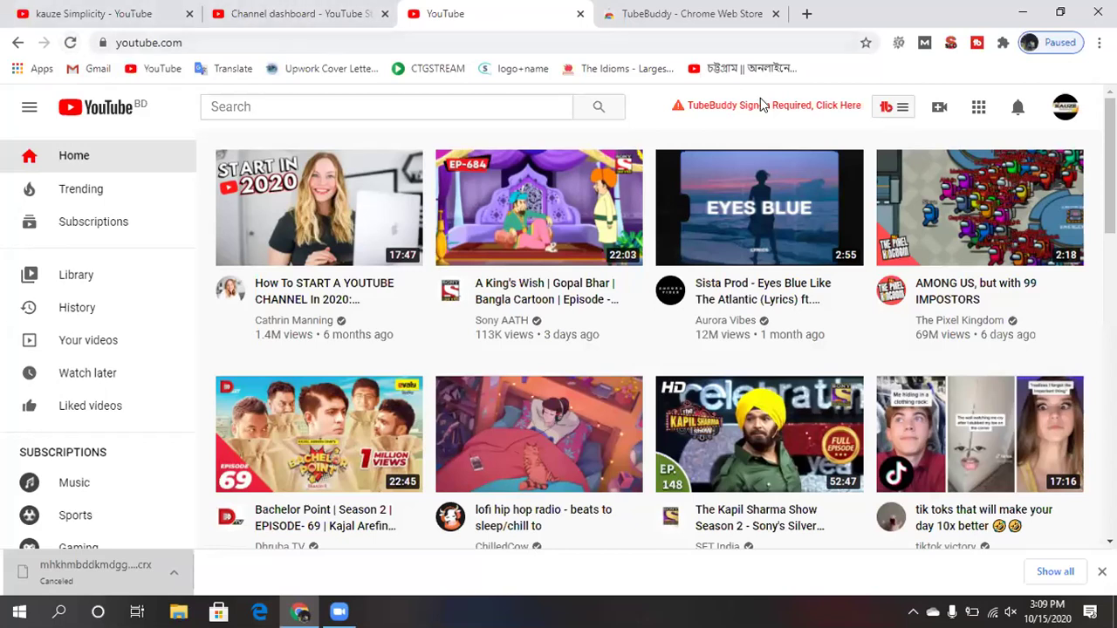
# Accept TubeBuddy's Privacy Policy and Terms of Use and start its sign-in with YouTube.
pyautogui.click(903, 113)
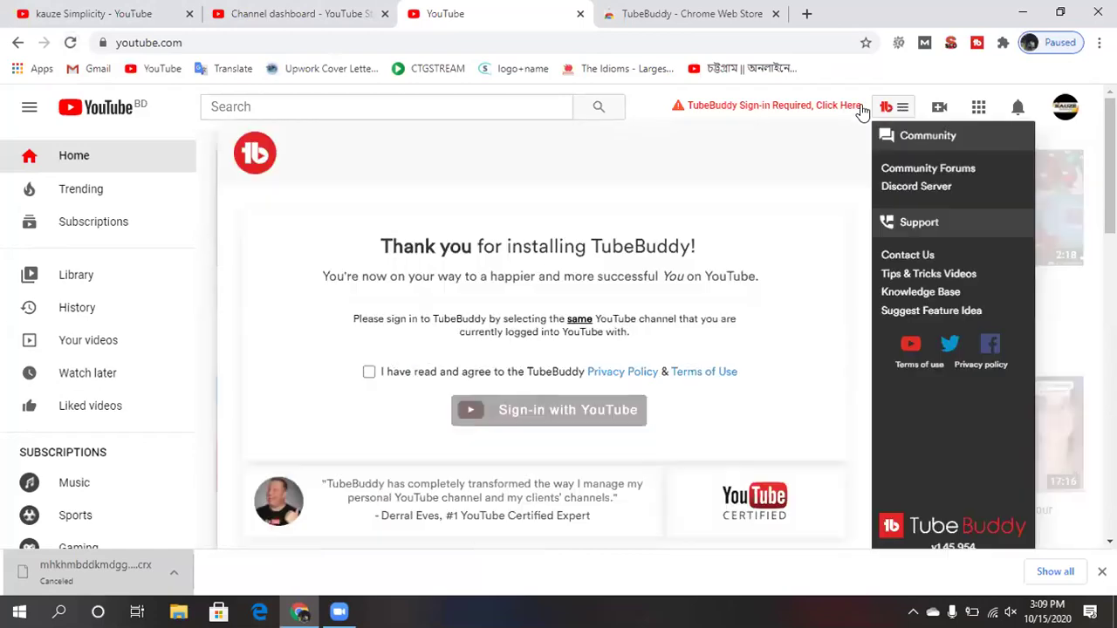
pyautogui.click(564, 416)
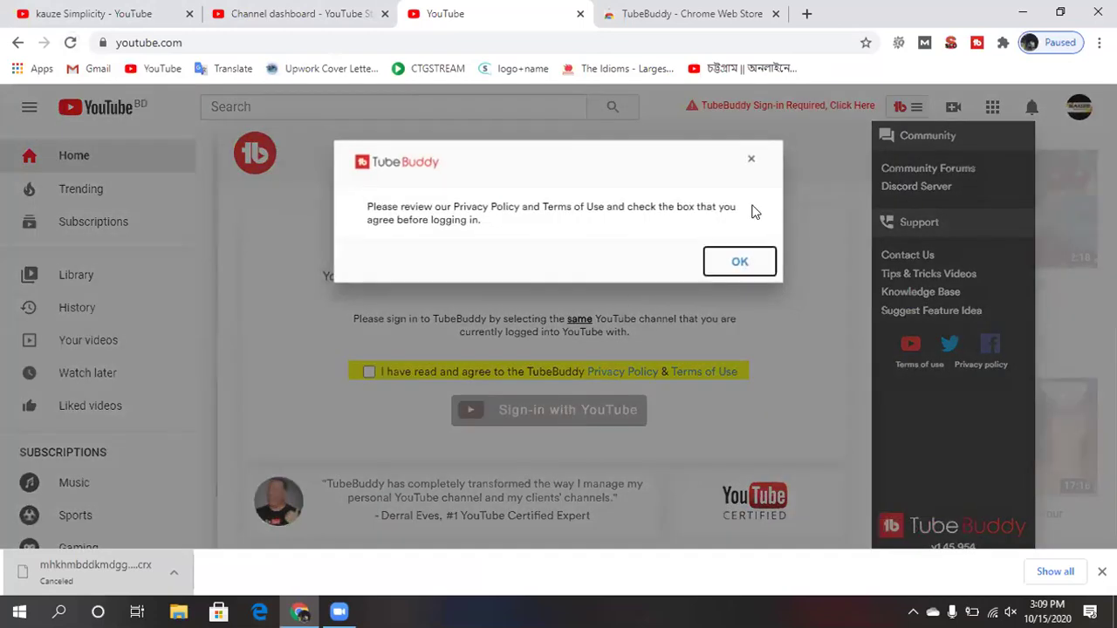
pyautogui.click(740, 260)
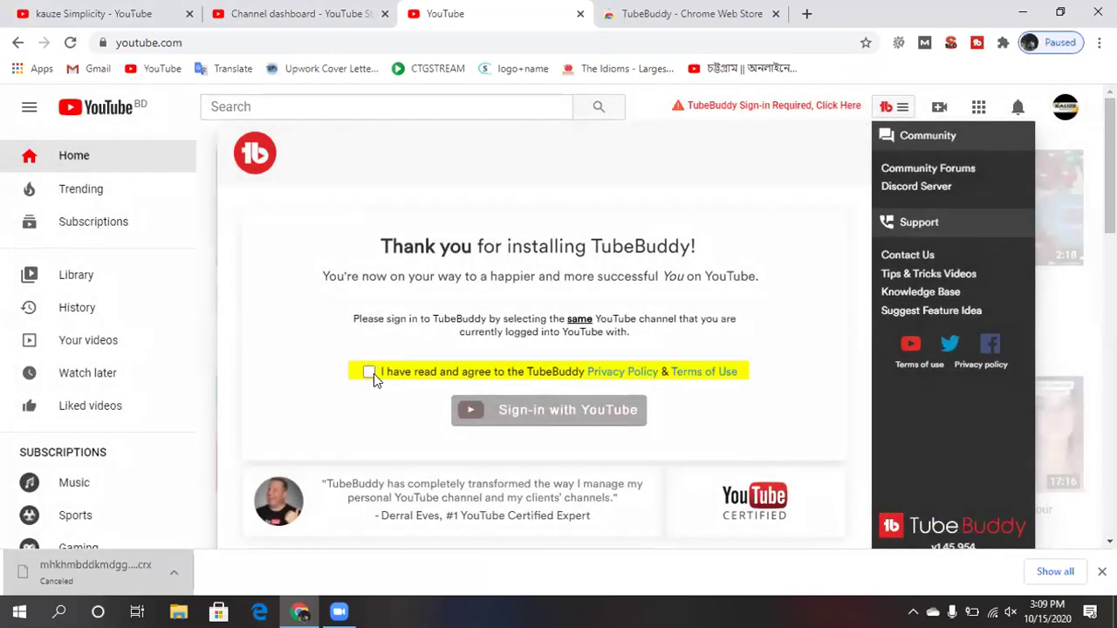
pyautogui.click(370, 374)
pyautogui.click(515, 412)
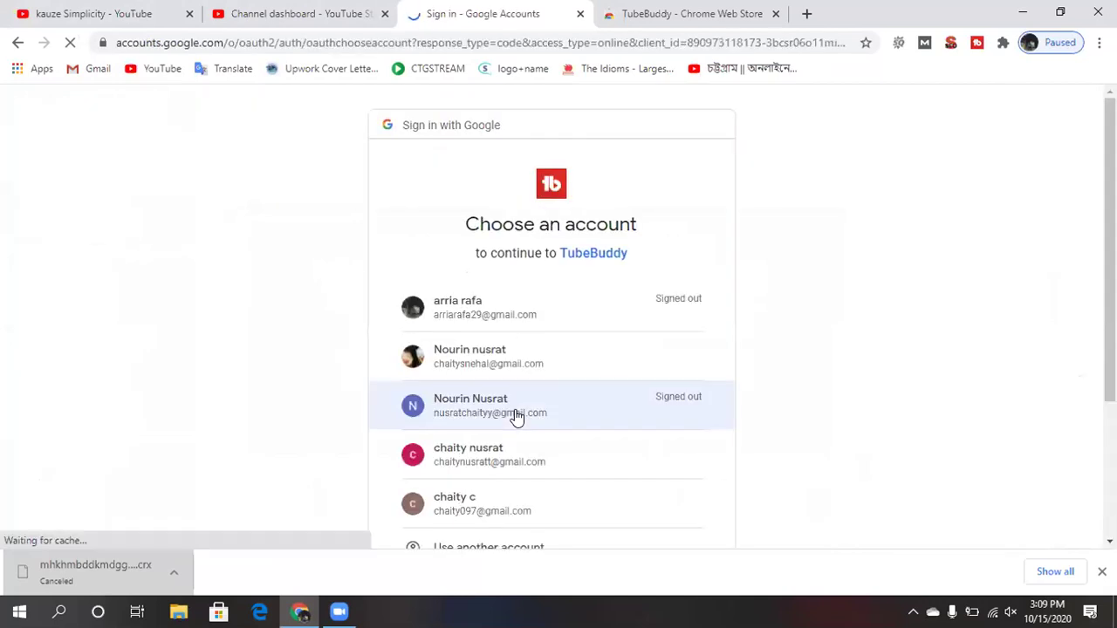
# Choose the kauze Simplicity brand account for TubeBuddy and allow the requested access to it.
pyautogui.scroll(-1, 516, 416)
pyautogui.click(487, 460)
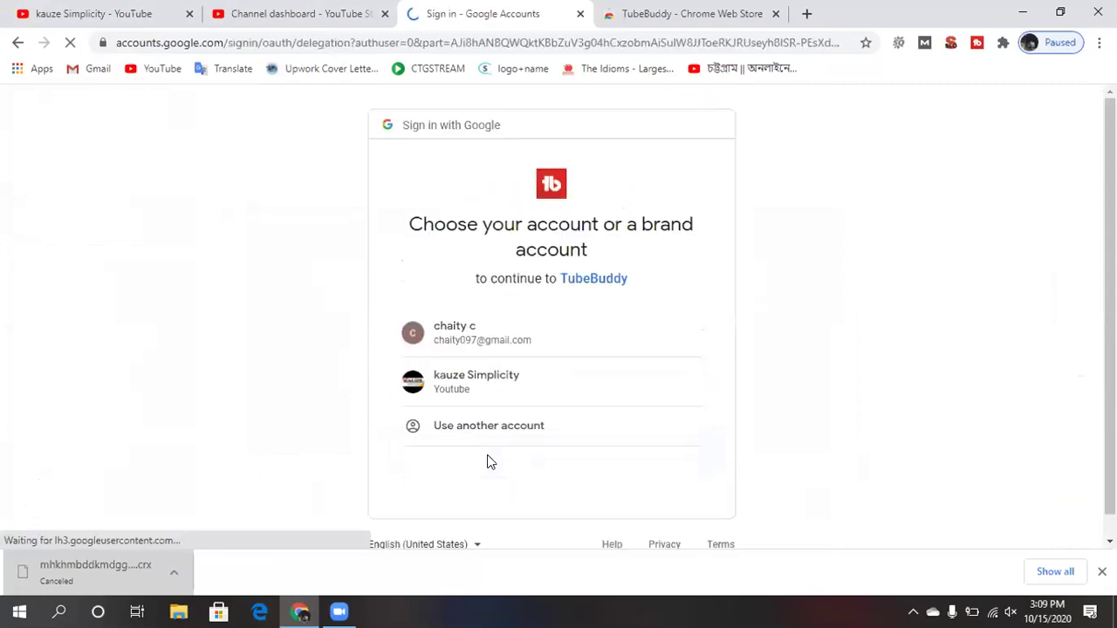
pyautogui.click(495, 386)
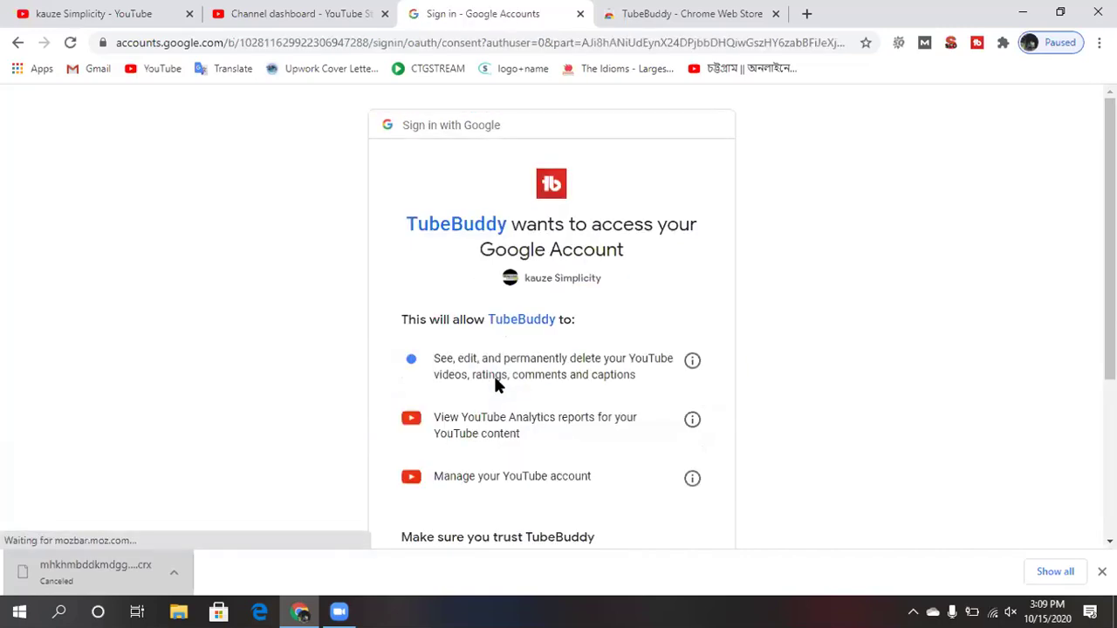
pyautogui.scroll(-3, 609, 450)
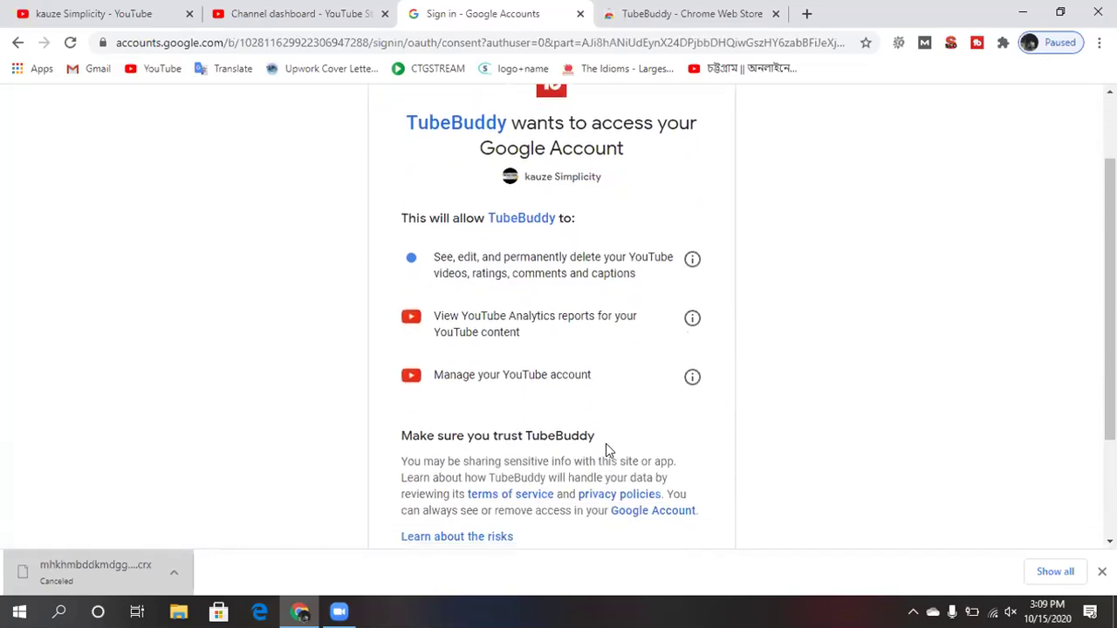
pyautogui.click(671, 444)
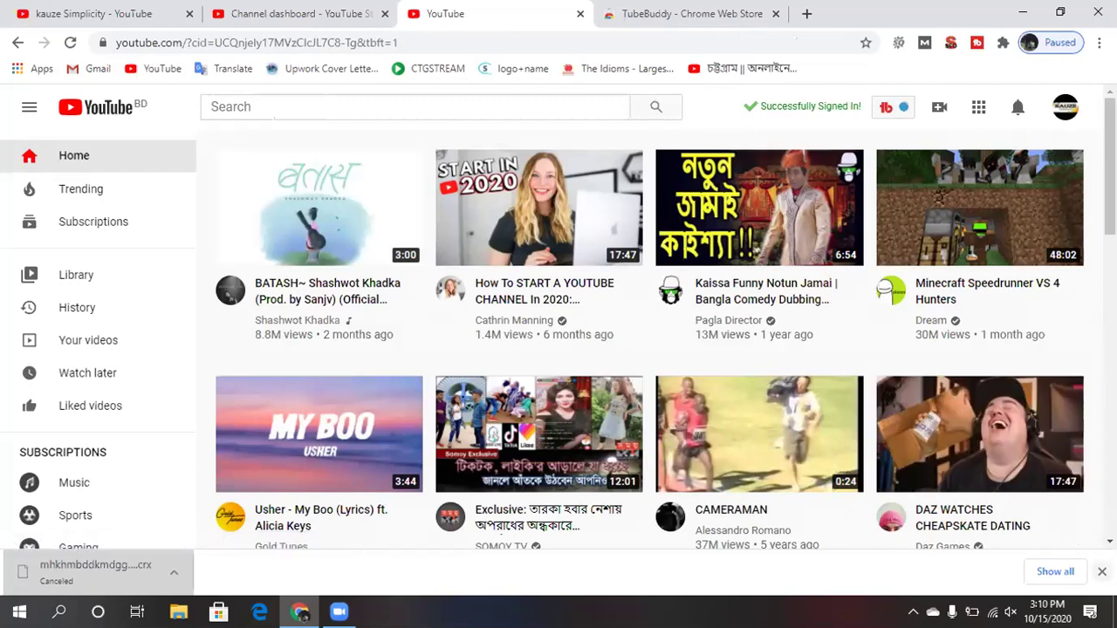
pyautogui.click(1101, 572)
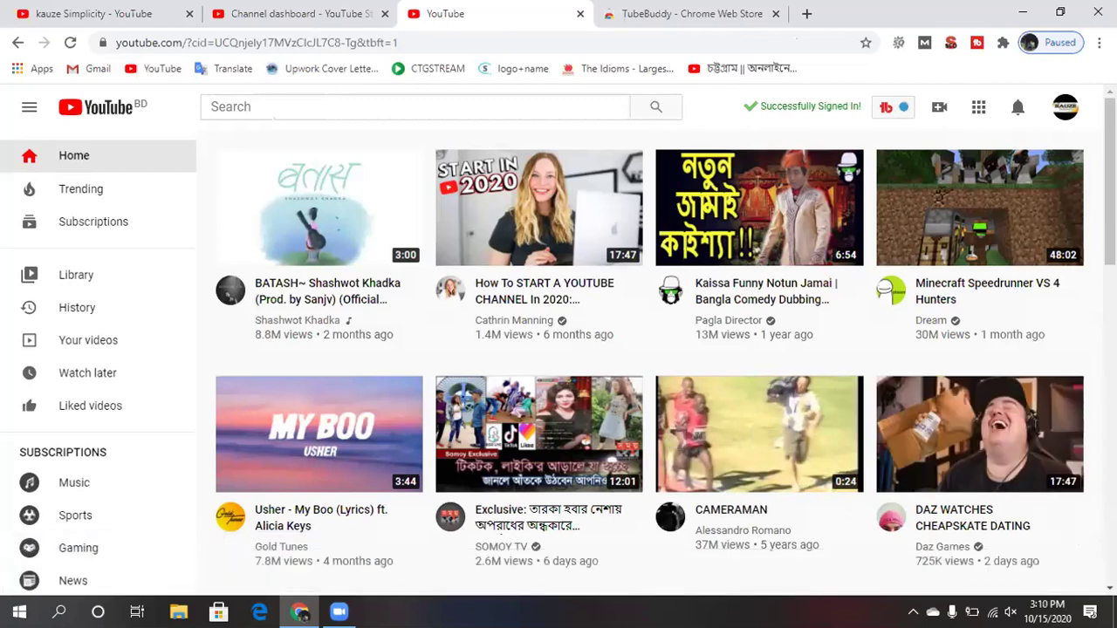
# Search YouTube for the suggested query "child abusing short film".
pyautogui.click(549, 107)
pyautogui.write('ch')
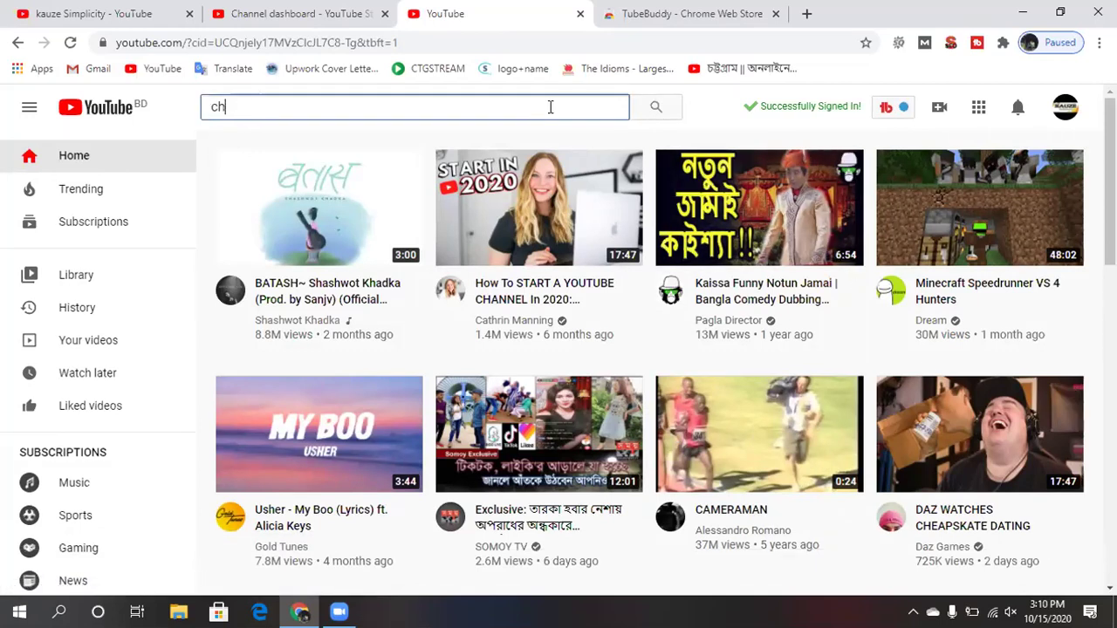
pyautogui.write('ild ha')
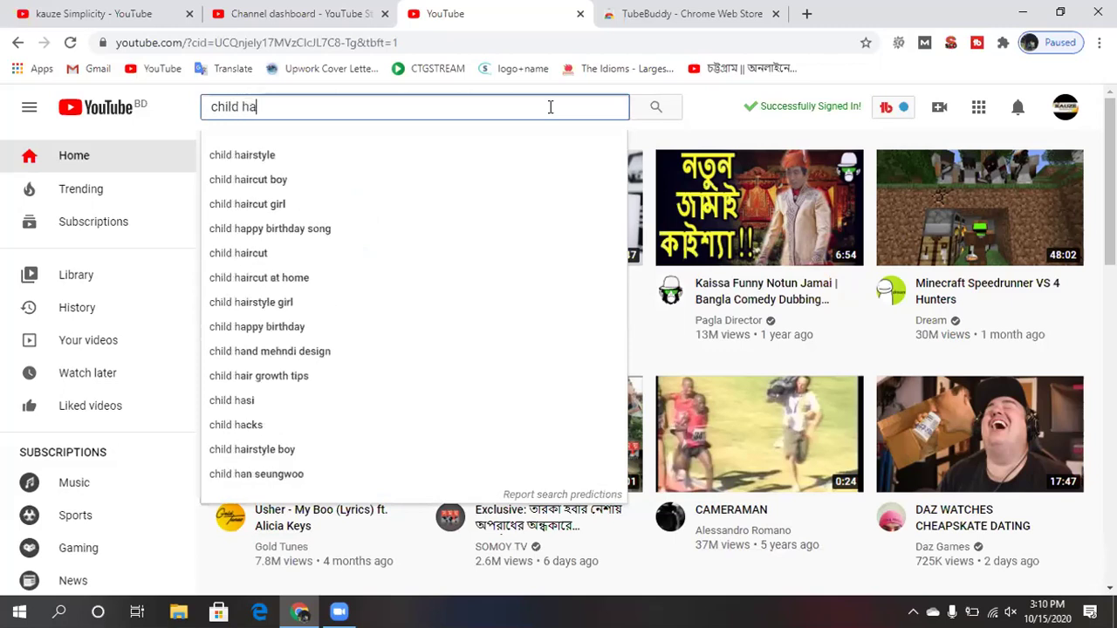
pyautogui.press('BackSpace')
pyautogui.press('BackSpace')
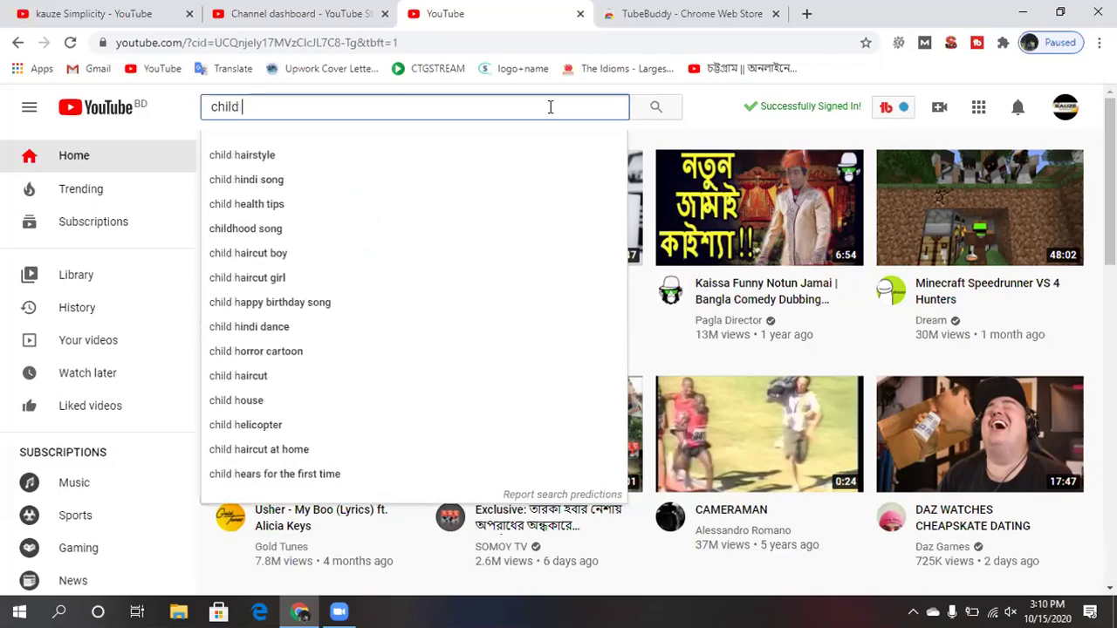
pyautogui.write('a')
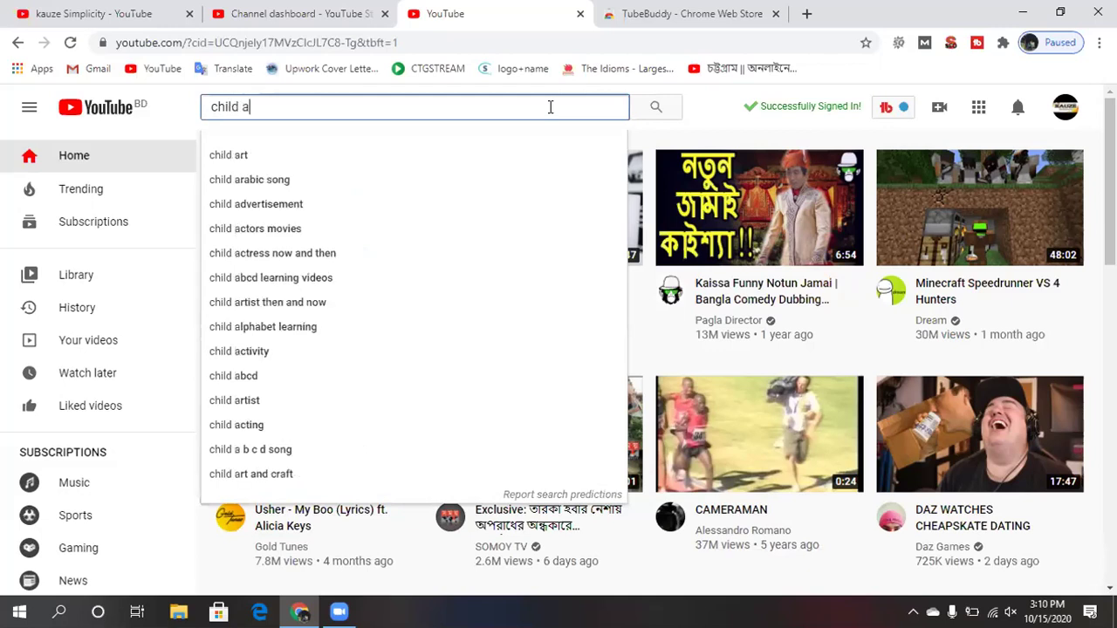
pyautogui.write('b')
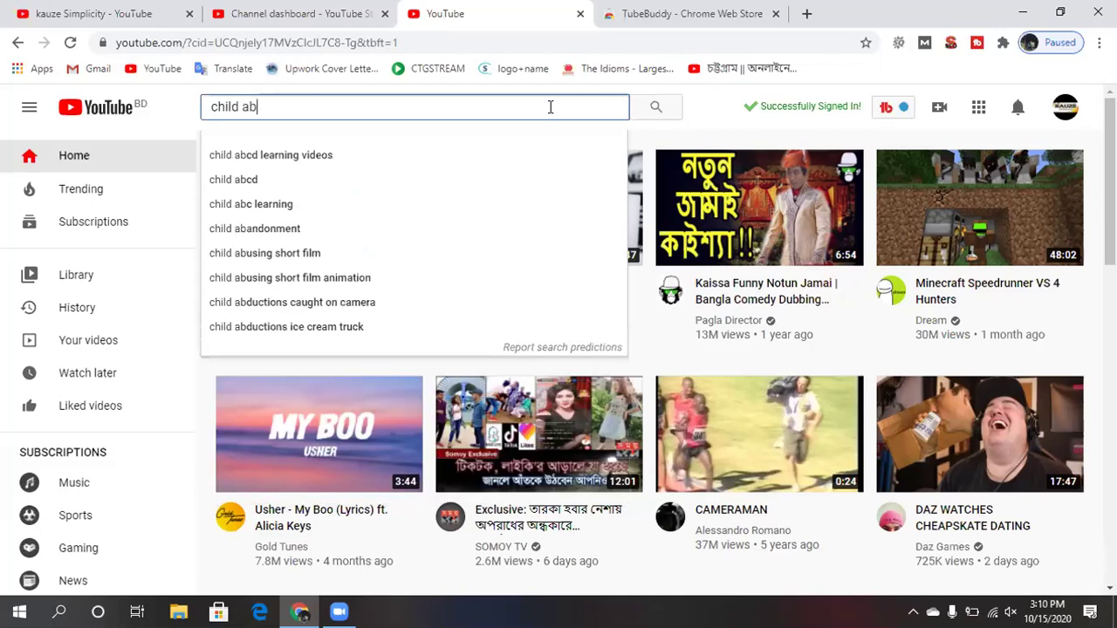
pyautogui.write('u')
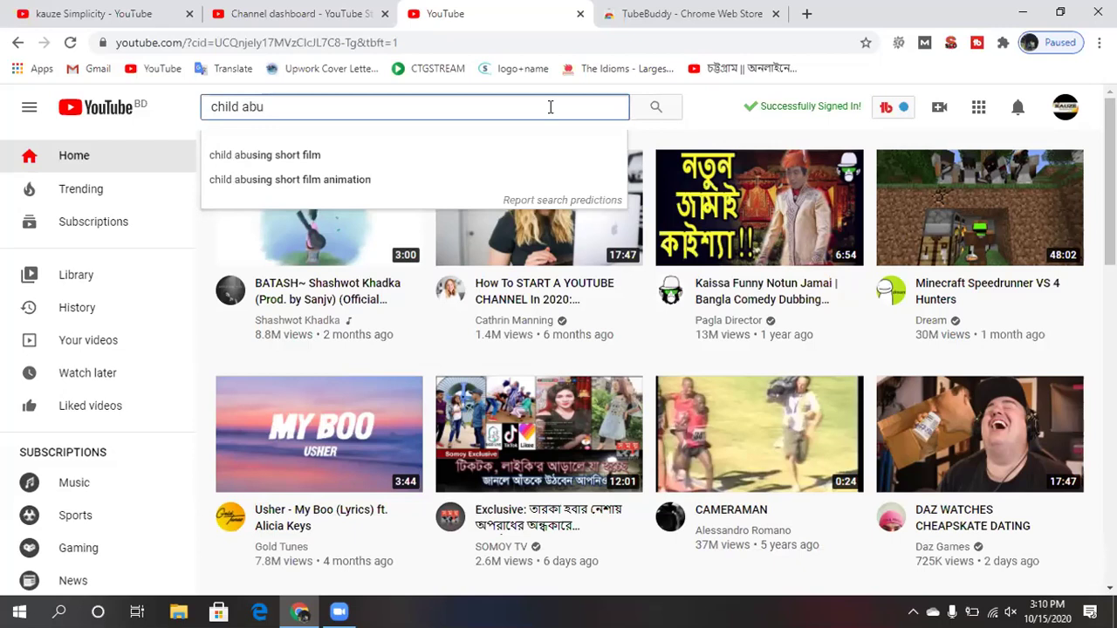
pyautogui.click(417, 160)
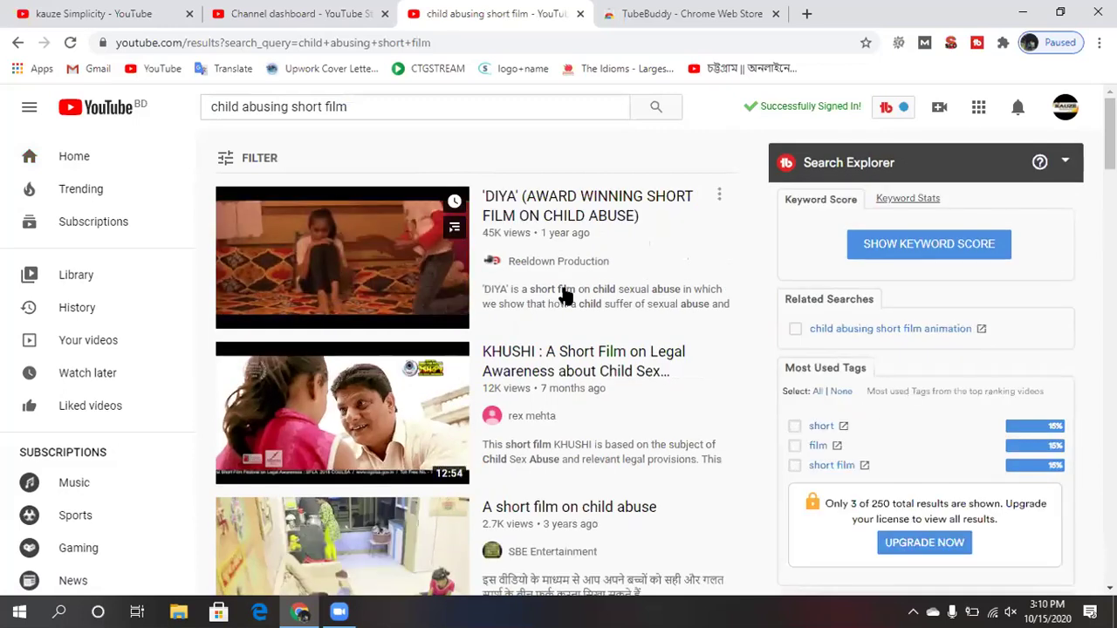
# Open the video "'DIYA' (AWARD WINNING SHORT FILM ON CHILD ABUSE)" from the search results and pause its playback.
pyautogui.scroll(-2, 566, 297)
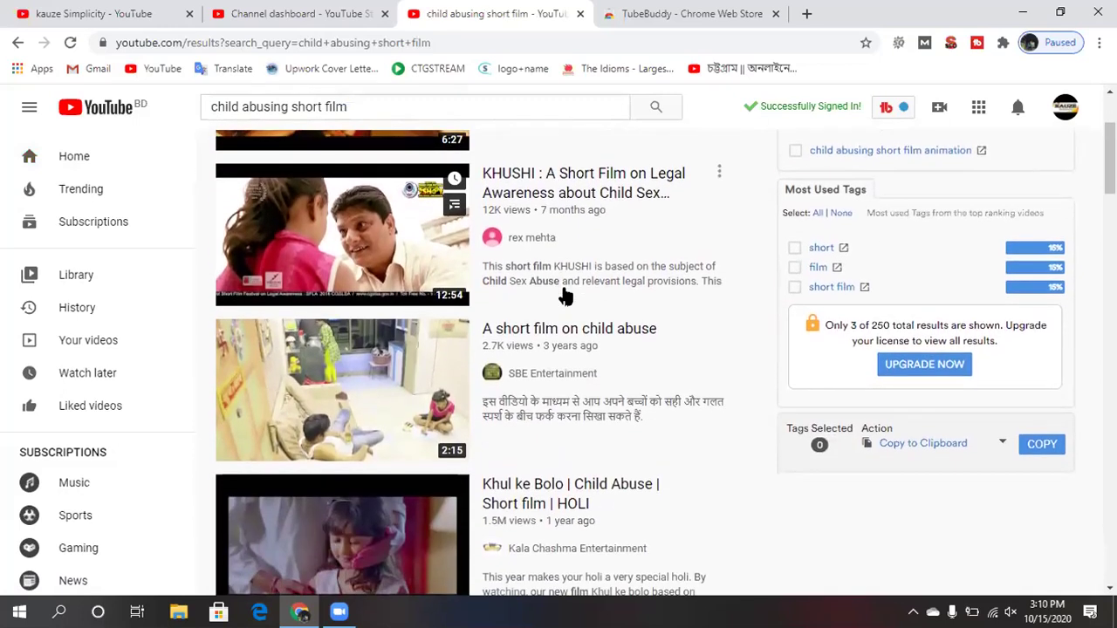
pyautogui.scroll(1, 565, 296)
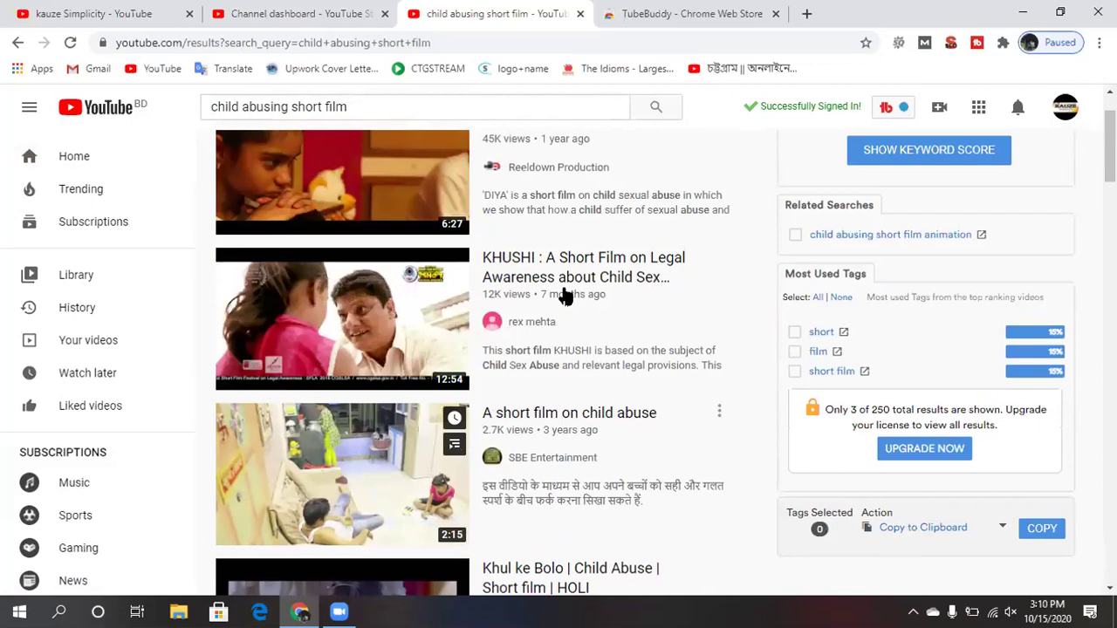
pyautogui.scroll(1, 565, 296)
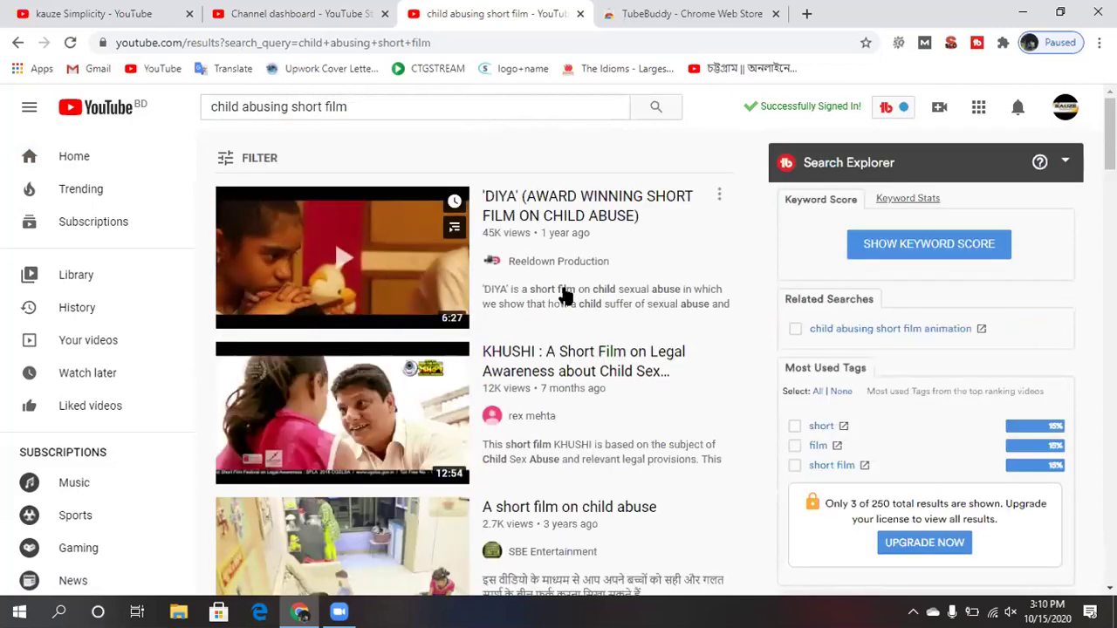
pyautogui.click(581, 212)
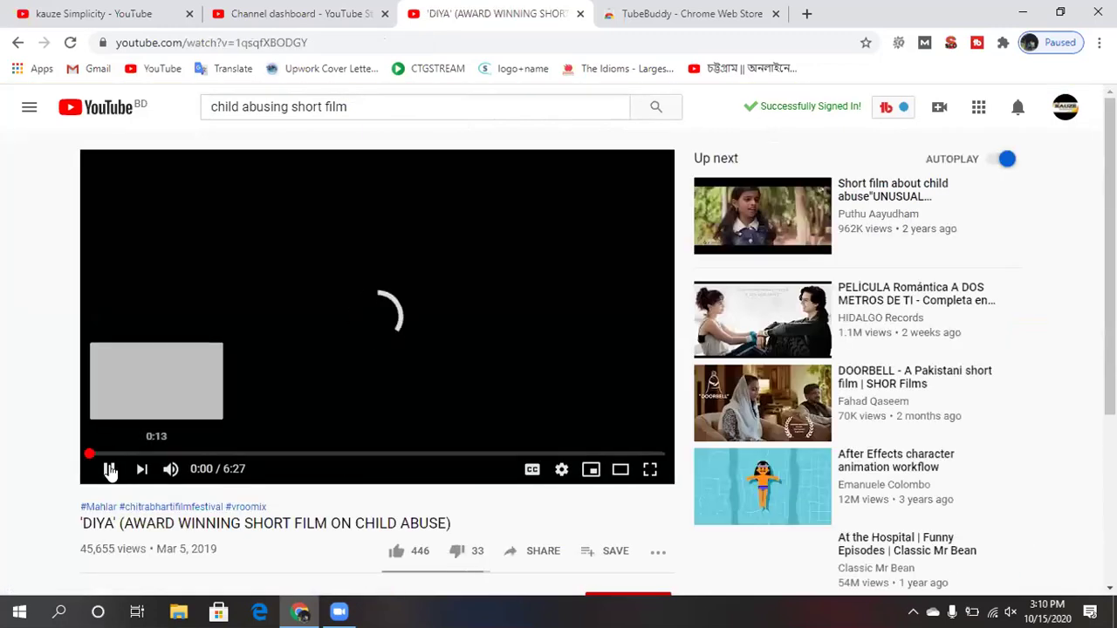
pyautogui.click(110, 471)
# Examine the video's TubeBuddy Videolytics, covering the summary, SEO score, social and channel statistics, best practices and tags.
pyautogui.scroll(-1, 245, 485)
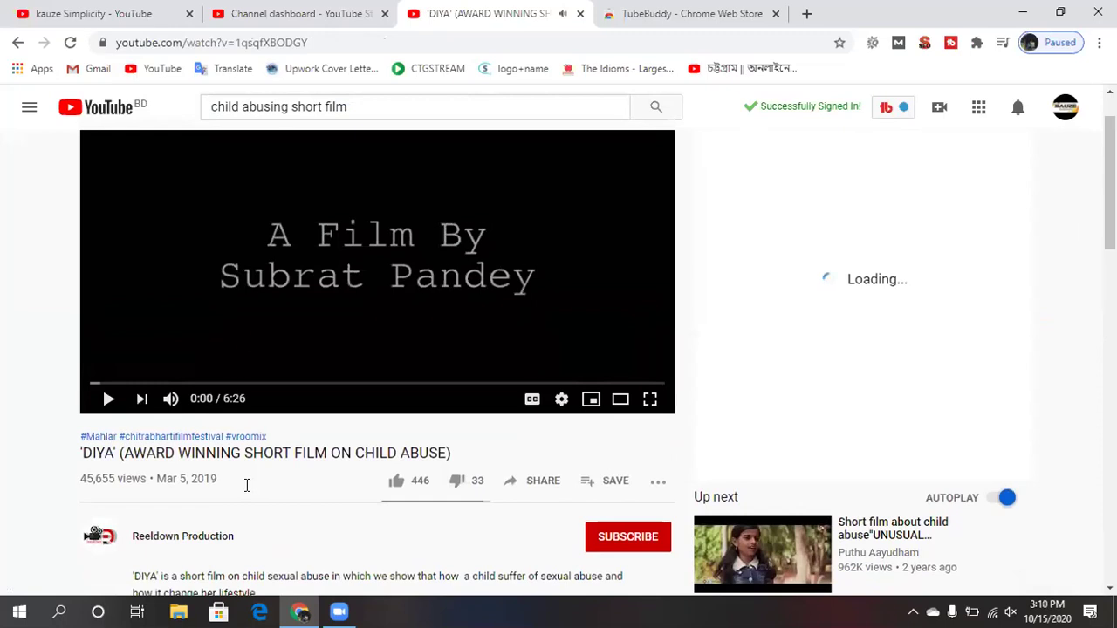
pyautogui.scroll(-1, 245, 485)
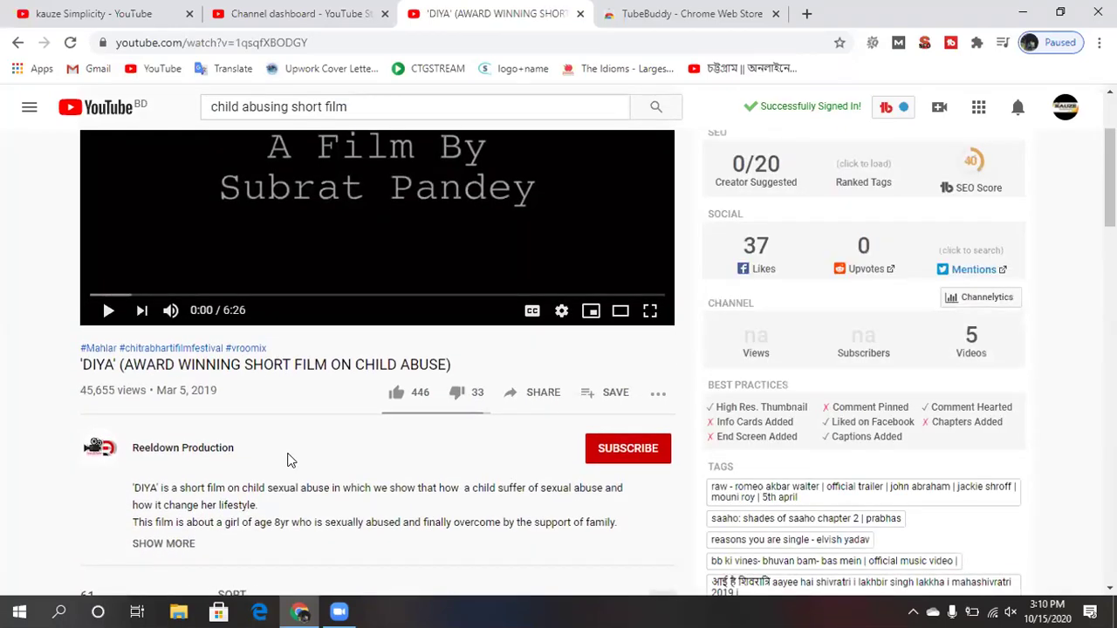
pyautogui.scroll(-1, 290, 461)
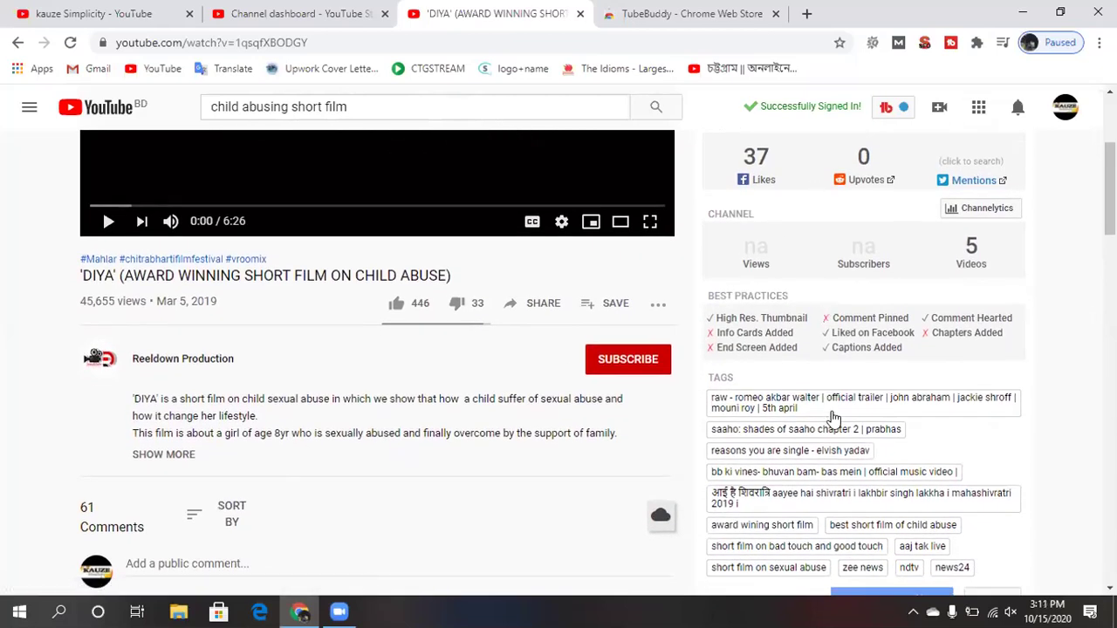
pyautogui.scroll(-1, 834, 419)
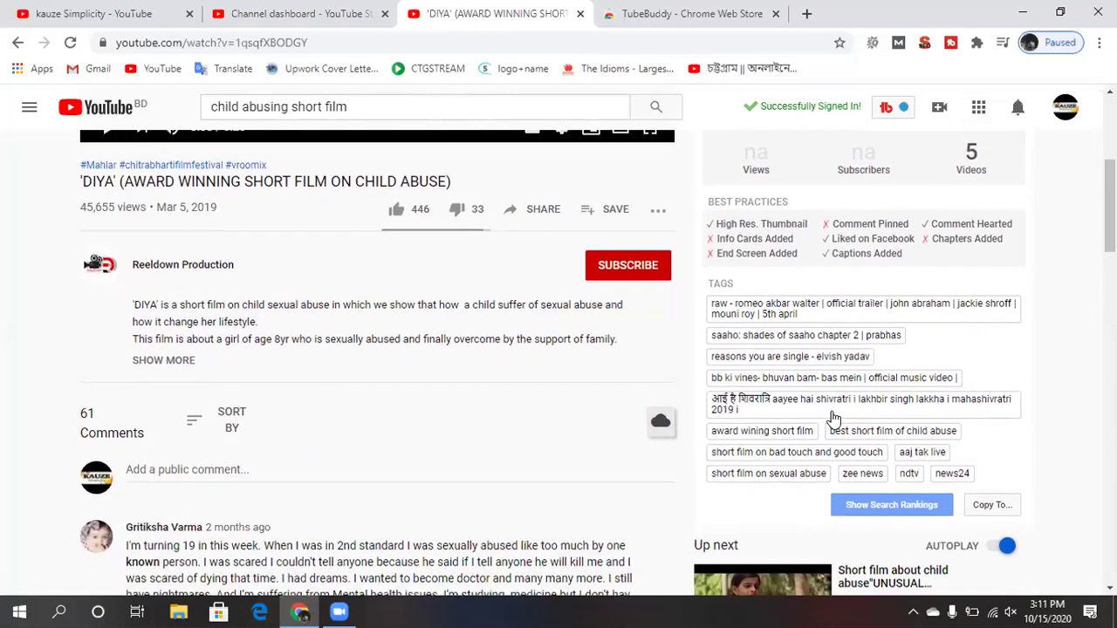
pyautogui.scroll(-1, 812, 406)
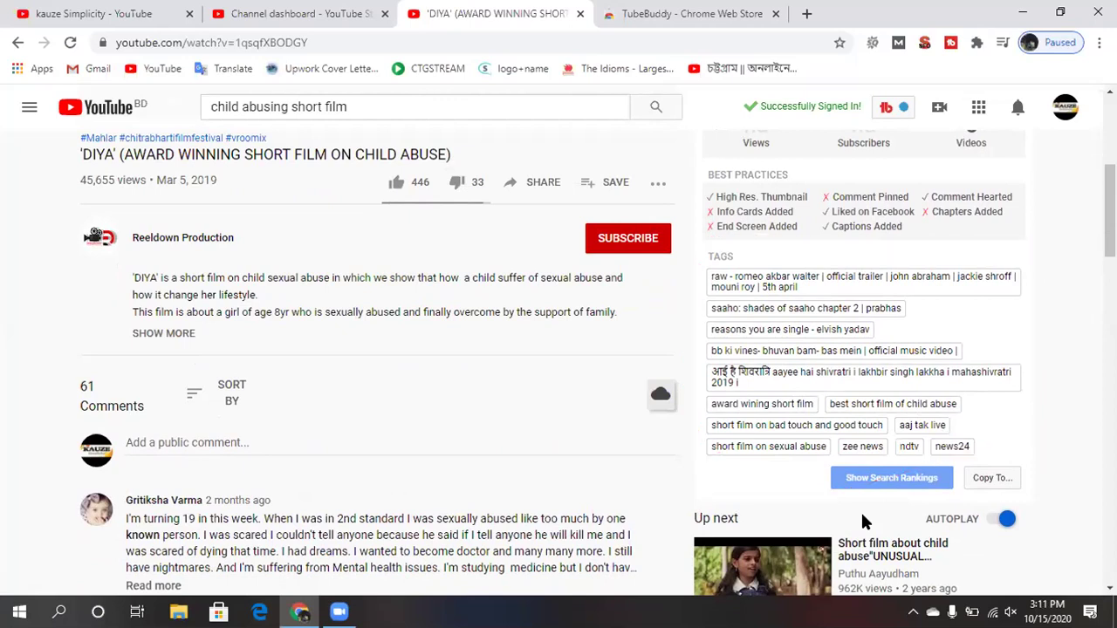
pyautogui.scroll(2, 862, 521)
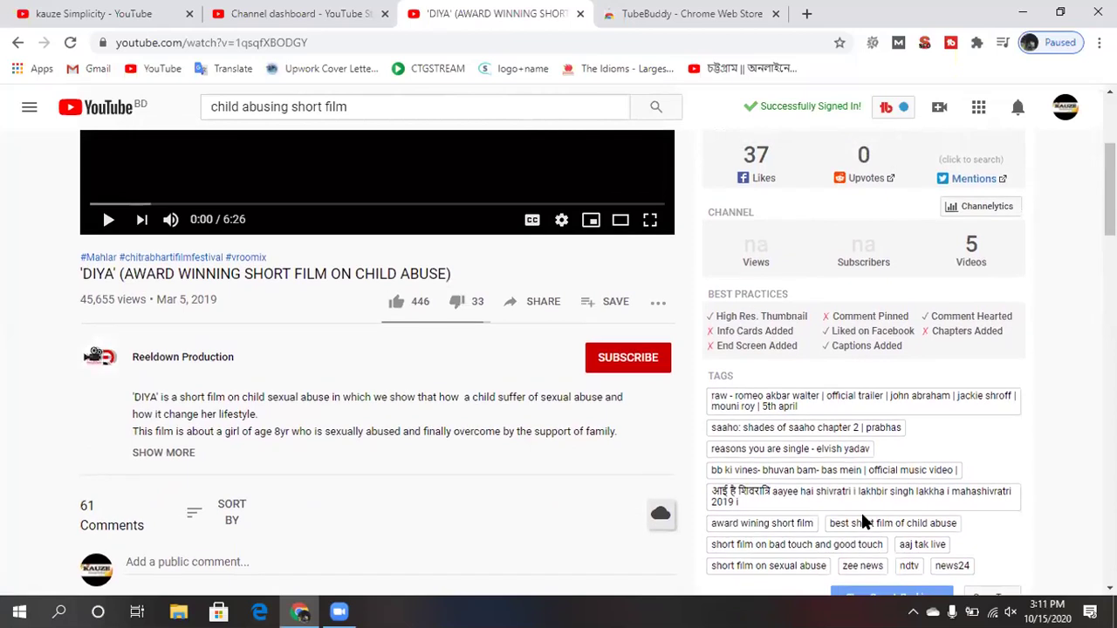
pyautogui.scroll(1, 862, 521)
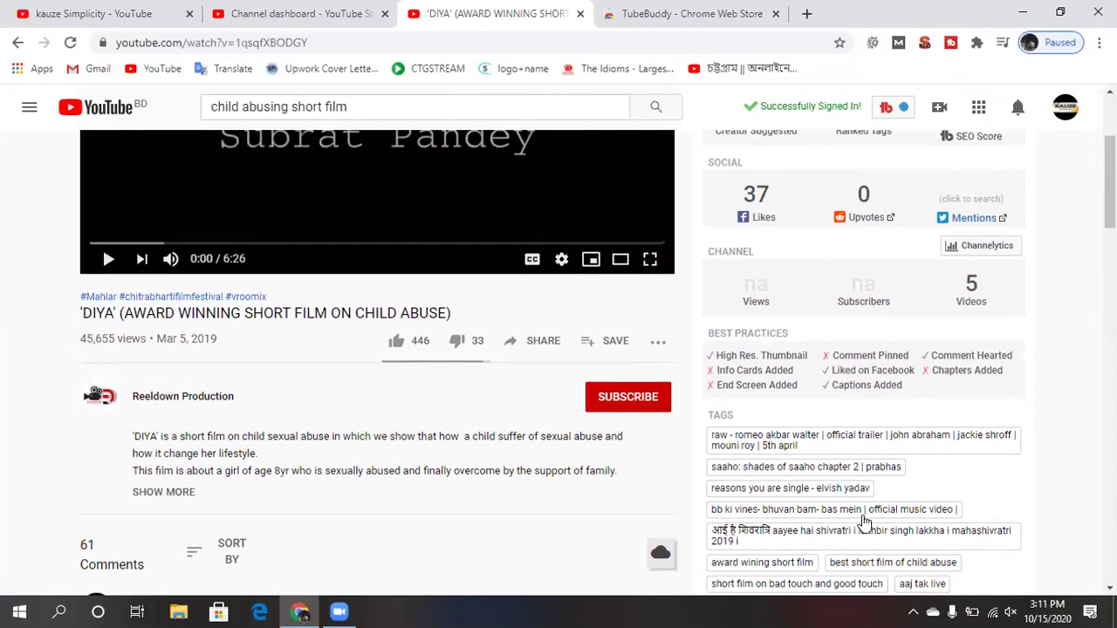
pyautogui.scroll(3, 862, 521)
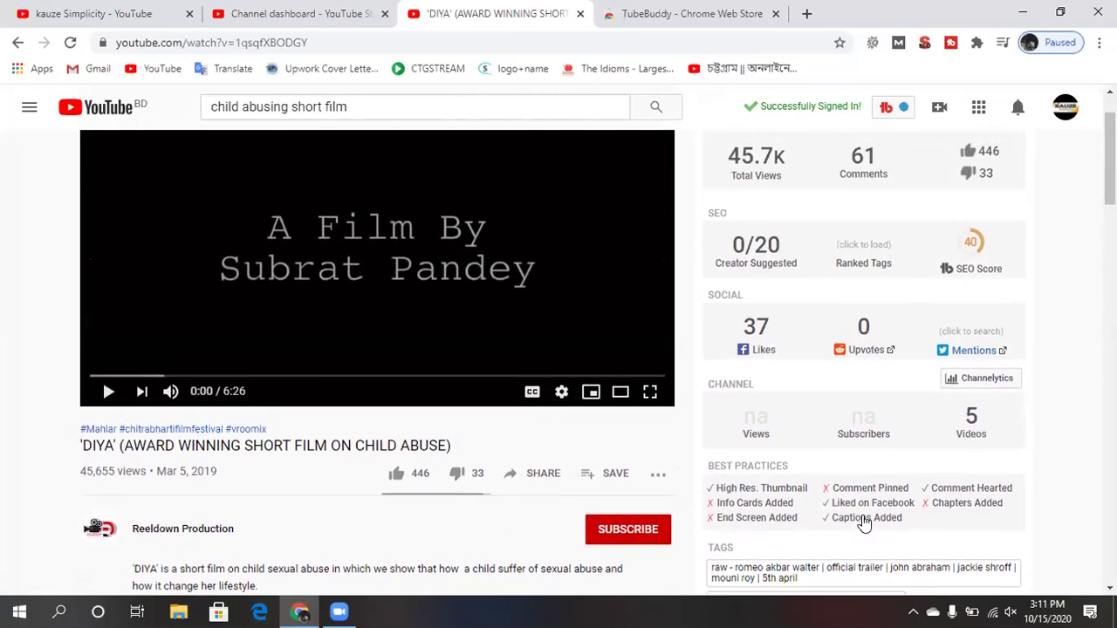
pyautogui.scroll(2, 862, 521)
pyautogui.scroll(-1, 863, 515)
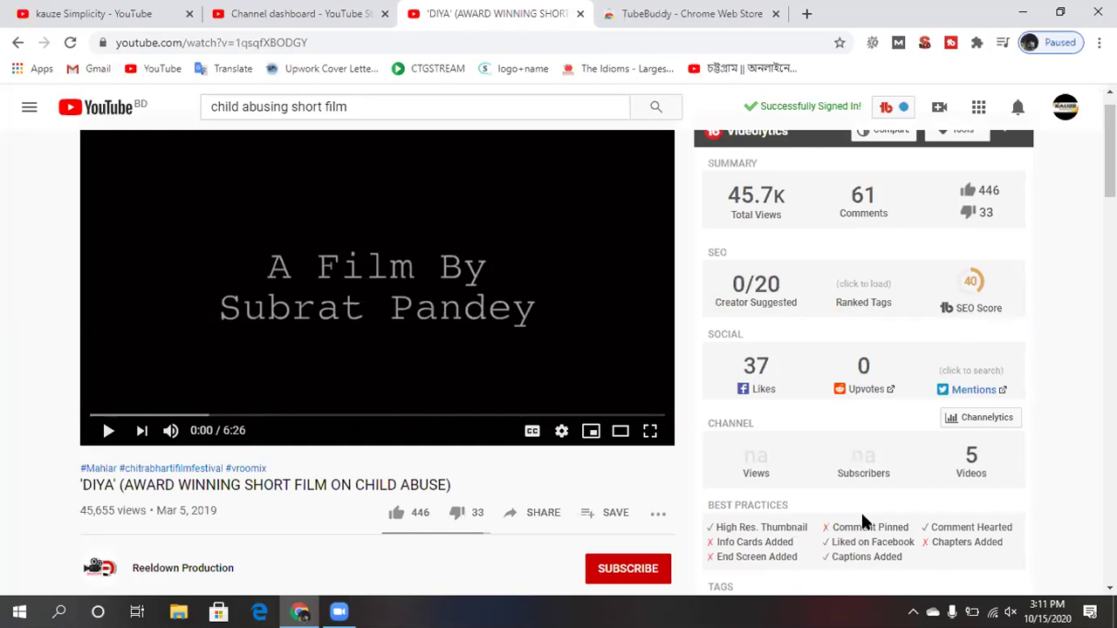
pyautogui.moveTo(984, 290)
pyautogui.scroll(-1, 901, 352)
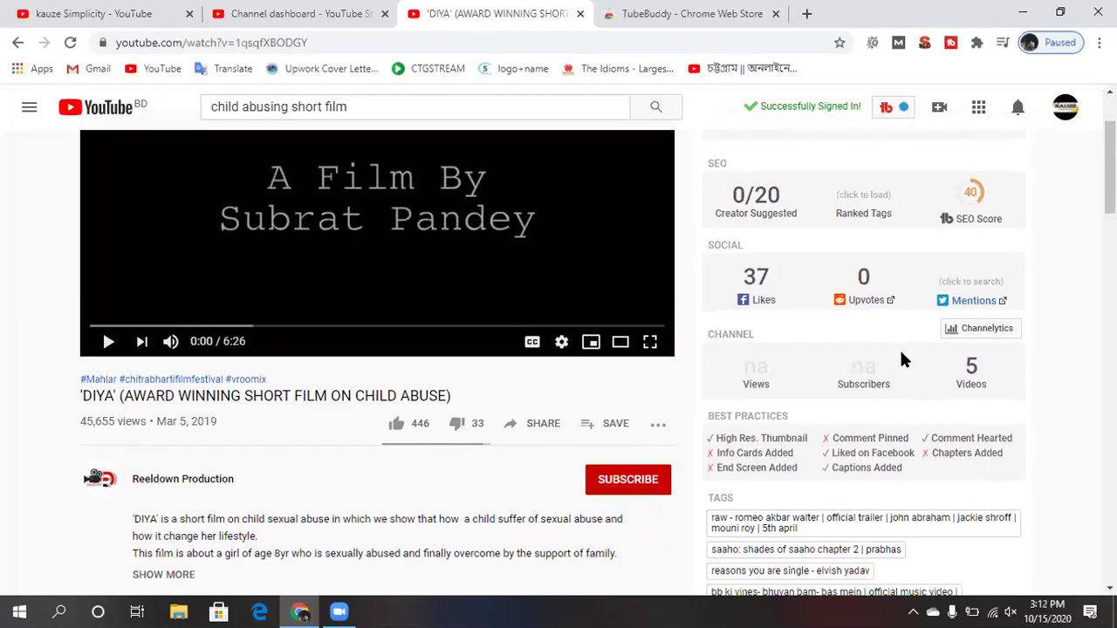
pyautogui.scroll(1, 901, 359)
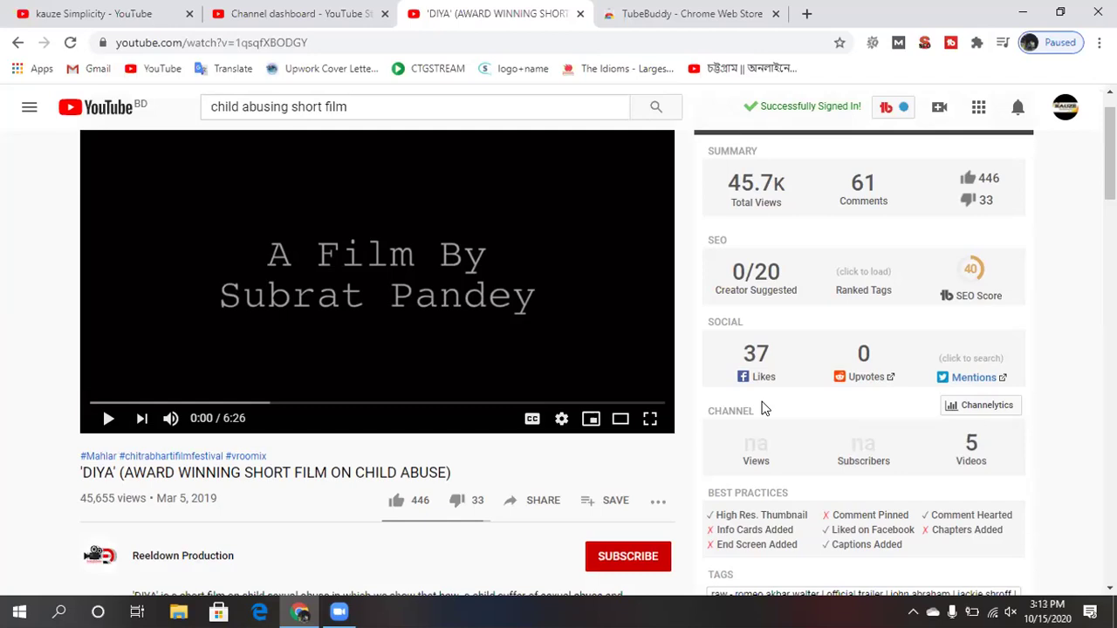
pyautogui.scroll(-1, 801, 401)
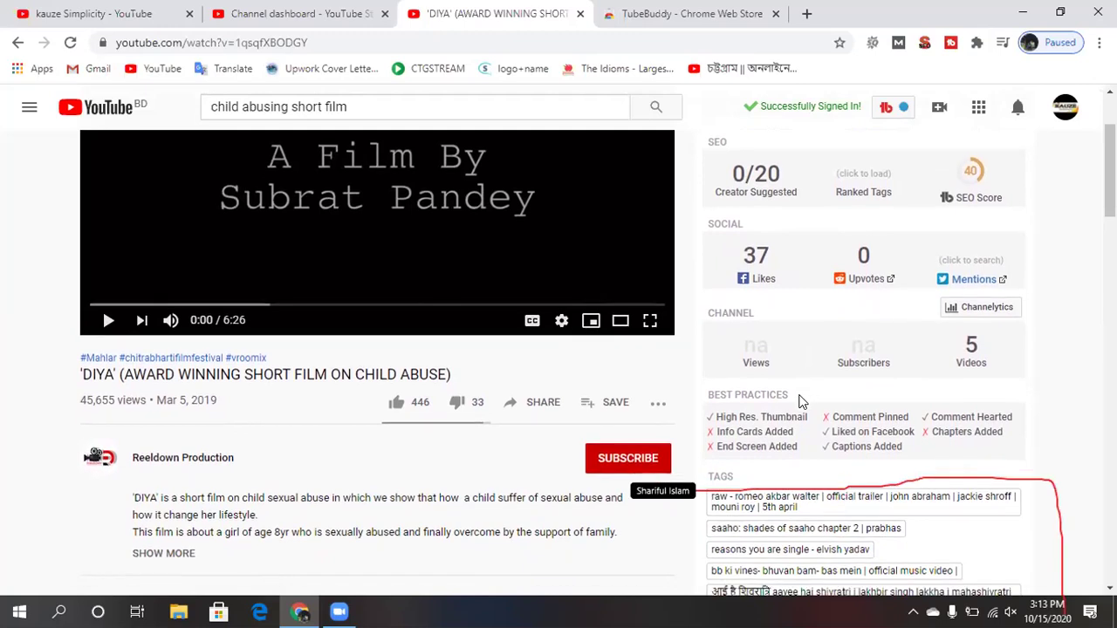
pyautogui.scroll(-2, 801, 403)
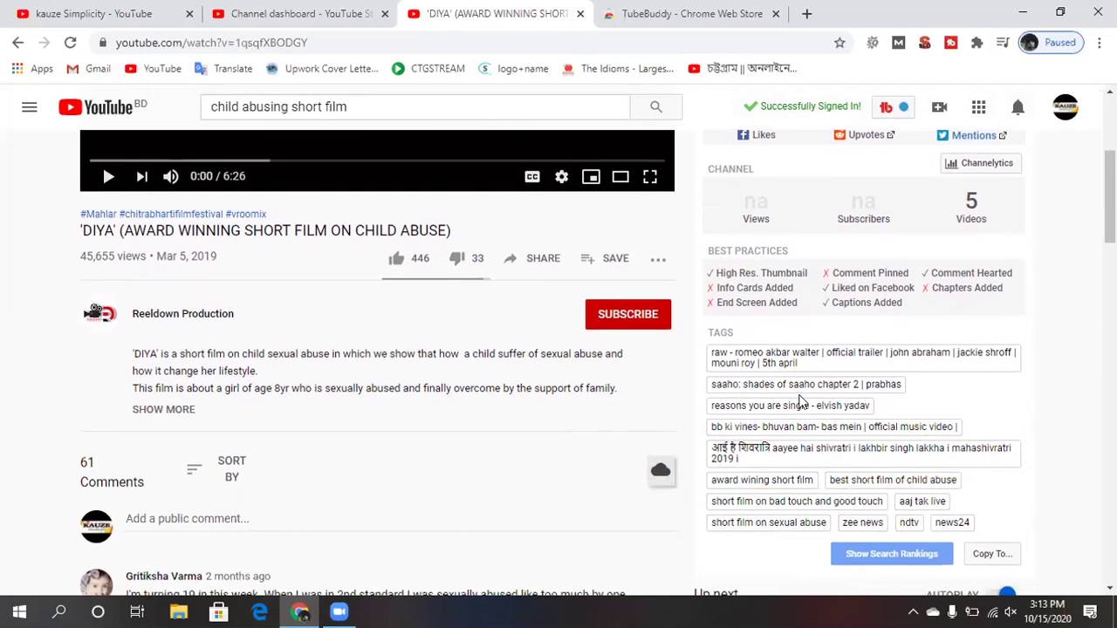
pyautogui.scroll(-1, 801, 402)
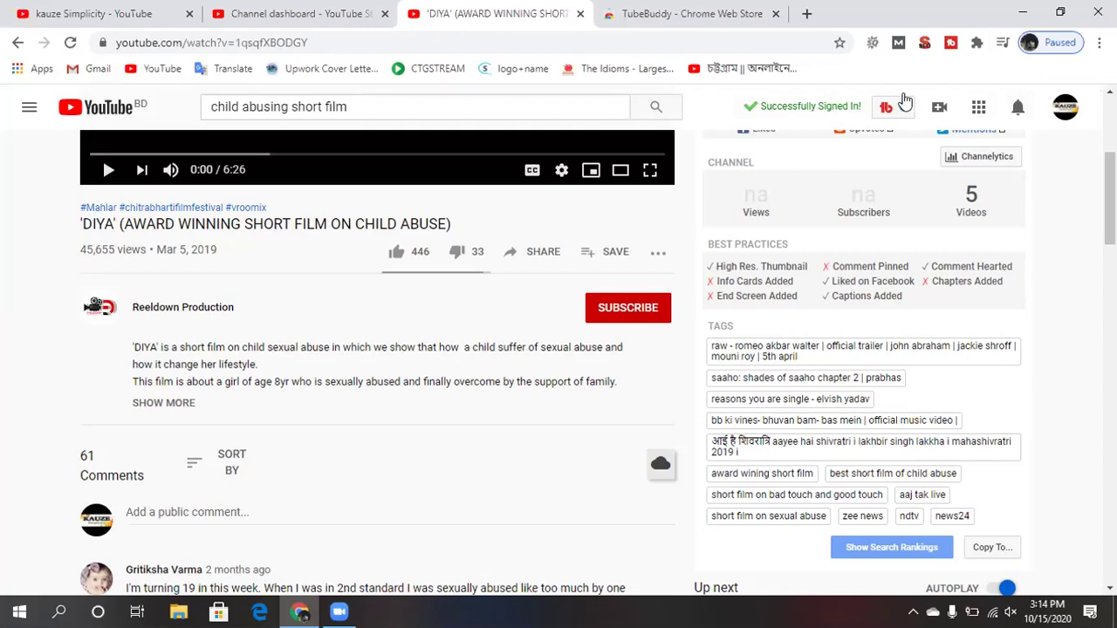
# Open a new browser tab and enter "vidIq" in the address bar to bring up its search suggestions.
pyautogui.click(809, 15)
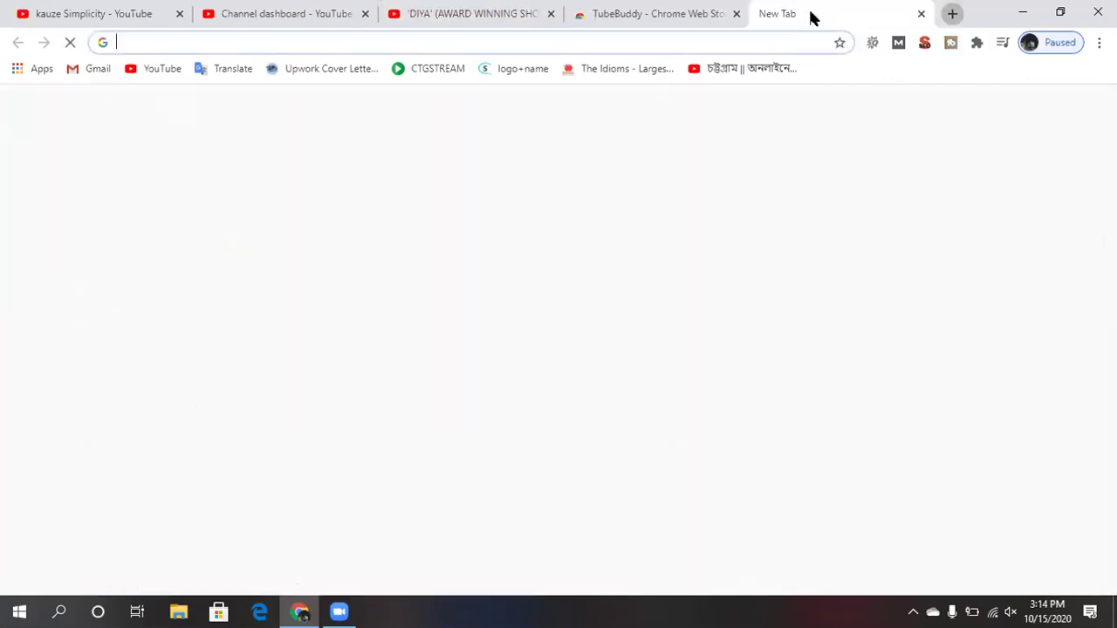
pyautogui.click(571, 41)
pyautogui.write('v')
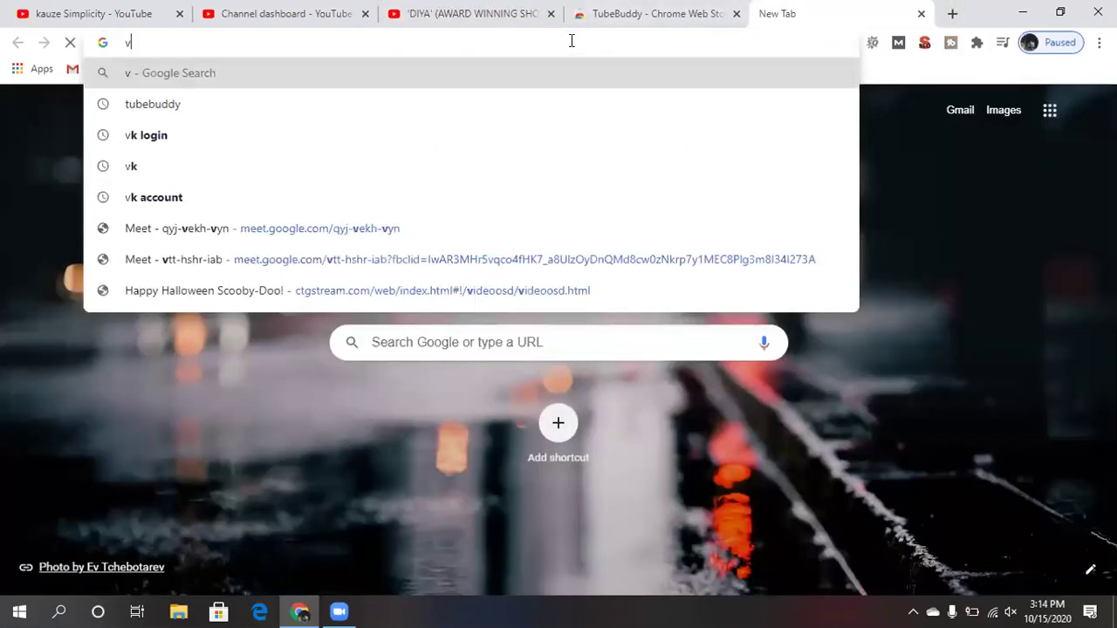
pyautogui.write('i')
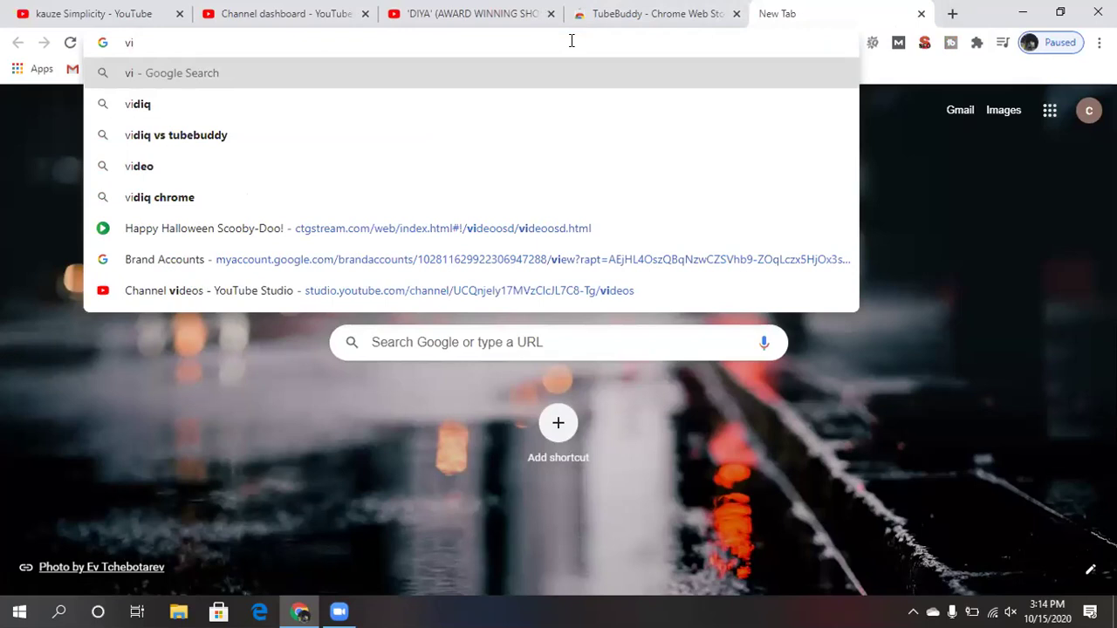
pyautogui.write('diq')
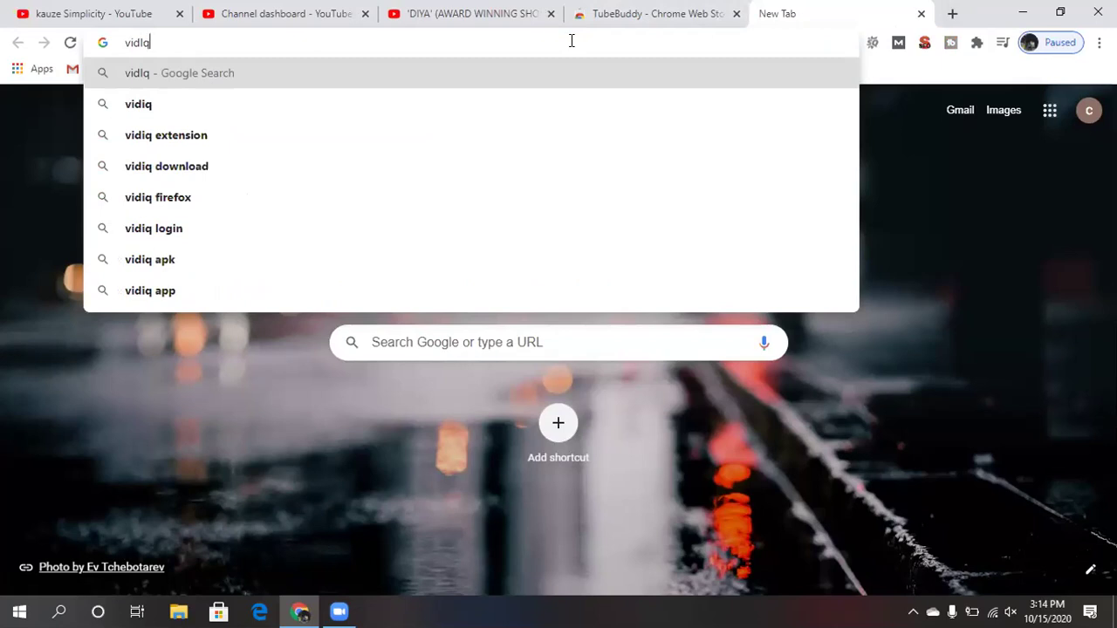
pyautogui.click(486, 9)
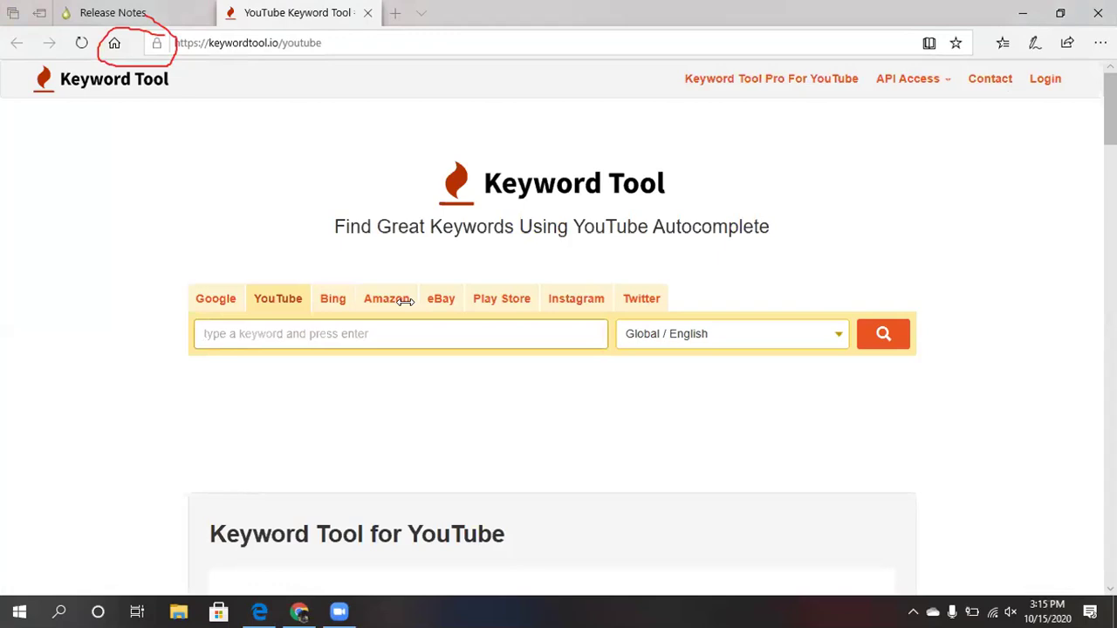
pyautogui.click(299, 610)
pyautogui.click(786, 13)
pyautogui.write('vidiq')
pyautogui.write('https://keywordtool.io/youtube')
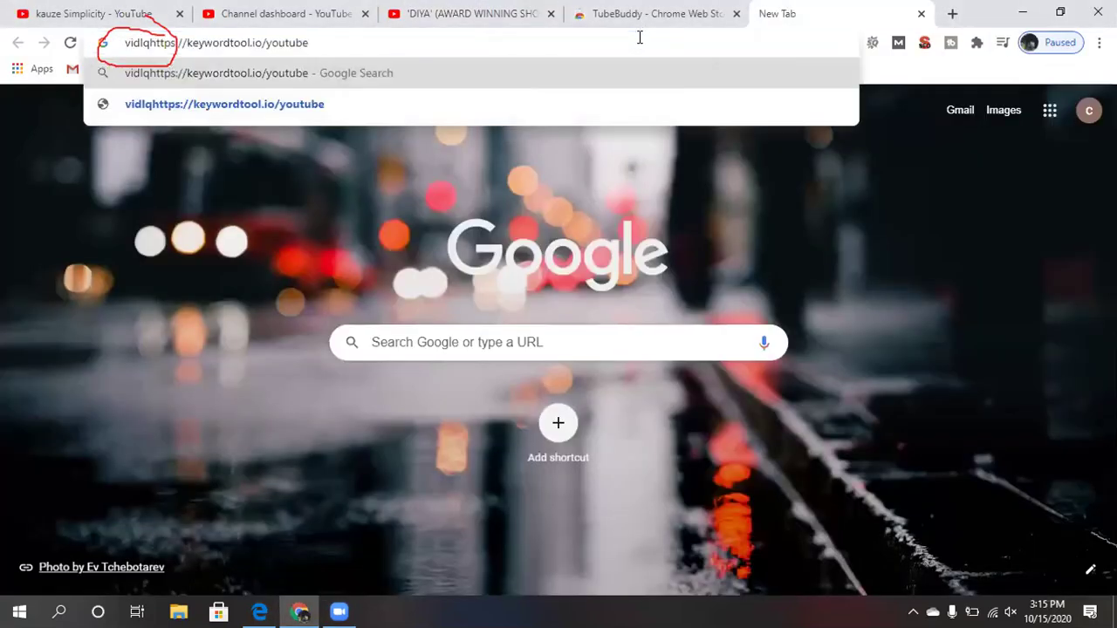
pyautogui.press('Return')
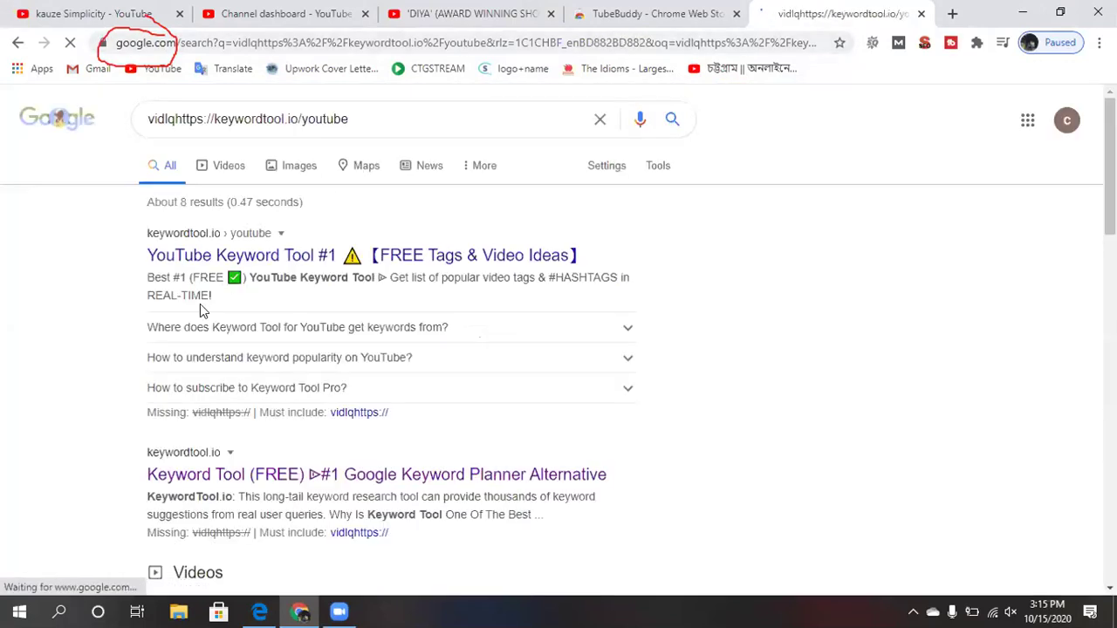
pyautogui.click(298, 258)
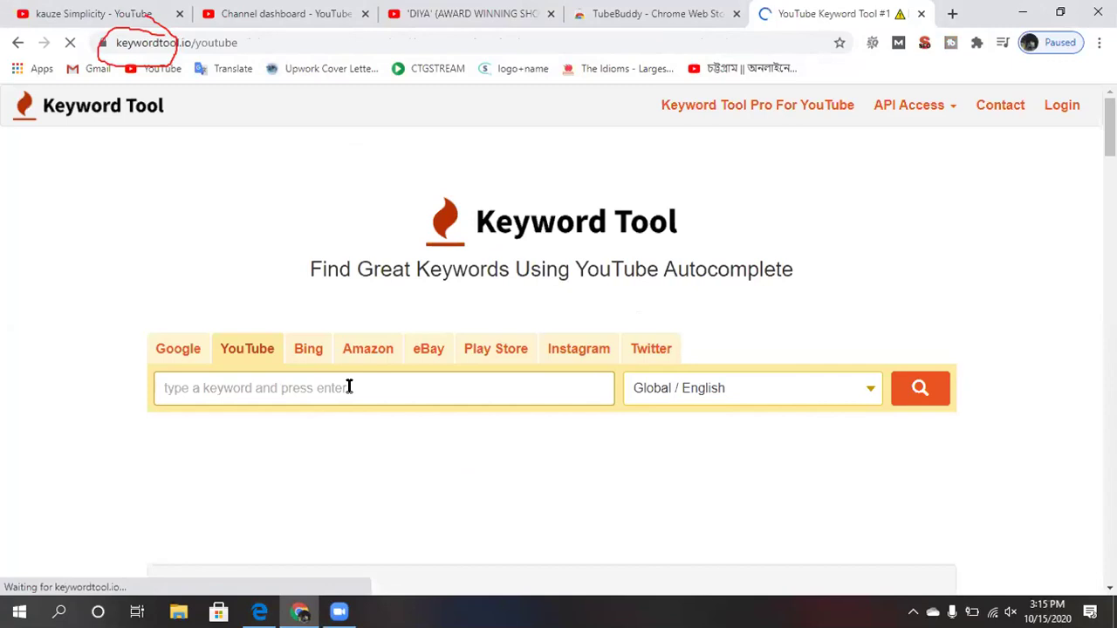
# Search Keyword Tool's YouTube suggestions for "chid abused" with Global / English and look over the results page.
pyautogui.write('chid ab')
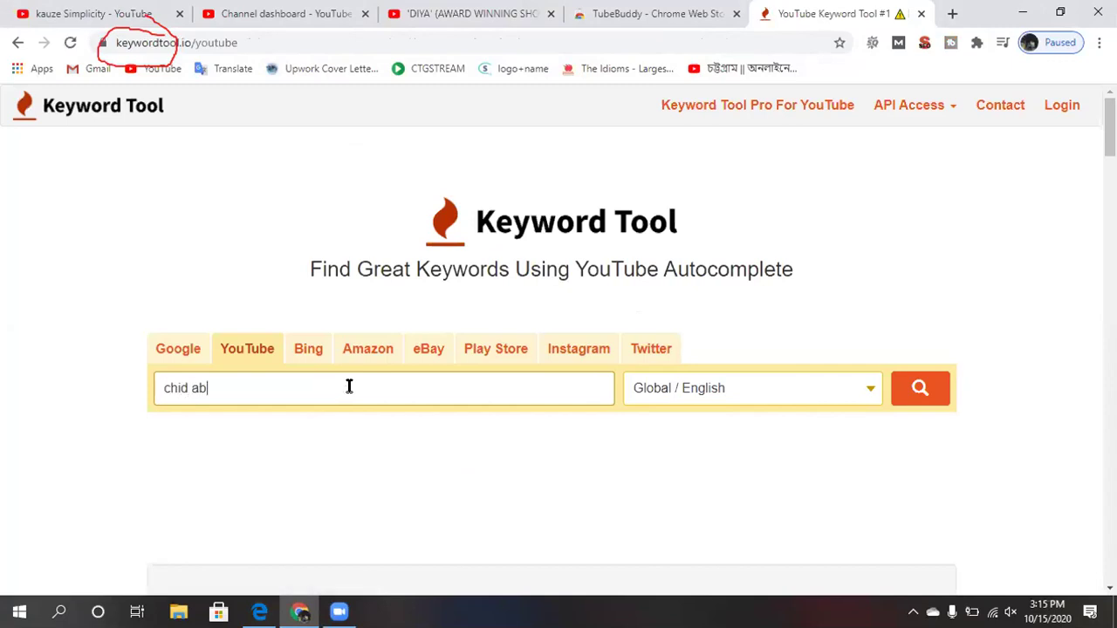
pyautogui.write('used')
pyautogui.click(935, 387)
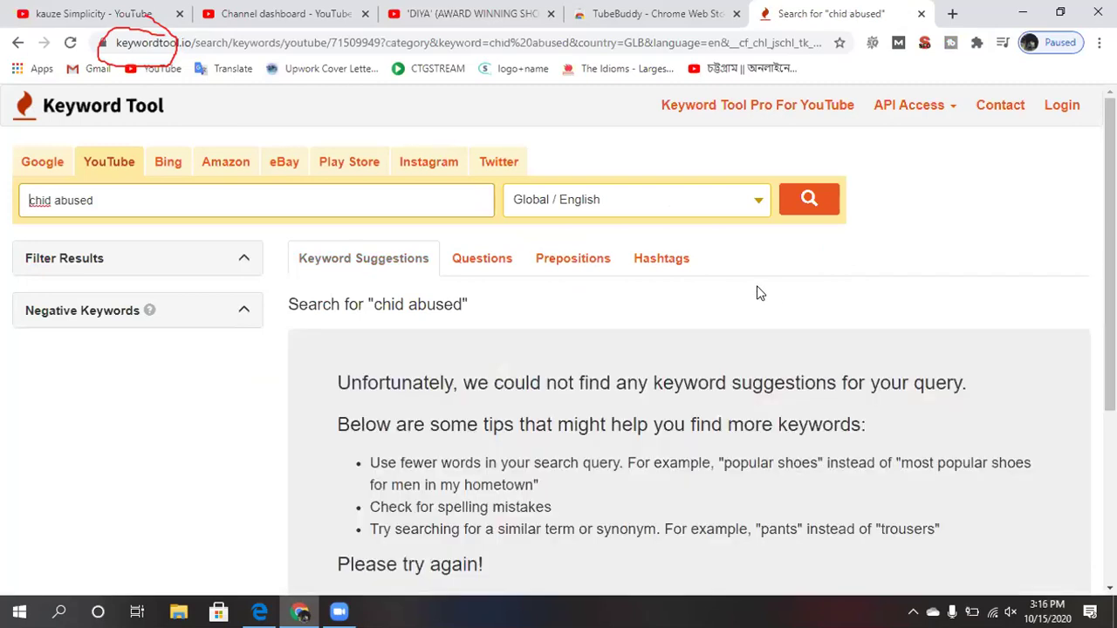
pyautogui.scroll(-2, 759, 293)
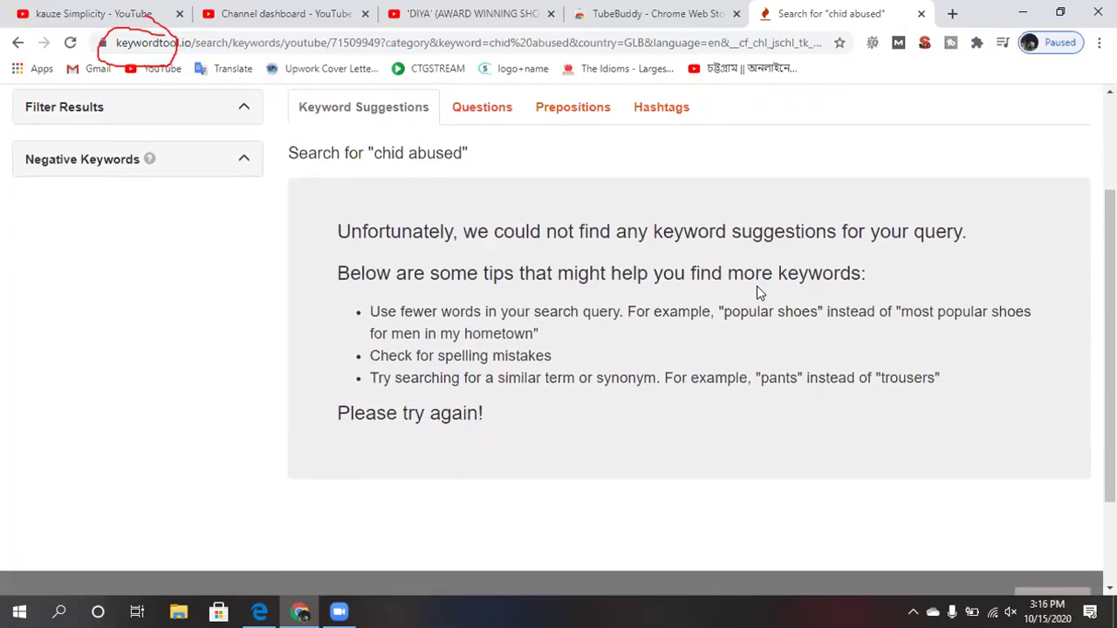
pyautogui.scroll(2, 757, 292)
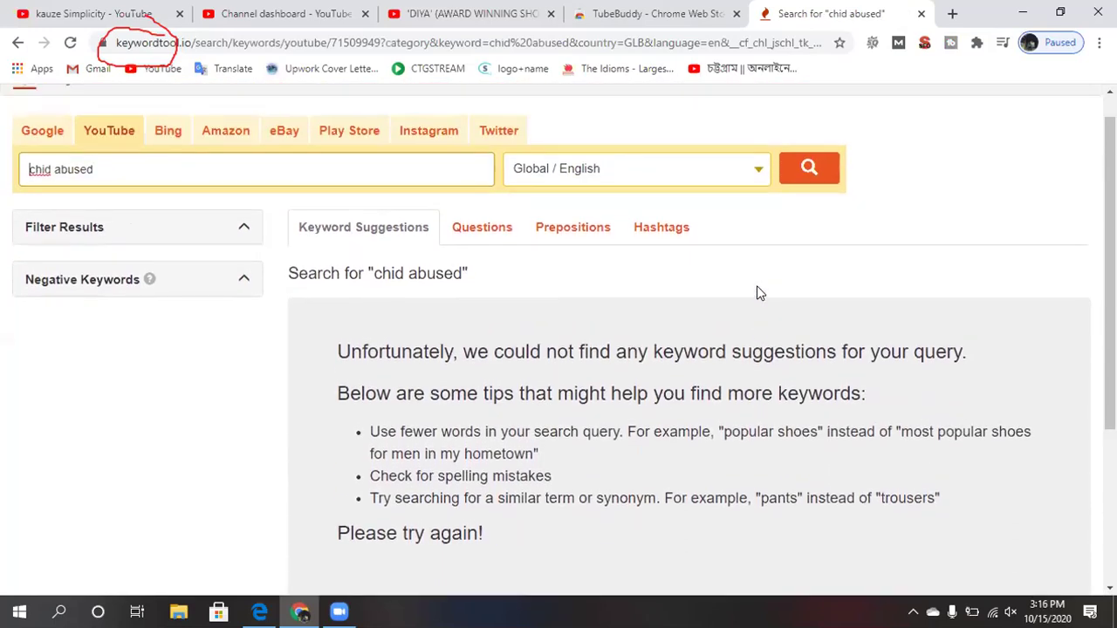
# Correct the keyword's spelling to "child abused" and repeat the YouTube keyword search.
pyautogui.click(30, 192)
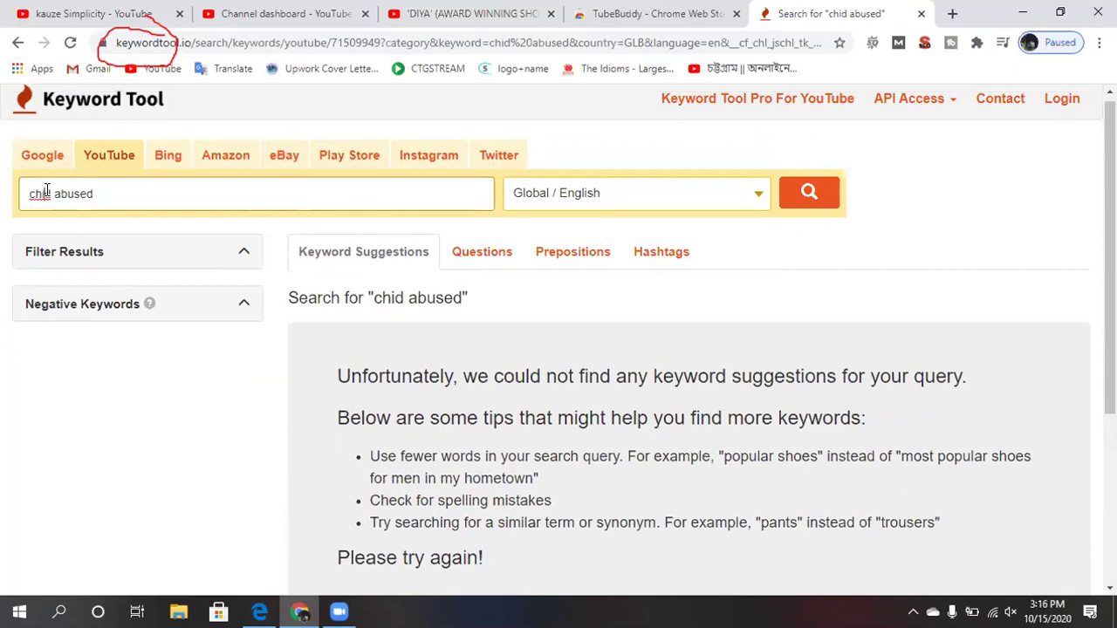
pyautogui.click(47, 192)
pyautogui.write('l')
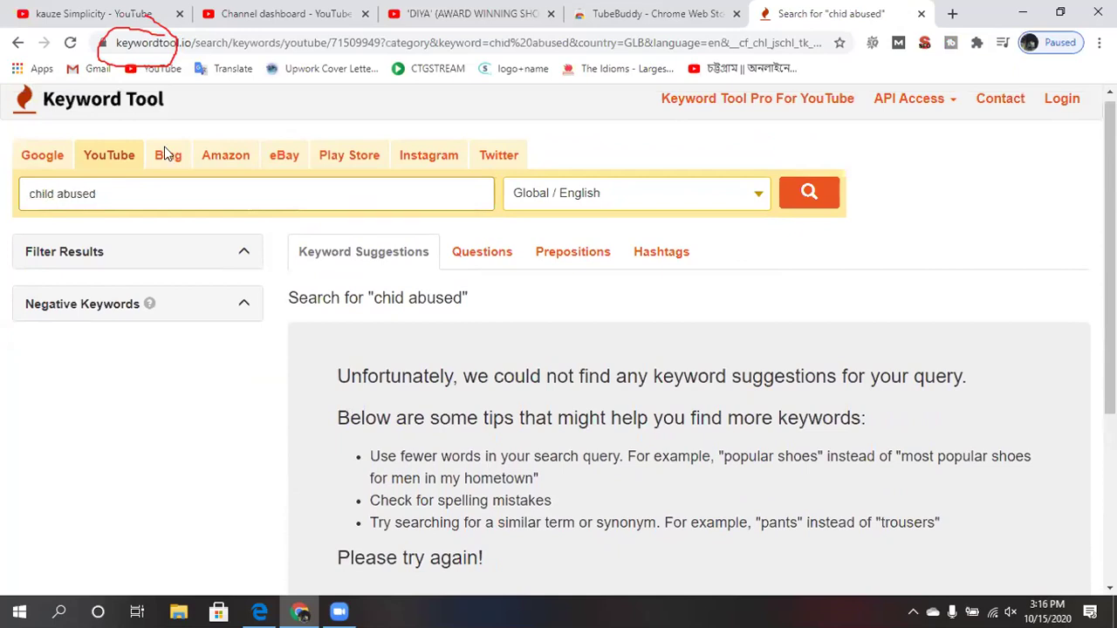
pyautogui.click(814, 200)
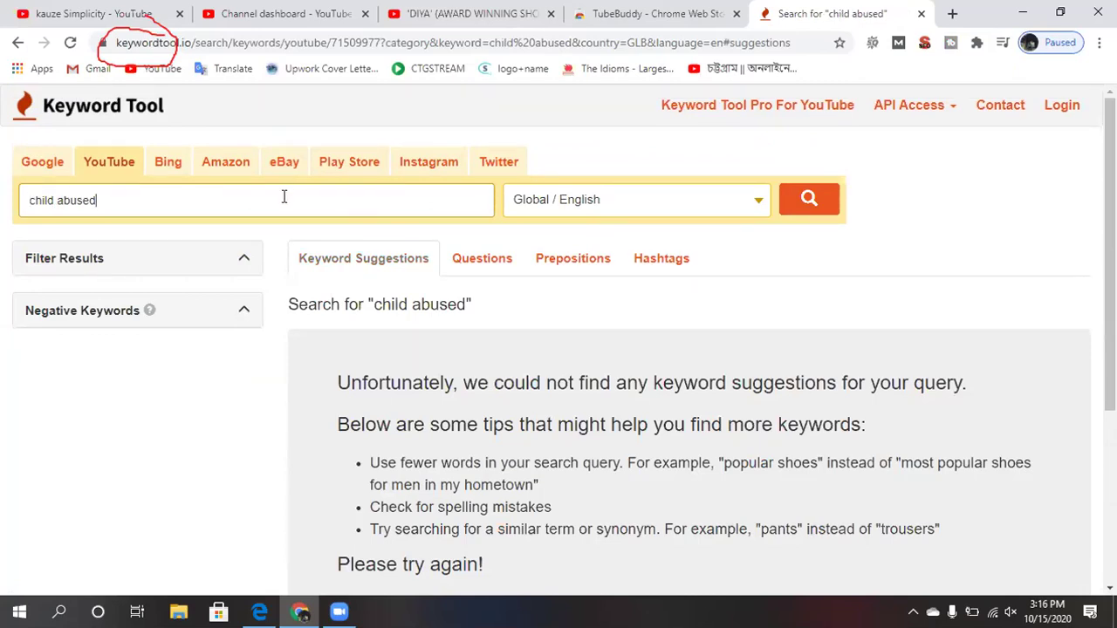
# Change the keyword to "child harras" and search for YouTube keyword suggestions.
pyautogui.press('BackSpace')
pyautogui.press('BackSpace')
pyautogui.press('BackSpace')
pyautogui.click(809, 209)
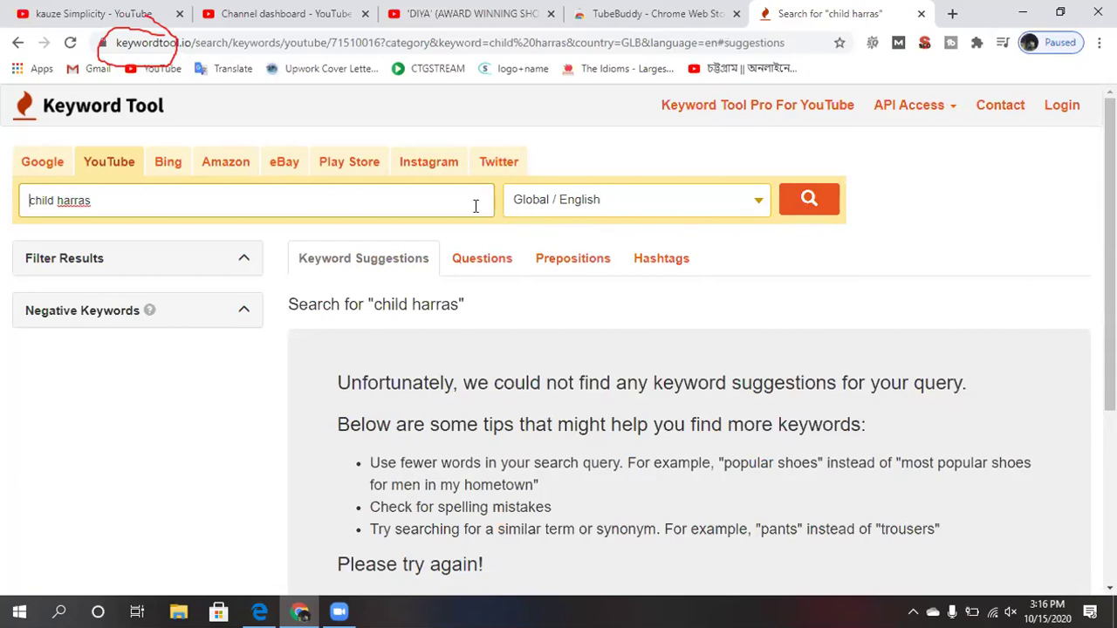
# Replace the keyword with "street child", search for YouTube keyword suggestions and view the list.
pyautogui.press('BackSpace')
pyautogui.press('BackSpace')
pyautogui.press('BackSpace')
pyautogui.press('BackSpace')
pyautogui.press('BackSpace')
pyautogui.press('BackSpace')
pyautogui.press('BackSpace')
pyautogui.press('BackSpace')
pyautogui.press('BackSpace')
pyautogui.press('BackSpace')
pyautogui.press('BackSpace')
pyautogui.press('BackSpace')
pyautogui.write('street child')
pyautogui.click(811, 200)
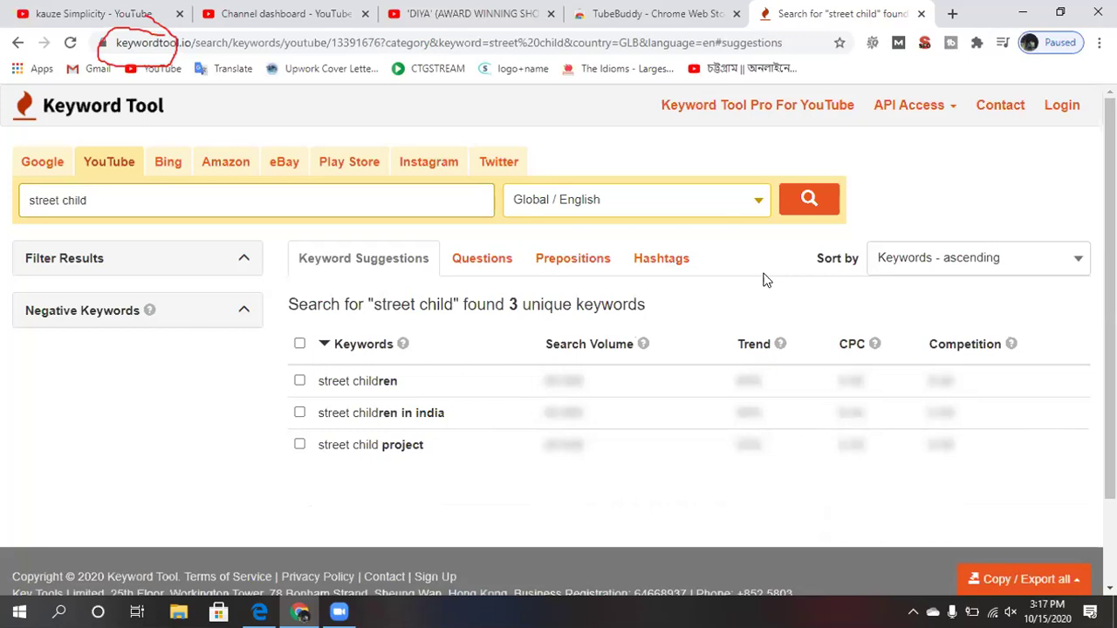
pyautogui.scroll(-1, 695, 286)
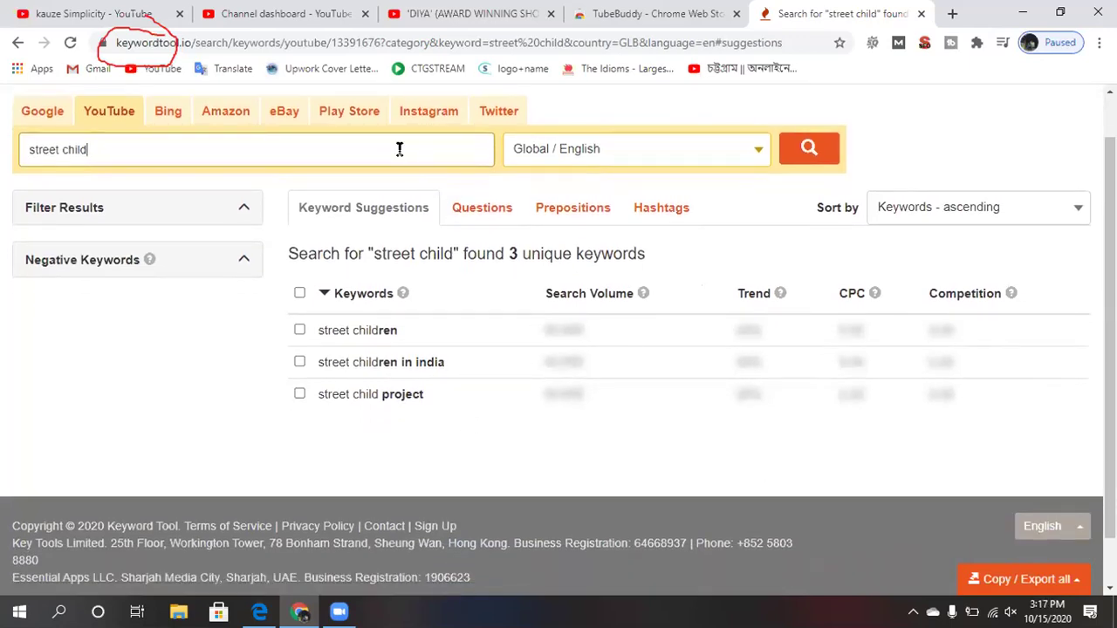
# Replace the keyword with "child wishes" and search for YouTube keyword suggestions.
pyautogui.press('BackSpace')
pyautogui.press('BackSpace')
pyautogui.press('BackSpace')
pyautogui.press('BackSpace')
pyautogui.press('BackSpace')
pyautogui.press('BackSpace')
pyautogui.press('BackSpace')
pyautogui.press('BackSpace')
pyautogui.press('BackSpace')
pyautogui.press('BackSpace')
pyautogui.write('child w')
pyautogui.click(801, 149)
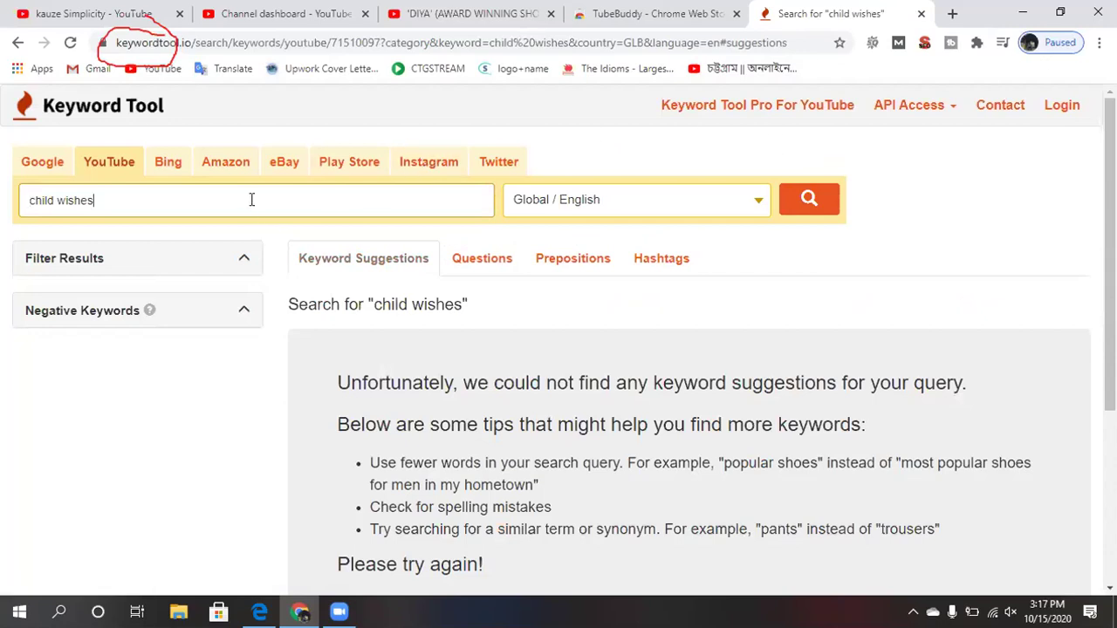
# Search YouTube keyword suggestions for "child happy" and for "child happiness".
pyautogui.press('BackSpace')
pyautogui.press('BackSpace')
pyautogui.press('BackSpace')
pyautogui.write('pp')
pyautogui.click(813, 201)
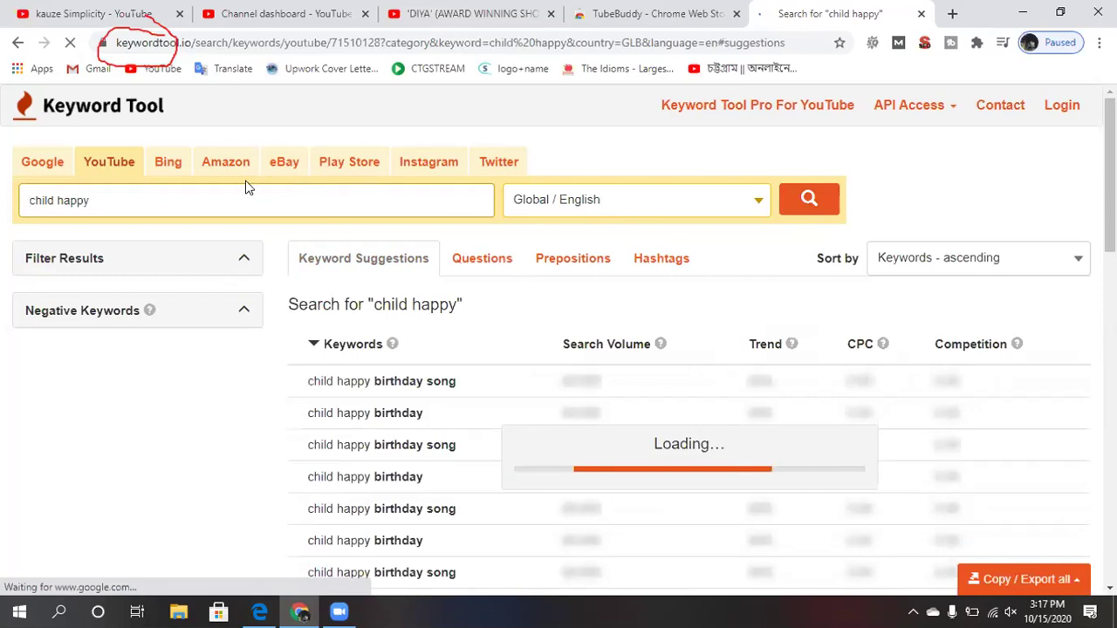
pyautogui.click(158, 196)
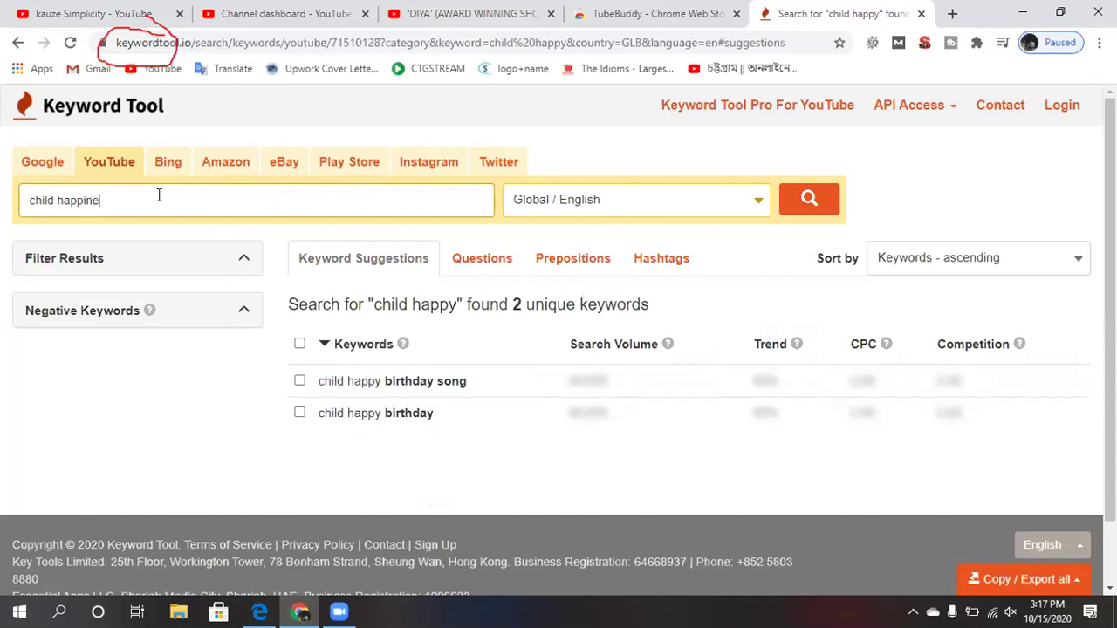
pyautogui.click(808, 199)
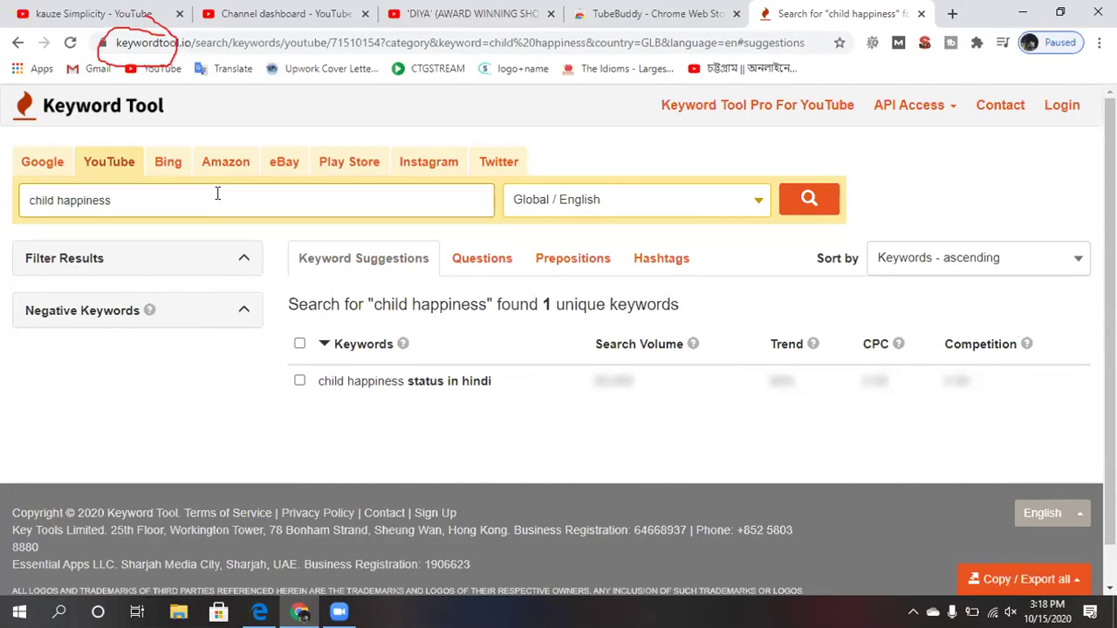
# Open the Keyword Tool login page and examine its login form and the section for people without an account.
pyautogui.click(1063, 106)
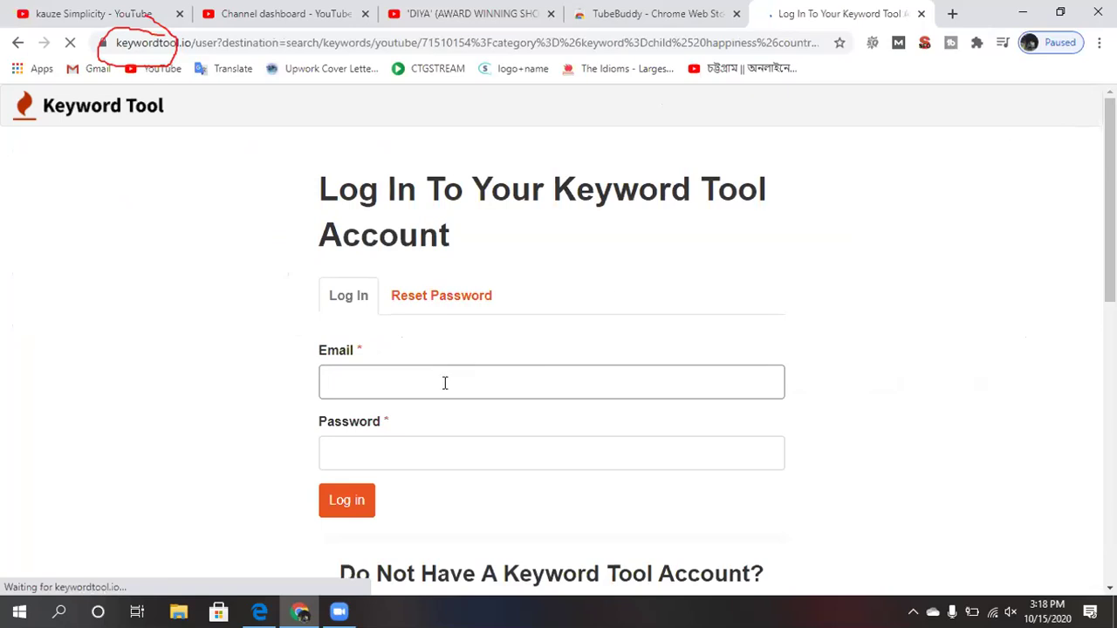
pyautogui.click(444, 382)
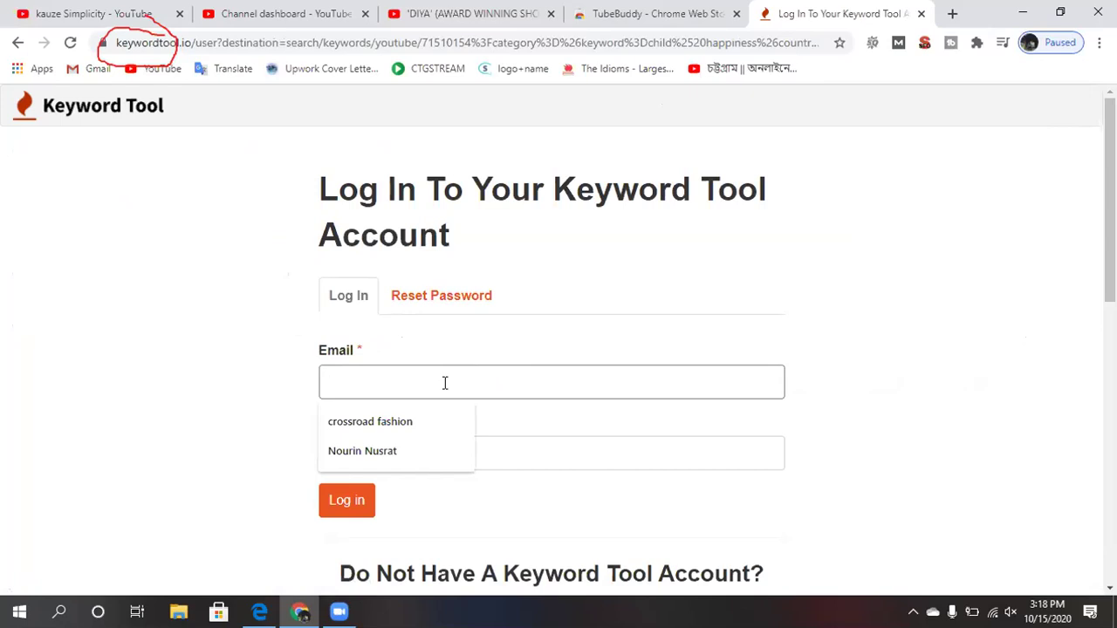
pyautogui.scroll(-5, 544, 455)
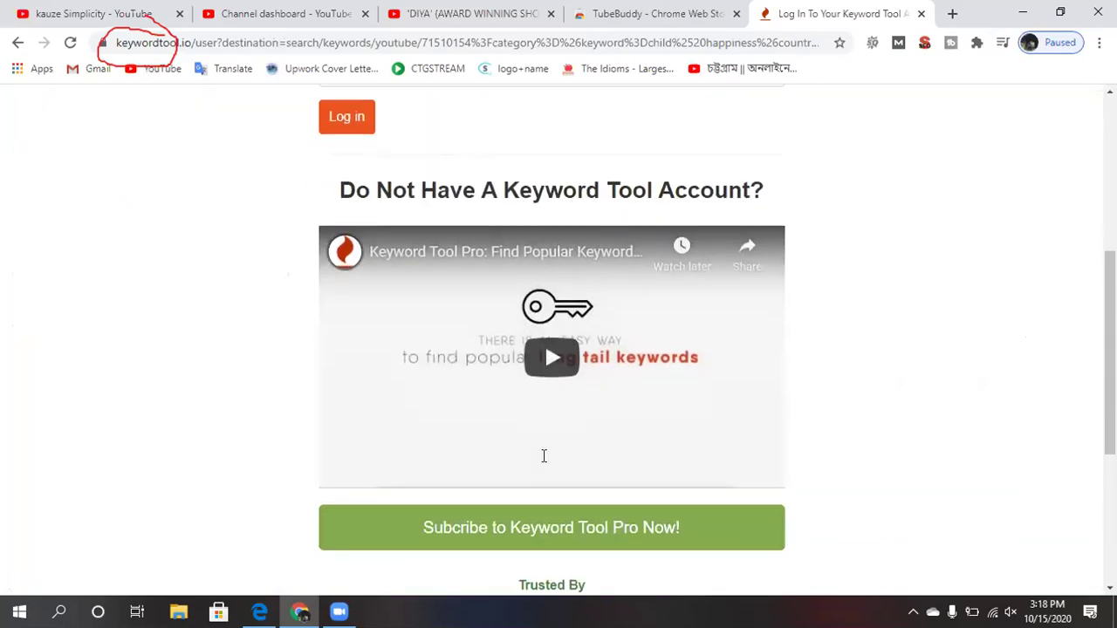
pyautogui.scroll(-1, 543, 456)
pyautogui.scroll(2, 544, 456)
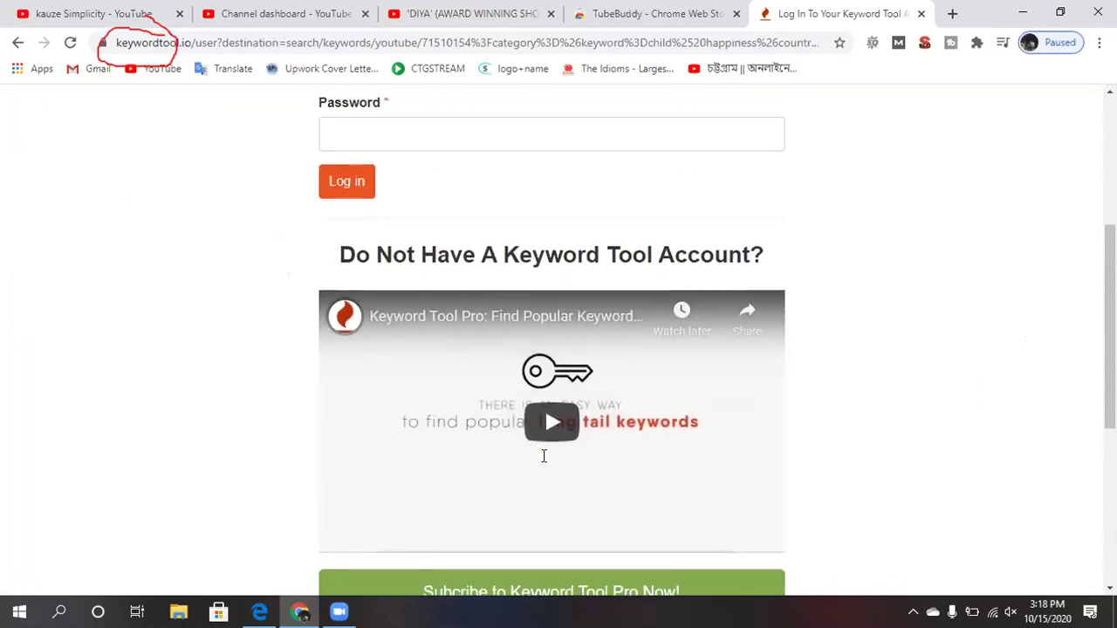
pyautogui.scroll(3, 544, 455)
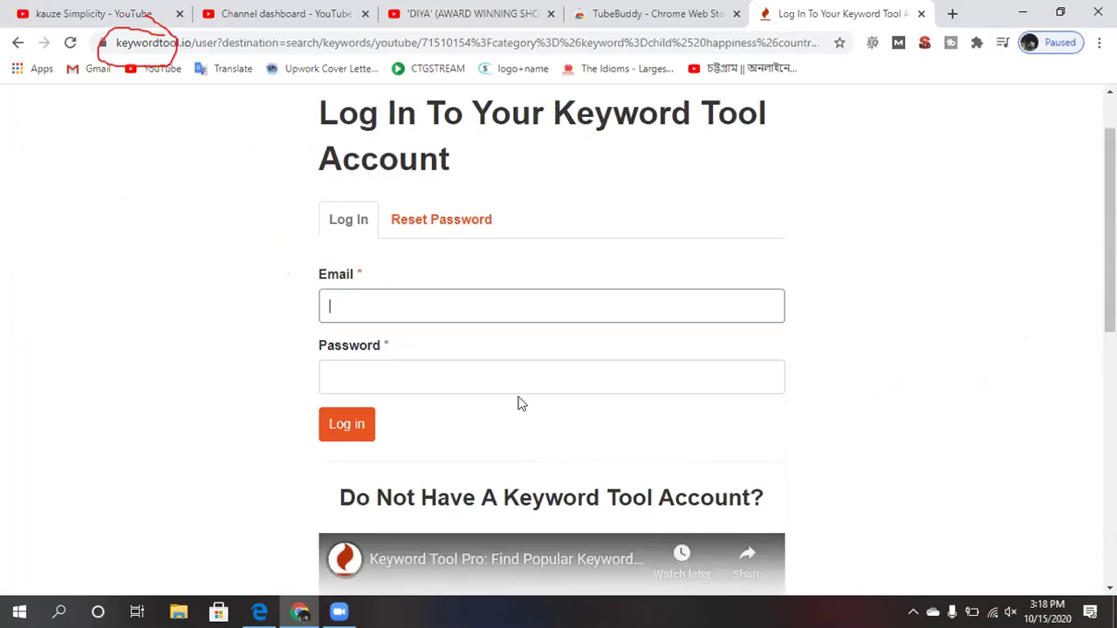
pyautogui.scroll(1, 514, 368)
# Look through the rest of the login page and open the Sign Up page linked in its footer.
pyautogui.scroll(-4, 514, 368)
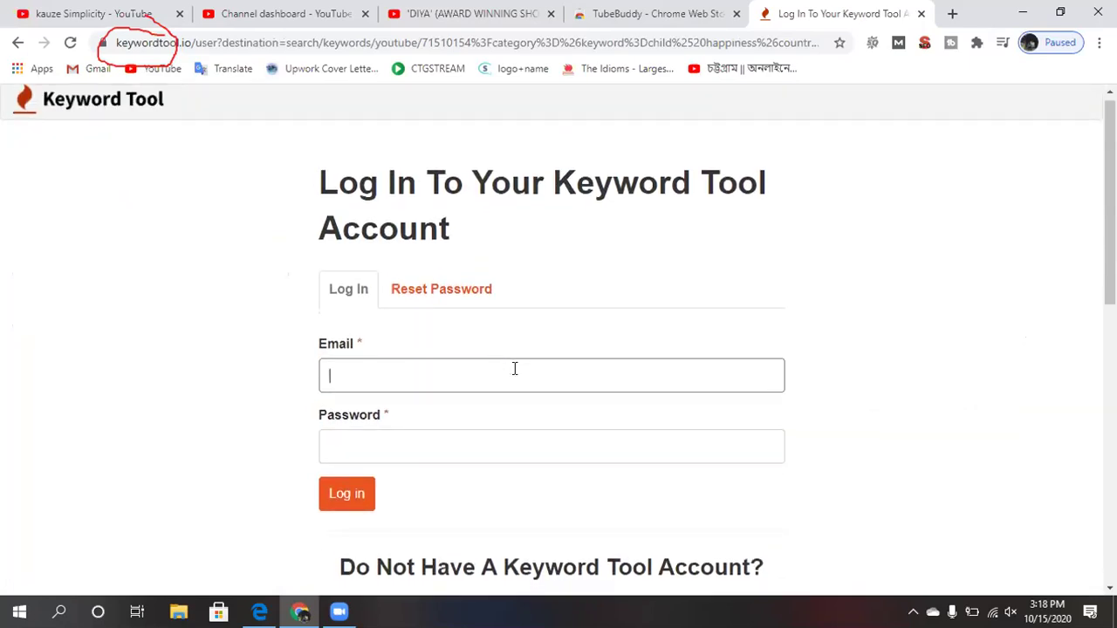
pyautogui.scroll(-4, 515, 368)
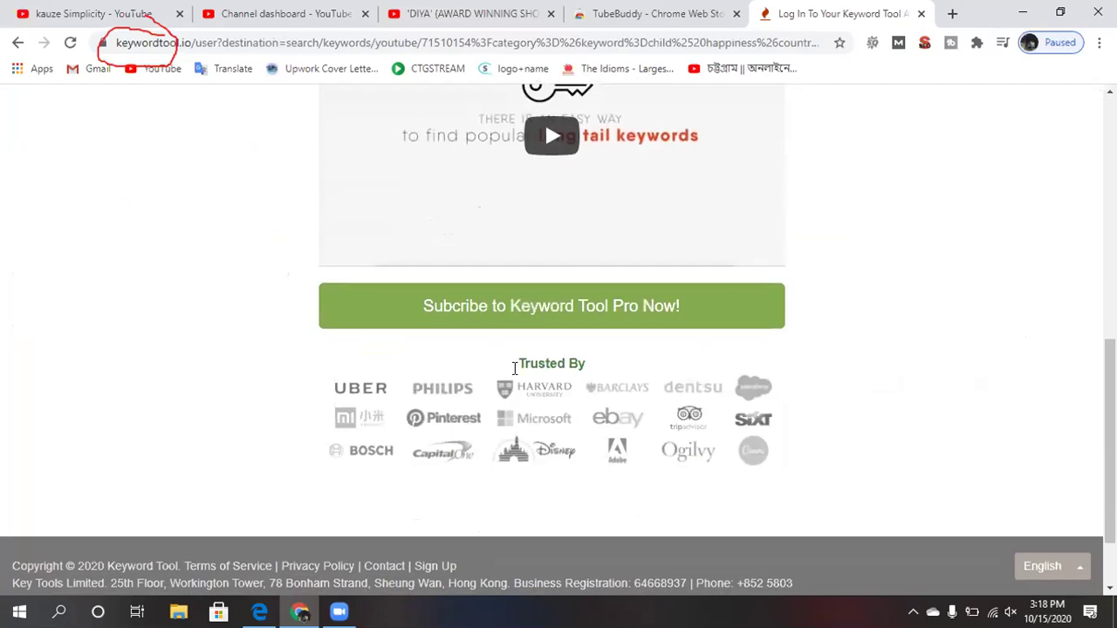
pyautogui.scroll(-1, 515, 368)
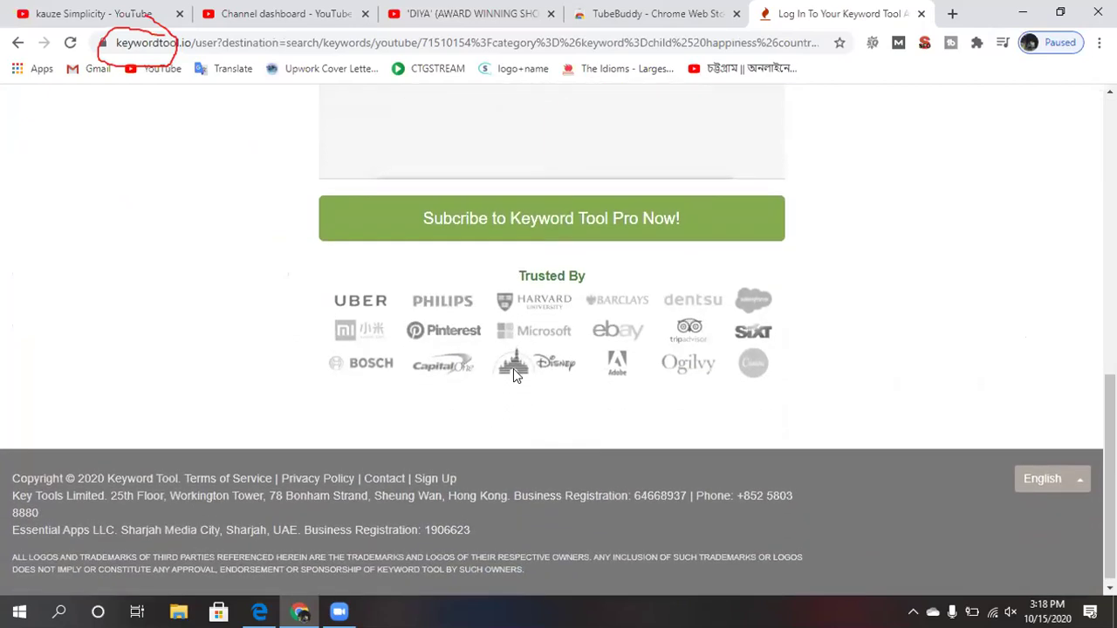
pyautogui.scroll(6, 514, 375)
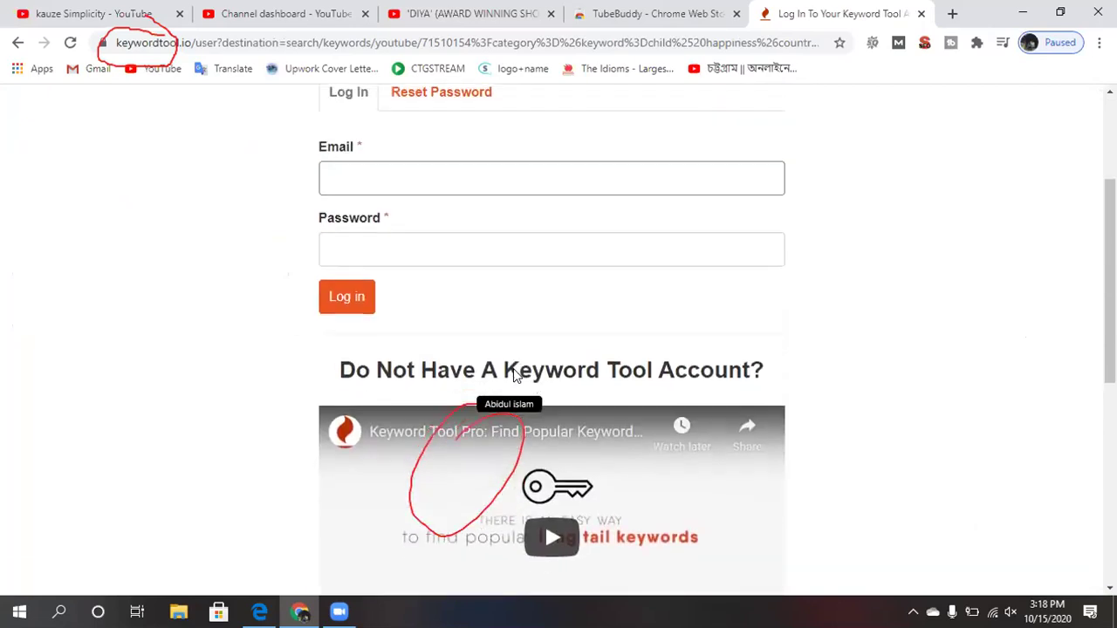
pyautogui.scroll(-5, 515, 373)
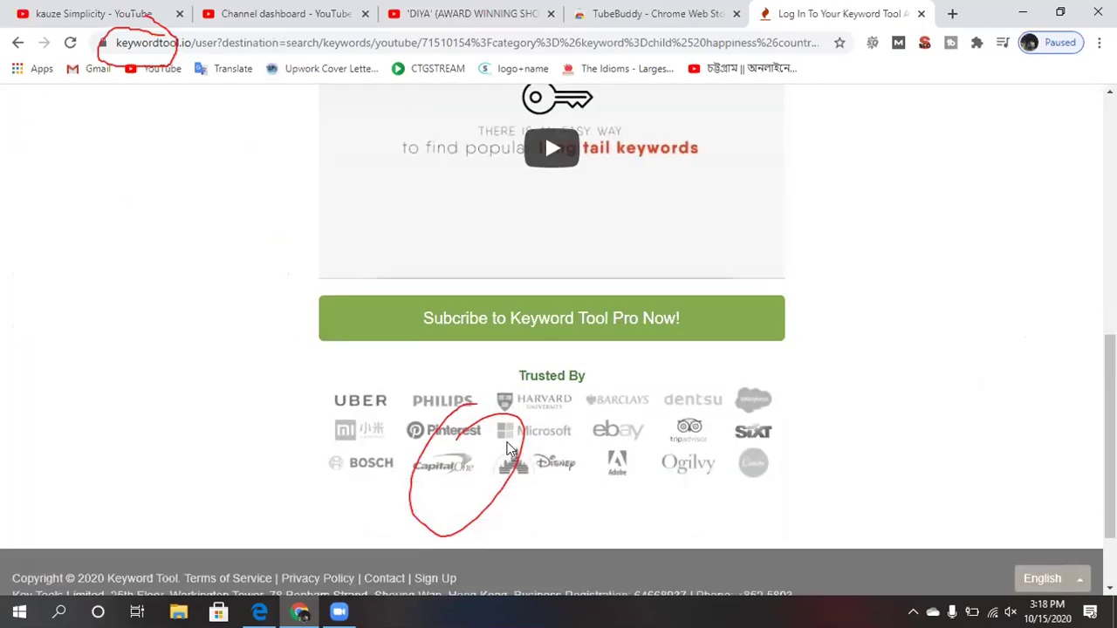
pyautogui.scroll(1, 510, 448)
pyautogui.scroll(1, 508, 450)
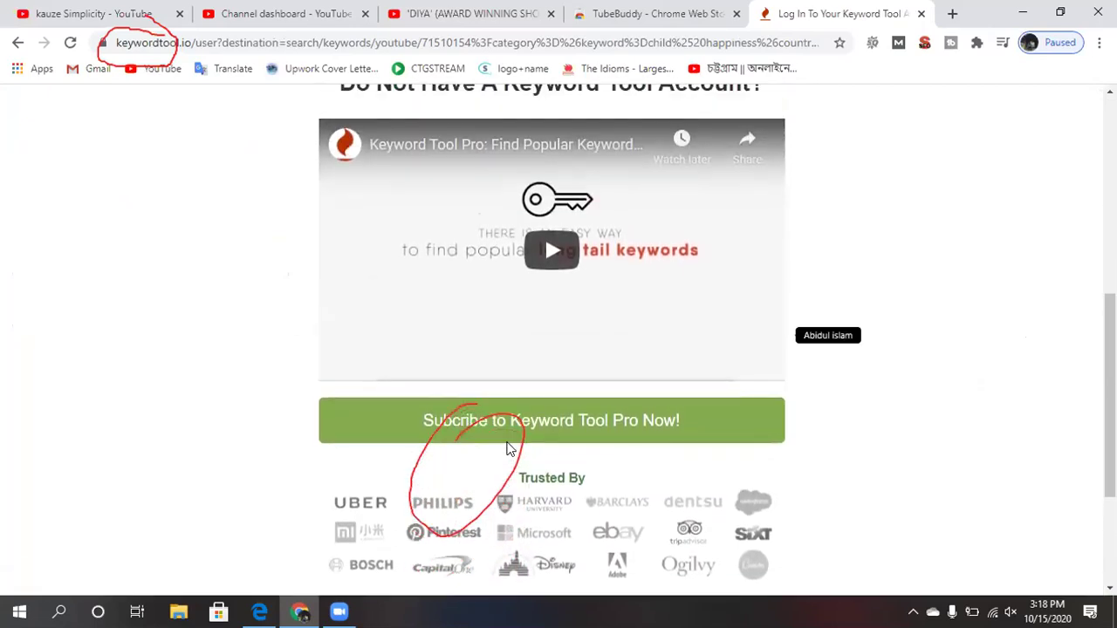
pyautogui.scroll(-3, 509, 450)
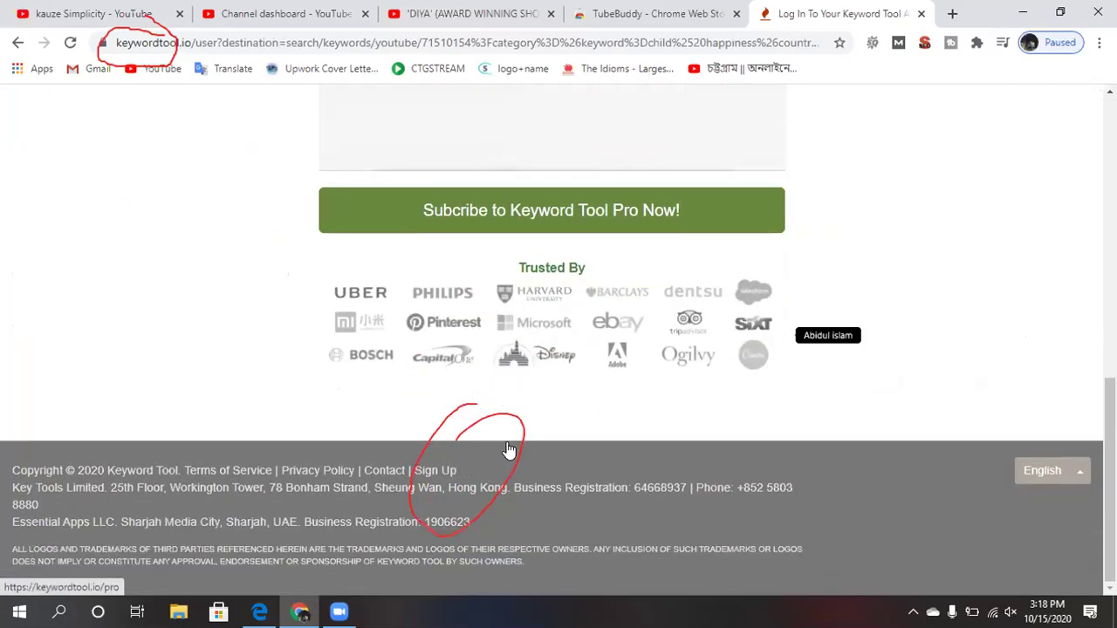
pyautogui.click(434, 471)
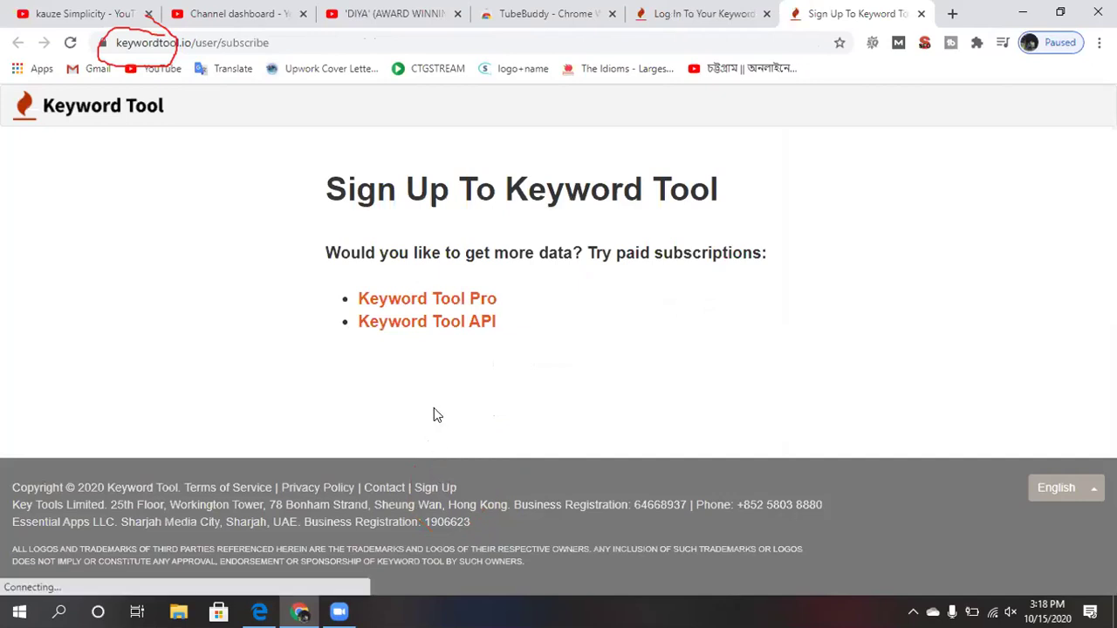
# Open the Keyword Tool API page, minimize its chat pop-up and look through the introduction and the data solution section.
pyautogui.click(445, 325)
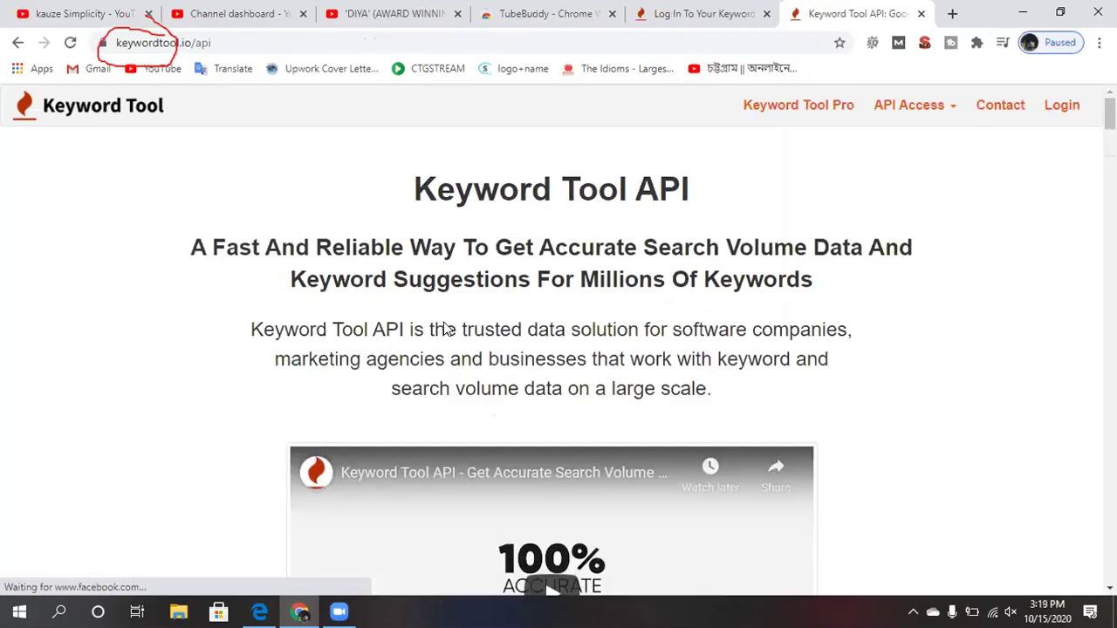
pyautogui.scroll(-4, 636, 322)
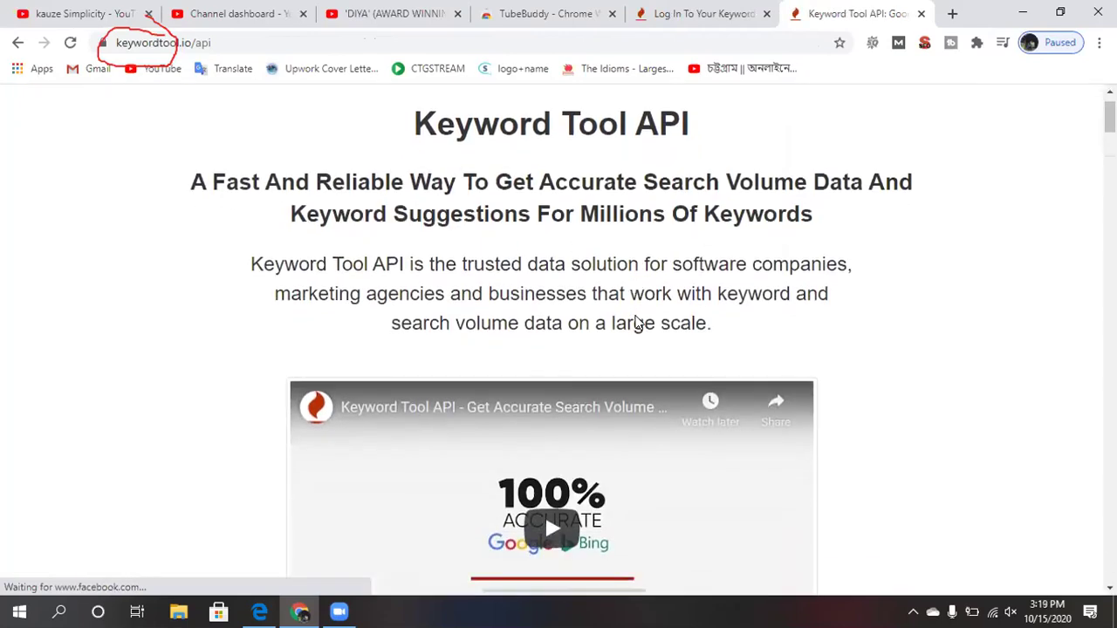
pyautogui.scroll(-3, 636, 323)
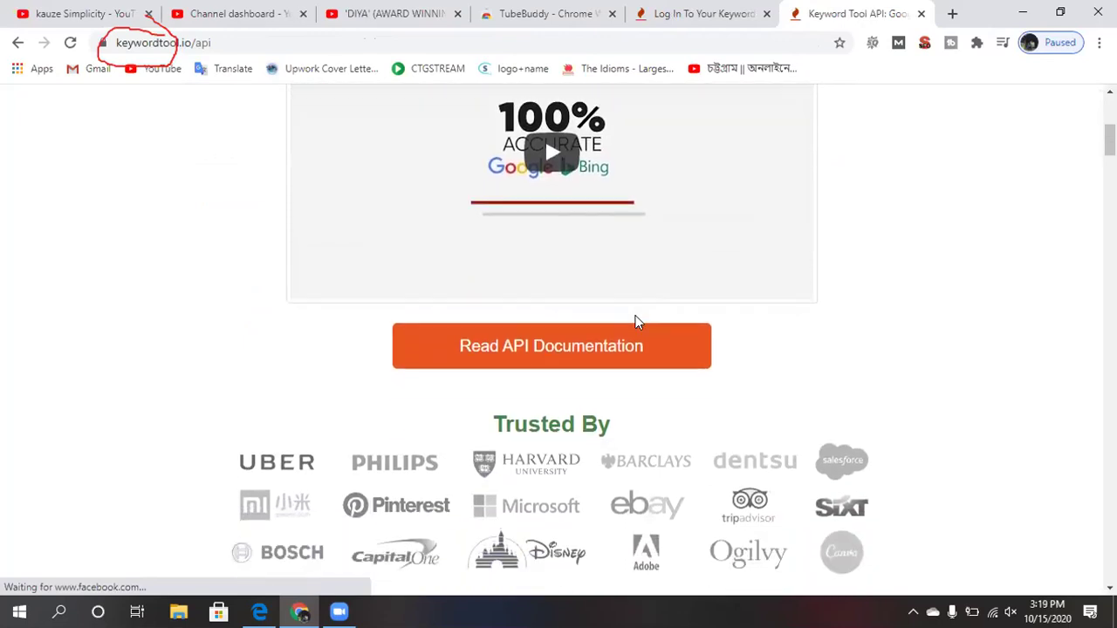
pyautogui.scroll(-2, 636, 322)
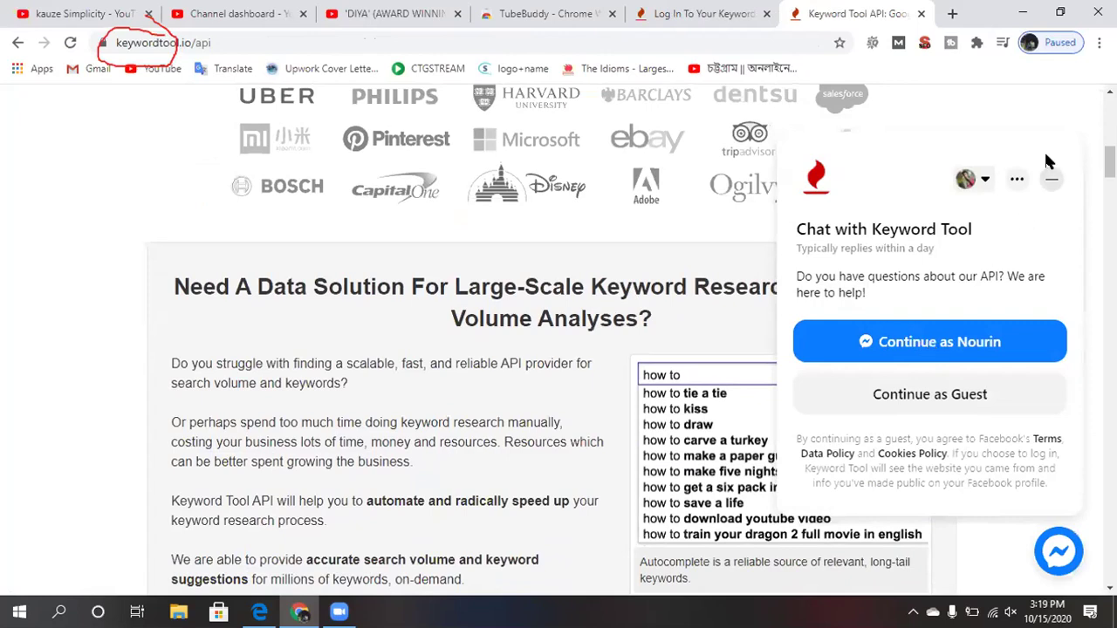
pyautogui.click(1047, 183)
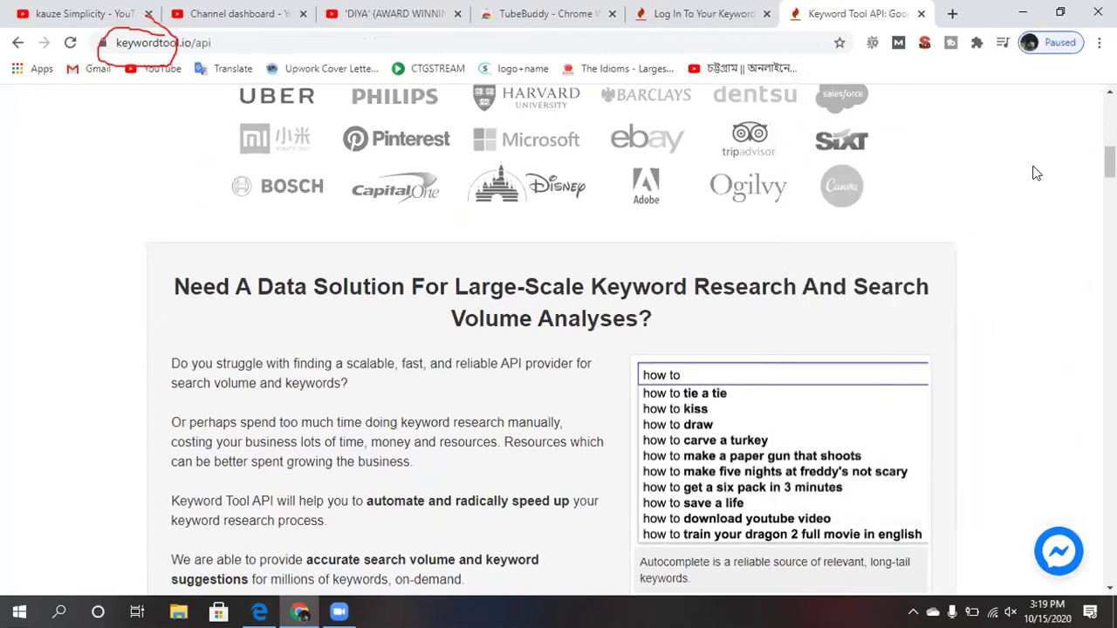
pyautogui.scroll(-2, 663, 453)
pyautogui.scroll(-3, 663, 453)
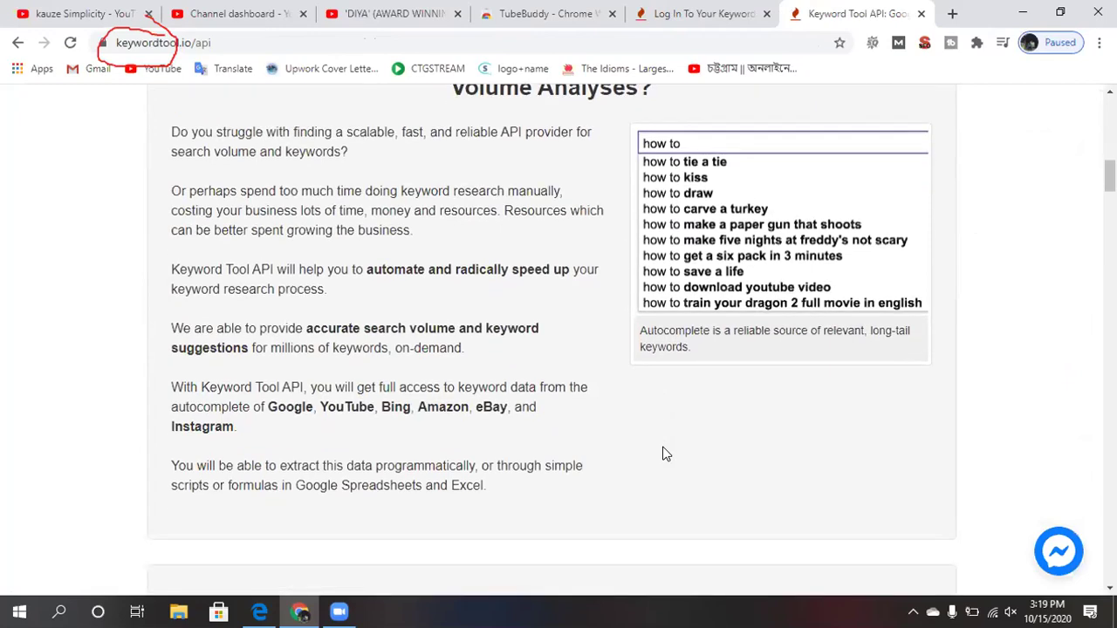
pyautogui.scroll(10, 663, 453)
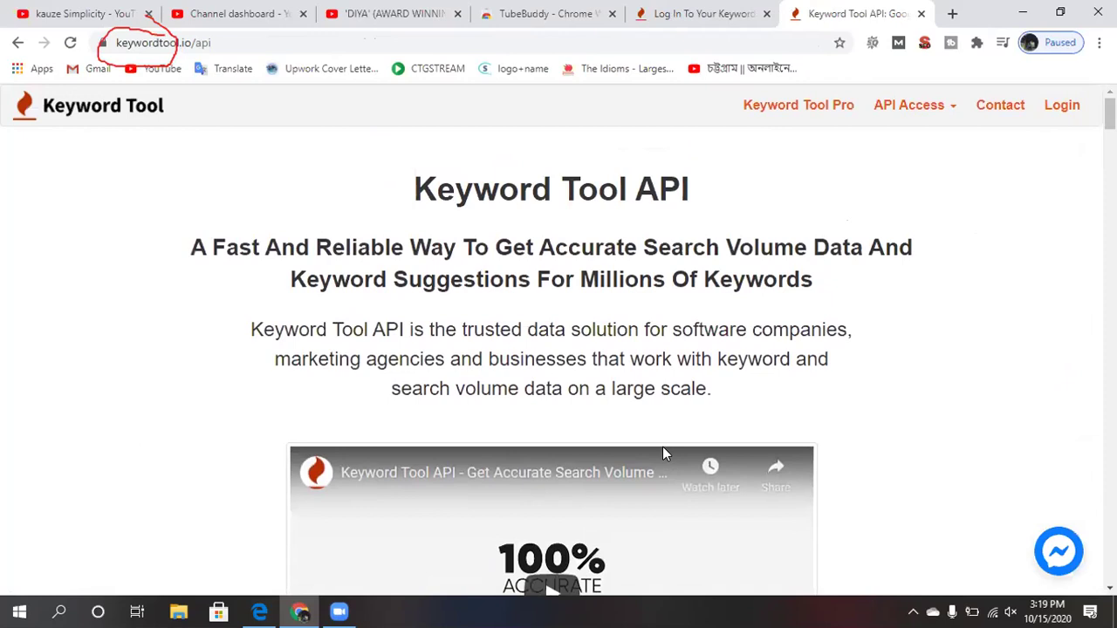
pyautogui.scroll(-3, 662, 452)
pyautogui.scroll(-1, 663, 453)
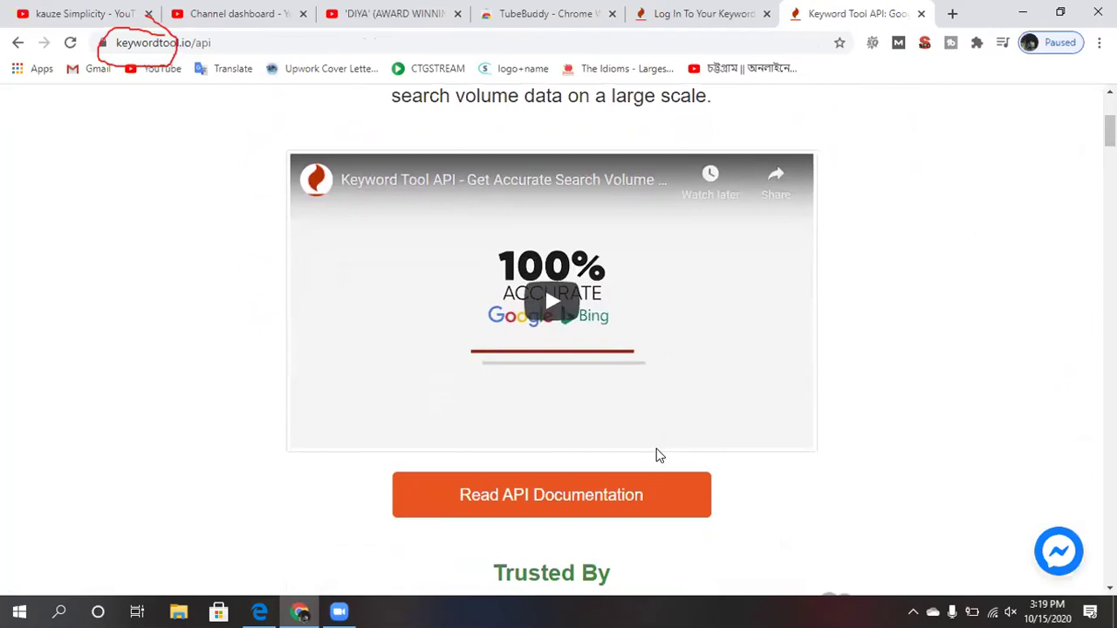
# Open the API documentation and look through the API Services page, including its service links and video.
pyautogui.click(596, 505)
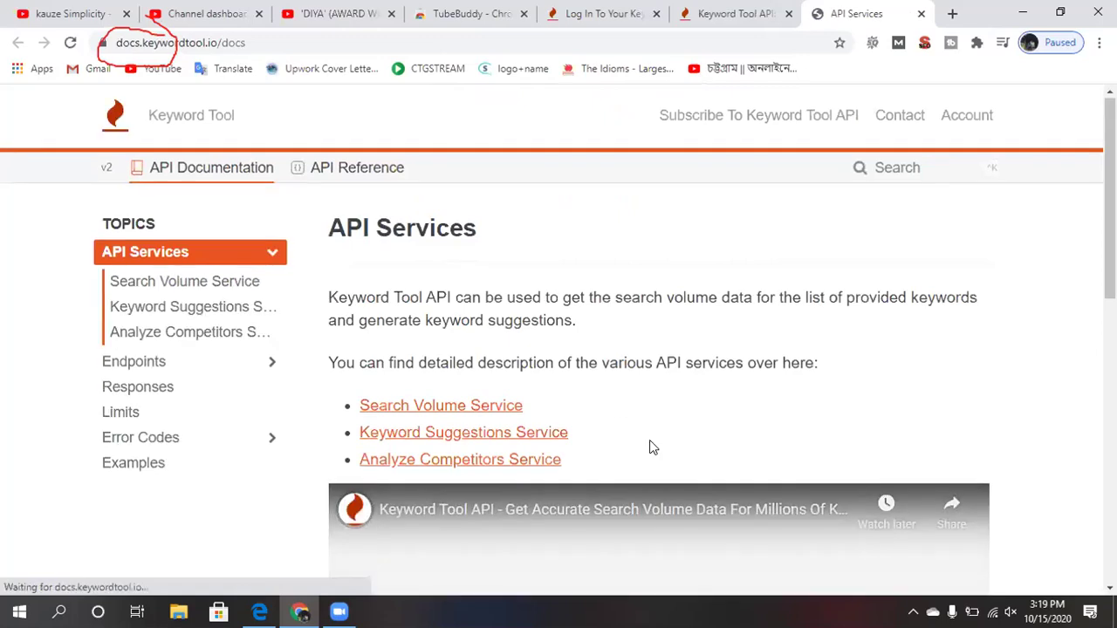
pyautogui.scroll(-2, 649, 445)
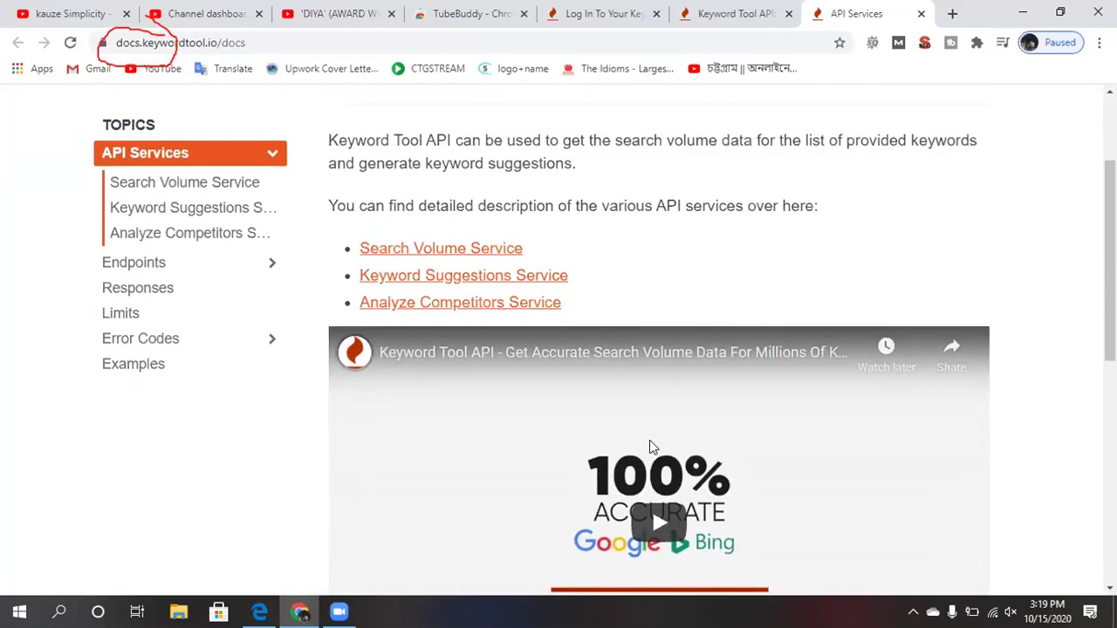
pyautogui.scroll(-1, 649, 447)
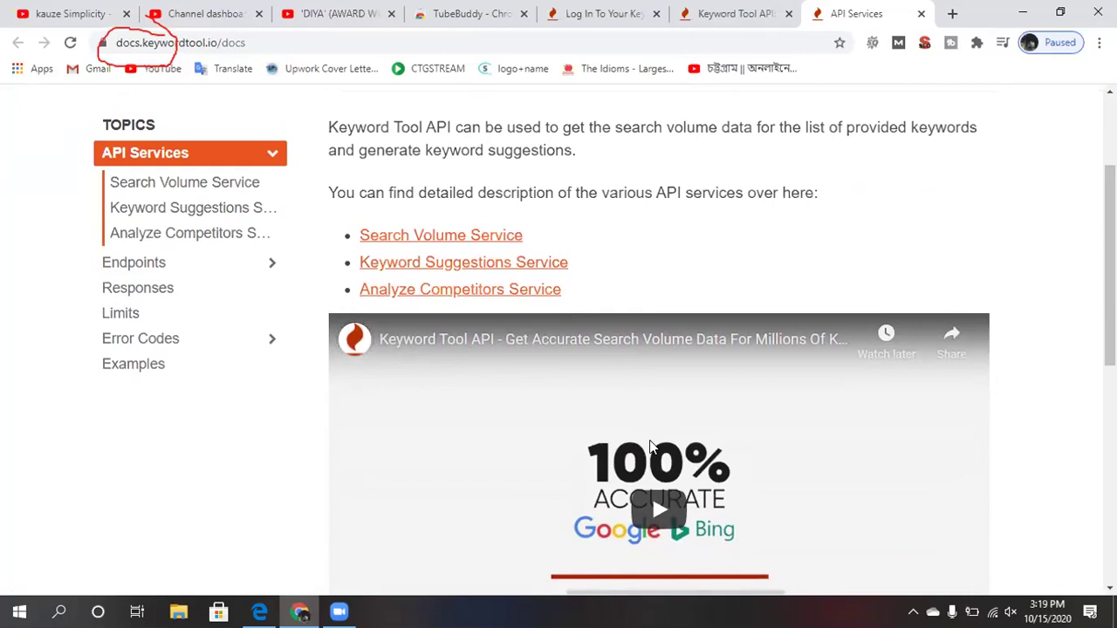
pyautogui.scroll(-3, 652, 446)
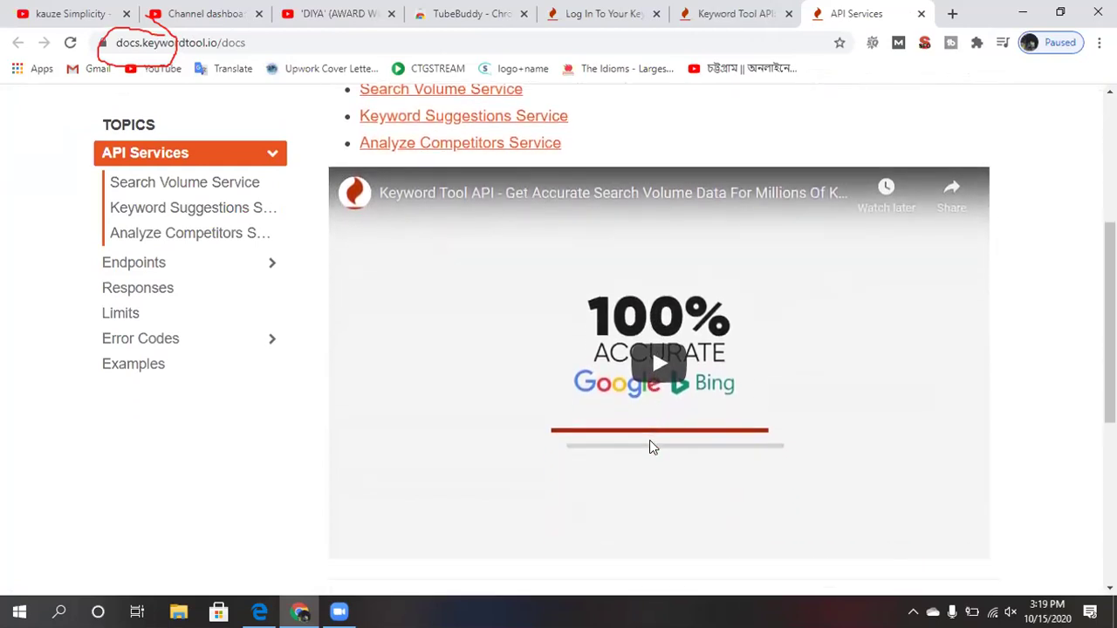
pyautogui.scroll(-4, 649, 447)
pyautogui.scroll(-2, 649, 447)
pyautogui.scroll(5, 652, 448)
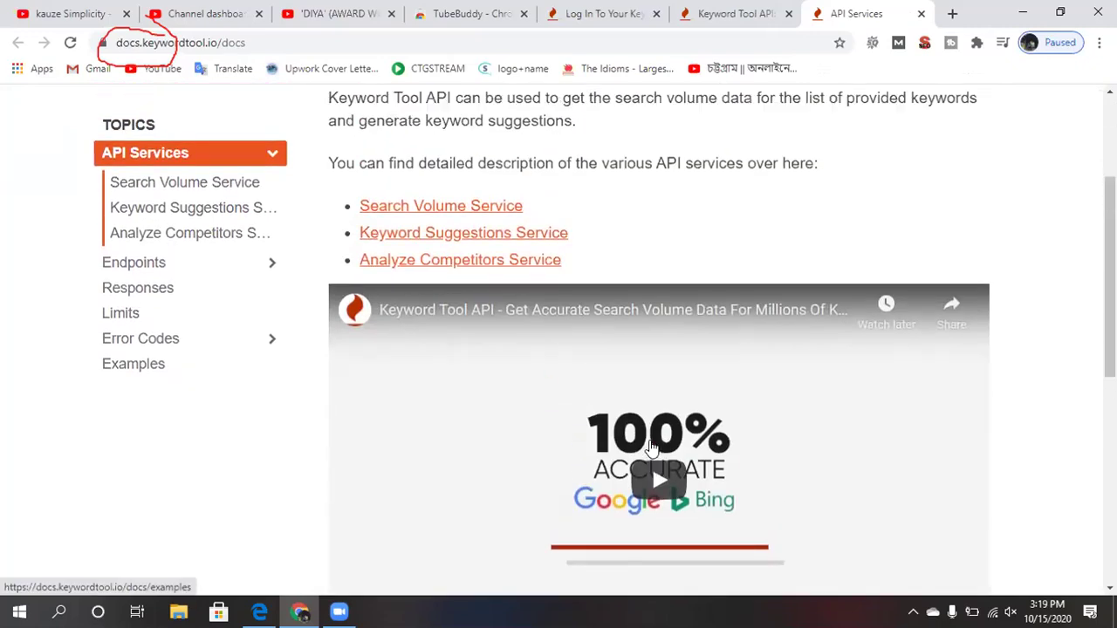
pyautogui.scroll(3, 652, 447)
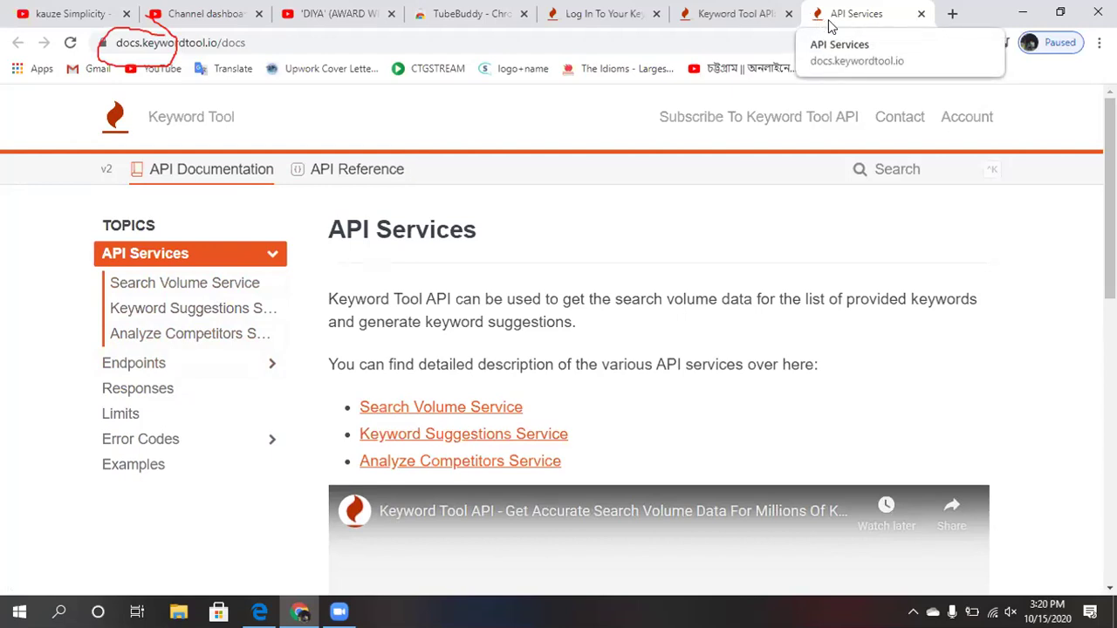
# Close the API documentation, Keyword Tool API and Keyword Tool login pages.
pyautogui.click(922, 14)
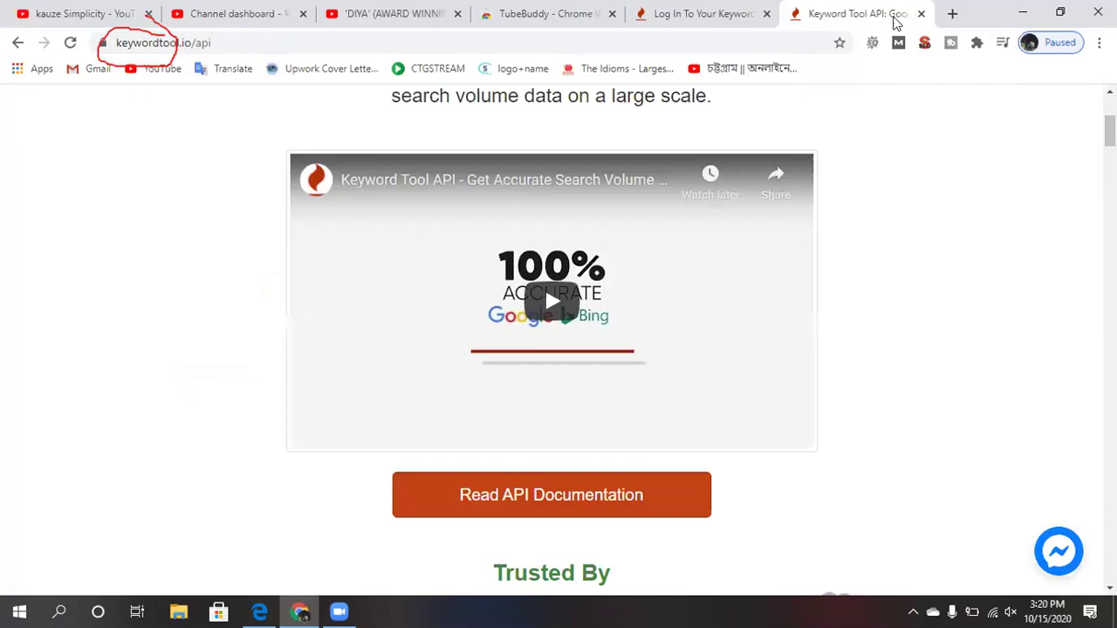
pyautogui.click(920, 14)
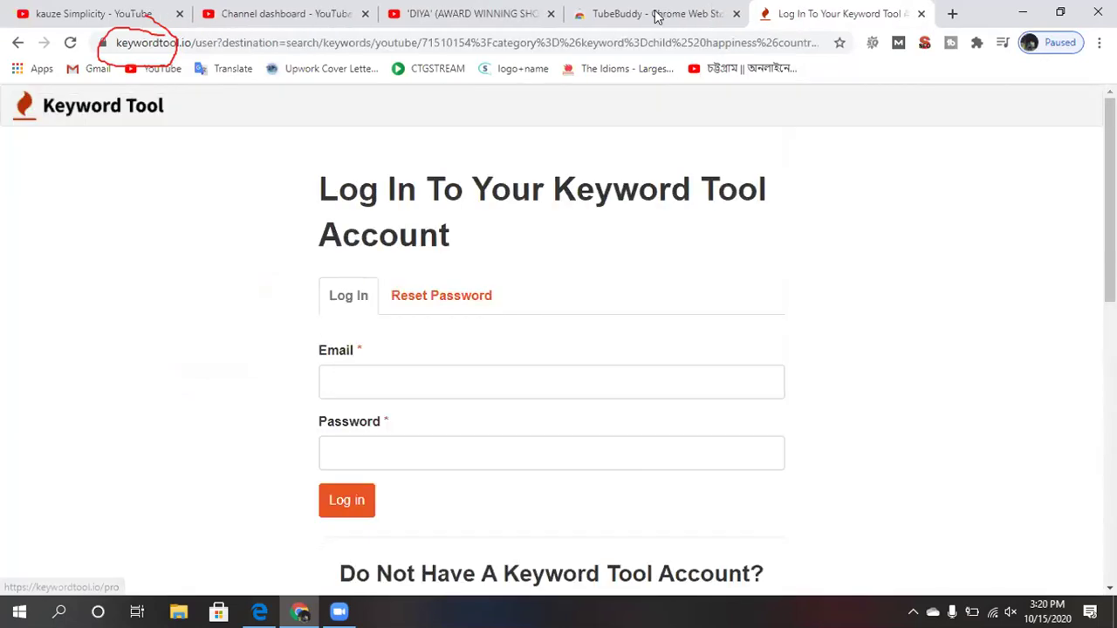
pyautogui.click(655, 13)
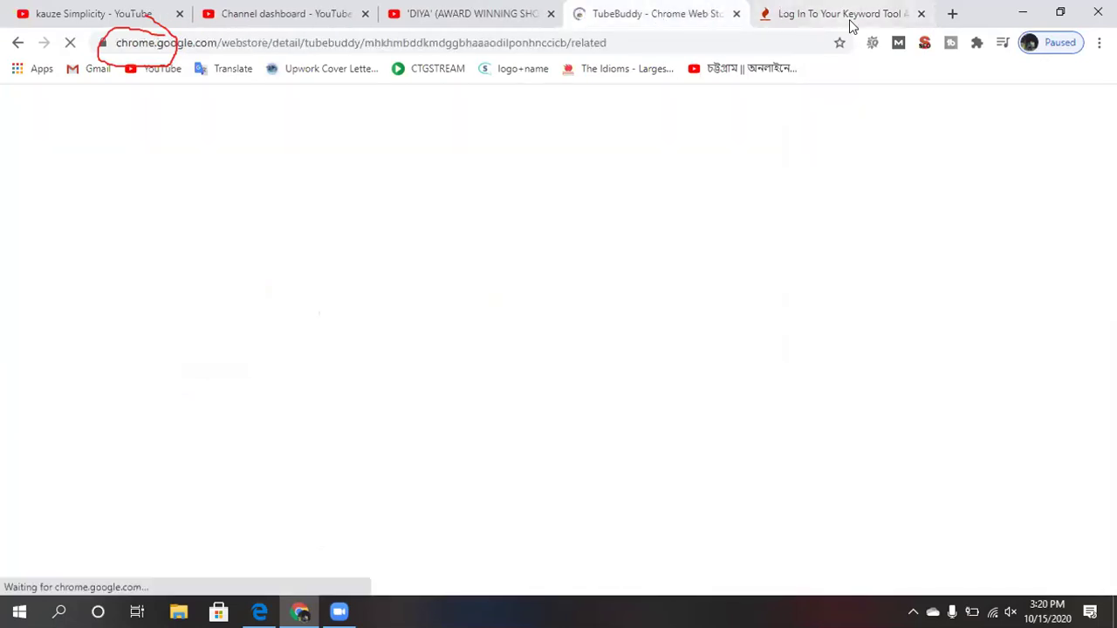
pyautogui.click(860, 19)
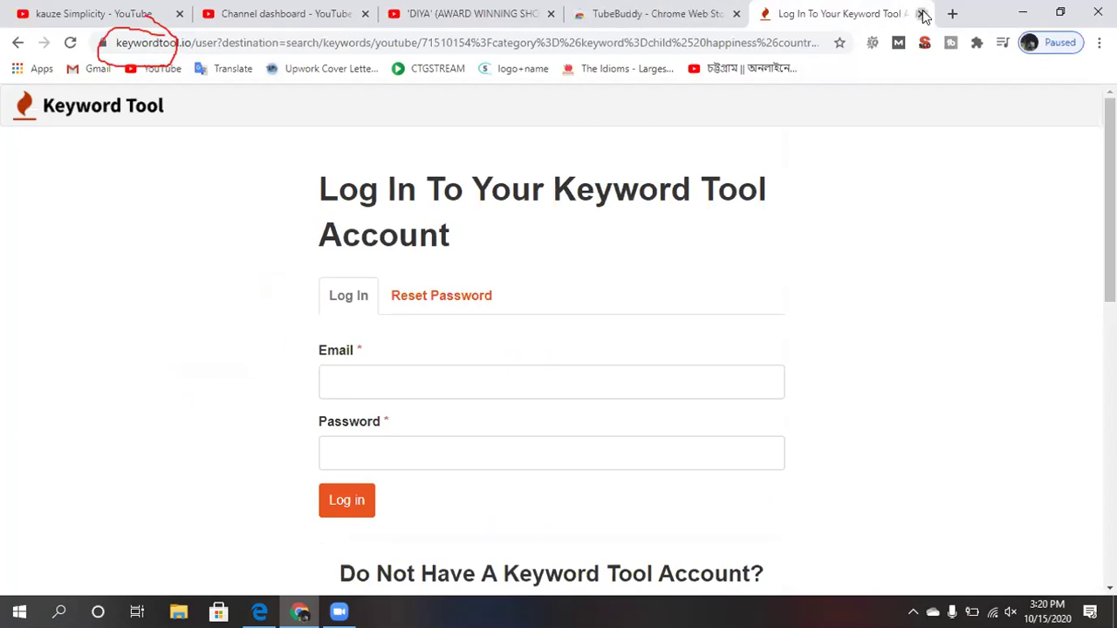
pyautogui.click(922, 14)
# Open keywordtool.io/youtube in a new tab.
pyautogui.click(801, 13)
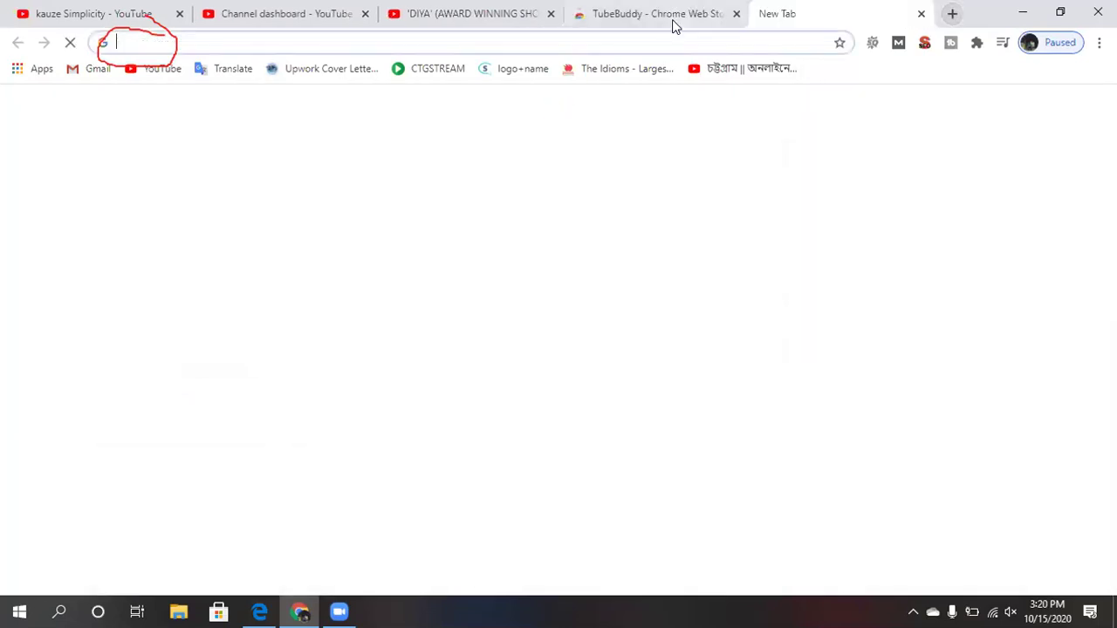
pyautogui.click(662, 42)
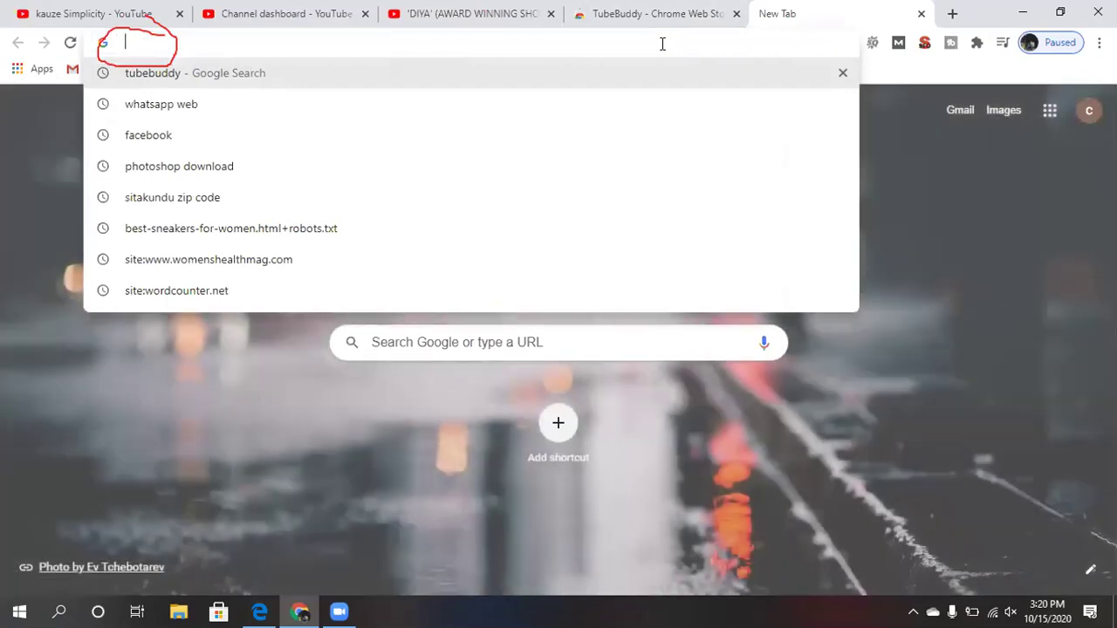
pyautogui.write('https://keywordtool.io/youtube')
pyautogui.press('Return')
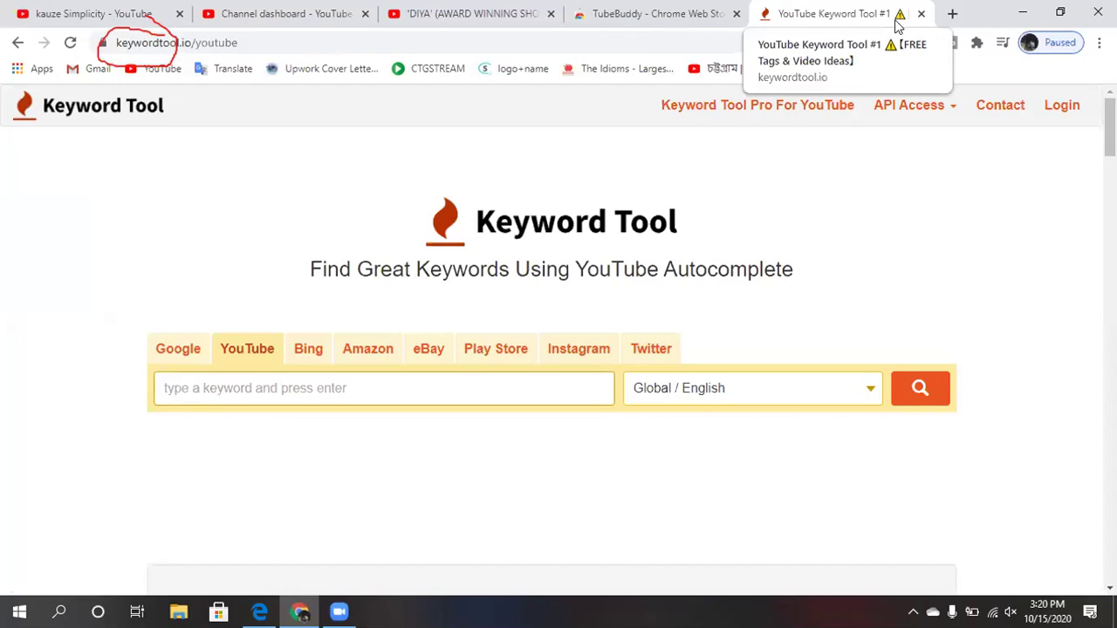
# Search for YouTube keyword suggestions for "child smile" with the Global / English setting.
pyautogui.scroll(-2, 863, 183)
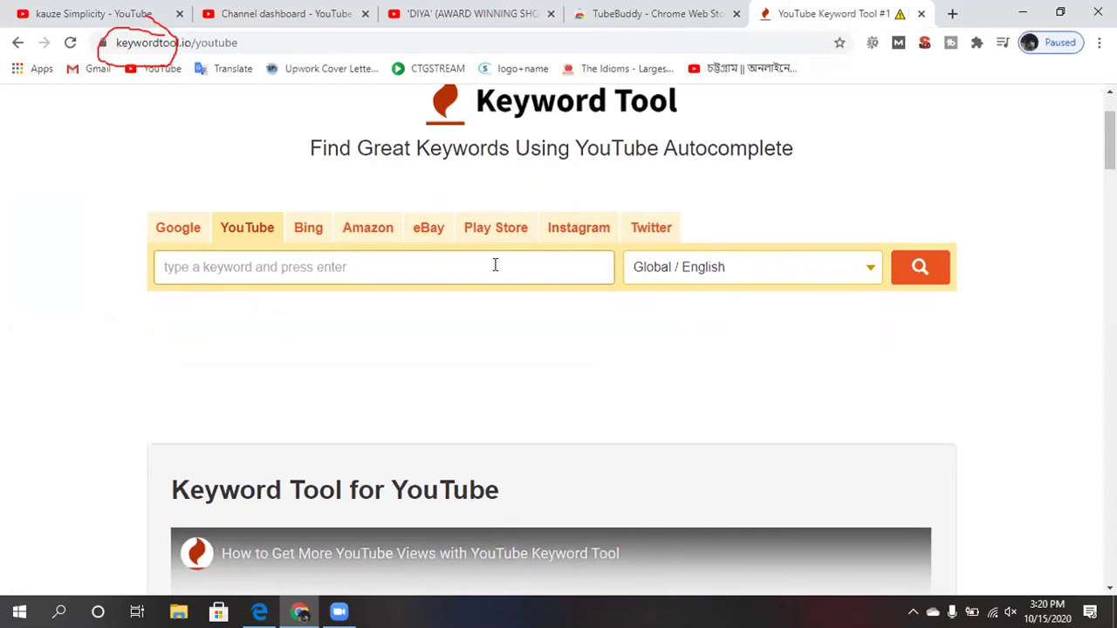
pyautogui.write('Child')
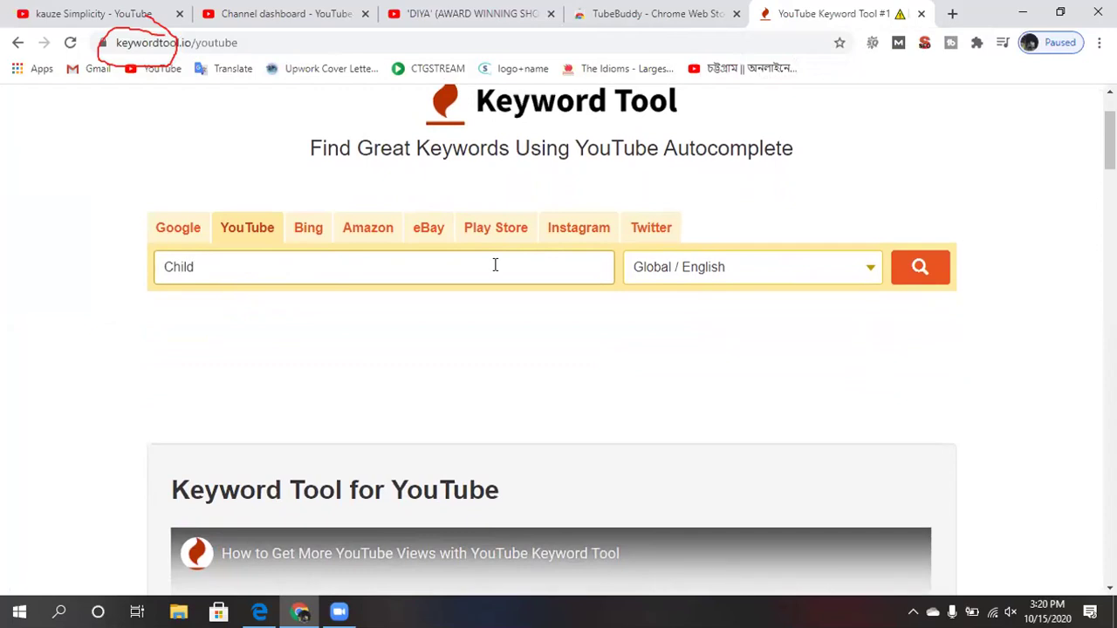
pyautogui.write(' smile')
pyautogui.press('Return')
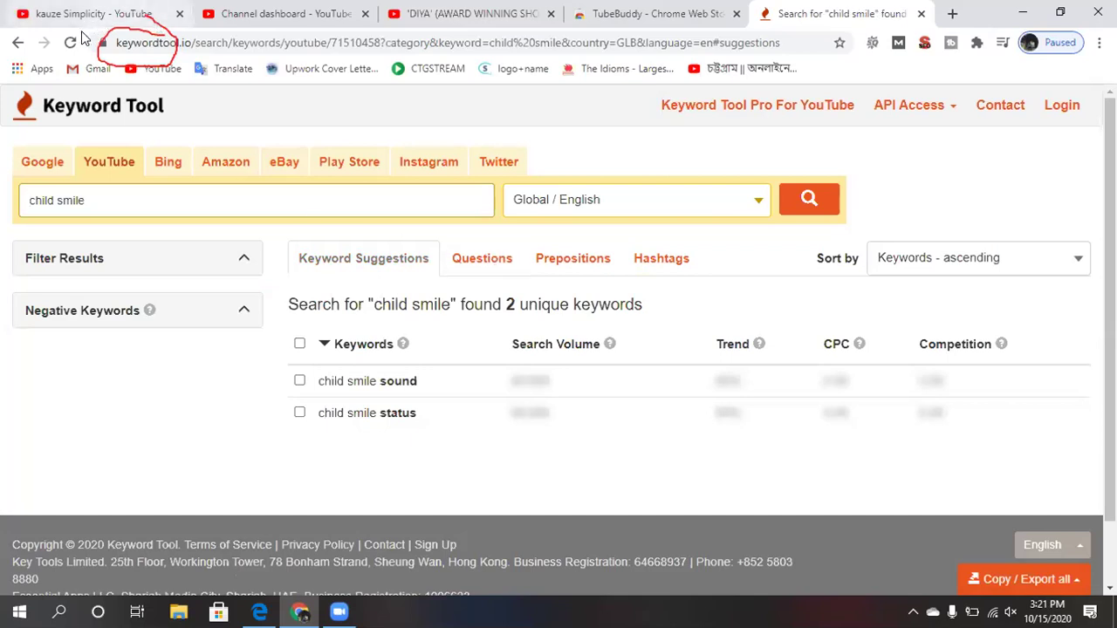
# Examine the keyword suggestions and their data columns for "child smile".
pyautogui.click(57, 199)
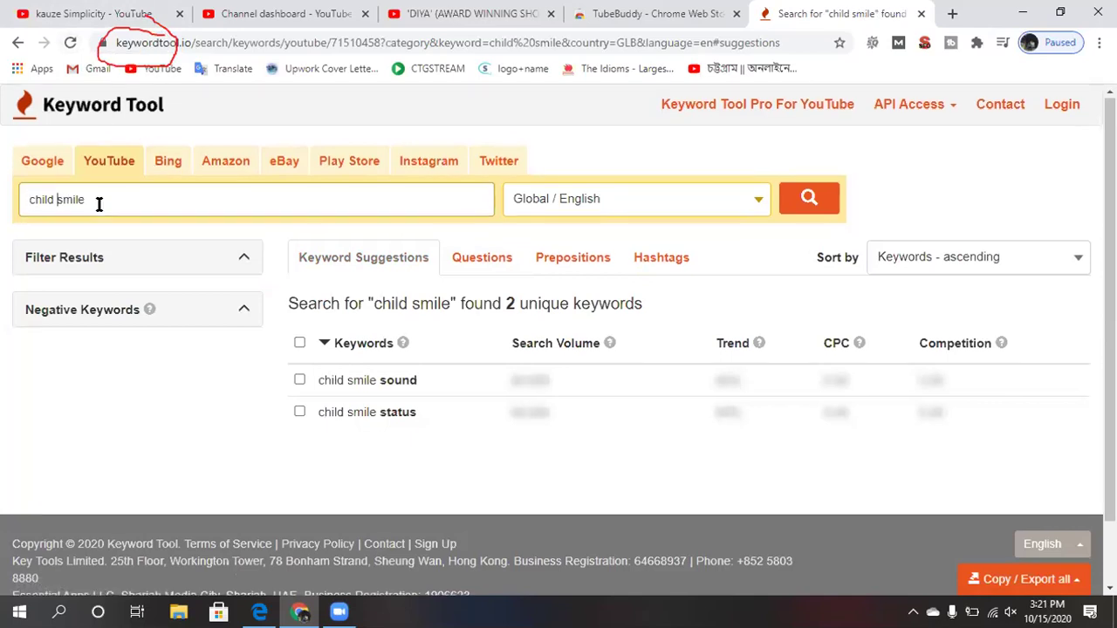
pyautogui.scroll(-2, 336, 316)
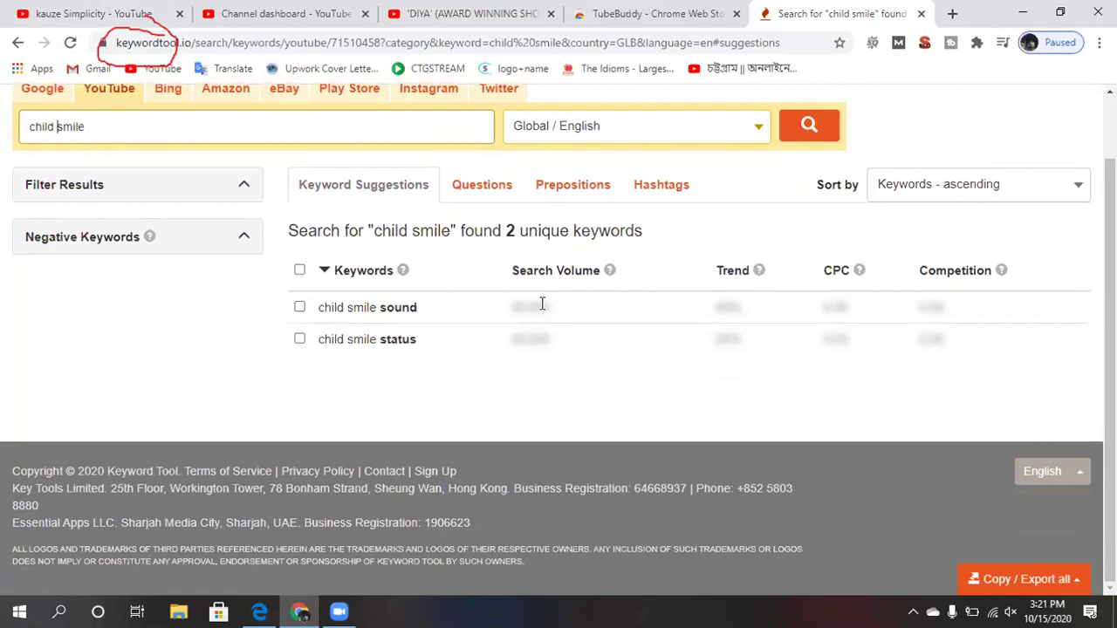
pyautogui.scroll(1, 542, 303)
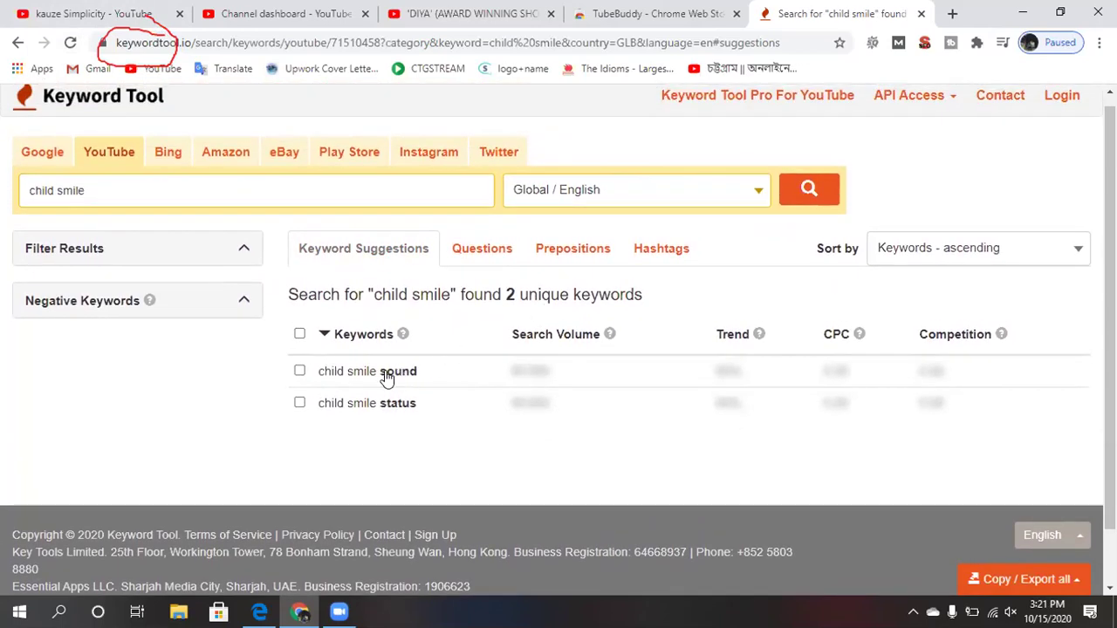
pyautogui.scroll(-1, 480, 406)
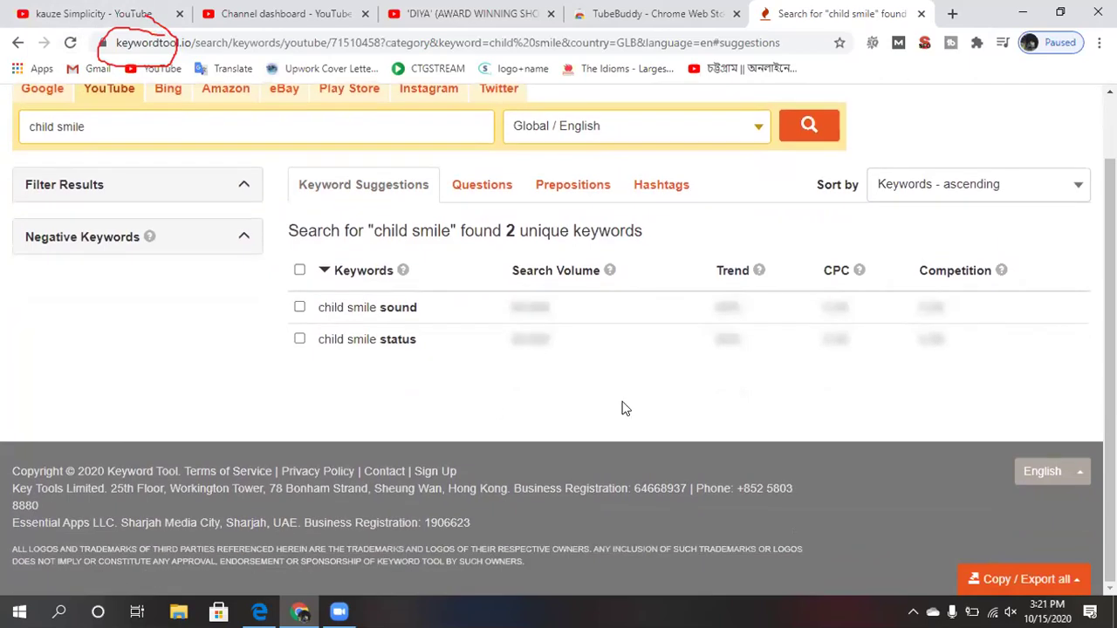
# View the copy and export options, and expand the Filter Results and Negative Keywords sections.
pyautogui.click(948, 564)
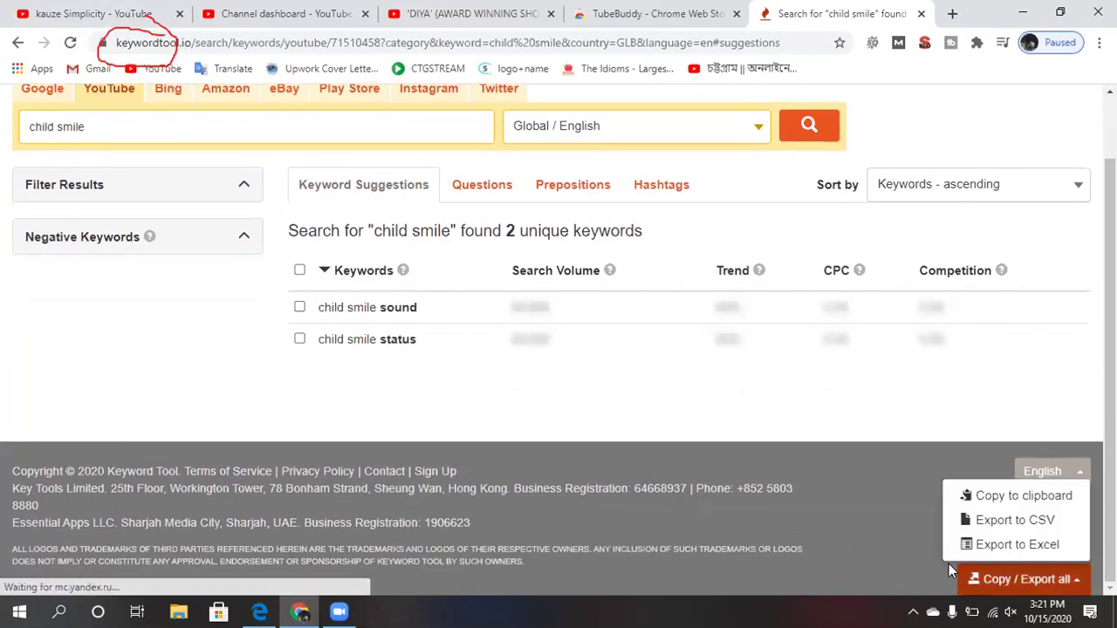
pyautogui.scroll(1, 825, 384)
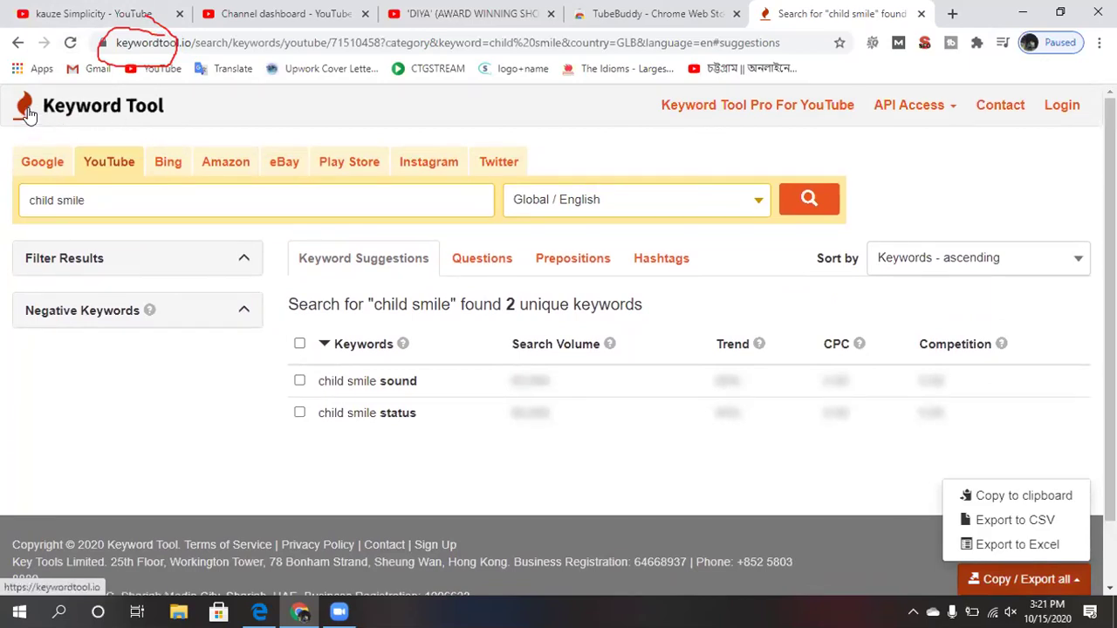
pyautogui.click(70, 261)
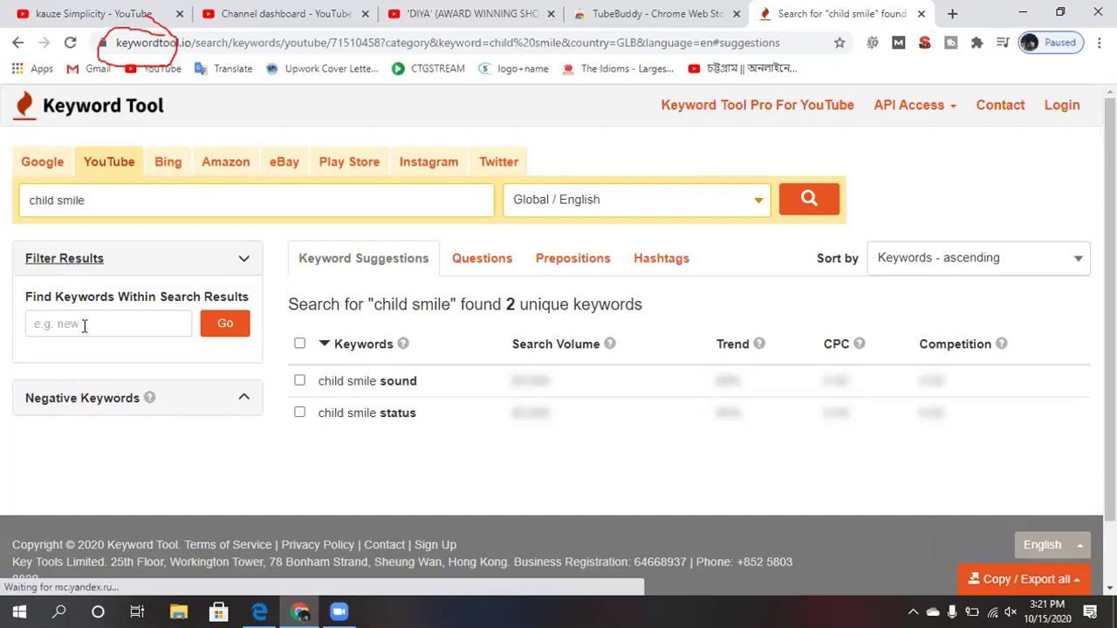
pyautogui.click(139, 400)
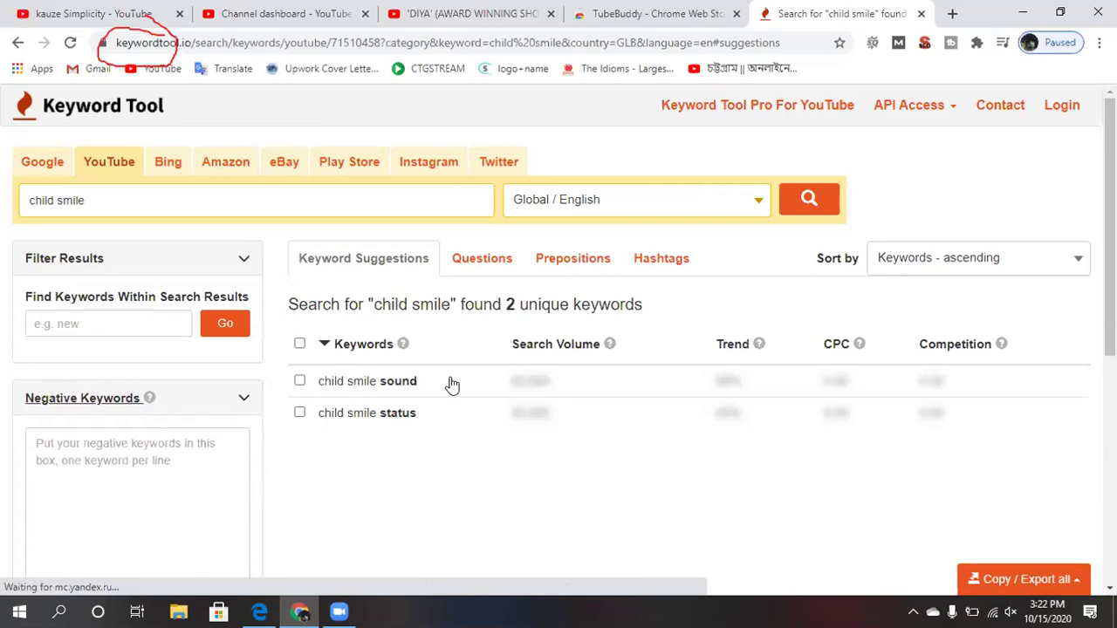
# Search for Google keyword suggestions for "child smile" and look over the resulting keyword list.
pyautogui.click(41, 166)
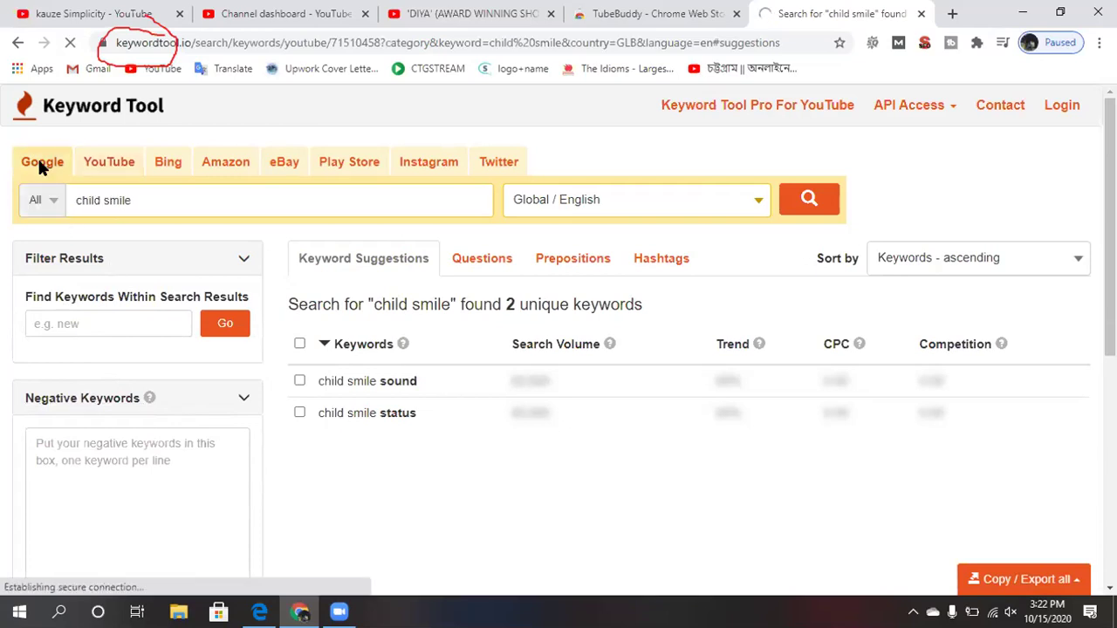
pyautogui.click(806, 200)
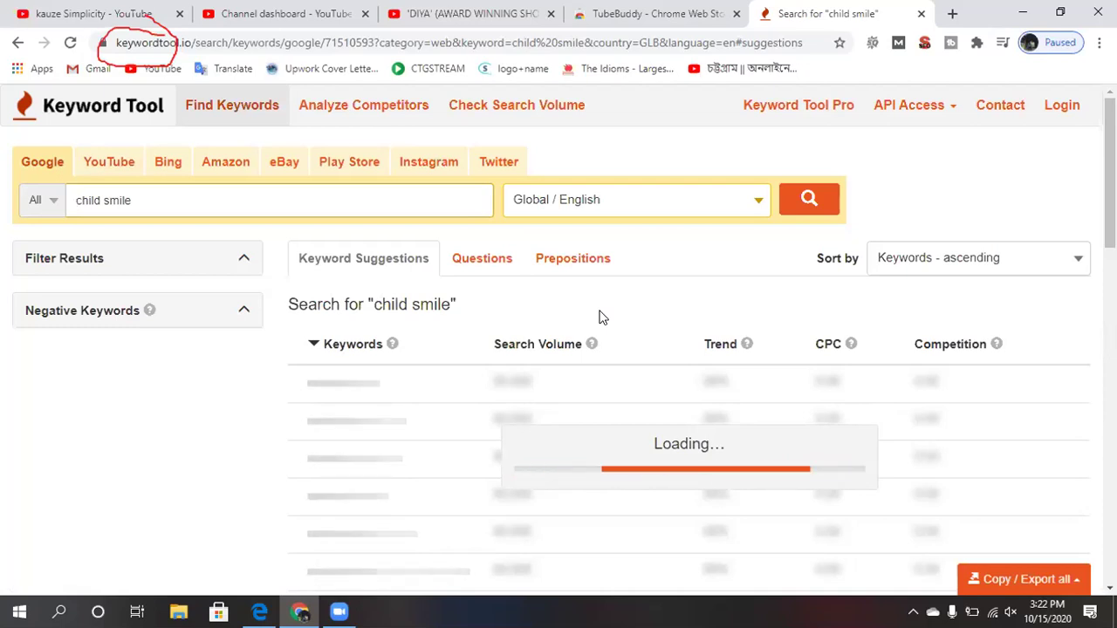
pyautogui.scroll(-1, 904, 393)
pyautogui.scroll(-1, 905, 394)
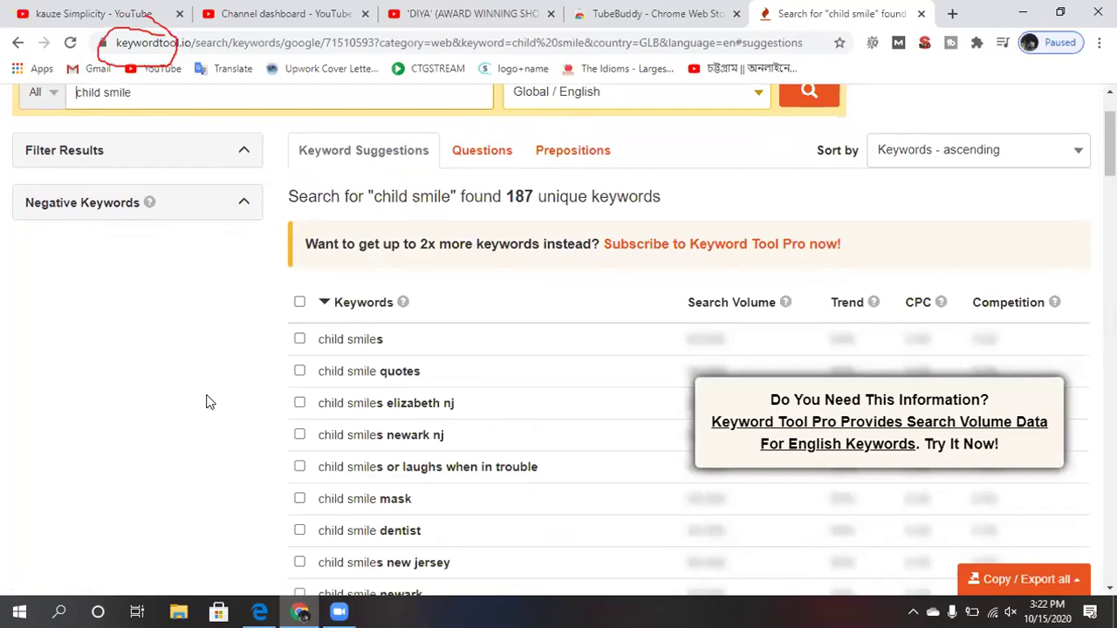
# Examine the Google keyword suggestions listed for "child smile".
pyautogui.scroll(-3, 210, 401)
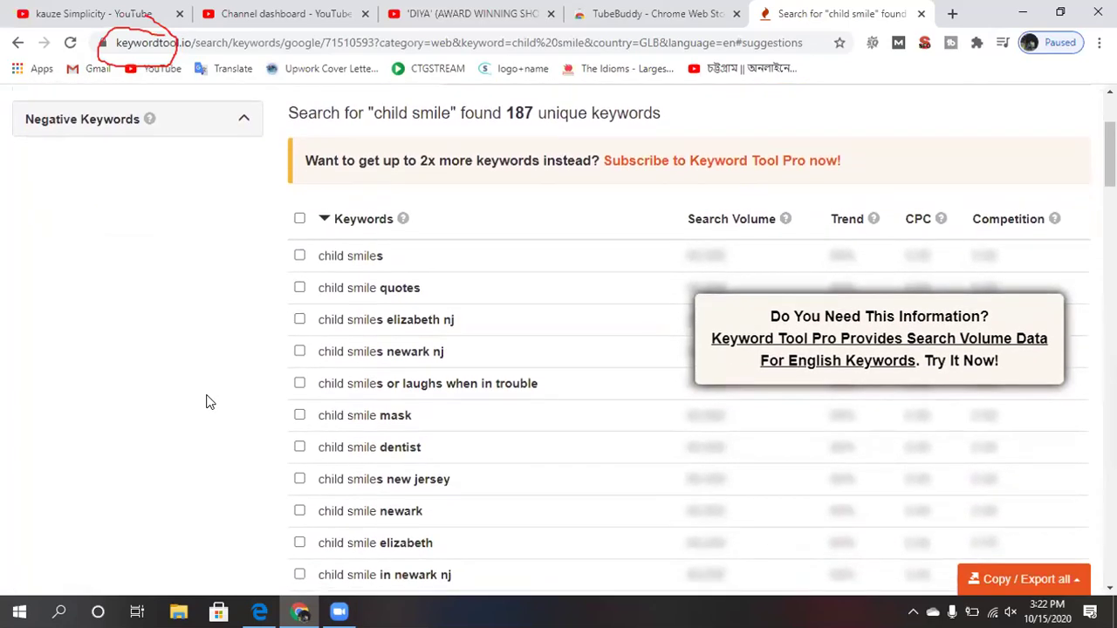
pyautogui.scroll(-1, 210, 401)
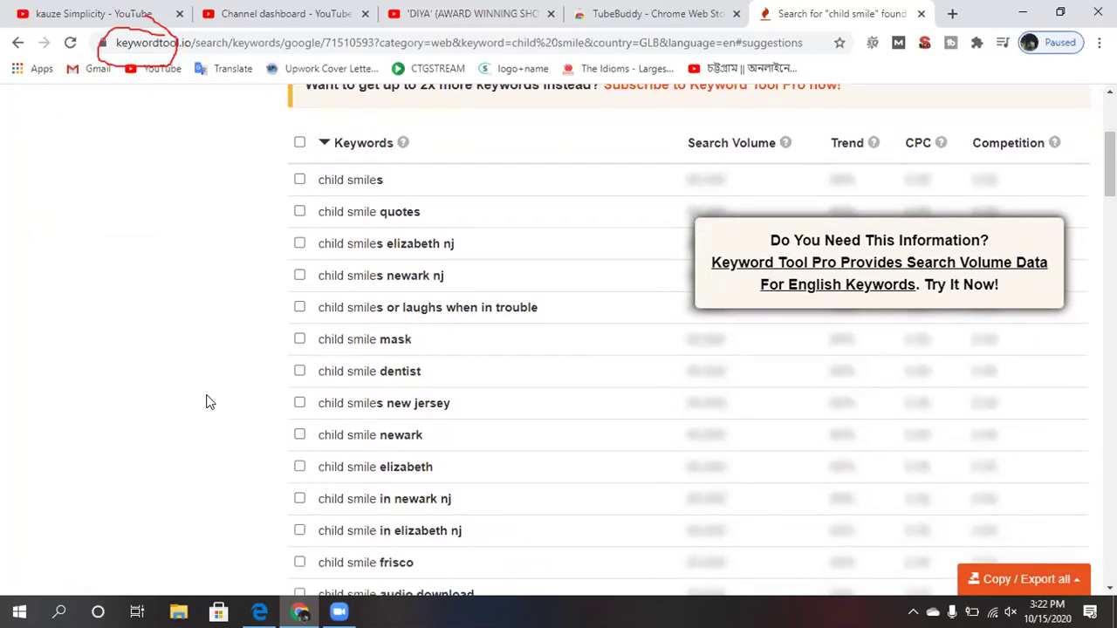
pyautogui.scroll(-1, 209, 402)
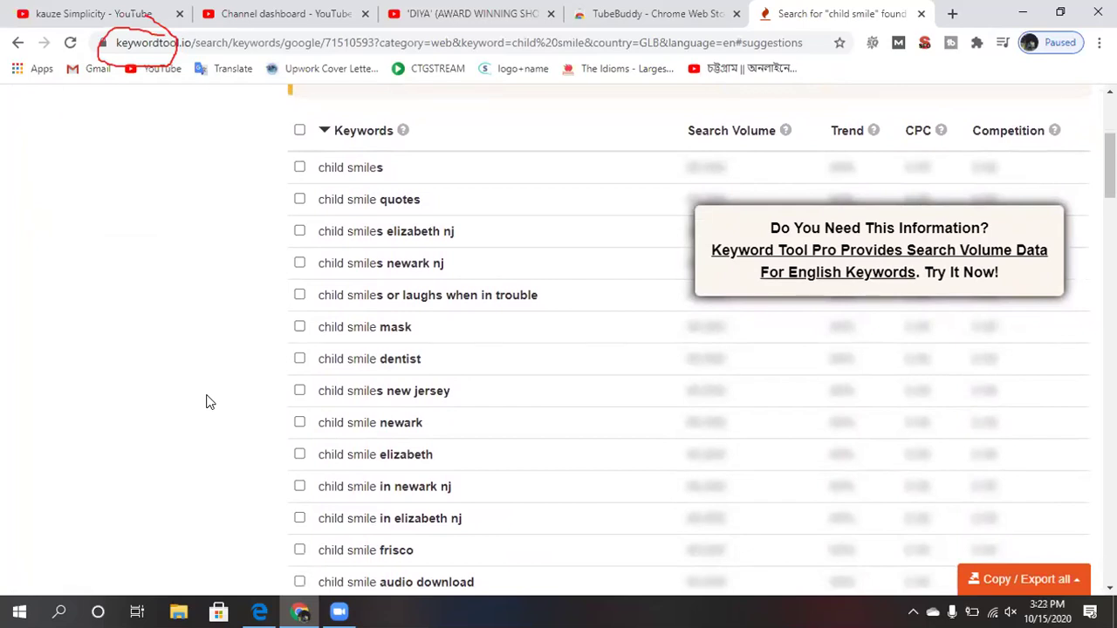
pyautogui.scroll(-2, 209, 401)
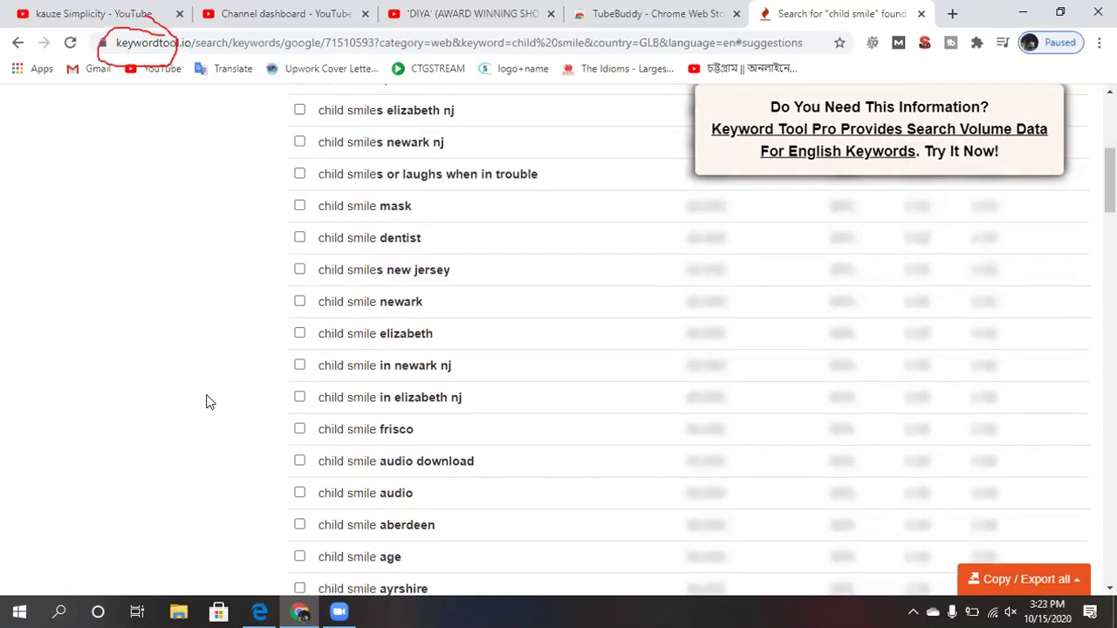
pyautogui.scroll(-2, 209, 401)
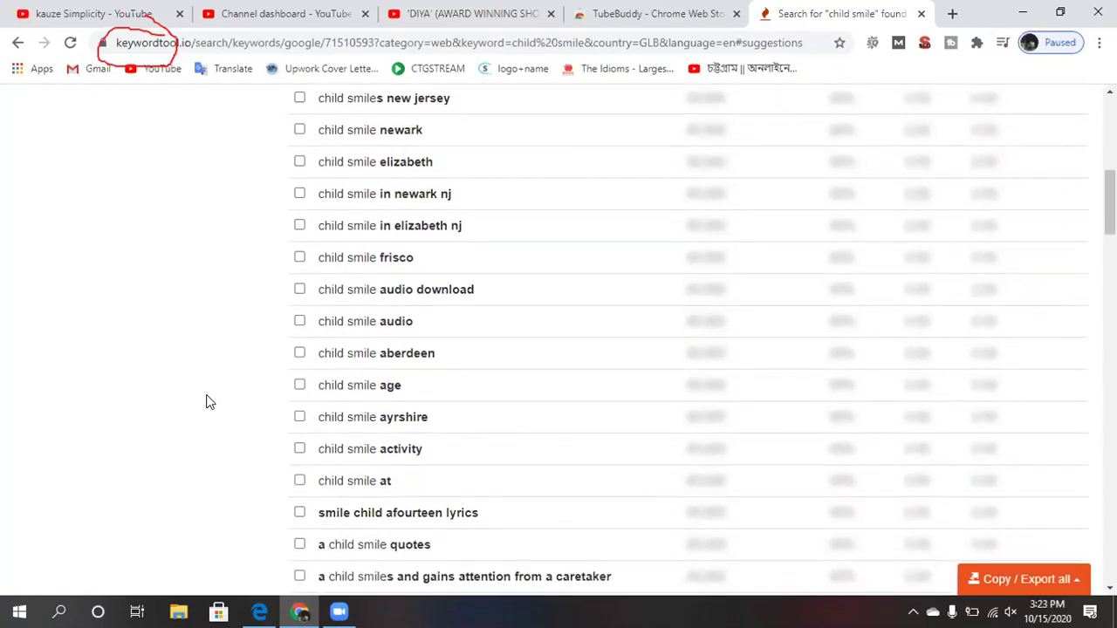
pyautogui.scroll(6, 210, 401)
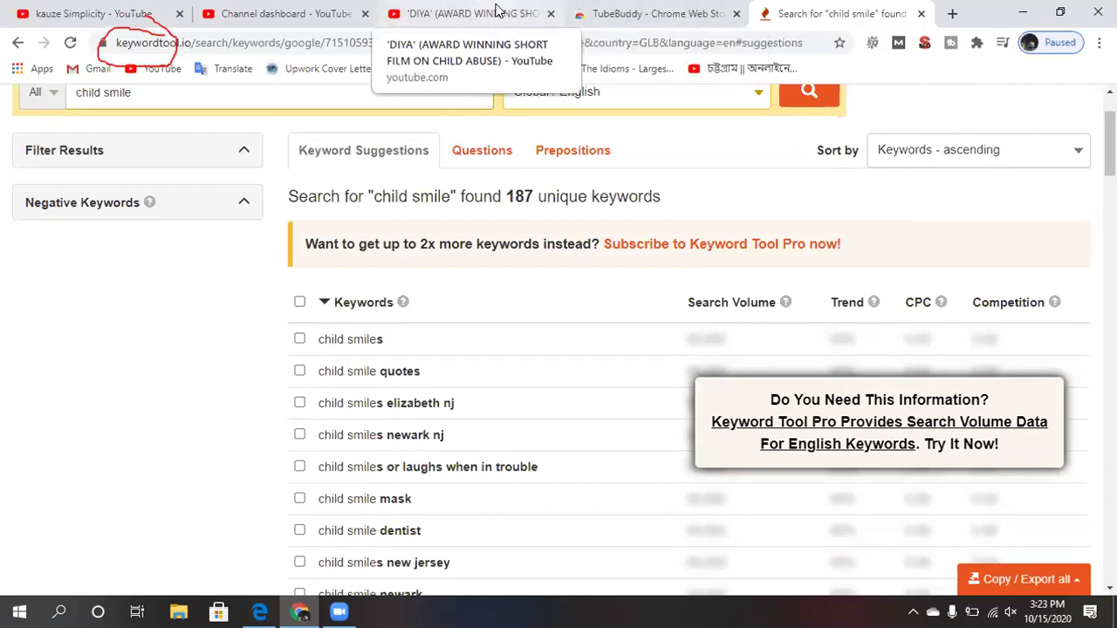
# Review the TubeBuddy tags and Videolytics statistics for the 'DIYA' short film on YouTube.
pyautogui.click(494, 8)
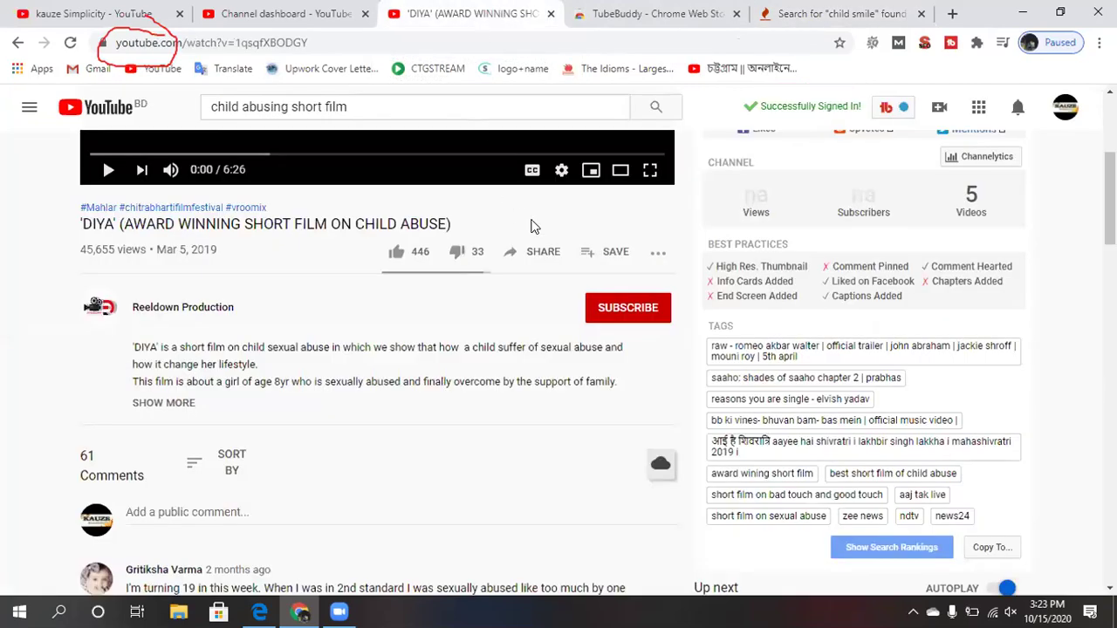
pyautogui.scroll(1, 535, 227)
pyautogui.scroll(3, 535, 227)
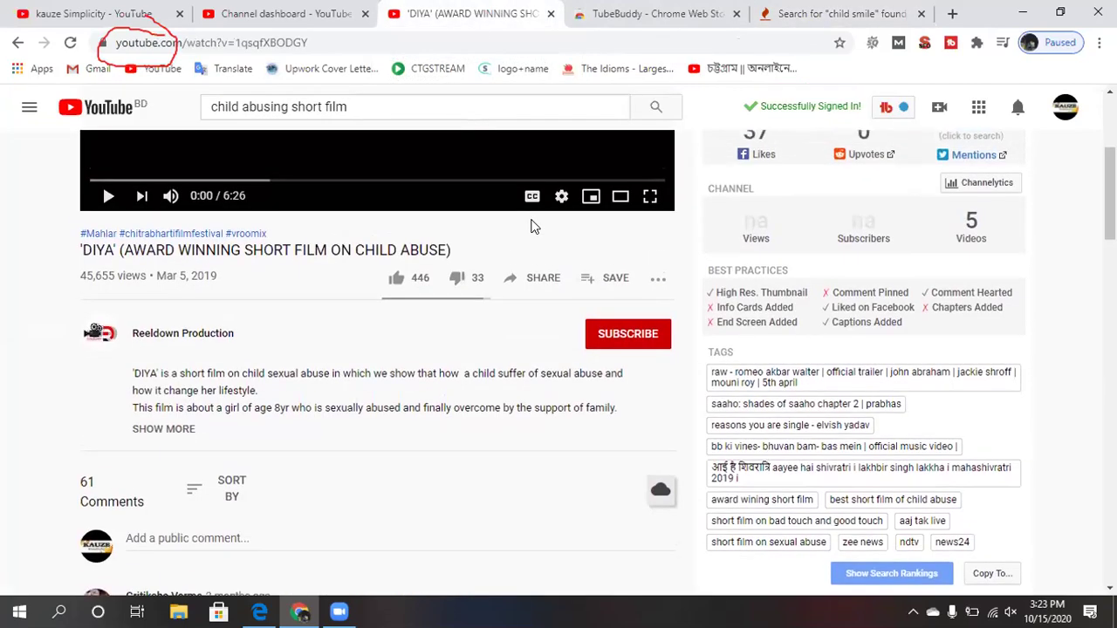
pyautogui.scroll(2, 530, 227)
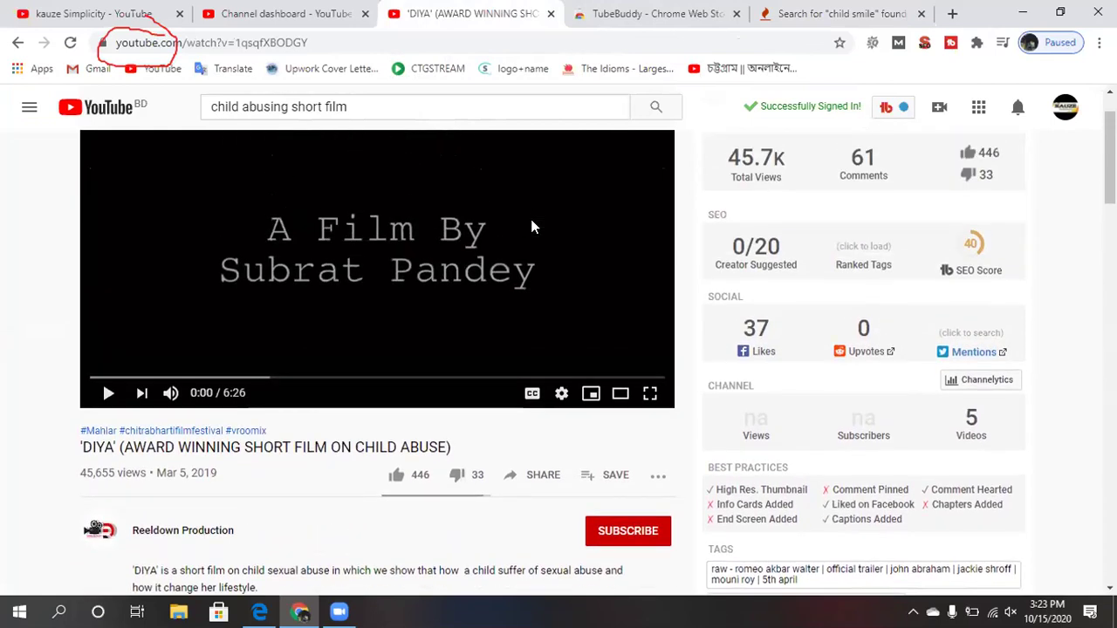
pyautogui.click(338, 612)
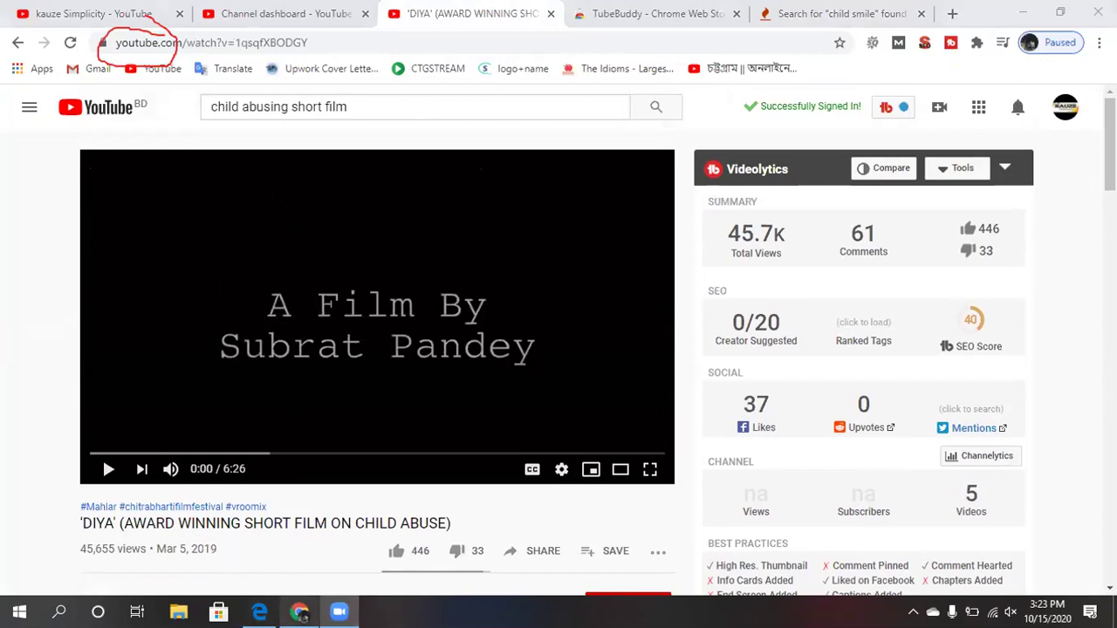
# Return to the Keyword Tool results and launch Word.
pyautogui.click(891, 10)
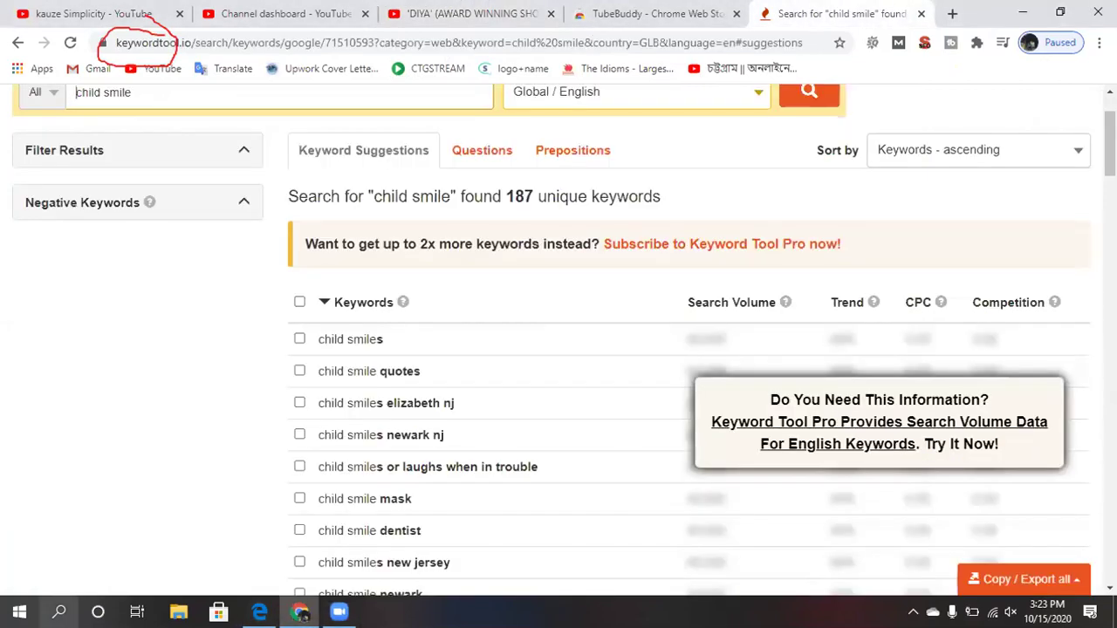
pyautogui.click(59, 612)
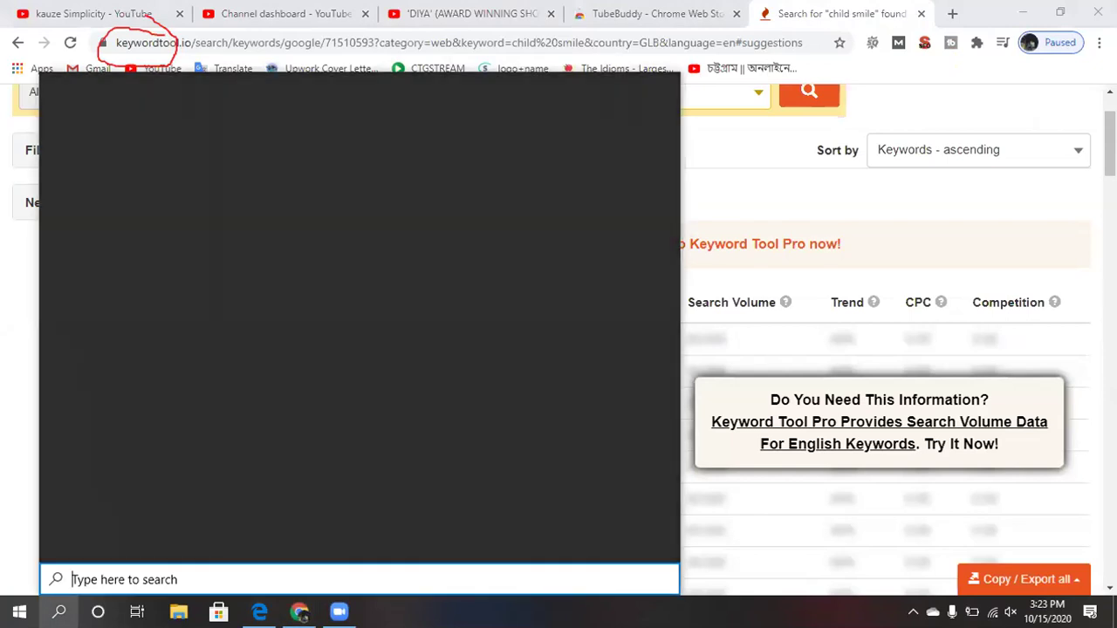
pyautogui.write('word')
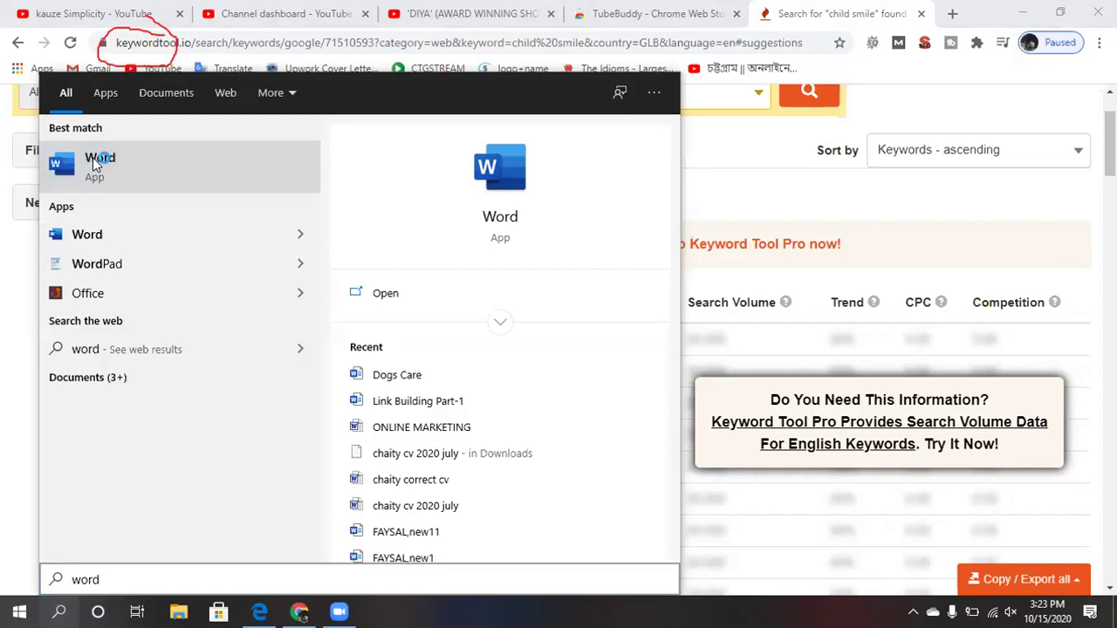
pyautogui.click(92, 157)
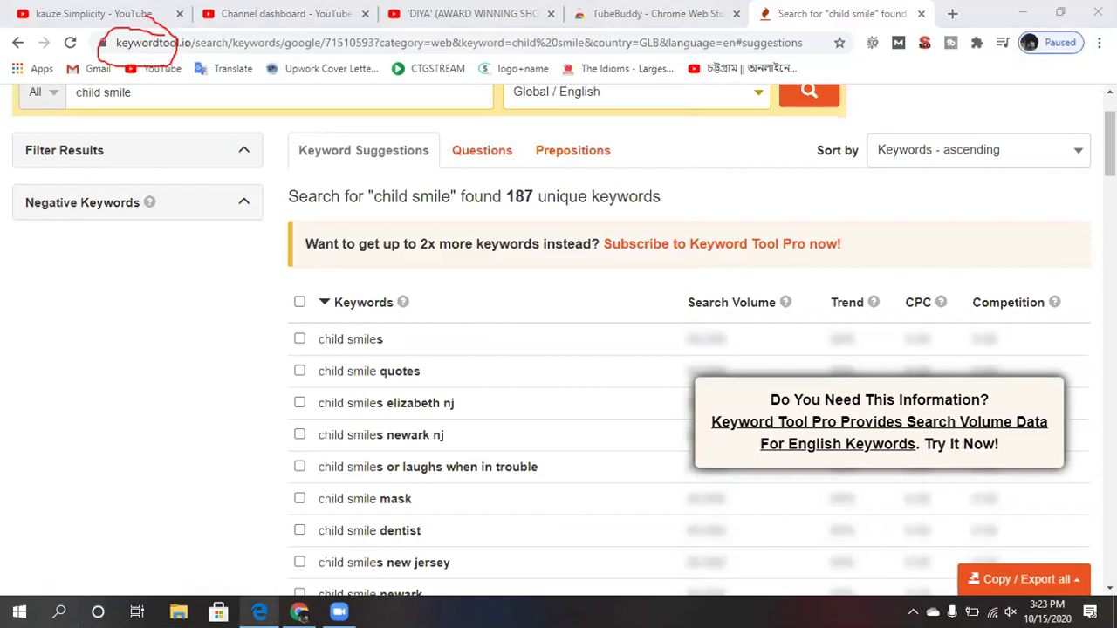
# Close the Edge window that shows the YouTube Keyword Tool page.
pyautogui.moveTo(259, 612)
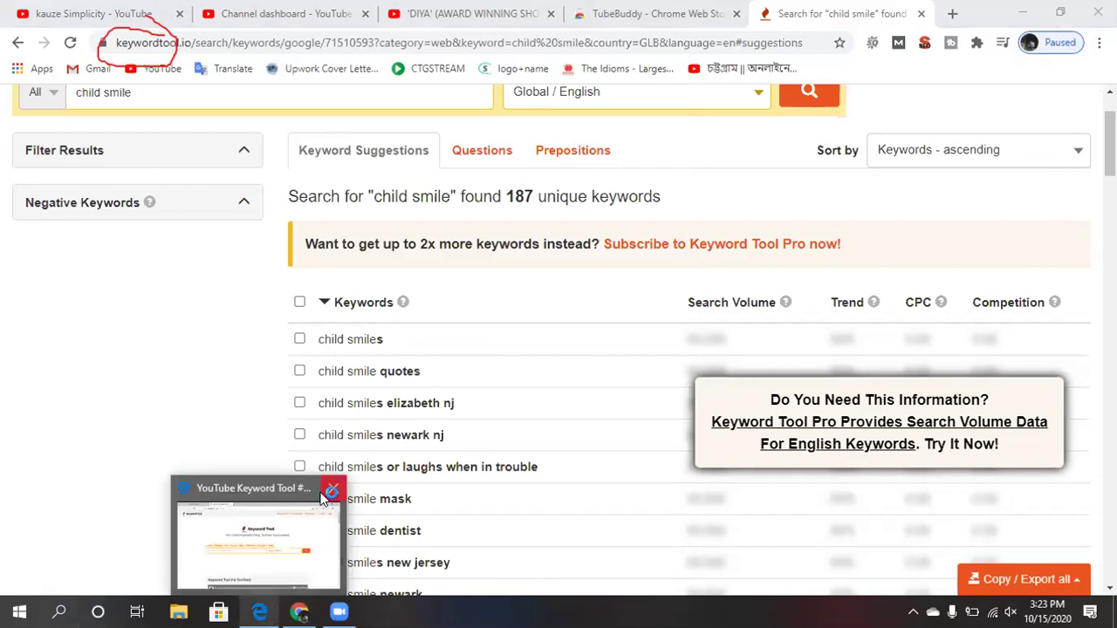
pyautogui.click(330, 491)
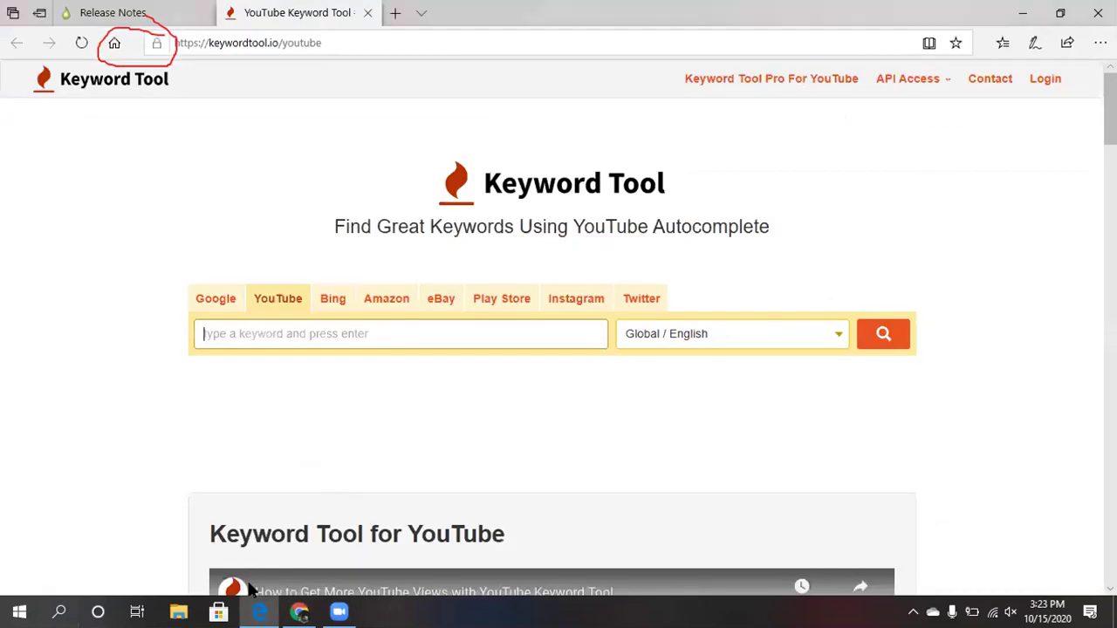
pyautogui.click(496, 351)
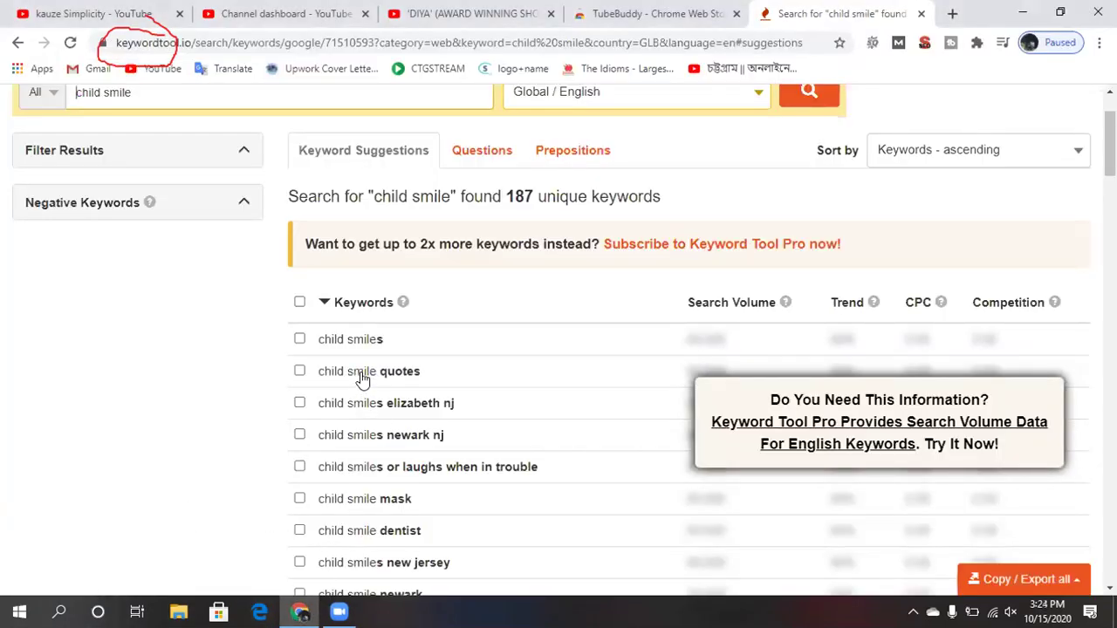
# Search for Google keyword suggestions for "child abused" with the Global / English setting and dismiss the sharing pop-up.
pyautogui.scroll(2, 275, 218)
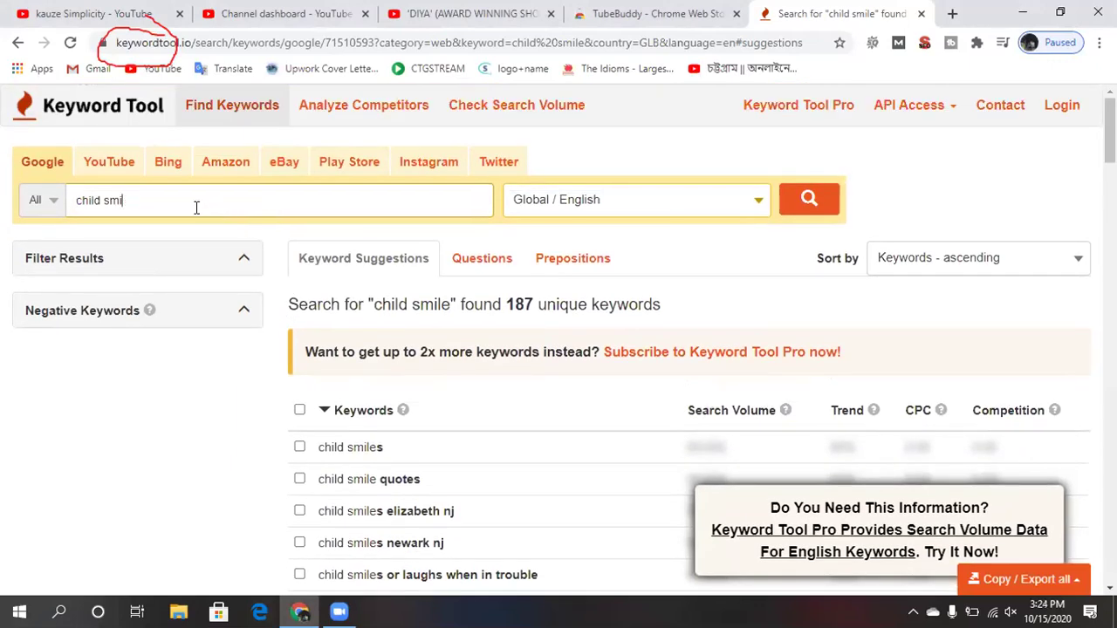
pyautogui.write('used')
pyautogui.click(101, 200)
pyautogui.click(807, 200)
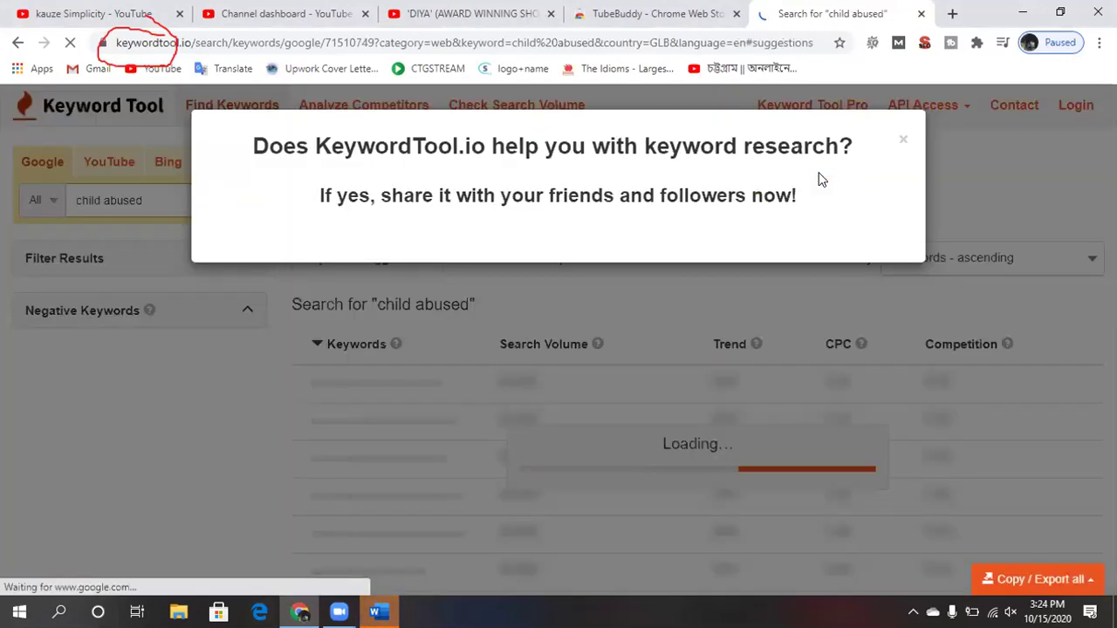
pyautogui.click(901, 144)
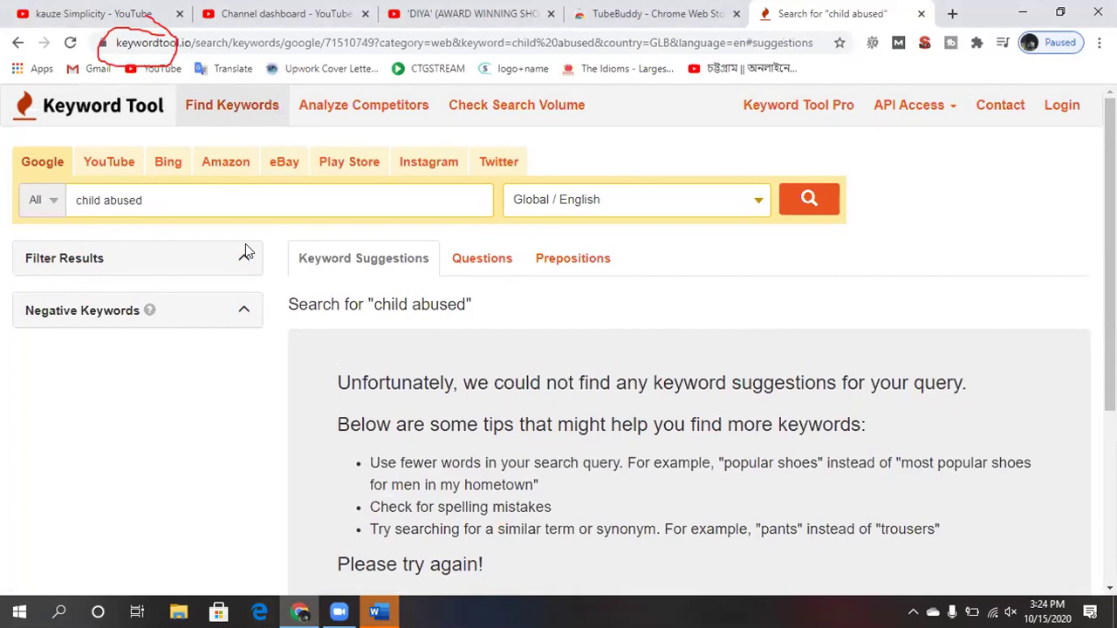
# Remove "abused" from the Keyword Tool query and search YouTube for "child wished" from the 'DIYA' video page.
pyautogui.click(180, 199)
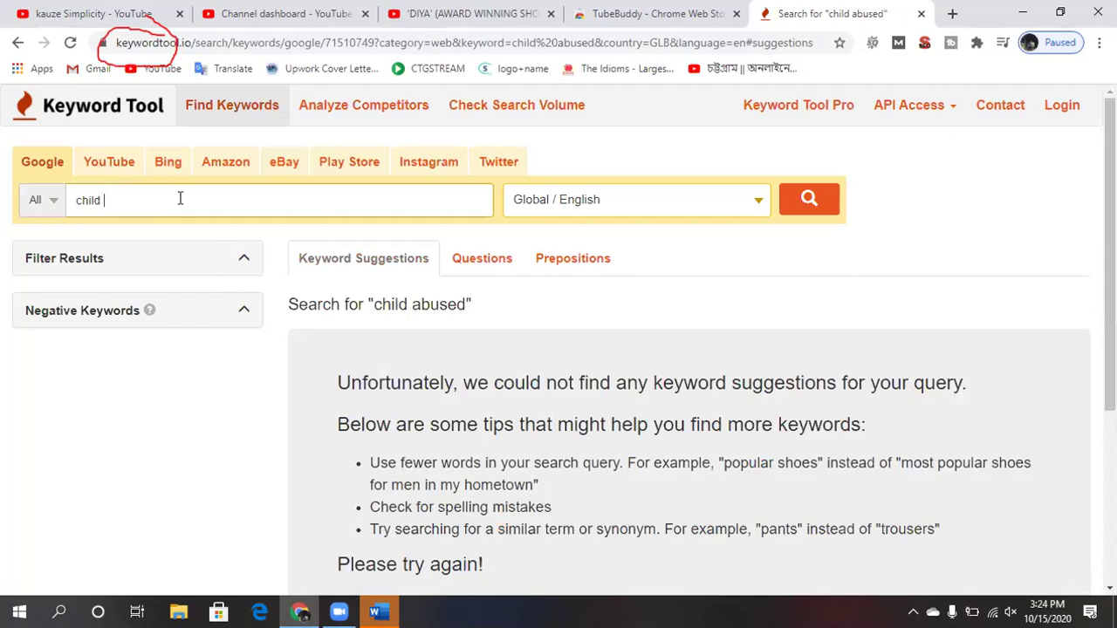
pyautogui.click(459, 12)
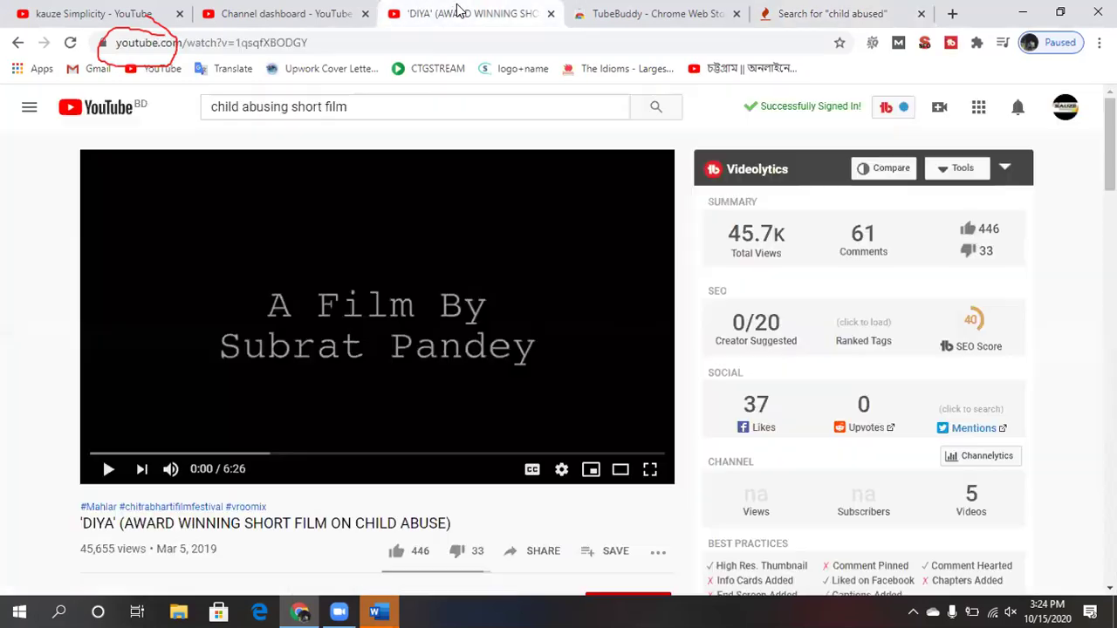
pyautogui.click(389, 102)
pyautogui.press('BackSpace')
pyautogui.press('BackSpace')
pyautogui.press('BackSpace')
pyautogui.press('BackSpace')
pyautogui.press('BackSpace')
pyautogui.press('BackSpace')
pyautogui.press('BackSpace')
pyautogui.press('BackSpace')
pyautogui.press('BackSpace')
pyautogui.press('BackSpace')
pyautogui.press('BackSpace')
pyautogui.press('BackSpace')
pyautogui.press('BackSpace')
pyautogui.press('BackSpace')
pyautogui.press('BackSpace')
pyautogui.press('BackSpace')
pyautogui.press('BackSpace')
pyautogui.press('BackSpace')
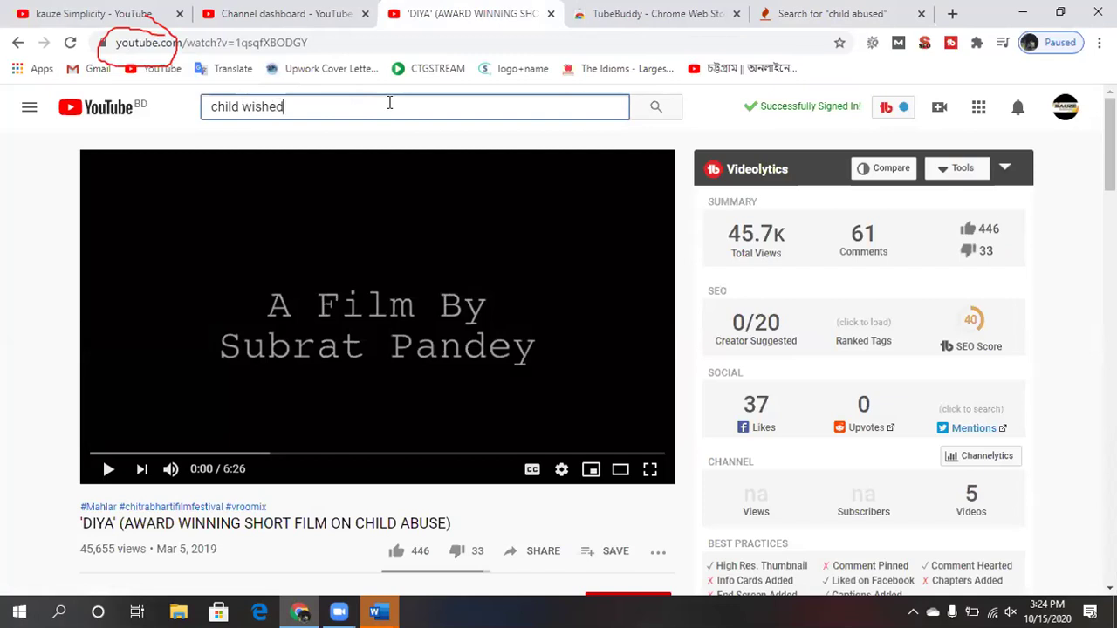
pyautogui.press('Return')
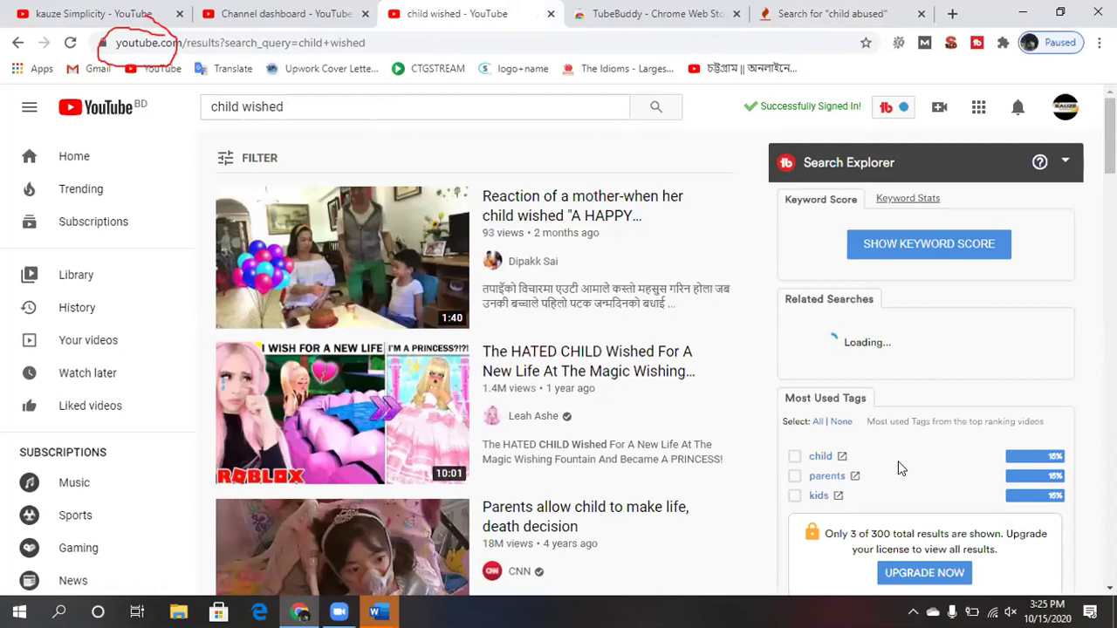
# Look through the "child wished" video results and show the phrase's TubeBuddy keyword score.
pyautogui.scroll(-2, 900, 469)
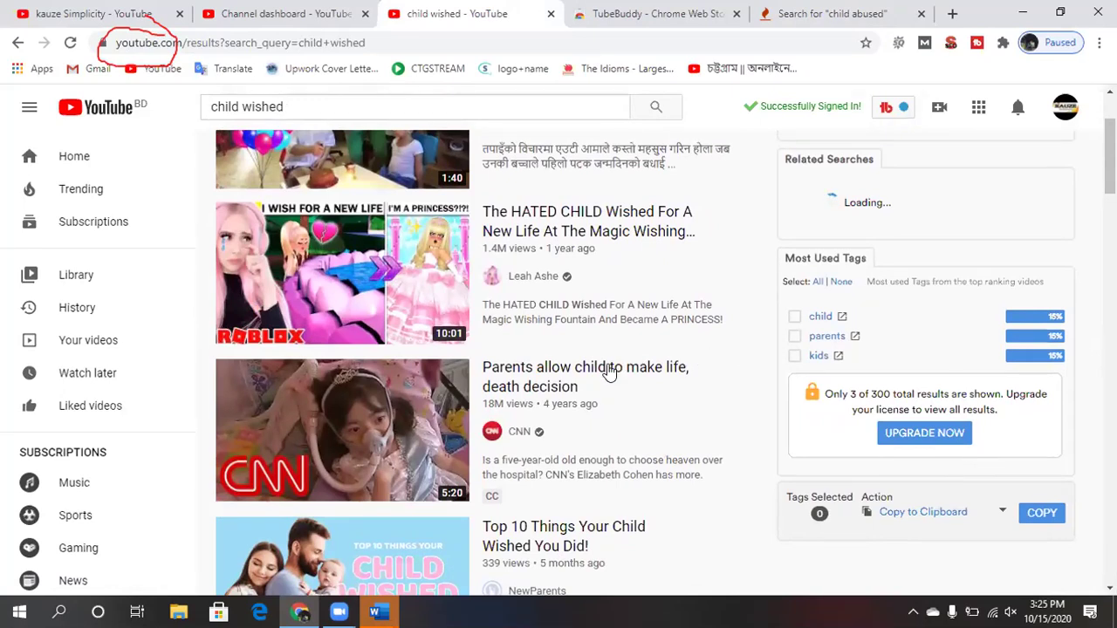
pyautogui.moveTo(608, 370)
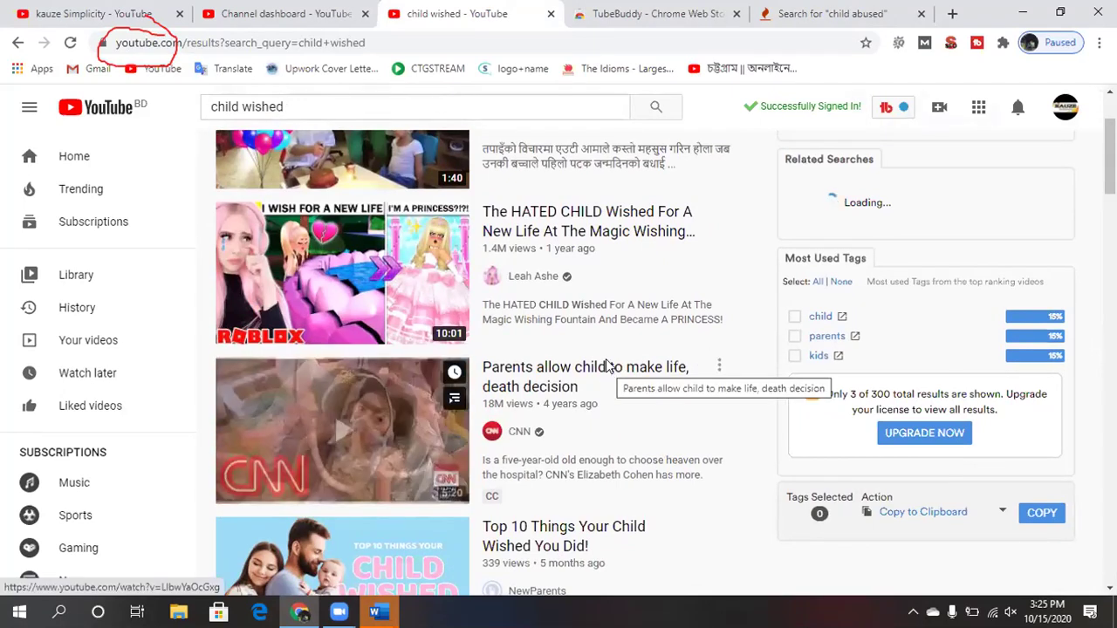
pyautogui.scroll(3, 591, 250)
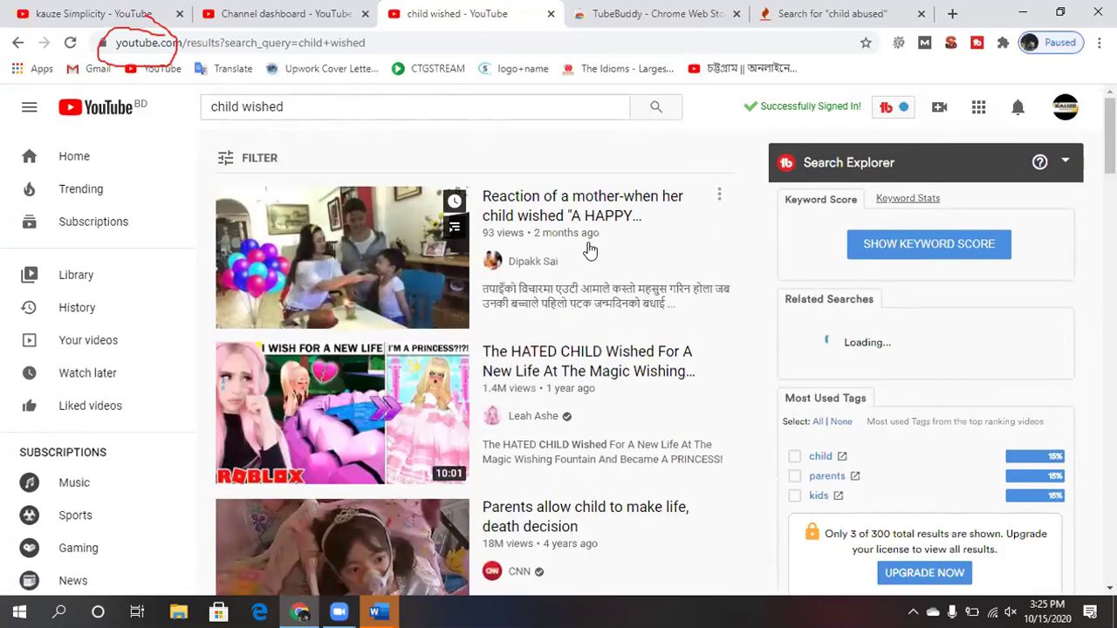
pyautogui.click(884, 248)
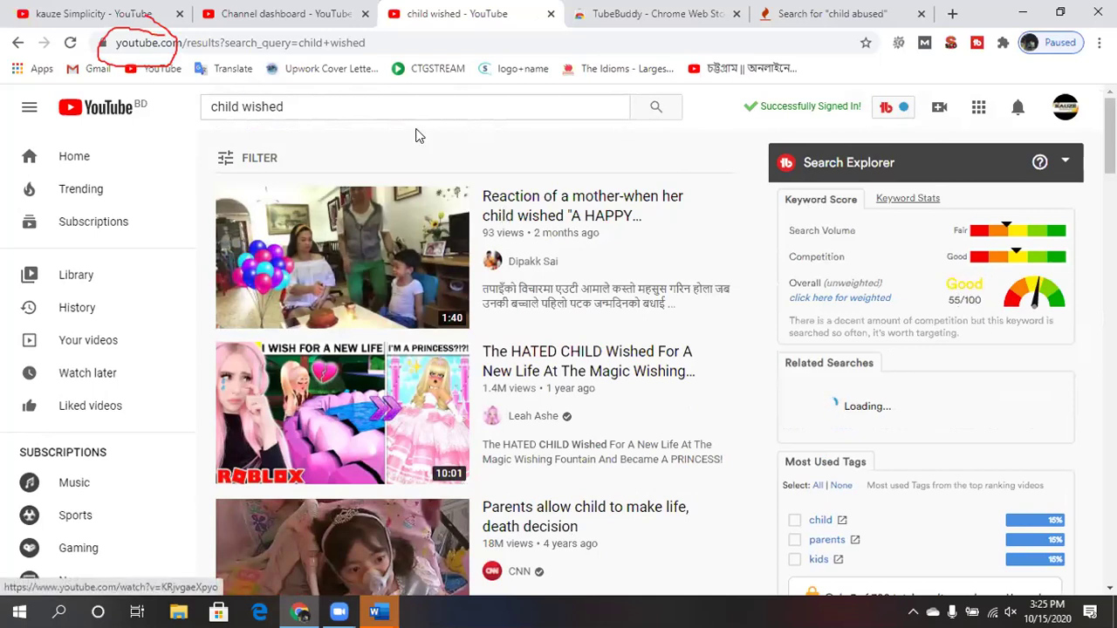
# Search YouTube for "child happiness" and show its TubeBuddy keyword score.
pyautogui.click(368, 103)
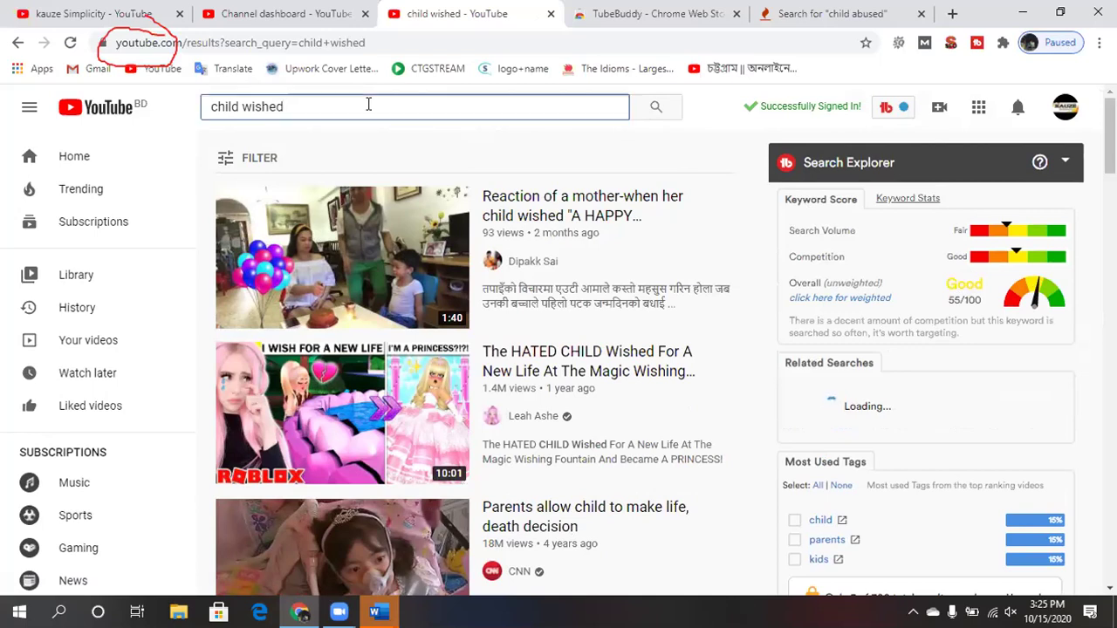
pyautogui.press('BackSpace')
pyautogui.press('BackSpace')
pyautogui.write('happines')
pyautogui.press('Return')
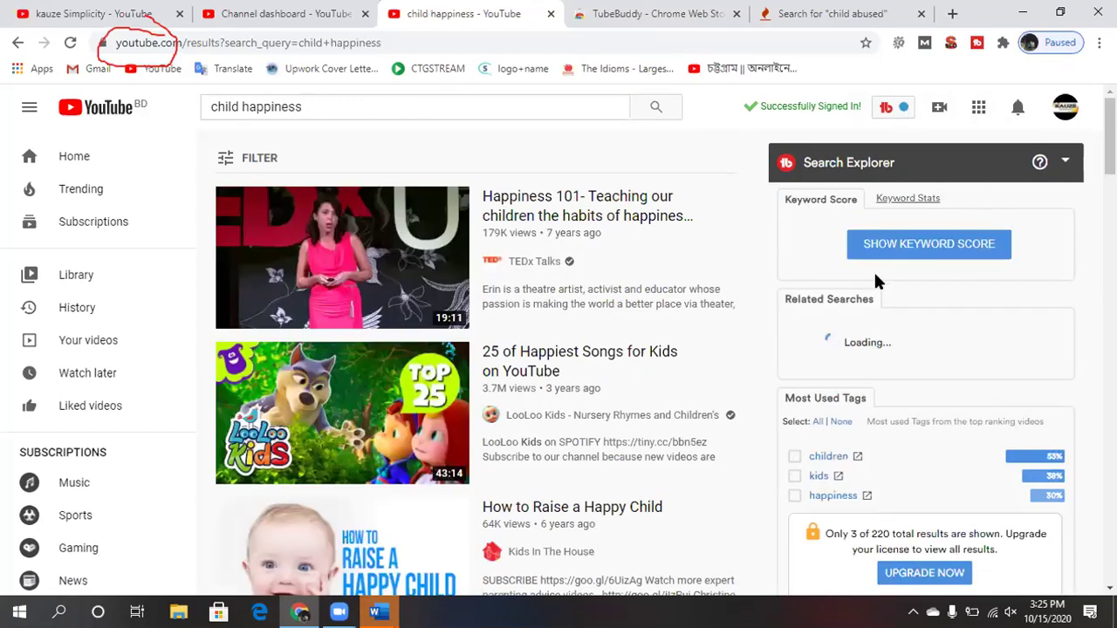
pyautogui.click(905, 253)
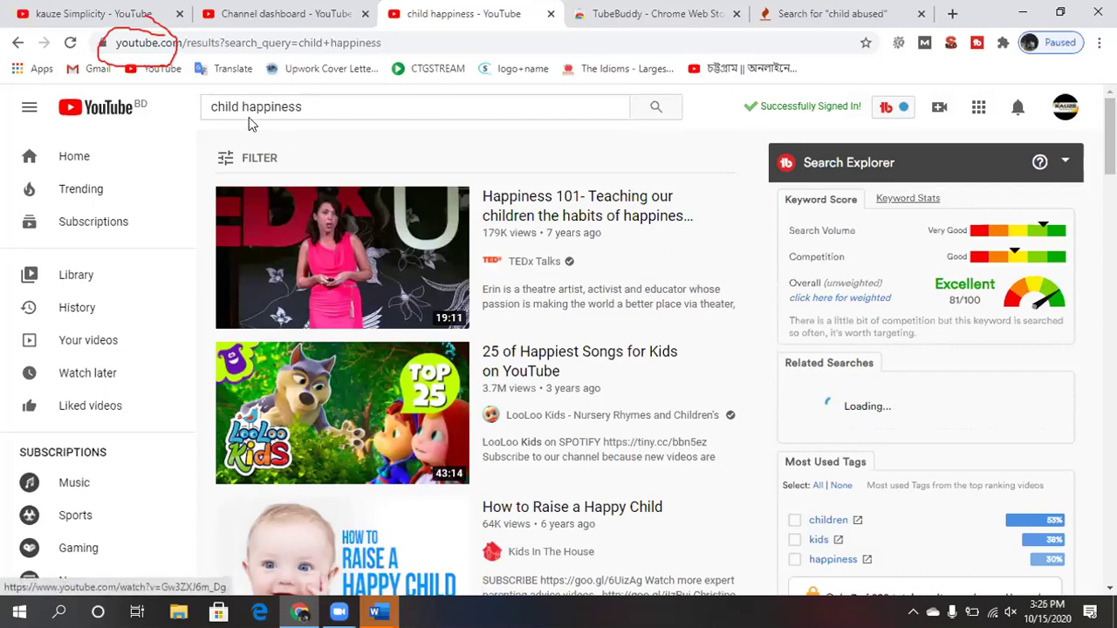
# Extend the YouTube search to "street child happiness" and show its TubeBuddy keyword score.
pyautogui.click(211, 105)
pyautogui.write('street')
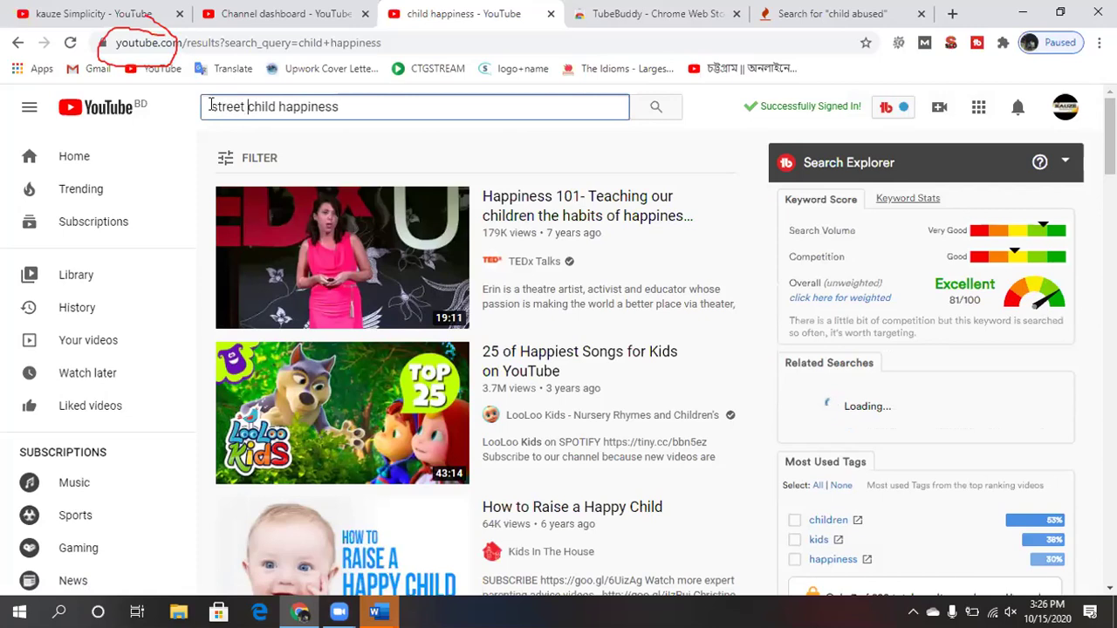
pyautogui.press('Return')
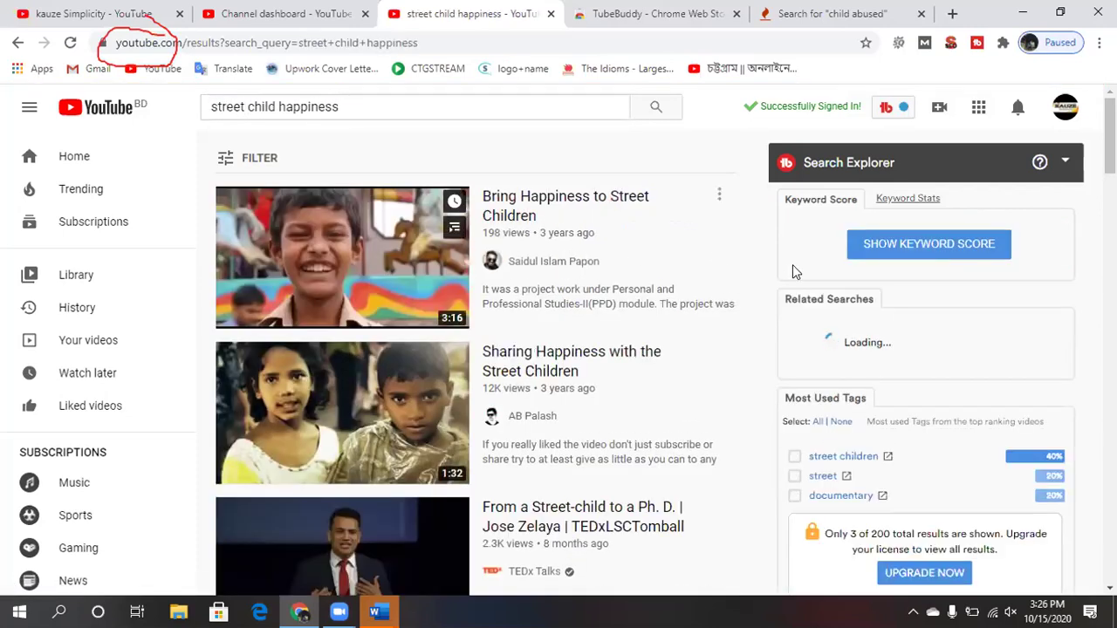
pyautogui.click(894, 245)
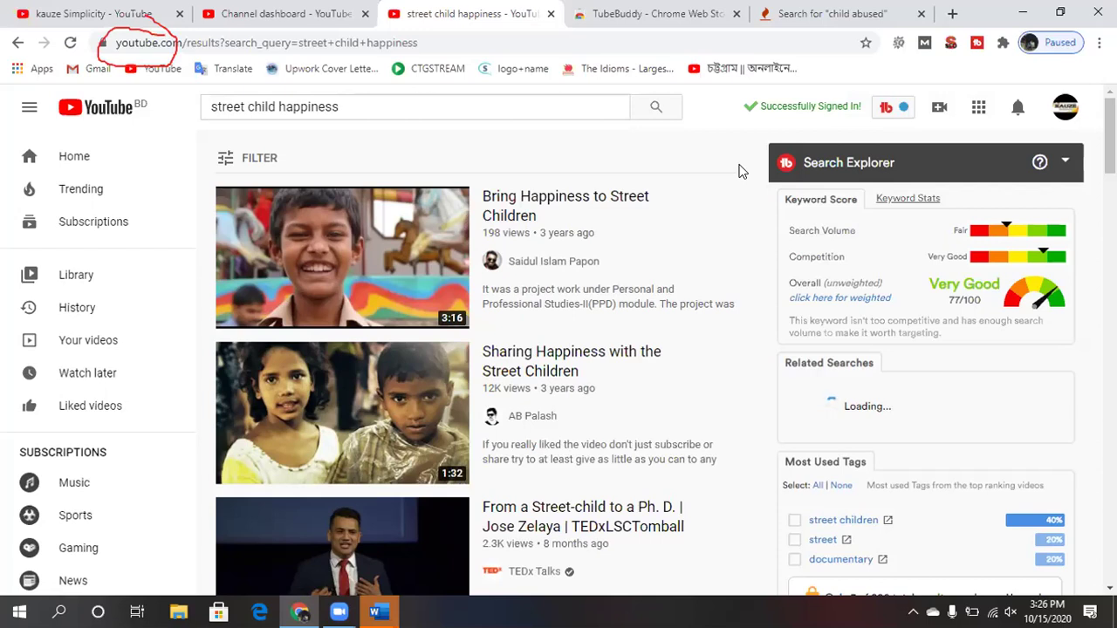
# Copy the search phrase "street child happiness" and look over the channel dashboard in YouTube Studio.
pyautogui.moveTo(341, 107); pyautogui.dragTo(160, 127)
pyautogui.hotkey('ctrl', 'c')
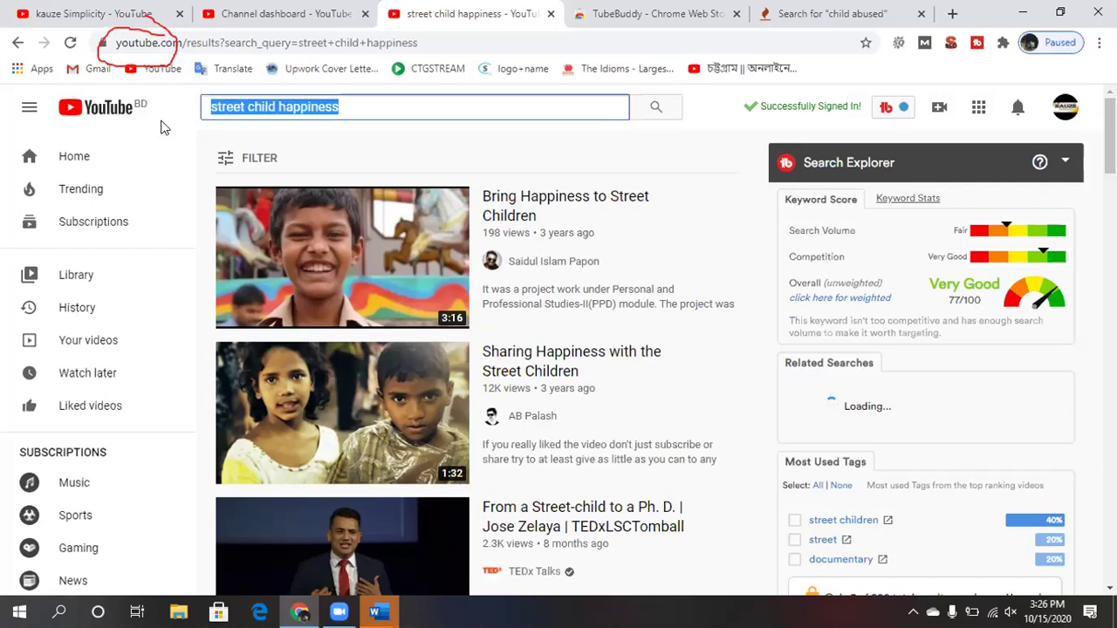
pyautogui.click(351, 146)
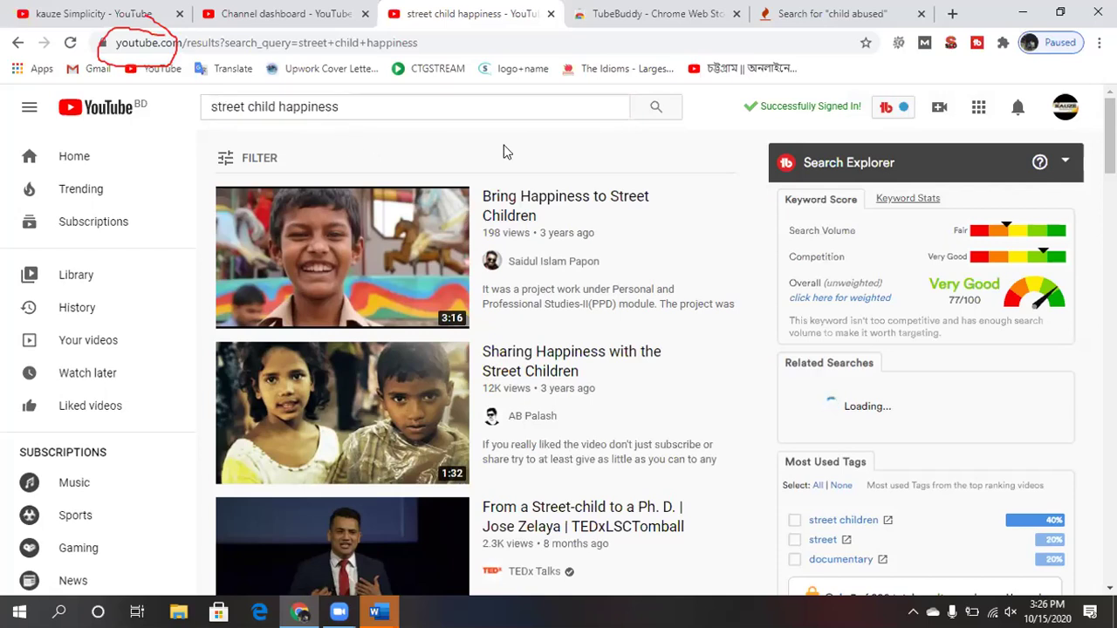
pyautogui.click(305, 15)
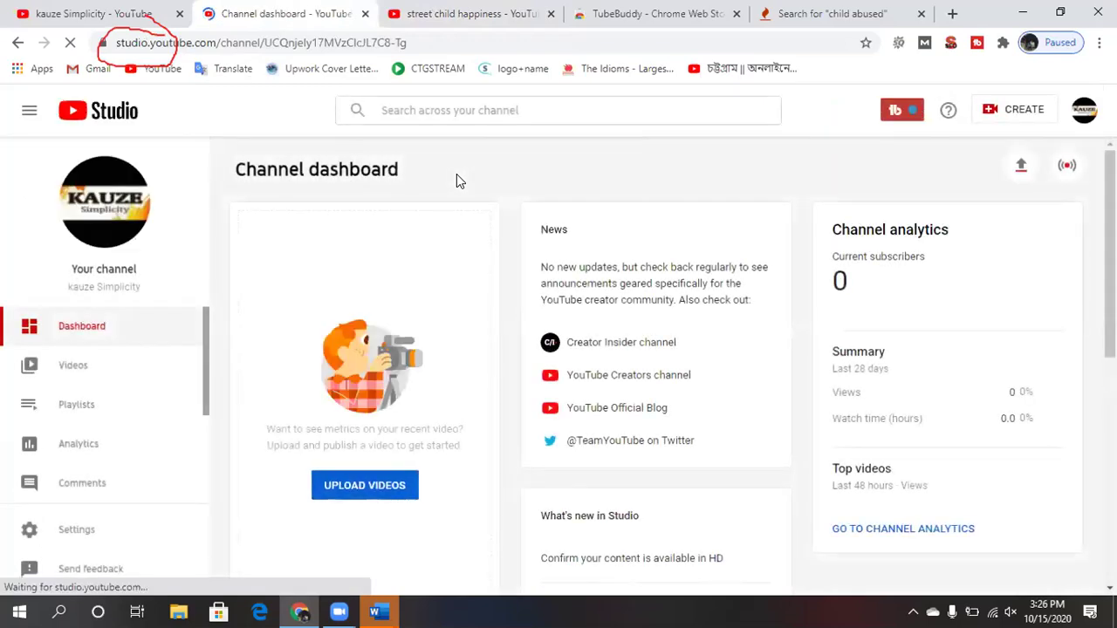
pyautogui.scroll(-1, 456, 174)
pyautogui.scroll(-2, 456, 174)
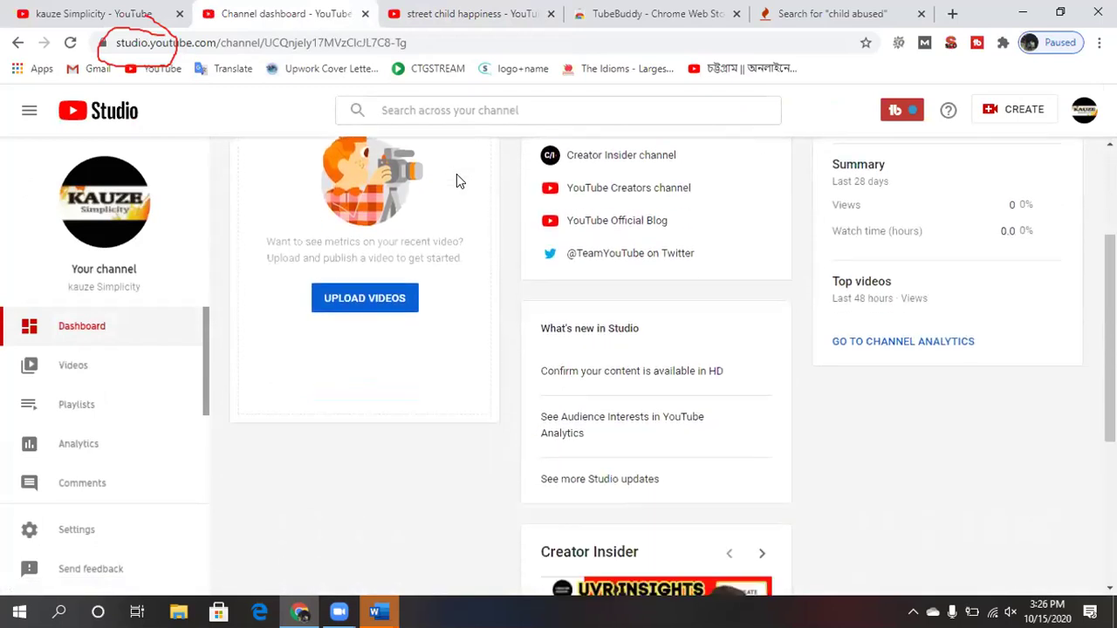
pyautogui.scroll(-1, 456, 175)
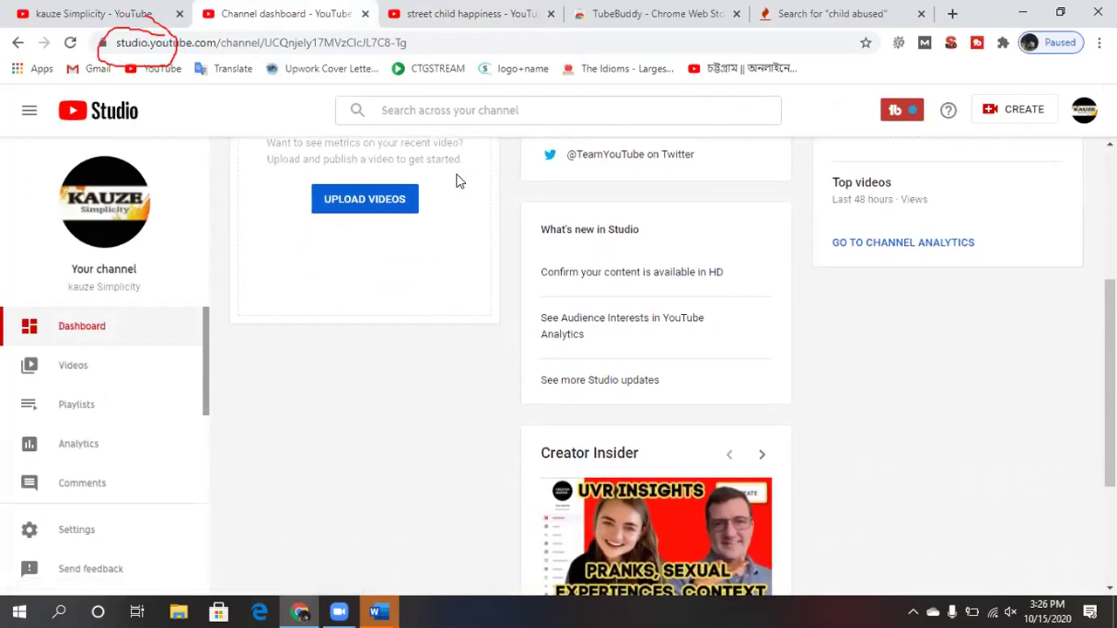
pyautogui.scroll(3, 456, 175)
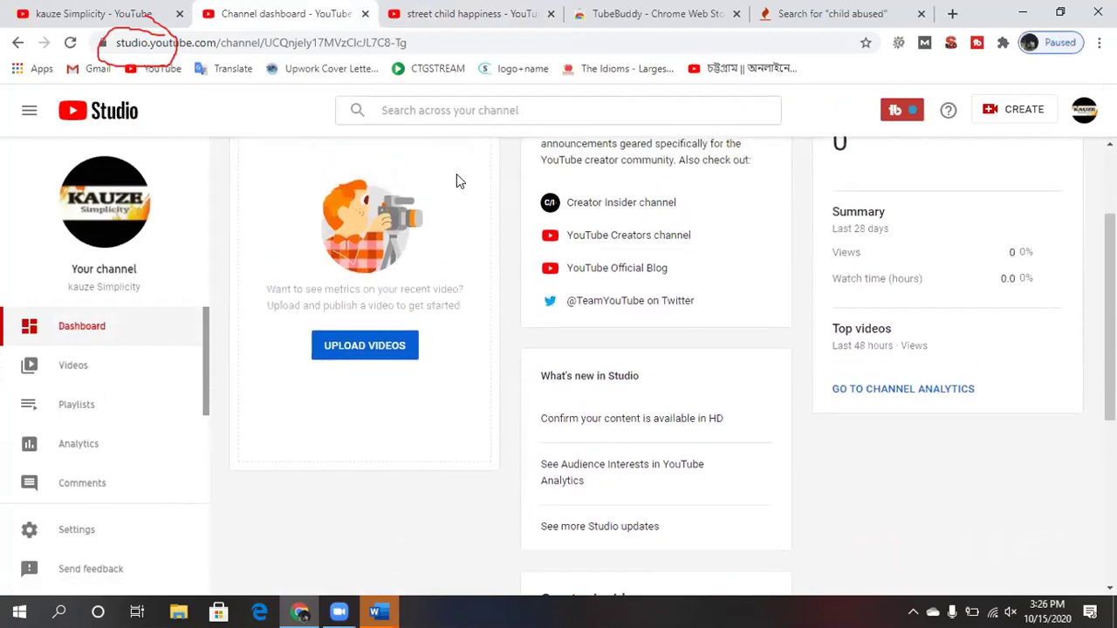
pyautogui.scroll(1, 457, 173)
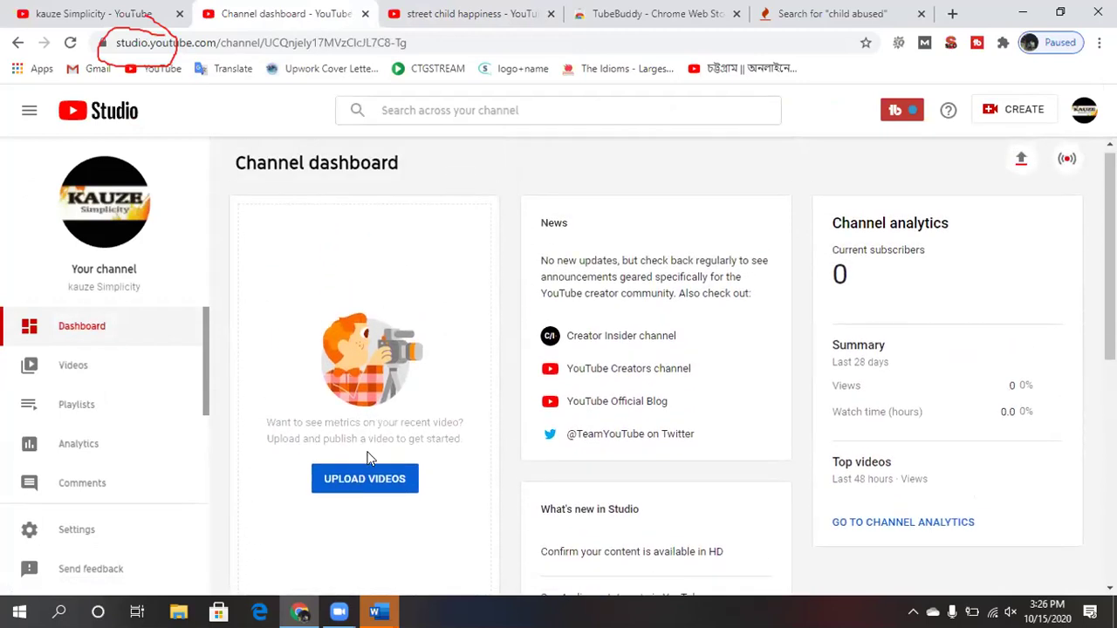
# Dismiss the video upload dialog and open the channel's draft video for editing from the uploads list.
pyautogui.click(370, 478)
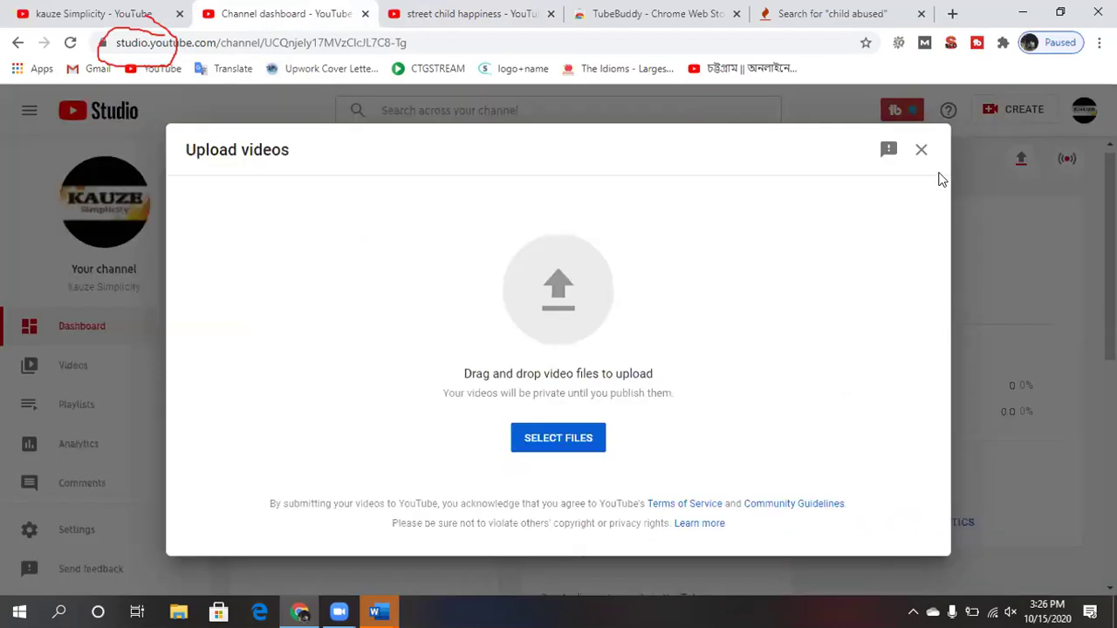
pyautogui.click(919, 152)
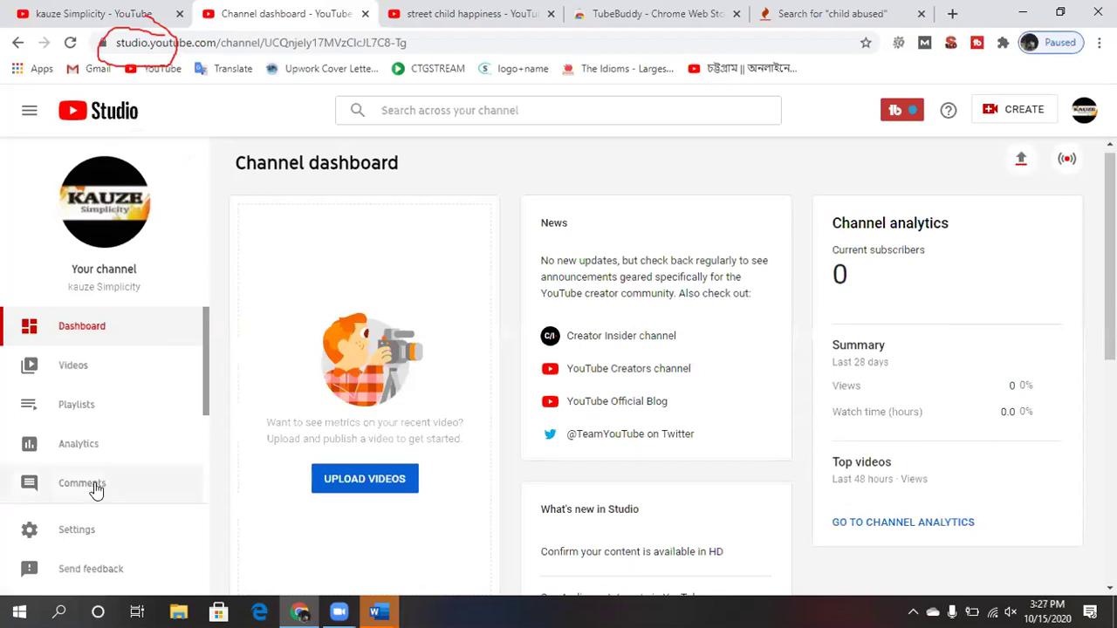
pyautogui.click(83, 366)
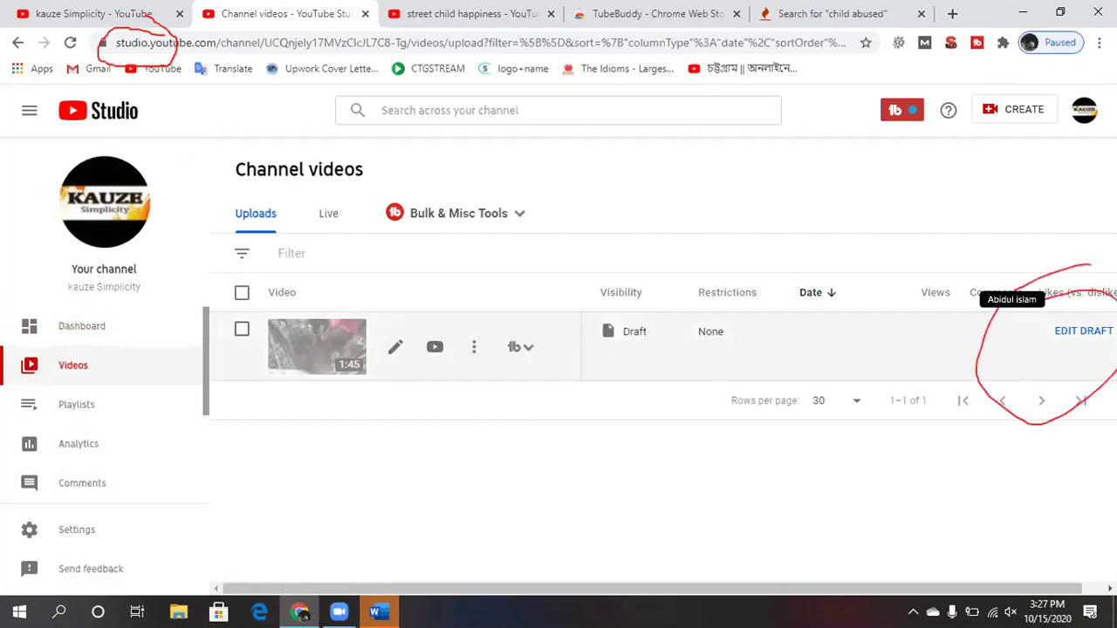
pyautogui.click(1064, 340)
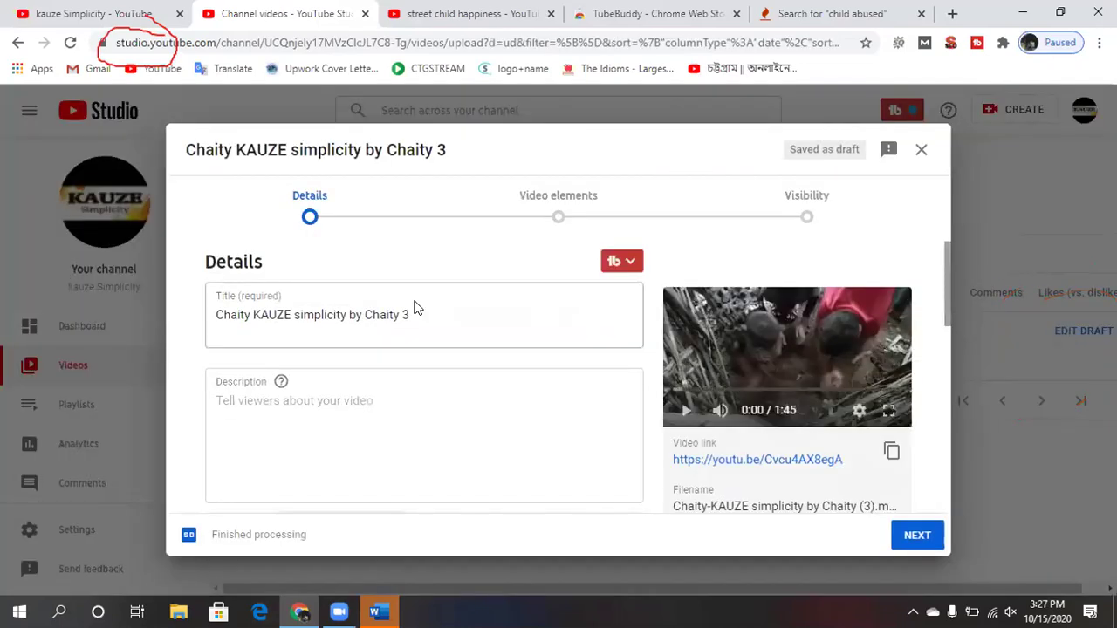
# Replace the draft video's title with the copied phrase, capitalized as "Street child happiness".
pyautogui.moveTo(412, 311); pyautogui.dragTo(151, 315)
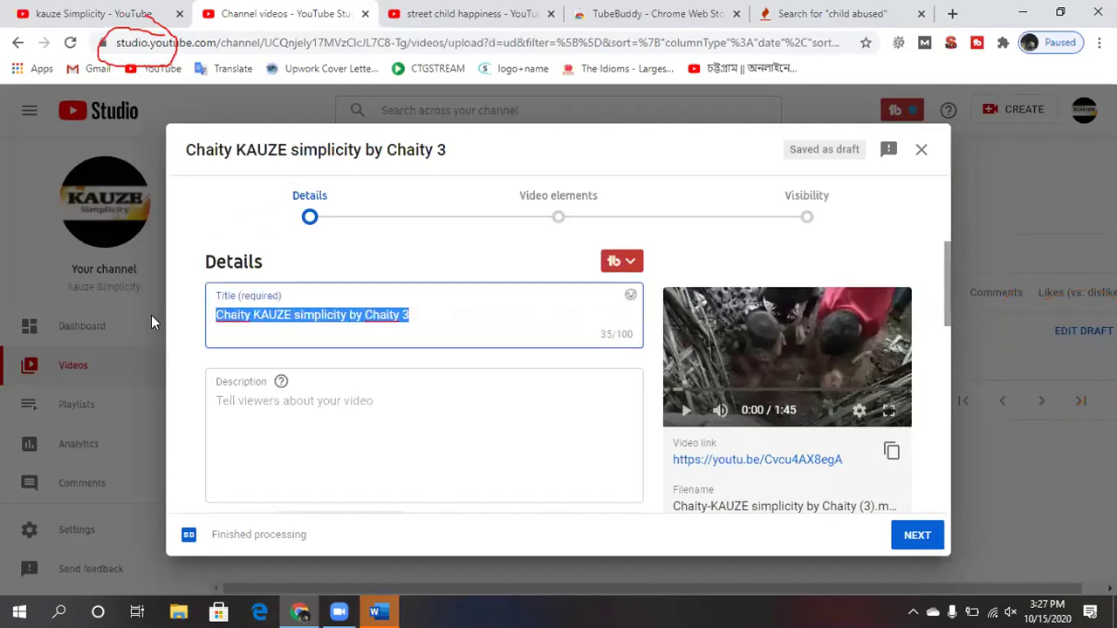
pyautogui.hotkey('ctrl', 'v')
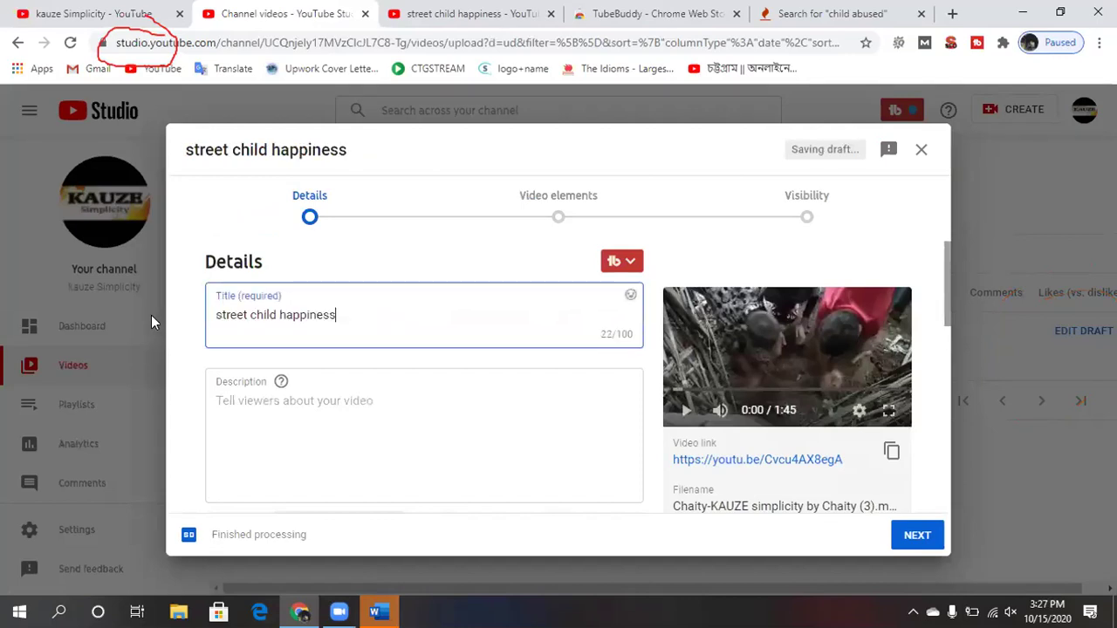
pyautogui.click(221, 315)
pyautogui.press('BackSpace')
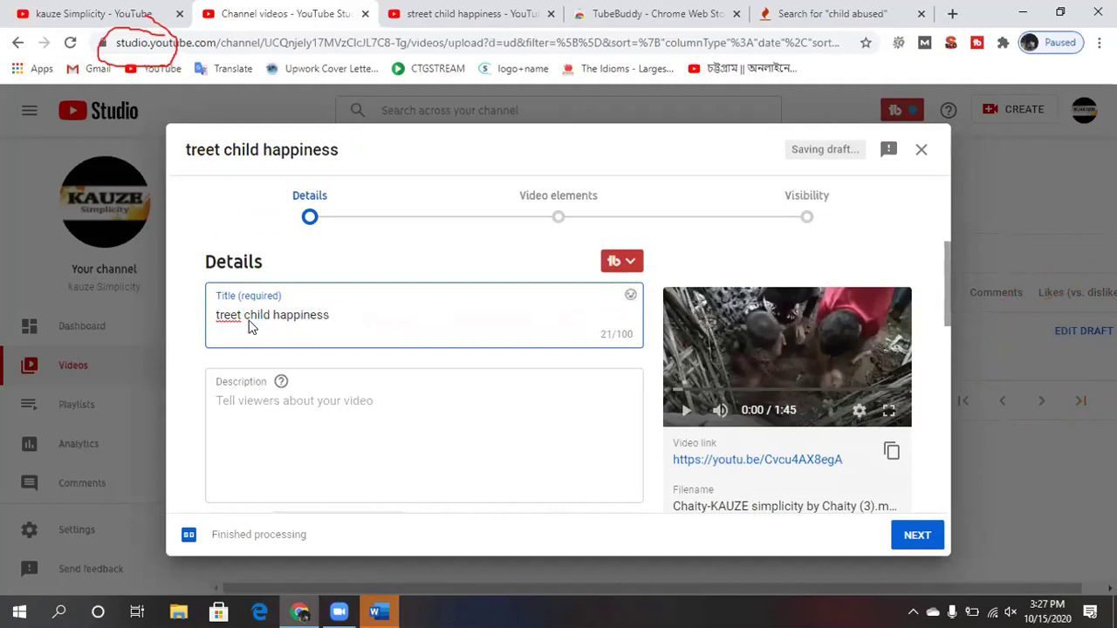
pyautogui.hotkey('ctrl', 's')
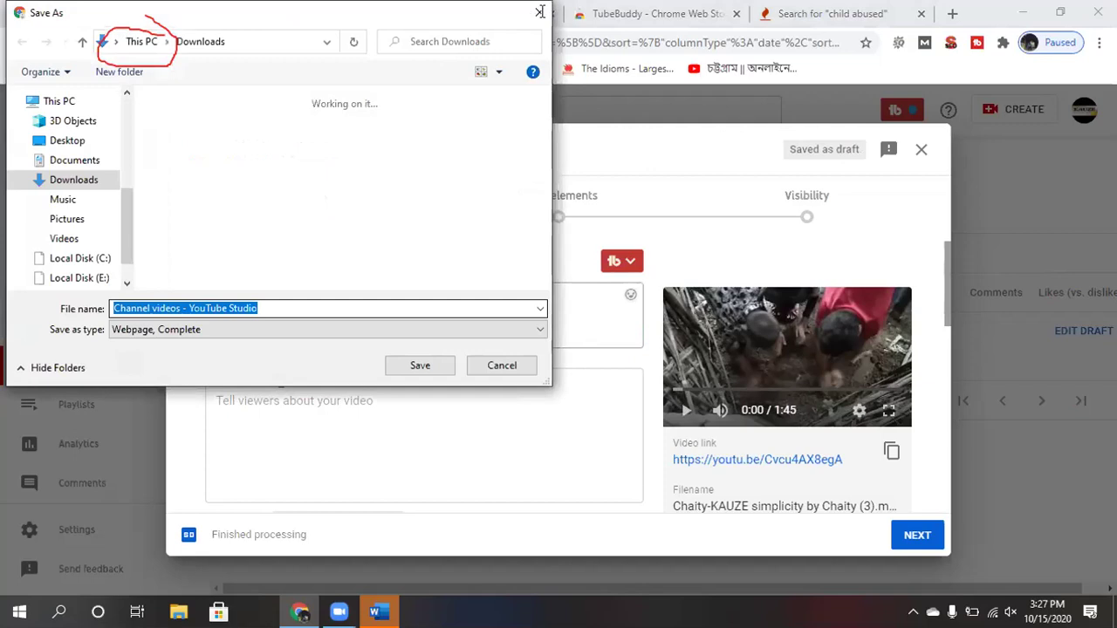
pyautogui.click(541, 14)
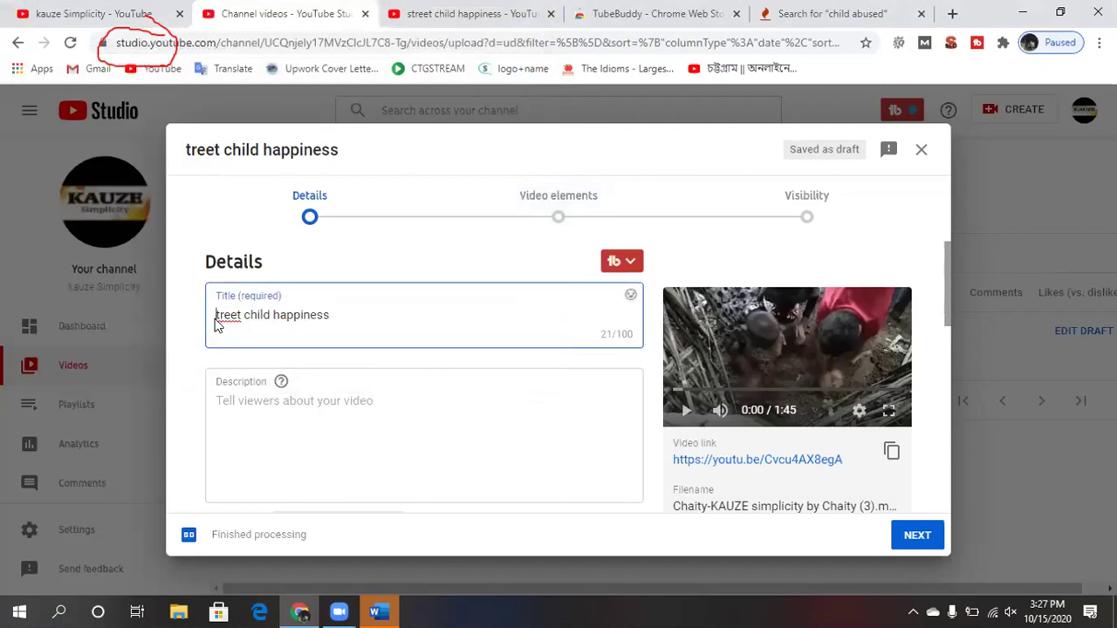
pyautogui.write('S')
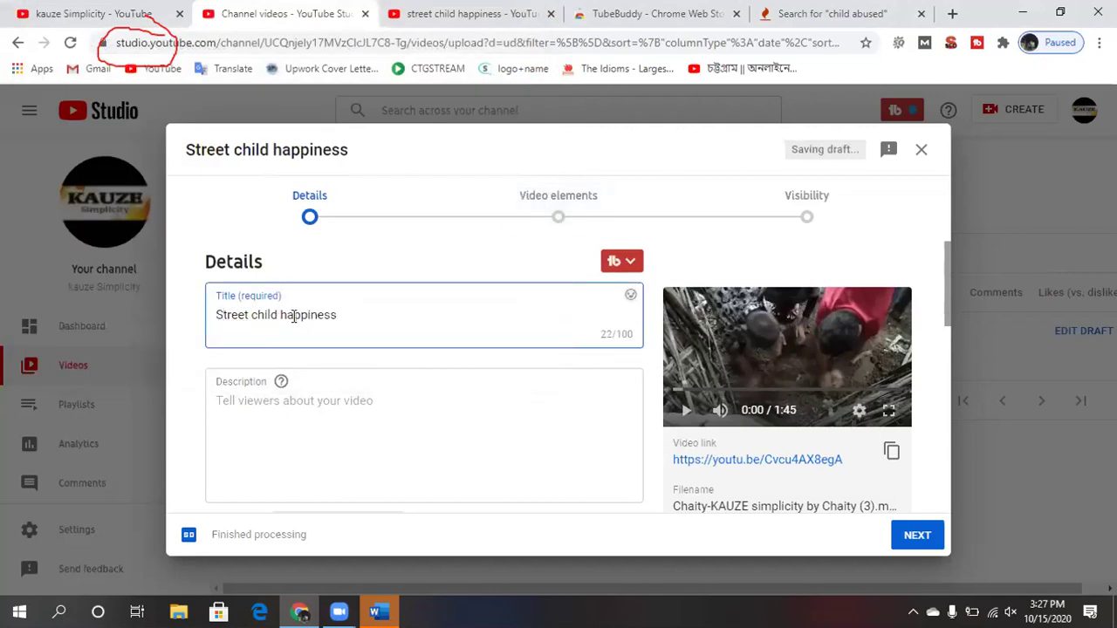
# Append "- KAUZE simplicity by" and the creator's capitalized name to the video title.
pyautogui.click(342, 315)
pyautogui.write('- KAUZE ')
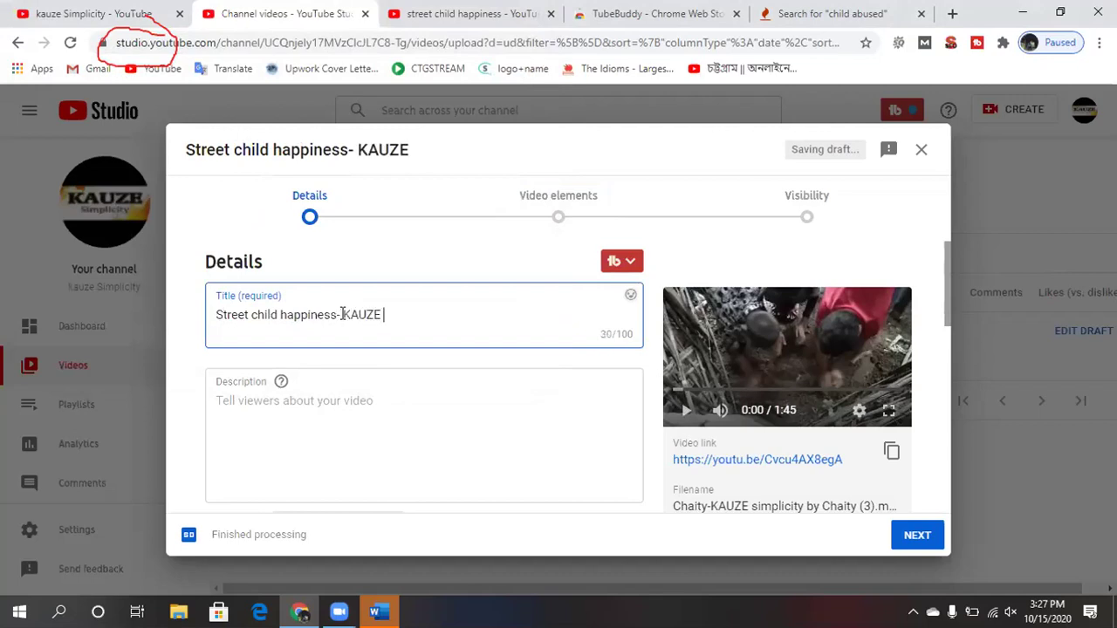
pyautogui.write('simpl')
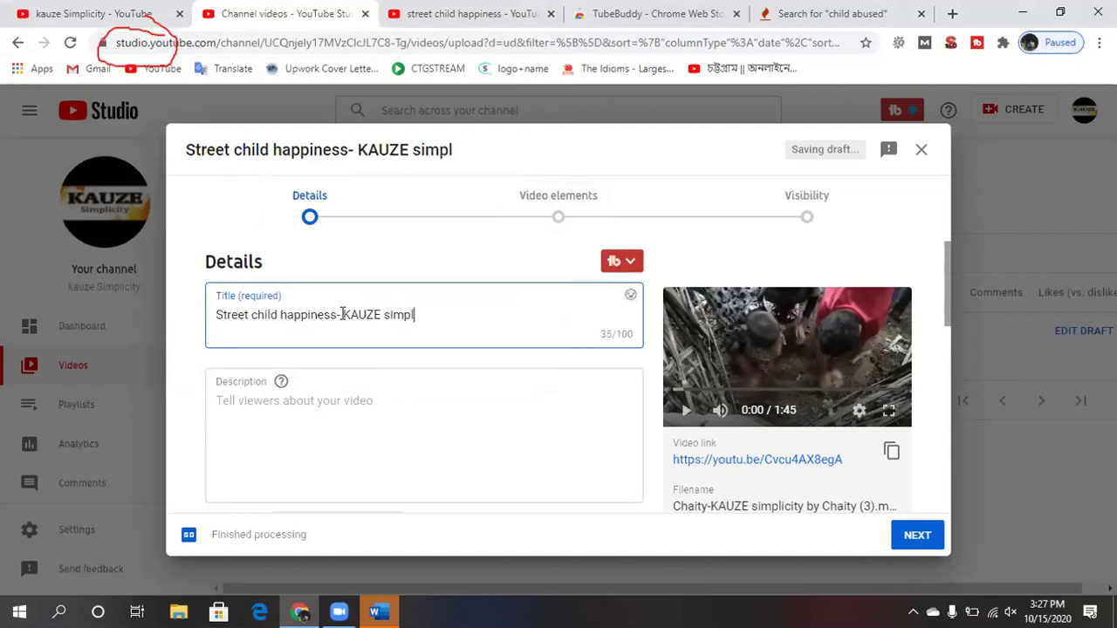
pyautogui.write('icity by chaity')
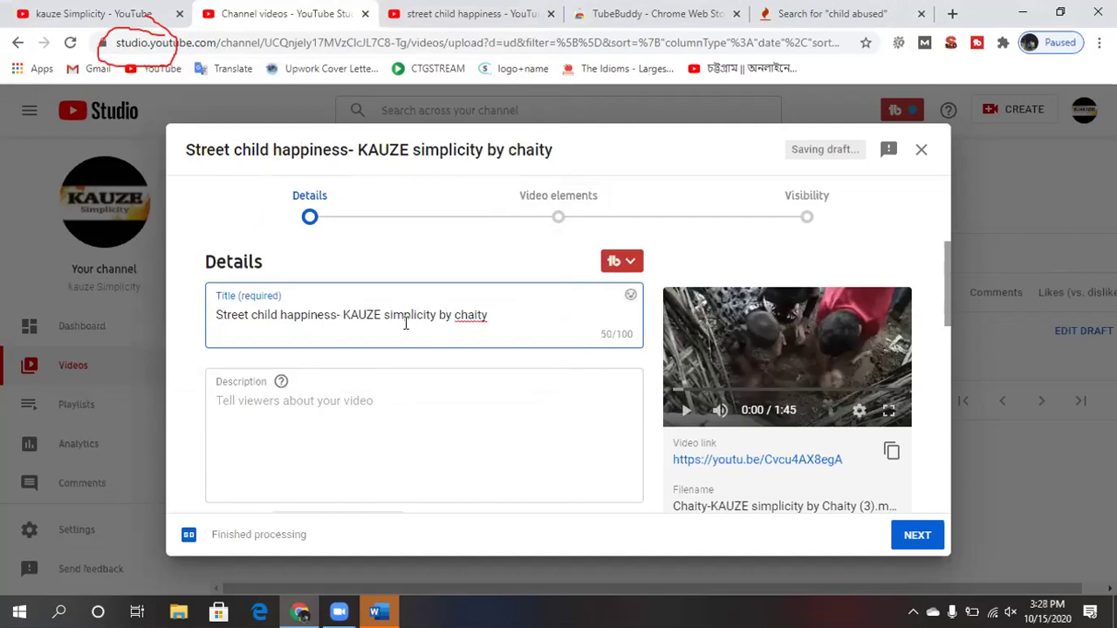
pyautogui.click(457, 316)
pyautogui.press('BackSpace')
pyautogui.write('C')
pyautogui.click(502, 260)
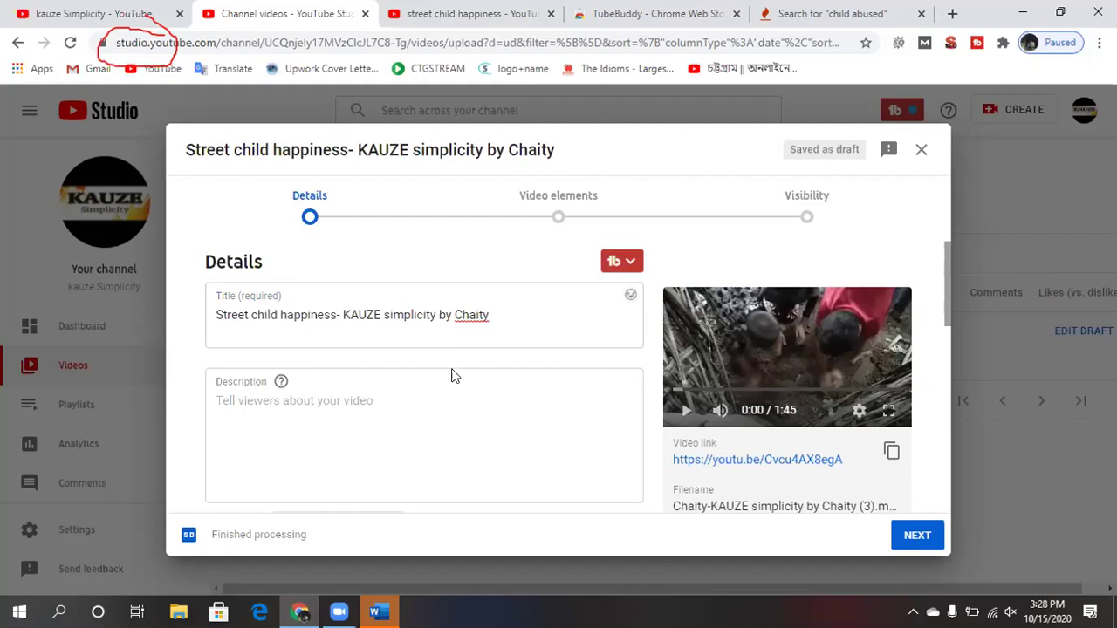
# Start the video description with the line "Street child happiness." and correct its spelling.
pyautogui.click(417, 402)
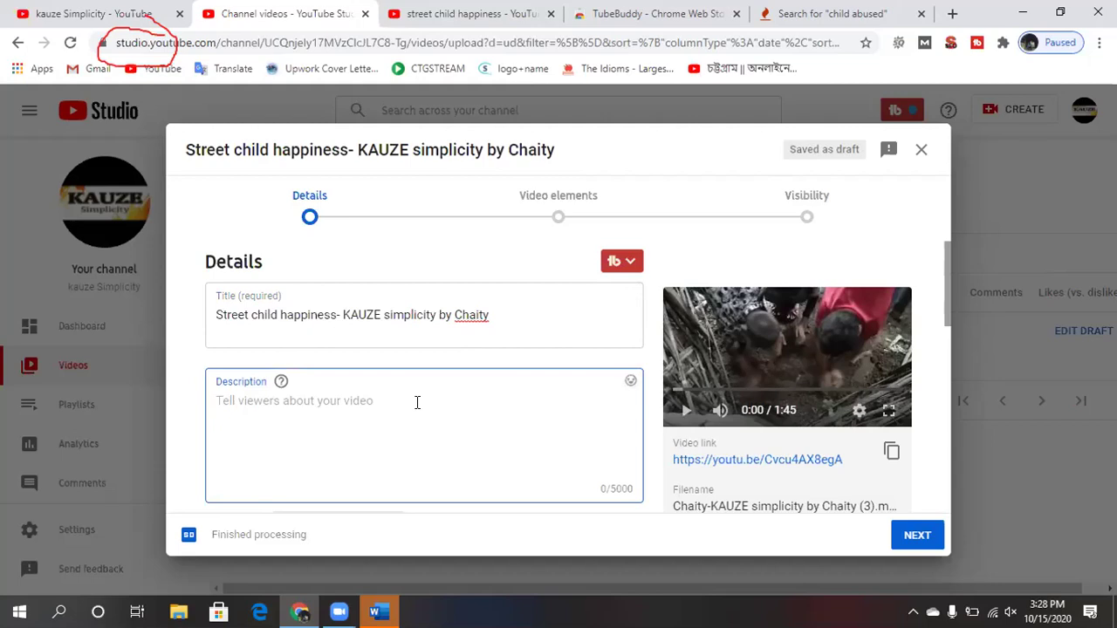
pyautogui.write('ST')
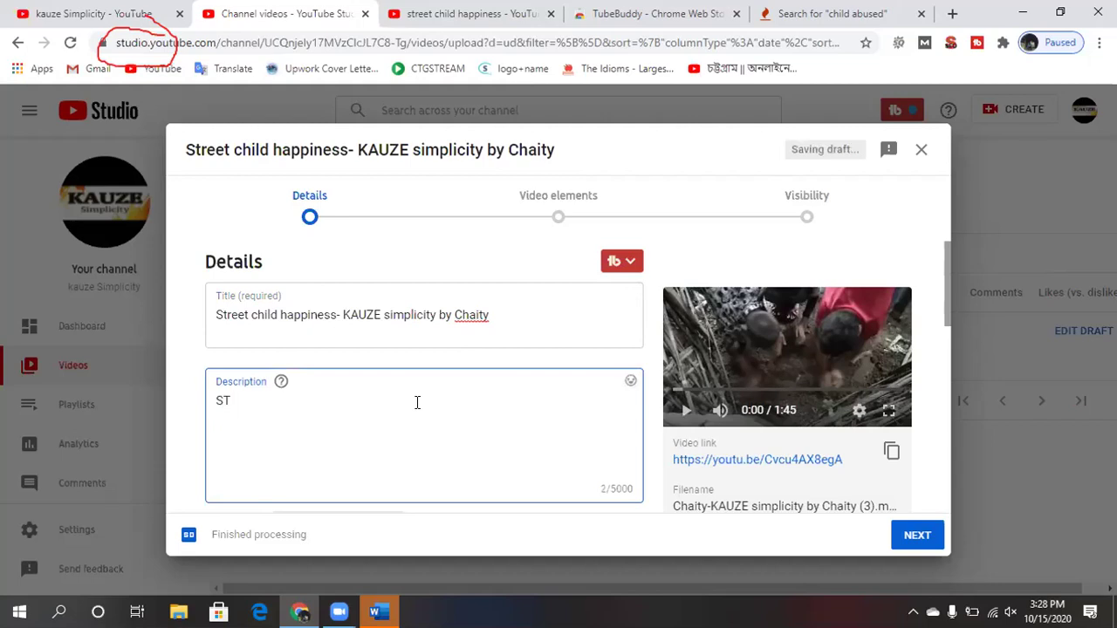
pyautogui.press('BackSpace')
pyautogui.write('treed child happiness.')
pyautogui.press('Return')
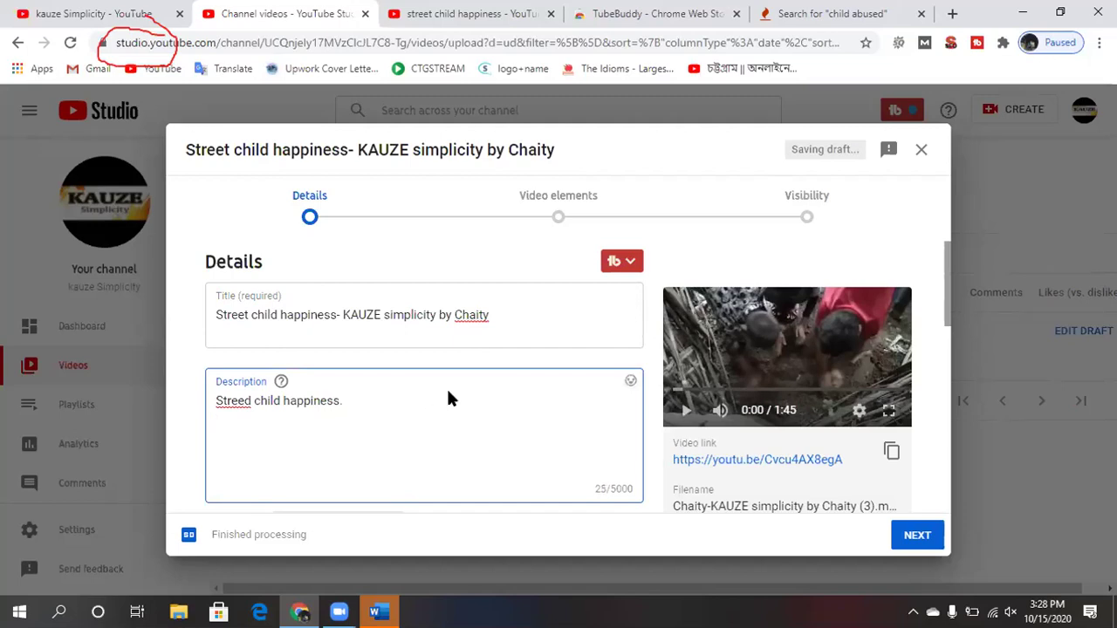
pyautogui.click(250, 401)
pyautogui.press('BackSpace')
pyautogui.write('t')
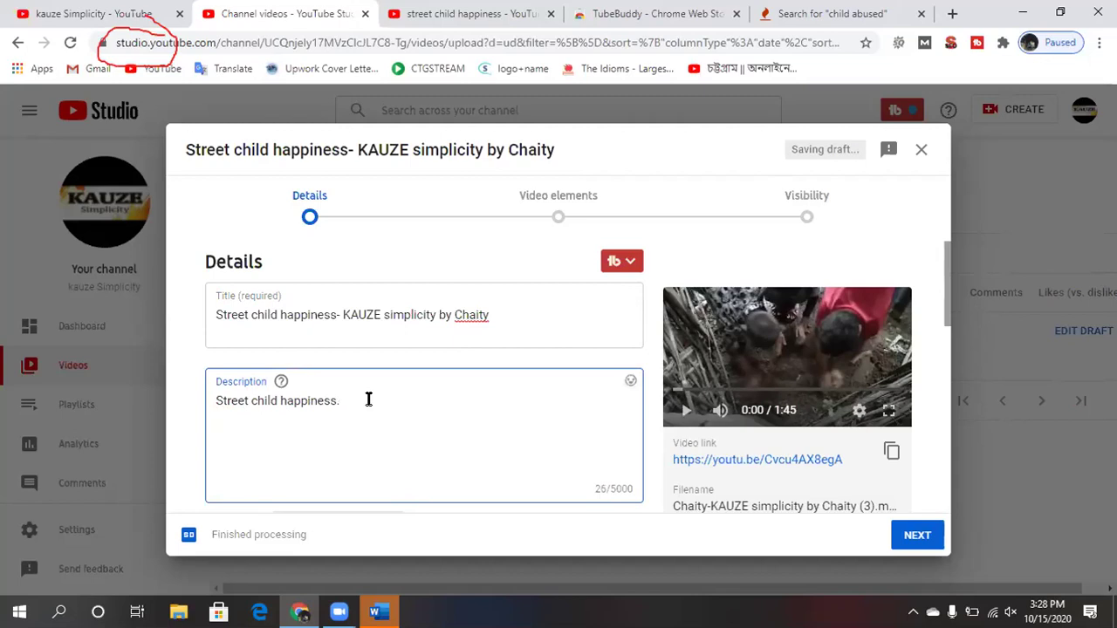
pyautogui.write('child')
# Open the "Bring Happiness to Street Children" video from the YouTube search results, pause it and examine its TubeBuddy tags.
pyautogui.click(475, 13)
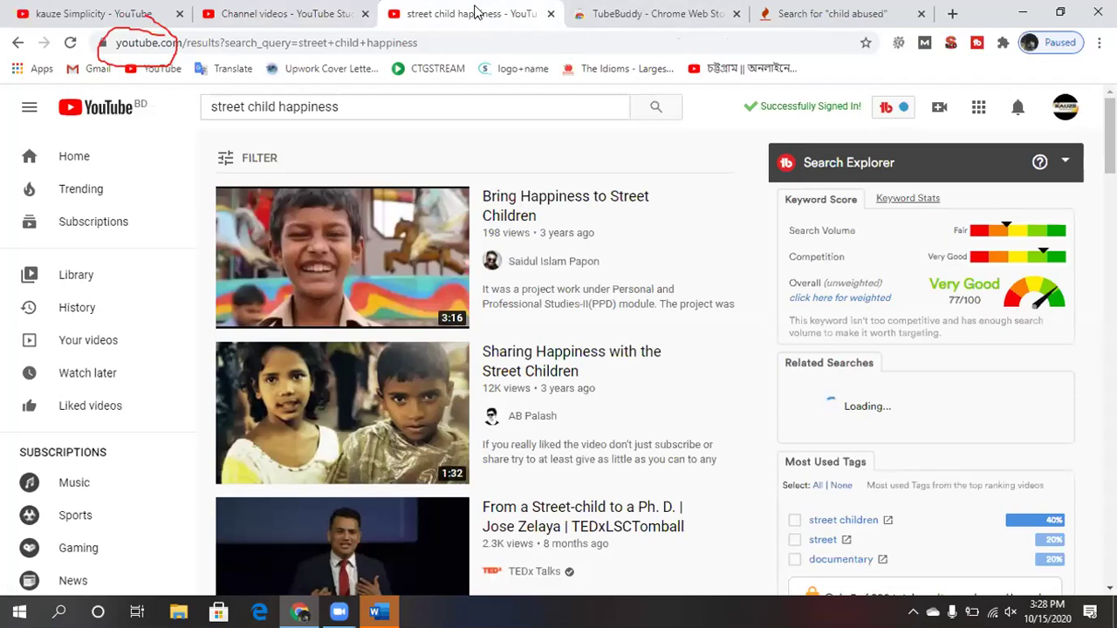
pyautogui.click(601, 200)
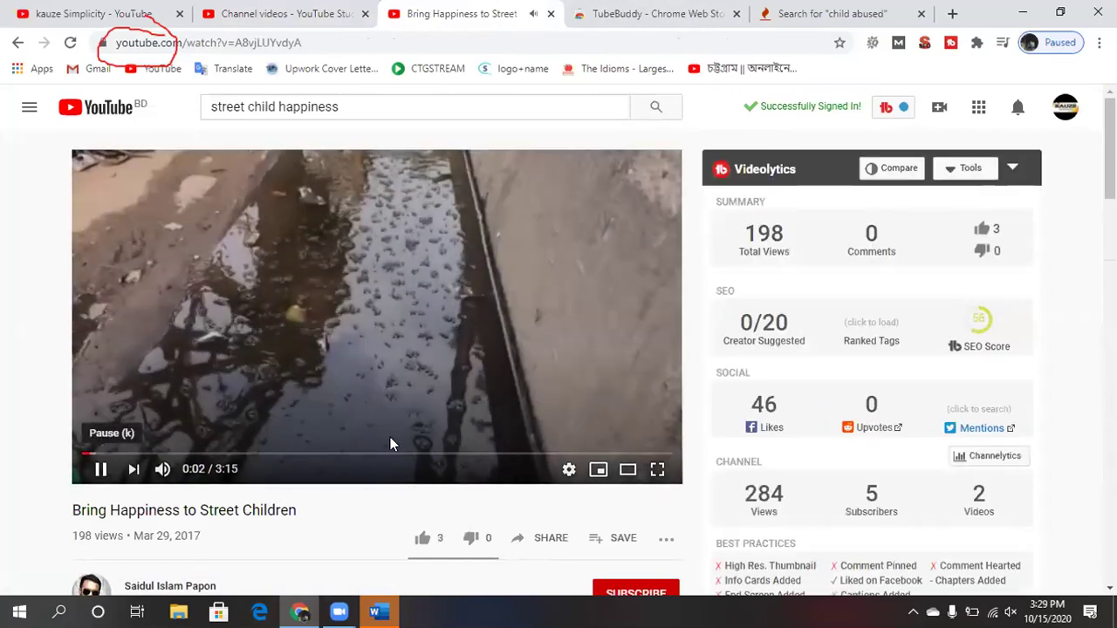
pyautogui.click(391, 437)
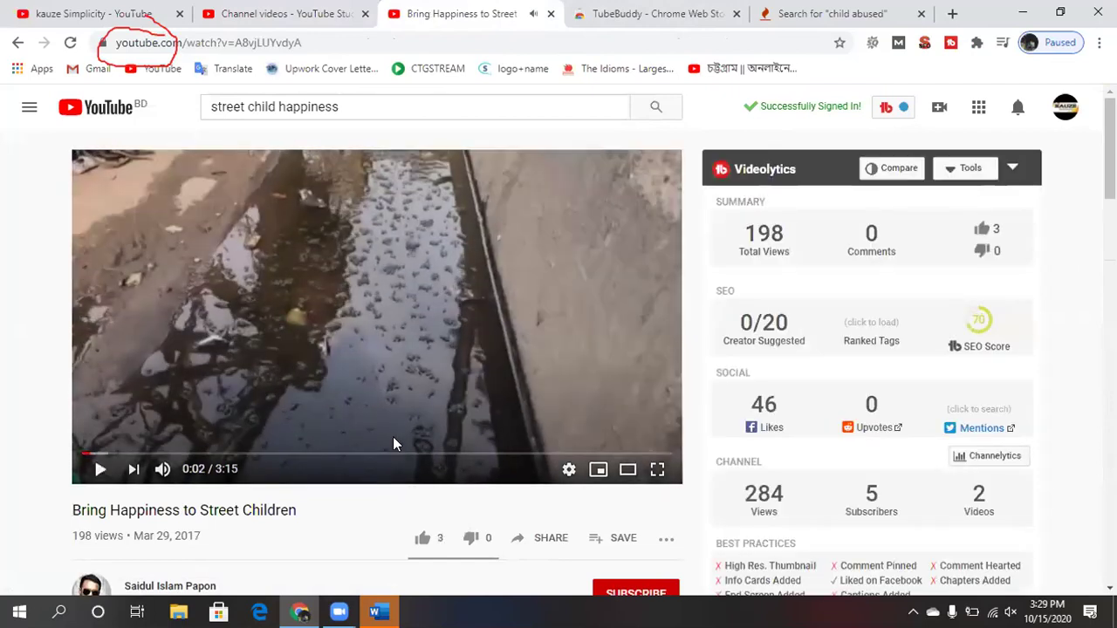
pyautogui.scroll(-2, 393, 437)
pyautogui.scroll(-1, 393, 444)
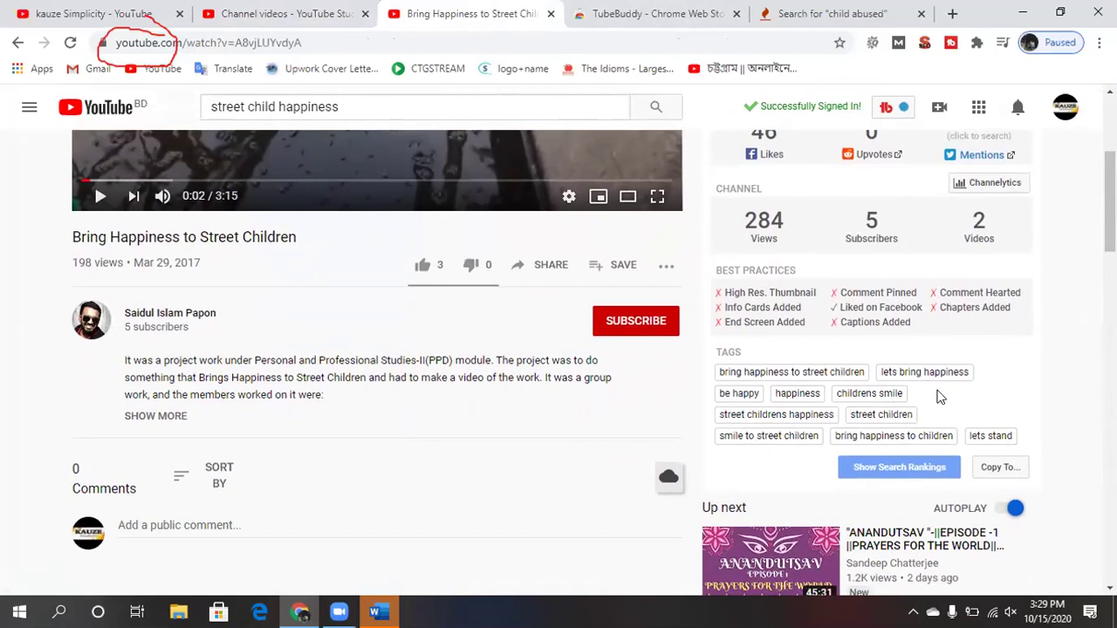
# Open YouTube in a new browser tab and return to the "Bring Happiness to Street Children" video.
pyautogui.click(953, 15)
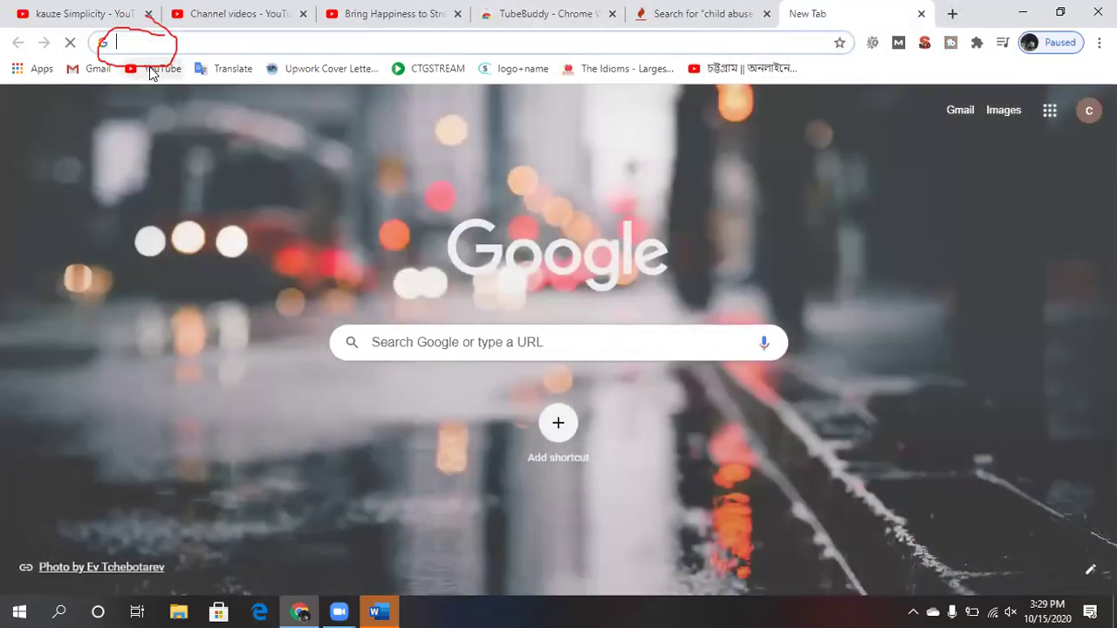
pyautogui.click(150, 69)
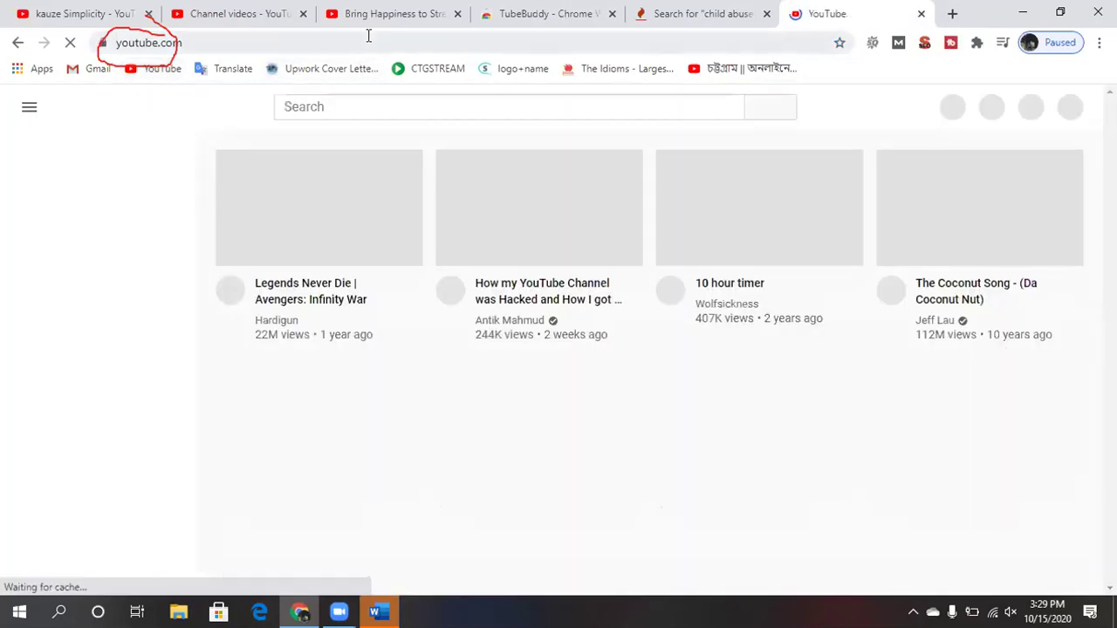
pyautogui.click(408, 10)
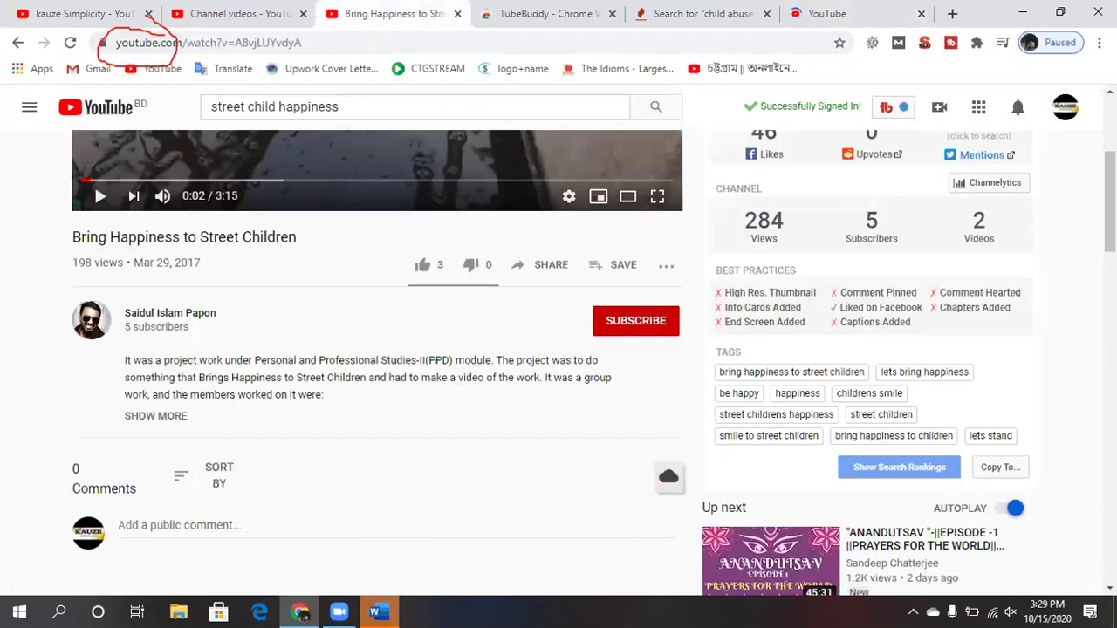
pyautogui.click(377, 612)
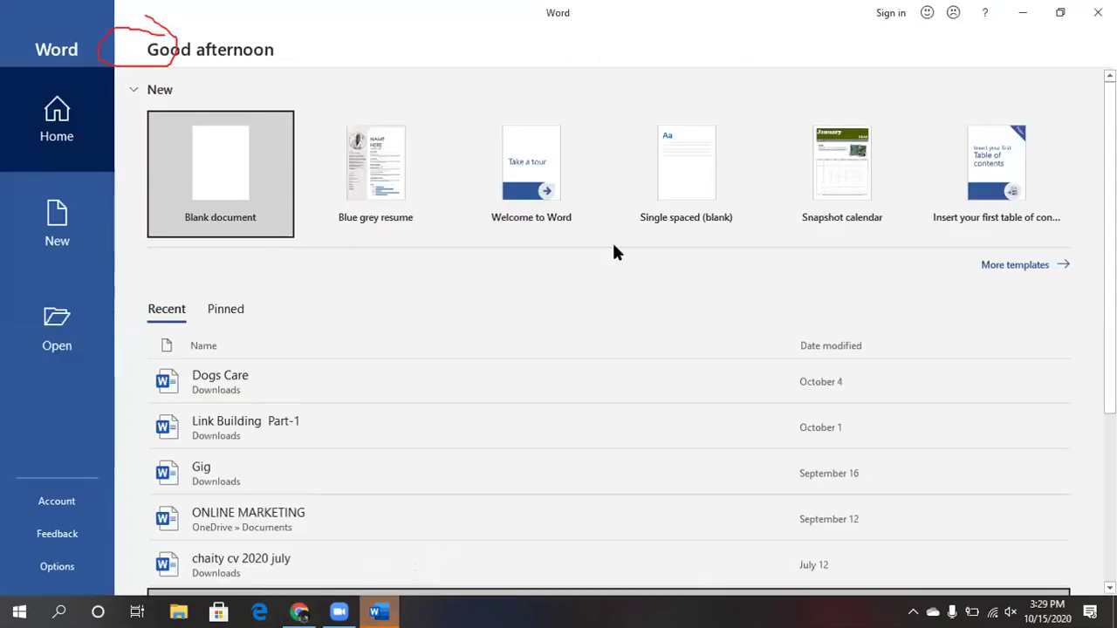
pyautogui.click(232, 172)
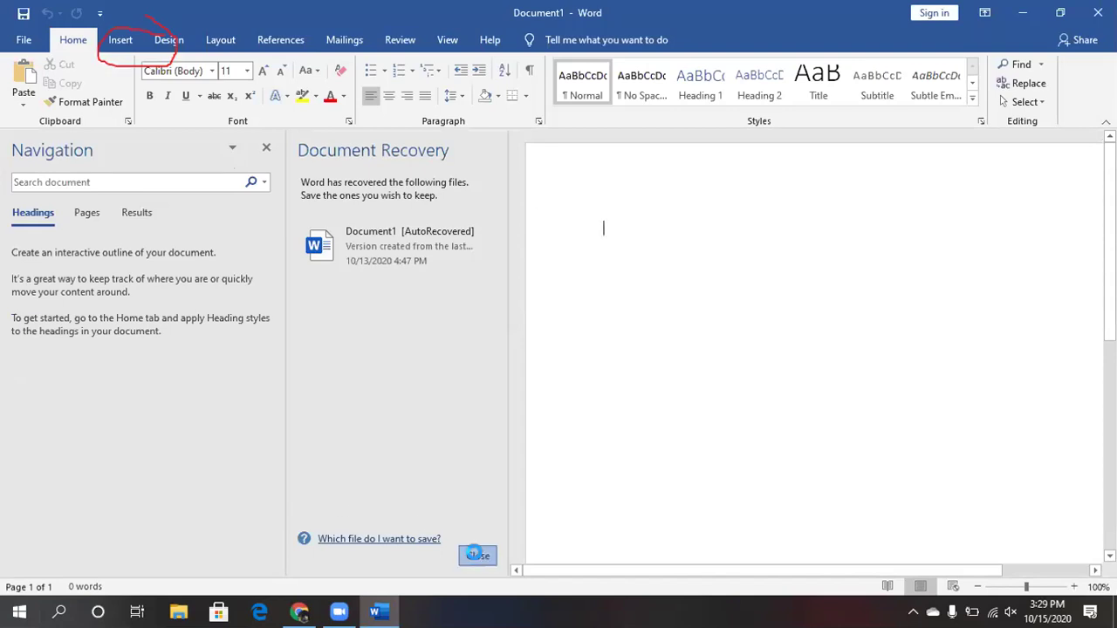
pyautogui.click(477, 555)
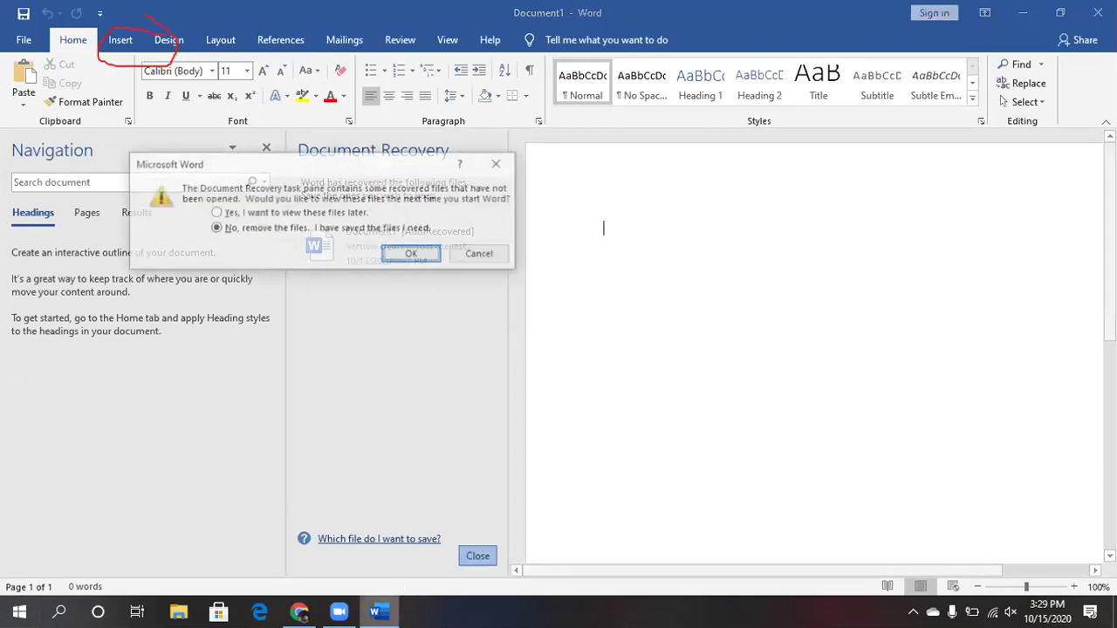
pyautogui.click(411, 253)
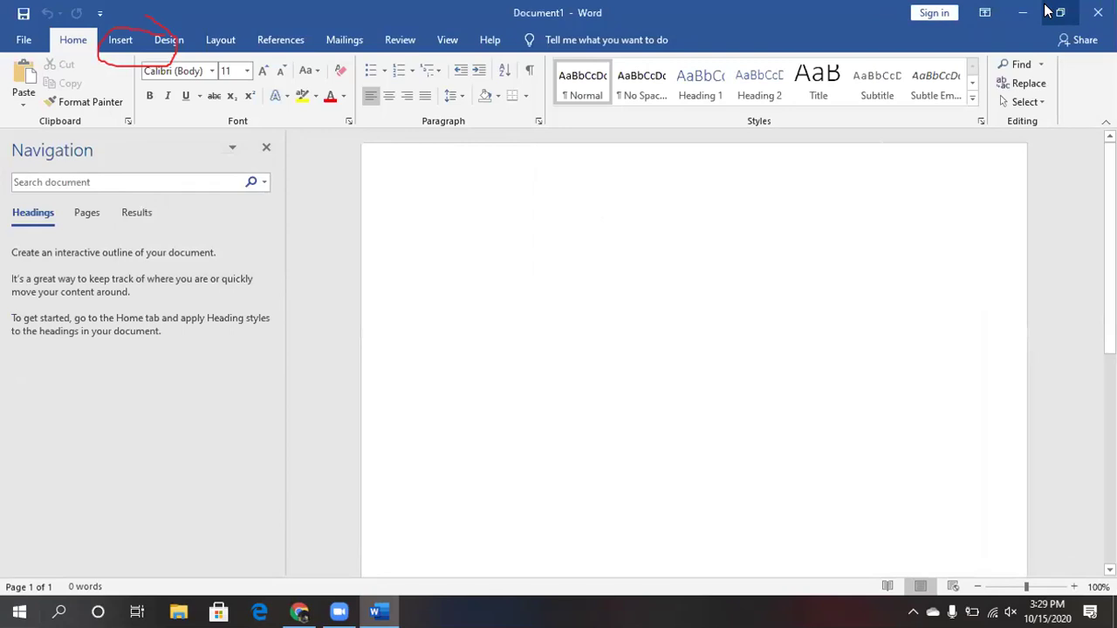
pyautogui.click(1061, 17)
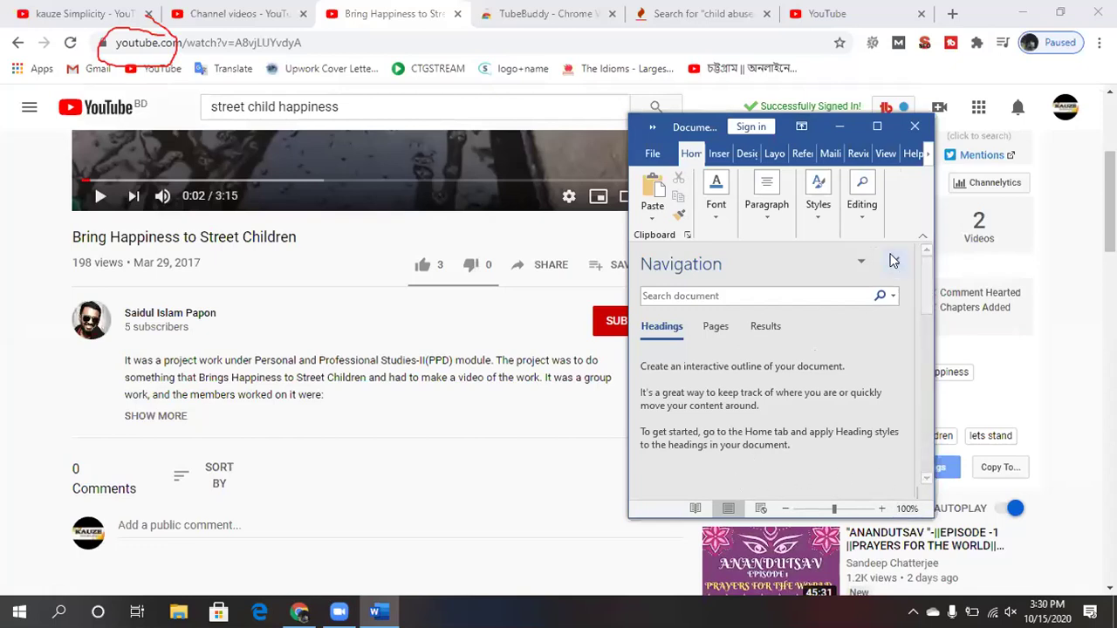
pyautogui.click(913, 130)
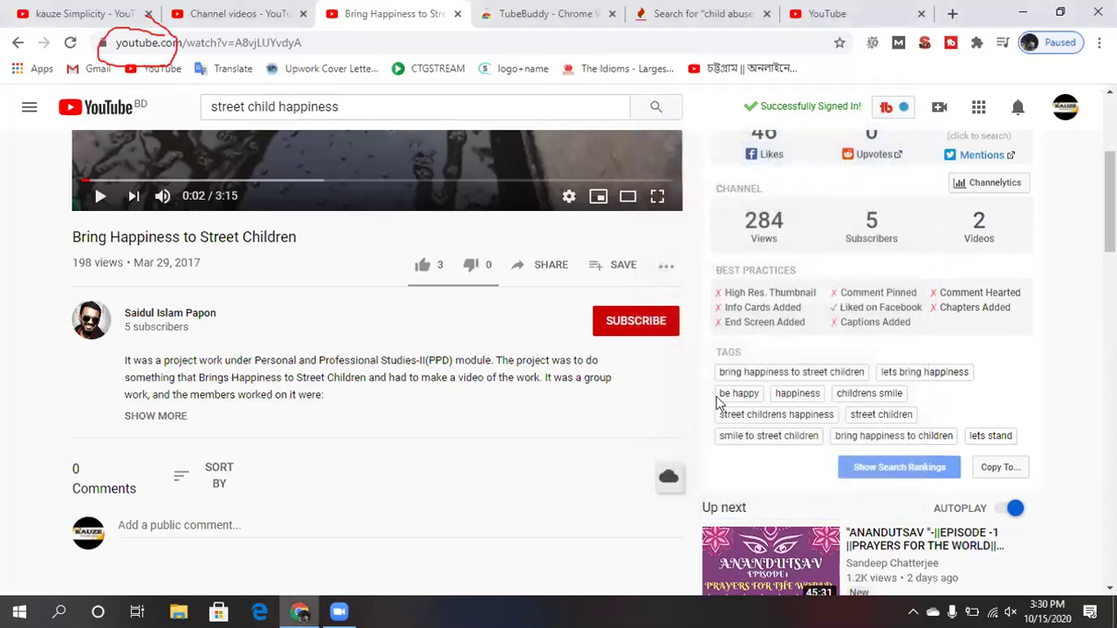
# Copy the video tag "bring happiness to street children", launch Word and close the Keyword Explorer.
pyautogui.moveTo(718, 373); pyautogui.dragTo(868, 377)
pyautogui.hotkey('ctrl', 'c')
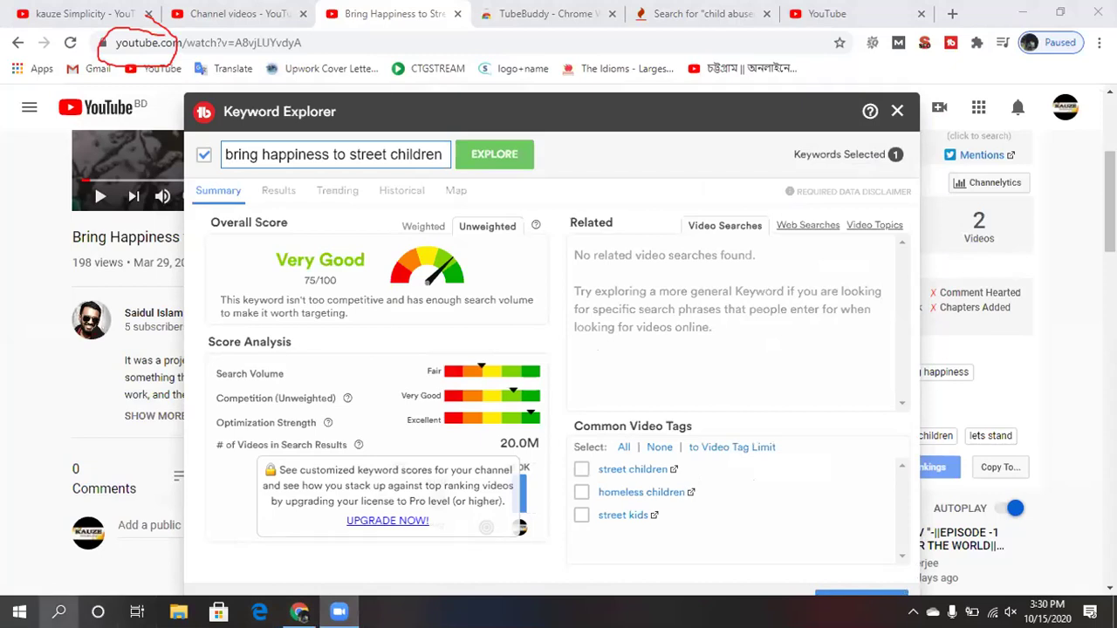
pyautogui.click(59, 611)
pyautogui.write('word')
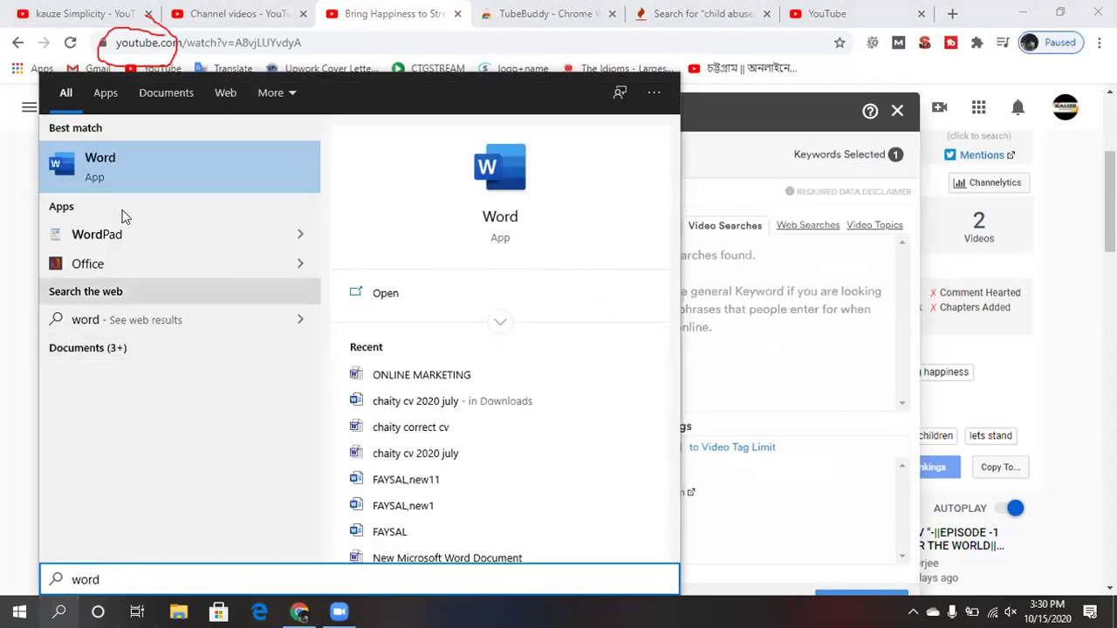
pyautogui.click(144, 160)
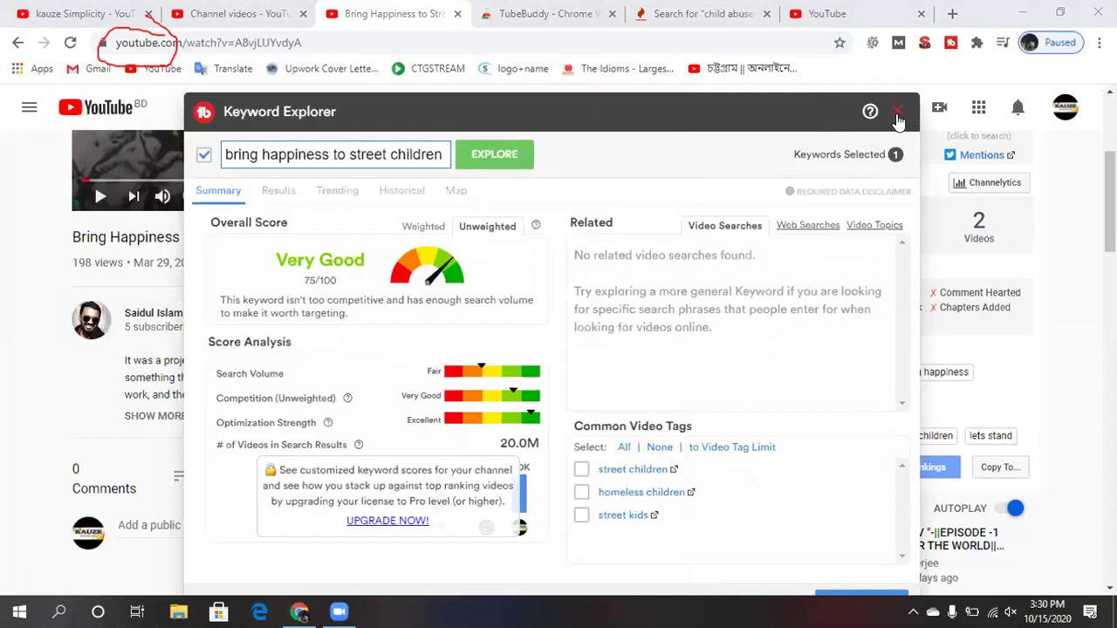
pyautogui.click(898, 117)
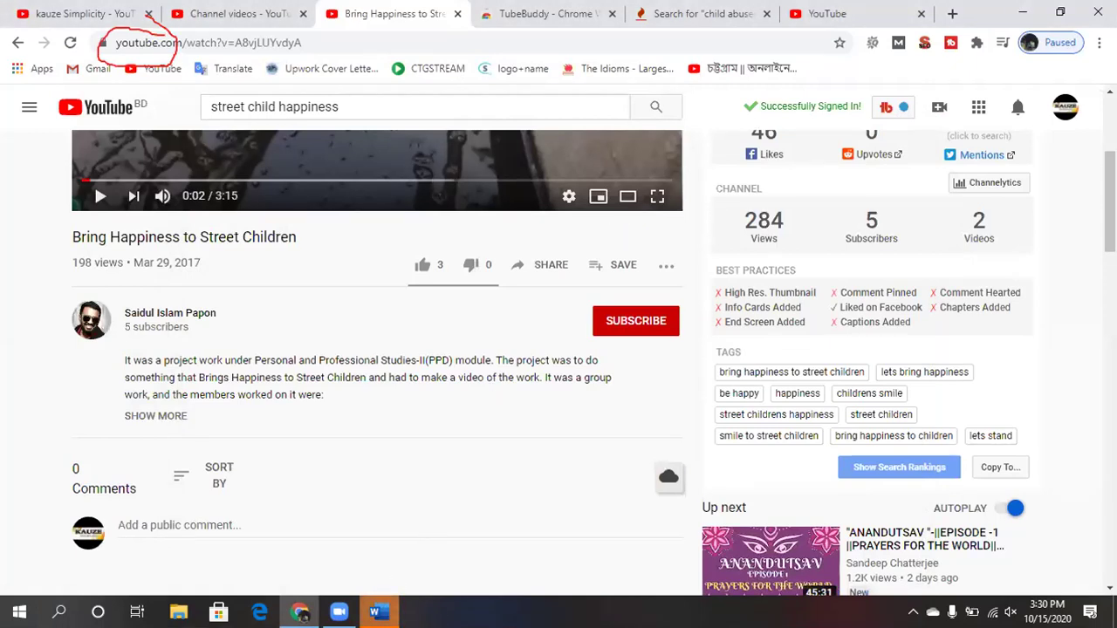
# Create a blank Word document, maximize its window and paste the copied "bring happiness to street children" tag into it.
pyautogui.click(852, 272)
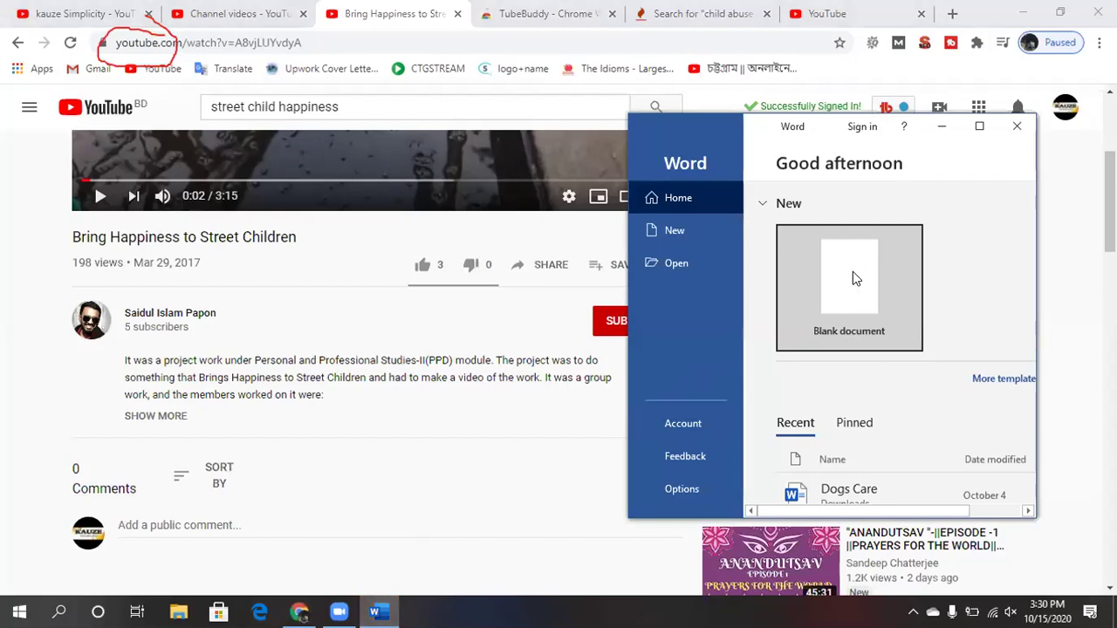
pyautogui.click(857, 265)
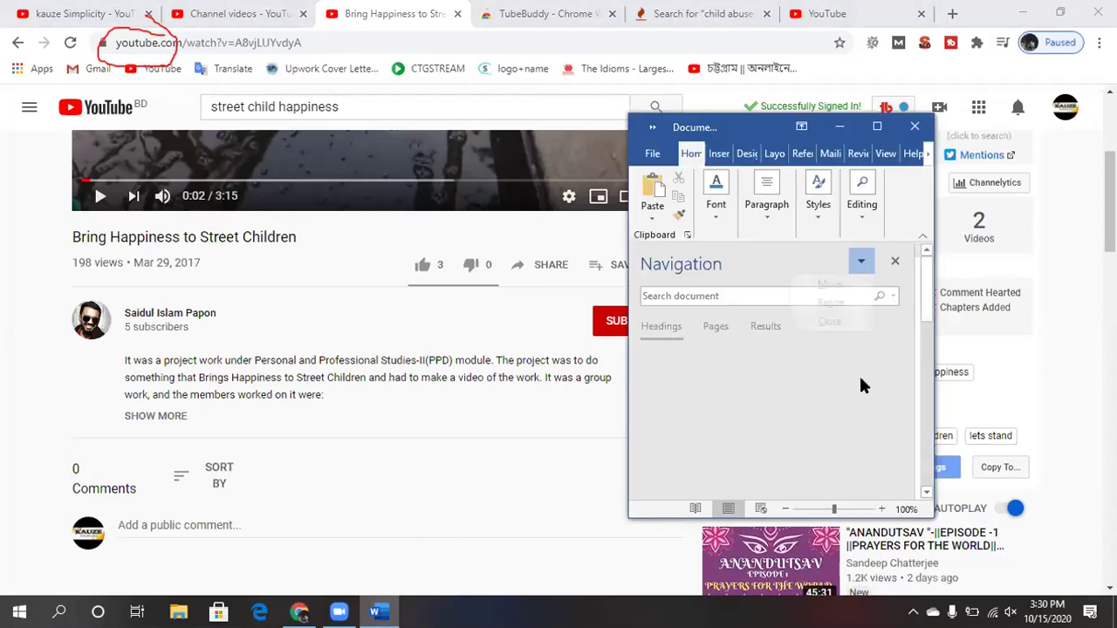
pyautogui.click(925, 496)
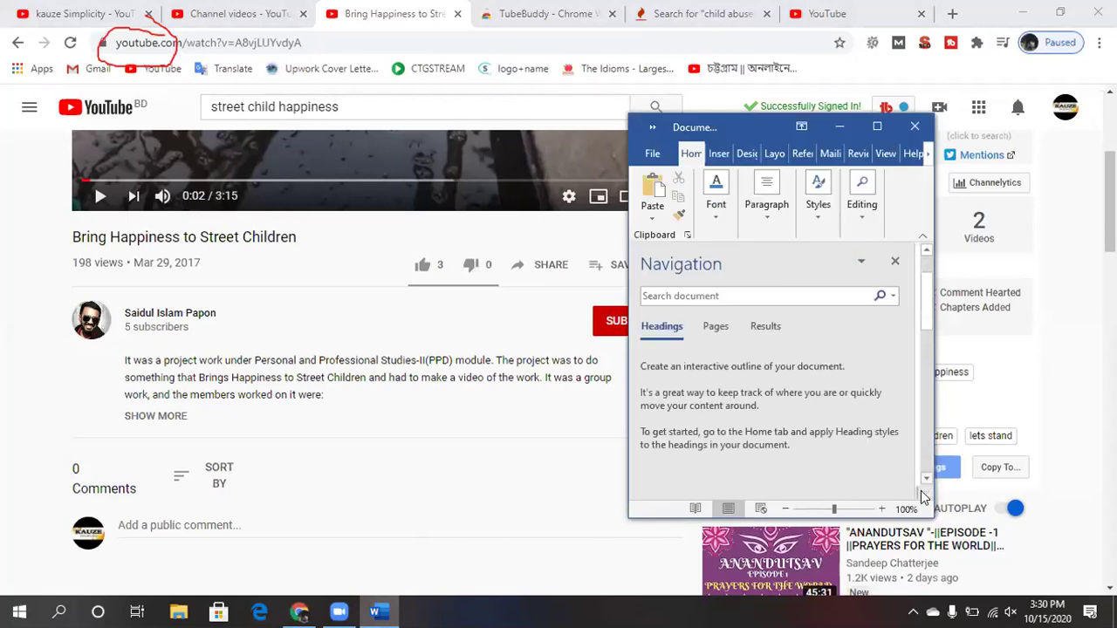
pyautogui.click(925, 475)
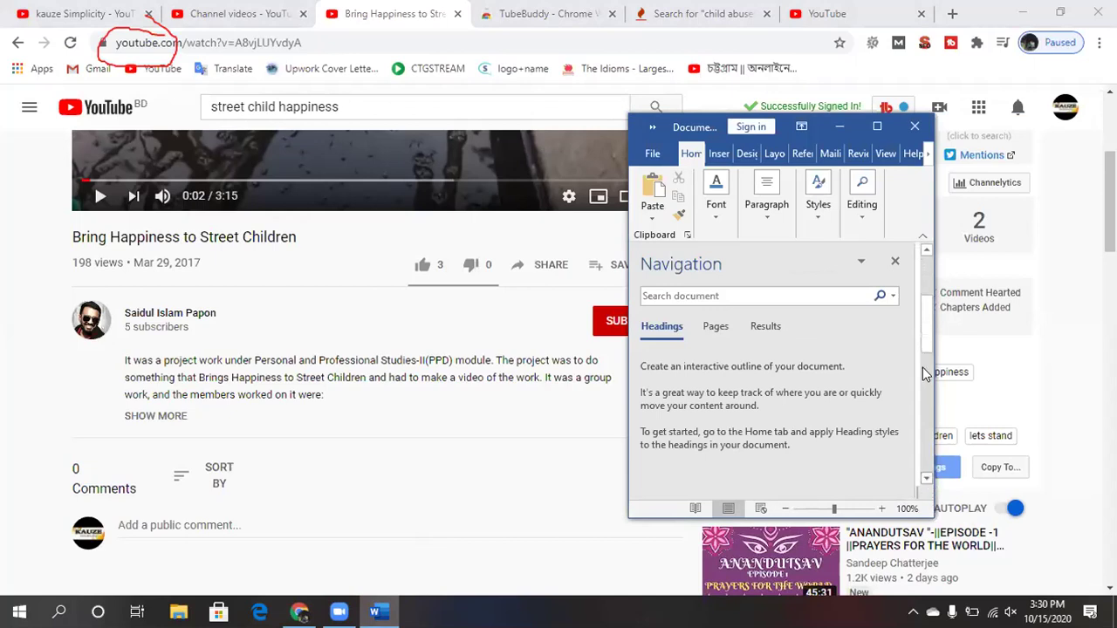
pyautogui.moveTo(928, 393); pyautogui.dragTo(930, 461)
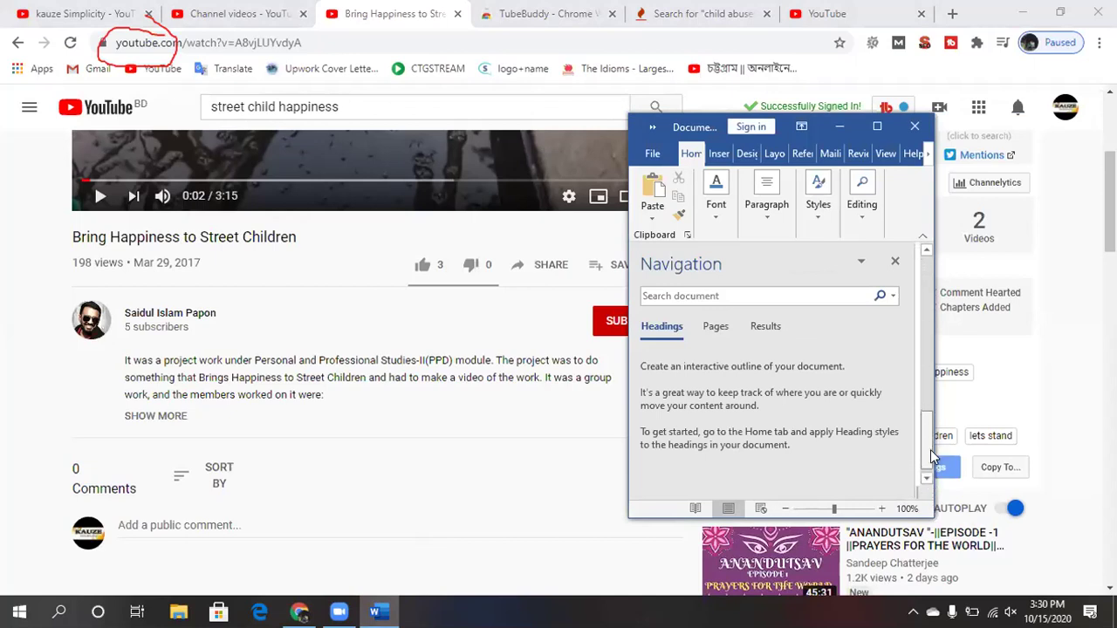
pyautogui.click(877, 127)
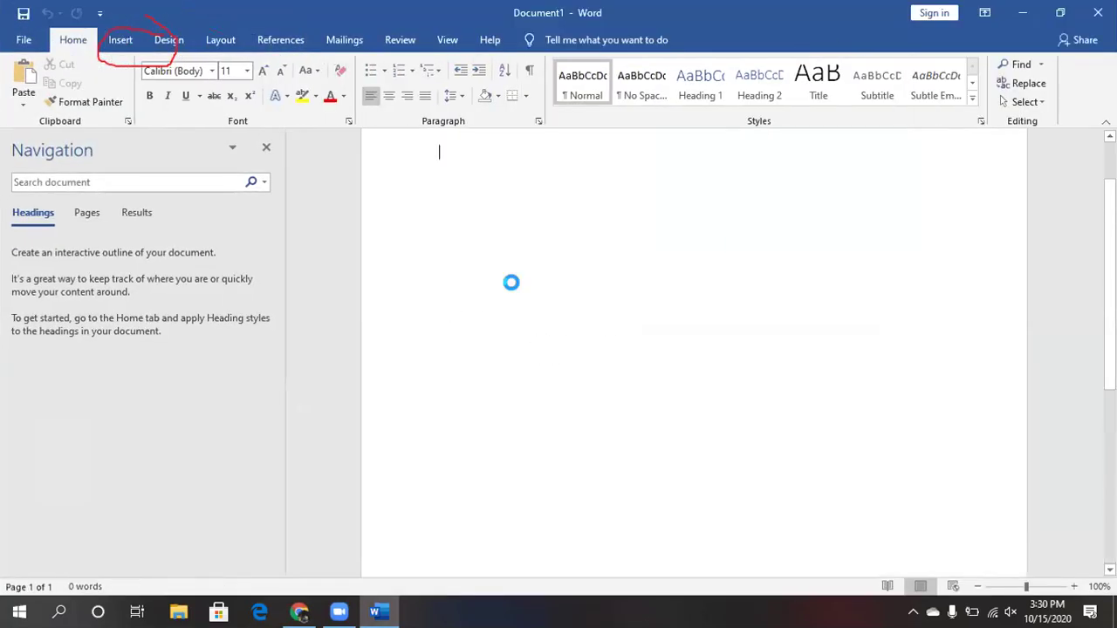
pyautogui.hotkey('ctrl', 'v')
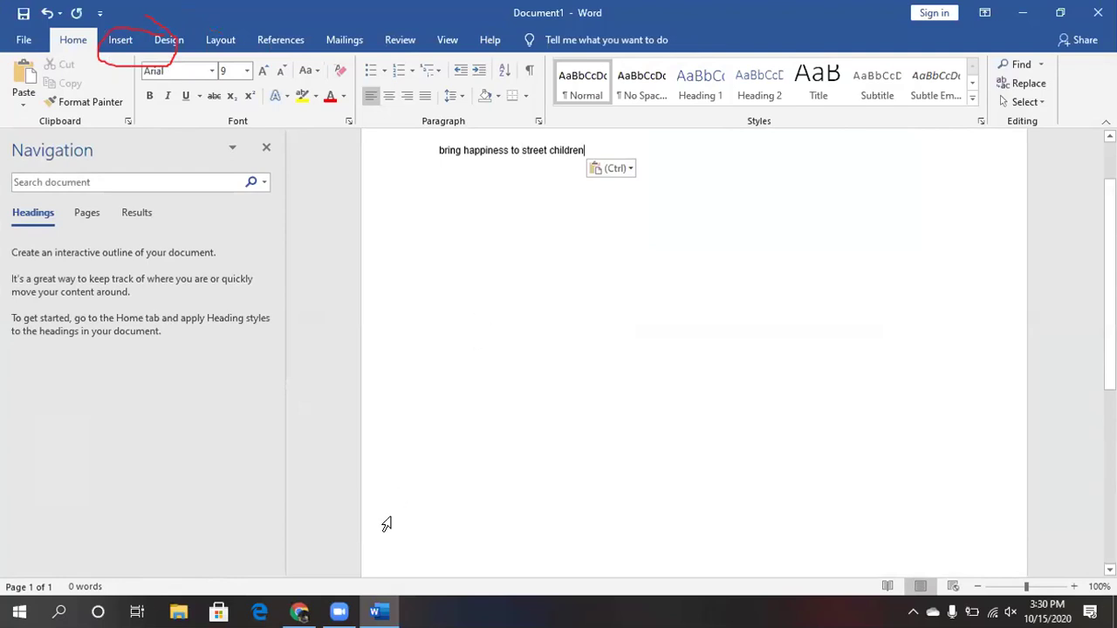
pyautogui.press('Escape')
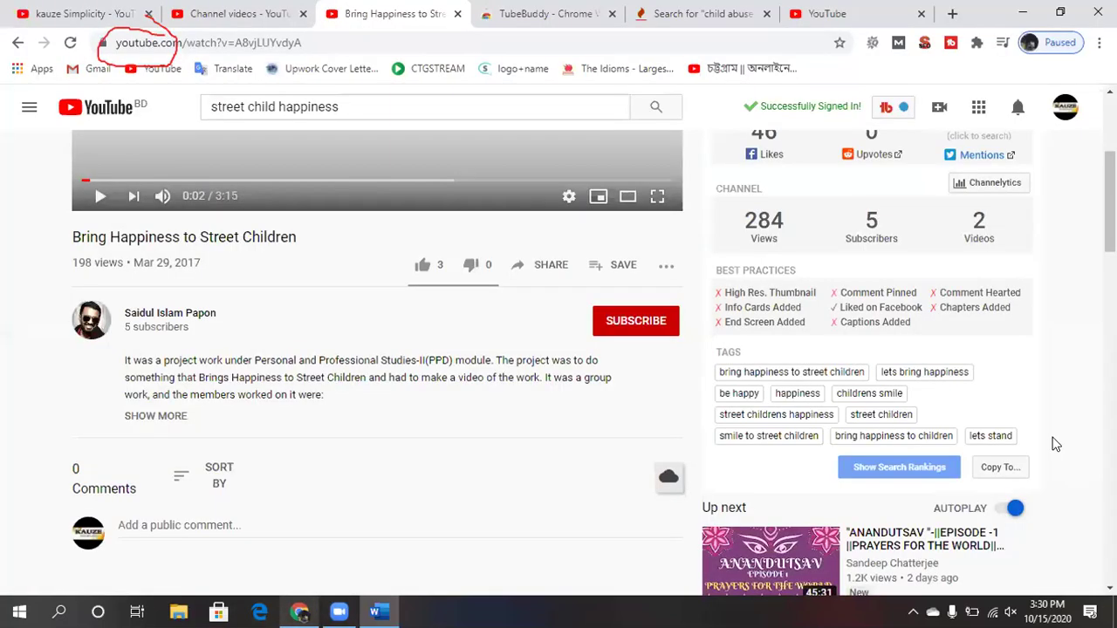
# Copy the complete TubeBuddy tag list of the "Bring Happiness to Street Children" video and paste it into the Word document.
pyautogui.tripleClick(927, 377)
pyautogui.hotkey('ctrl', 'c')
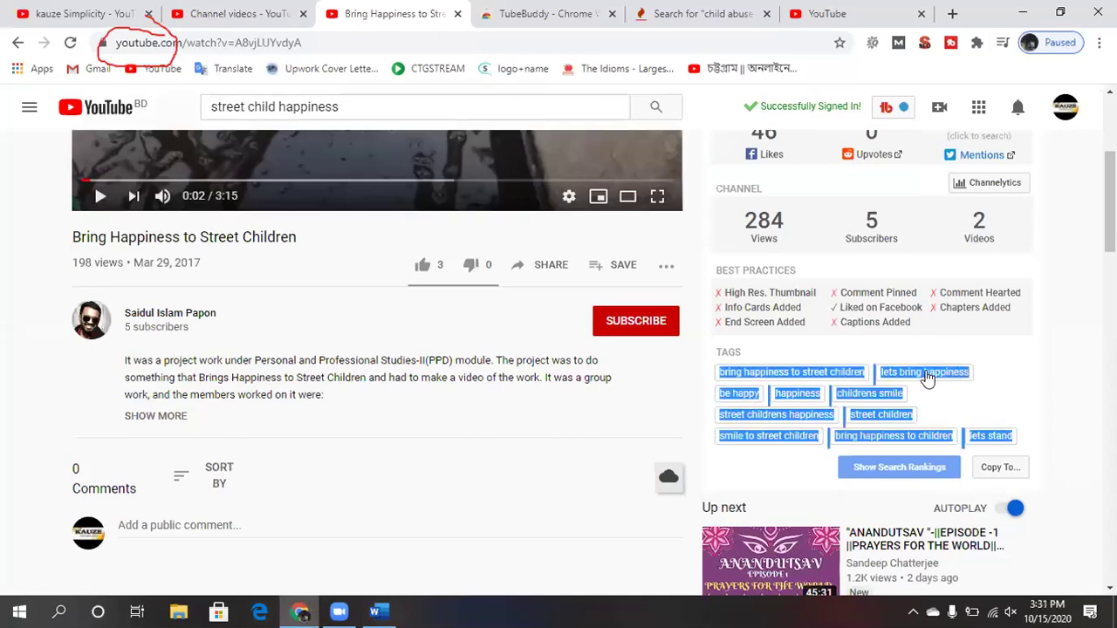
pyautogui.click(927, 373)
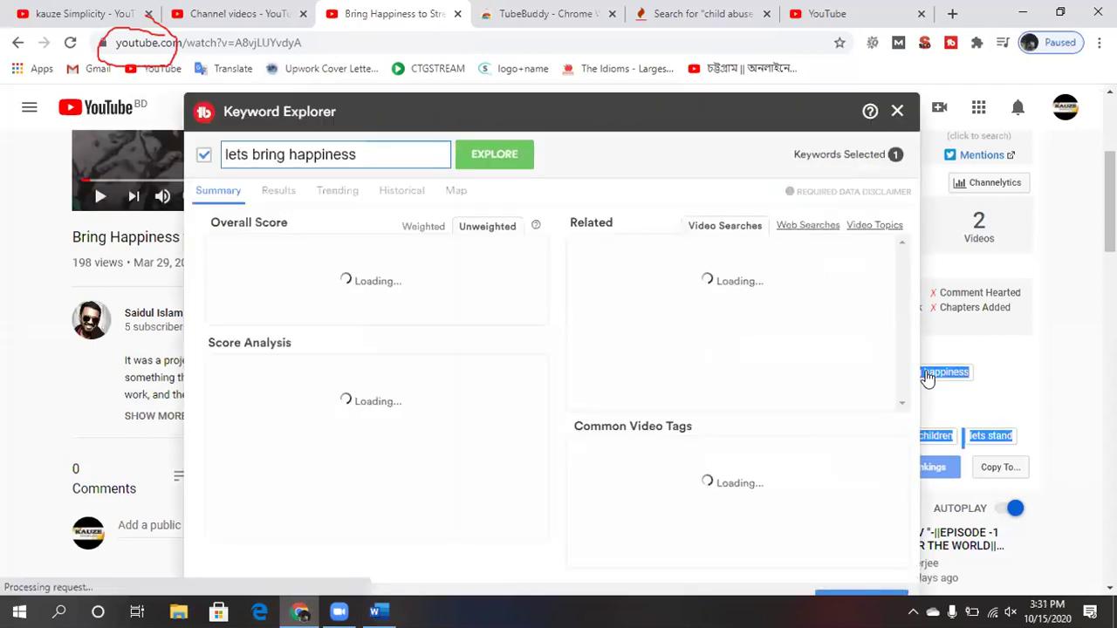
pyautogui.click(897, 112)
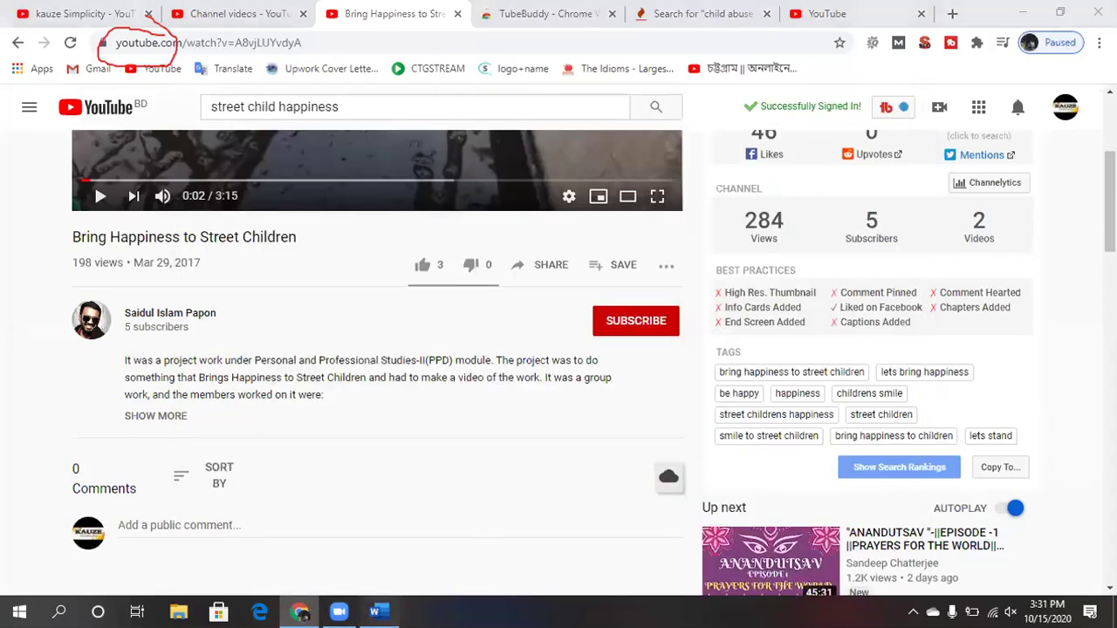
pyautogui.click(376, 612)
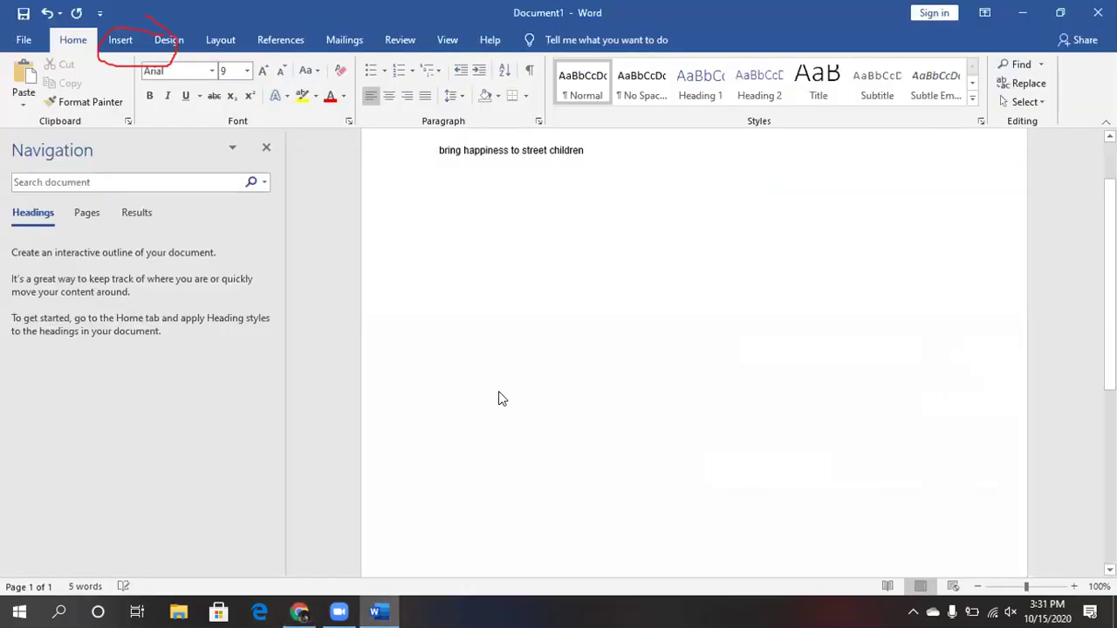
pyautogui.hotkey('ctrl', 'v')
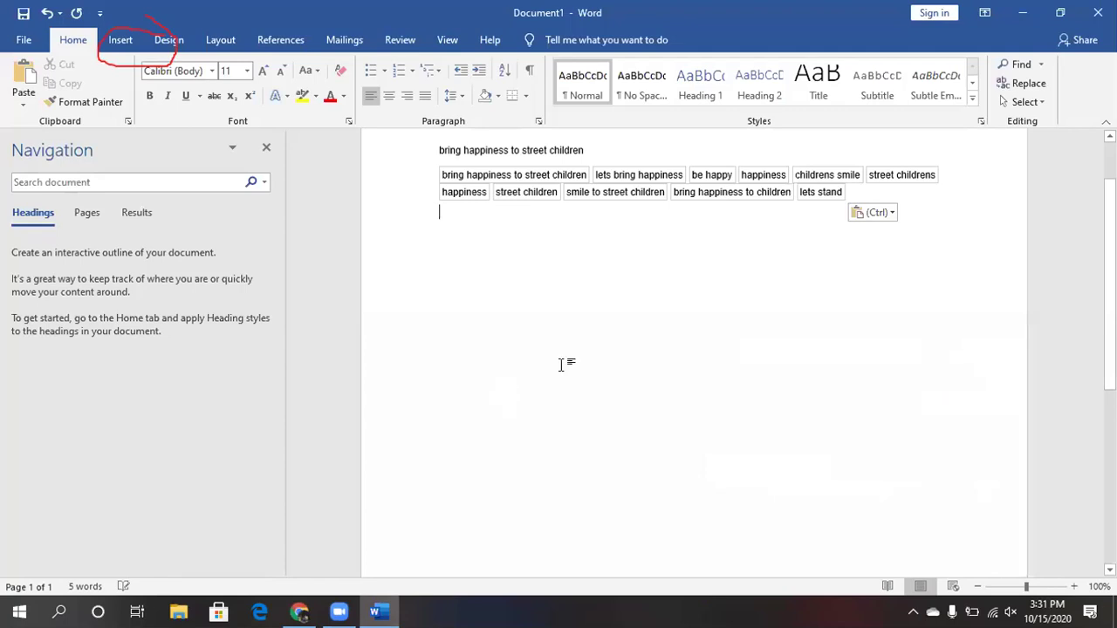
# Switch to Chrome, dismiss the TubeBuddy upgrade offer and go back to the "street child happiness" search results.
pyautogui.click(299, 612)
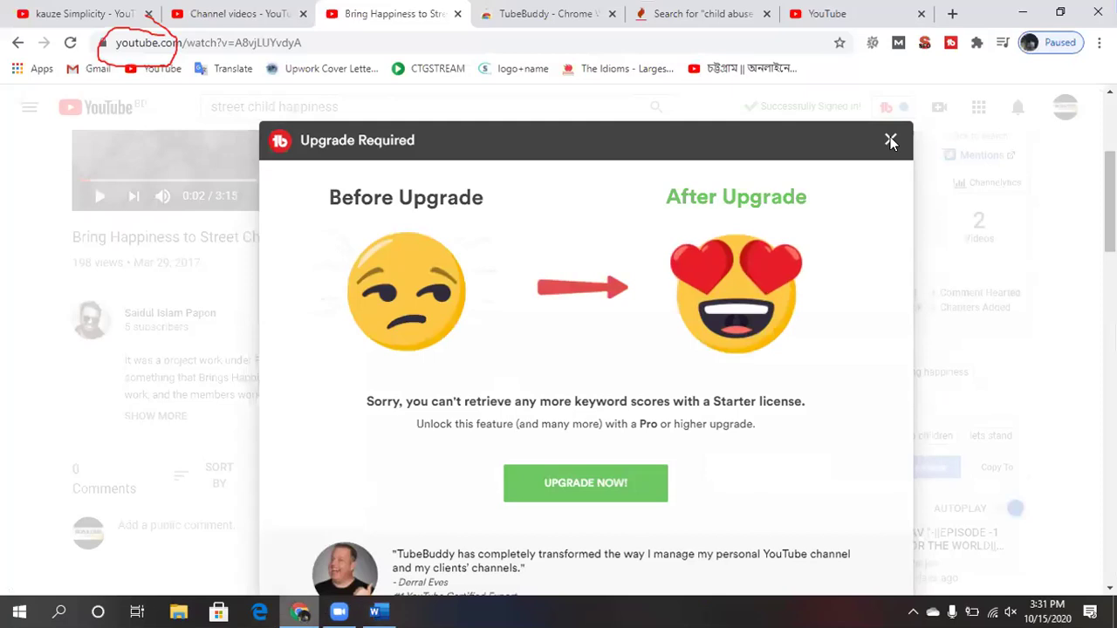
pyautogui.click(891, 141)
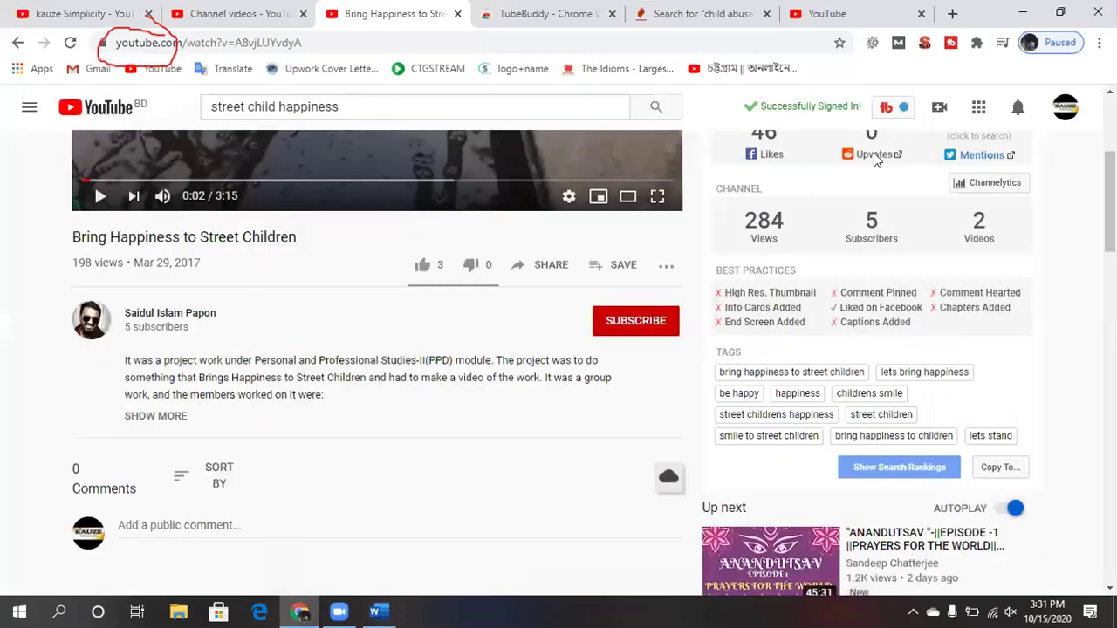
pyautogui.scroll(-1, 783, 201)
pyautogui.scroll(1, 782, 205)
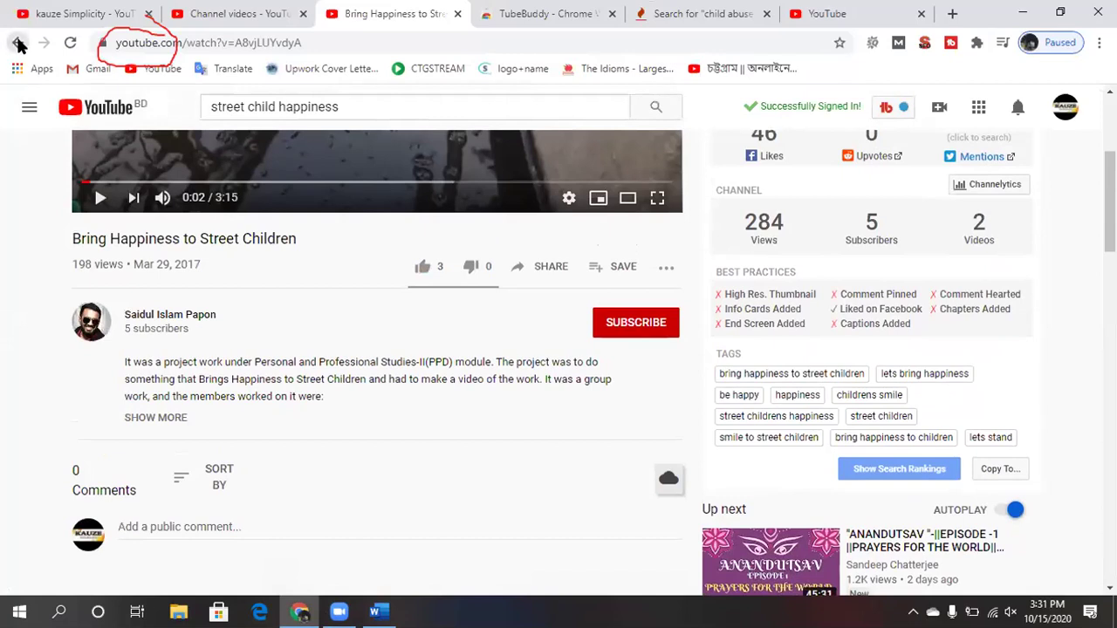
pyautogui.click(19, 44)
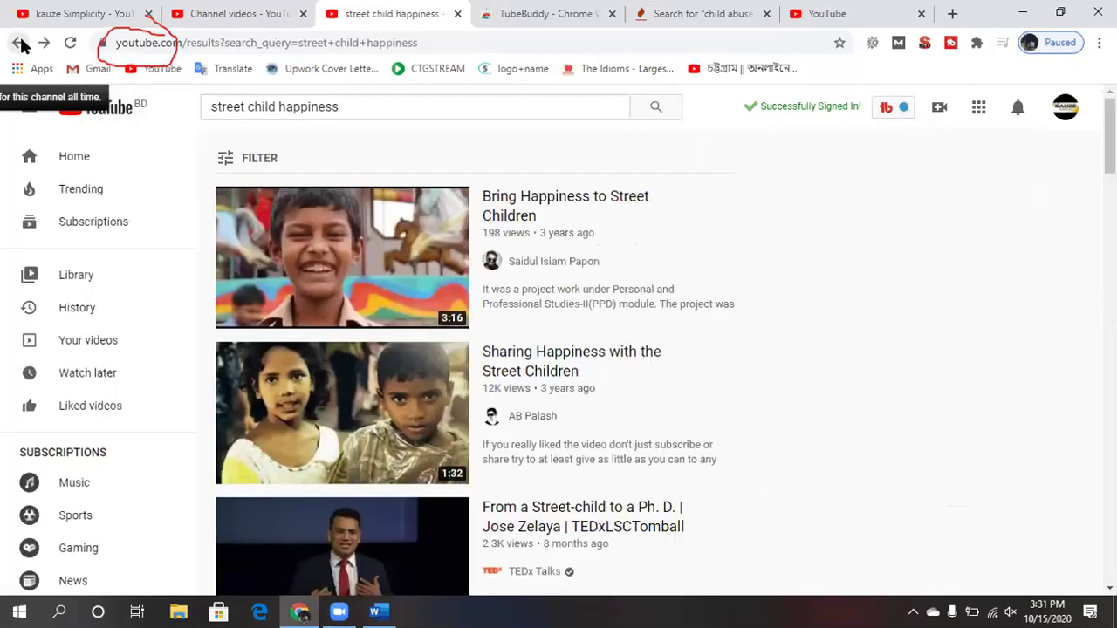
# Open the "Sharing Happiness with the Street Children" video from the results and examine its TubeBuddy tags.
pyautogui.scroll(-2, 650, 427)
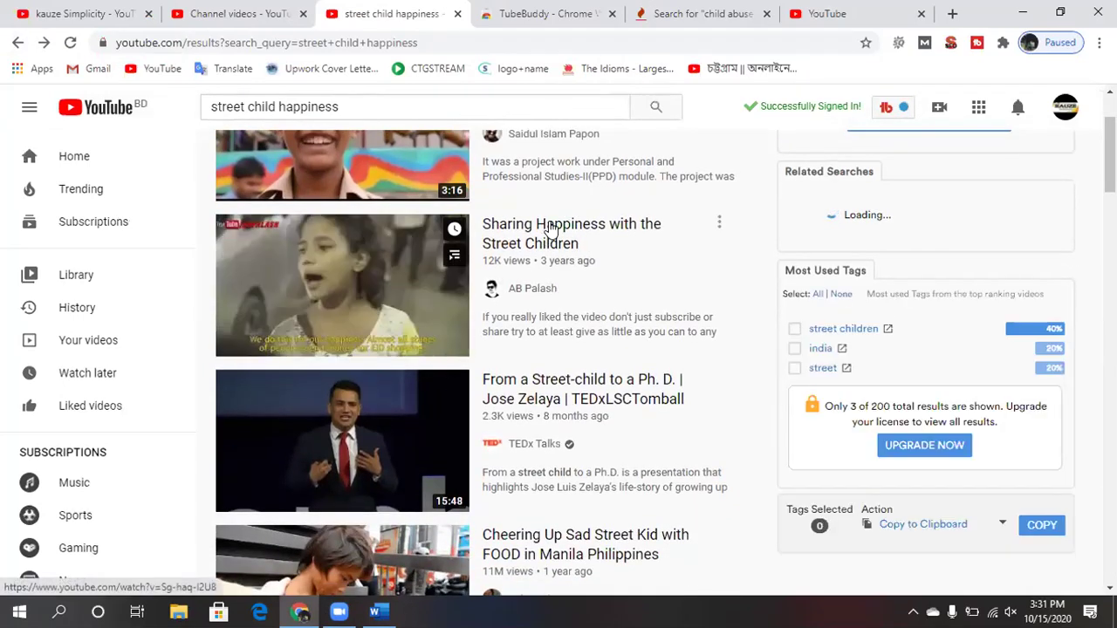
pyautogui.click(550, 228)
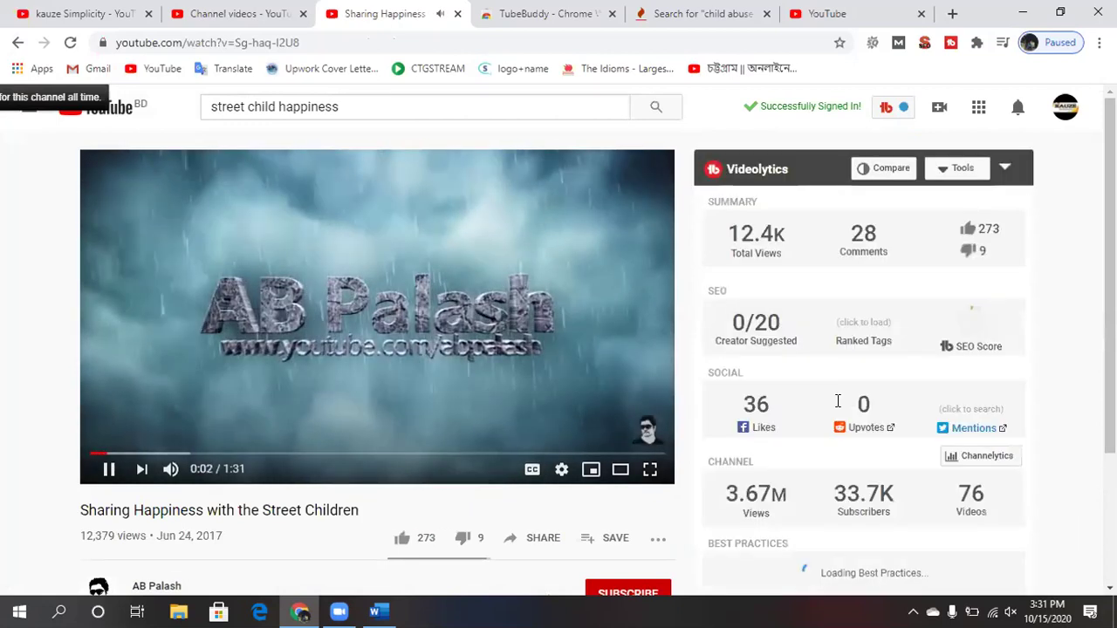
pyautogui.scroll(-2, 838, 404)
pyautogui.scroll(-2, 837, 406)
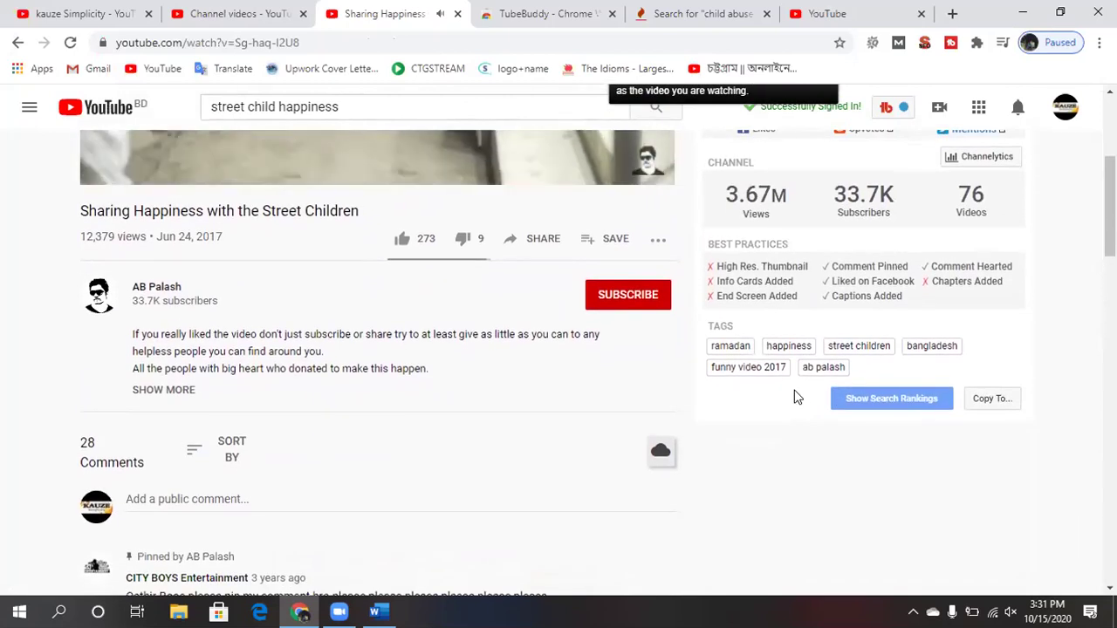
pyautogui.scroll(2, 784, 394)
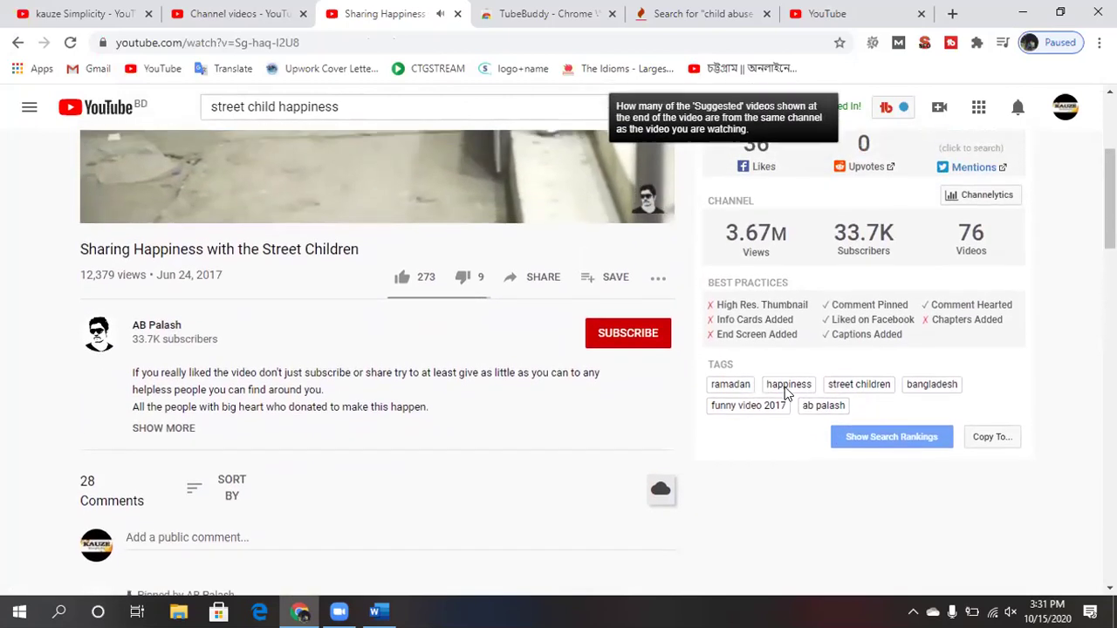
# Return to the search results, open "Cheering Up Sad Street Kid with FOOD in Manila Philippines" and check its TubeBuddy tags.
pyautogui.click(17, 42)
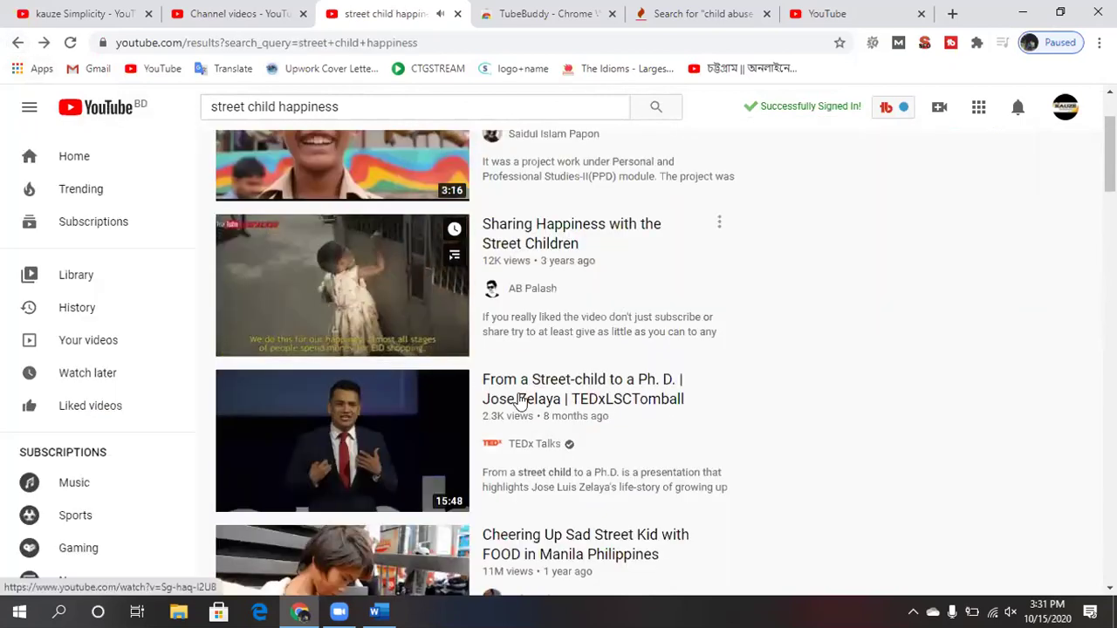
pyautogui.scroll(-2, 523, 401)
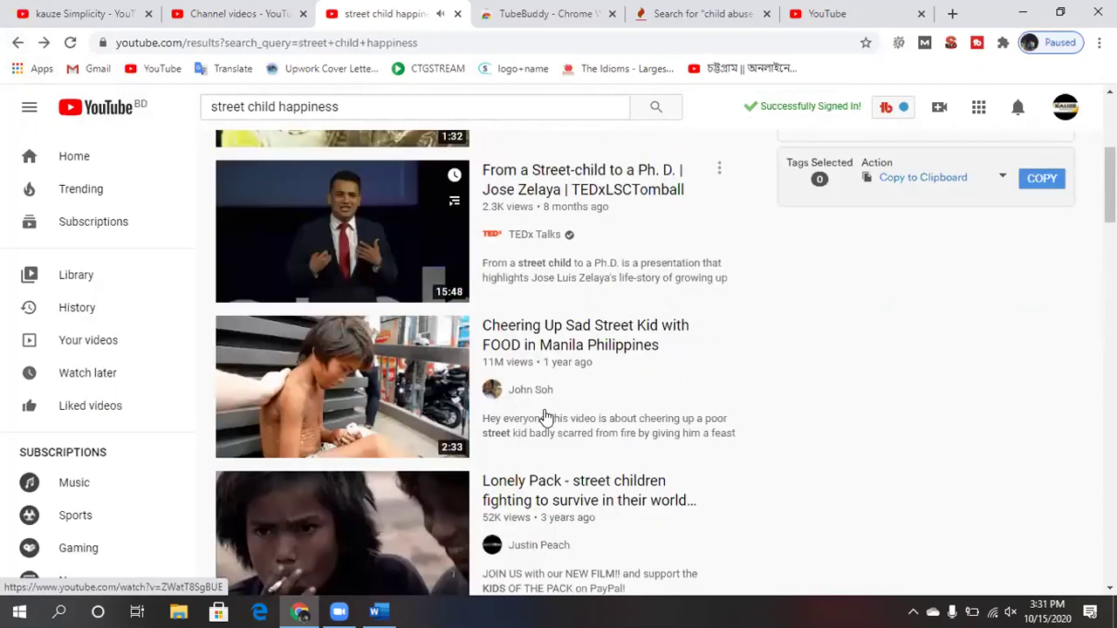
pyautogui.click(547, 346)
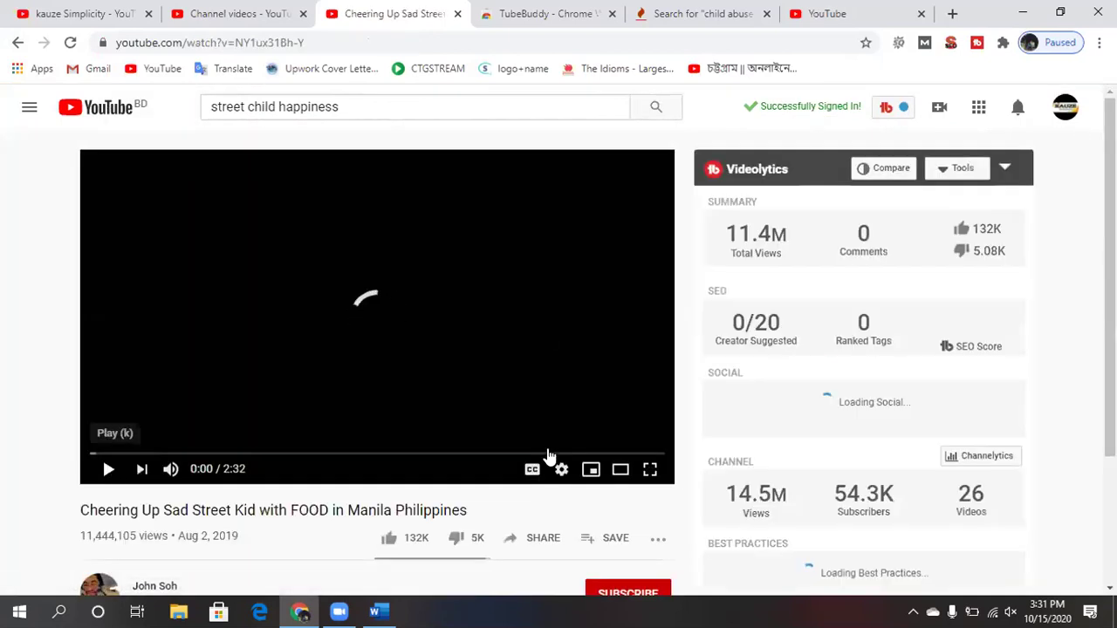
pyautogui.scroll(-2, 672, 464)
pyautogui.scroll(-1, 673, 463)
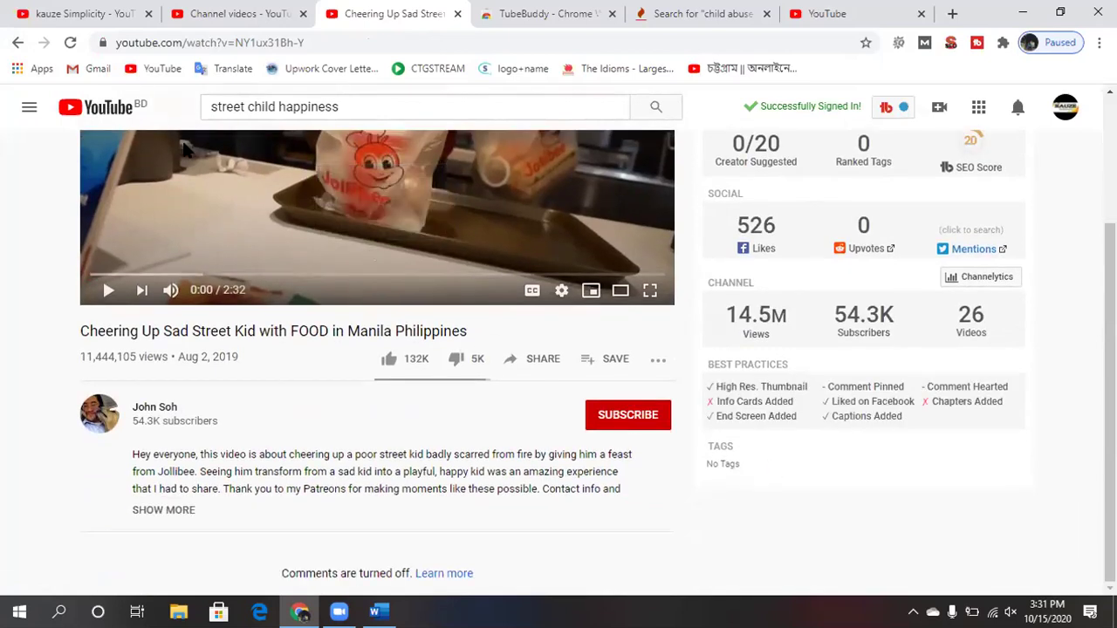
# Return to the search results, open the "Happiness of a Street Children" video and check its TubeBuddy tags.
pyautogui.click(18, 42)
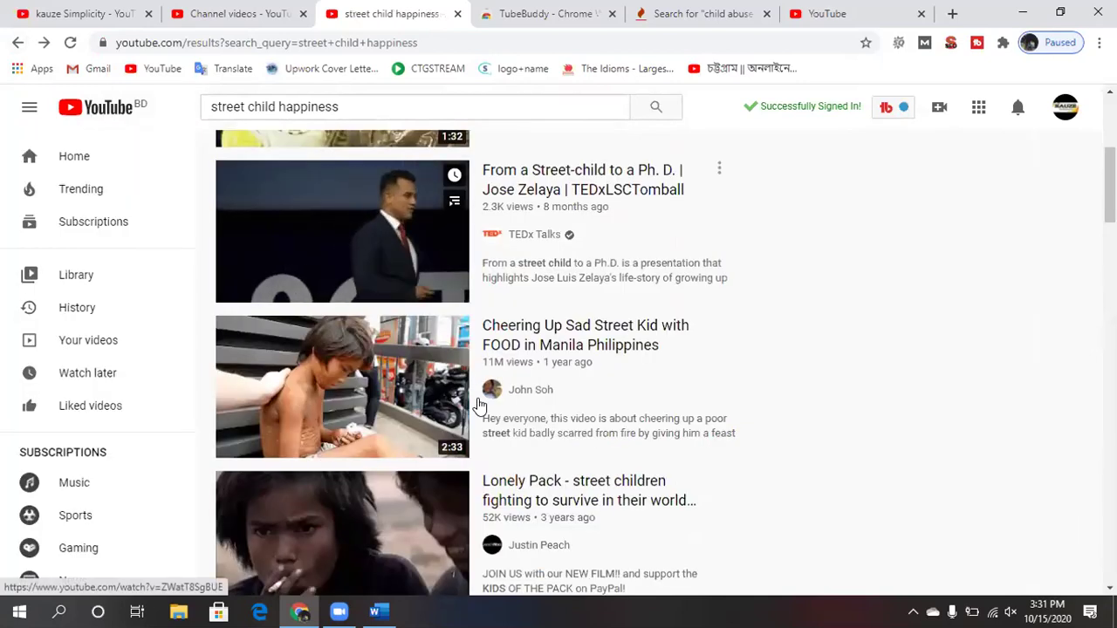
pyautogui.scroll(-3, 589, 445)
pyautogui.scroll(-1, 585, 456)
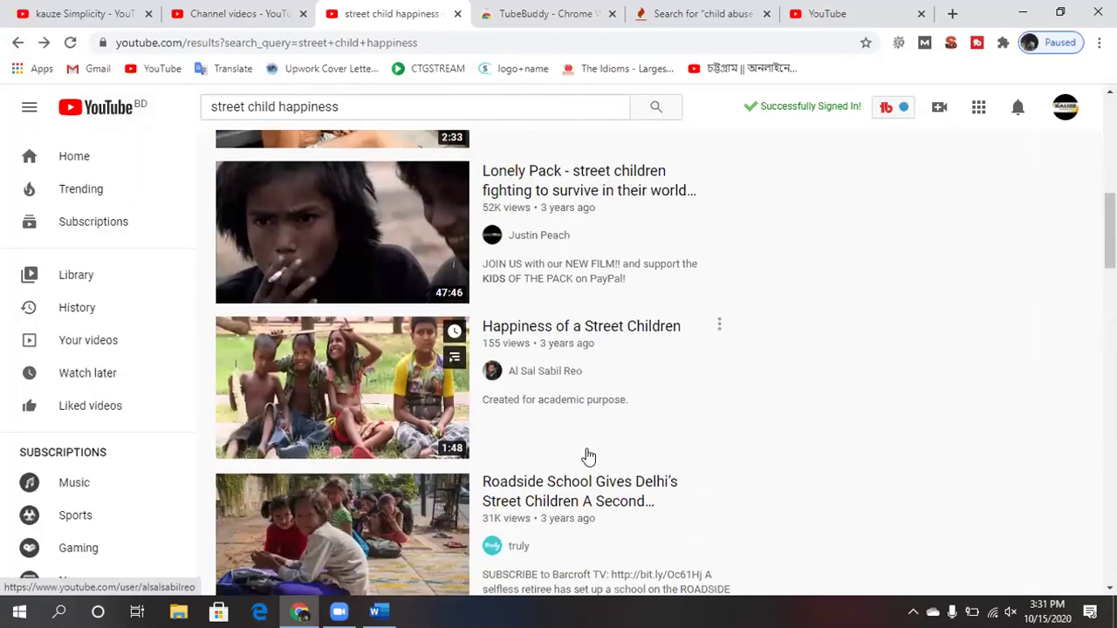
pyautogui.click(591, 300)
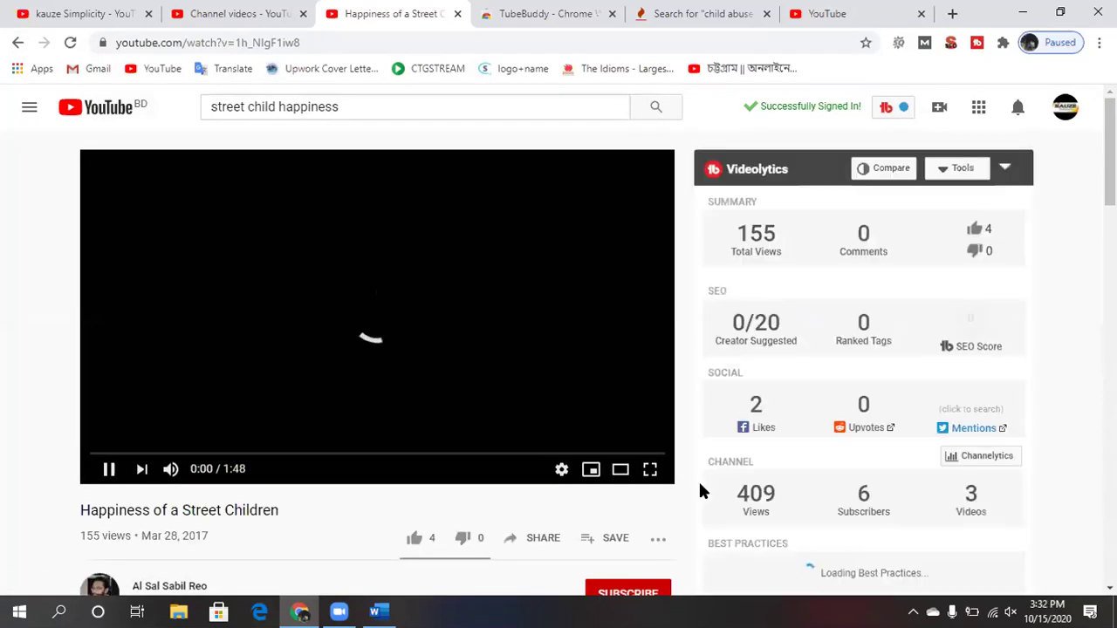
pyautogui.scroll(-3, 716, 471)
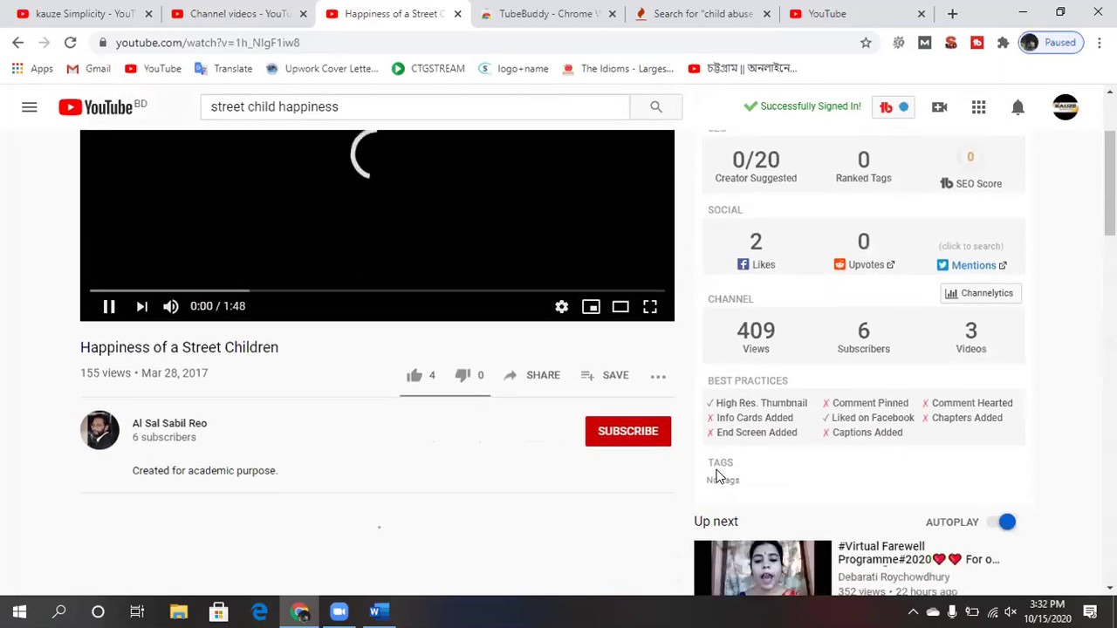
pyautogui.scroll(-1, 715, 476)
pyautogui.scroll(1, 716, 476)
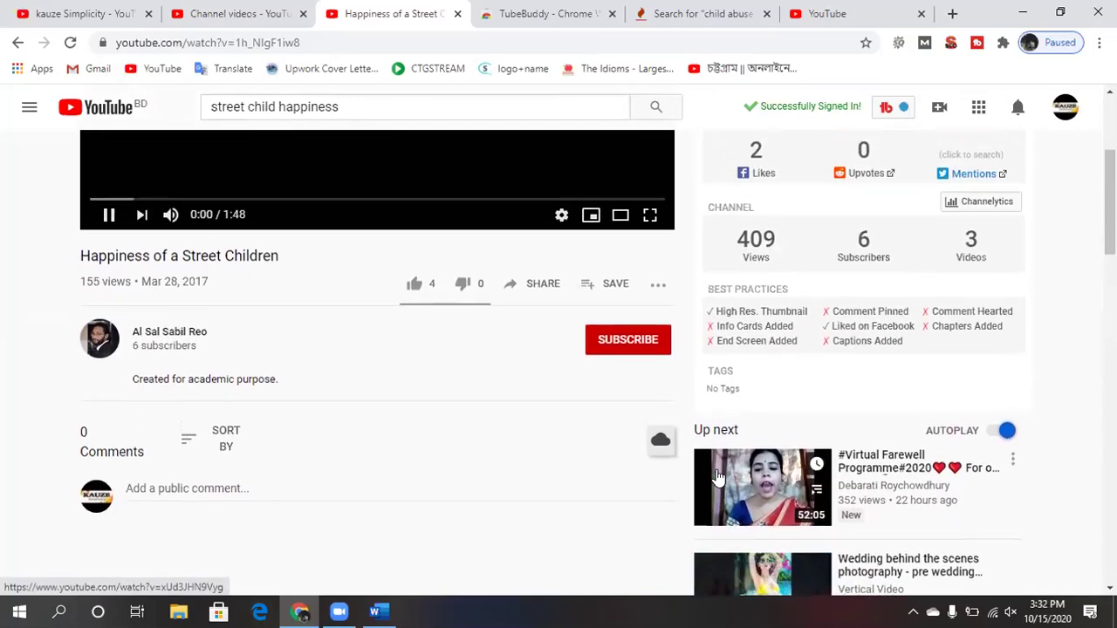
pyautogui.scroll(2, 715, 476)
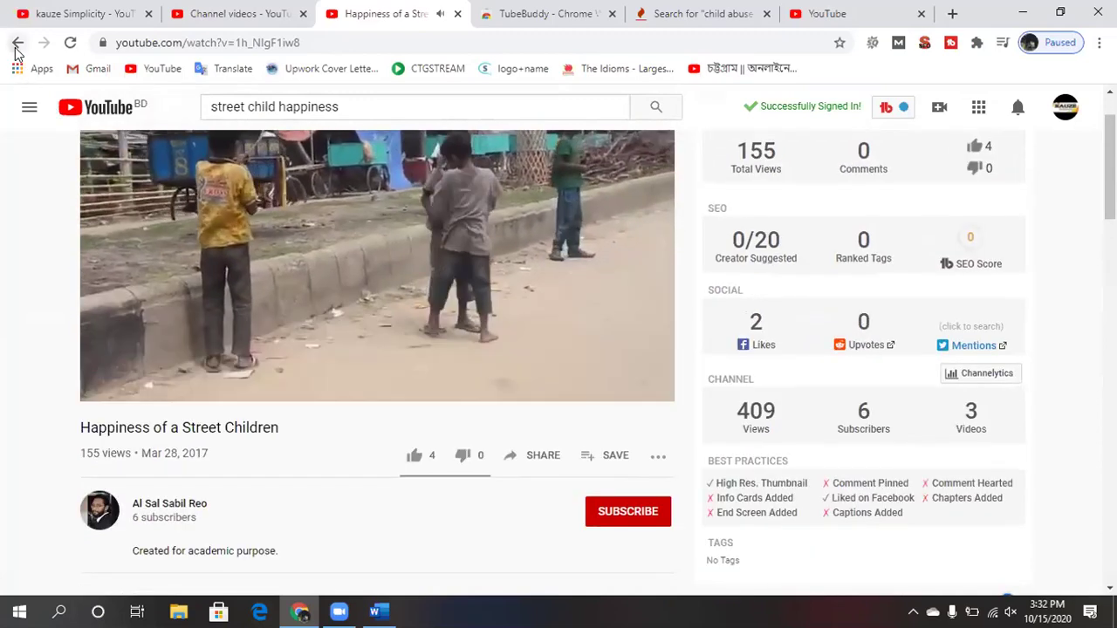
# Go back to the results, open "Roadside School Gives Delhi's Street Children A Second Chance" and examine its TubeBuddy tags.
pyautogui.click(17, 41)
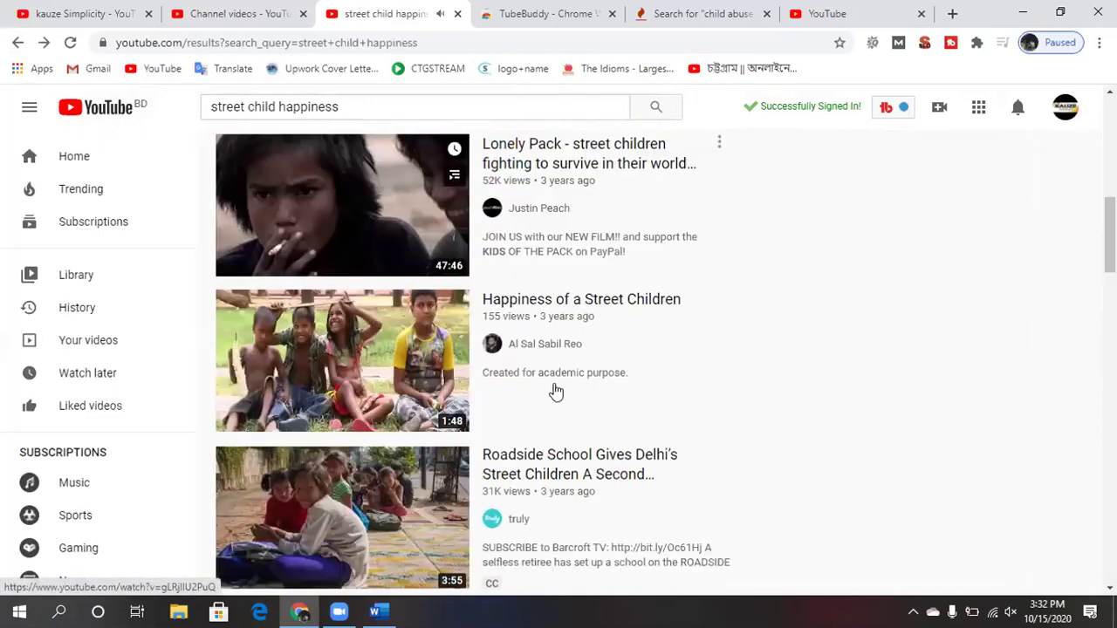
pyautogui.scroll(-2, 555, 392)
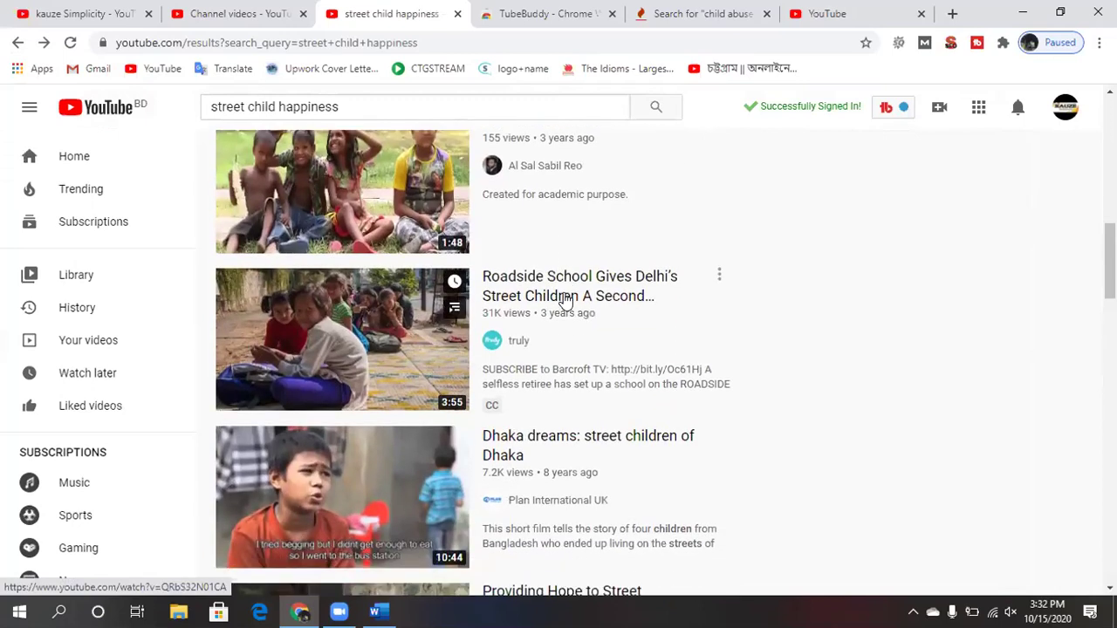
pyautogui.click(565, 299)
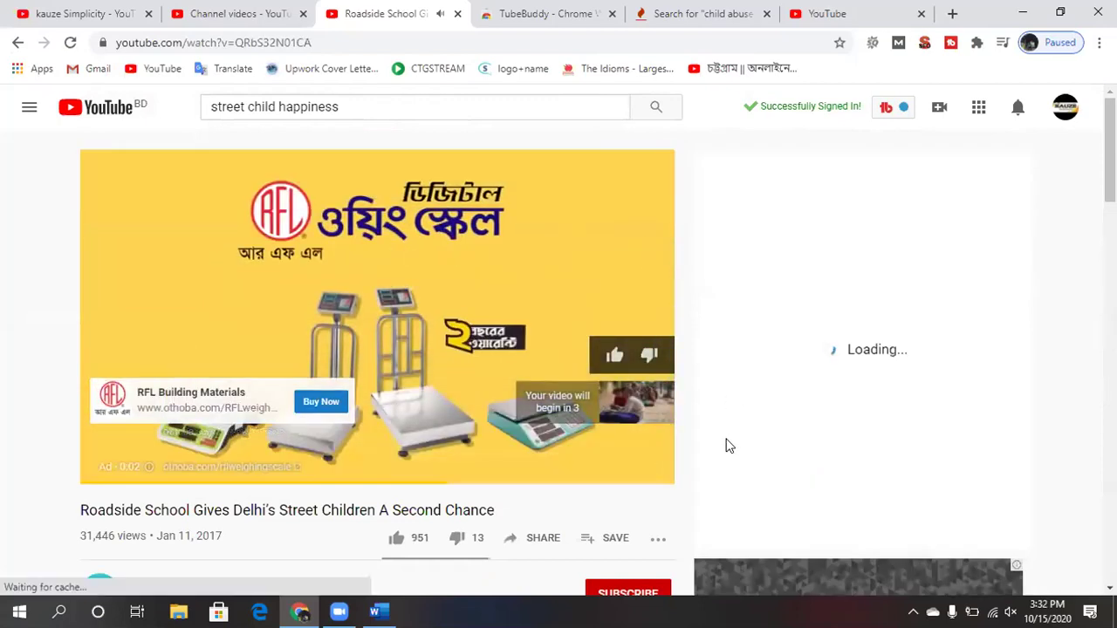
pyautogui.scroll(-2, 688, 432)
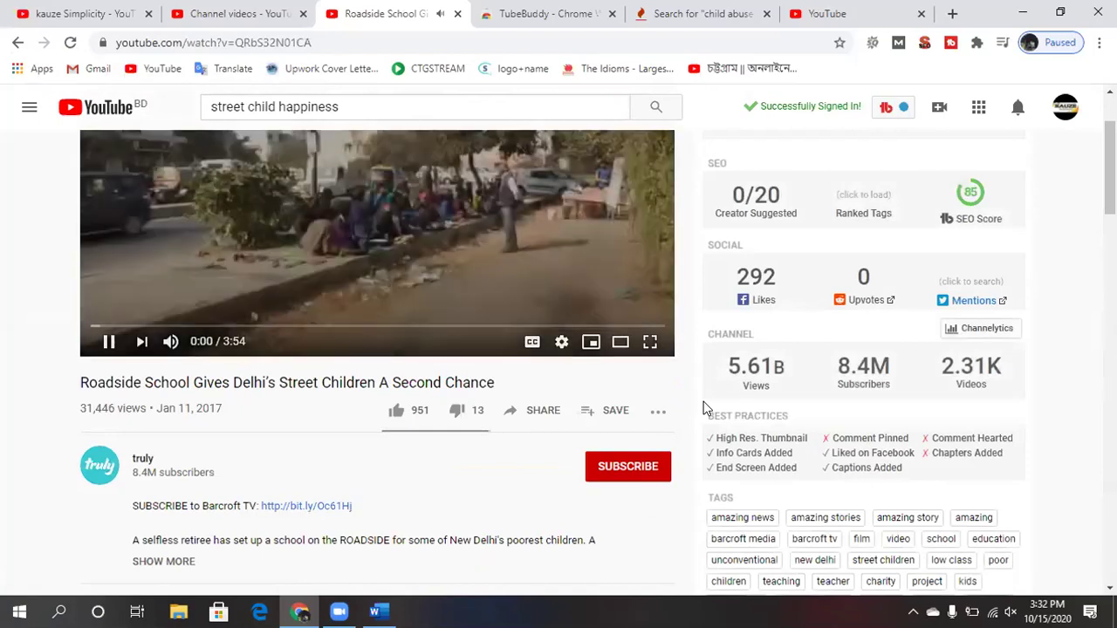
pyautogui.scroll(-1, 706, 409)
pyautogui.scroll(-1, 844, 289)
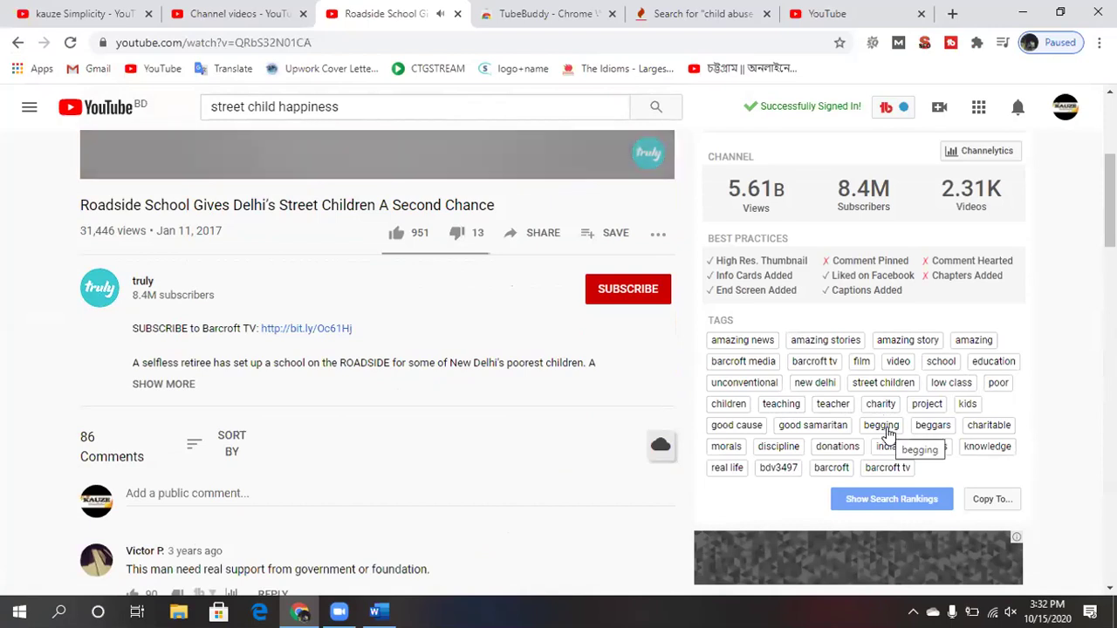
pyautogui.click(931, 424)
pyautogui.hotkey('ctrl', 'a')
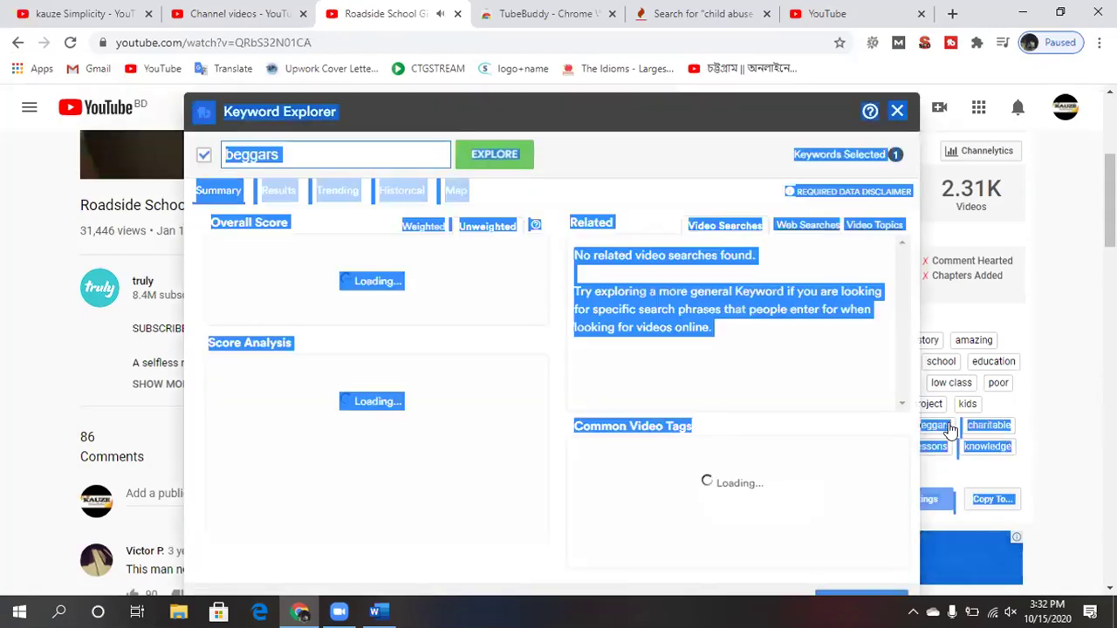
pyautogui.click(904, 433)
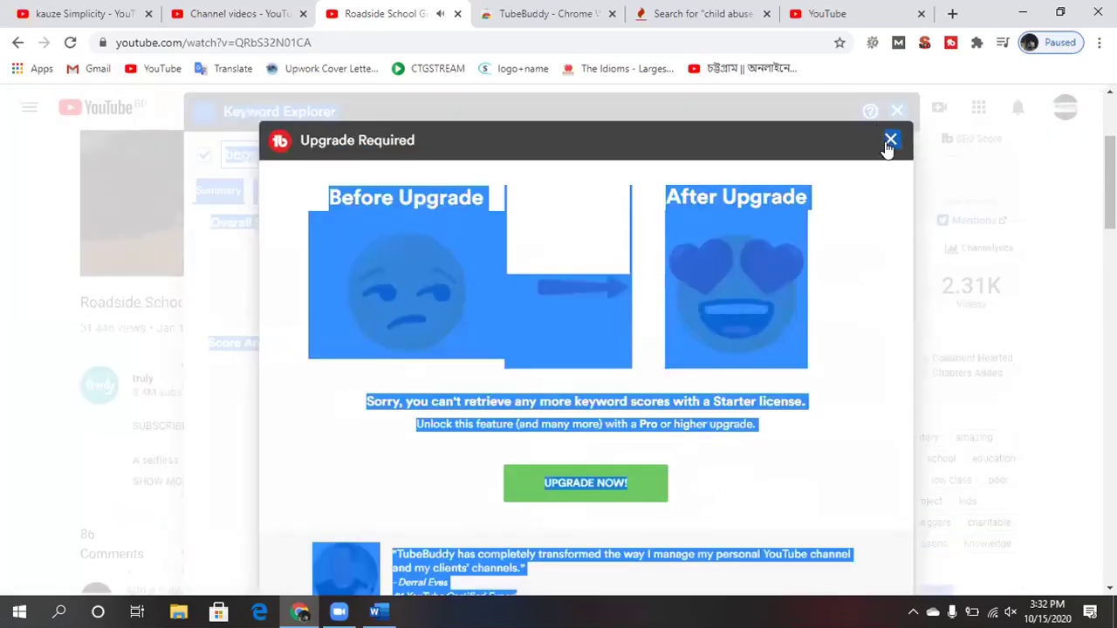
pyautogui.click(890, 142)
pyautogui.click(897, 111)
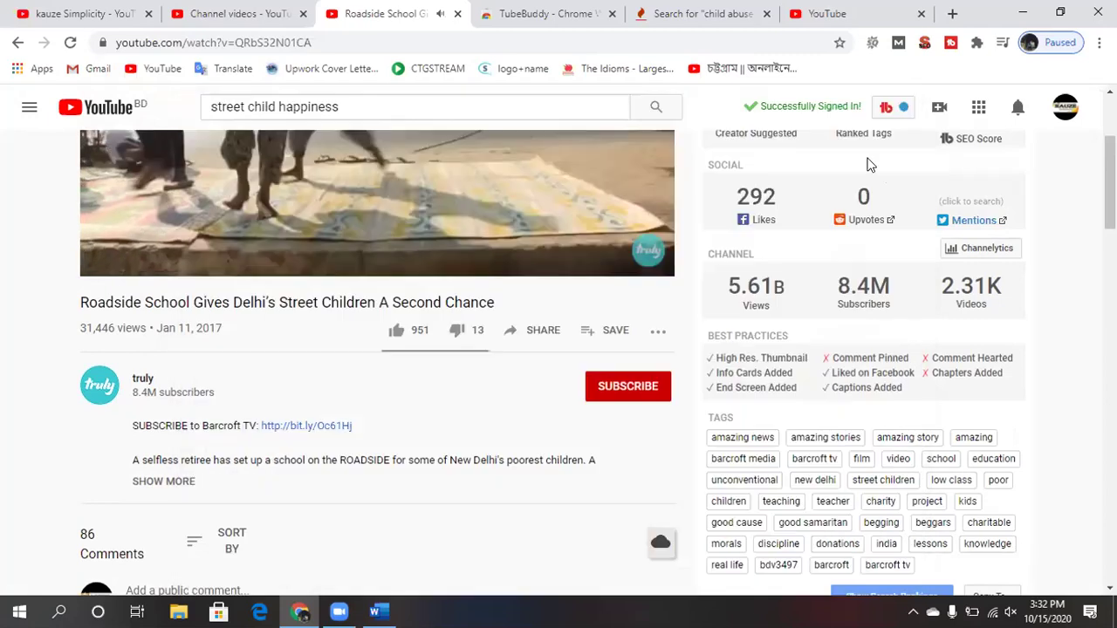
# Copy the "beggars" tag from the roadside school video's TubeBuddy tags and paste it below the tag list in the Word document.
pyautogui.scroll(-1, 867, 469)
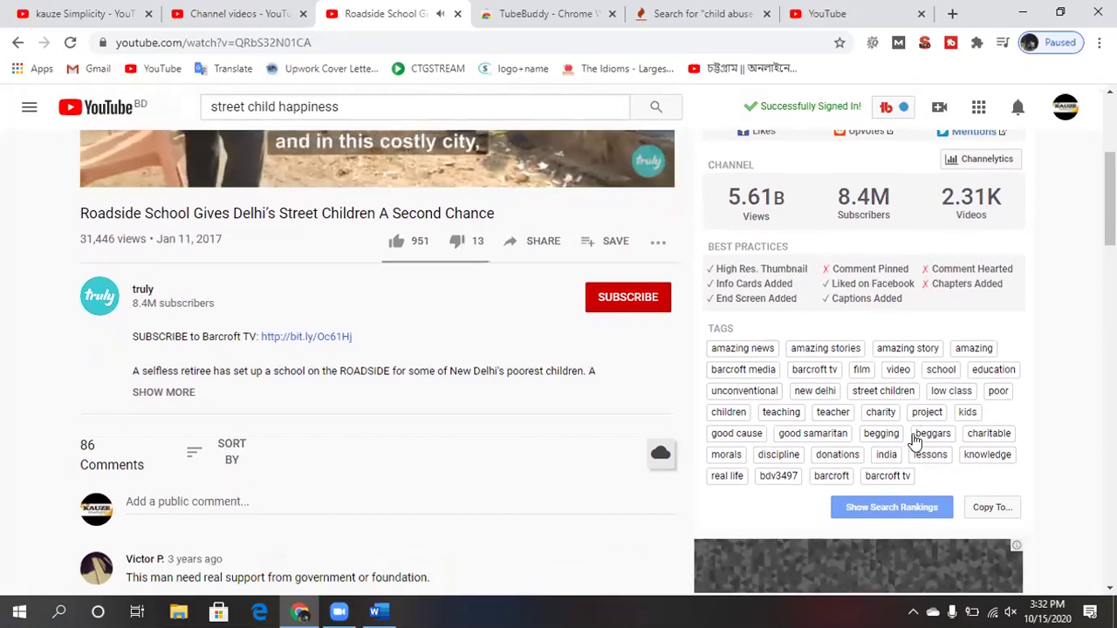
pyautogui.doubleClick(935, 436)
pyautogui.doubleClick(933, 434)
pyautogui.hotkey('ctrl', 'c')
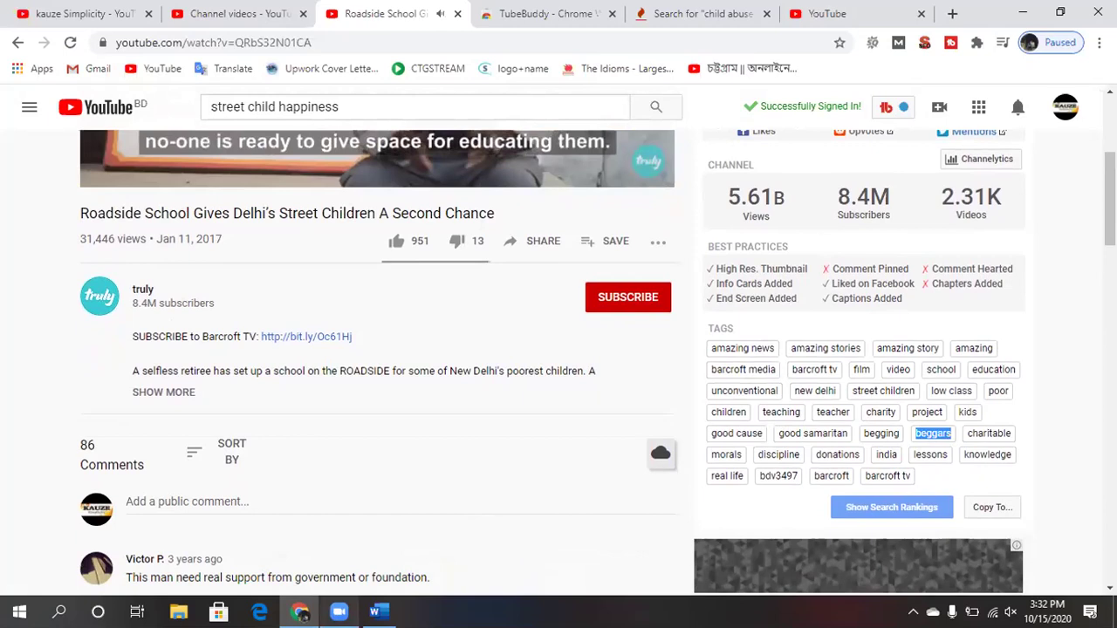
pyautogui.click(375, 611)
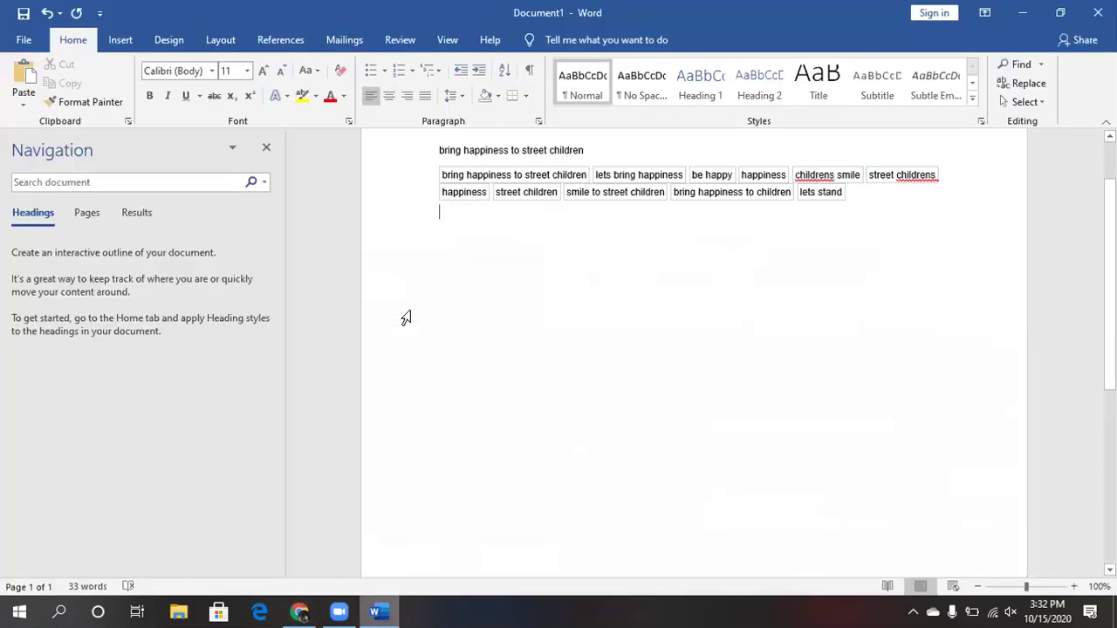
pyautogui.hotkey('ctrl', 'v')
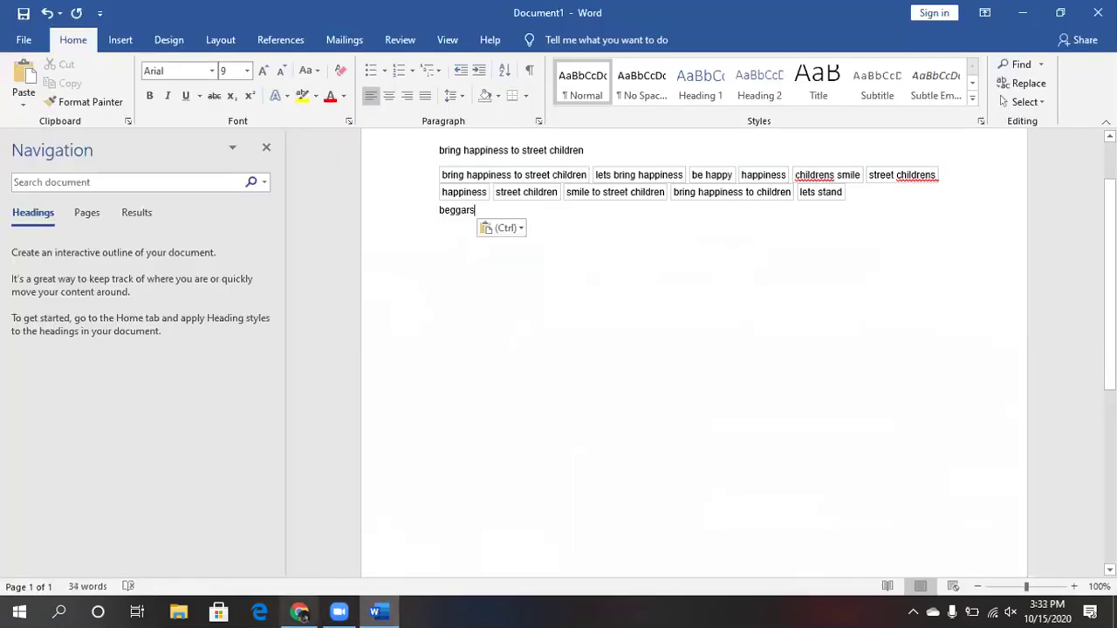
# Switch back to Chrome and close the TubeBuddy Keyword Explorer for "beggars".
pyautogui.hotkey('alt', 'Tab')
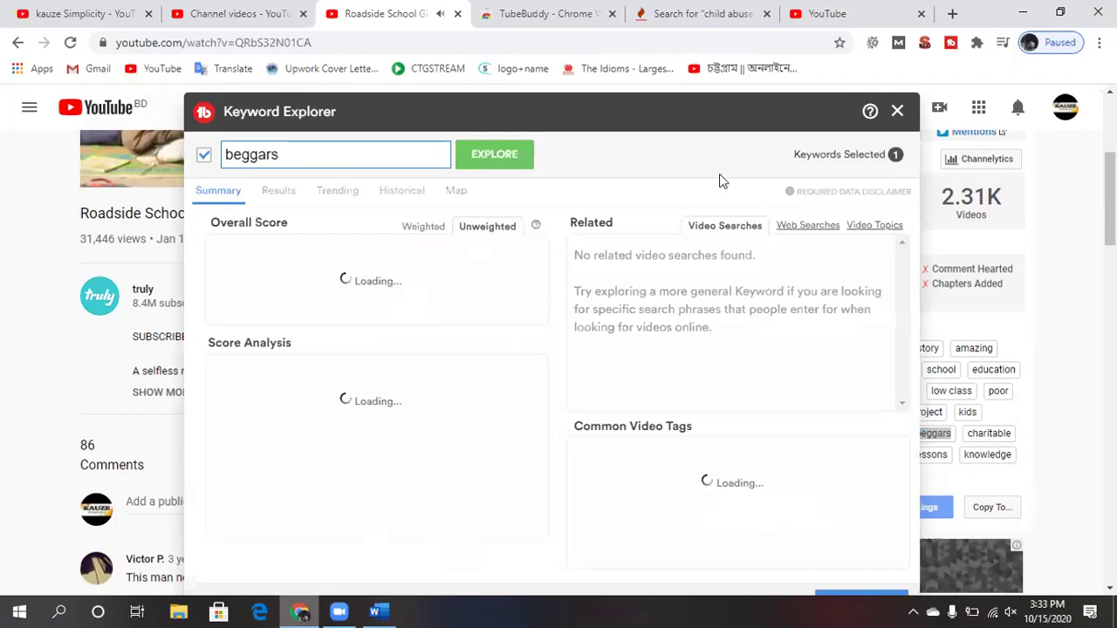
pyautogui.click(899, 114)
pyautogui.press('Escape')
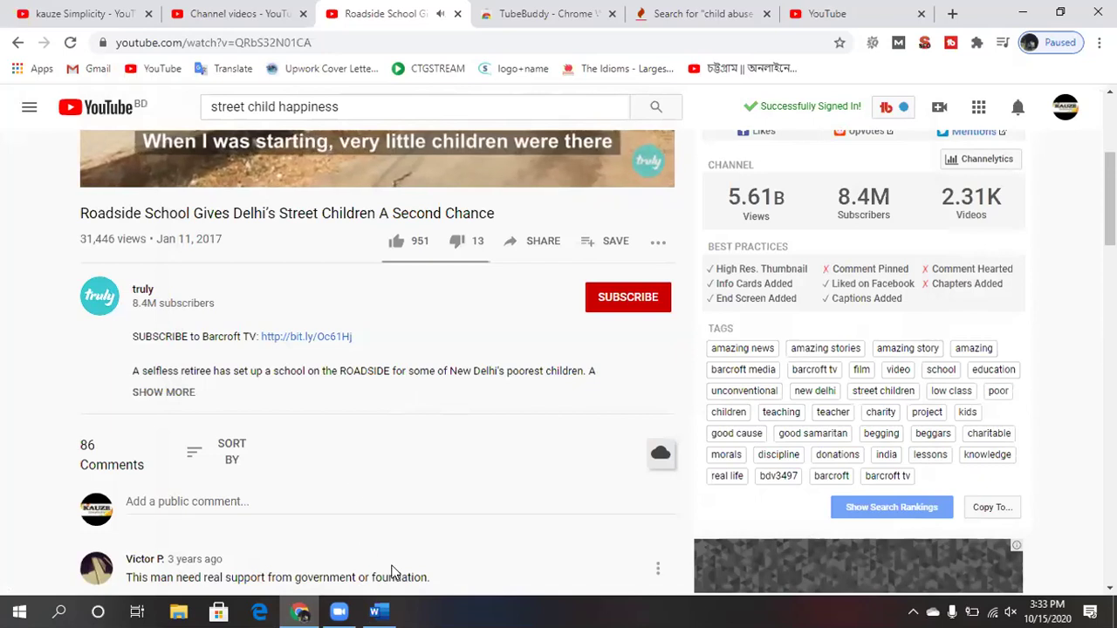
# Review the draft video's title and description in YouTube Studio and the tags collected in Word, ending on the roadside school video in Chrome.
pyautogui.click(255, 12)
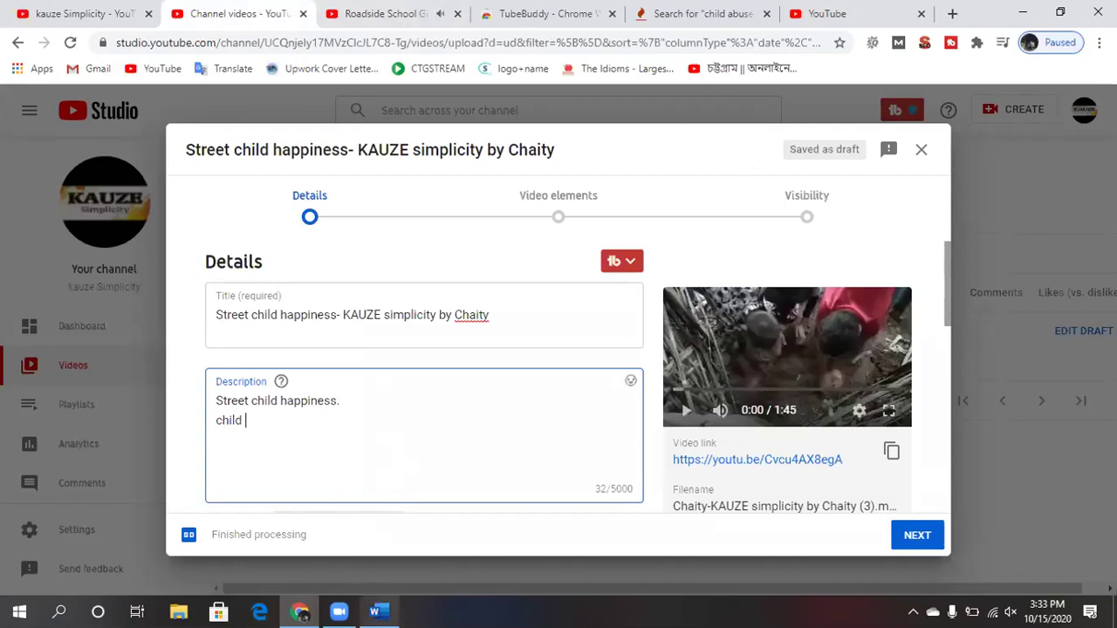
pyautogui.click(378, 611)
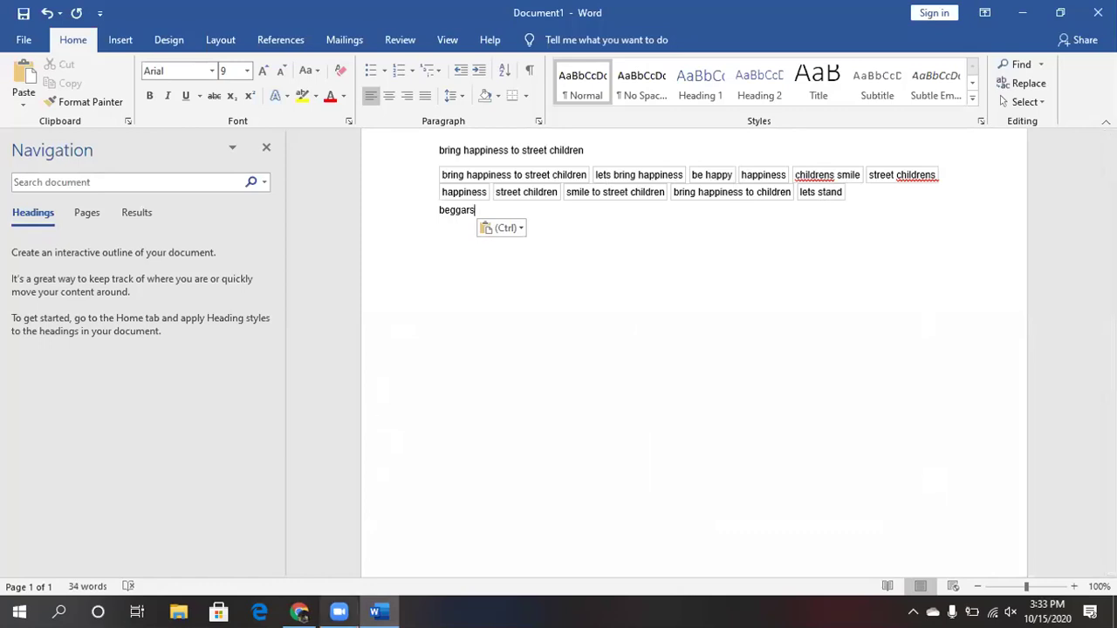
pyautogui.moveTo(301, 613)
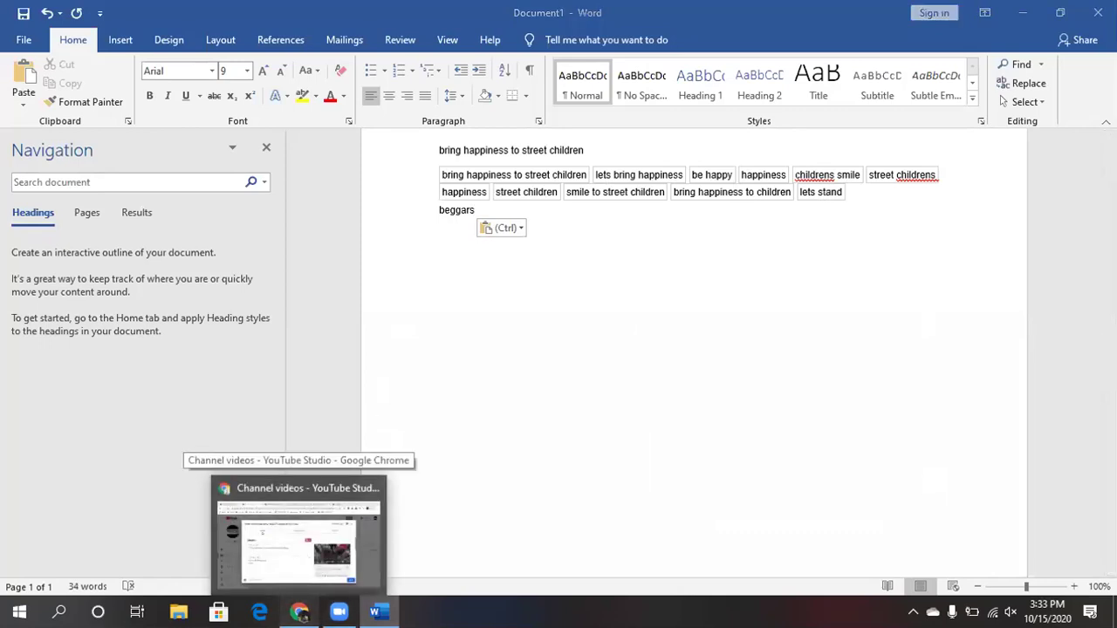
pyautogui.click(301, 613)
pyautogui.moveTo(480, 11); pyautogui.dragTo(536, 7)
pyautogui.click(407, 12)
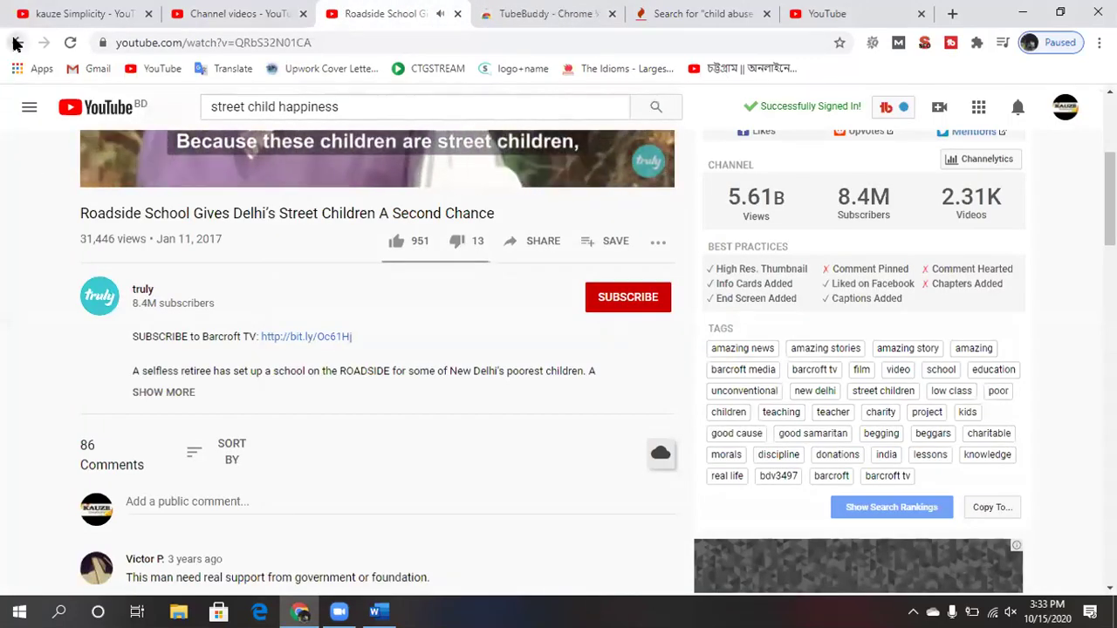
# Return to the search results, open "Dhaka dreams: street children of Dhaka" and examine its TubeBuddy tags.
pyautogui.click(16, 43)
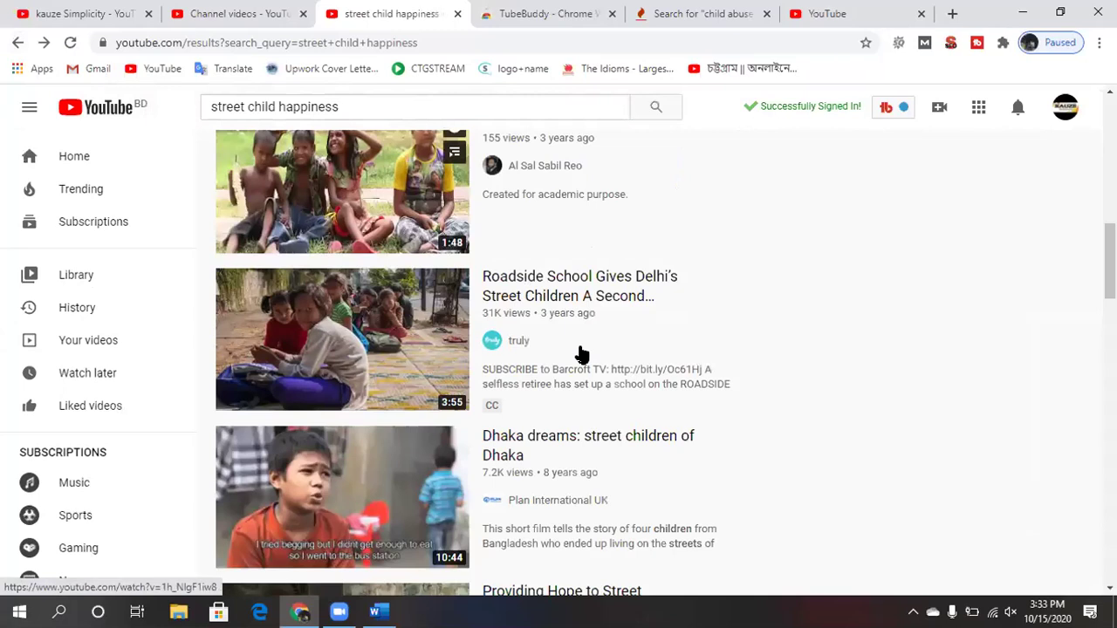
pyautogui.scroll(-3, 582, 353)
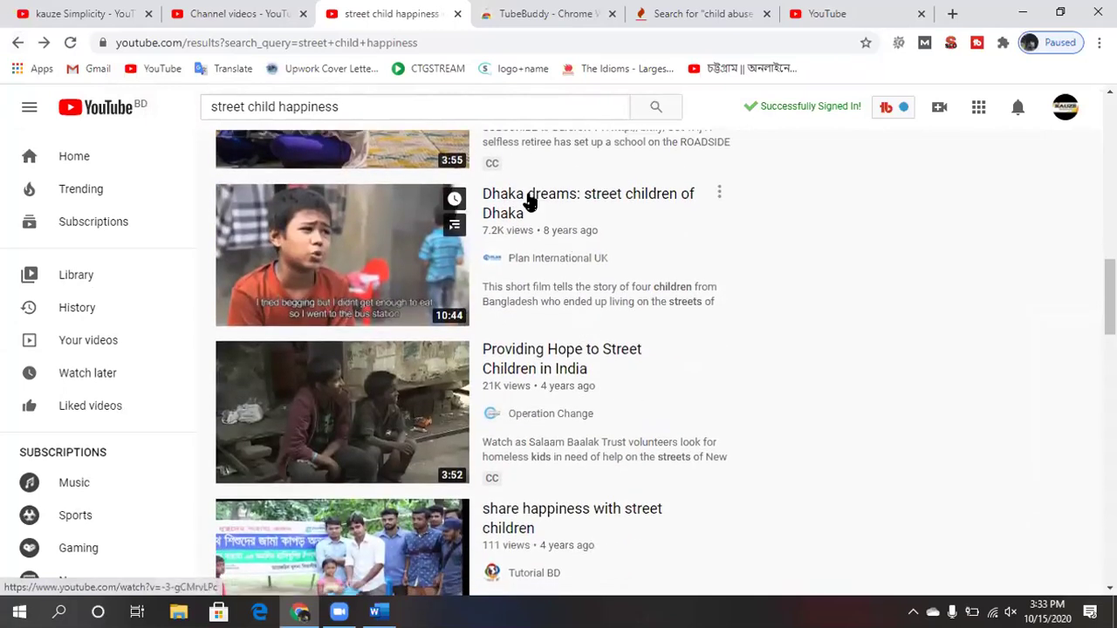
pyautogui.click(528, 195)
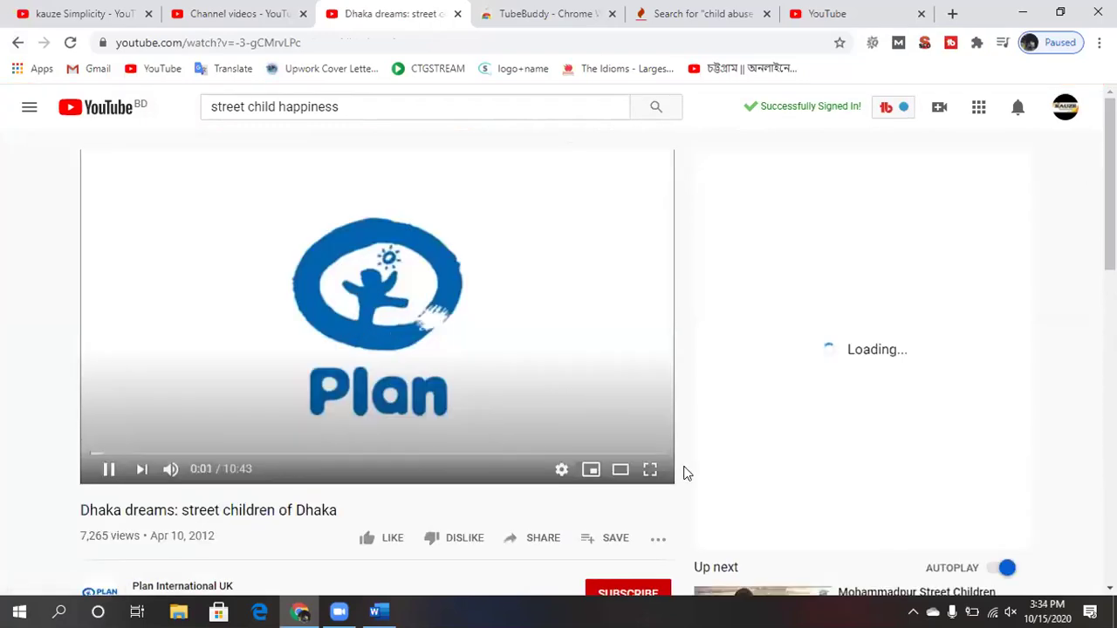
pyautogui.scroll(-2, 611, 500)
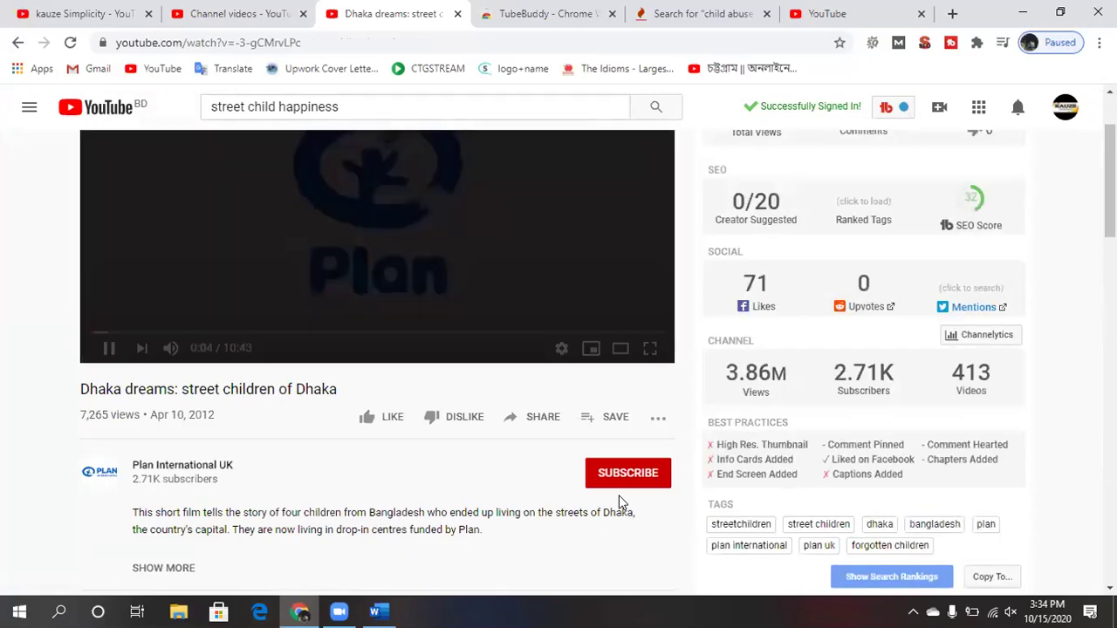
pyautogui.scroll(-2, 751, 471)
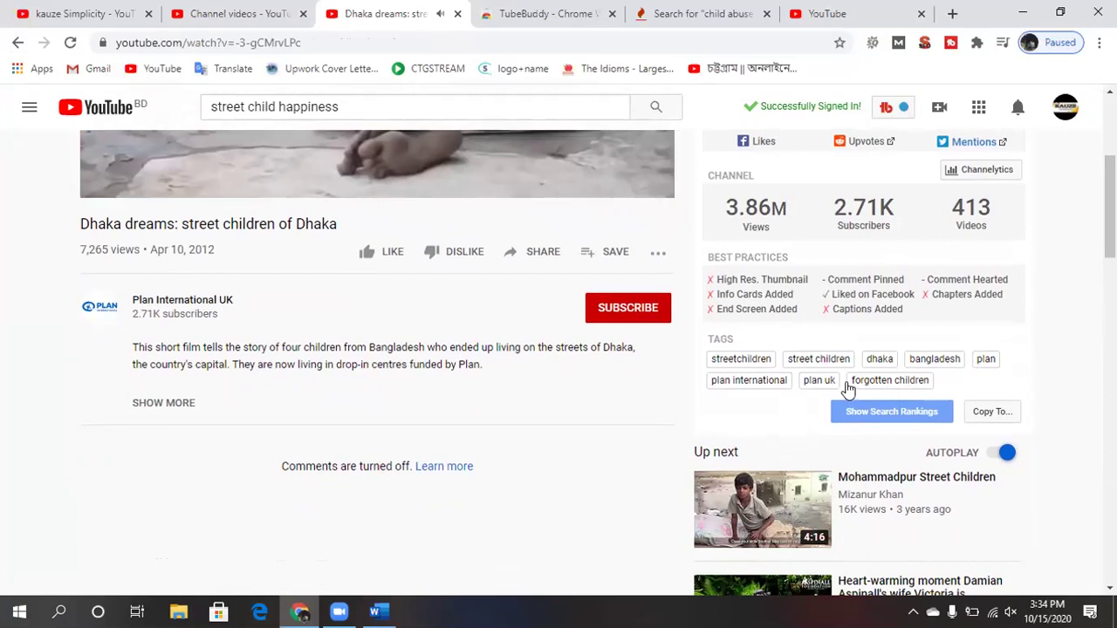
# Copy the "forgotten children" tag from the Dhaka dreams video and paste it on a new line below "beggars" in the Word document.
pyautogui.moveTo(848, 381); pyautogui.dragTo(932, 384)
pyautogui.hotkey('ctrl', 'c')
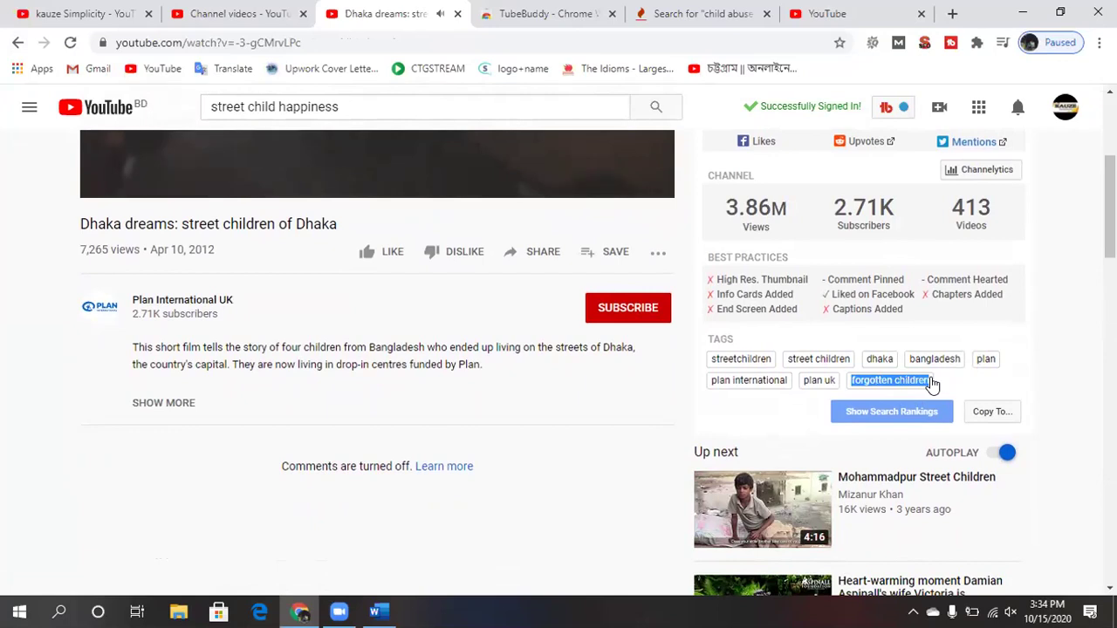
pyautogui.click(376, 611)
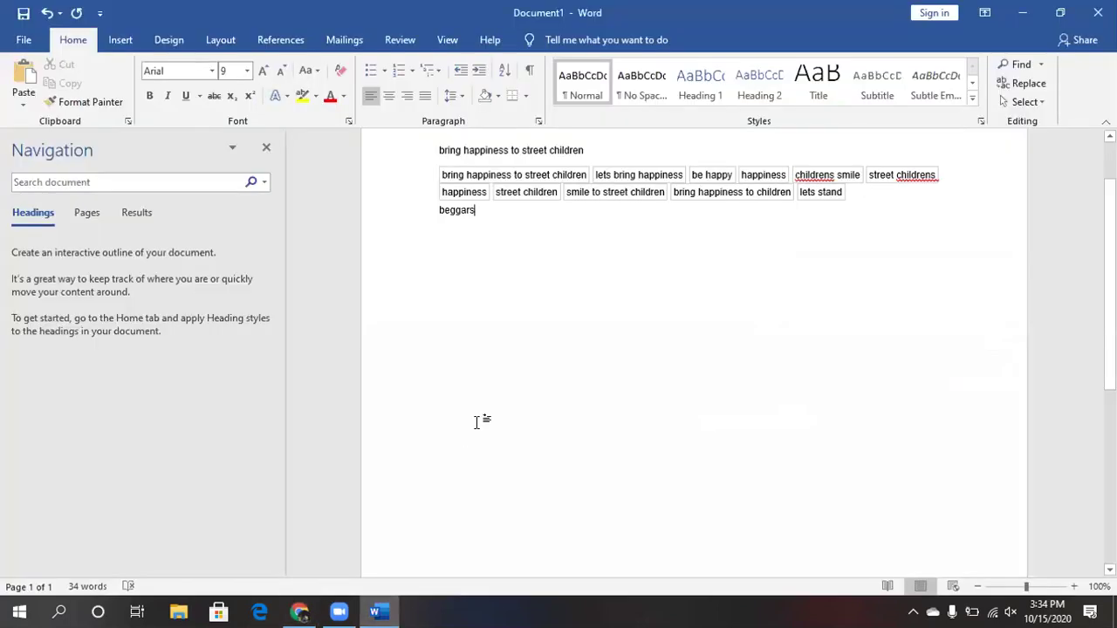
pyautogui.press('Return')
pyautogui.hotkey('ctrl', 'v')
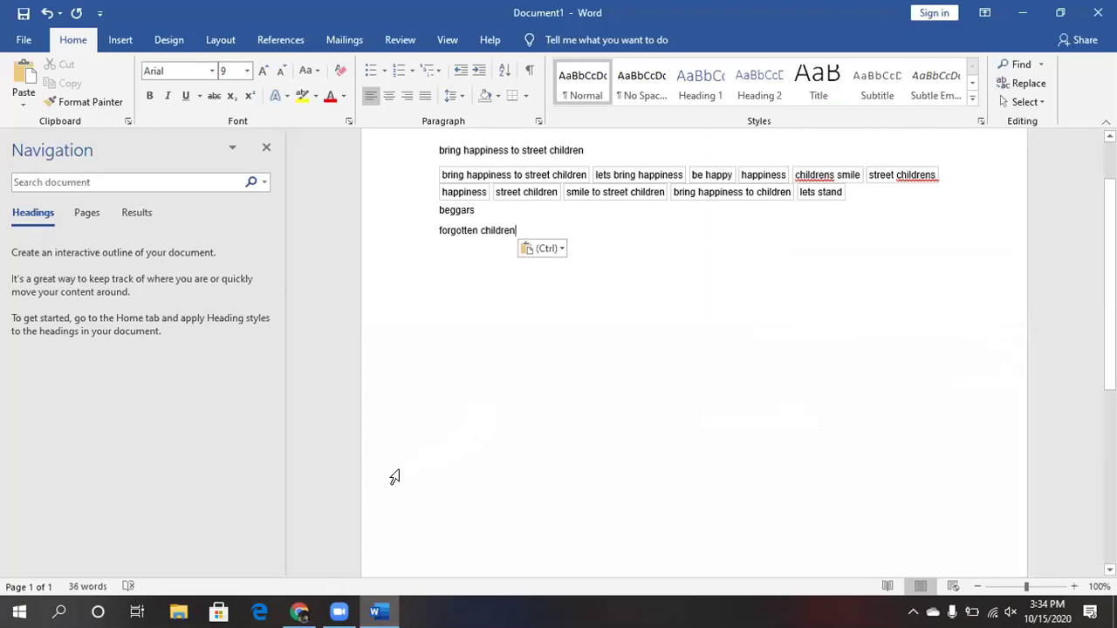
# Switch to Chrome and dismiss the TubeBuddy upgrade offer and the Keyword Explorer for "forgotten children".
pyautogui.click(299, 611)
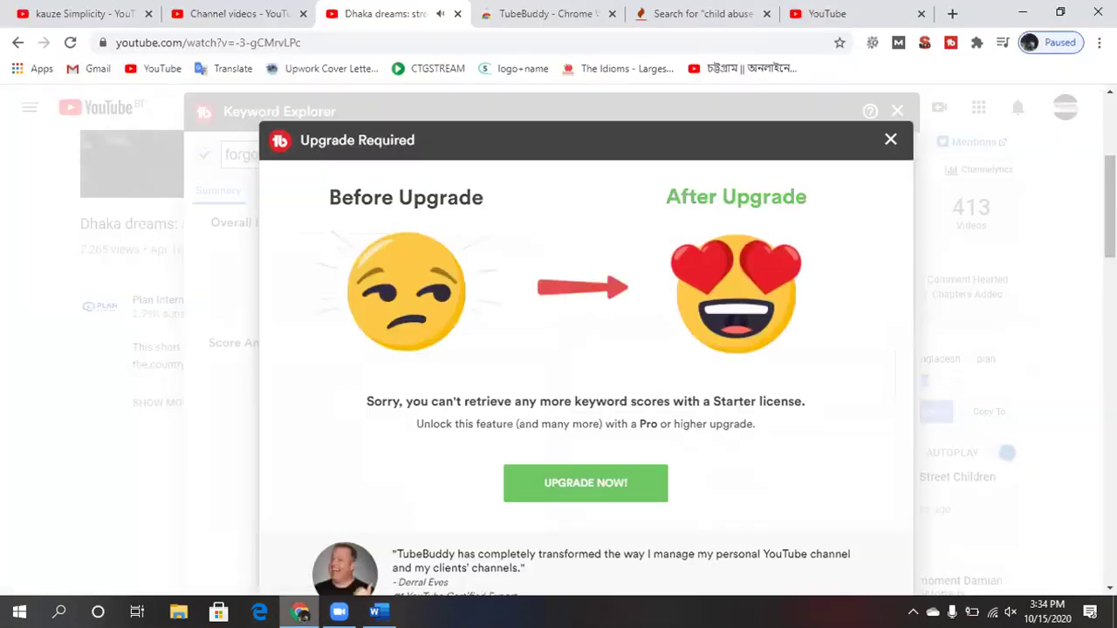
pyautogui.click(890, 139)
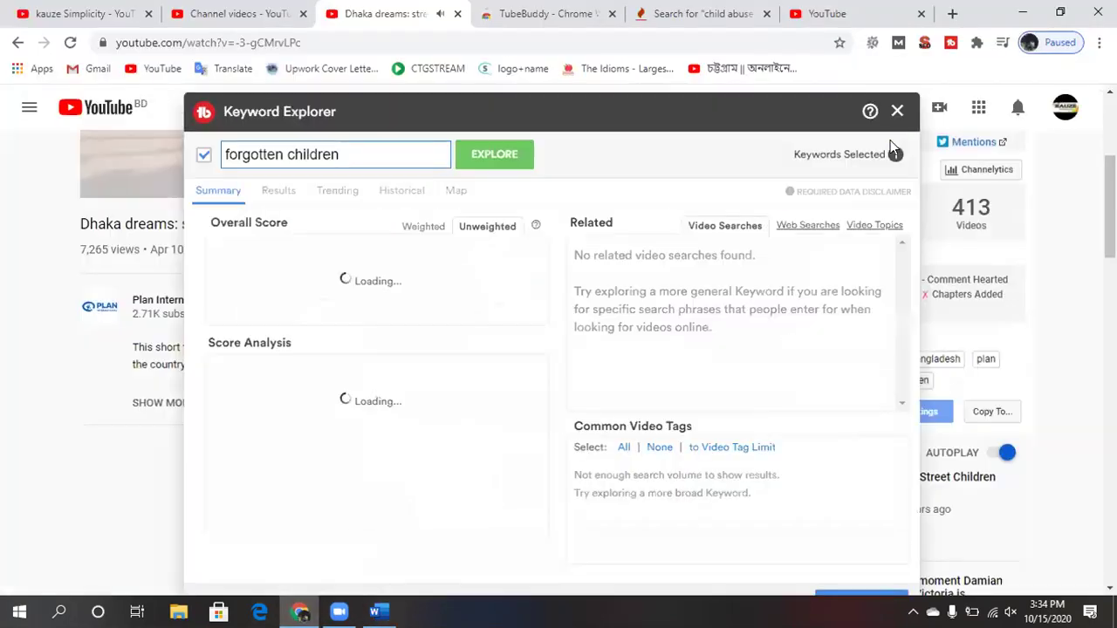
pyautogui.click(894, 115)
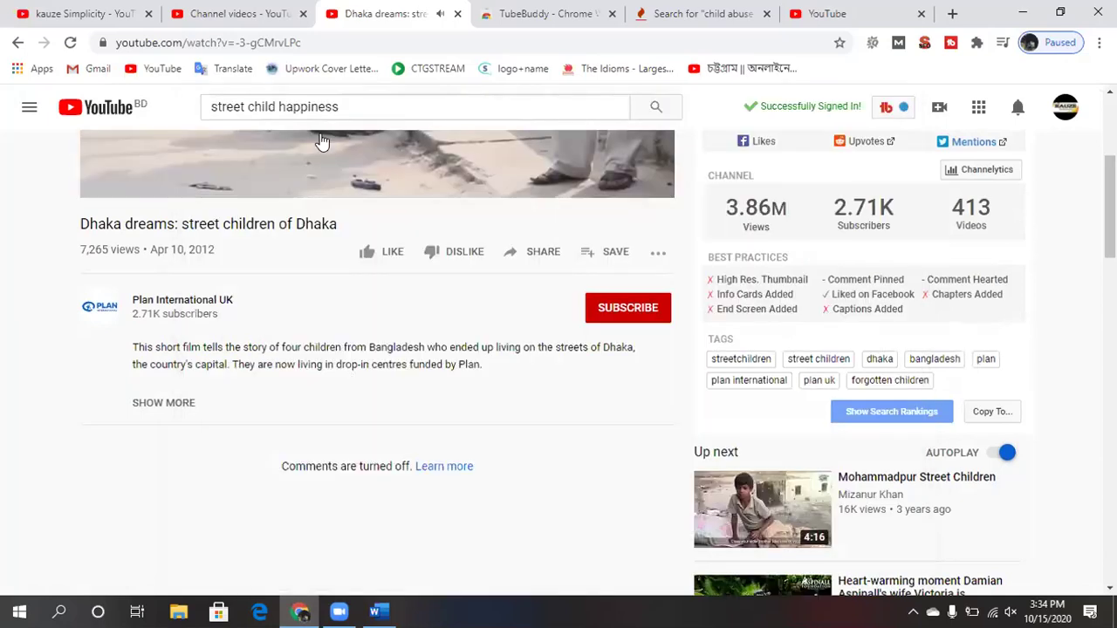
# Return to the search results, open "share happiness with street children" and examine its TubeBuddy tags.
pyautogui.click(15, 42)
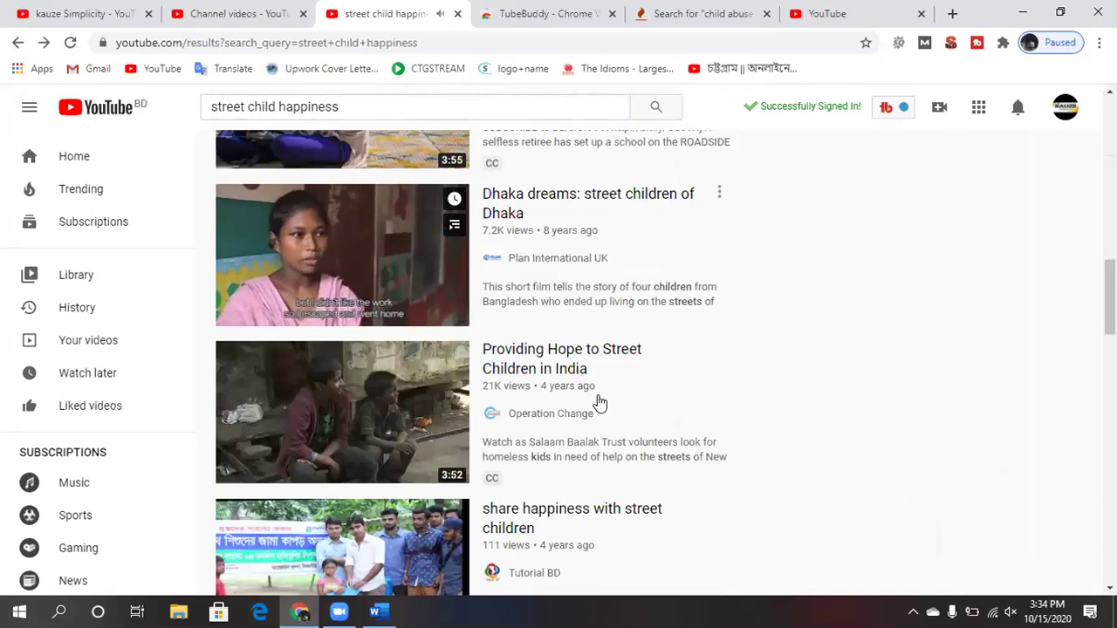
pyautogui.scroll(-1, 599, 404)
pyautogui.scroll(-2, 599, 404)
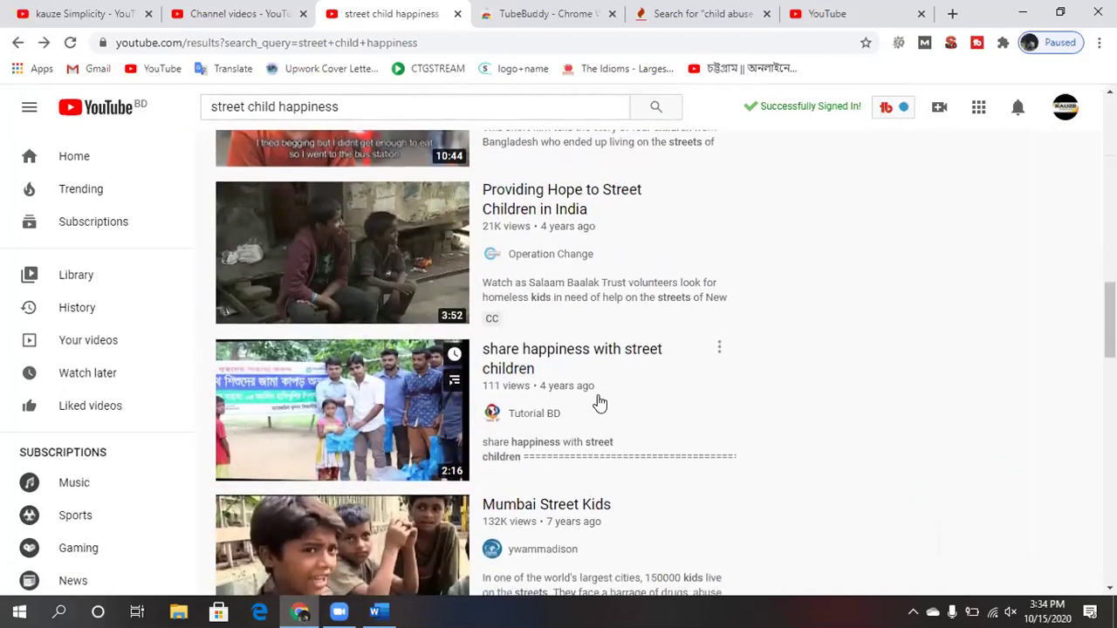
pyautogui.scroll(-1, 599, 402)
pyautogui.scroll(-1, 599, 403)
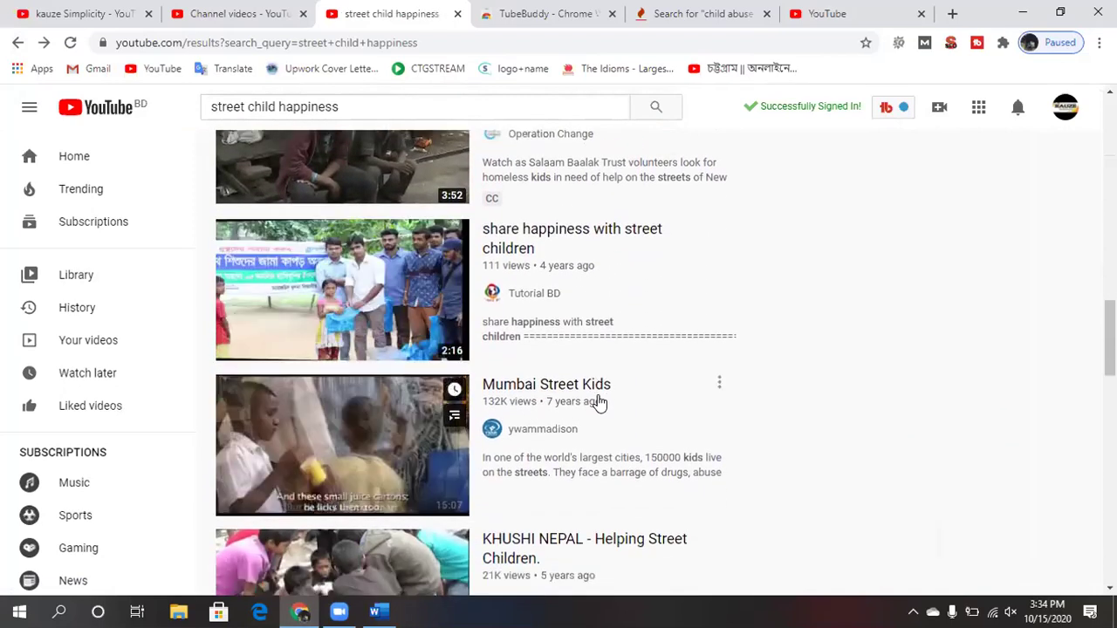
pyautogui.scroll(1, 581, 367)
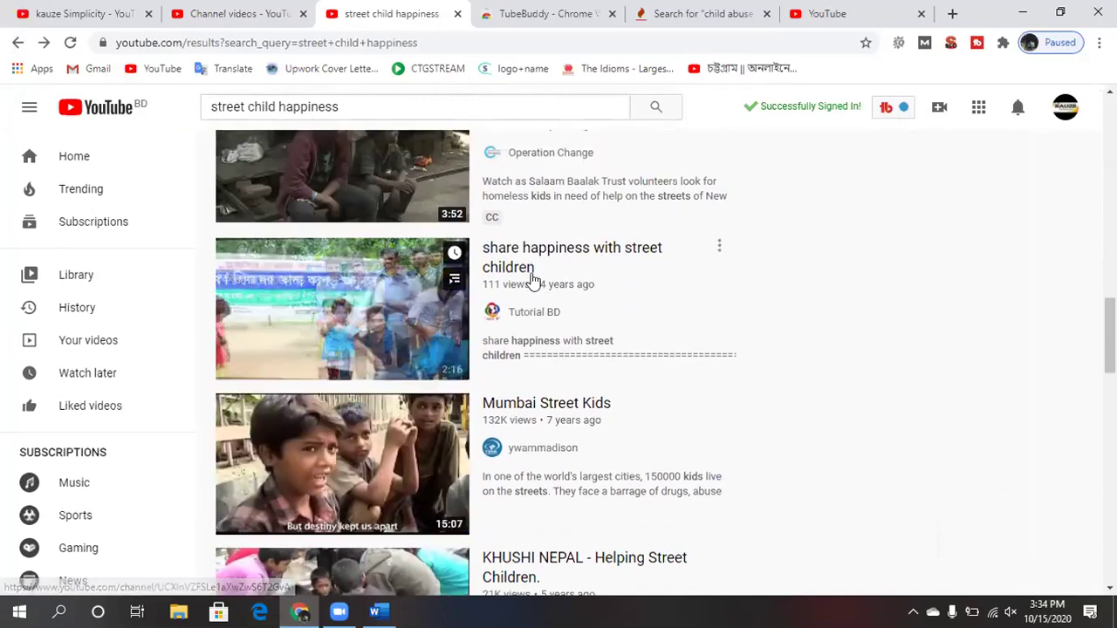
pyautogui.click(524, 271)
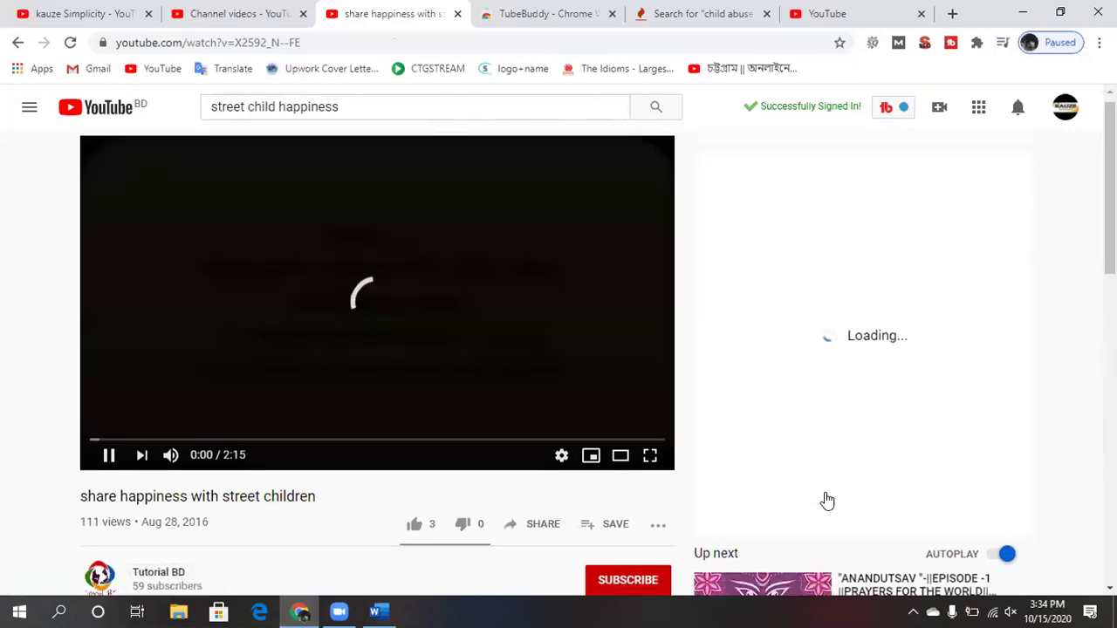
pyautogui.scroll(-2, 825, 497)
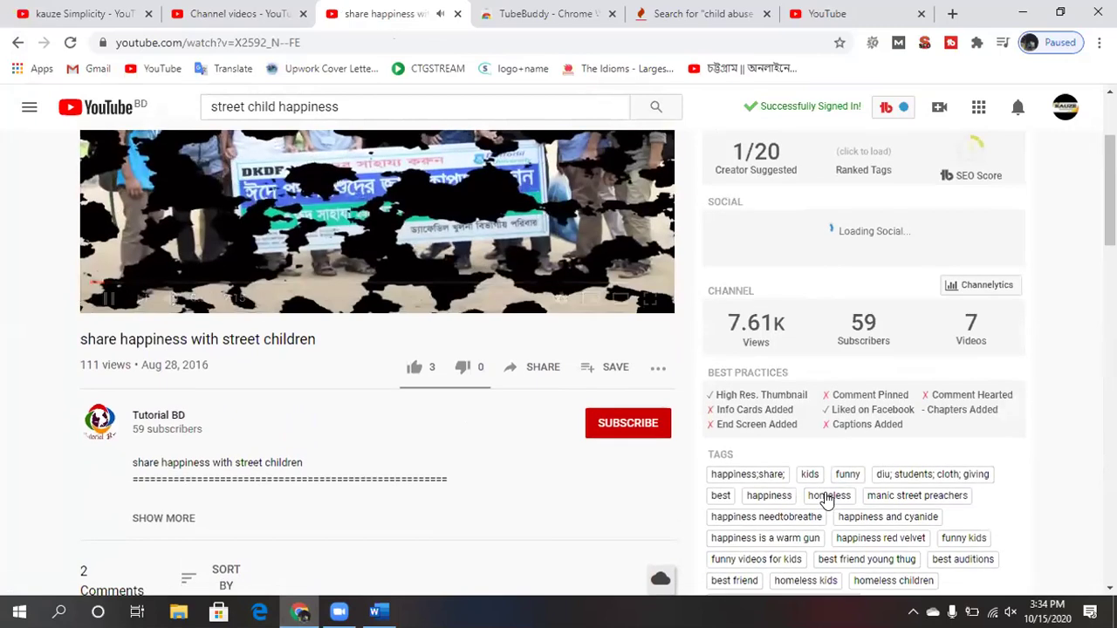
pyautogui.scroll(-2, 825, 499)
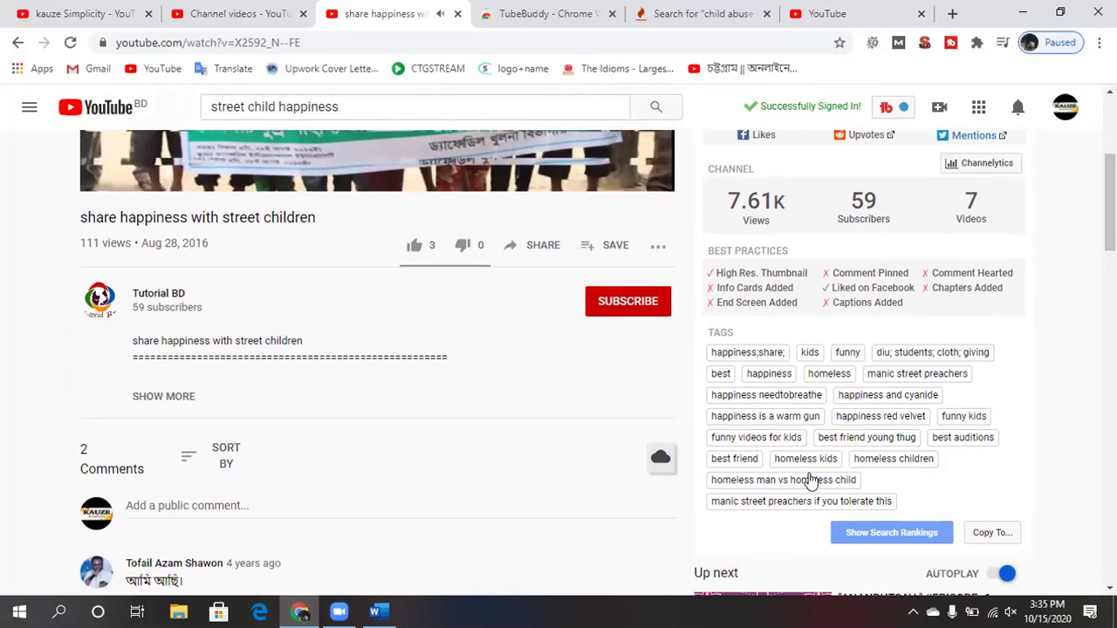
# Copy "homeless child" from the video's tags onto a new line below "forgotten children" in Word, and dismiss the Keyword Explorer in Chrome.
pyautogui.moveTo(790, 482); pyautogui.dragTo(860, 480)
pyautogui.hotkey('ctrl', 'c')
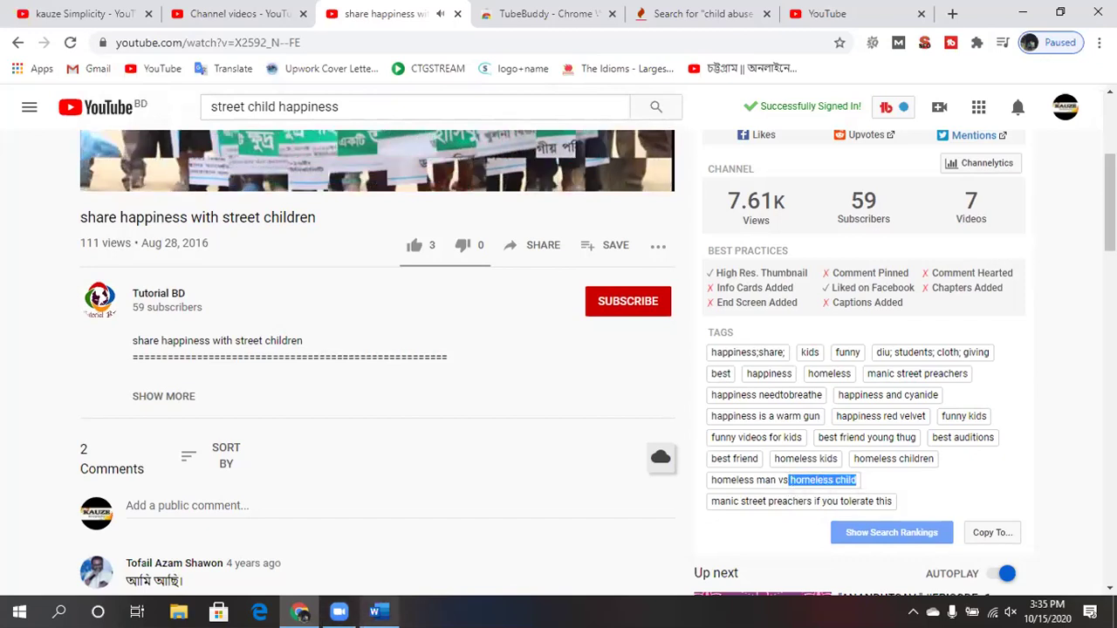
pyautogui.hotkey('alt', 'Tab')
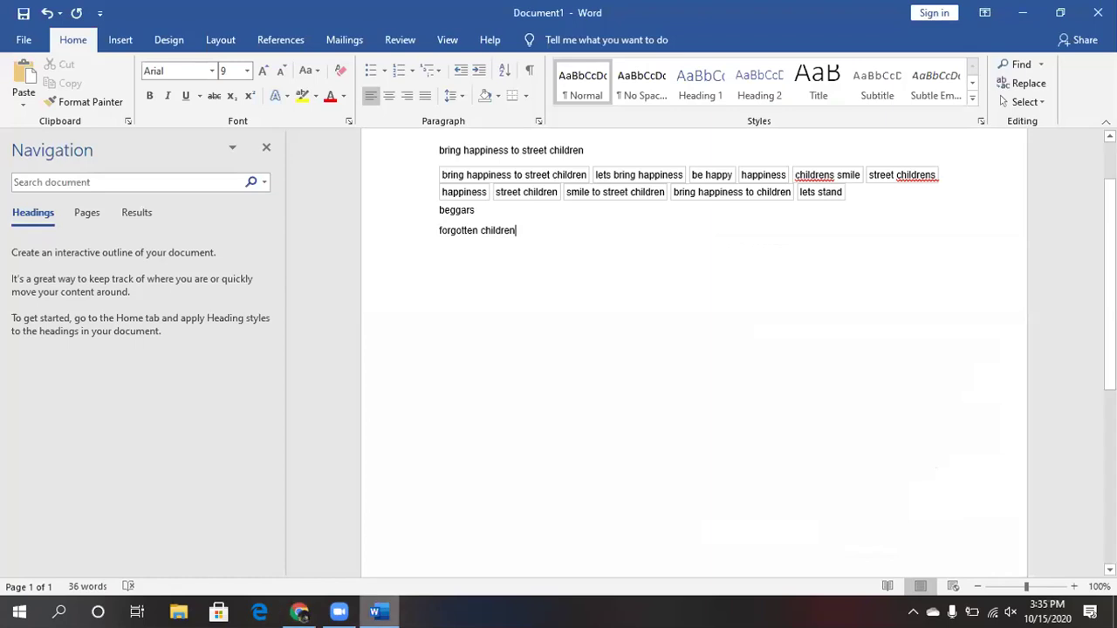
pyautogui.press('Return')
pyautogui.hotkey('ctrl', 'v')
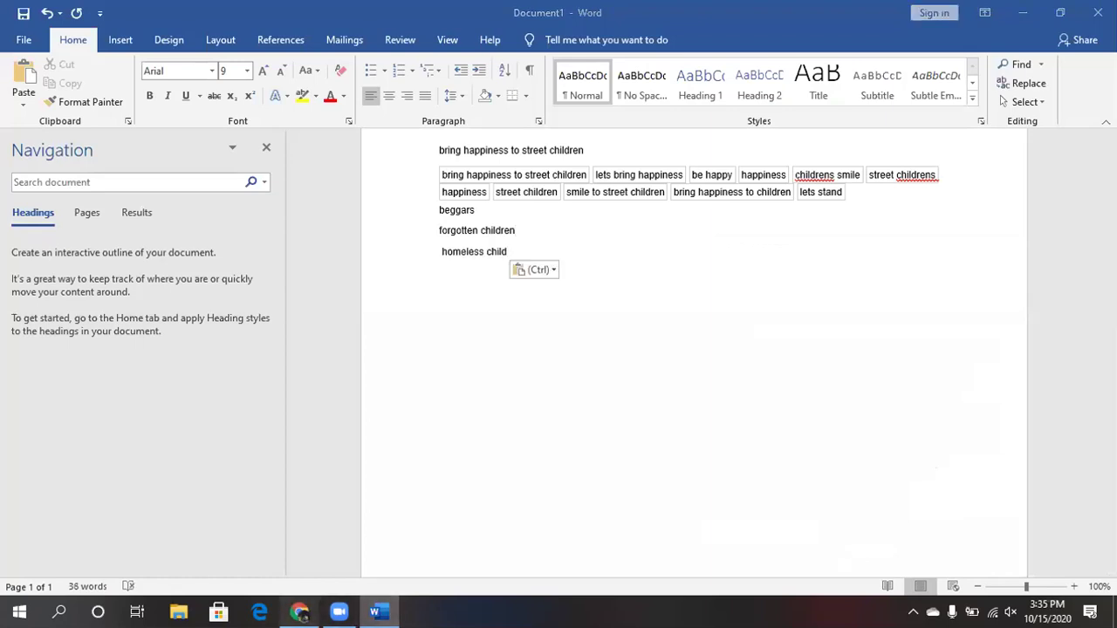
pyautogui.hotkey('alt', 'Tab')
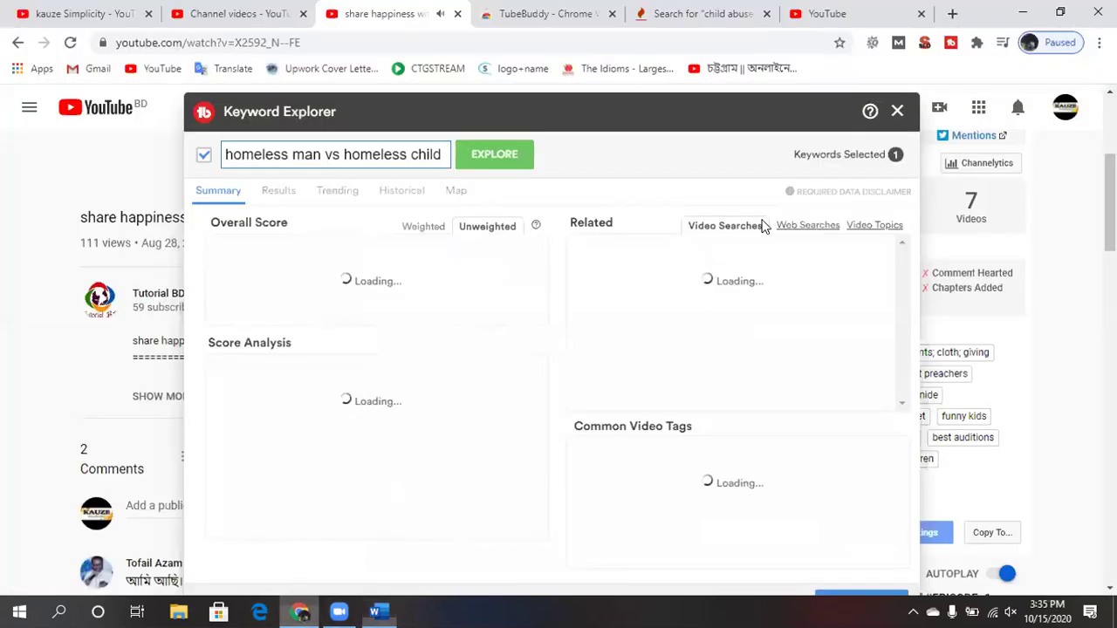
pyautogui.click(896, 113)
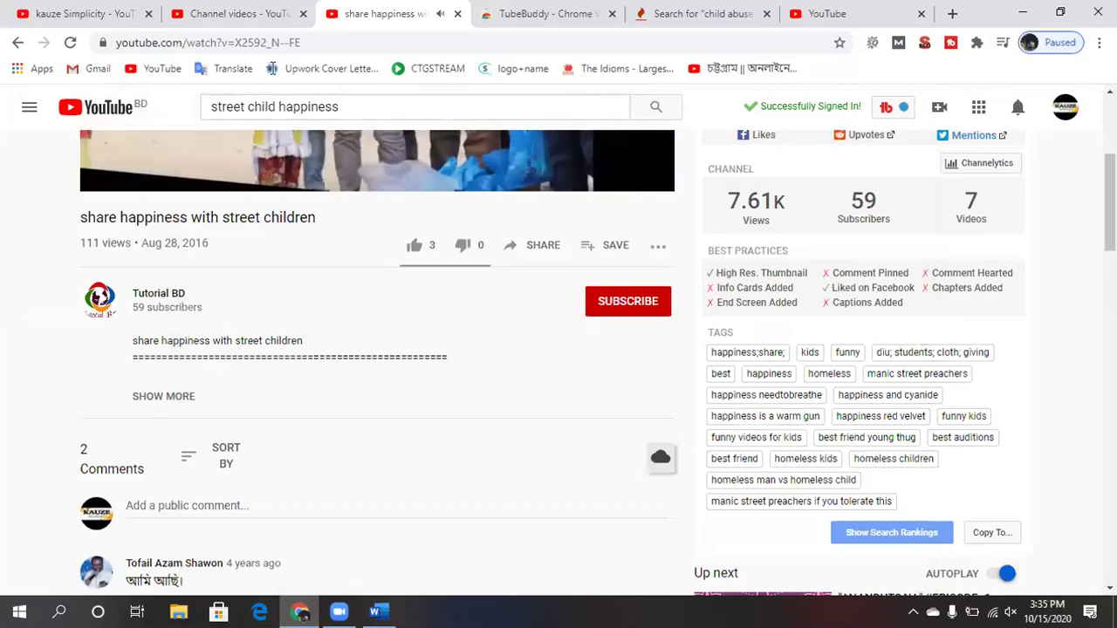
# Return to the draft video in YouTube Studio and complete the description's second line as "children future plan.".
pyautogui.click(247, 11)
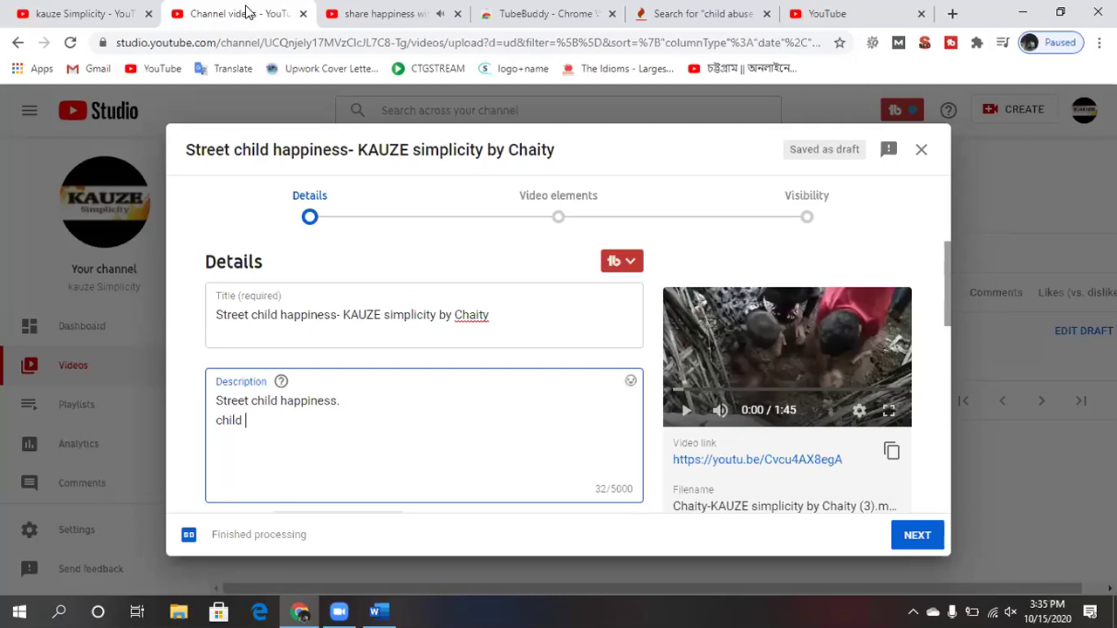
pyautogui.write('F')
pyautogui.press('BackSpace')
pyautogui.press('BackSpace')
pyautogui.press('BackSpace')
pyautogui.write('de')
pyautogui.press('BackSpace')
pyautogui.write('ren futu')
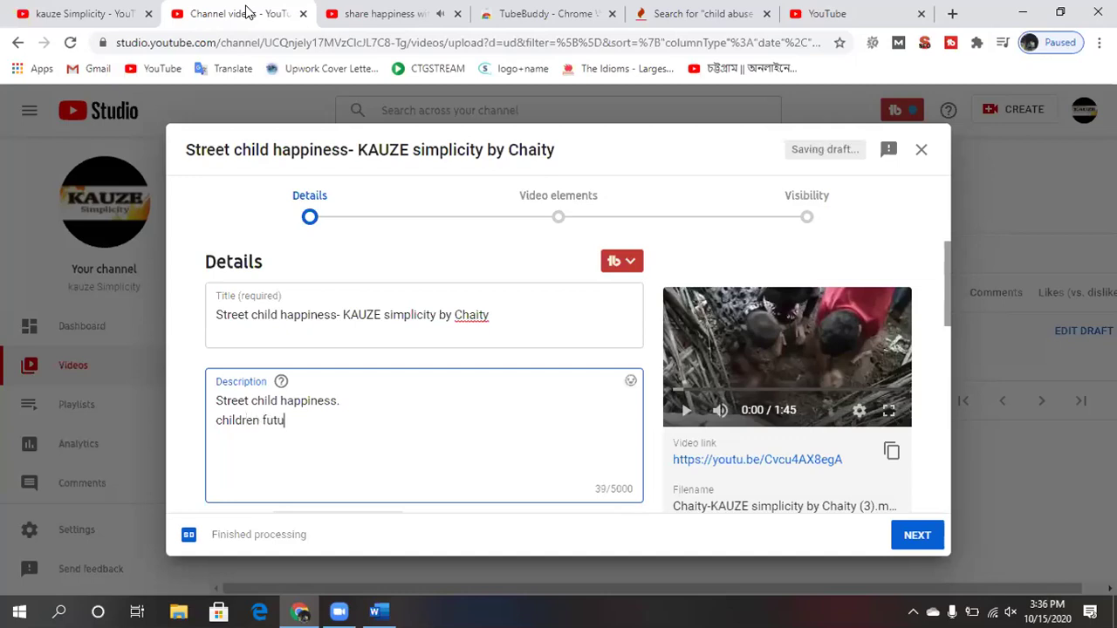
pyautogui.write('re plan.')
pyautogui.press('Return')
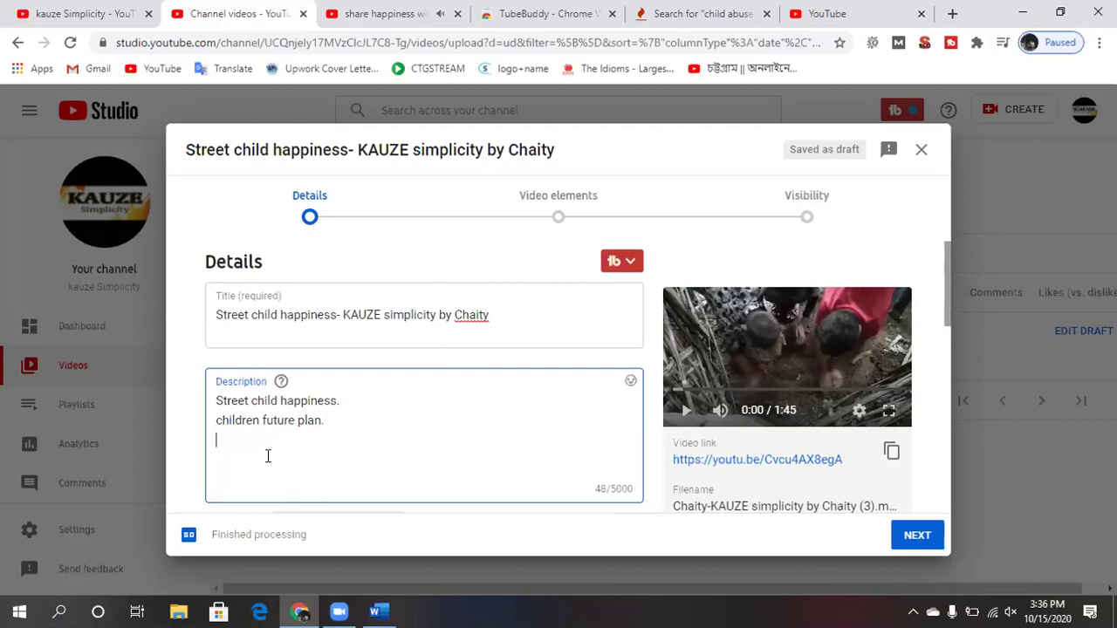
# Add a third description line reading "there was a box ,in there 36 wishes of SHANKAR MOTH orphan .".
pyautogui.write('th')
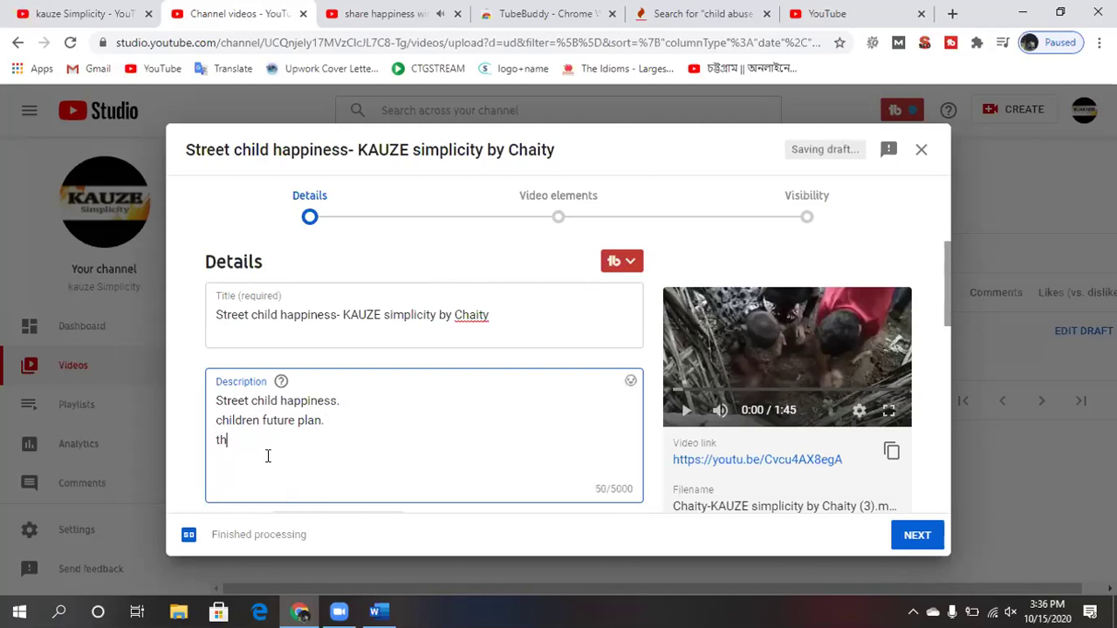
pyautogui.write('ere was a box ,in there 36 wishes of ch')
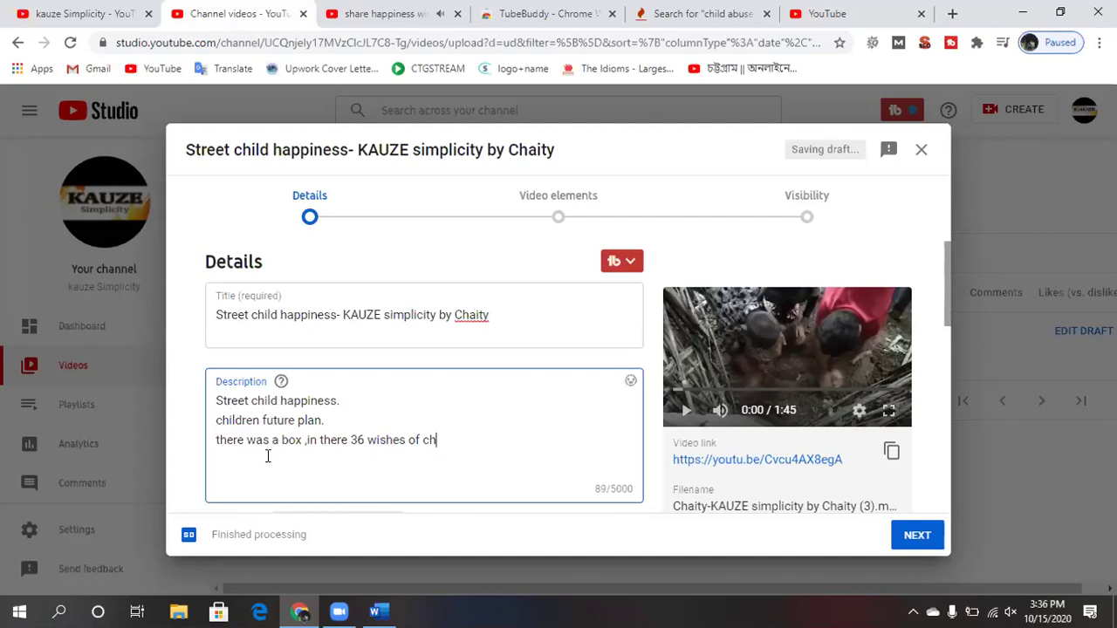
pyautogui.press('BackSpace')
pyautogui.press('BackSpace')
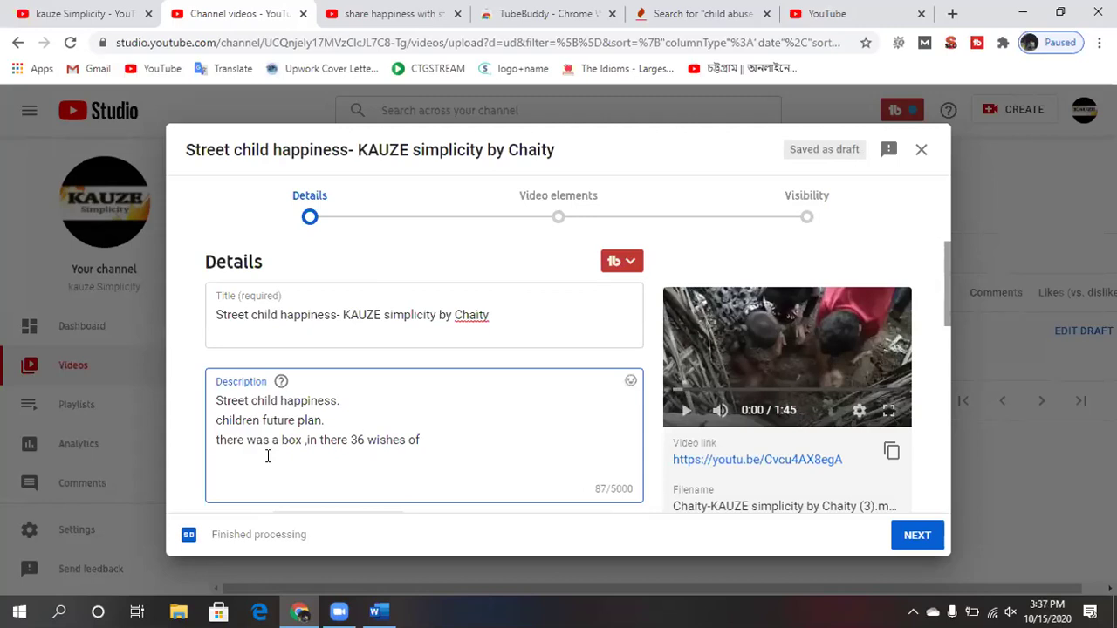
pyautogui.write('orphan')
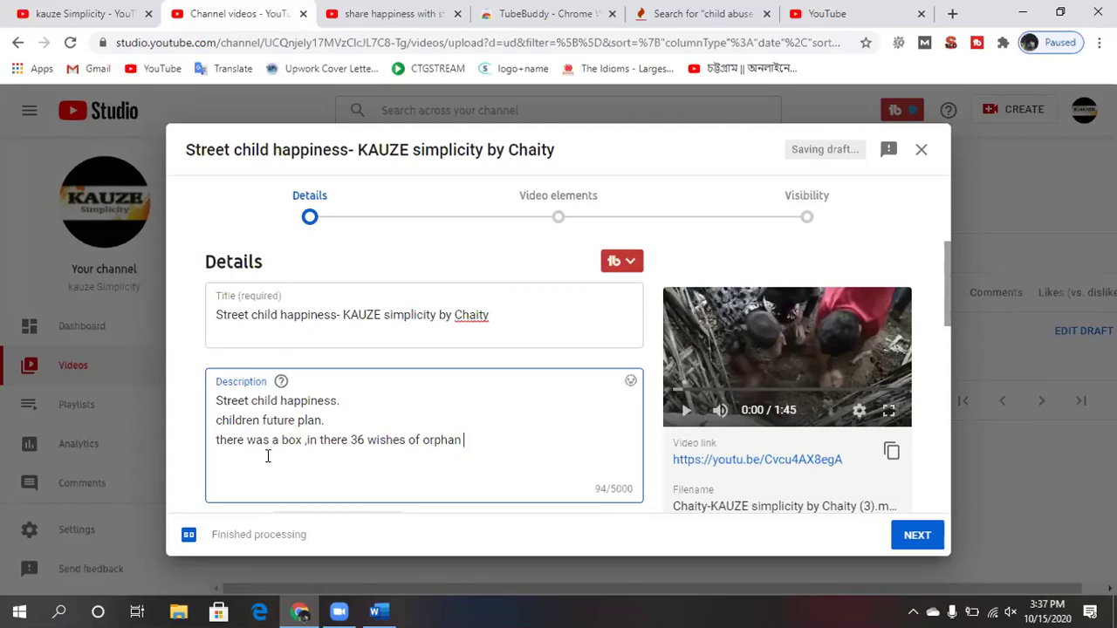
pyautogui.press('BackSpace')
pyautogui.press('BackSpace')
pyautogui.press('BackSpace')
pyautogui.press('BackSpace')
pyautogui.press('BackSpace')
pyautogui.press('BackSpace')
pyautogui.press('BackSpace')
pyautogui.write('SHANKAR m')
pyautogui.press('BackSpace')
pyautogui.write('MOTH orphan')
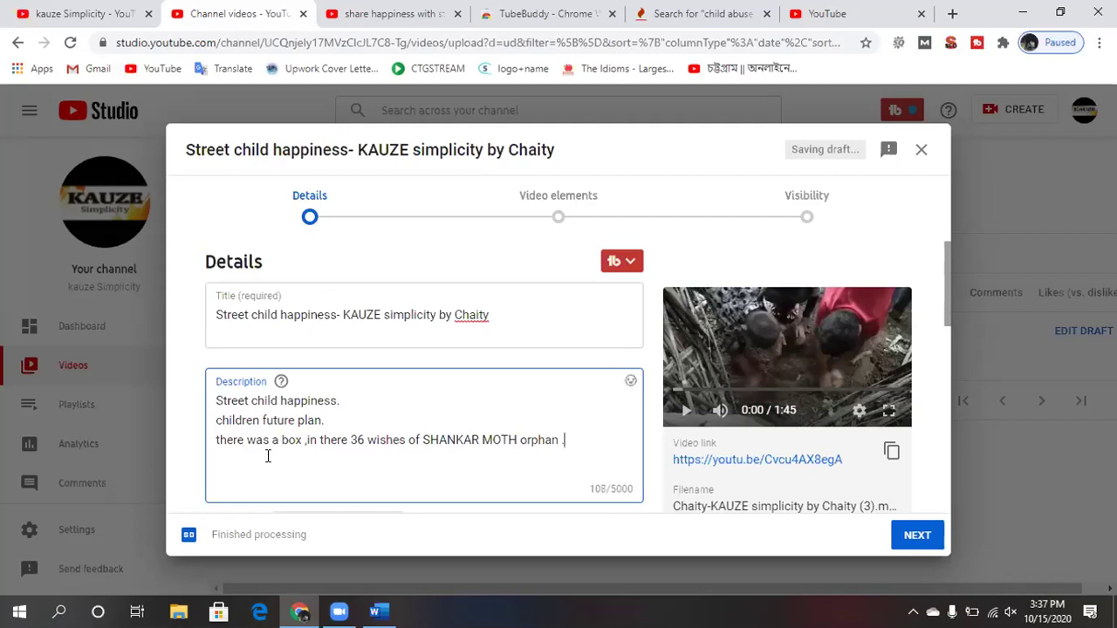
pyautogui.write(' .')
pyautogui.press('Return')
# Begin the fourth description line with "they write here future plan .after 10 years before the open it and".
pyautogui.write('they')
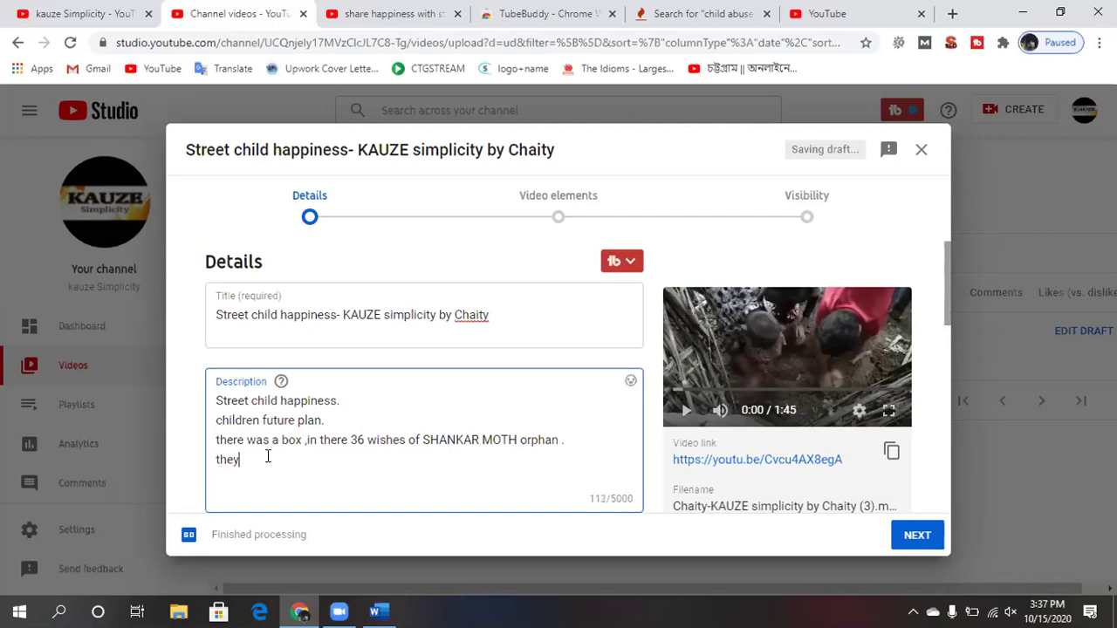
pyautogui.write(' write here future plan')
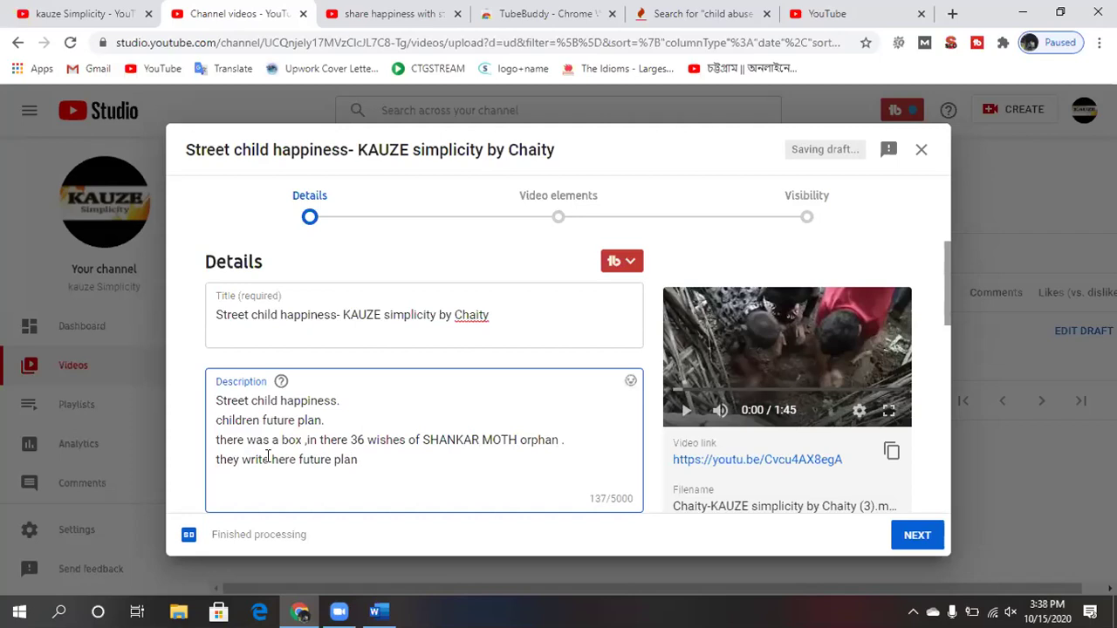
pyautogui.write('.after 10 years before ')
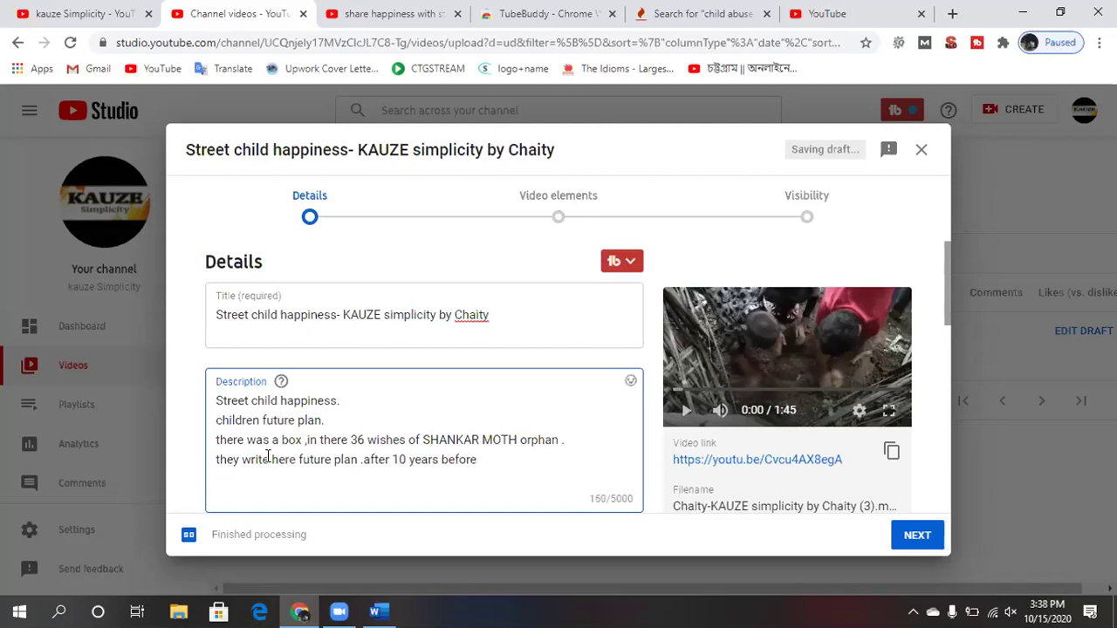
pyautogui.write('the')
pyautogui.write(' ope it and')
pyautogui.press('BackSpace')
pyautogui.press('BackSpace')
pyautogui.press('BackSpace')
pyautogui.press('BackSpace')
pyautogui.press('BackSpace')
pyautogui.press('BackSpace')
pyautogui.write('n it and deci')
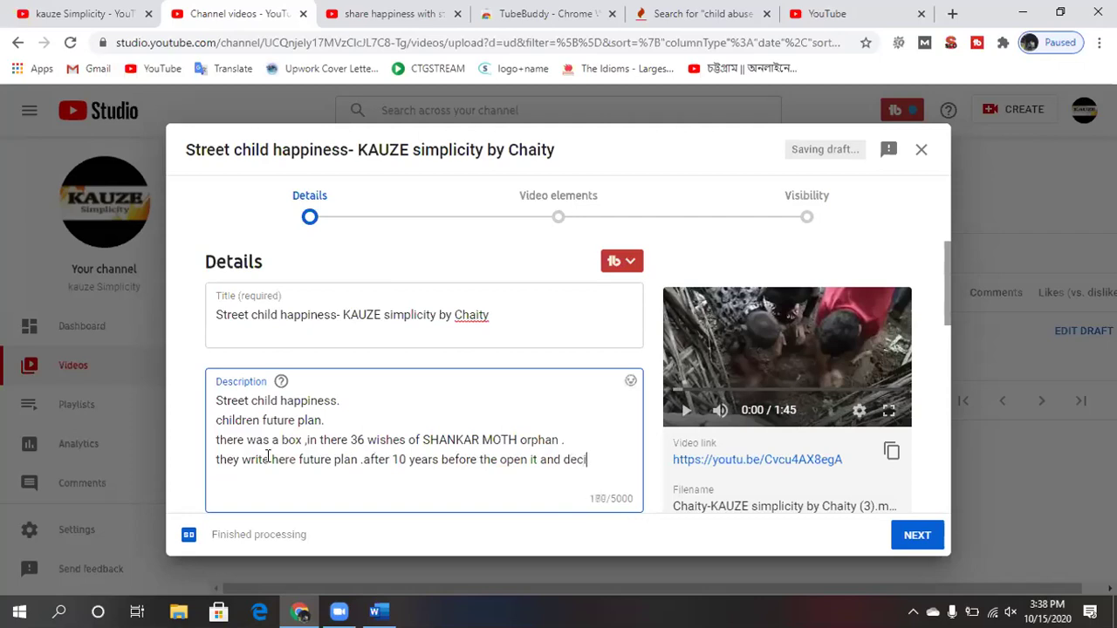
# Finish the fourth line's sentence with "read and thinking actually there wish came true or no.".
pyautogui.write('ted')
pyautogui.press('BackSpace')
pyautogui.press('BackSpace')
pyautogui.press('BackSpace')
pyautogui.press('BackSpace')
pyautogui.press('BackSpace')
pyautogui.press('BackSpace')
pyautogui.press('BackSpace')
pyautogui.press('BackSpace')
pyautogui.write('read and thinkin')
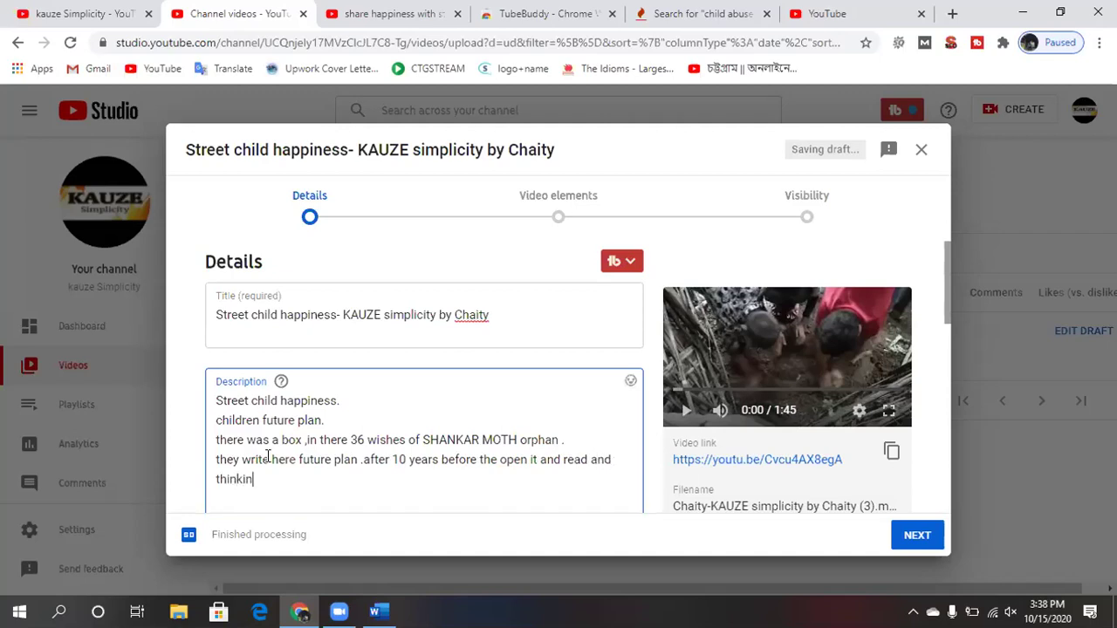
pyautogui.write('g actually there wish c')
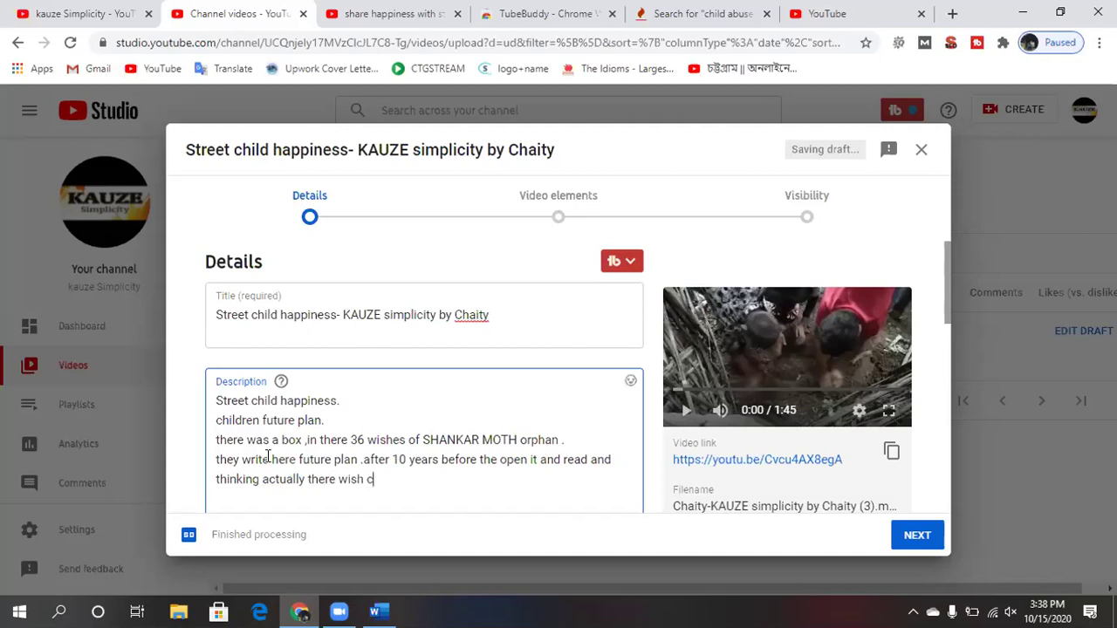
pyautogui.write('ame tr')
pyautogui.write('ue or o')
pyautogui.write('.')
pyautogui.press('BackSpace')
pyautogui.press('BackSpace')
pyautogui.write('no')
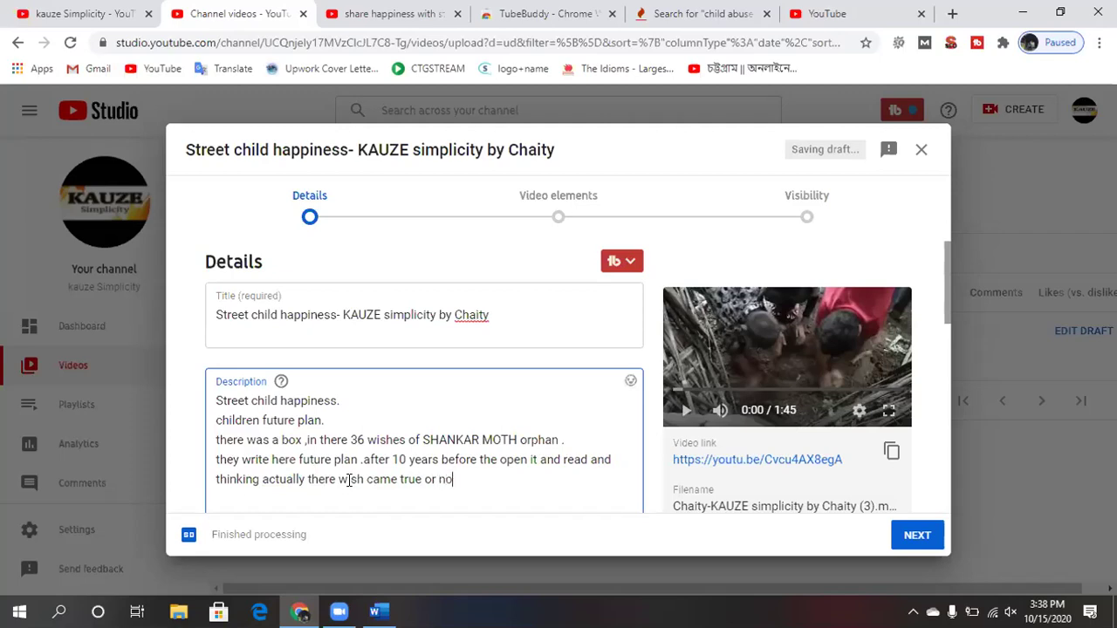
pyautogui.write('.')
# Add a new description line reading "the BOx hidden a tree for 10 years".
pyautogui.write('the')
pyautogui.write(' Bi')
pyautogui.write('Ox ')
pyautogui.write('hidd')
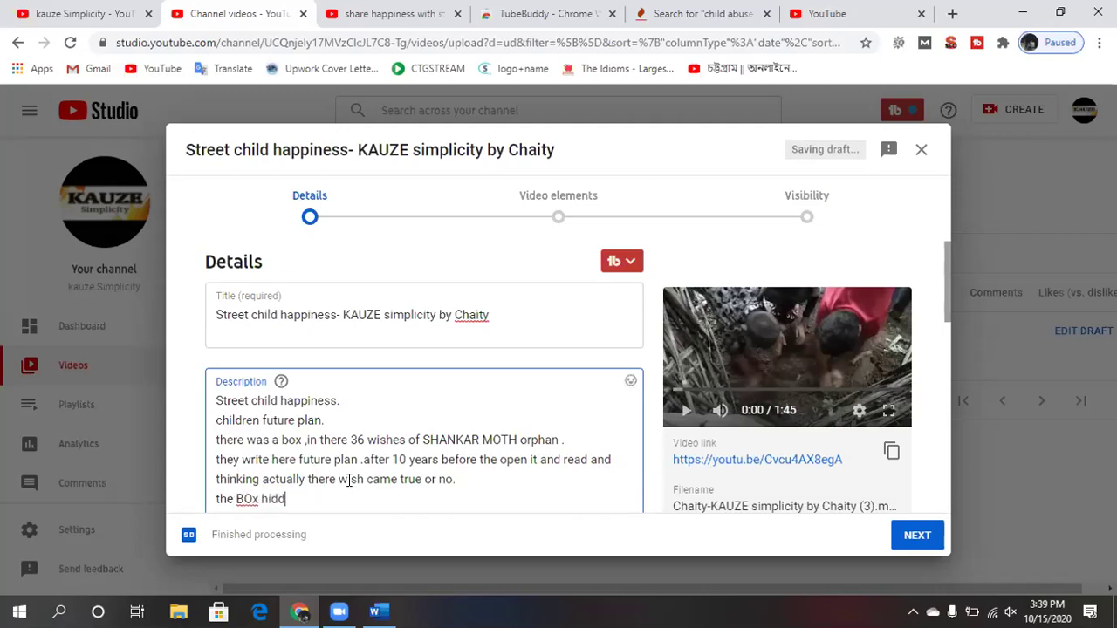
pyautogui.write('en the')
pyautogui.write('a treee')
pyautogui.press('BackSpace')
pyautogui.press('BackSpace')
pyautogui.write('for 10 years')
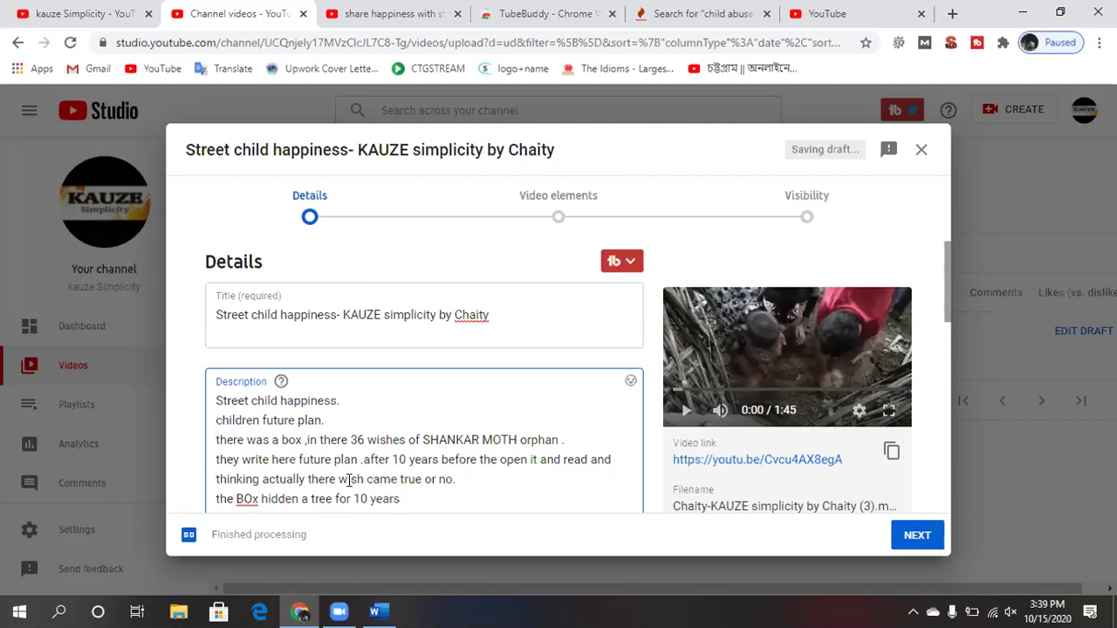
# Correct the word to fully capitalized "BOX" in the description's last sentence and add blank lines below it.
pyautogui.scroll(-2, 463, 479)
pyautogui.scroll(-1, 467, 487)
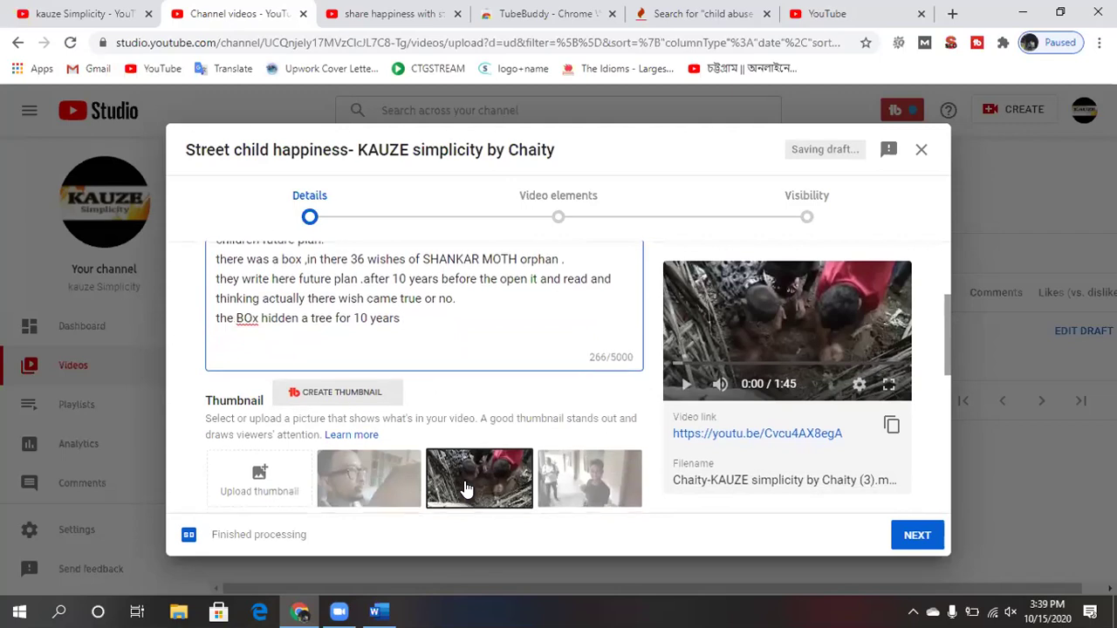
pyautogui.click(439, 306)
pyautogui.press('Return')
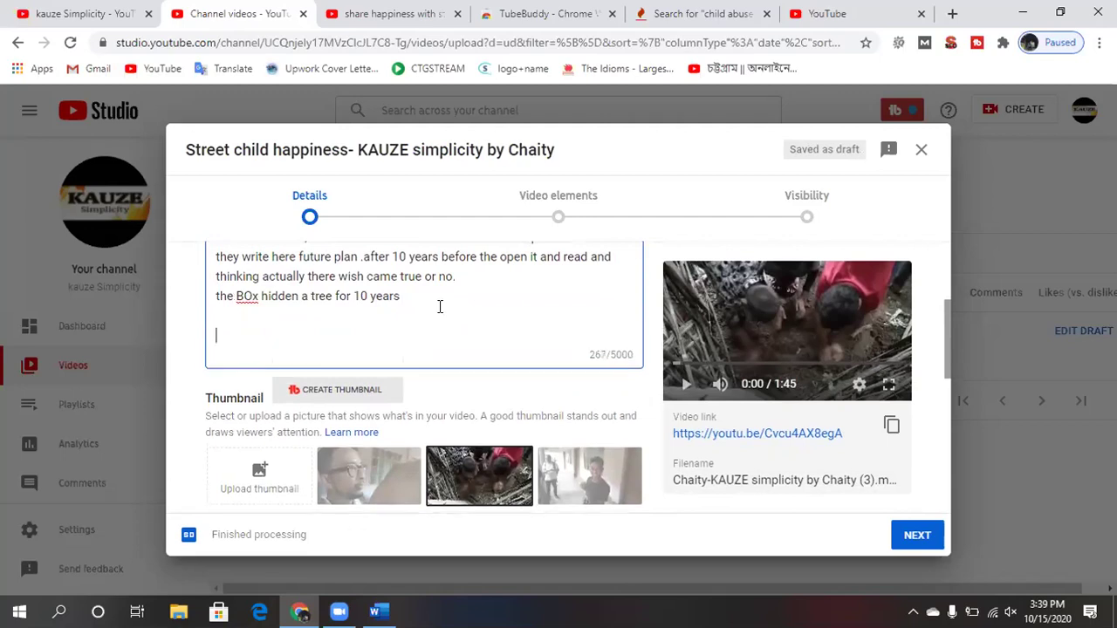
pyautogui.scroll(-1, 427, 304)
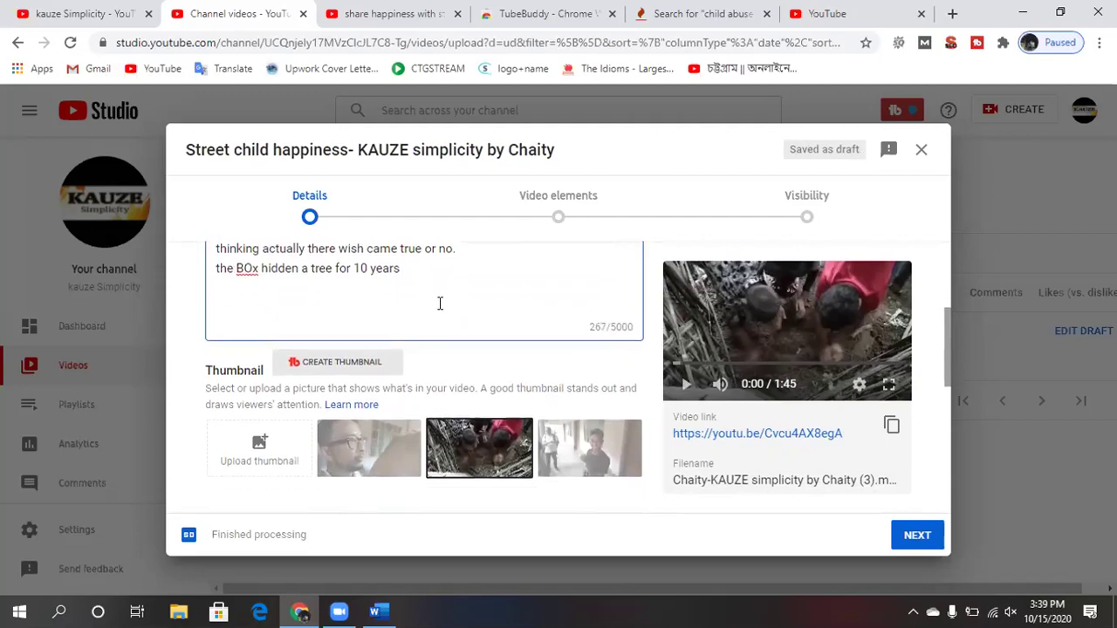
pyautogui.click(259, 264)
pyautogui.press('BackSpace')
pyautogui.write('X')
pyautogui.click(241, 302)
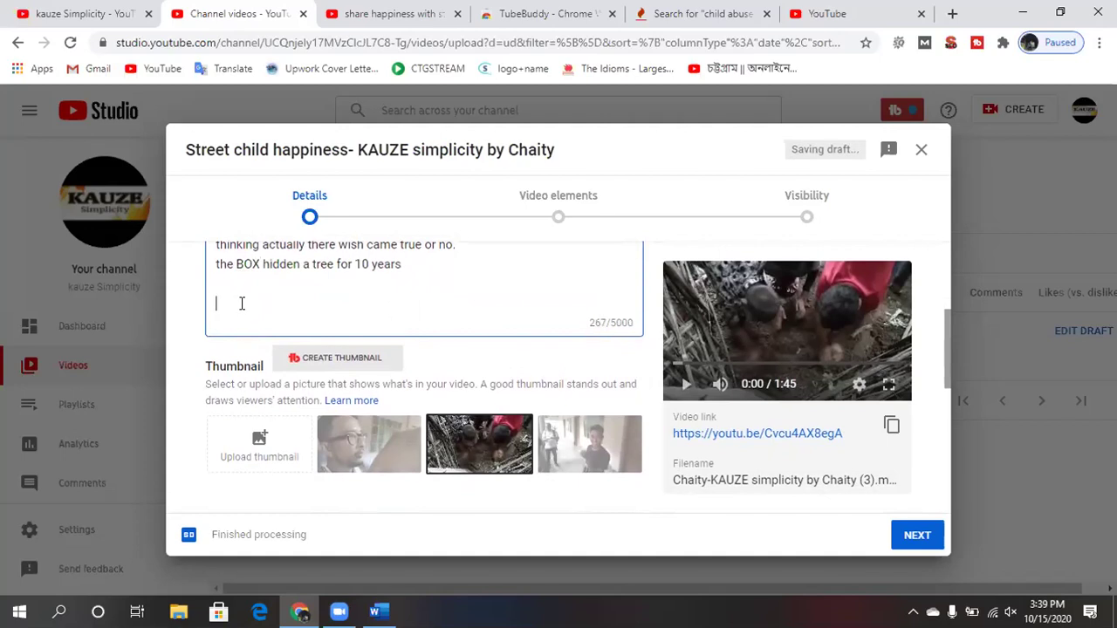
pyautogui.press('Return')
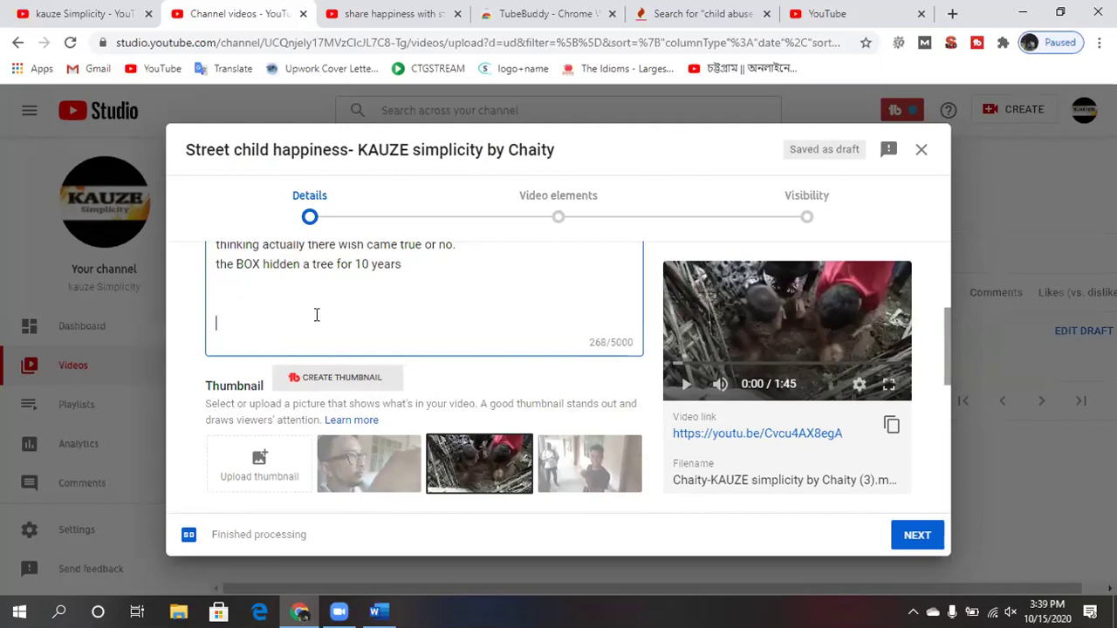
pyautogui.scroll(2, 317, 315)
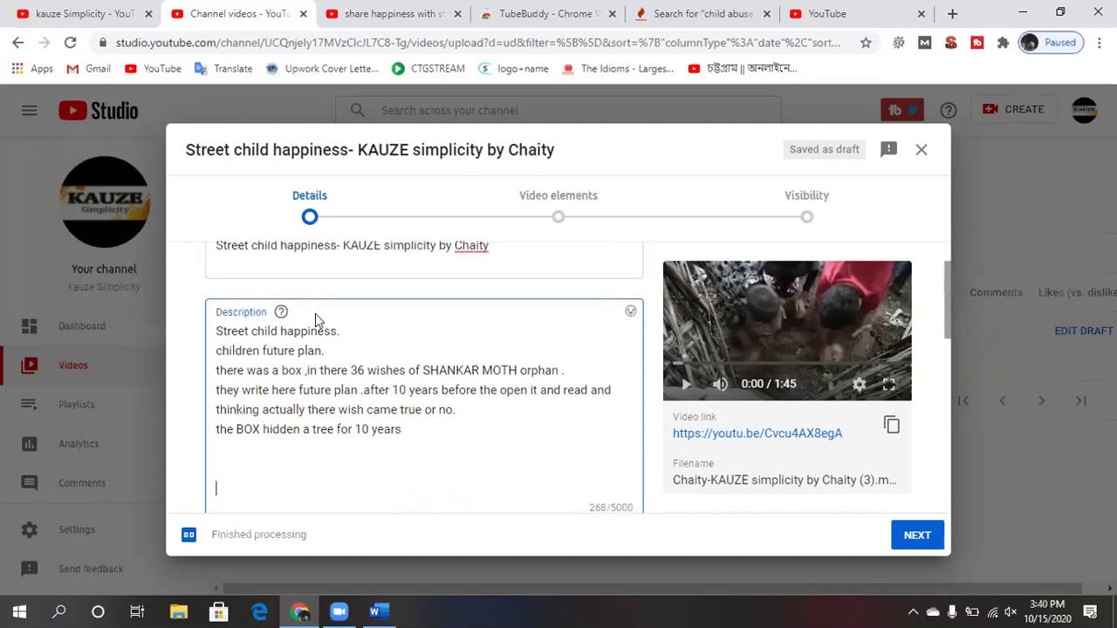
# Look through the photos in the Downloads drive-download folder for a custom video thumbnail, leaving the file picker without choosing one.
pyautogui.scroll(-1, 315, 314)
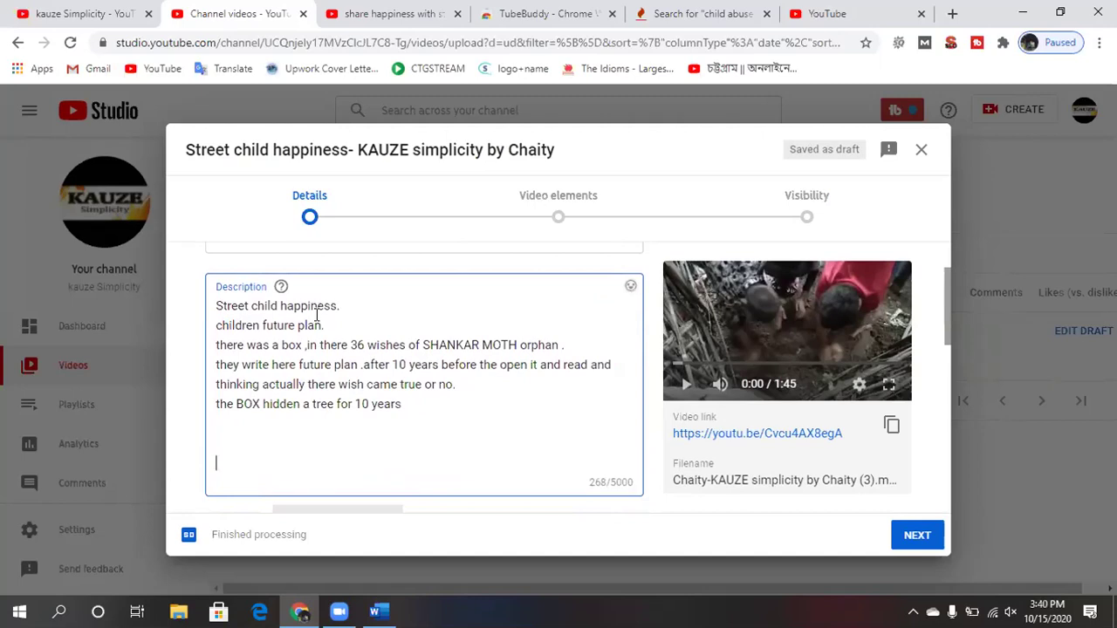
pyautogui.scroll(-3, 317, 315)
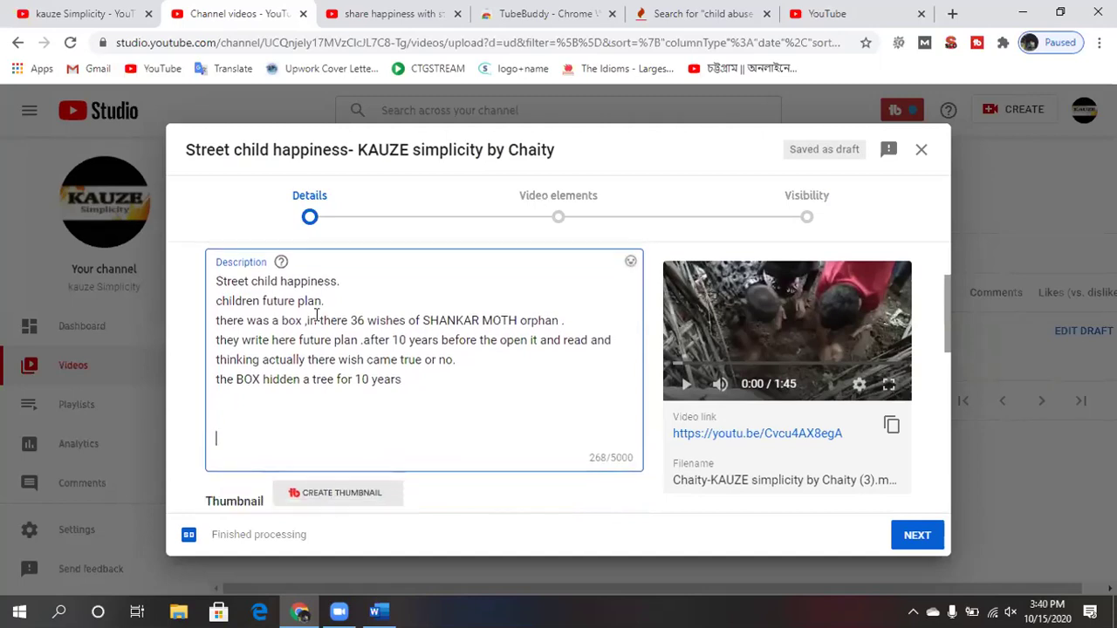
pyautogui.scroll(-1, 317, 321)
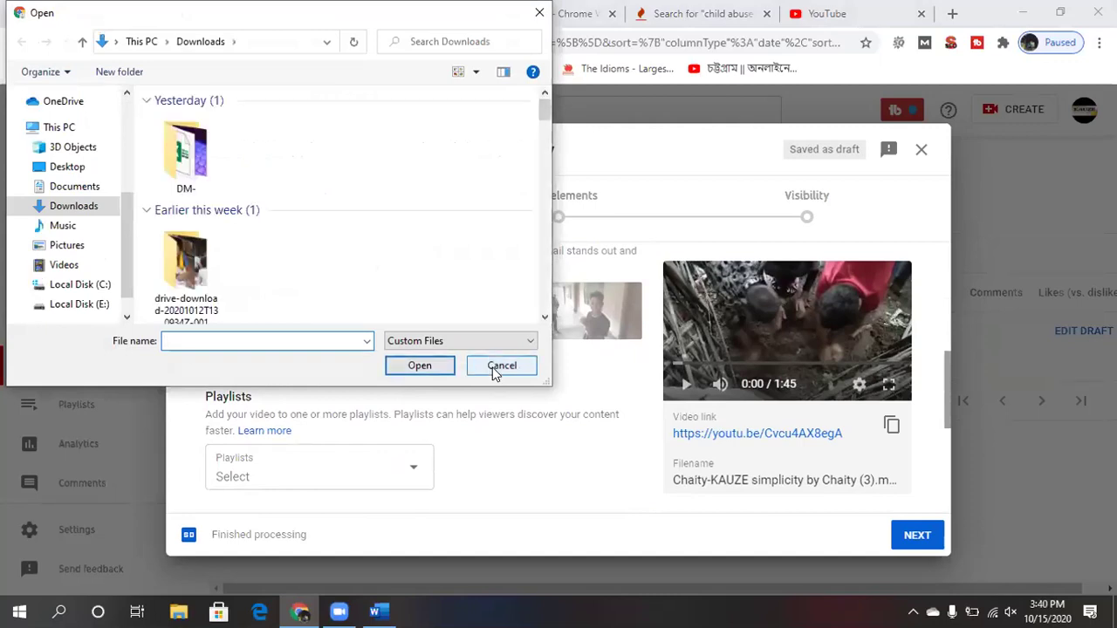
pyautogui.doubleClick(196, 275)
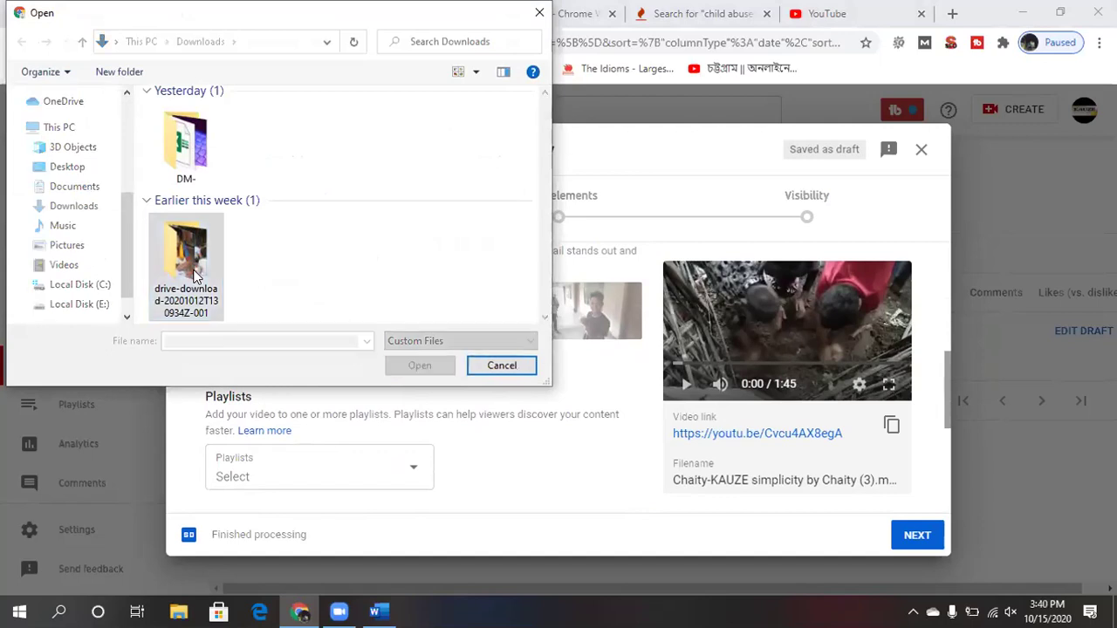
pyautogui.click(543, 319)
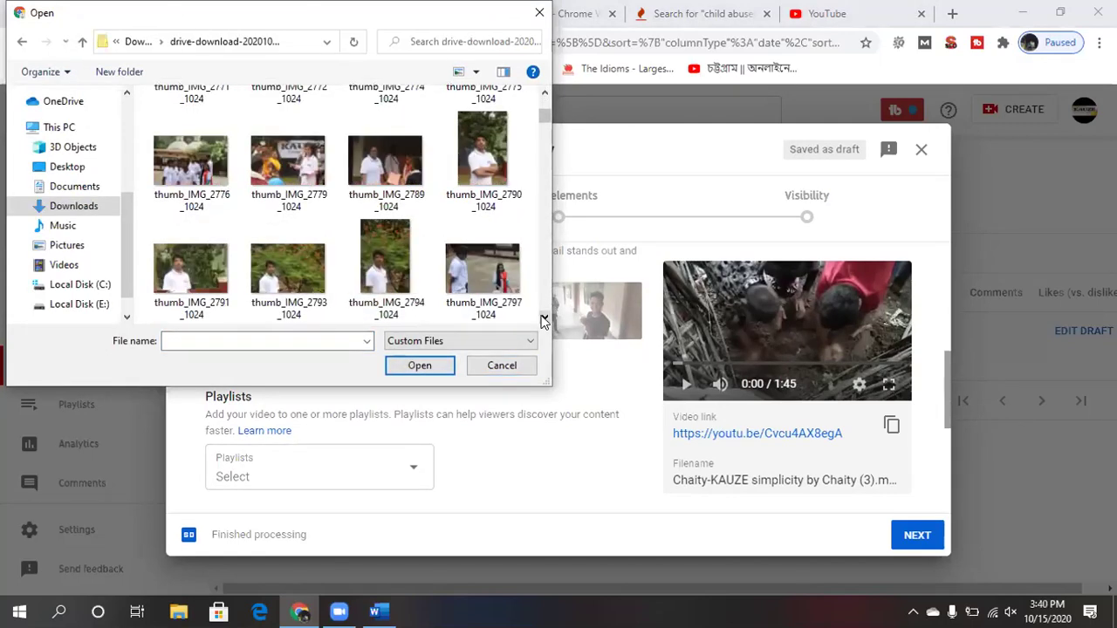
pyautogui.click(544, 320)
pyautogui.click(543, 319)
pyautogui.click(543, 319)
pyautogui.click(543, 319)
pyautogui.click(544, 319)
pyautogui.click(543, 319)
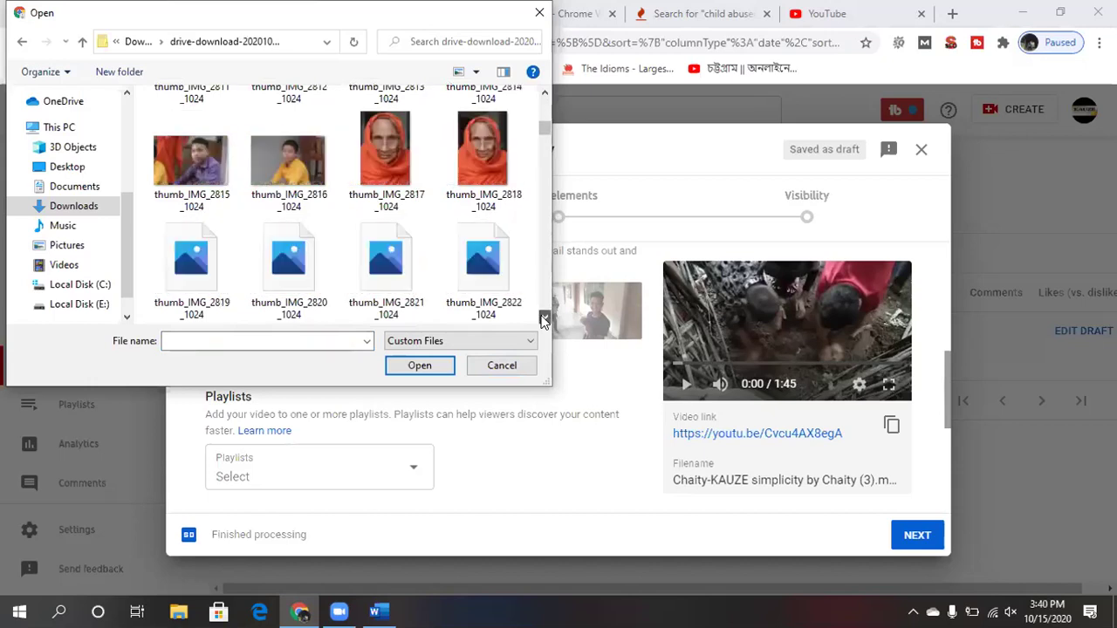
pyautogui.click(544, 320)
pyautogui.click(543, 319)
pyautogui.click(543, 320)
pyautogui.click(543, 319)
pyautogui.click(543, 319)
pyautogui.click(543, 319)
pyautogui.click(543, 320)
pyautogui.click(544, 319)
pyautogui.click(543, 319)
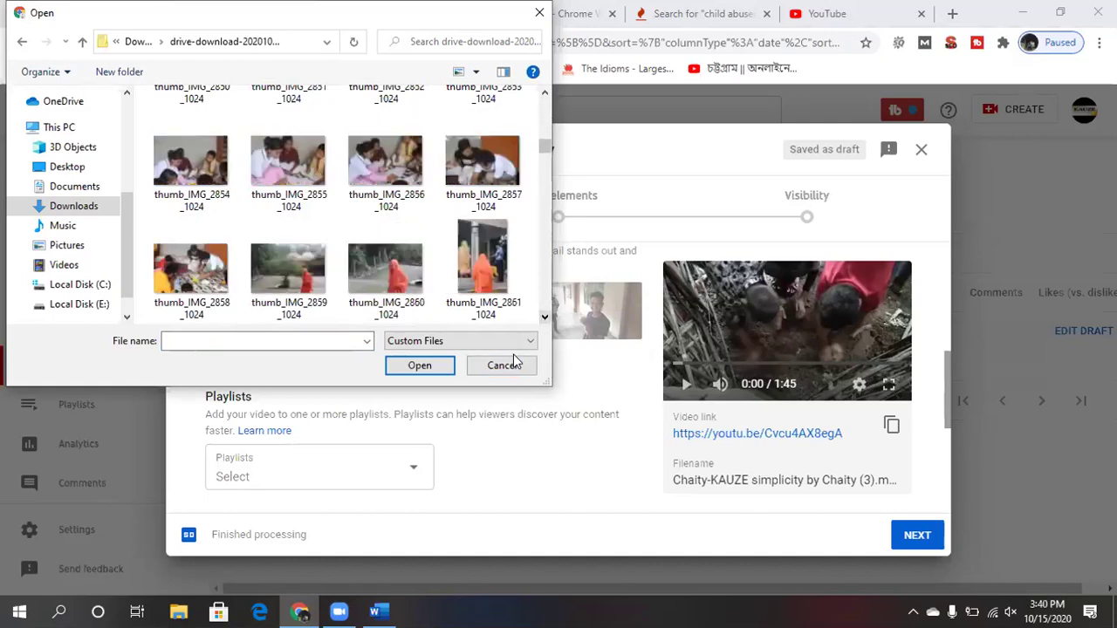
pyautogui.click(503, 365)
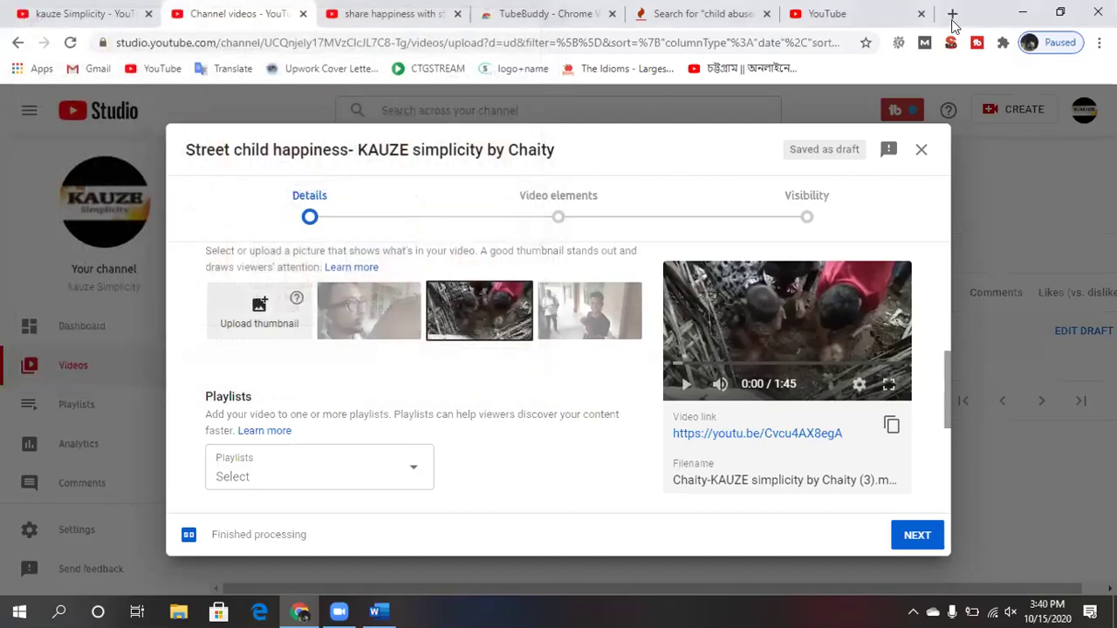
# Open the Canva website (canva.com) in a new browser tab.
pyautogui.click(952, 14)
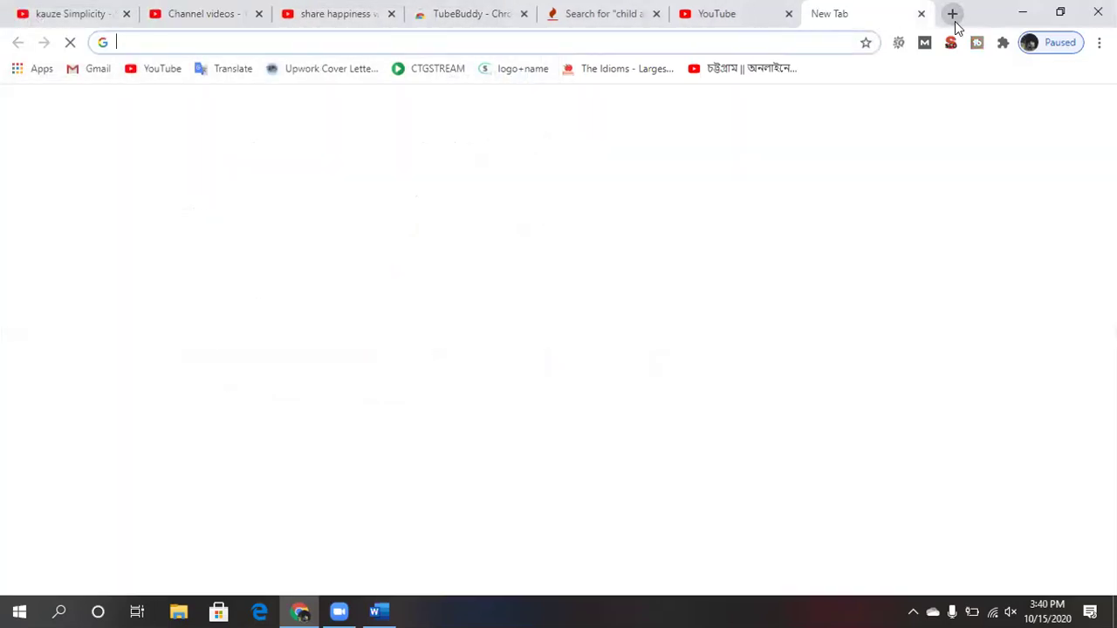
pyautogui.write('cava')
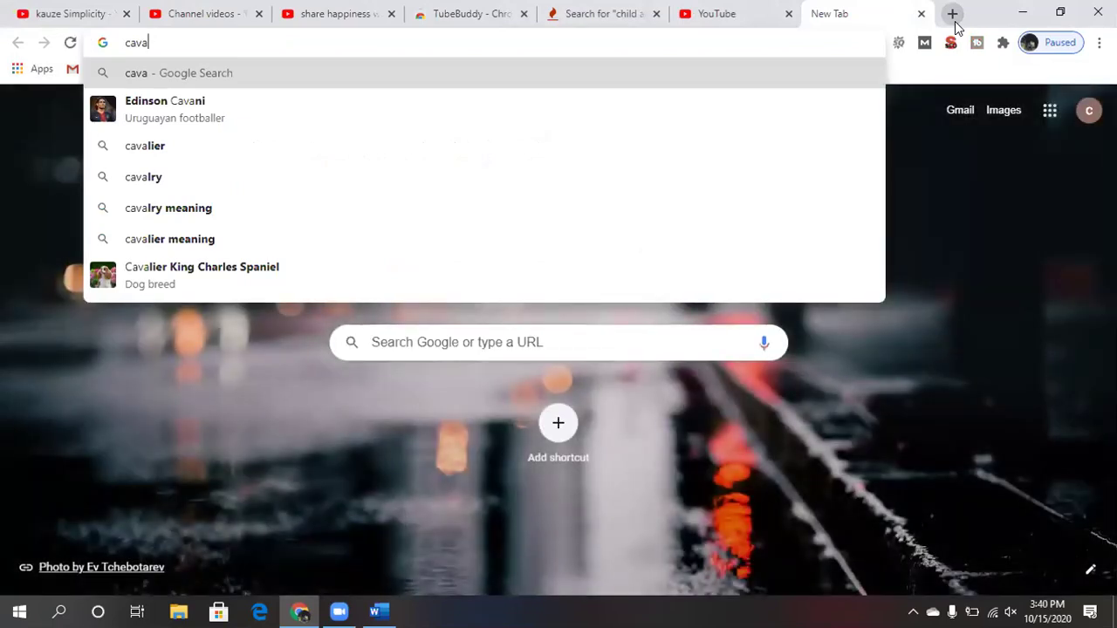
pyautogui.press('BackSpace')
pyautogui.press('BackSpace')
pyautogui.write('nva')
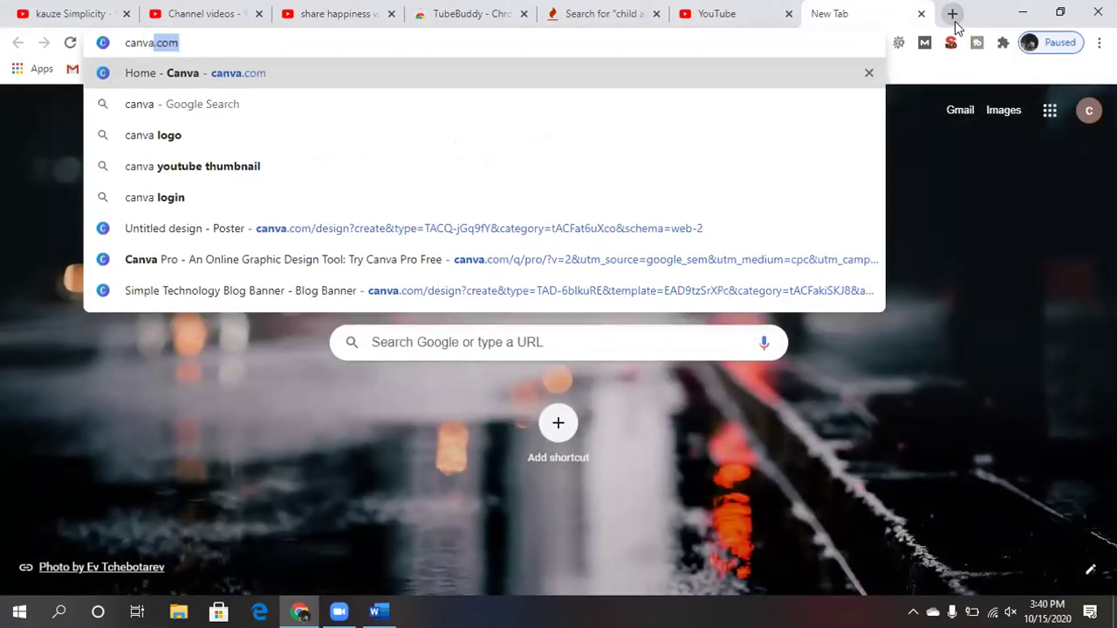
pyautogui.press('Return')
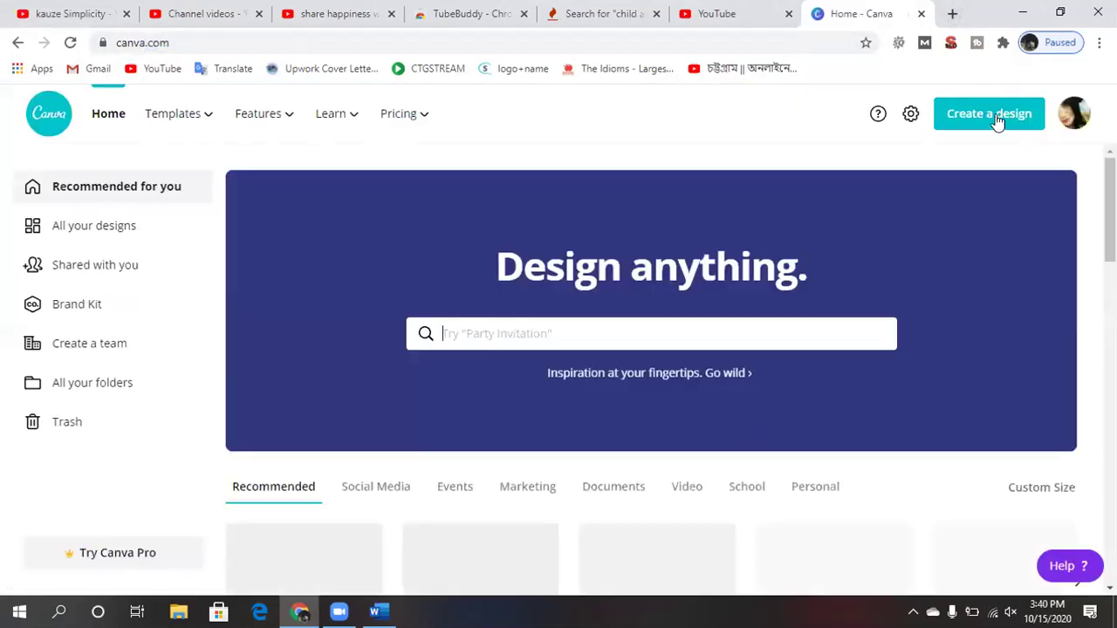
# Create a new custom-size Canva design 1280 px wide and 720 px high.
pyautogui.click(997, 121)
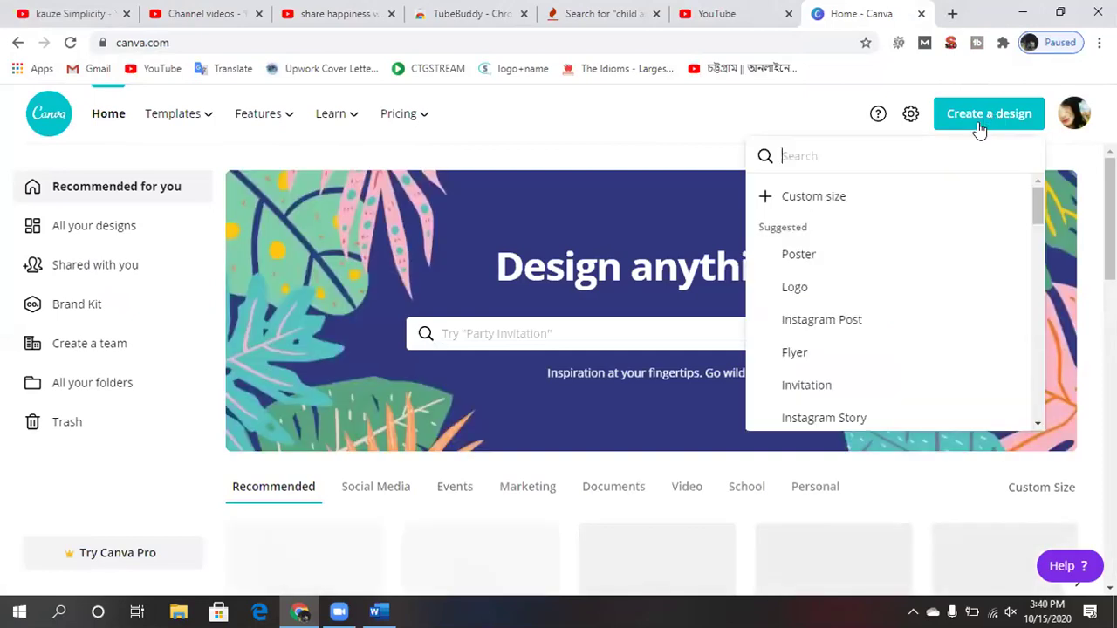
pyautogui.click(820, 199)
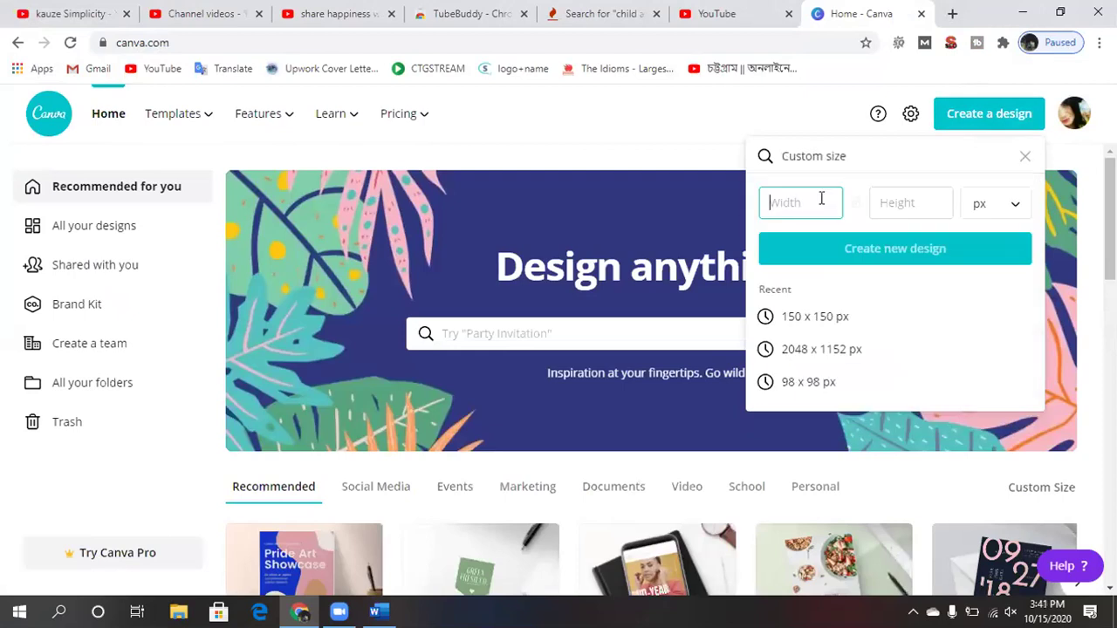
pyautogui.write('880')
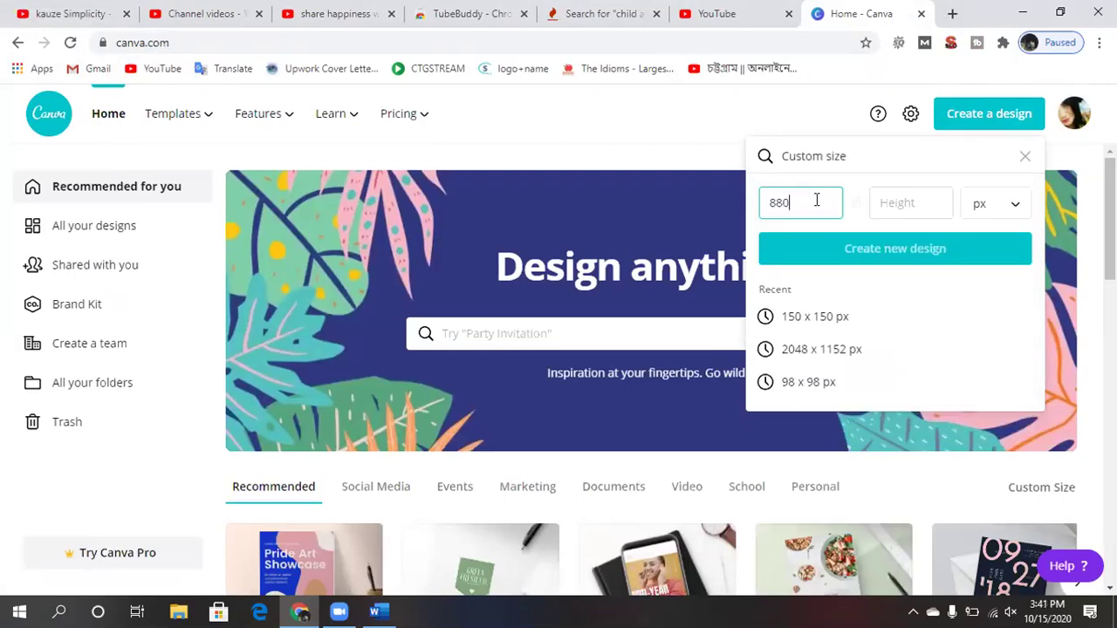
pyautogui.click(913, 201)
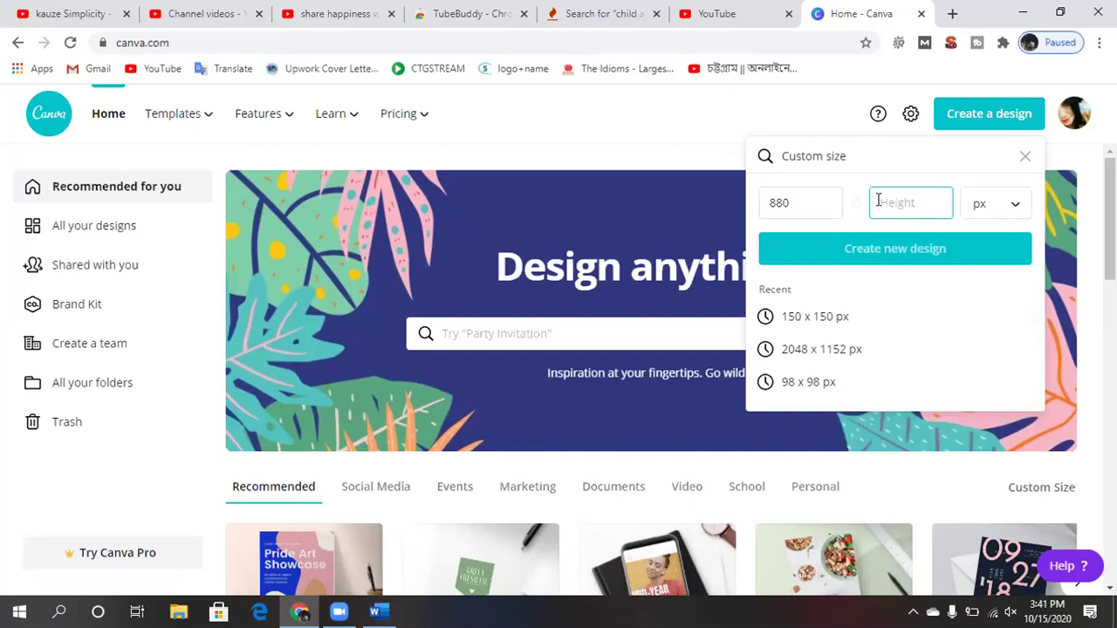
pyautogui.write('720')
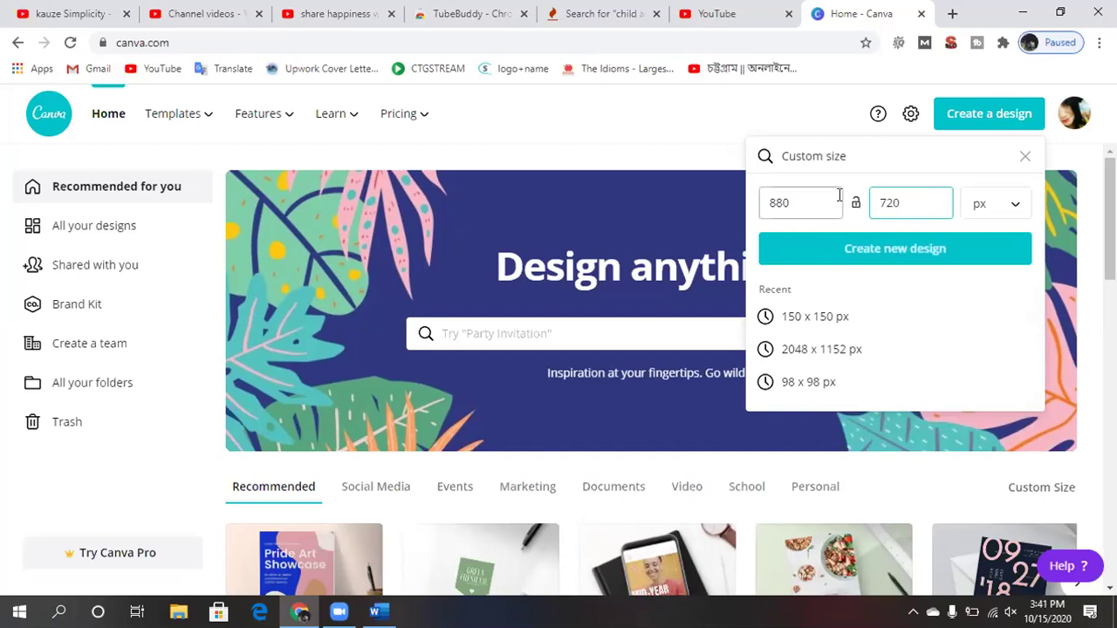
pyautogui.click(774, 203)
pyautogui.press('BackSpace')
pyautogui.press('BackSpace')
pyautogui.press('BackSpace')
pyautogui.write('1280')
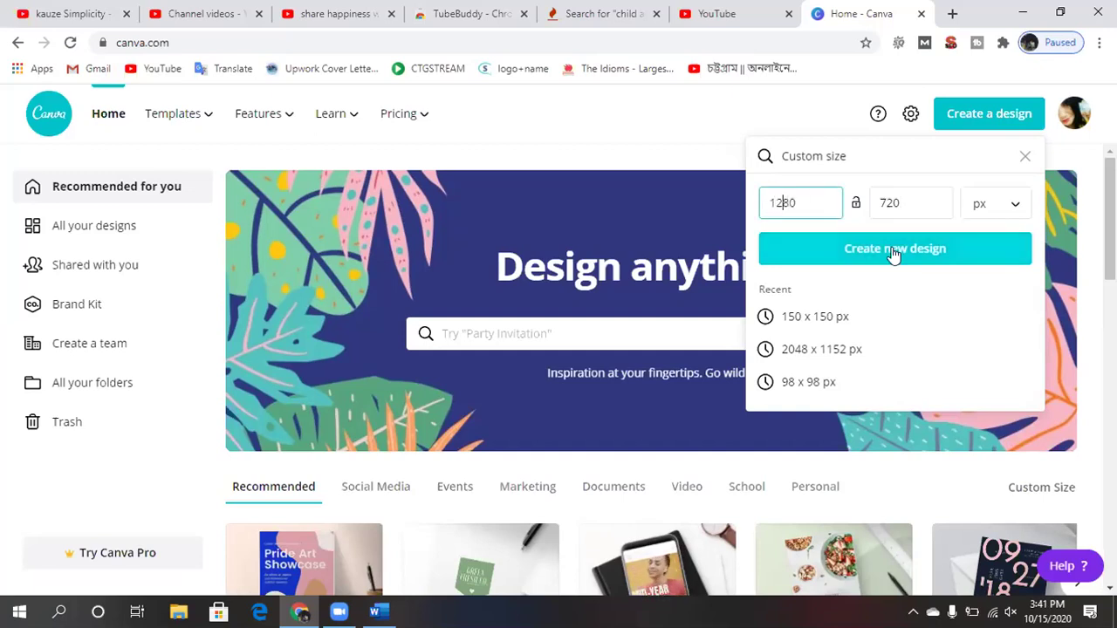
pyautogui.click(894, 252)
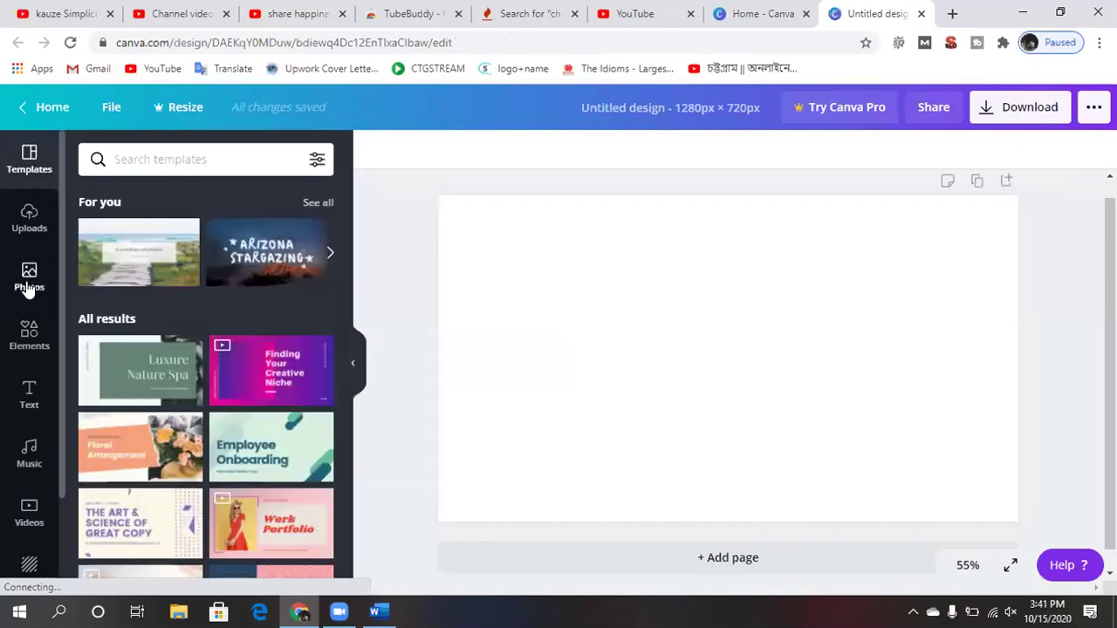
# Start an image upload from the device and open the drive-download-20201012T130934Z-001 folder in Downloads.
pyautogui.click(31, 245)
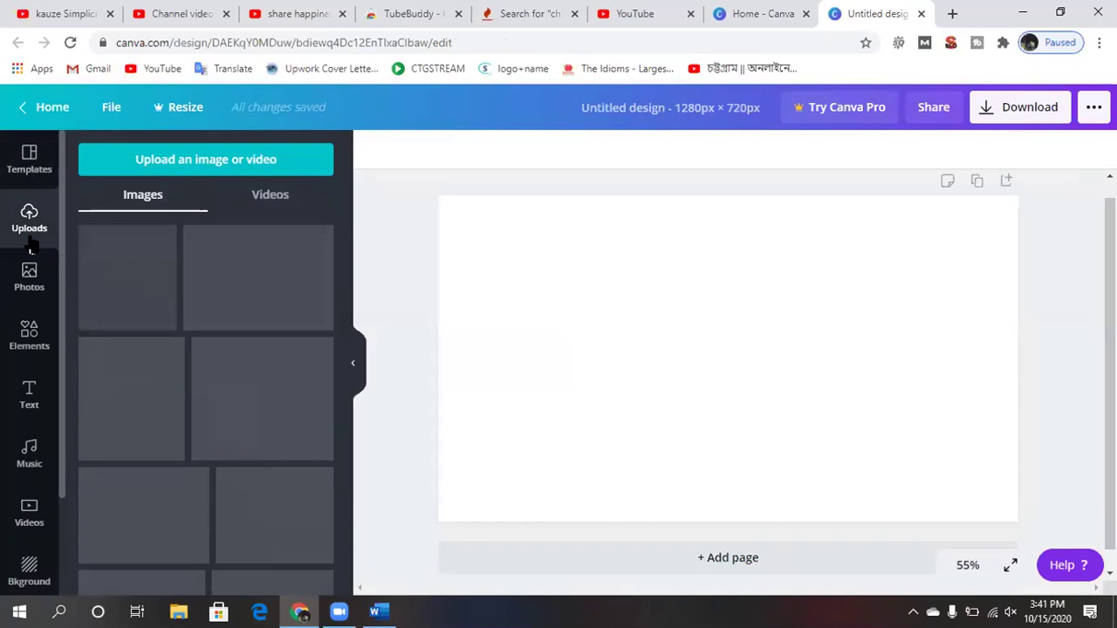
pyautogui.click(181, 162)
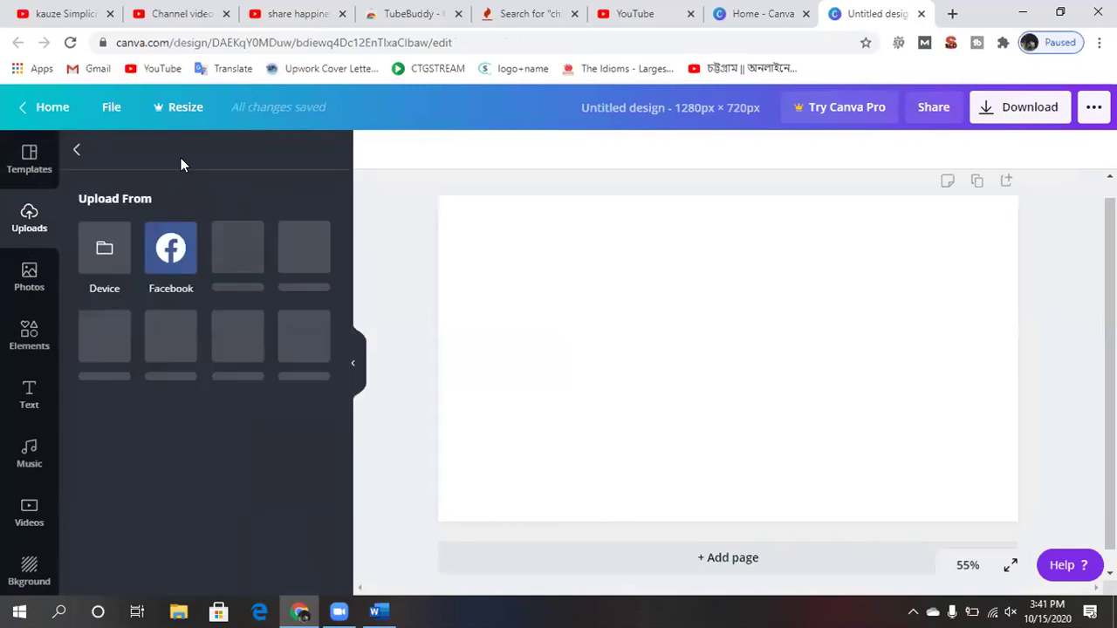
pyautogui.click(111, 249)
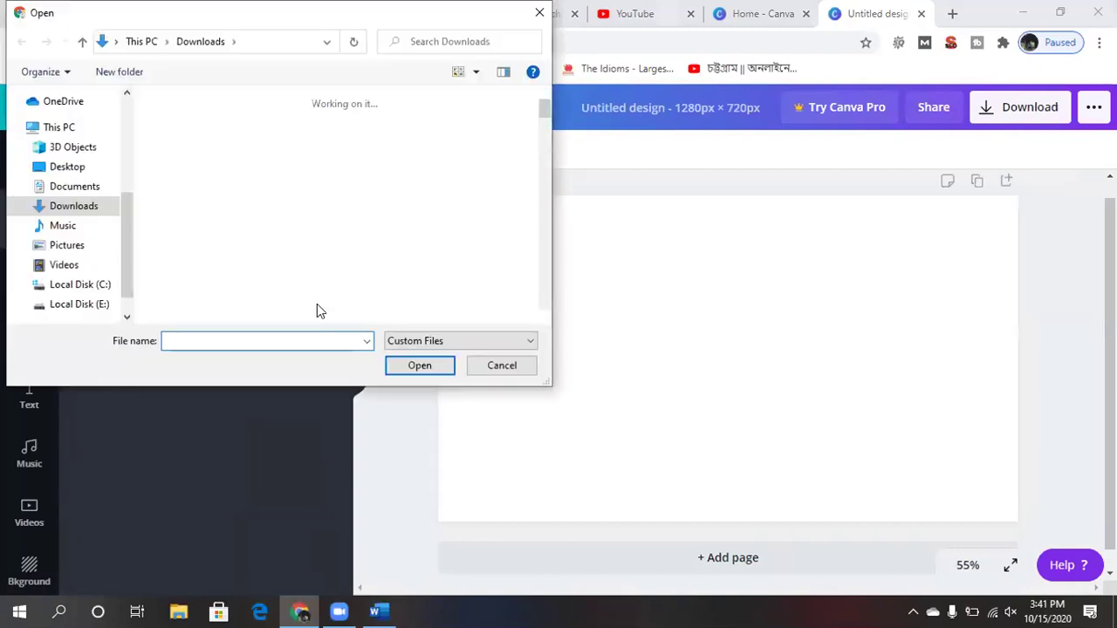
pyautogui.scroll(-1, 175, 274)
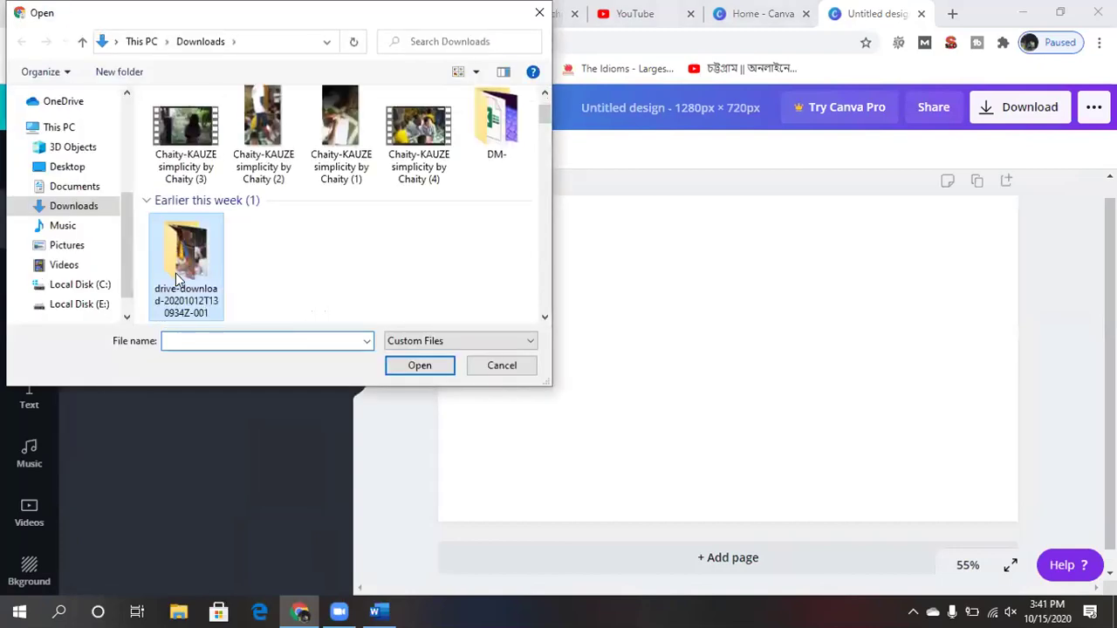
pyautogui.doubleClick(175, 275)
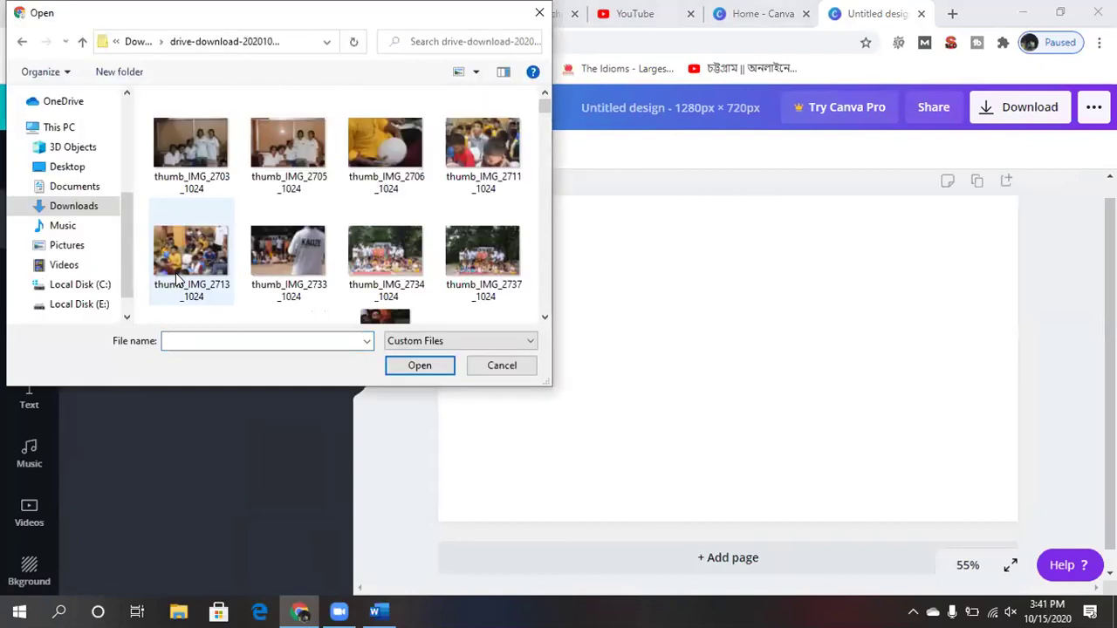
# Look through the photos in the drive-download folder for a picture to use in the thumbnail.
pyautogui.click(543, 319)
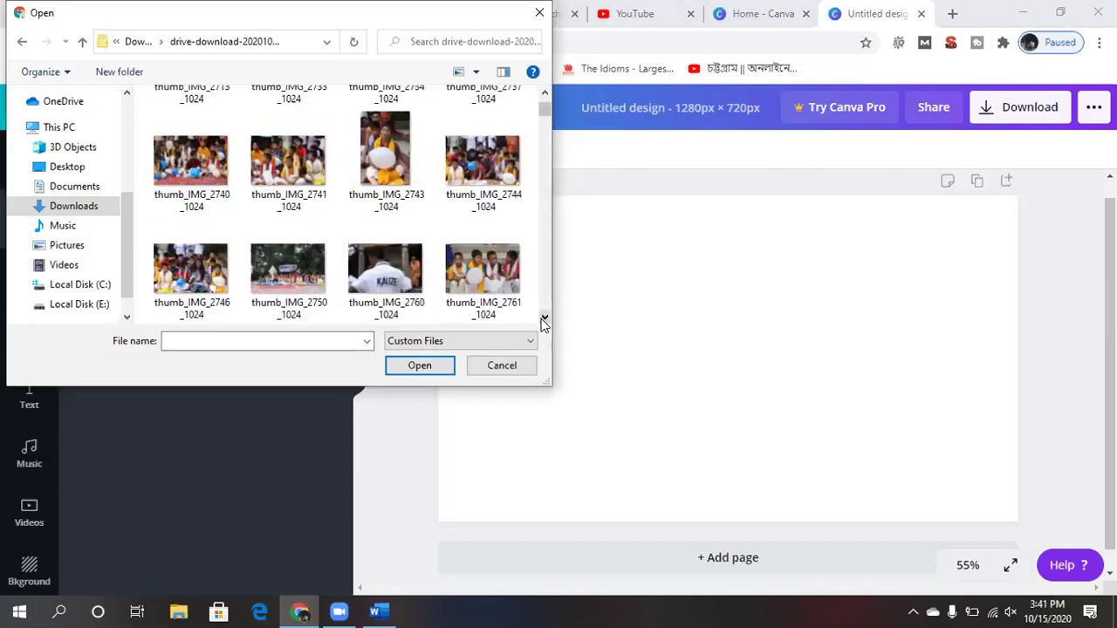
pyautogui.click(543, 319)
pyautogui.click(544, 319)
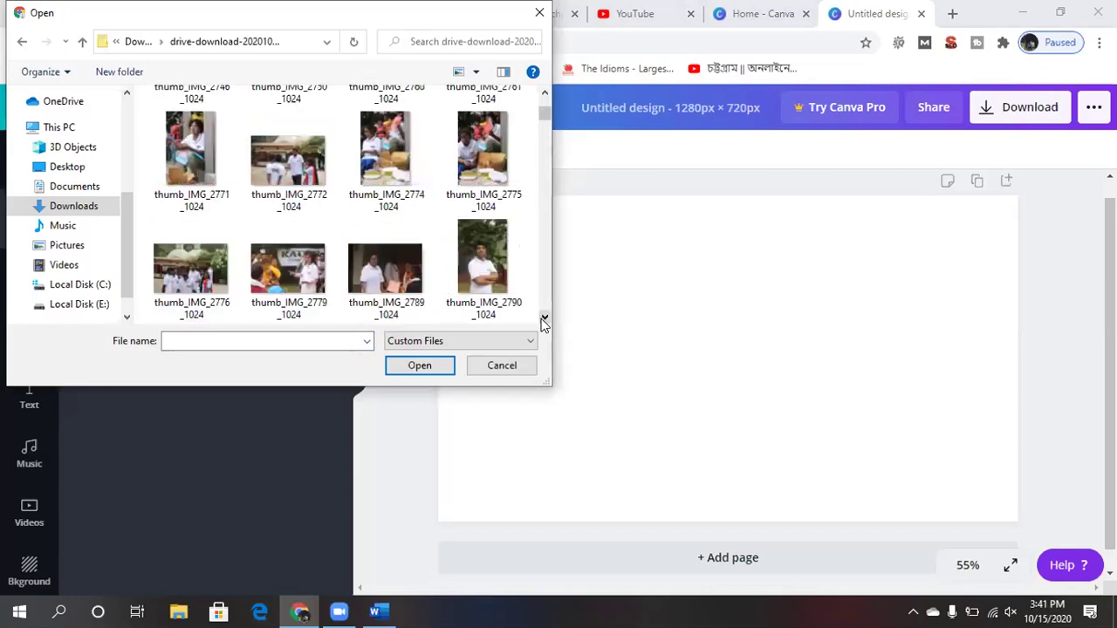
pyautogui.click(543, 319)
pyautogui.click(544, 320)
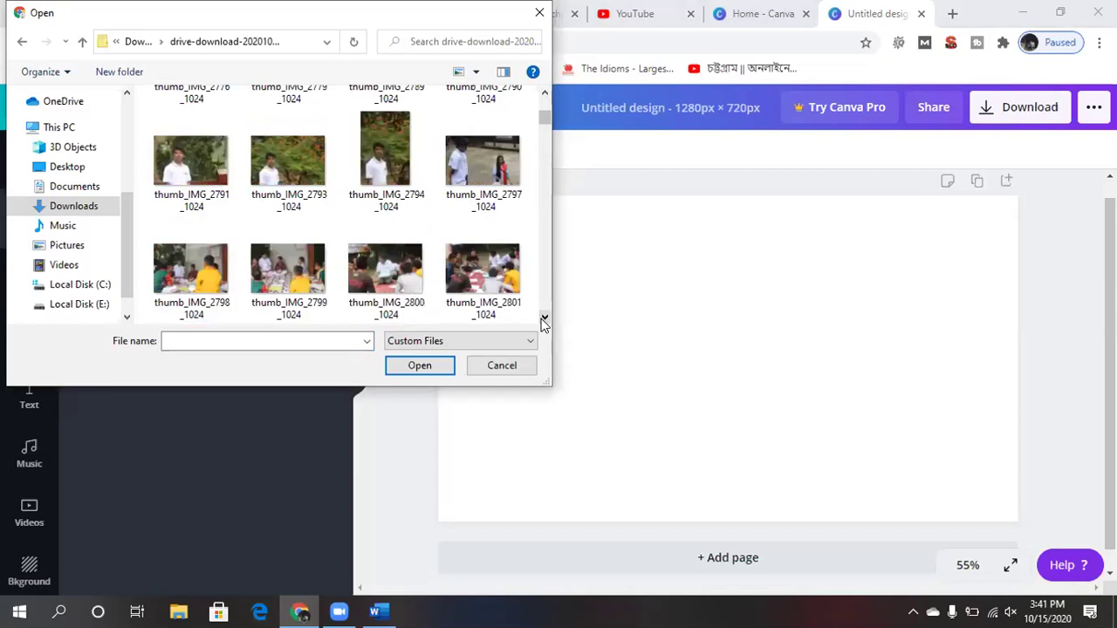
pyautogui.click(543, 319)
pyautogui.click(544, 320)
pyautogui.click(544, 319)
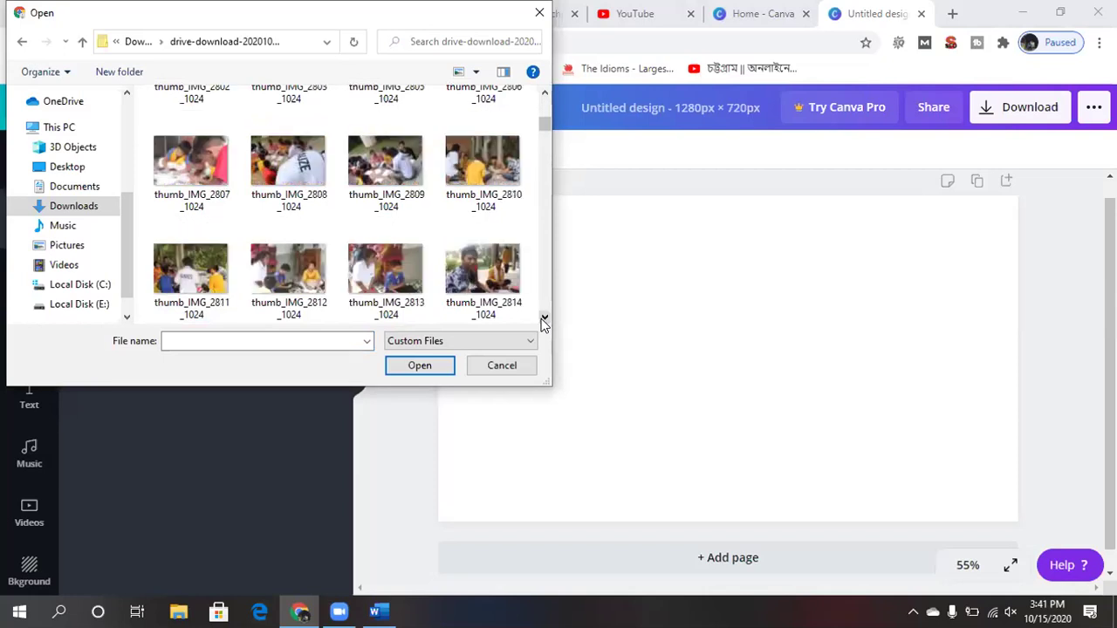
pyautogui.click(544, 320)
pyautogui.click(544, 320)
pyautogui.click(543, 319)
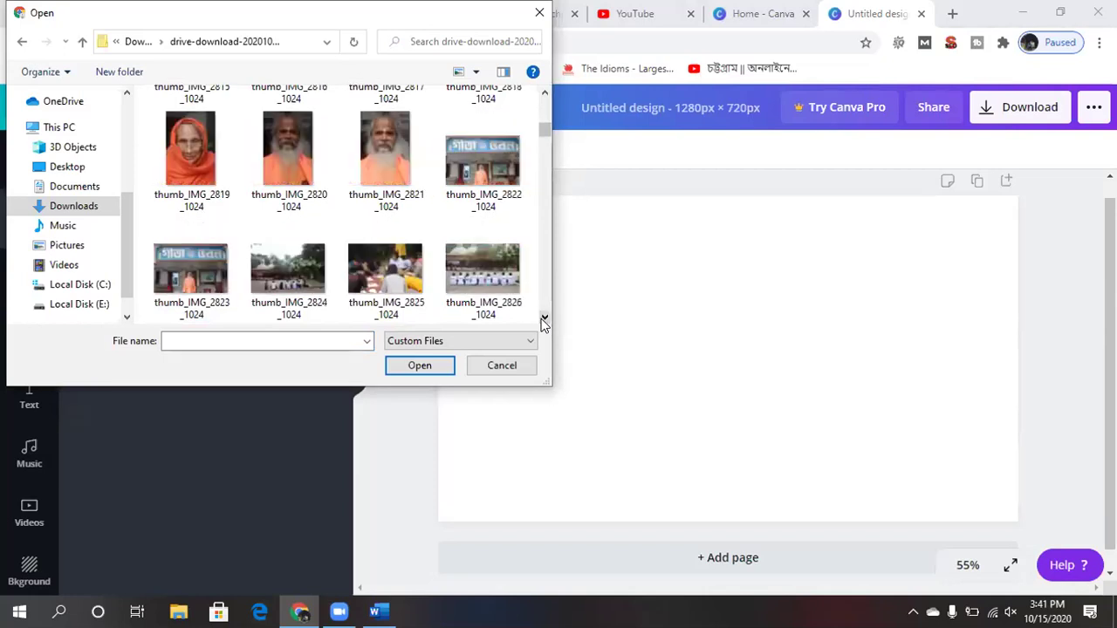
pyautogui.click(542, 320)
pyautogui.click(542, 320)
pyautogui.click(543, 320)
pyautogui.click(542, 320)
pyautogui.click(543, 320)
pyautogui.click(543, 320)
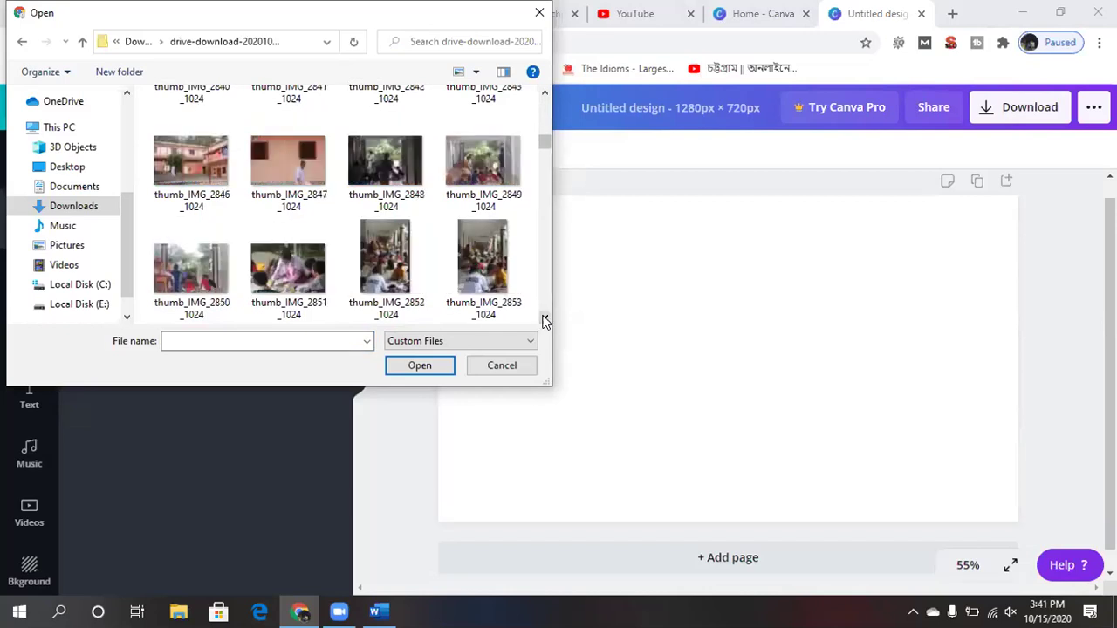
pyautogui.click(544, 320)
pyautogui.click(544, 320)
pyautogui.click(544, 320)
pyautogui.click(544, 321)
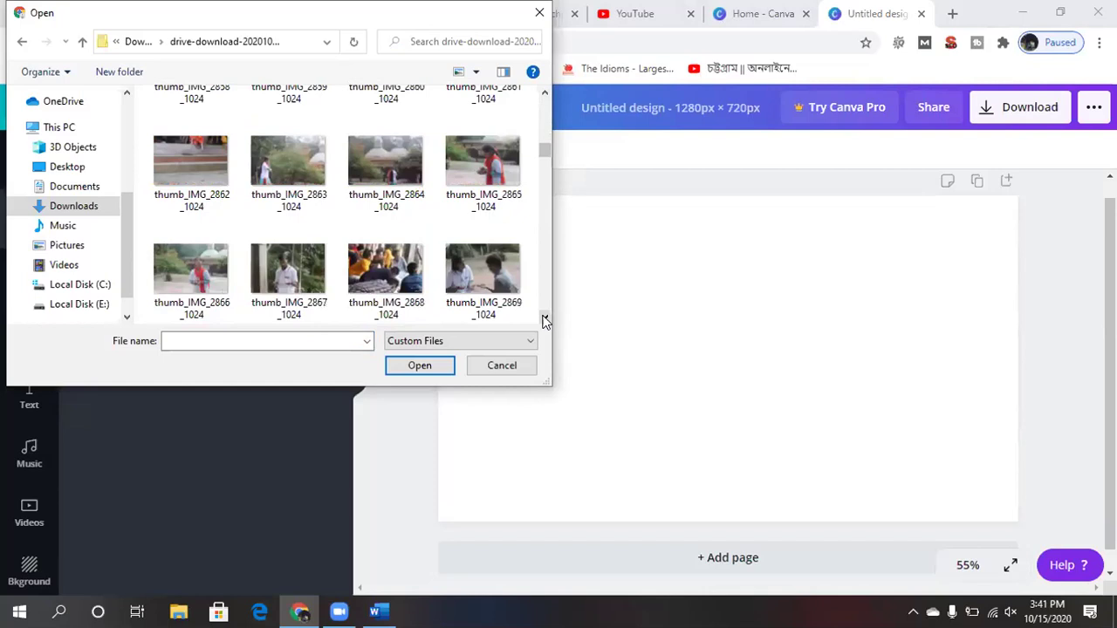
pyautogui.click(544, 320)
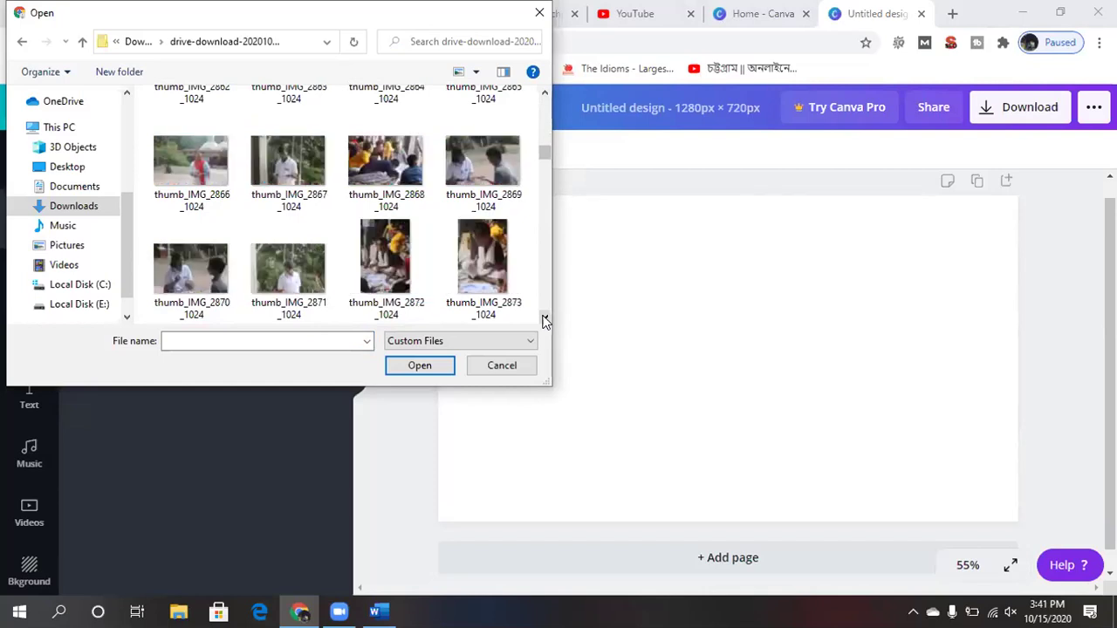
pyautogui.click(544, 320)
pyautogui.click(543, 321)
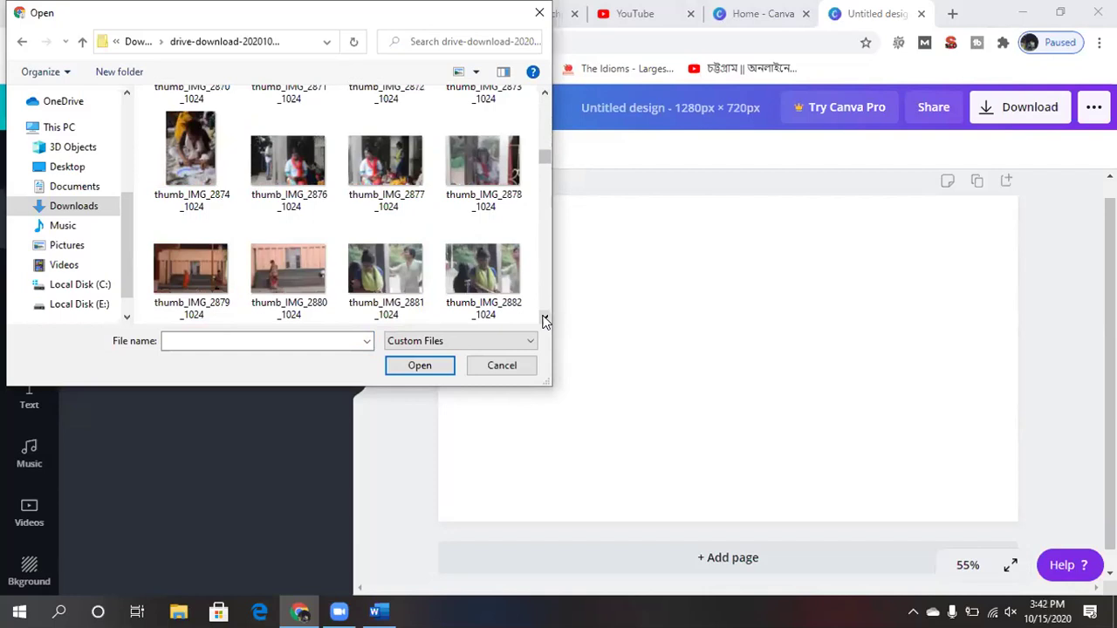
pyautogui.click(543, 320)
pyautogui.click(544, 320)
pyautogui.click(544, 321)
pyautogui.click(543, 320)
pyautogui.click(543, 320)
pyautogui.click(543, 320)
pyautogui.click(544, 320)
pyautogui.click(544, 321)
pyautogui.click(544, 321)
pyautogui.click(544, 320)
pyautogui.click(543, 320)
pyautogui.click(543, 320)
pyautogui.click(543, 321)
pyautogui.click(544, 321)
pyautogui.click(544, 321)
pyautogui.click(543, 320)
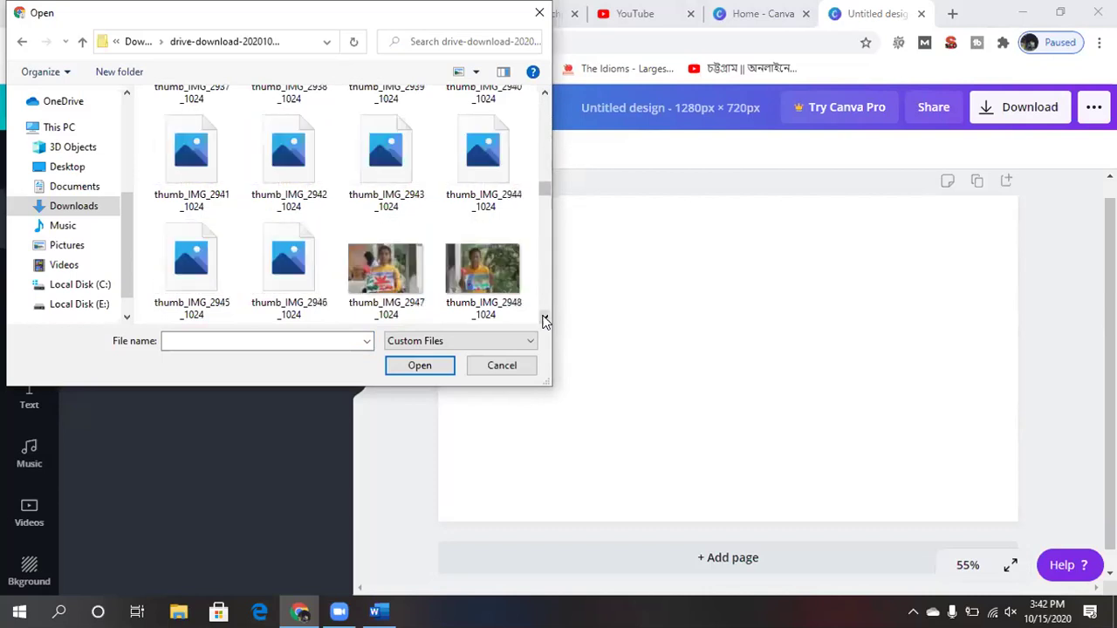
pyautogui.click(543, 320)
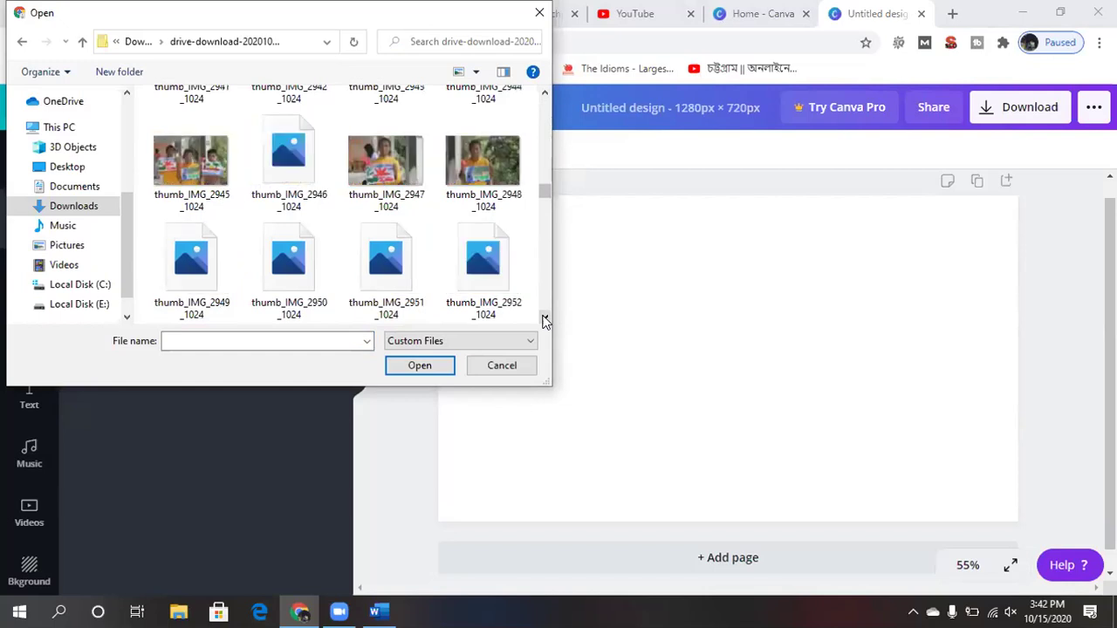
pyautogui.click(544, 320)
pyautogui.click(544, 321)
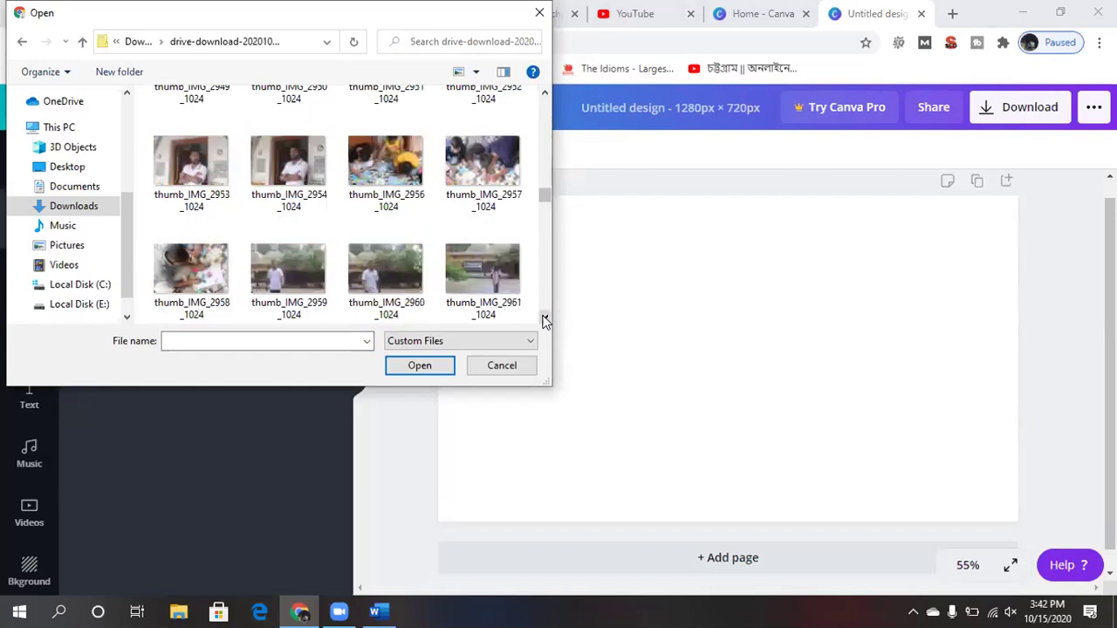
pyautogui.click(544, 320)
pyautogui.click(543, 321)
pyautogui.click(544, 320)
pyautogui.click(544, 320)
pyautogui.click(543, 320)
pyautogui.click(544, 320)
pyautogui.click(544, 320)
pyautogui.click(544, 320)
pyautogui.click(543, 320)
pyautogui.click(543, 320)
pyautogui.click(543, 320)
pyautogui.click(544, 320)
pyautogui.click(544, 320)
pyautogui.click(544, 320)
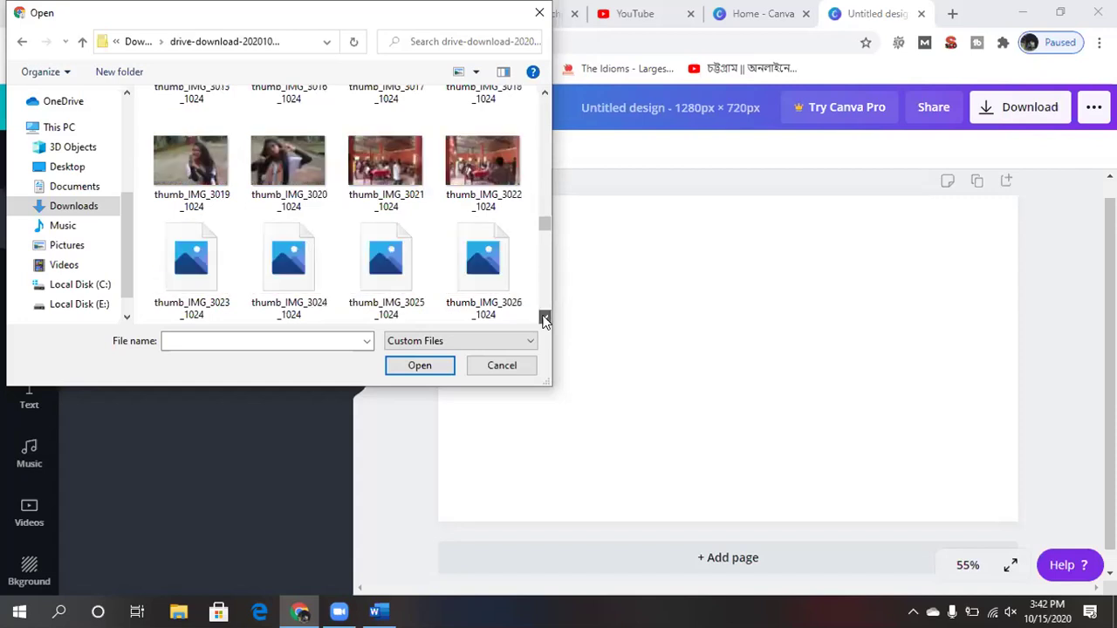
pyautogui.click(543, 321)
pyautogui.click(543, 321)
pyautogui.click(544, 321)
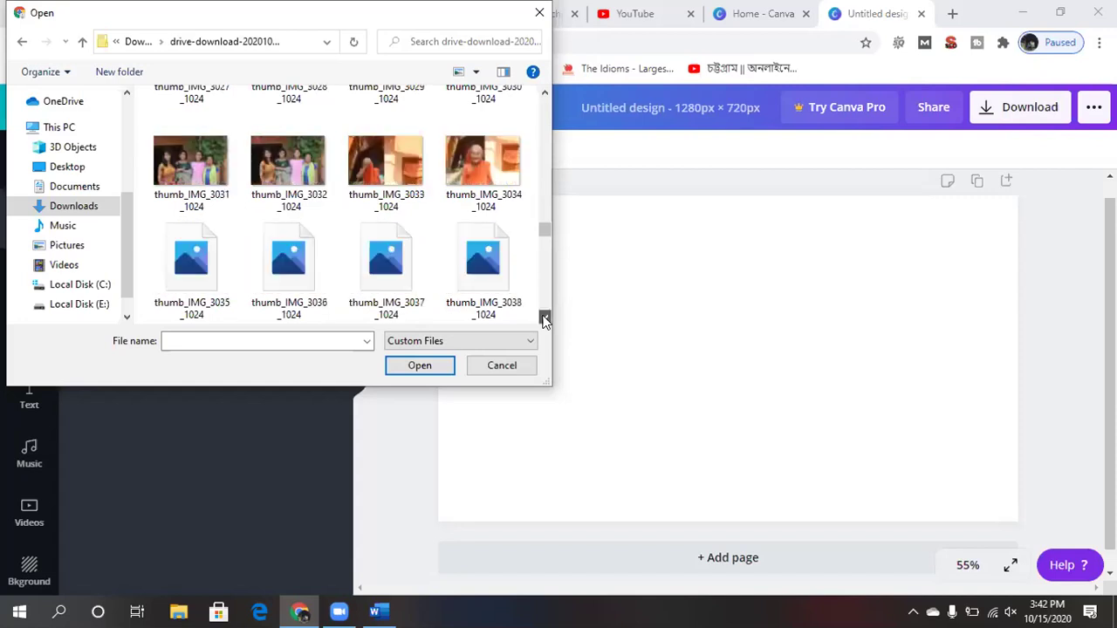
pyautogui.click(543, 321)
pyautogui.click(543, 320)
pyautogui.click(543, 320)
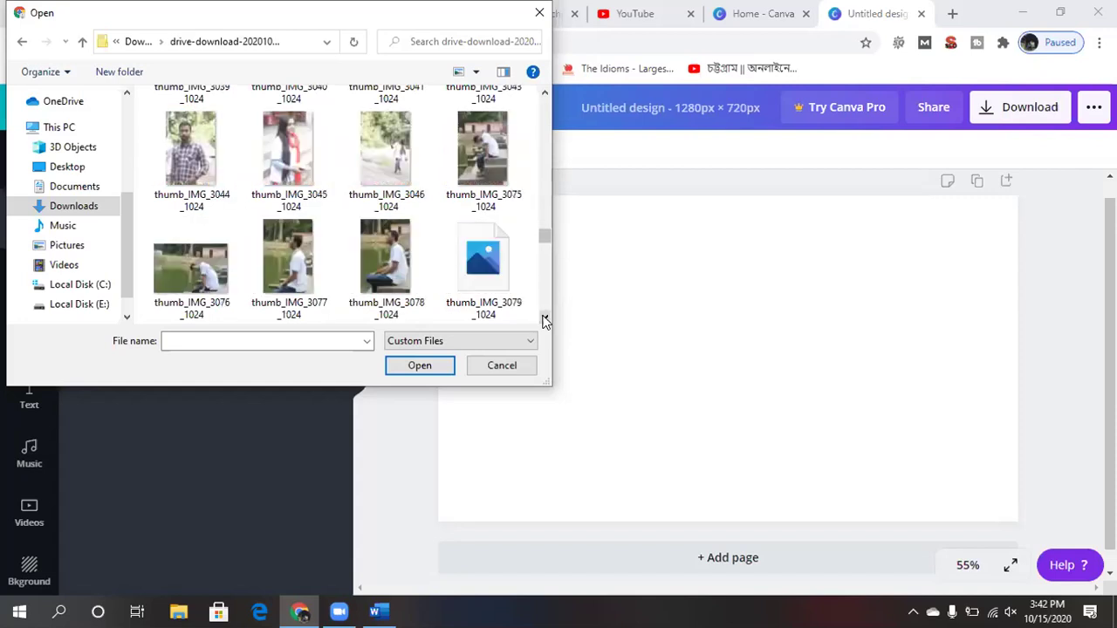
pyautogui.click(544, 320)
pyautogui.click(544, 320)
pyautogui.click(544, 321)
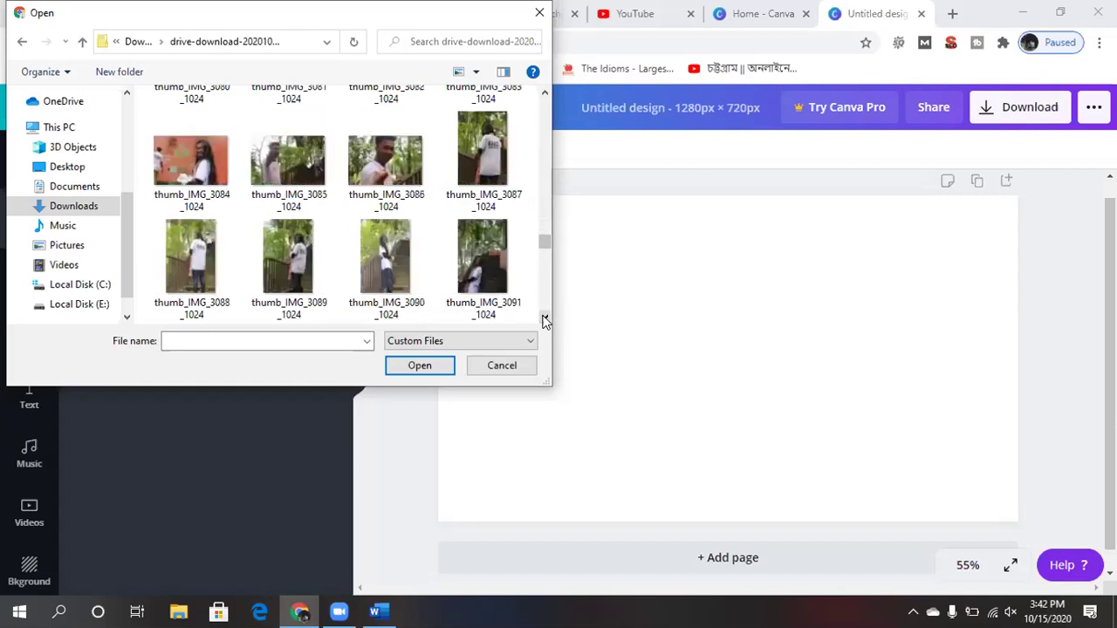
pyautogui.click(543, 321)
pyautogui.moveTo(544, 321); pyautogui.dragTo(546, 322)
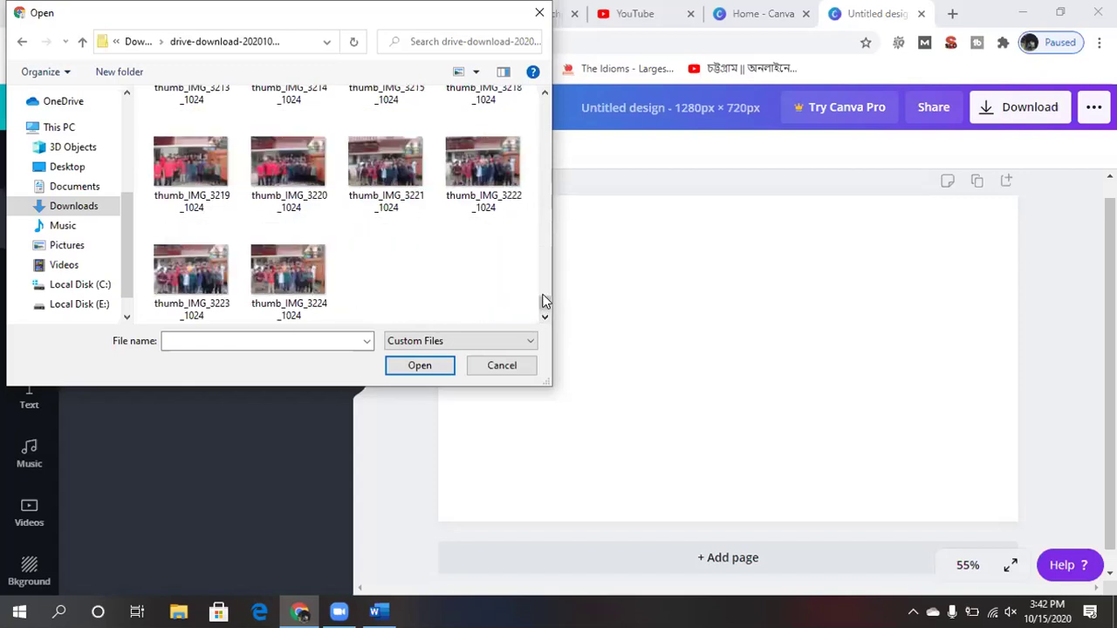
pyautogui.scroll(5, 543, 288)
pyautogui.moveTo(541, 172)
pyautogui.mouseDown()
pyautogui.moveTo(542, 102)
pyautogui.moveTo(544, 189)
pyautogui.mouseUp()
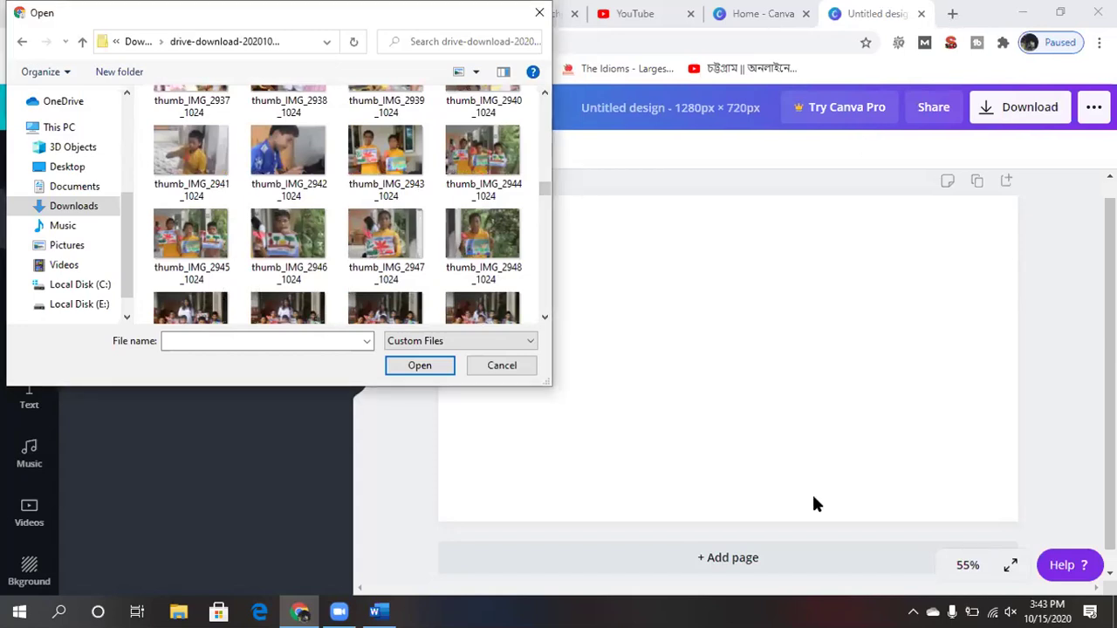
pyautogui.click(832, 550)
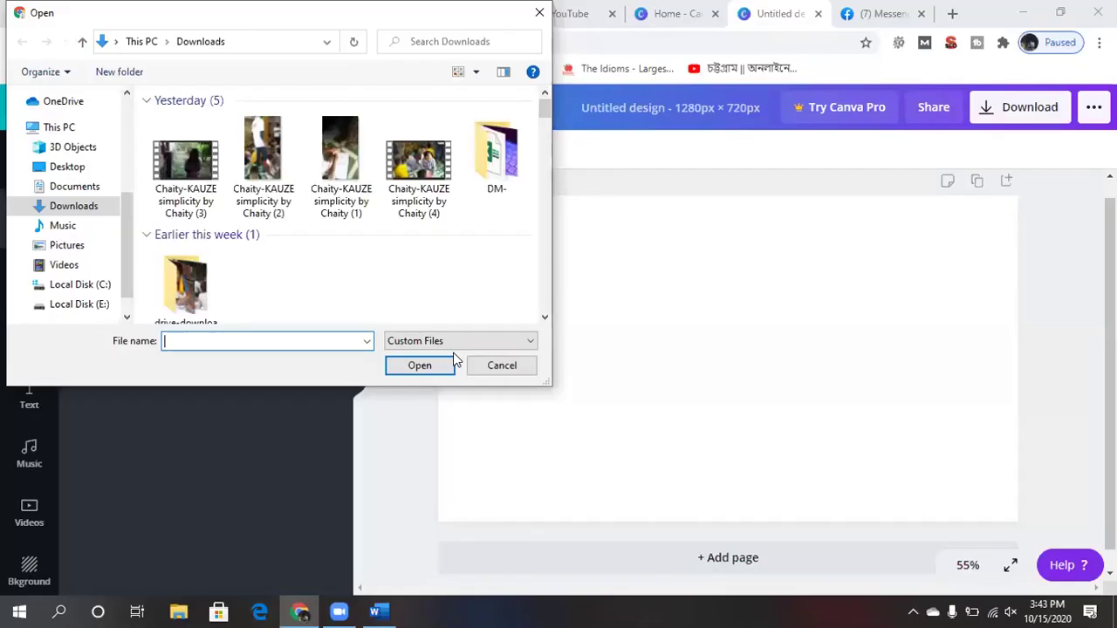
# Upload the group photo thumb_IMG_3224_1024 from the drive-download folder in Downloads.
pyautogui.doubleClick(185, 283)
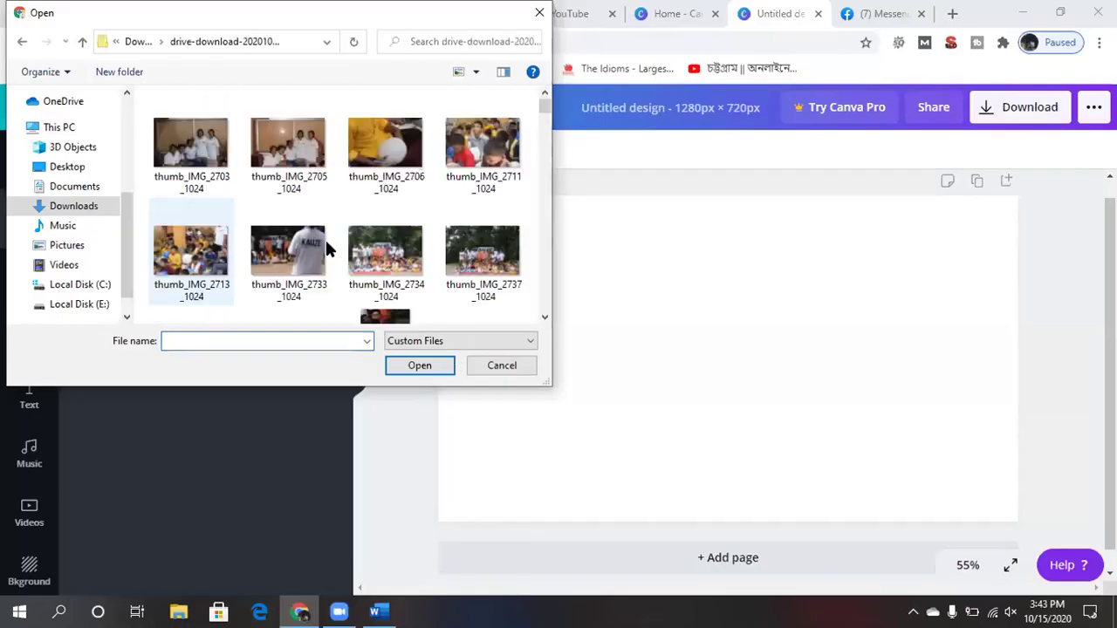
pyautogui.scroll(-5, 546, 294)
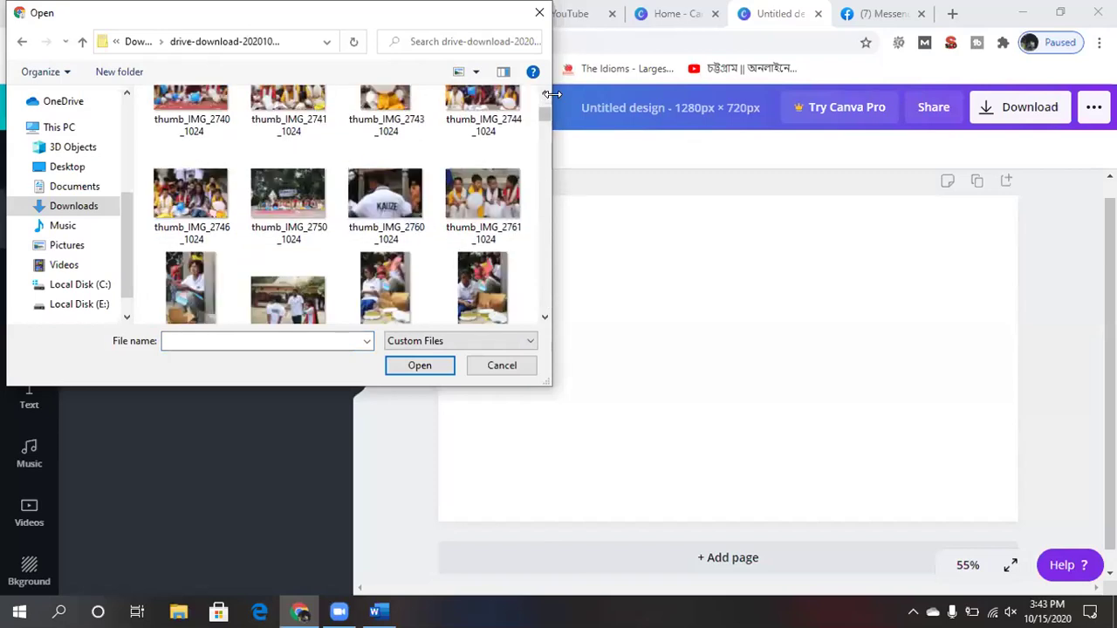
pyautogui.moveTo(542, 151); pyautogui.dragTo(547, 340)
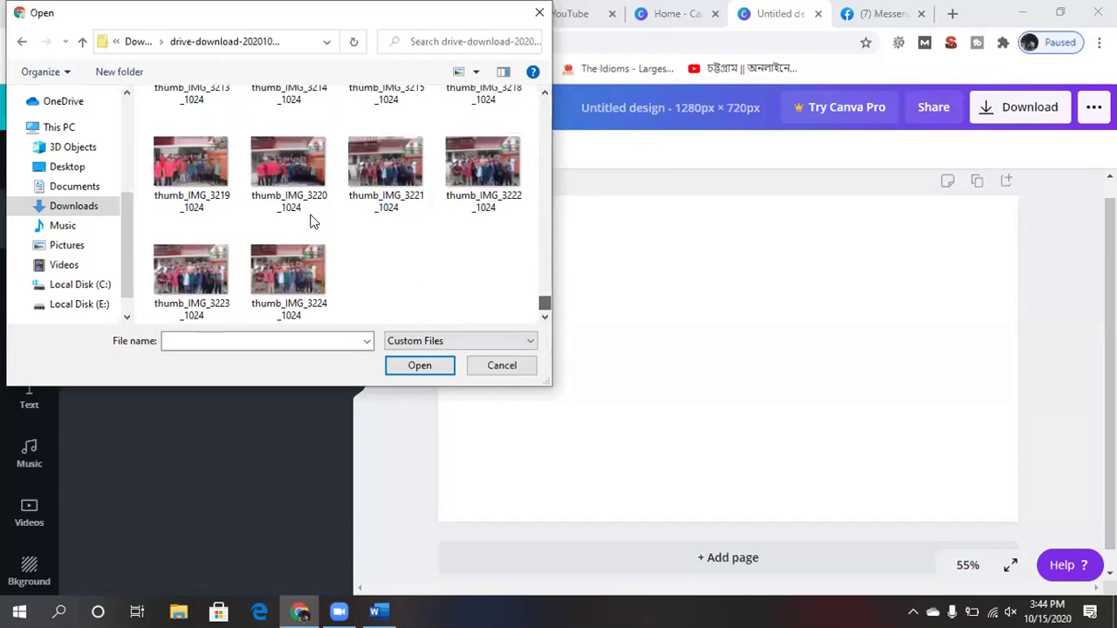
pyautogui.click(287, 274)
pyautogui.click(409, 365)
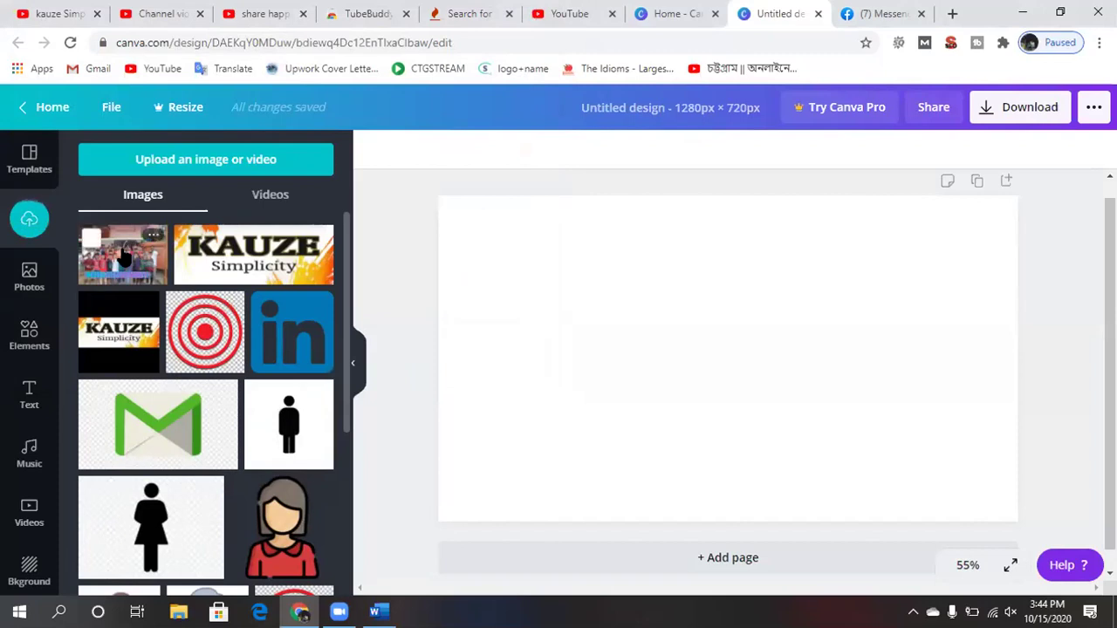
# Place the uploaded group photo on the page and enlarge and reposition it until it fills the whole canvas.
pyautogui.click(121, 254)
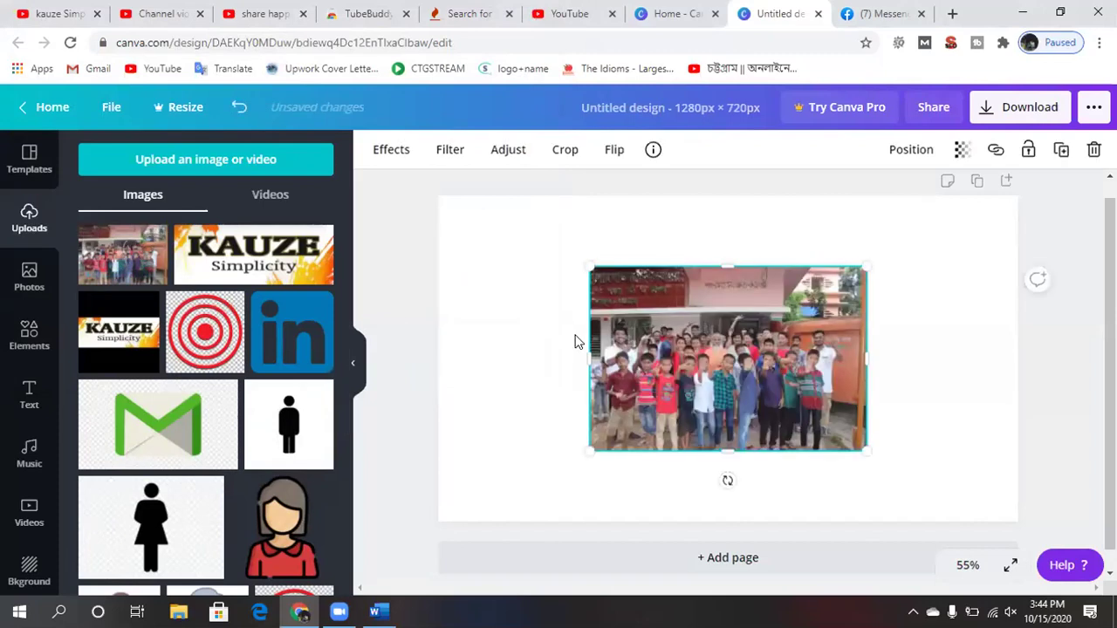
pyautogui.moveTo(588, 263); pyautogui.dragTo(452, 221)
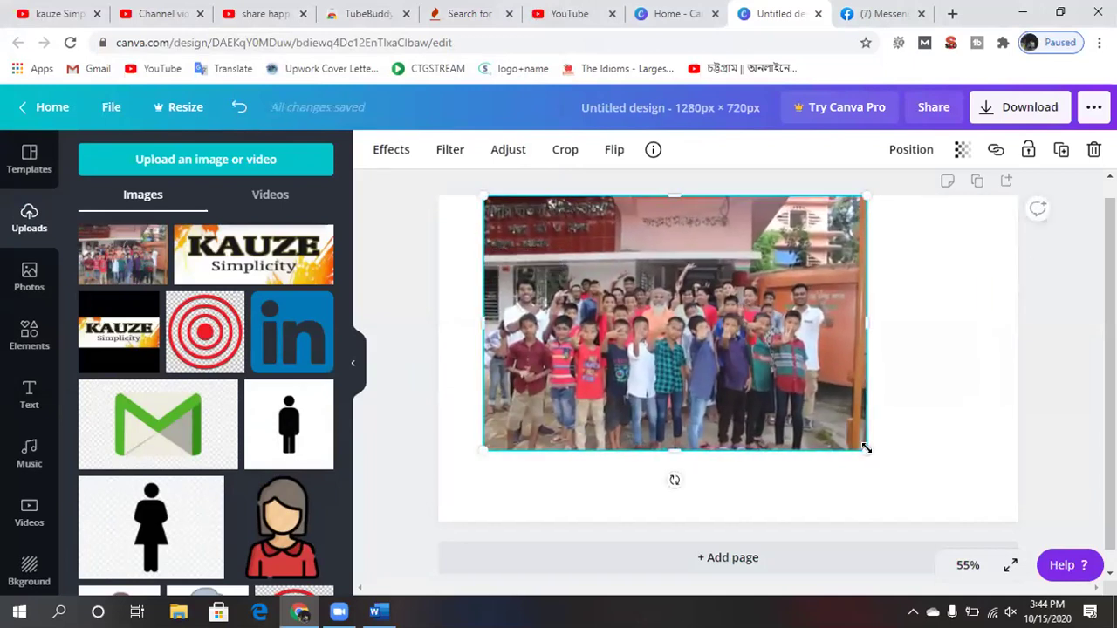
pyautogui.moveTo(879, 455); pyautogui.dragTo(983, 501)
pyautogui.moveTo(980, 352); pyautogui.dragTo(1018, 349)
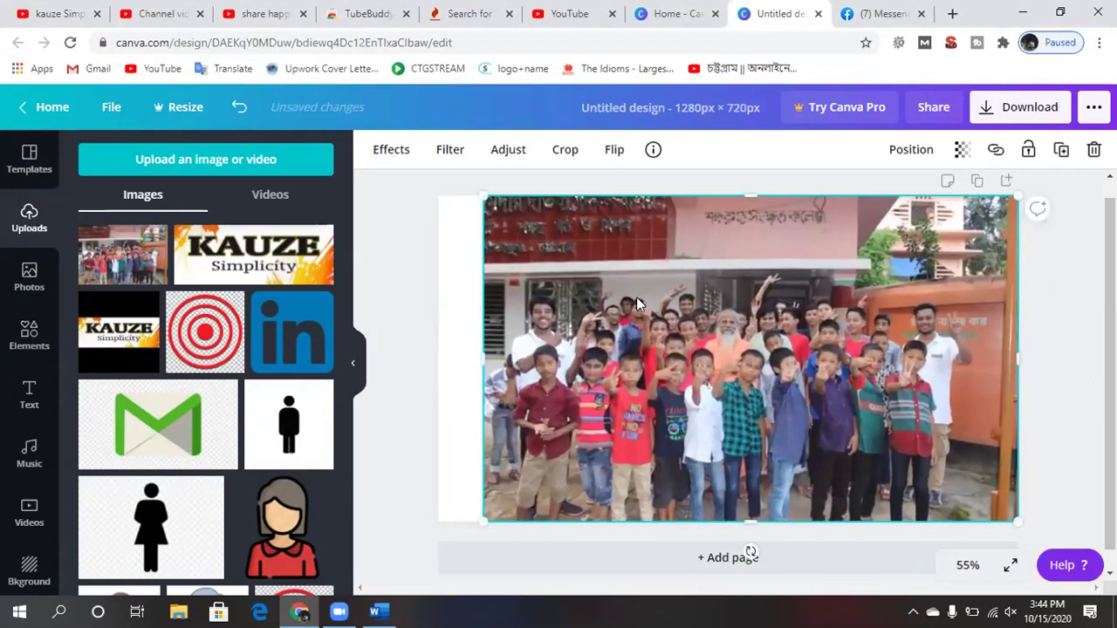
pyautogui.moveTo(481, 357); pyautogui.dragTo(438, 360)
pyautogui.moveTo(703, 377); pyautogui.dragTo(701, 350)
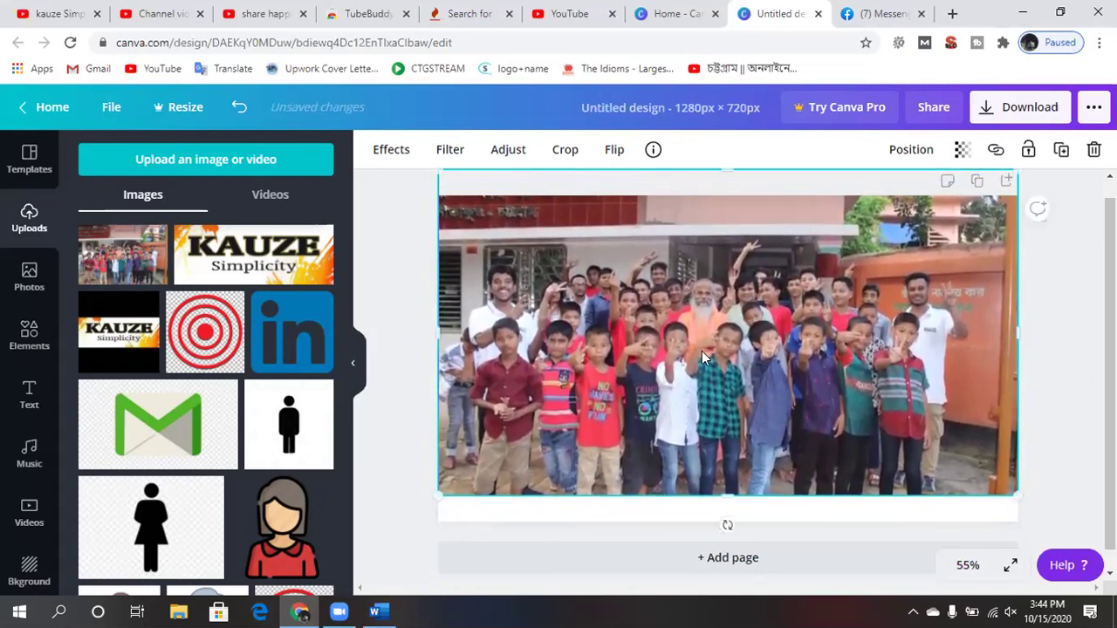
pyautogui.moveTo(729, 501); pyautogui.dragTo(728, 520)
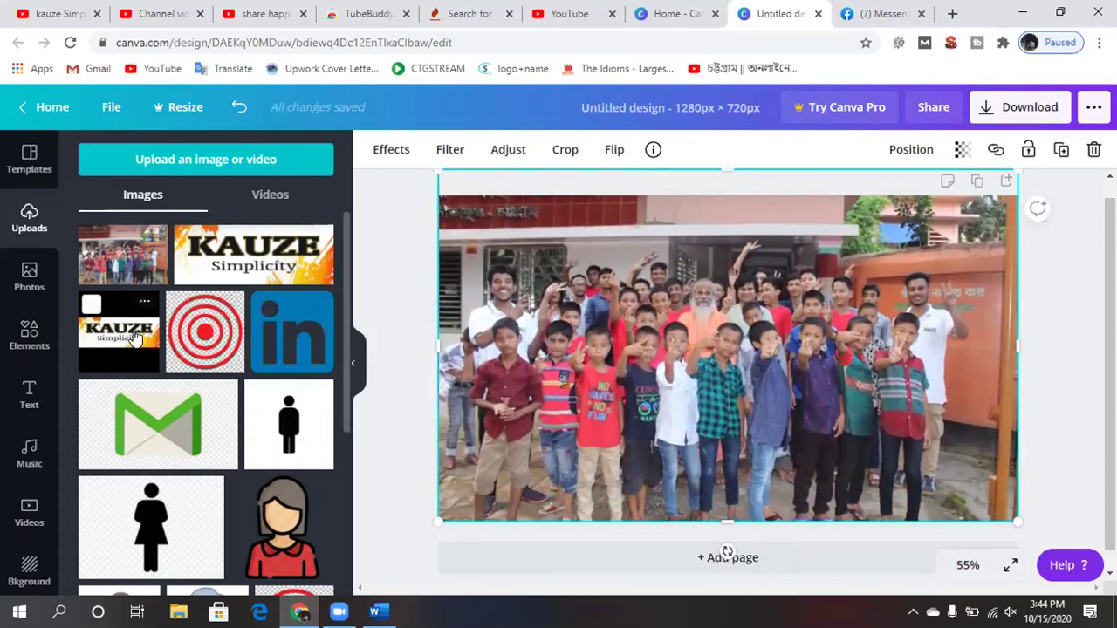
# Add the white KAUZE Simplicity logo, shrink it and place it in the lower-right corner of the photo.
pyautogui.click(221, 249)
pyautogui.moveTo(508, 276); pyautogui.dragTo(824, 392)
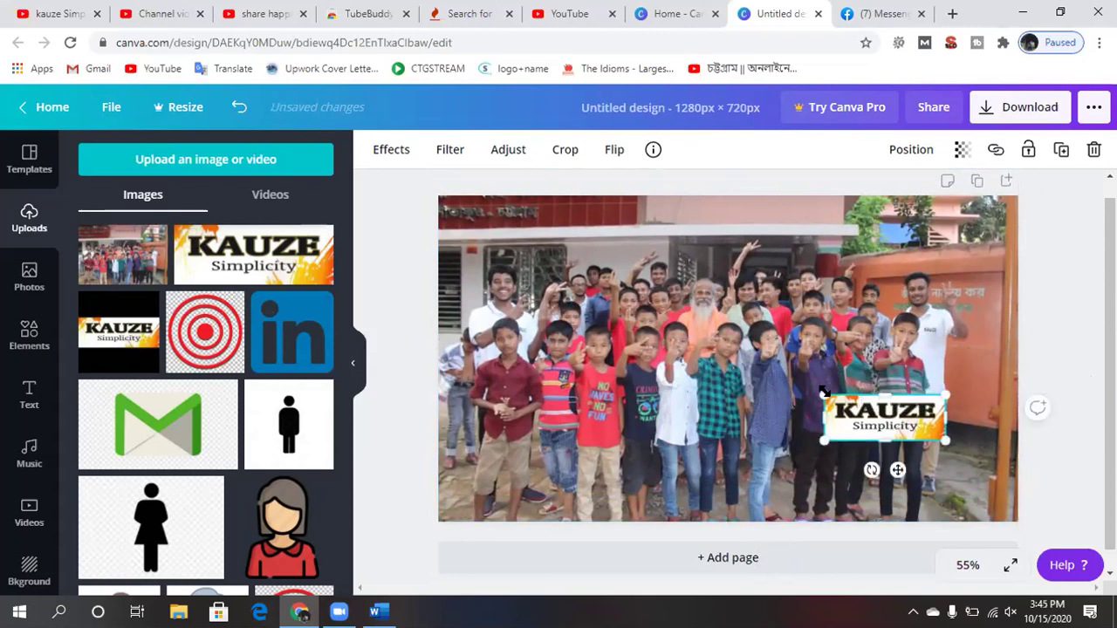
pyautogui.moveTo(900, 419); pyautogui.dragTo(952, 488)
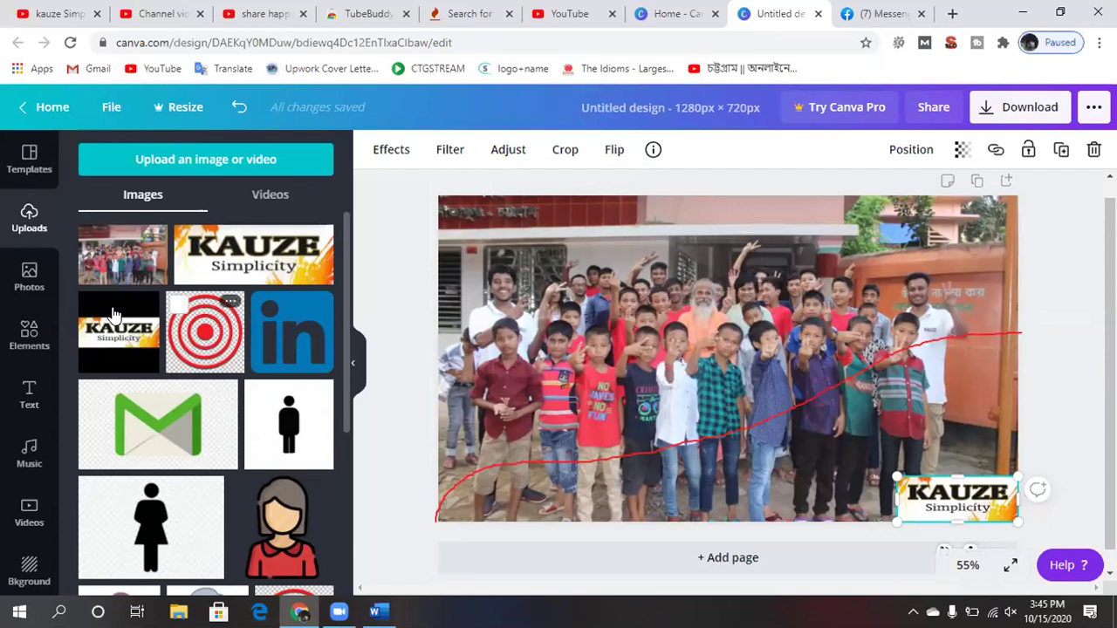
# Look through the additional Canva apps and integrations available for the design.
pyautogui.scroll(-2, 23, 482)
pyautogui.scroll(-2, 22, 483)
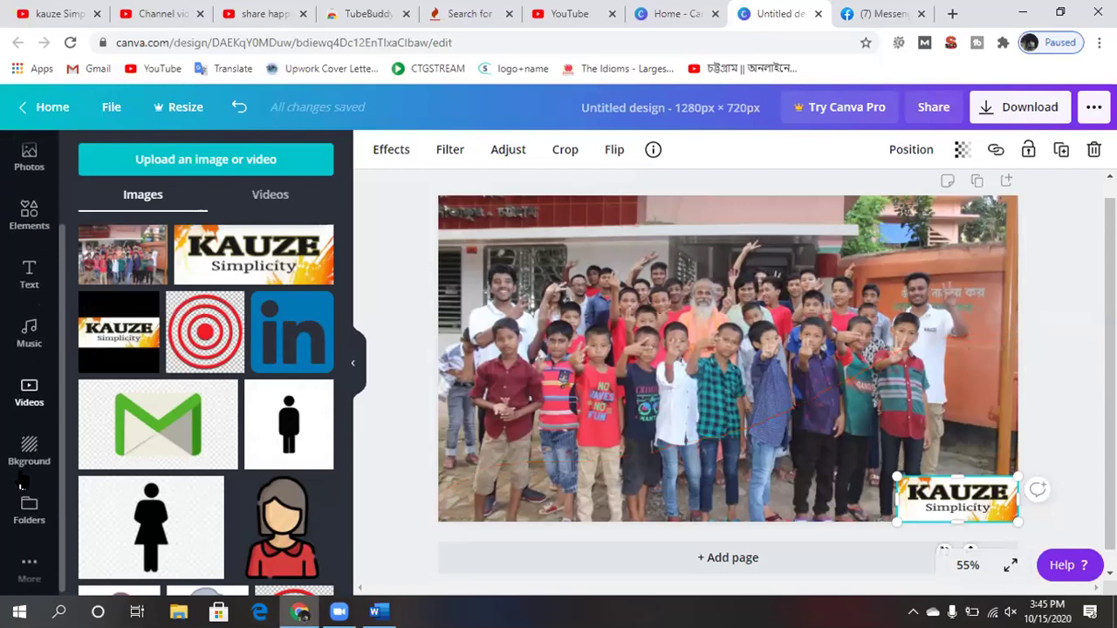
pyautogui.click(27, 571)
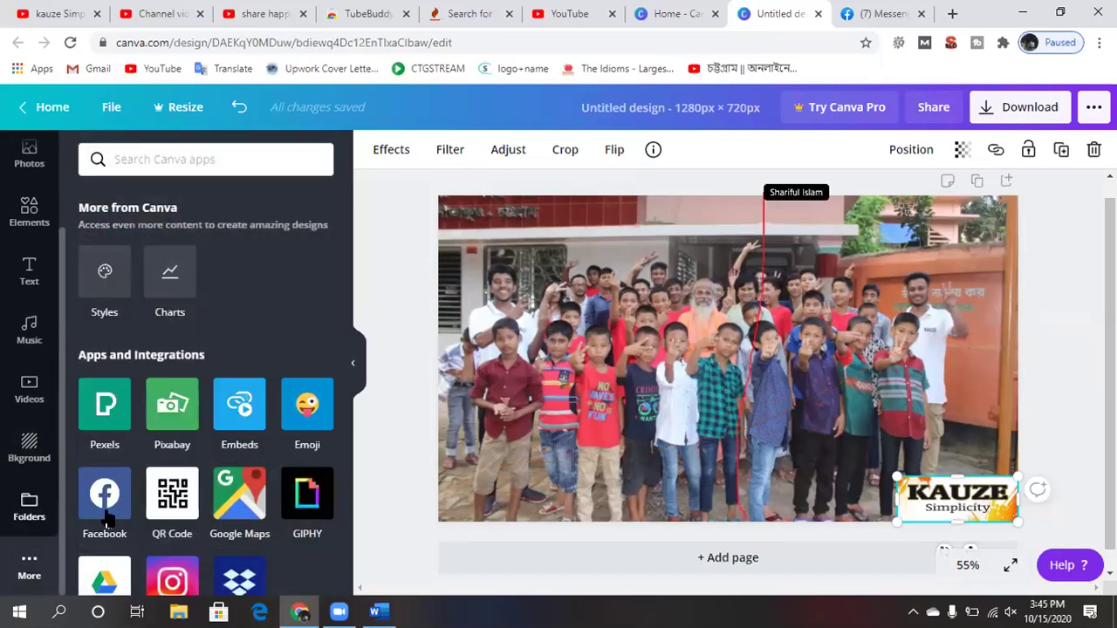
pyautogui.scroll(-1, 204, 532)
pyautogui.scroll(-2, 204, 540)
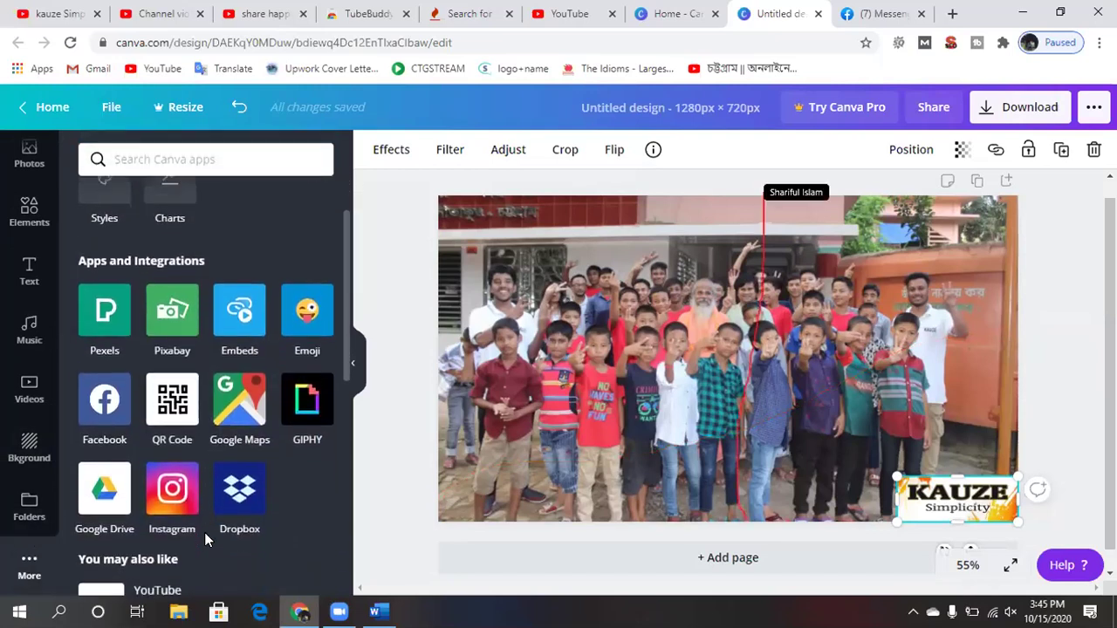
pyautogui.click(1008, 377)
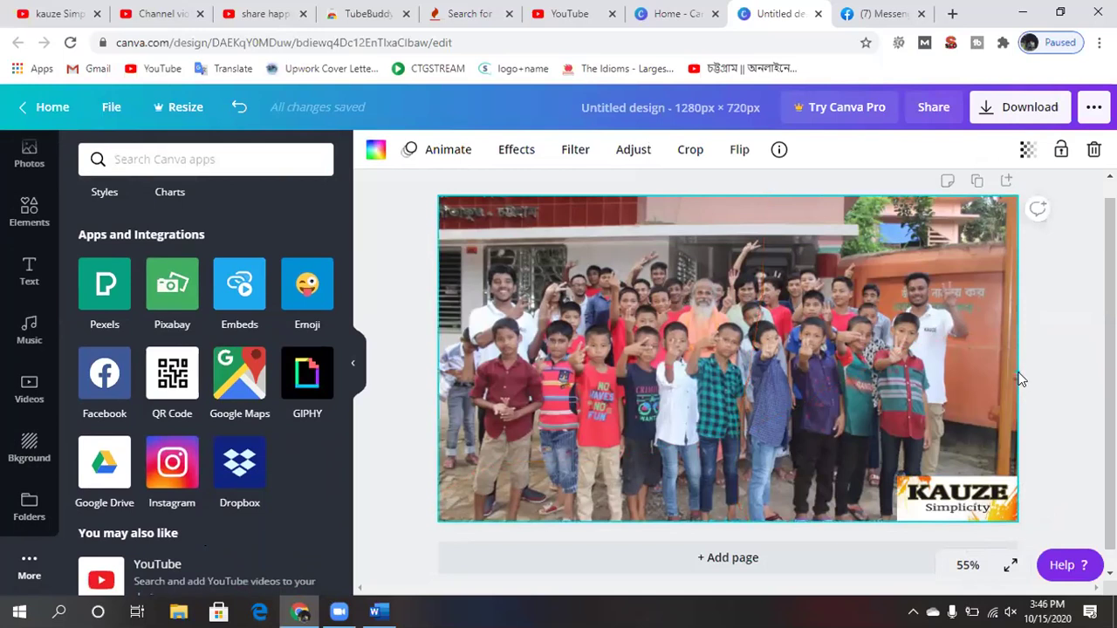
pyautogui.click(1019, 378)
pyautogui.click(999, 370)
pyautogui.click(951, 202)
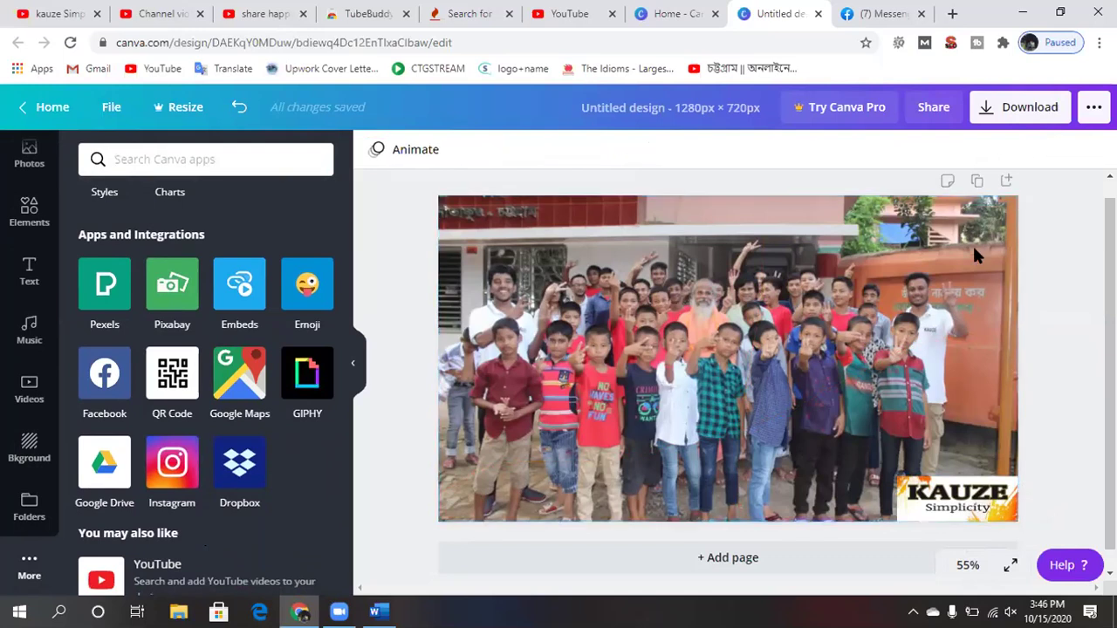
# Adjust the crop of the group photo, shifting the image slightly within its frame while keeping the canvas filled.
pyautogui.click(922, 258)
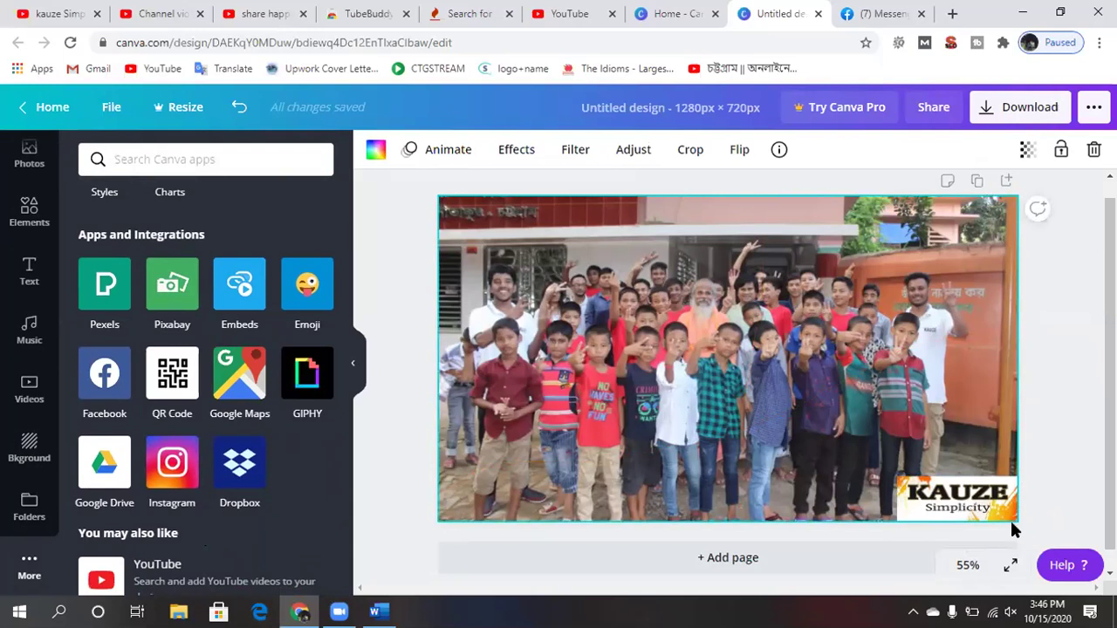
pyautogui.doubleClick(641, 358)
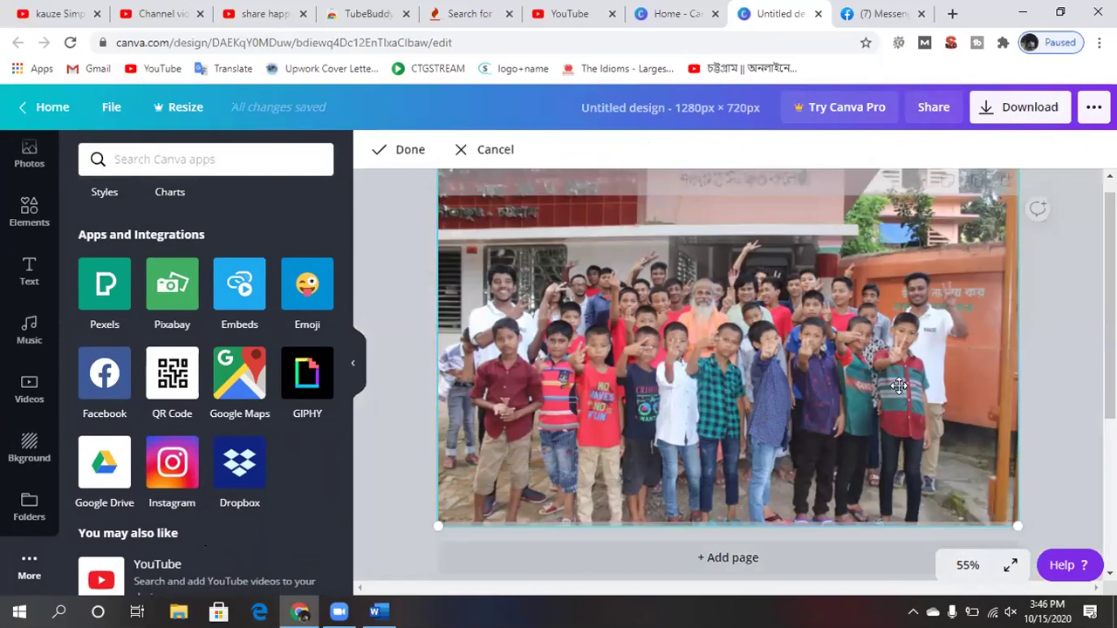
pyautogui.moveTo(1019, 358); pyautogui.dragTo(836, 355)
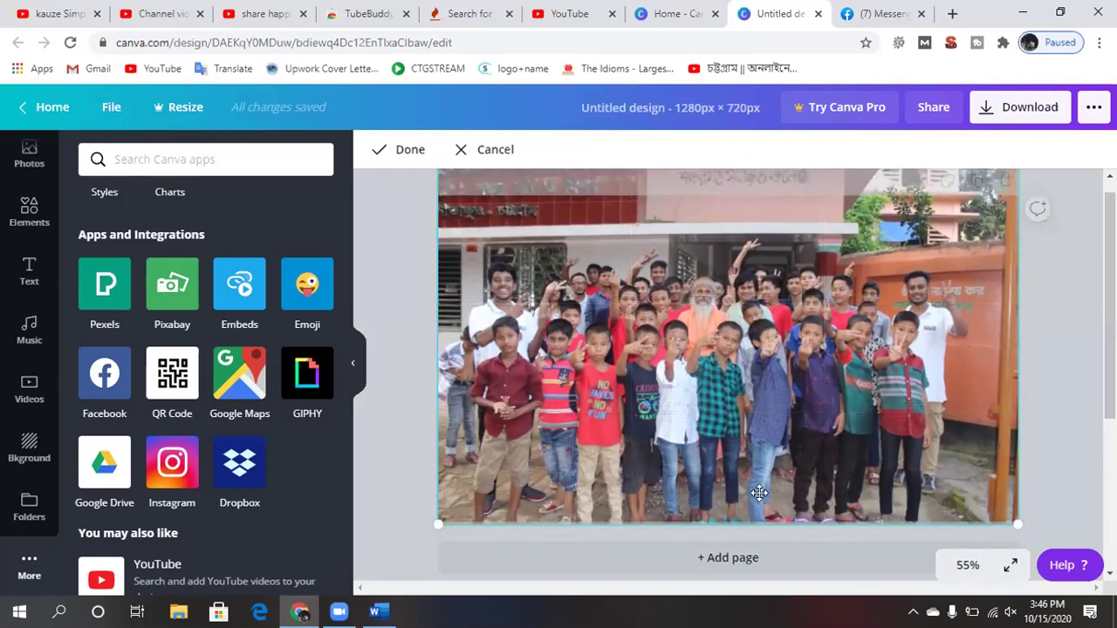
pyautogui.moveTo(1015, 520); pyautogui.dragTo(948, 506)
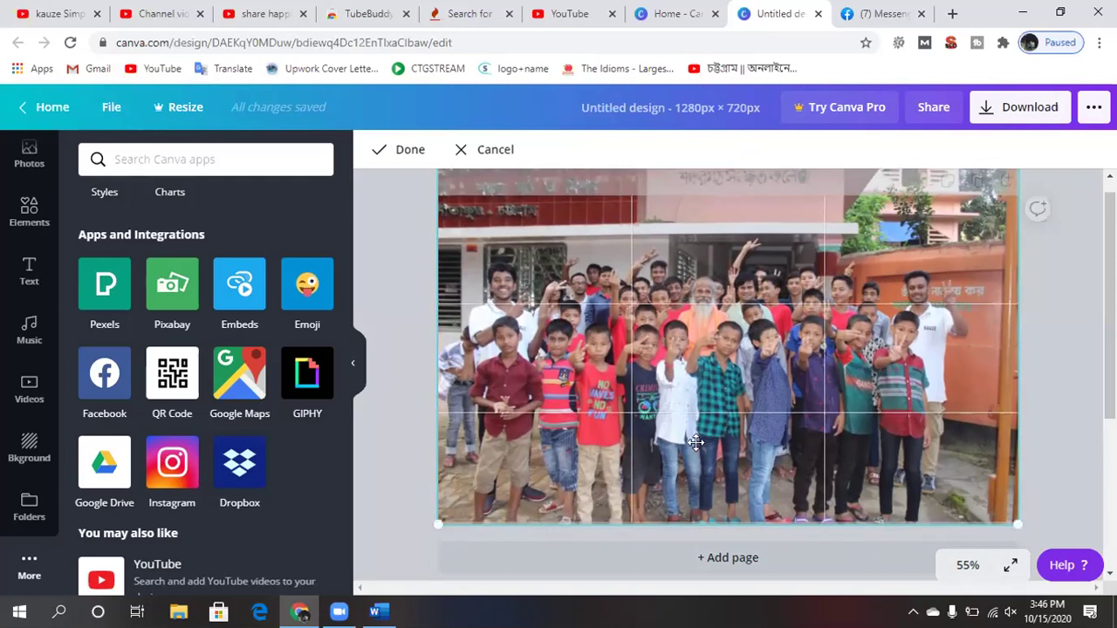
pyautogui.click(388, 337)
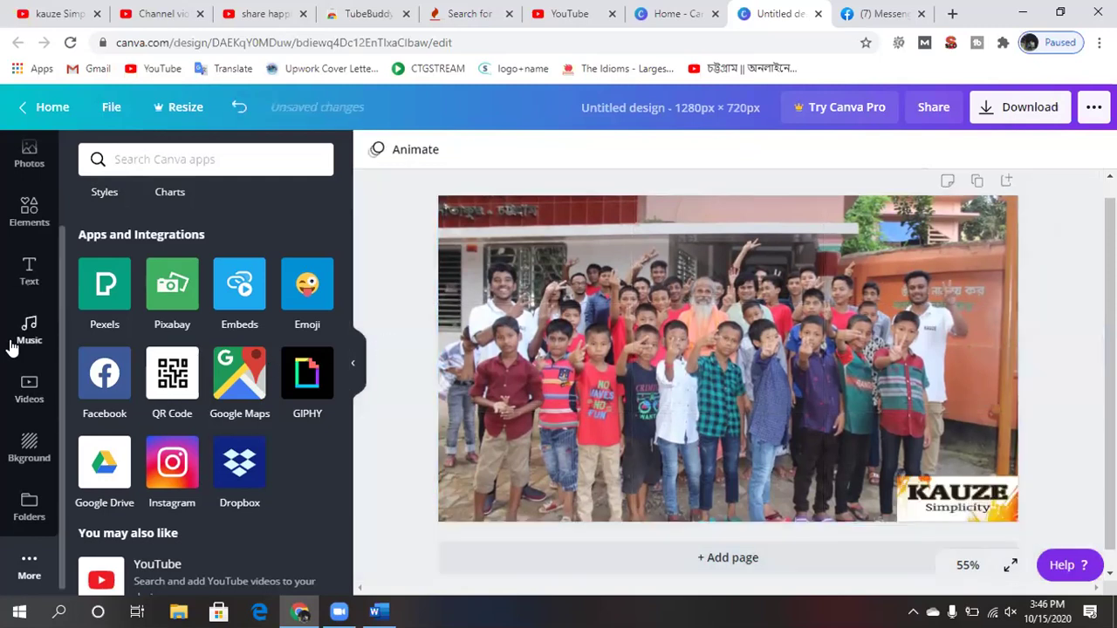
# Look through the Elements library categories, including lines, shapes, frames, stickers, charts and grids, for graphics suited to the thumbnail.
pyautogui.scroll(1, 22, 372)
pyautogui.click(26, 241)
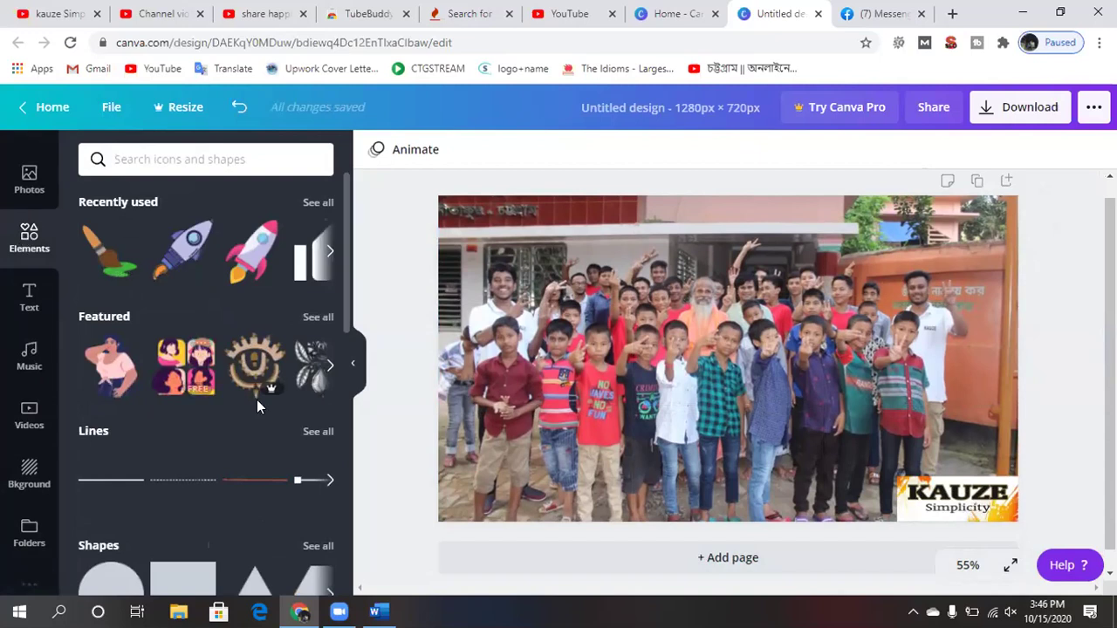
pyautogui.scroll(-1, 256, 400)
pyautogui.scroll(-2, 256, 400)
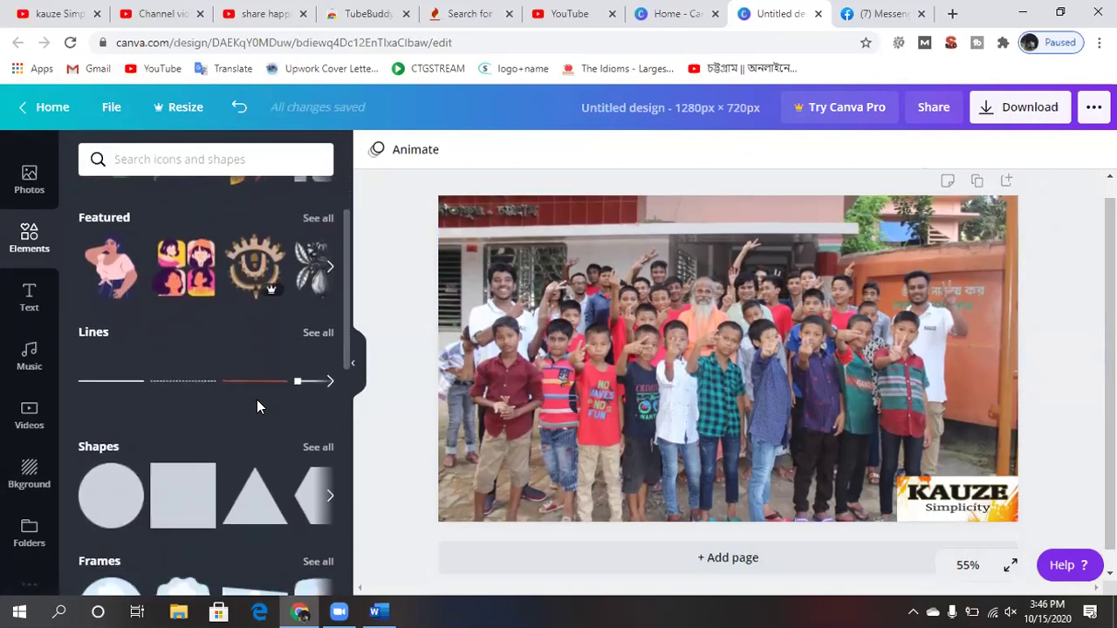
pyautogui.scroll(-1, 259, 408)
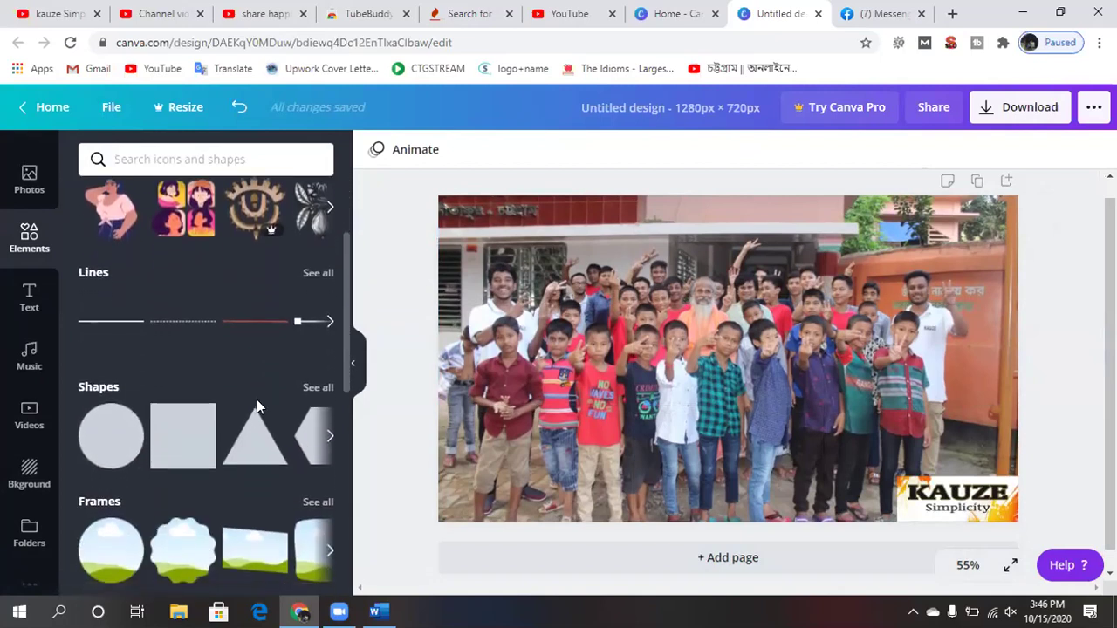
pyautogui.scroll(-3, 258, 407)
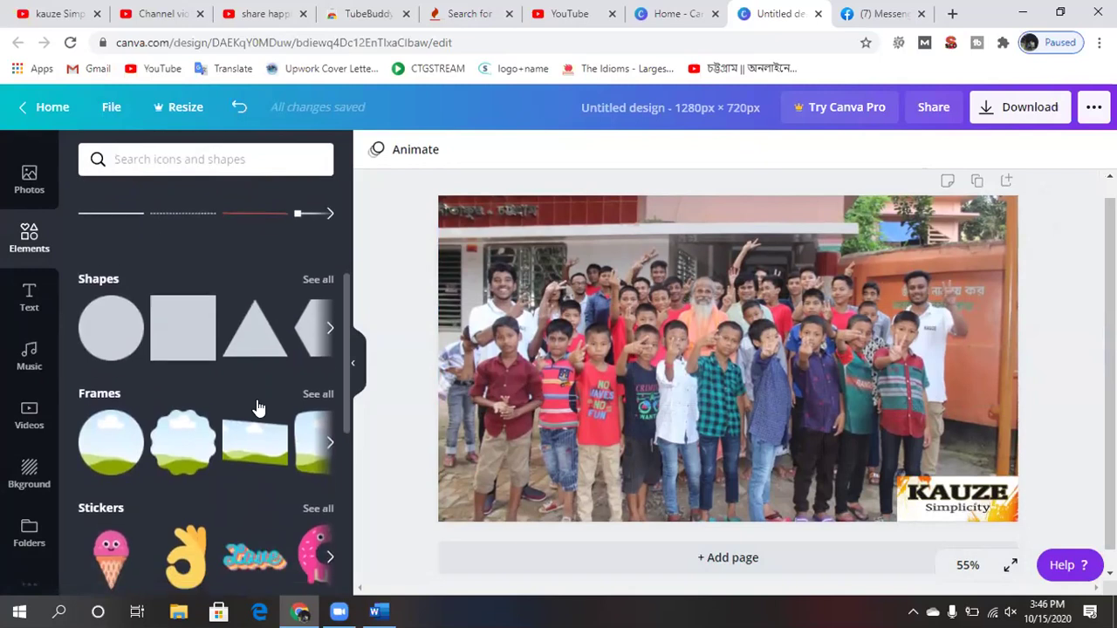
pyautogui.scroll(2, 258, 407)
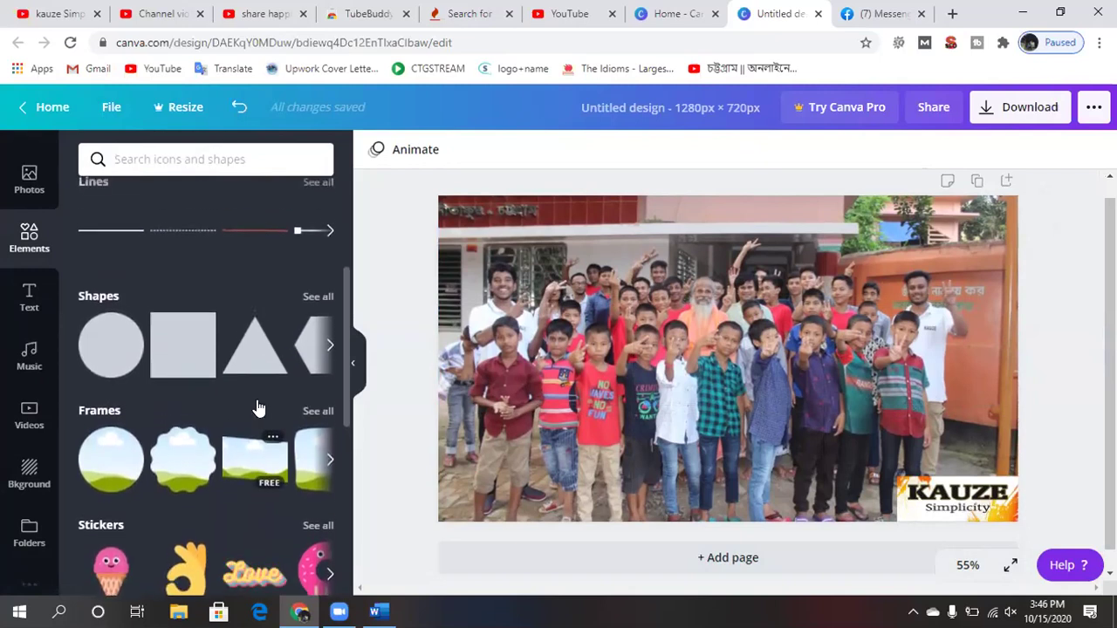
pyautogui.scroll(-1, 258, 407)
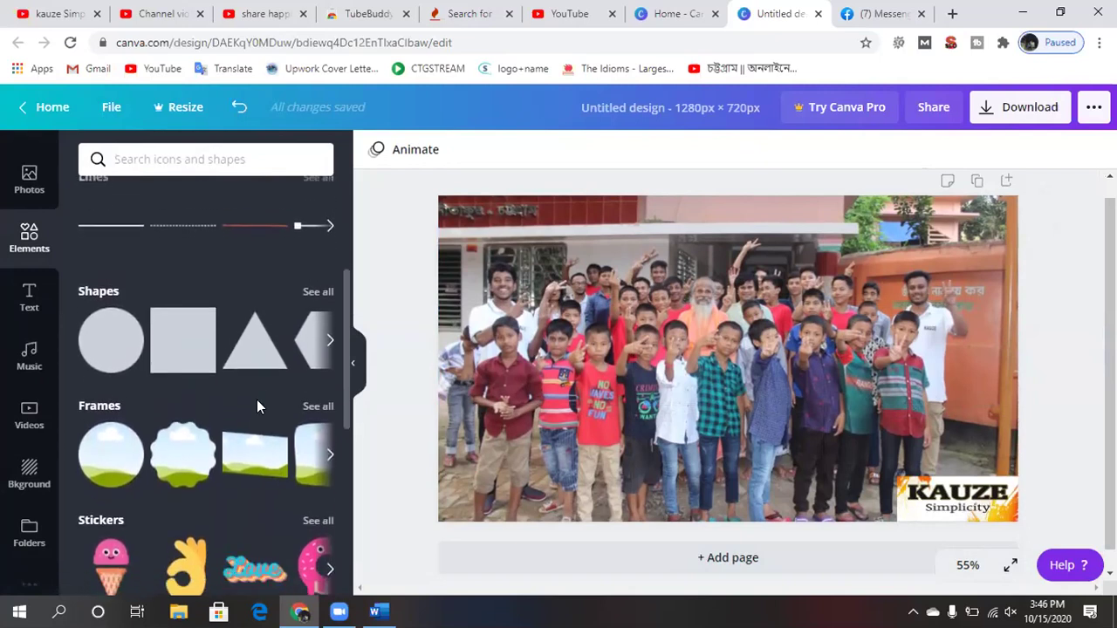
pyautogui.scroll(-3, 258, 407)
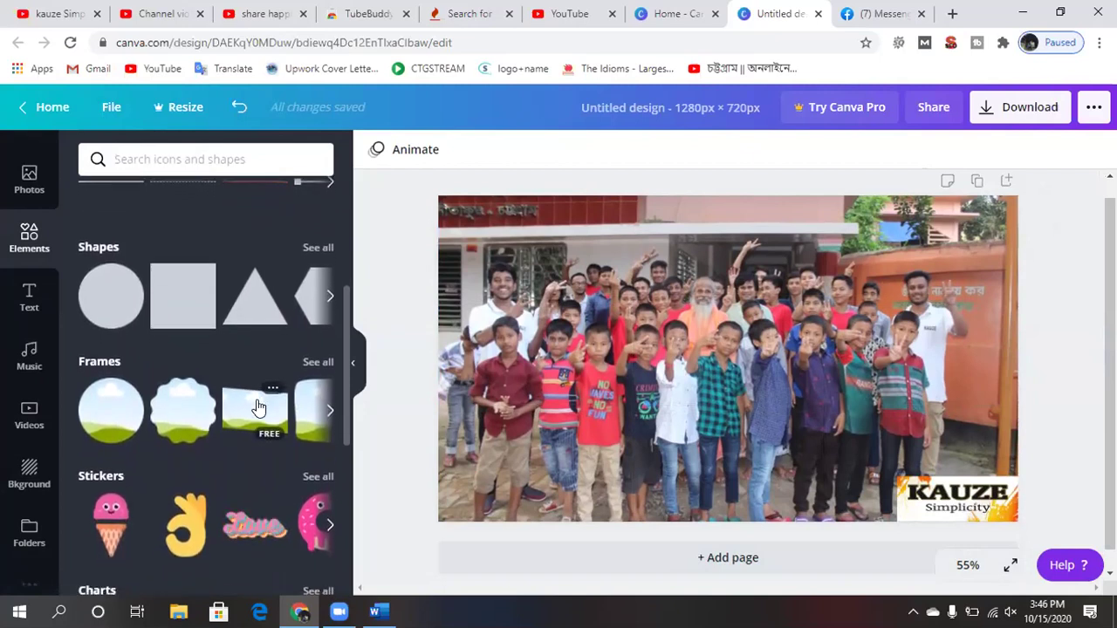
pyautogui.scroll(-5, 258, 408)
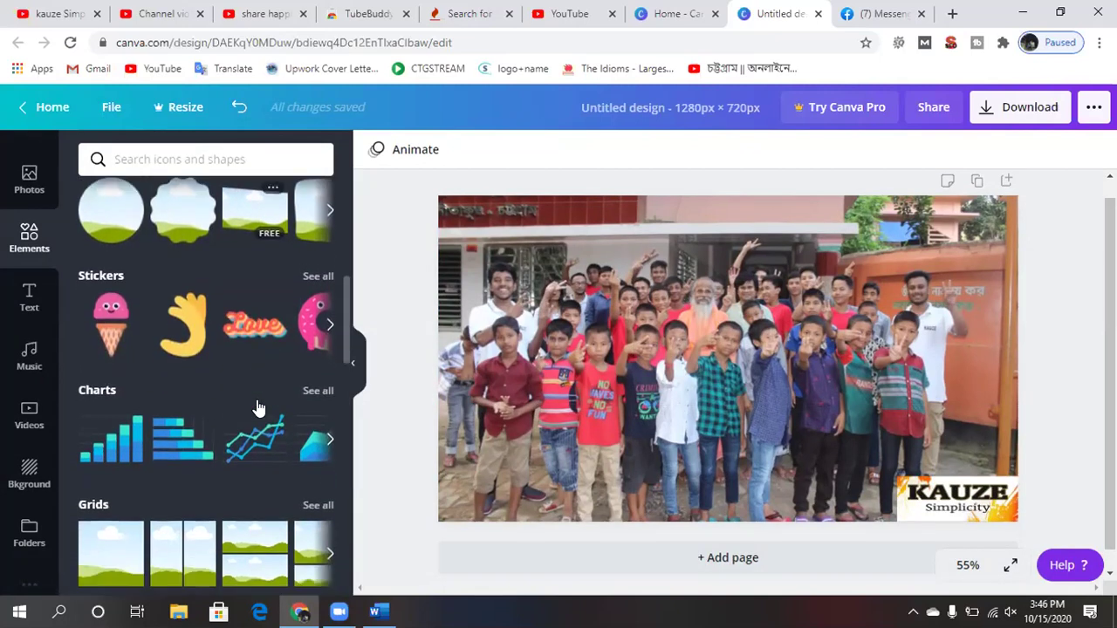
pyautogui.scroll(-1, 258, 408)
pyautogui.scroll(4, 258, 408)
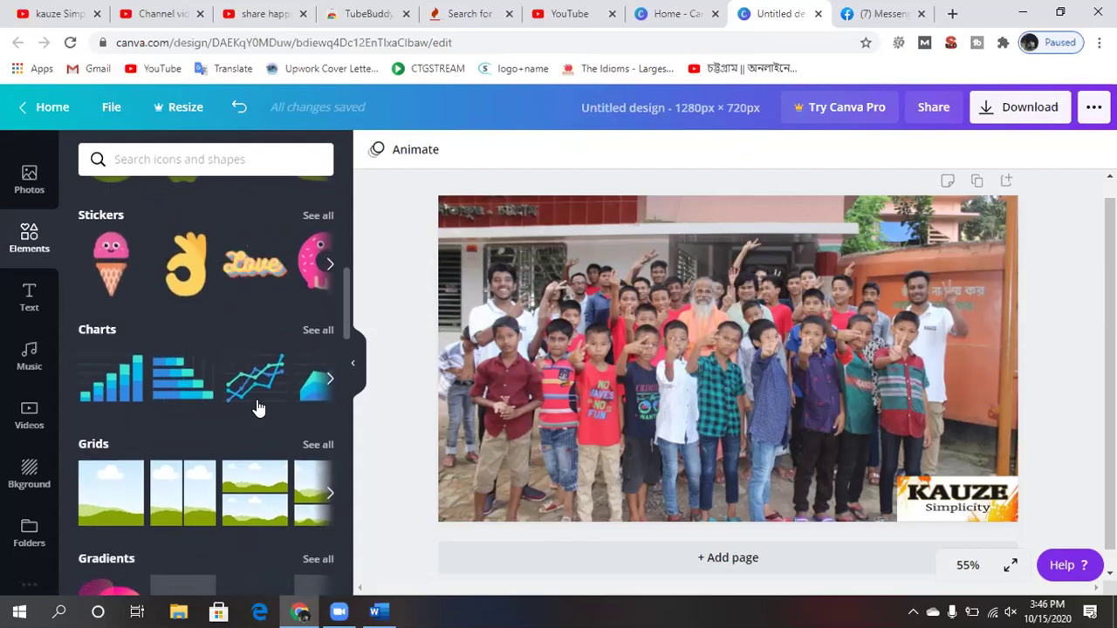
pyautogui.scroll(1, 259, 407)
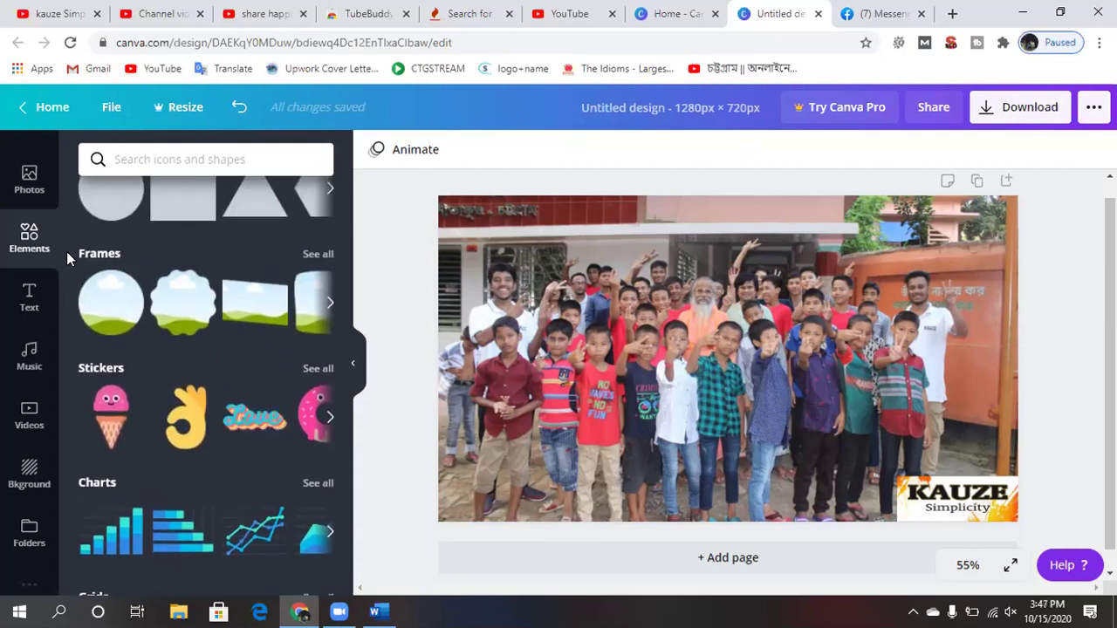
# Browse the available frames and photo grids in the element library.
pyautogui.click(329, 303)
pyautogui.click(329, 303)
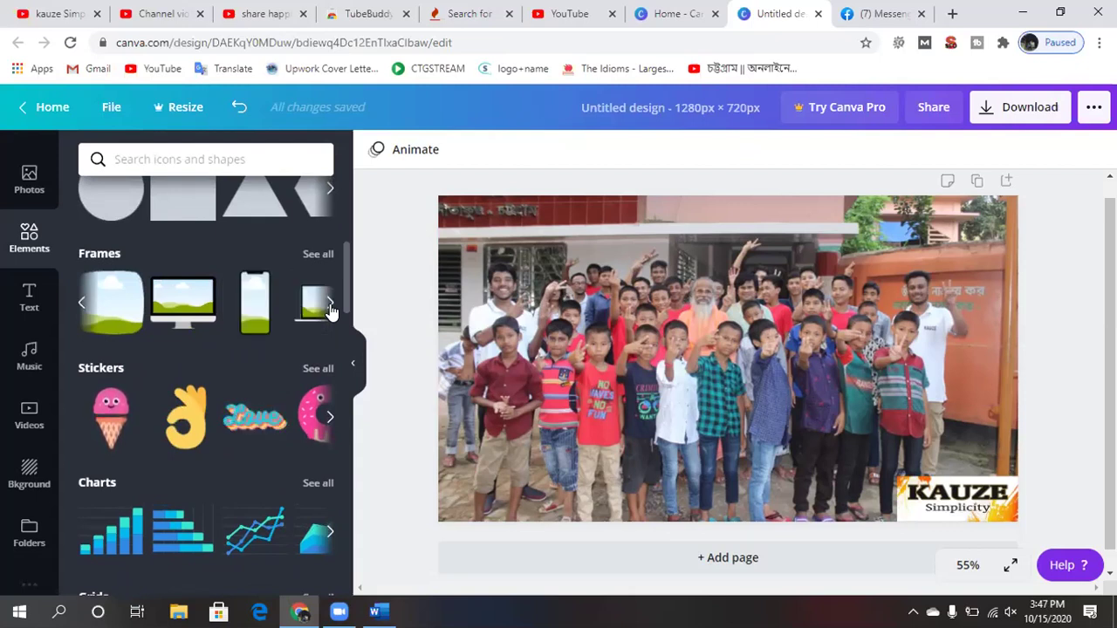
pyautogui.click(329, 303)
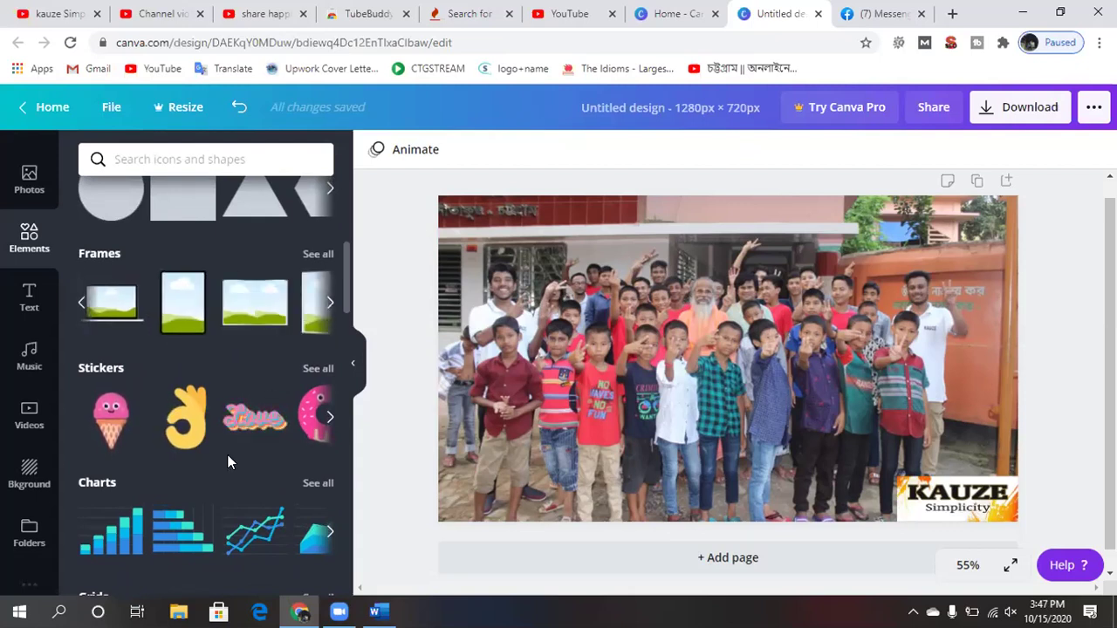
pyautogui.scroll(-1, 229, 463)
pyautogui.scroll(-3, 228, 463)
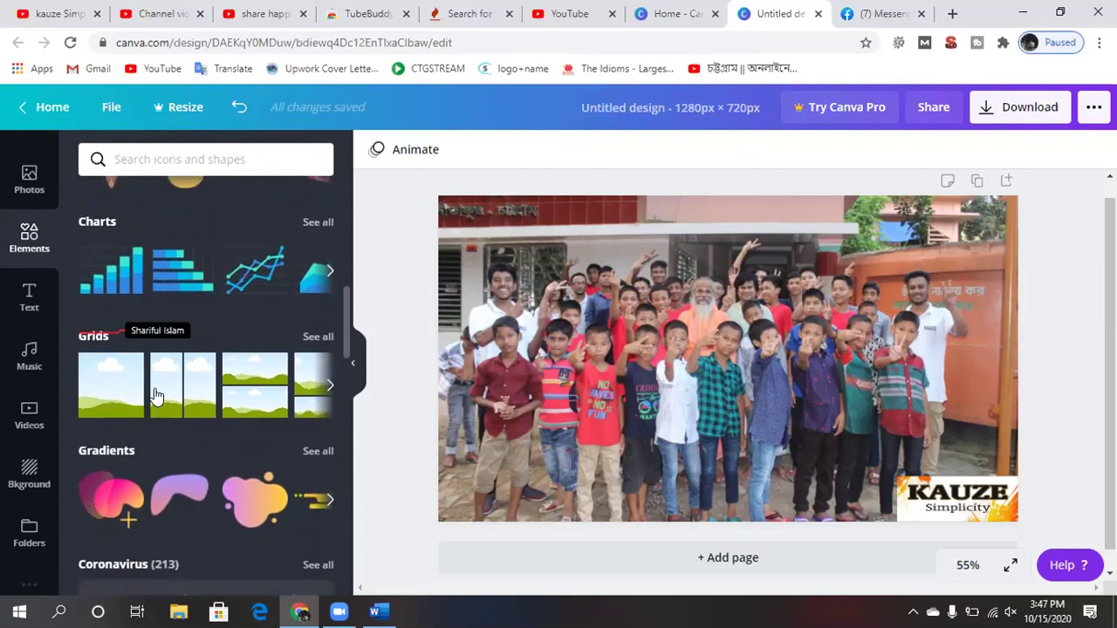
pyautogui.click(330, 389)
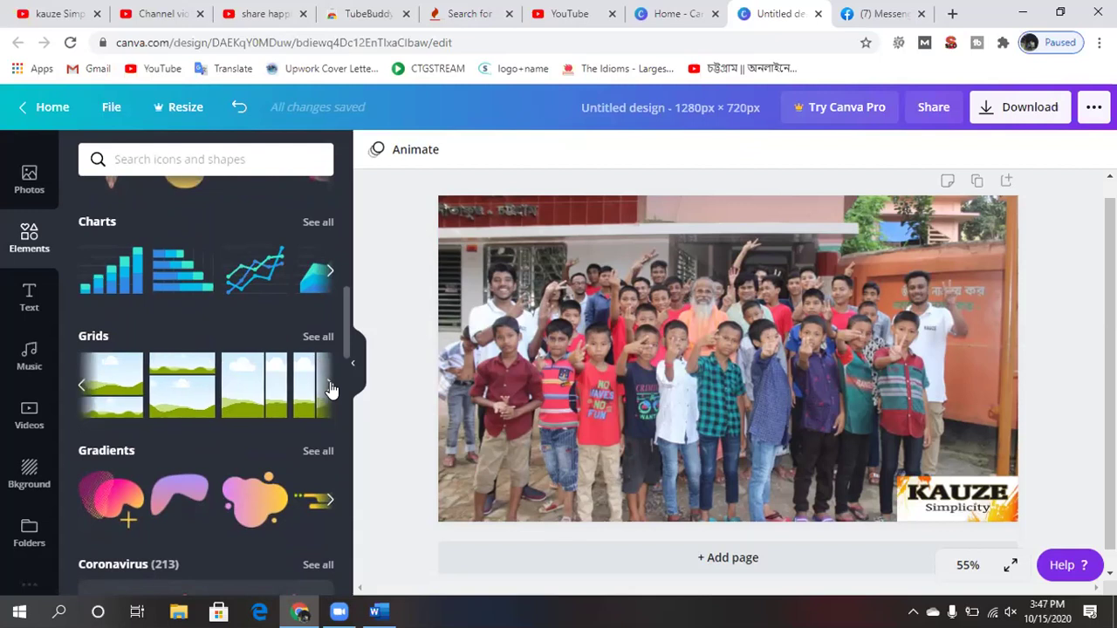
pyautogui.click(329, 389)
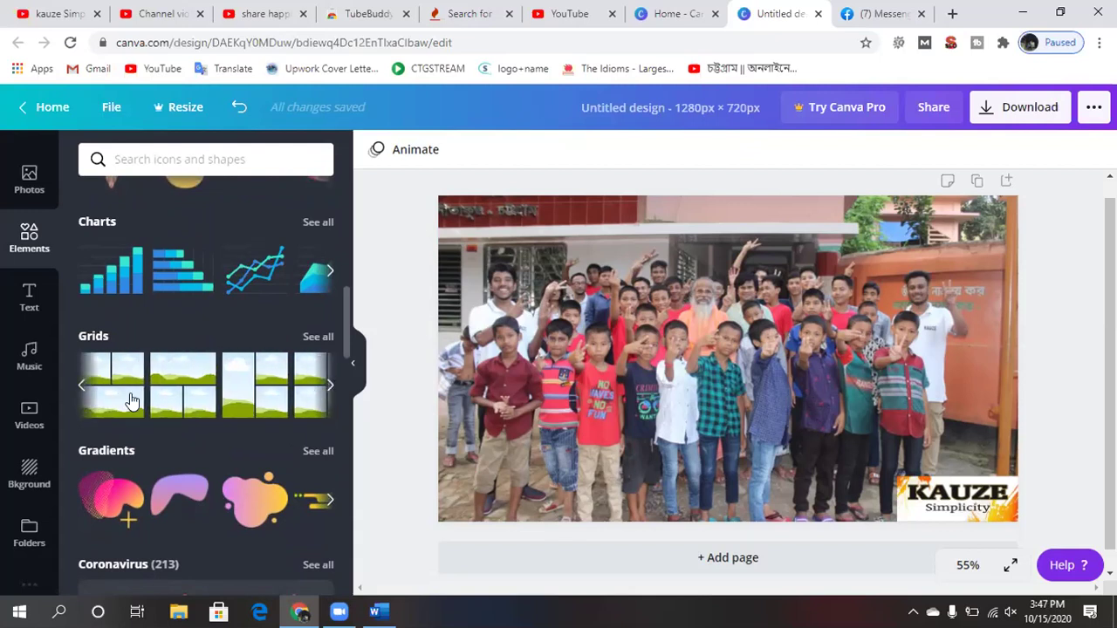
# Try a grid with two cells above one wide cell over the group photo, and delete it.
pyautogui.click(108, 401)
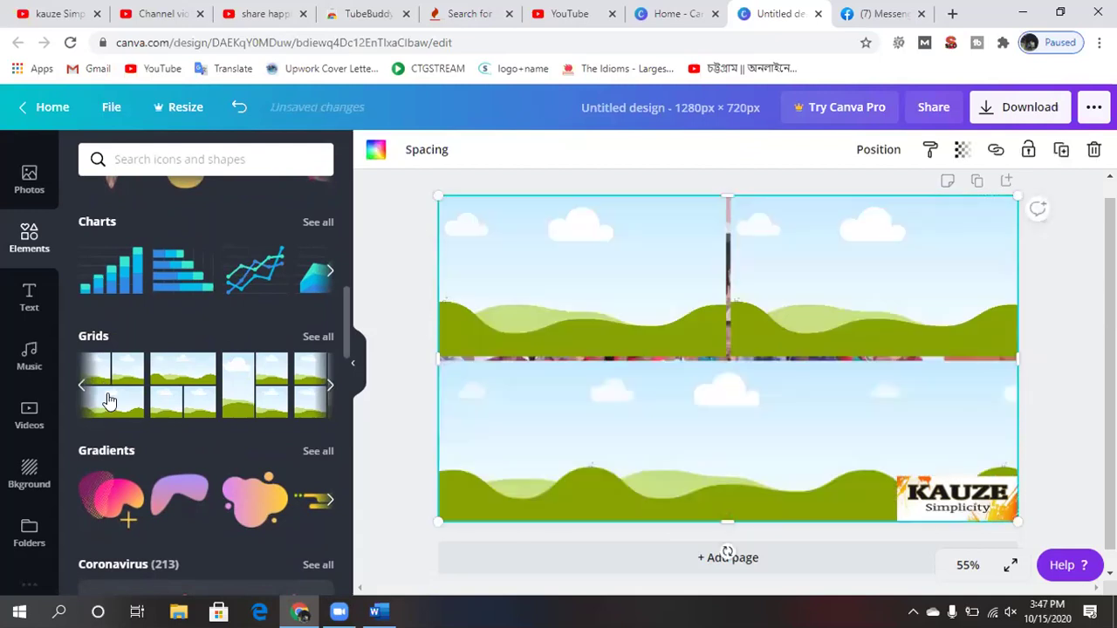
pyautogui.click(78, 384)
pyautogui.click(78, 384)
pyautogui.click(80, 380)
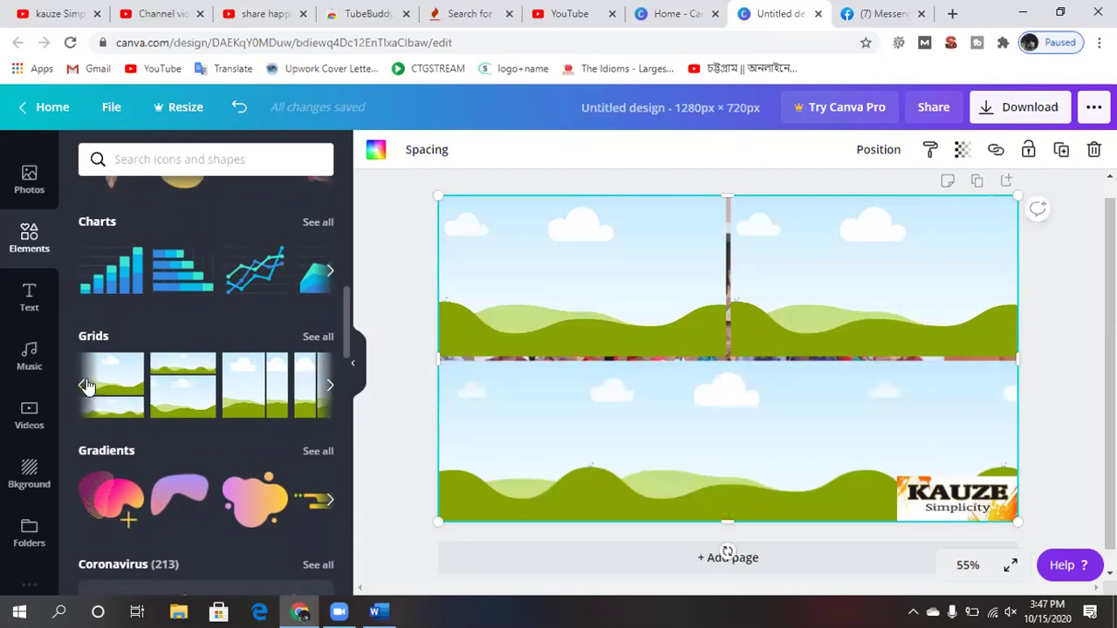
pyautogui.moveTo(609, 423); pyautogui.dragTo(542, 481)
pyautogui.press('Delete')
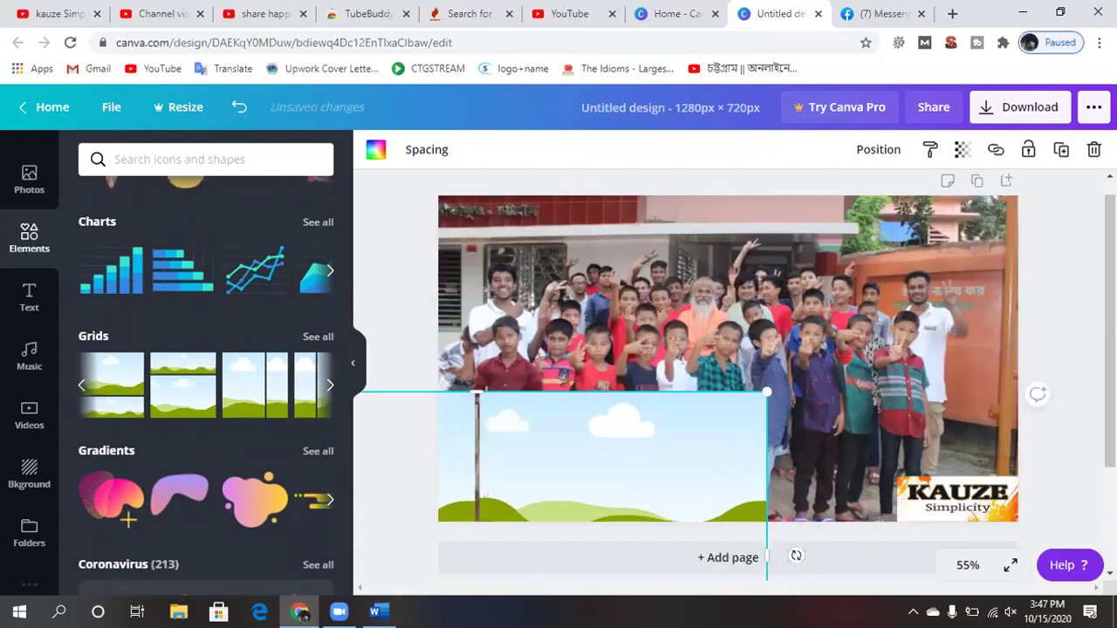
pyautogui.click(79, 387)
pyautogui.click(80, 393)
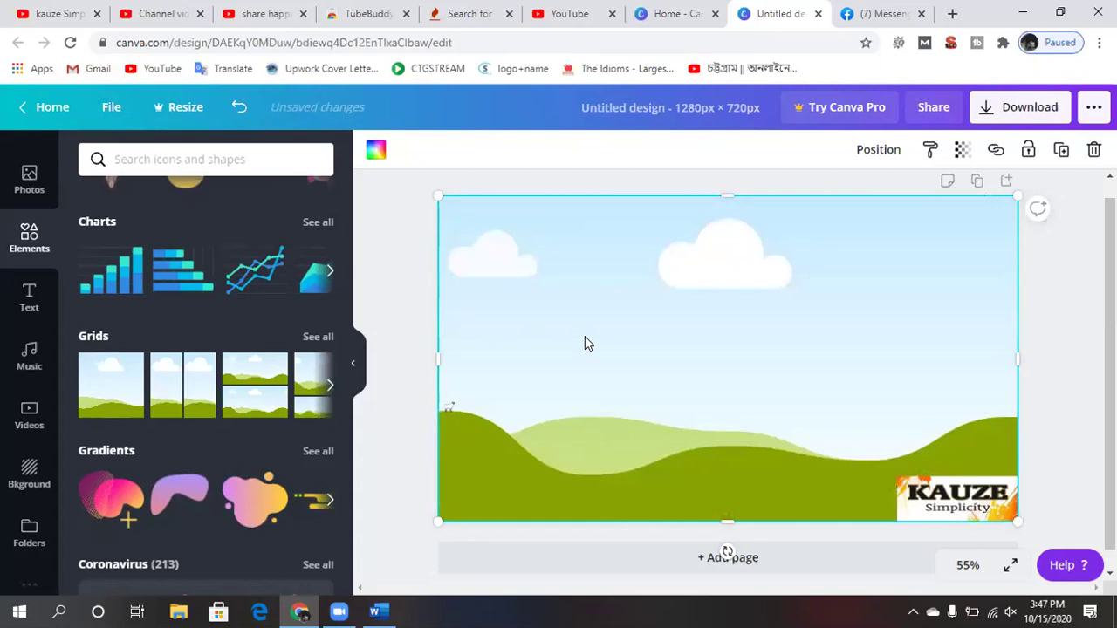
pyautogui.moveTo(584, 337); pyautogui.dragTo(375, 375)
pyautogui.moveTo(506, 322); pyautogui.dragTo(1092, 150)
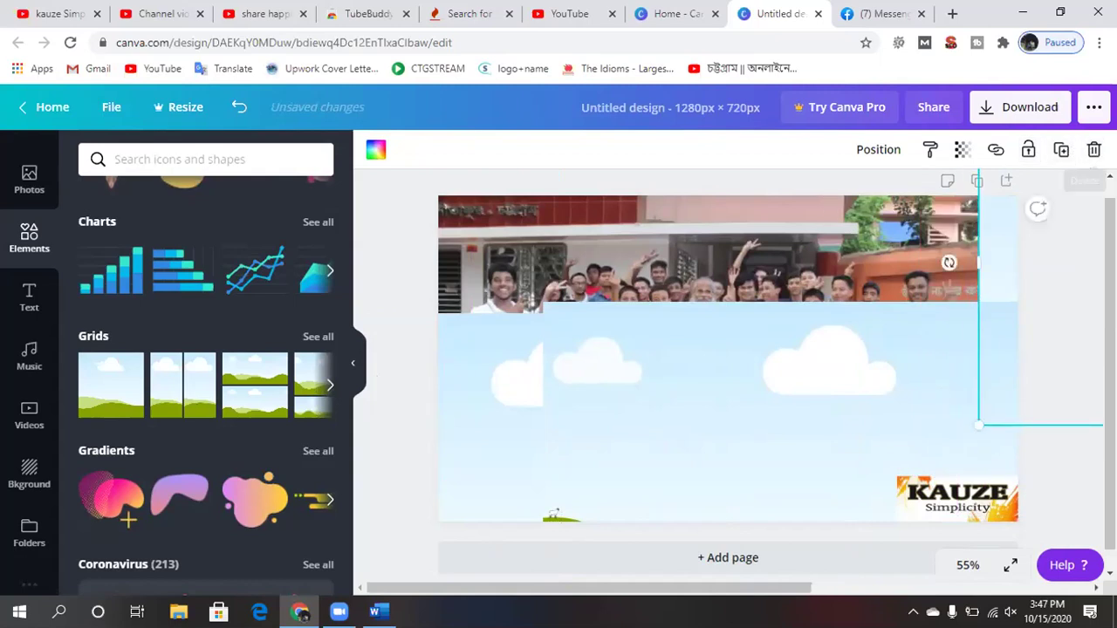
pyautogui.click(1093, 150)
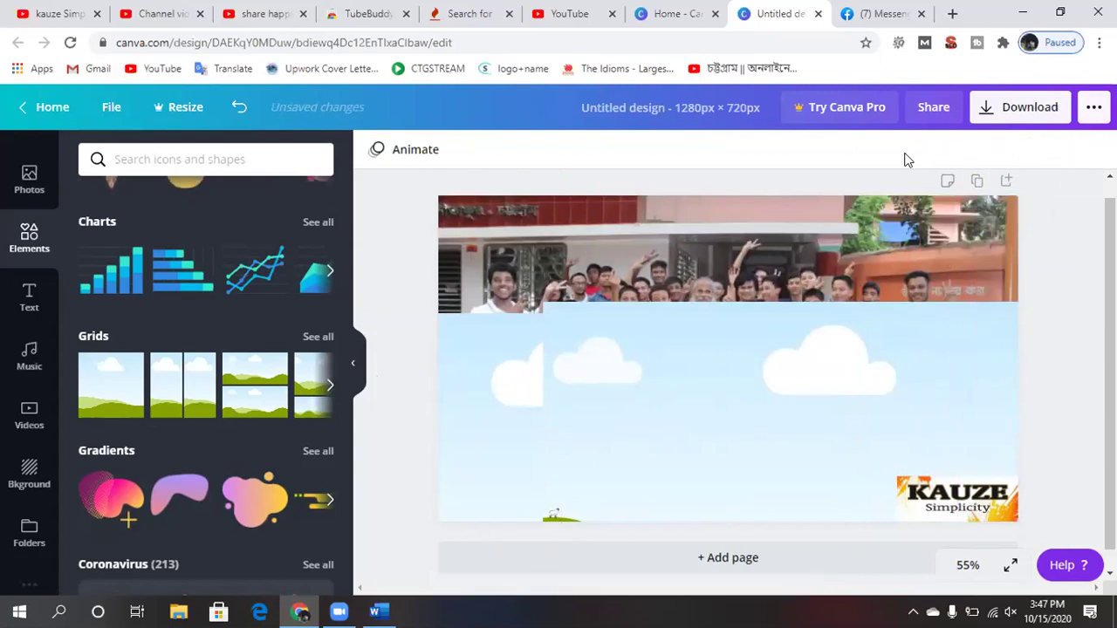
pyautogui.click(893, 378)
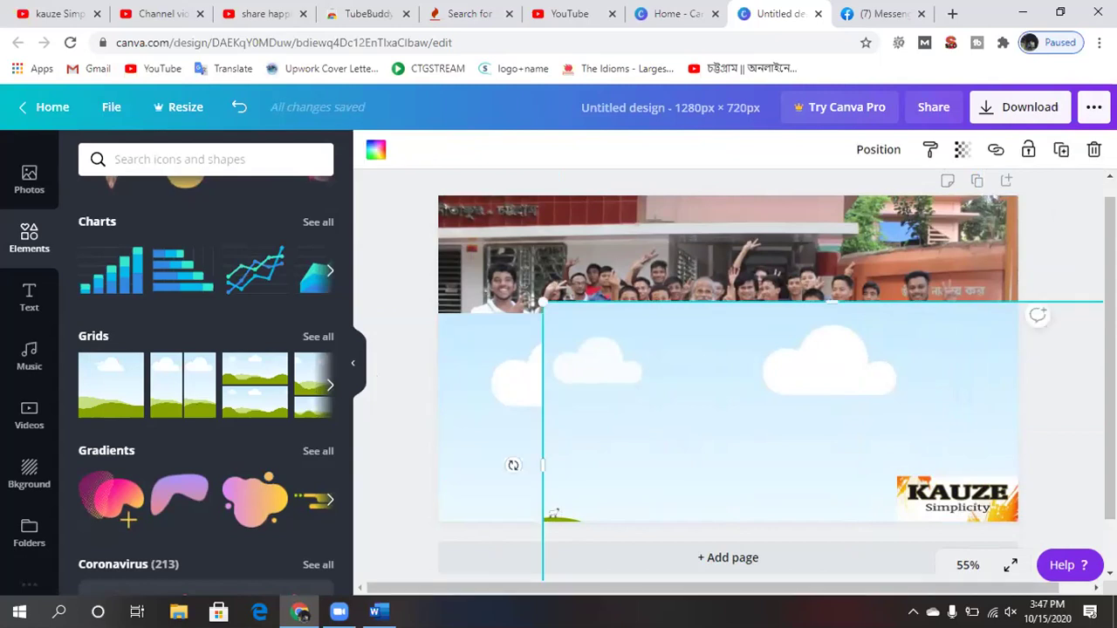
pyautogui.click(1092, 151)
pyautogui.click(752, 378)
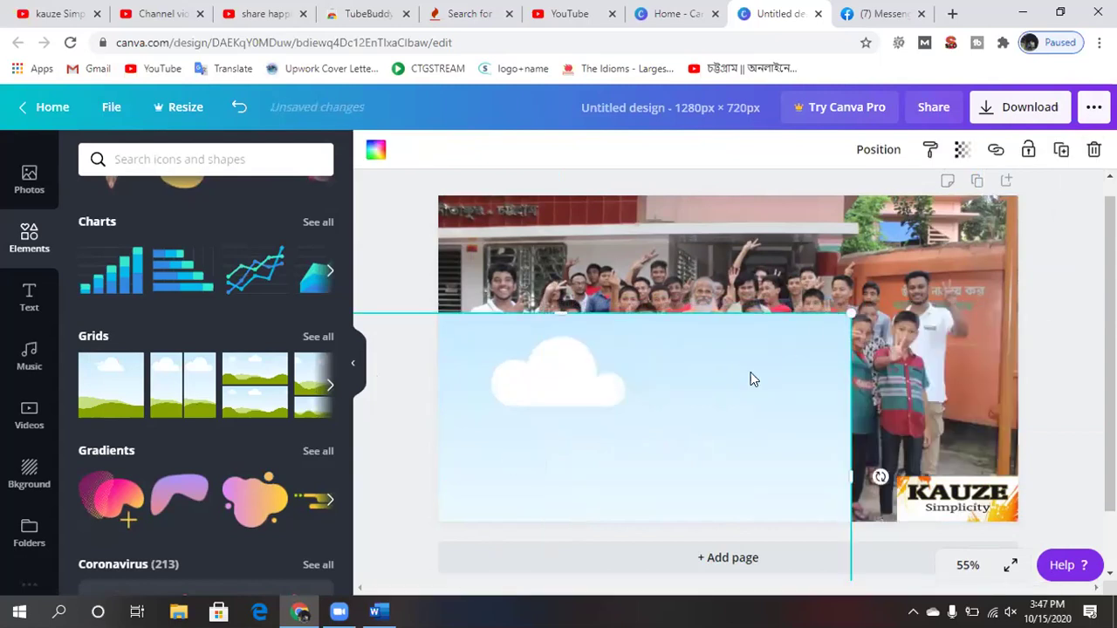
pyautogui.click(938, 273)
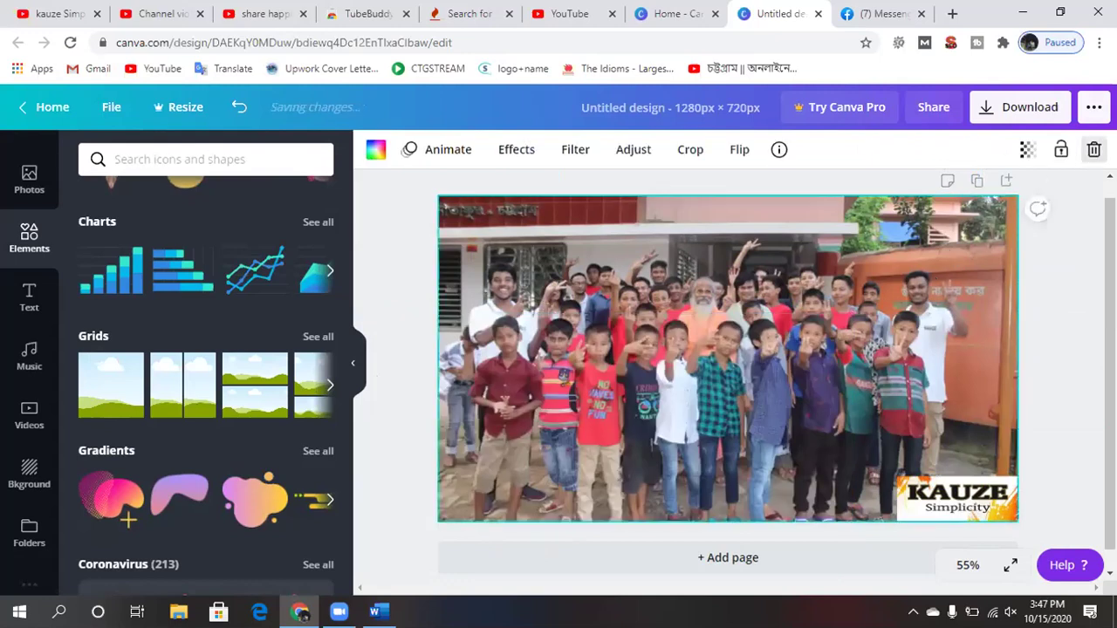
# Delete the background group photo and the KAUZE Simplicity logo from the page.
pyautogui.click(1092, 150)
pyautogui.click(940, 480)
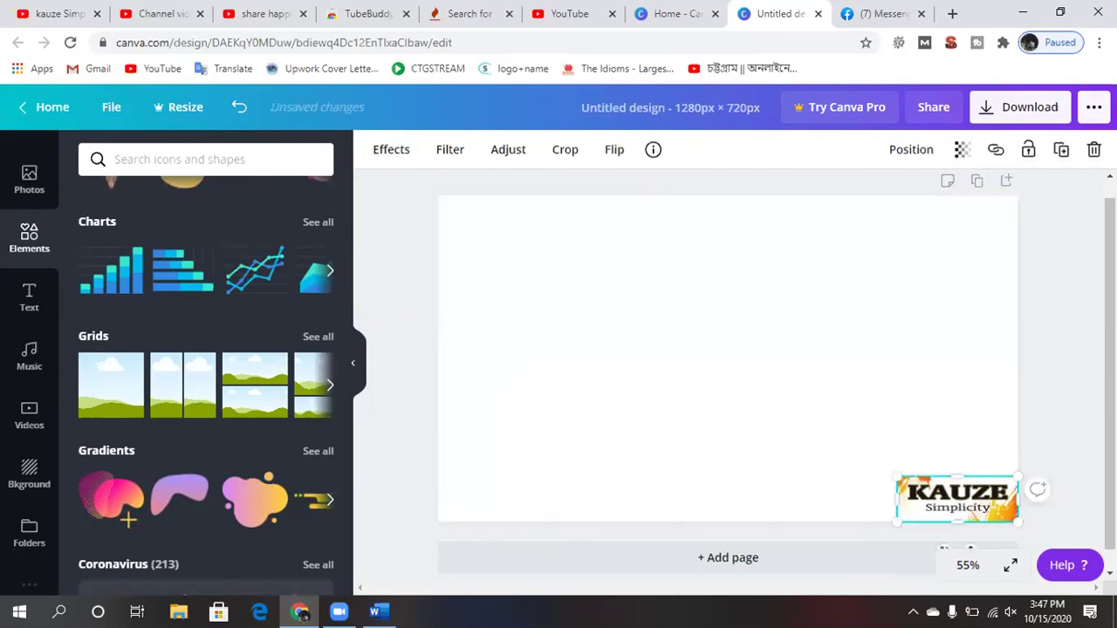
pyautogui.click(1092, 150)
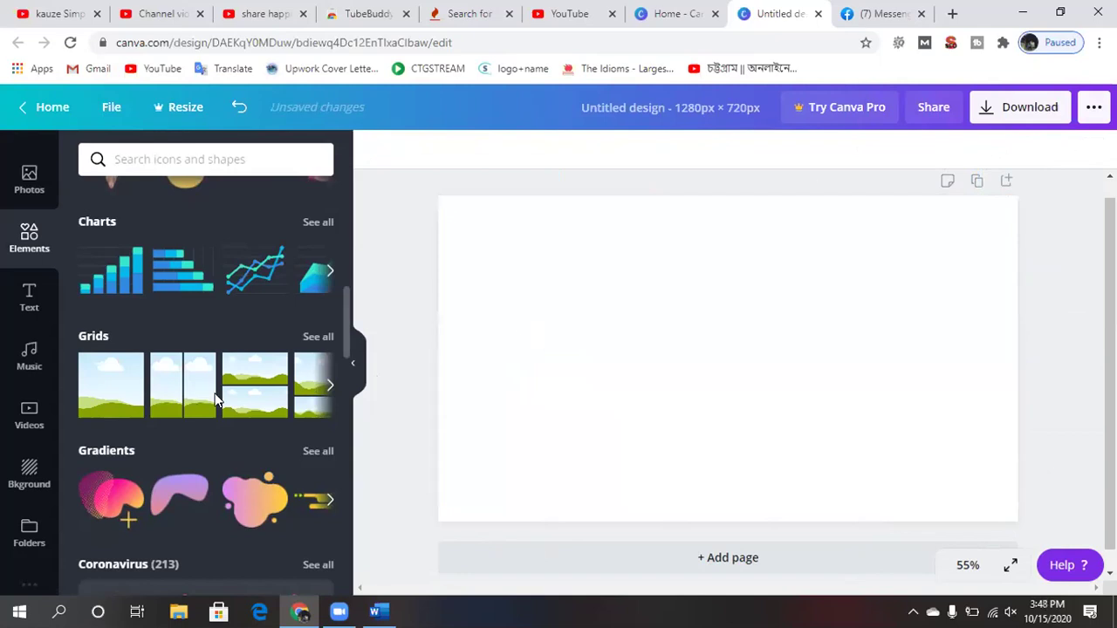
# Add a single-cell grid filling the page and place the uploaded group photo into it.
pyautogui.click(98, 390)
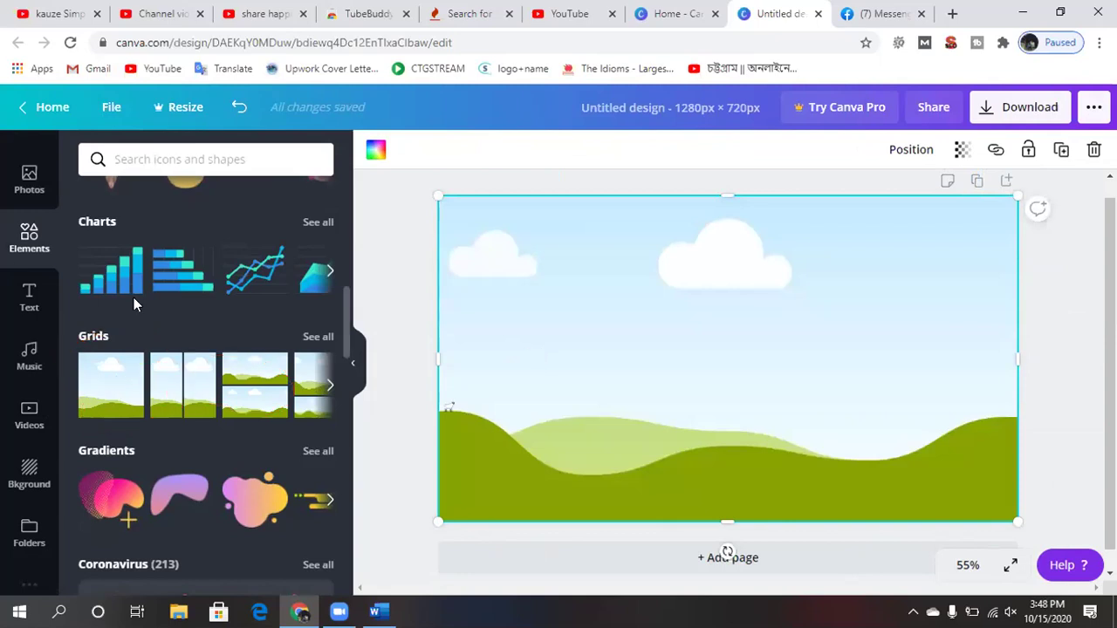
pyautogui.scroll(2, 29, 183)
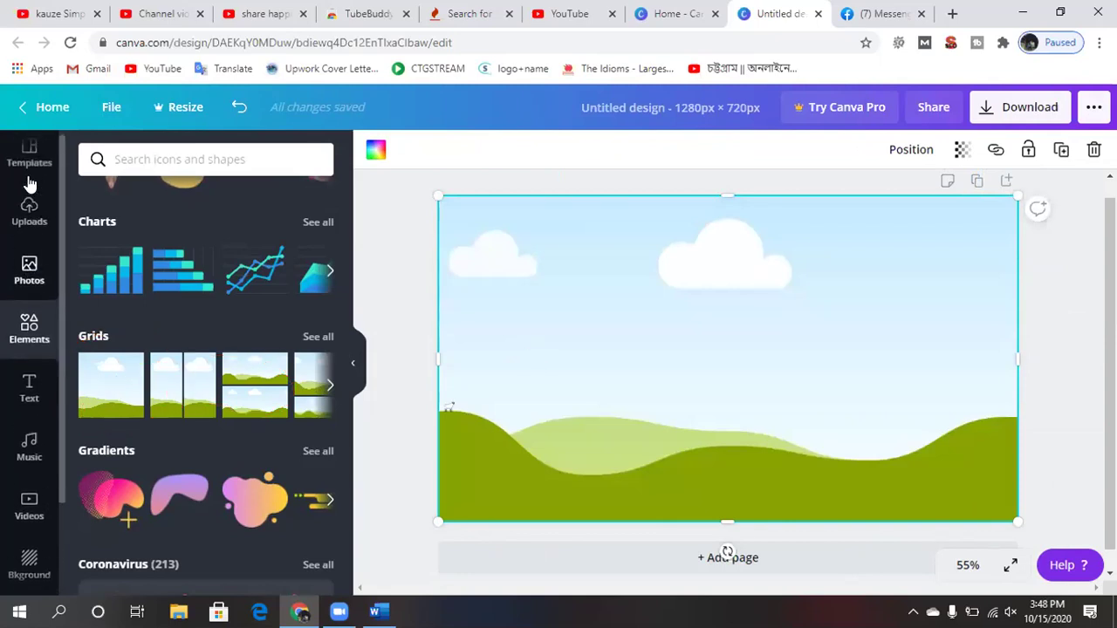
pyautogui.click(27, 229)
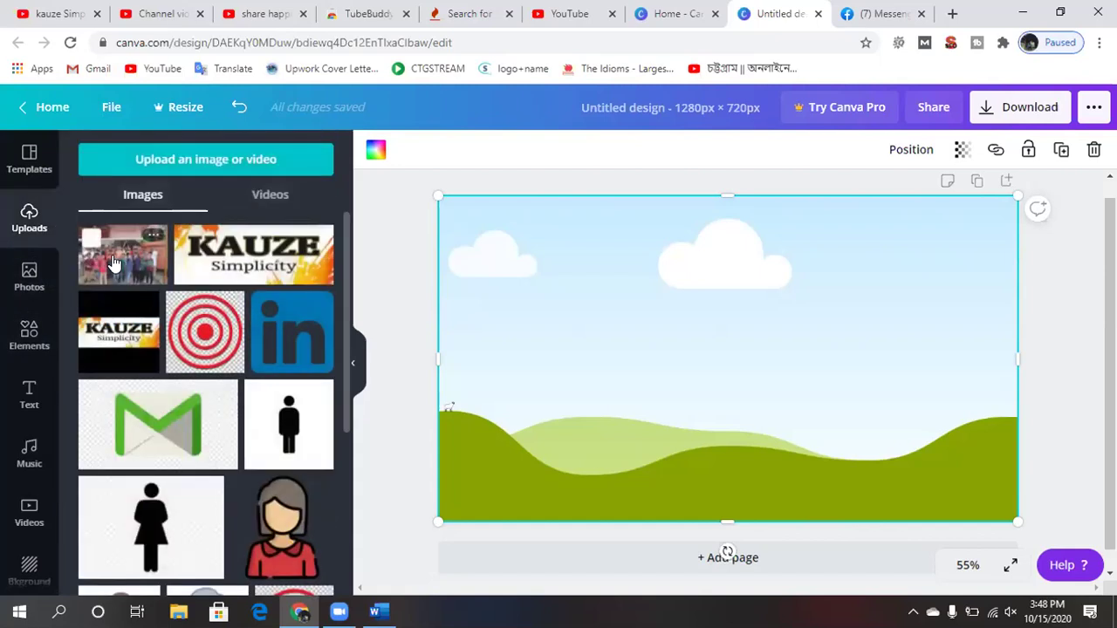
pyautogui.moveTo(625, 277); pyautogui.dragTo(583, 247)
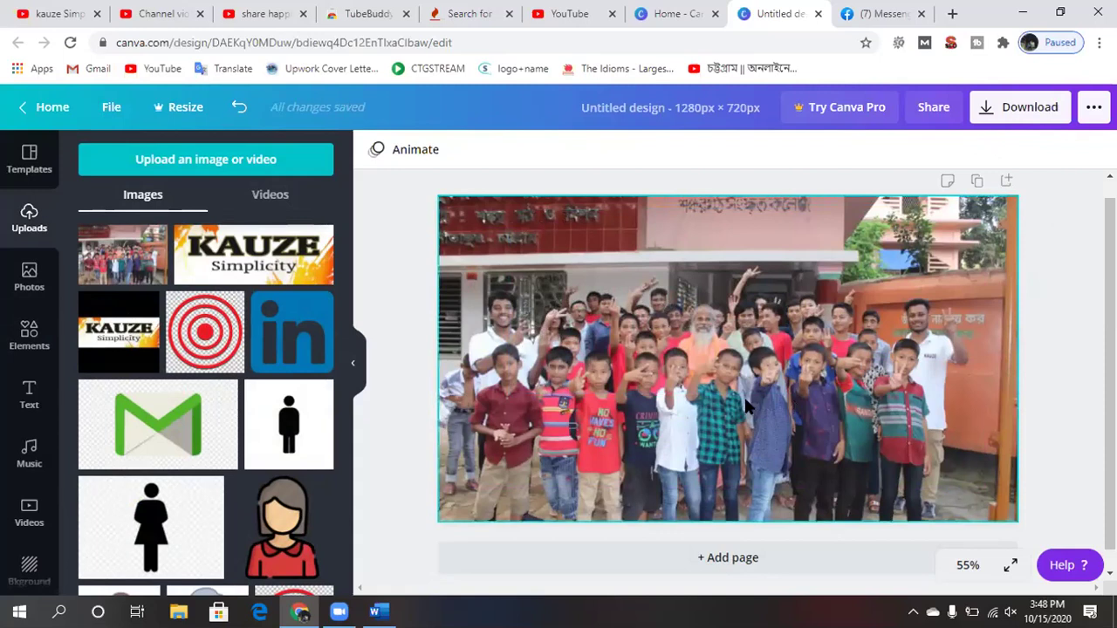
# Undo the photo's placement in the grid and enlarge the loose photo up to the page's top edge.
pyautogui.hotkey('ctrl', 'z')
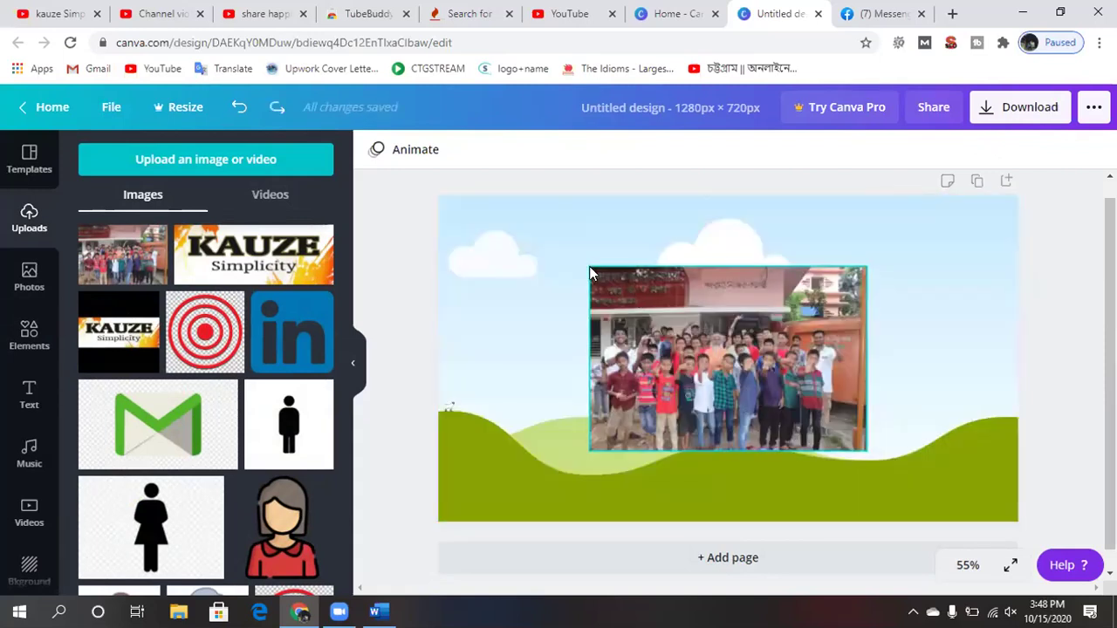
pyautogui.click(608, 277)
pyautogui.moveTo(589, 263); pyautogui.dragTo(483, 197)
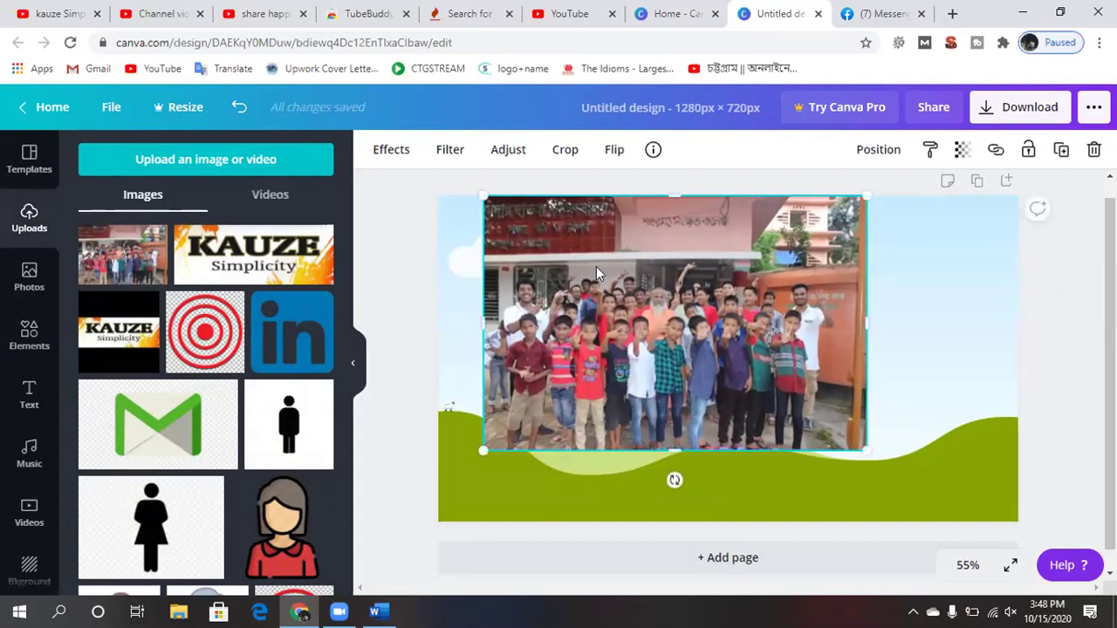
# Try to fill the grid with the enlarged group photo, and undo that fill.
pyautogui.moveTo(643, 302); pyautogui.dragTo(649, 302)
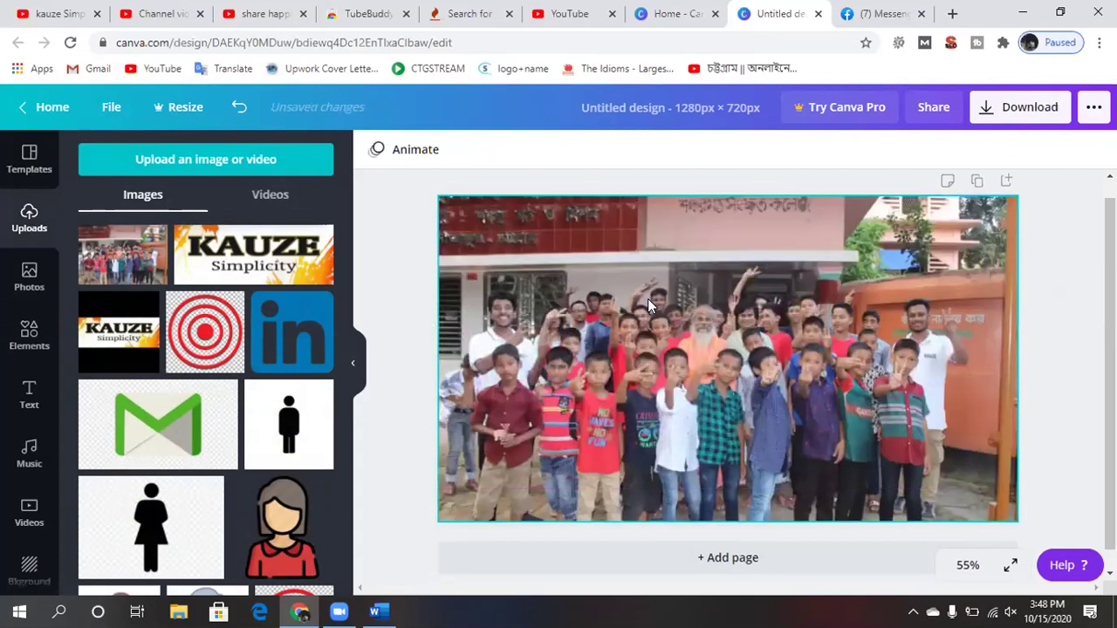
pyautogui.hotkey('ctrl', 'z')
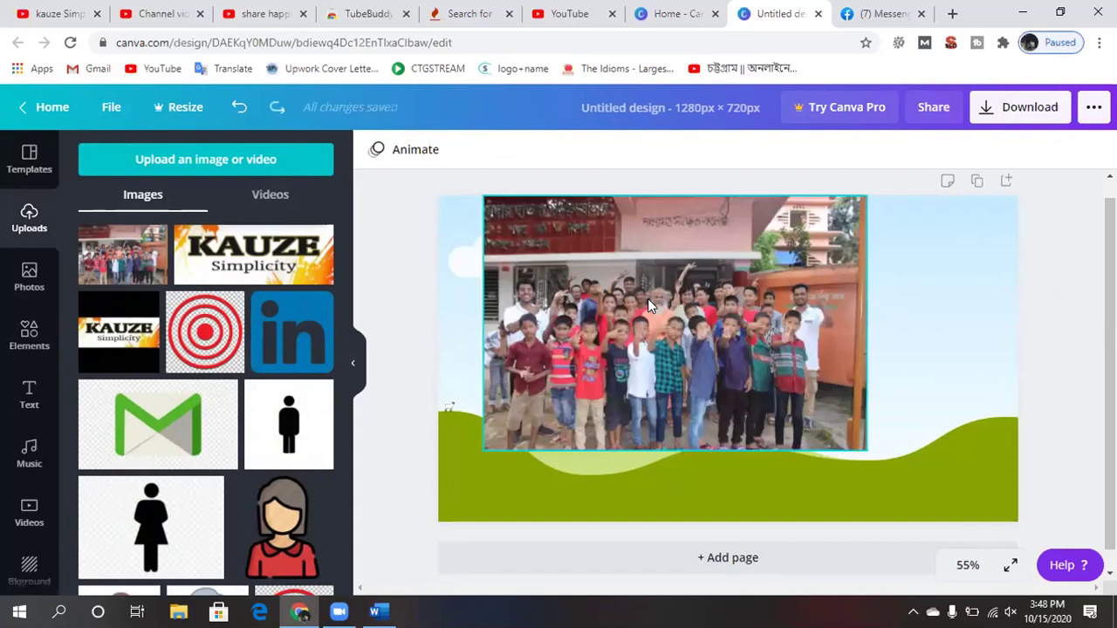
pyautogui.click(848, 425)
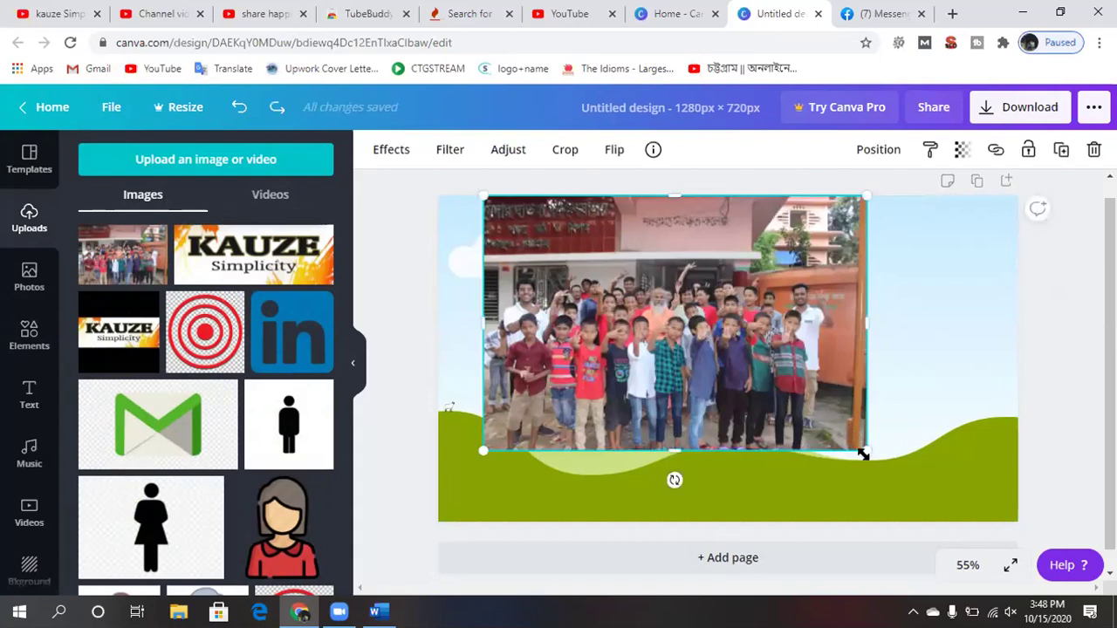
pyautogui.moveTo(935, 339); pyautogui.dragTo(958, 343)
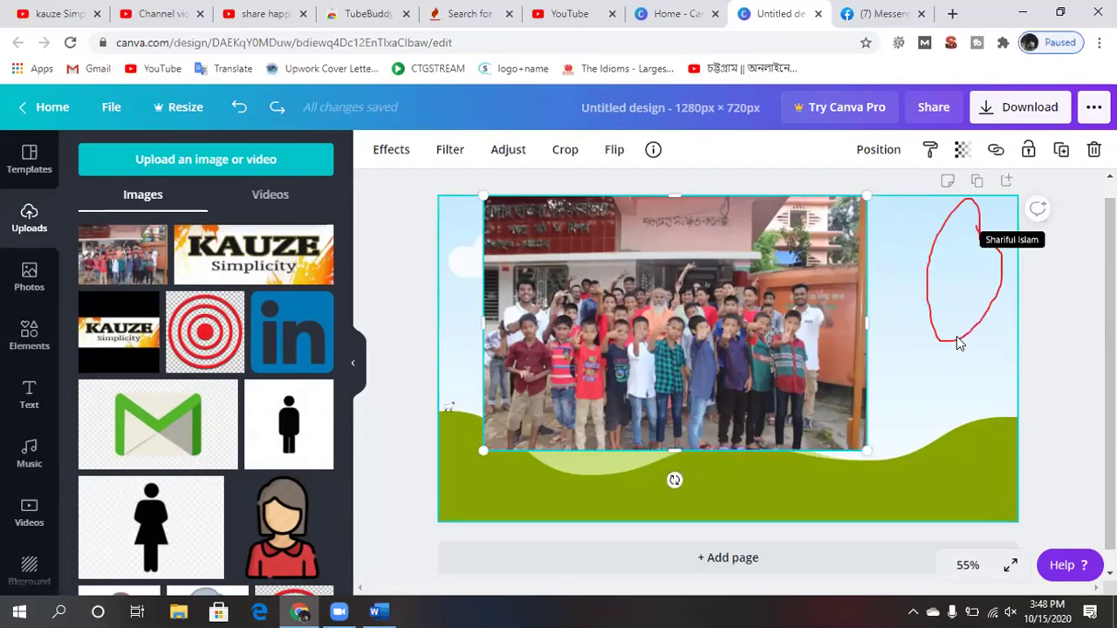
pyautogui.click(763, 272)
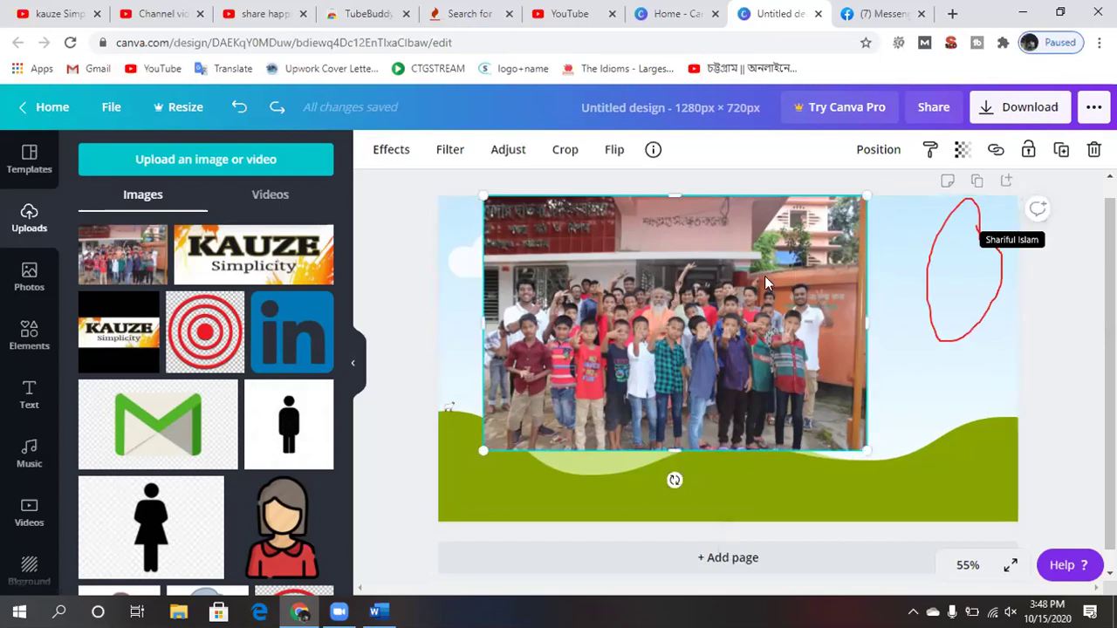
pyautogui.moveTo(805, 396); pyautogui.dragTo(692, 368)
pyautogui.click(895, 284)
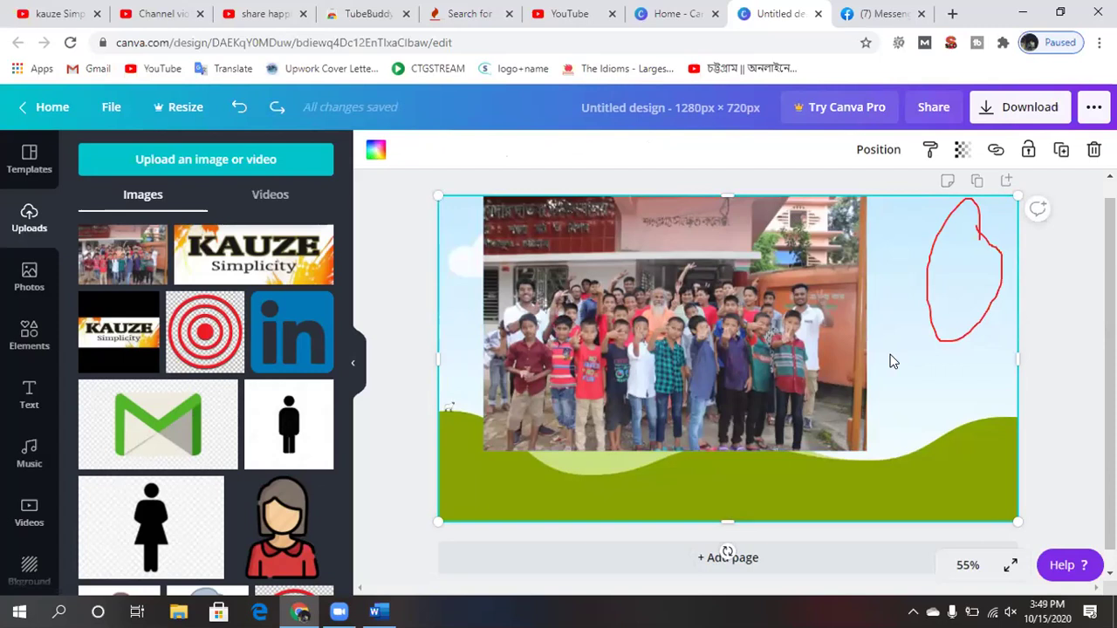
# Search the templates for YouTube Thumbnails and browse the Music YouTube Thumbnail designs.
pyautogui.click(39, 166)
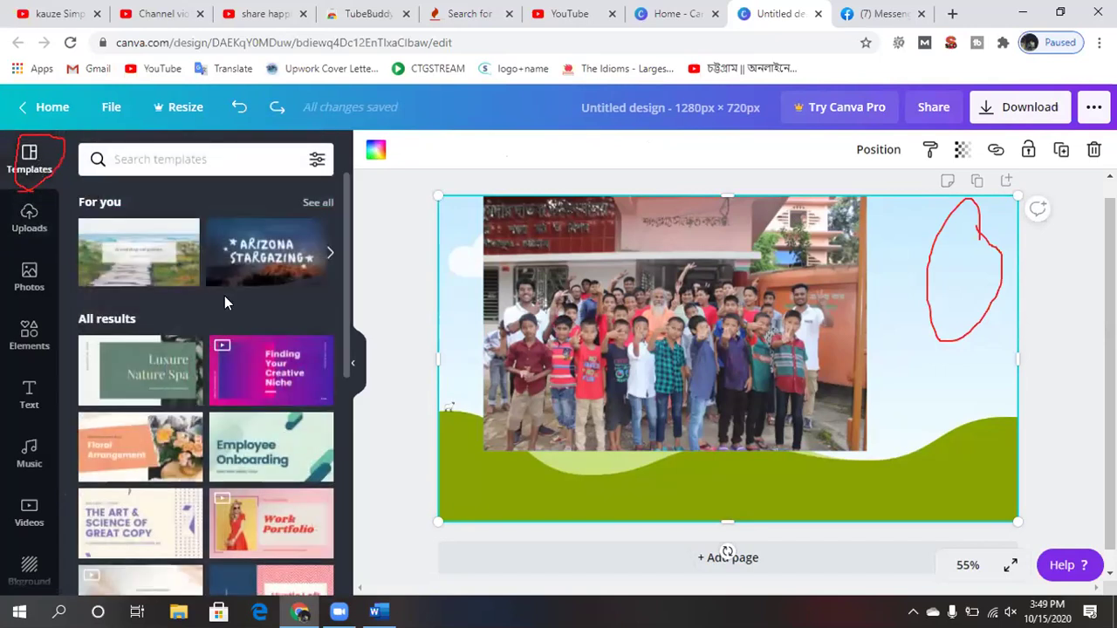
pyautogui.scroll(-2, 224, 302)
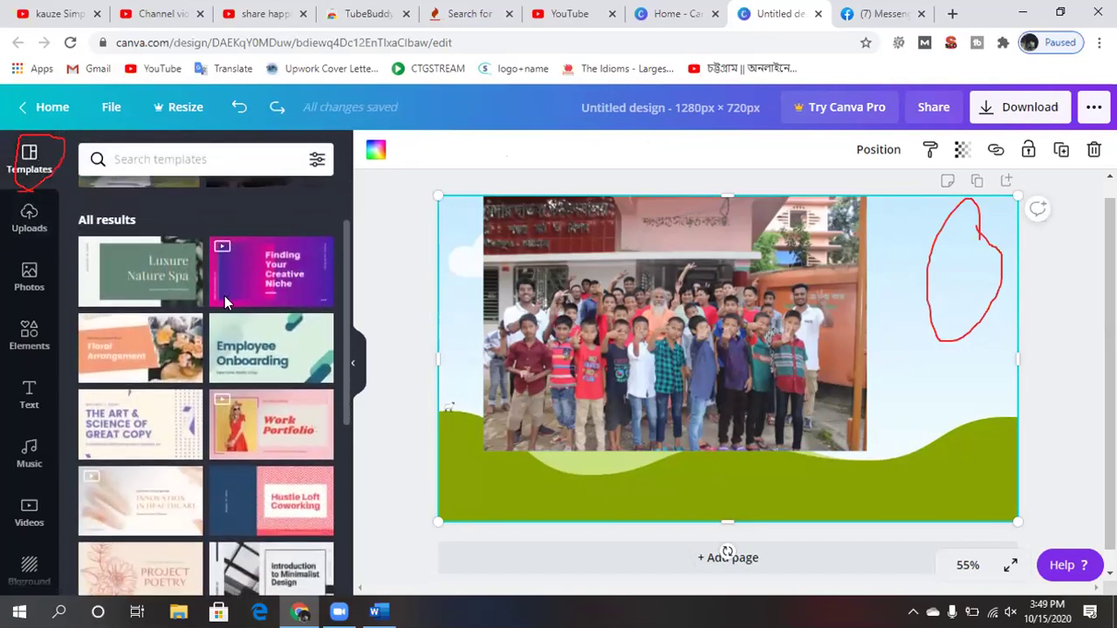
pyautogui.scroll(2, 211, 243)
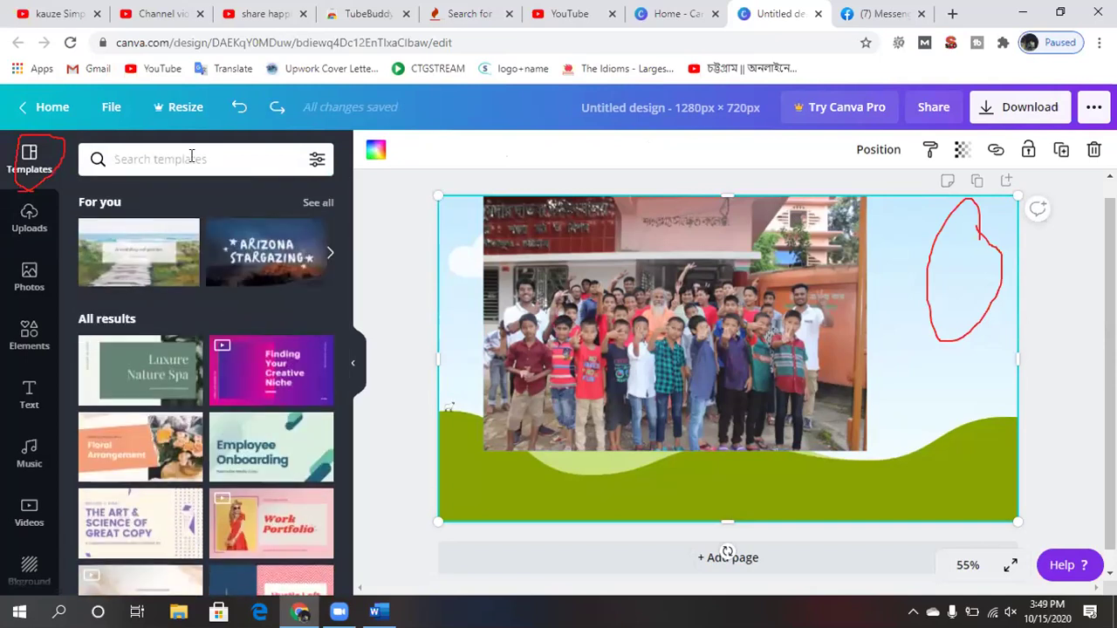
pyautogui.moveTo(191, 155); pyautogui.dragTo(191, 157)
pyautogui.write('you')
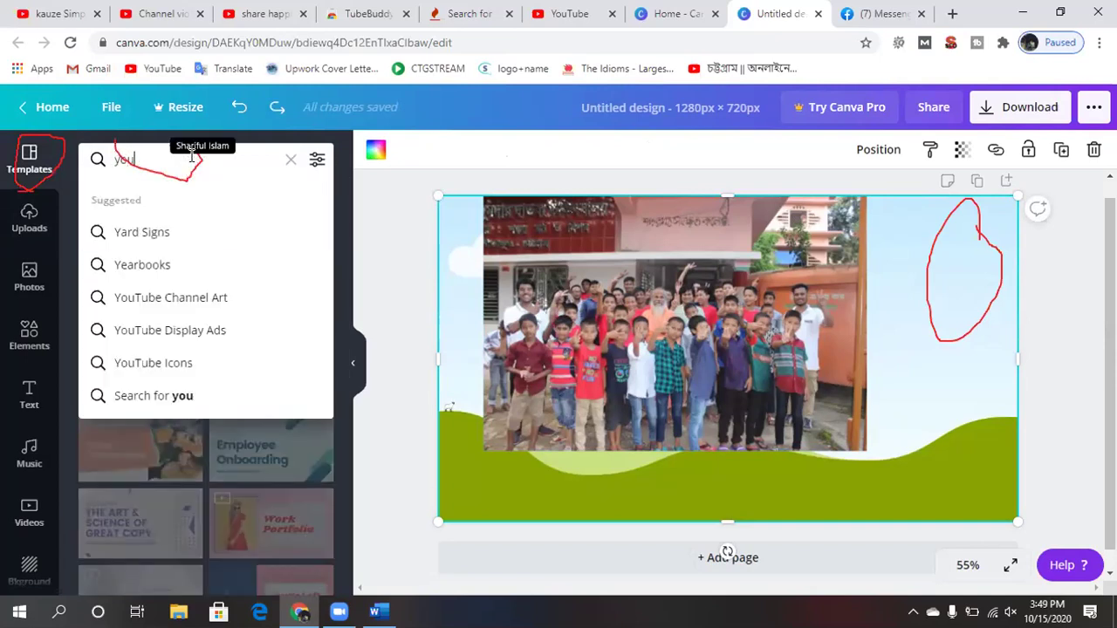
pyautogui.write('tube')
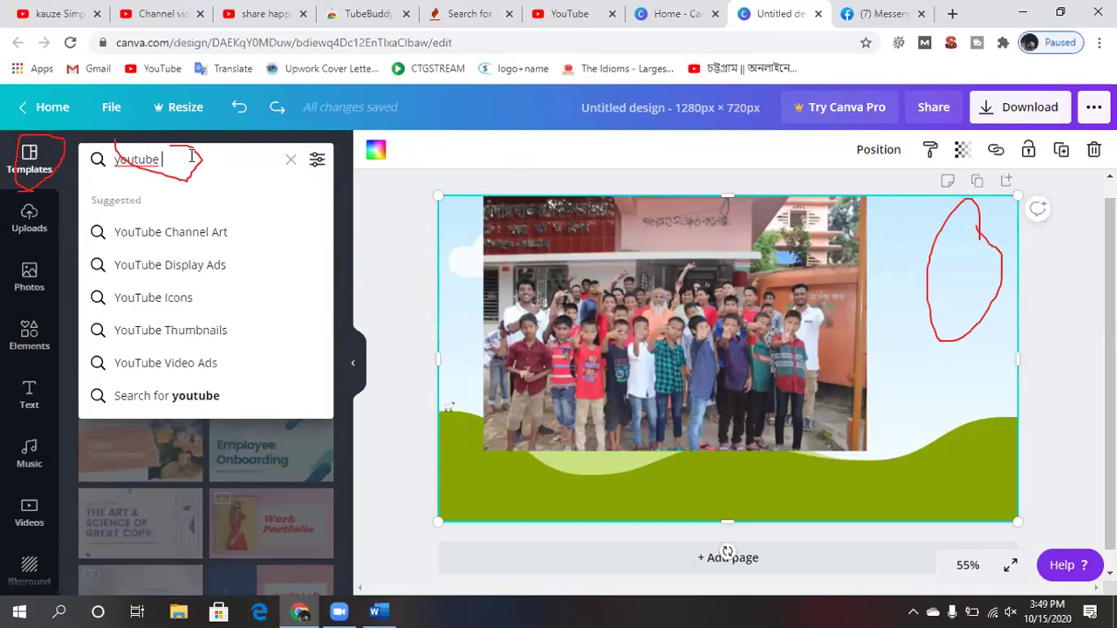
pyautogui.click(157, 338)
pyautogui.moveTo(157, 340); pyautogui.dragTo(159, 342)
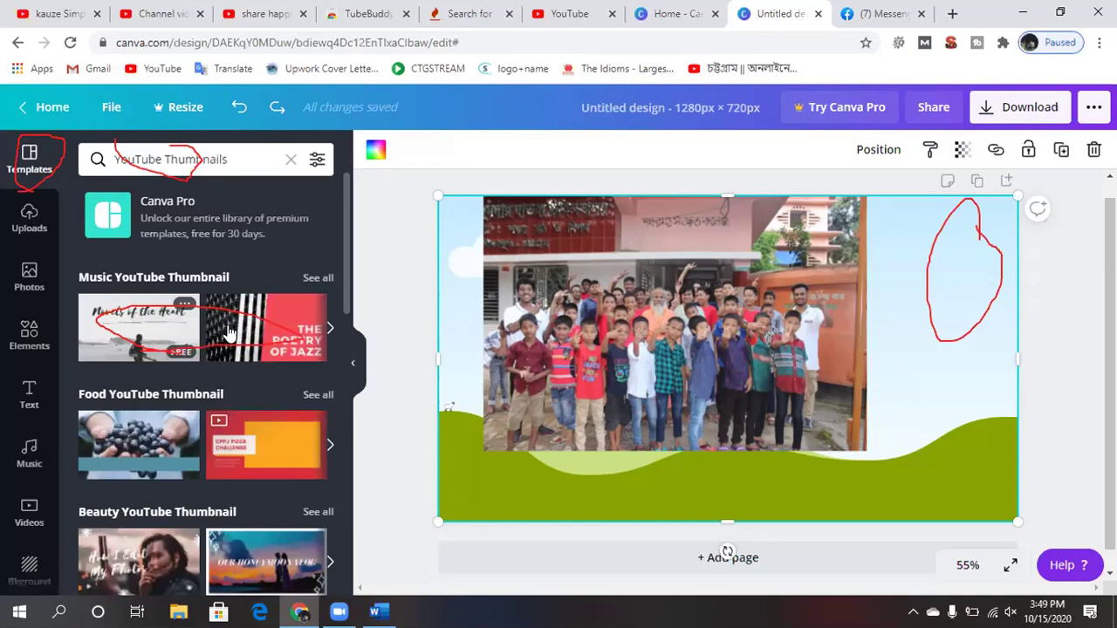
pyautogui.click(330, 327)
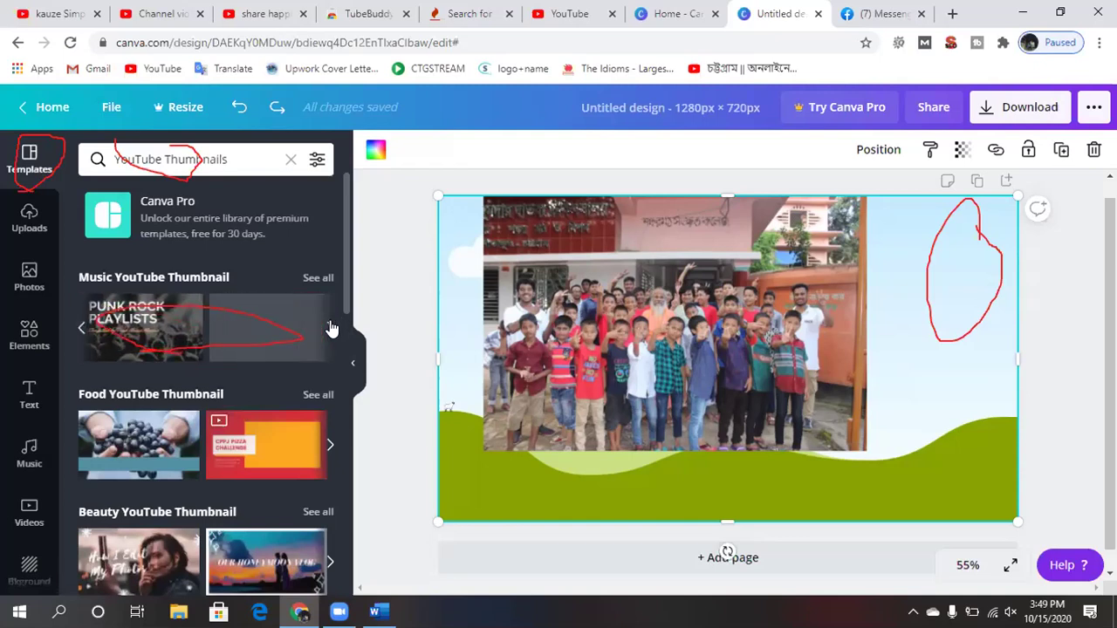
# Apply the THE POETRY OF JAZZ template from the Music YouTube Thumbnail designs to the page.
pyautogui.click(80, 336)
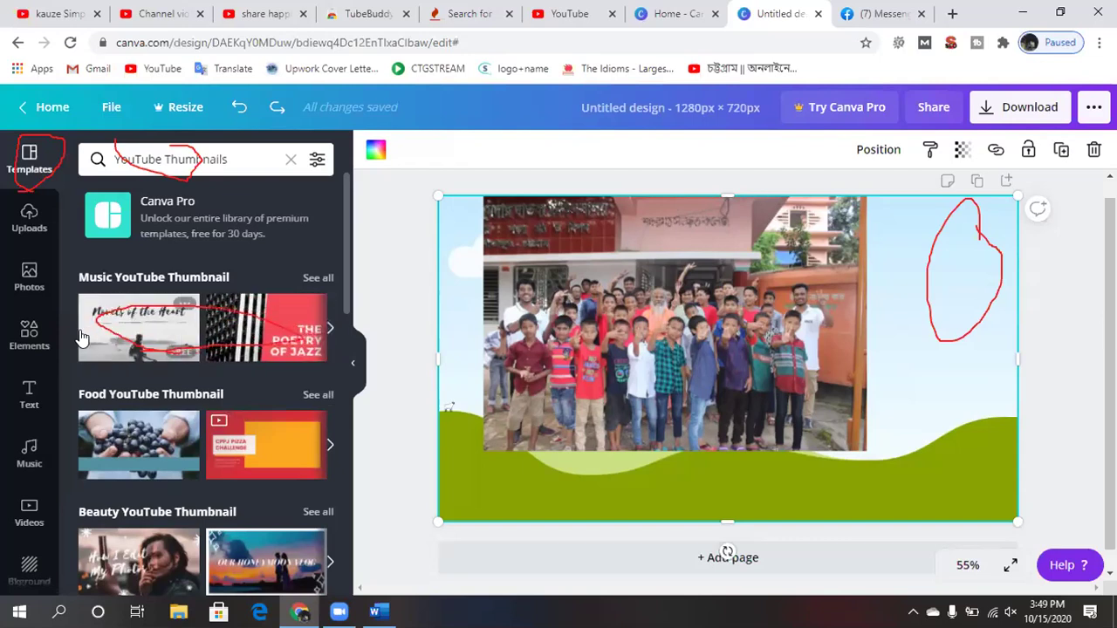
pyautogui.click(225, 329)
pyautogui.click(656, 334)
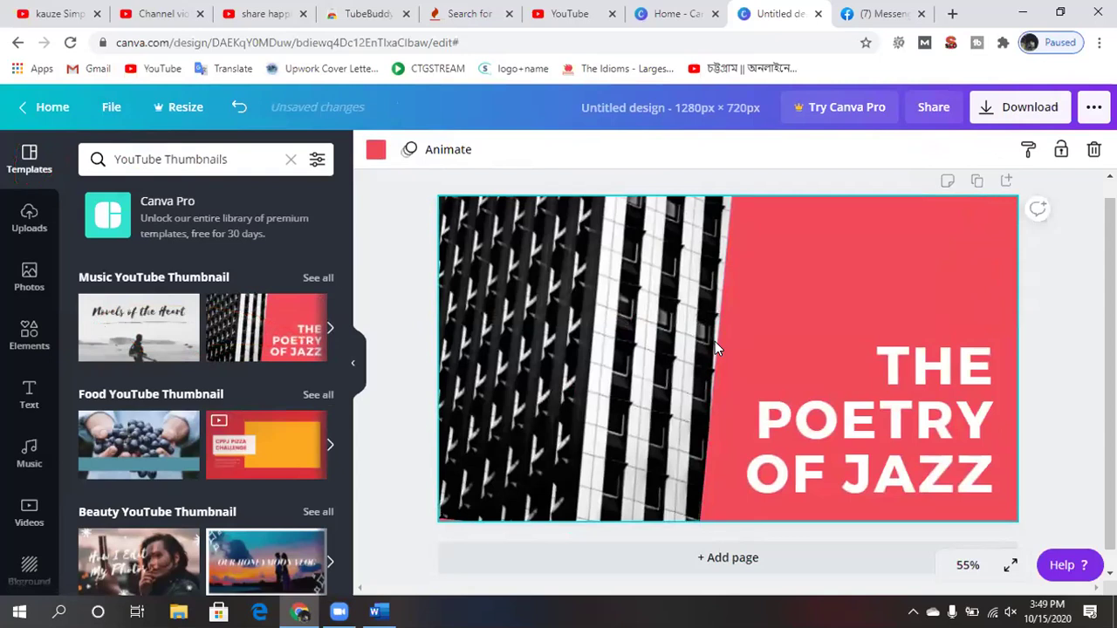
# Browse further Music YouTube Thumbnail designs and open the Green and Orange Photo Musicians set.
pyautogui.click(329, 332)
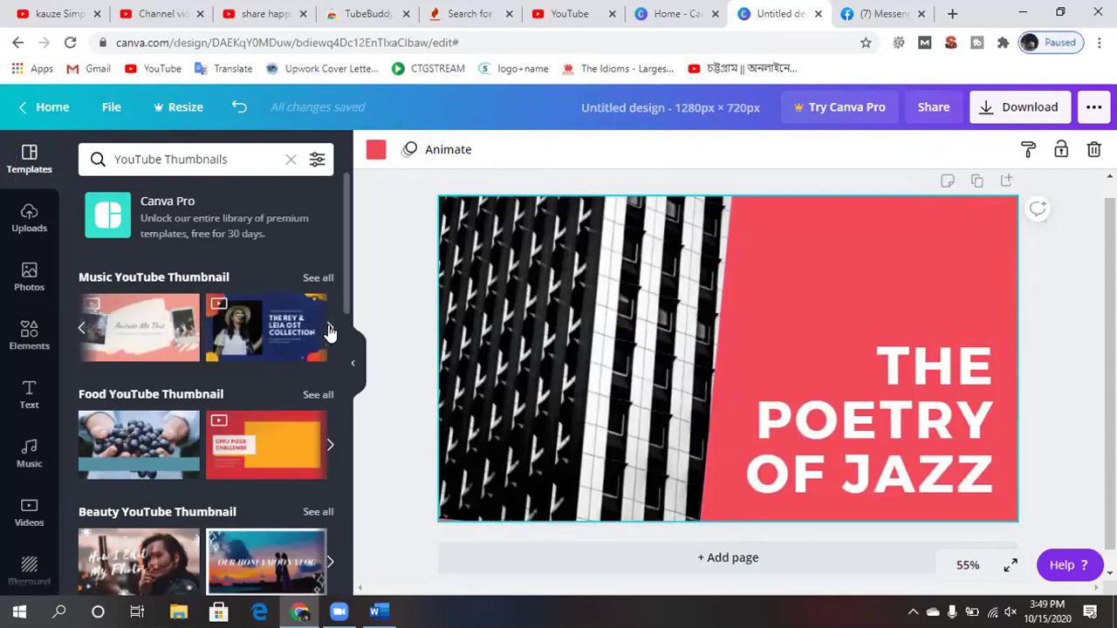
pyautogui.click(330, 331)
pyautogui.click(329, 331)
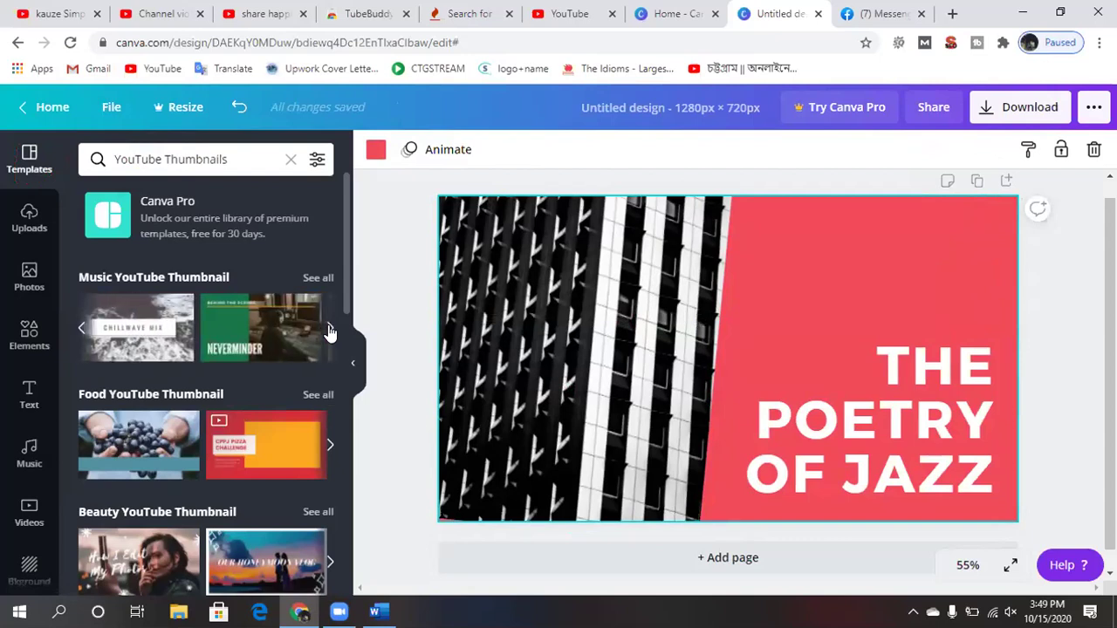
pyautogui.click(80, 328)
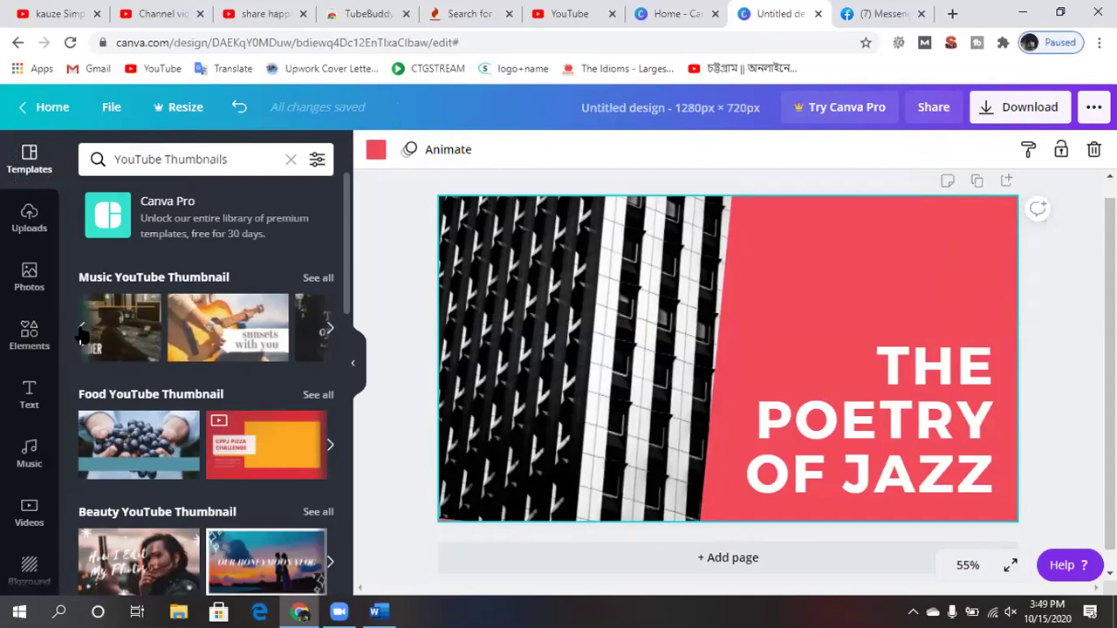
pyautogui.click(223, 341)
# Replace the template's black-and-white building photo with the uploaded group photo, placed against the page's left edge.
pyautogui.moveTo(267, 335); pyautogui.dragTo(632, 354)
pyautogui.moveTo(553, 351); pyautogui.dragTo(264, 511)
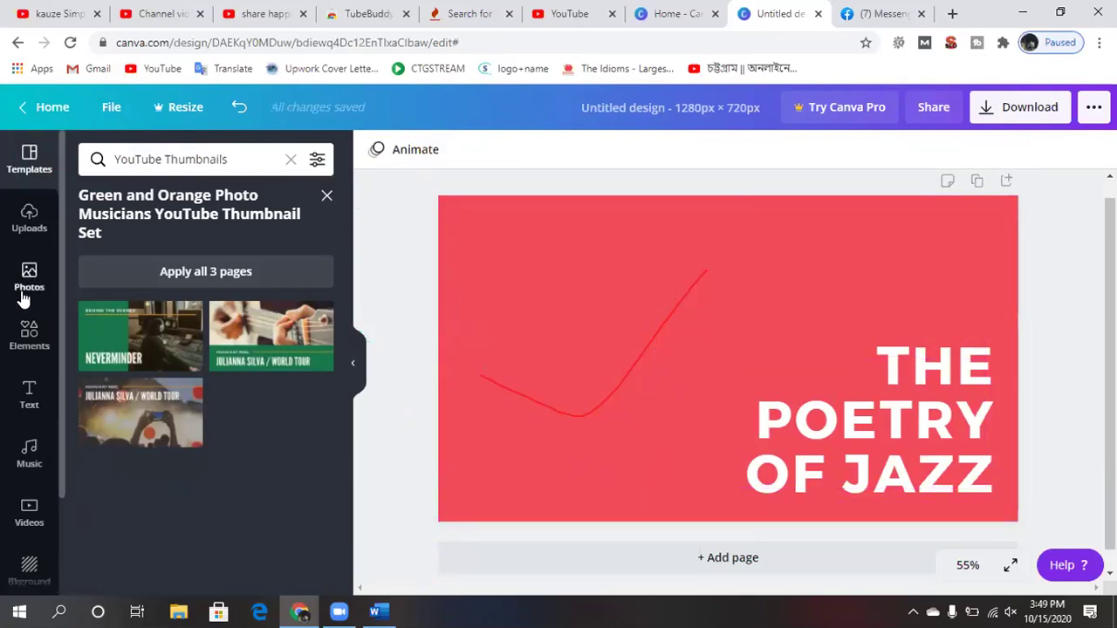
pyautogui.click(32, 213)
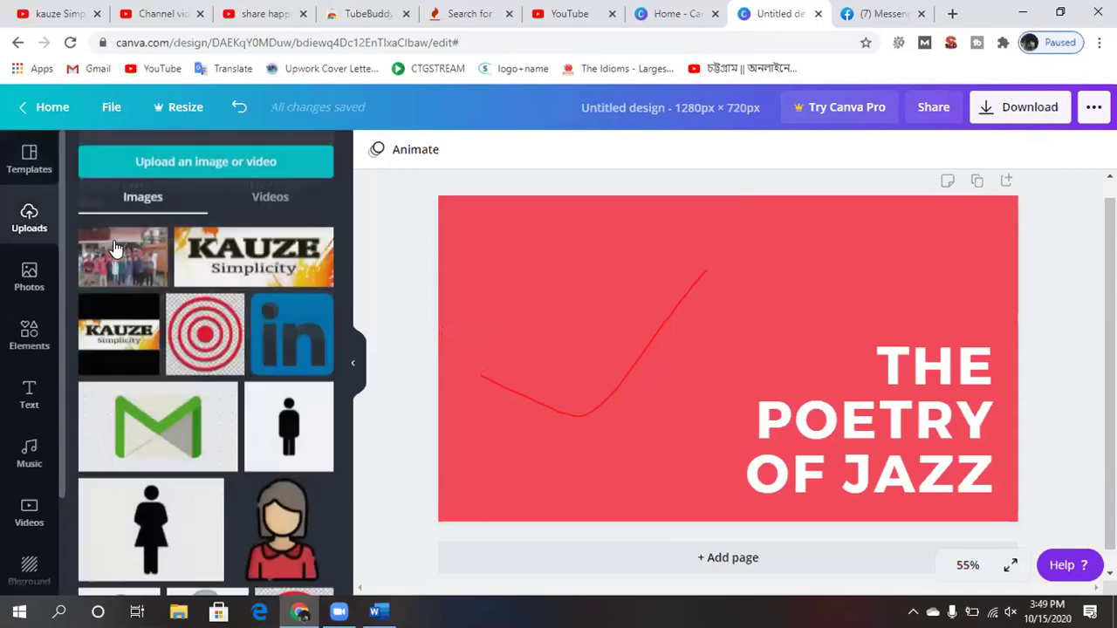
pyautogui.click(122, 254)
pyautogui.moveTo(741, 307); pyautogui.dragTo(589, 294)
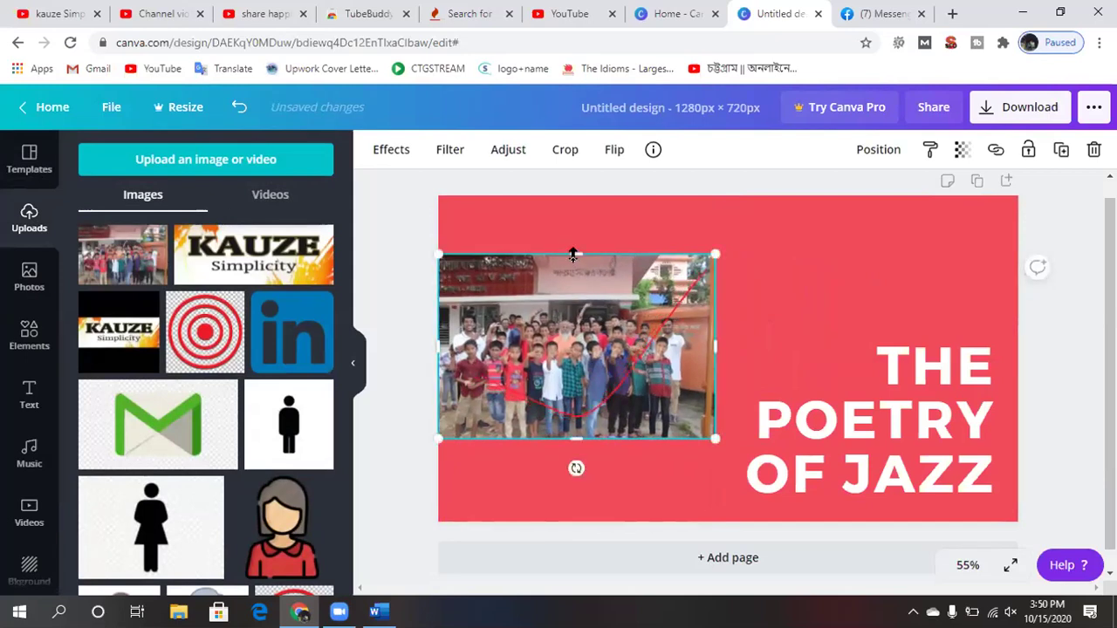
# Enlarge the group photo and align it with the page's upper-left corner so it covers about half the page width.
pyautogui.moveTo(567, 209); pyautogui.dragTo(576, 324)
pyautogui.moveTo(553, 198)
pyautogui.mouseDown()
pyautogui.moveTo(568, 199)
pyautogui.moveTo(574, 184)
pyautogui.mouseUp()
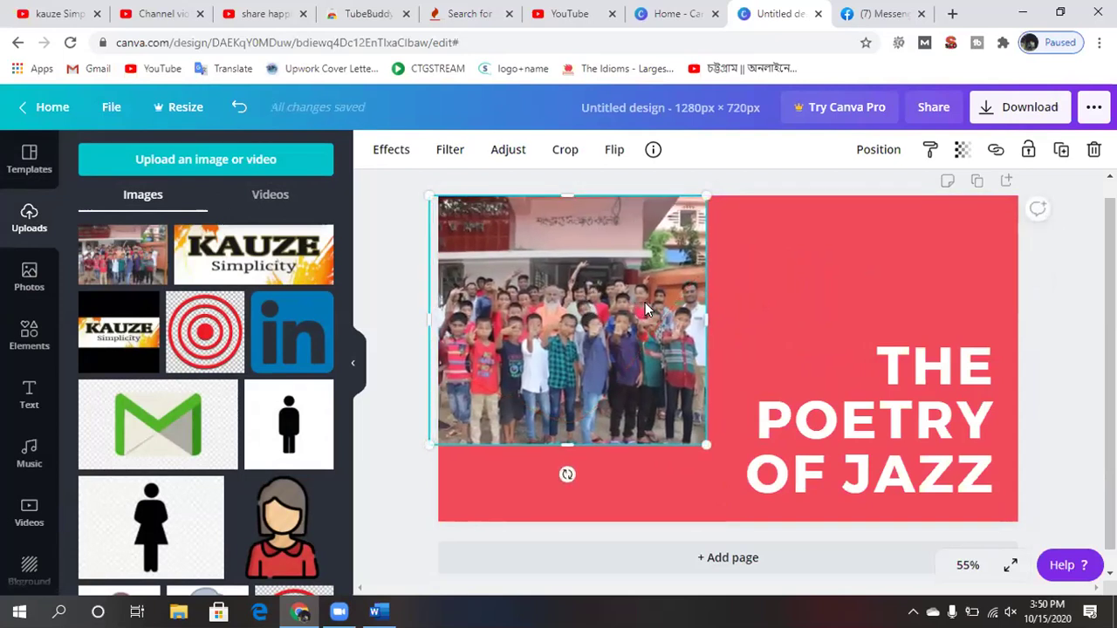
pyautogui.moveTo(705, 445); pyautogui.dragTo(682, 499)
pyautogui.click(811, 307)
pyautogui.click(636, 325)
pyautogui.moveTo(619, 320); pyautogui.dragTo(608, 328)
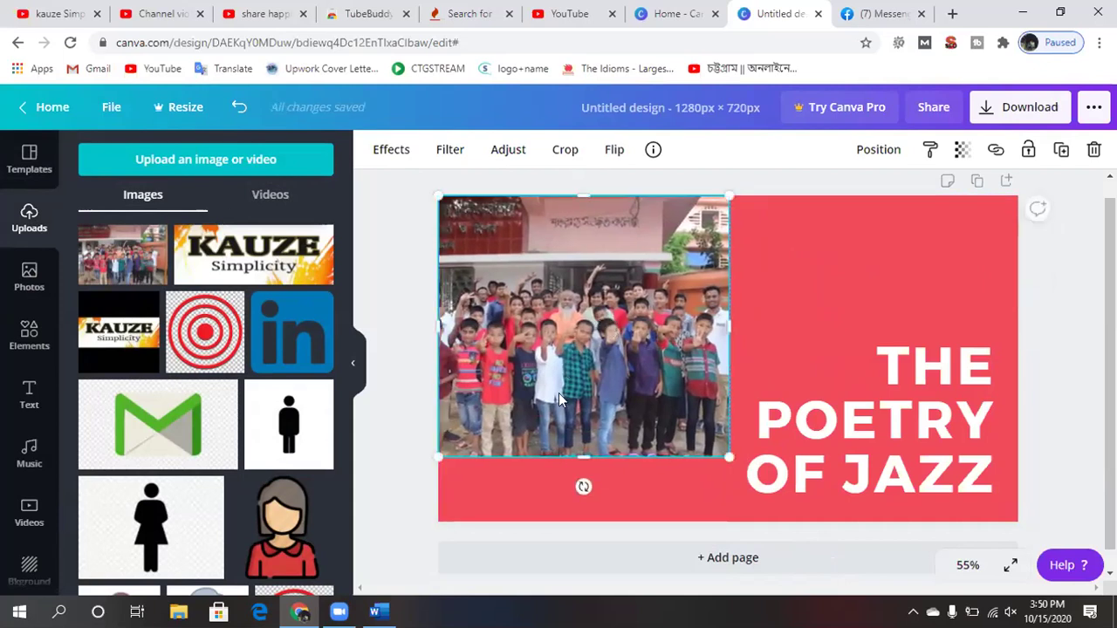
pyautogui.click(684, 490)
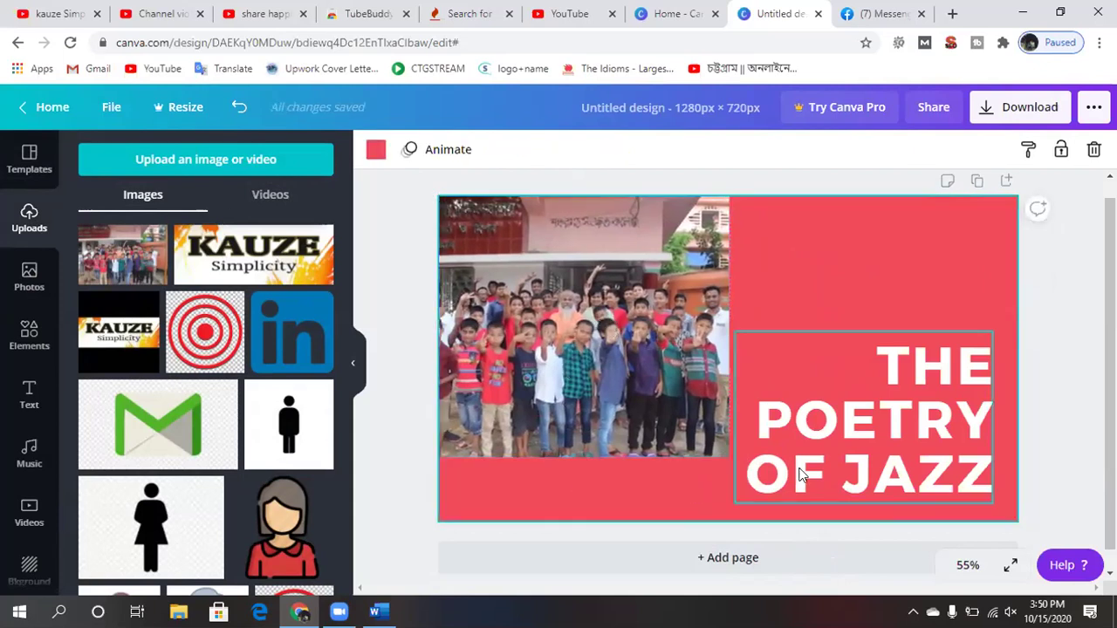
# Clear the template's title text THE POETRY OF JAZZ.
pyautogui.click(904, 367)
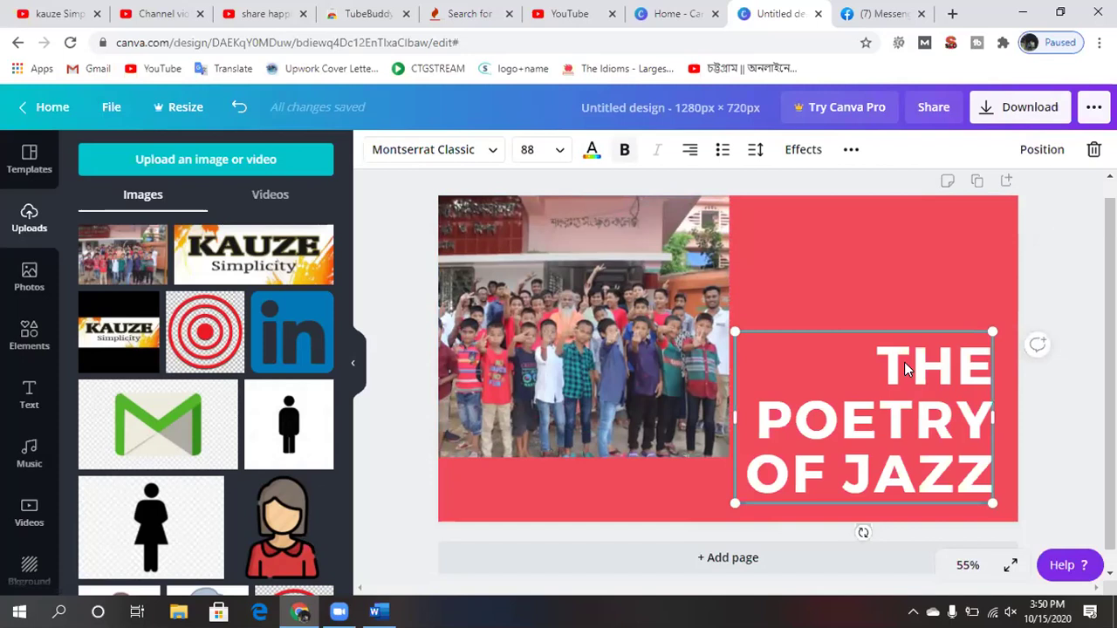
pyautogui.tripleClick(982, 474)
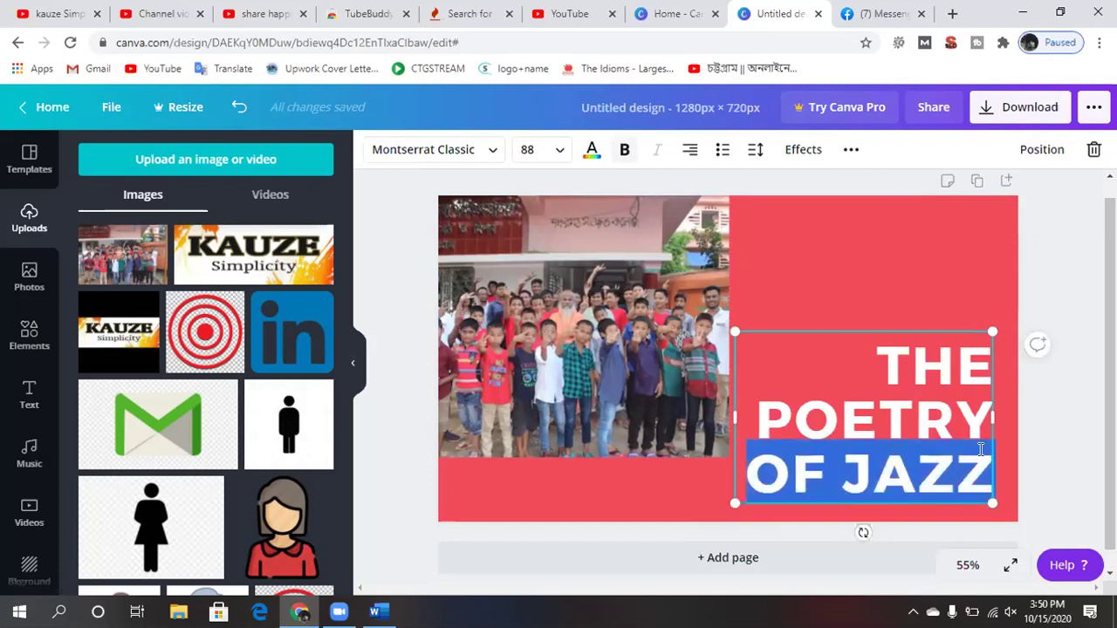
pyautogui.press('BackSpace')
pyautogui.press('BackSpace')
pyautogui.press('BackSpace')
pyautogui.press('BackSpace')
pyautogui.press('BackSpace')
pyautogui.press('BackSpace')
pyautogui.press('BackSpace')
pyautogui.press('BackSpace')
pyautogui.press('BackSpace')
pyautogui.press('BackSpace')
pyautogui.press('BackSpace')
pyautogui.press('BackSpace')
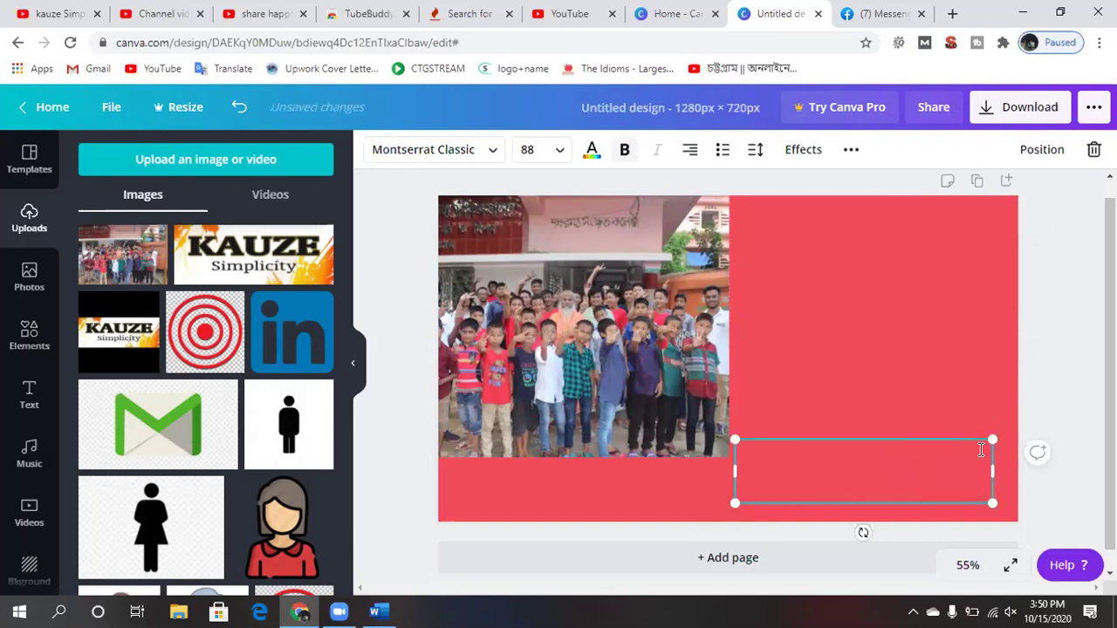
pyautogui.write('KAUZ')
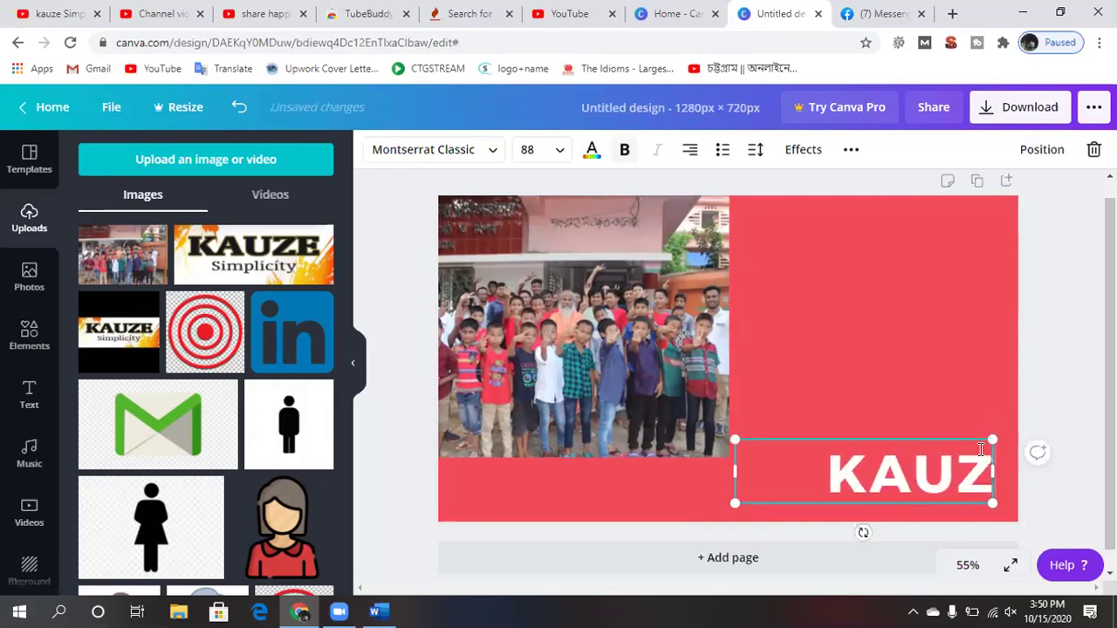
pyautogui.write('E')
pyautogui.press('BackSpace')
pyautogui.press('BackSpace')
pyautogui.press('BackSpace')
pyautogui.press('BackSpace')
pyautogui.press('BackSpace')
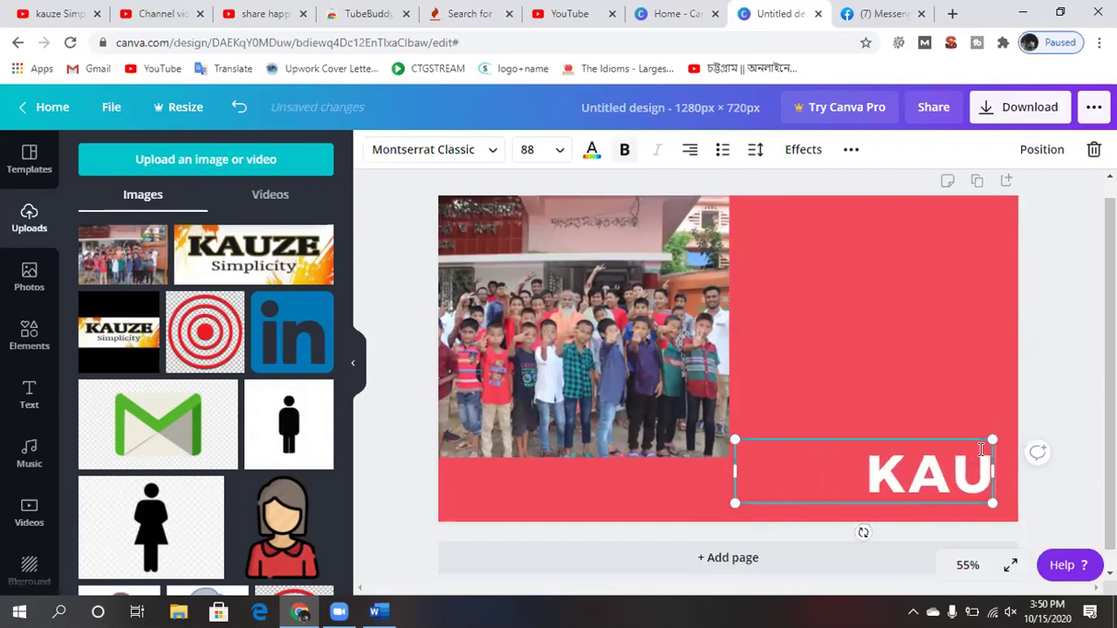
# Enter STREED CHILD HAPPINESS as the title text.
pyautogui.write('STR')
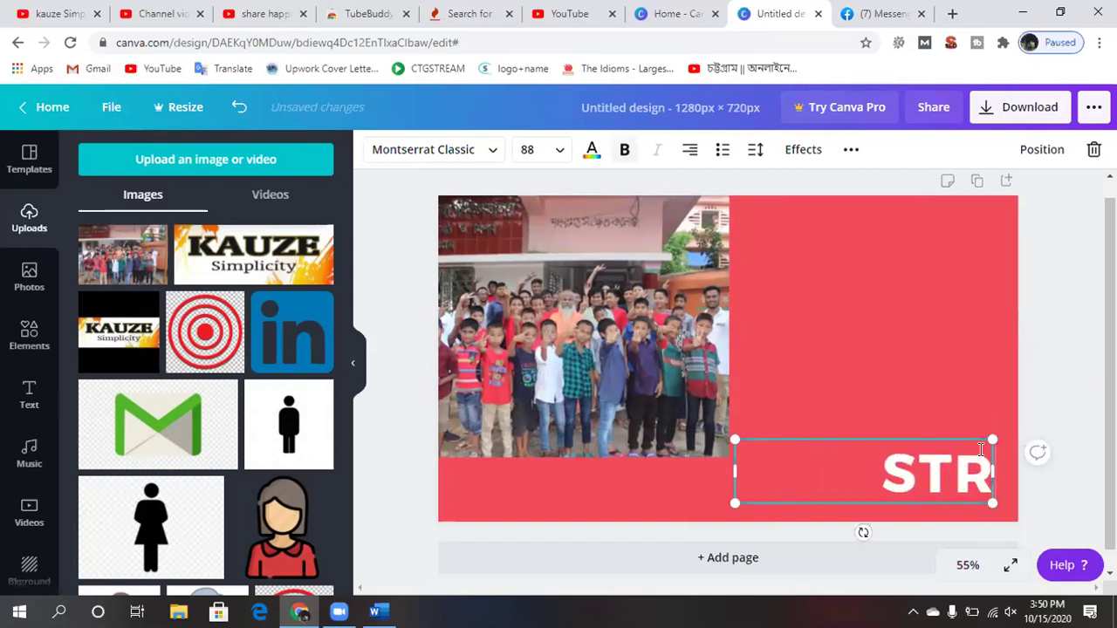
pyautogui.write('EED CHILD')
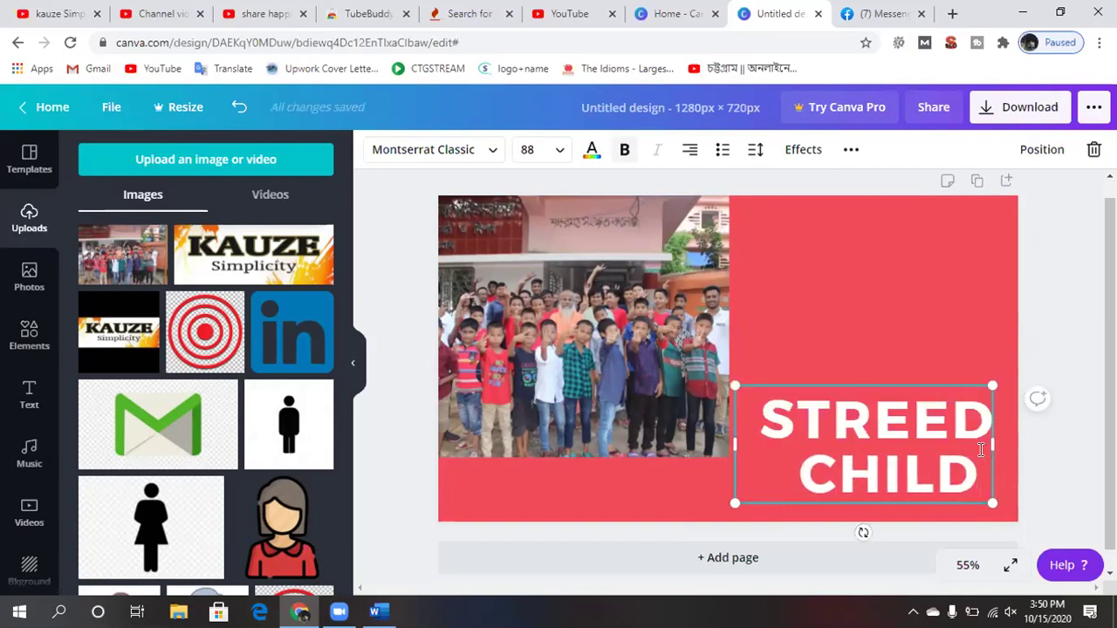
pyautogui.write(' HAPPI')
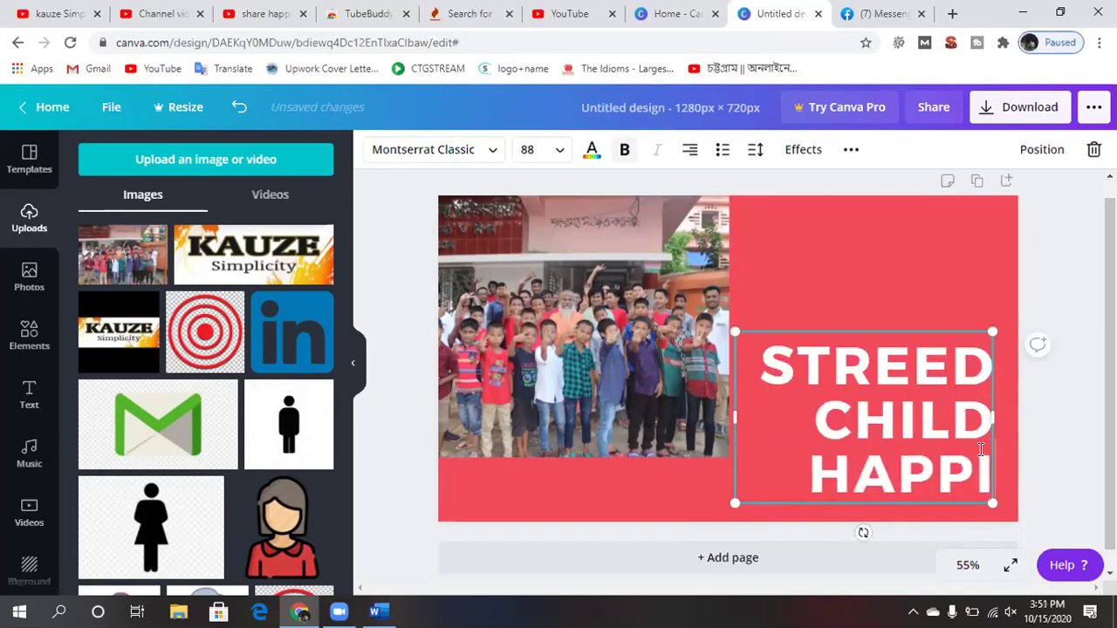
pyautogui.write('NESS')
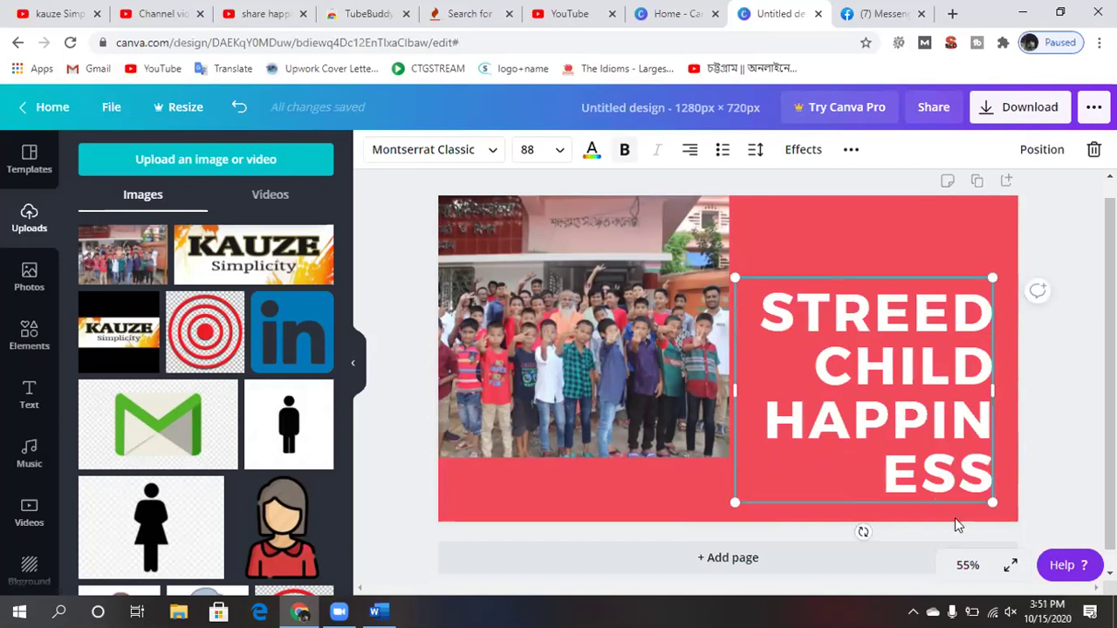
# Scale the title to font size 87.2 and widen its text box so HAPPINESS fits on one line.
pyautogui.moveTo(992, 504); pyautogui.dragTo(1009, 451)
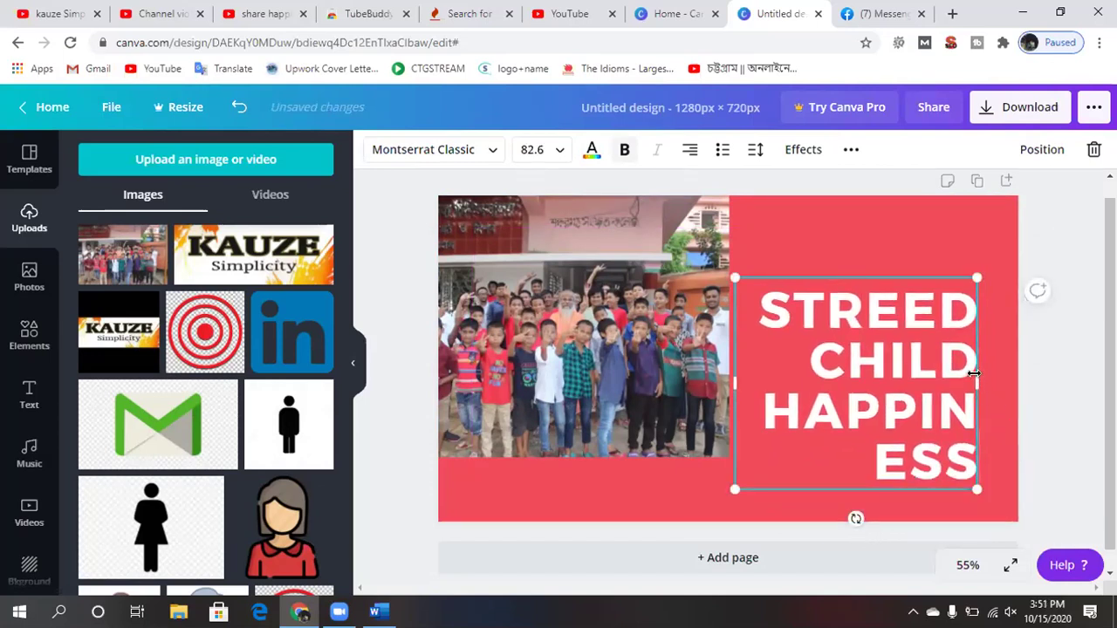
pyautogui.moveTo(974, 377); pyautogui.dragTo(1006, 372)
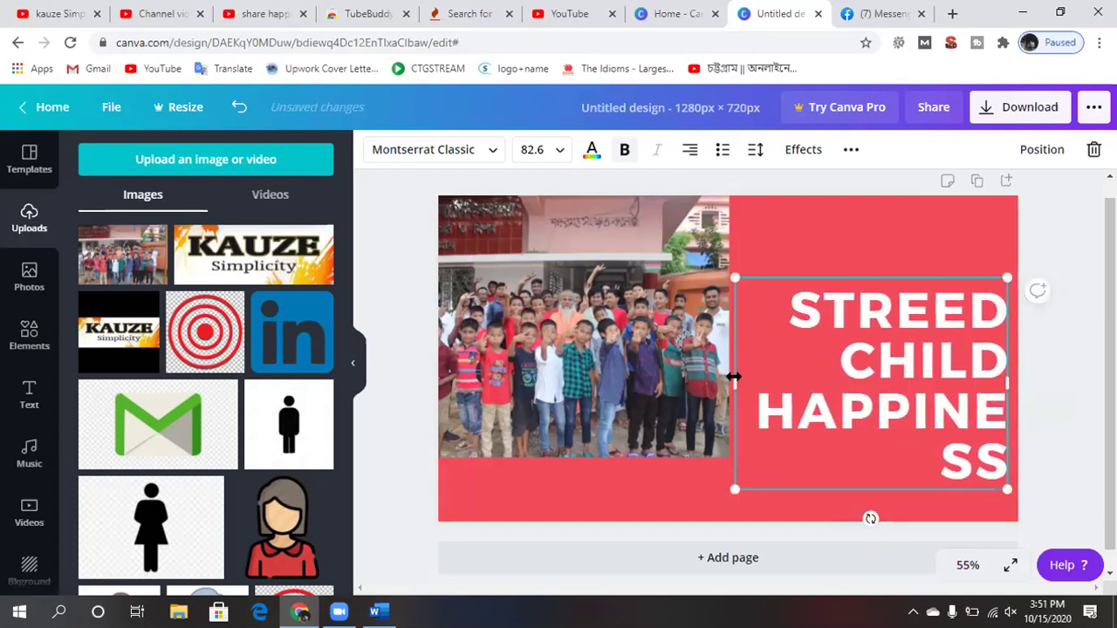
pyautogui.moveTo(736, 386); pyautogui.dragTo(683, 382)
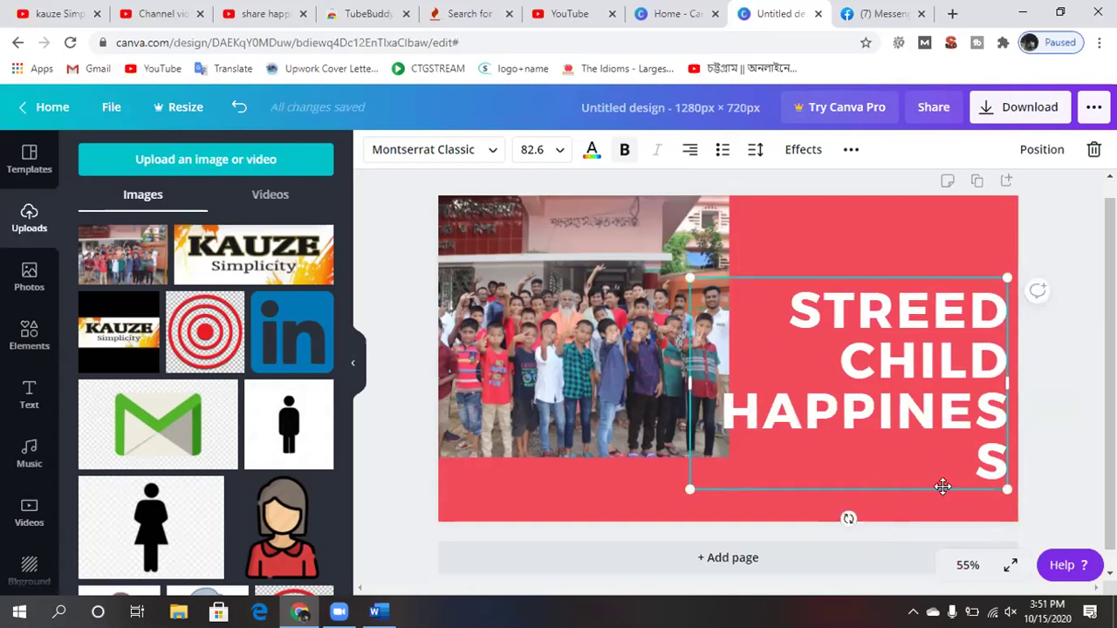
pyautogui.moveTo(1004, 492); pyautogui.dragTo(1052, 453)
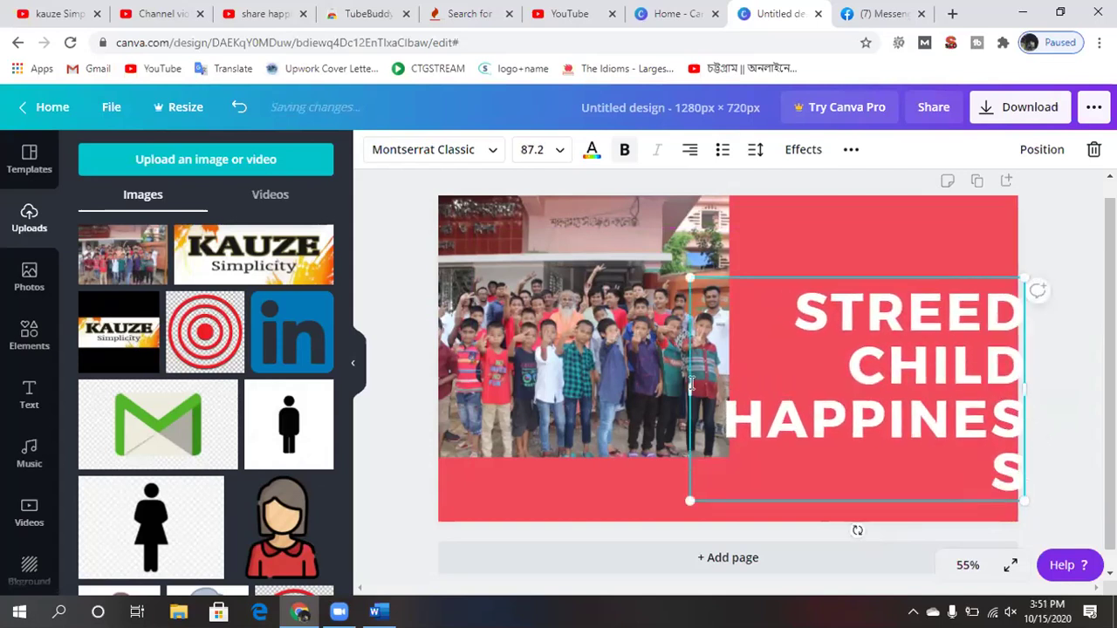
pyautogui.doubleClick(728, 356)
pyautogui.click(683, 386)
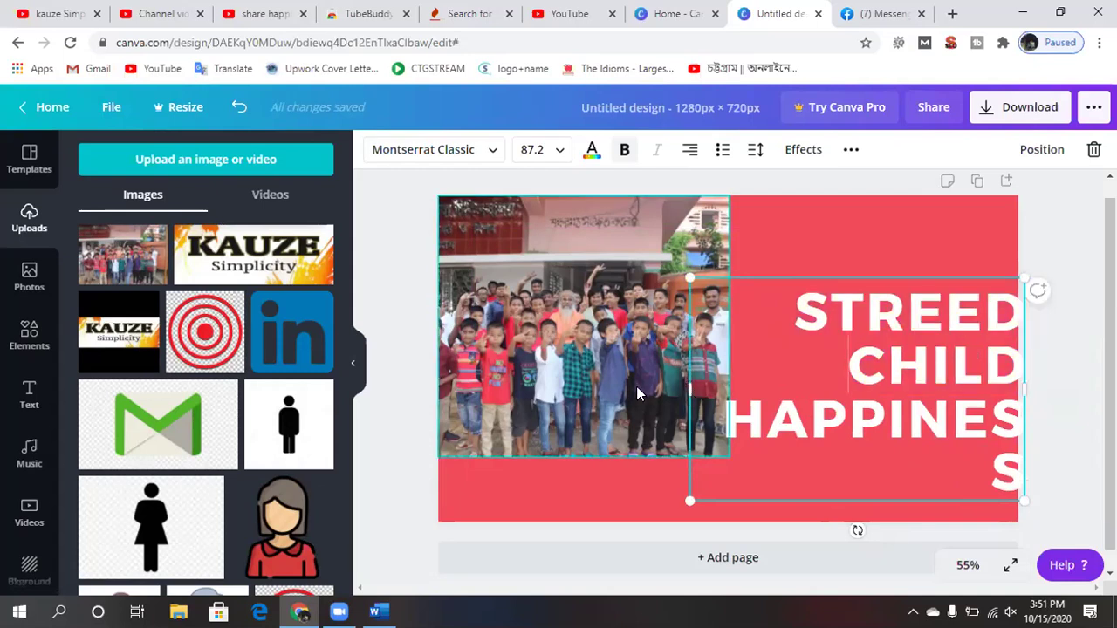
pyautogui.click(623, 486)
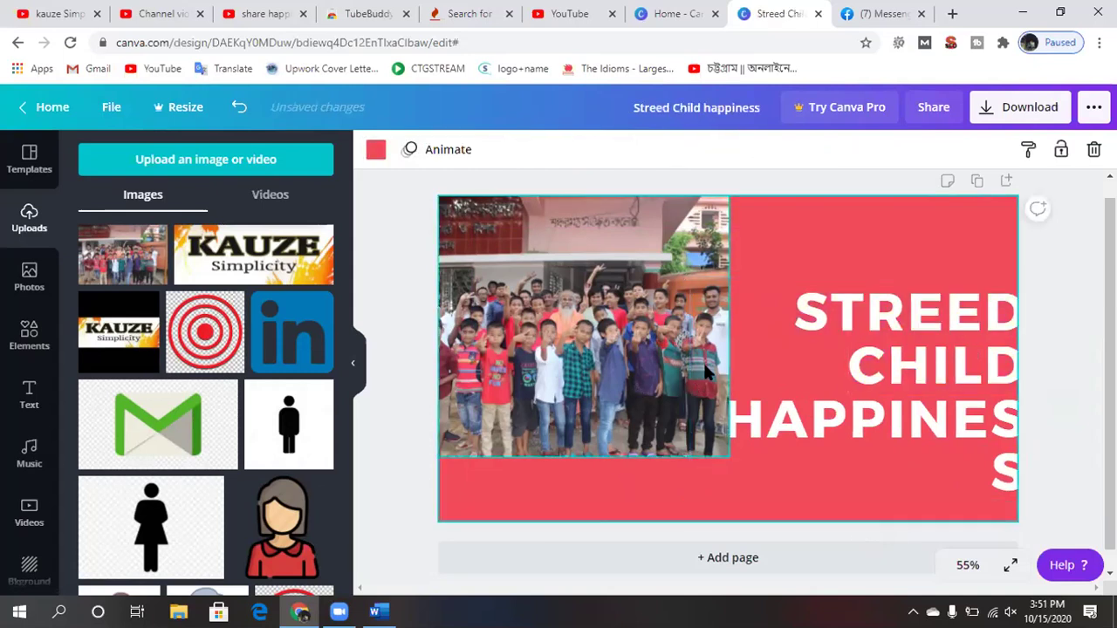
pyautogui.click(734, 363)
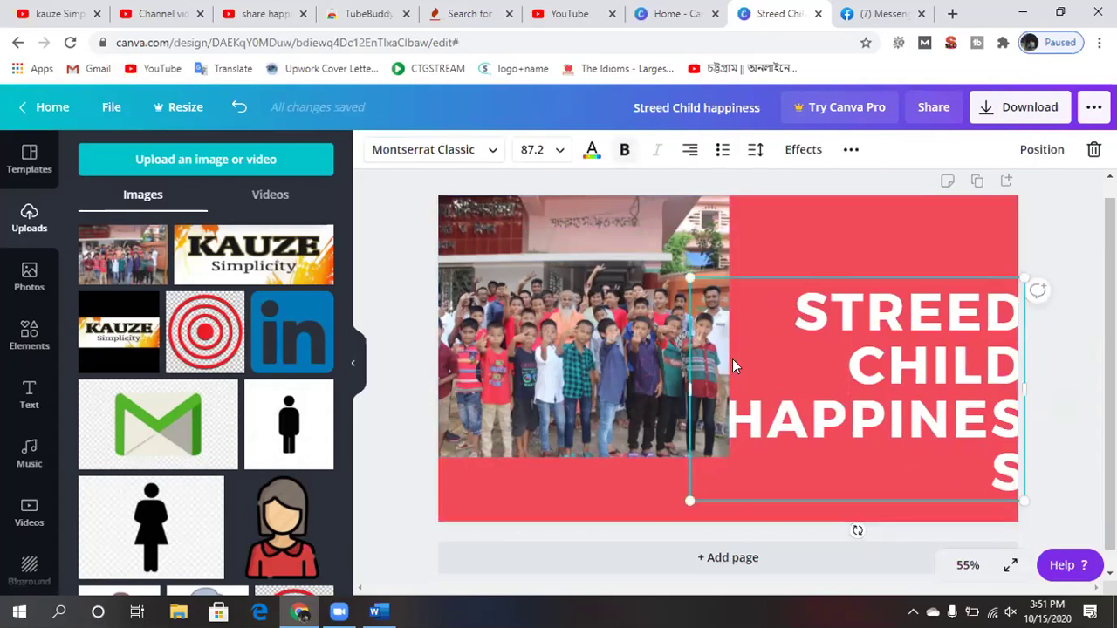
pyautogui.moveTo(687, 389); pyautogui.dragTo(643, 389)
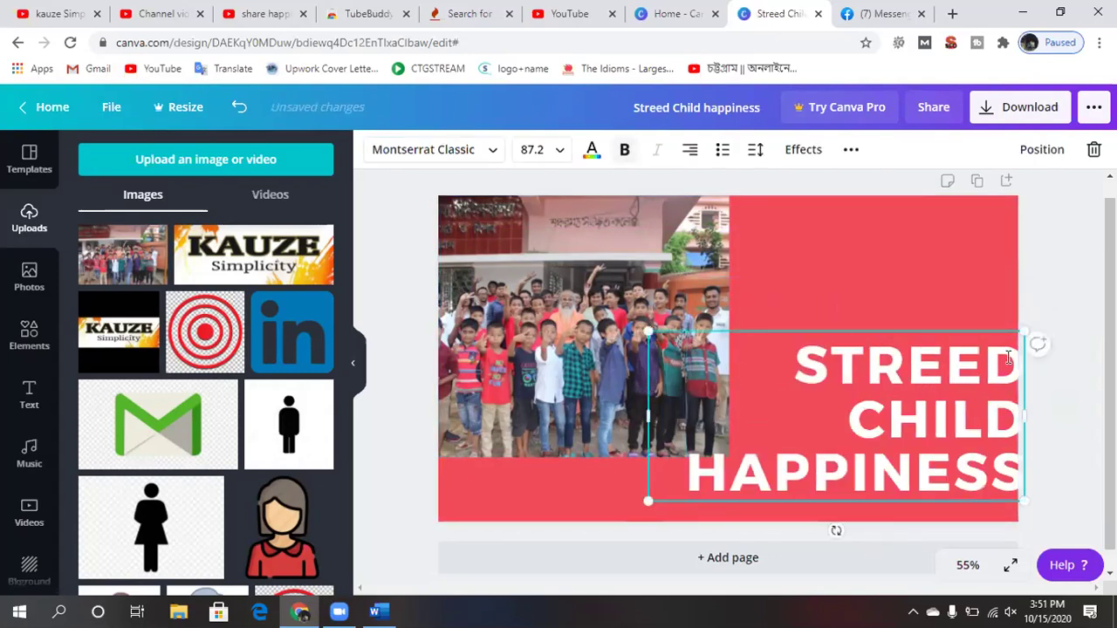
# Correct STREED to STREET in the title and move the title down into the page's lower-right corner.
pyautogui.press('BackSpace')
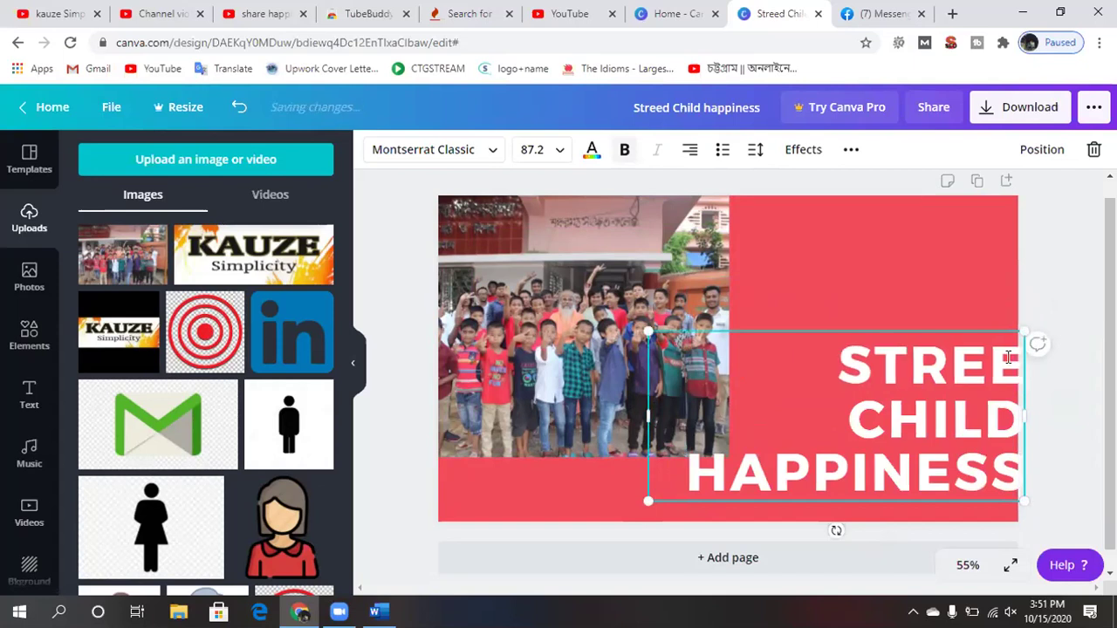
pyautogui.write('T')
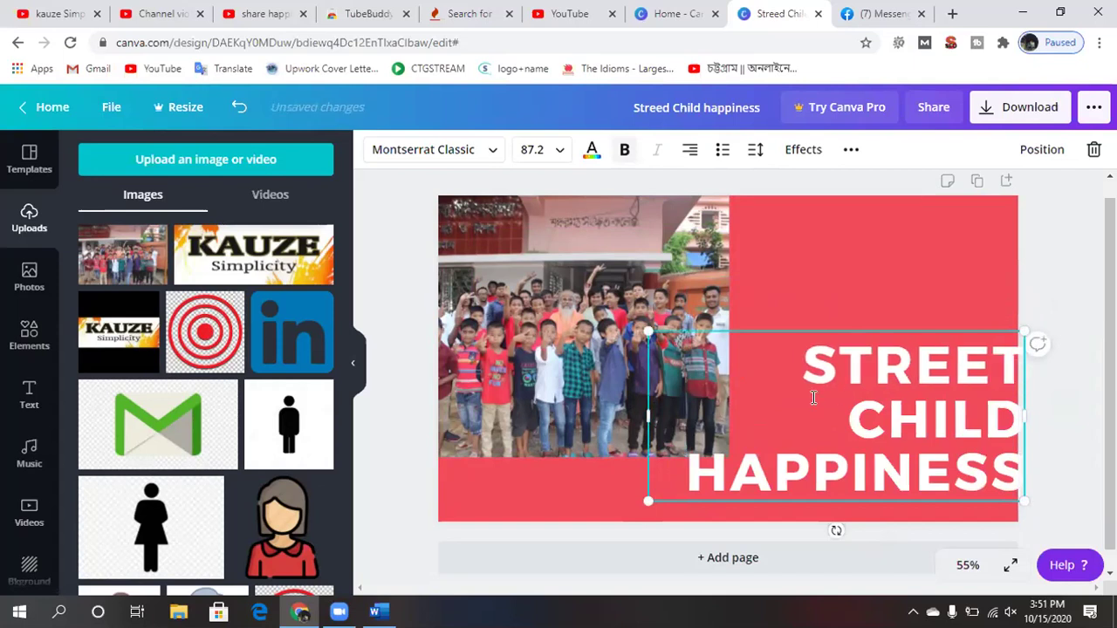
pyautogui.click(832, 263)
pyautogui.moveTo(788, 398); pyautogui.dragTo(773, 427)
pyautogui.moveTo(570, 314)
pyautogui.mouseDown()
pyautogui.moveTo(573, 441)
pyautogui.moveTo(573, 315)
pyautogui.mouseUp()
pyautogui.click(832, 279)
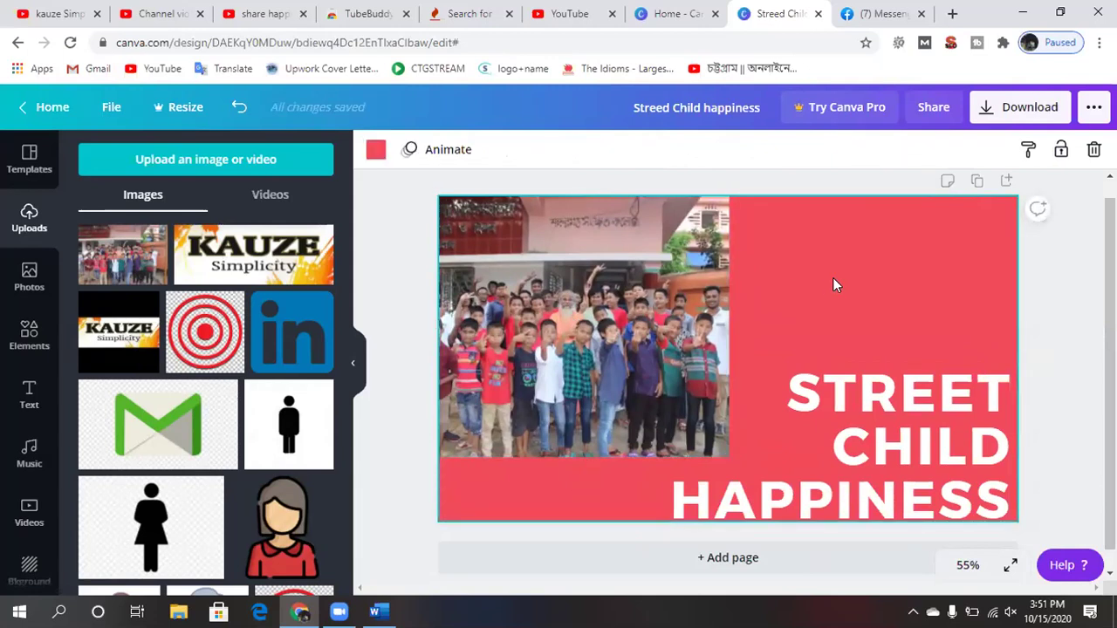
# Add the uploaded KAUZE Simplicity logo on a white background, shrink it, and place it in the page's upper-right corner.
pyautogui.click(221, 238)
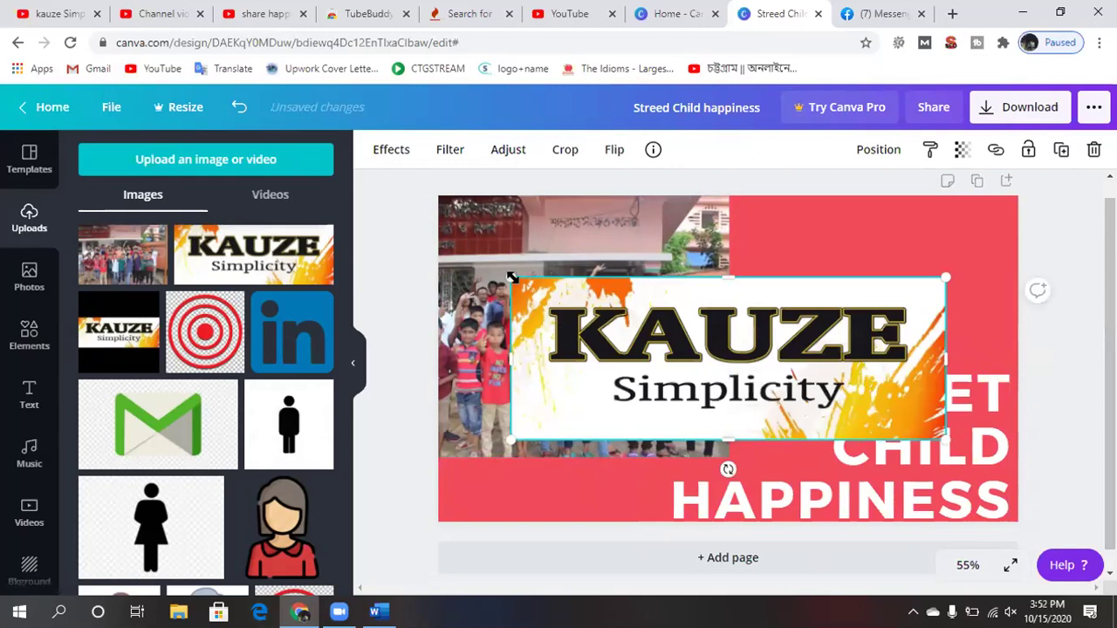
pyautogui.moveTo(526, 279); pyautogui.dragTo(752, 362)
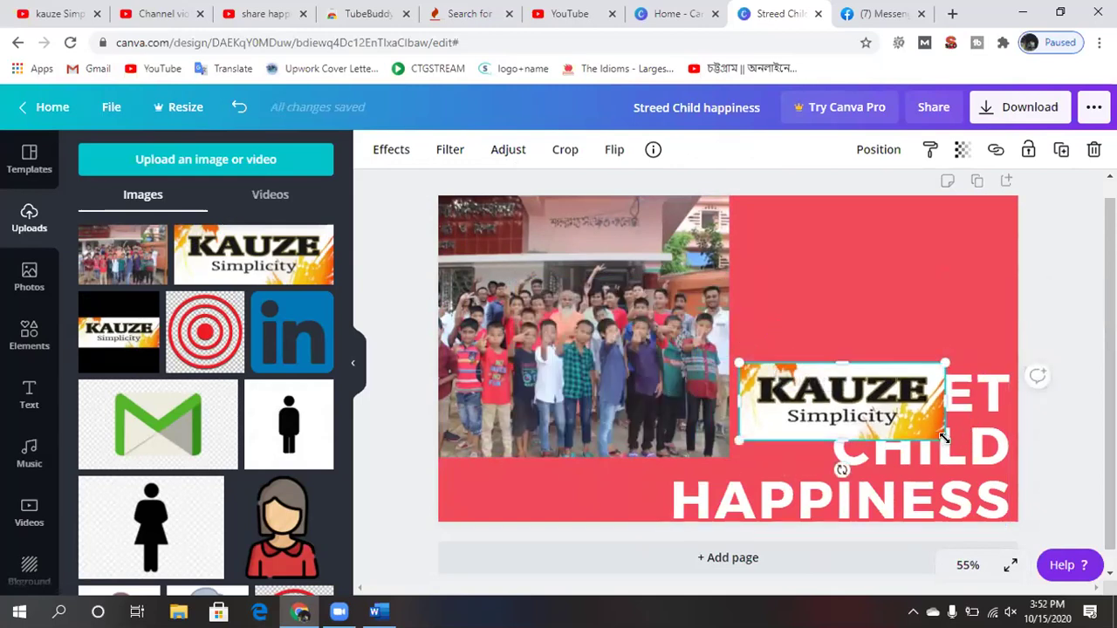
pyautogui.moveTo(909, 418); pyautogui.dragTo(871, 405)
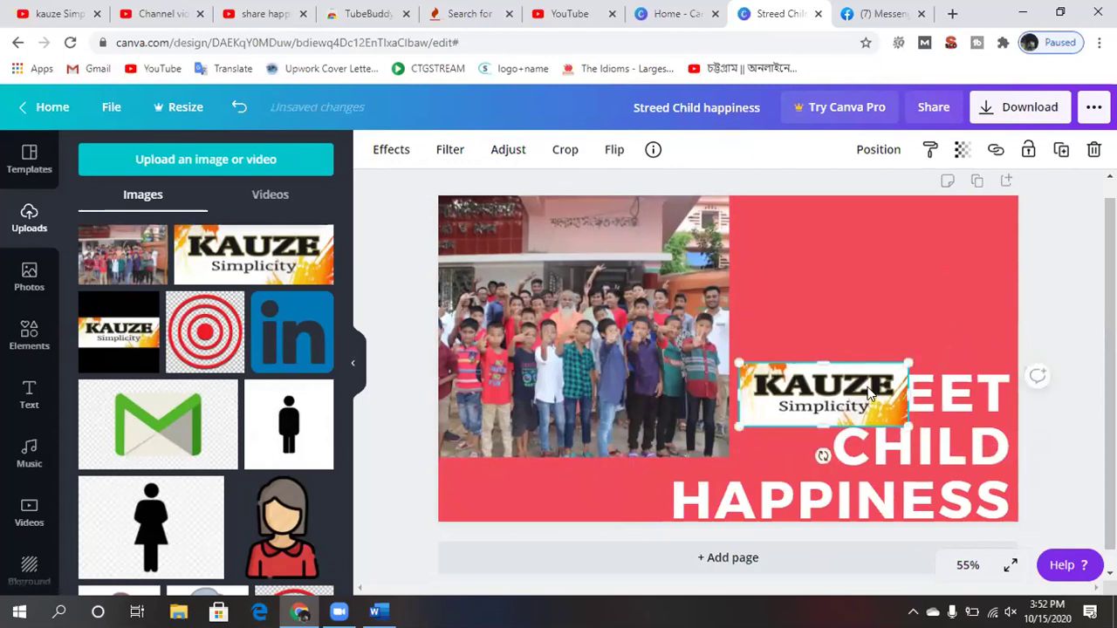
pyautogui.click(828, 313)
pyautogui.click(811, 389)
pyautogui.moveTo(820, 364); pyautogui.dragTo(926, 225)
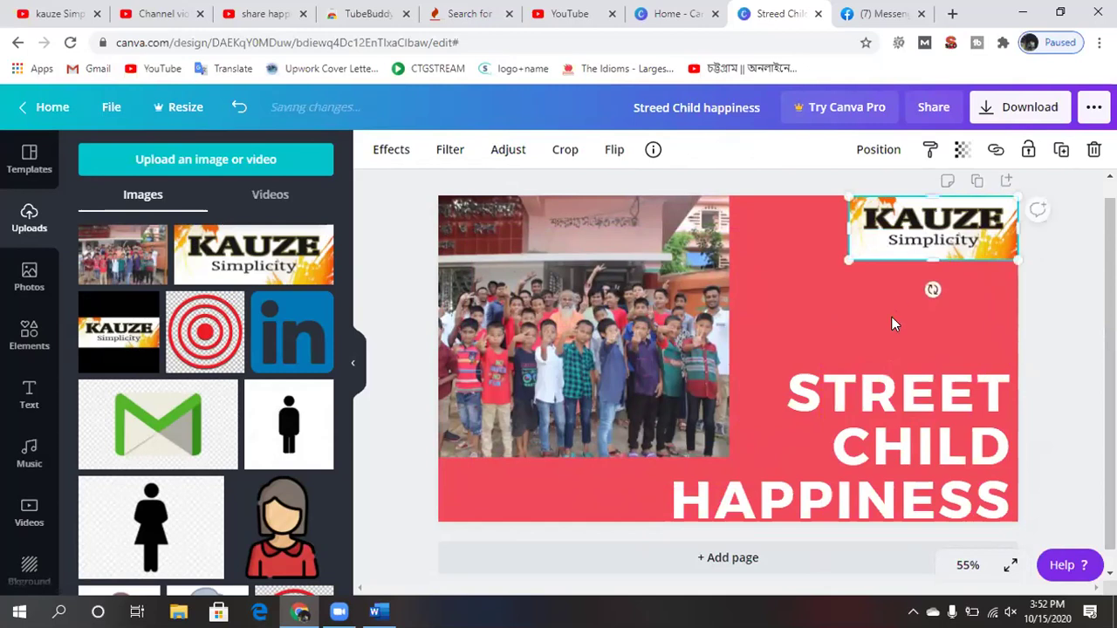
# Move the KAUZE logo from the page's upper-right corner down and inward, into the open space above the title.
pyautogui.moveTo(948, 245); pyautogui.dragTo(896, 283)
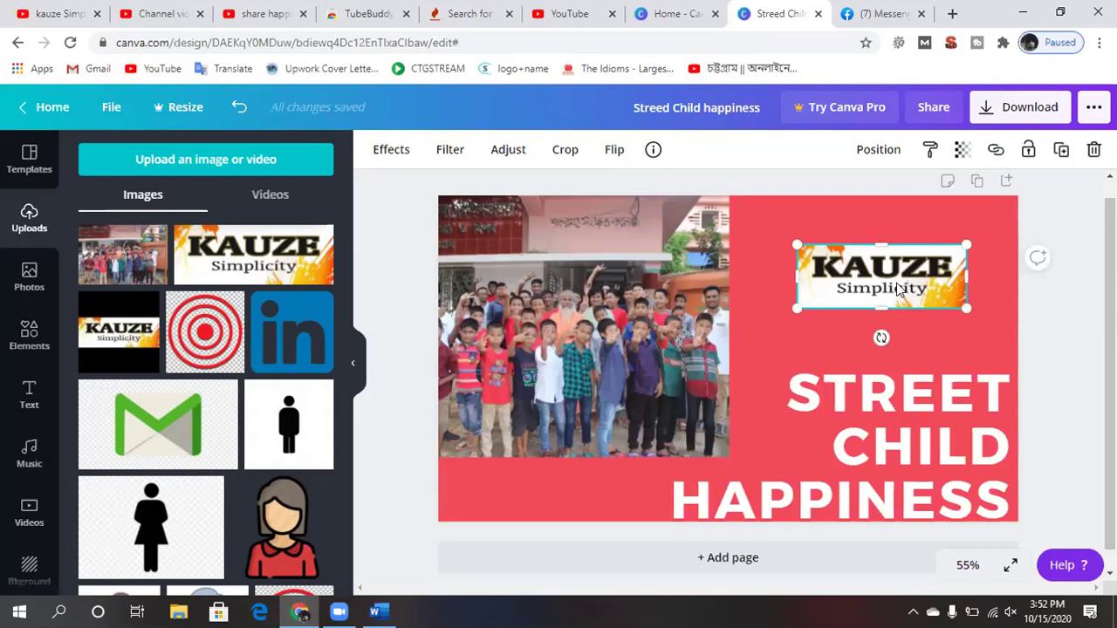
pyautogui.click(1018, 117)
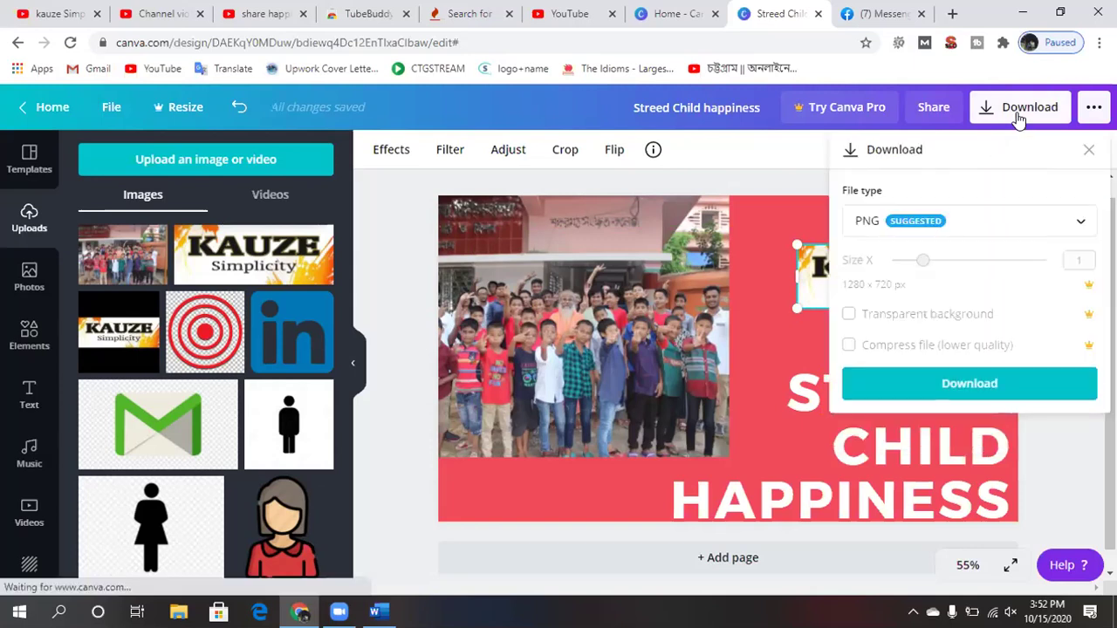
pyautogui.click(1088, 149)
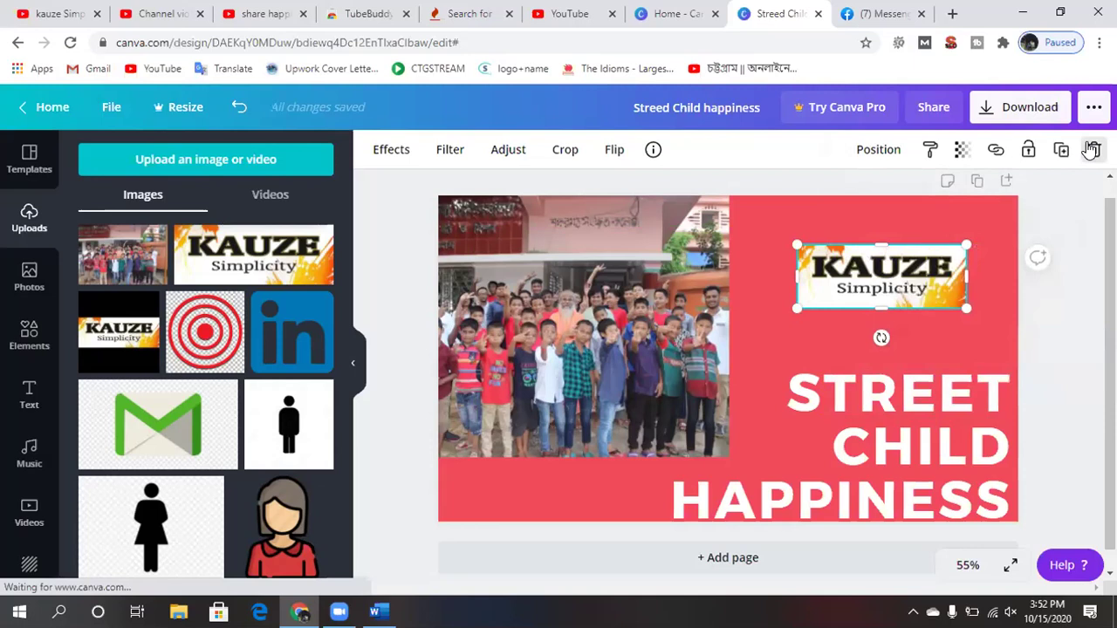
pyautogui.click(774, 343)
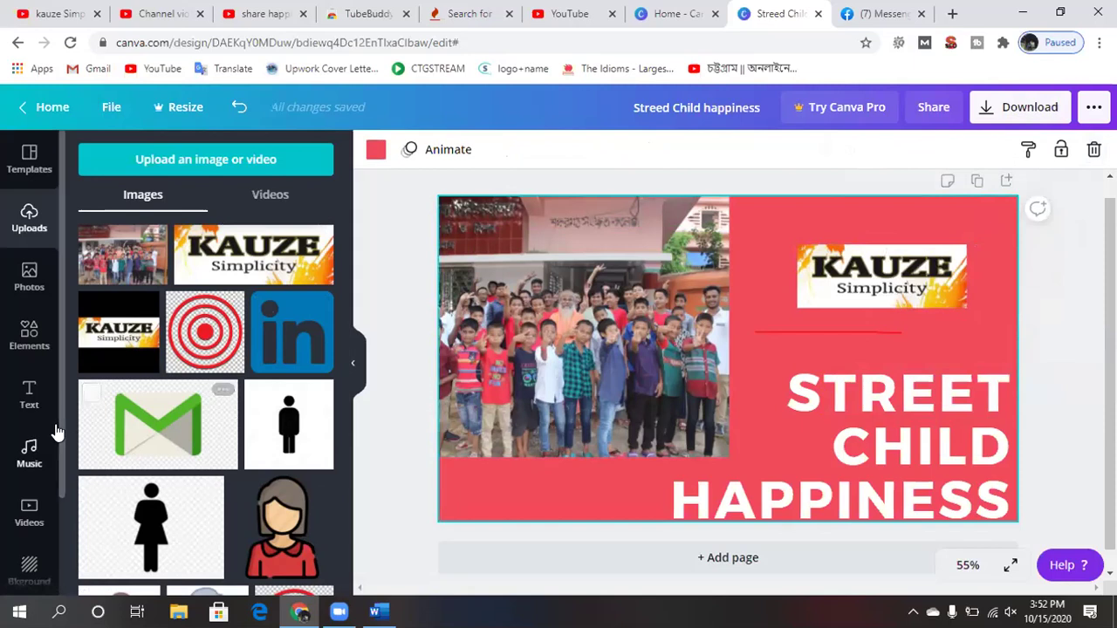
# Add a dotted line from the line elements and place it between the KAUZE logo and the title, beside the photo.
pyautogui.click(48, 350)
pyautogui.scroll(-3, 211, 394)
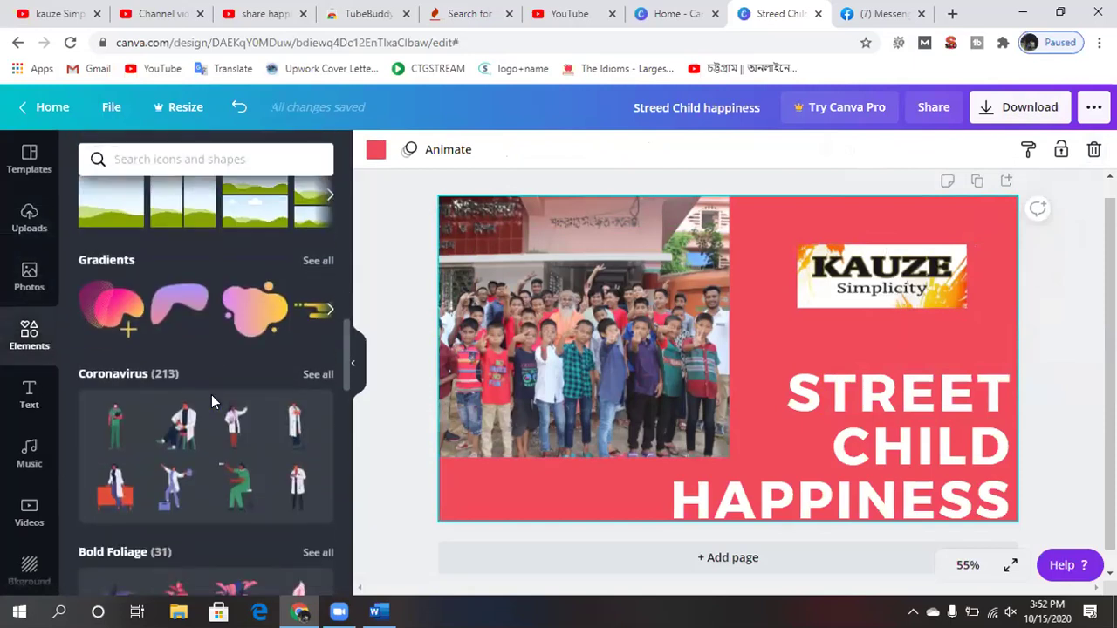
pyautogui.scroll(-2, 211, 442)
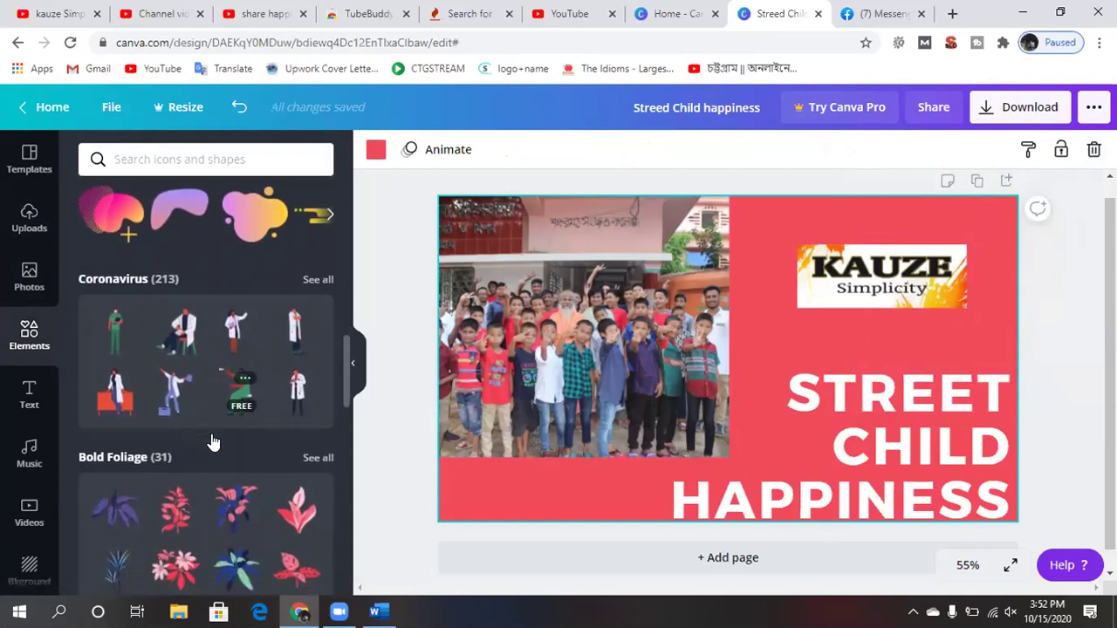
pyautogui.scroll(-3, 211, 434)
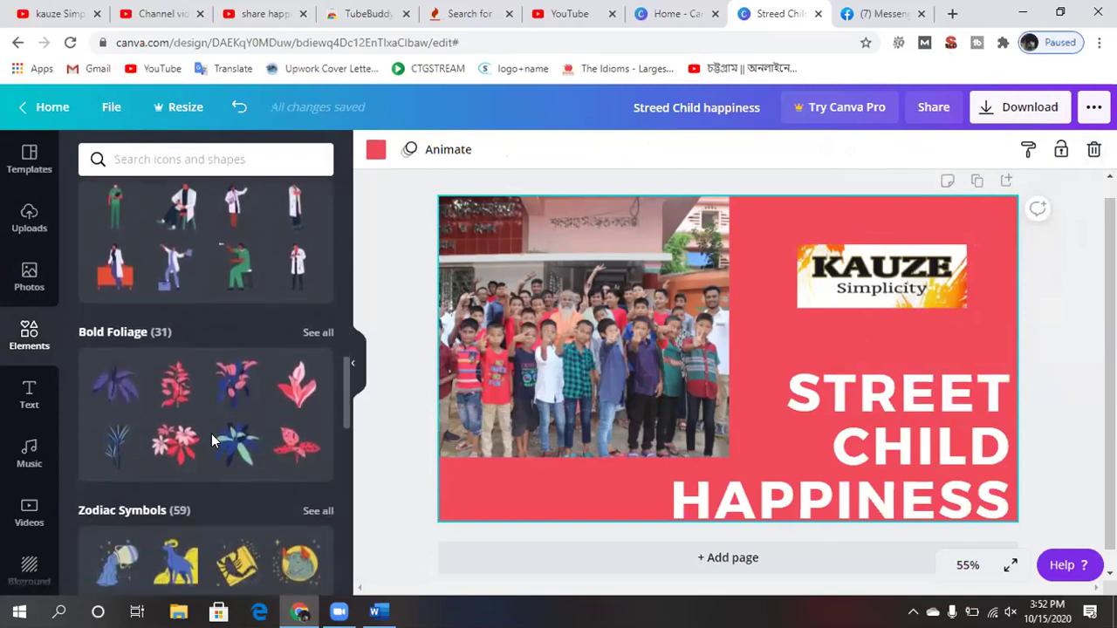
pyautogui.scroll(10, 210, 432)
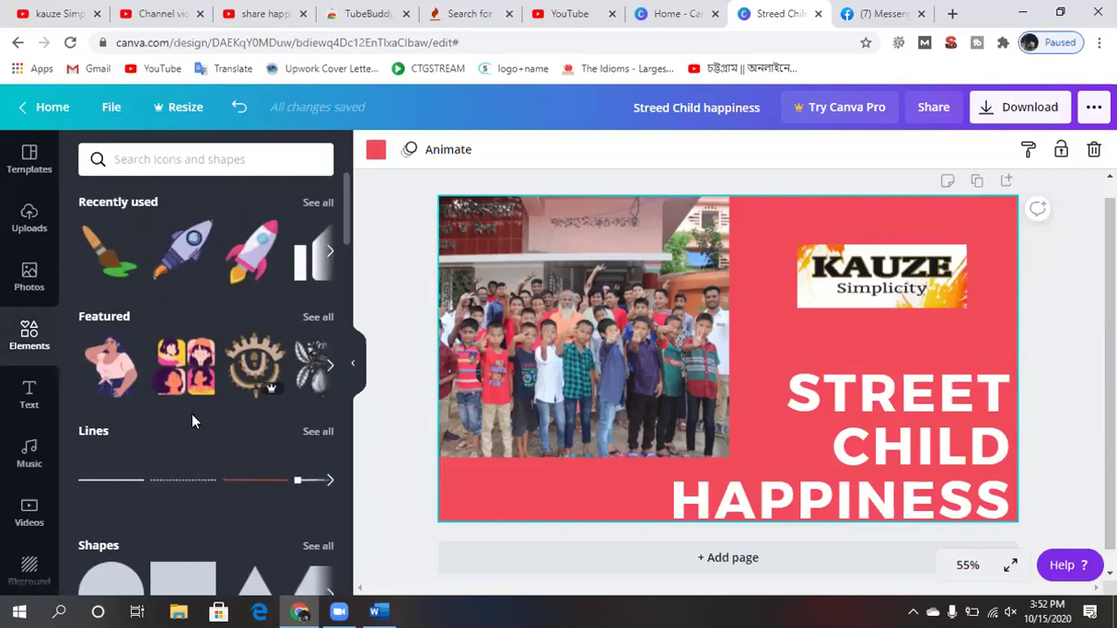
pyautogui.click(161, 485)
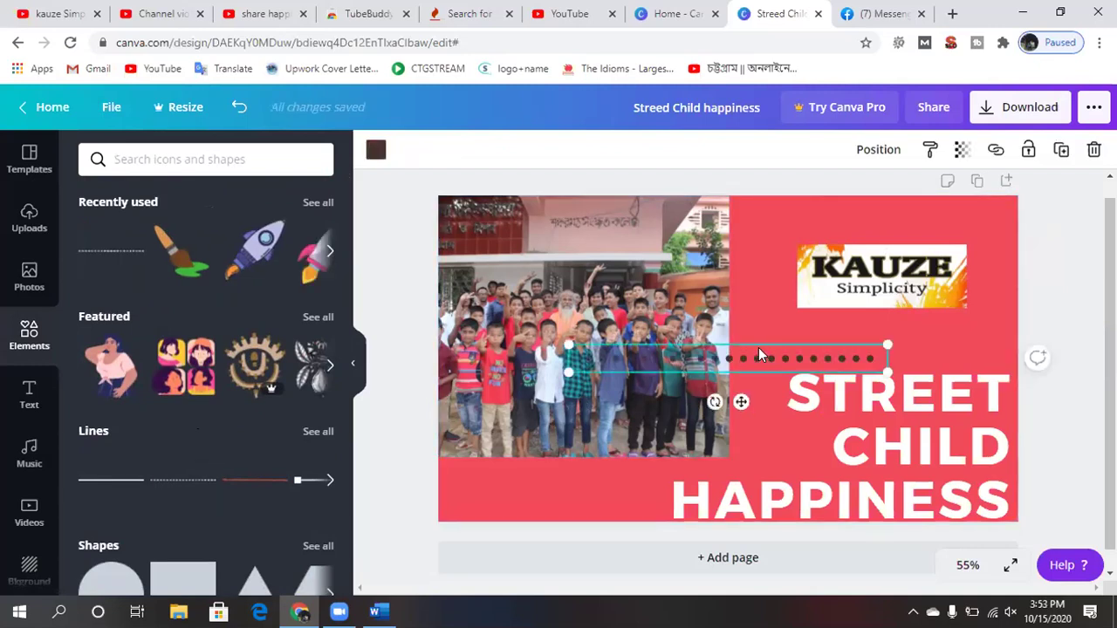
pyautogui.moveTo(759, 349); pyautogui.dragTo(901, 328)
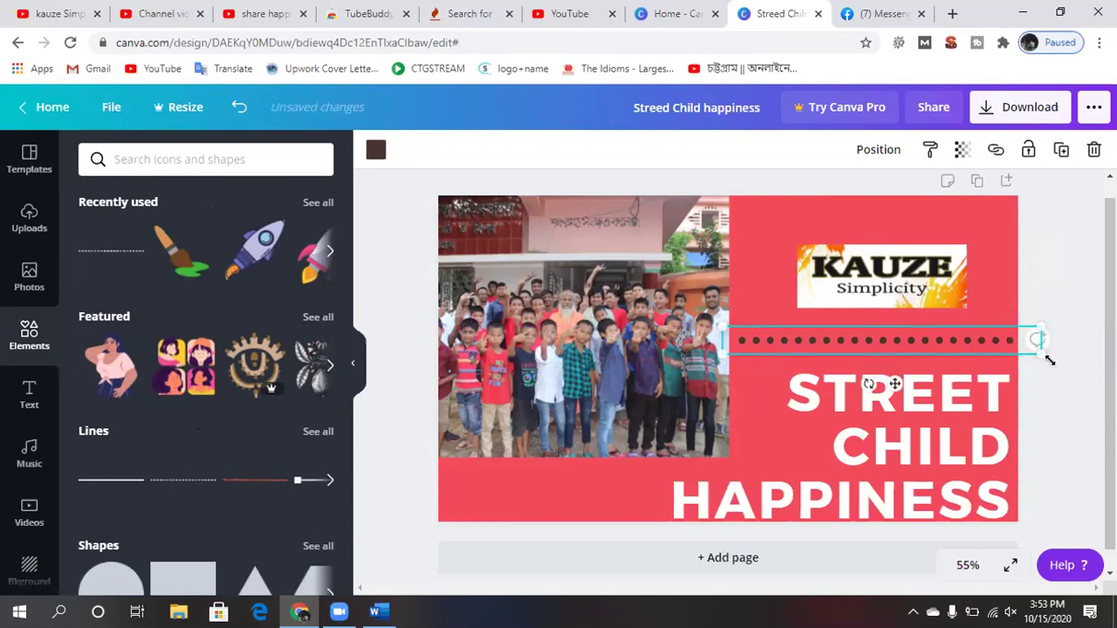
pyautogui.click(1056, 379)
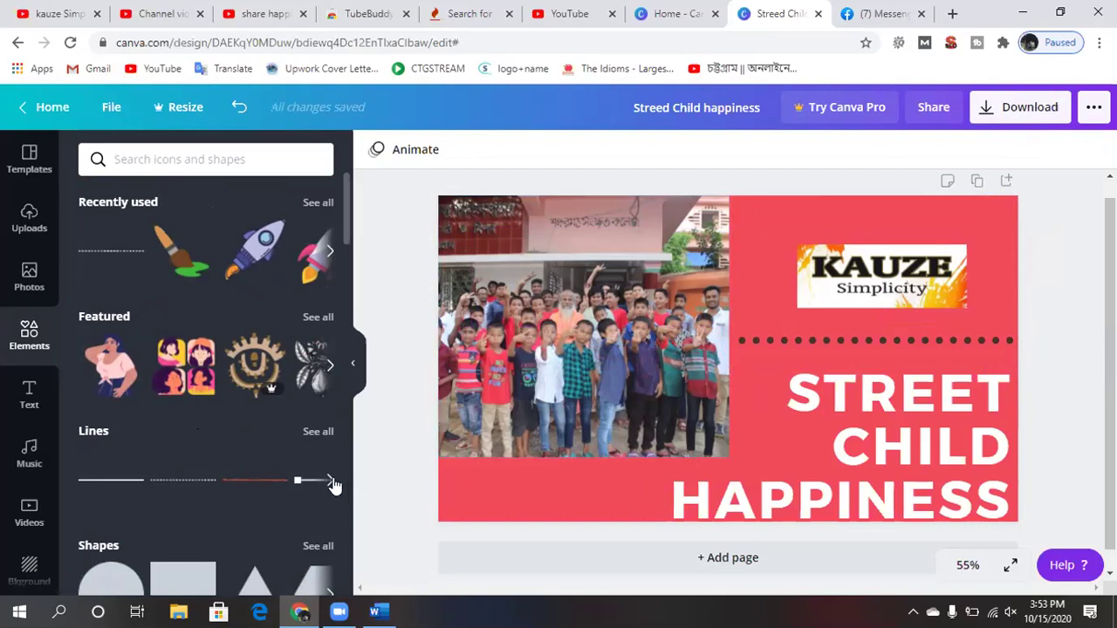
# Try light grey, golden yellow and khaki from the photo colors as the page background.
pyautogui.click(465, 494)
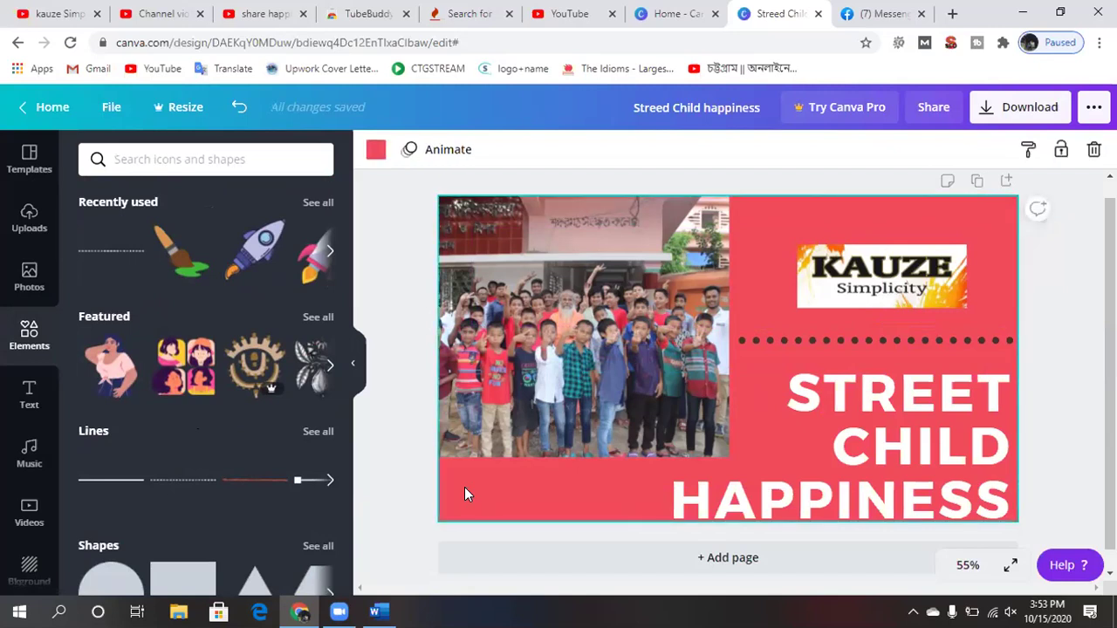
pyautogui.click(375, 149)
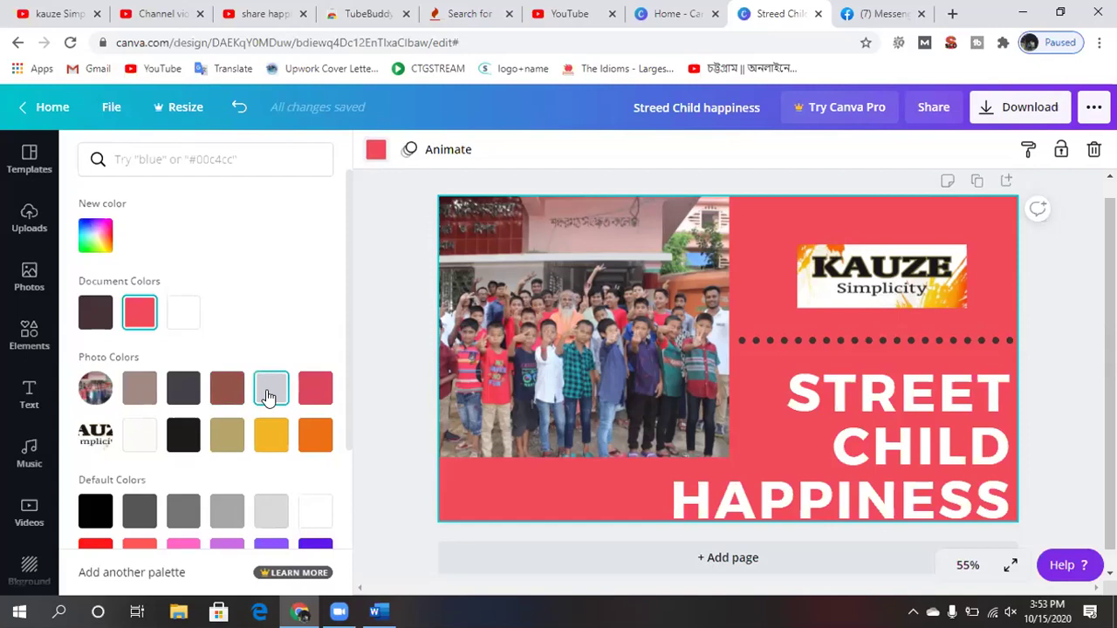
pyautogui.click(268, 396)
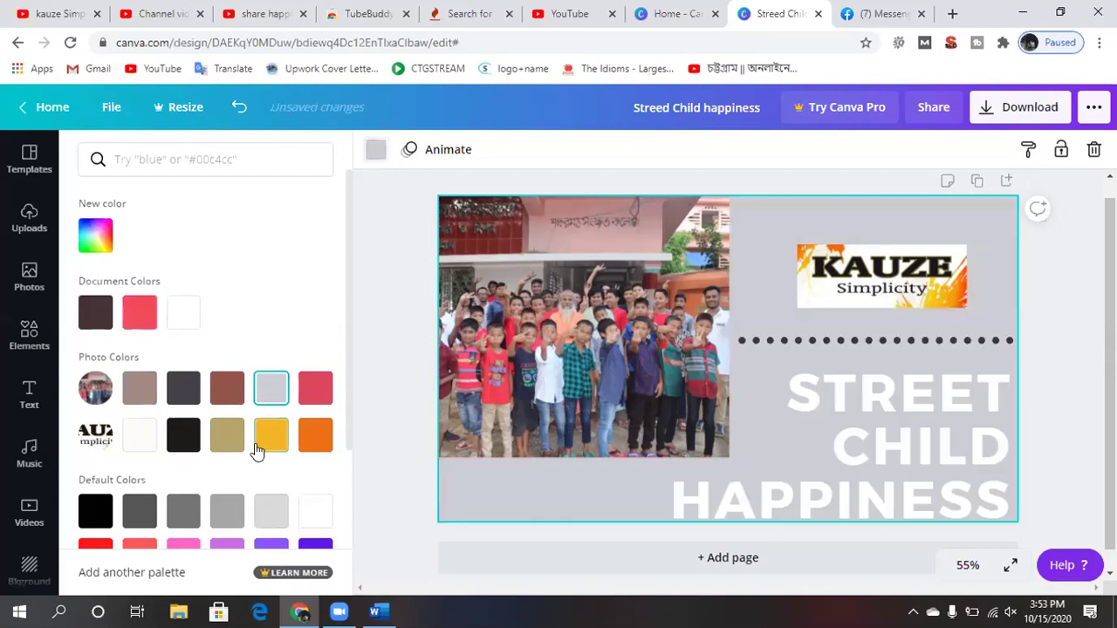
pyautogui.click(260, 448)
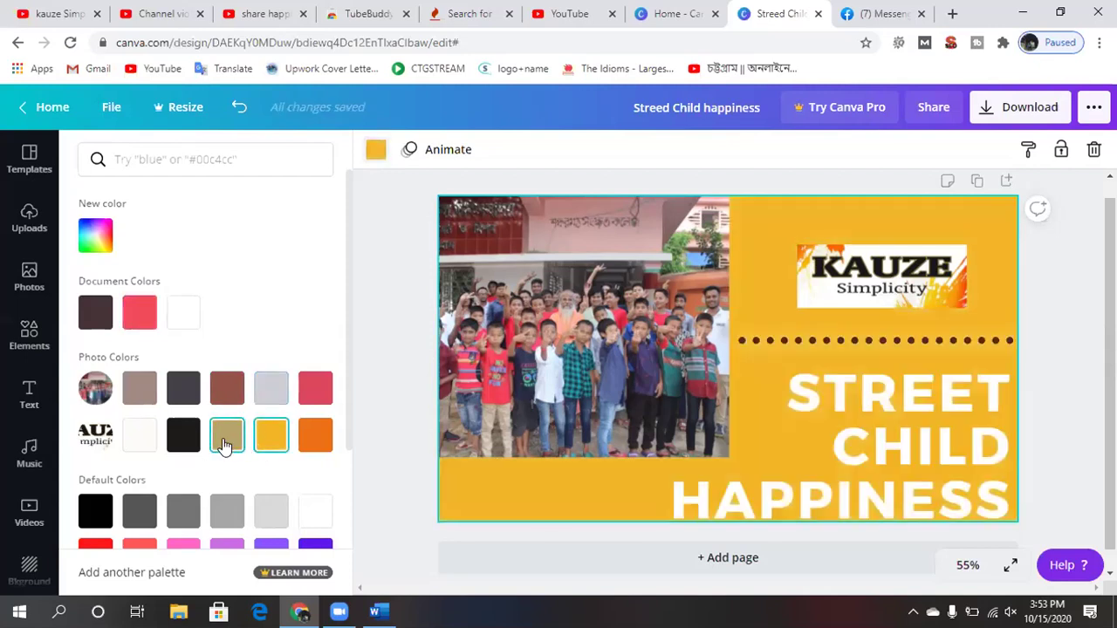
pyautogui.click(224, 444)
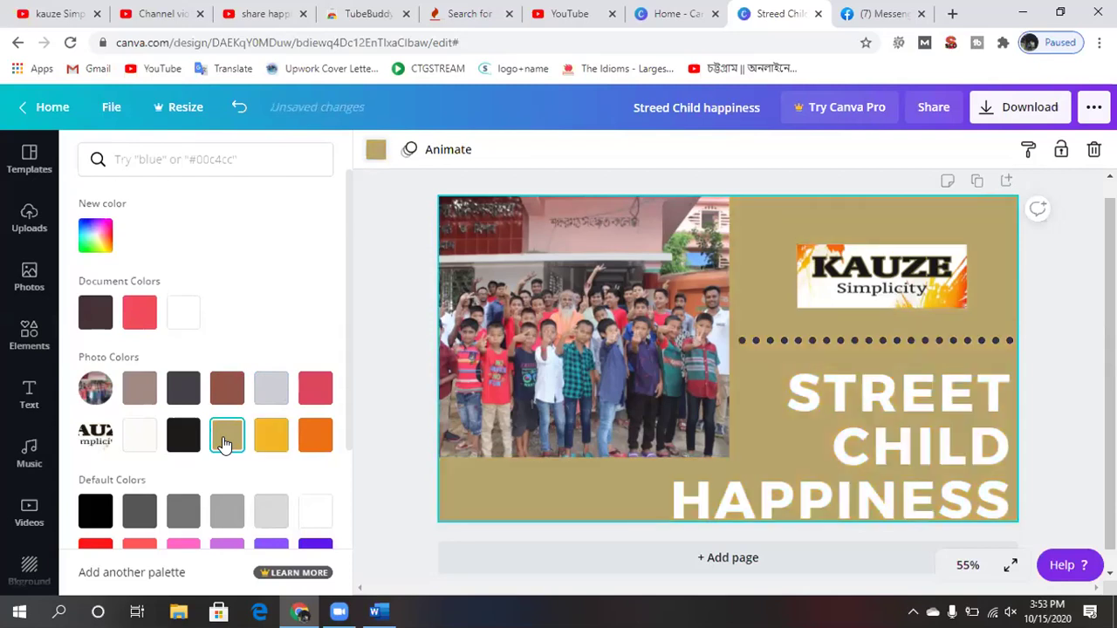
# Try light grey, lime, yellow, light orange and turquoise from the default colors as the page background.
pyautogui.scroll(-2, 253, 476)
pyautogui.scroll(-1, 253, 470)
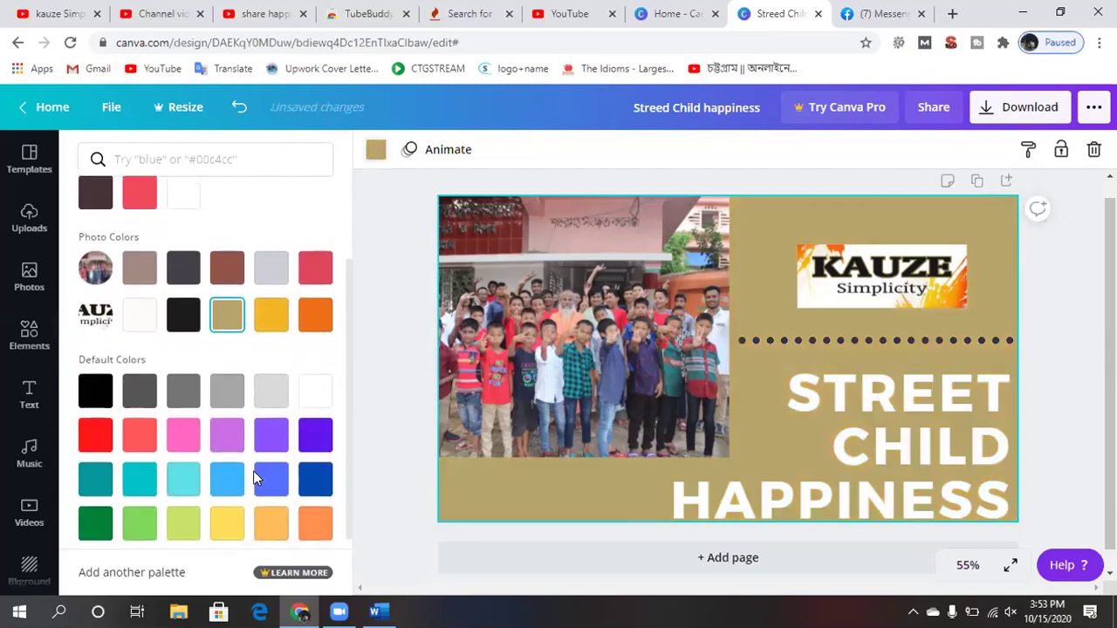
pyautogui.click(273, 386)
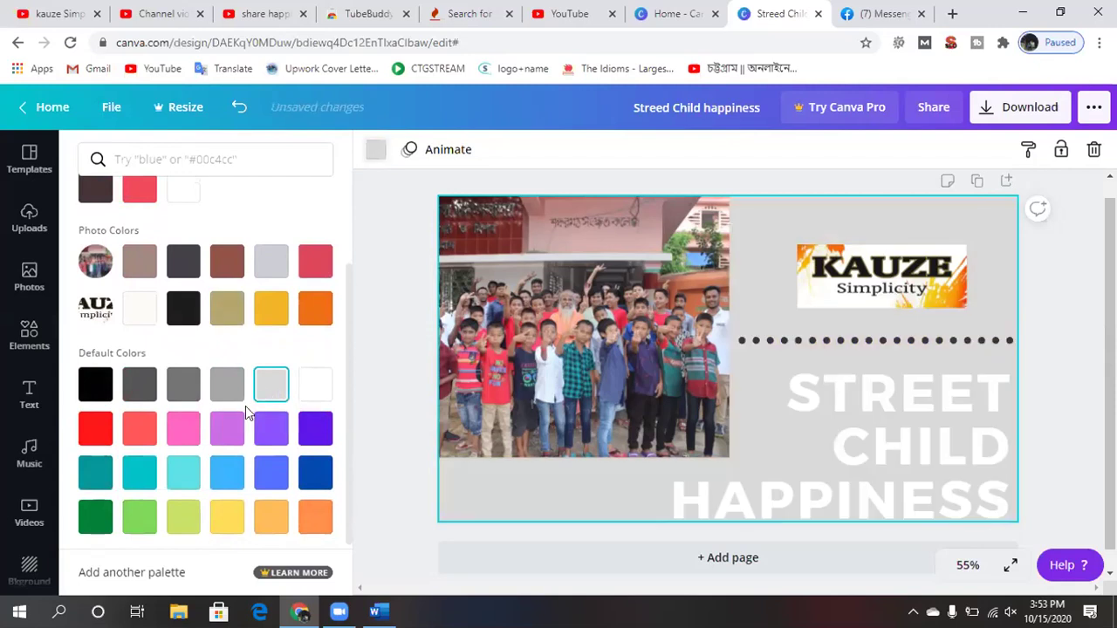
pyautogui.scroll(-1, 223, 510)
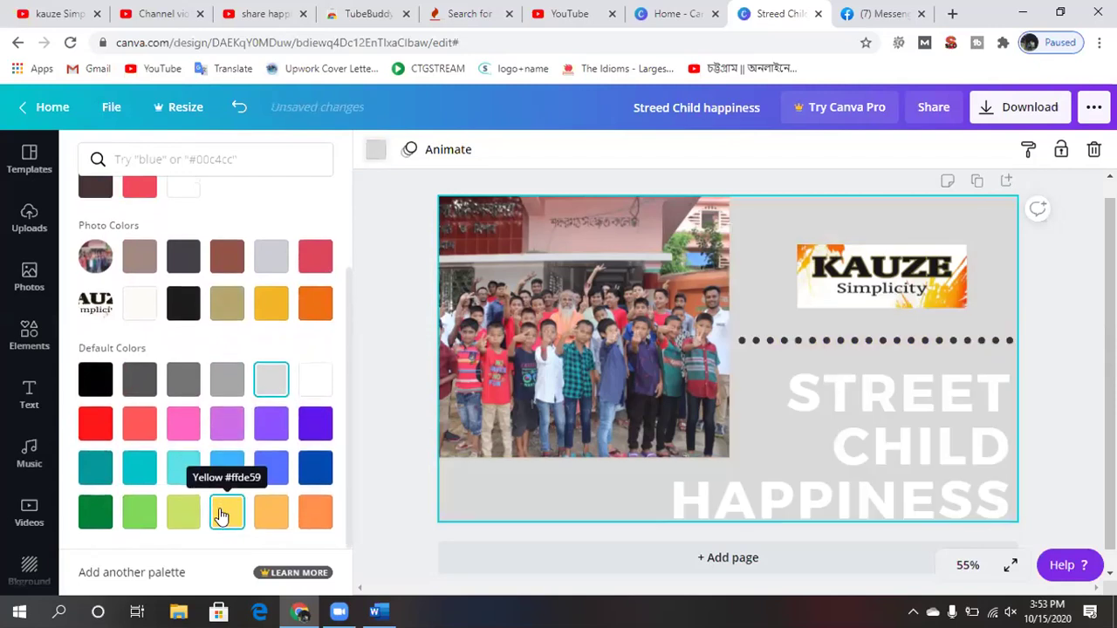
pyautogui.click(185, 515)
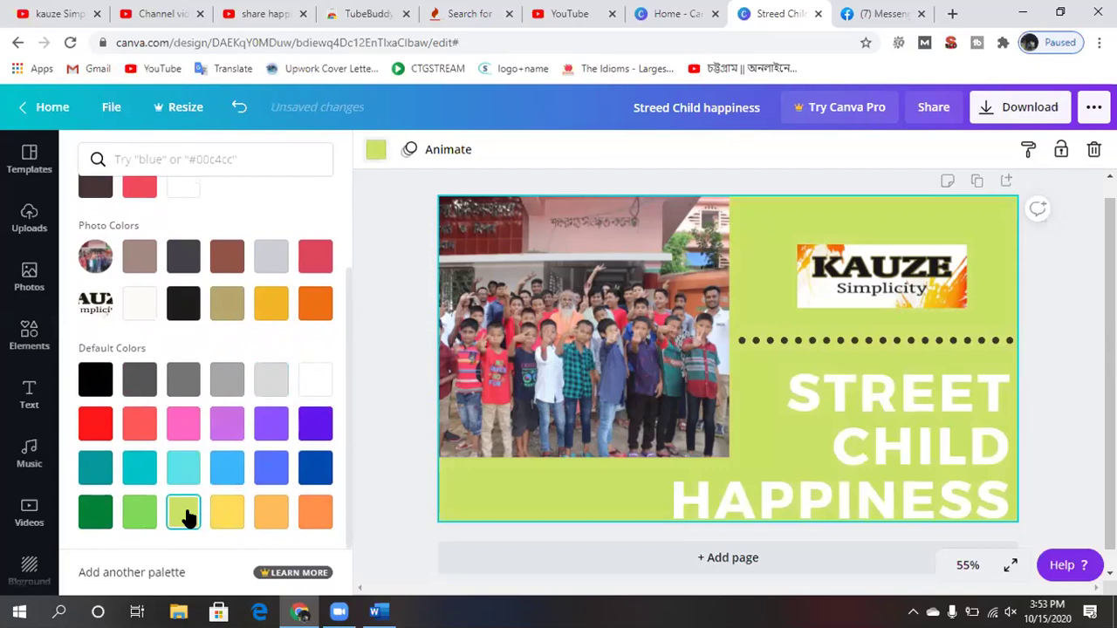
pyautogui.click(223, 515)
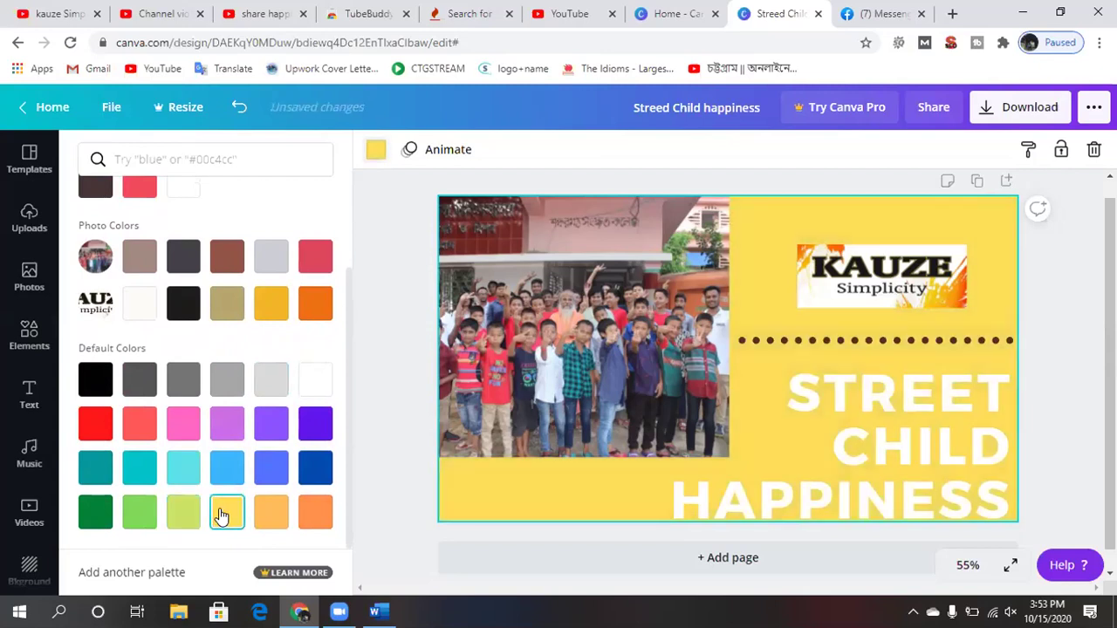
pyautogui.click(266, 519)
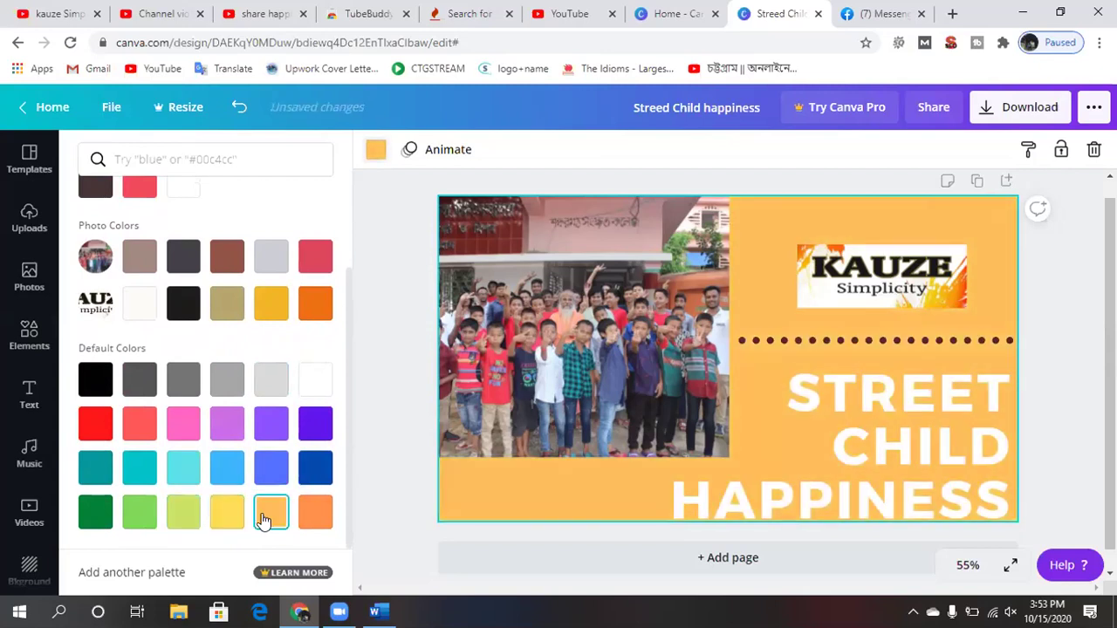
pyautogui.click(140, 467)
# Set the page background to black from the default colors, comparing it with dark grey.
pyautogui.click(98, 384)
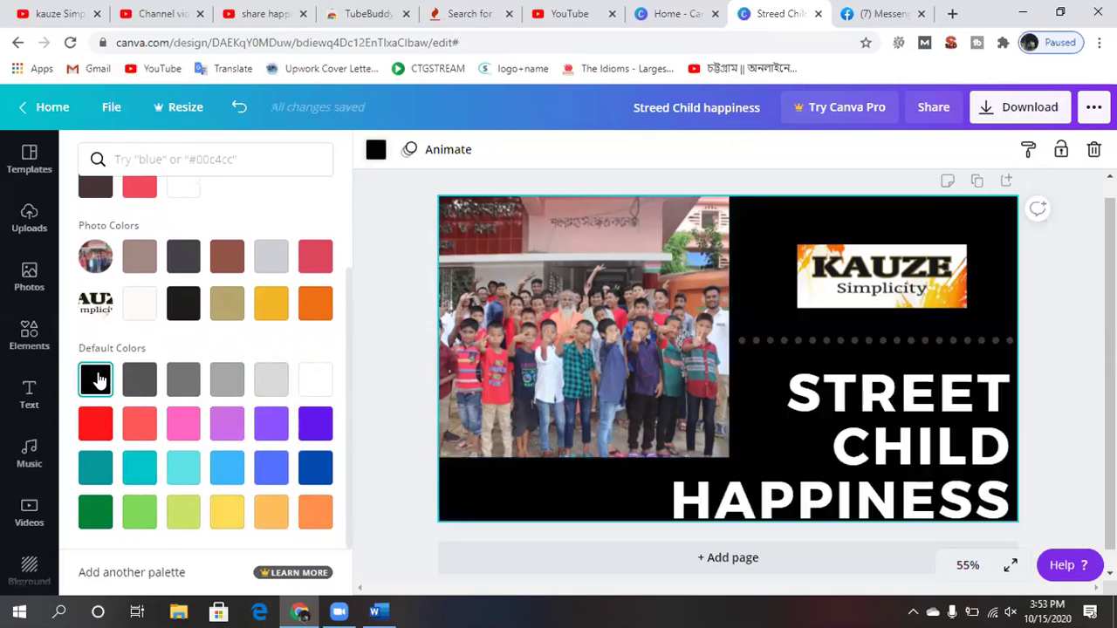
pyautogui.click(141, 384)
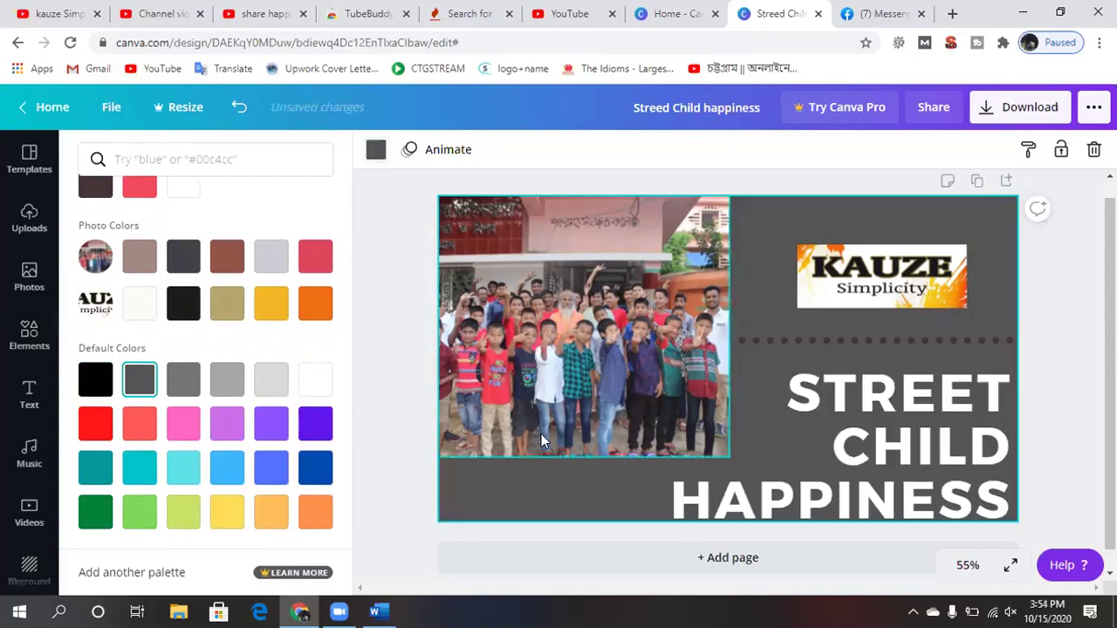
pyautogui.click(98, 379)
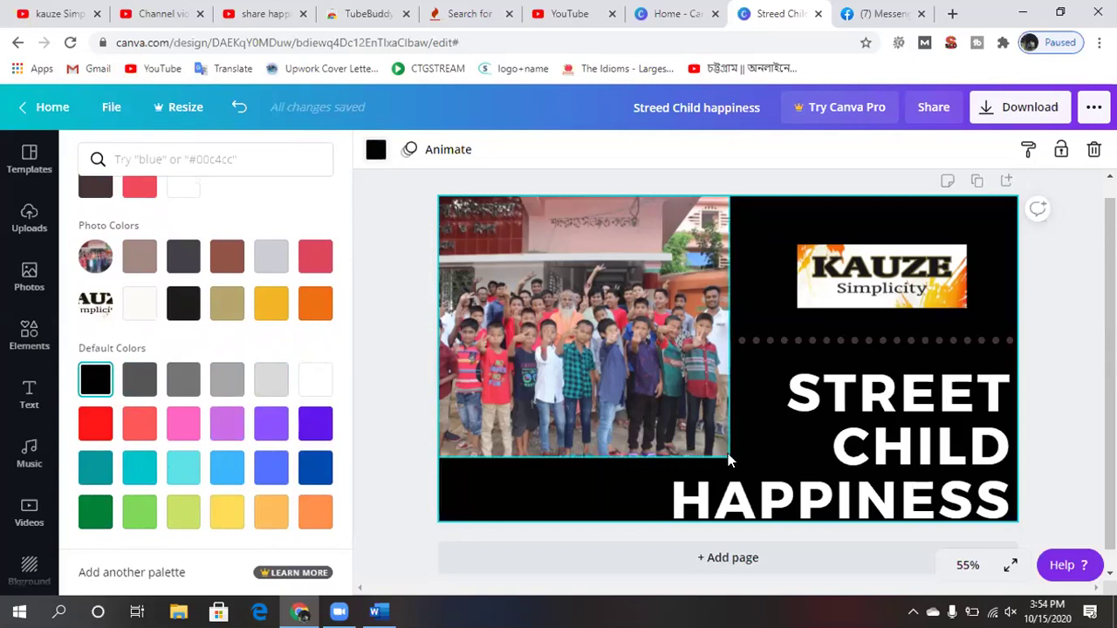
# Enlarge the group photo slightly by its lower-right corner, keeping its upper-left corner in place.
pyautogui.click(672, 398)
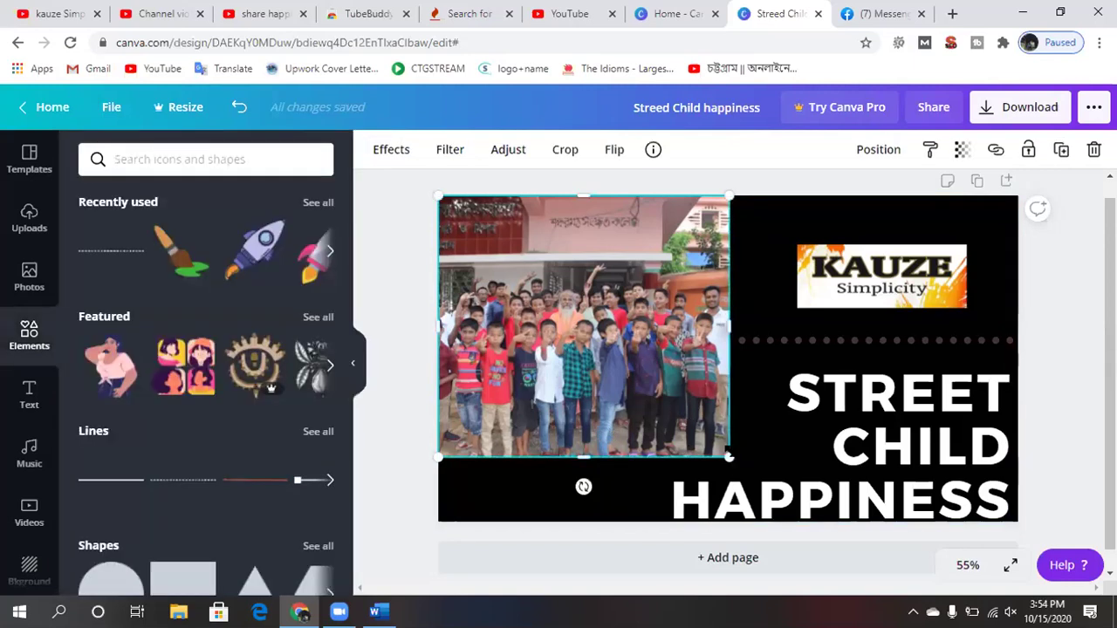
pyautogui.moveTo(726, 456); pyautogui.dragTo(737, 467)
pyautogui.click(628, 529)
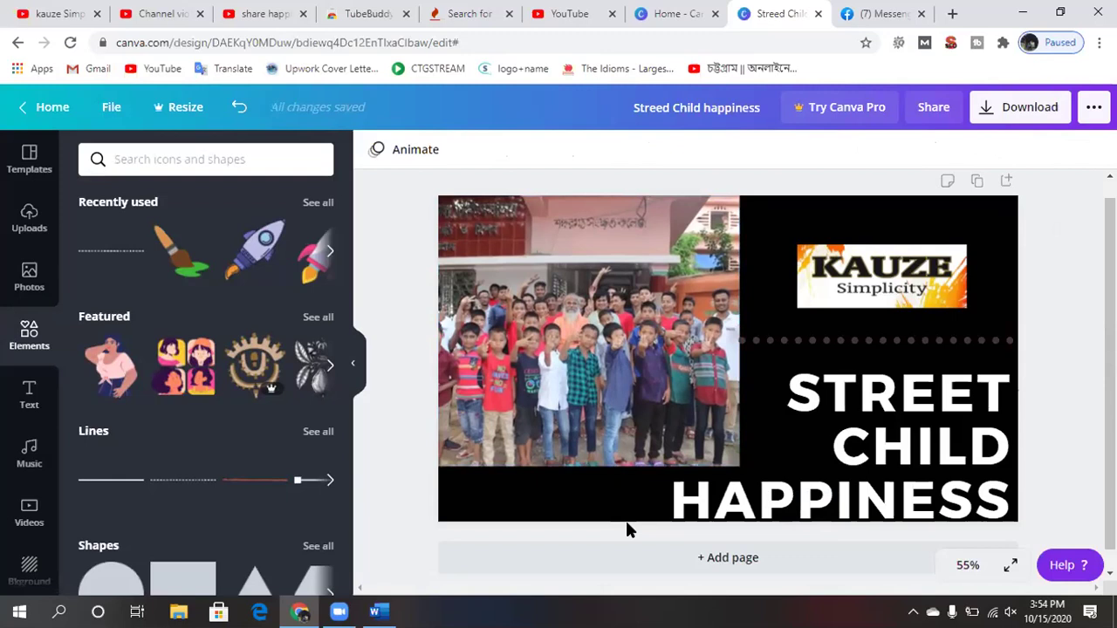
pyautogui.click(1030, 106)
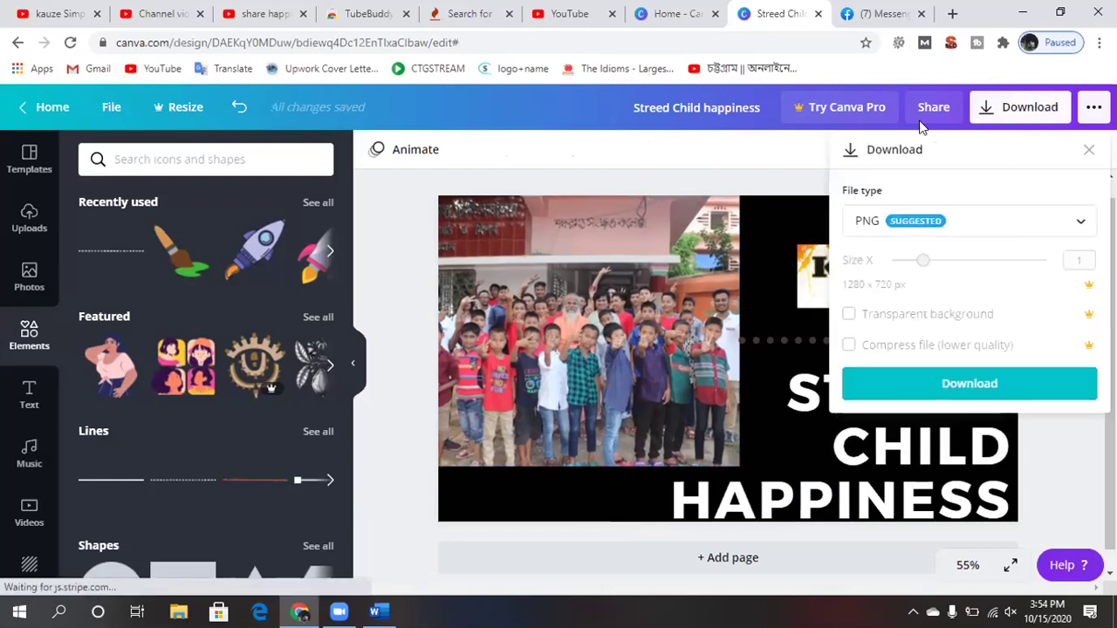
pyautogui.click(794, 141)
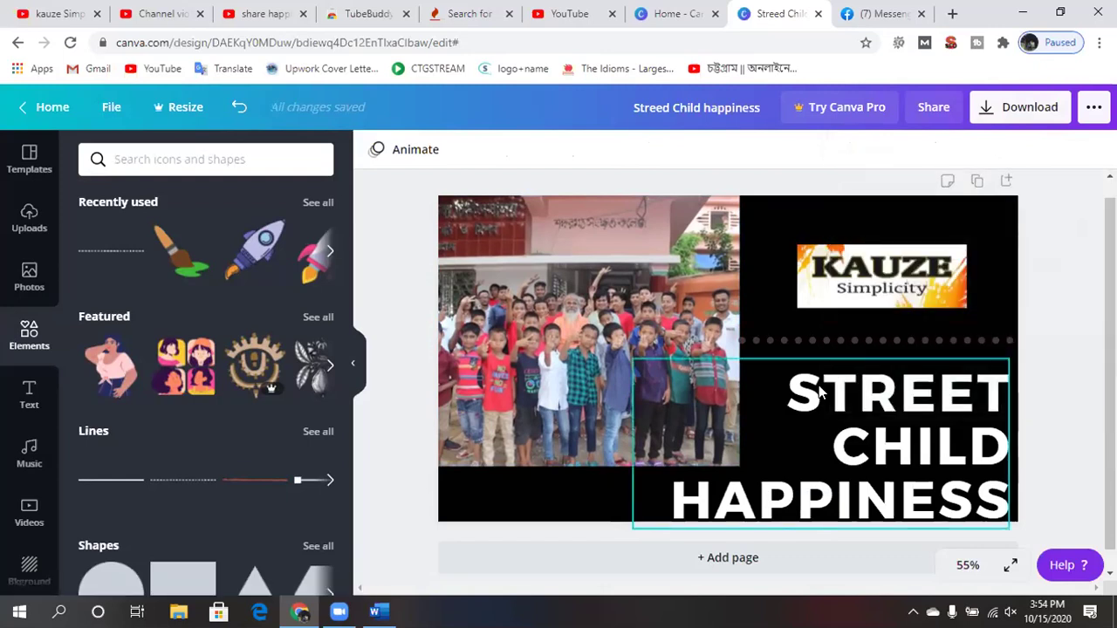
# Recolor the dotted line off-white from the logo's photo colors and shift it slightly up and right, clear of the photo.
pyautogui.click(822, 340)
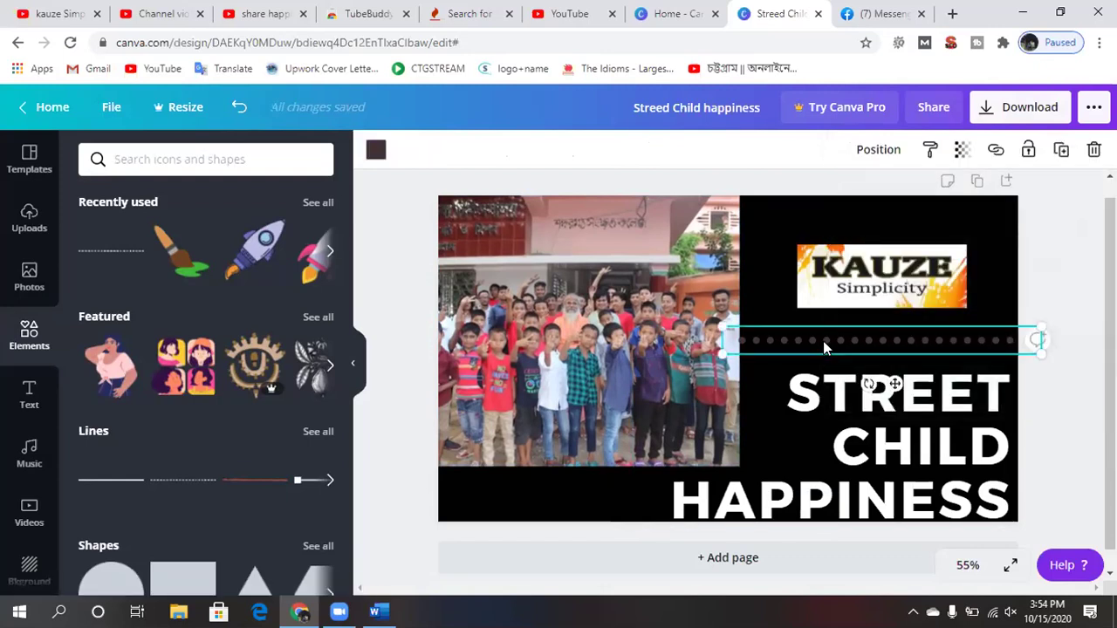
pyautogui.click(376, 152)
pyautogui.click(143, 441)
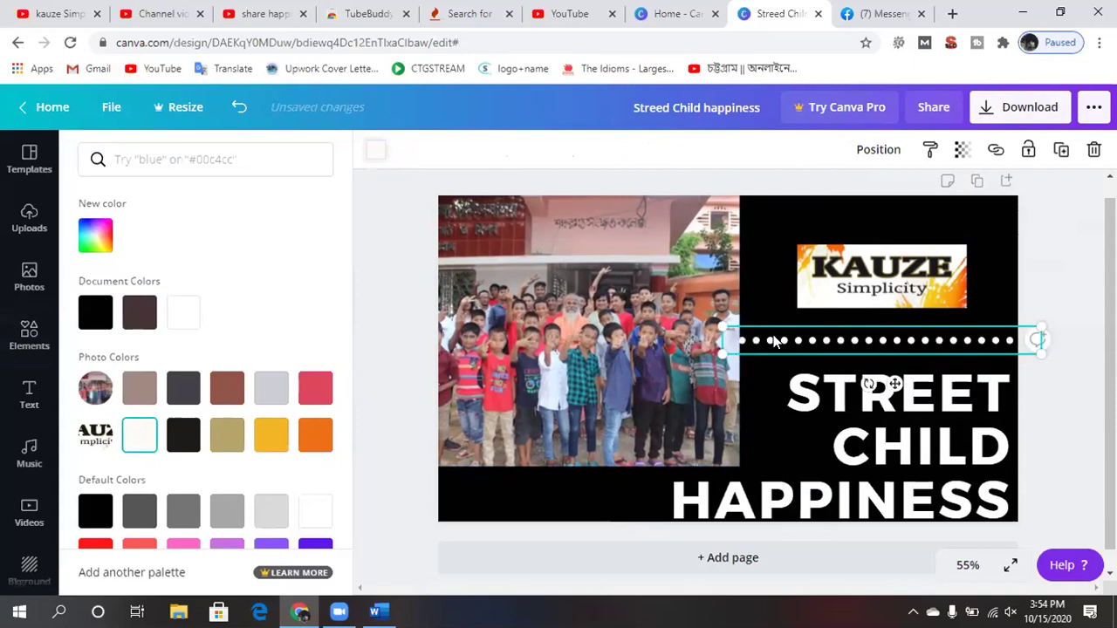
pyautogui.moveTo(792, 341); pyautogui.dragTo(794, 330)
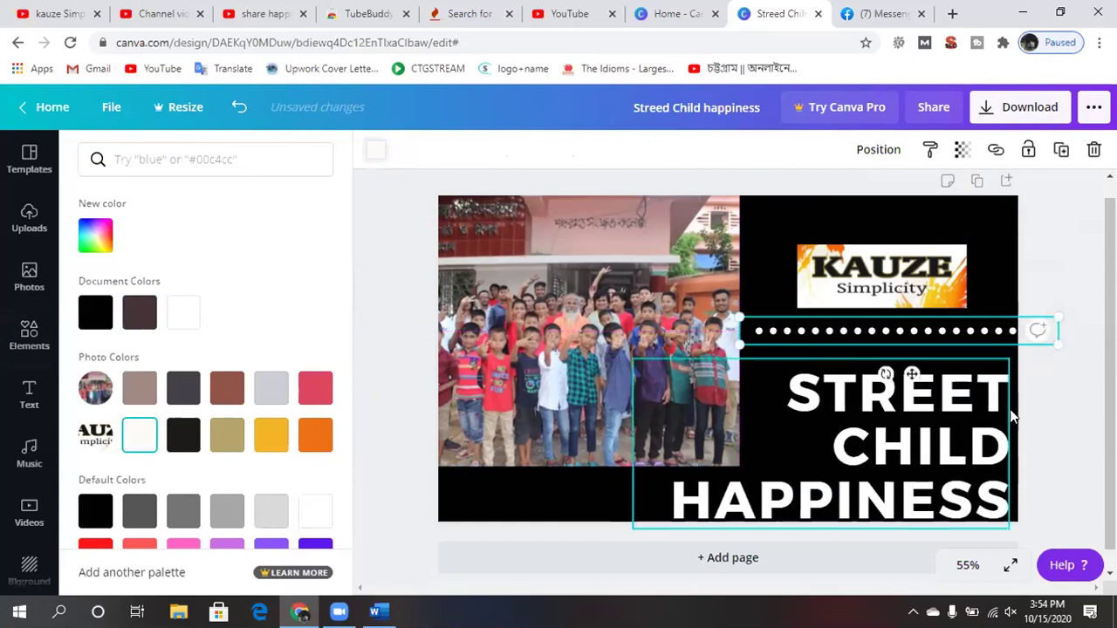
pyautogui.press('Escape')
pyautogui.click(1062, 408)
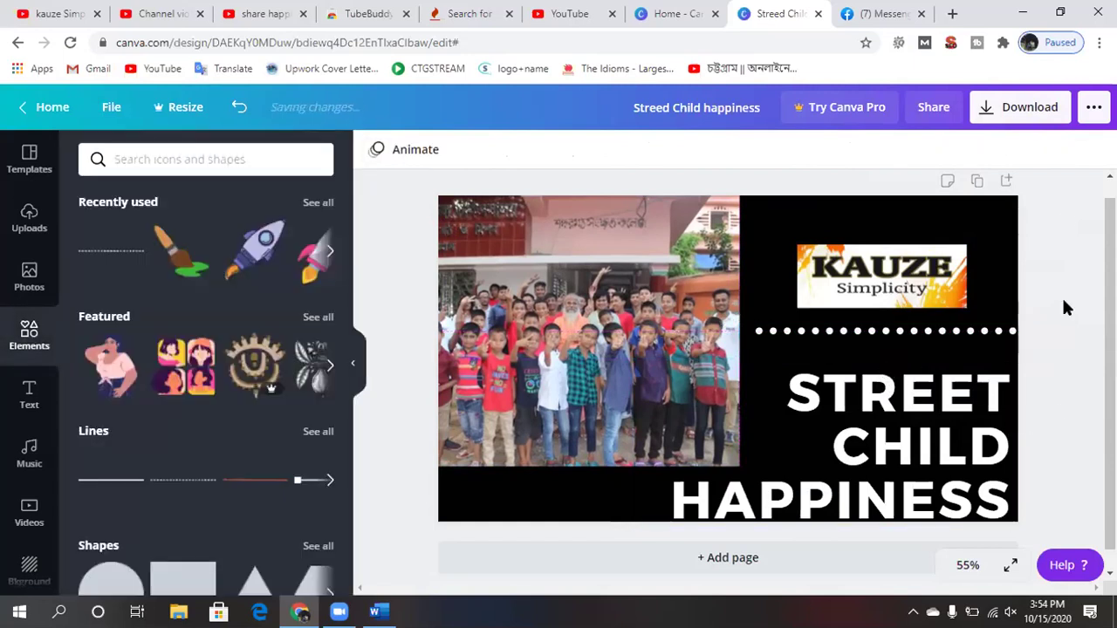
# Download the finished thumbnail design as a JPG and dismiss the Canva Pro trial offer.
pyautogui.click(1045, 114)
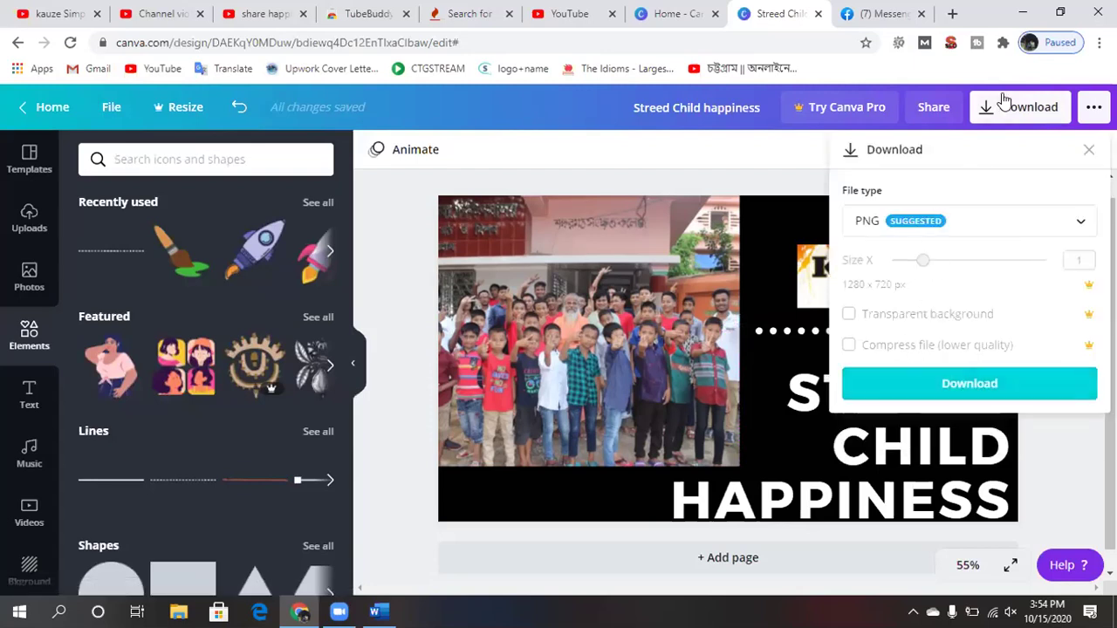
pyautogui.click(995, 223)
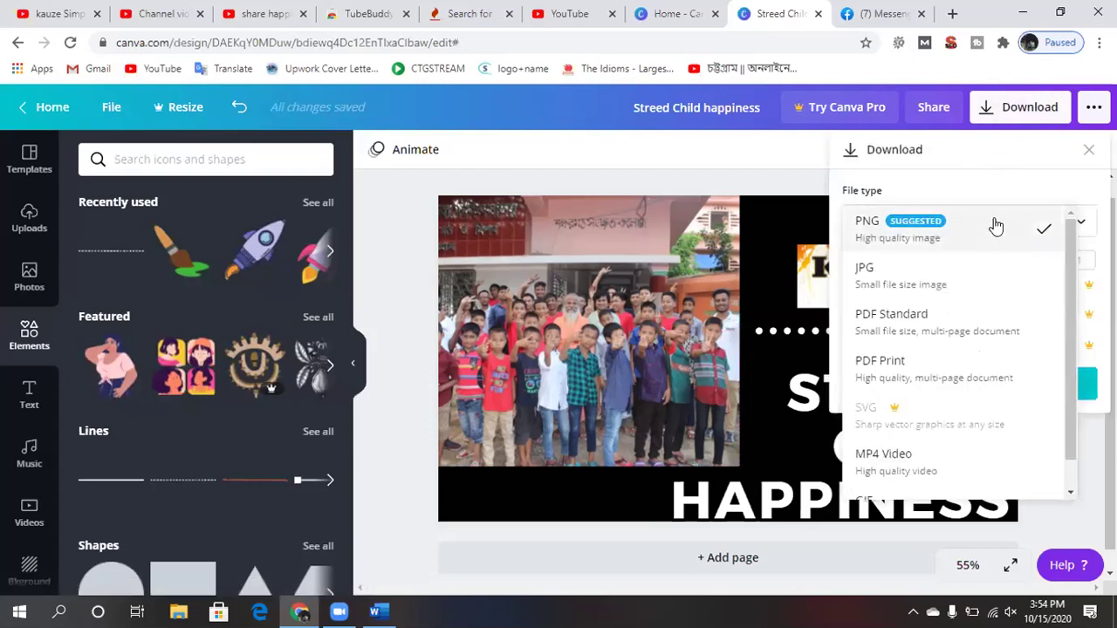
pyautogui.click(938, 272)
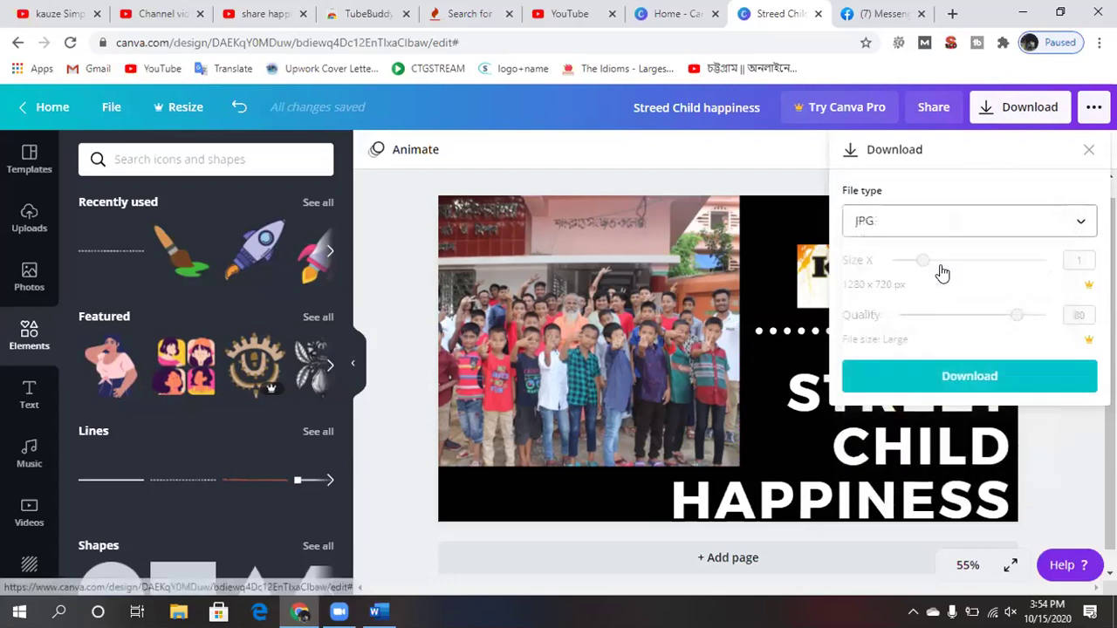
pyautogui.click(908, 377)
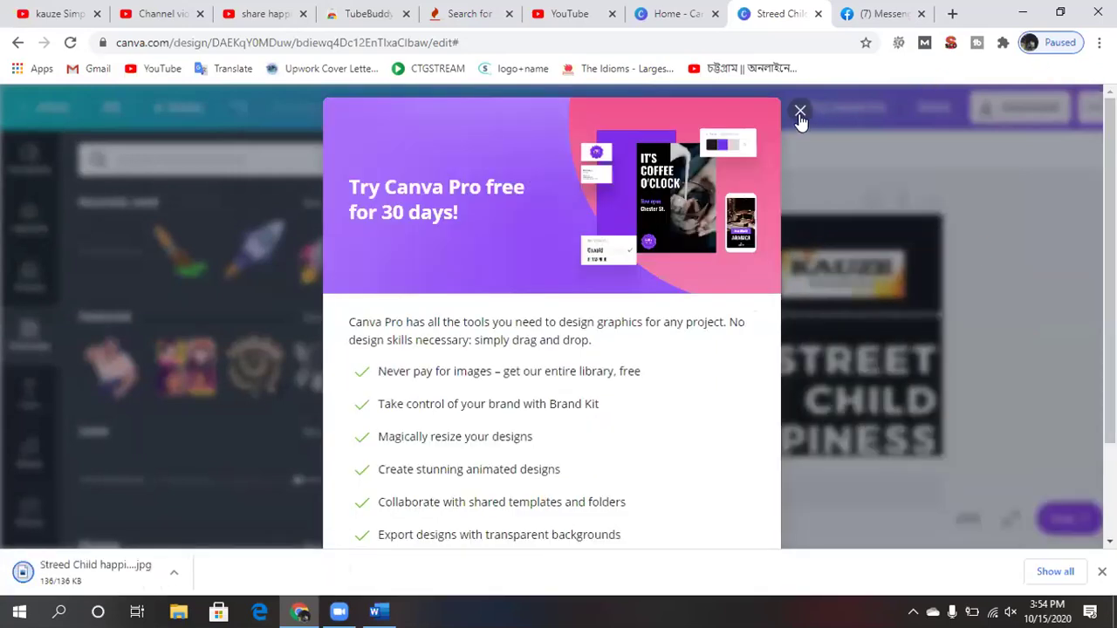
pyautogui.click(799, 113)
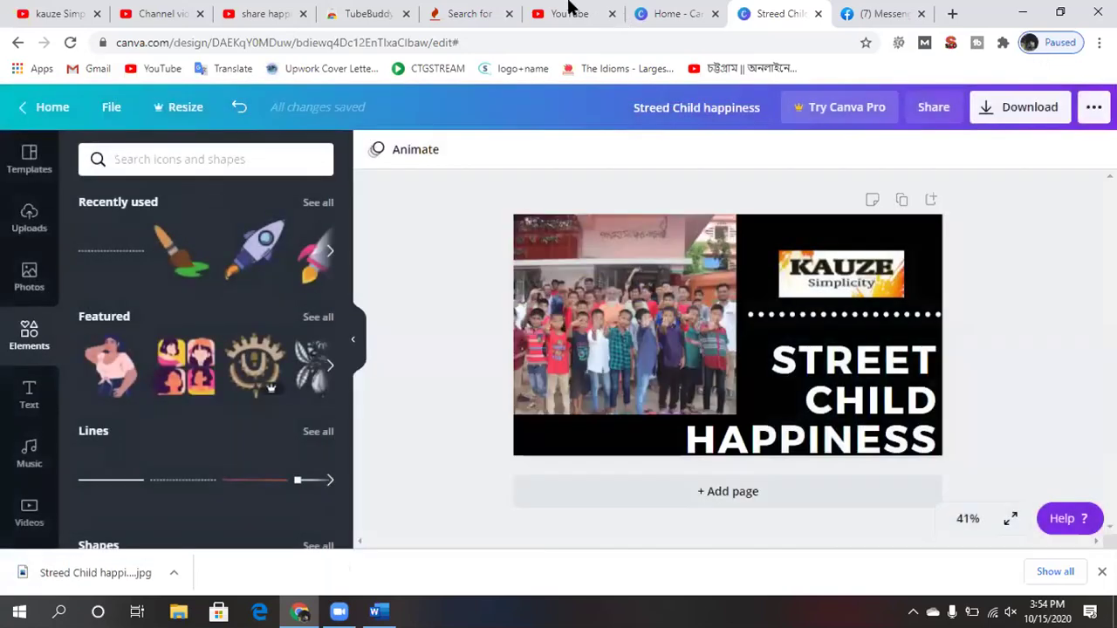
# Switch to the video draft in YouTube Studio and upload "Streed Child happiness" from Downloads as its custom thumbnail.
pyautogui.click(252, 15)
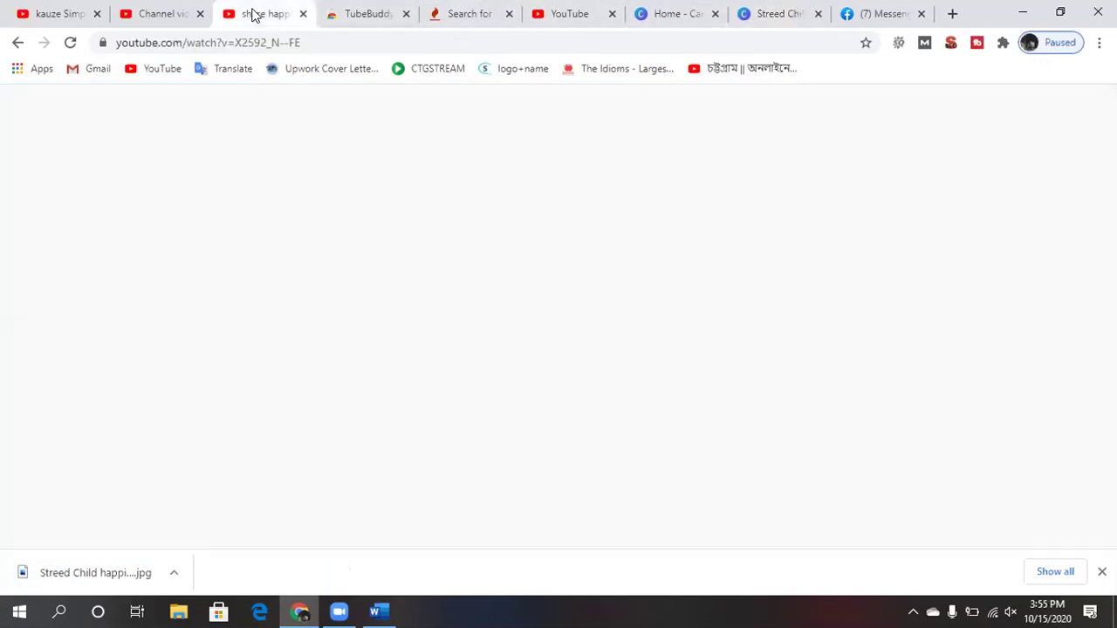
pyautogui.click(157, 13)
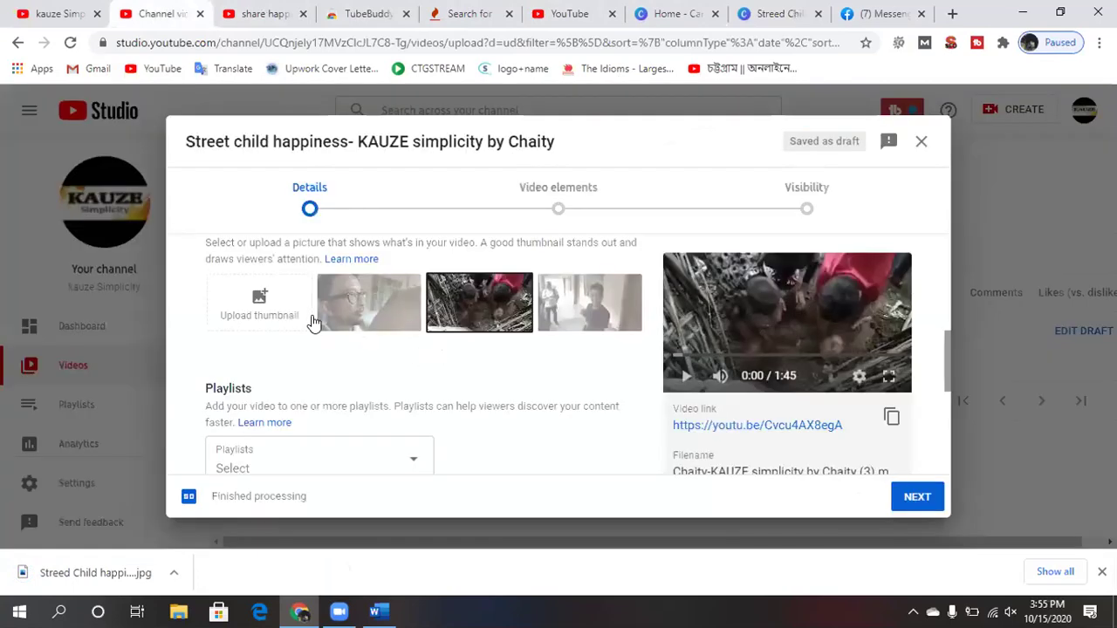
pyautogui.click(278, 301)
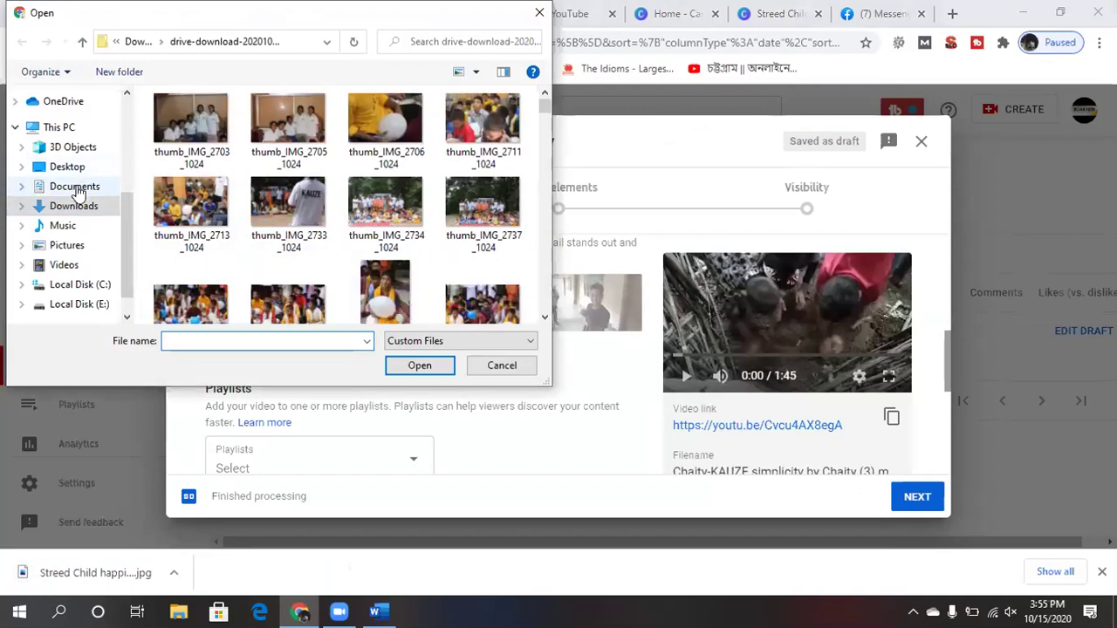
pyautogui.click(79, 210)
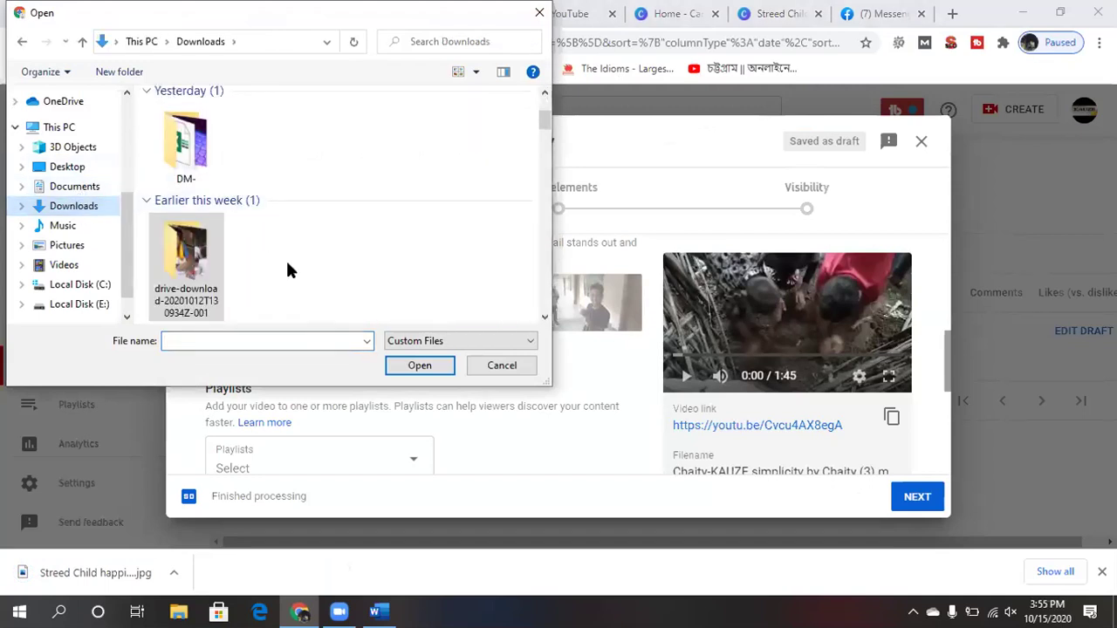
pyautogui.click(193, 155)
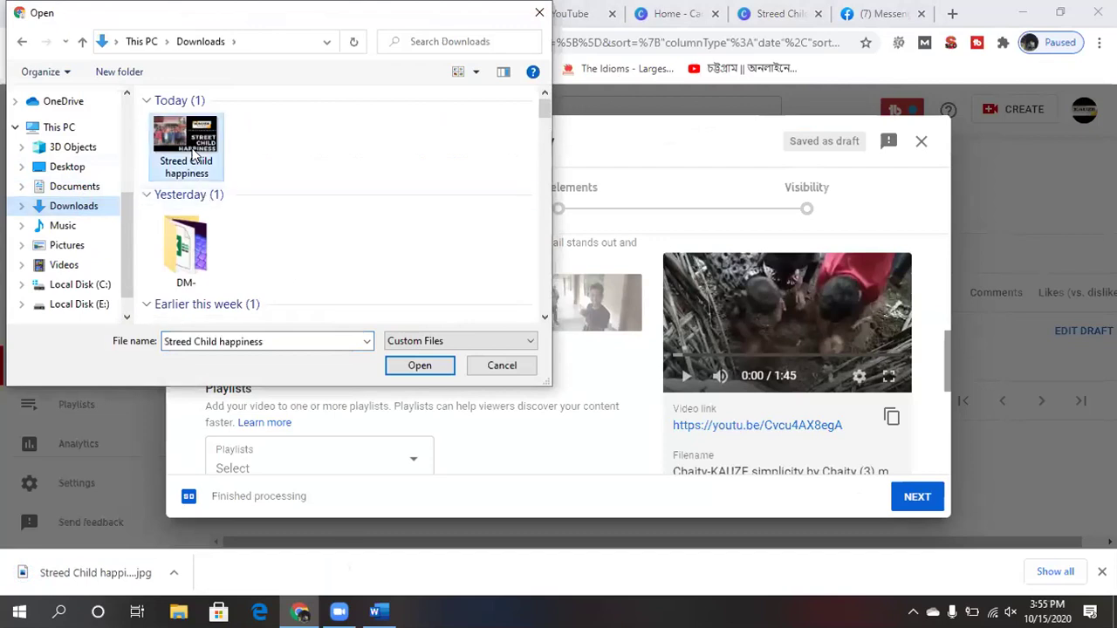
pyautogui.click(421, 361)
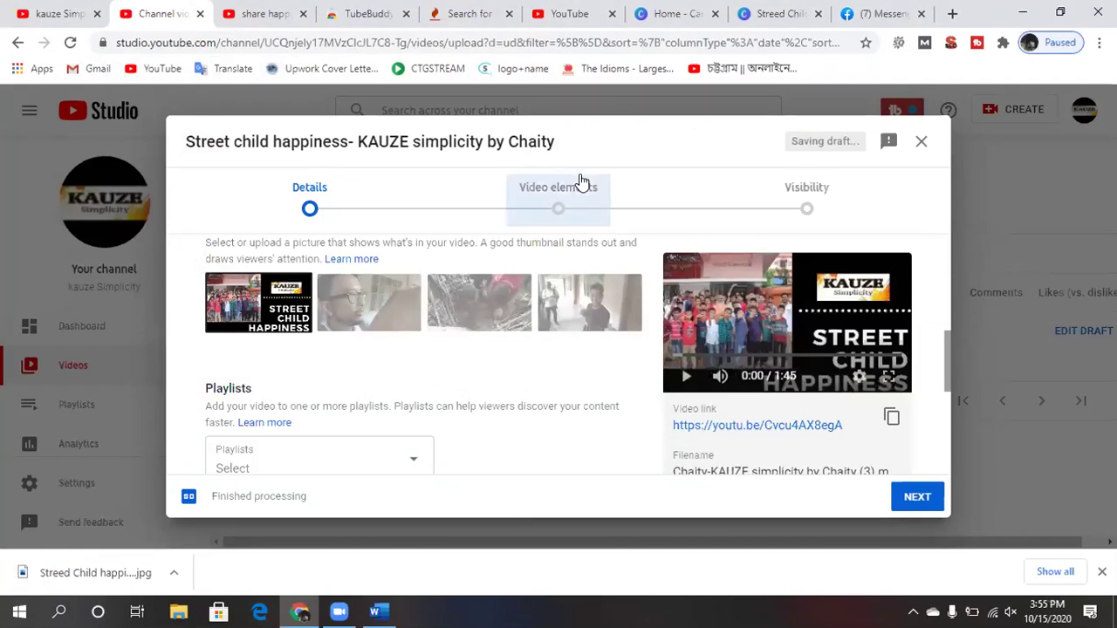
# Check which playlists are available for the video, without assigning or creating one.
pyautogui.scroll(-1, 499, 358)
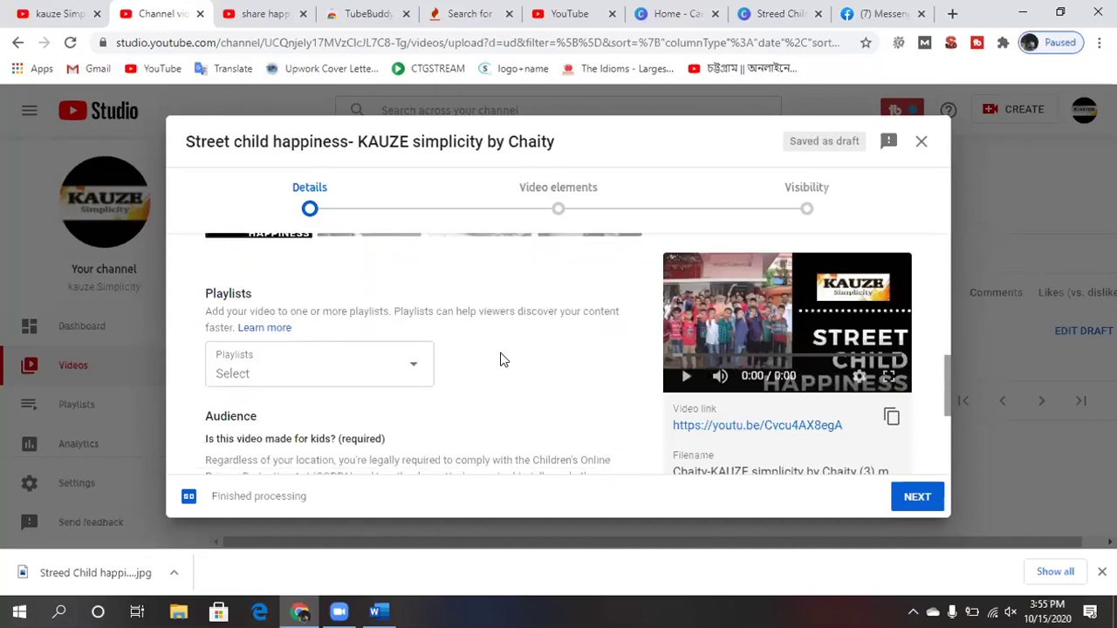
pyautogui.scroll(-1, 501, 358)
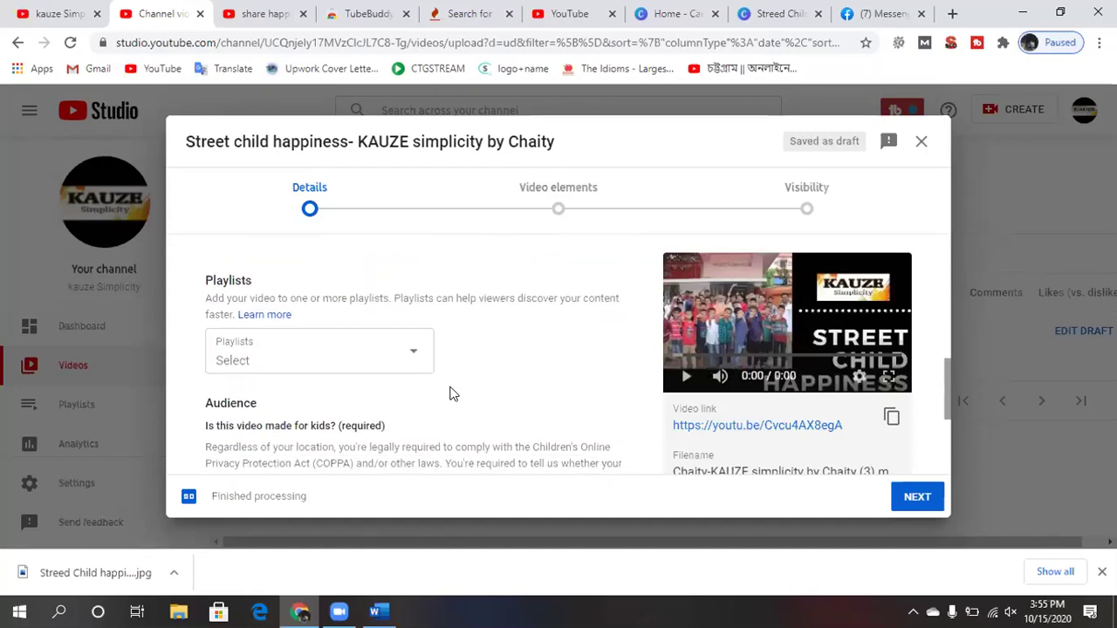
pyautogui.click(415, 359)
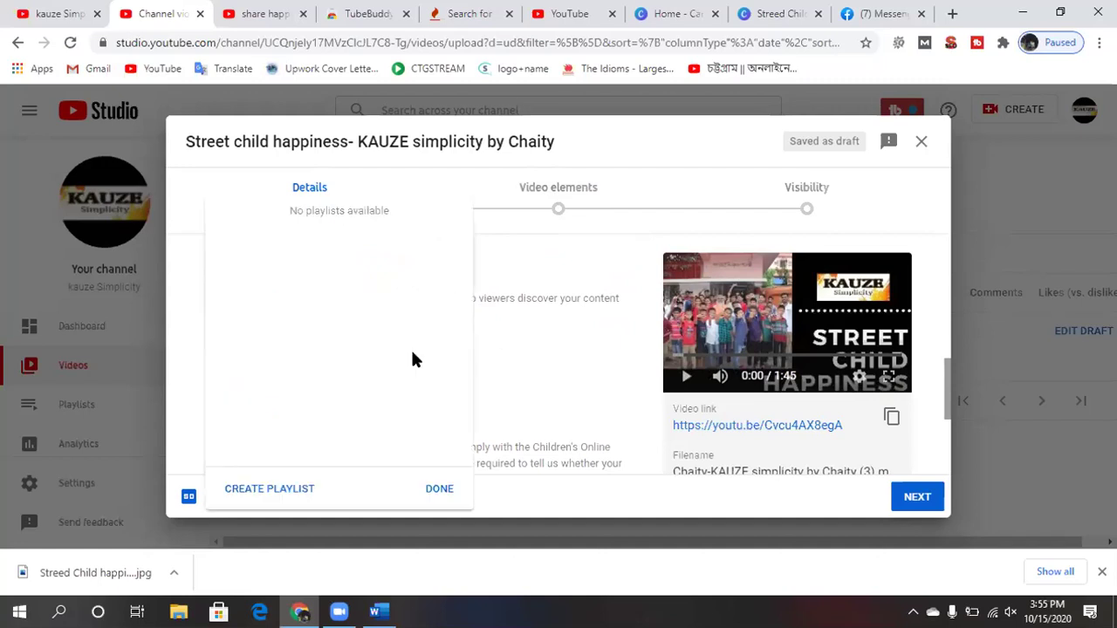
pyautogui.click(441, 490)
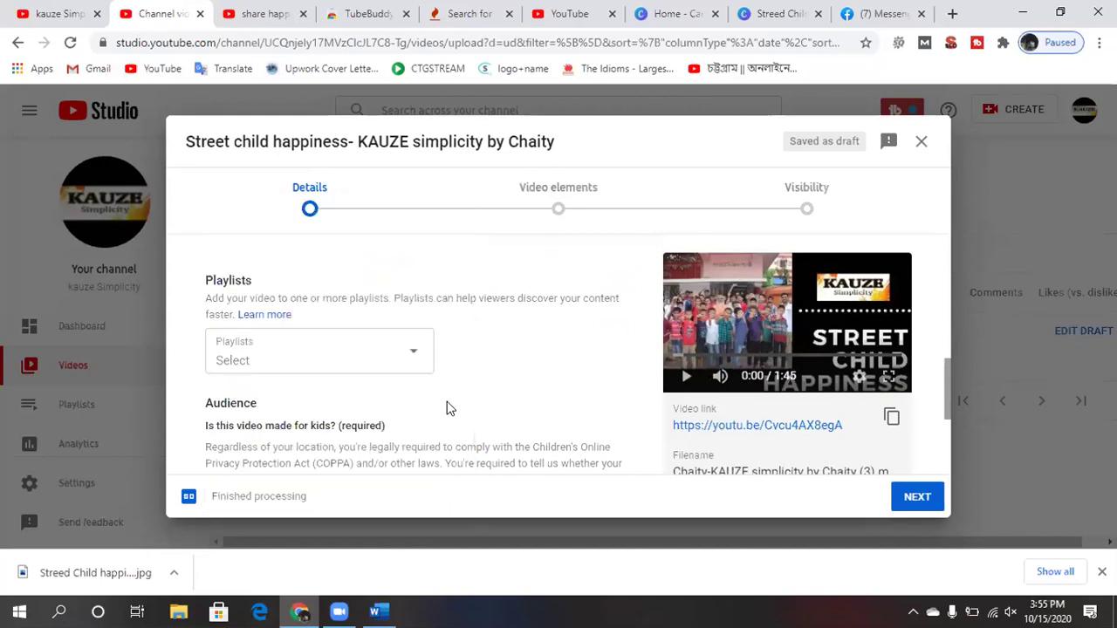
# Set the audience to "No, it's not made for kids", after trying "Yes, it's made for kids".
pyautogui.scroll(-1, 445, 397)
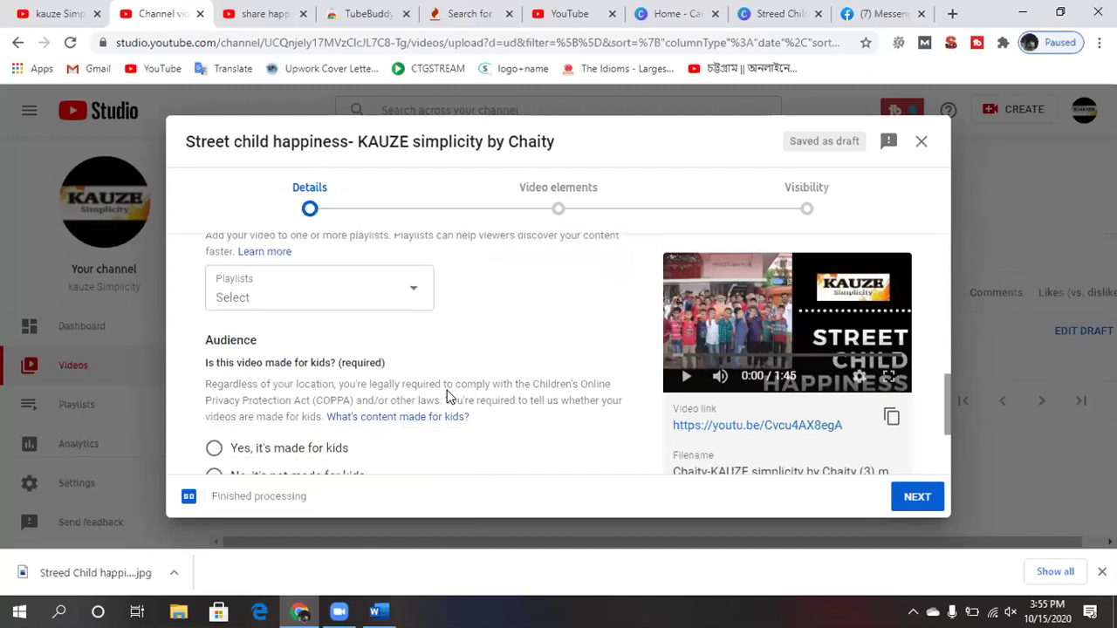
pyautogui.scroll(-1, 448, 397)
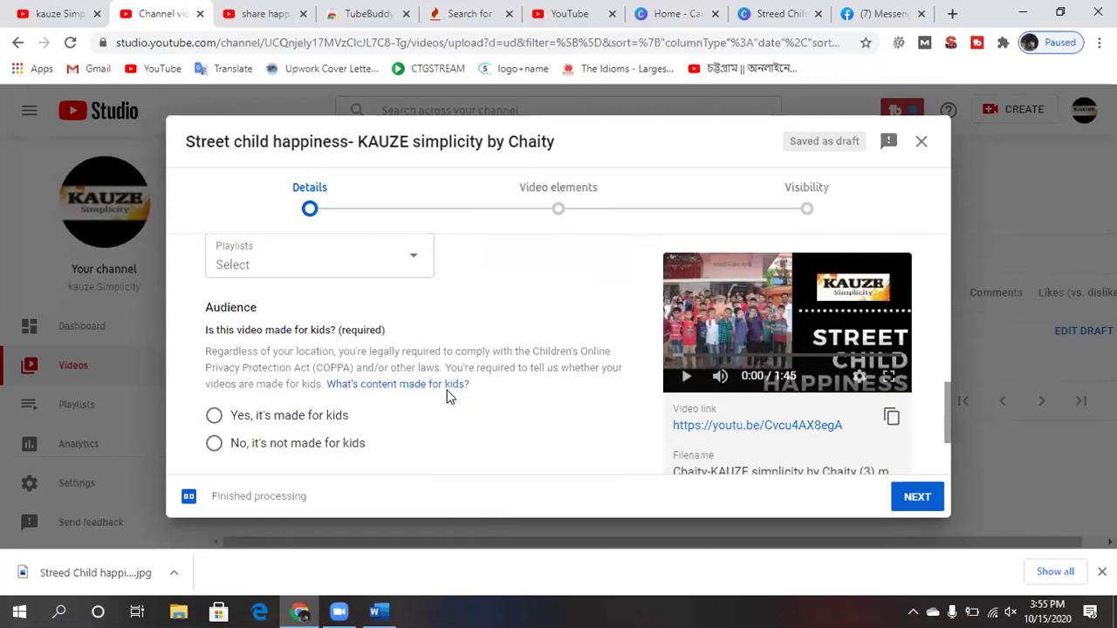
pyautogui.scroll(-1, 448, 397)
pyautogui.scroll(-1, 448, 397)
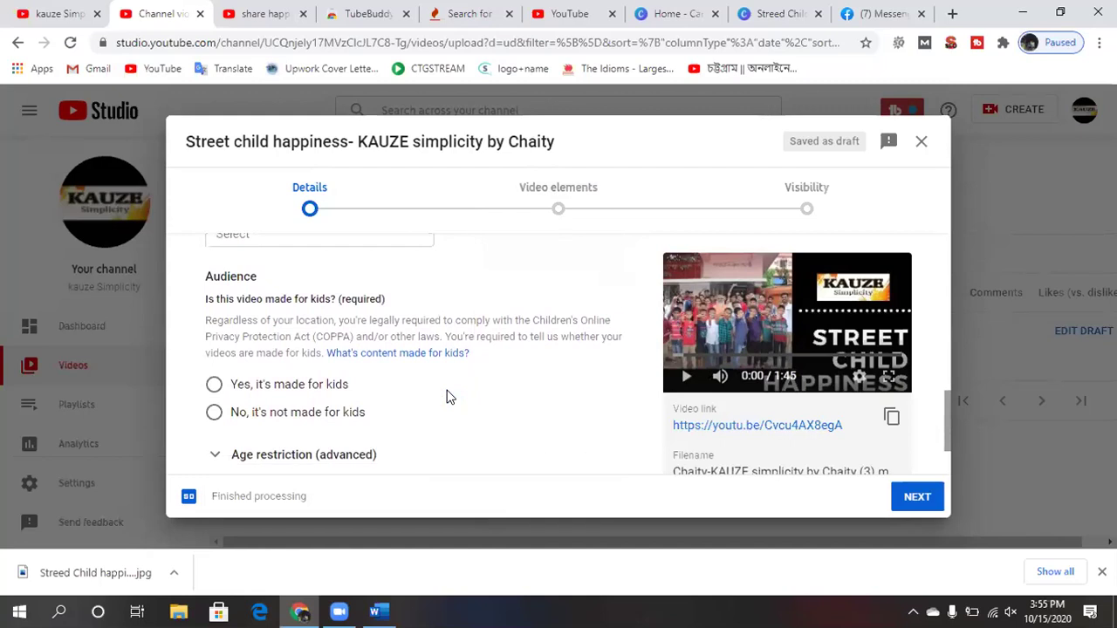
pyautogui.click(213, 386)
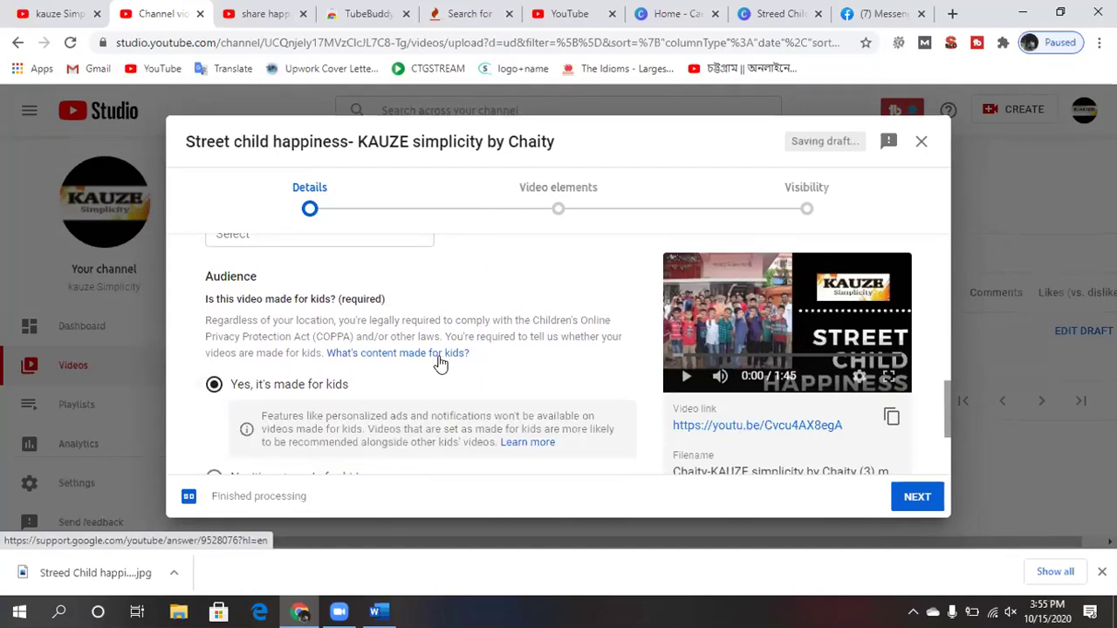
pyautogui.scroll(-1, 441, 364)
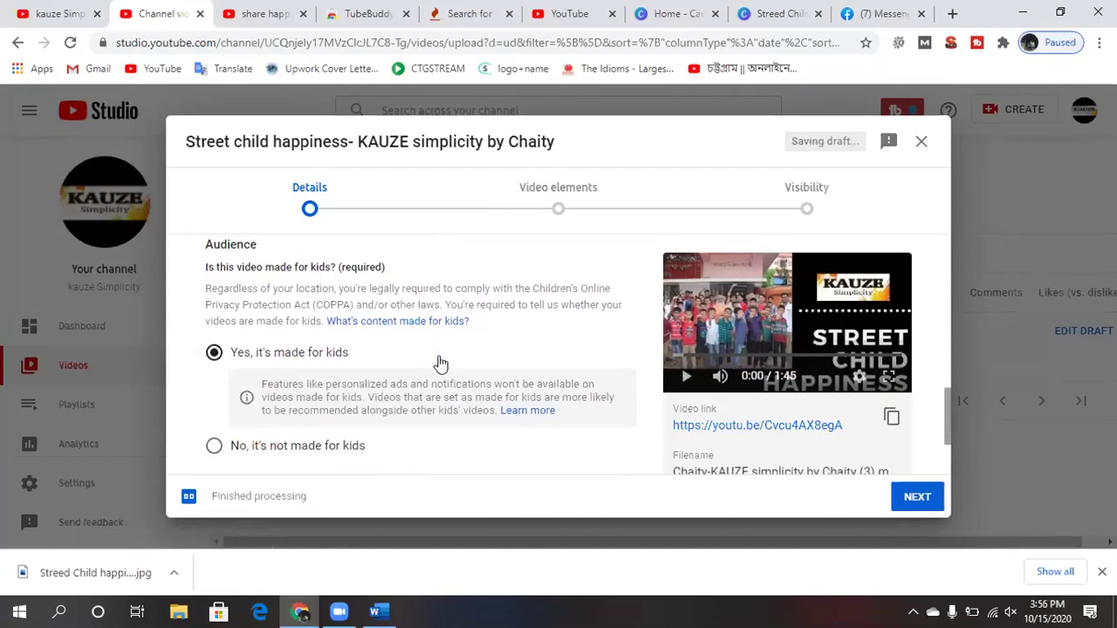
pyautogui.click(215, 440)
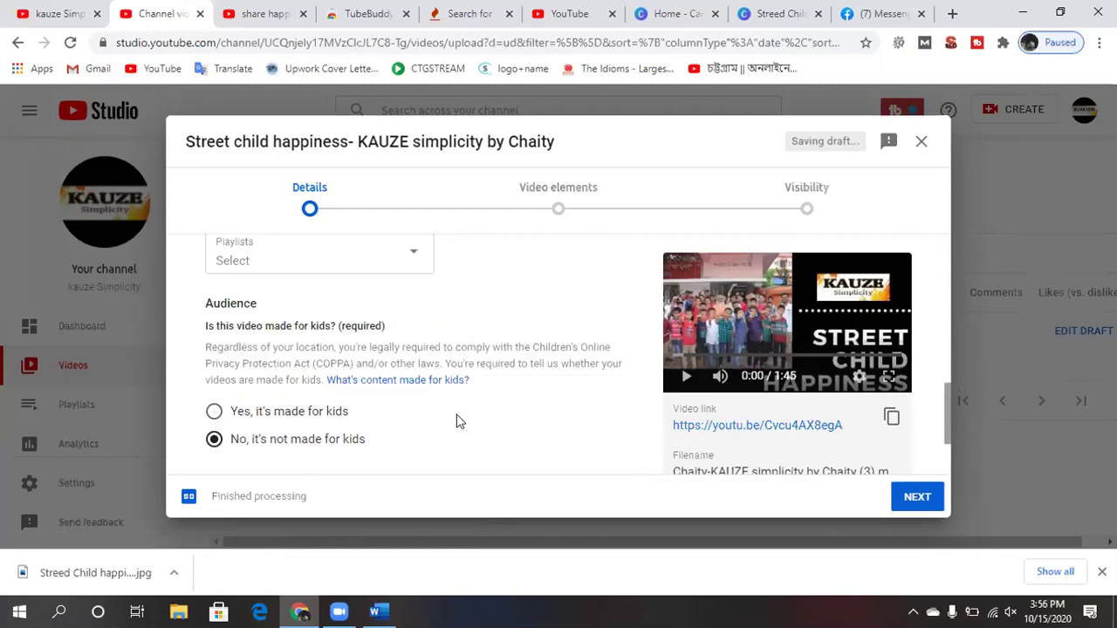
# Expand the advanced age restriction settings and review the over-18 viewer options.
pyautogui.scroll(-2, 456, 422)
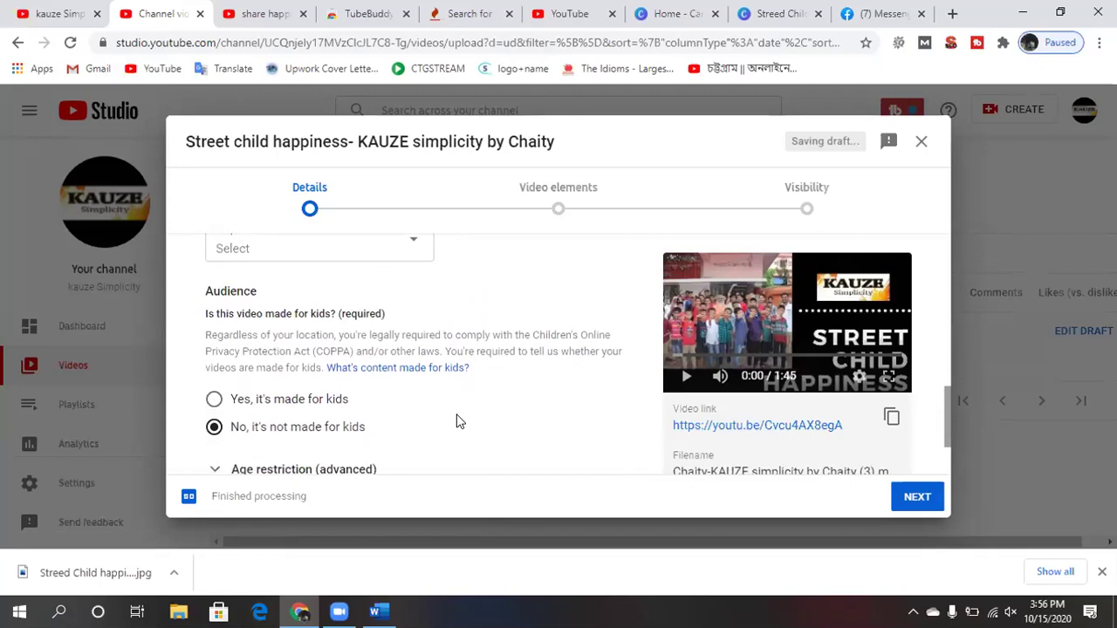
pyautogui.scroll(-1, 458, 422)
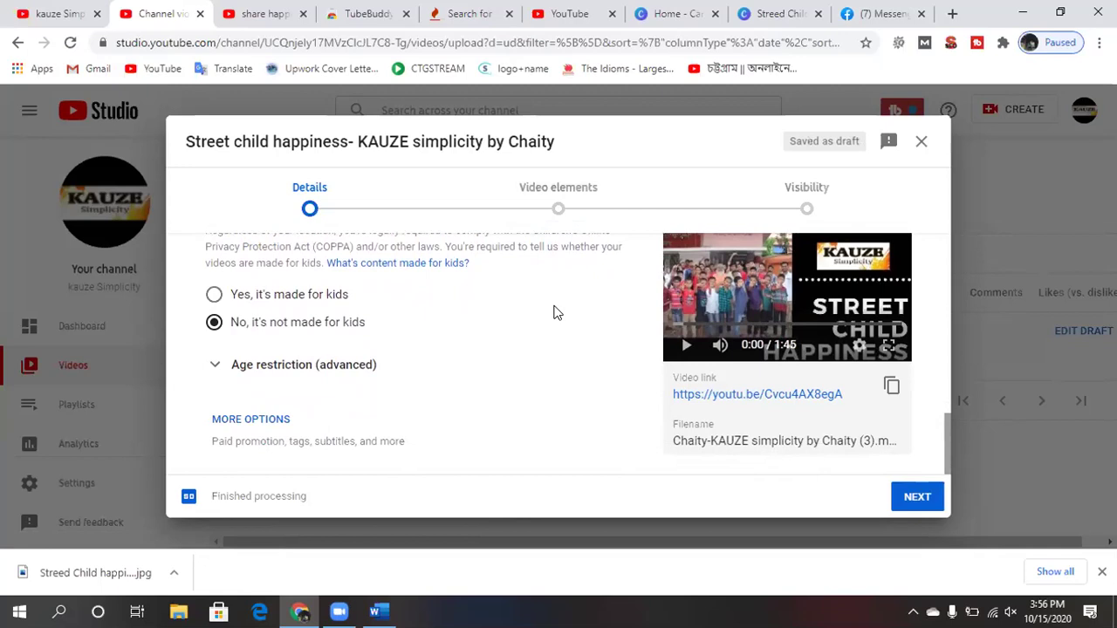
pyautogui.click(313, 366)
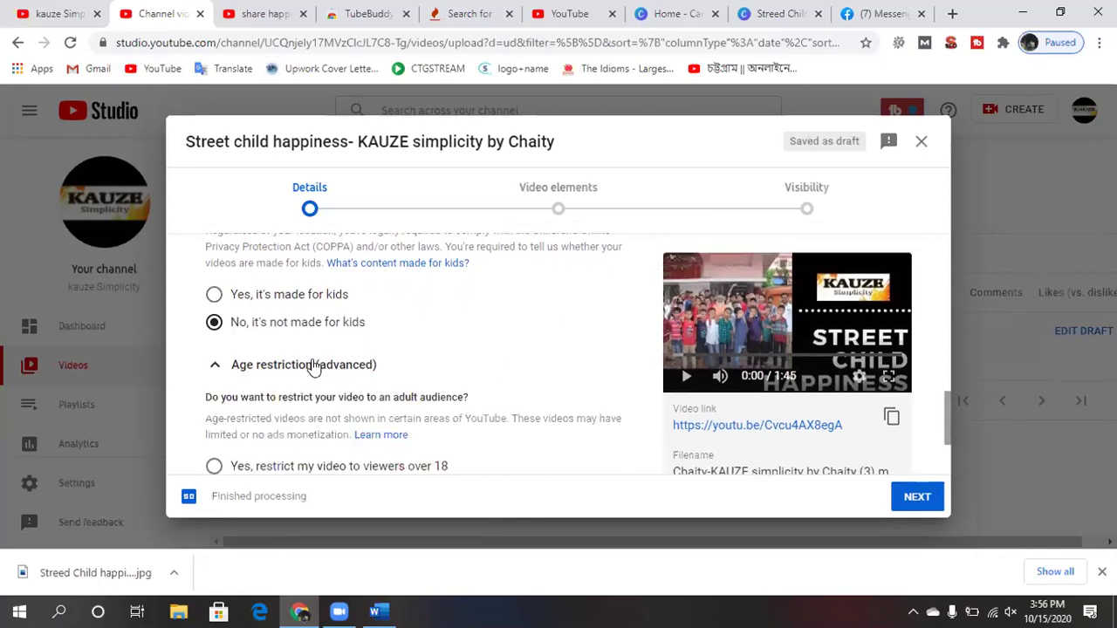
pyautogui.scroll(-3, 423, 387)
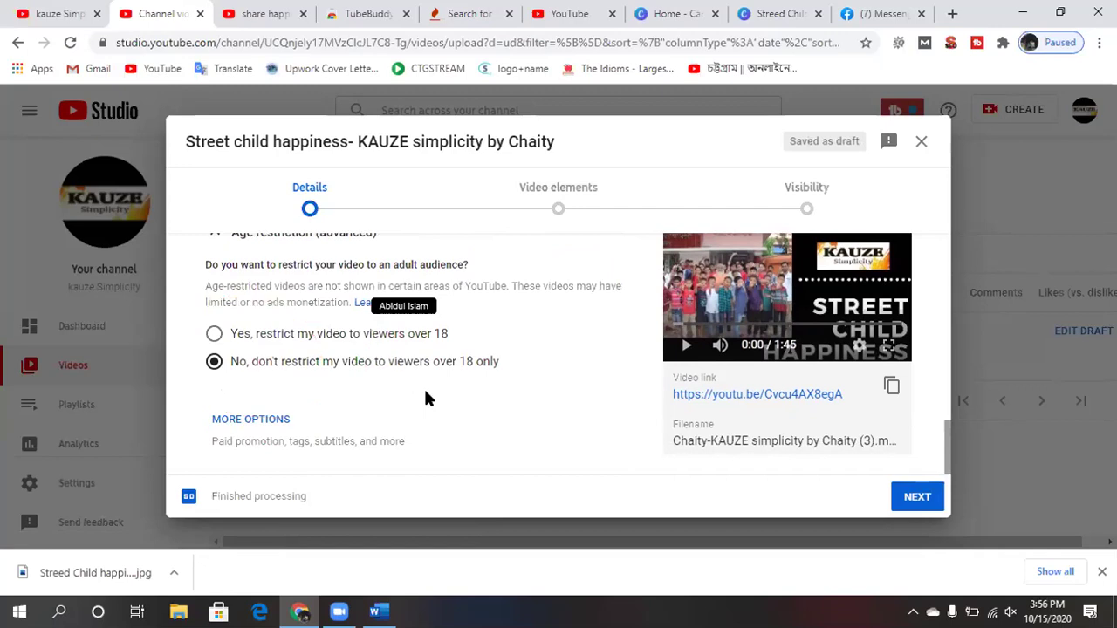
pyautogui.scroll(1, 426, 393)
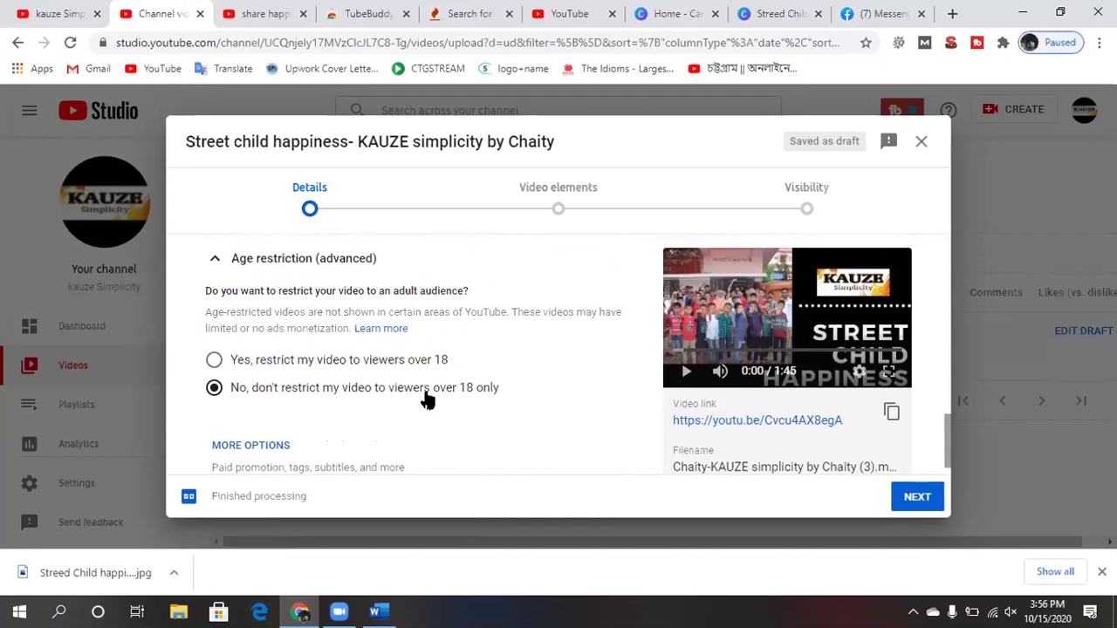
# Reveal the additional video options and go to the field for adding tags.
pyautogui.click(245, 447)
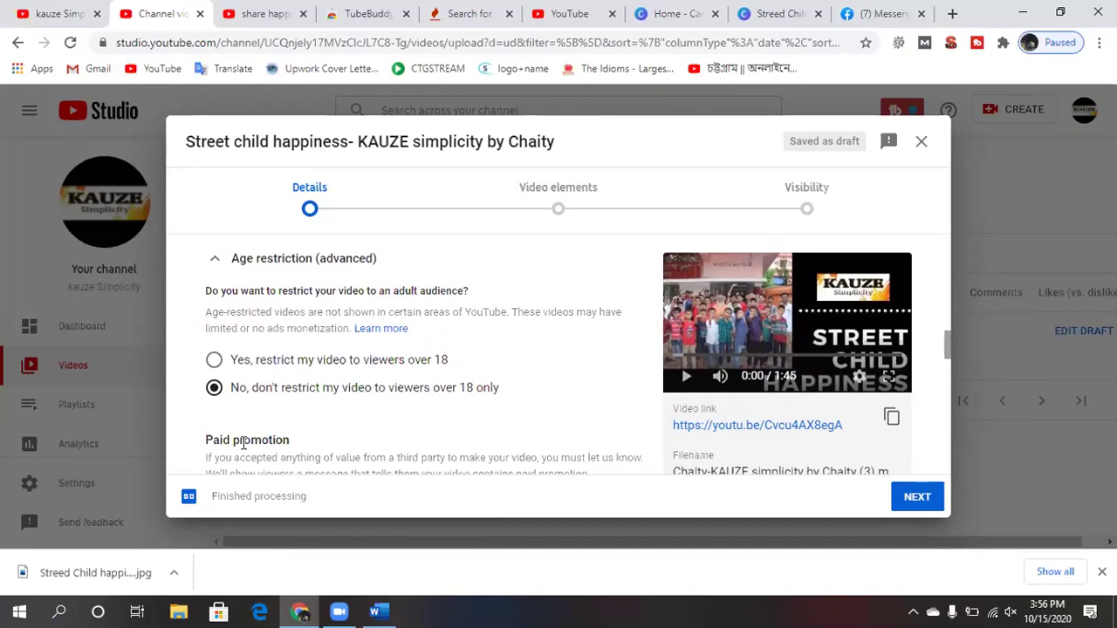
pyautogui.scroll(-2, 244, 442)
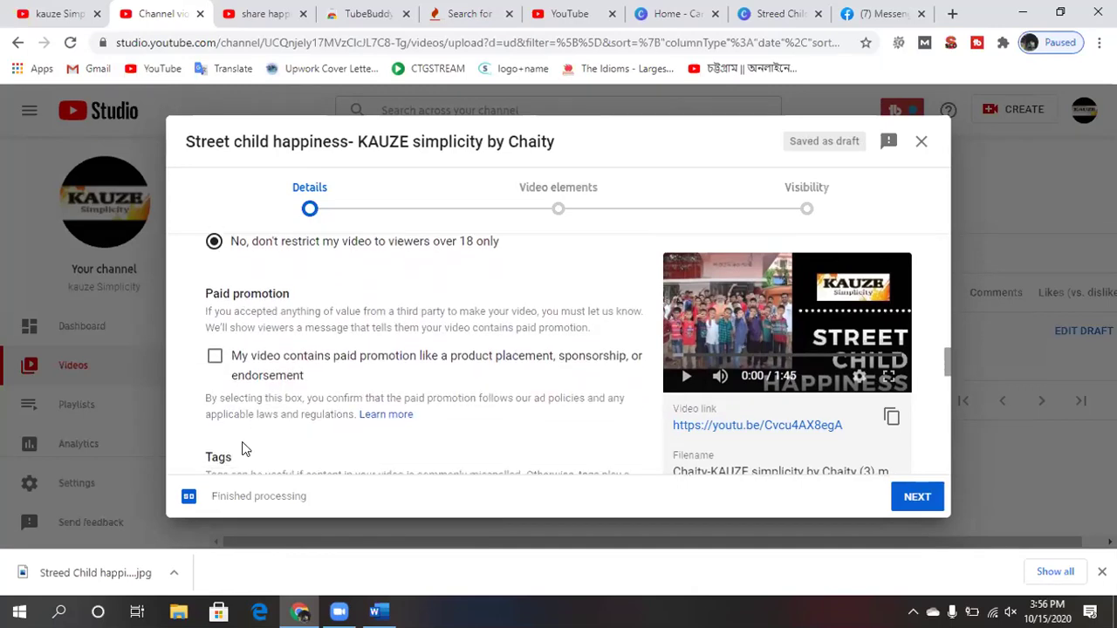
pyautogui.scroll(-2, 245, 448)
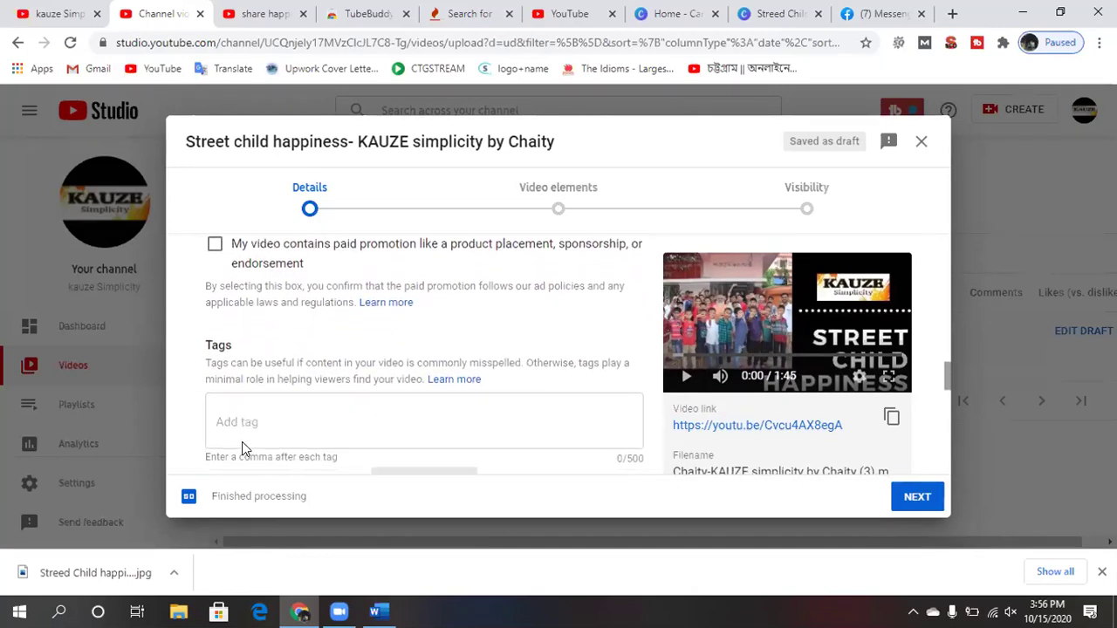
pyautogui.scroll(-3, 242, 441)
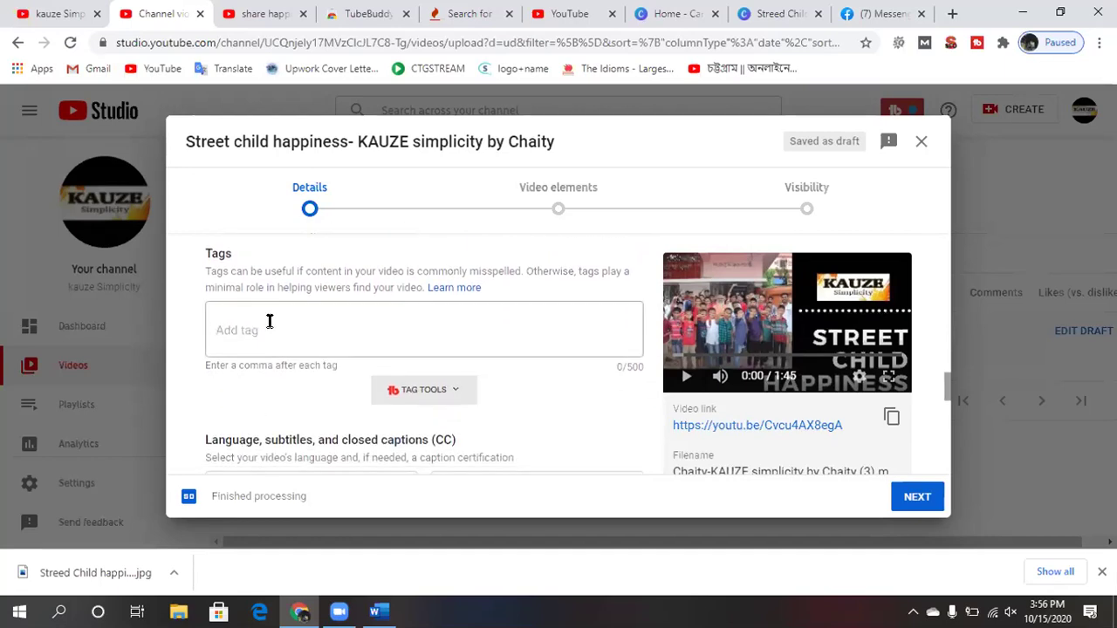
pyautogui.click(270, 319)
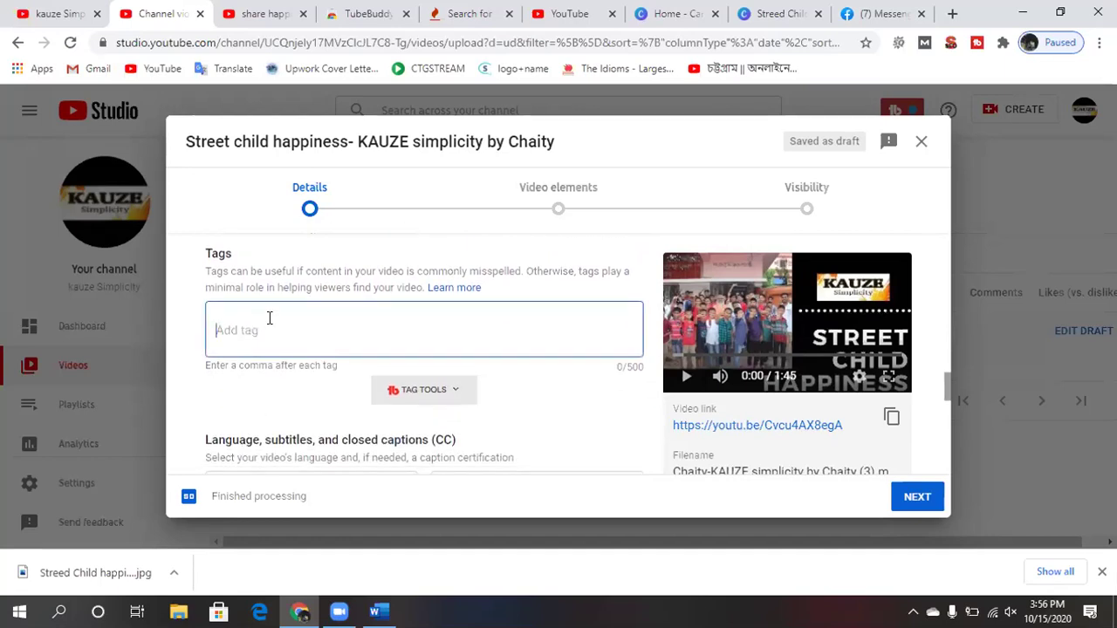
# Copy the keyword "childrens smile" from the Word document and add it as a tag on the YouTube video.
pyautogui.click(378, 611)
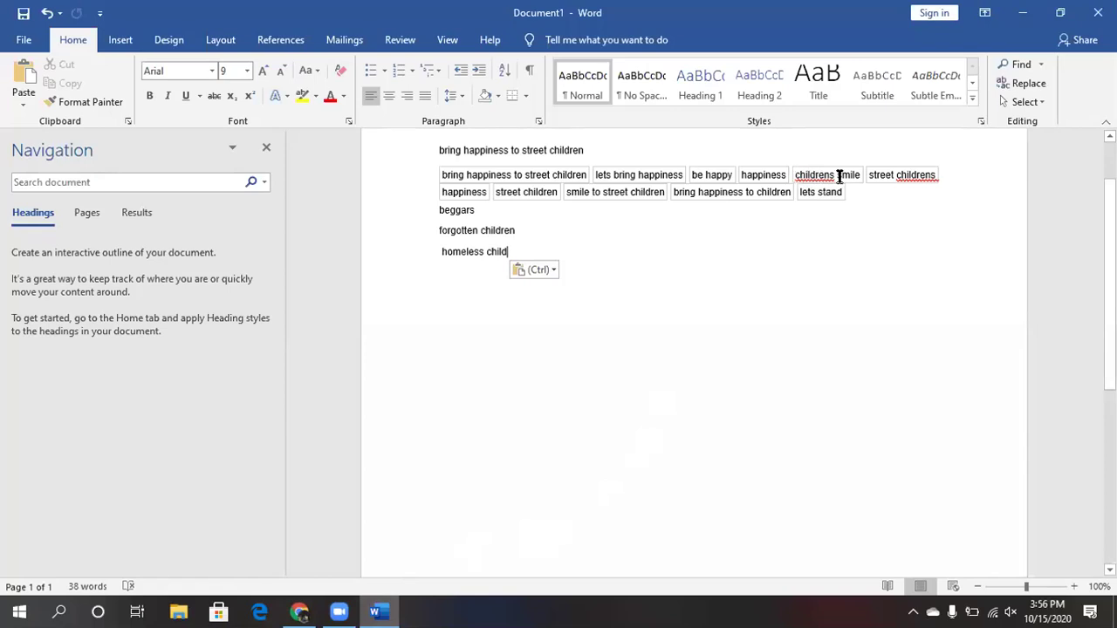
pyautogui.doubleClick(842, 170)
pyautogui.moveTo(842, 170); pyautogui.dragTo(872, 199)
pyautogui.click(879, 270)
pyautogui.moveTo(795, 174); pyautogui.dragTo(858, 179)
pyautogui.hotkey('ctrl', 'c')
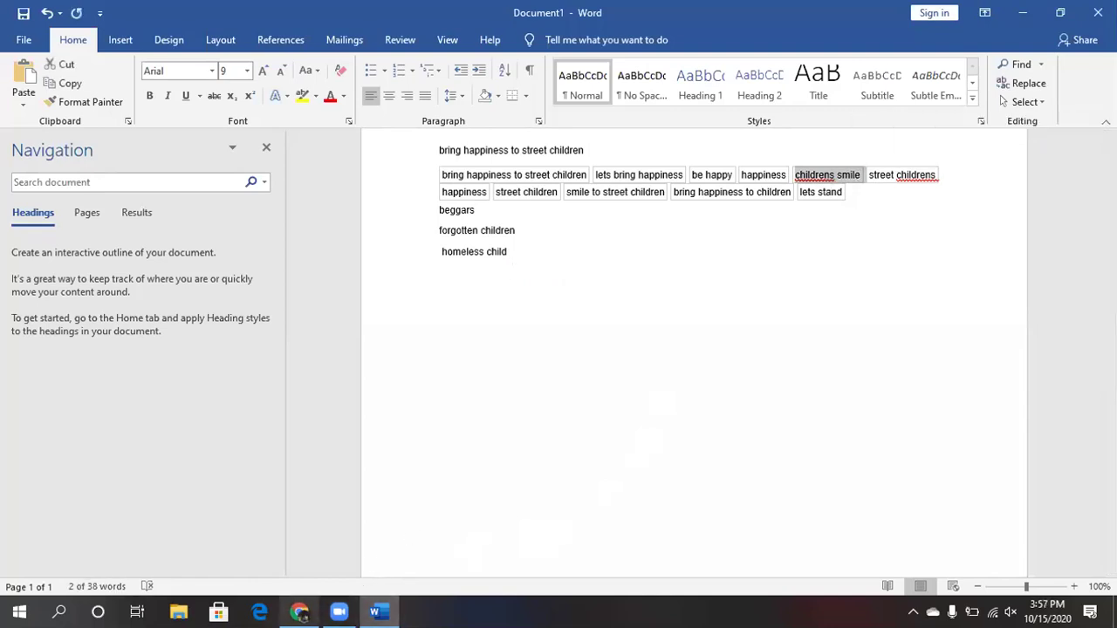
pyautogui.hotkey('alt', 'Tab')
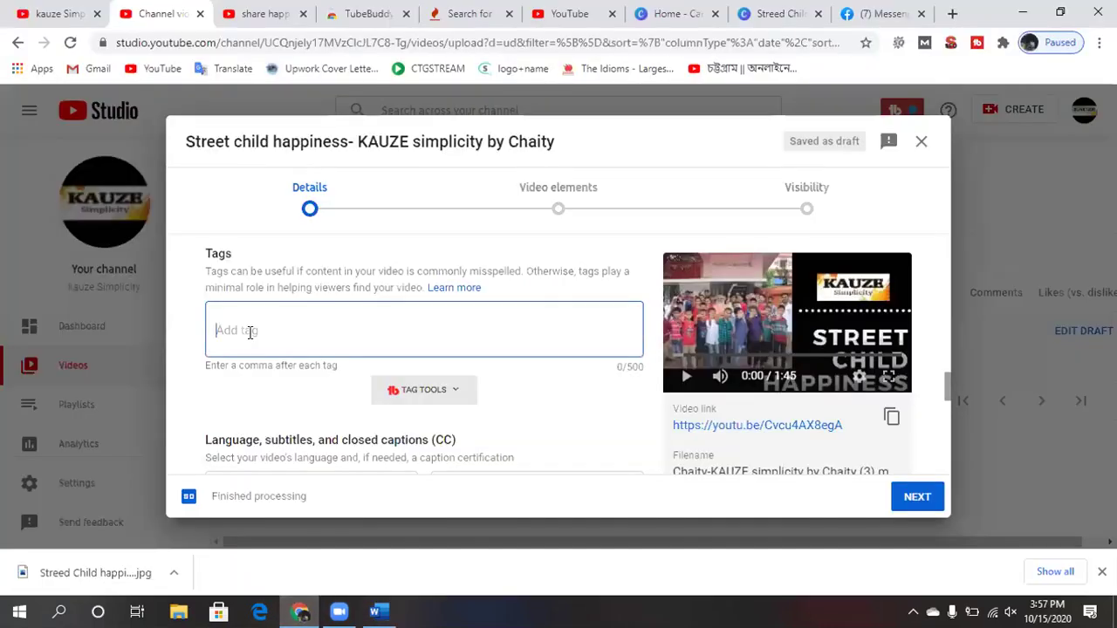
pyautogui.hotkey('ctrl', 'v')
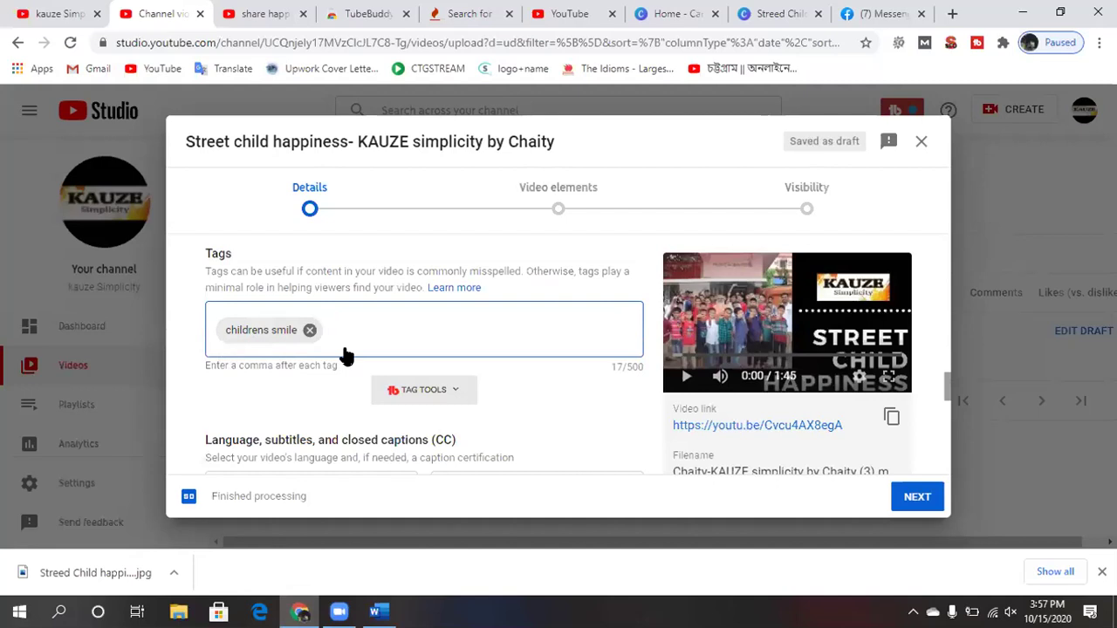
# Remove the existing "childrens smile" tag from the video's tags.
pyautogui.doubleClick(289, 334)
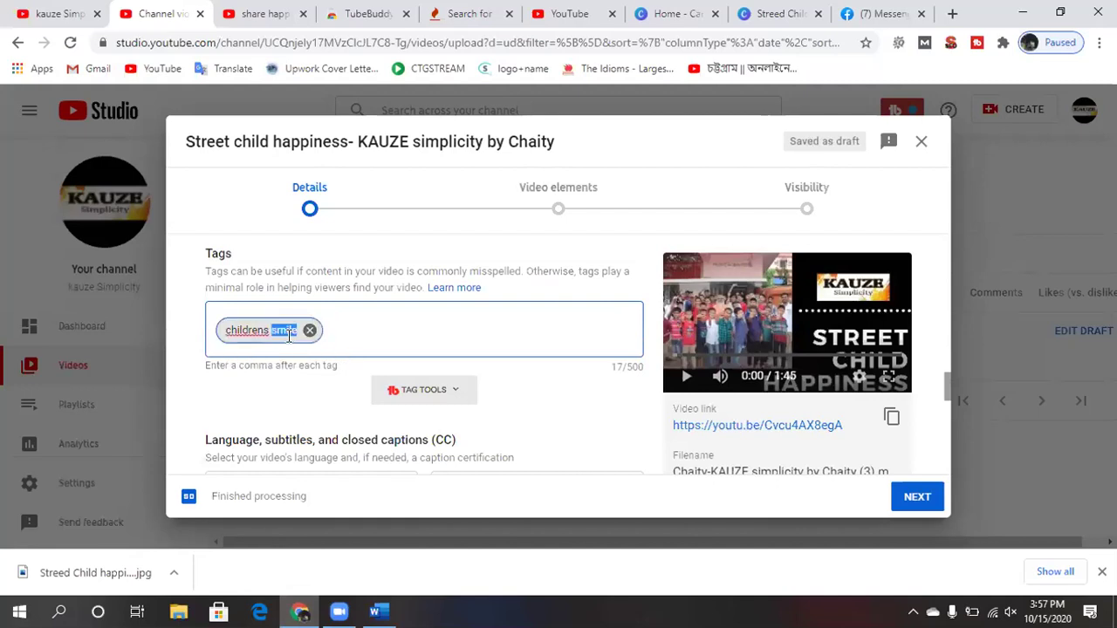
pyautogui.tripleClick(282, 340)
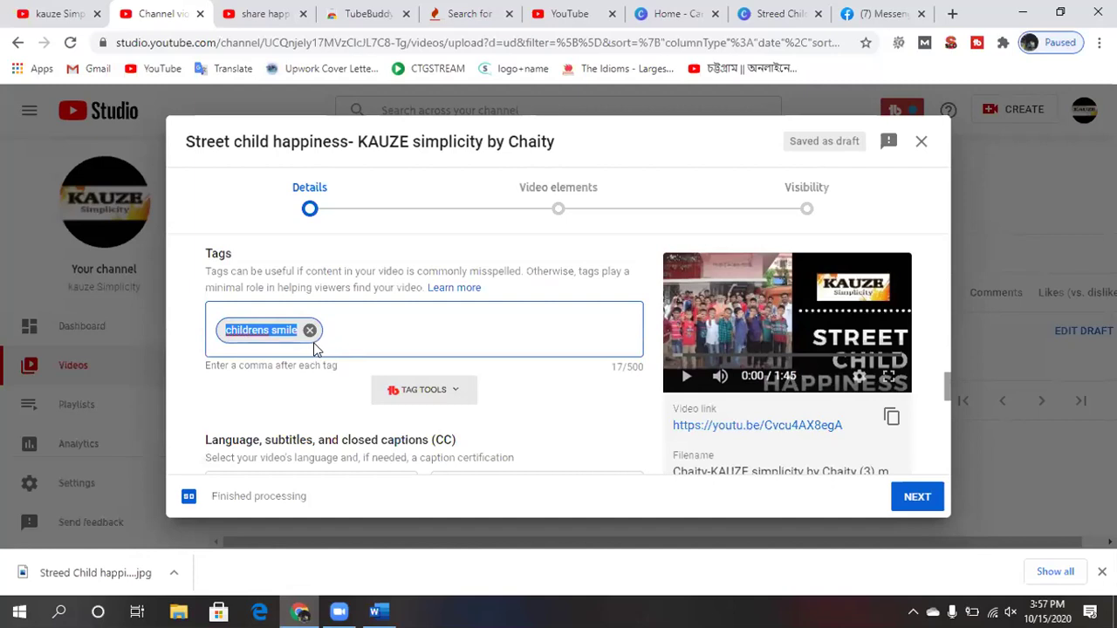
pyautogui.click(297, 334)
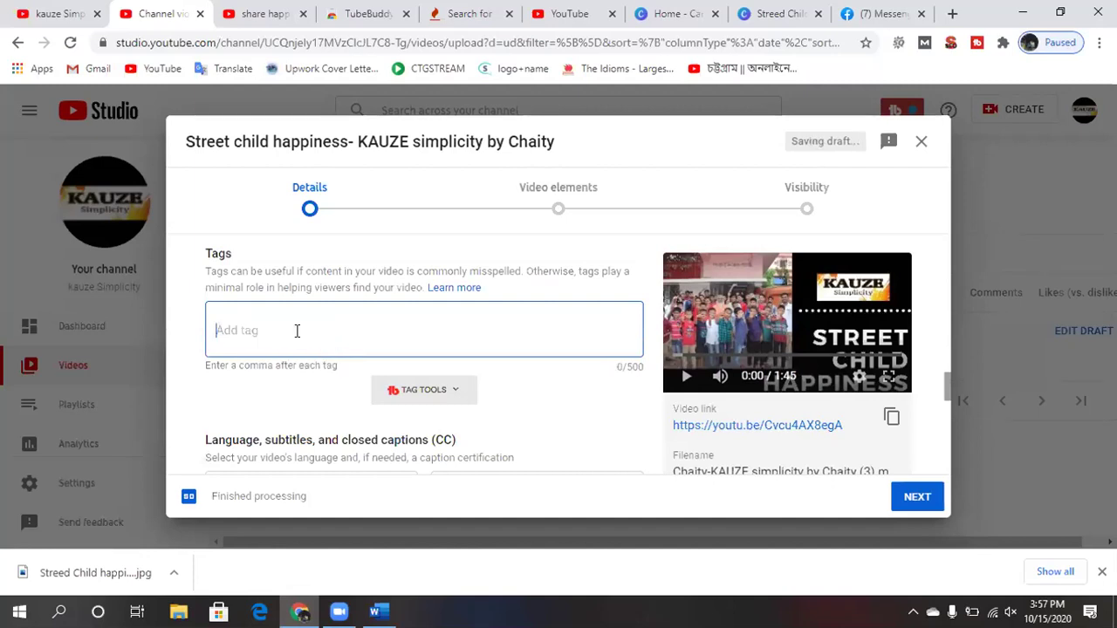
pyautogui.write('chil')
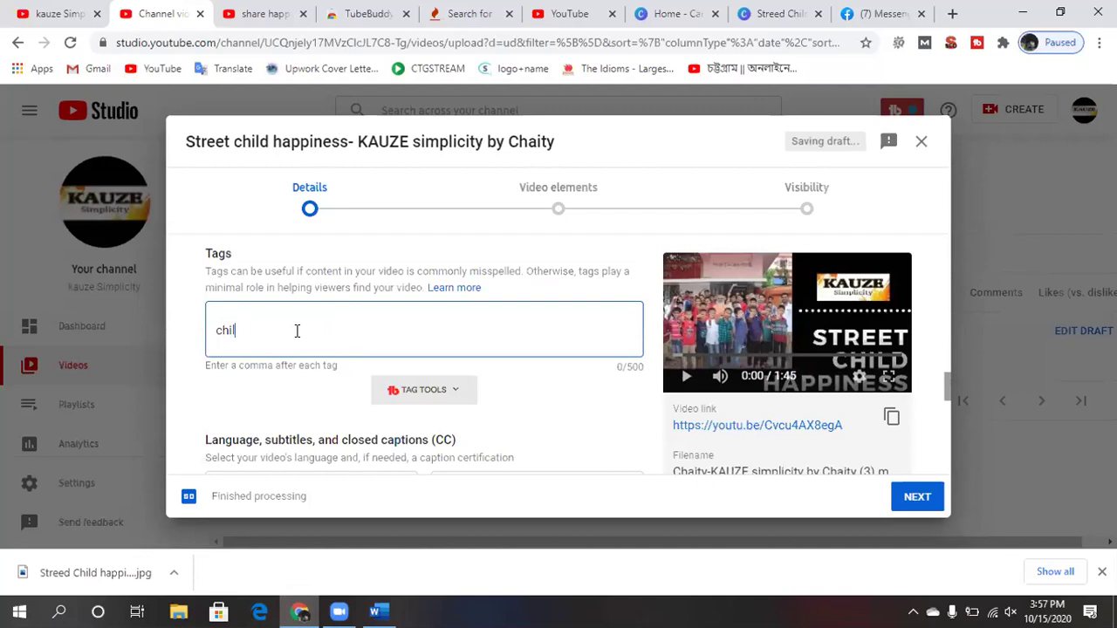
pyautogui.write('dren')
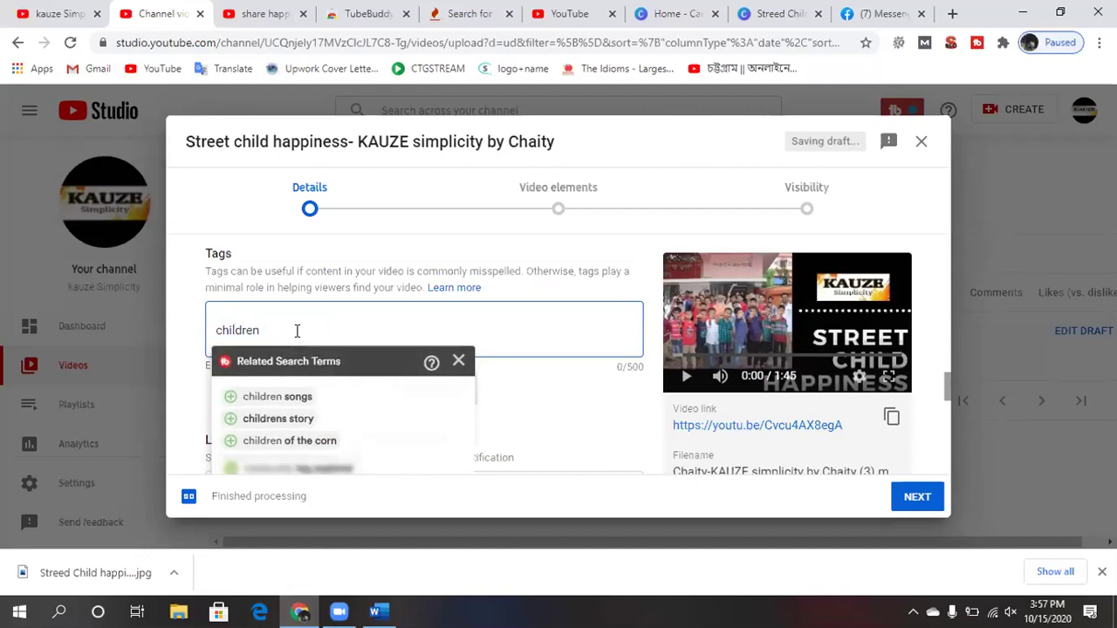
pyautogui.press('BackSpace')
pyautogui.press('BackSpace')
pyautogui.press('BackSpace')
pyautogui.write('re')
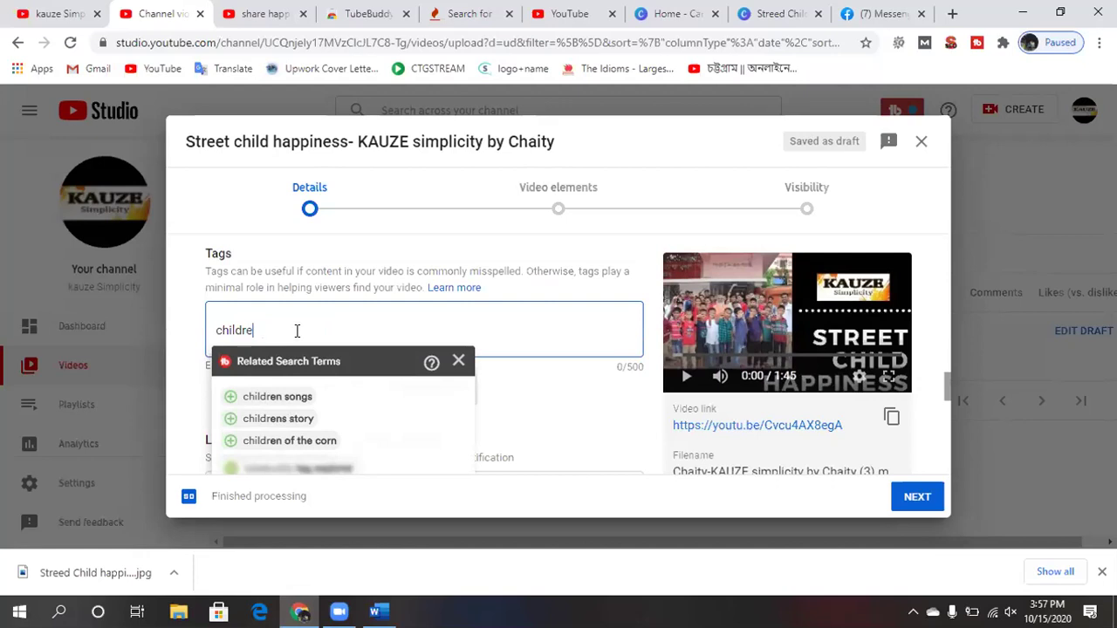
pyautogui.write('n')
pyautogui.hotkey('alt', 'Tab')
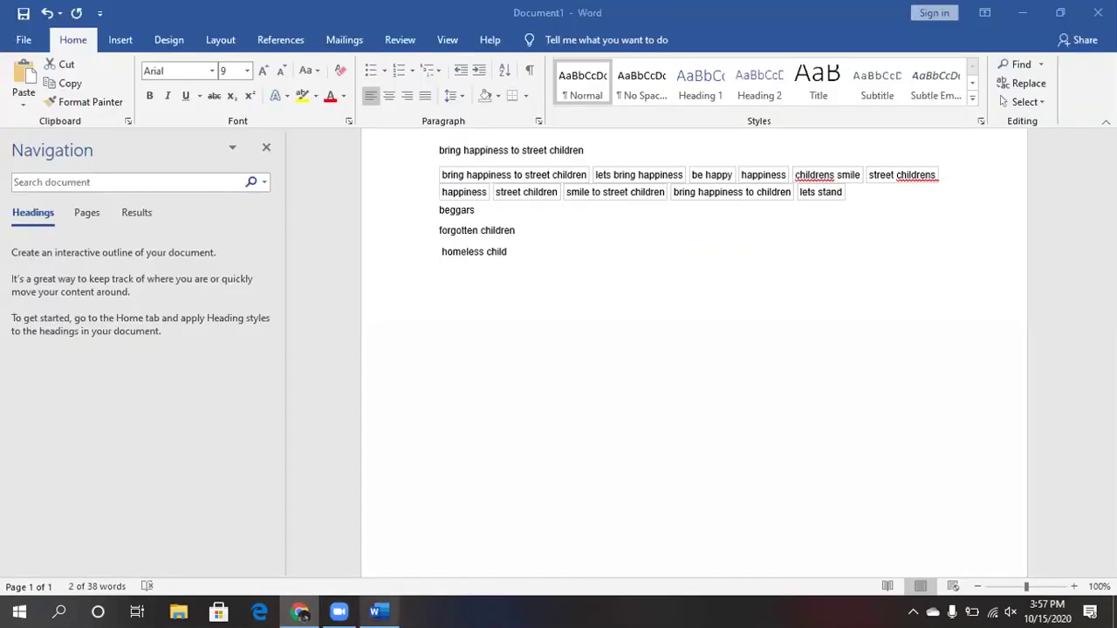
pyautogui.hotkey('alt', 'Tab')
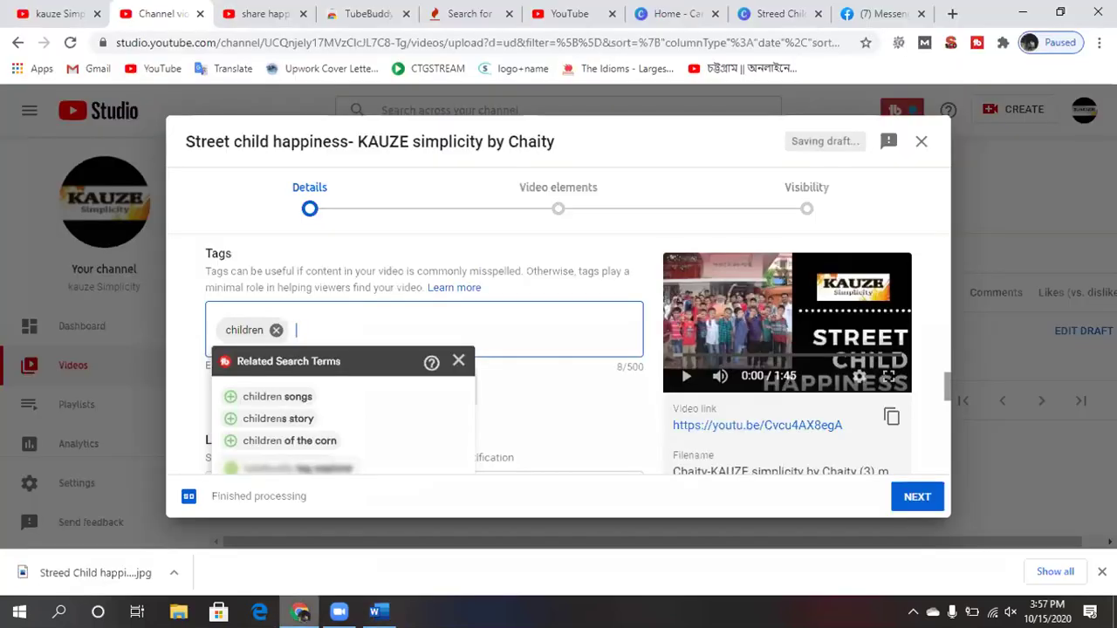
pyautogui.click(276, 329)
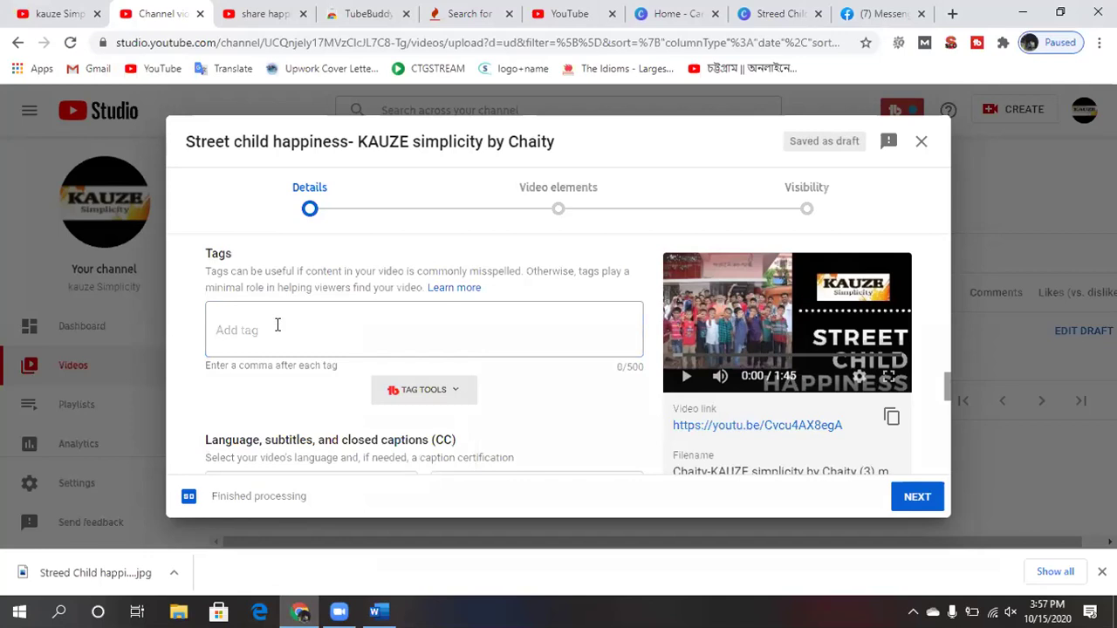
# Add the tag "children smile" to the video.
pyautogui.click(272, 324)
pyautogui.write('children')
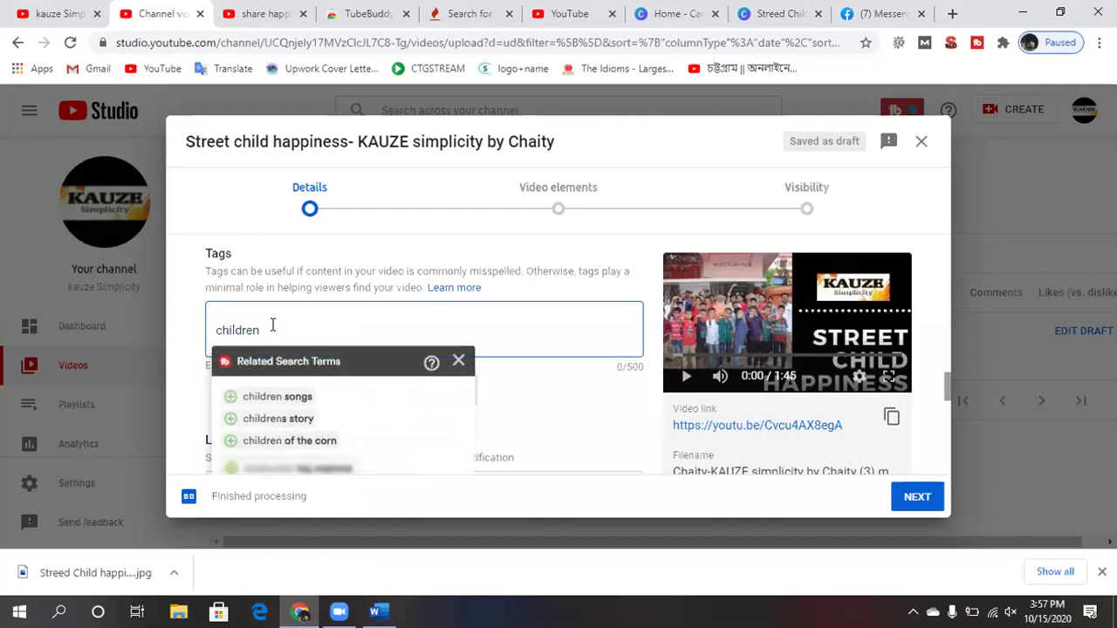
pyautogui.write(' smile')
pyautogui.press('Return')
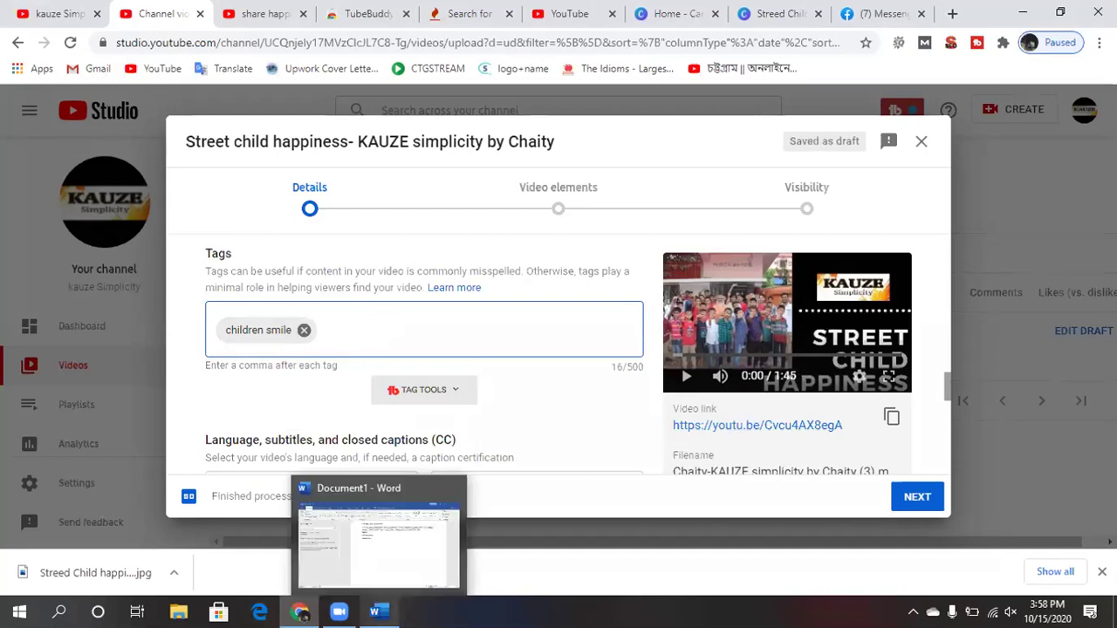
# Check the keyword list in the Word document and add "street children" as a video tag in YouTube Studio.
pyautogui.click(377, 611)
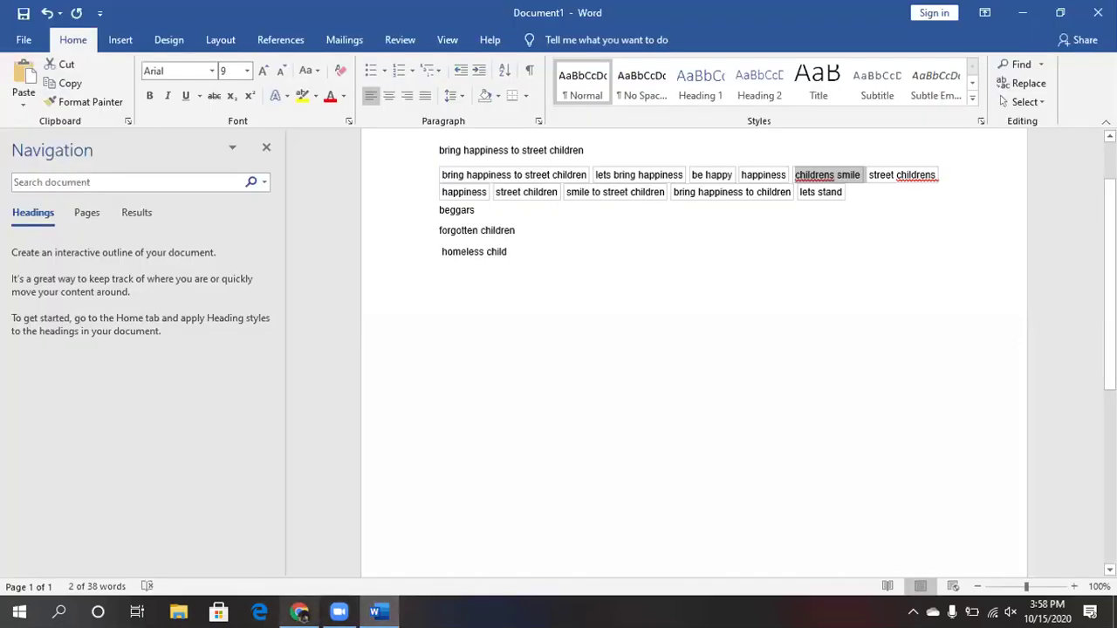
pyautogui.click(299, 611)
pyautogui.write('street c')
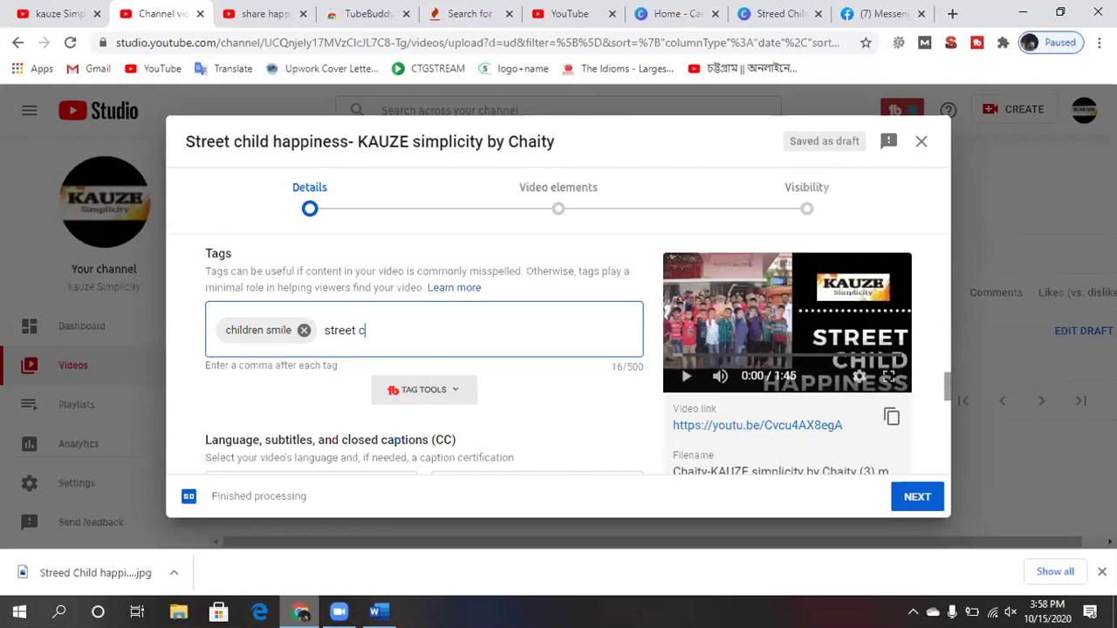
pyautogui.write('hildren,')
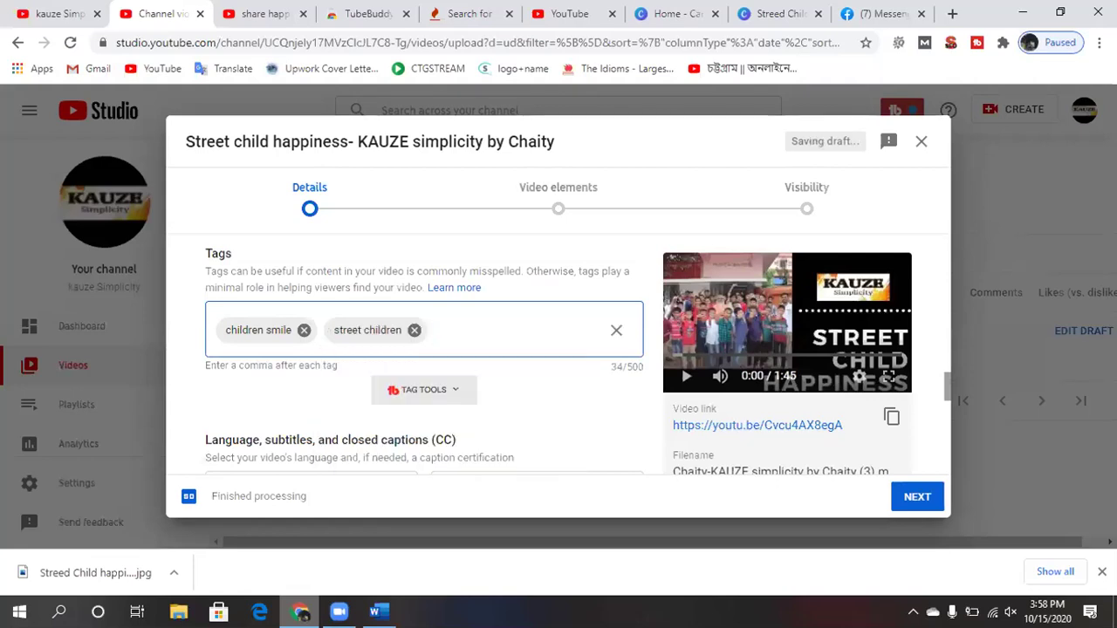
# Consult the Word keyword list again and add the video tag "being happiness for street children".
pyautogui.click(375, 611)
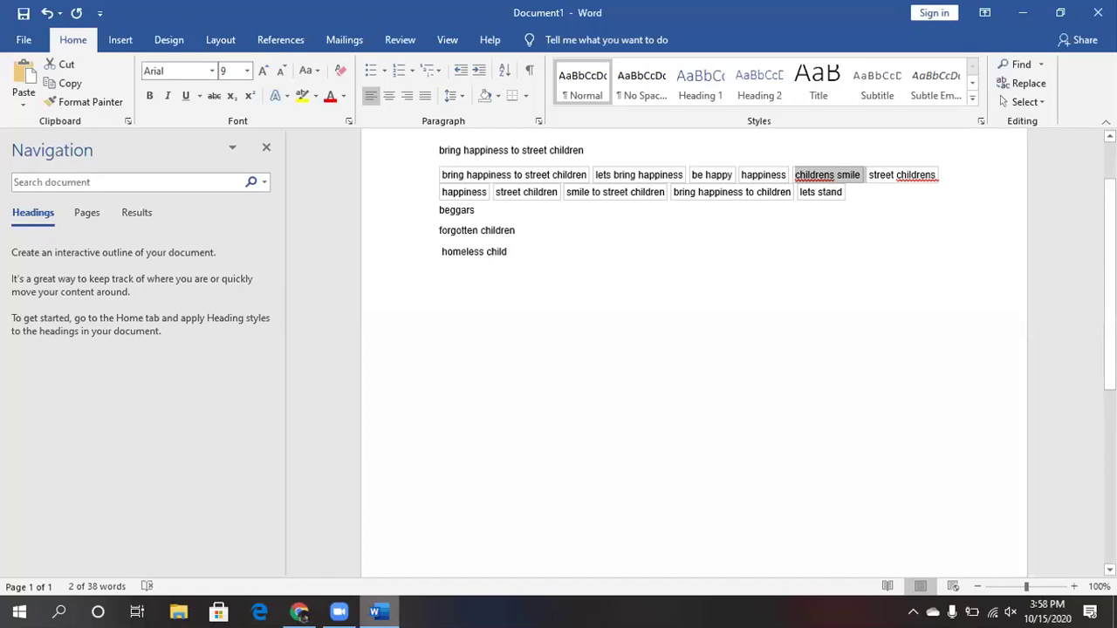
pyautogui.click(299, 611)
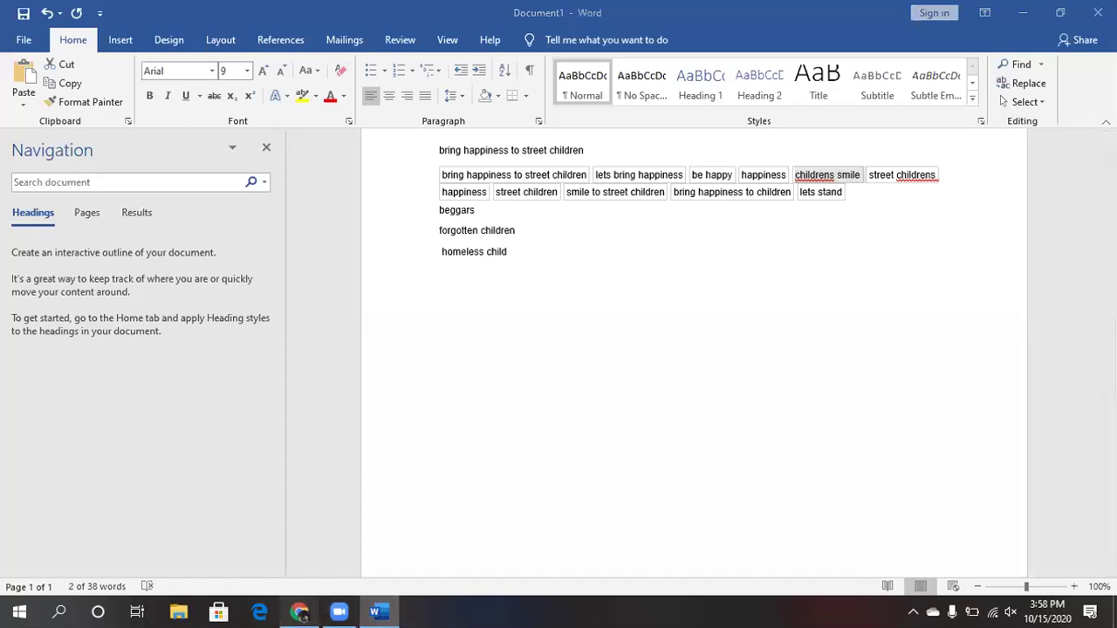
pyautogui.write('bei')
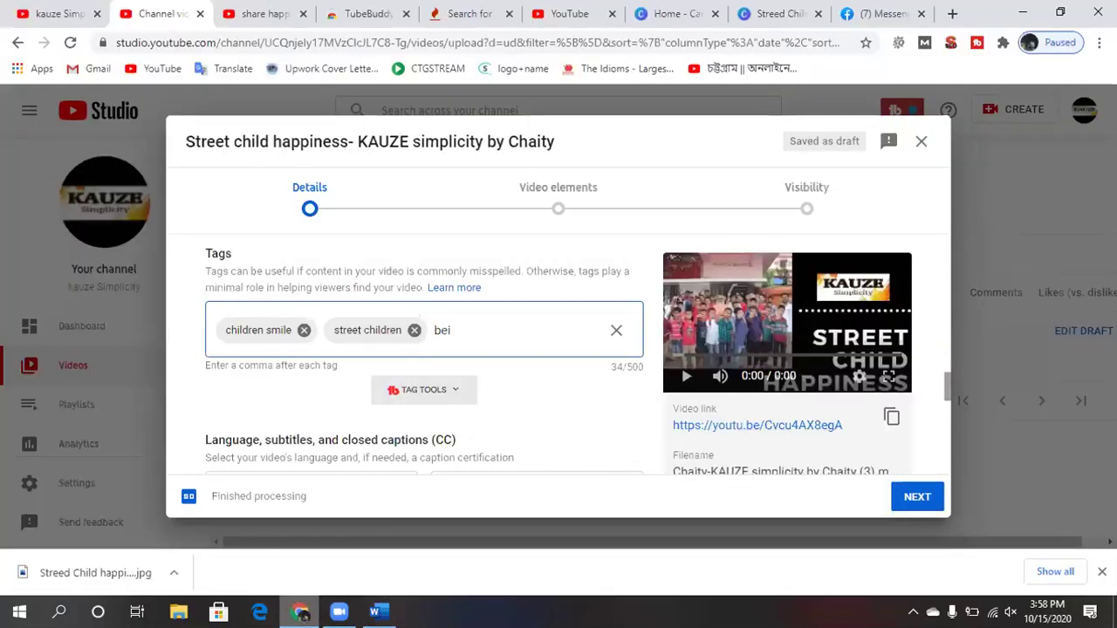
pyautogui.write('ng happi')
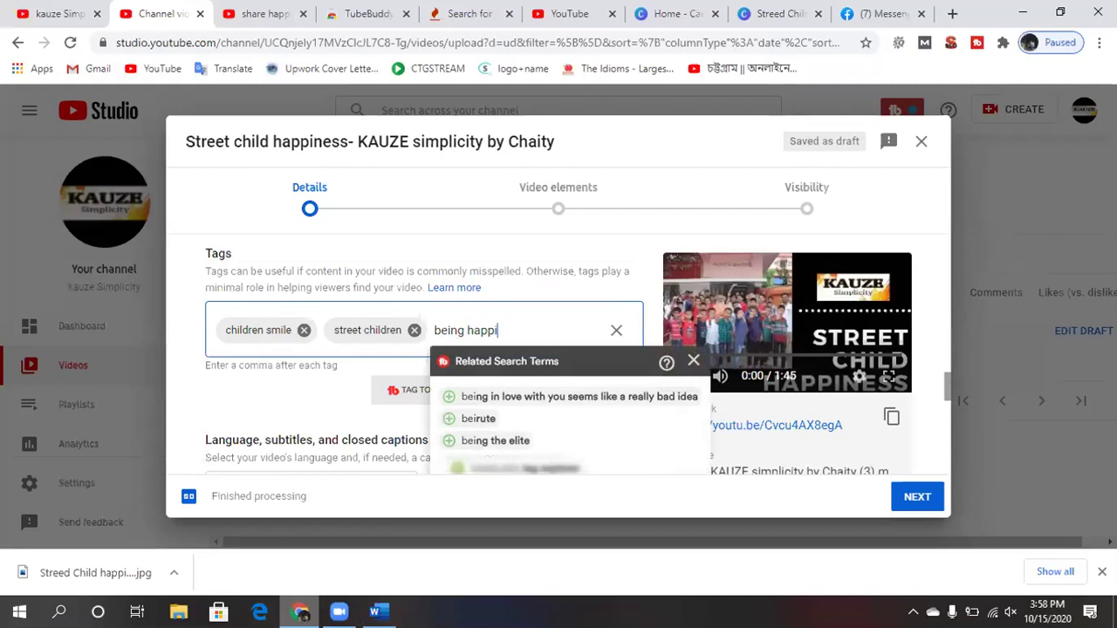
pyautogui.write('ness for str')
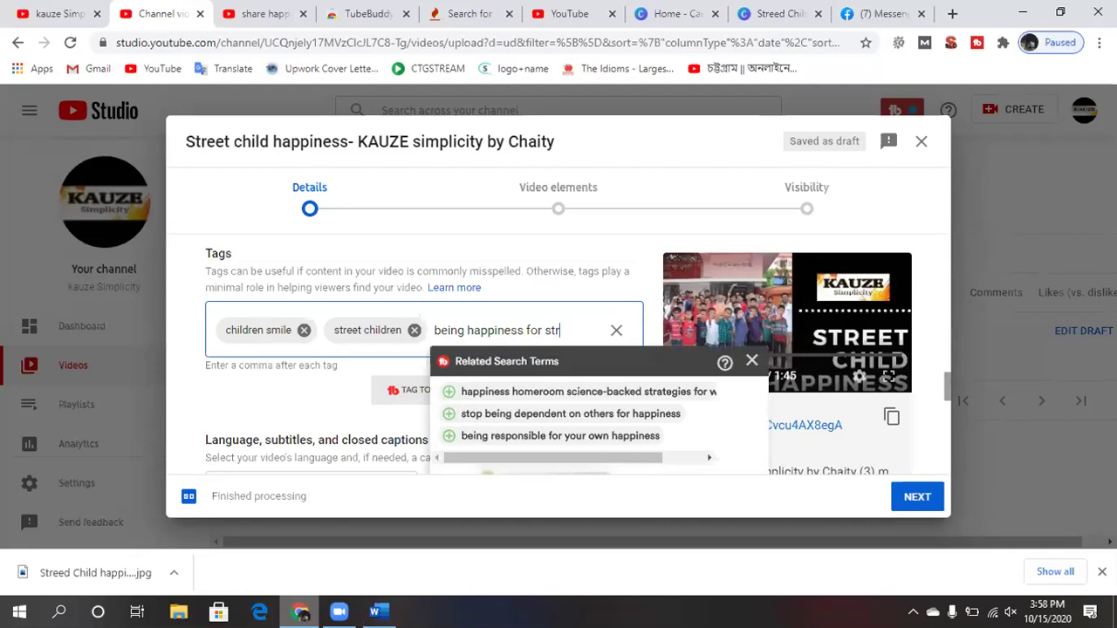
pyautogui.write('eet chil')
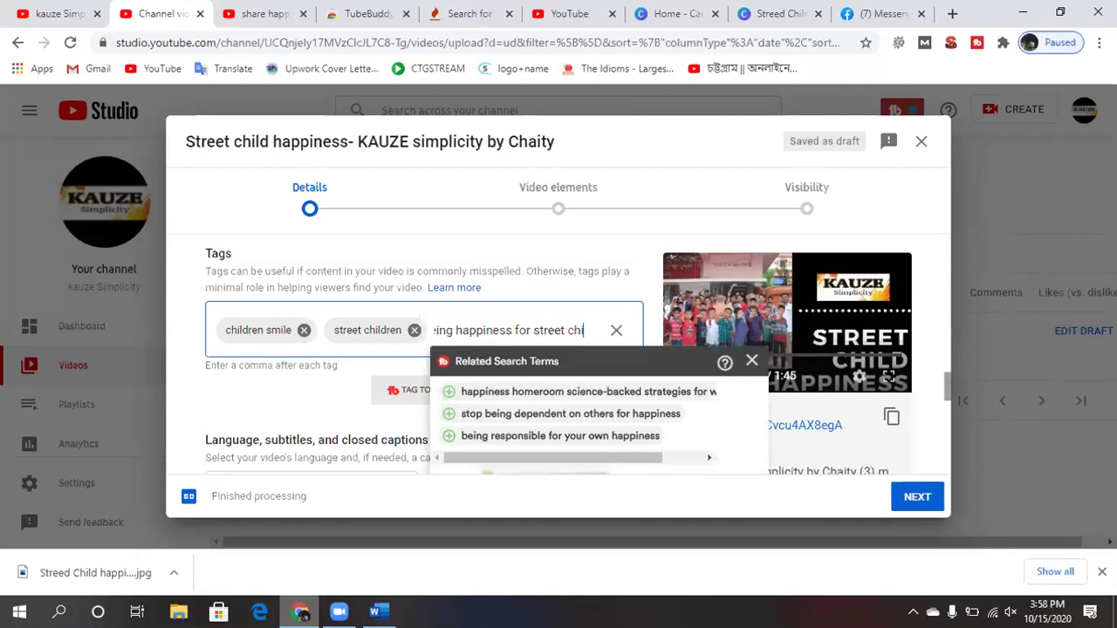
pyautogui.write('dren,')
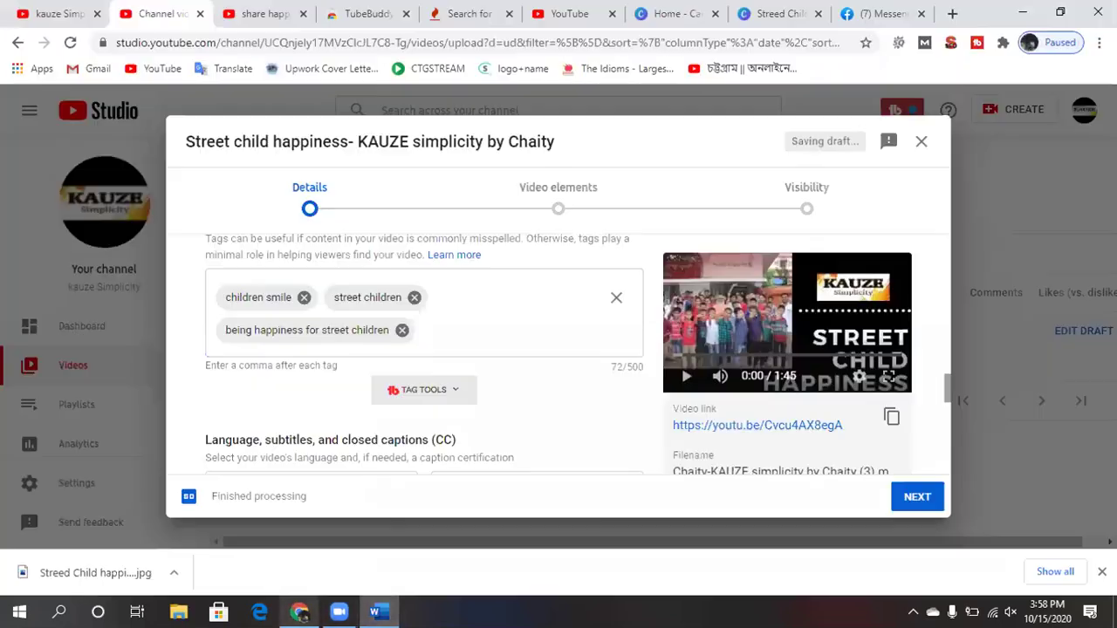
# Return to YouTube Studio and add "lets being happiness" as a tag.
pyautogui.click(300, 612)
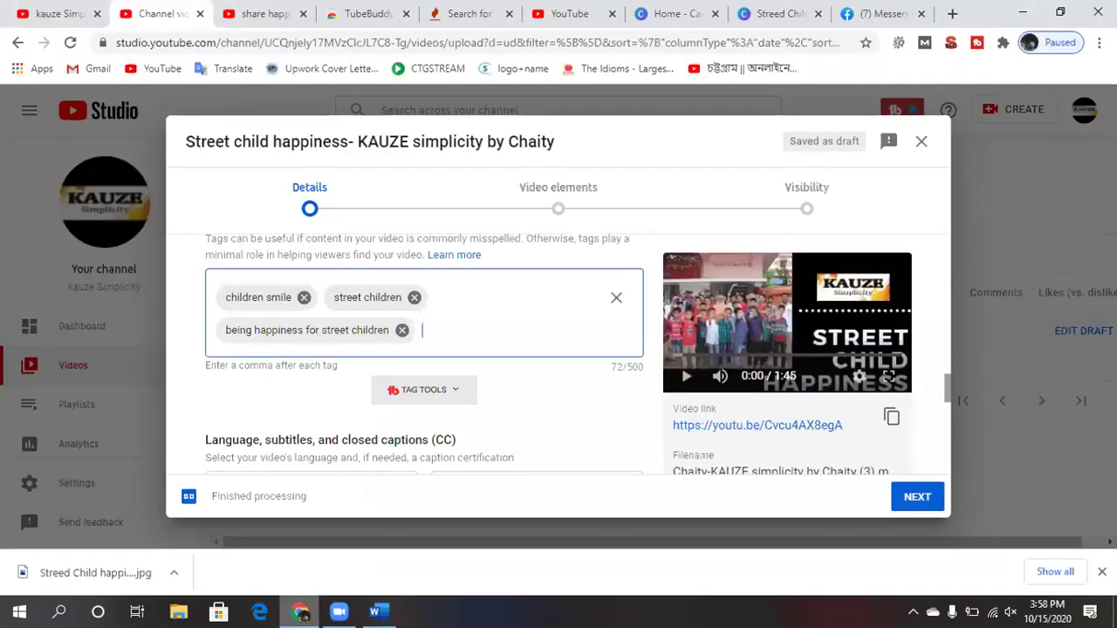
pyautogui.write('lets being happiness')
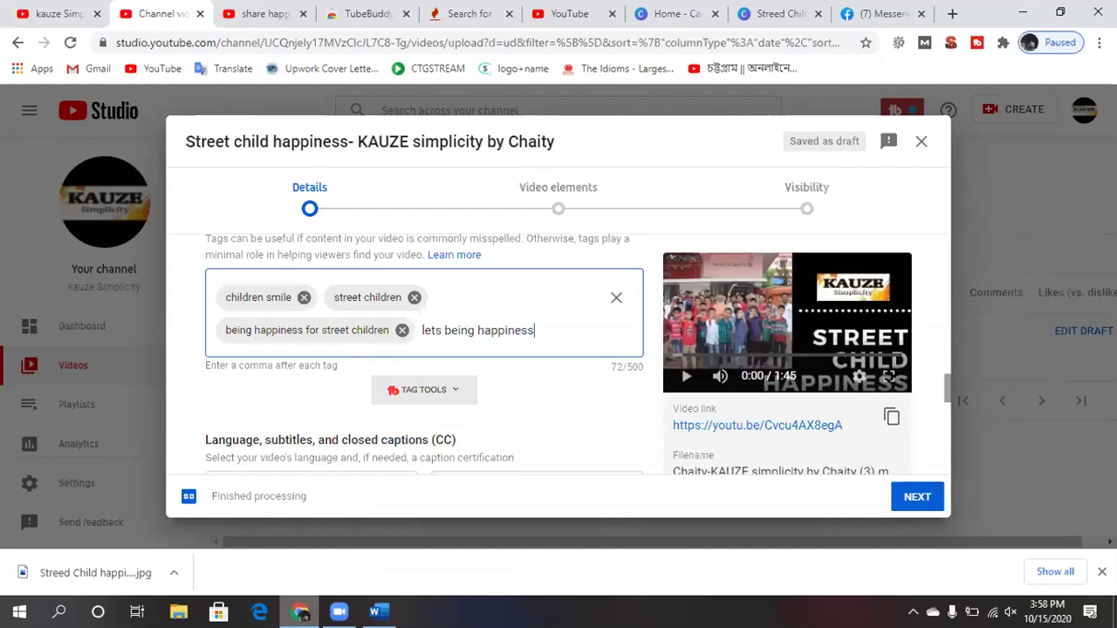
pyautogui.write(',')
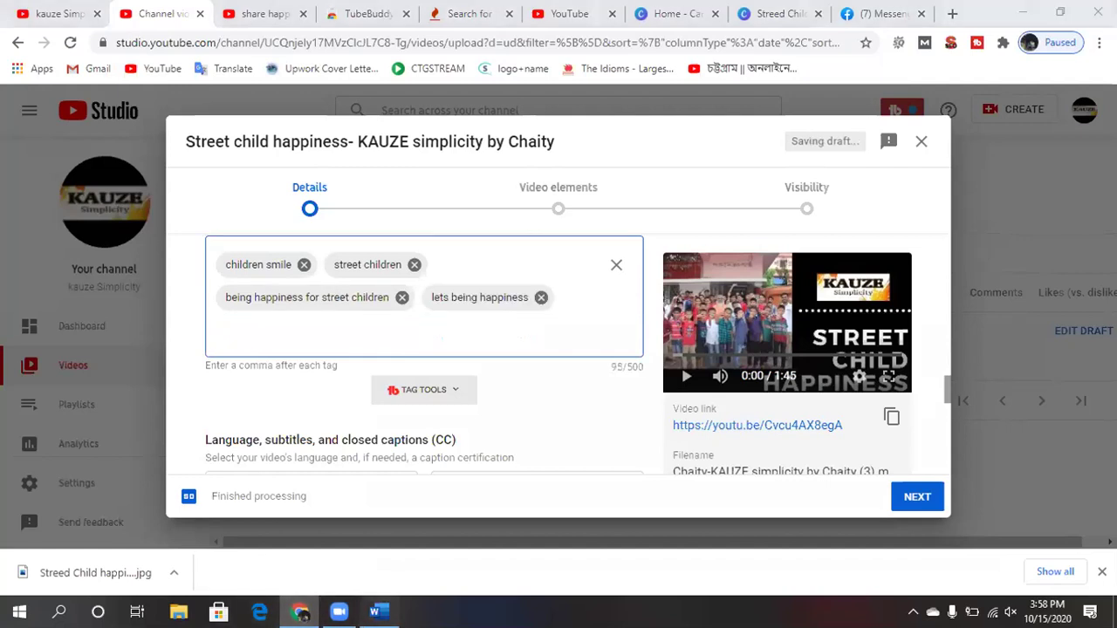
# Look up the next keyword in Word and add the tag "Be happy" to the YouTube video.
pyautogui.hotkey('alt', 'Tab')
pyautogui.hotkey('alt', 'Tab')
pyautogui.write('BE')
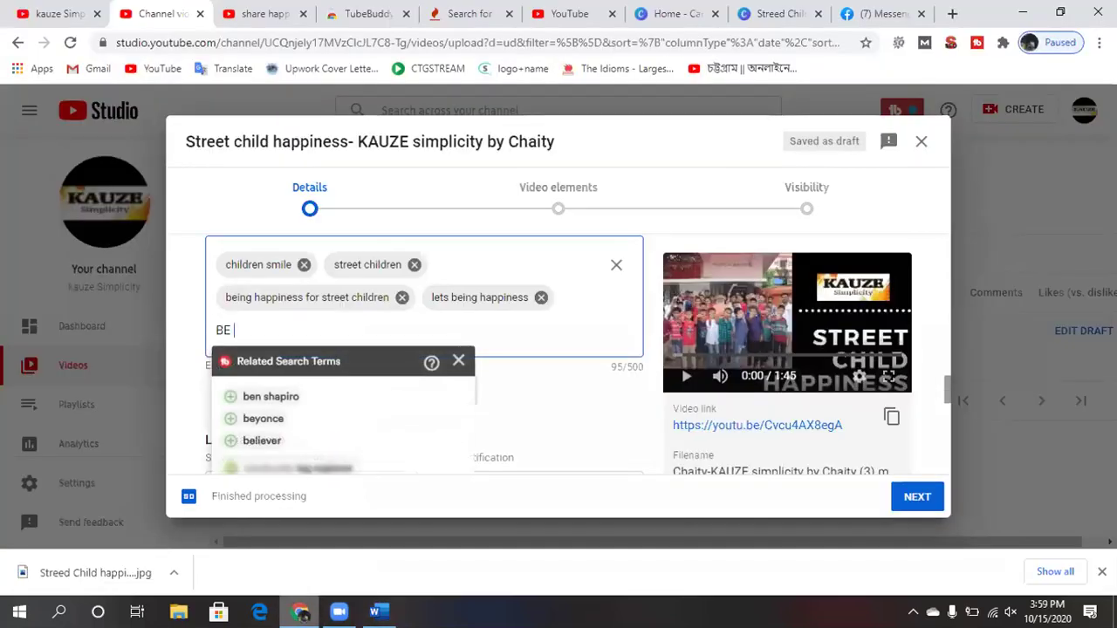
pyautogui.press('BackSpace')
pyautogui.write('e ')
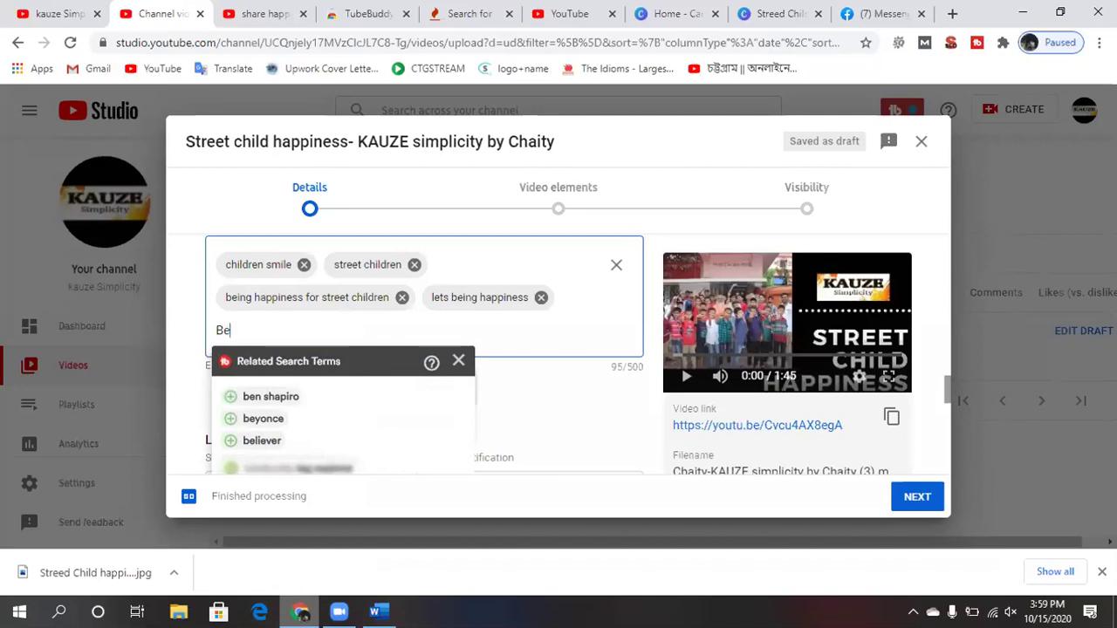
pyautogui.write('happy')
pyautogui.press(',')
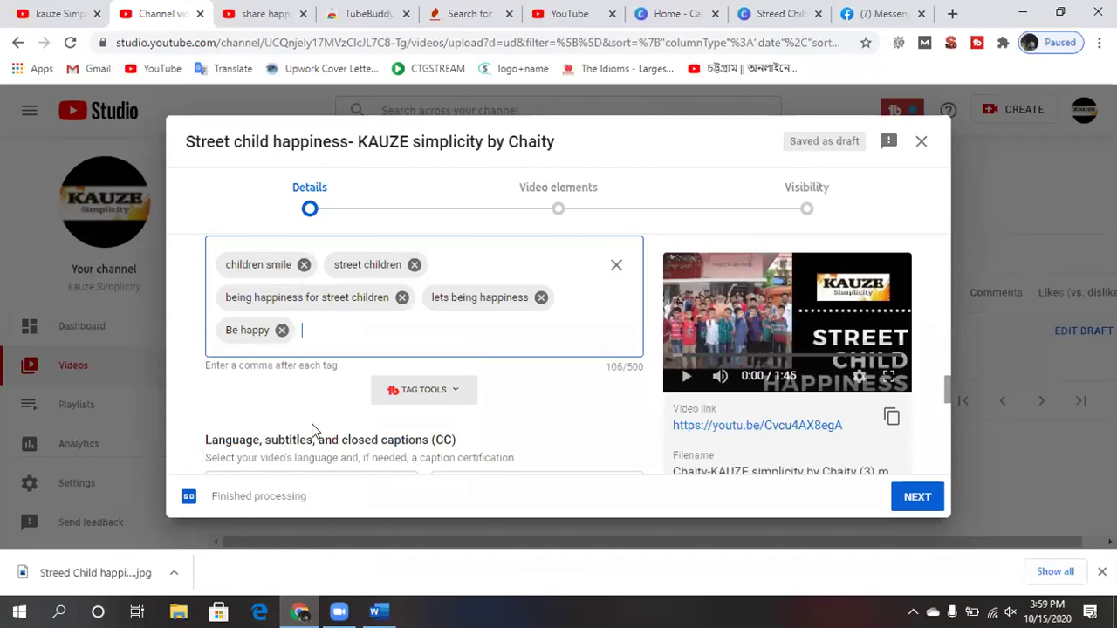
# Remove all the tags entered for the video, from "children smile" through "Be happy".
pyautogui.scroll(2, 313, 431)
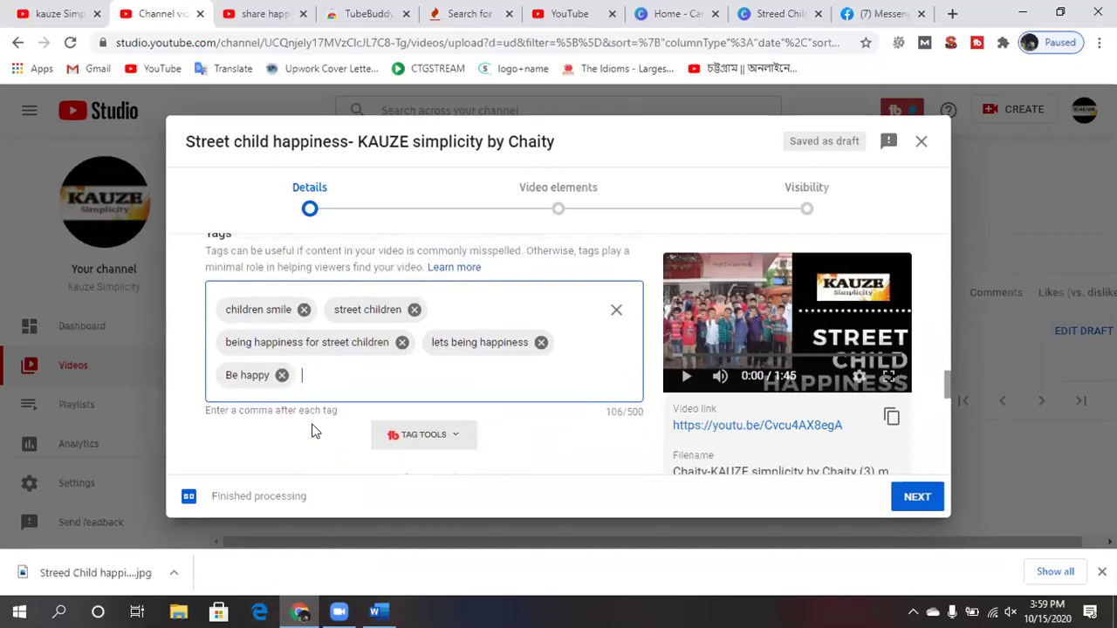
pyautogui.click(215, 311)
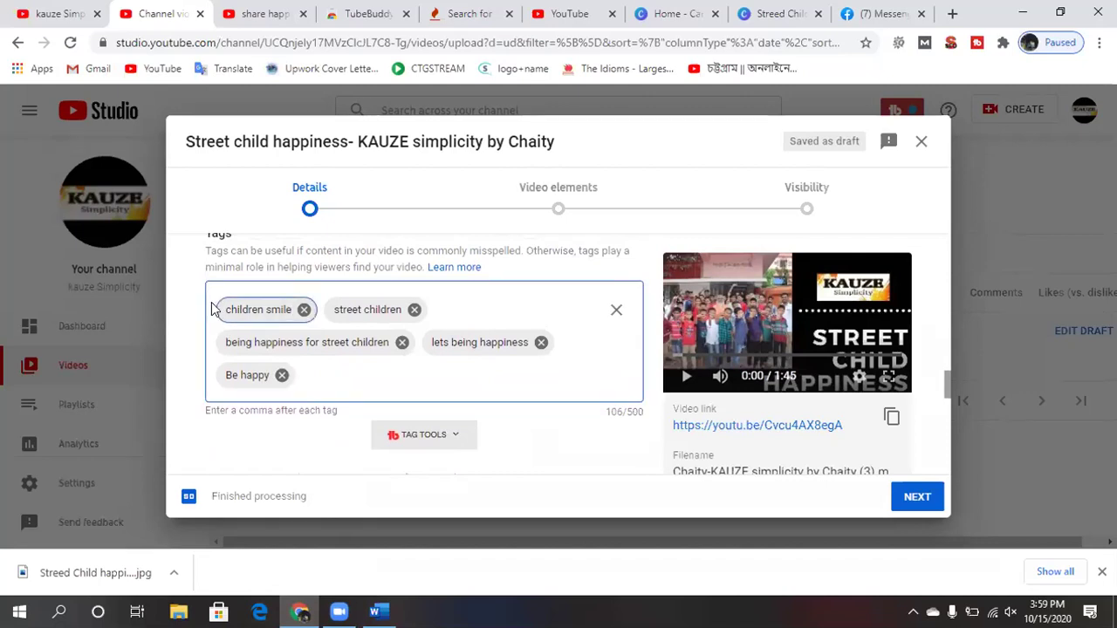
pyautogui.click(281, 376)
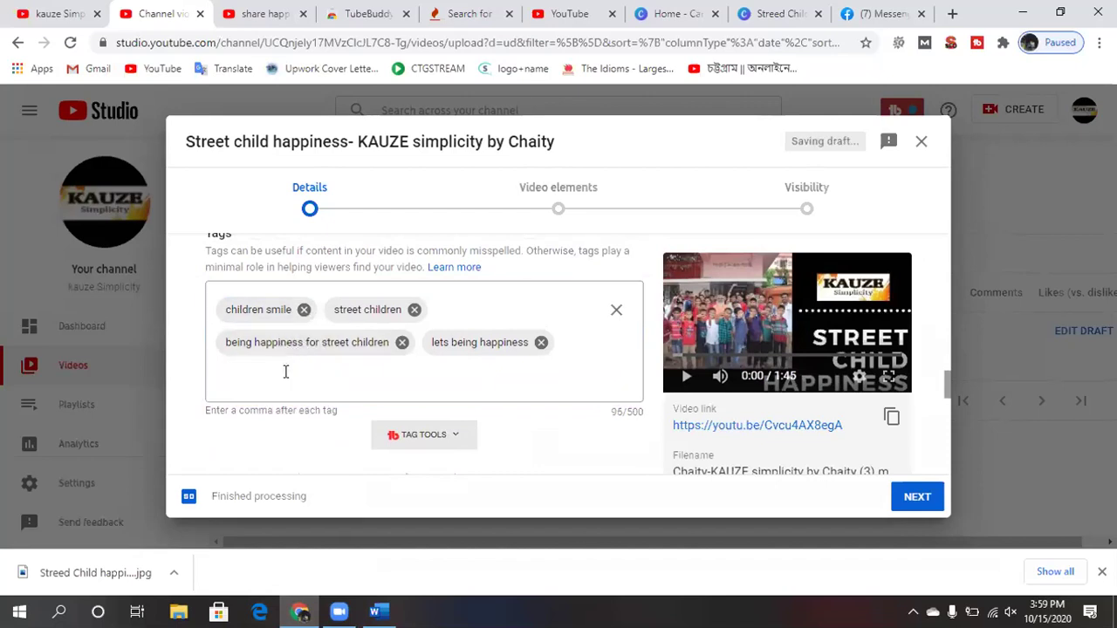
pyautogui.click(303, 311)
pyautogui.click(304, 310)
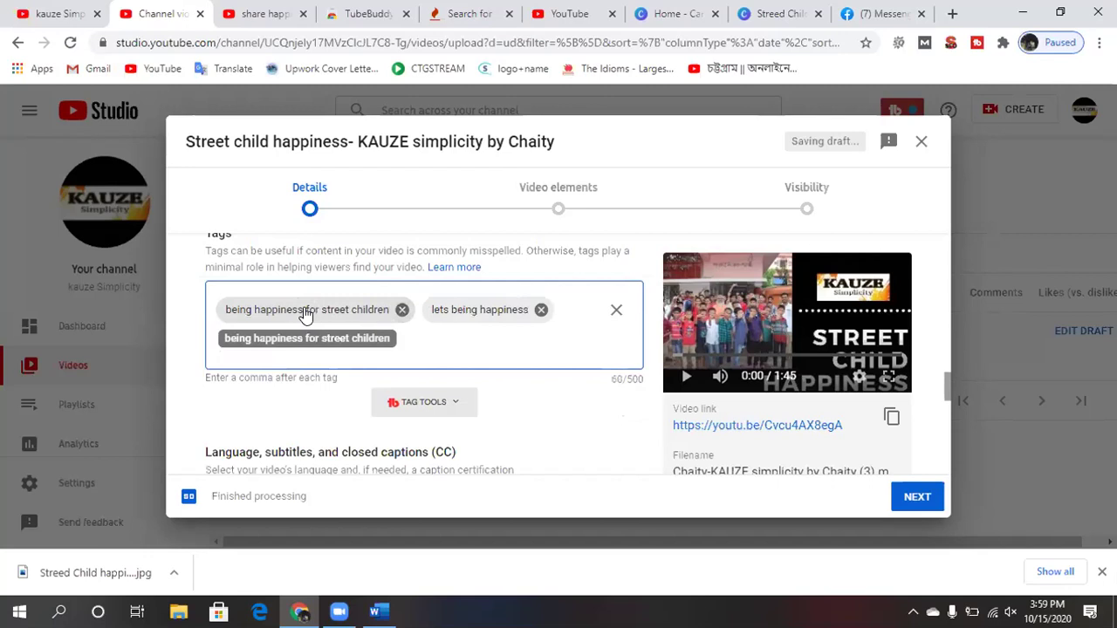
pyautogui.click(401, 310)
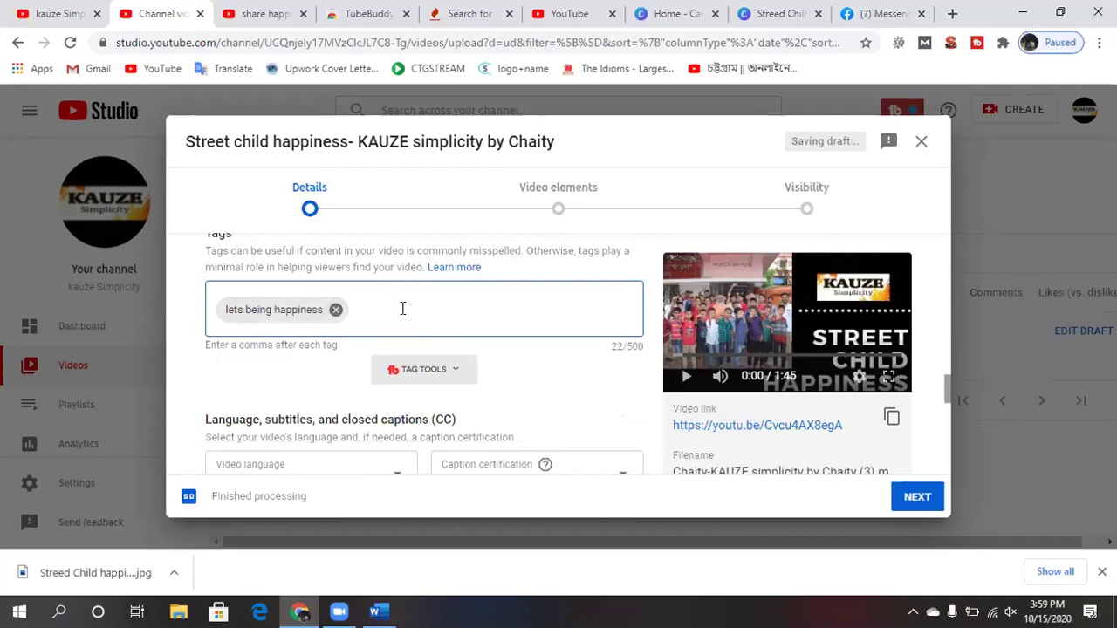
pyautogui.click(337, 309)
# Add the channel name "Kauze Simplicity" as a tag in the emptied tags field.
pyautogui.write('Kauze Simp')
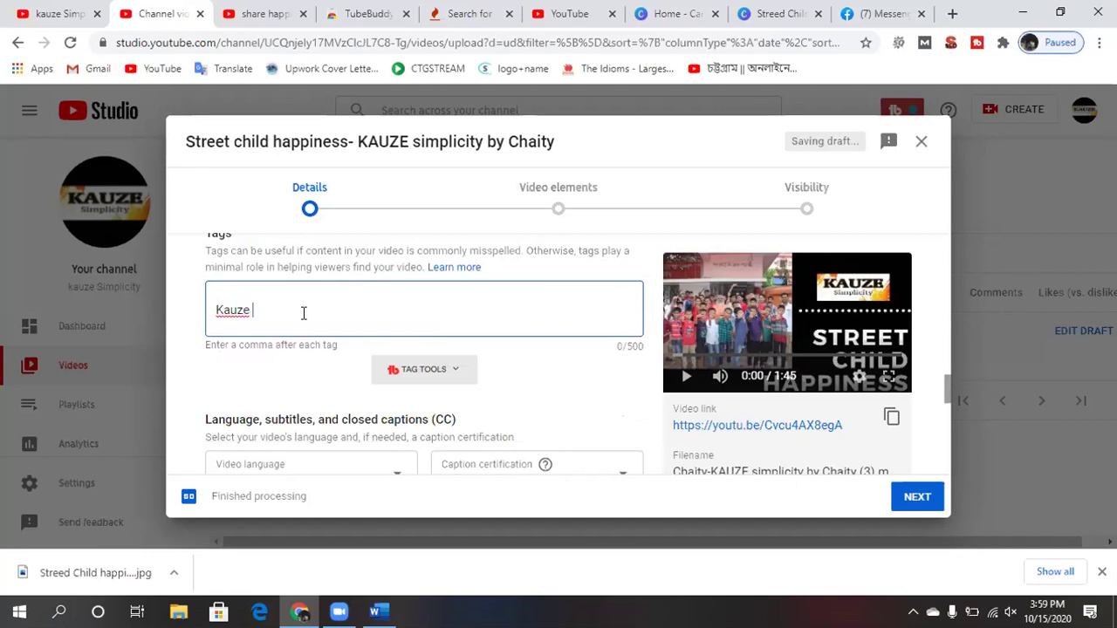
pyautogui.write('lici')
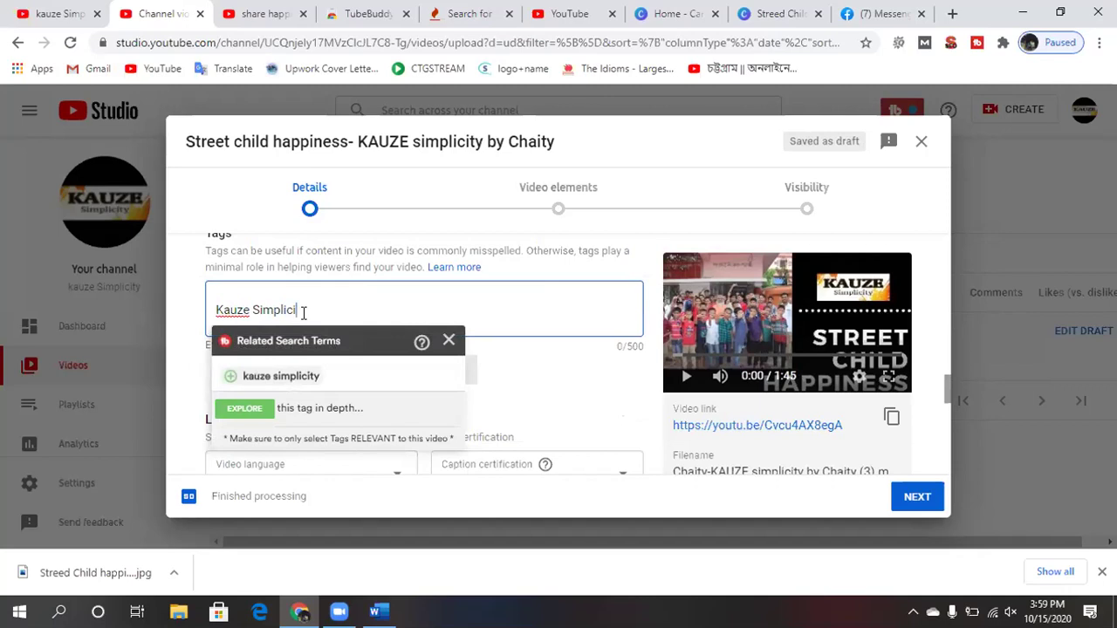
pyautogui.write('ty')
pyautogui.press('Return')
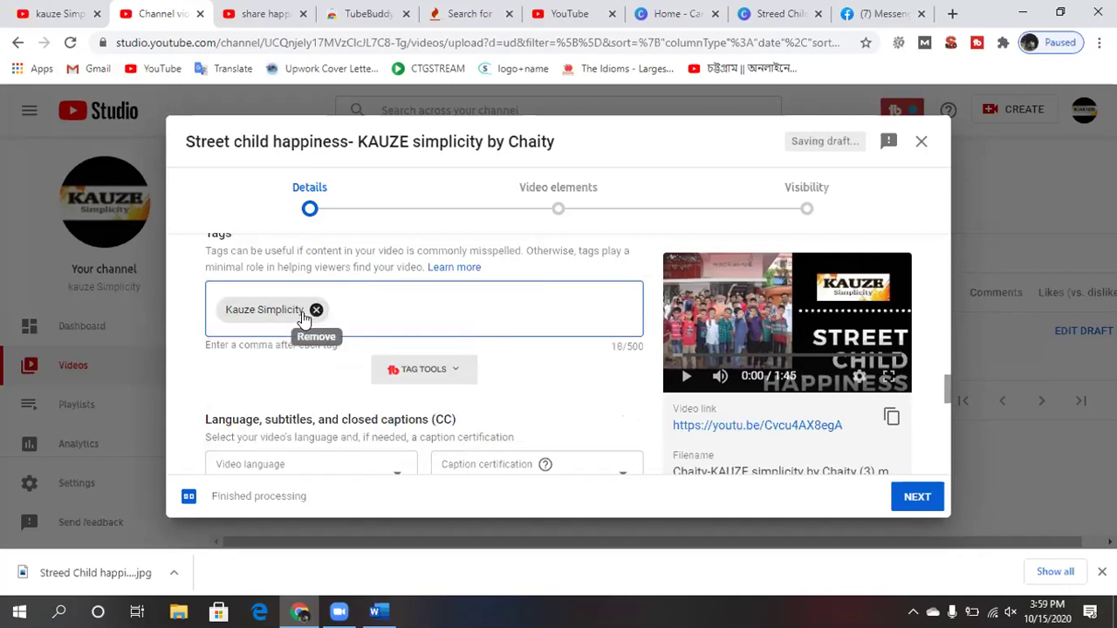
# Review the video's details and add "street child happinness" as a tag after the channel name.
pyautogui.scroll(6, 429, 288)
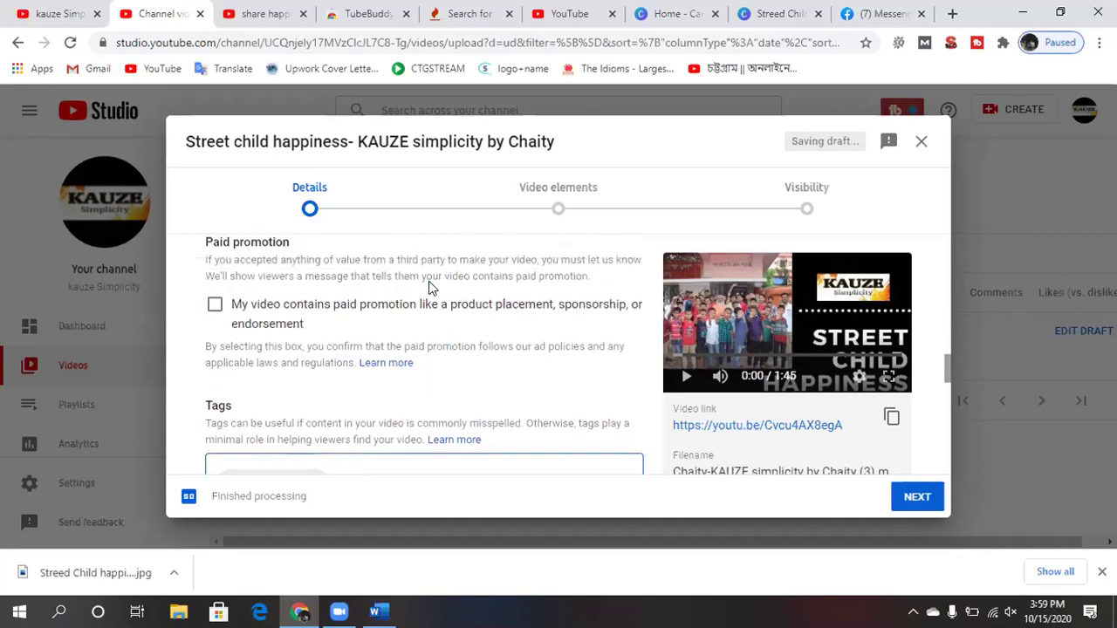
pyautogui.scroll(10, 428, 288)
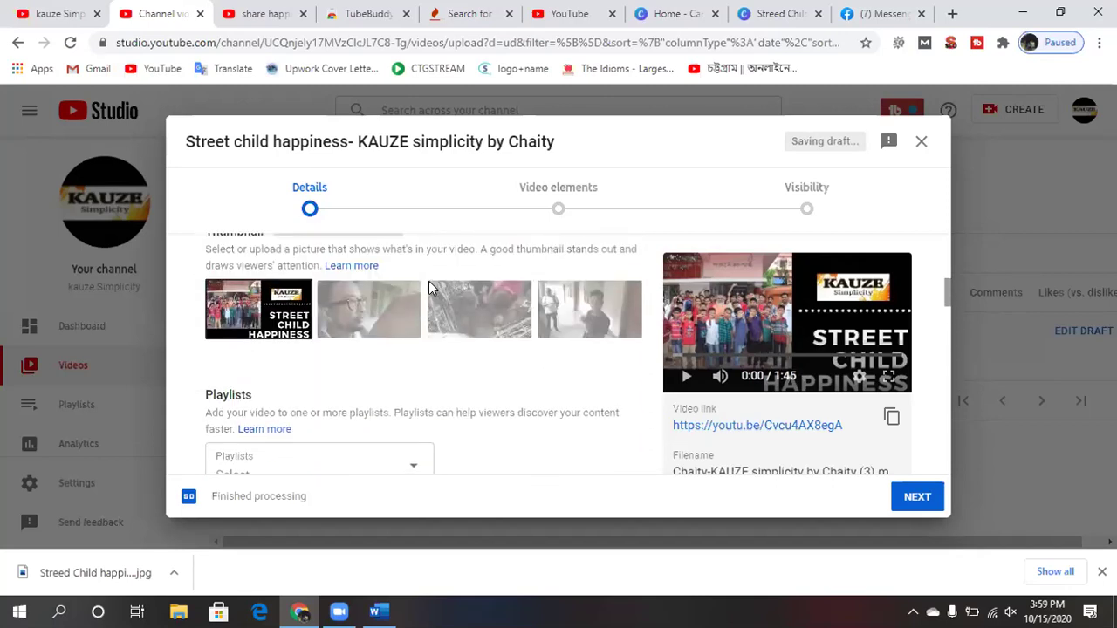
pyautogui.scroll(5, 430, 288)
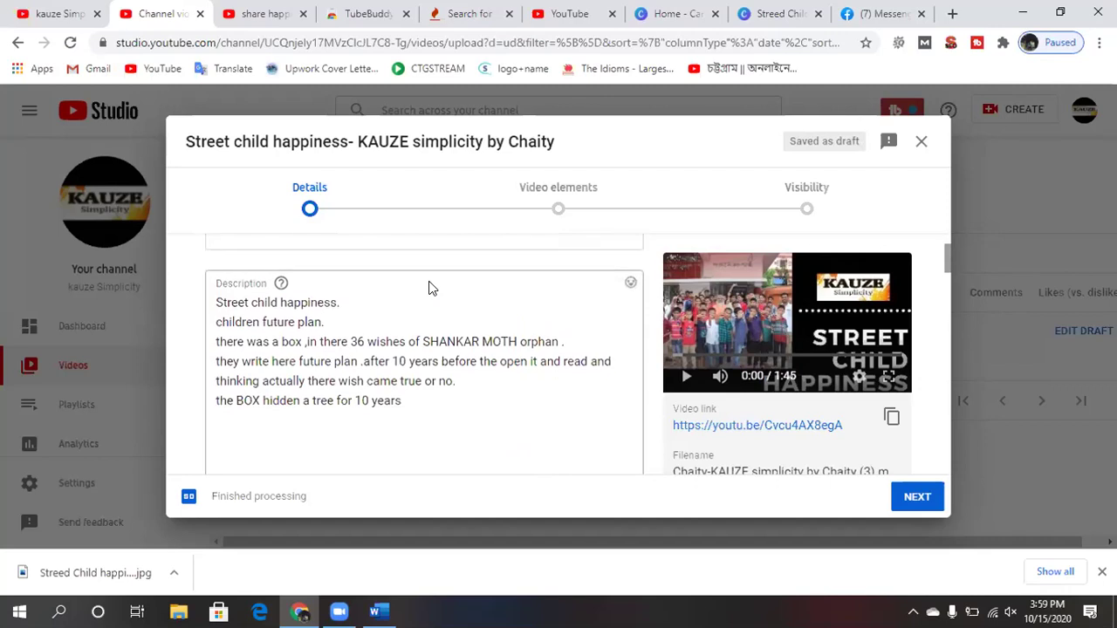
pyautogui.scroll(-20, 429, 288)
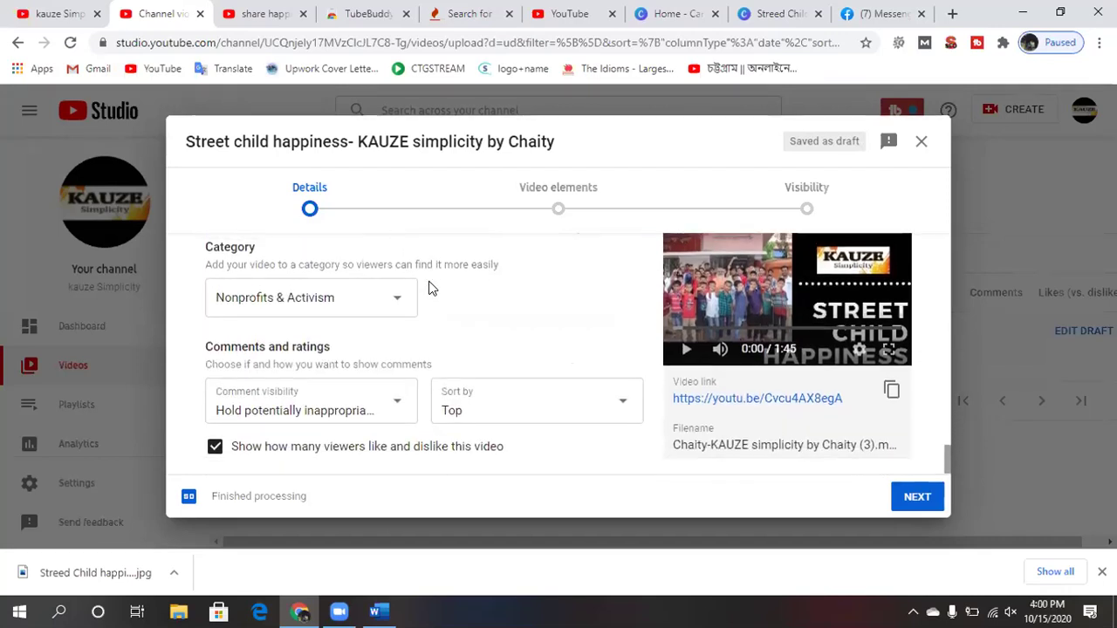
pyautogui.scroll(5, 429, 288)
pyautogui.scroll(3, 428, 288)
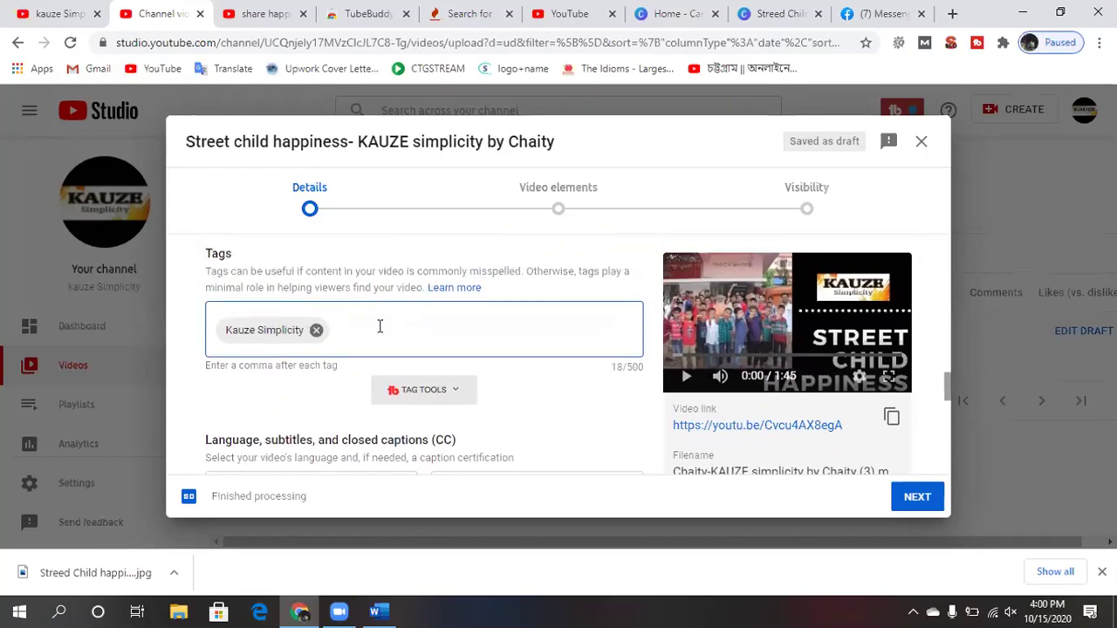
pyautogui.write('treet')
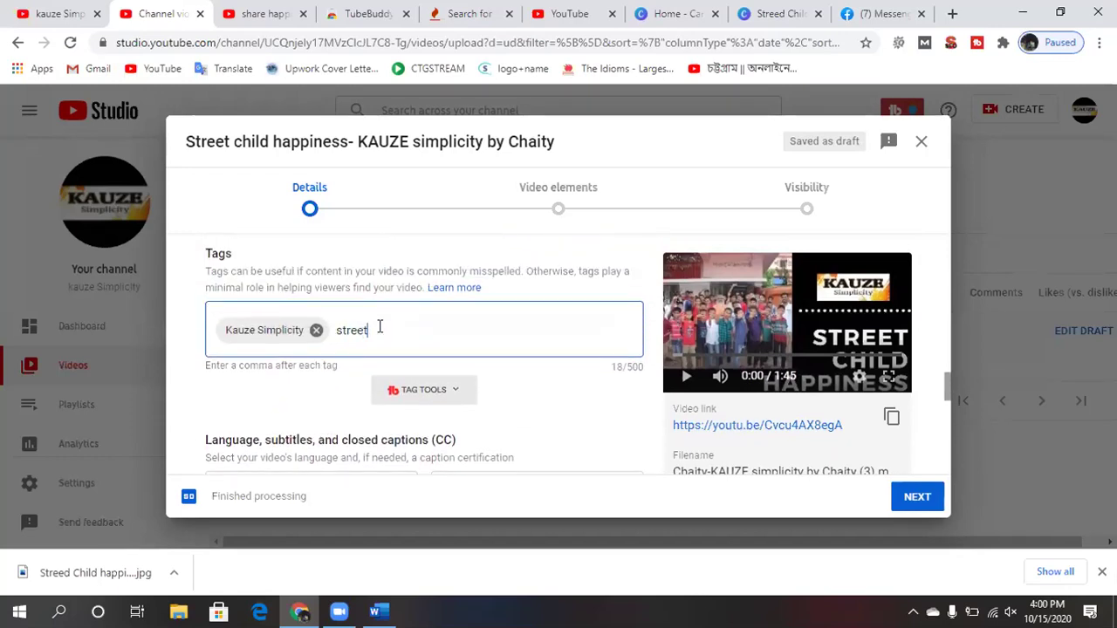
pyautogui.write(' child ')
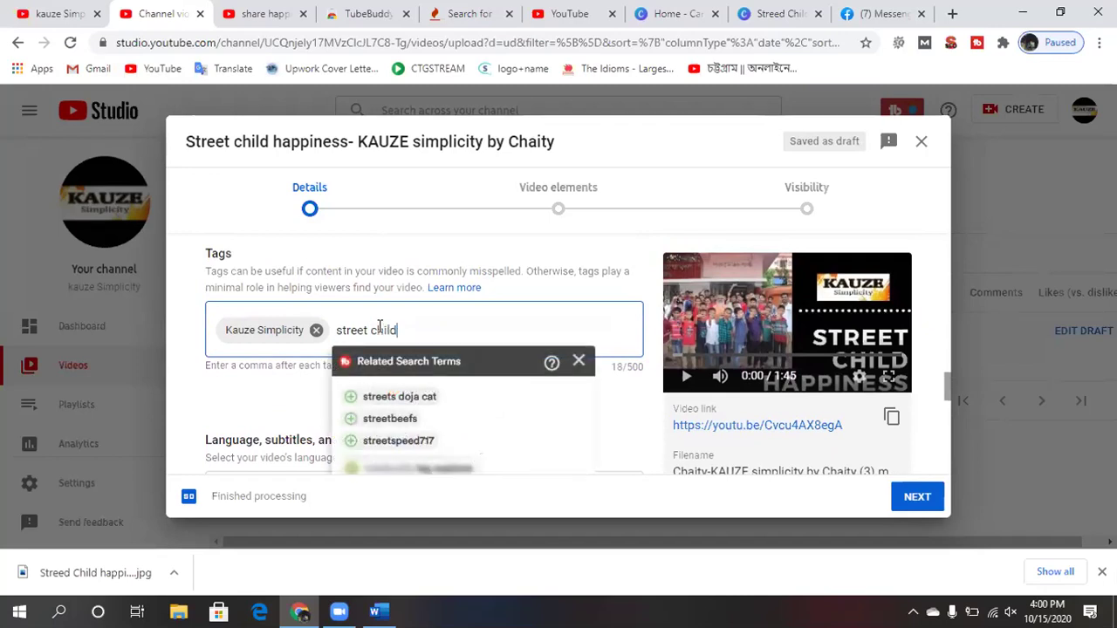
pyautogui.write('happinn')
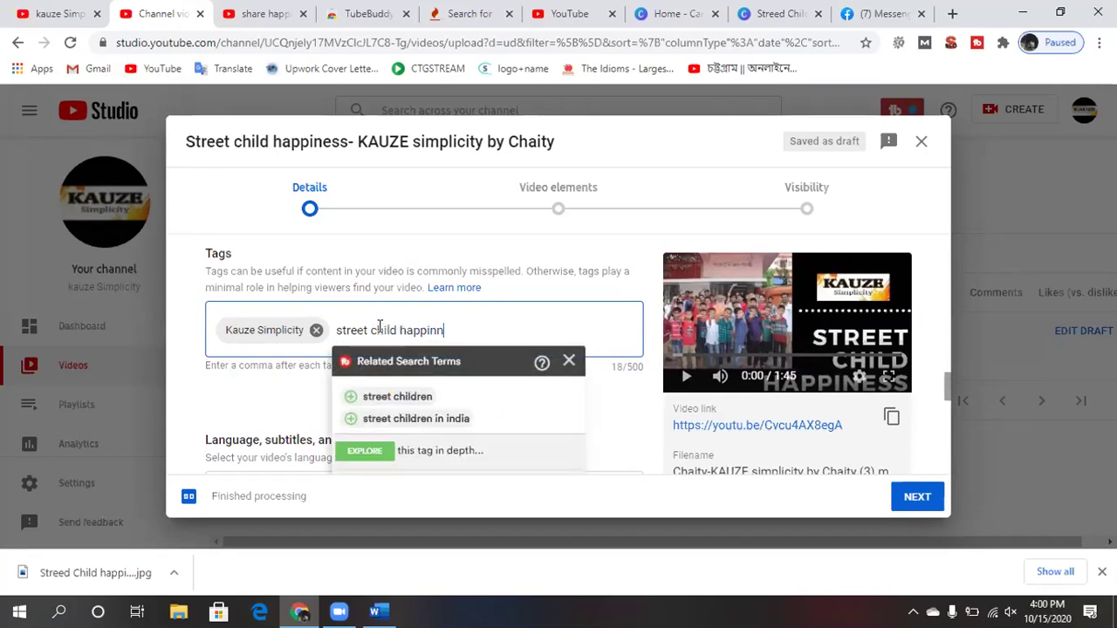
pyautogui.press('BackSpace')
pyautogui.write('ess')
pyautogui.press('Return')
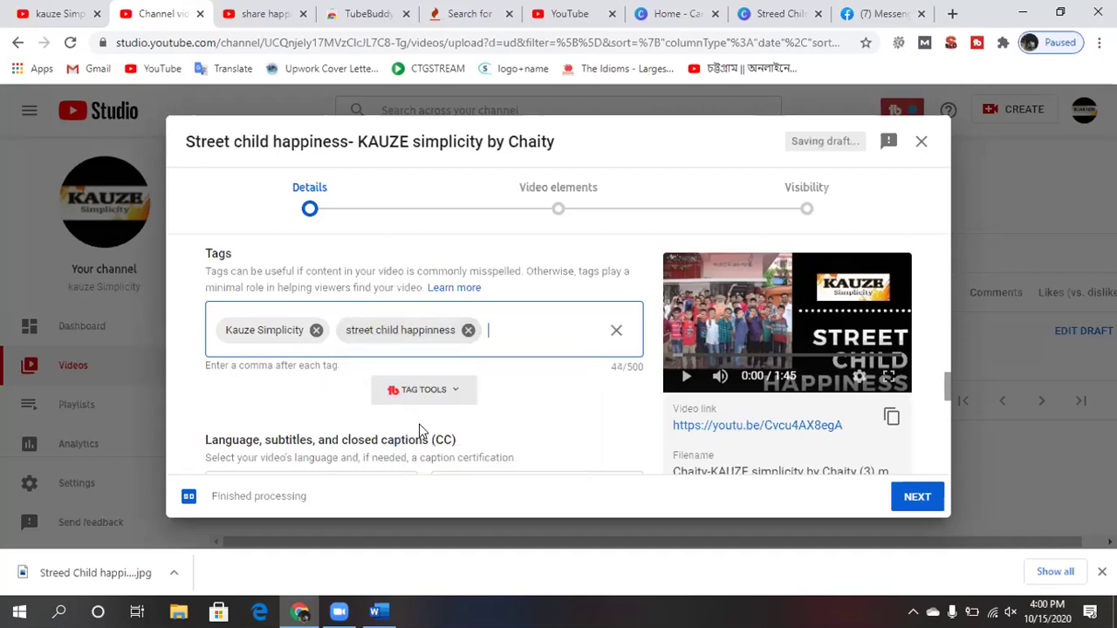
# Check the keyword list in Word and add "being happiness" as a tag in YouTube Studio.
pyautogui.click(377, 611)
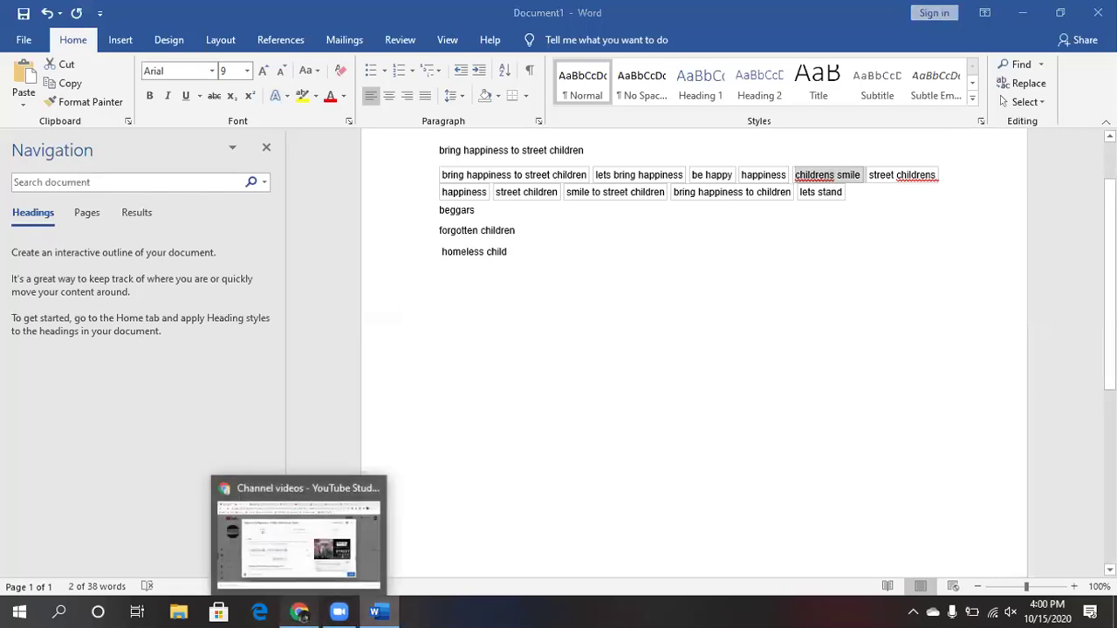
pyautogui.click(300, 612)
pyautogui.write('being ')
pyautogui.write('happine')
pyautogui.write('ss chi')
pyautogui.write('ld for')
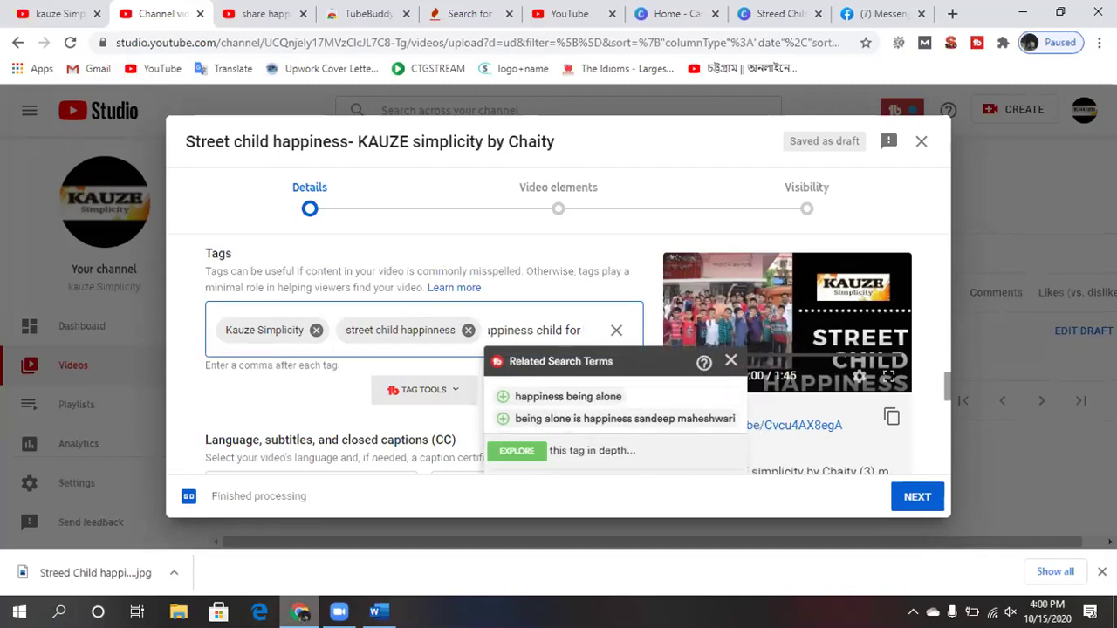
pyautogui.press('BackSpace')
pyautogui.press('BackSpace')
pyautogui.press('BackSpace')
pyautogui.press('BackSpace')
pyautogui.press('BackSpace')
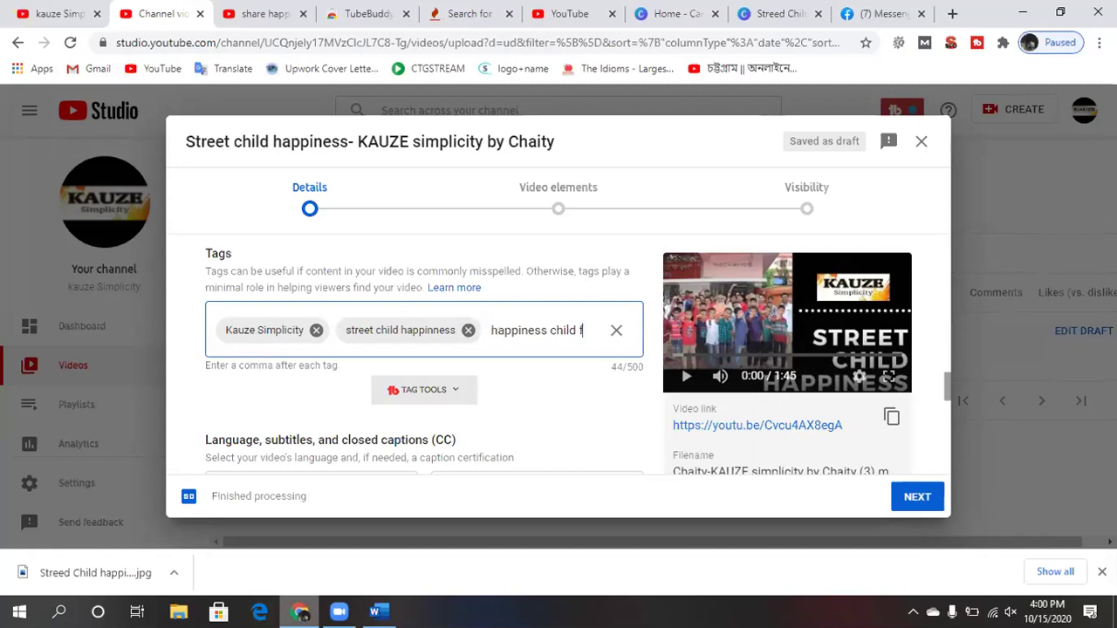
pyautogui.press('BackSpace')
pyautogui.press('BackSpace')
pyautogui.press('BackSpace')
pyautogui.press('BackSpace')
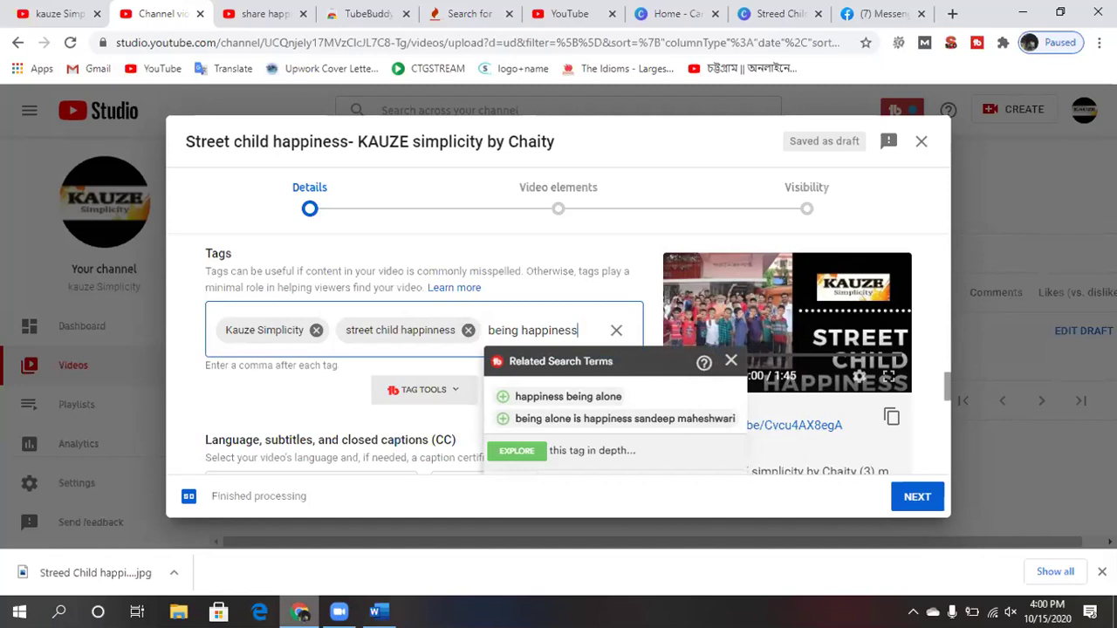
pyautogui.press('Return')
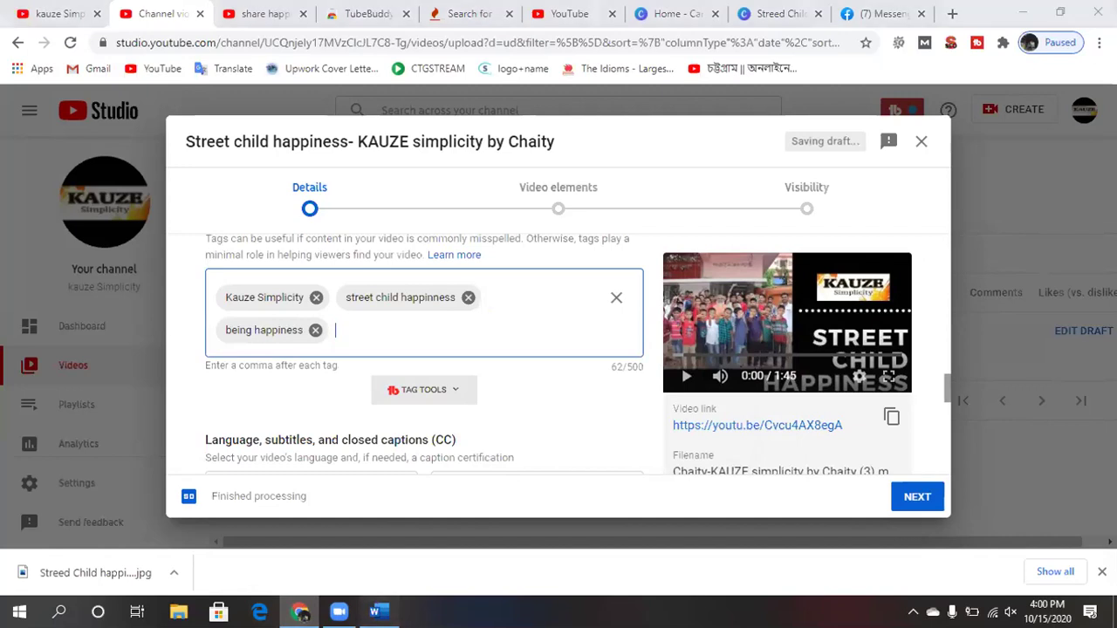
# Consult the Word keyword list again and add the tag "being happiness for street child" to the video.
pyautogui.click(375, 608)
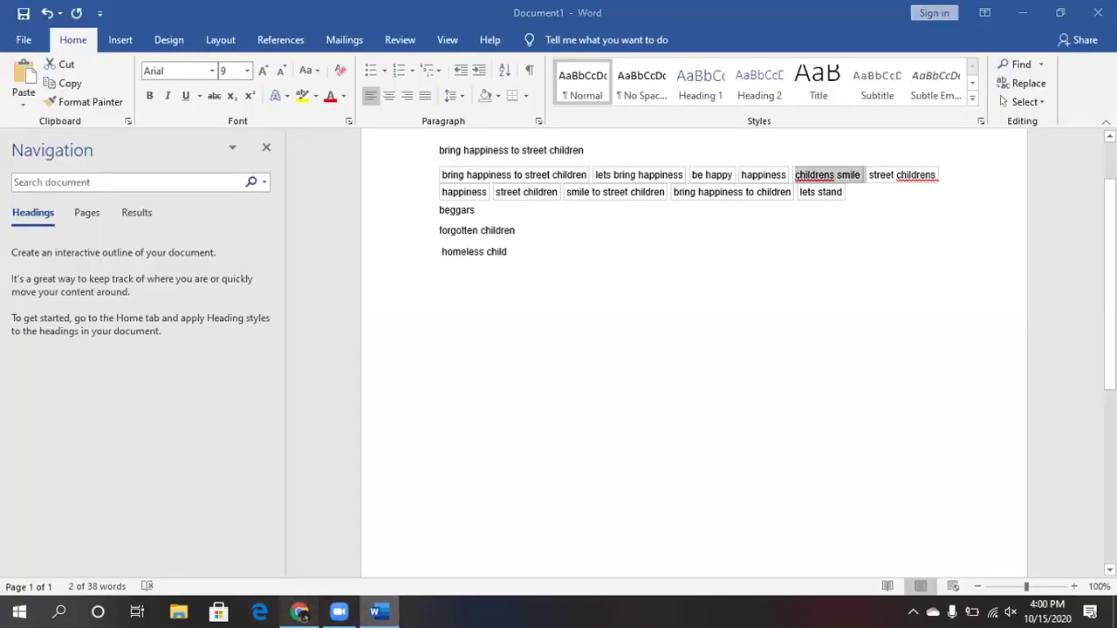
pyautogui.click(300, 611)
pyautogui.write('being happine')
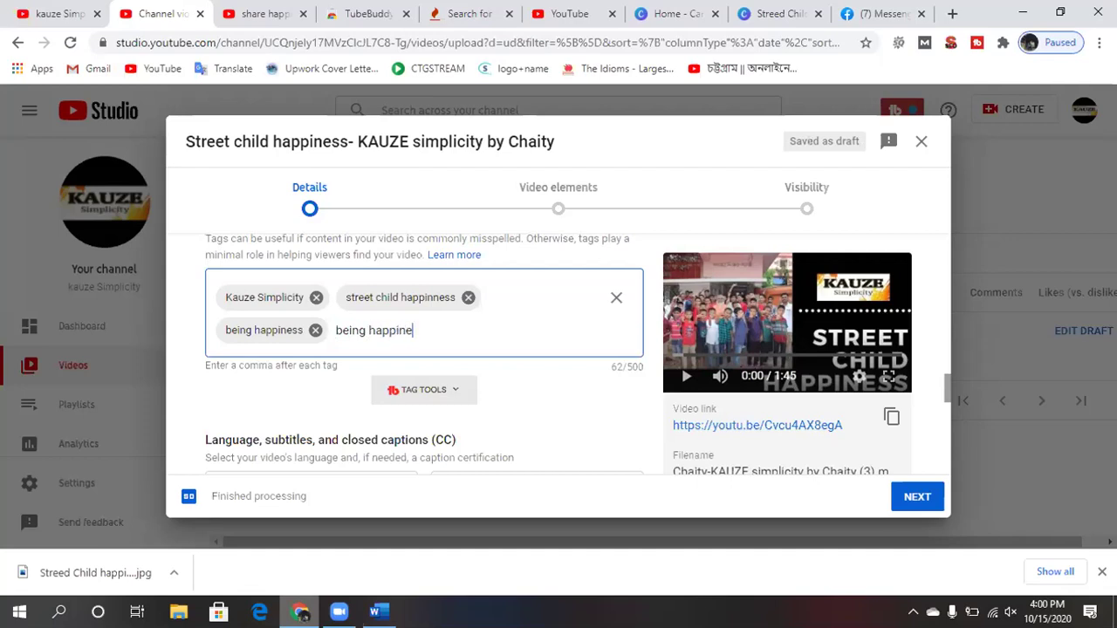
pyautogui.write('ss for dtreet child')
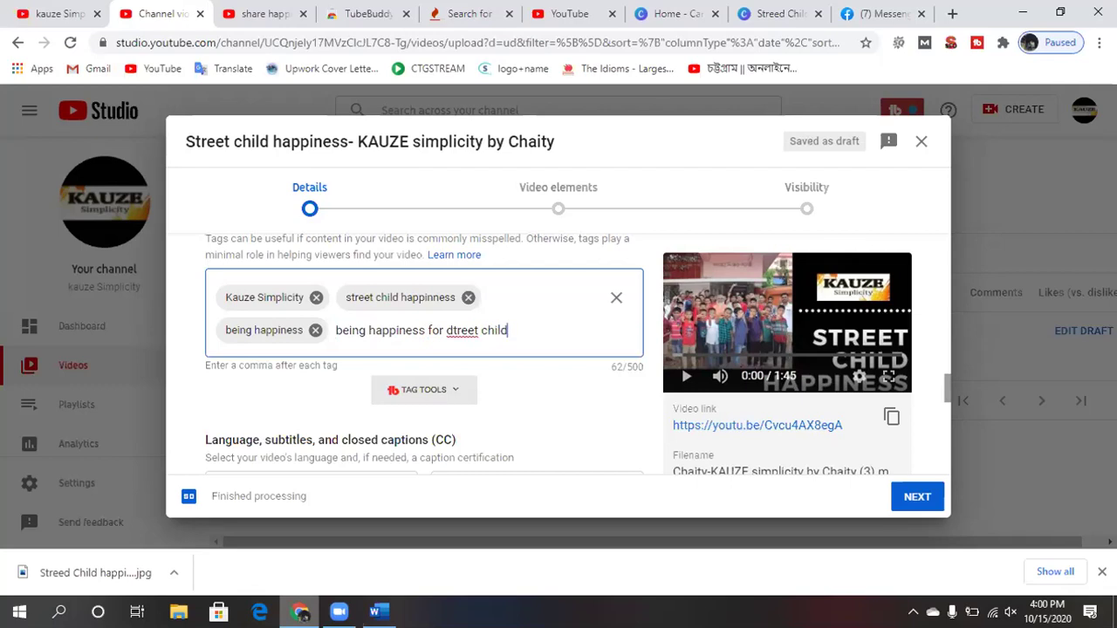
pyautogui.click(450, 330)
pyautogui.press('BackSpace')
pyautogui.write('s')
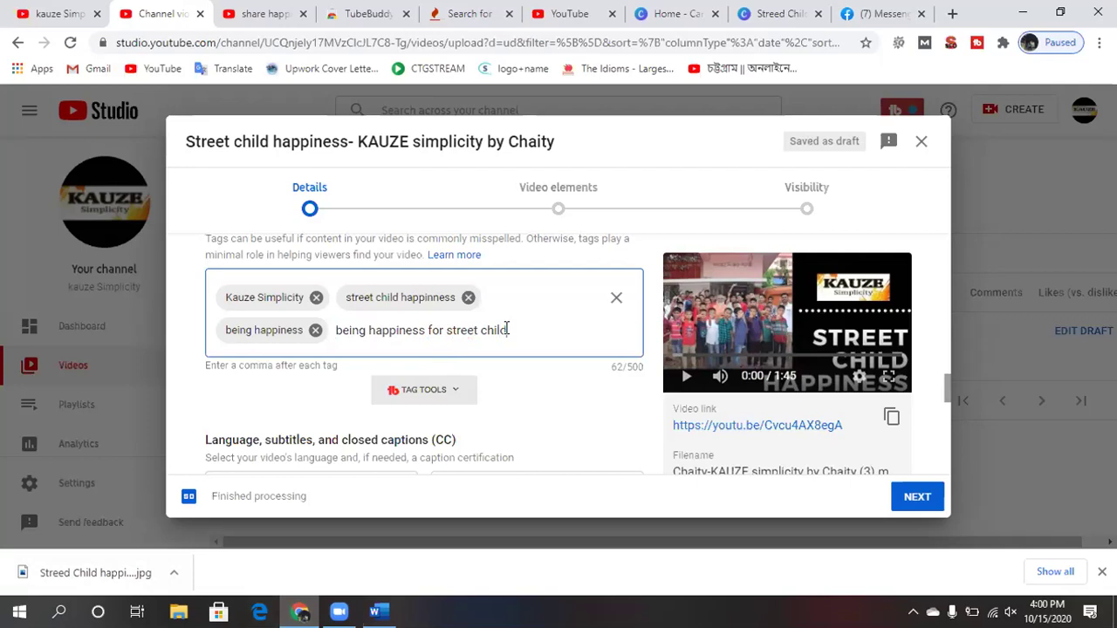
pyautogui.press('Return')
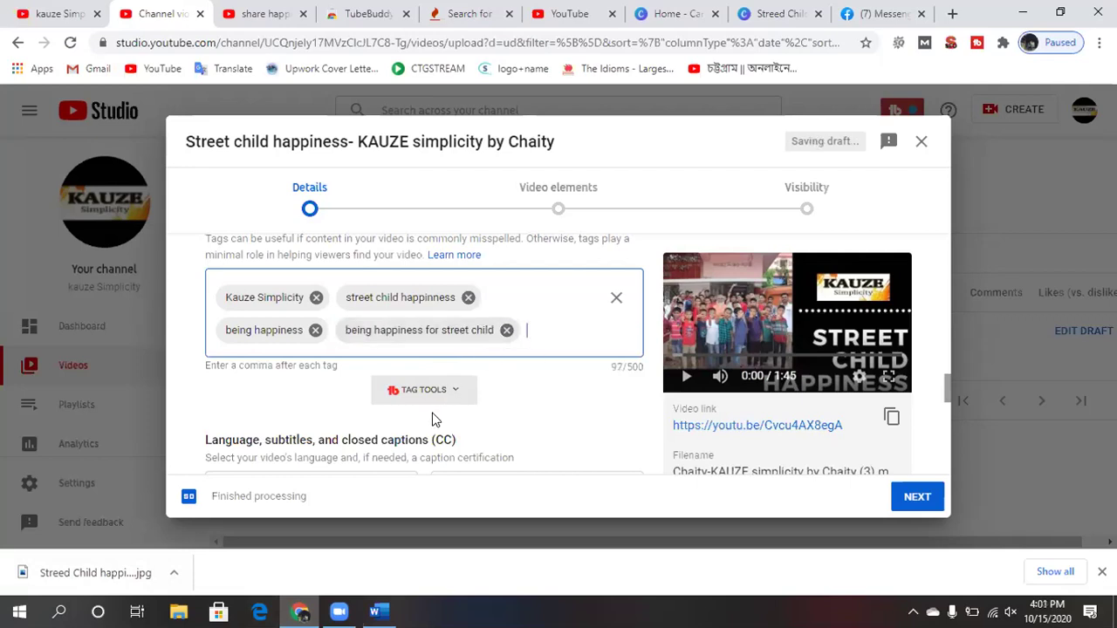
# Look up the next keywords in Word and add the tags "be happy" and "happiness" to the video.
pyautogui.click(376, 611)
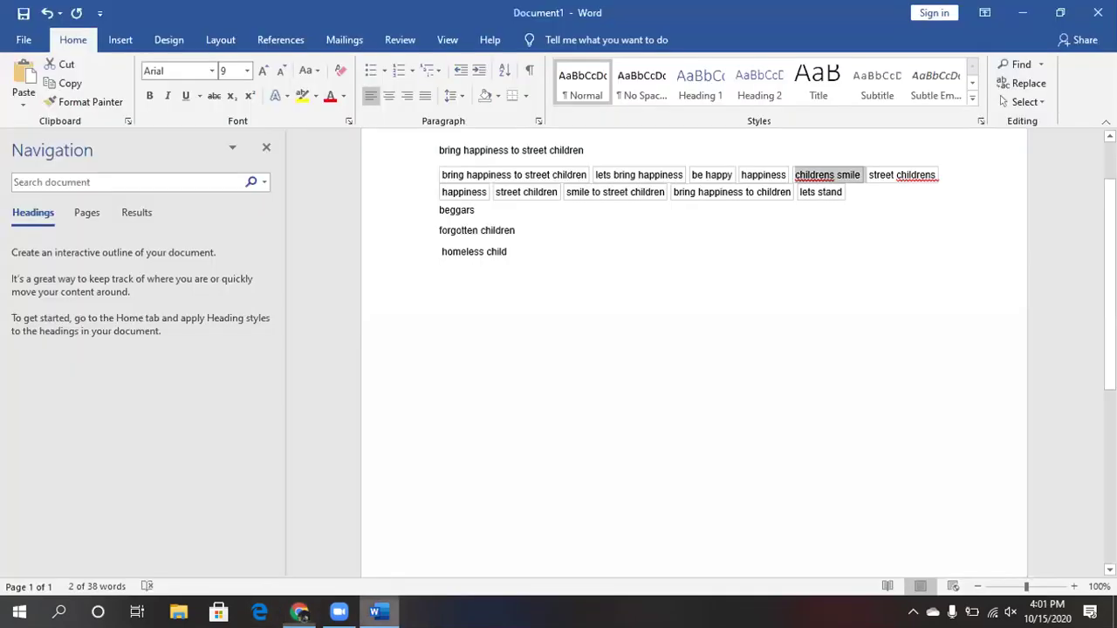
pyautogui.click(300, 610)
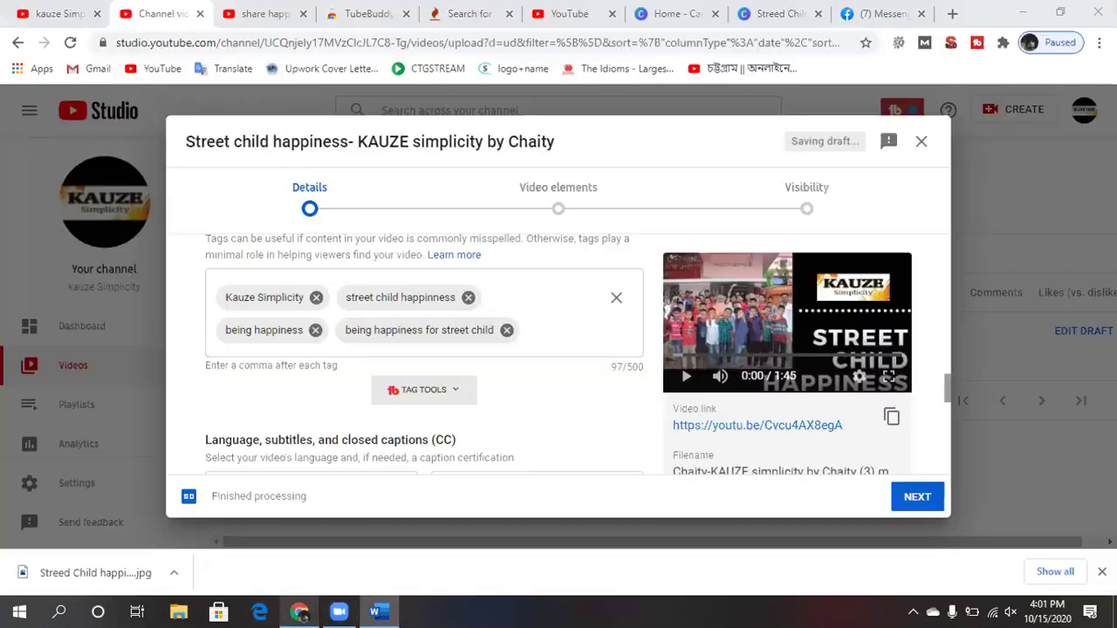
pyautogui.write('be ha')
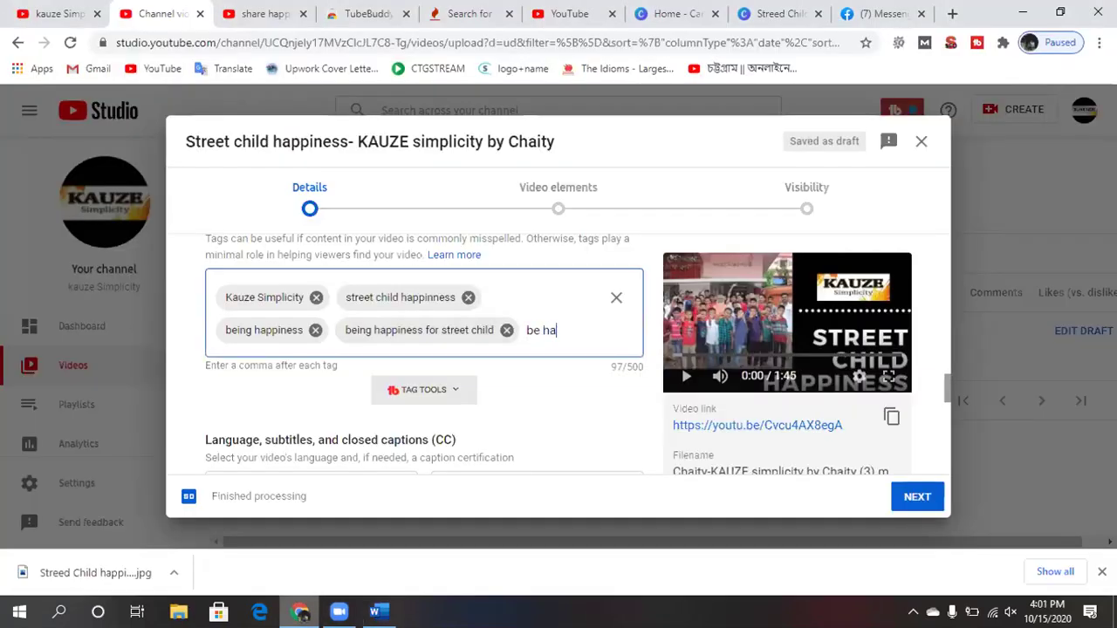
pyautogui.write('ppu')
pyautogui.press('BackSpace')
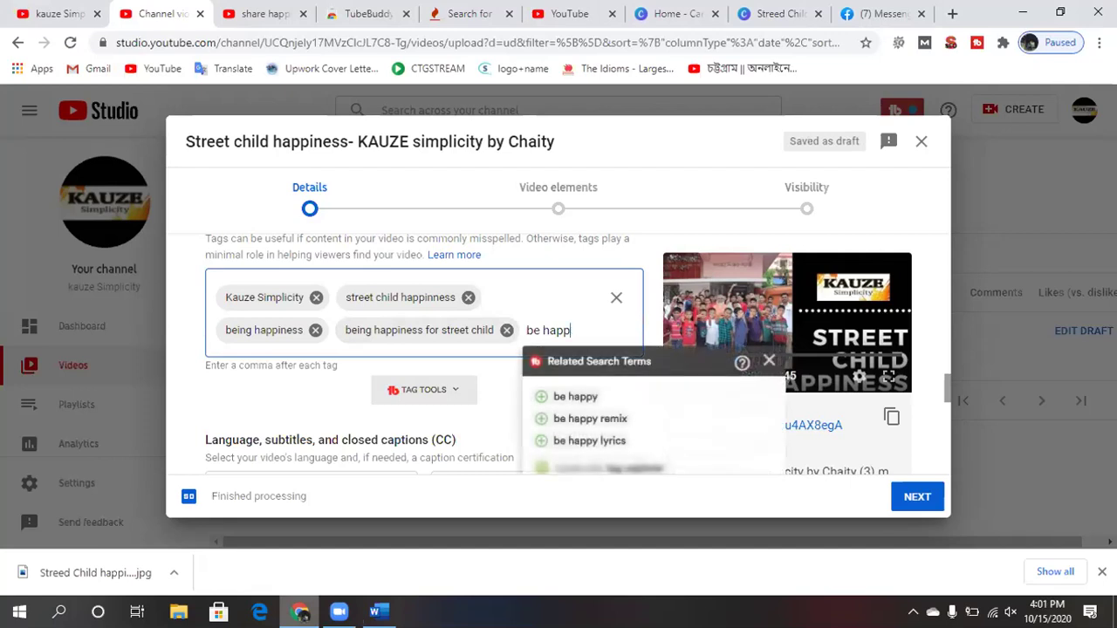
pyautogui.write('y,')
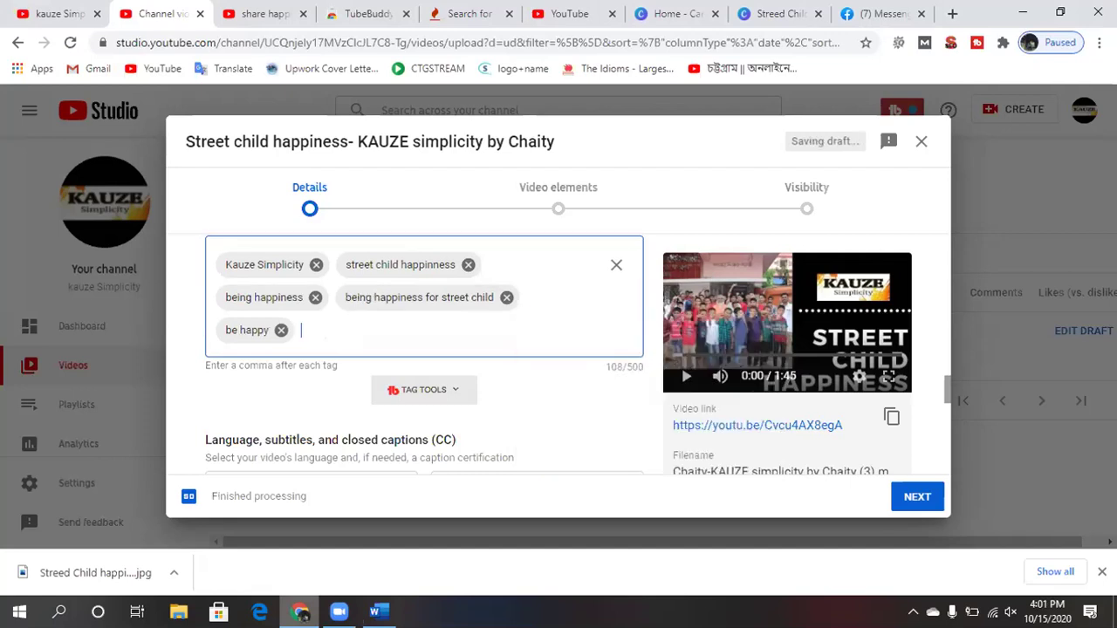
pyautogui.write('happiness,')
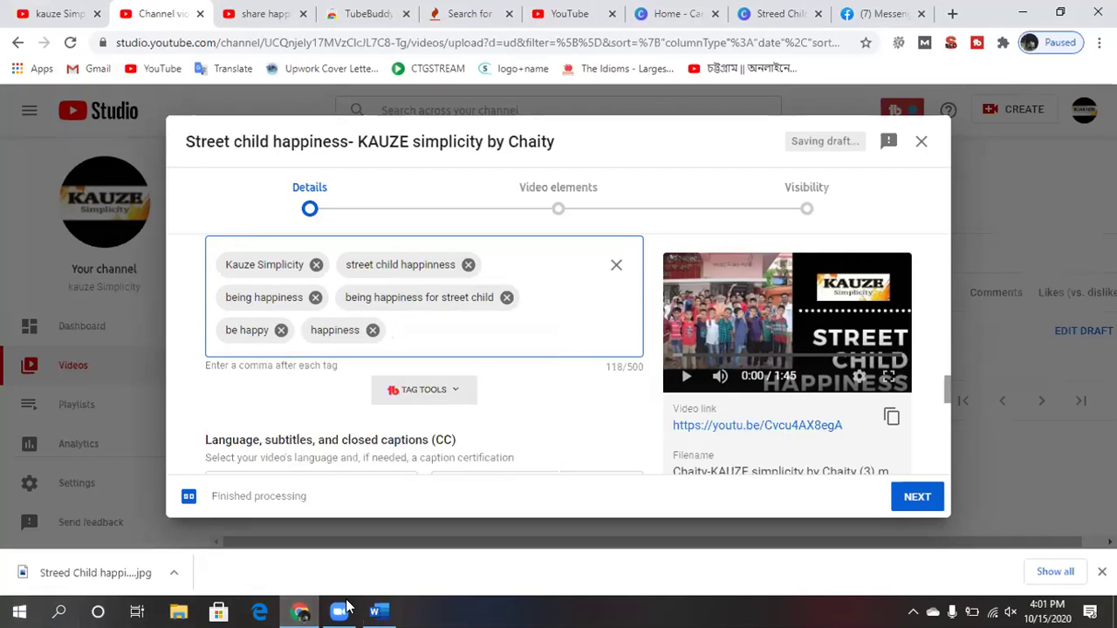
# Check the Word keyword list and add "children happiness" to the video's tags.
pyautogui.click(376, 611)
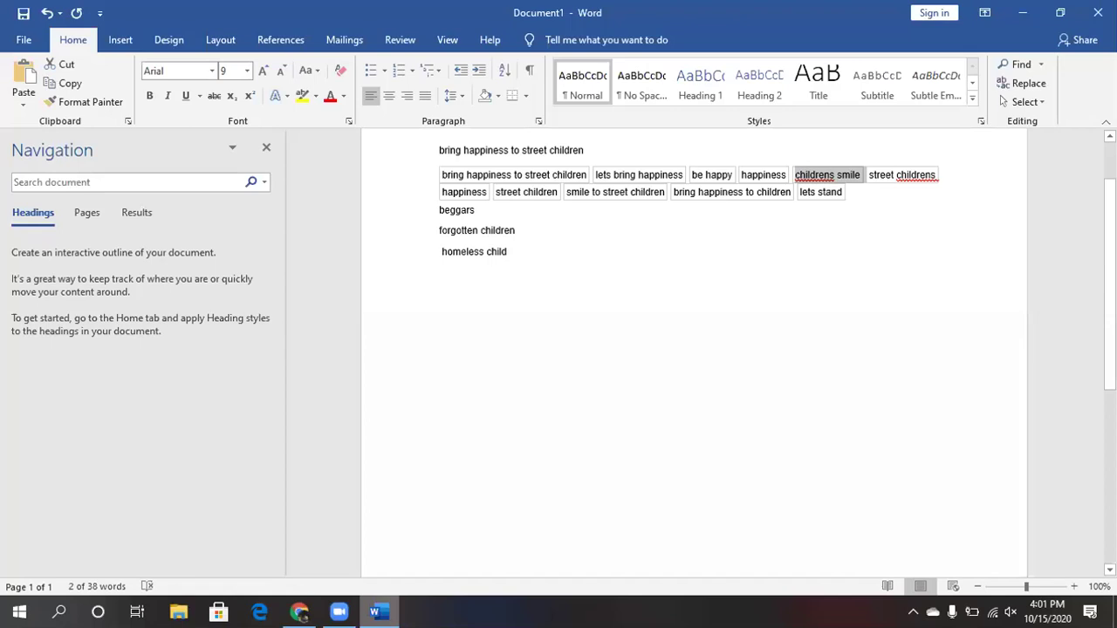
pyautogui.click(299, 610)
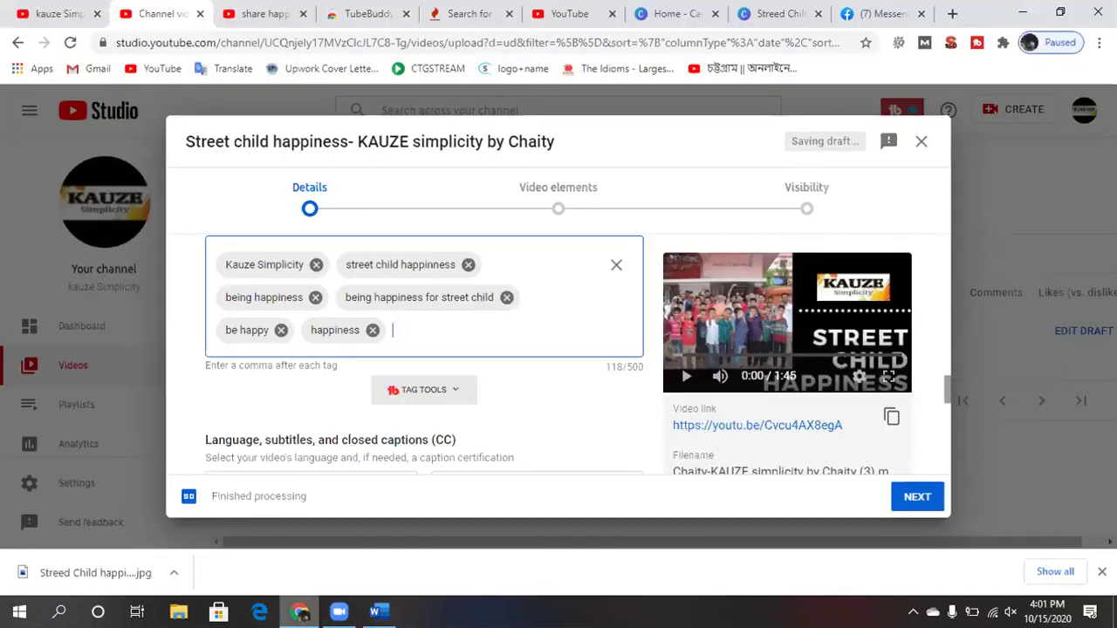
pyautogui.write('children happines')
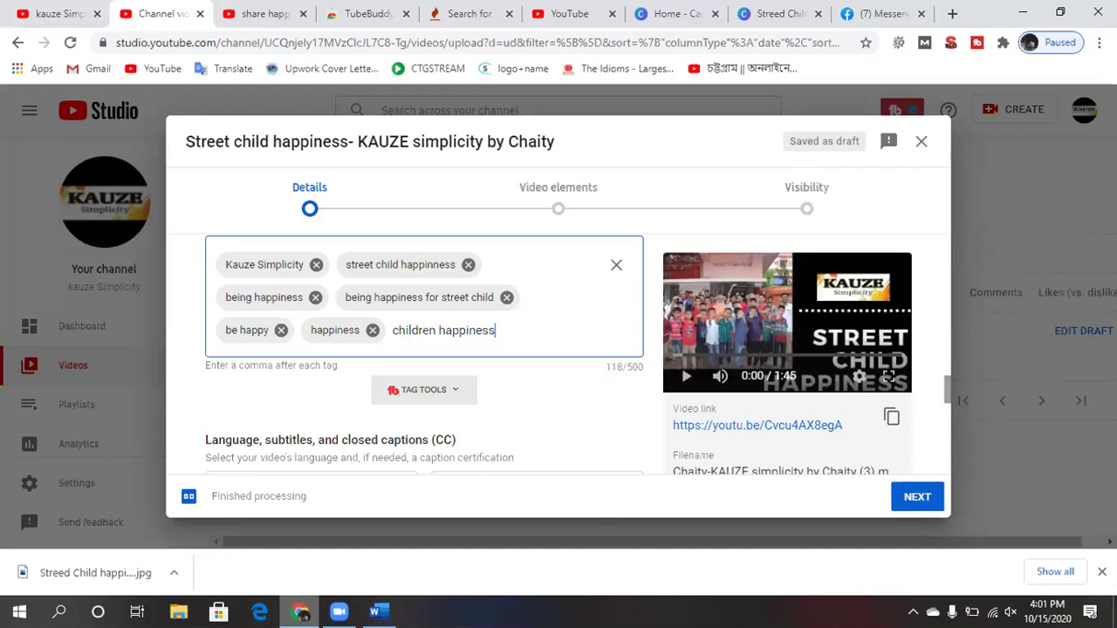
pyautogui.write('s')
pyautogui.press(',')
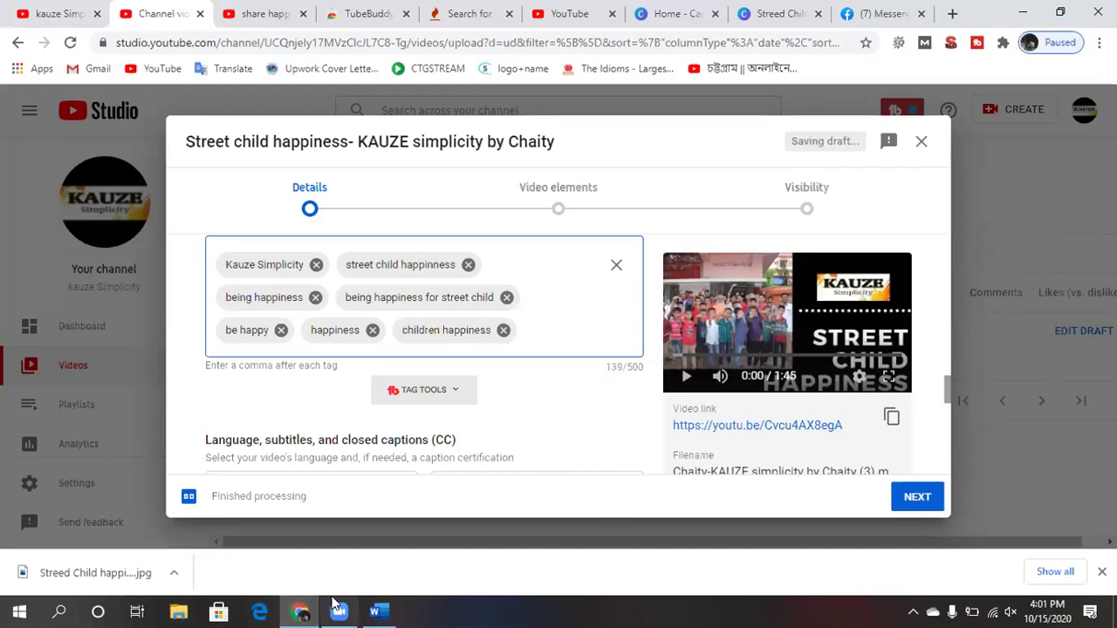
# Look up the following keyword in Word and add the tag "street children" in YouTube Studio.
pyautogui.click(377, 611)
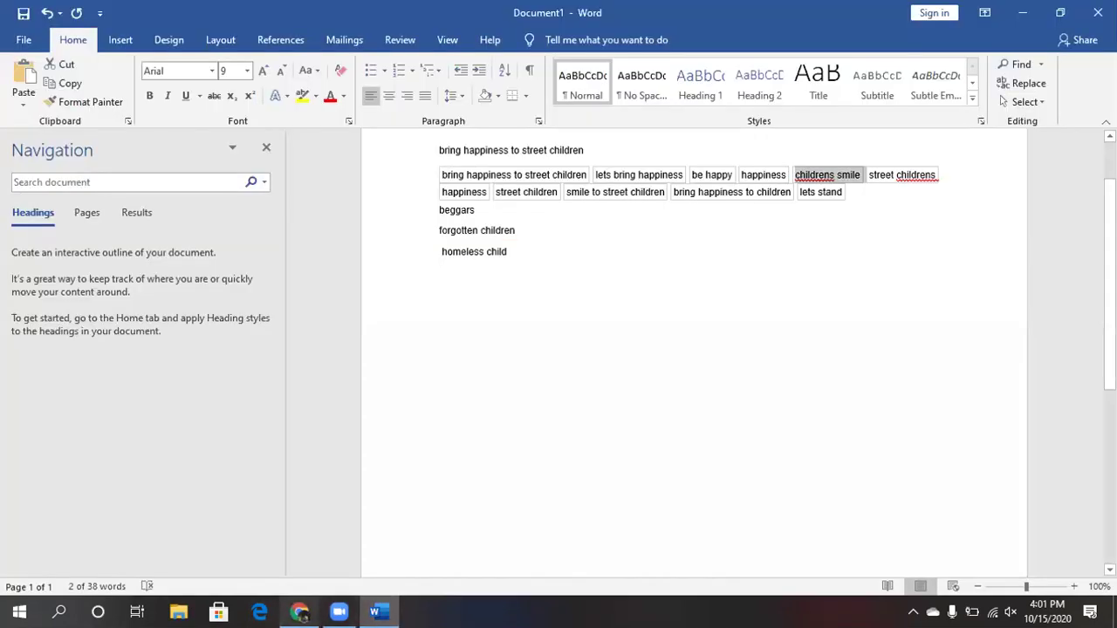
pyautogui.moveTo(299, 613)
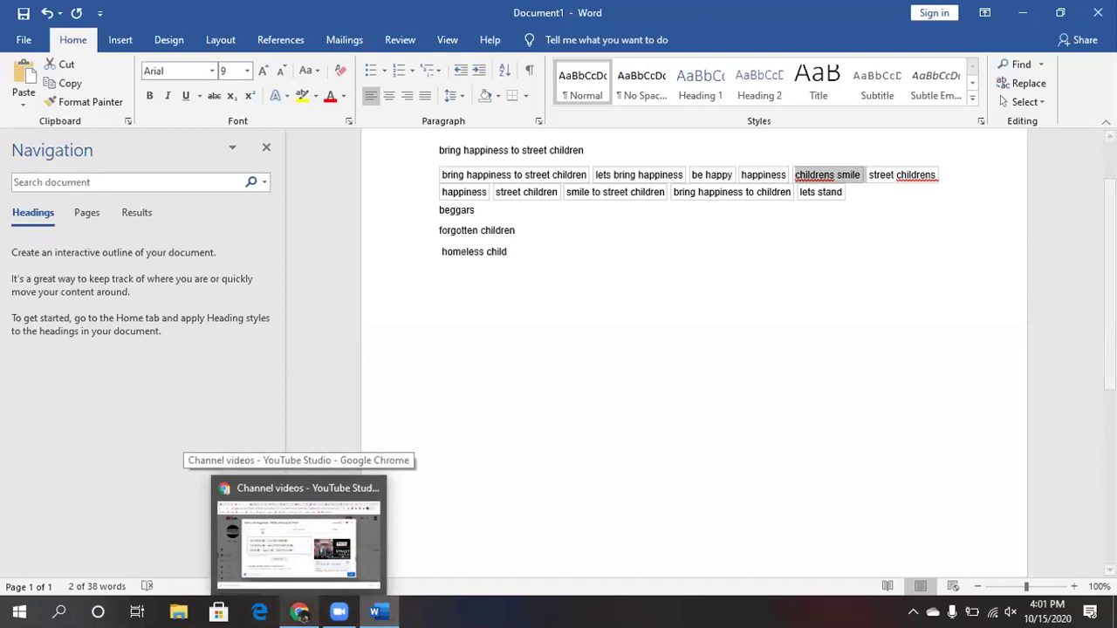
pyautogui.click(299, 613)
pyautogui.write('street c')
pyautogui.write('hildren')
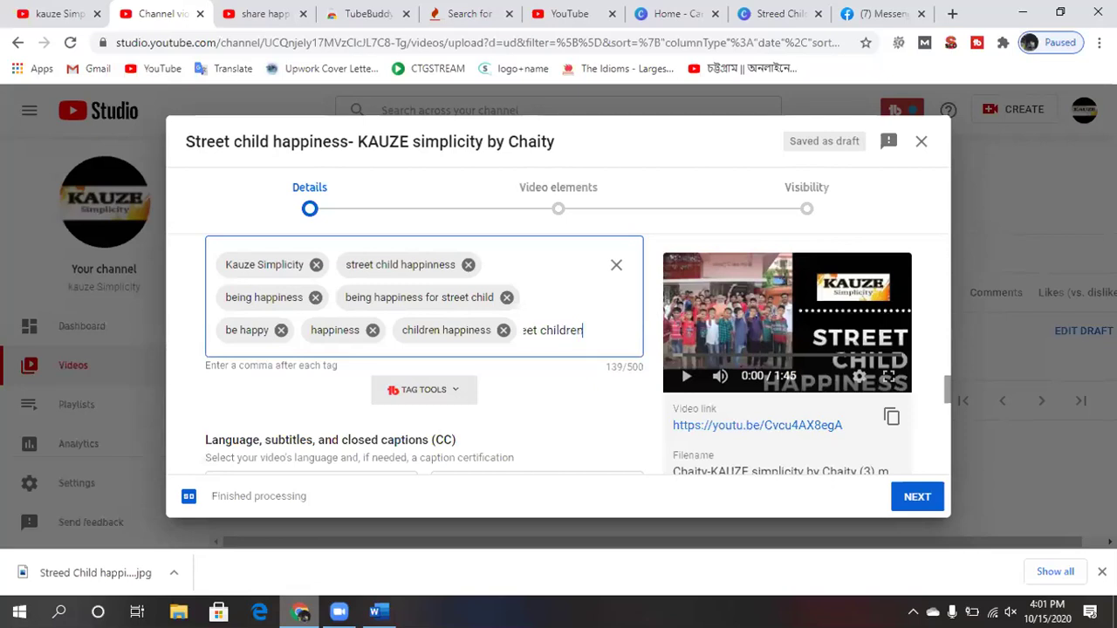
pyautogui.write(', ')
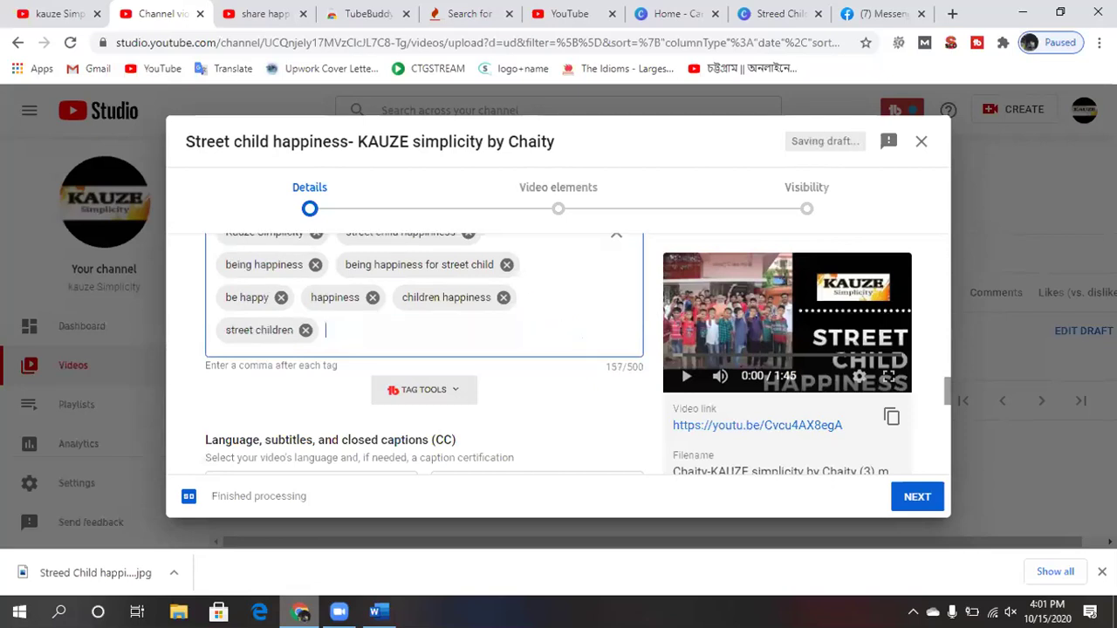
# Add the tag "children smile" to the video.
pyautogui.write('childre')
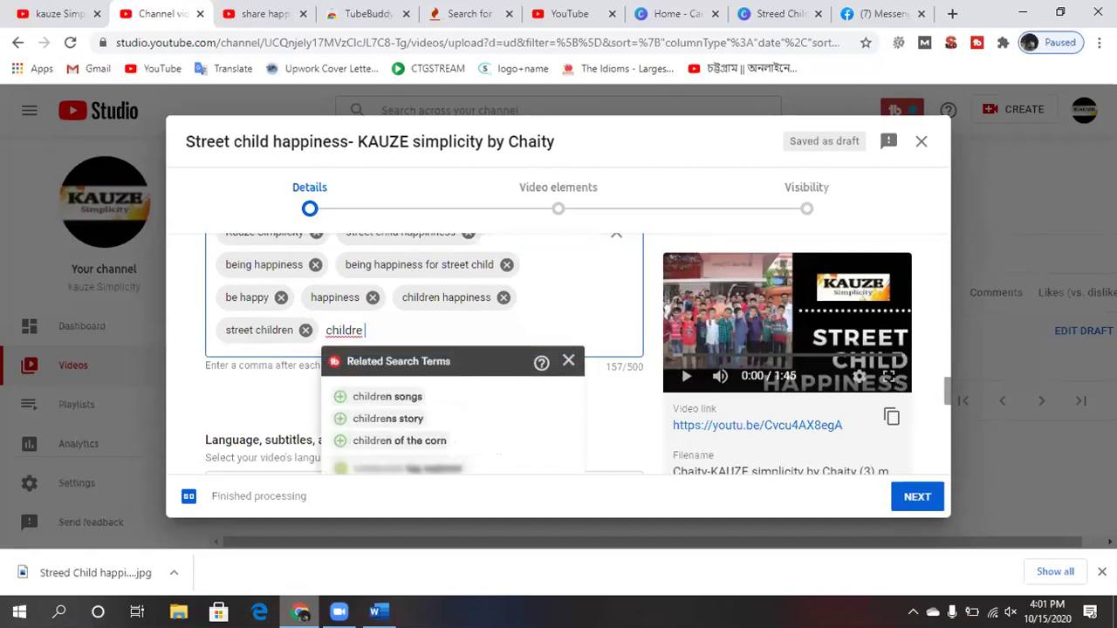
pyautogui.write('n sm')
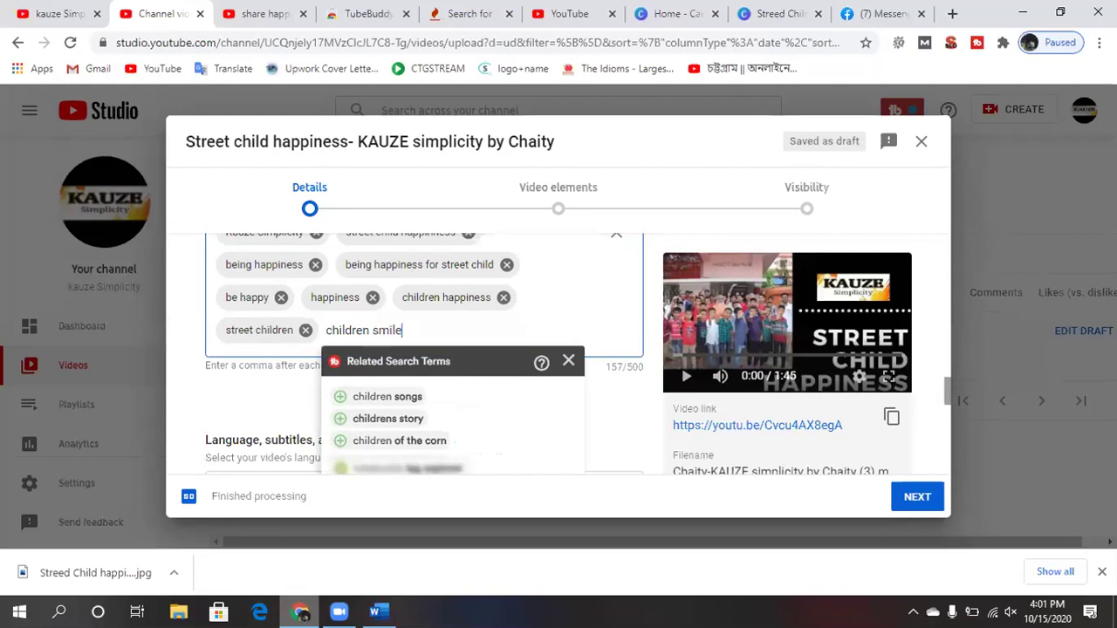
pyautogui.write('ile')
pyautogui.press('Return')
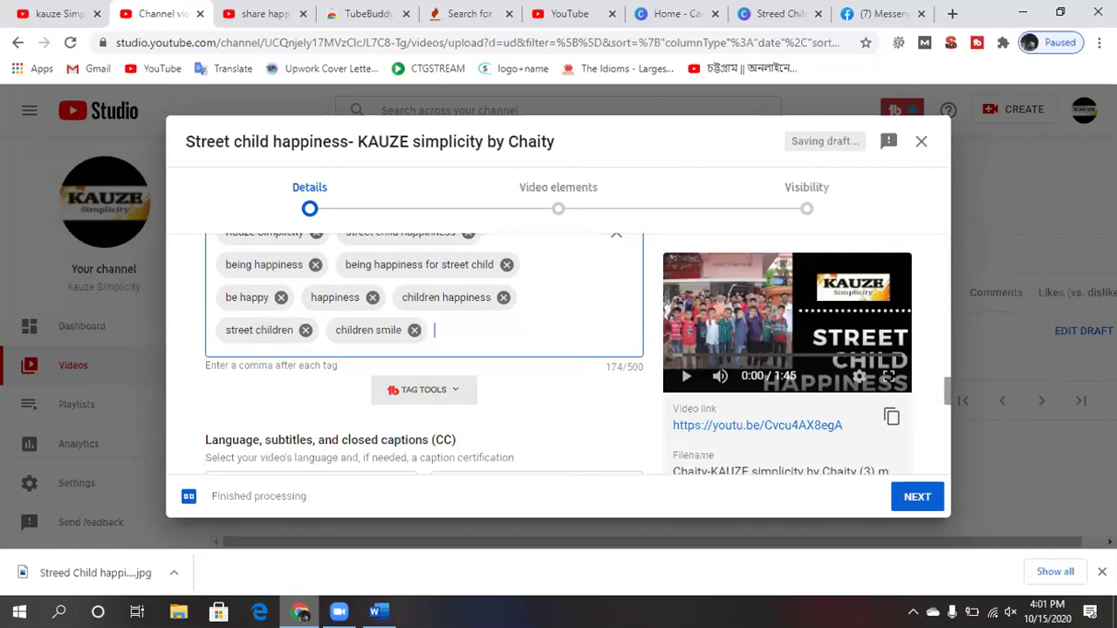
# Consult the Word keyword list and add the correctly spelled tag "homeless children" to the video in YouTube Studio.
pyautogui.click(375, 611)
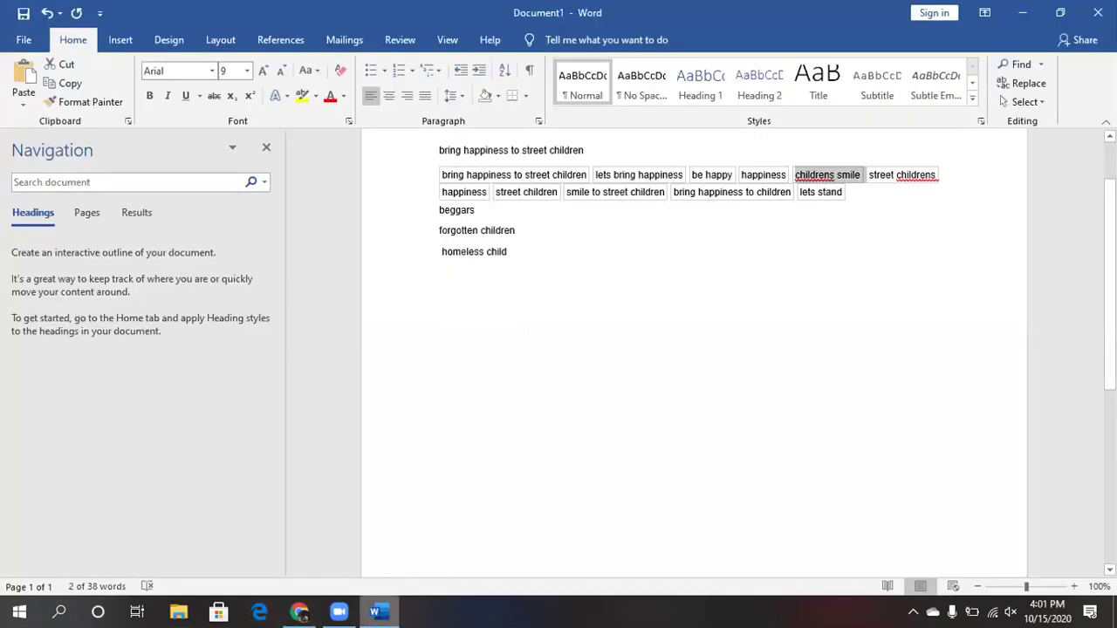
pyautogui.click(299, 610)
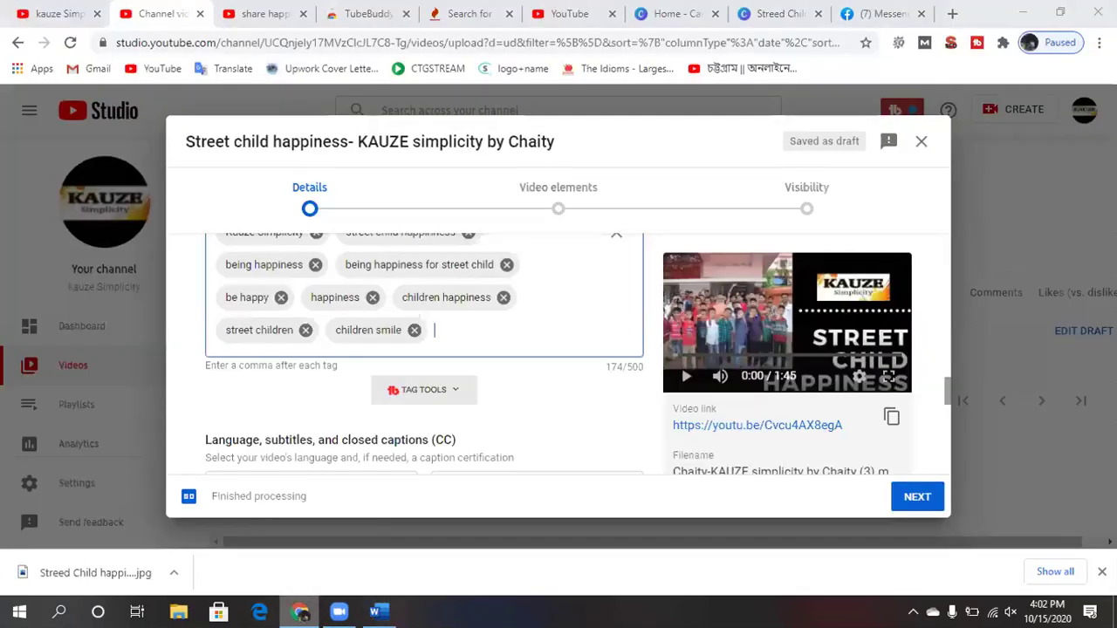
pyautogui.click(375, 610)
pyautogui.hotkey('alt', 'Tab')
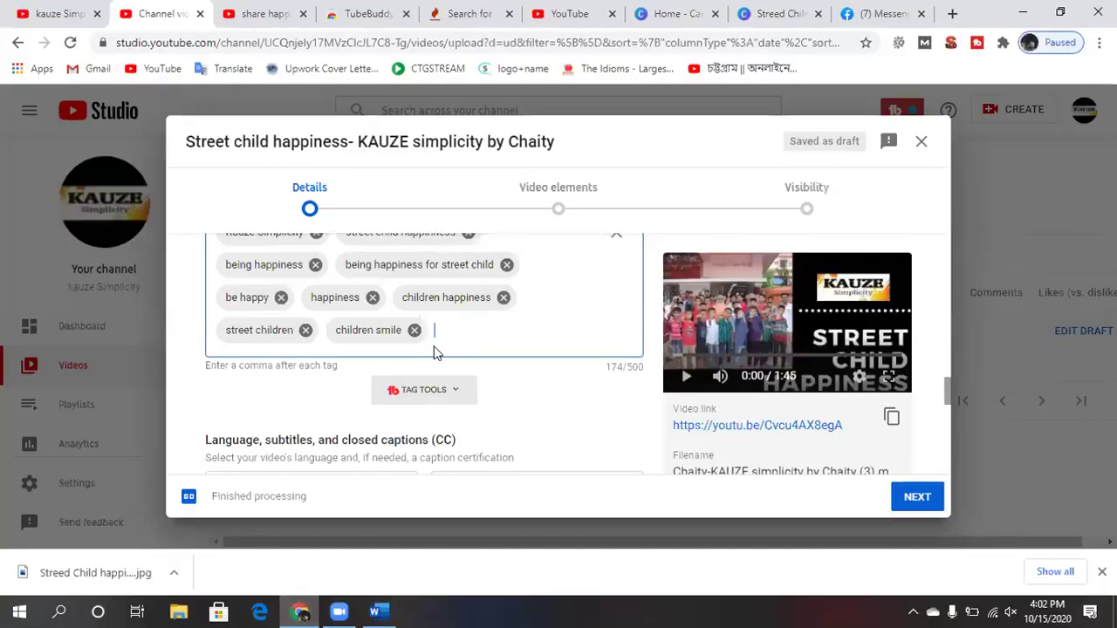
pyautogui.write('gomeless children')
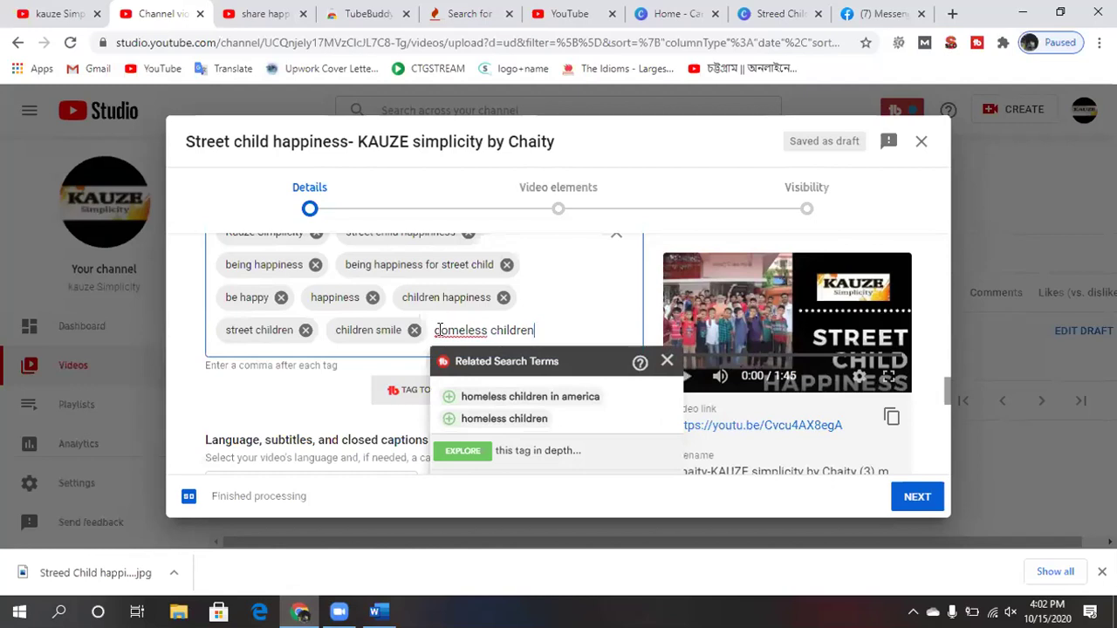
pyautogui.press('Return')
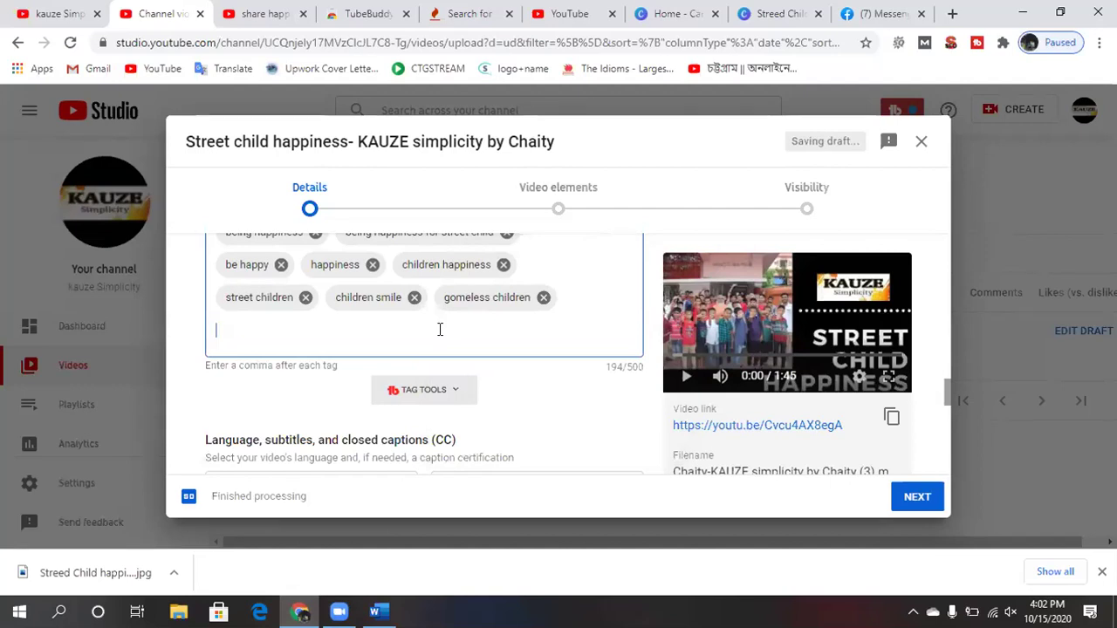
pyautogui.click(449, 299)
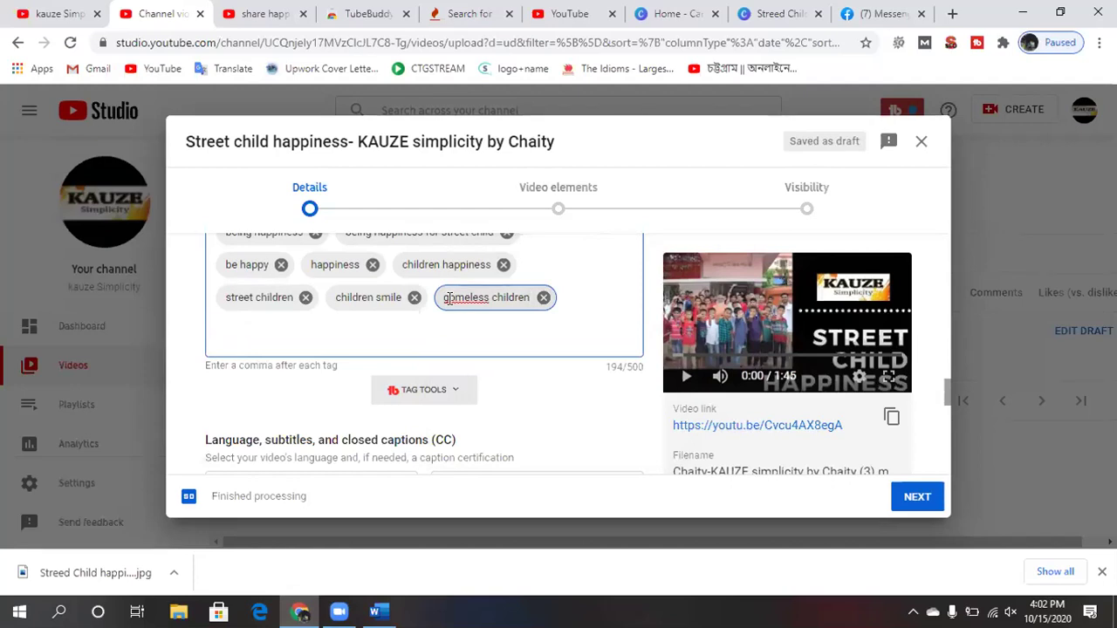
pyautogui.click(448, 298)
pyautogui.press('BackSpace')
pyautogui.write('h')
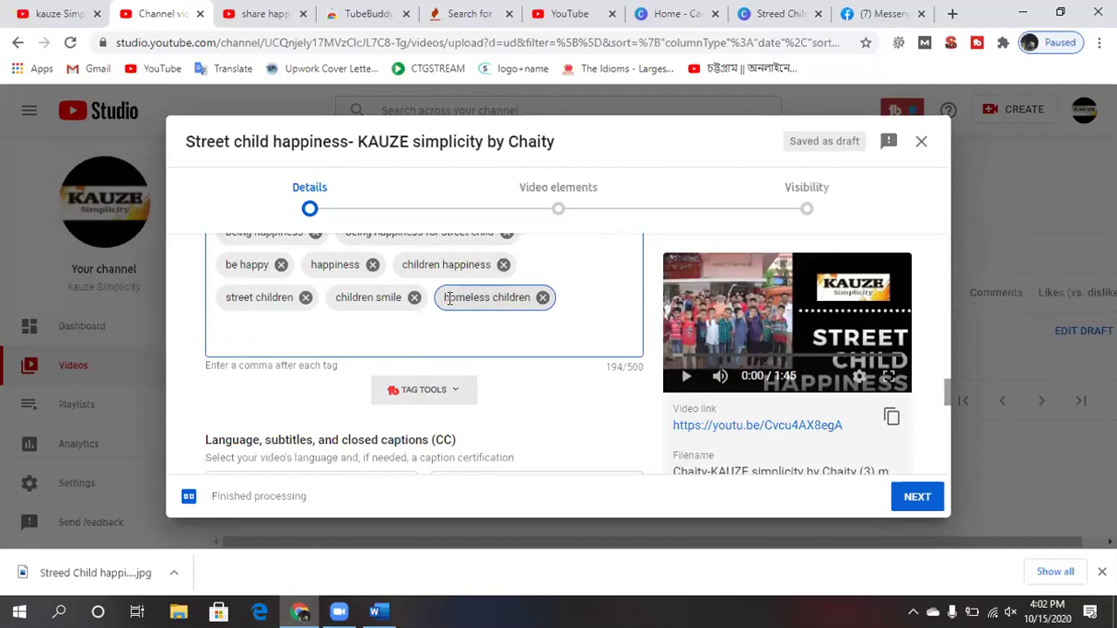
pyautogui.click(568, 302)
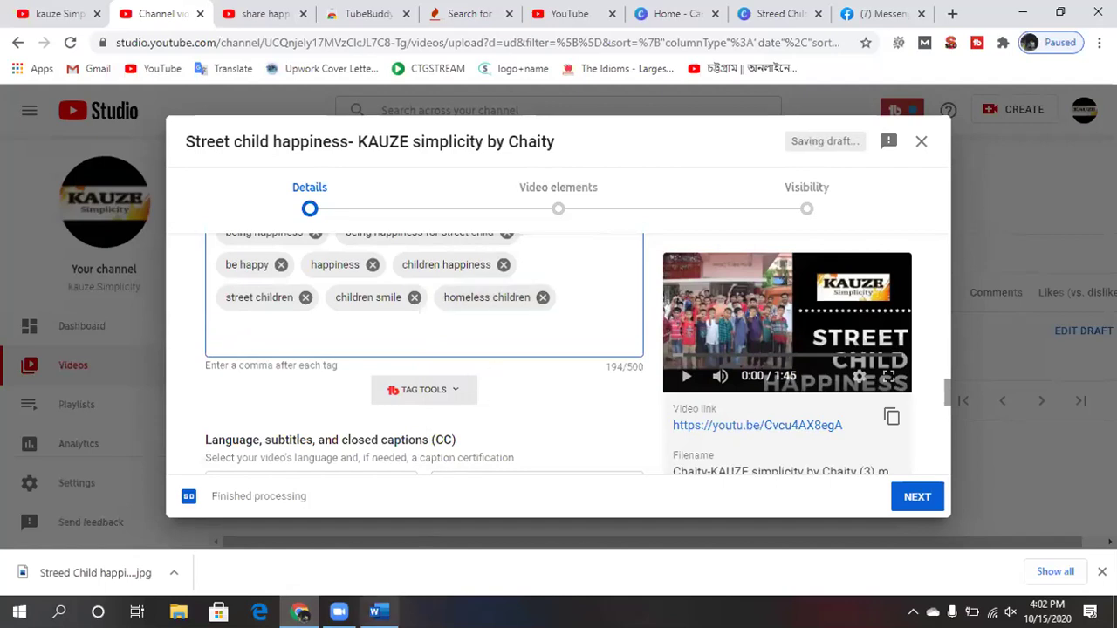
# Check the Word keyword list again and add the correctly spelled tag "lets stand" to the video's tags.
pyautogui.click(426, 565)
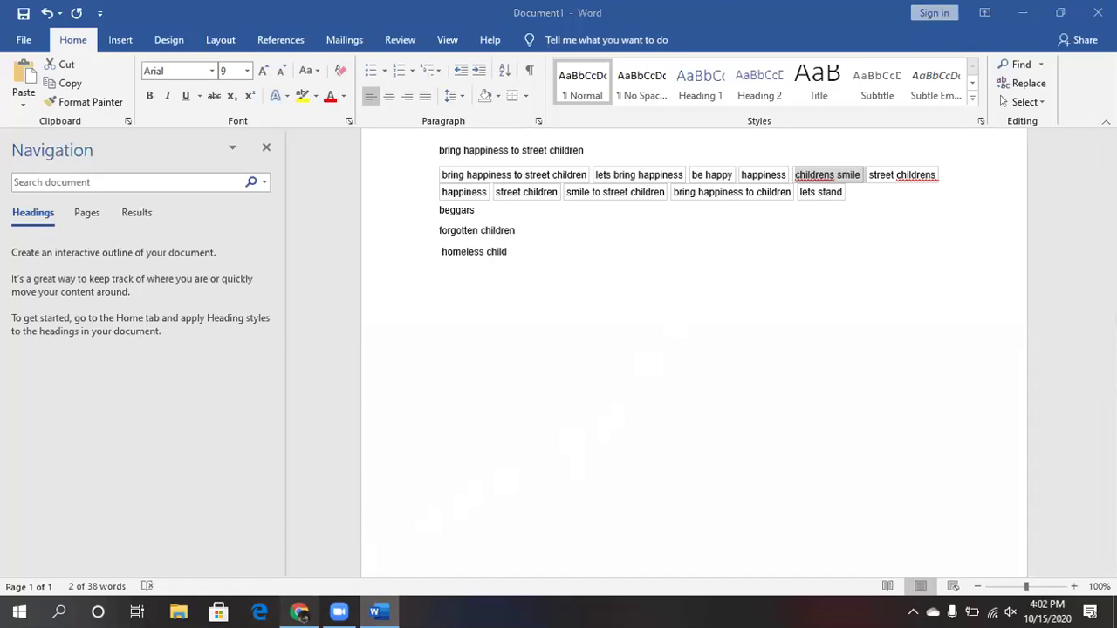
pyautogui.click(299, 612)
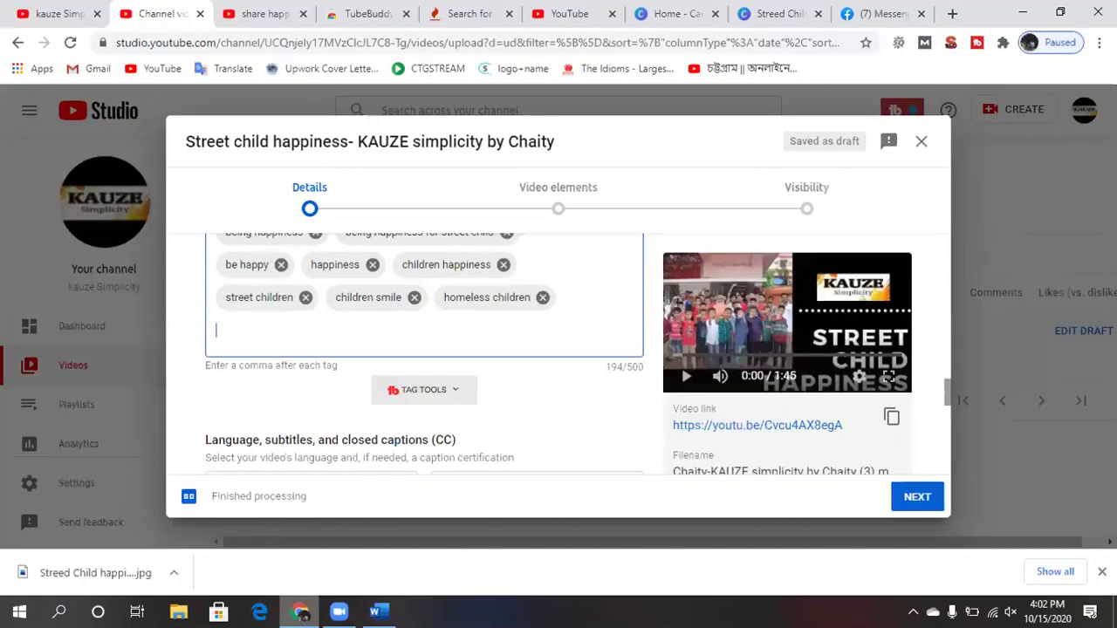
pyautogui.write('let')
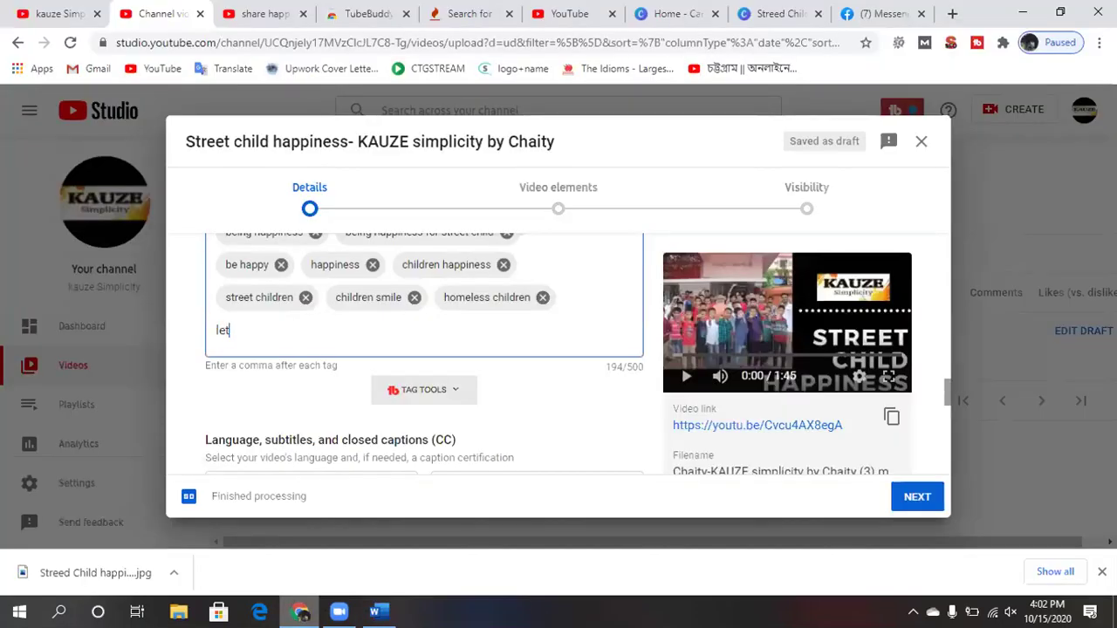
pyautogui.write('s stad')
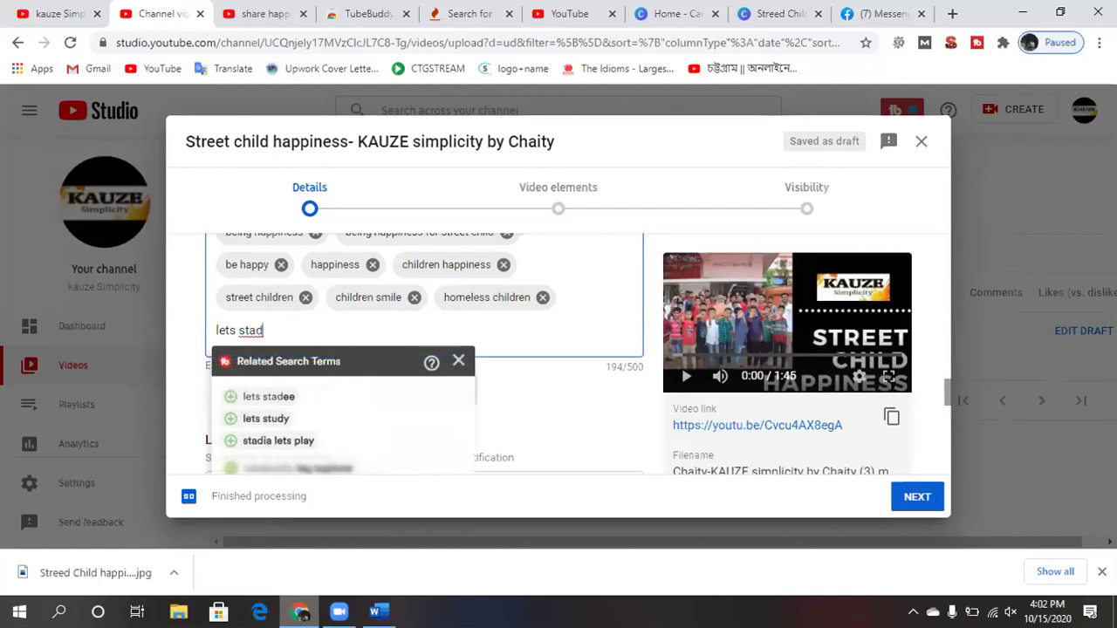
pyautogui.press('Return')
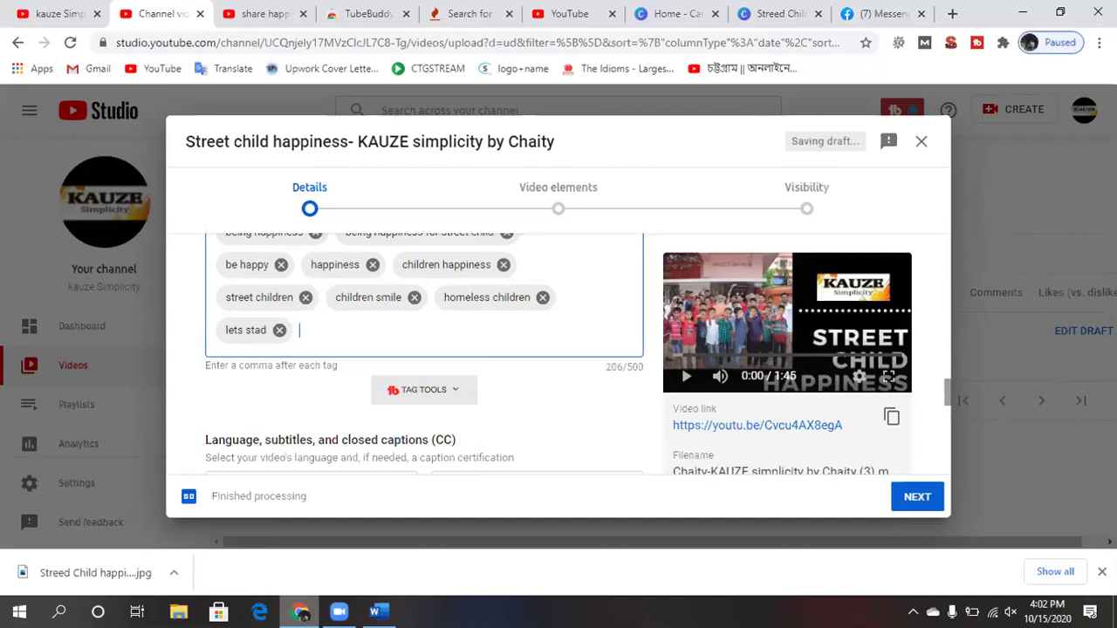
pyautogui.click(260, 330)
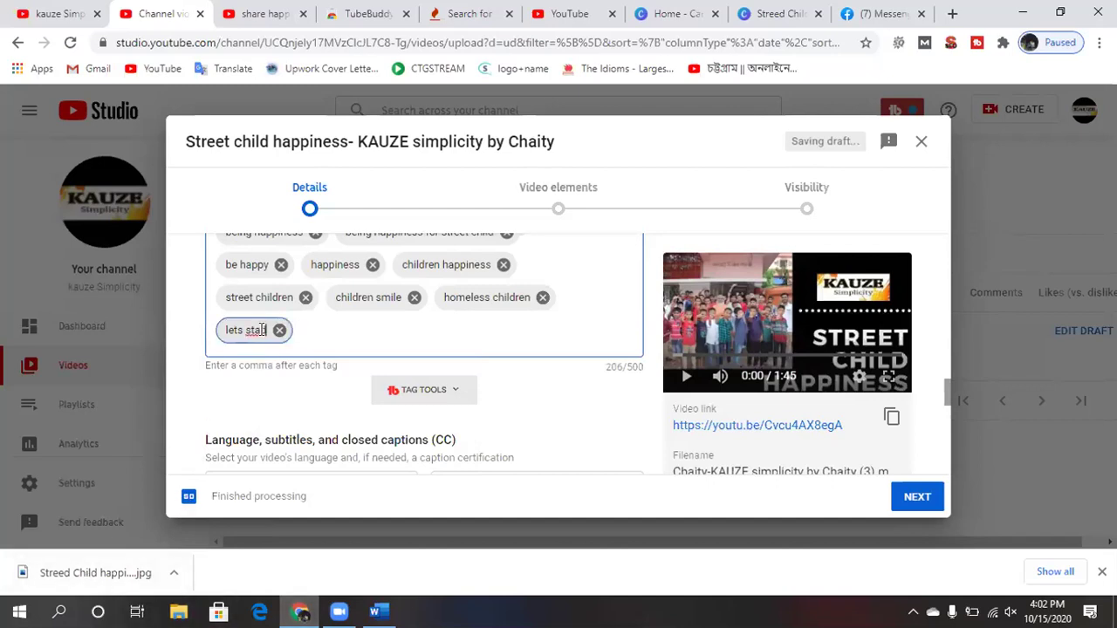
pyautogui.write('nd')
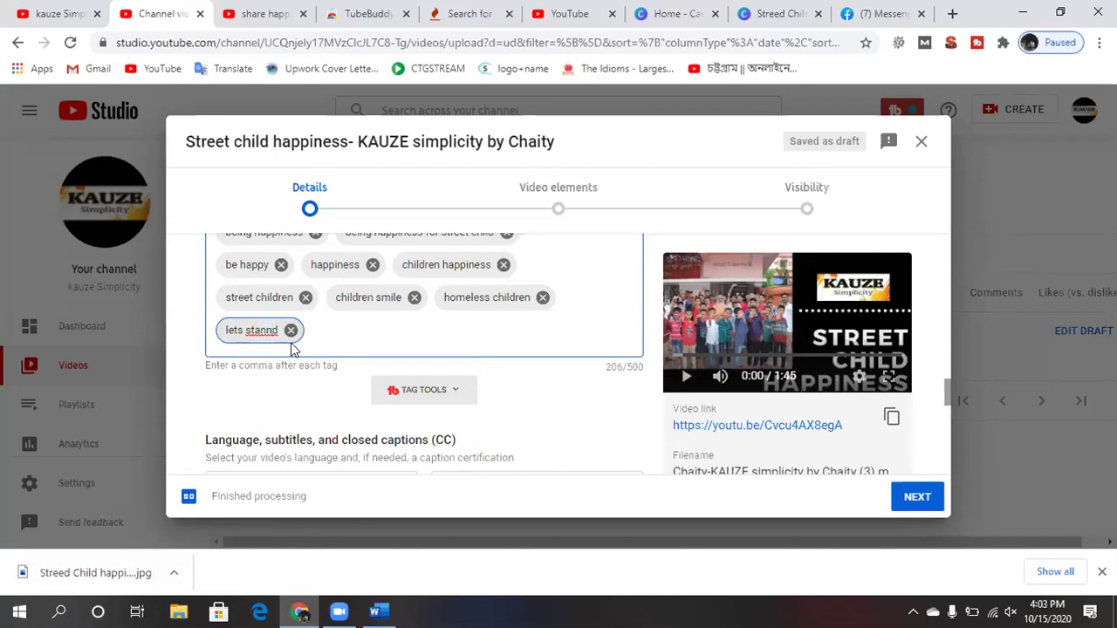
pyautogui.press('BackSpace')
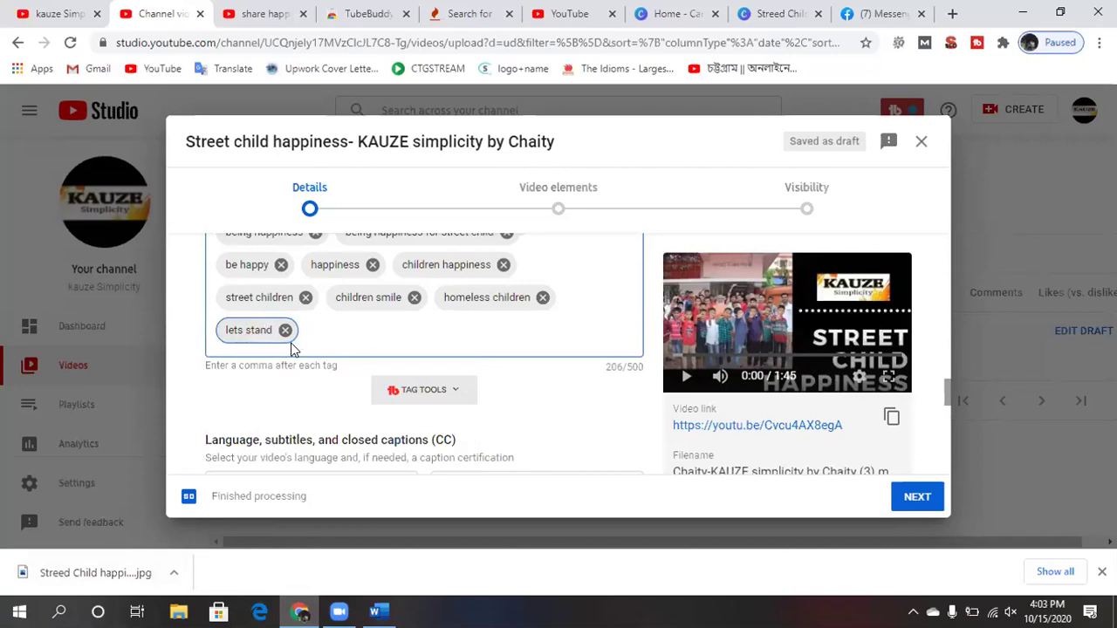
pyautogui.click(351, 332)
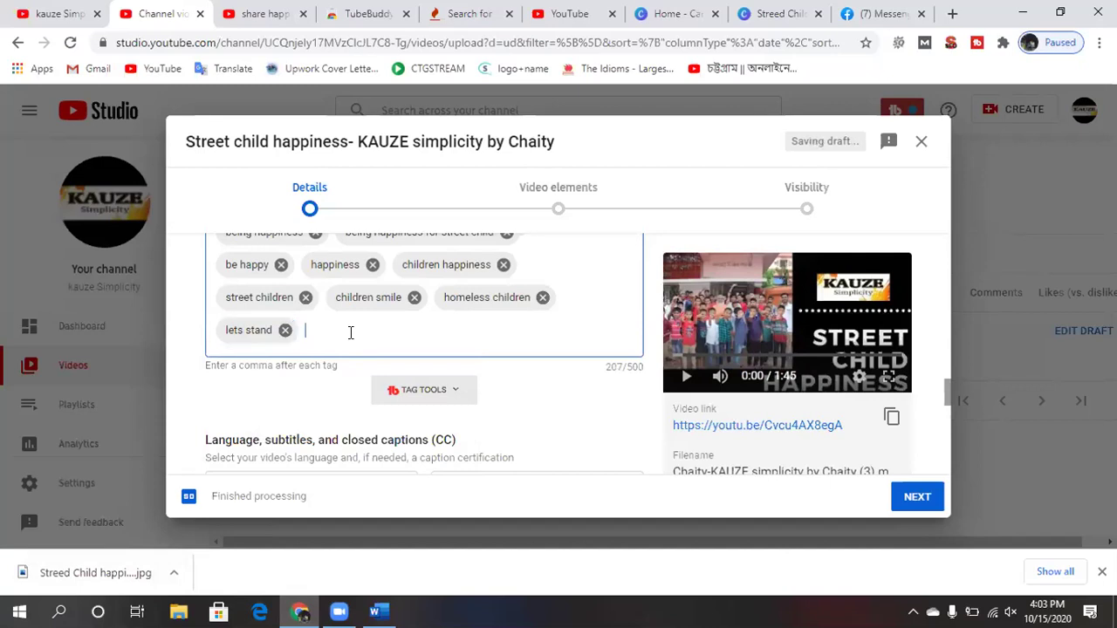
# Review the caption certification options in the language and captions section without changing the selection.
pyautogui.scroll(2, 350, 332)
pyautogui.scroll(-2, 351, 333)
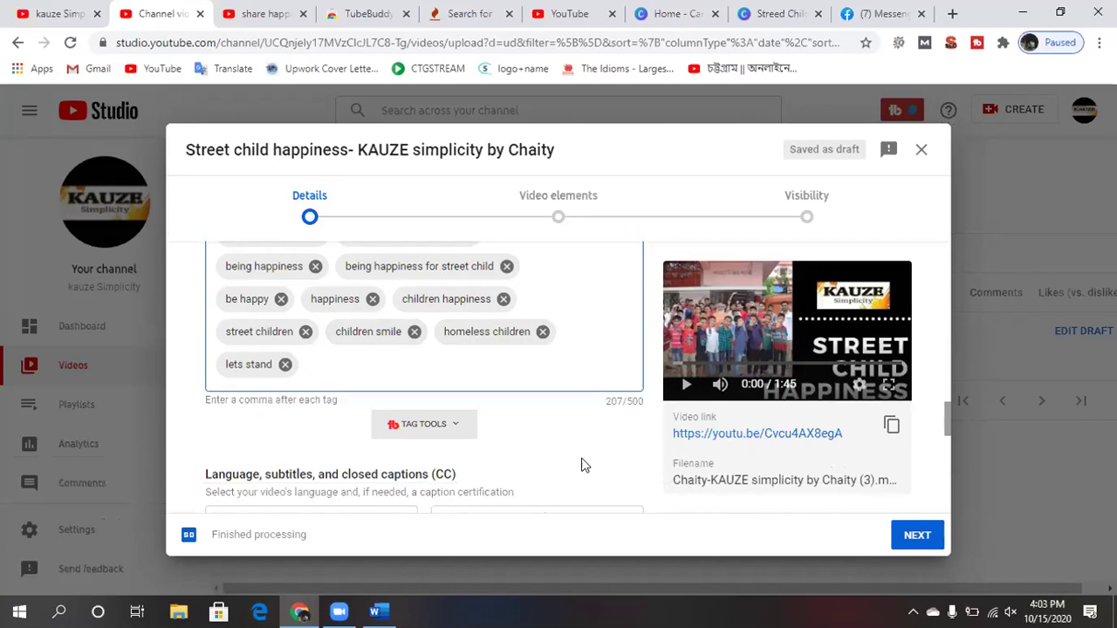
pyautogui.scroll(-2, 585, 465)
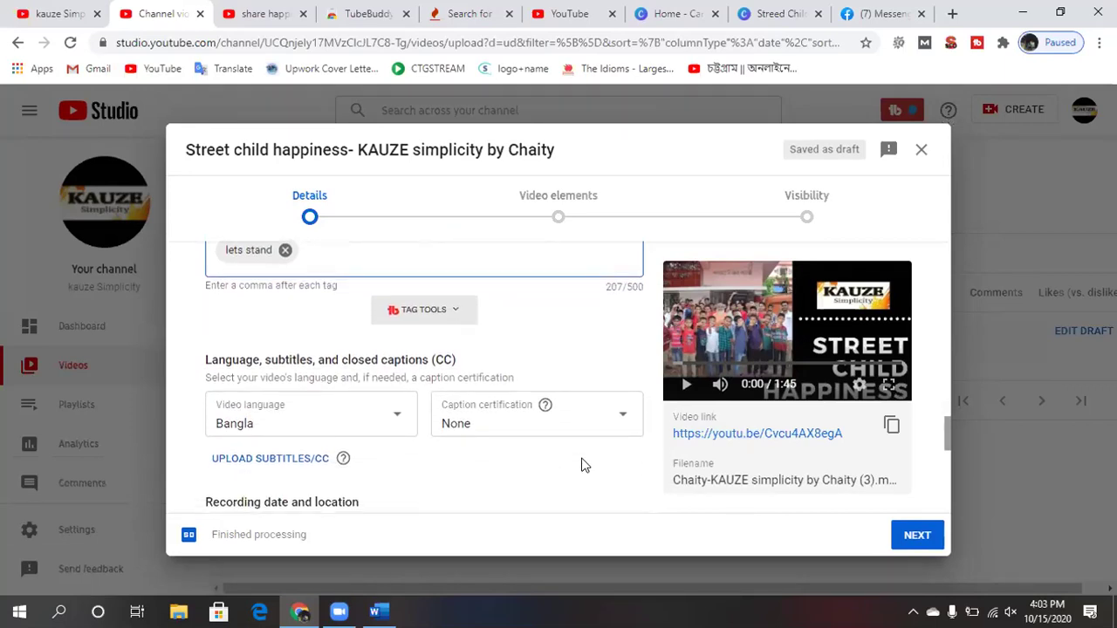
pyautogui.scroll(-1, 585, 465)
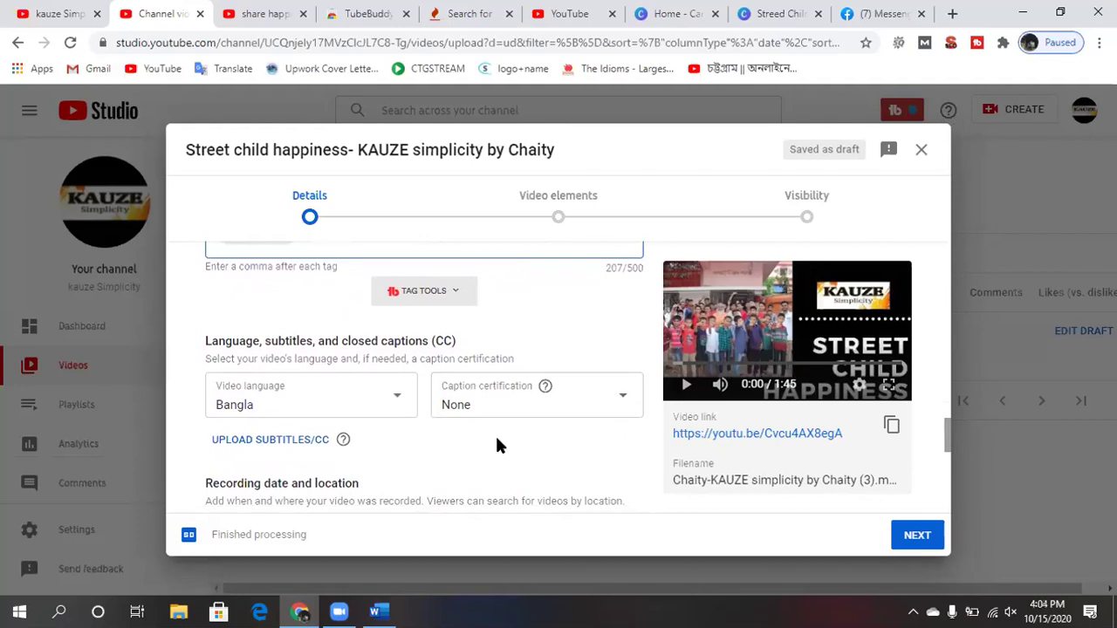
pyautogui.click(620, 399)
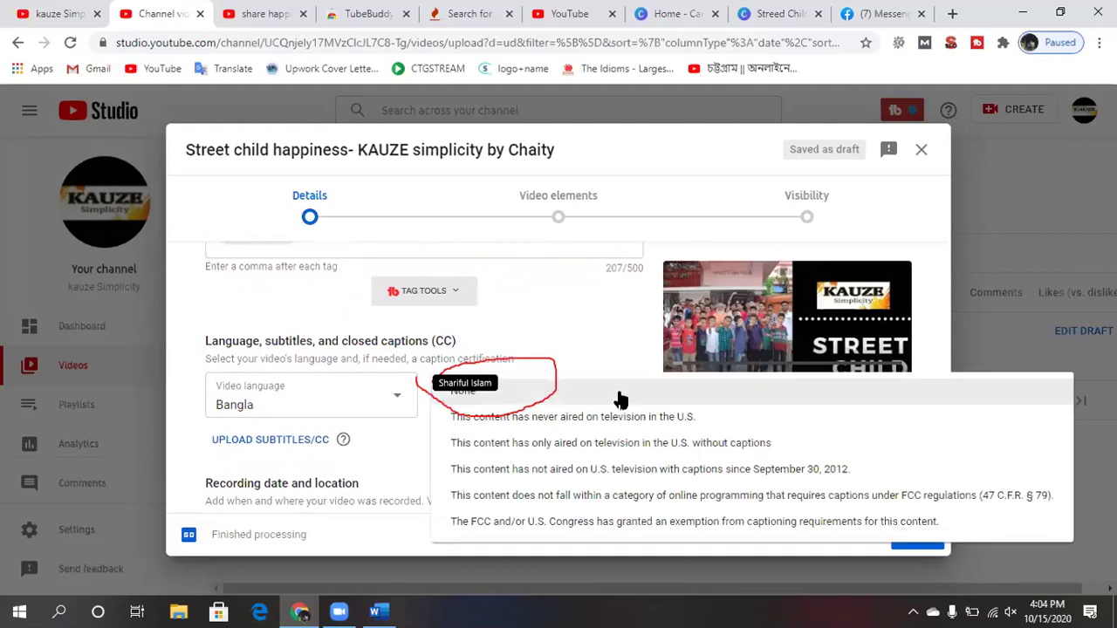
pyautogui.click(594, 323)
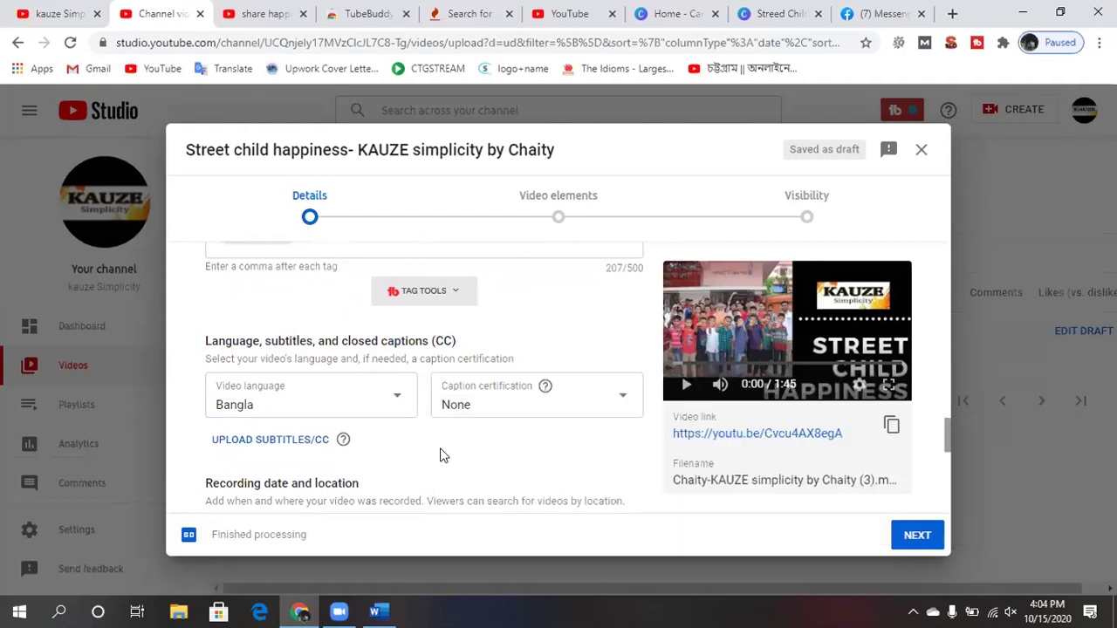
# Set the video's recording date to Oct 4, 2019.
pyautogui.scroll(-2, 440, 453)
pyautogui.scroll(-1, 441, 454)
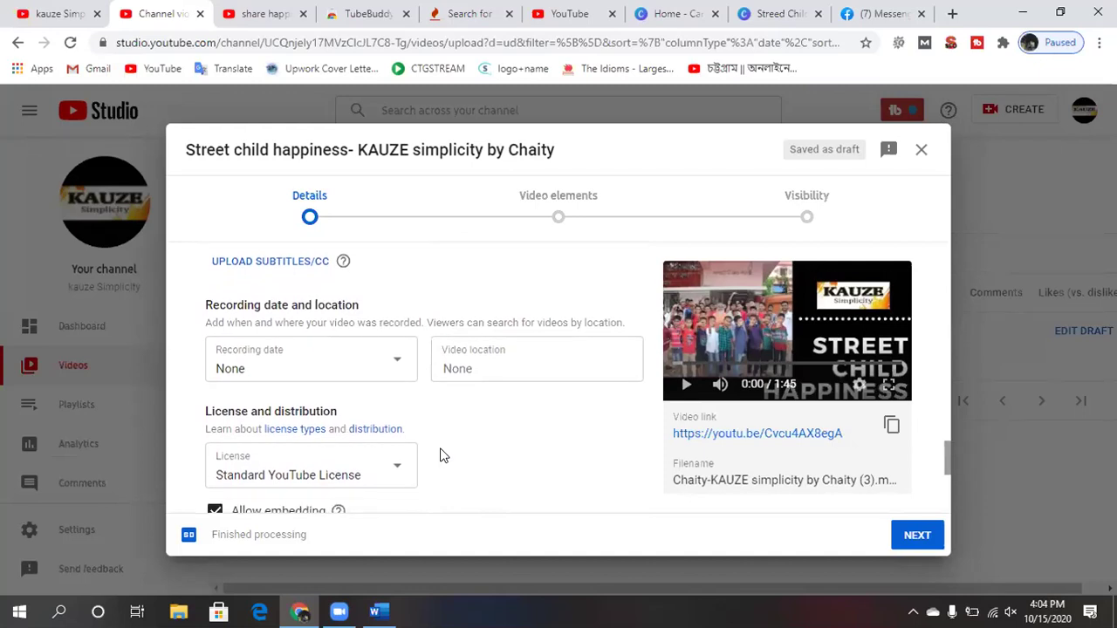
pyautogui.scroll(1, 441, 454)
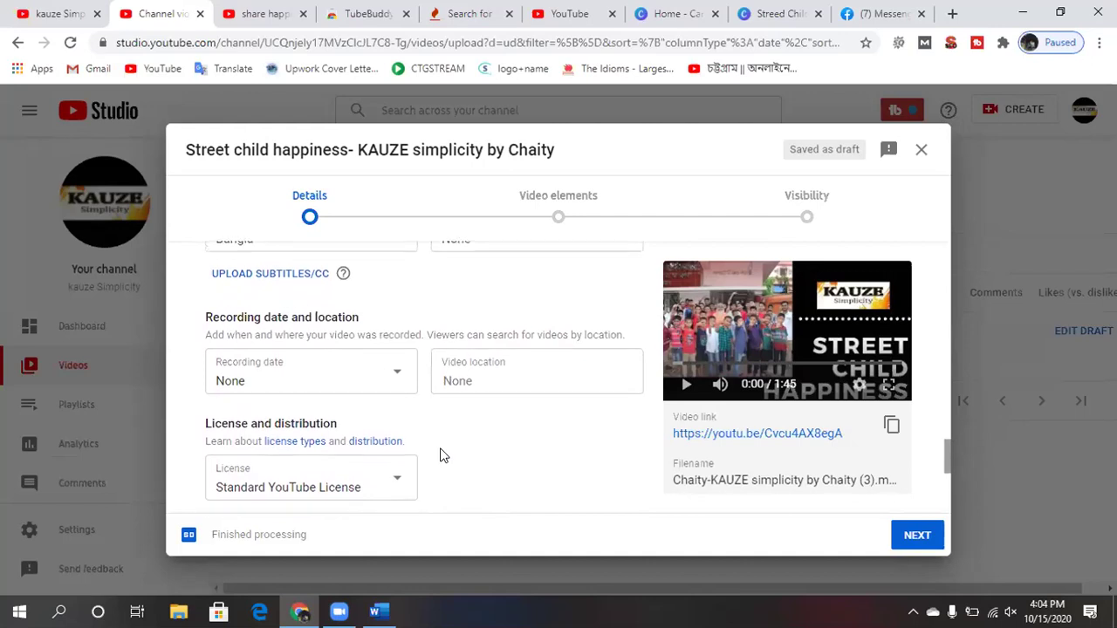
pyautogui.scroll(-1, 441, 453)
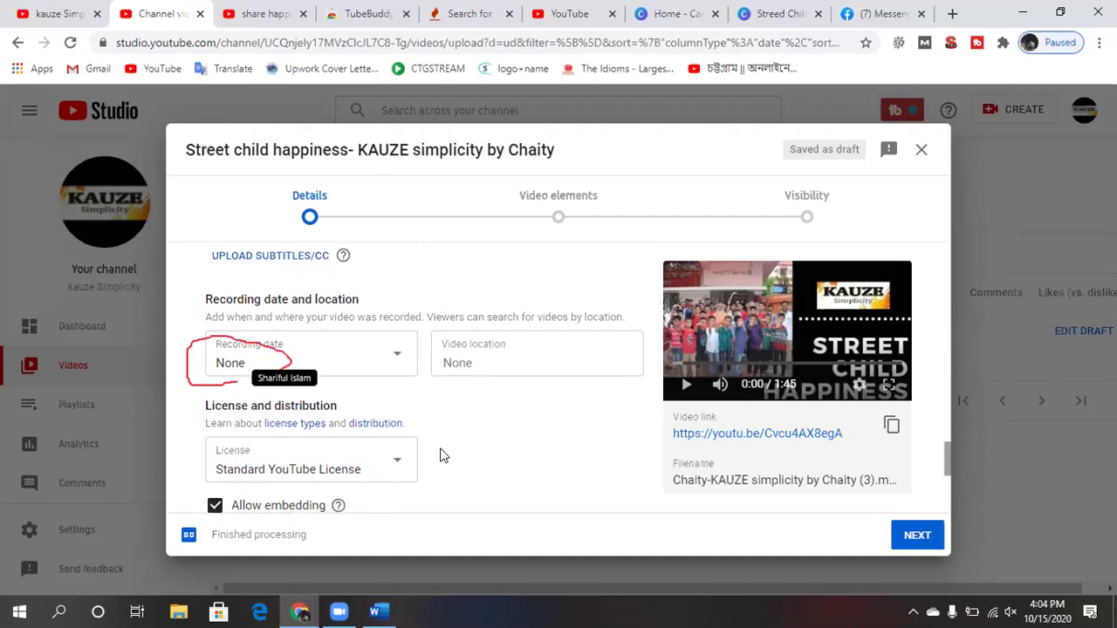
pyautogui.click(395, 353)
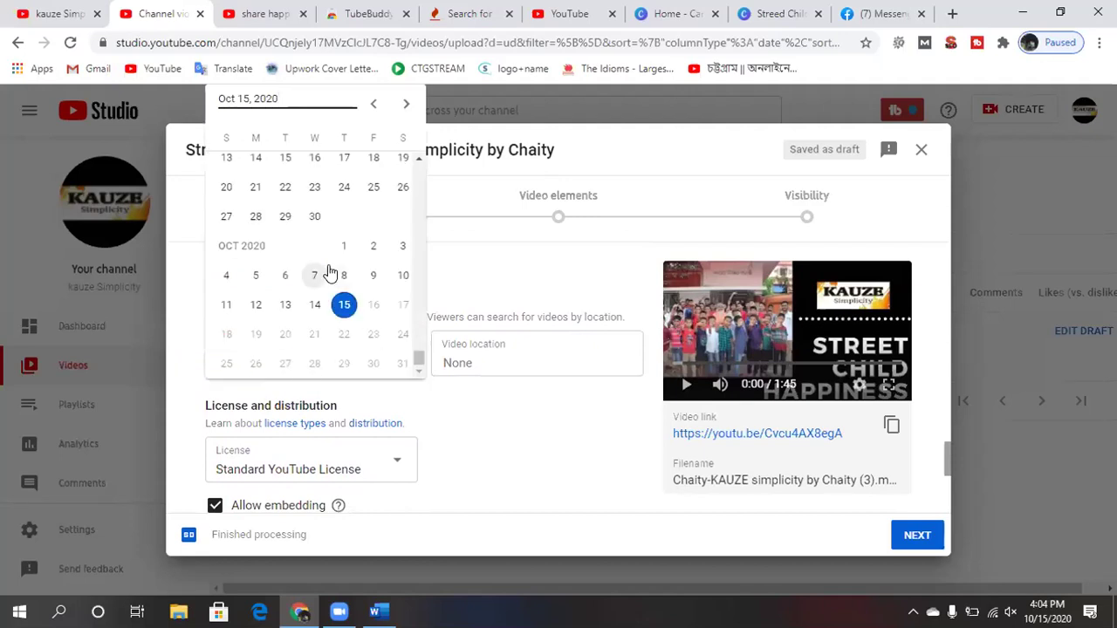
pyautogui.click(228, 275)
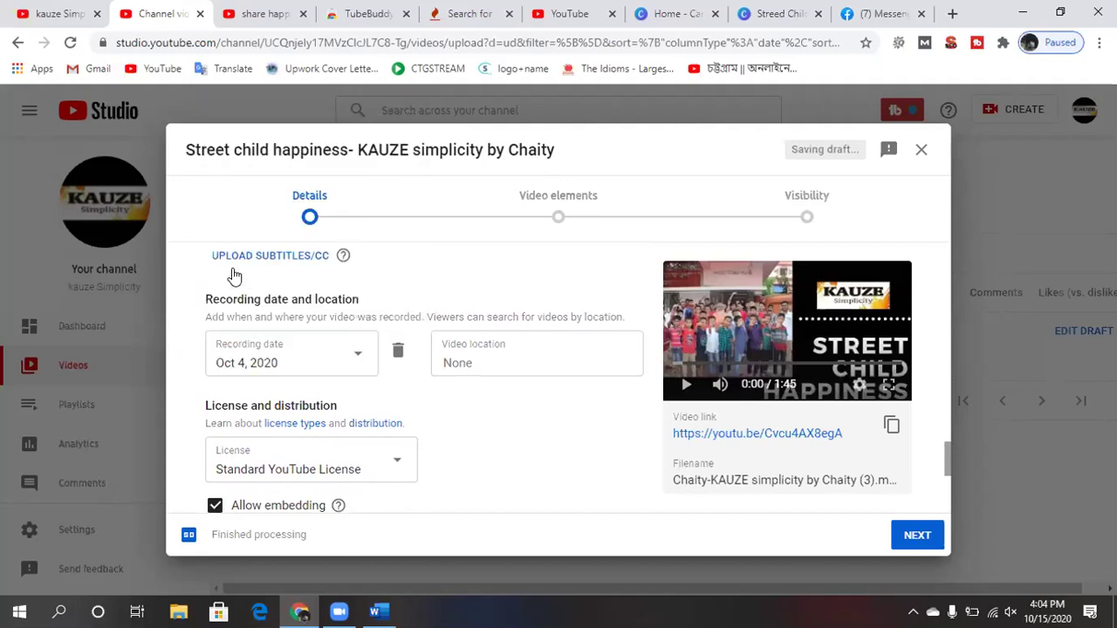
pyautogui.click(291, 365)
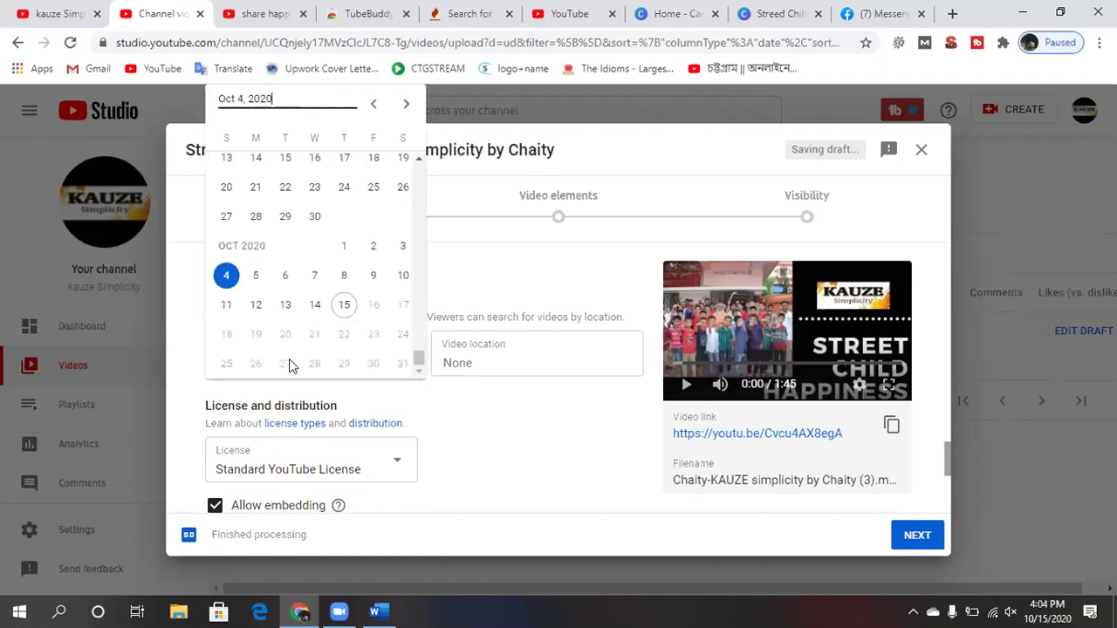
pyautogui.click(279, 94)
pyautogui.press('BackSpace')
pyautogui.press('BackSpace')
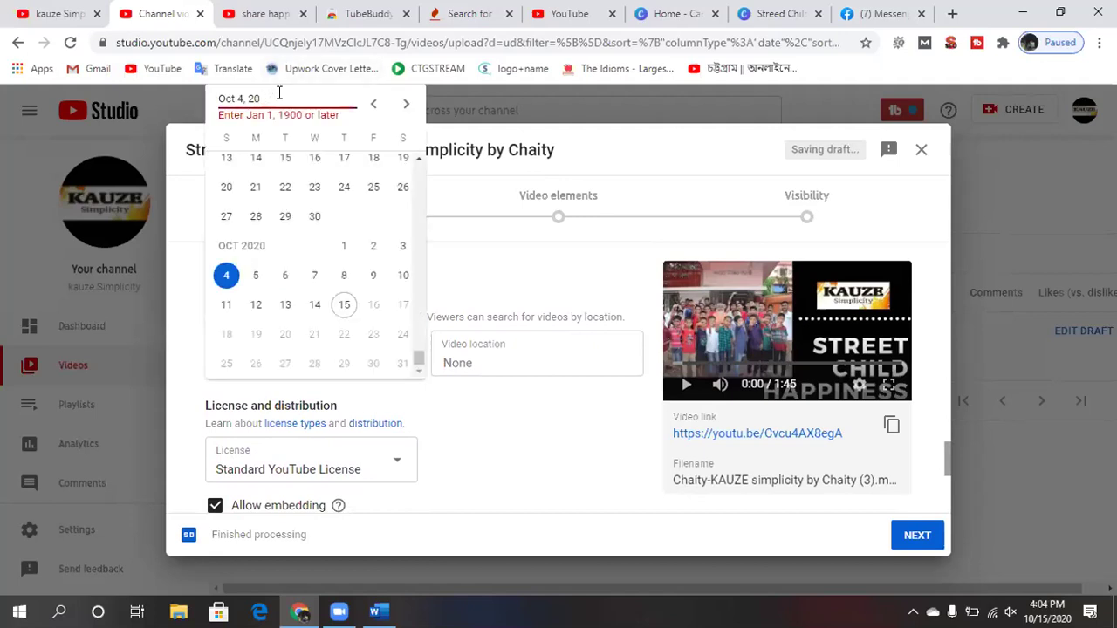
pyautogui.write('19')
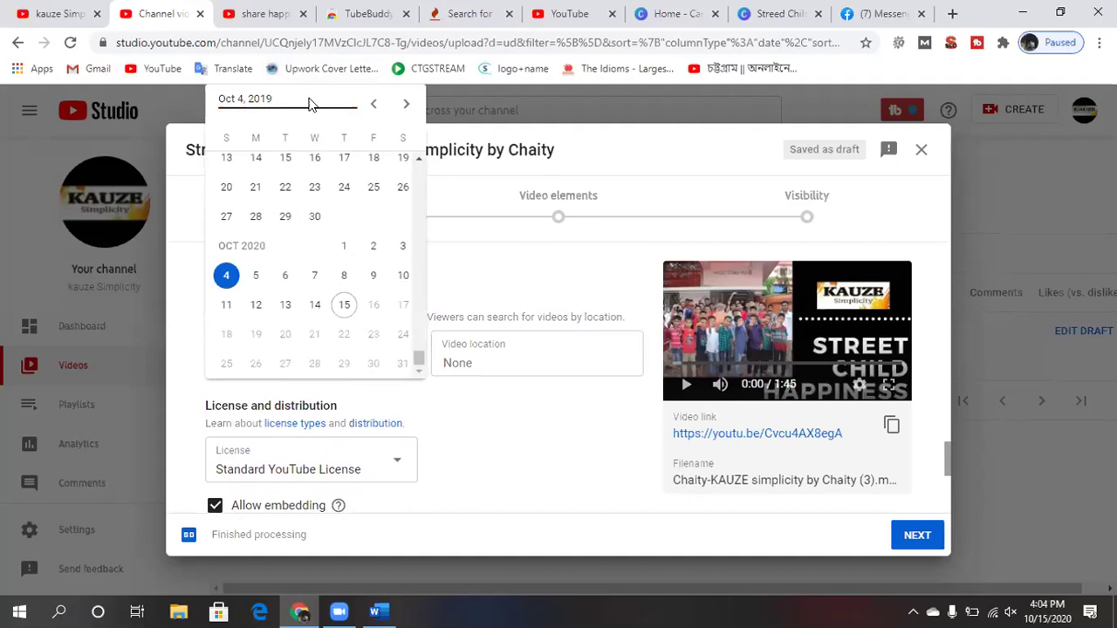
pyautogui.press('Return')
# Search the video locations for "Shankar math", look through the suggestions, and clear the entry.
pyautogui.click(474, 367)
pyautogui.write('Shankar')
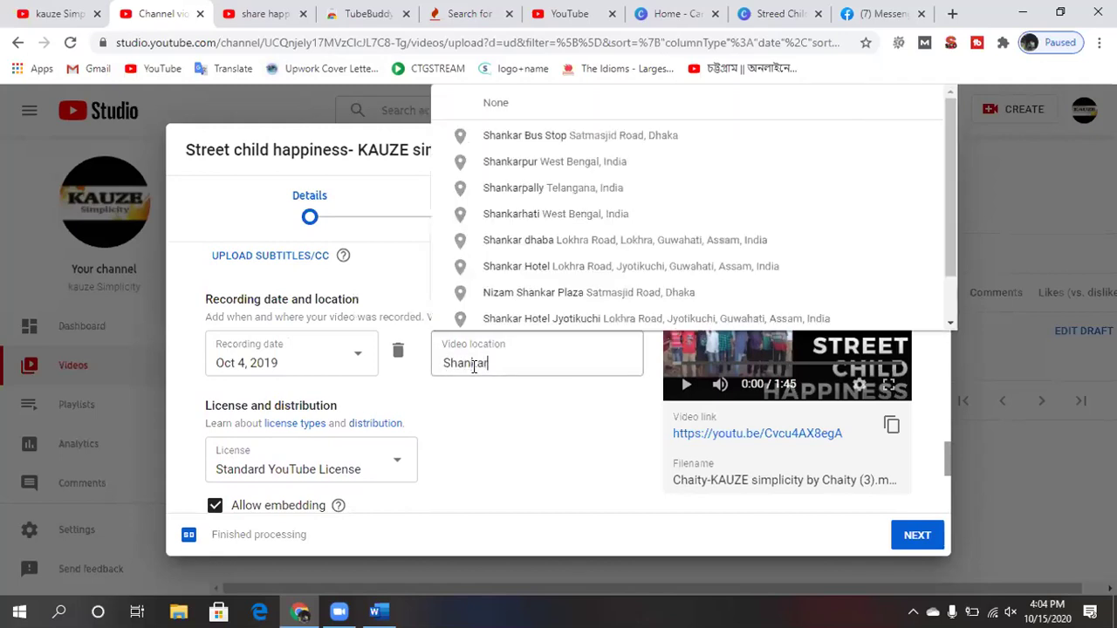
pyautogui.write(' m')
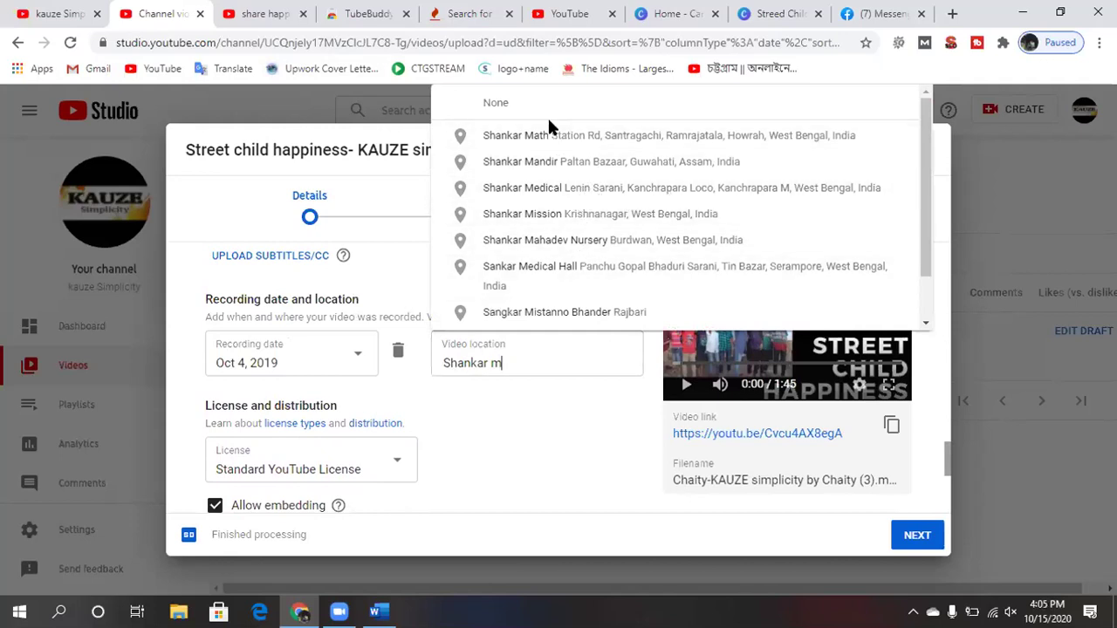
pyautogui.write('ath')
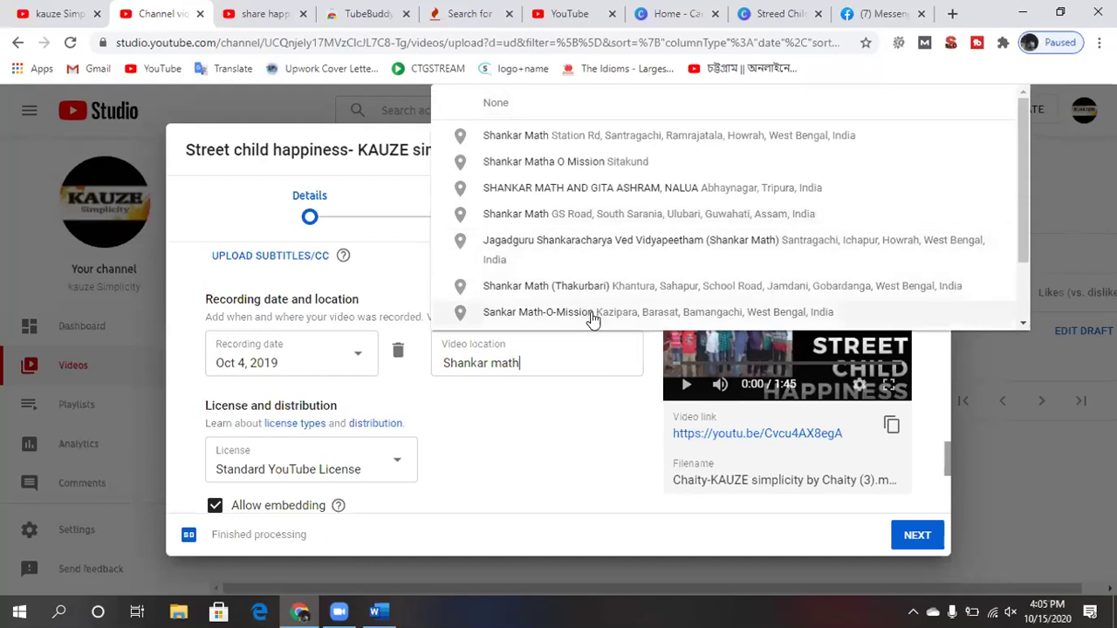
pyautogui.scroll(-2, 591, 322)
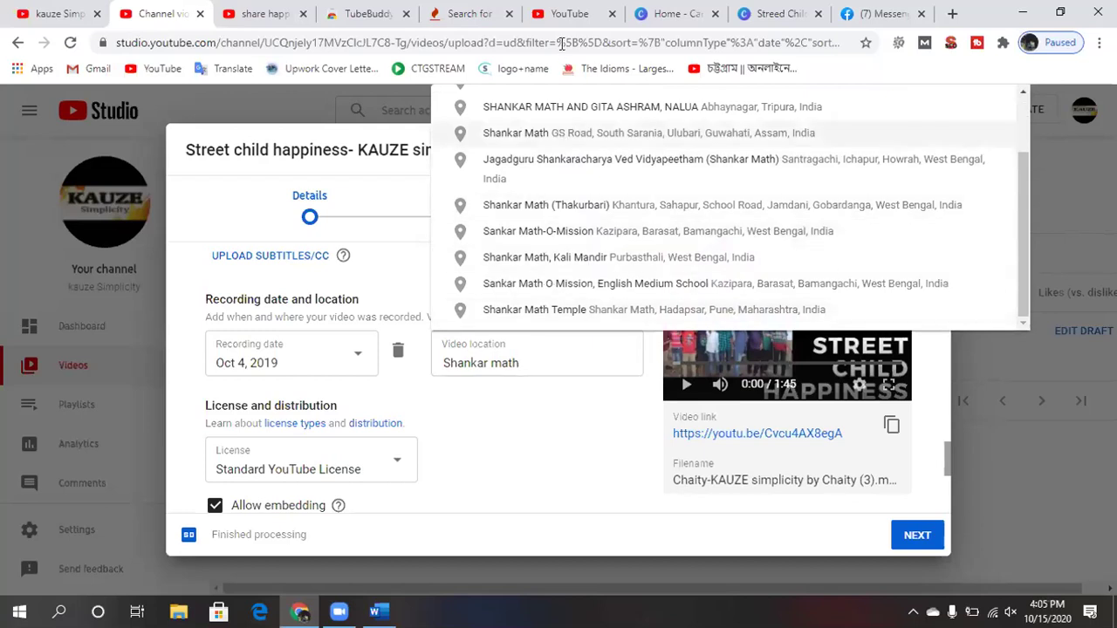
pyautogui.click(491, 362)
pyautogui.hotkey('ctrl', 'a')
pyautogui.press('BackSpace')
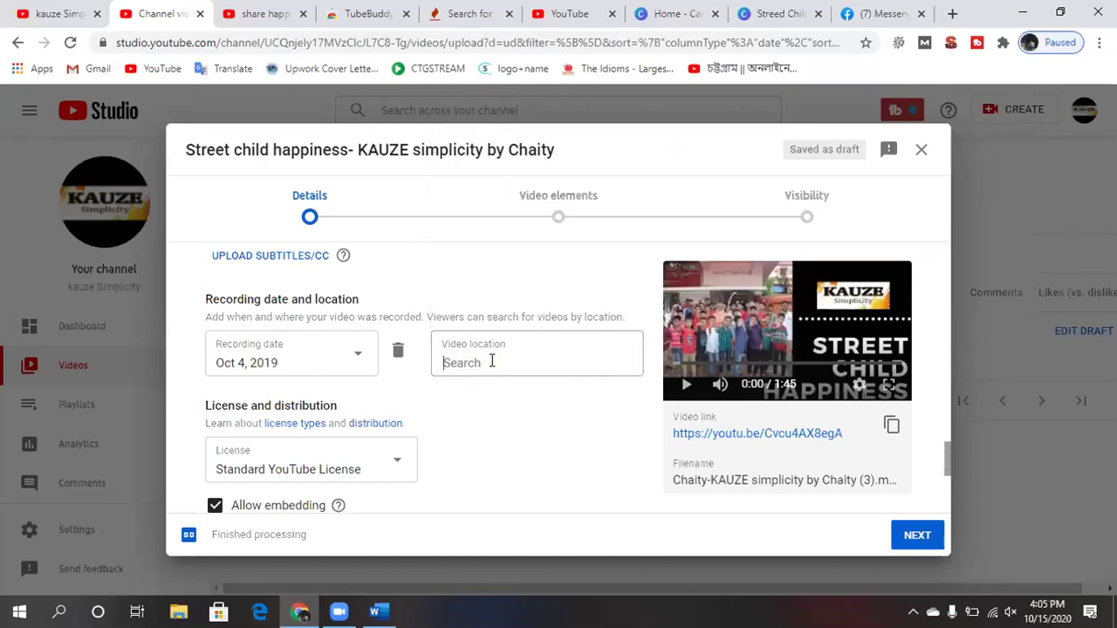
# Try the one-word spelling "Shankarmath" as the video location and clear it again.
pyautogui.write('Shankarboth')
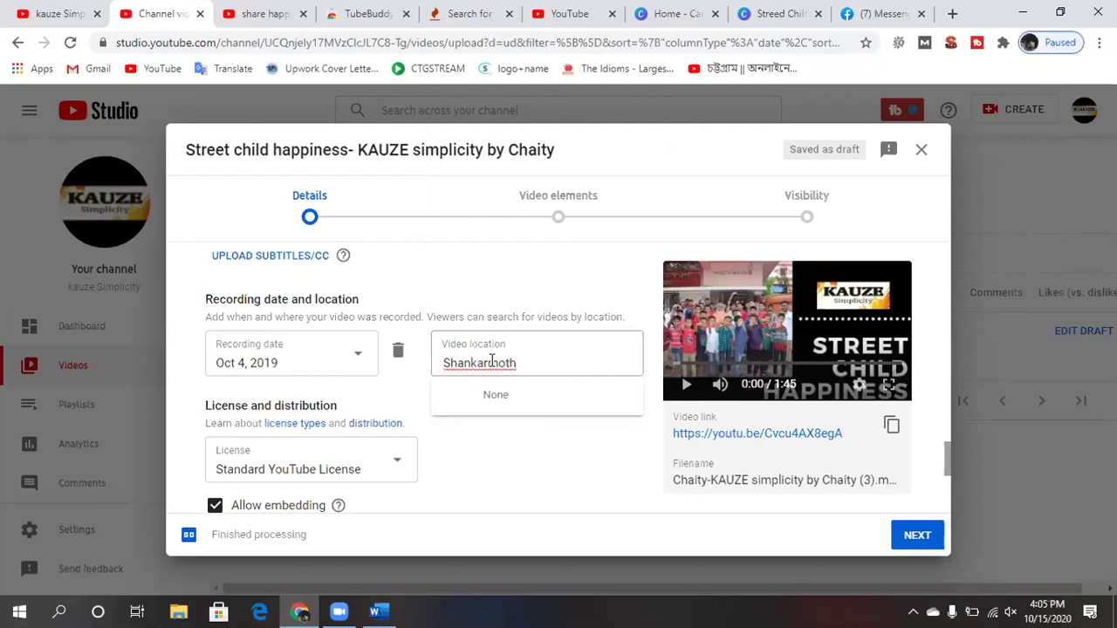
pyautogui.press('BackSpace')
pyautogui.press('BackSpace')
pyautogui.press('BackSpace')
pyautogui.write('ath')
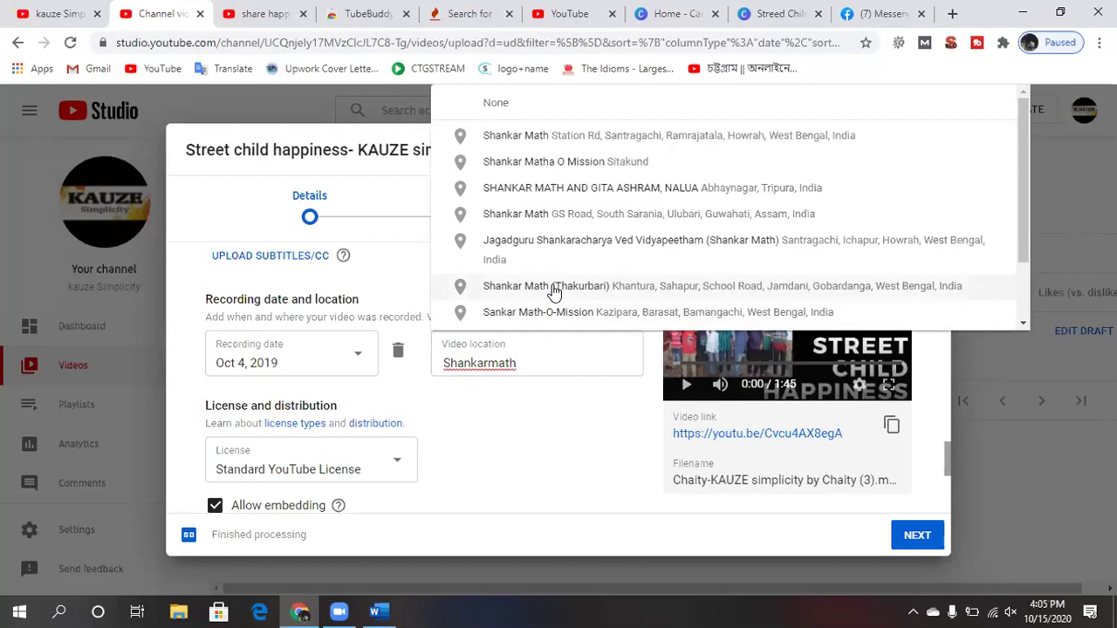
pyautogui.doubleClick(541, 363)
pyautogui.press('BackSpace')
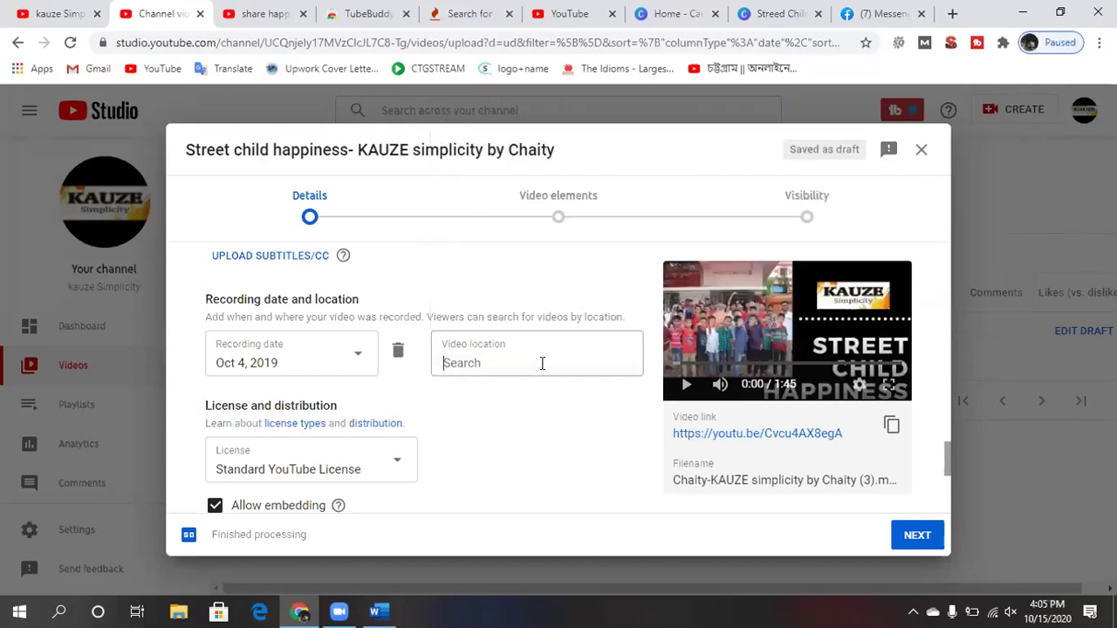
# Search the video locations for "sitakun" and choose Sitakund as the video location.
pyautogui.write('sitaundu')
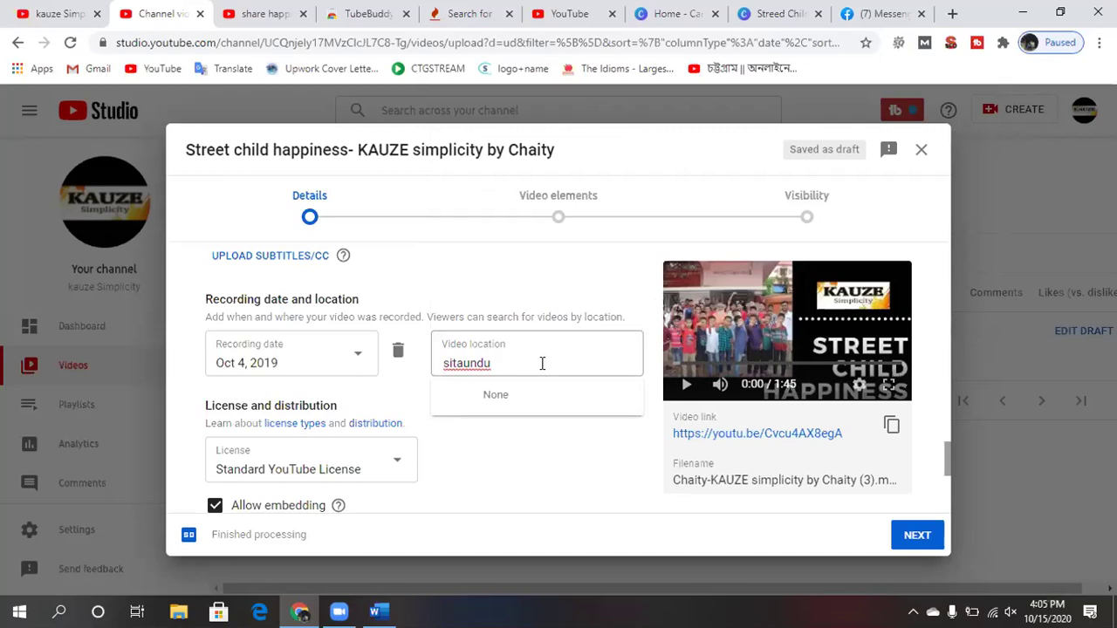
pyautogui.press('BackSpace')
pyautogui.press('BackSpace')
pyautogui.press('BackSpace')
pyautogui.press('BackSpace')
pyautogui.press('BackSpace')
pyautogui.press('BackSpace')
pyautogui.press('BackSpace')
pyautogui.press('BackSpace')
pyautogui.write('sitakun')
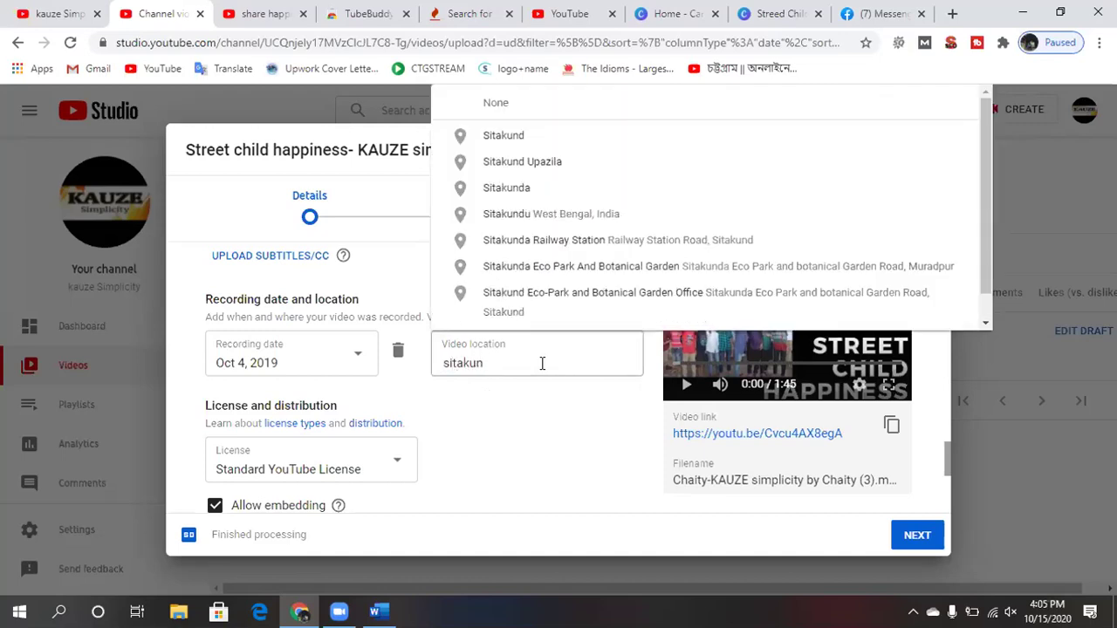
pyautogui.click(550, 132)
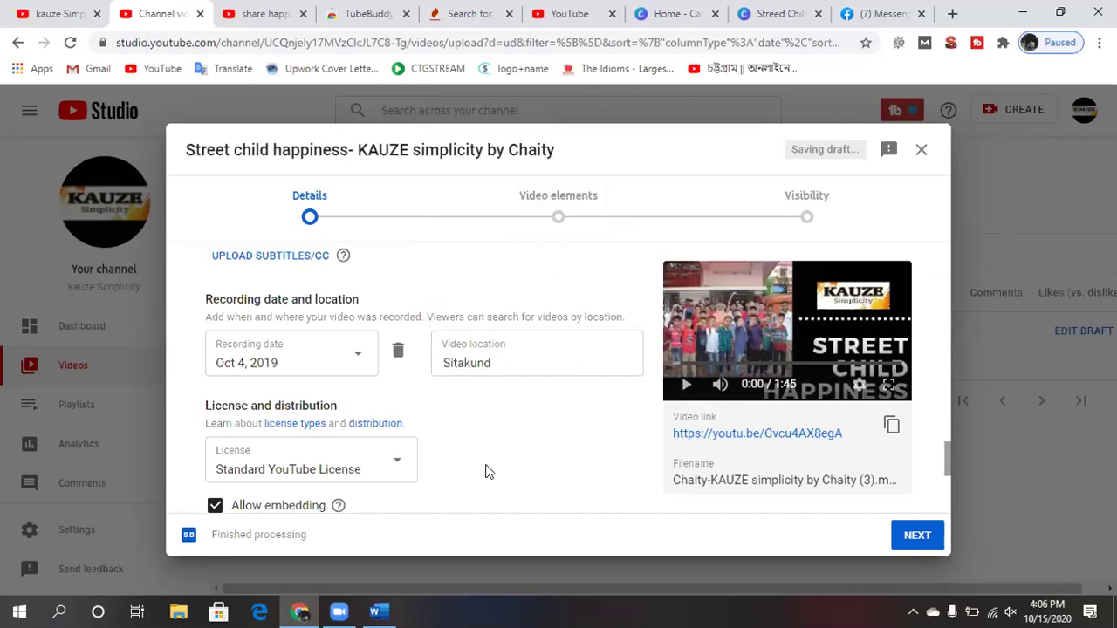
# Change the video location to Sitakunda.
pyautogui.scroll(-1, 486, 471)
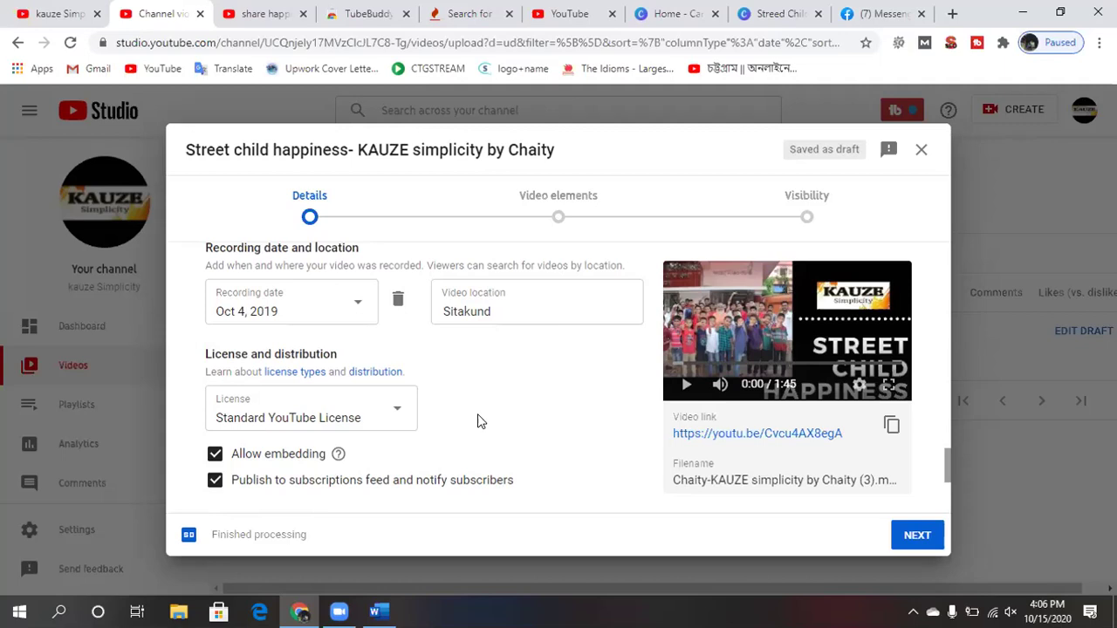
pyautogui.click(500, 315)
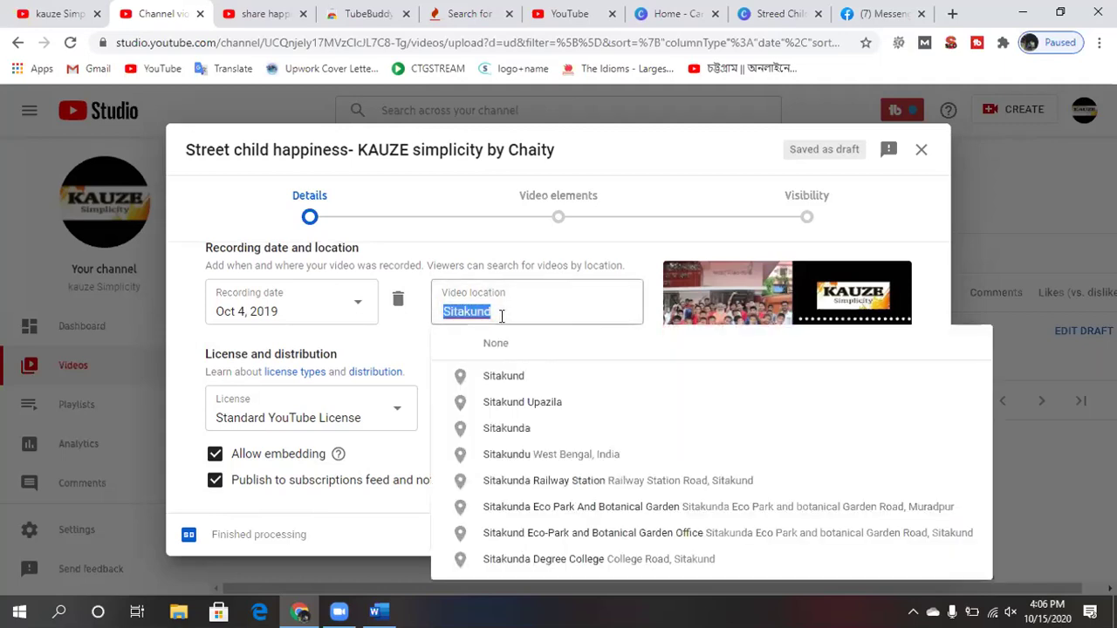
pyautogui.click(500, 313)
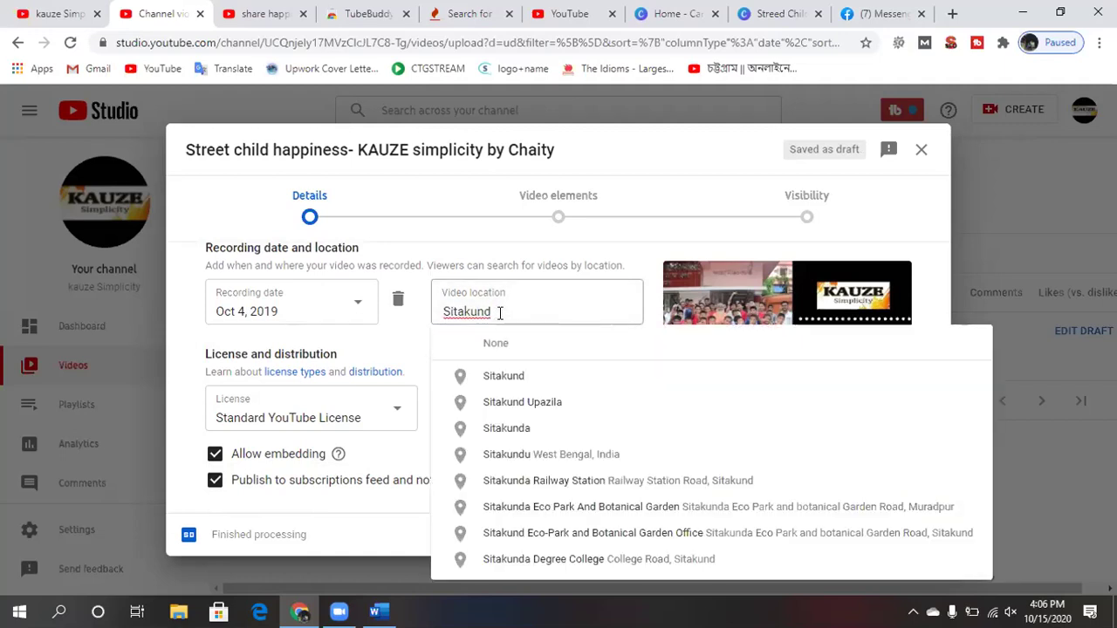
pyautogui.write('u')
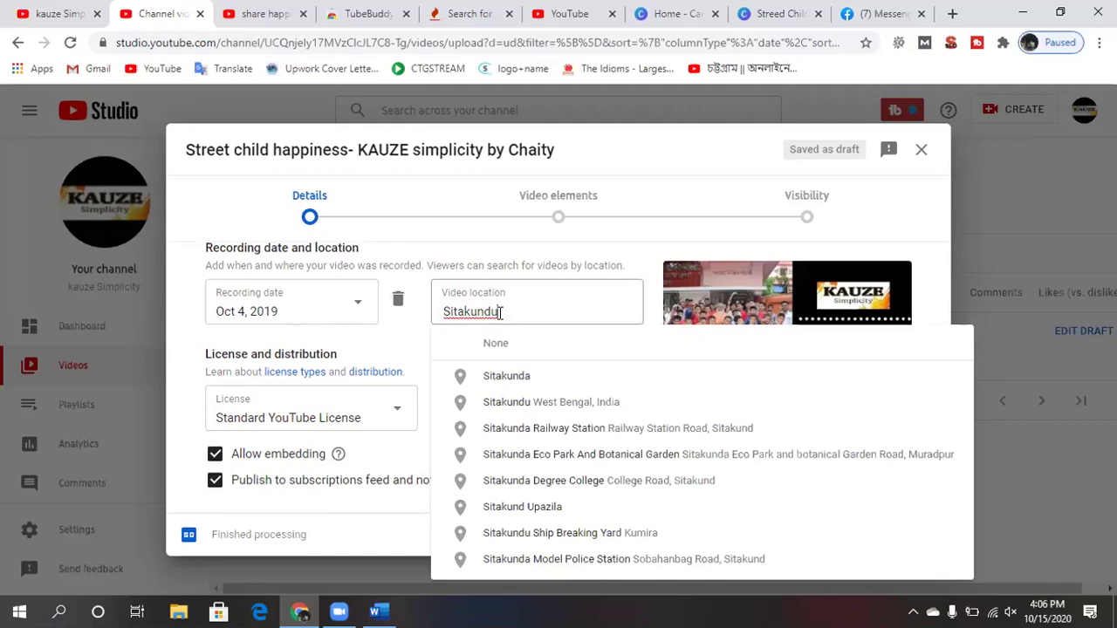
pyautogui.click(541, 386)
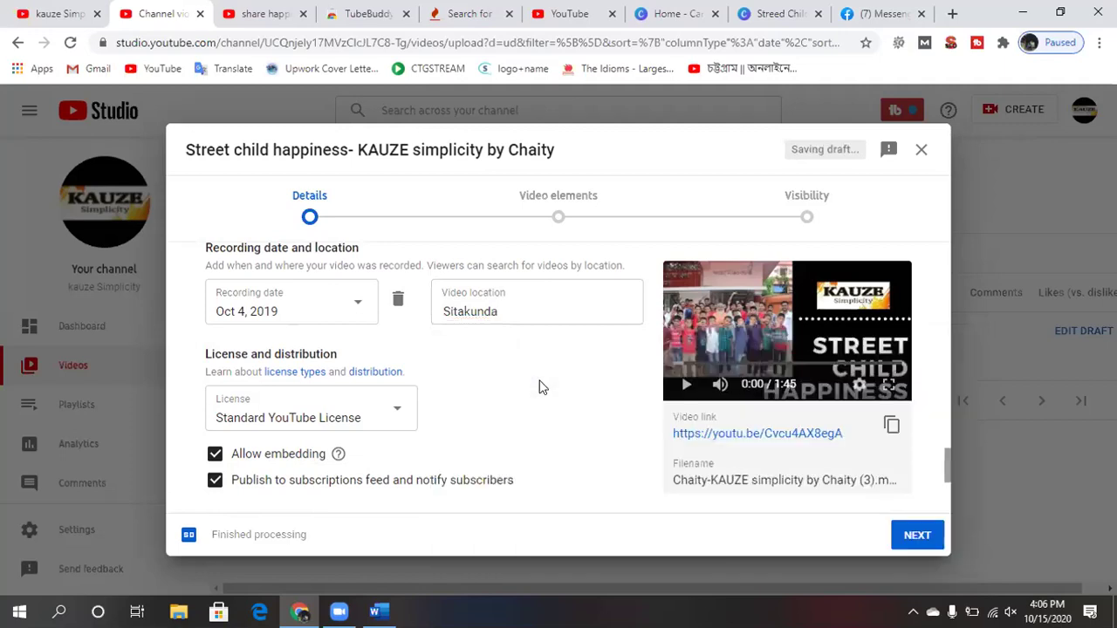
# Go through the remaining license, category and comment settings and advance the upload to the Video elements stage.
pyautogui.scroll(-3, 462, 415)
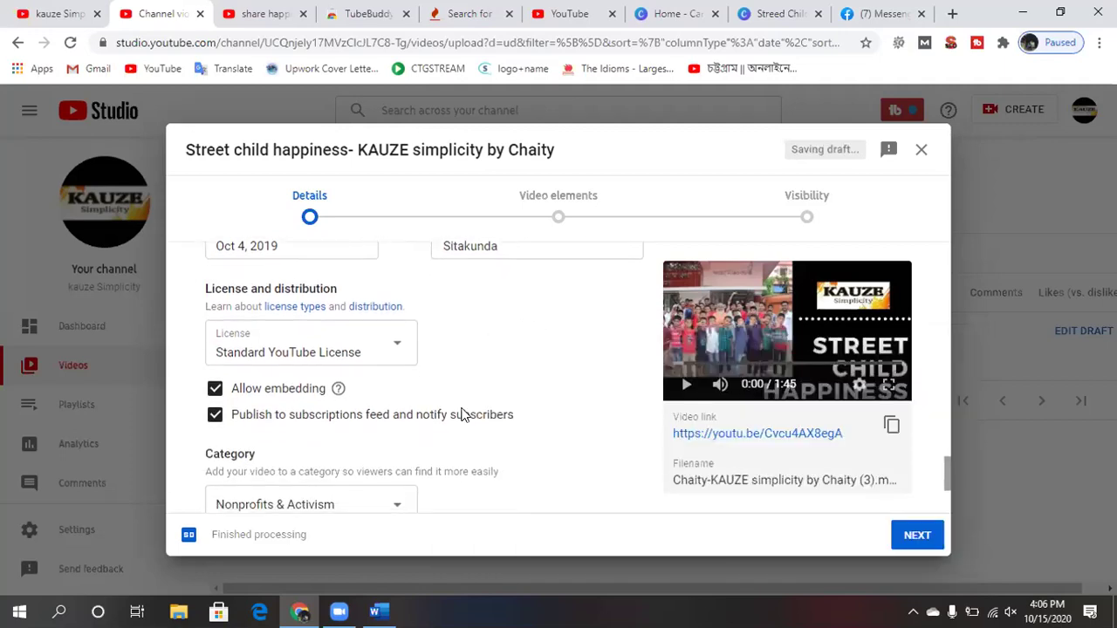
pyautogui.scroll(-2, 462, 415)
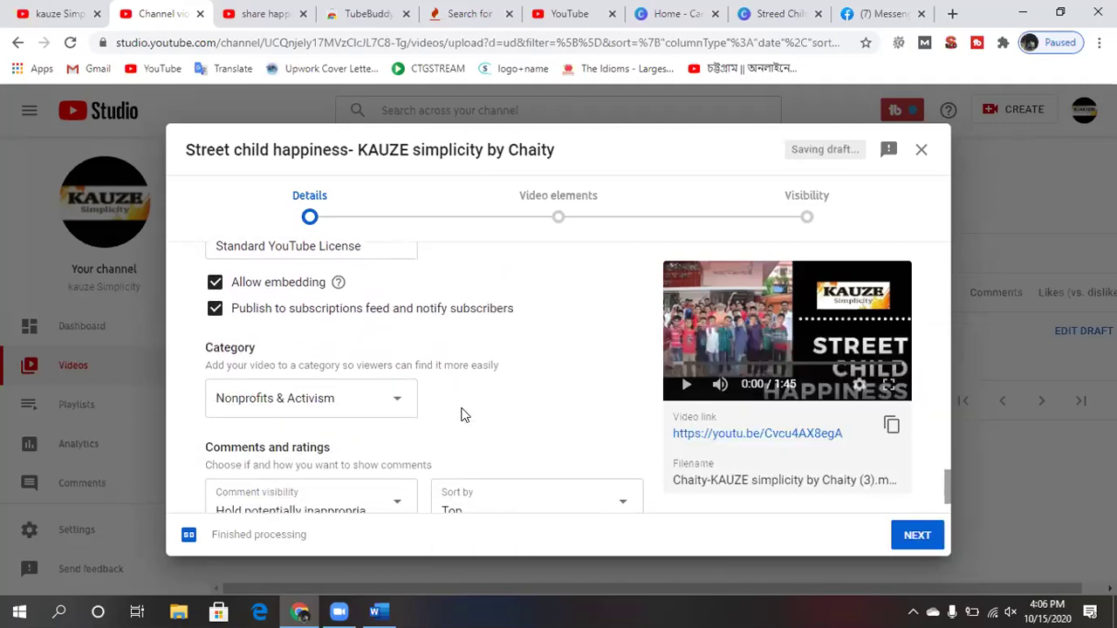
pyautogui.scroll(-1, 463, 415)
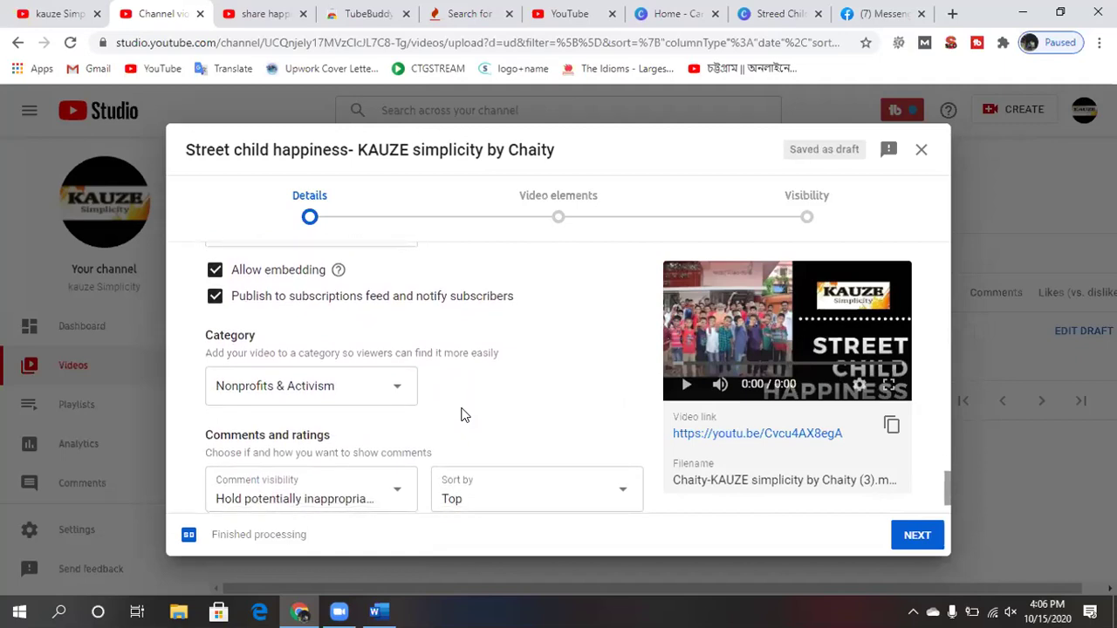
pyautogui.scroll(-1, 464, 415)
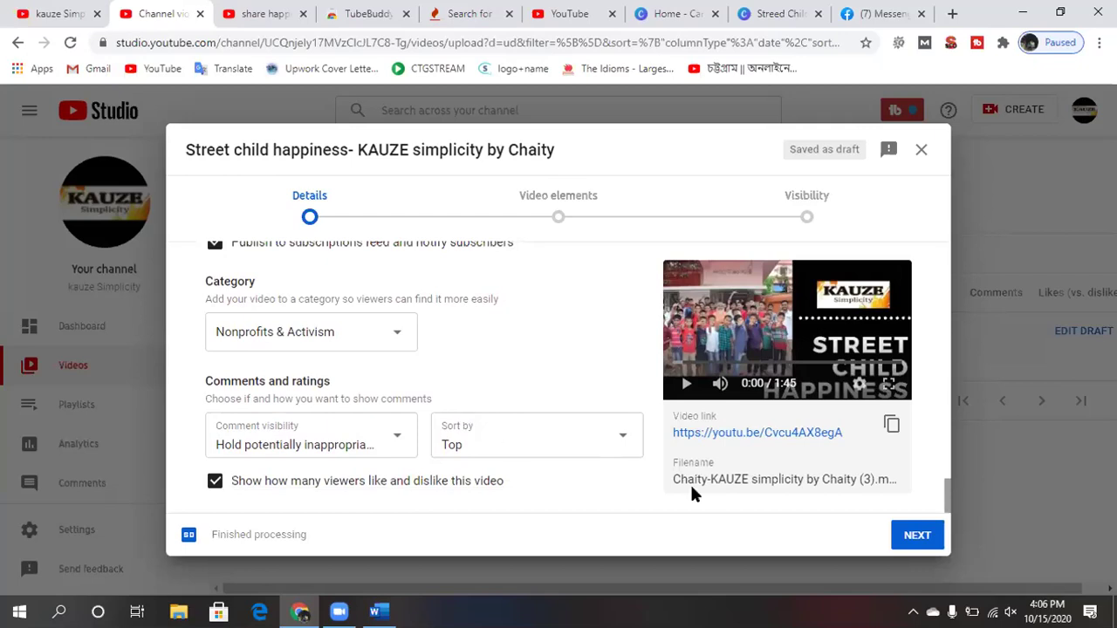
pyautogui.click(917, 535)
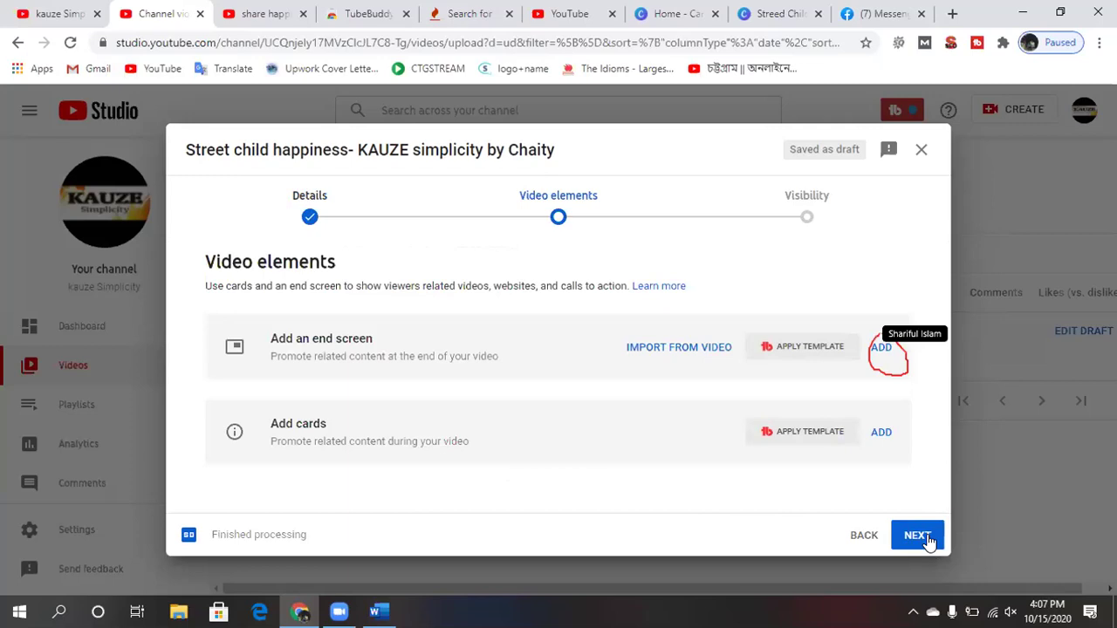
# Add an end screen using the one-video, one-subscribe template with the subscribe circle on the left and the video on the right.
pyautogui.click(881, 348)
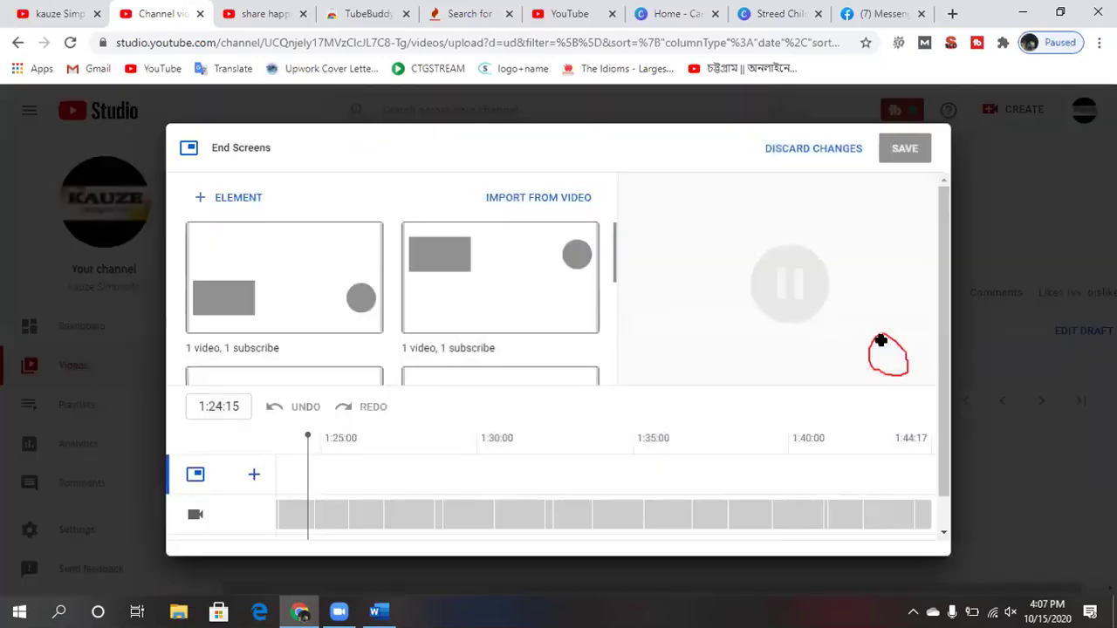
pyautogui.moveTo(881, 348)
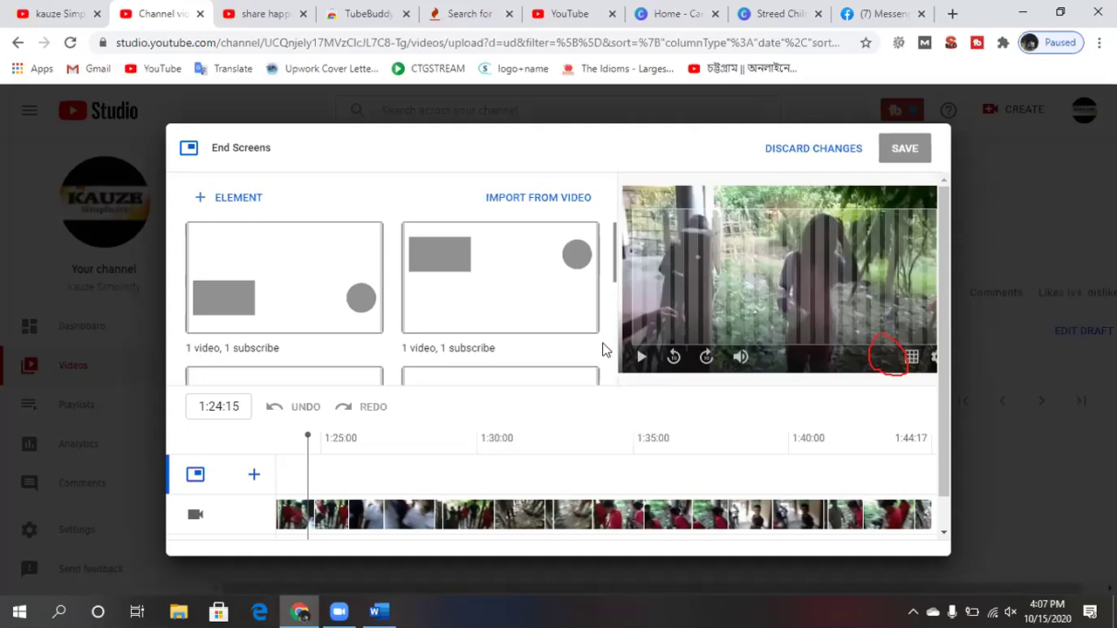
pyautogui.scroll(-5, 602, 349)
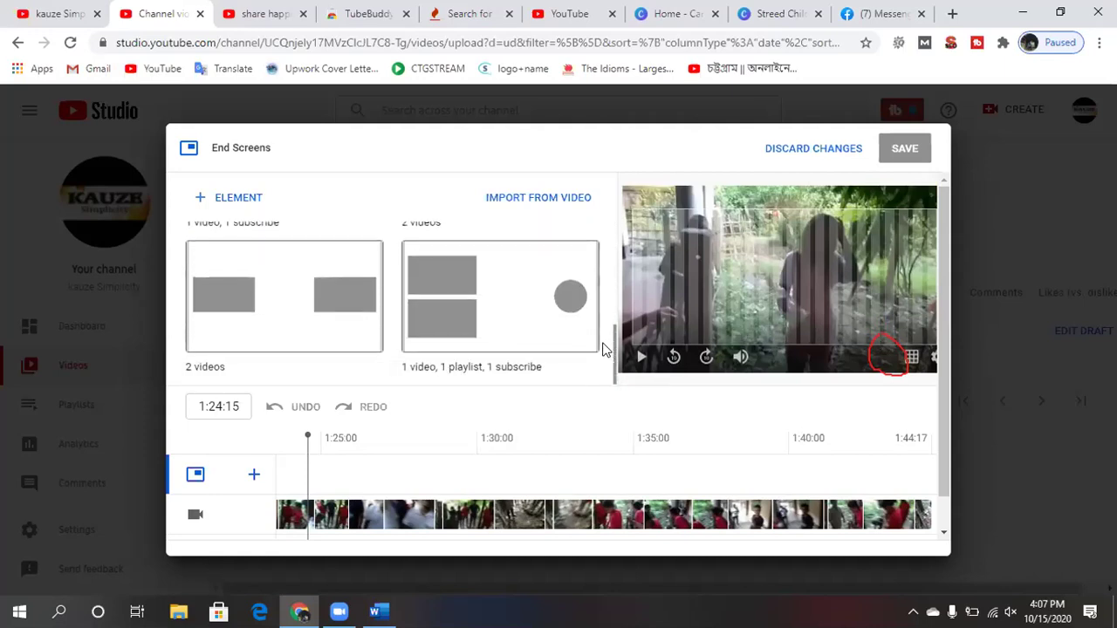
pyautogui.scroll(1, 602, 349)
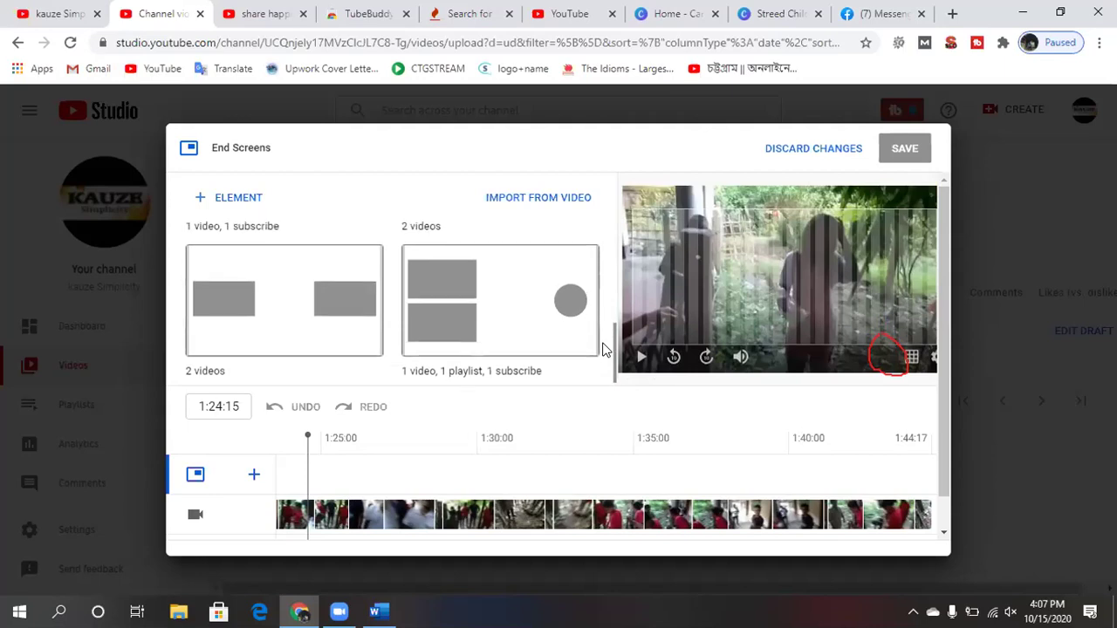
pyautogui.scroll(3, 602, 349)
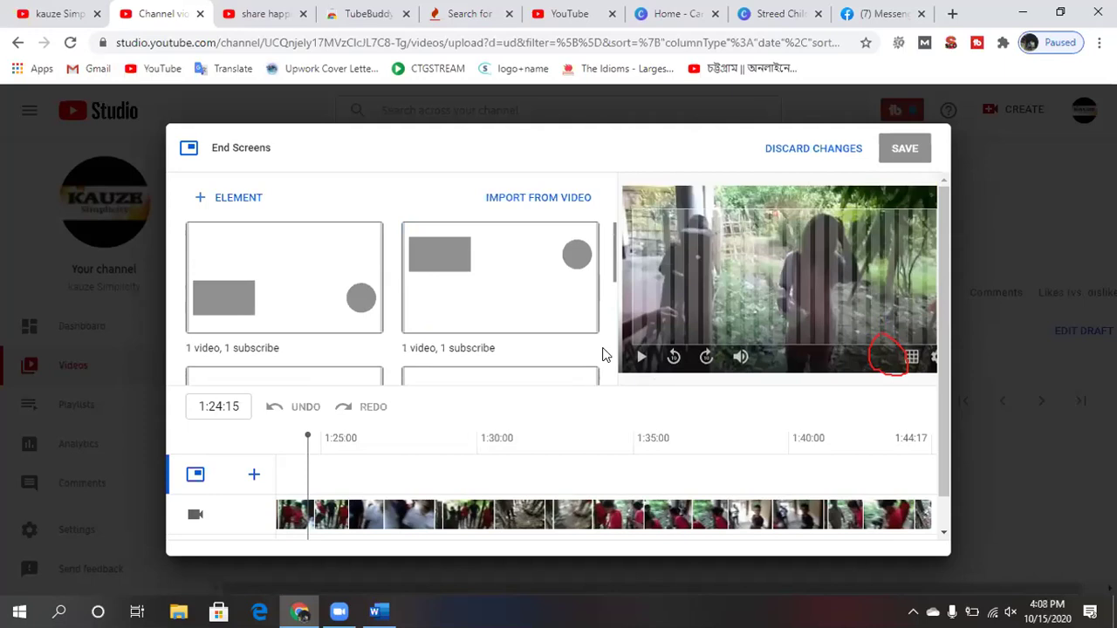
pyautogui.scroll(-1, 501, 324)
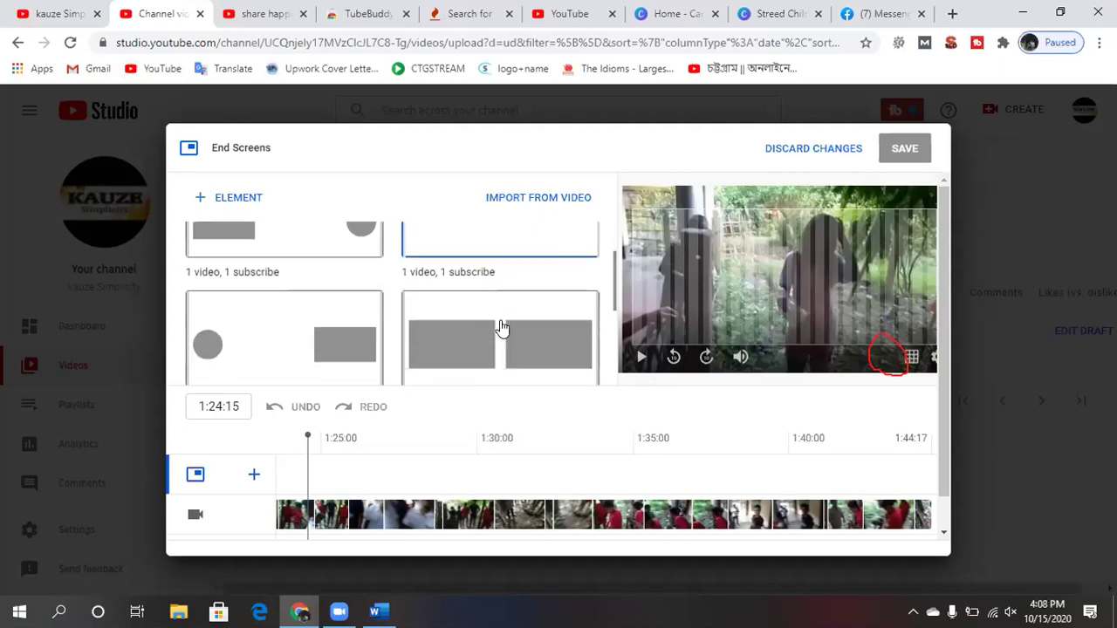
pyautogui.click(299, 303)
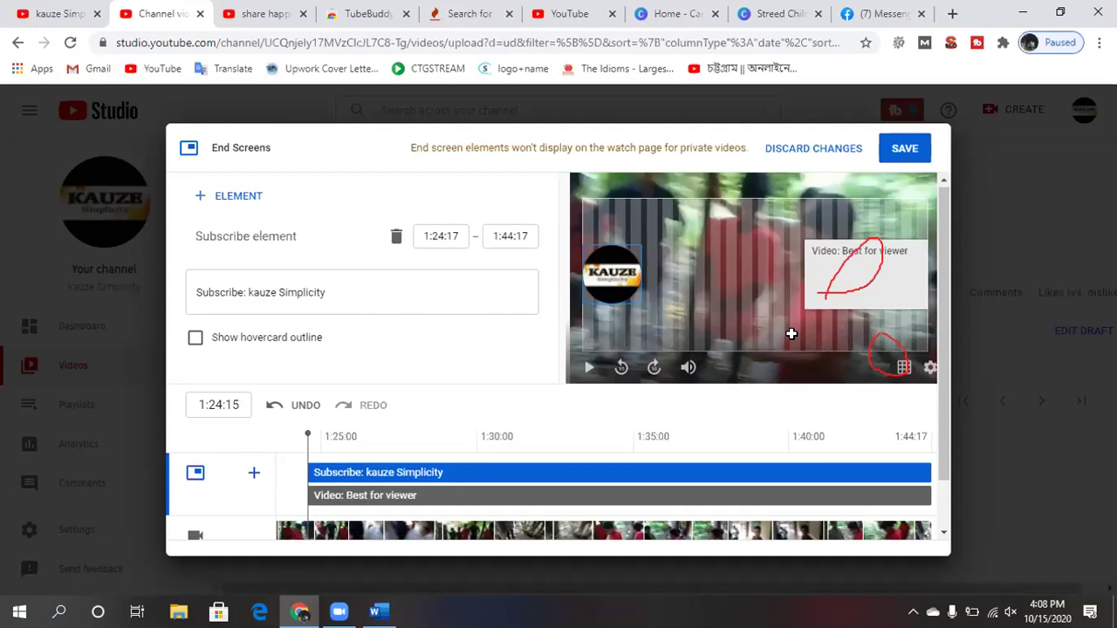
# Select the end screen's video element and examine its video options, timeline placement and the element types that can be added.
pyautogui.scroll(-1, 792, 337)
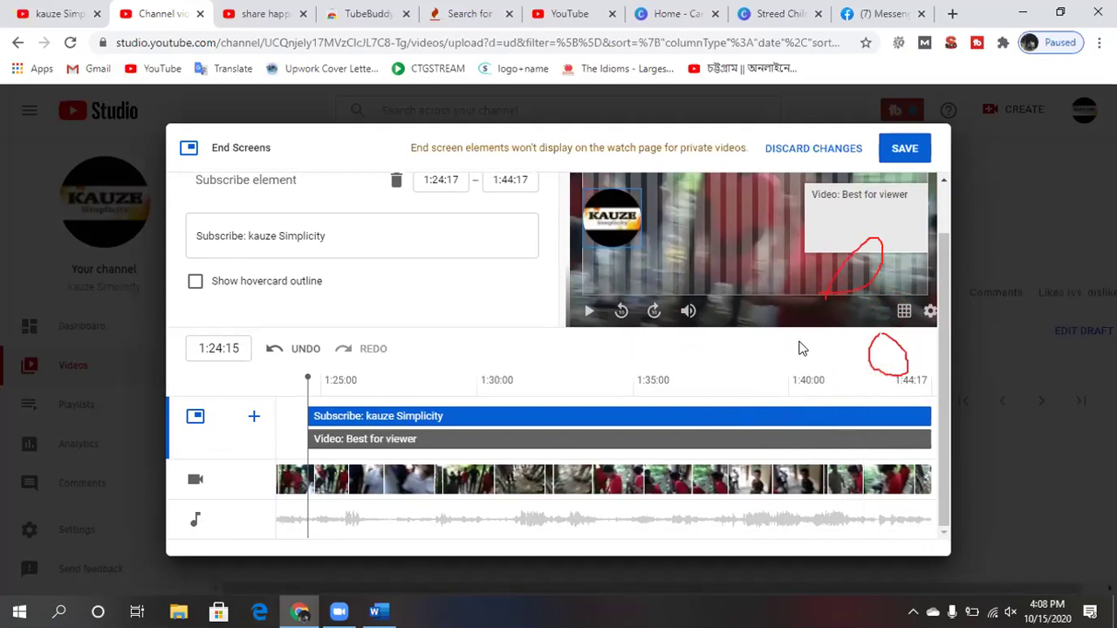
pyautogui.click(397, 439)
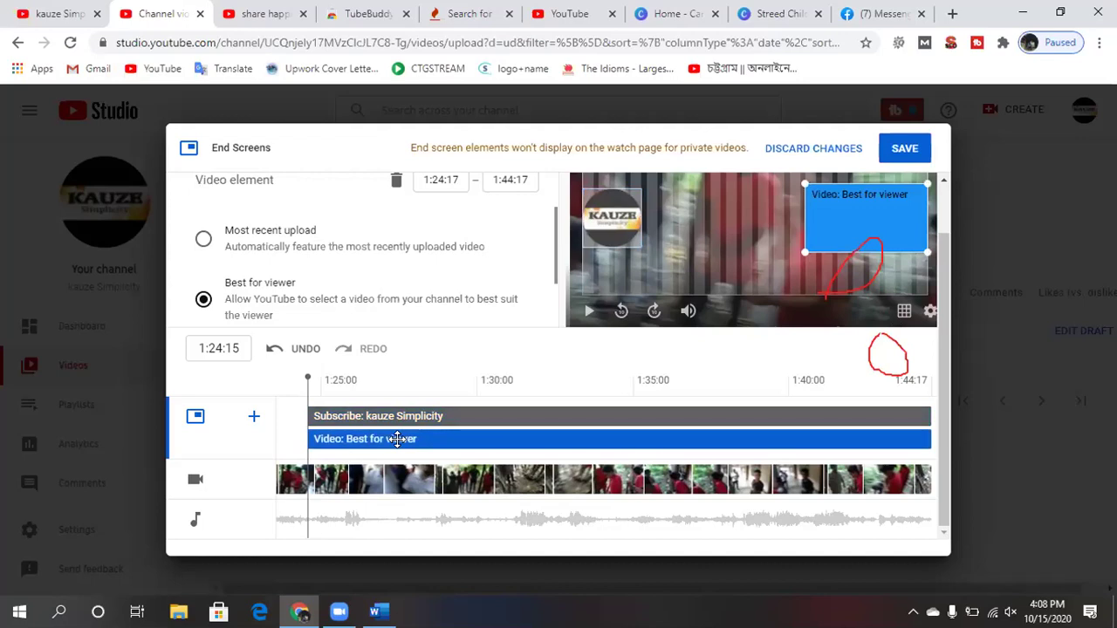
pyautogui.scroll(1, 431, 377)
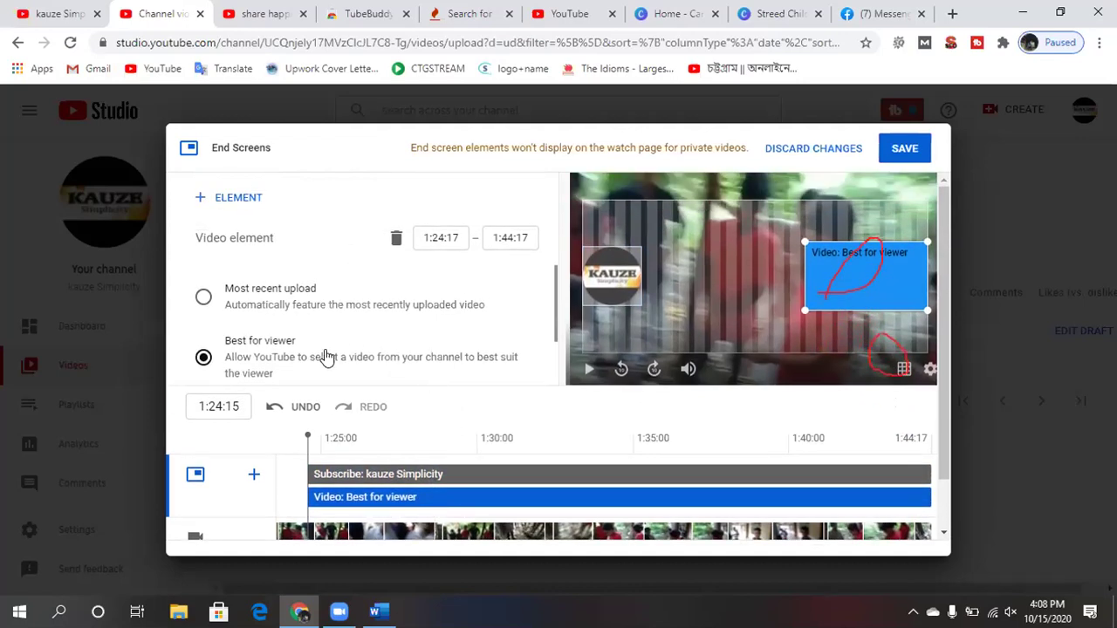
pyautogui.click(222, 201)
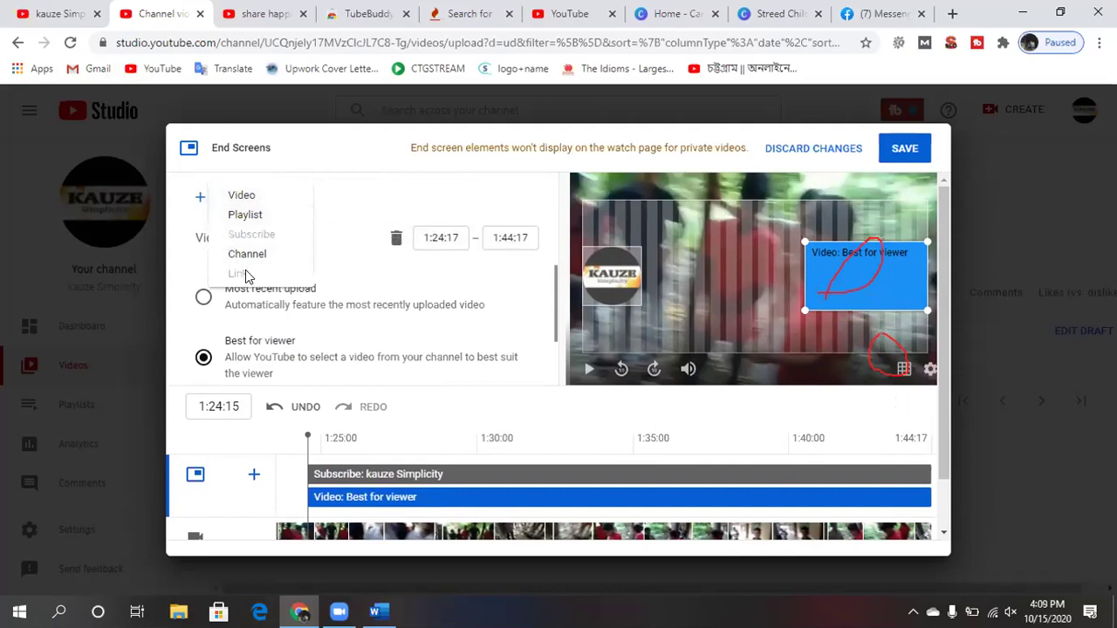
pyautogui.click(345, 256)
pyautogui.scroll(-1, 479, 332)
pyautogui.scroll(-2, 573, 415)
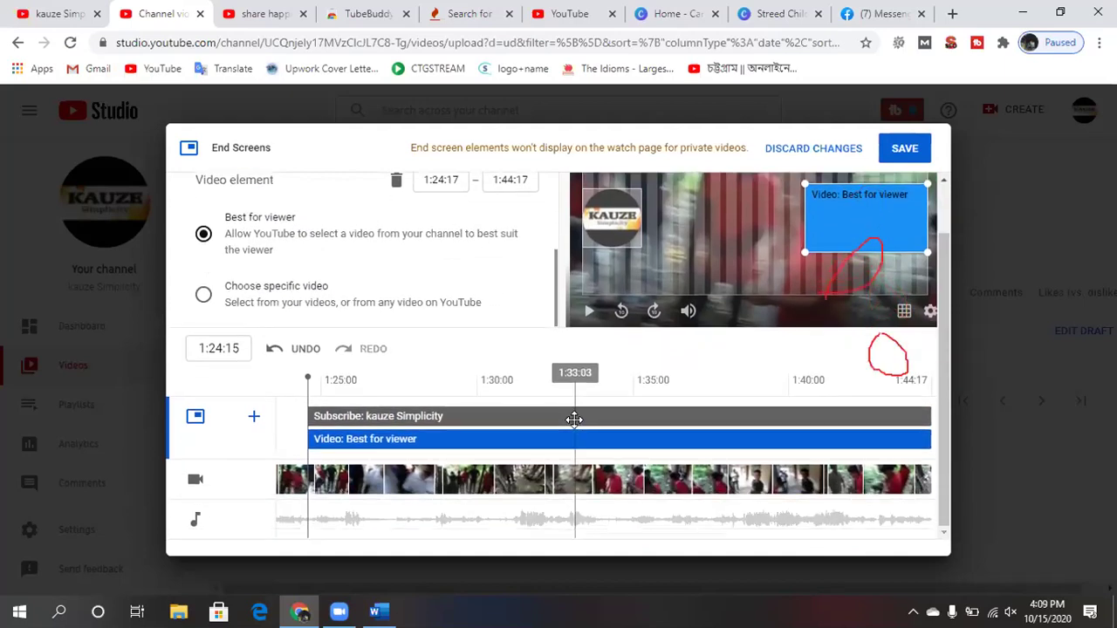
pyautogui.scroll(2, 573, 419)
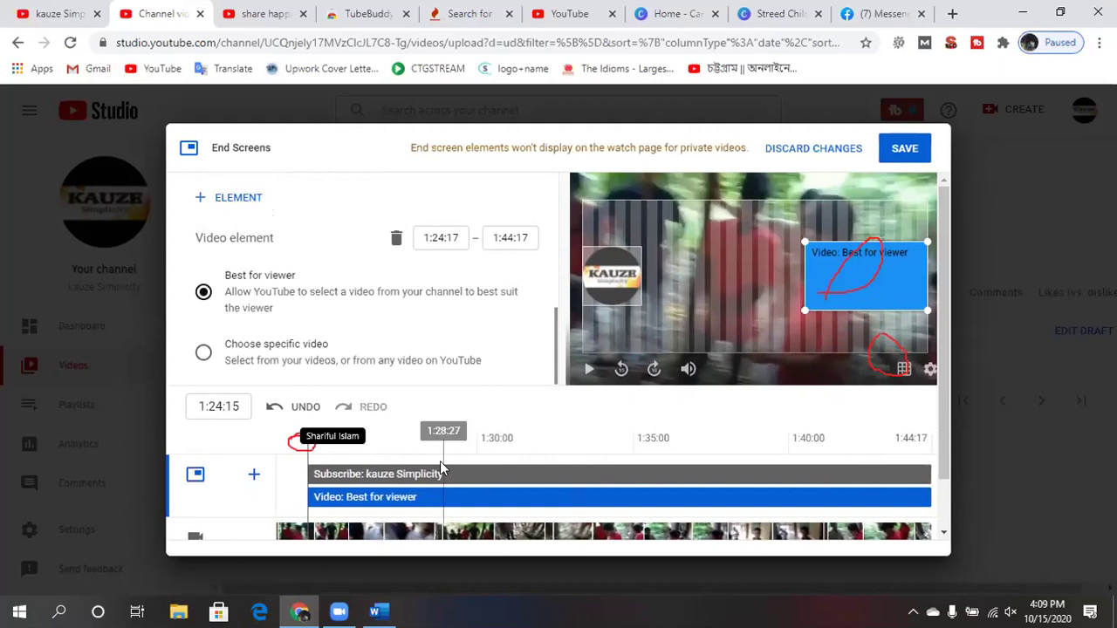
pyautogui.scroll(-1, 434, 382)
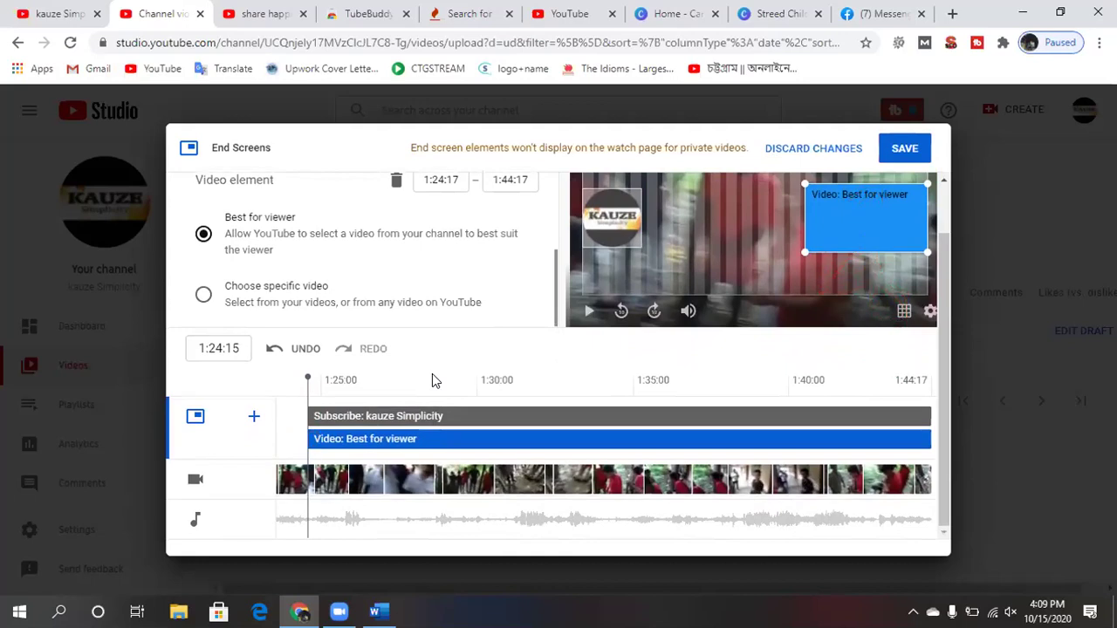
# Review the end screen's video element, layout and timeline, and discard the end screen changes.
pyautogui.scroll(1, 432, 381)
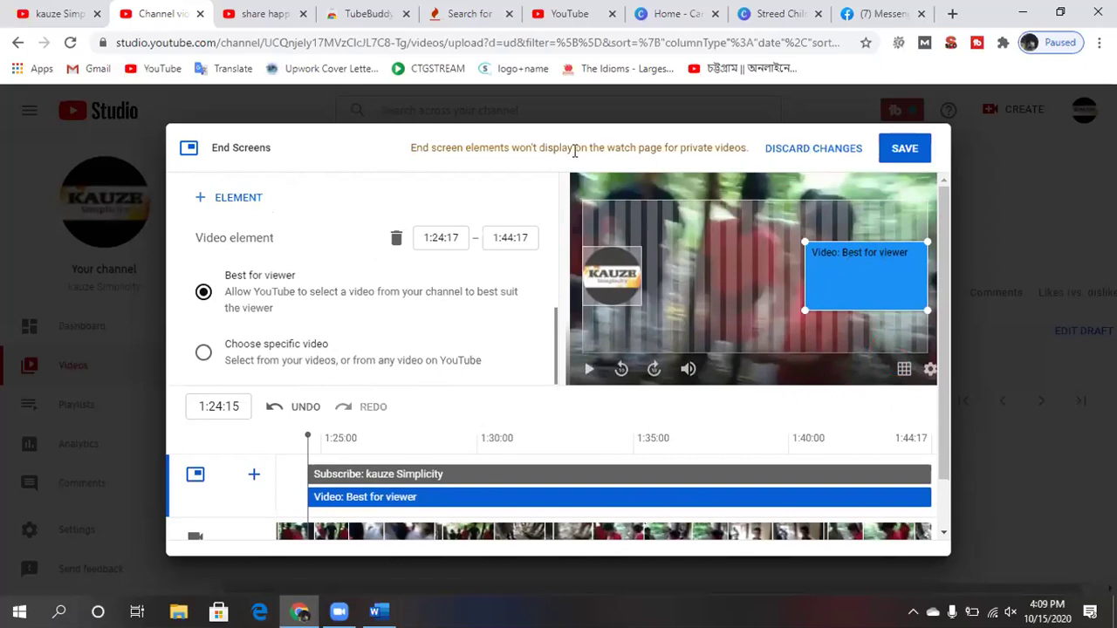
pyautogui.scroll(-1, 758, 405)
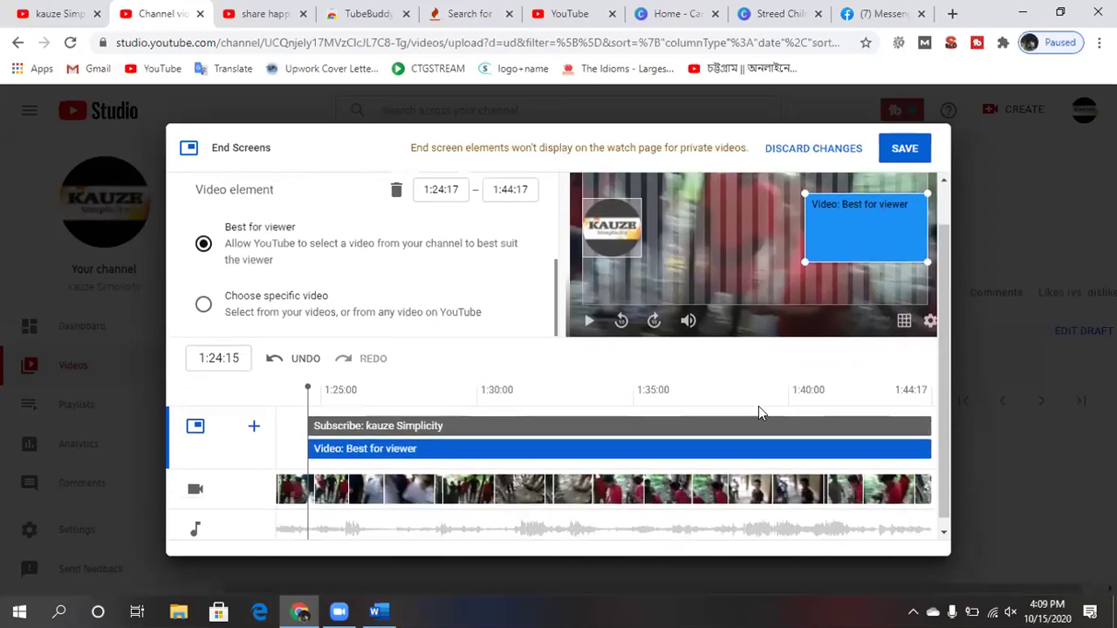
pyautogui.scroll(1, 758, 405)
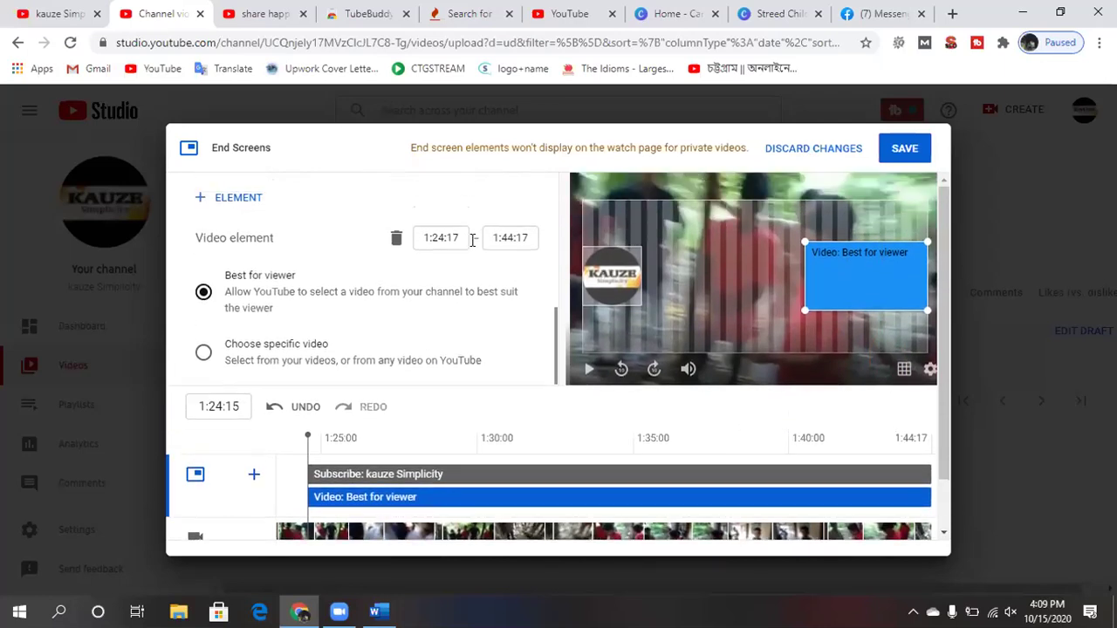
pyautogui.scroll(-1, 450, 229)
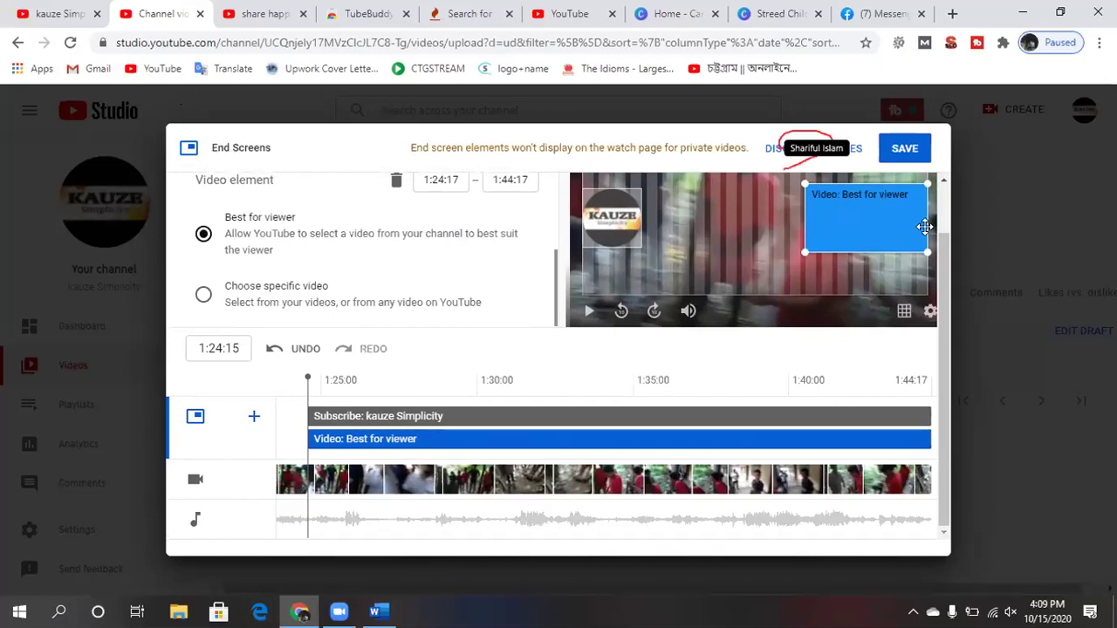
pyautogui.click(855, 150)
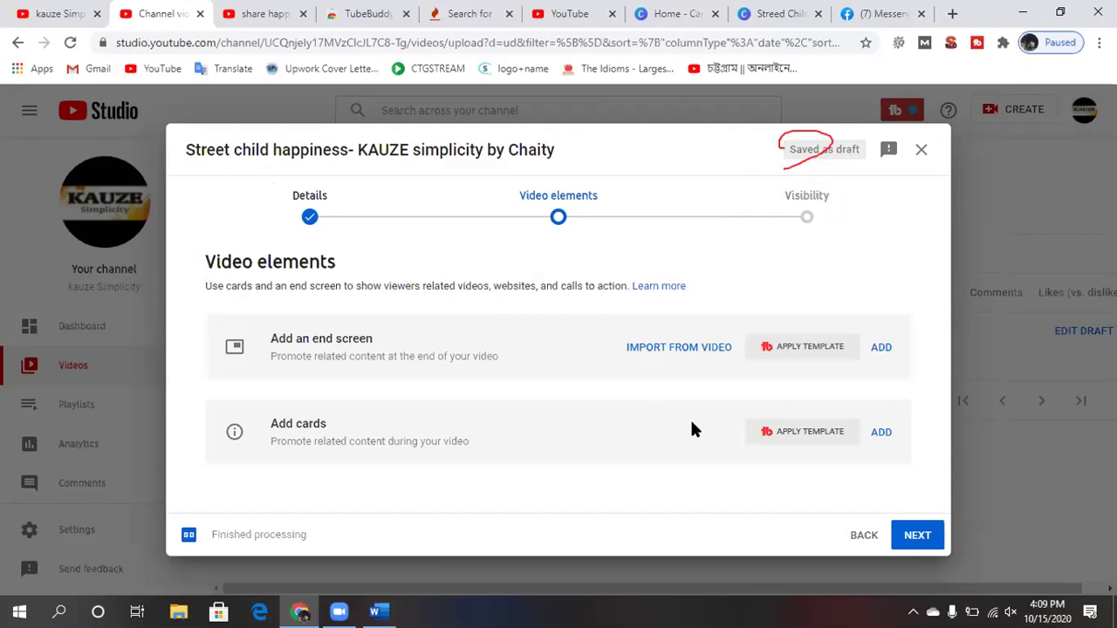
# Open the cards editor, examine the card types and timeline, and discard it without adding a card.
pyautogui.click(881, 433)
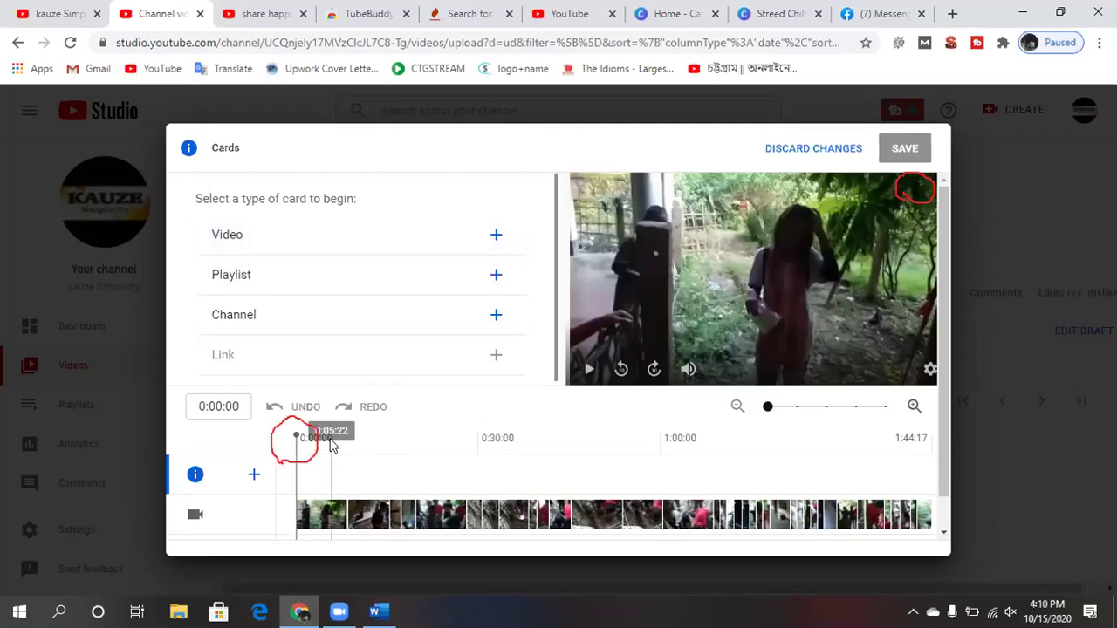
pyautogui.scroll(-1, 404, 410)
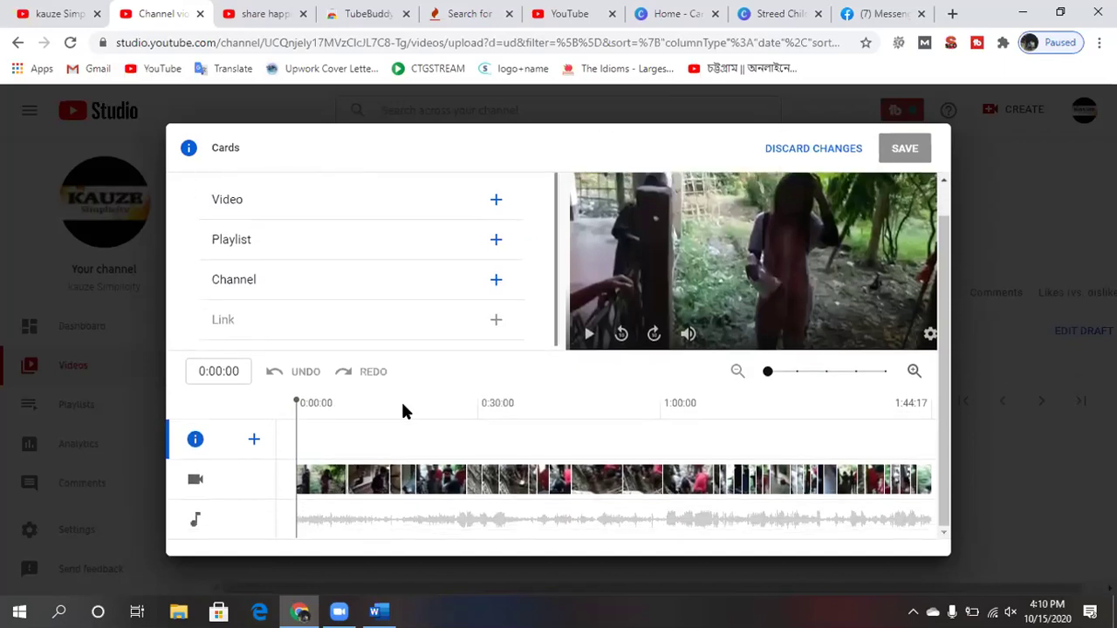
pyautogui.scroll(1, 404, 410)
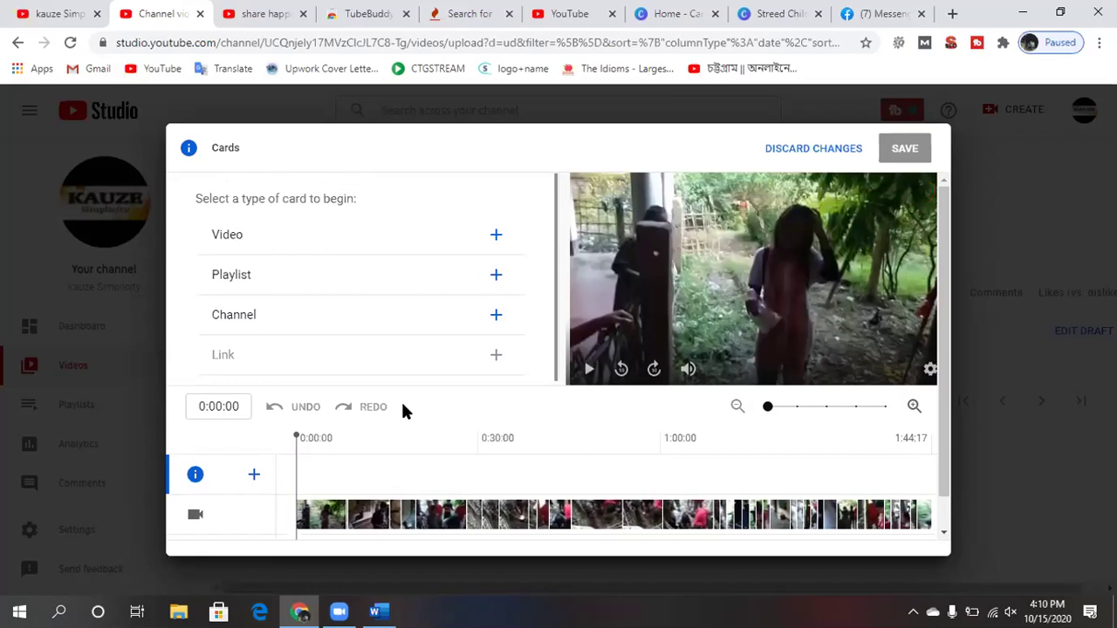
pyautogui.click(818, 149)
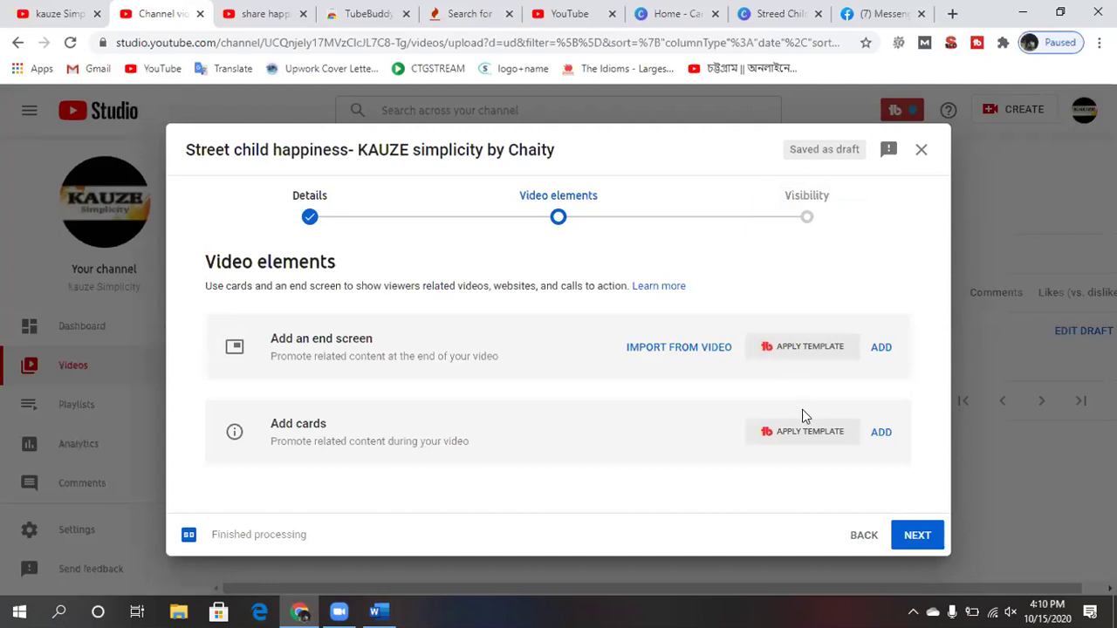
# Advance the upload to the Visibility stage and set the video to Public.
pyautogui.click(907, 537)
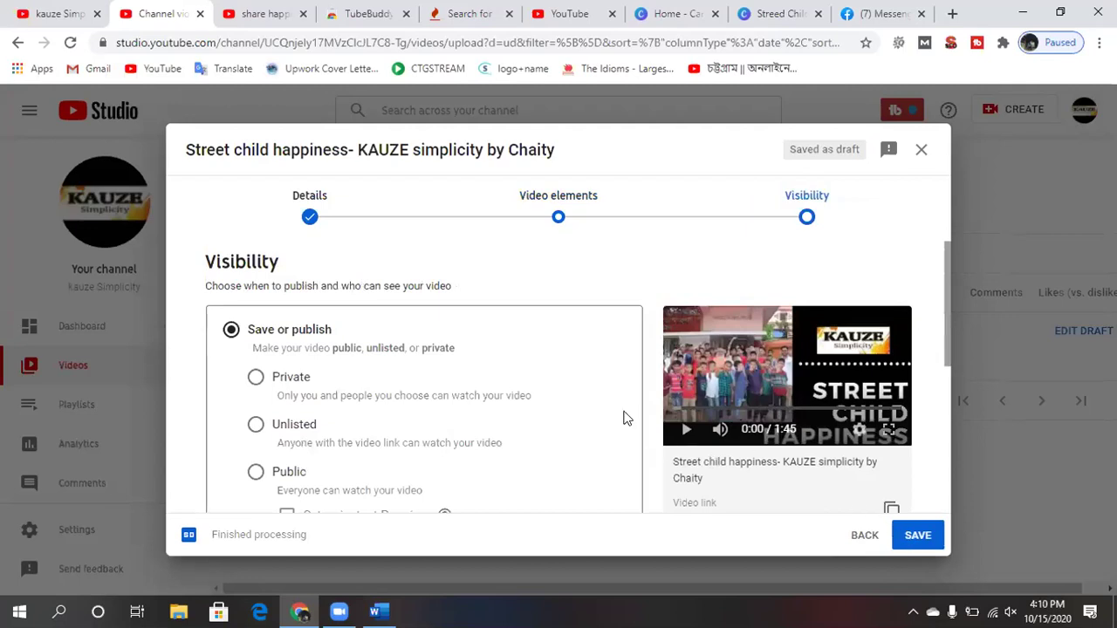
pyautogui.scroll(-1, 625, 419)
pyautogui.scroll(-1, 625, 419)
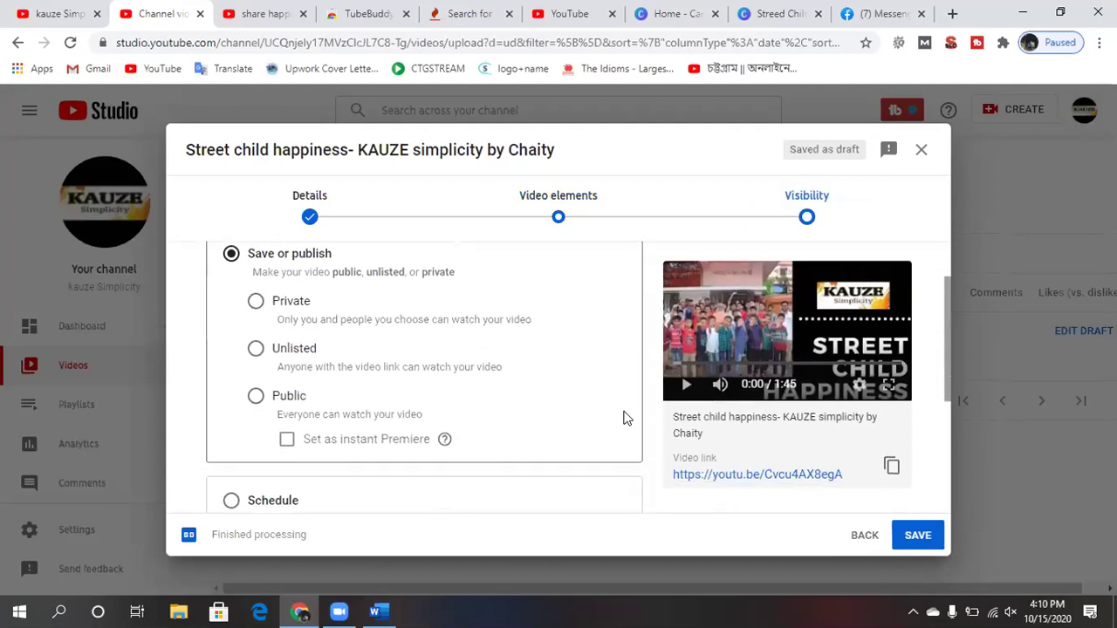
pyautogui.click(256, 390)
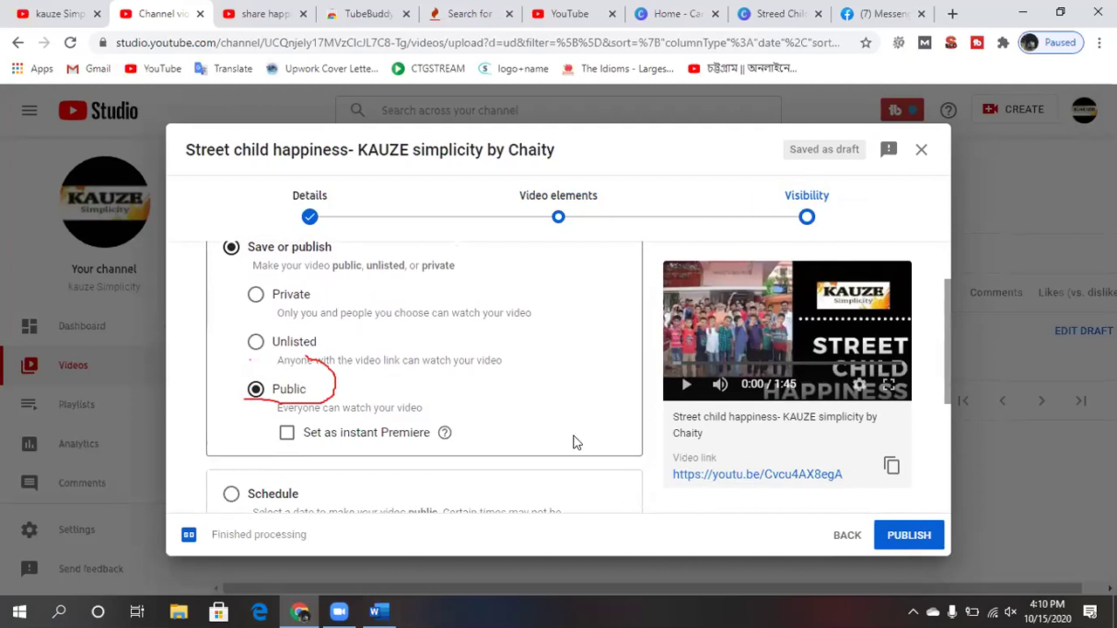
# Try the Schedule option, examine its date, time and Premiere settings and the pre-publish checks, and return to Save or publish.
pyautogui.scroll(-1, 574, 442)
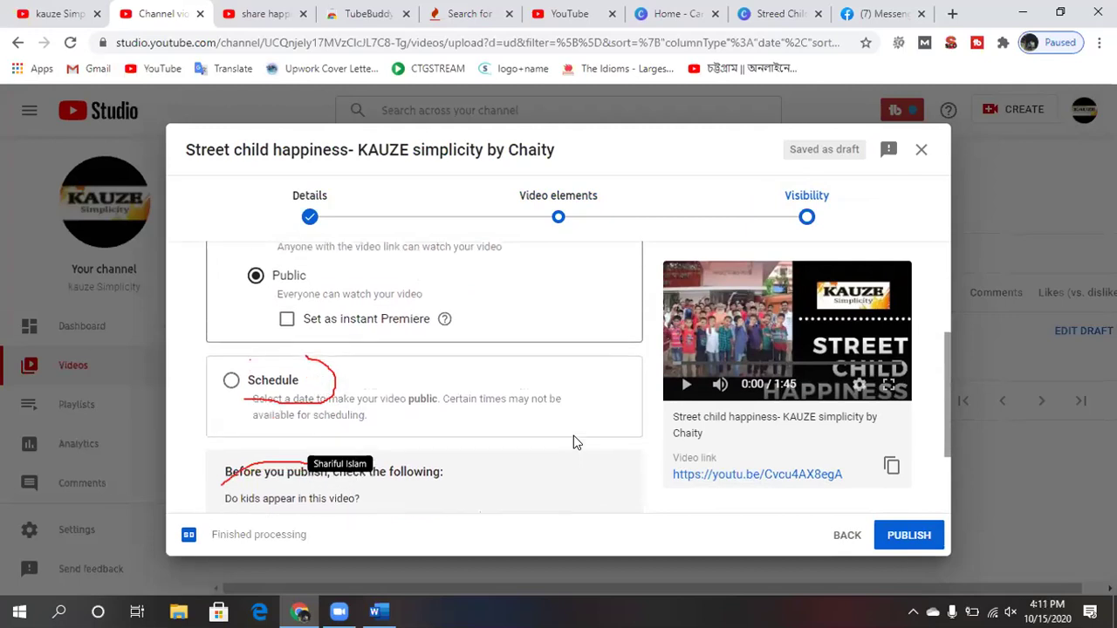
pyautogui.click(230, 385)
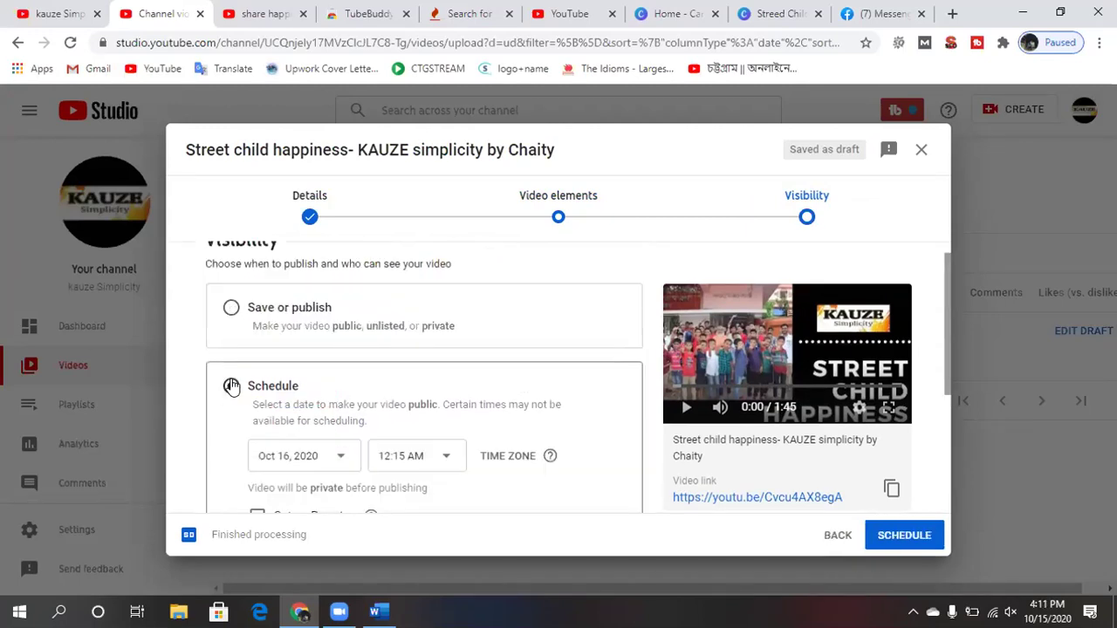
pyautogui.scroll(-2, 409, 375)
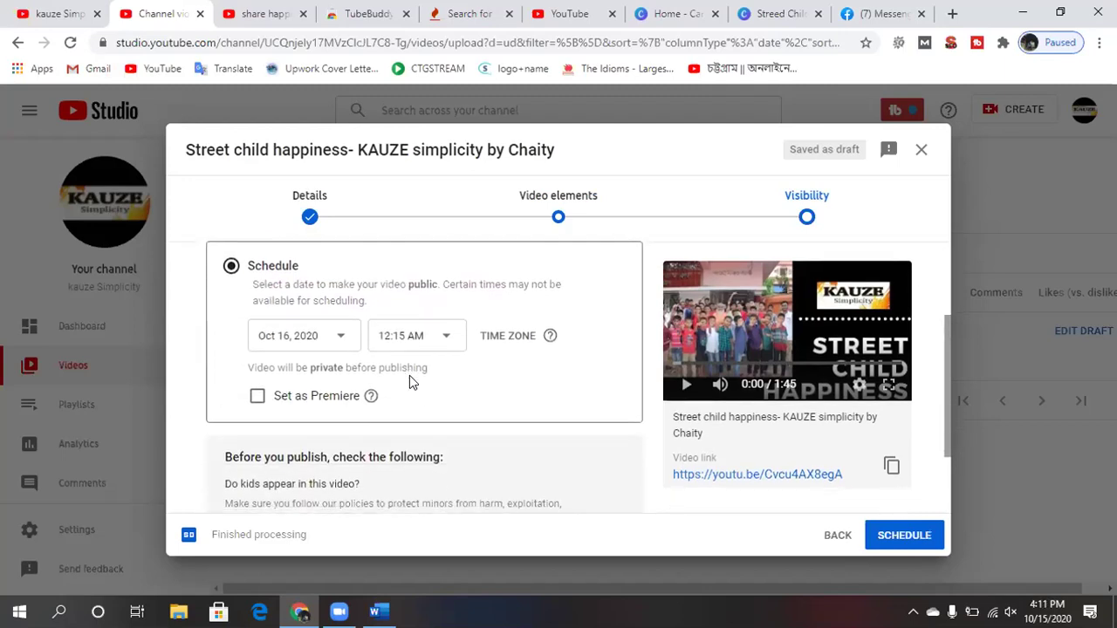
pyautogui.scroll(-1, 409, 377)
pyautogui.scroll(-2, 409, 377)
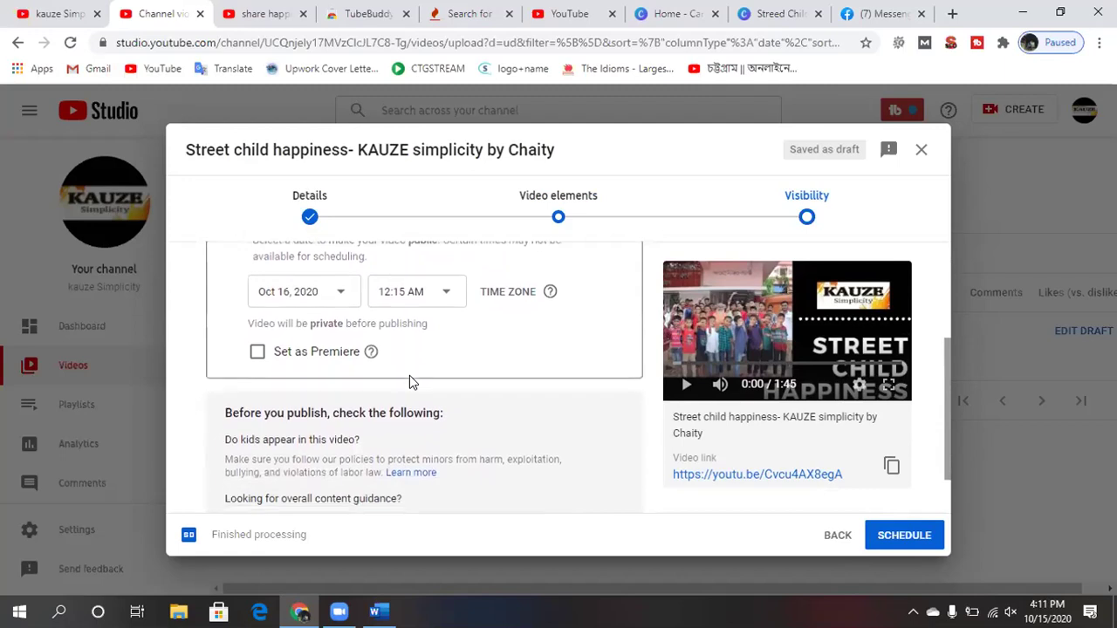
pyautogui.scroll(-3, 409, 375)
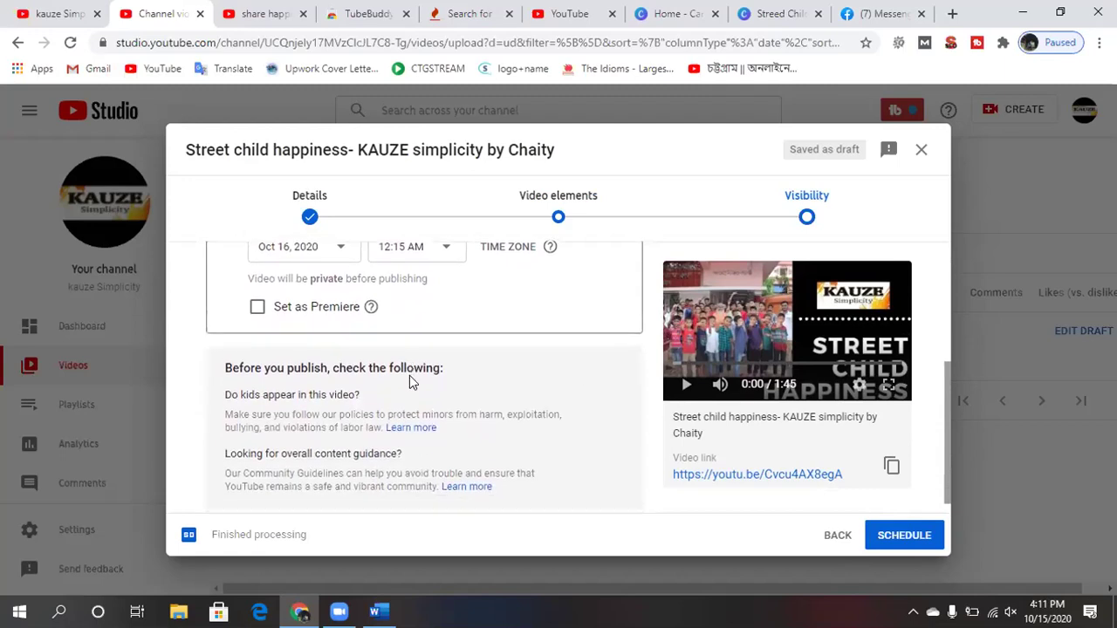
pyautogui.scroll(-1, 409, 375)
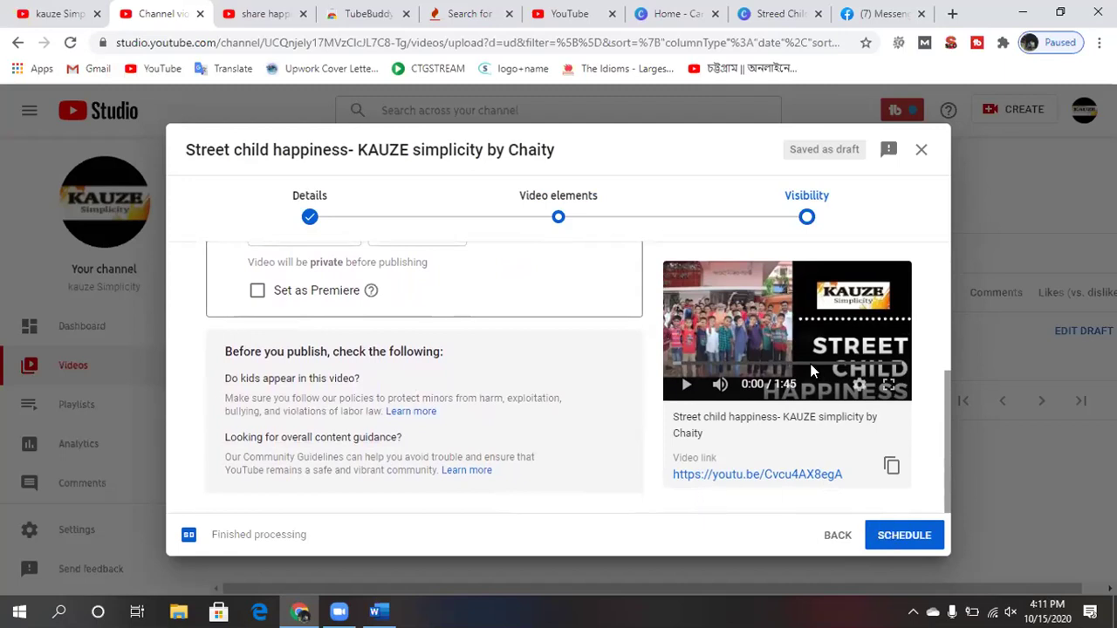
pyautogui.scroll(2, 652, 420)
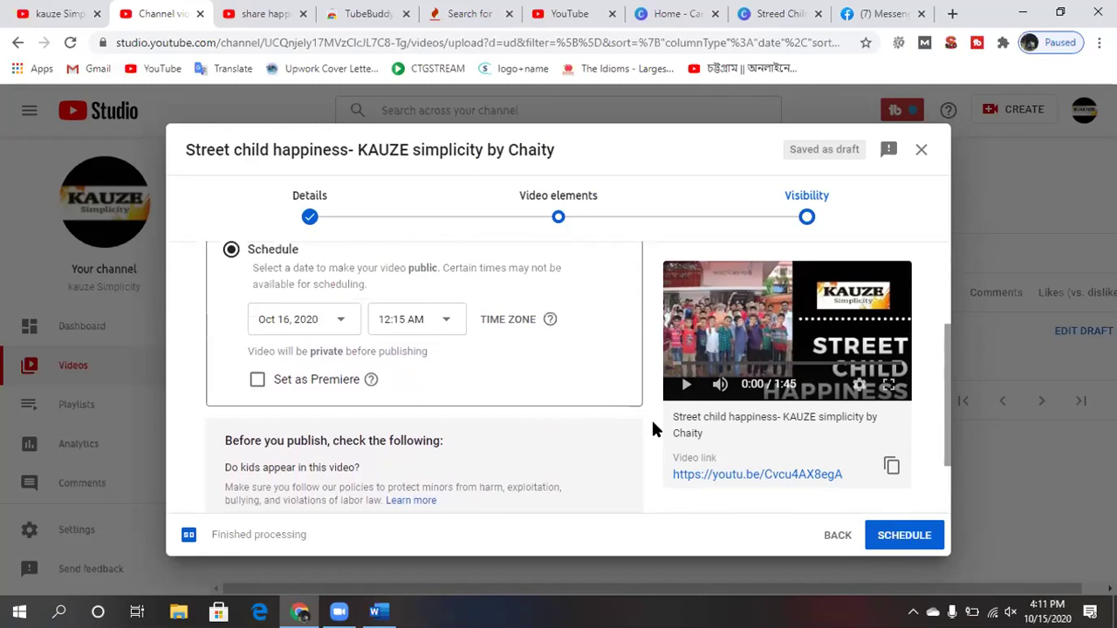
pyautogui.click(230, 334)
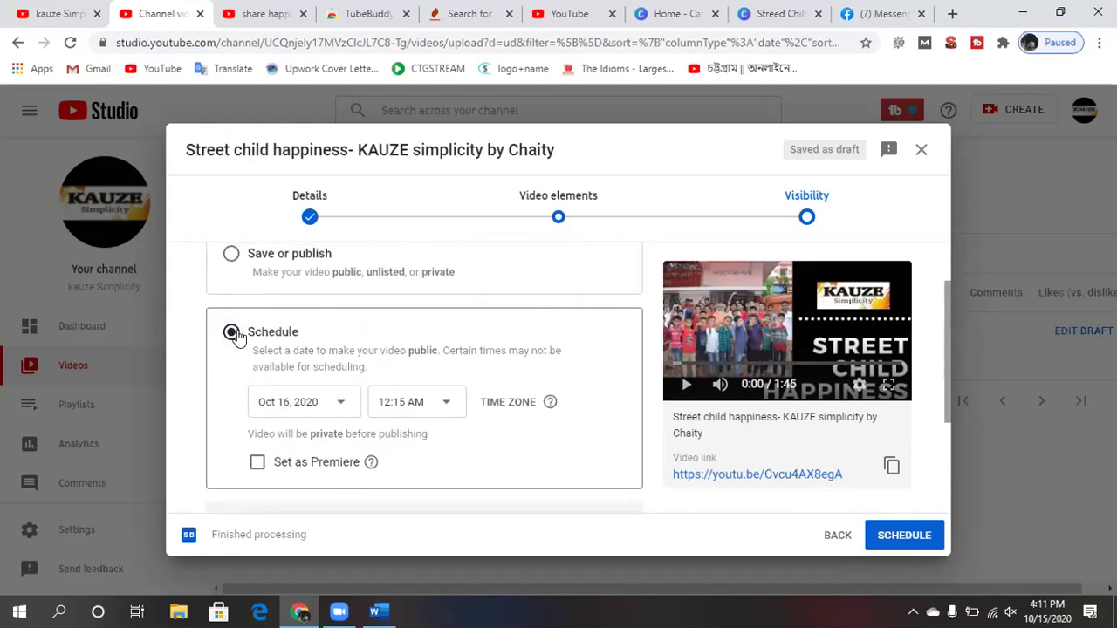
pyautogui.click(231, 254)
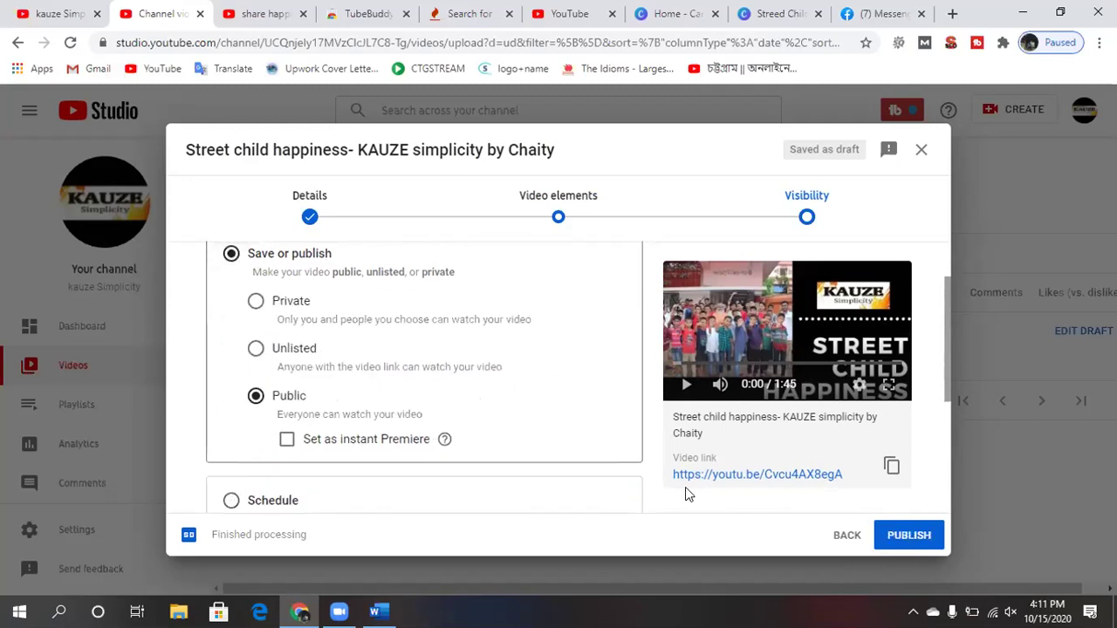
# Publish the video, copy its link from the published dialog, and dismiss the dialog and the video list hint.
pyautogui.scroll(-1, 685, 490)
pyautogui.click(911, 537)
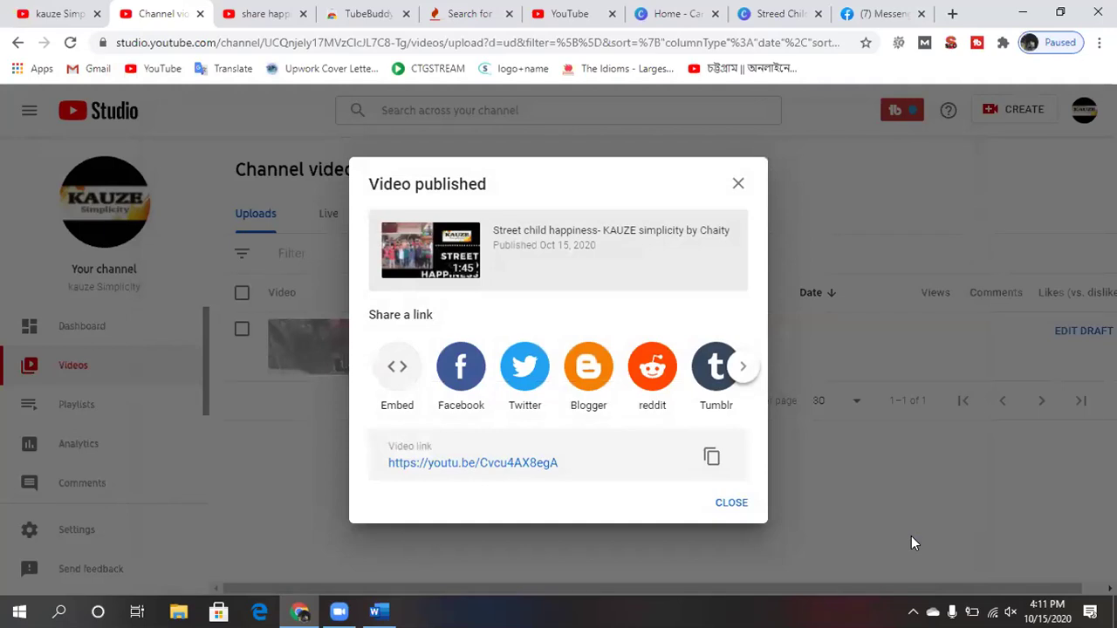
pyautogui.click(711, 457)
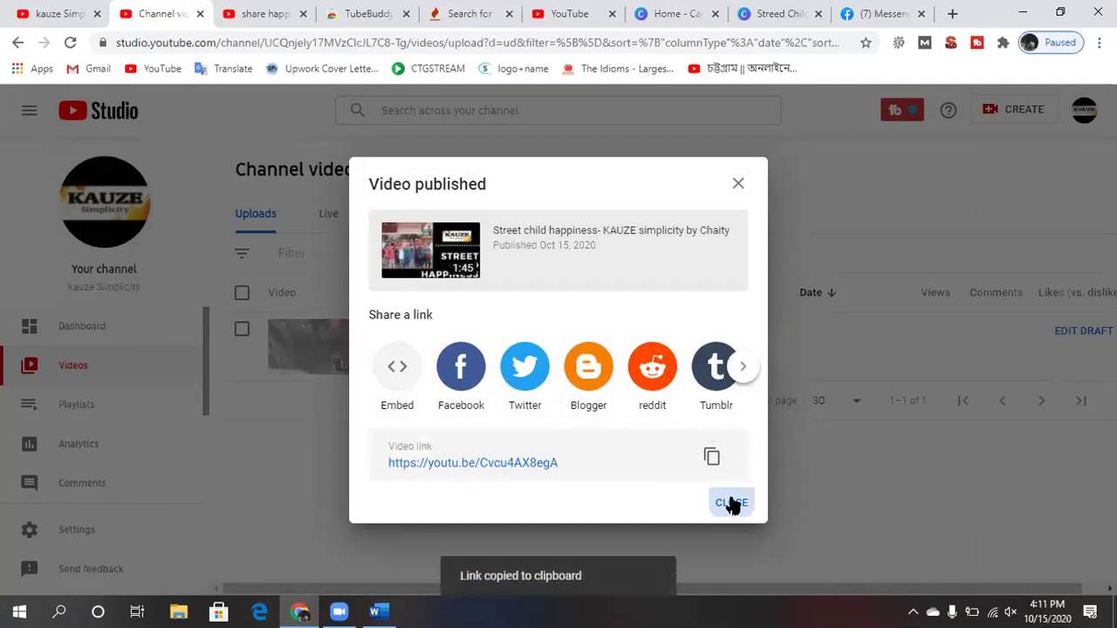
pyautogui.click(731, 502)
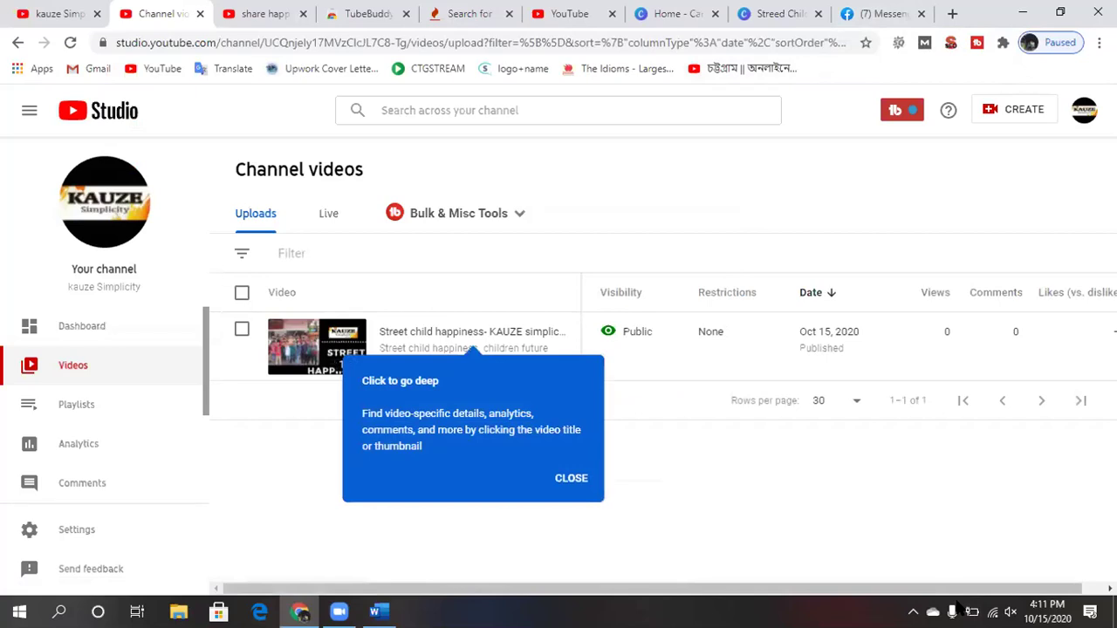
pyautogui.click(957, 608)
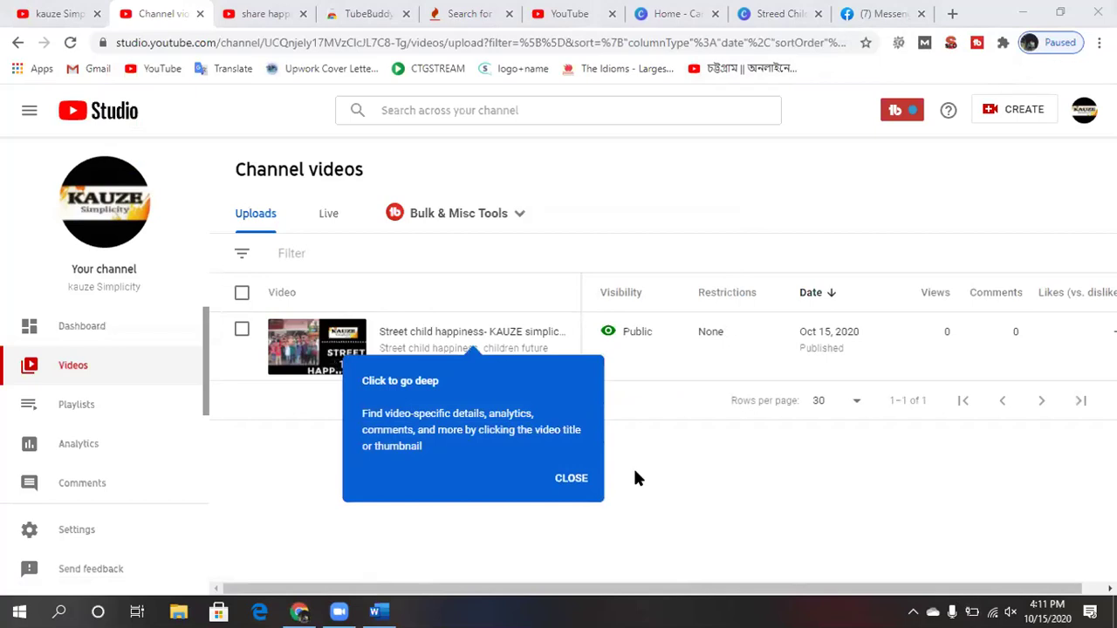
pyautogui.click(579, 480)
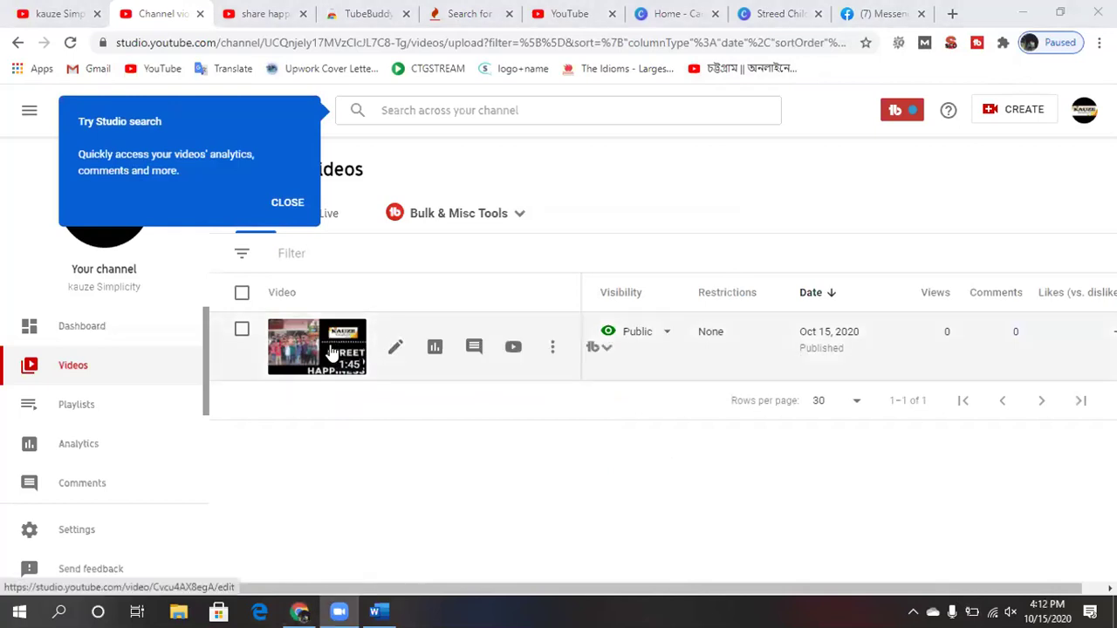
# Go to the YouTube home page and switch to the other signed-in account.
pyautogui.click(567, 15)
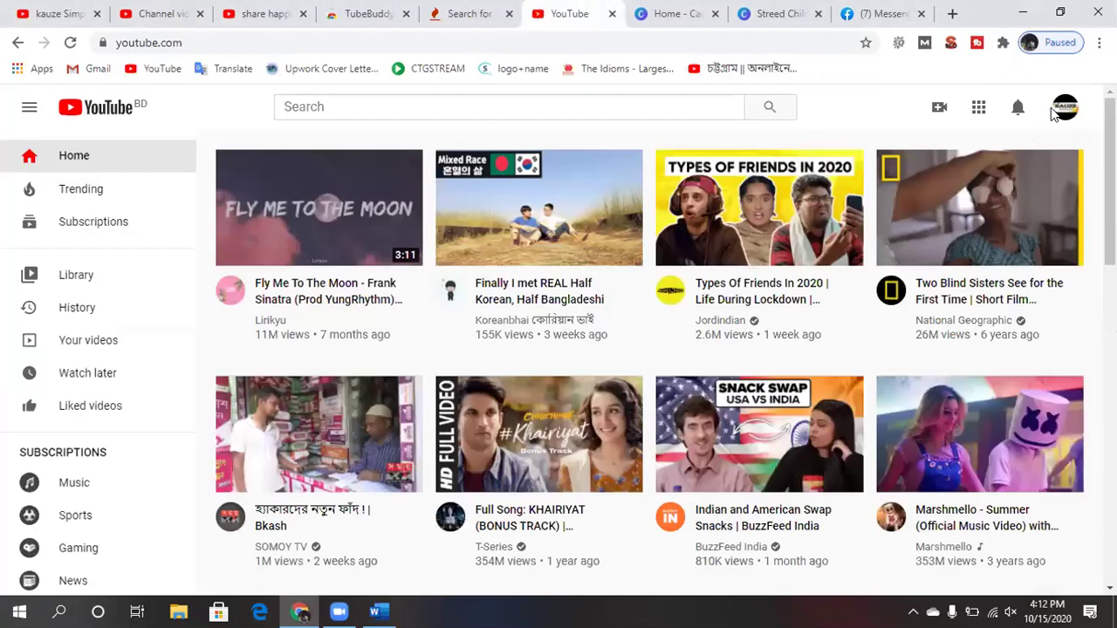
pyautogui.click(1058, 113)
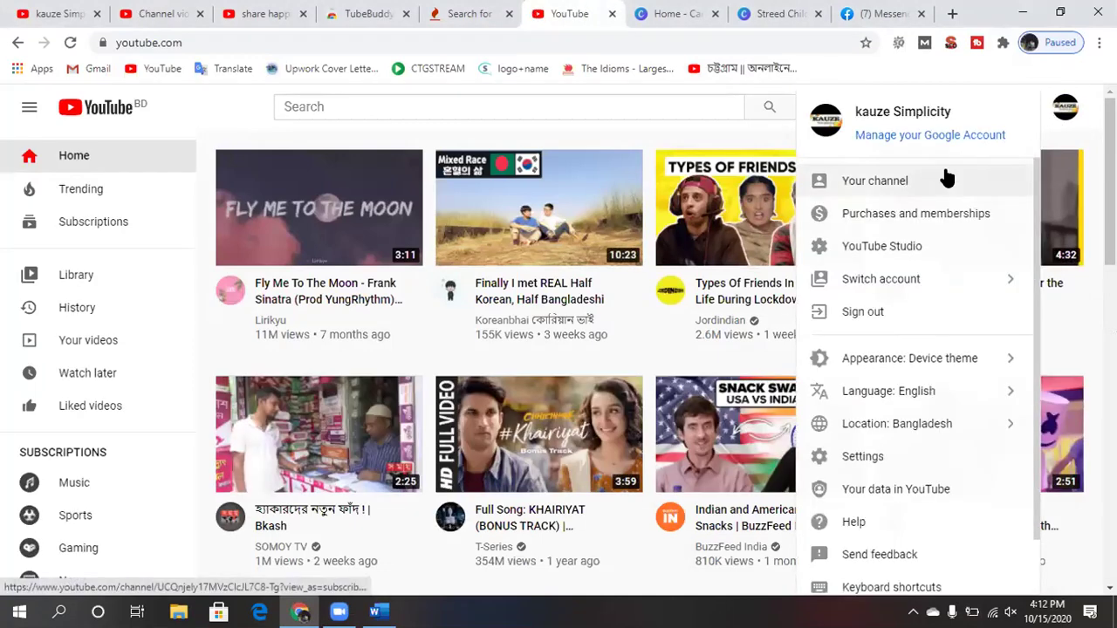
pyautogui.click(888, 281)
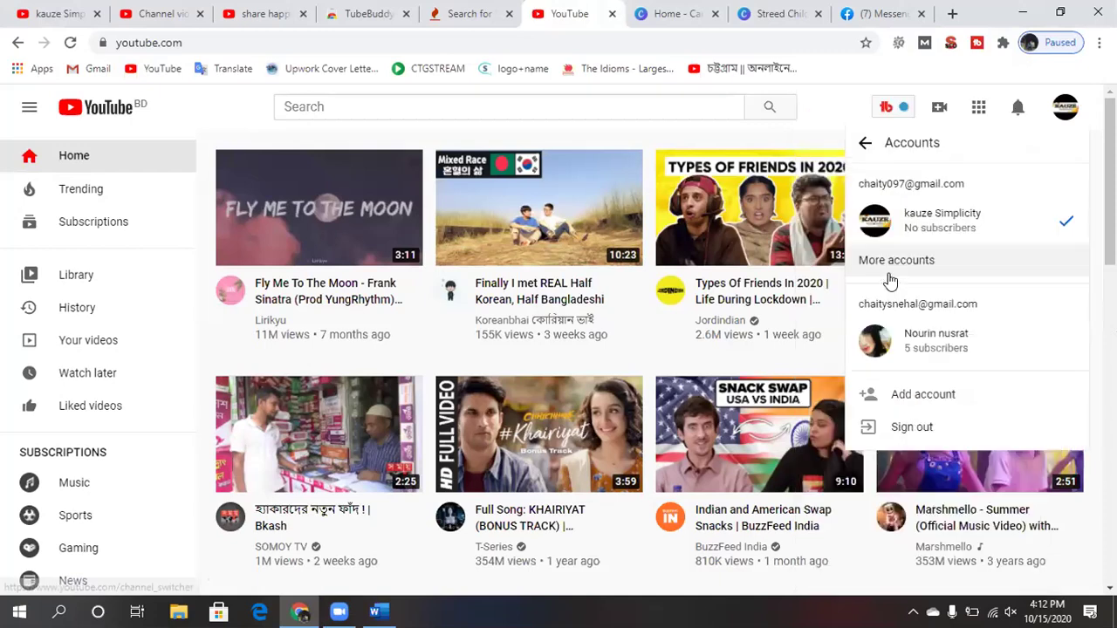
pyautogui.click(920, 333)
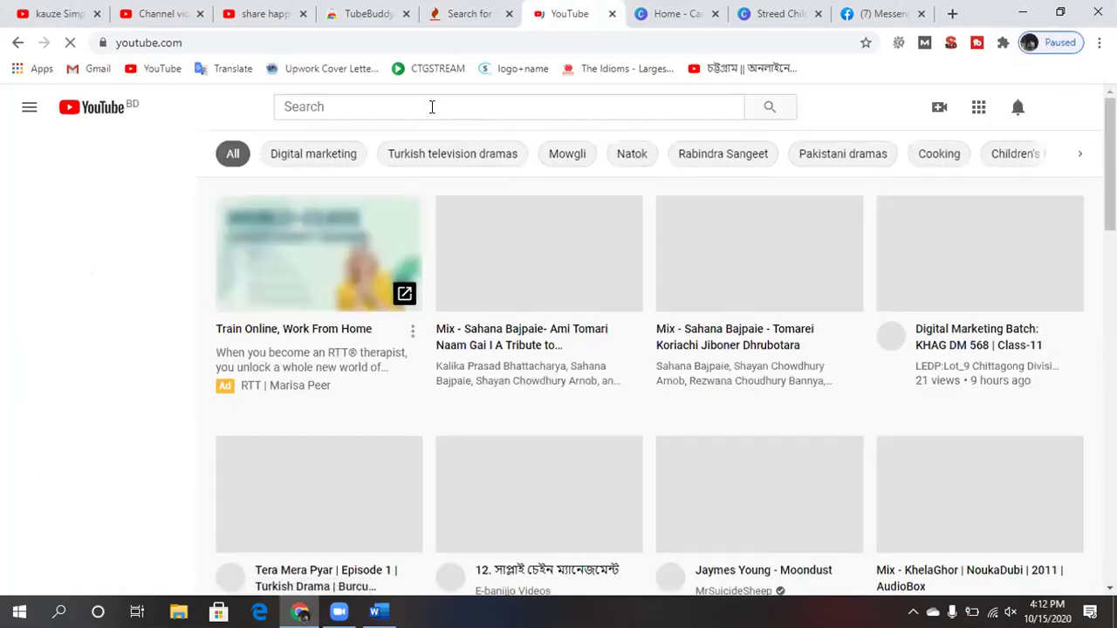
# Search YouTube for the copied video link, open the Street child happiness video and examine its description and comments area.
pyautogui.click(431, 106)
pyautogui.hotkey('ctrl', 'v')
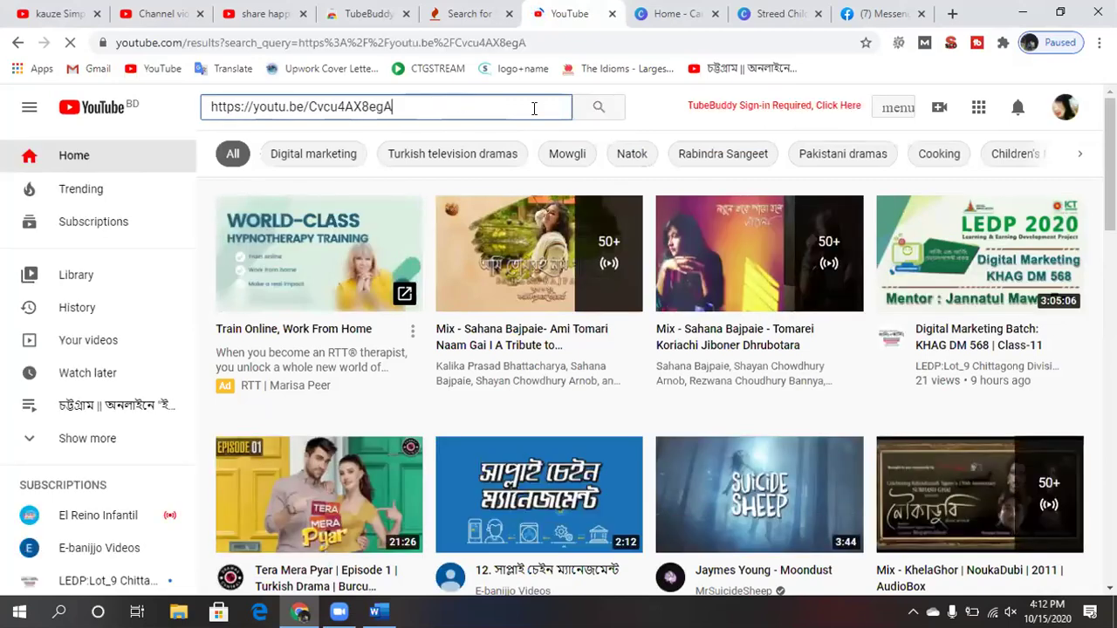
pyautogui.scroll(-1, 538, 305)
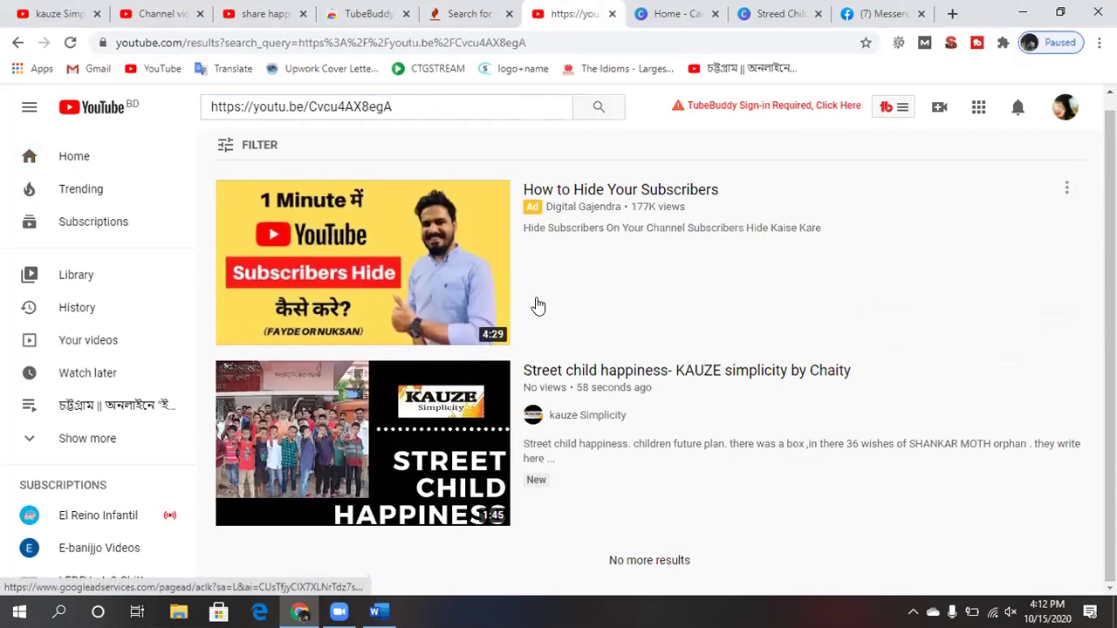
pyautogui.click(368, 416)
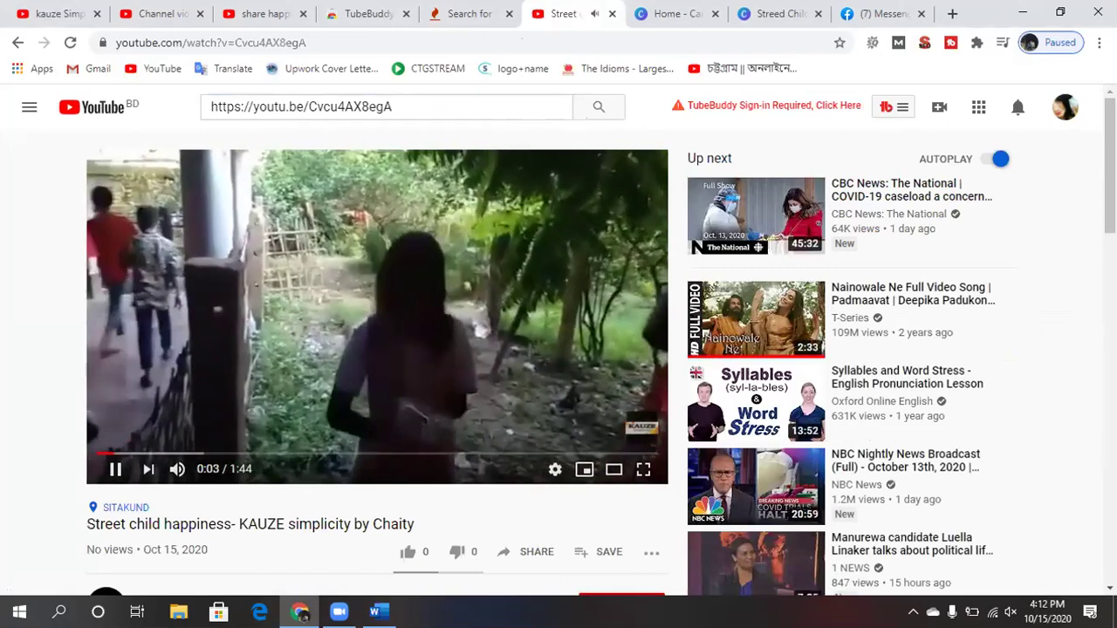
pyautogui.scroll(-1, 460, 475)
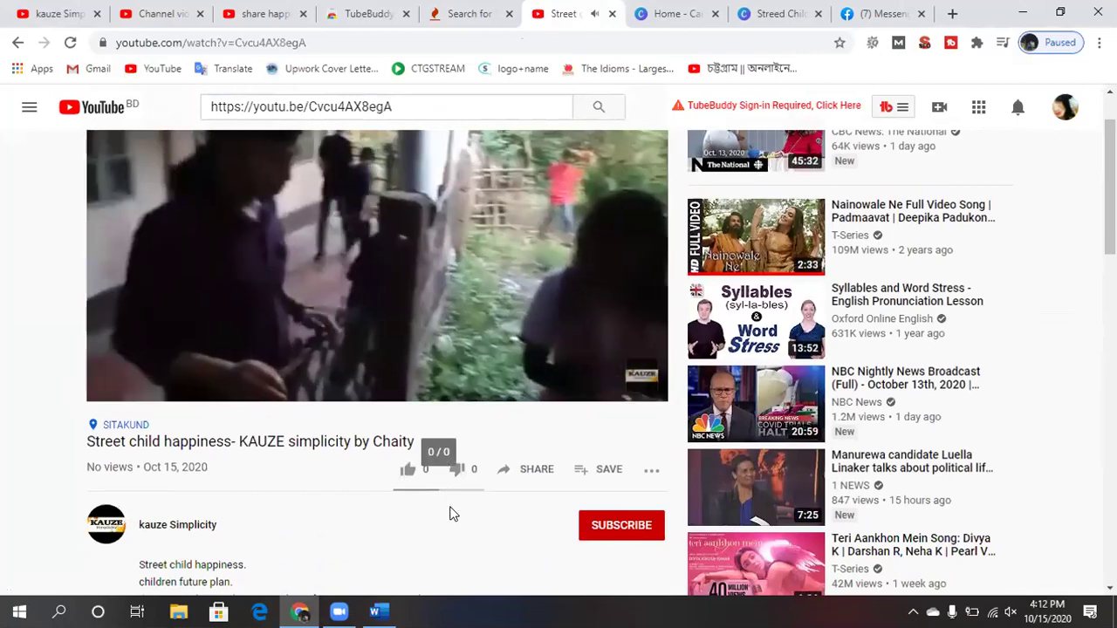
pyautogui.scroll(-3, 452, 511)
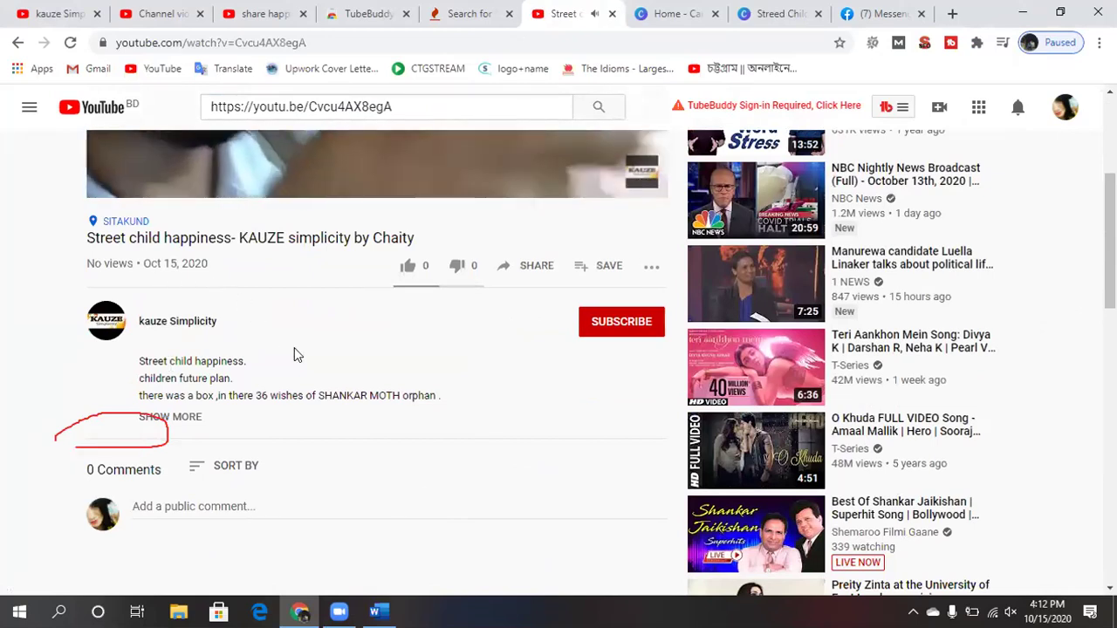
# Subscribe to the kauze Simplicity channel and like the Street child happiness video.
pyautogui.scroll(1, 294, 354)
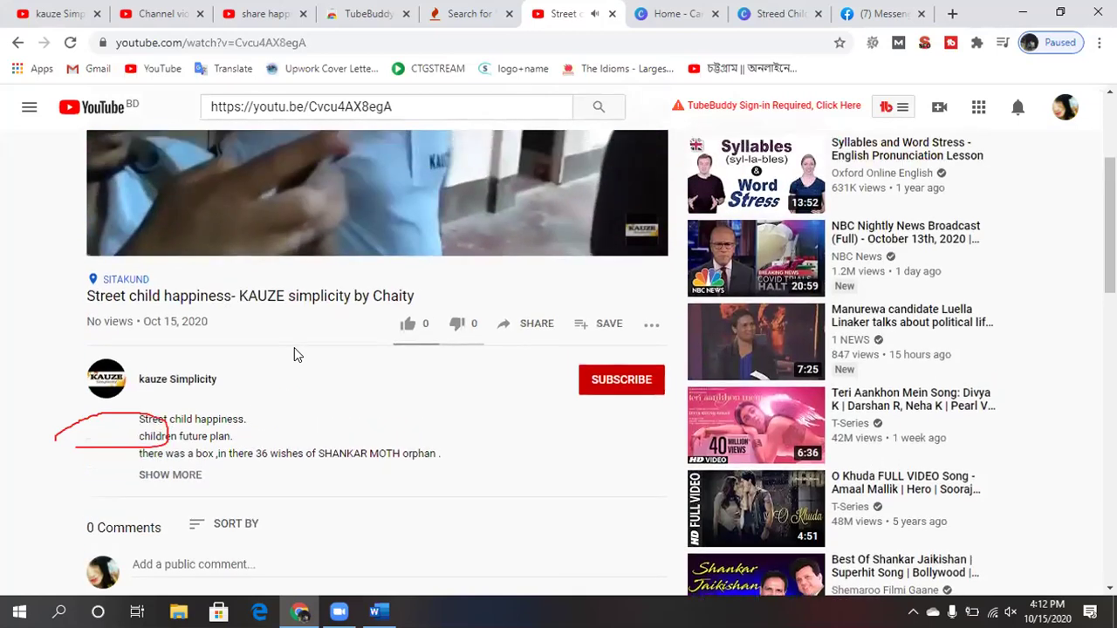
pyautogui.scroll(3, 375, 349)
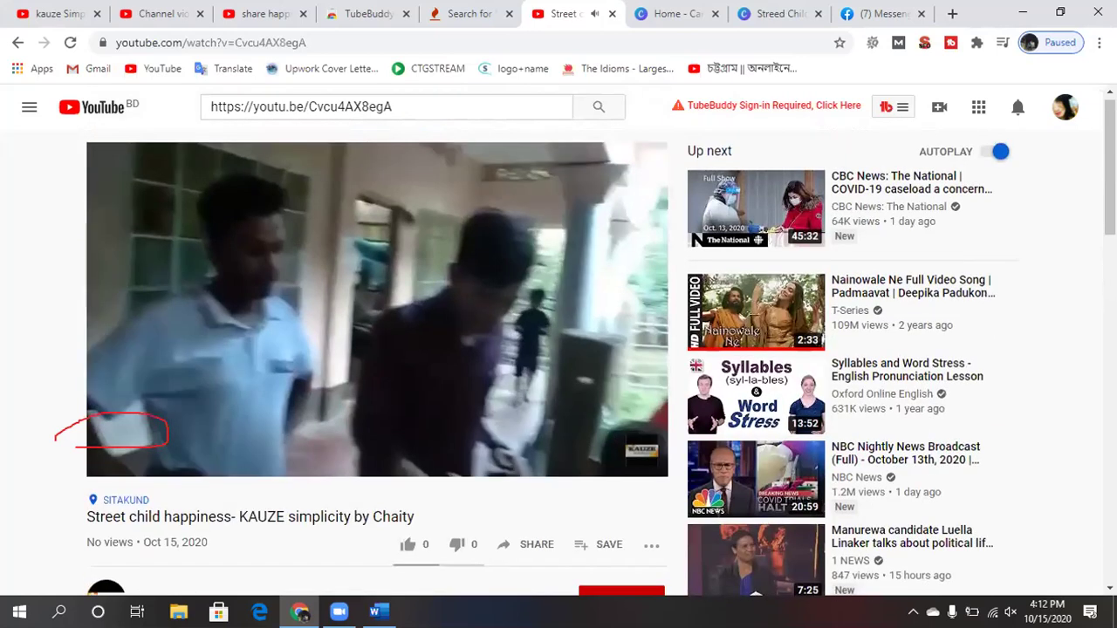
pyautogui.scroll(1, 600, 347)
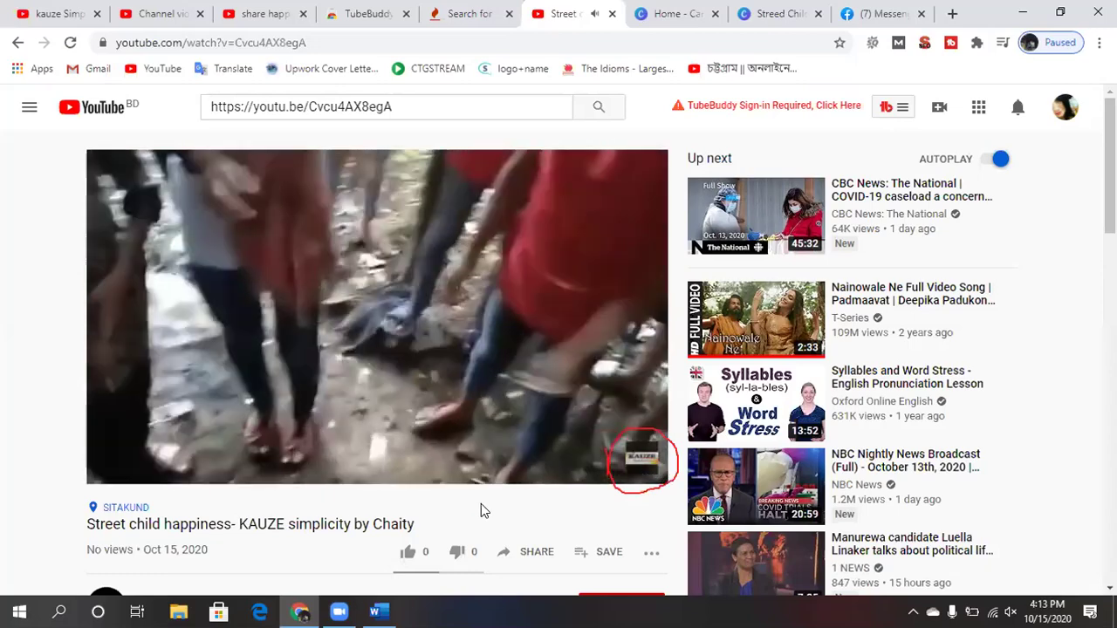
pyautogui.scroll(-1, 481, 503)
pyautogui.scroll(-1, 481, 510)
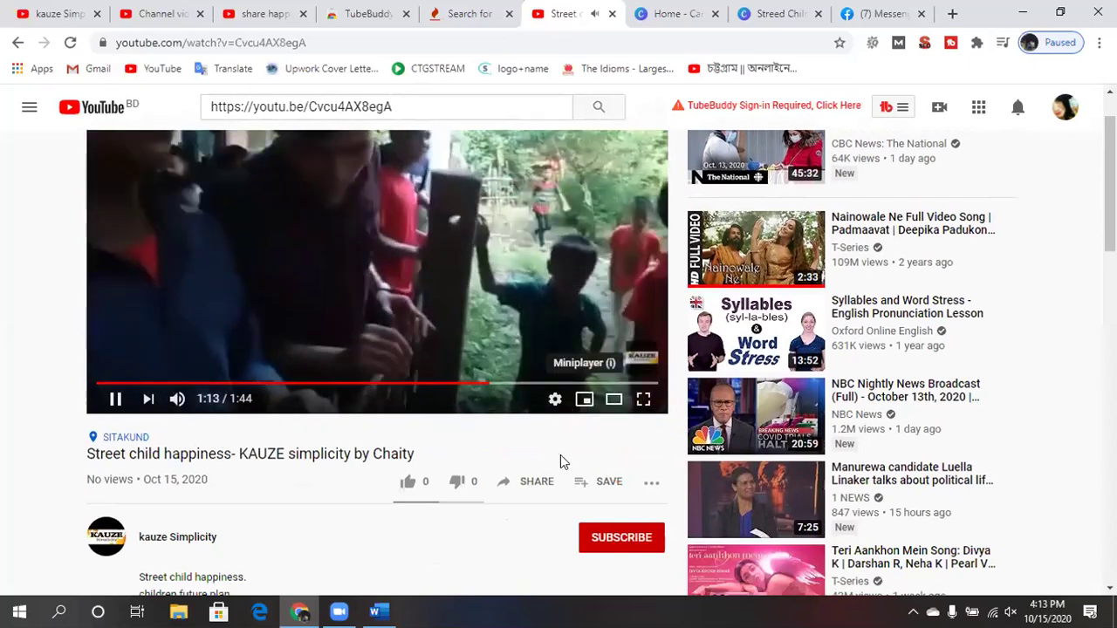
pyautogui.click(598, 553)
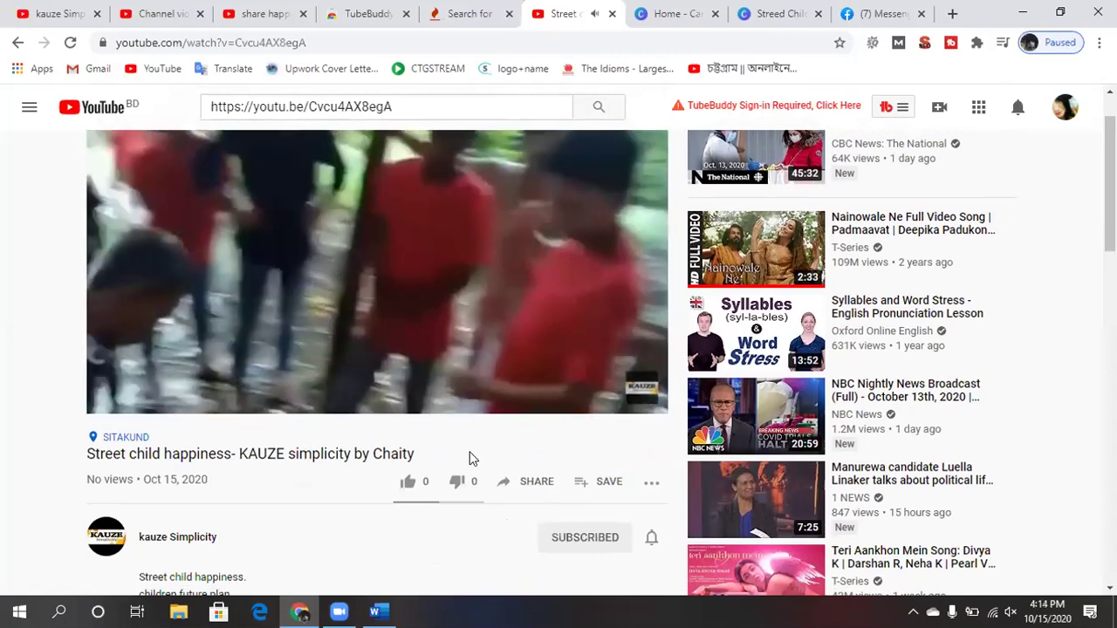
pyautogui.scroll(-1, 437, 454)
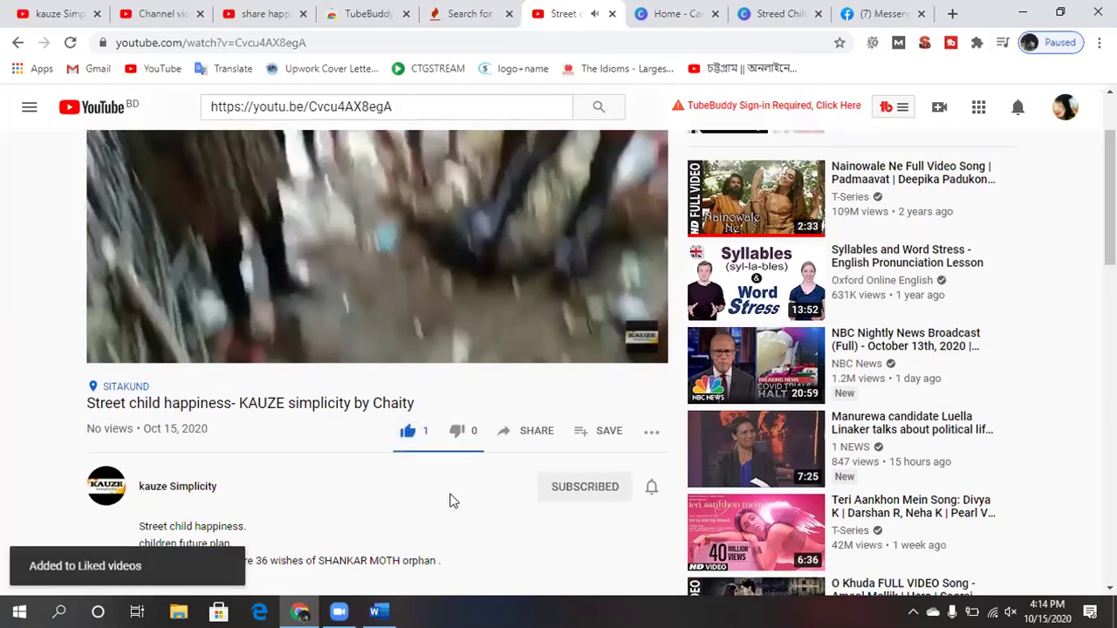
pyautogui.scroll(1, 449, 499)
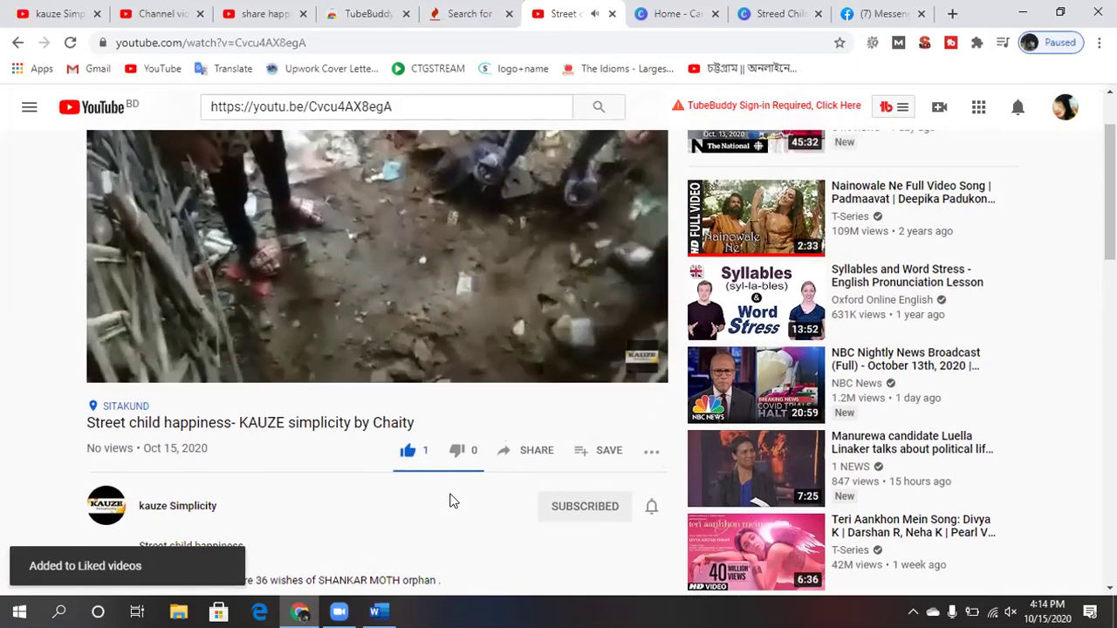
pyautogui.scroll(3, 449, 500)
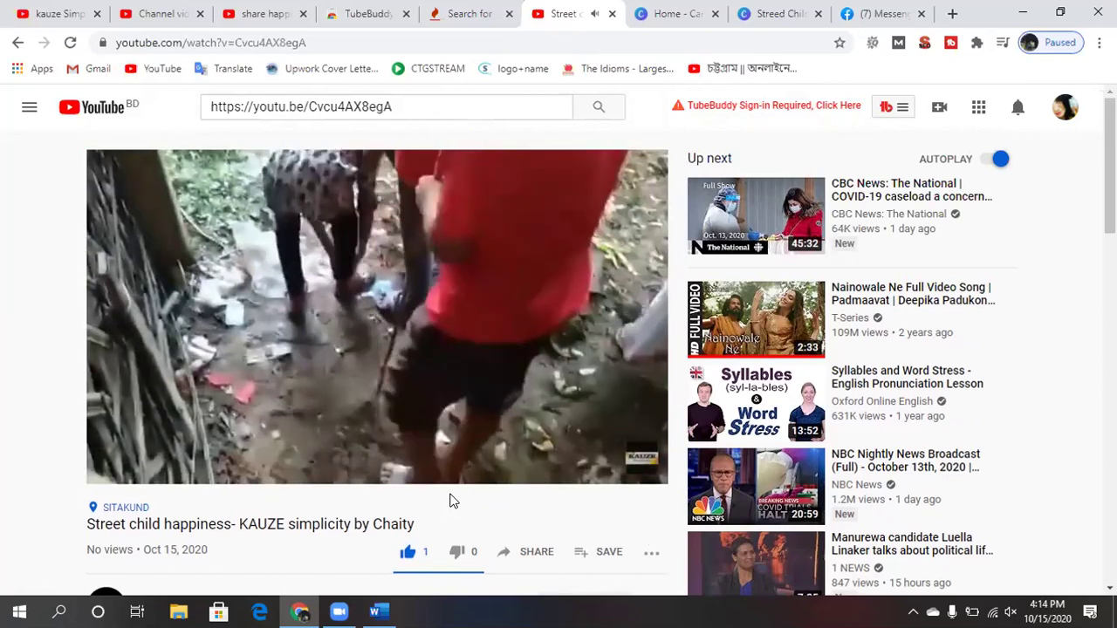
# Reload the video page and examine the view count, likes, subscribers, description and comments area.
pyautogui.click(394, 377)
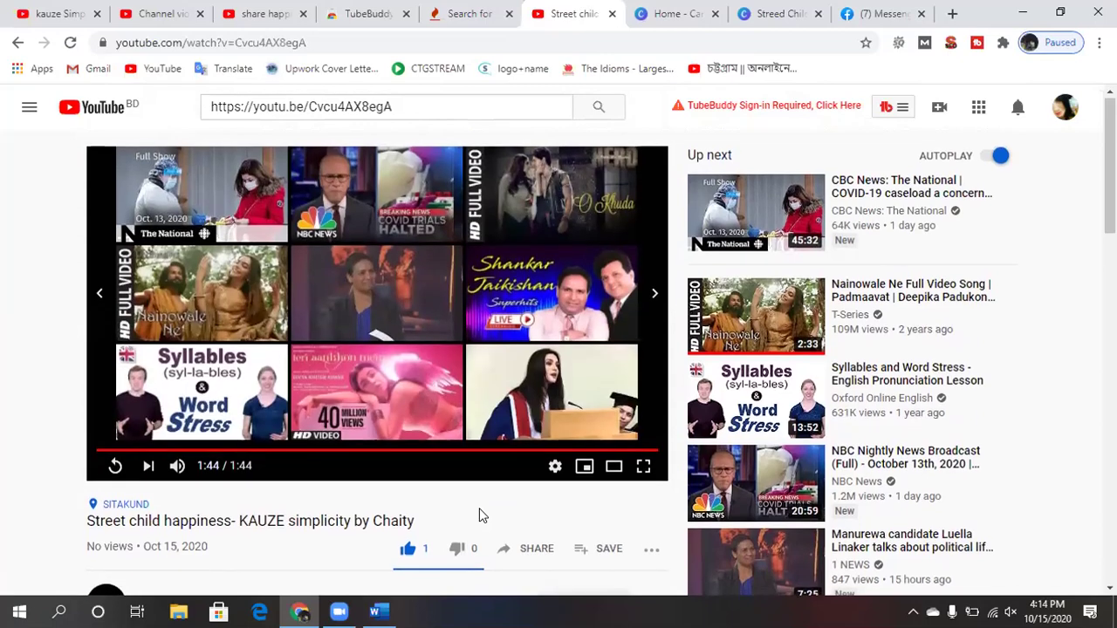
pyautogui.scroll(-1, 297, 343)
pyautogui.click(70, 43)
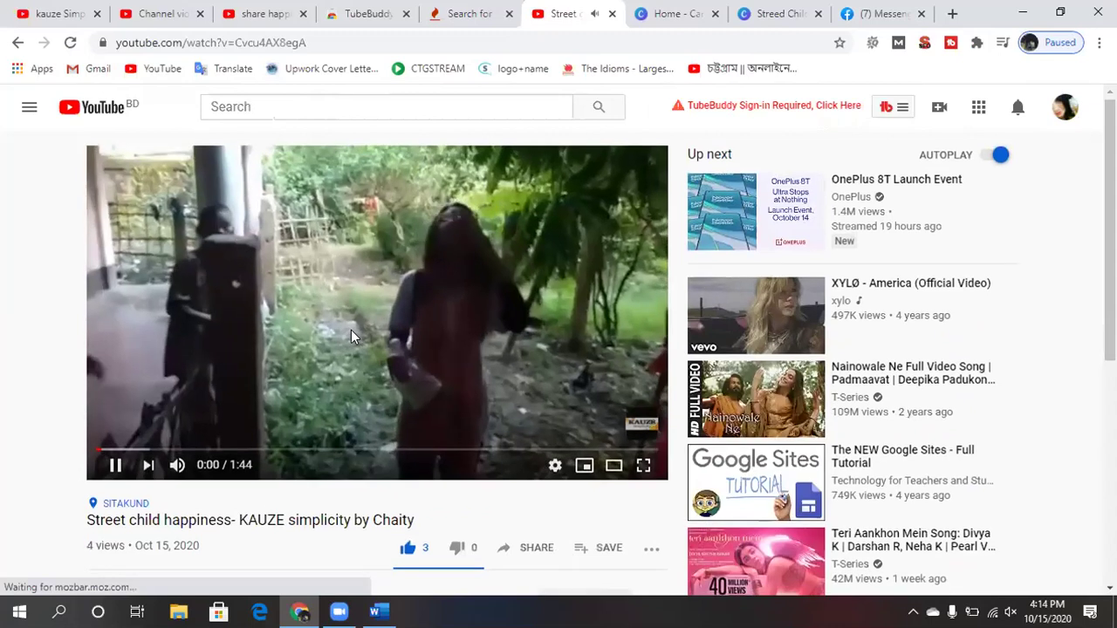
pyautogui.scroll(-1, 93, 414)
pyautogui.scroll(-1, 94, 420)
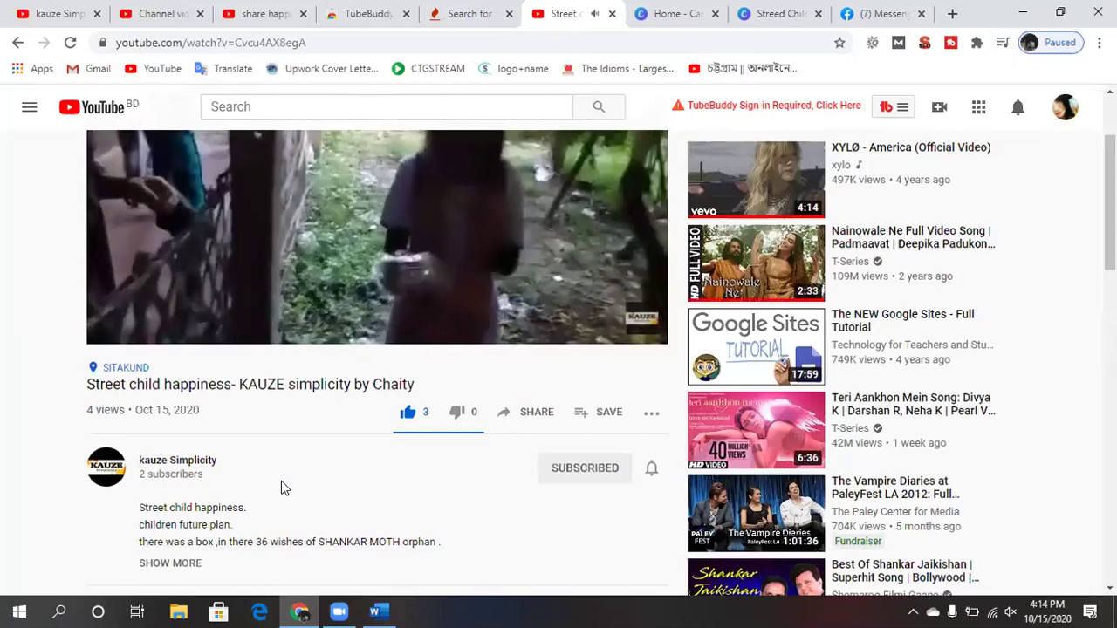
pyautogui.scroll(-2, 281, 483)
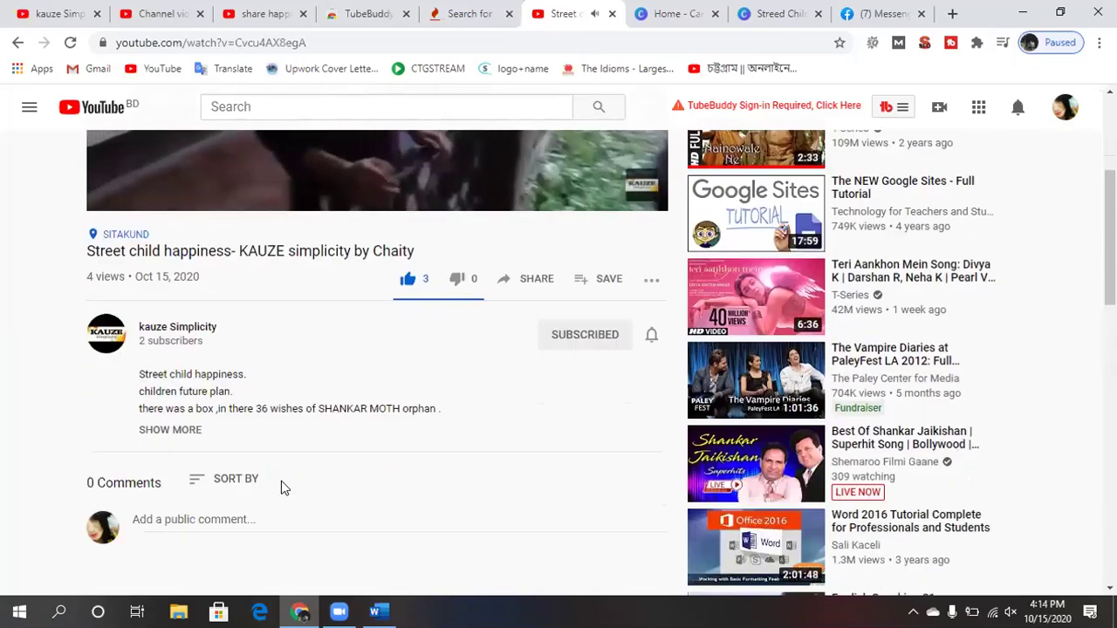
pyautogui.scroll(-2, 281, 488)
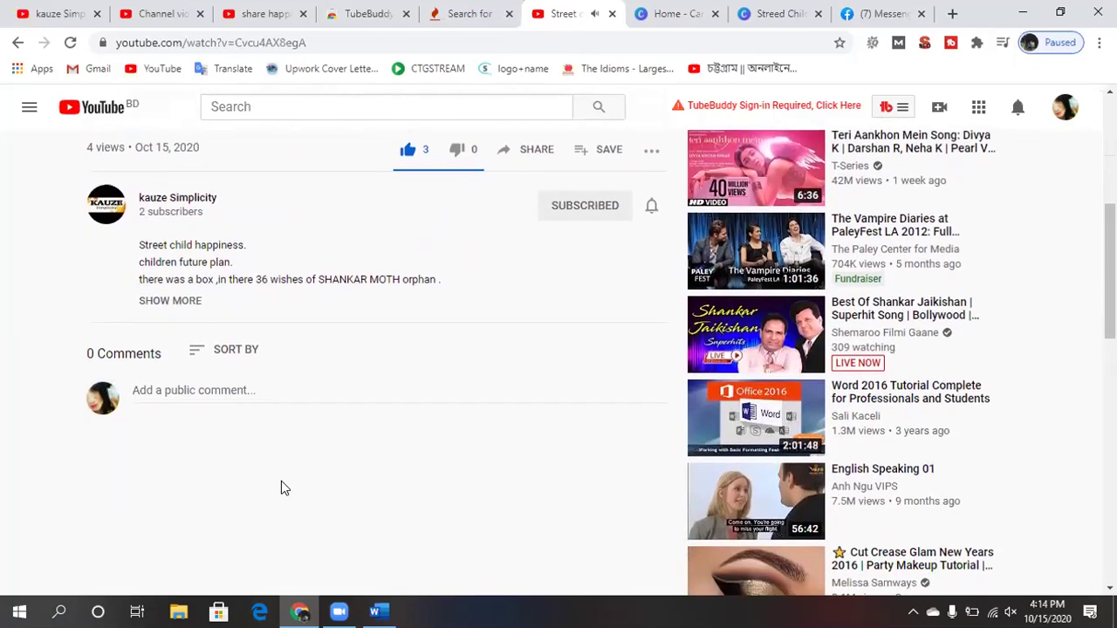
pyautogui.scroll(3, 280, 481)
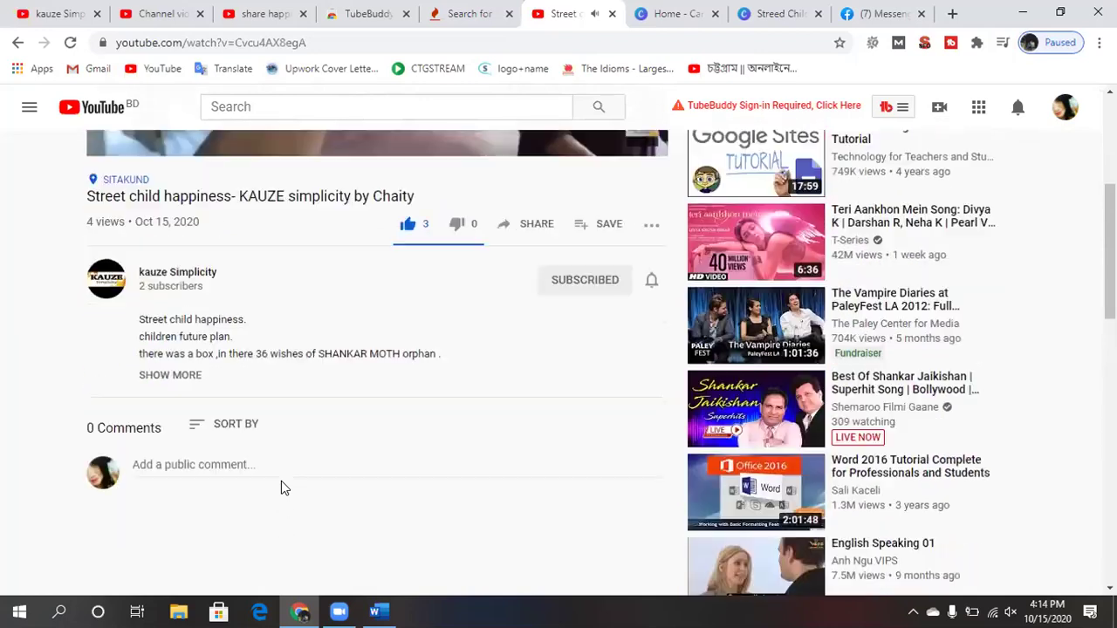
pyautogui.scroll(1, 281, 480)
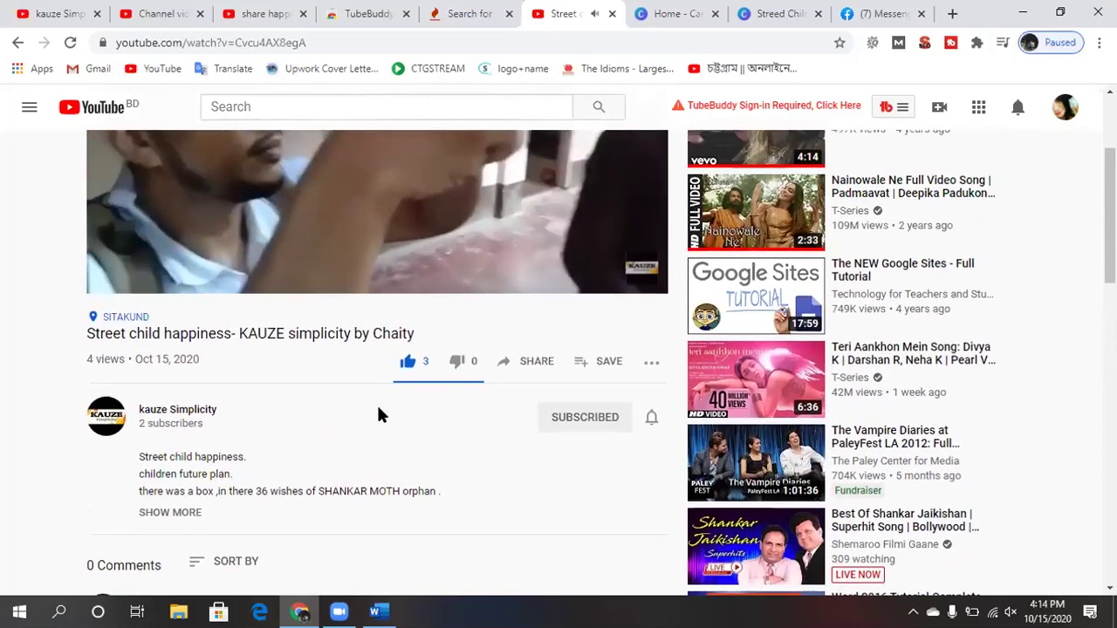
pyautogui.scroll(1, 378, 411)
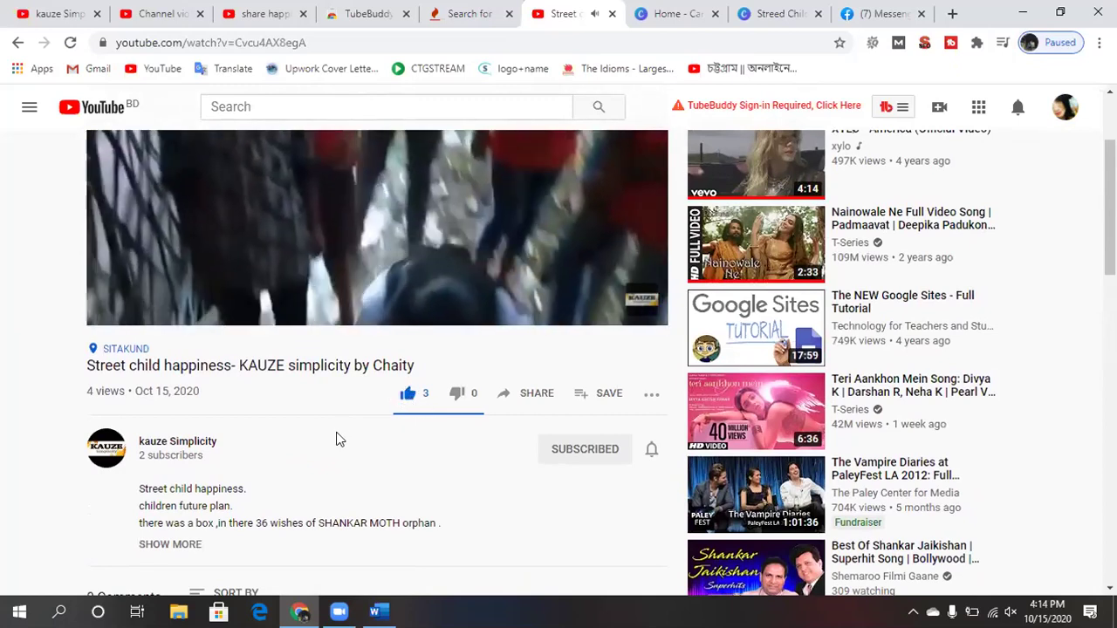
pyautogui.scroll(1, 340, 439)
pyautogui.scroll(1, 339, 439)
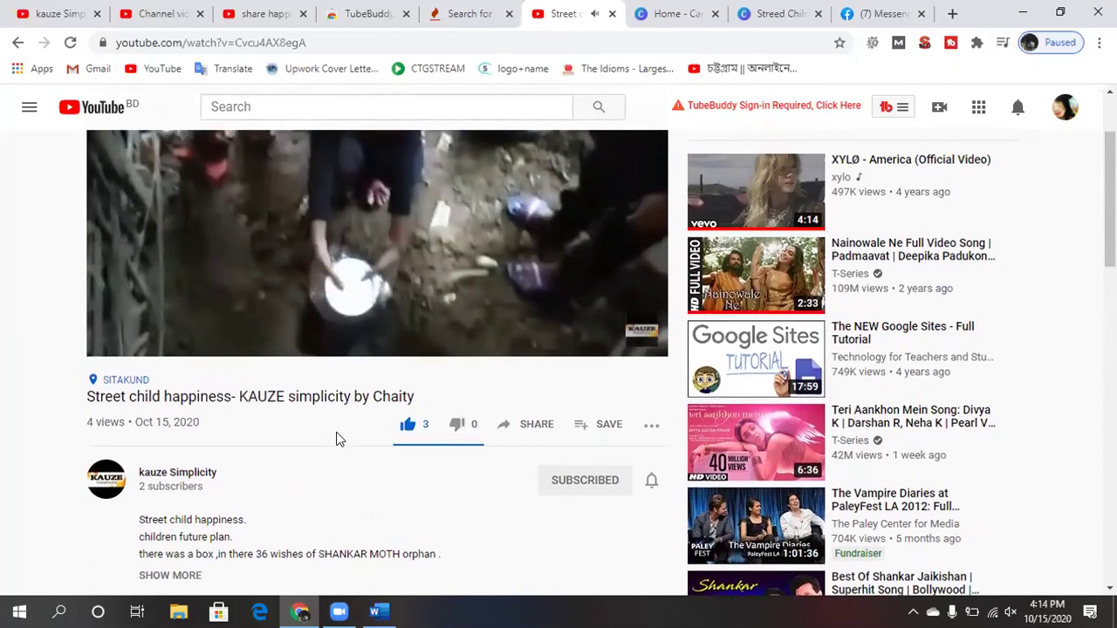
pyautogui.scroll(3, 339, 439)
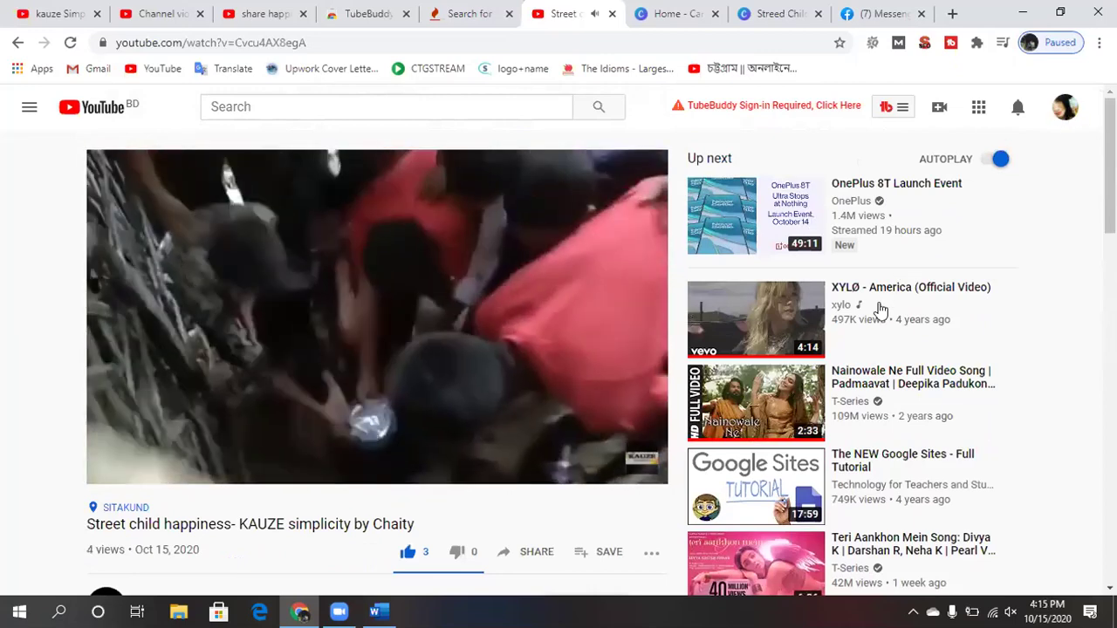
# Switch back to the kauze Simplicity account and open the video's analytics in YouTube Studio.
pyautogui.click(881, 296)
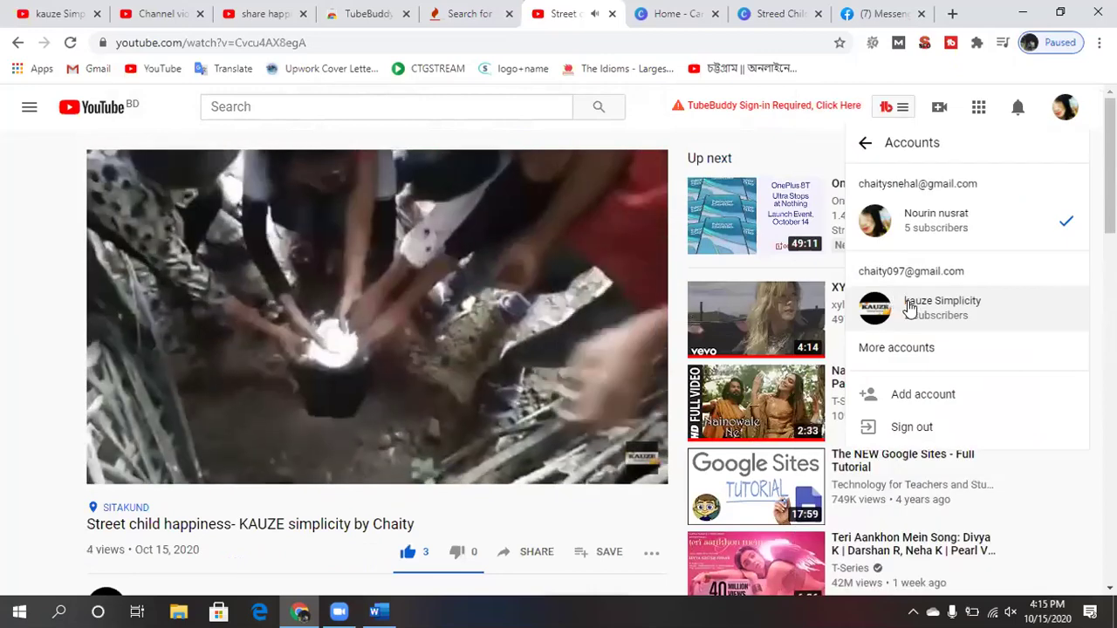
pyautogui.click(909, 307)
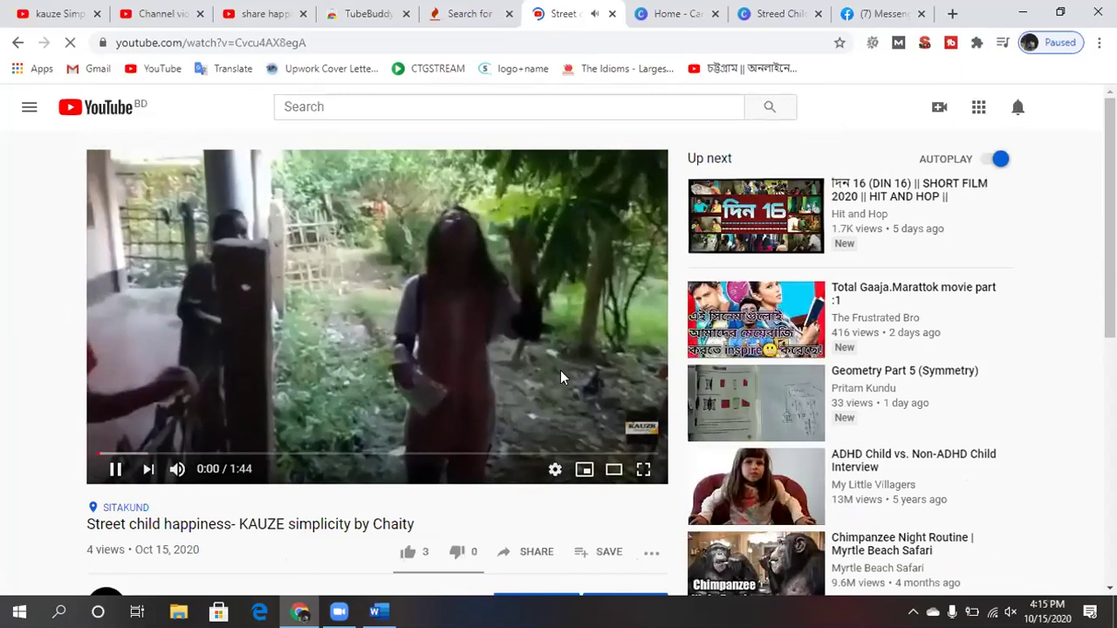
pyautogui.scroll(-2, 343, 414)
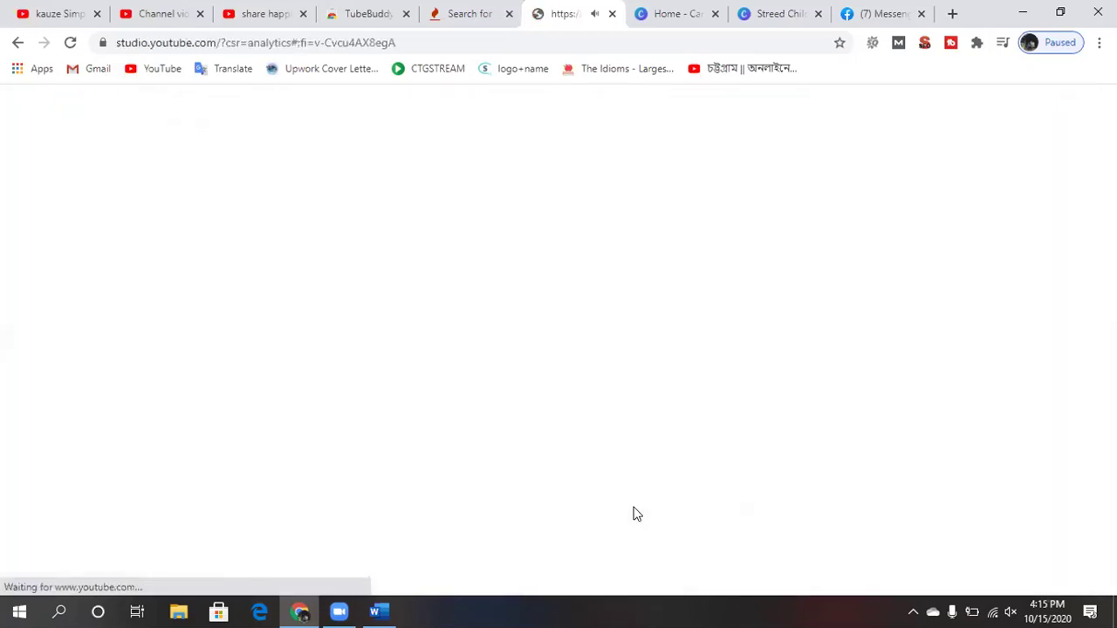
# Close the two Canva tabs and dismiss the analytics hints and the feedback survey.
pyautogui.click(715, 15)
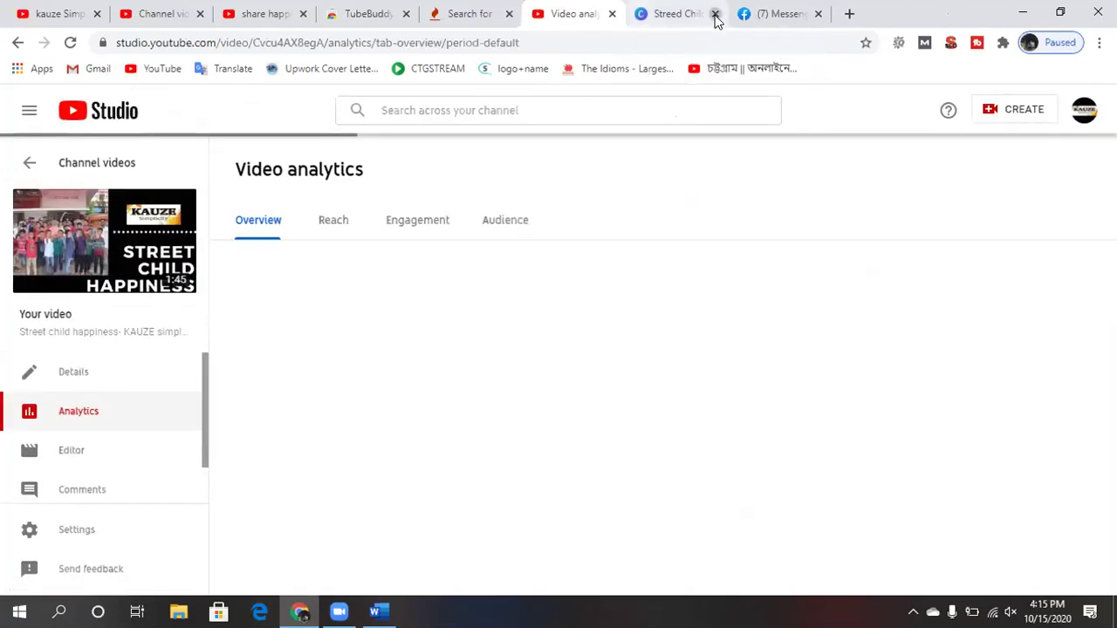
pyautogui.click(715, 15)
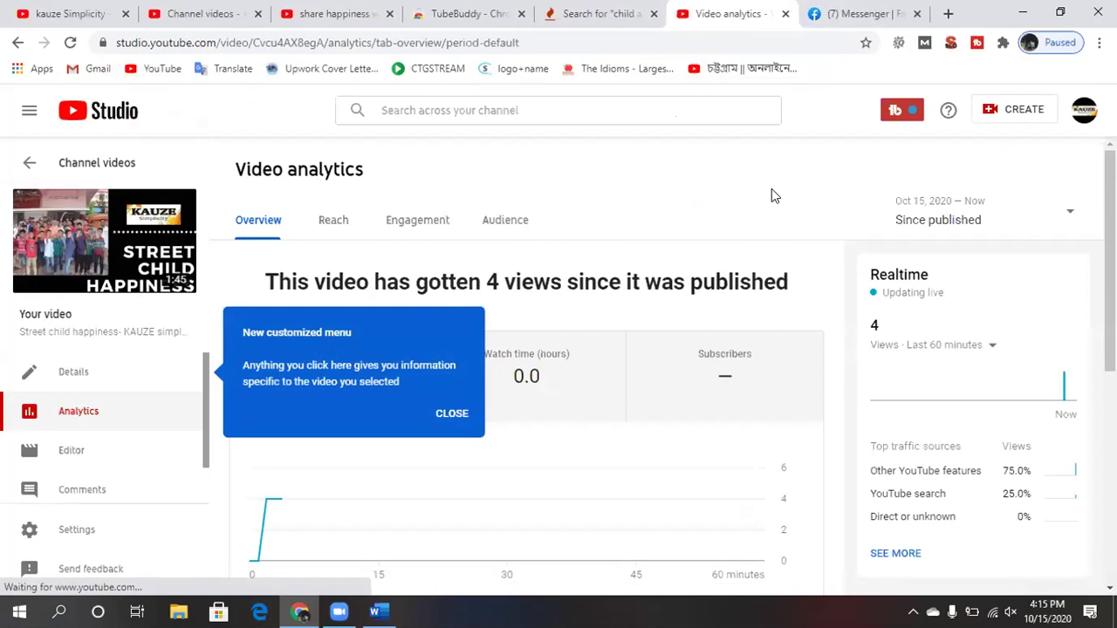
pyautogui.click(460, 412)
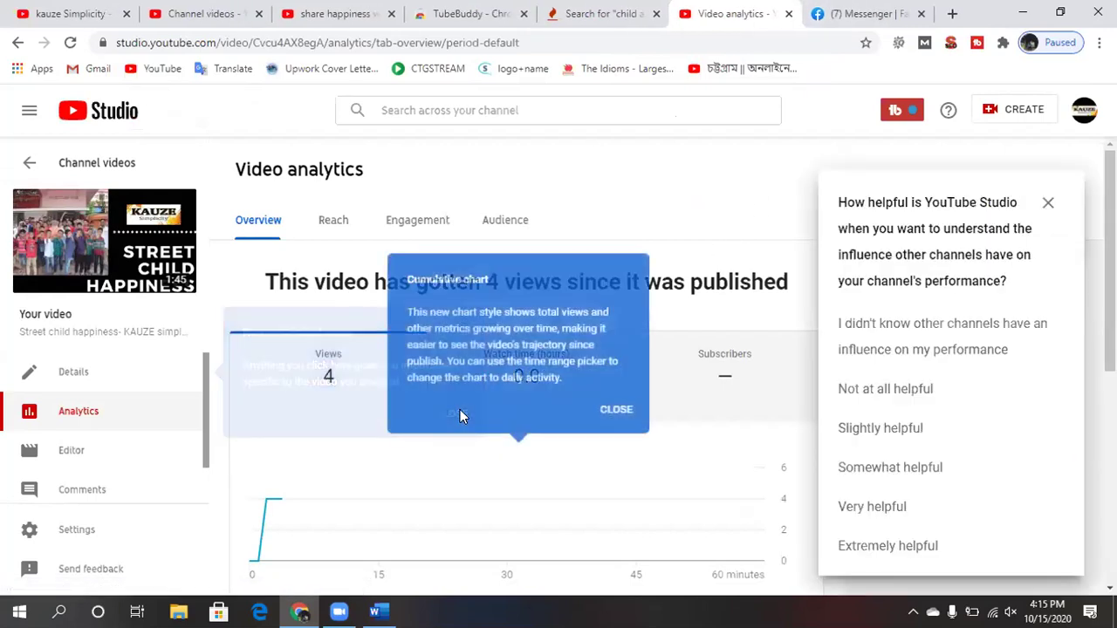
pyautogui.click(615, 411)
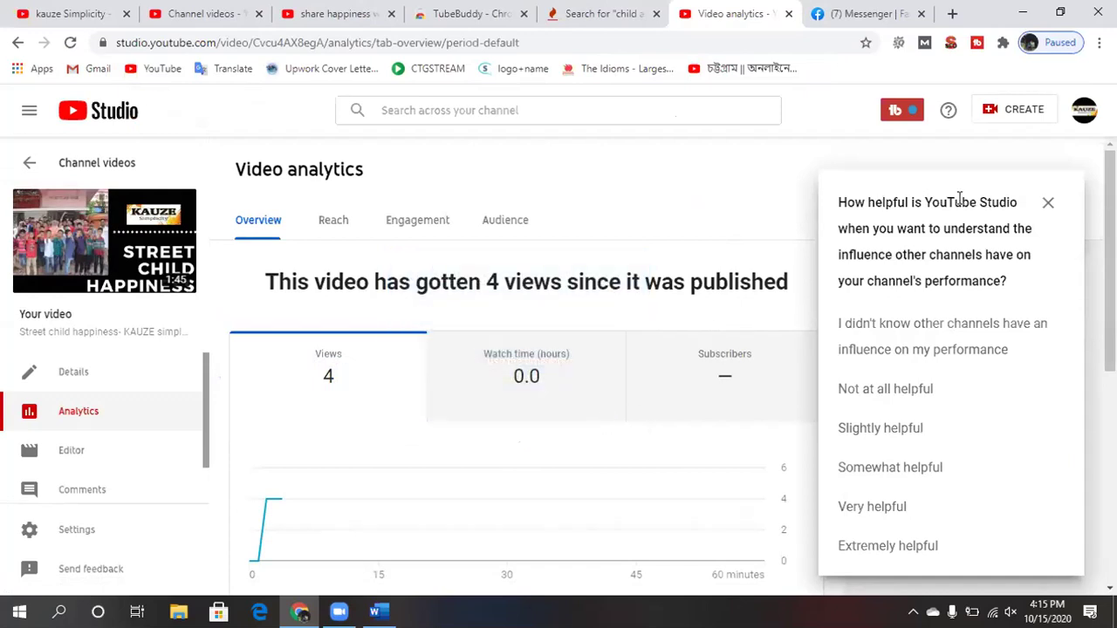
pyautogui.click(1050, 204)
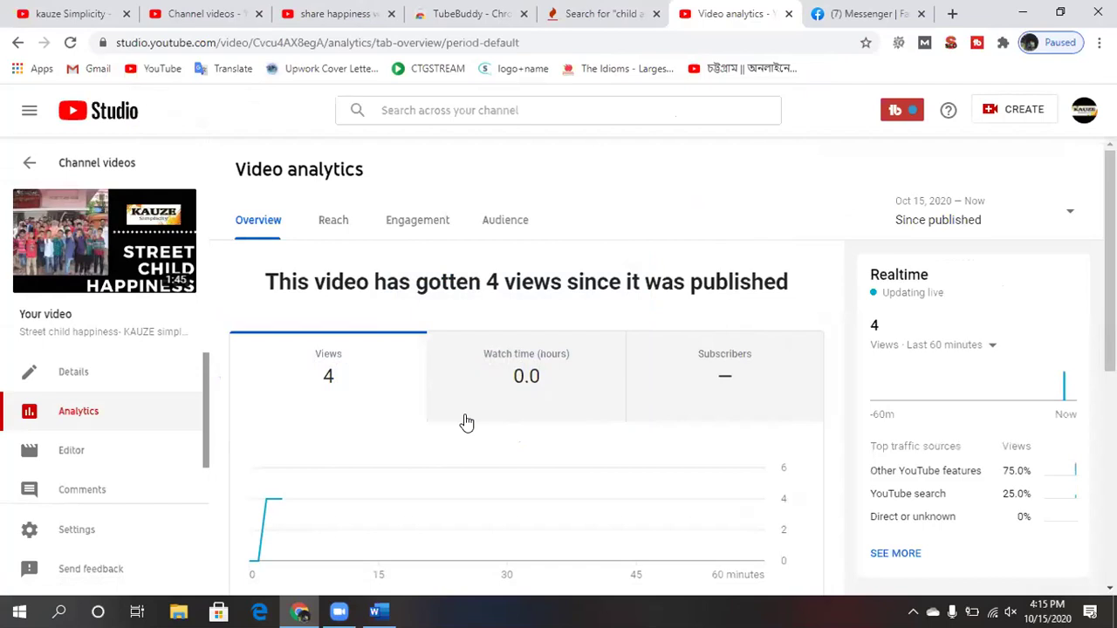
# Examine the video's Overview analytics, including the views chart, traffic sources and audience retention.
pyautogui.scroll(-1, 543, 442)
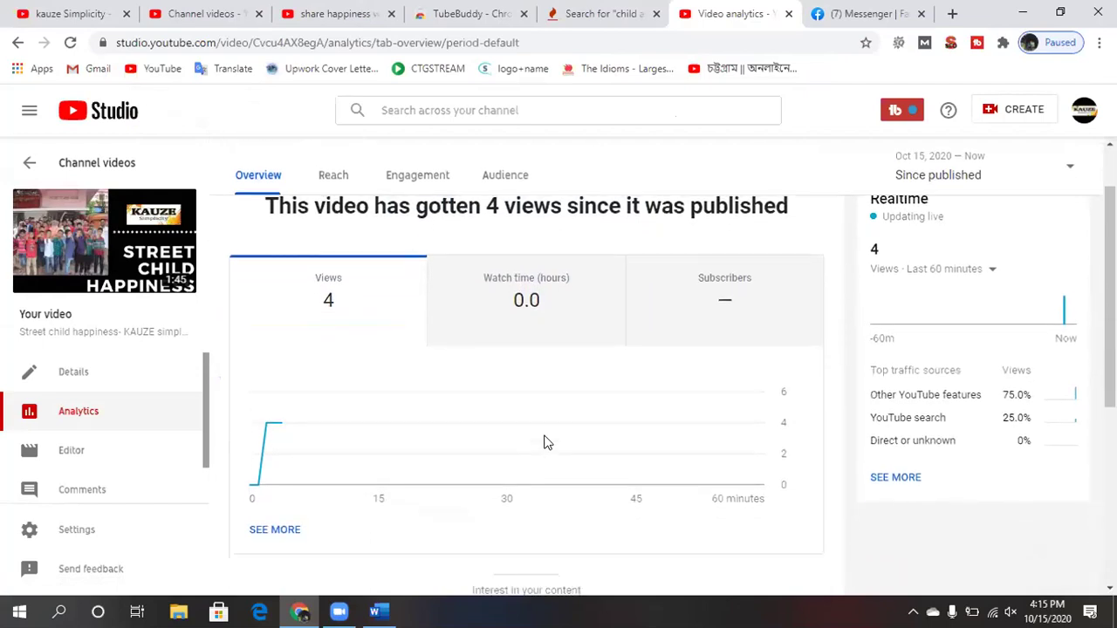
pyautogui.scroll(-2, 544, 442)
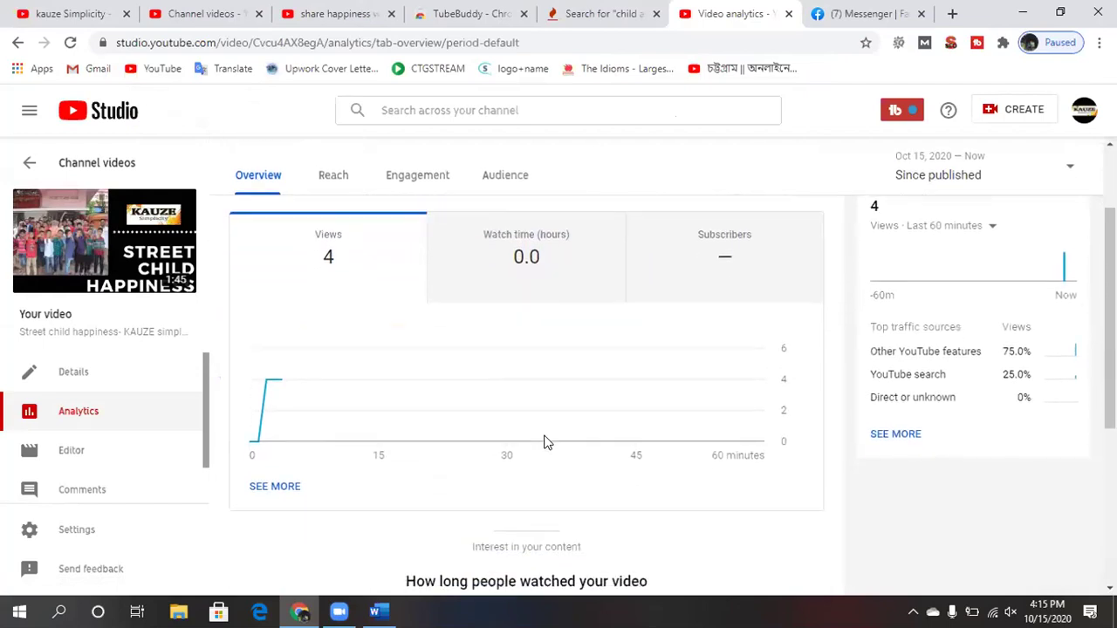
pyautogui.scroll(-1, 544, 442)
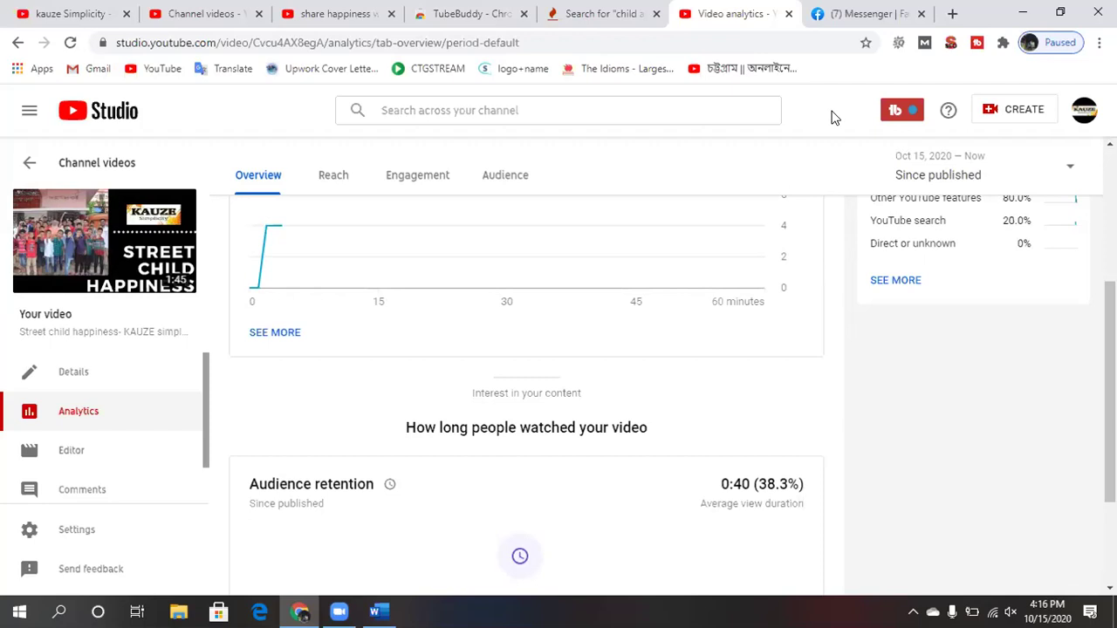
# Open a new browser tab.
pyautogui.click(950, 15)
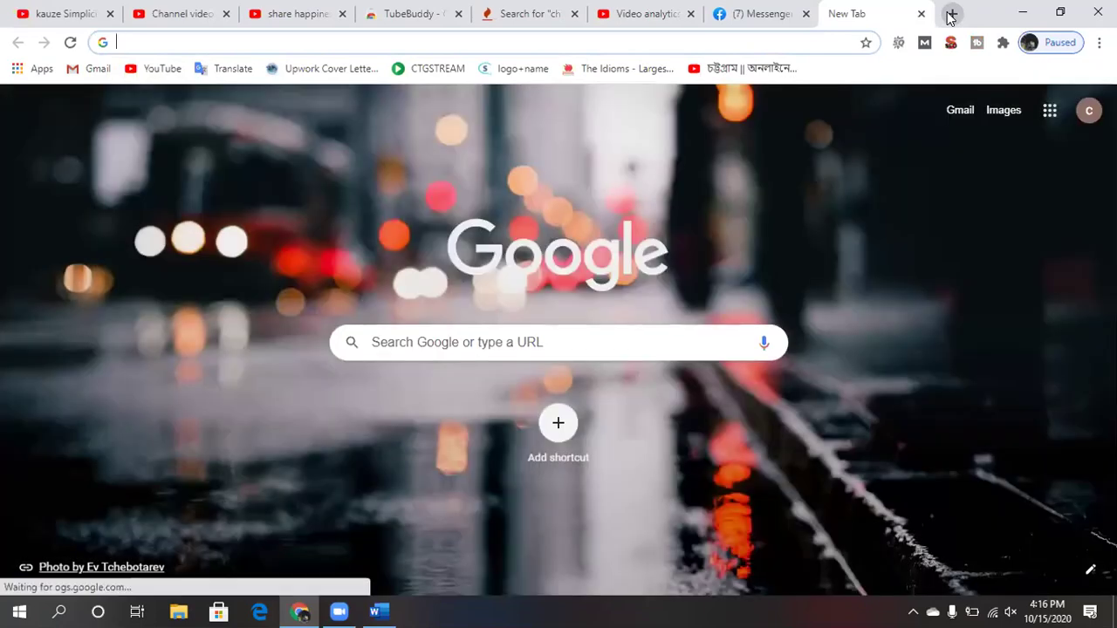
pyautogui.write('how to')
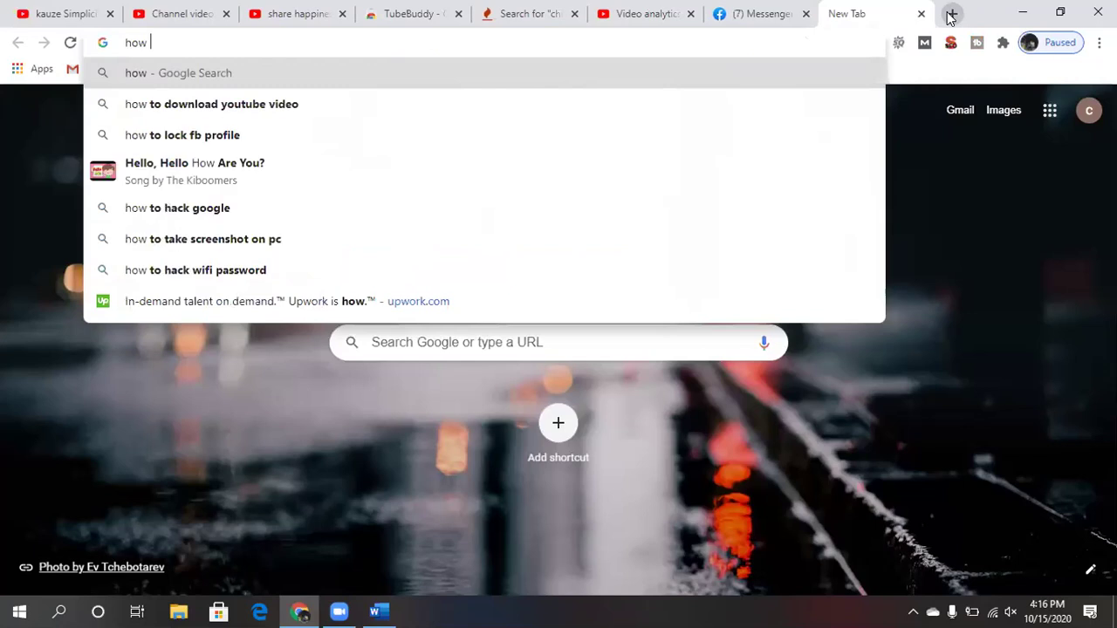
pyautogui.press('BackSpace')
pyautogui.press('BackSpace')
pyautogui.press('BackSpace')
pyautogui.press('BackSpace')
pyautogui.press('BackSpace')
pyautogui.press('BackSpace')
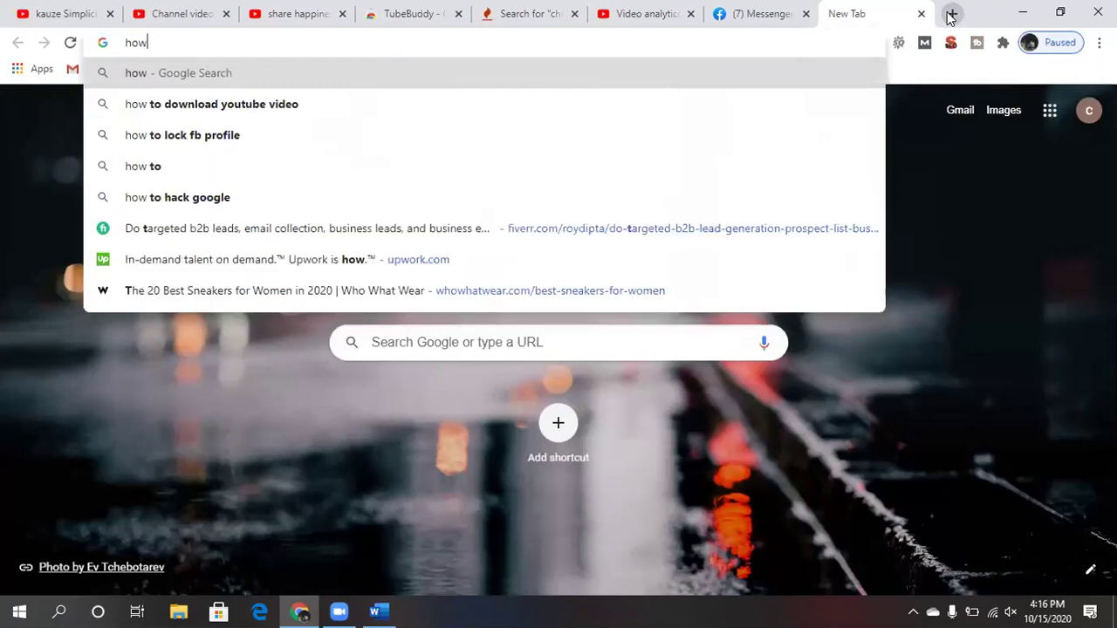
# Search Google for "facebook video downloader" and start extending the query with "o".
pyautogui.write('fac')
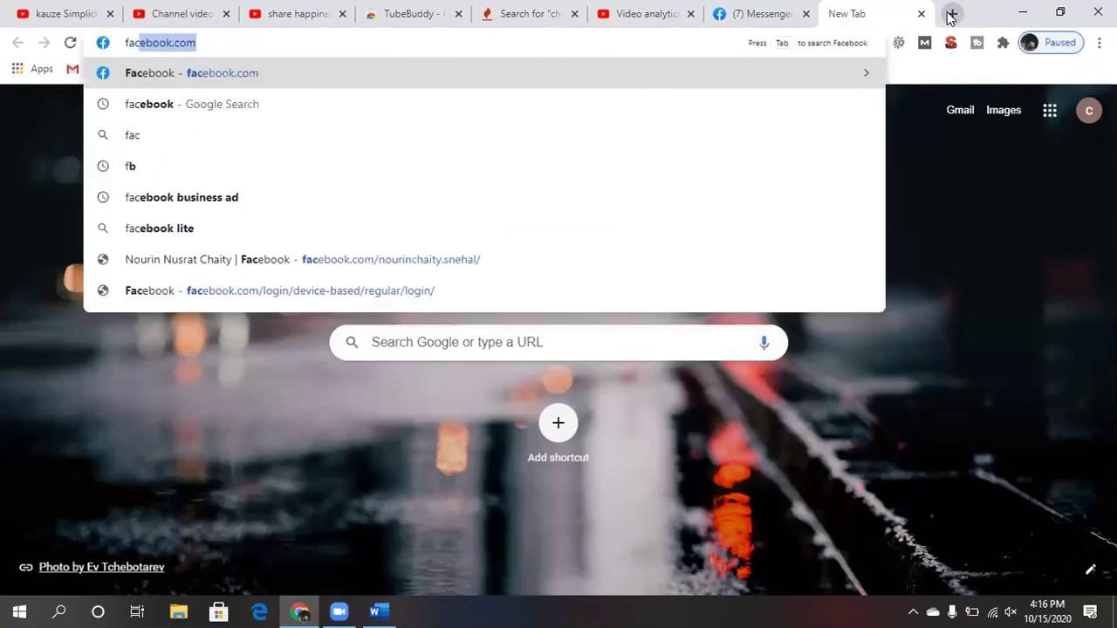
pyautogui.write('ebok')
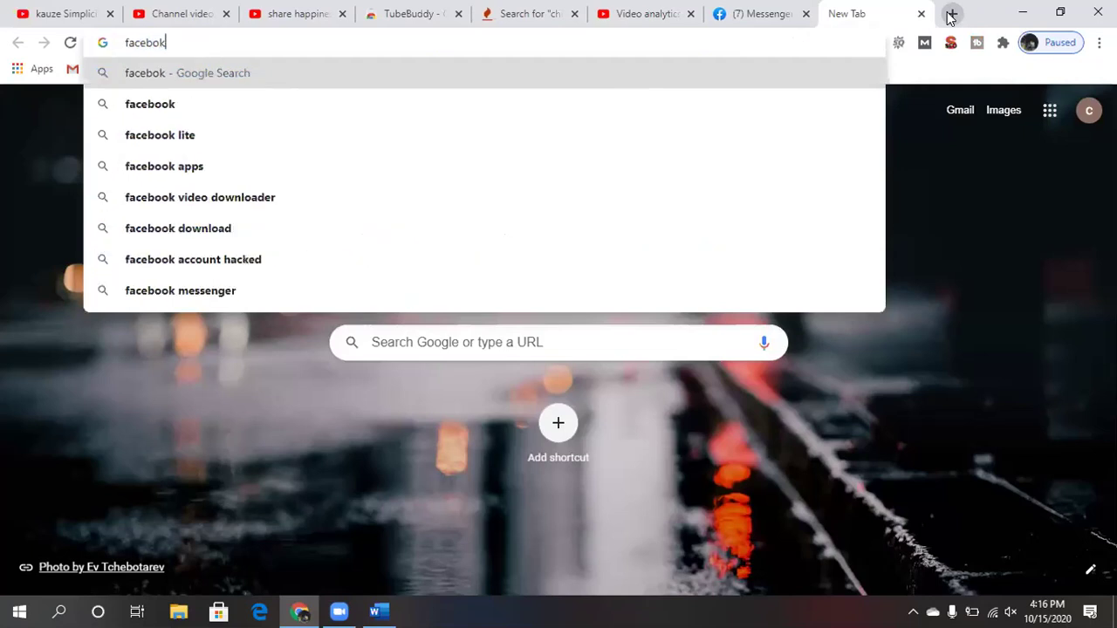
pyautogui.press('BackSpace')
pyautogui.write('ok d')
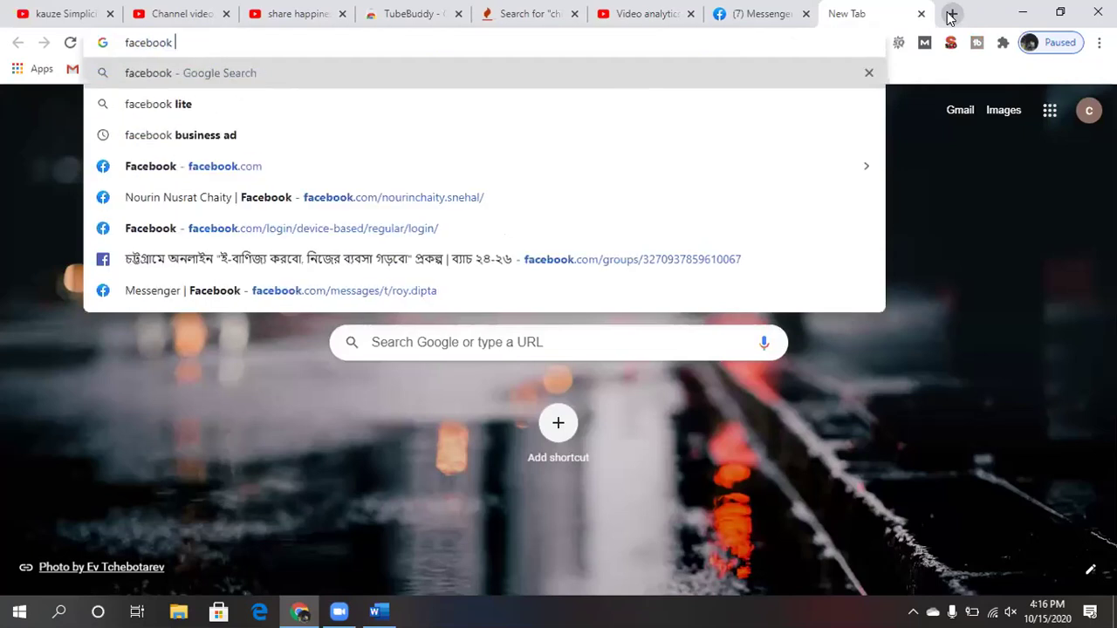
pyautogui.press('BackSpace')
pyautogui.write('ve')
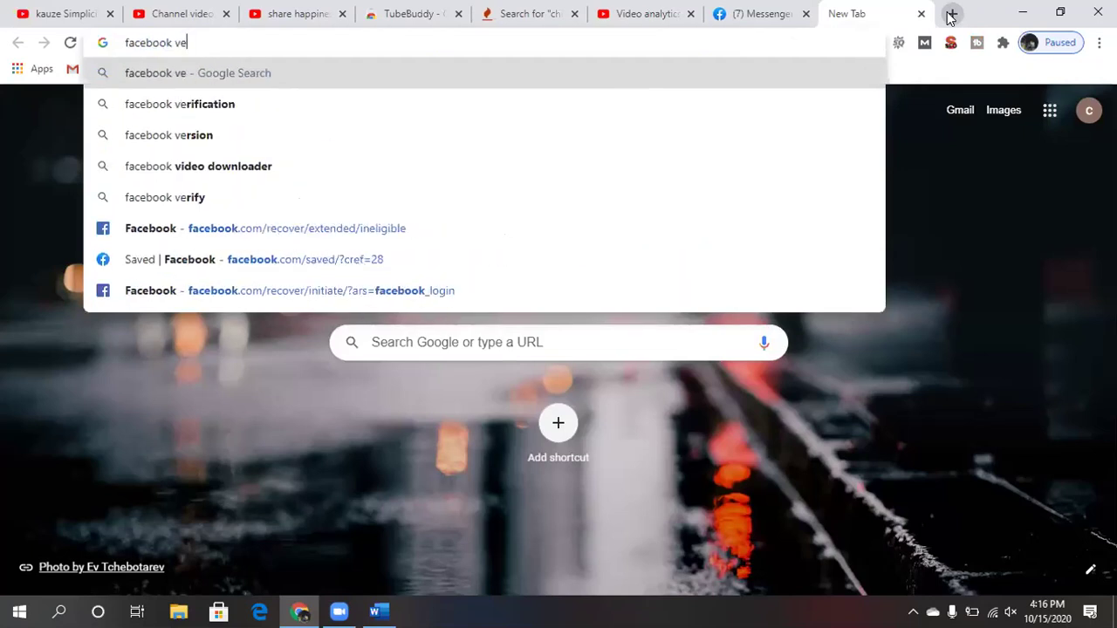
pyautogui.write('dio')
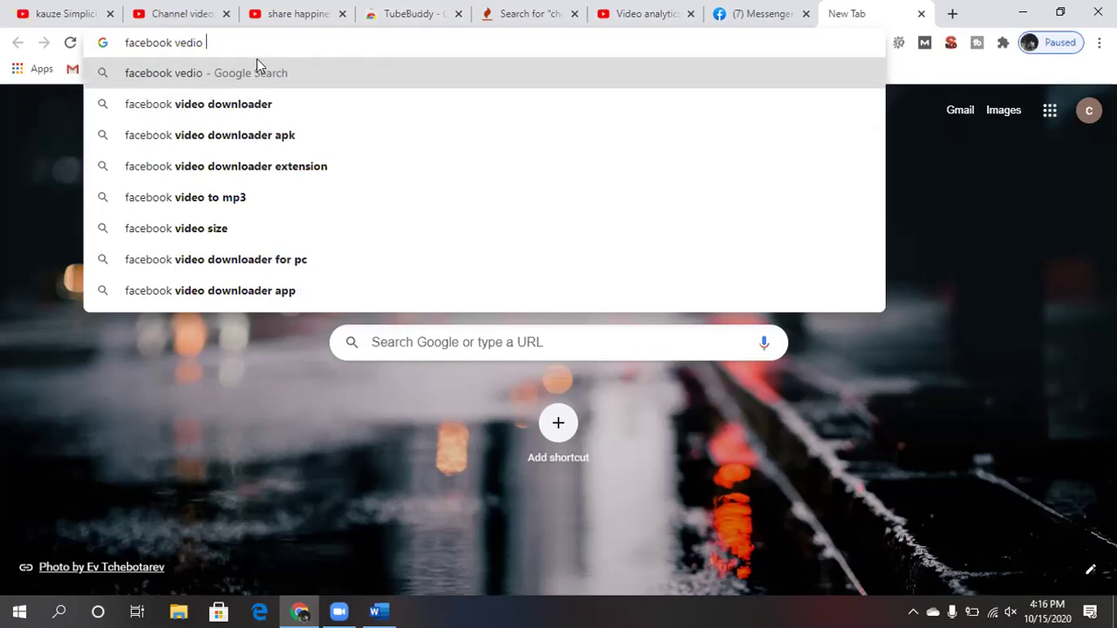
pyautogui.click(198, 104)
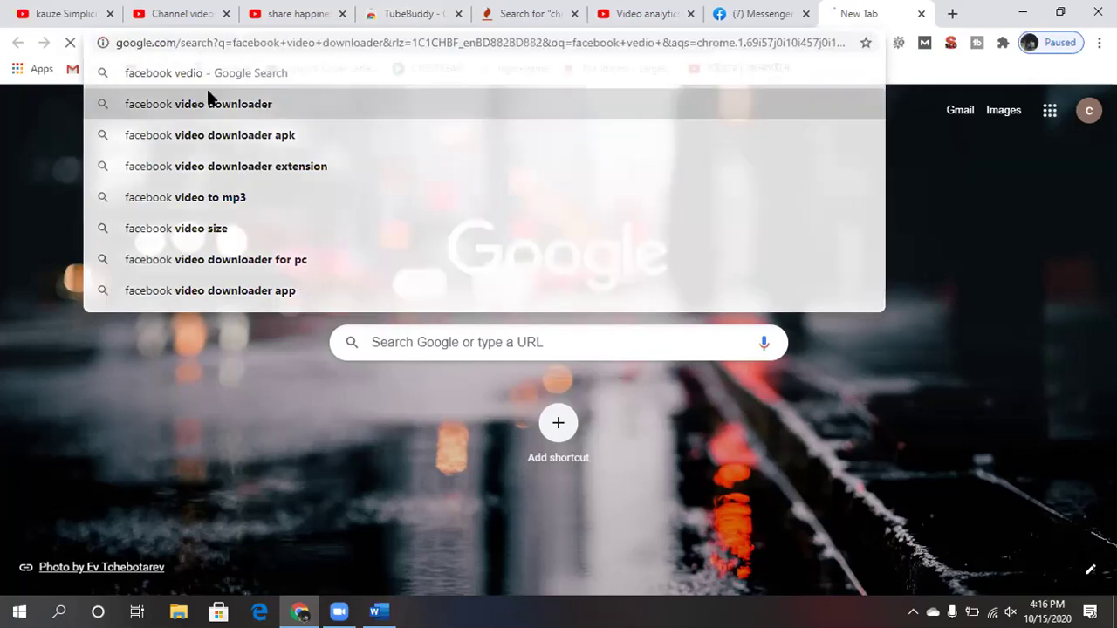
pyautogui.write('ook video downloader o')
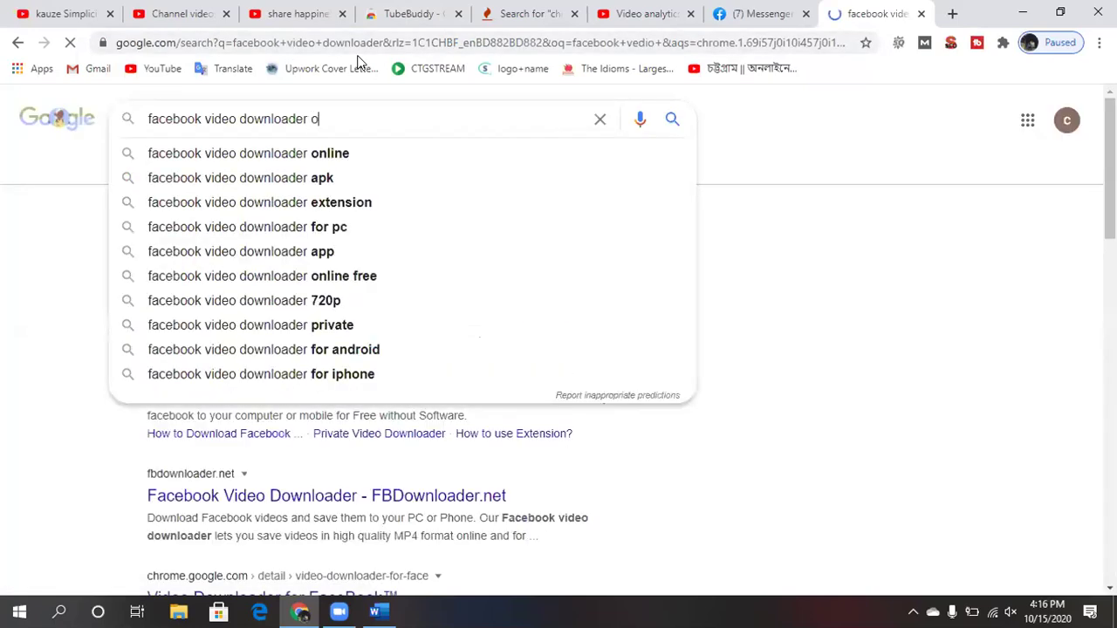
# Search Google for "facebook video downloader online" and open the fbdown.net result, accepting its cookie notice.
pyautogui.write('nline')
pyautogui.press('Return')
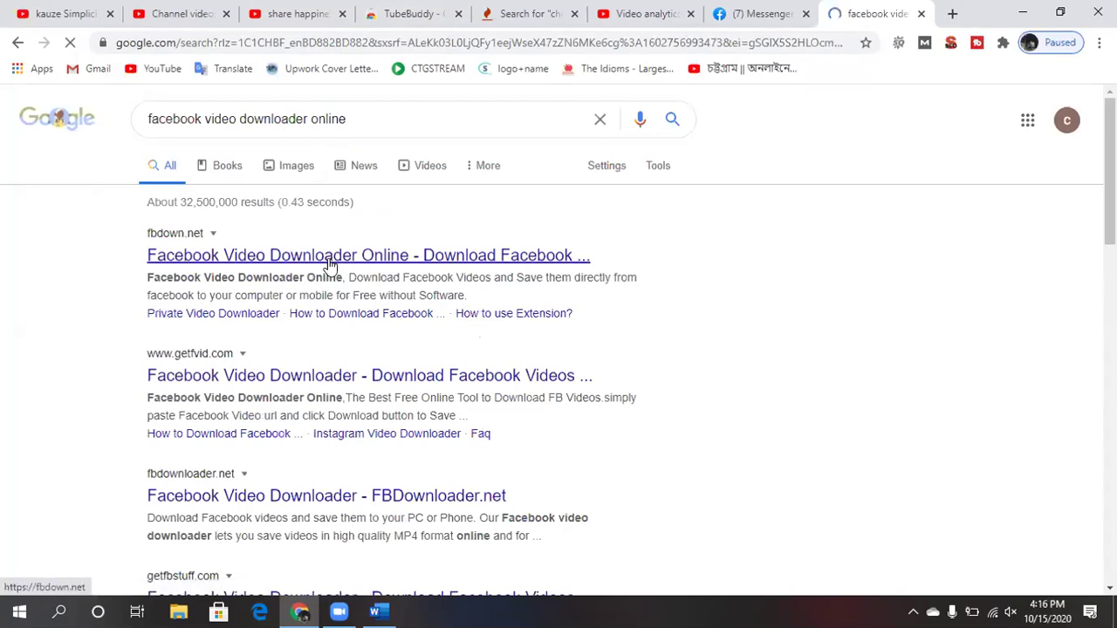
pyautogui.click(330, 258)
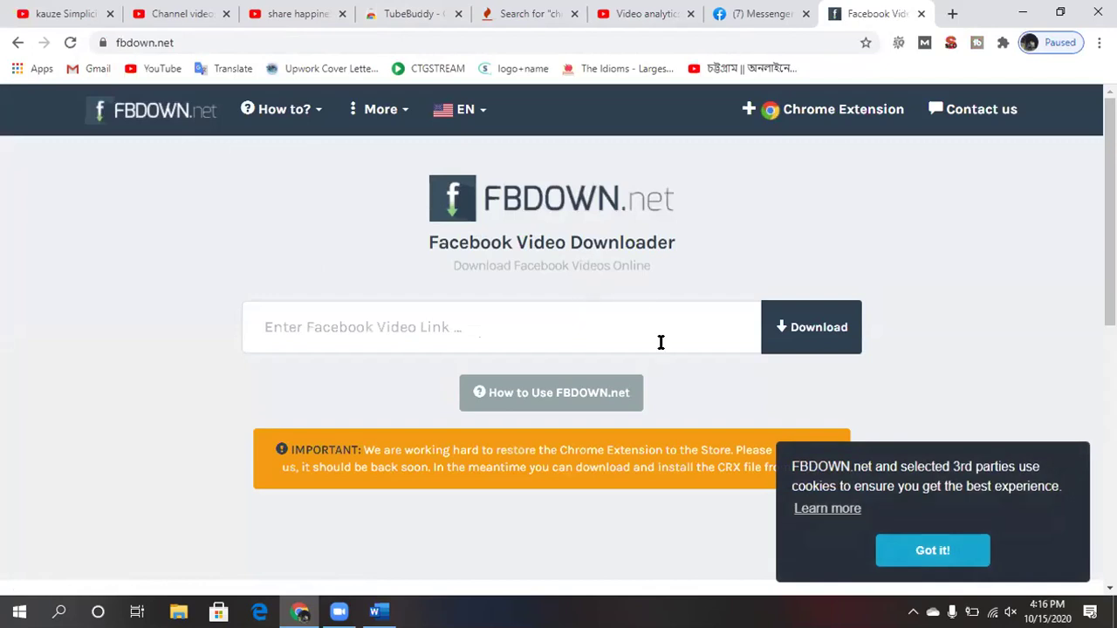
pyautogui.scroll(-3, 660, 342)
pyautogui.scroll(-4, 660, 342)
pyautogui.scroll(7, 661, 346)
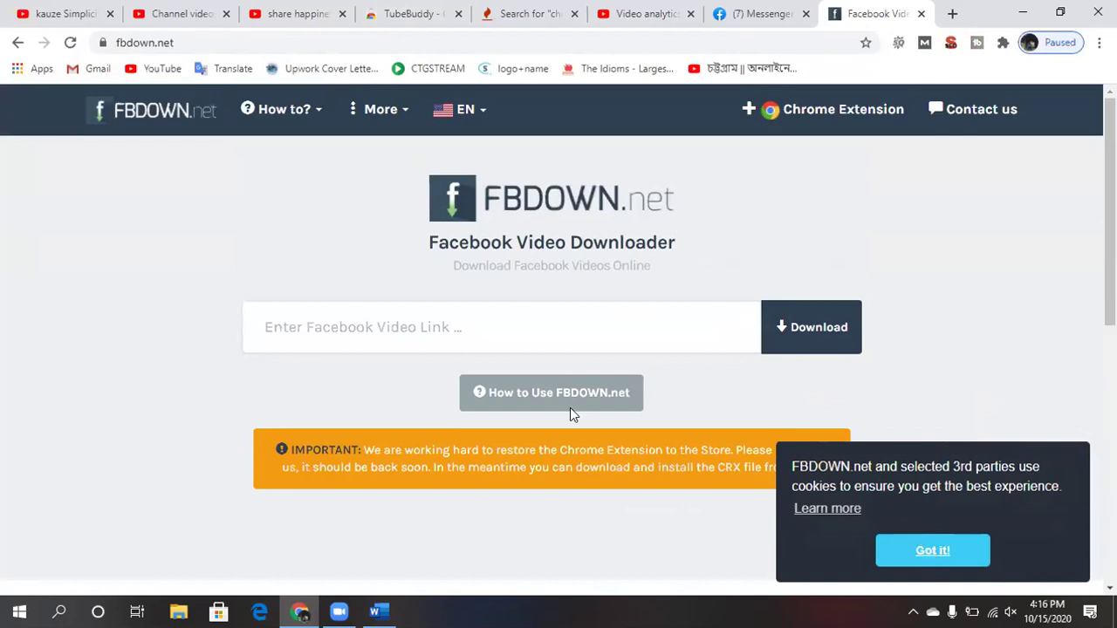
pyautogui.click(930, 556)
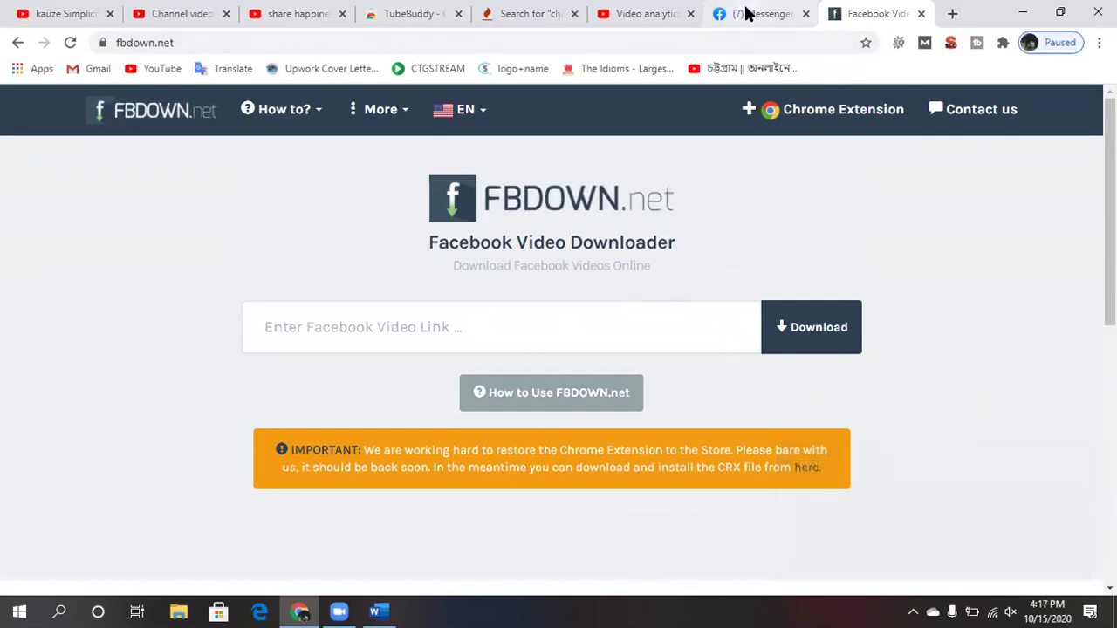
# Open the KAUZE Simplicity video from the Facebook account's saved items and select its web address.
pyautogui.click(748, 13)
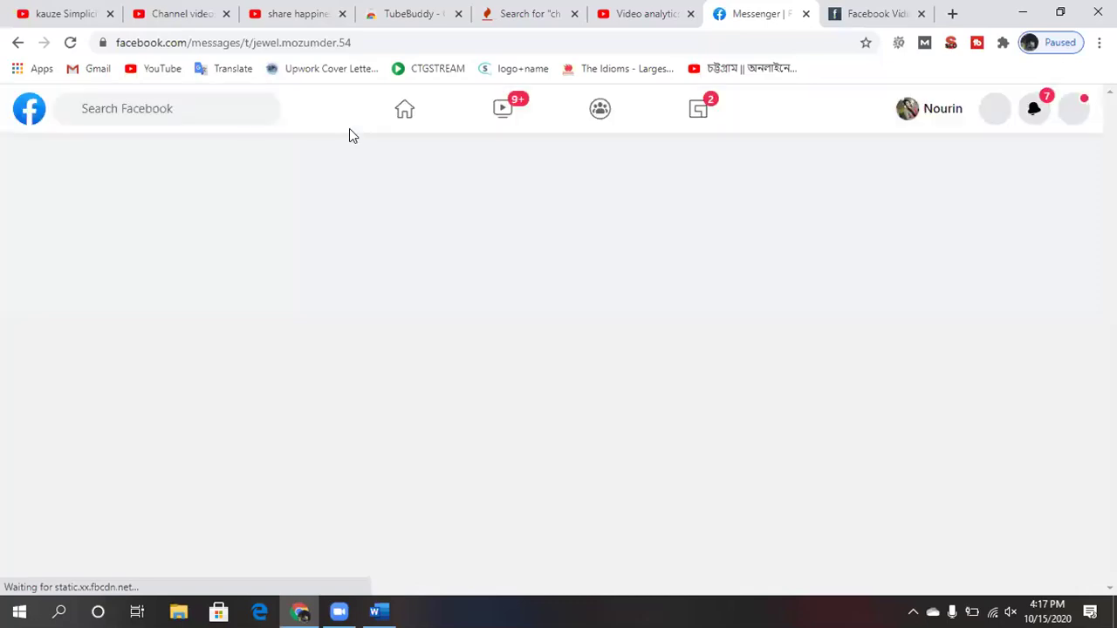
pyautogui.click(404, 113)
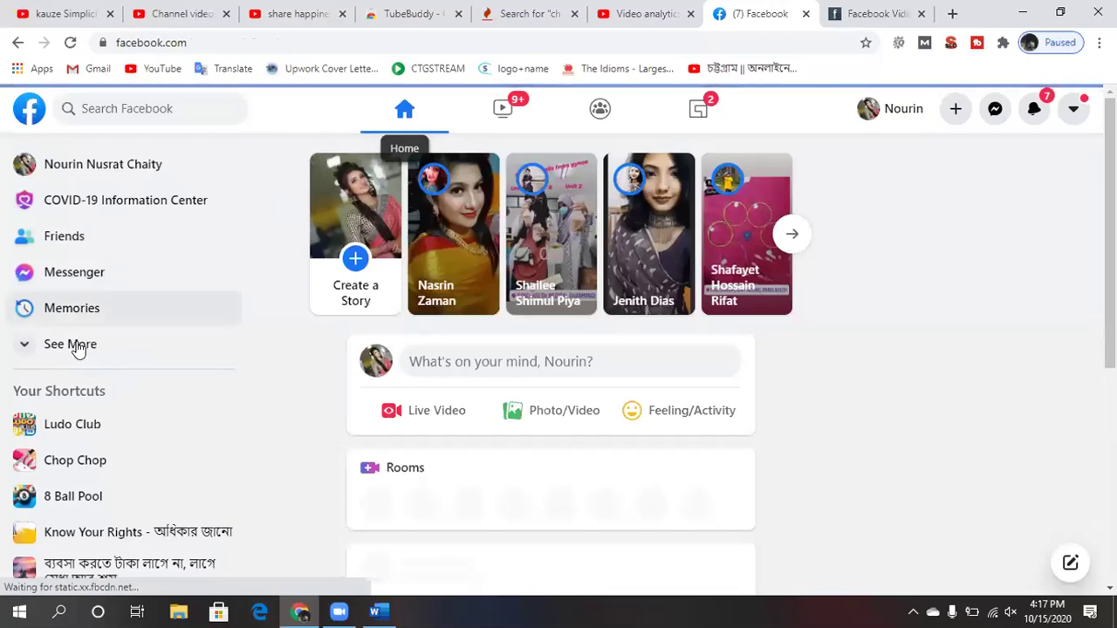
pyautogui.click(76, 346)
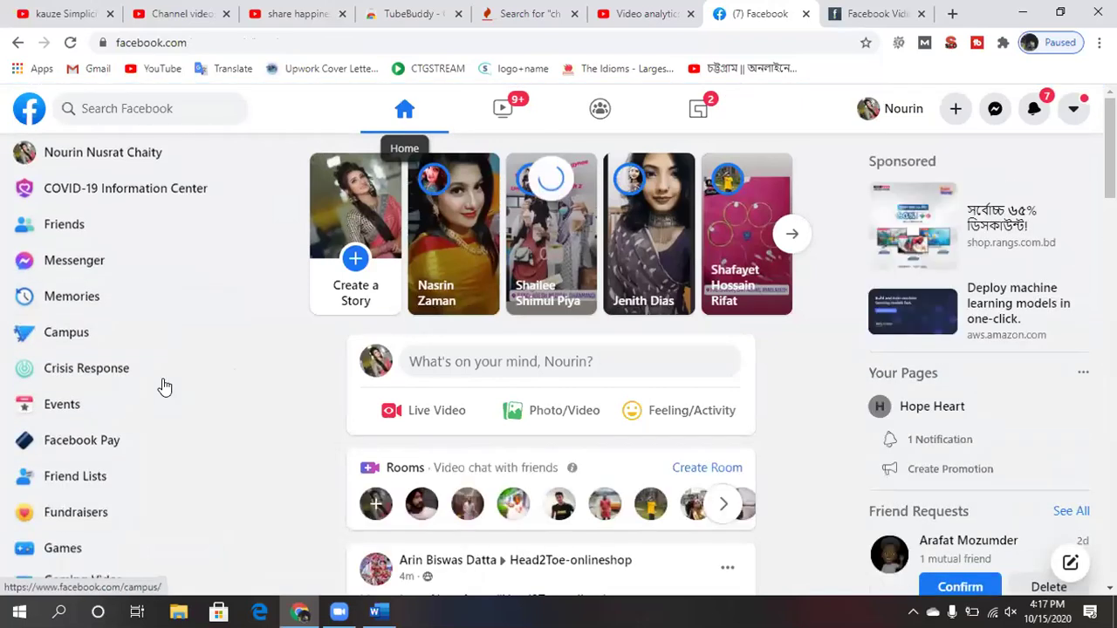
pyautogui.scroll(-3, 164, 386)
pyautogui.scroll(-3, 164, 386)
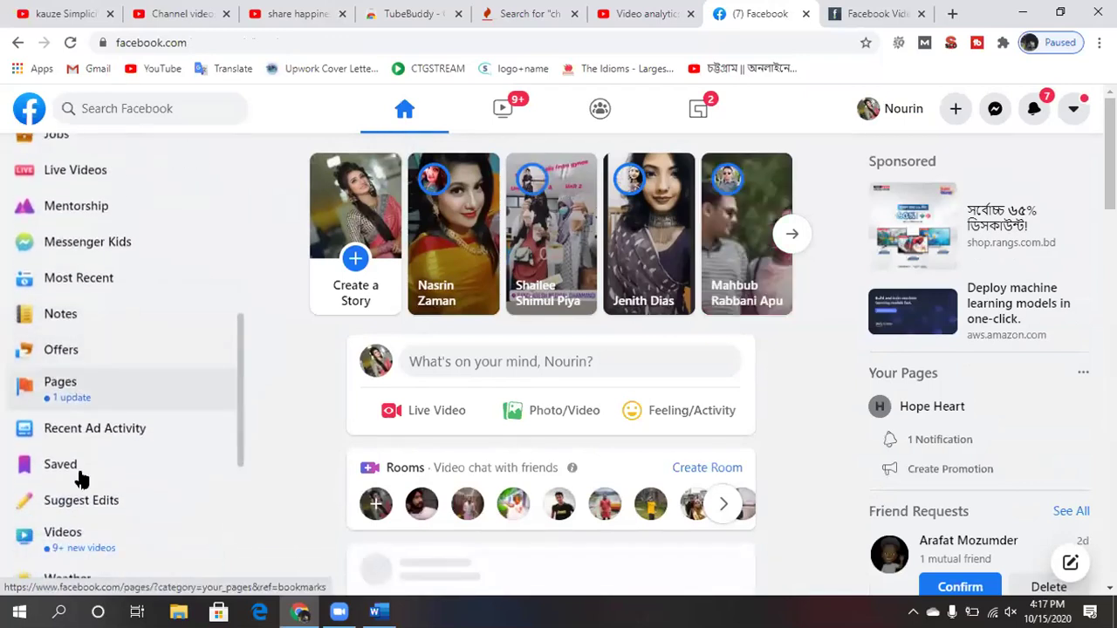
pyautogui.click(54, 474)
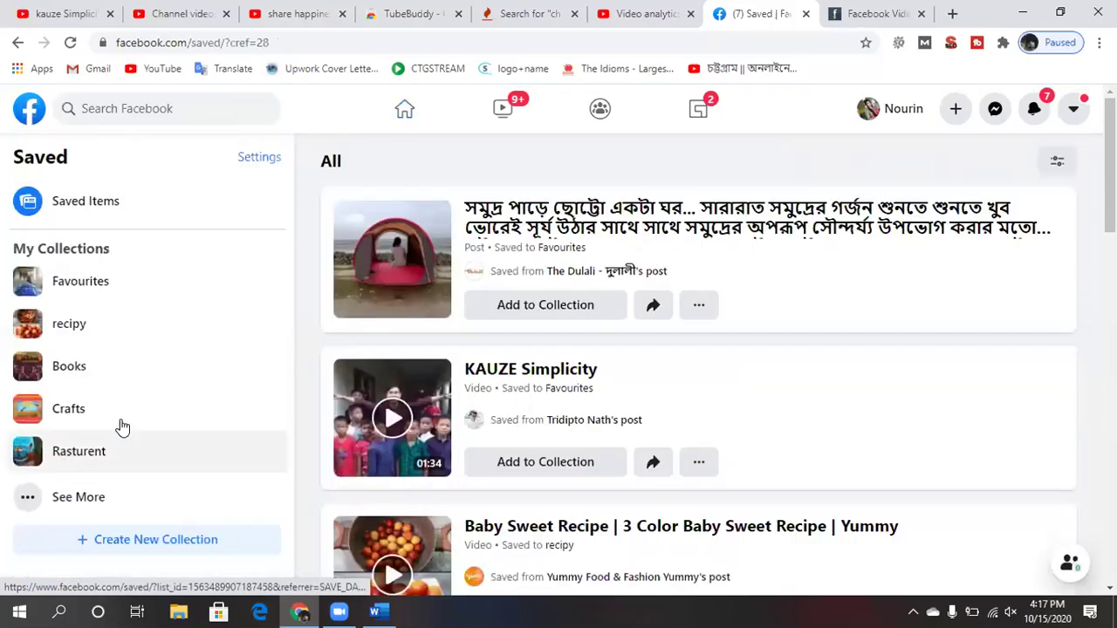
pyautogui.click(502, 375)
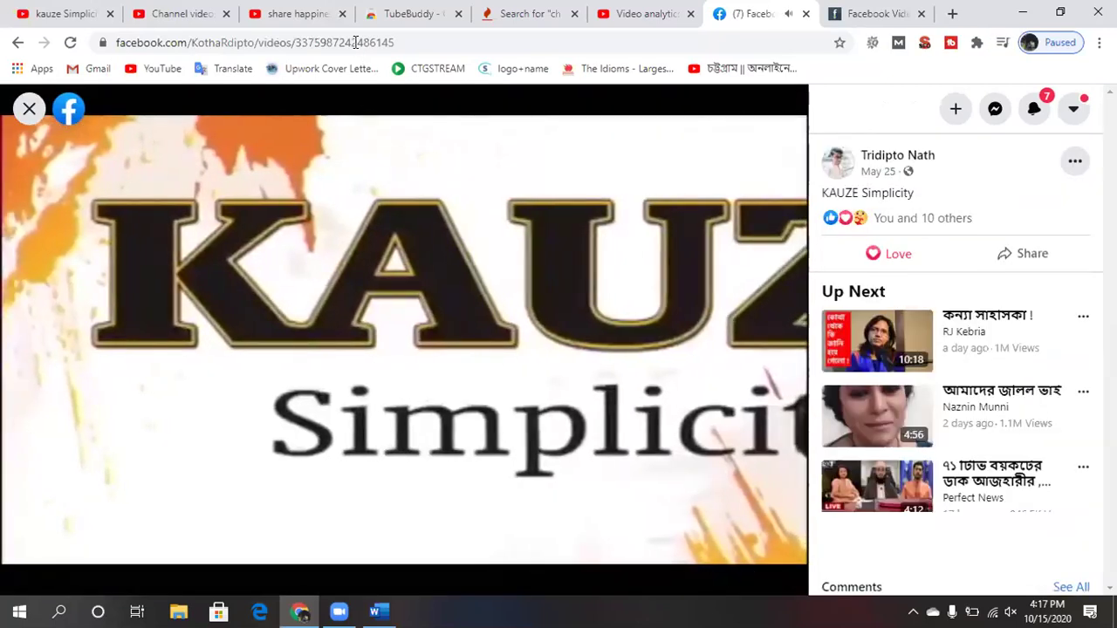
pyautogui.click(356, 43)
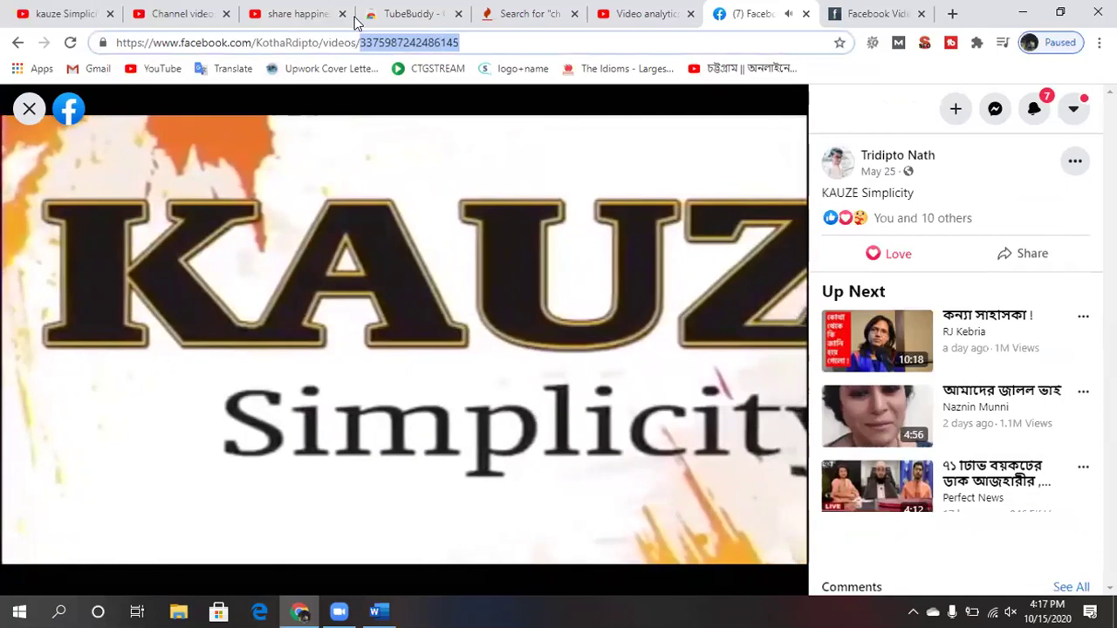
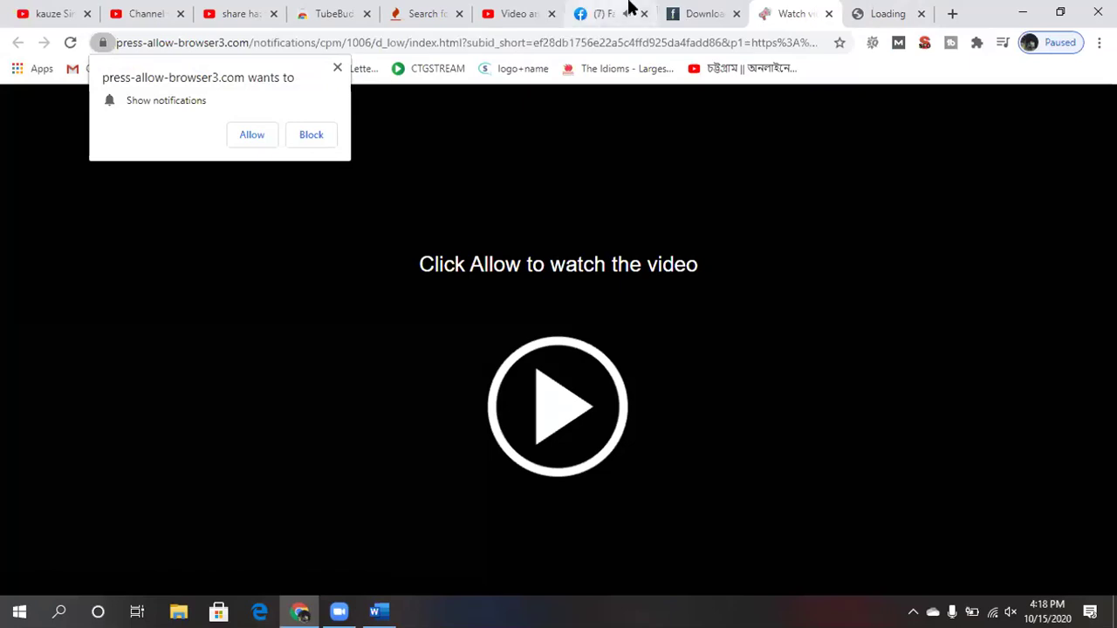
# Download the Facebook video from FBDOWN.net using the Force Download SD option.
pyautogui.click(683, 15)
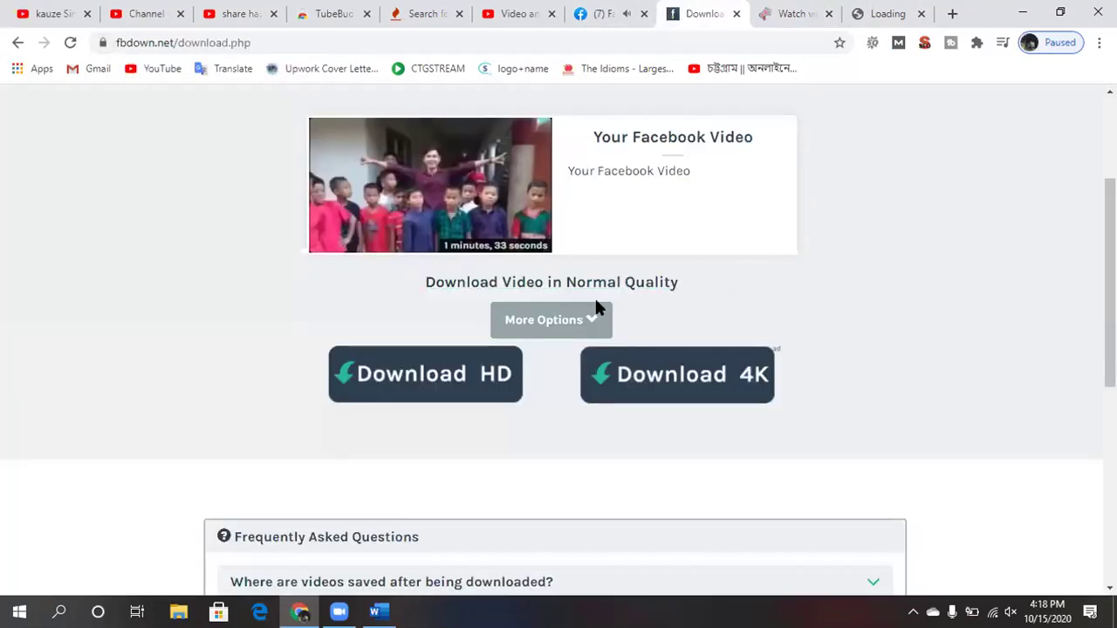
pyautogui.click(587, 325)
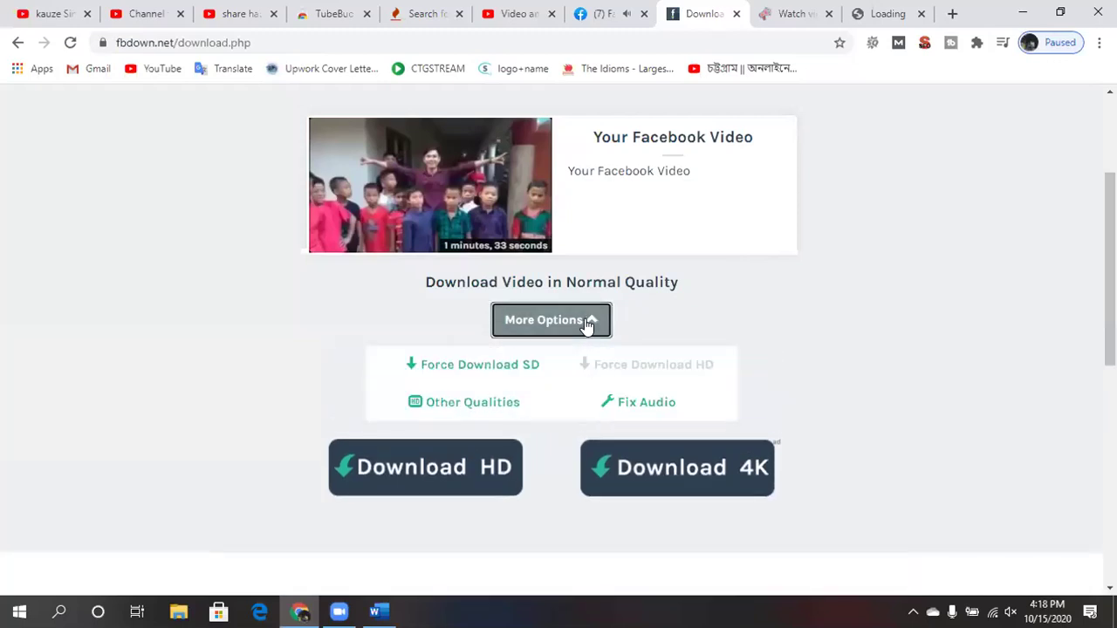
pyautogui.click(528, 371)
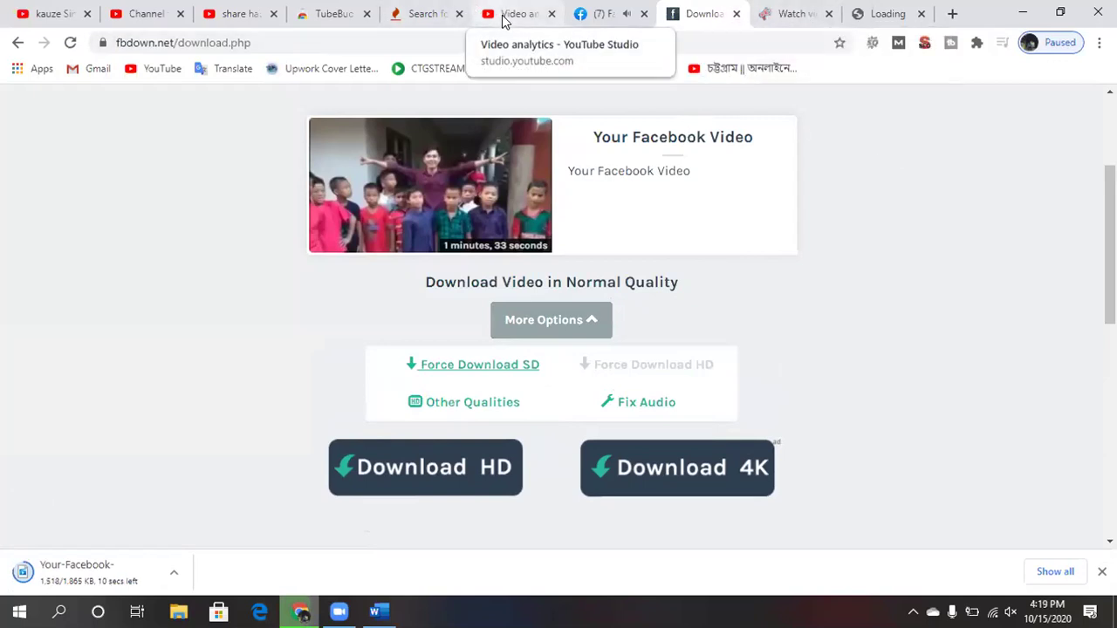
# Go back to the YouTube Studio video analytics overview and close the two pop-up ad pages.
pyautogui.click(504, 18)
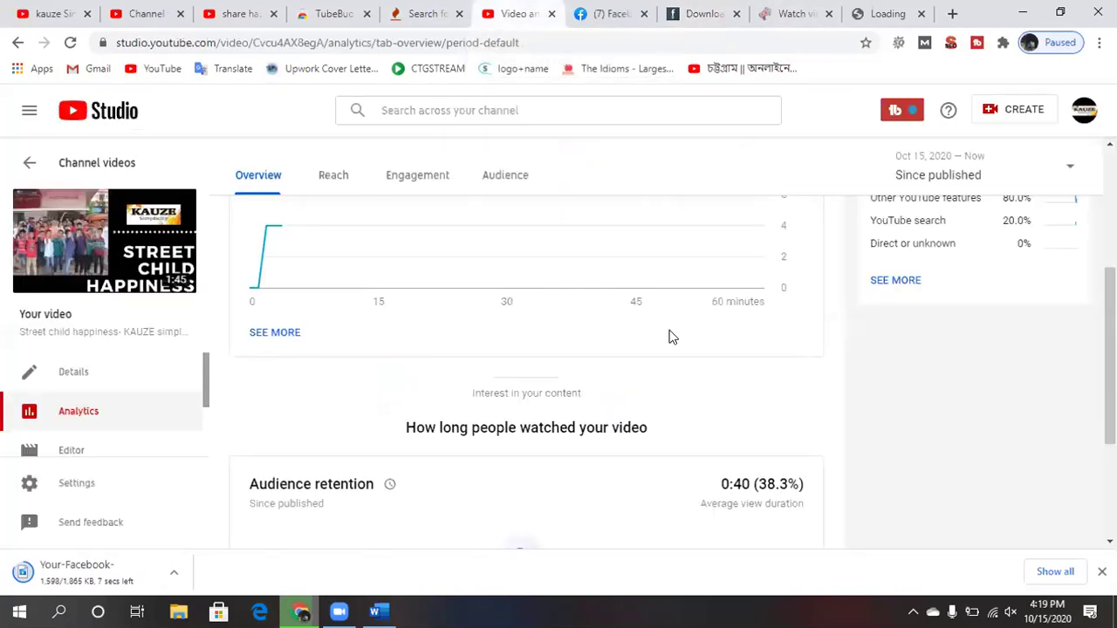
pyautogui.click(828, 14)
pyautogui.click(829, 14)
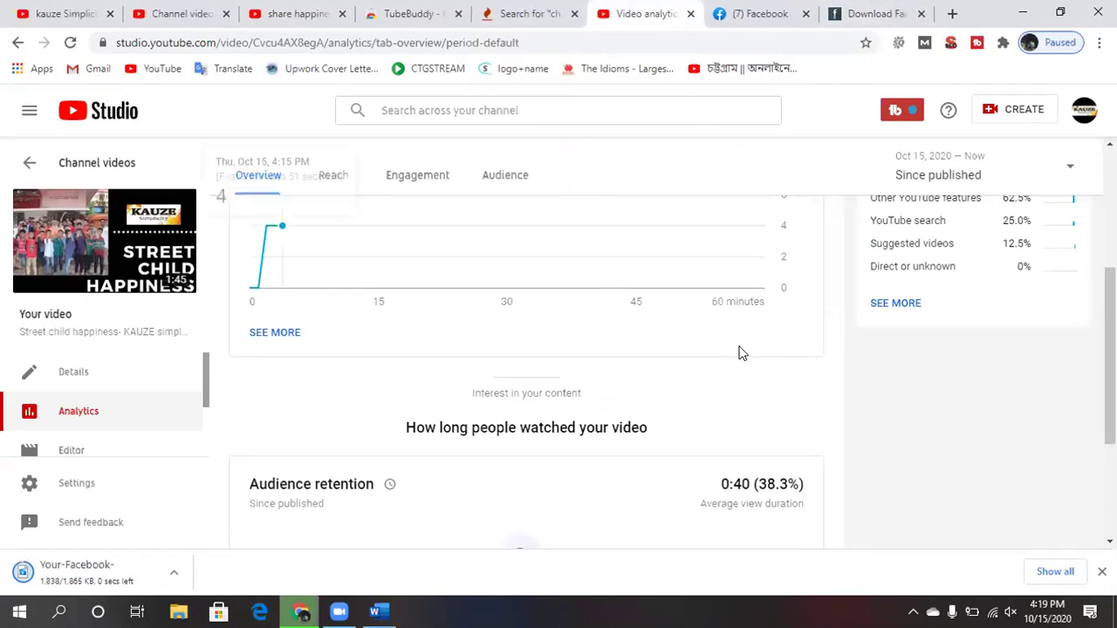
pyautogui.scroll(1, 725, 359)
pyautogui.scroll(3, 726, 363)
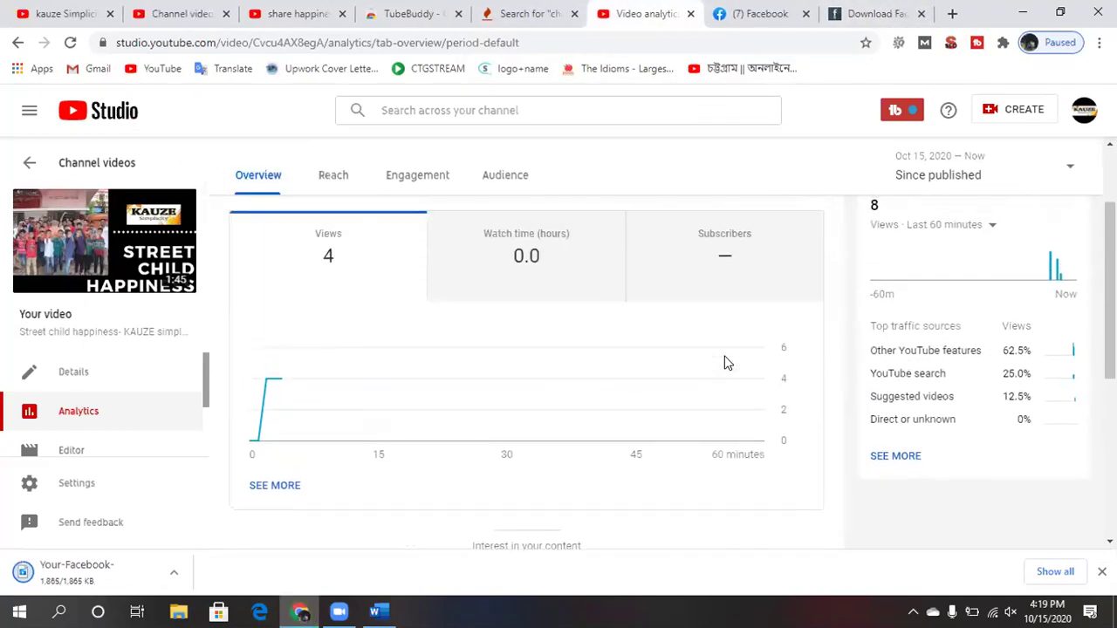
pyautogui.moveTo(726, 365)
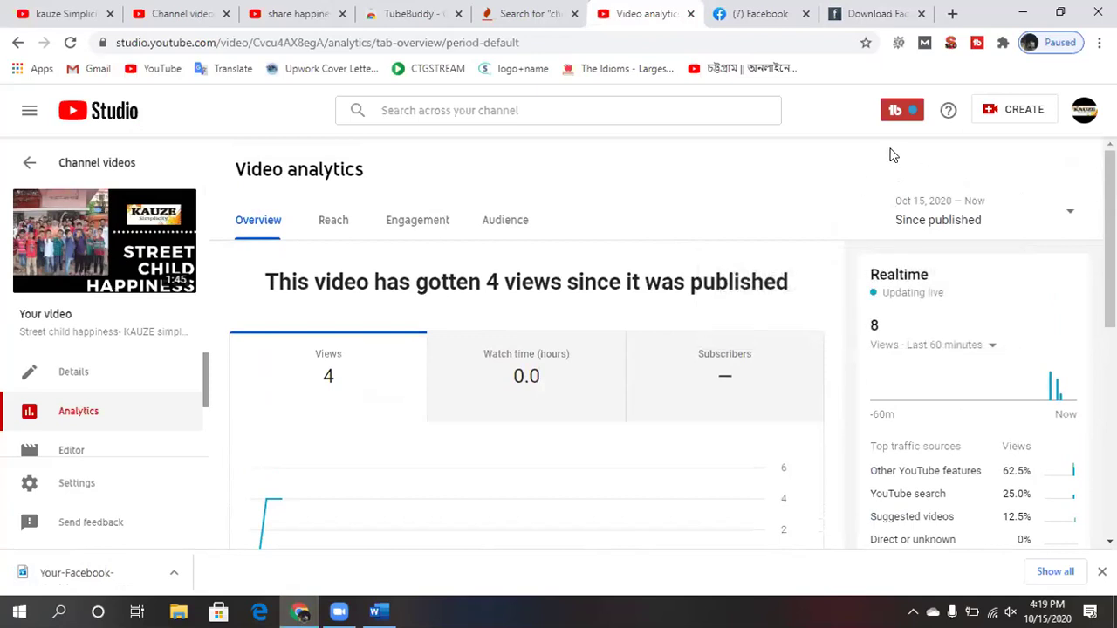
# Search Google for vidIQ in a new tab and open the vidIQ website, dismissing its Google sign-in prompt.
pyautogui.click(953, 14)
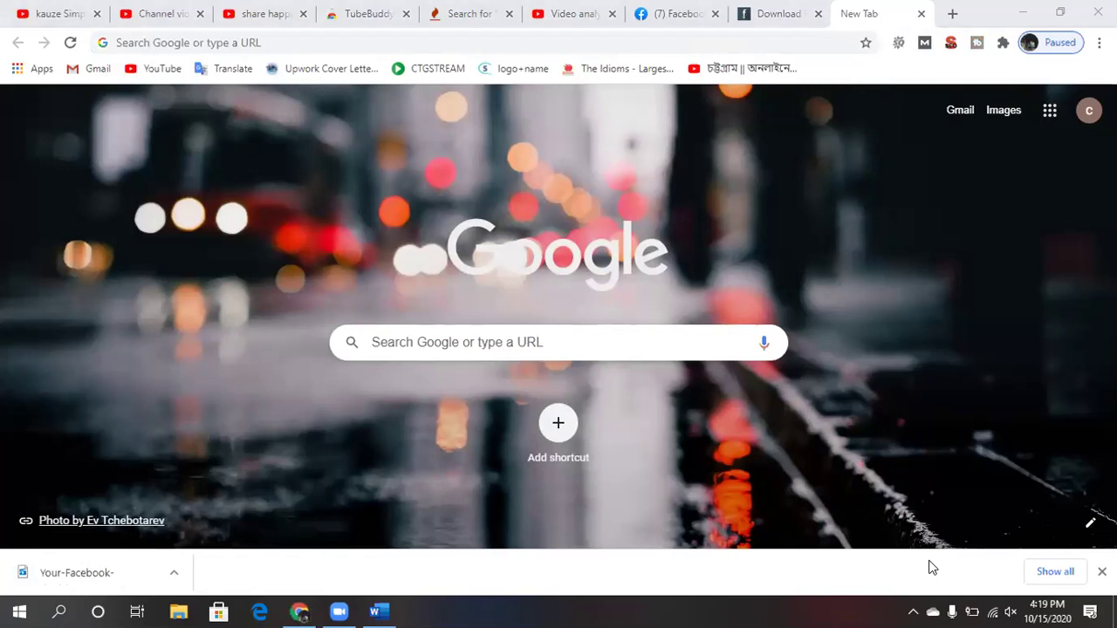
pyautogui.click(314, 42)
pyautogui.write('vidIQ')
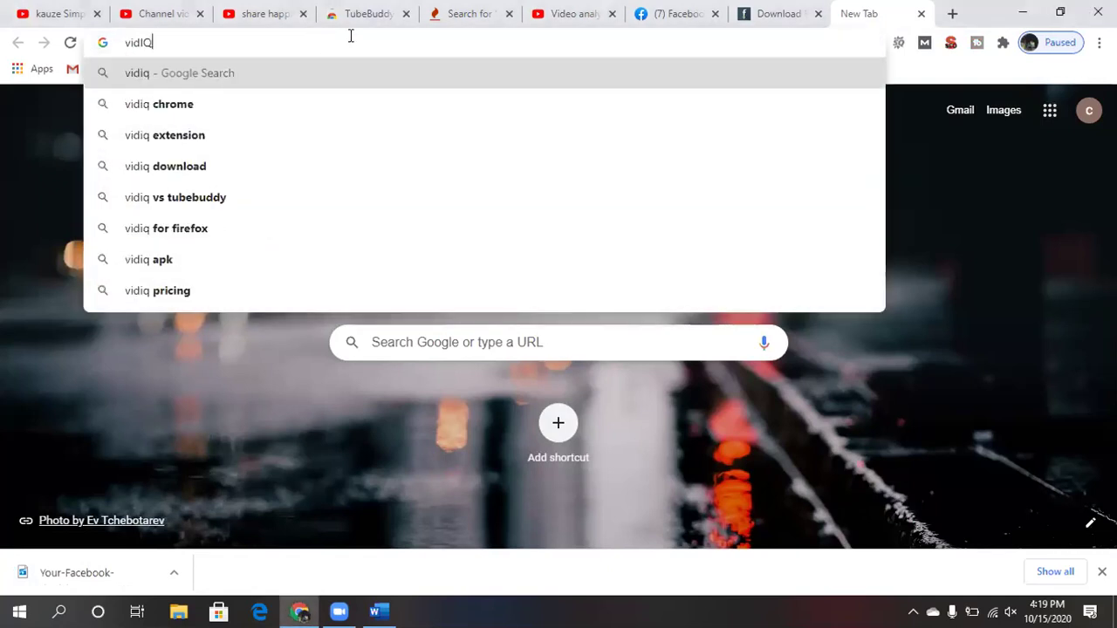
pyautogui.press('Return')
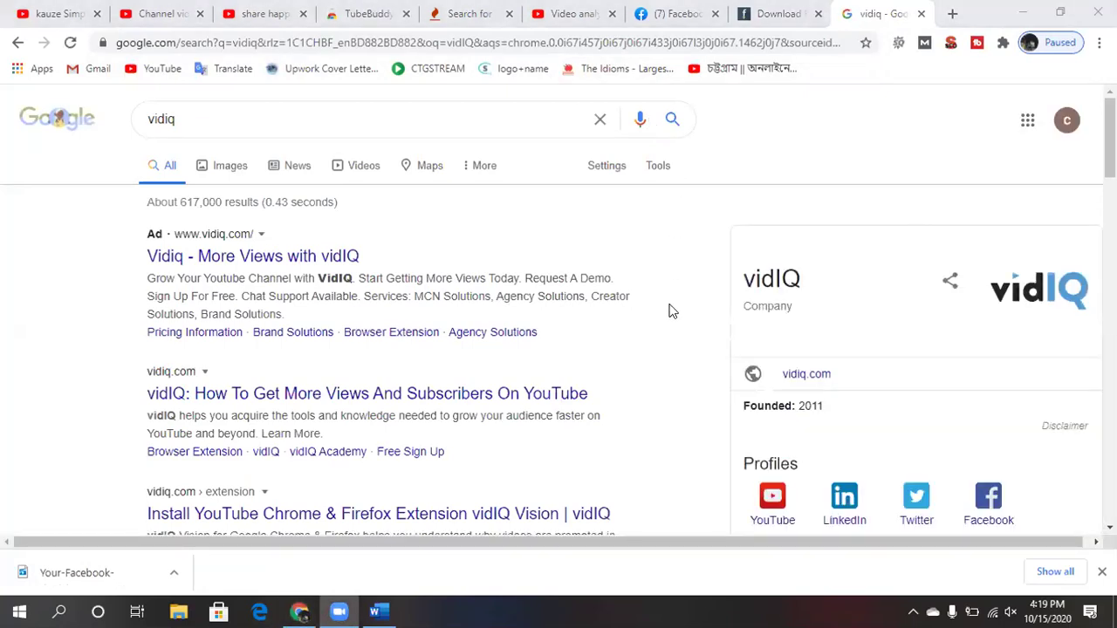
pyautogui.click(266, 270)
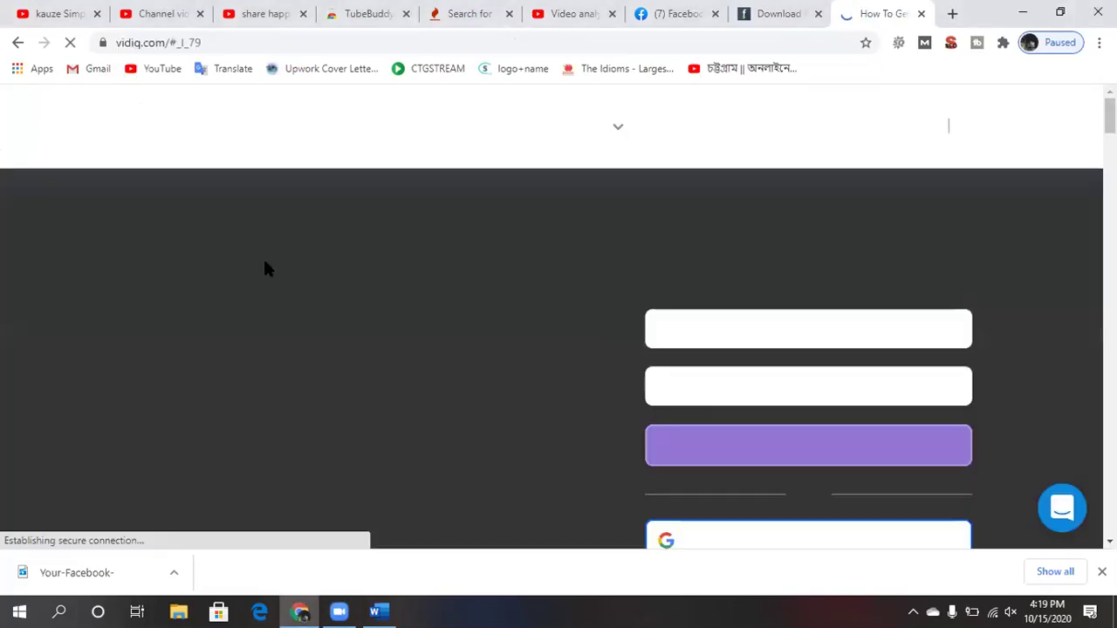
pyautogui.scroll(-1, 492, 362)
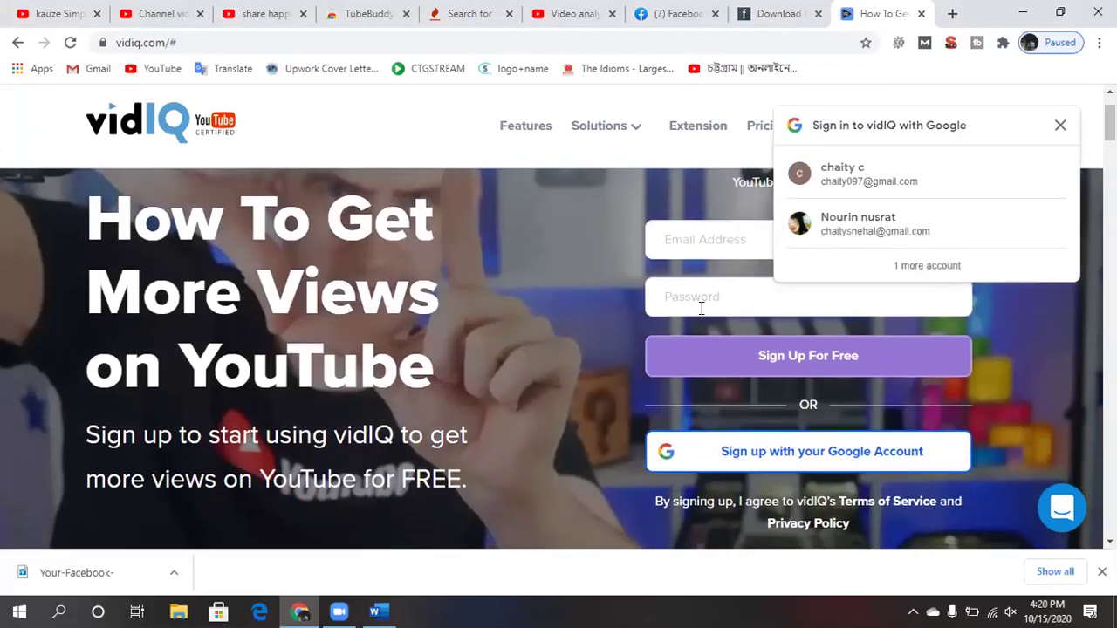
pyautogui.click(1058, 131)
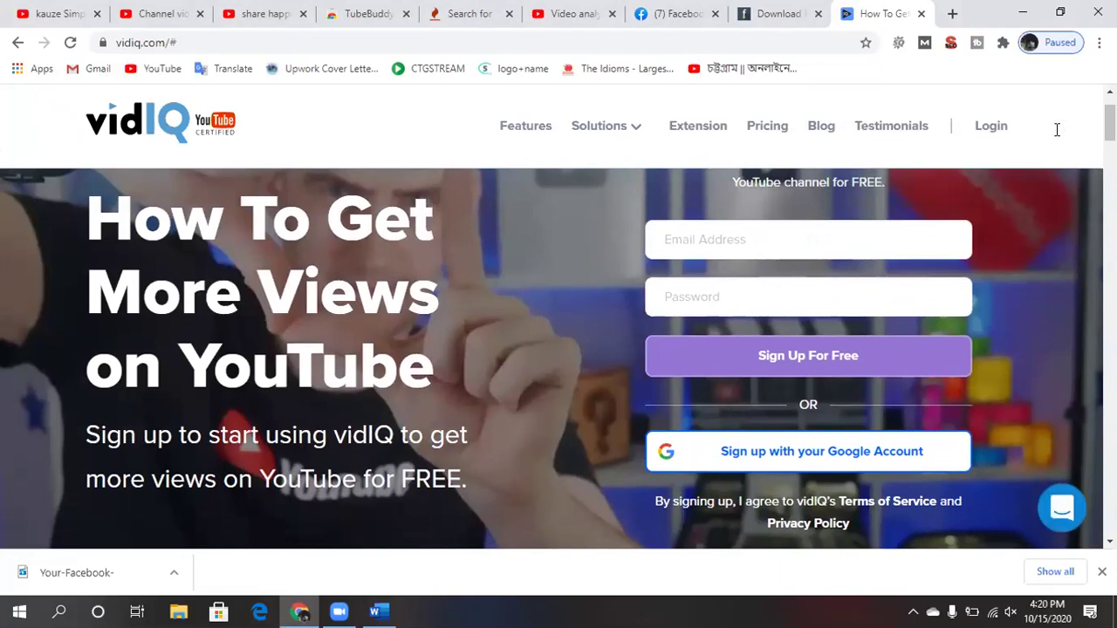
# Add the vidIQ Vision for YouTube extension to Chrome from vidIQ's Extension page.
pyautogui.scroll(1, 578, 304)
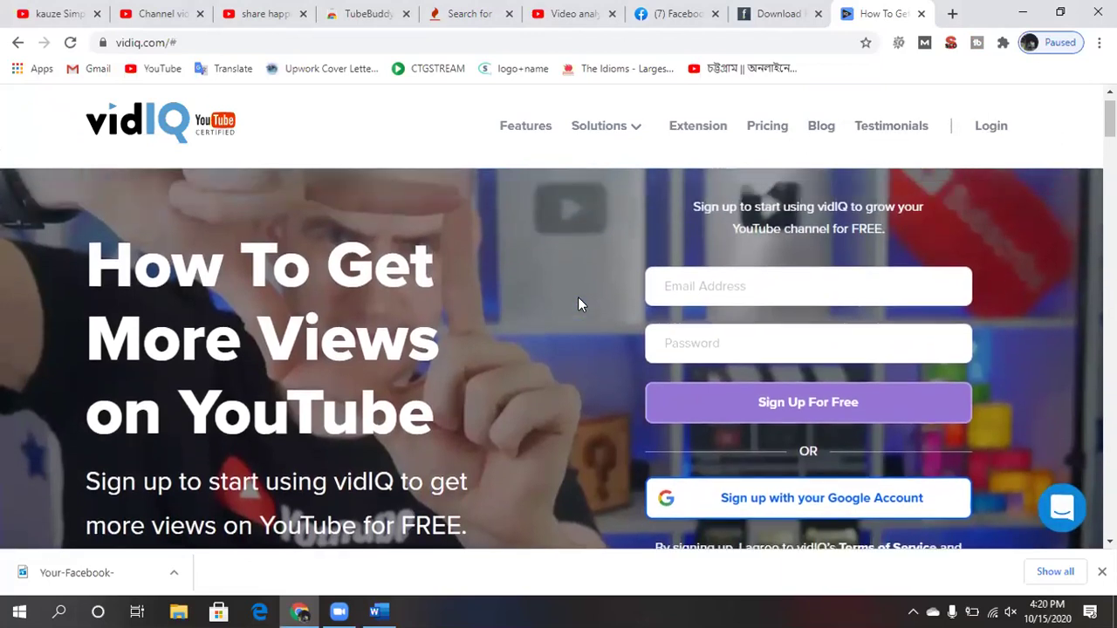
pyautogui.scroll(-2, 577, 304)
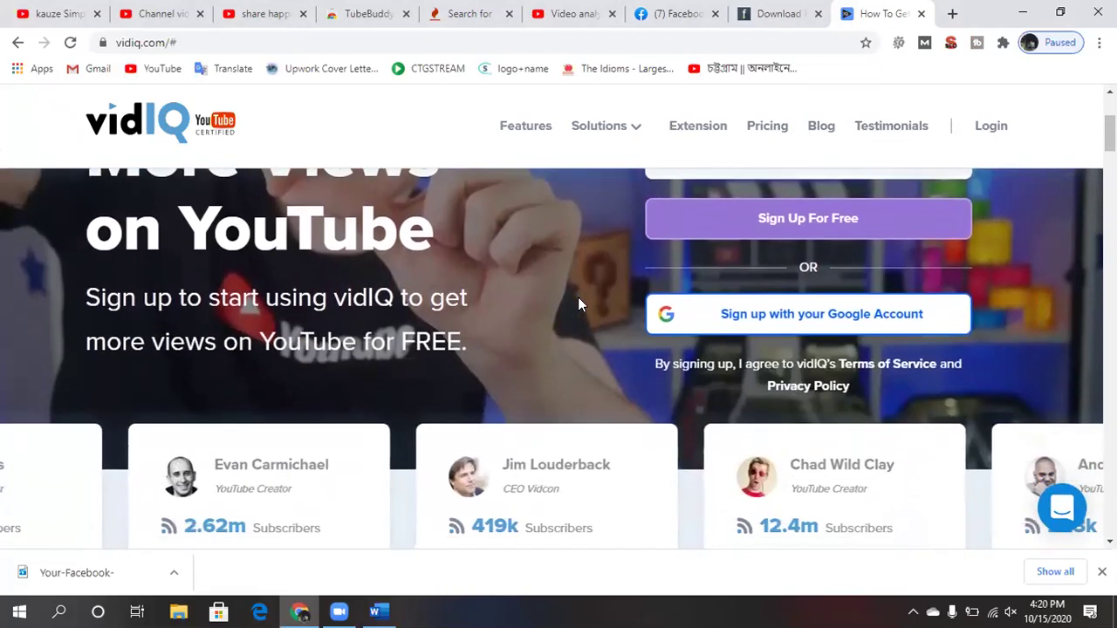
pyautogui.scroll(2, 578, 302)
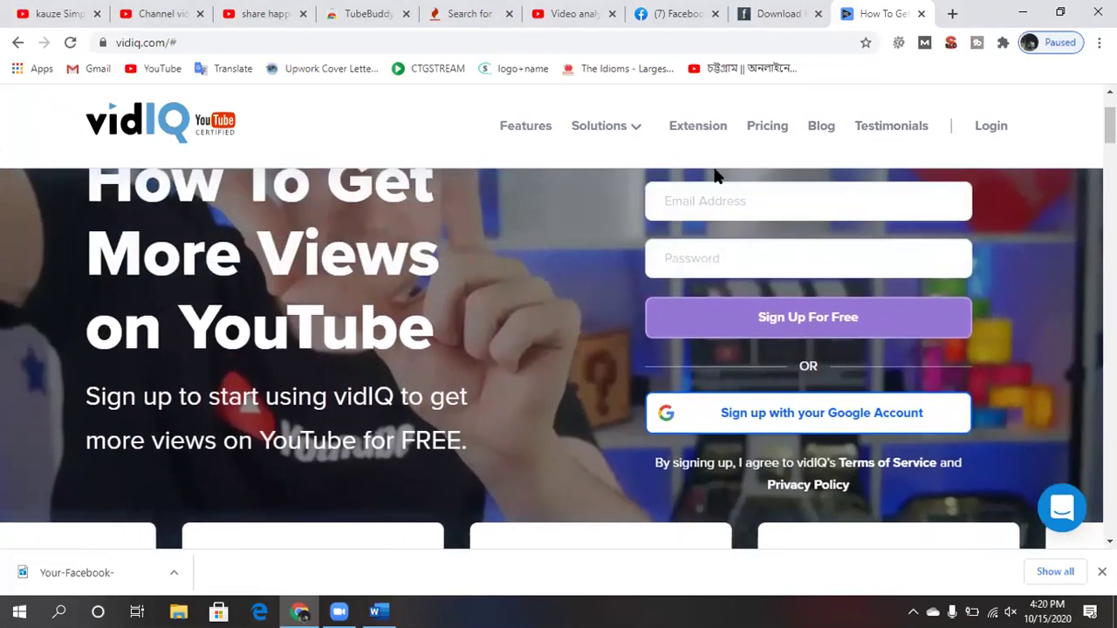
pyautogui.click(703, 134)
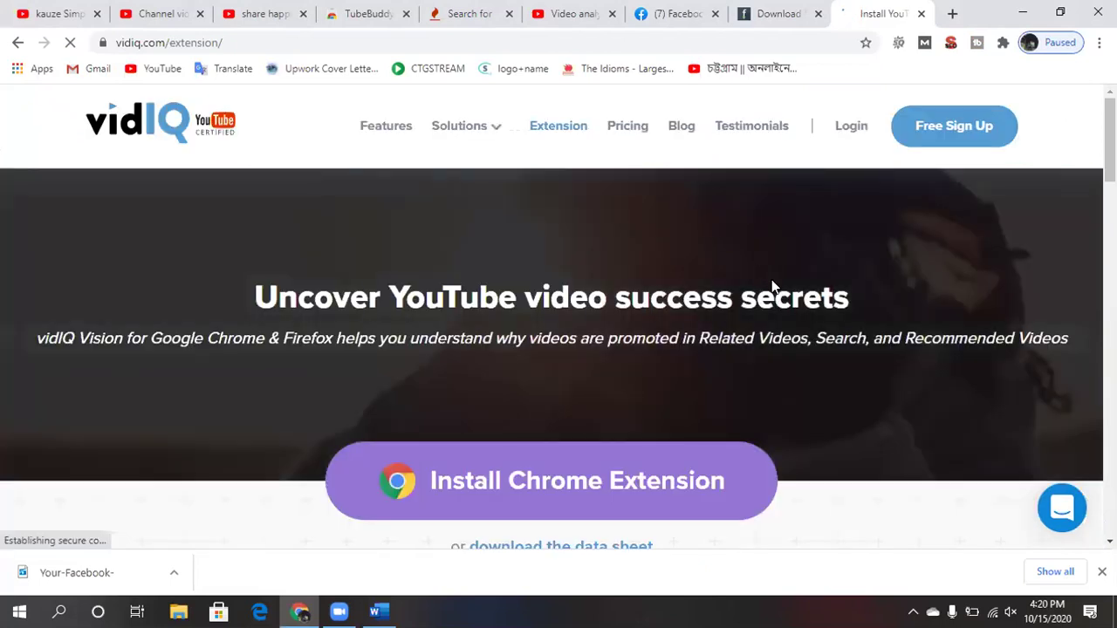
pyautogui.click(611, 480)
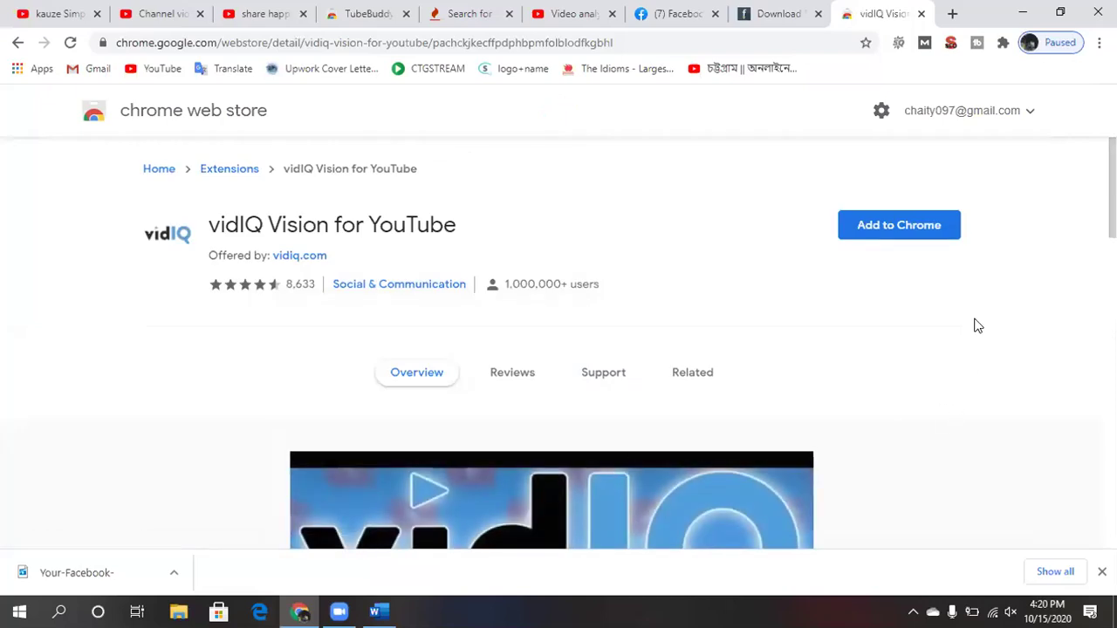
pyautogui.click(902, 228)
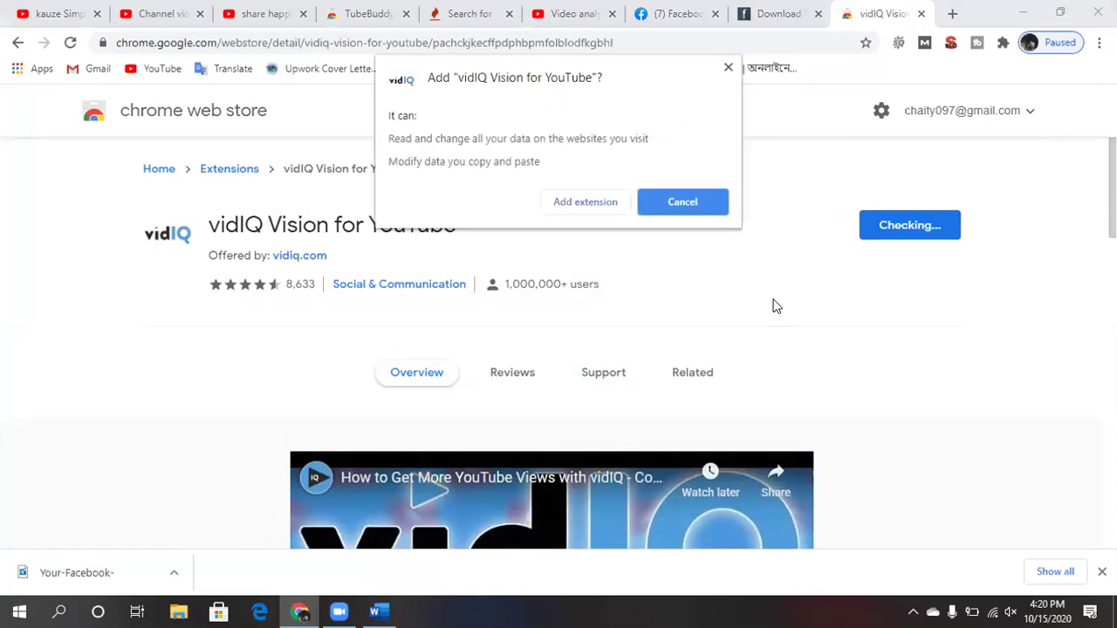
pyautogui.click(595, 202)
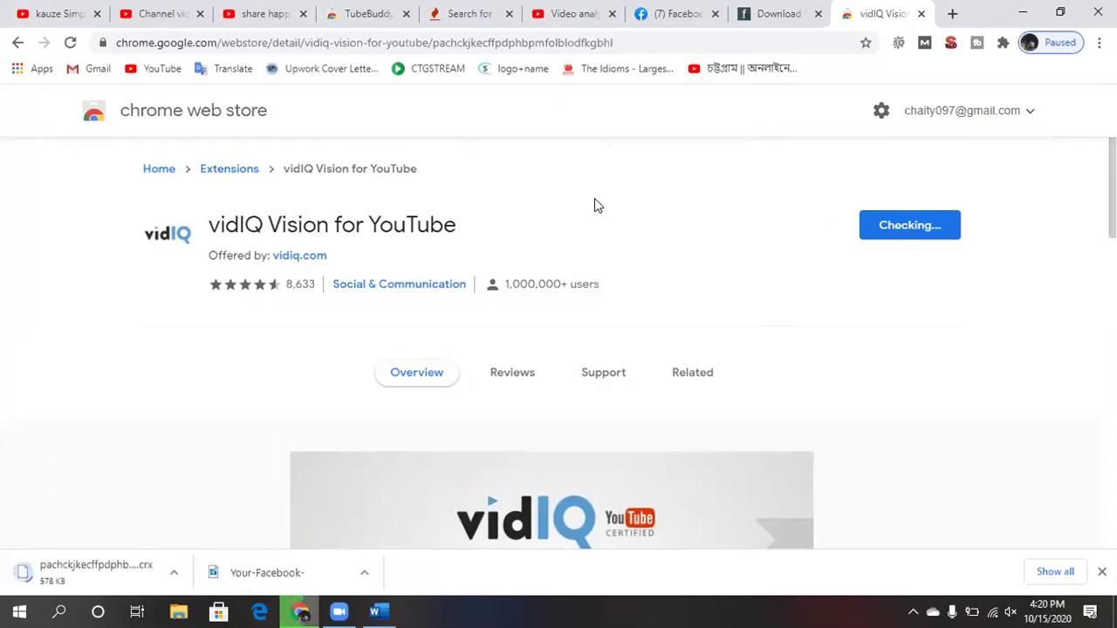
pyautogui.scroll(-2, 646, 316)
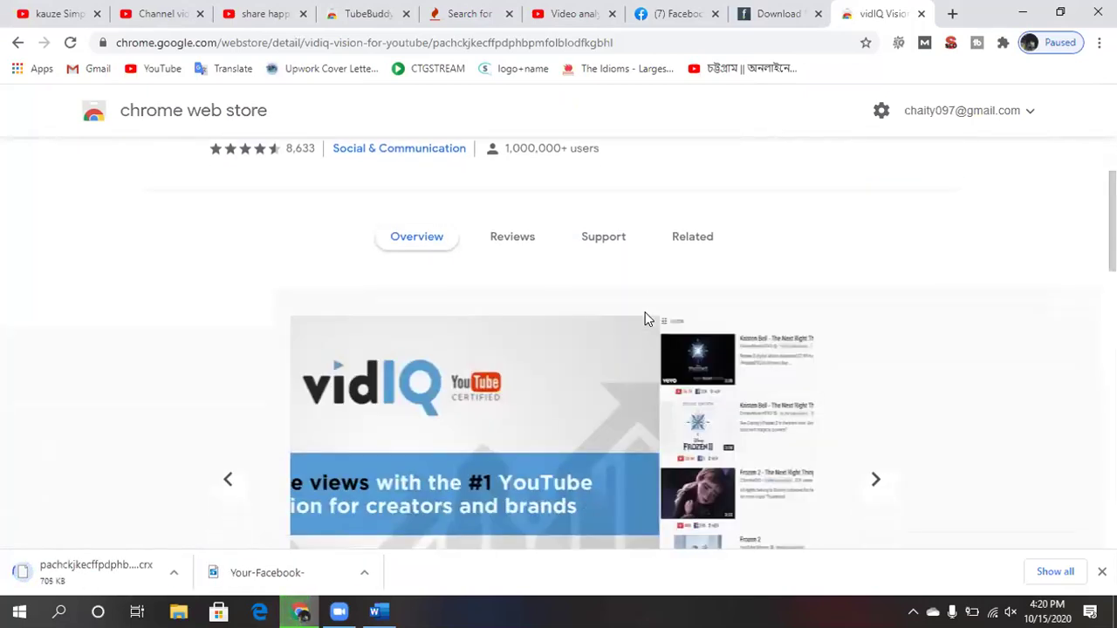
pyautogui.scroll(-5, 646, 319)
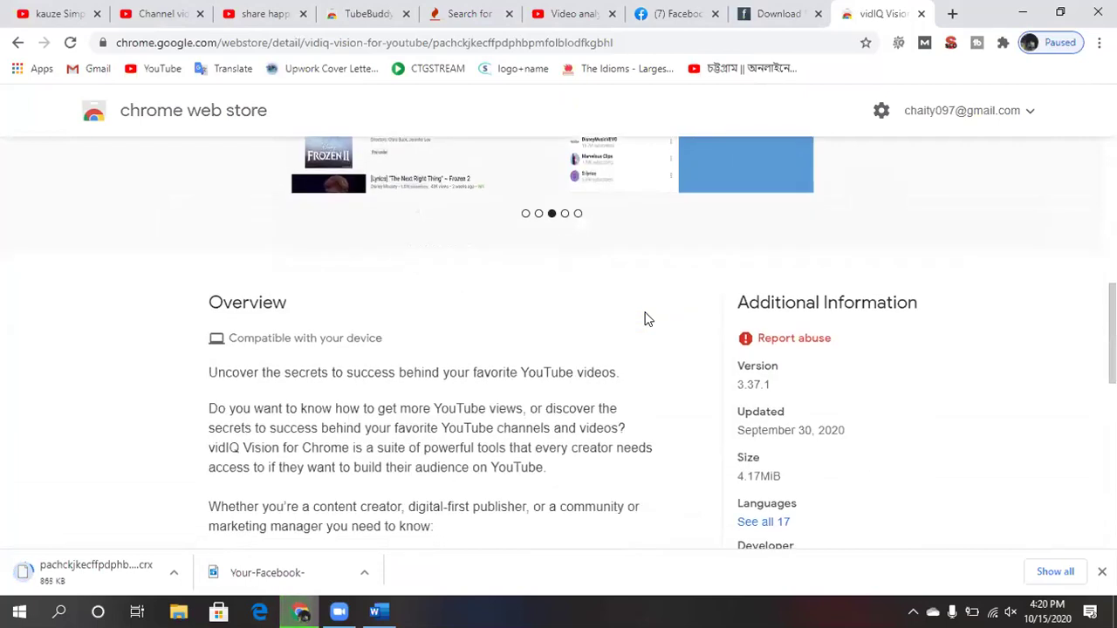
pyautogui.scroll(-1, 645, 319)
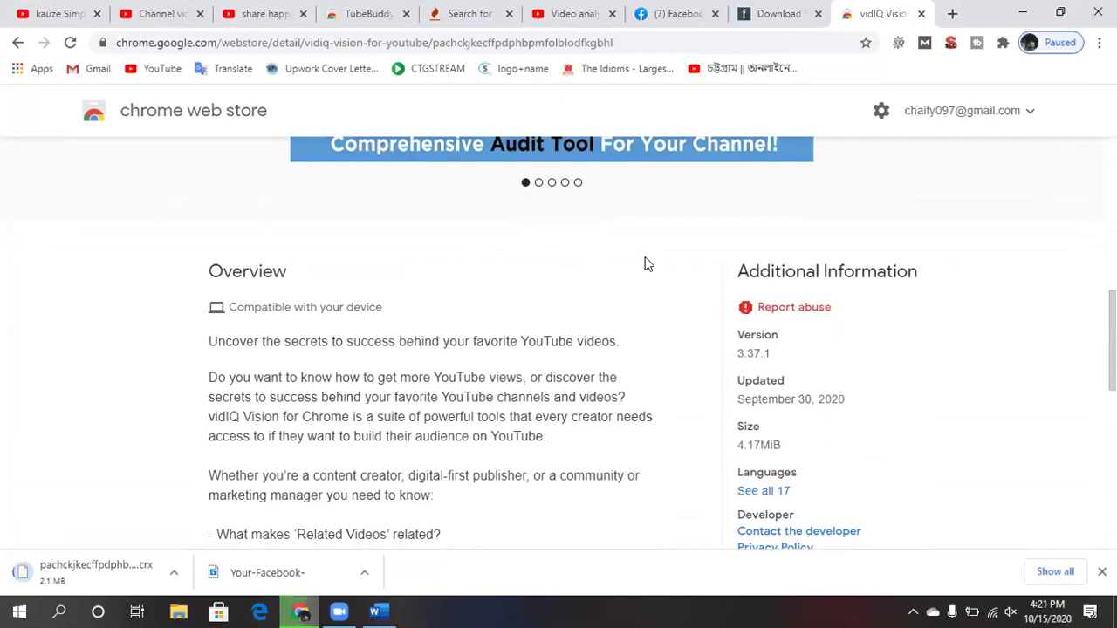
# Play the downloaded Facebook video in full screen and close the Movies & TV player.
pyautogui.click(288, 572)
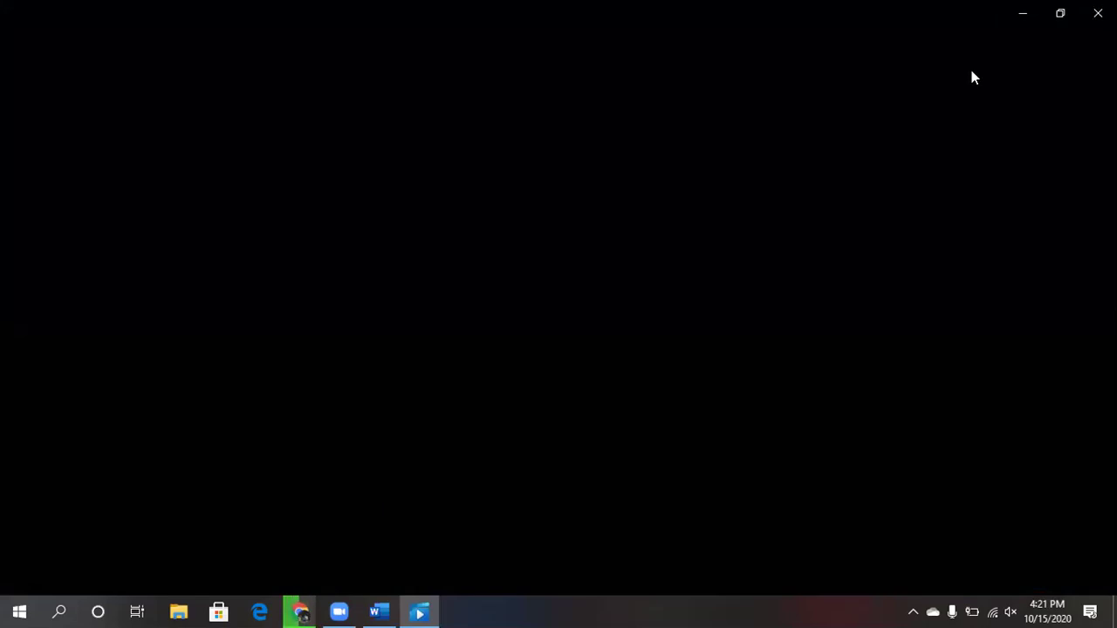
pyautogui.click(1060, 13)
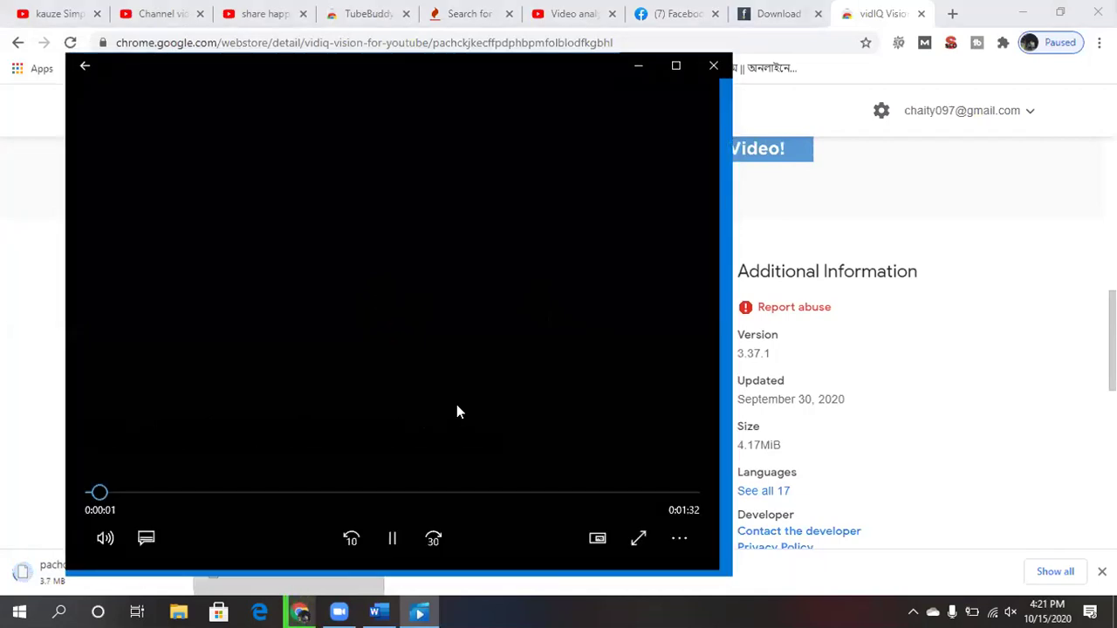
pyautogui.doubleClick(456, 410)
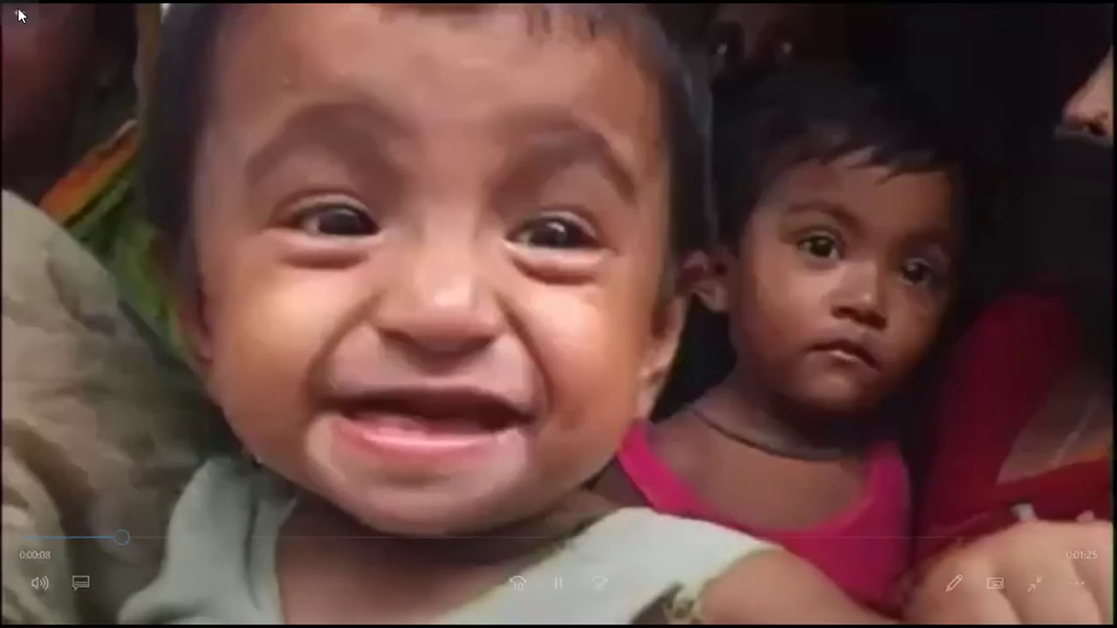
pyautogui.doubleClick(321, 412)
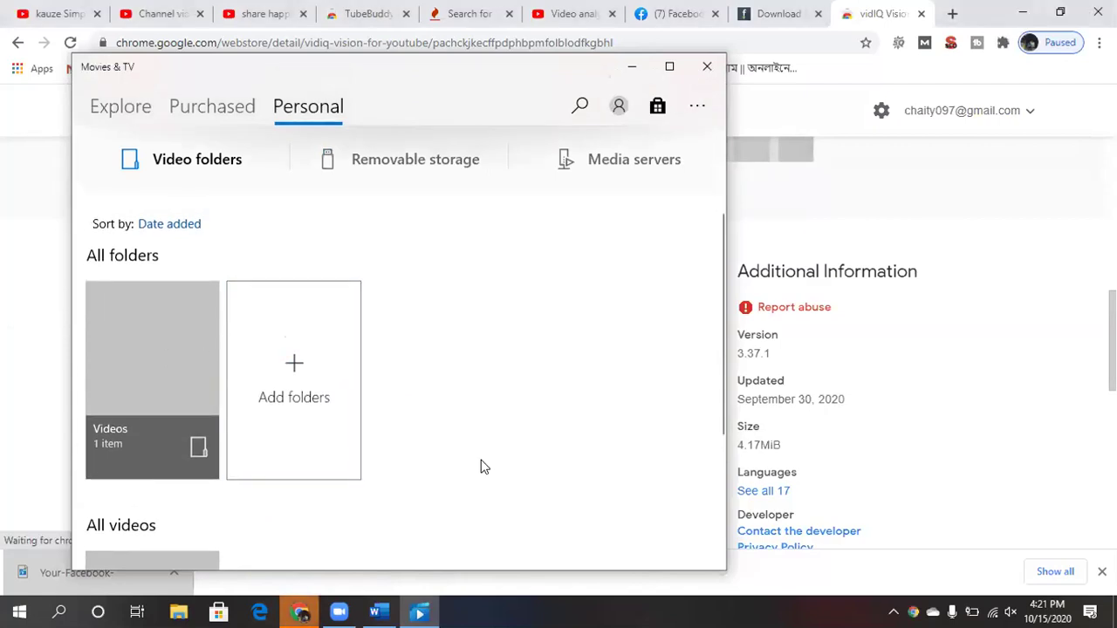
pyautogui.scroll(-3, 485, 467)
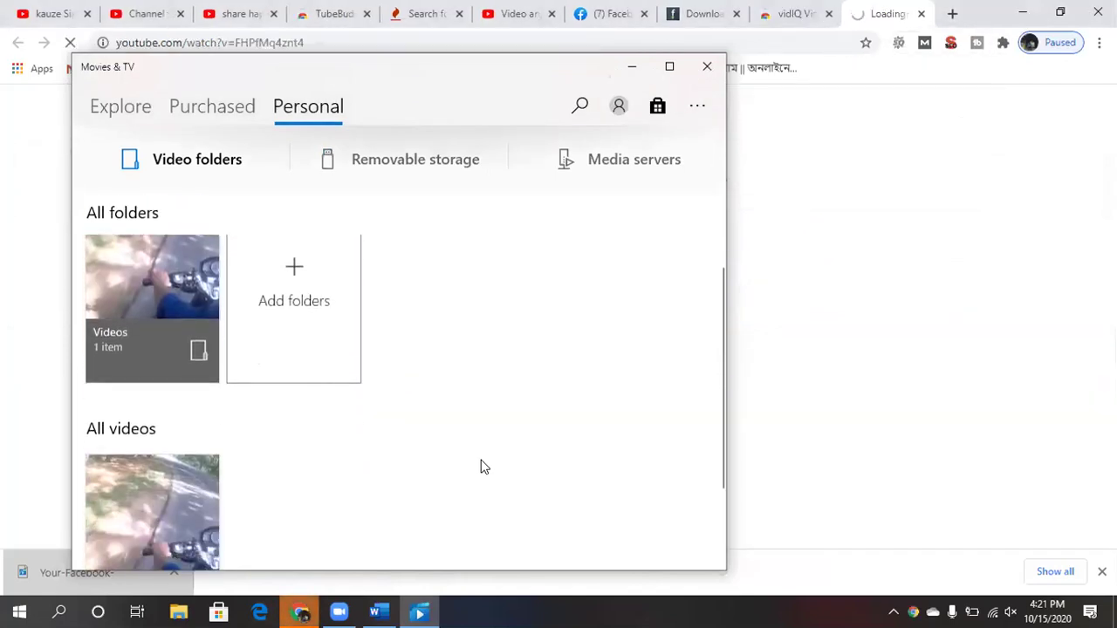
pyautogui.click(705, 68)
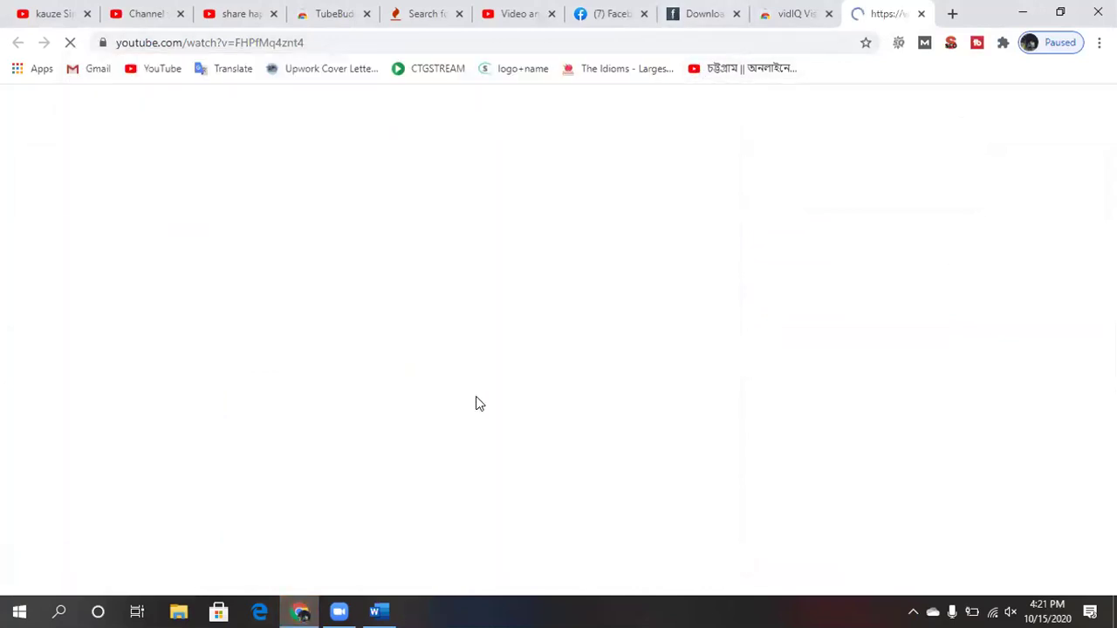
pyautogui.click(780, 14)
pyautogui.click(705, 12)
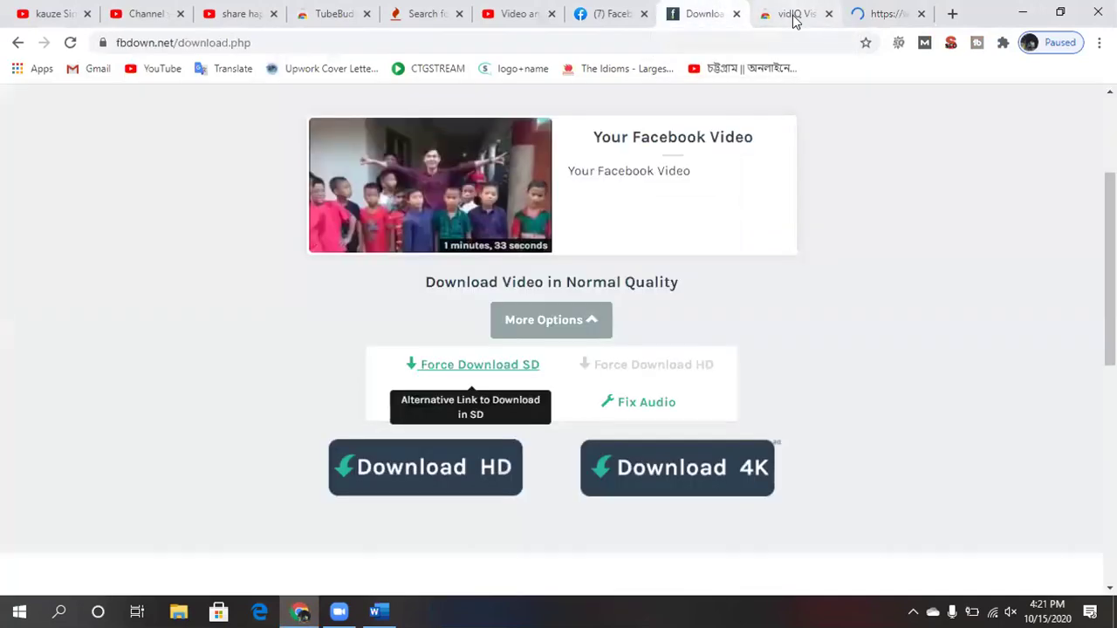
pyautogui.click(792, 14)
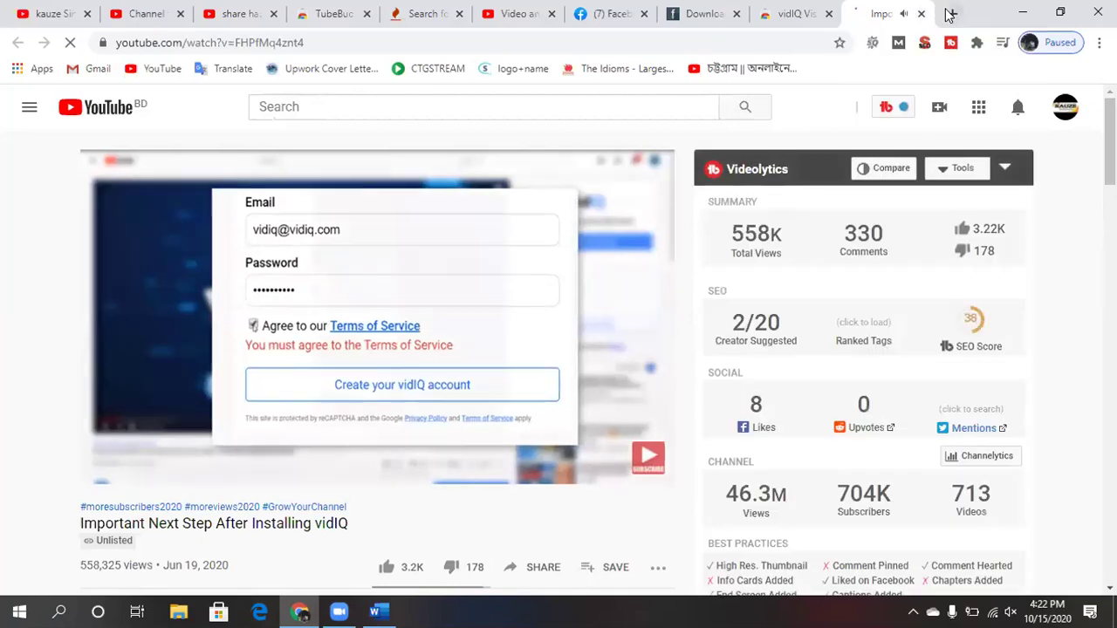
# Search Google for vidIQ in a new tab and close the YouTube page about the next step after installing vidIQ.
pyautogui.hotkey('ctrl', 't')
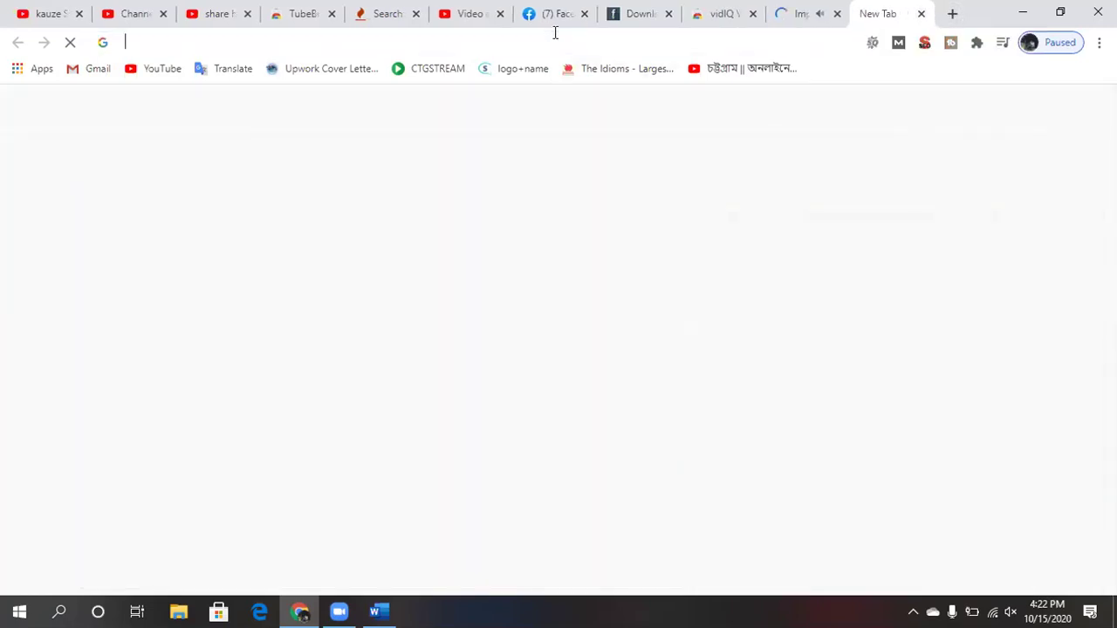
pyautogui.write('vidIQ')
pyautogui.press('Return')
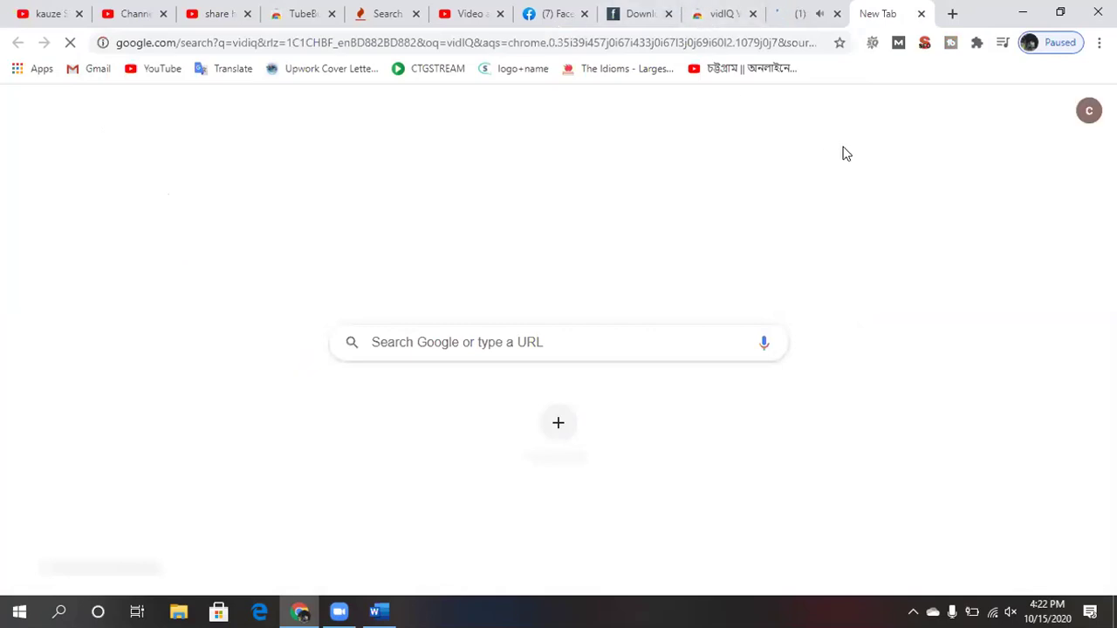
pyautogui.click(836, 15)
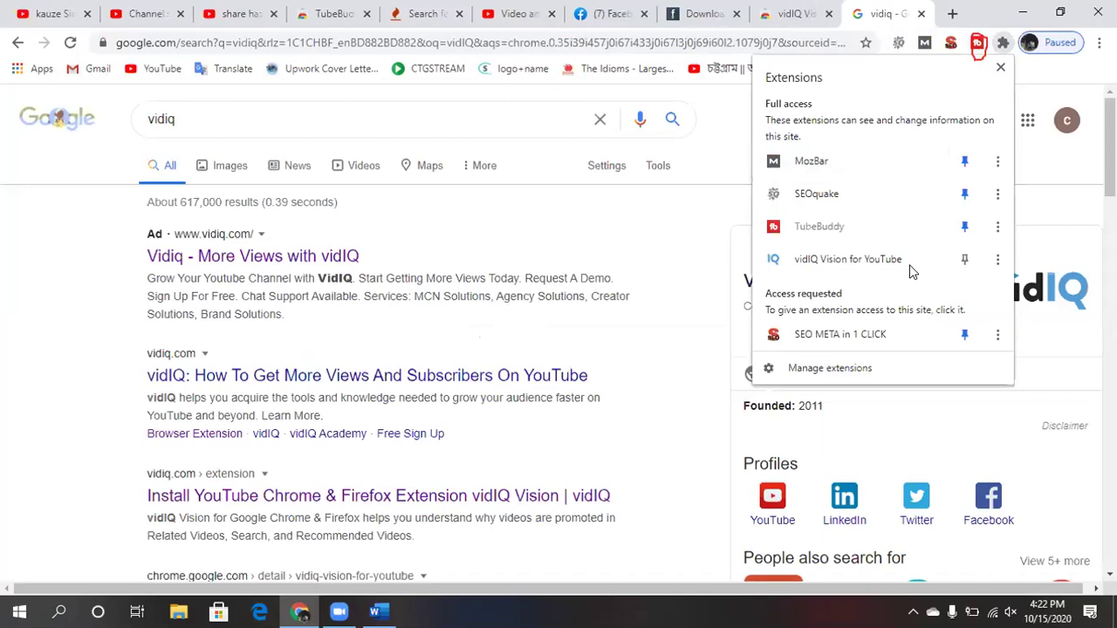
# Pin the vidIQ Vision for YouTube extension in Chrome and close the Google results page for vidIQ.
pyautogui.click(963, 261)
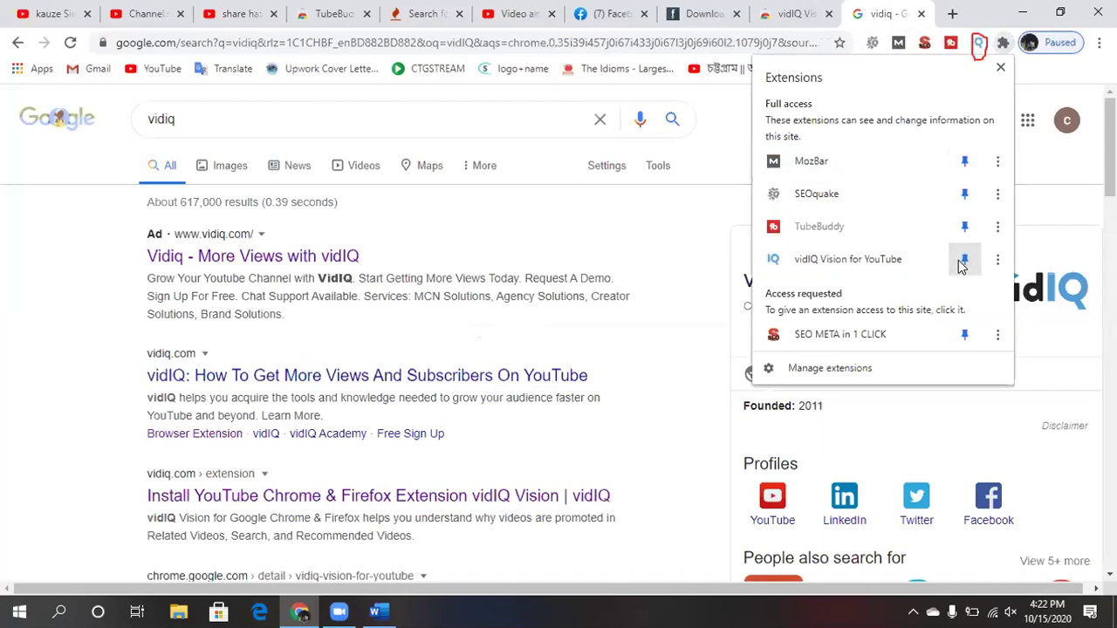
pyautogui.click(920, 14)
pyautogui.click(919, 14)
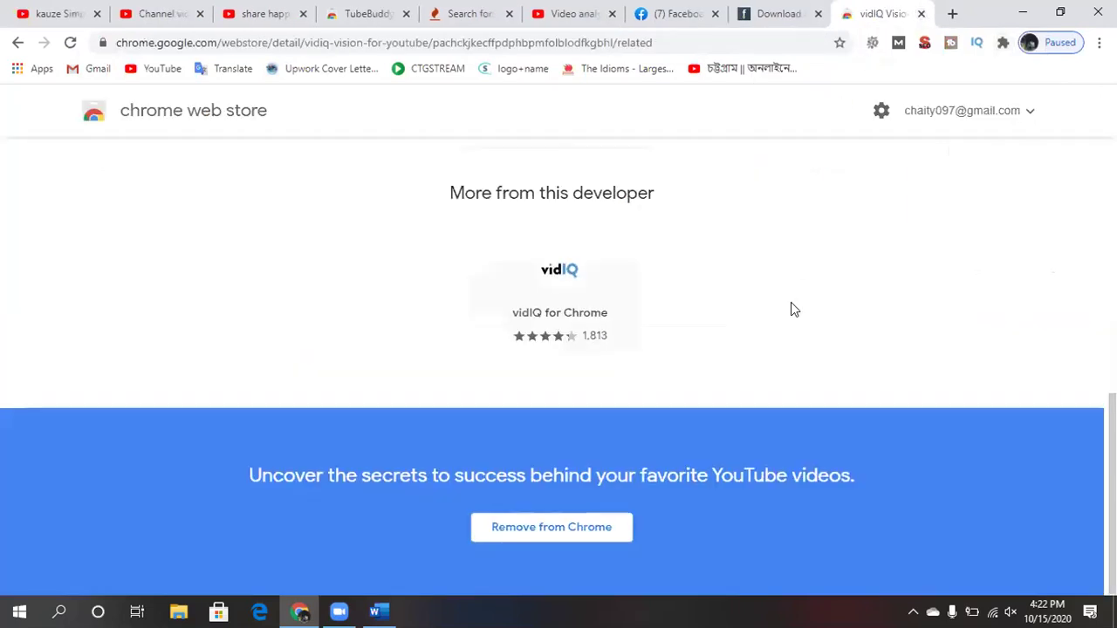
# Close the "share happiness with street children" video page and reload the Street child happiness video analytics in YouTube Studio.
pyautogui.scroll(7, 791, 306)
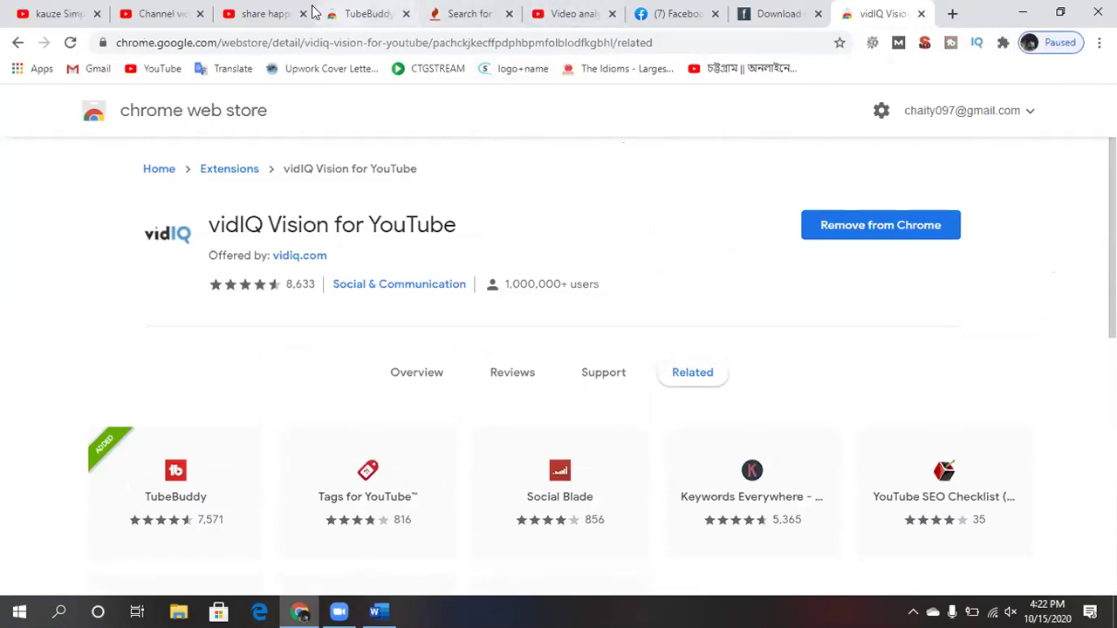
pyautogui.click(268, 9)
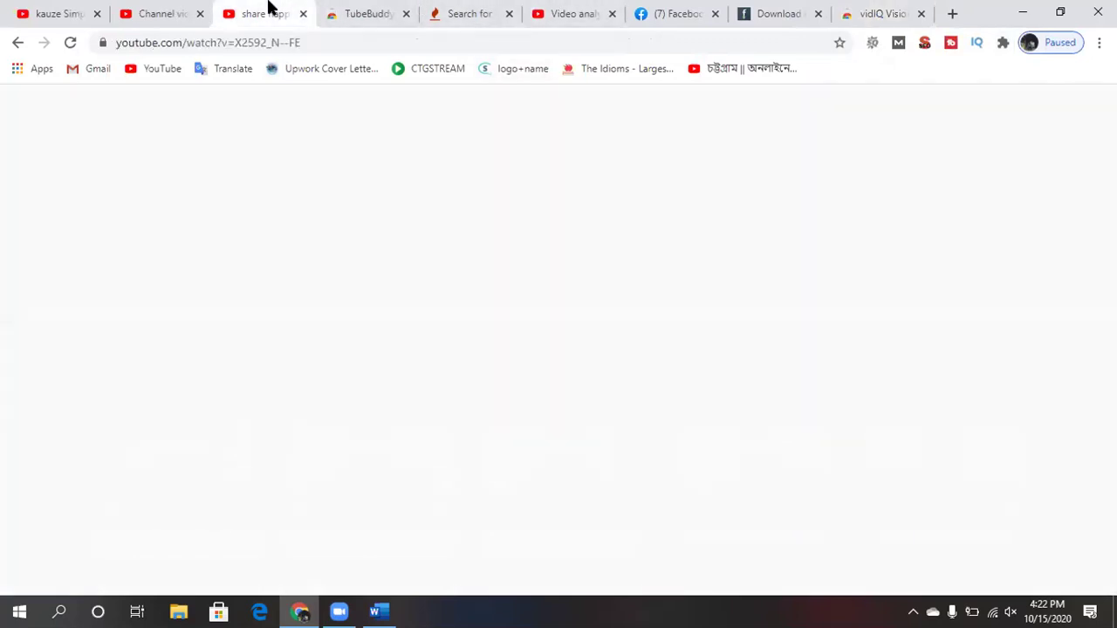
pyautogui.scroll(3, 399, 224)
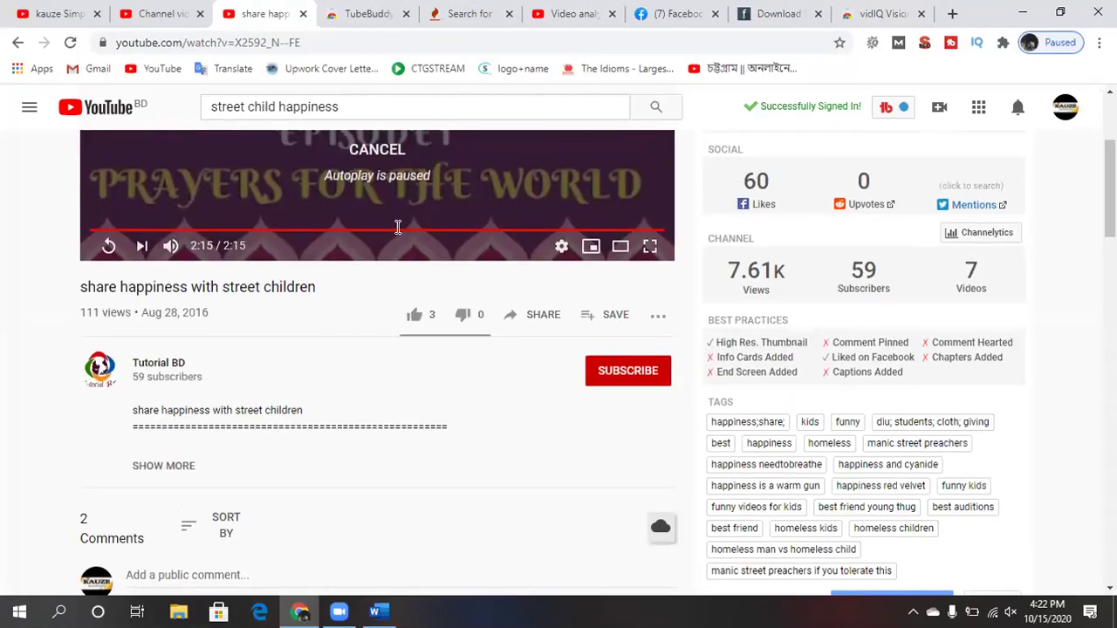
pyautogui.click(552, 13)
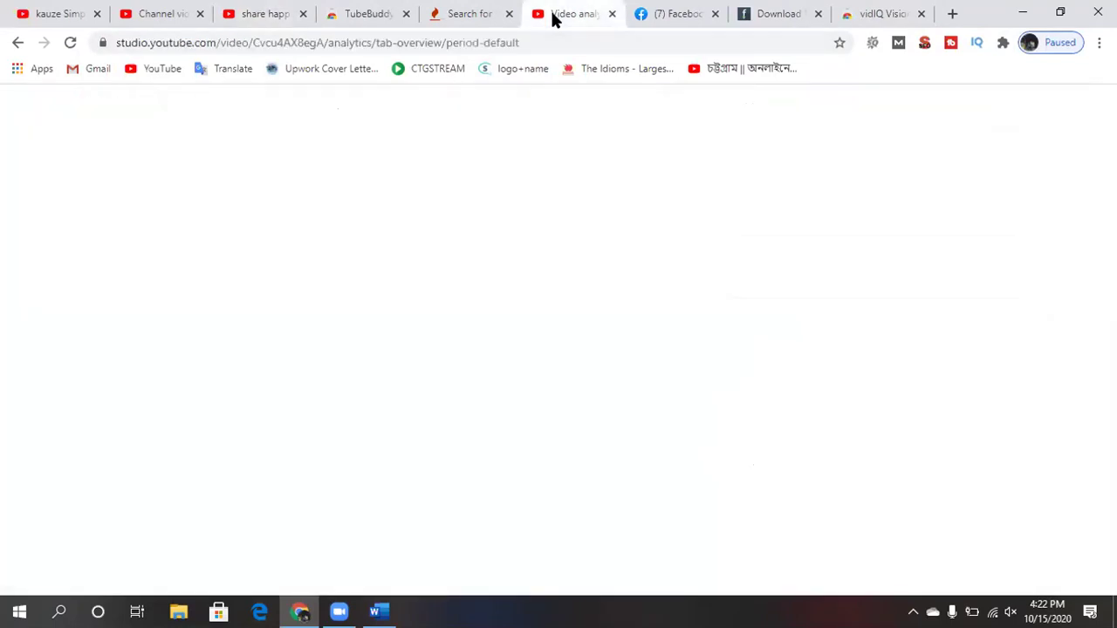
pyautogui.click(303, 13)
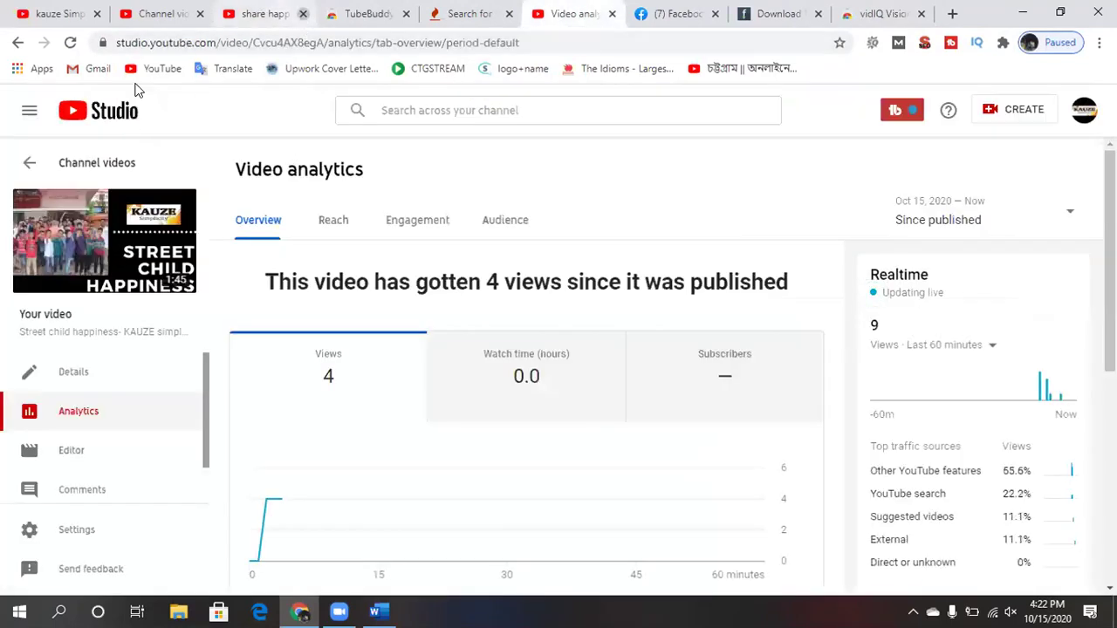
pyautogui.click(70, 46)
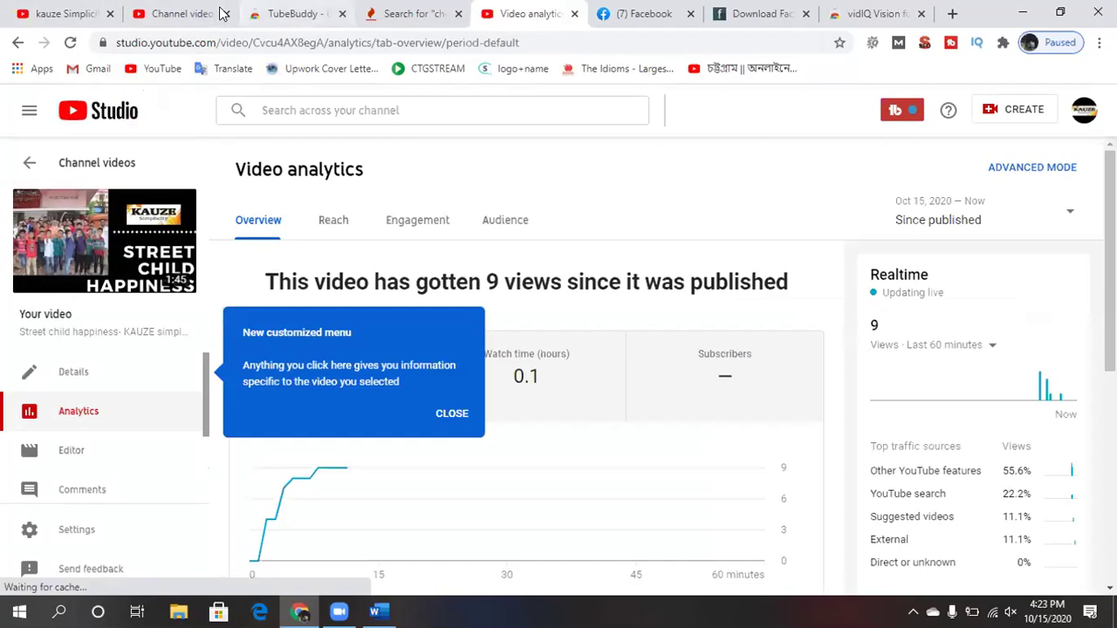
# Close all open browser tabs except the FBDOWN.net download page.
pyautogui.click(103, 17)
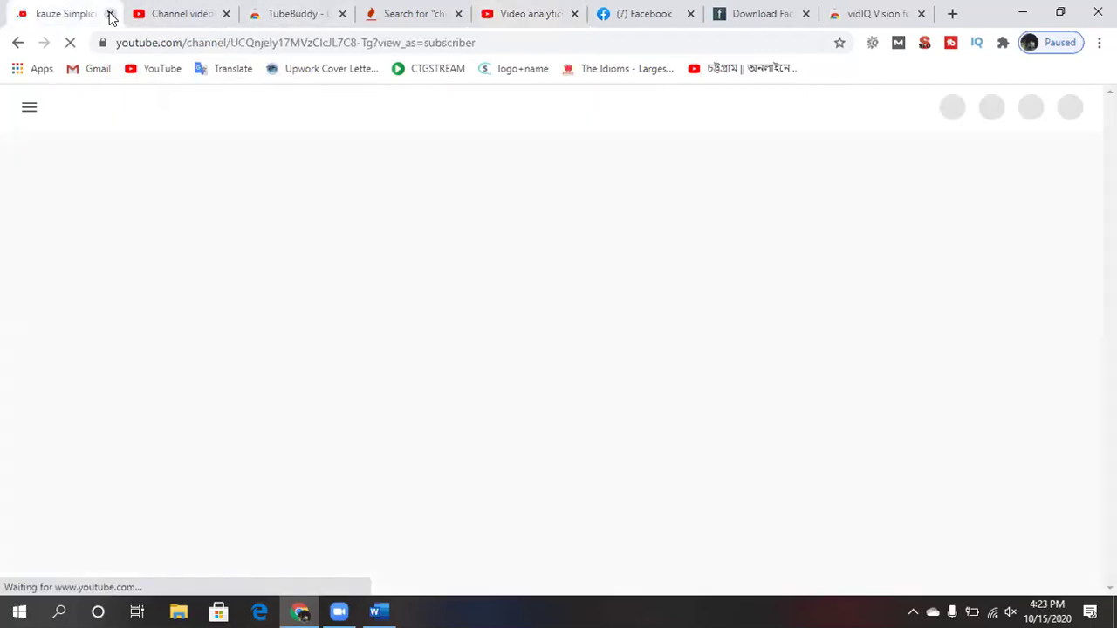
pyautogui.click(111, 14)
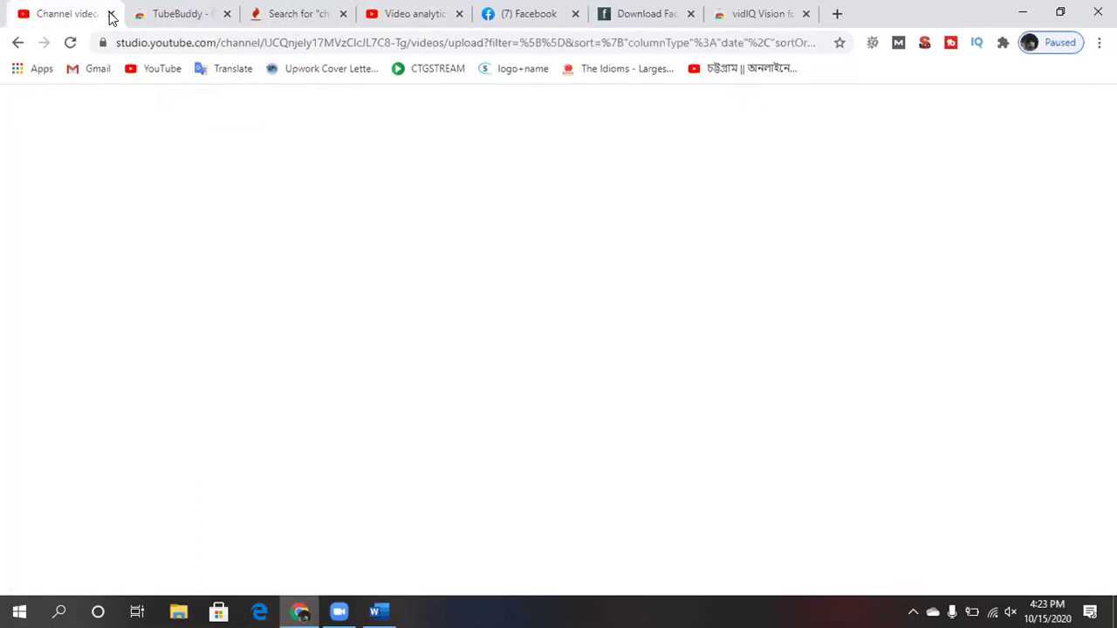
pyautogui.click(111, 14)
pyautogui.click(110, 14)
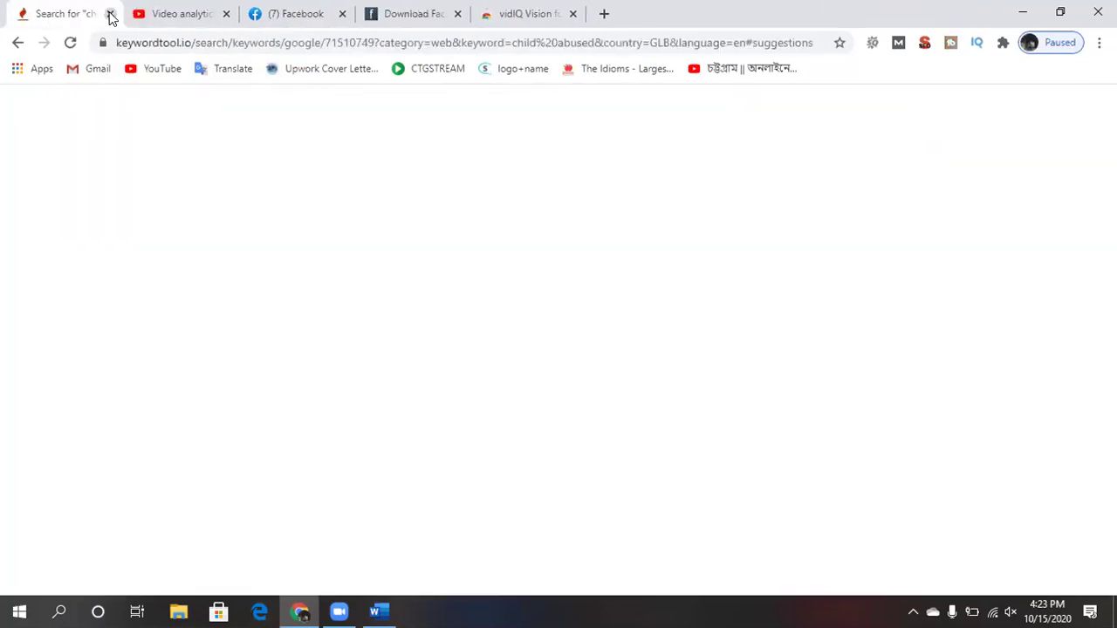
pyautogui.click(111, 14)
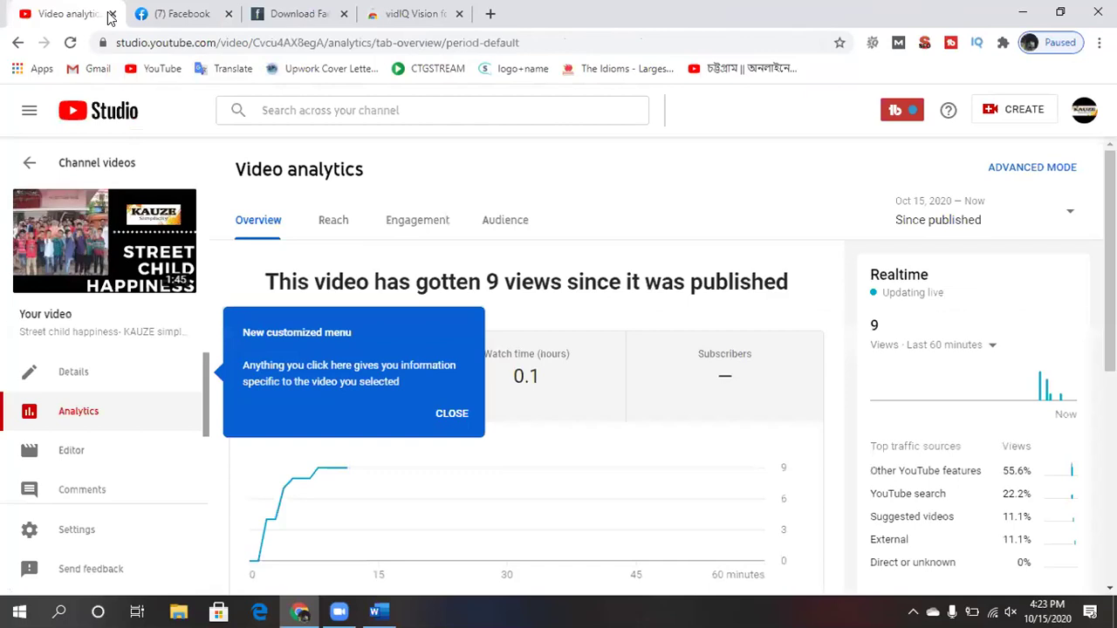
pyautogui.click(110, 14)
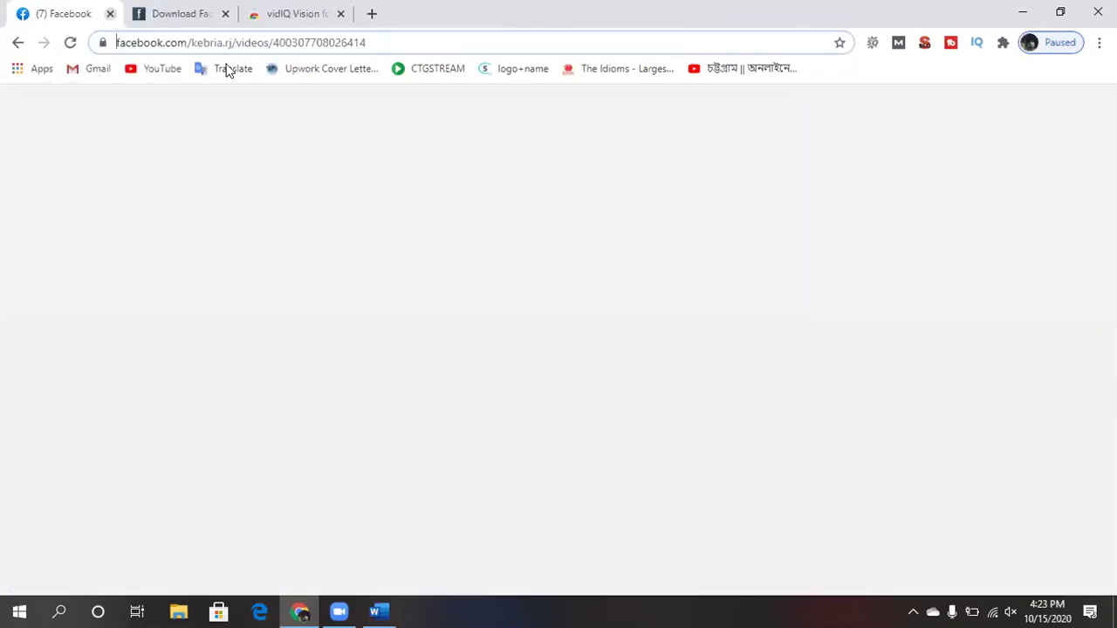
pyautogui.hotkey('ctrl', 'w')
pyautogui.click(224, 14)
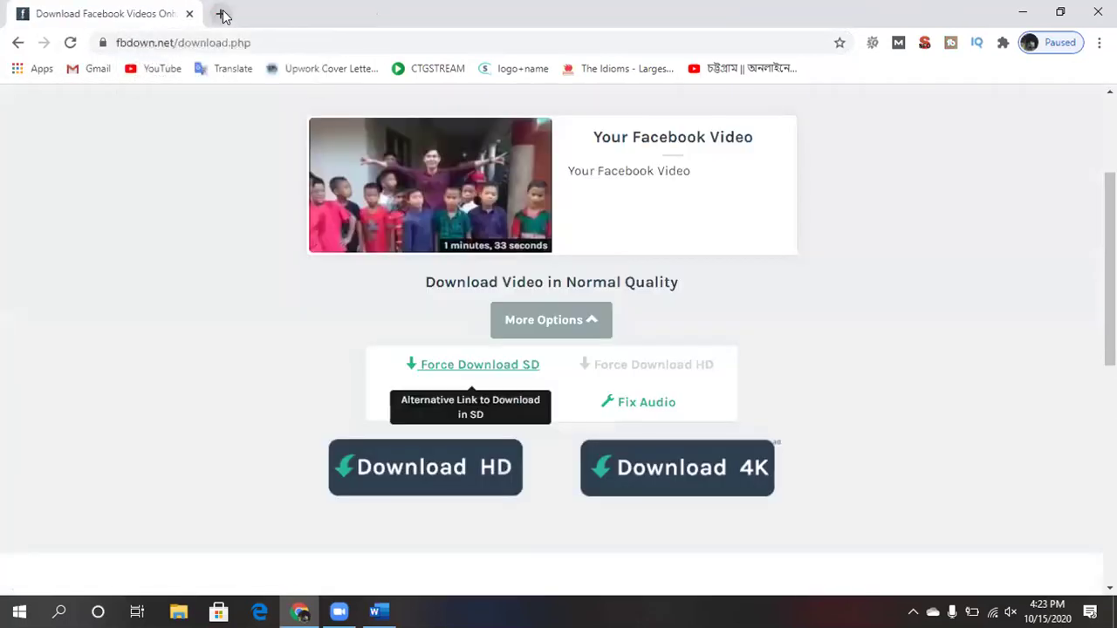
# Open YouTube in a new tab and go to the channel's YouTube Studio dashboard.
pyautogui.click(219, 13)
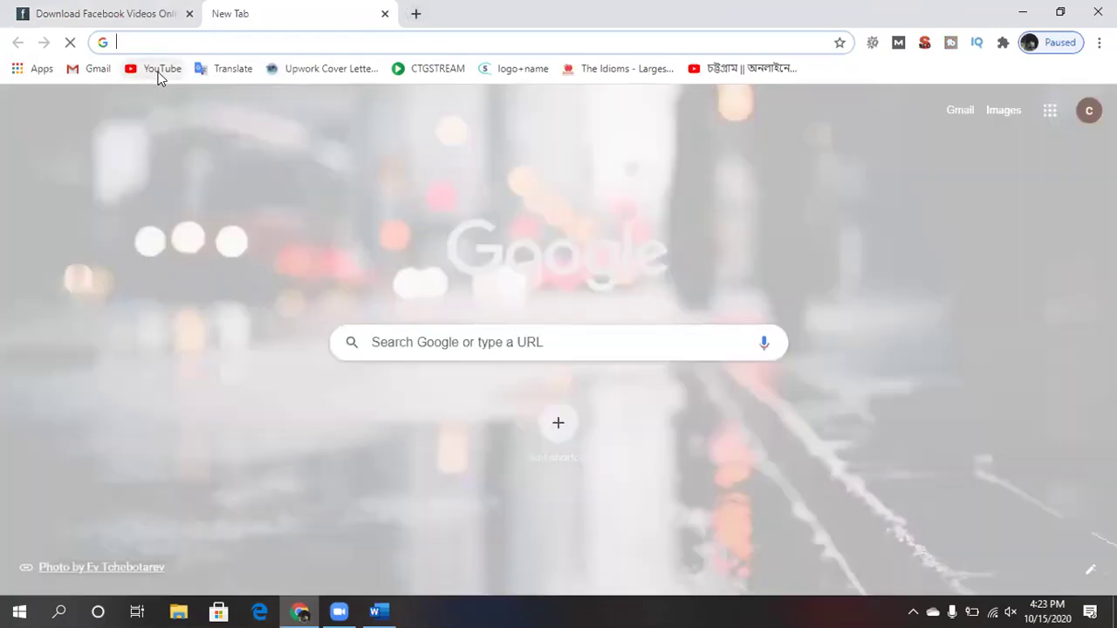
pyautogui.click(157, 74)
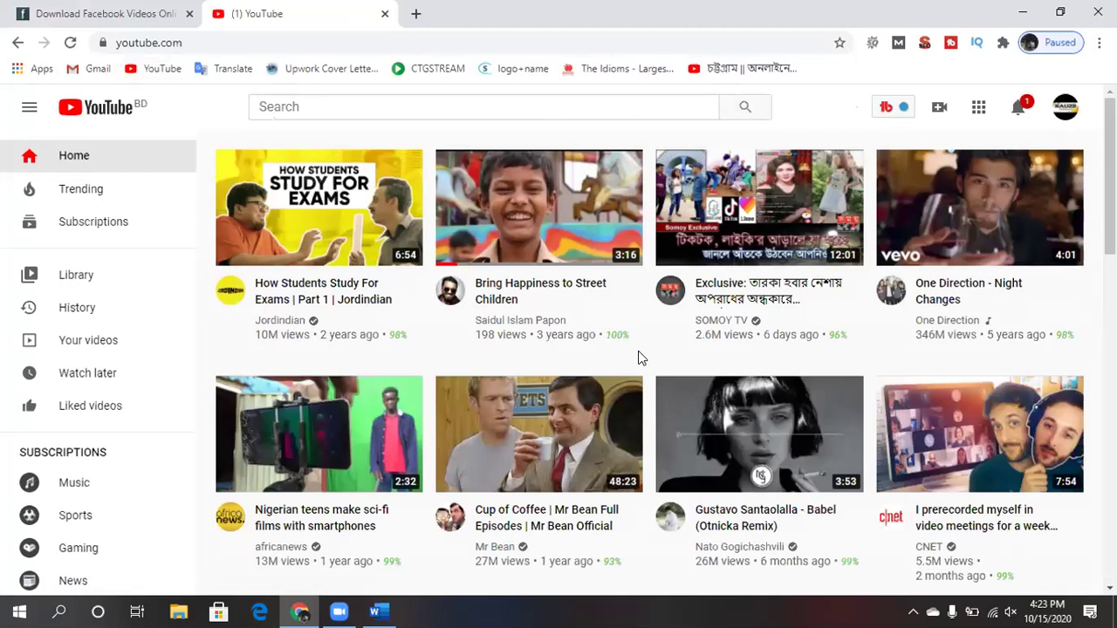
pyautogui.click(1063, 112)
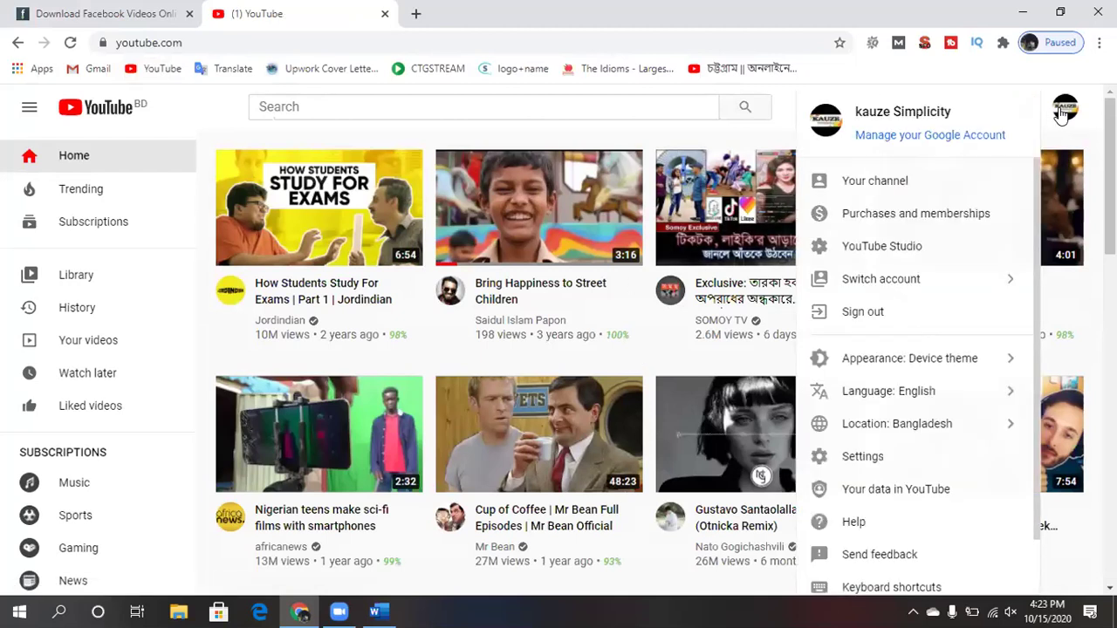
pyautogui.click(899, 242)
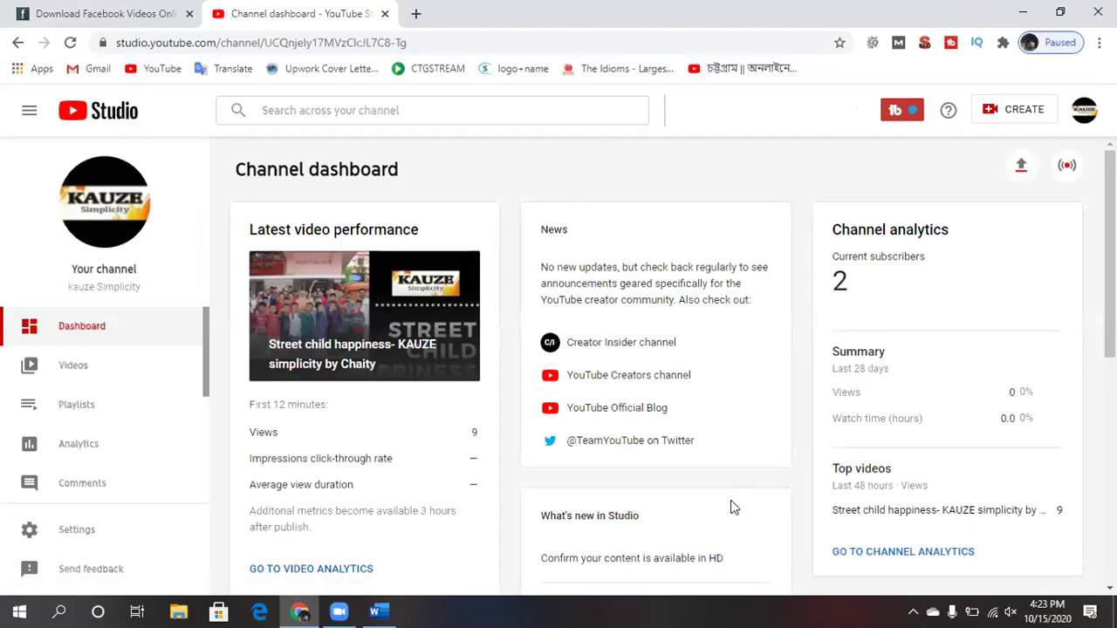
# Look over the channel dashboard and the list of uploaded videos, and return to the dashboard.
pyautogui.scroll(-2, 736, 426)
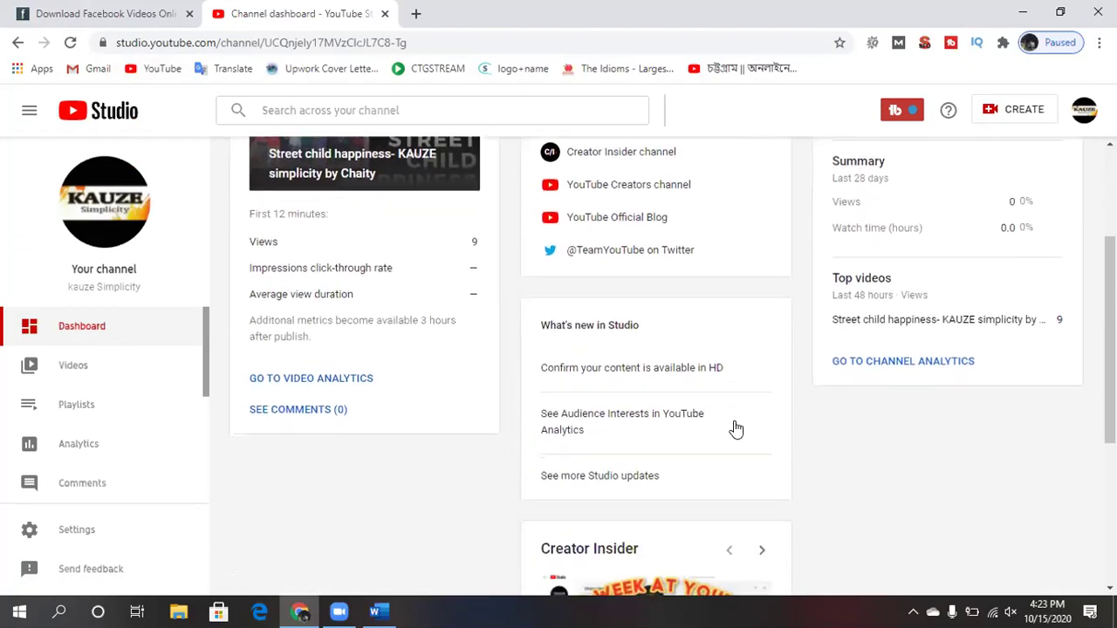
pyautogui.scroll(-1, 691, 432)
pyautogui.scroll(3, 692, 432)
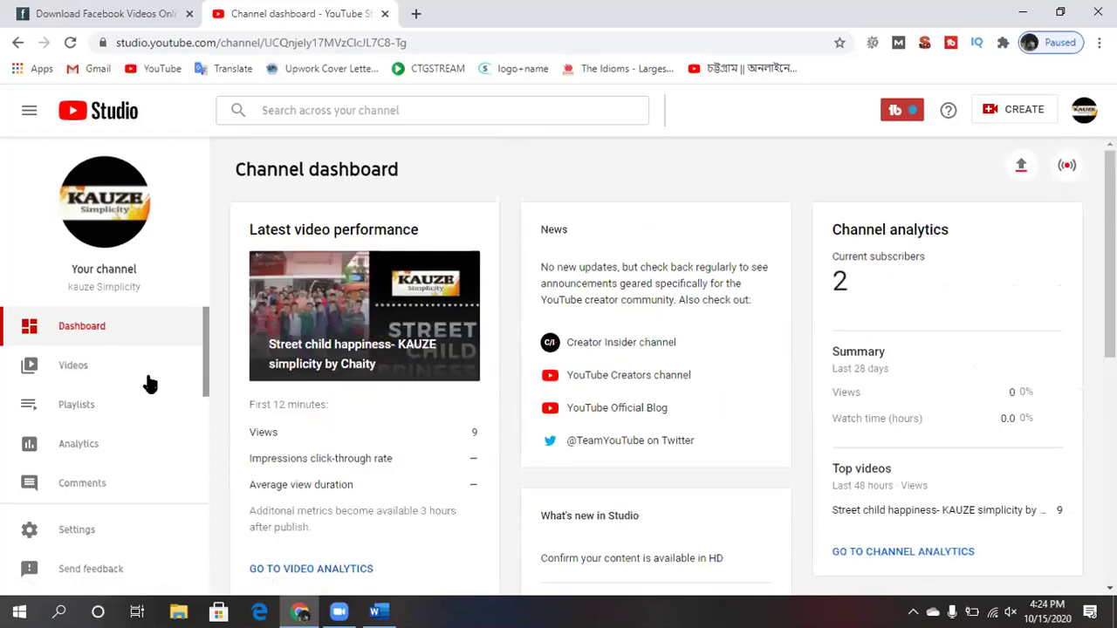
pyautogui.click(119, 377)
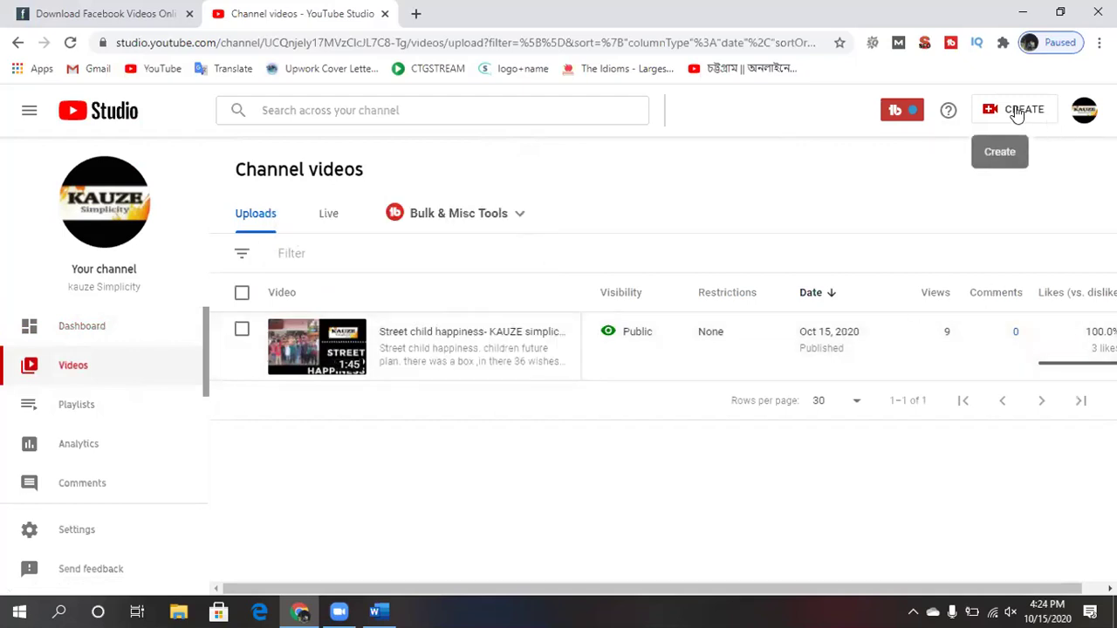
pyautogui.click(153, 336)
# Open the video upload dialog in YouTube Studio, and switch to File Explorer to show the Downloads folder.
pyautogui.click(1020, 166)
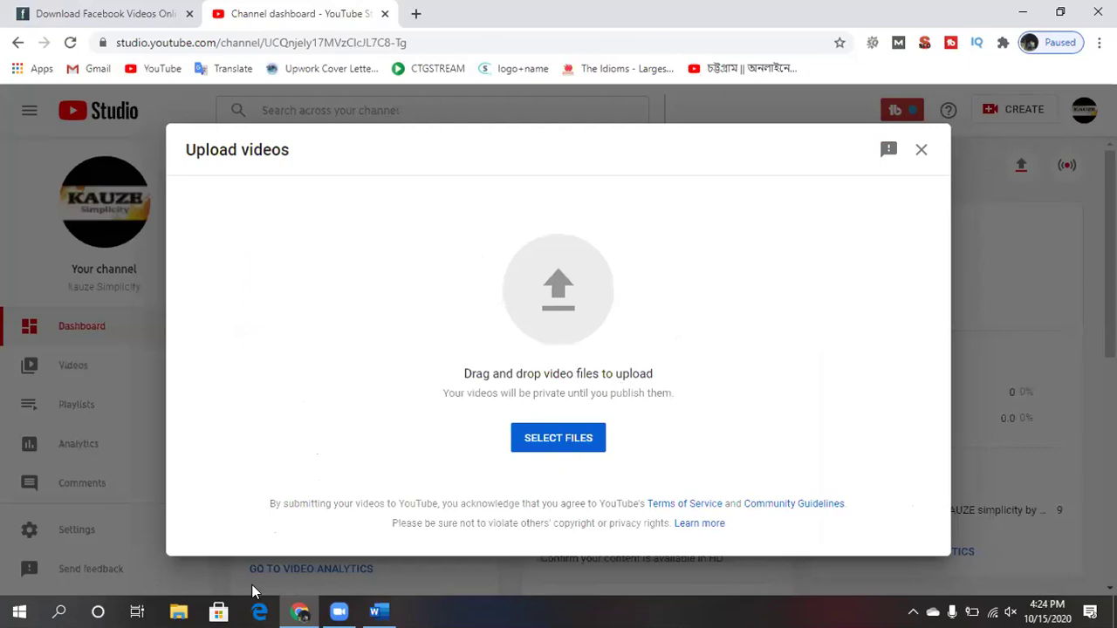
pyautogui.click(178, 612)
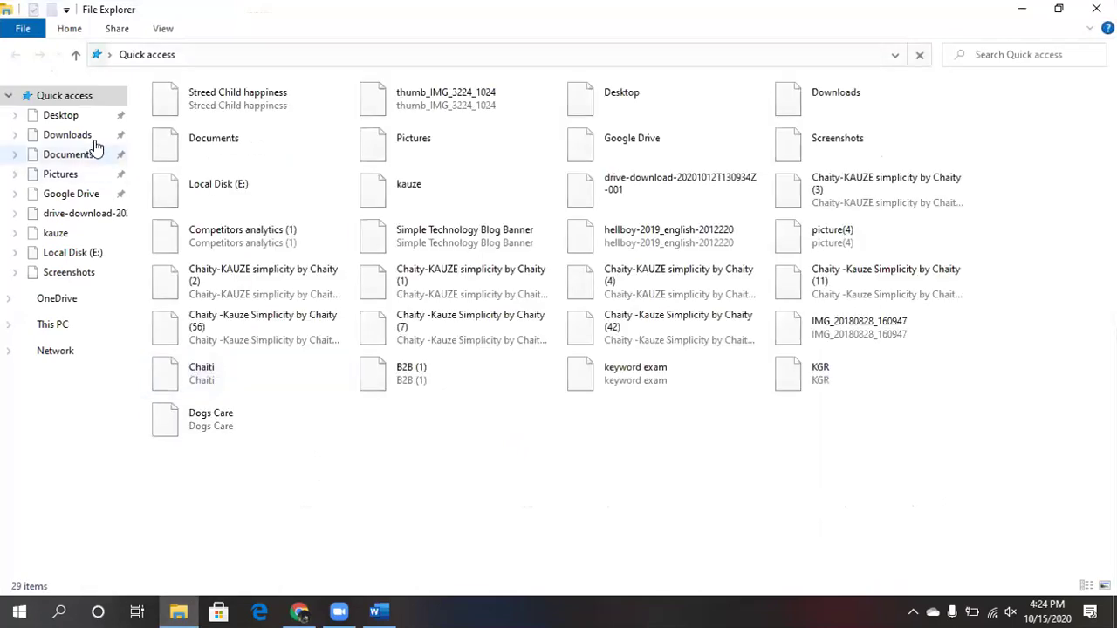
pyautogui.click(90, 137)
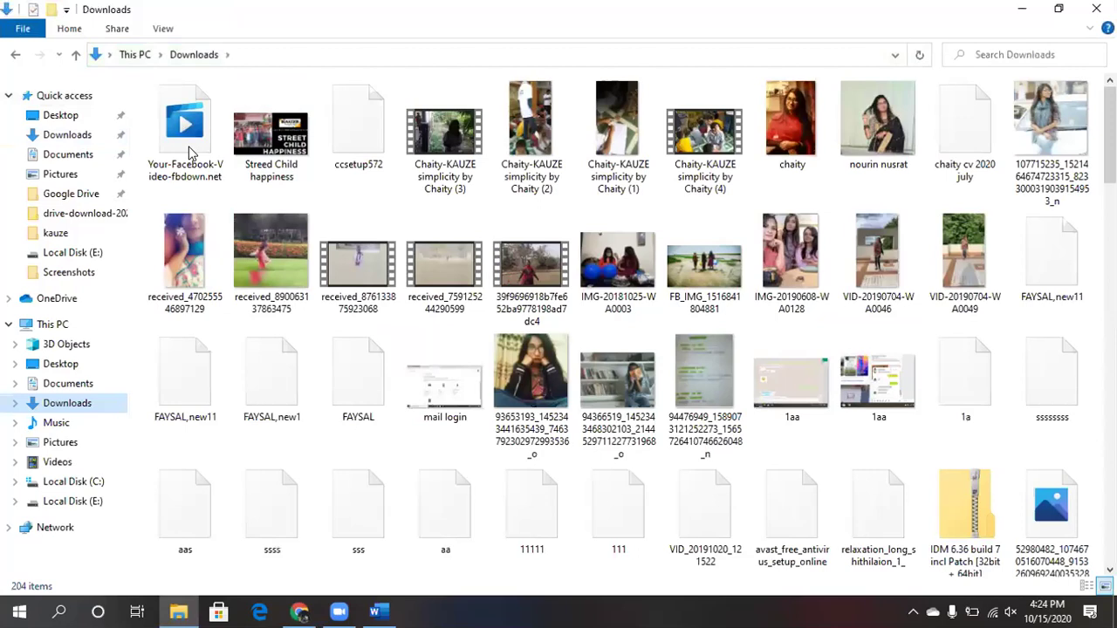
# Show the detailed properties of the Your-Facebook-Video-fbdown.net video file.
pyautogui.doubleClick(188, 149)
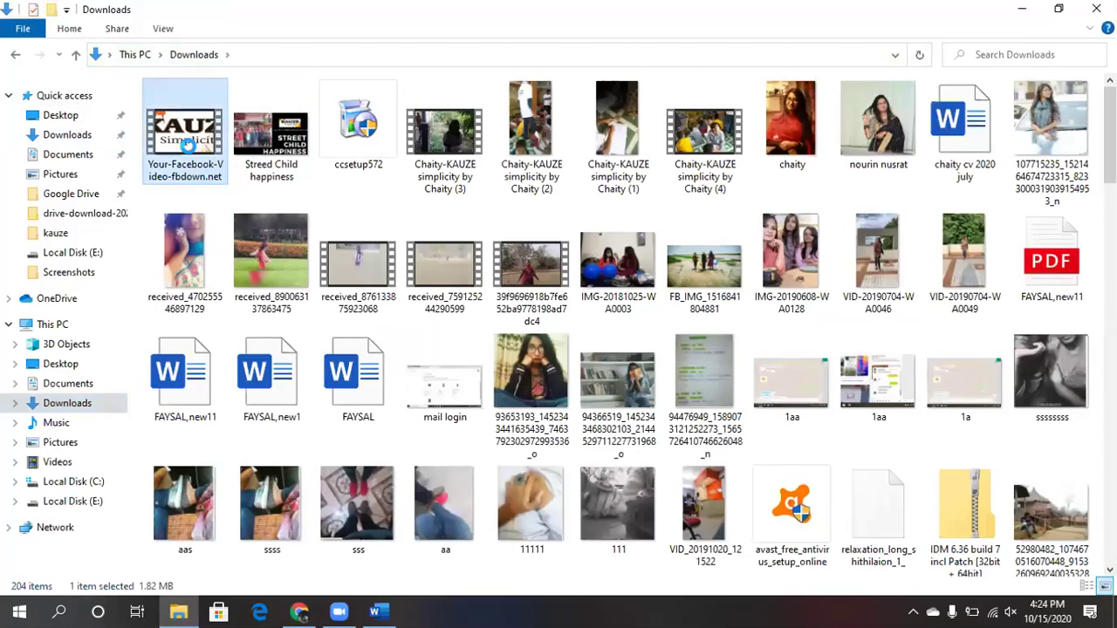
pyautogui.rightClick(188, 151)
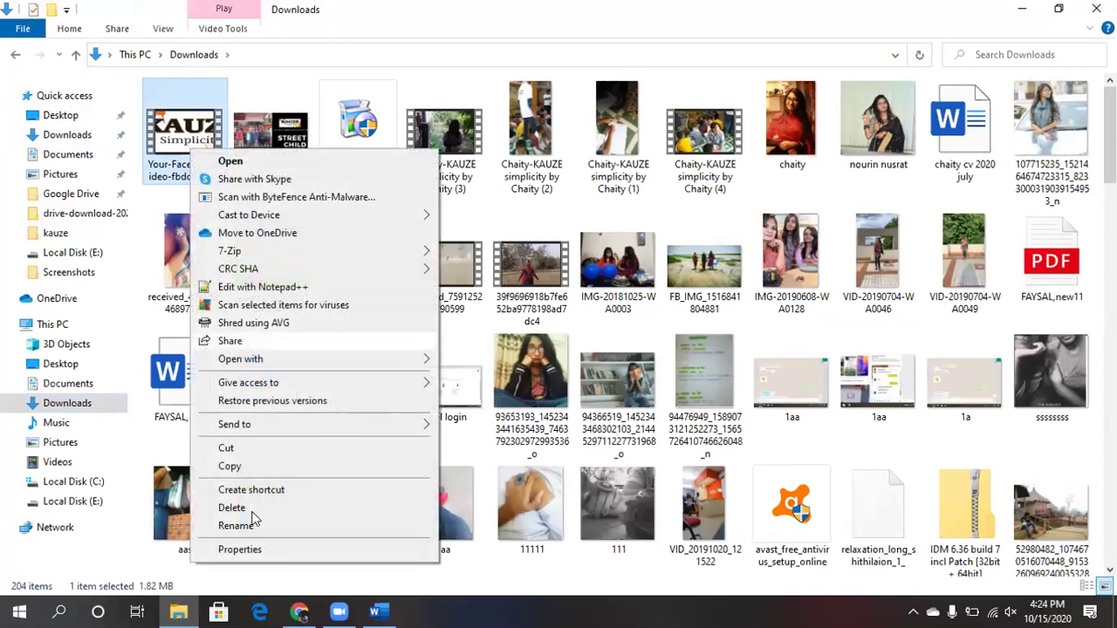
pyautogui.click(246, 550)
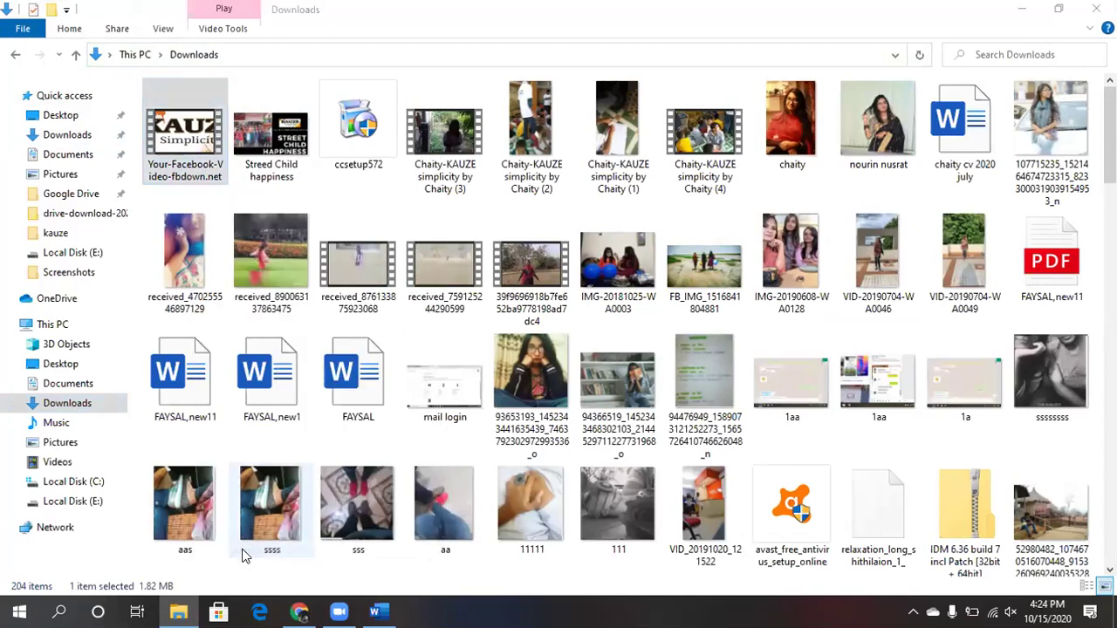
pyautogui.click(298, 191)
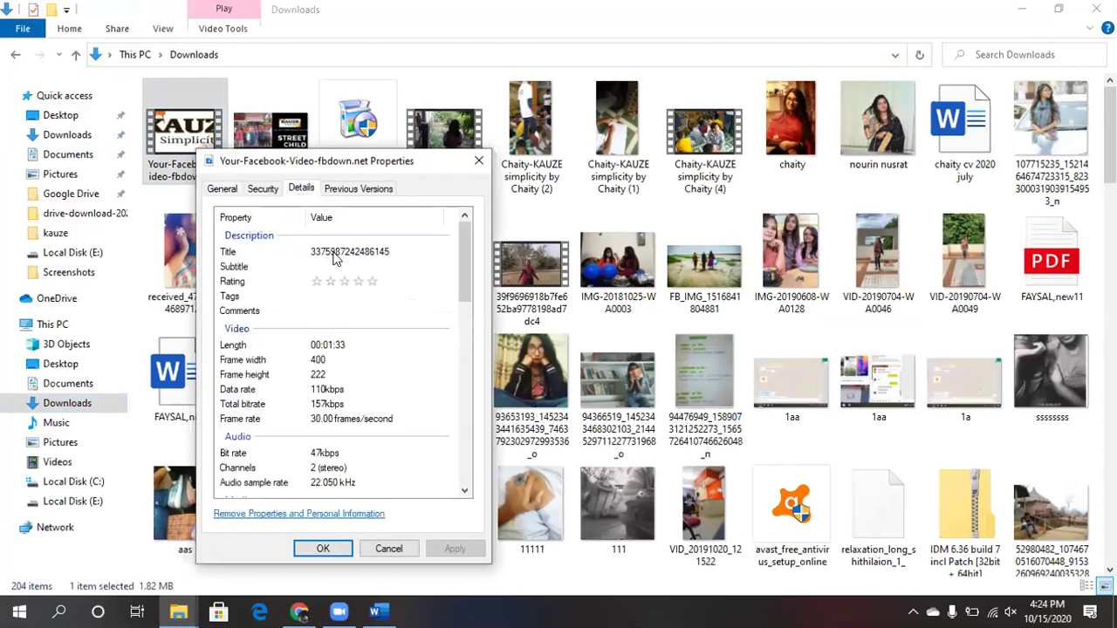
# Set the file's title and subtitle each to the creator's name, "-Kauze simplicity by" and the creator's name again.
pyautogui.click(333, 253)
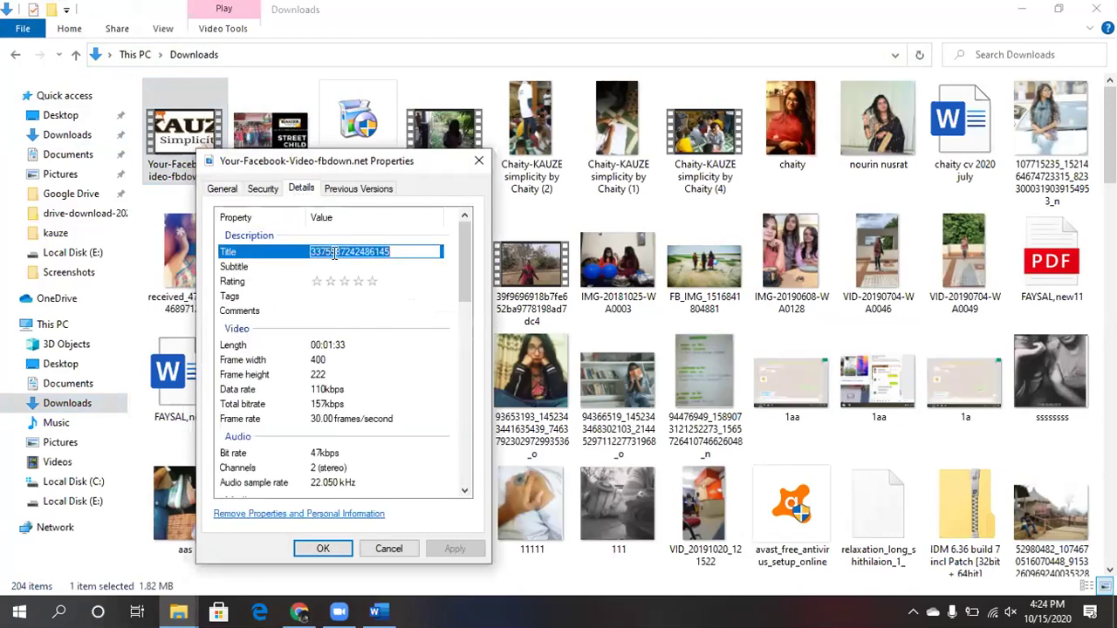
pyautogui.write('CHAITY-Kauze simplicit')
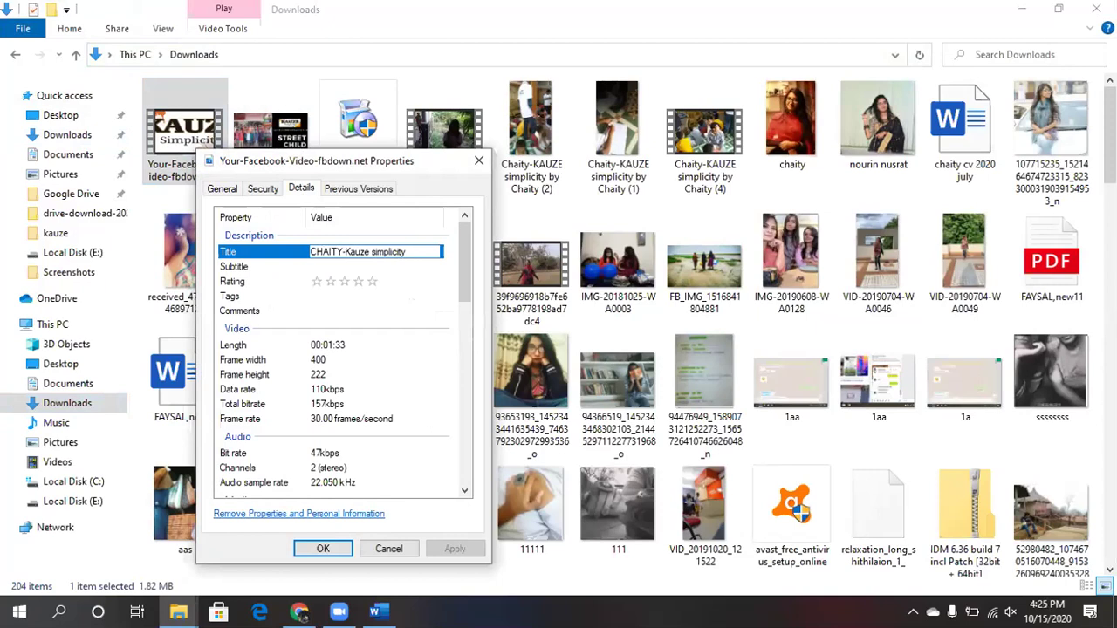
pyautogui.write('y chaity')
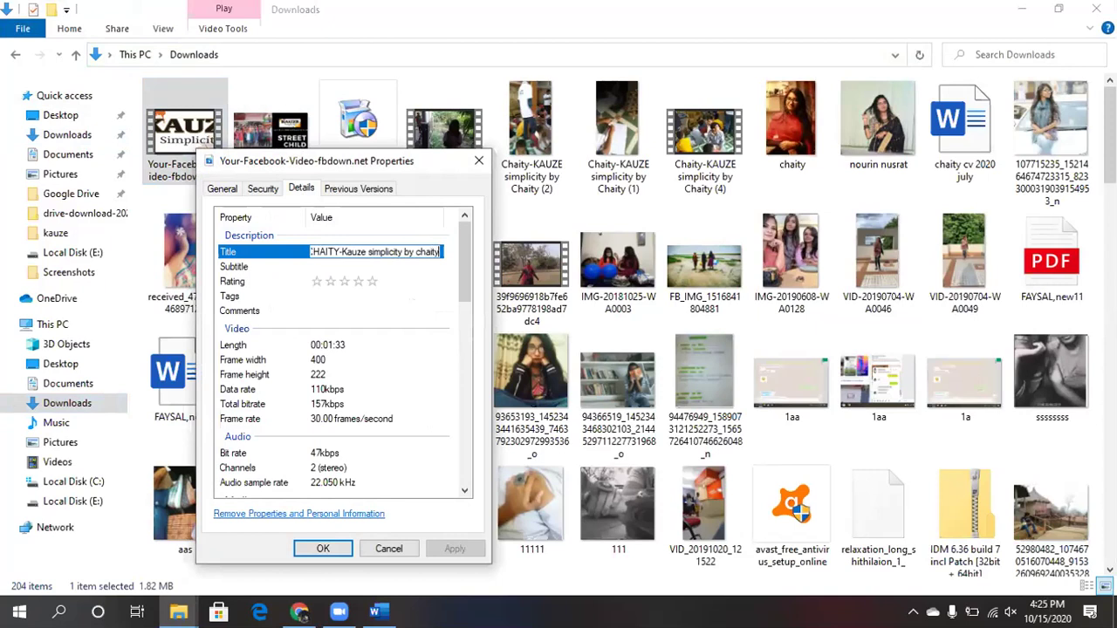
pyautogui.click(319, 265)
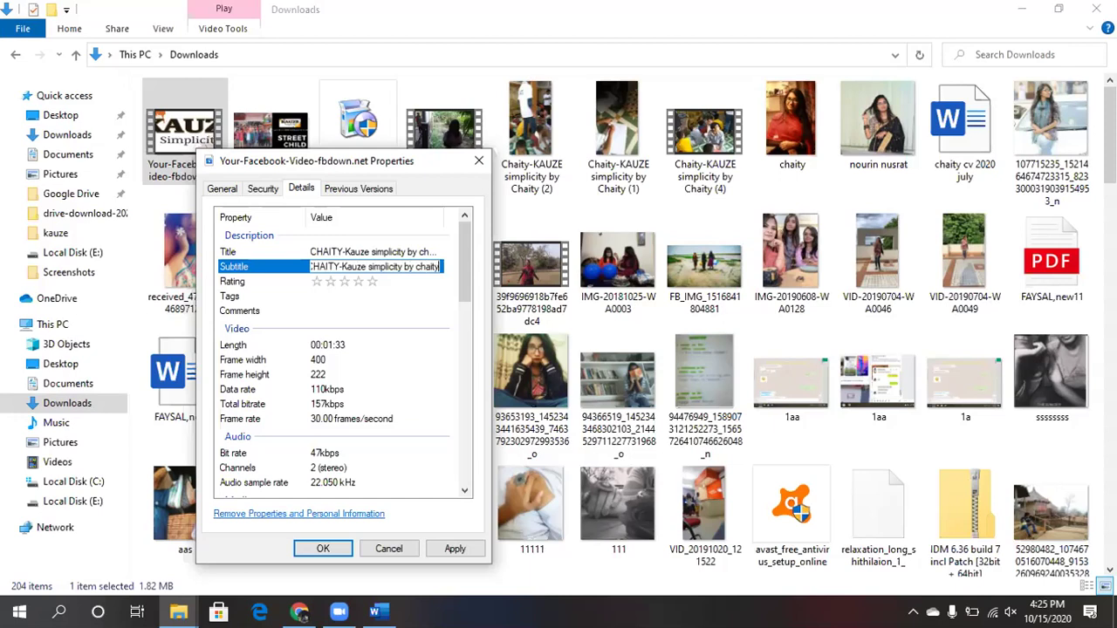
# Give the video file a five-star rating and add the suggested tag KAUZE Simplicity.
pyautogui.click(373, 294)
pyautogui.click(375, 295)
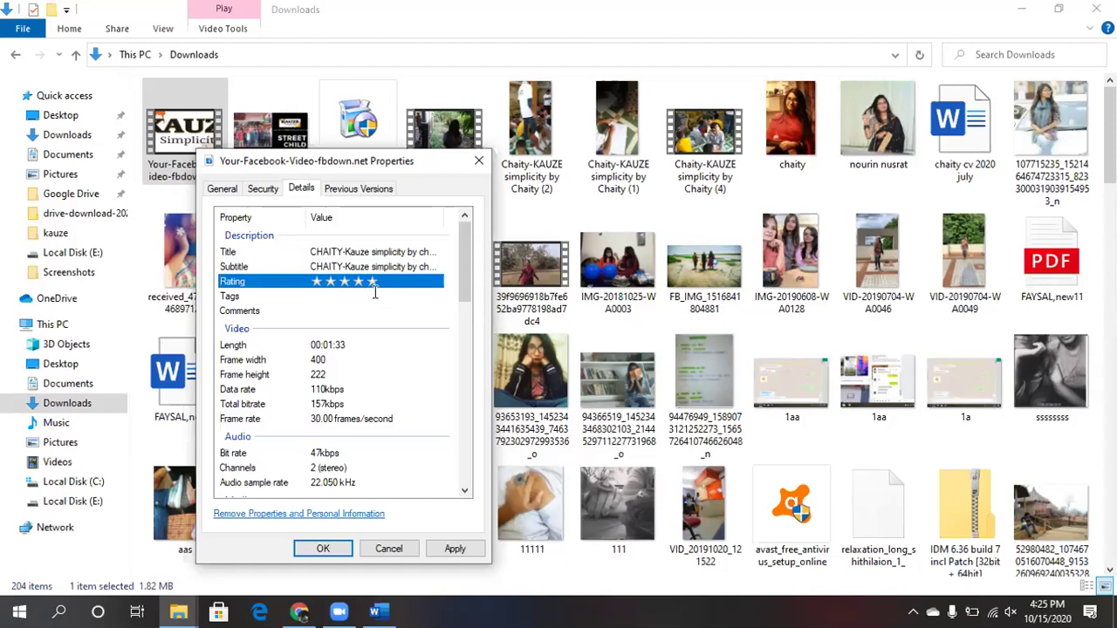
pyautogui.click(370, 279)
pyautogui.click(363, 294)
pyautogui.write('KA')
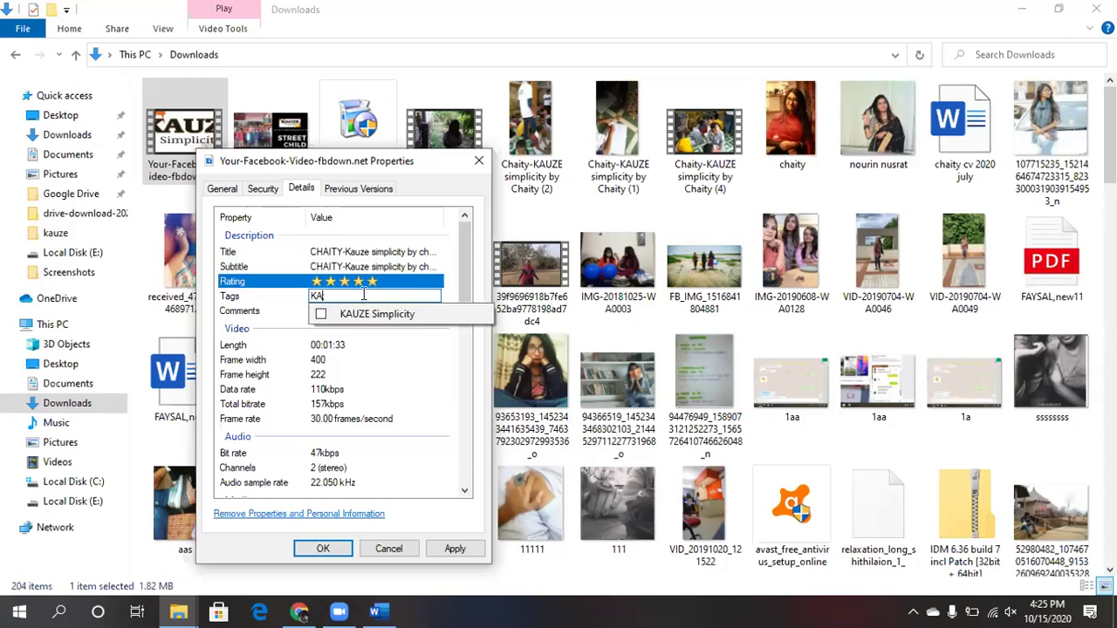
pyautogui.click(362, 314)
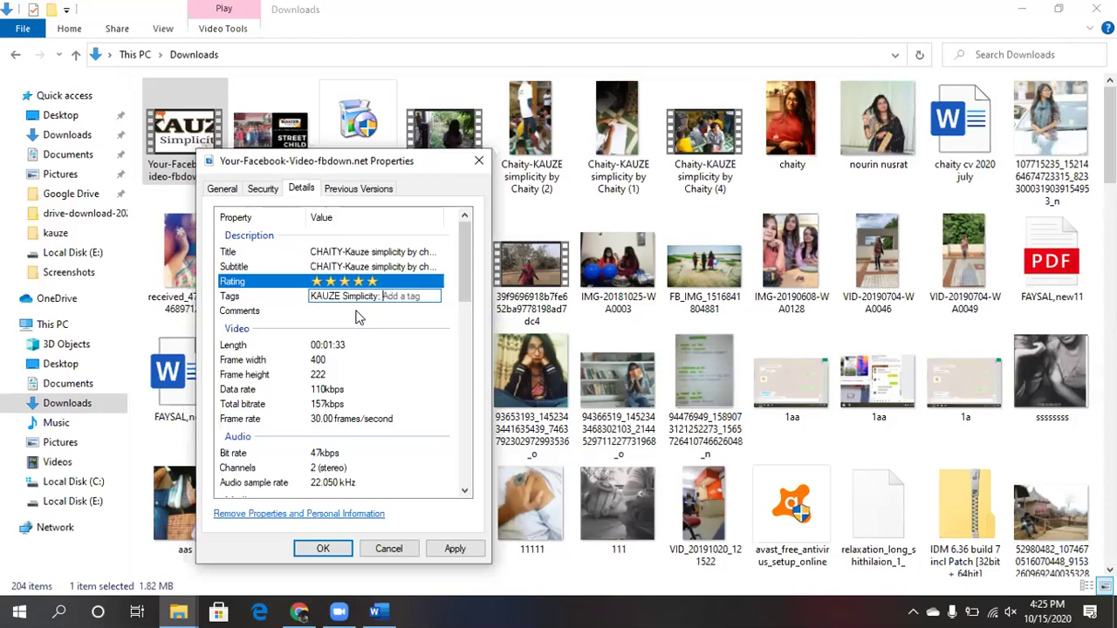
# Set the file's comment to "Kauze Simplicity", apply the changes and close the properties.
pyautogui.click(355, 312)
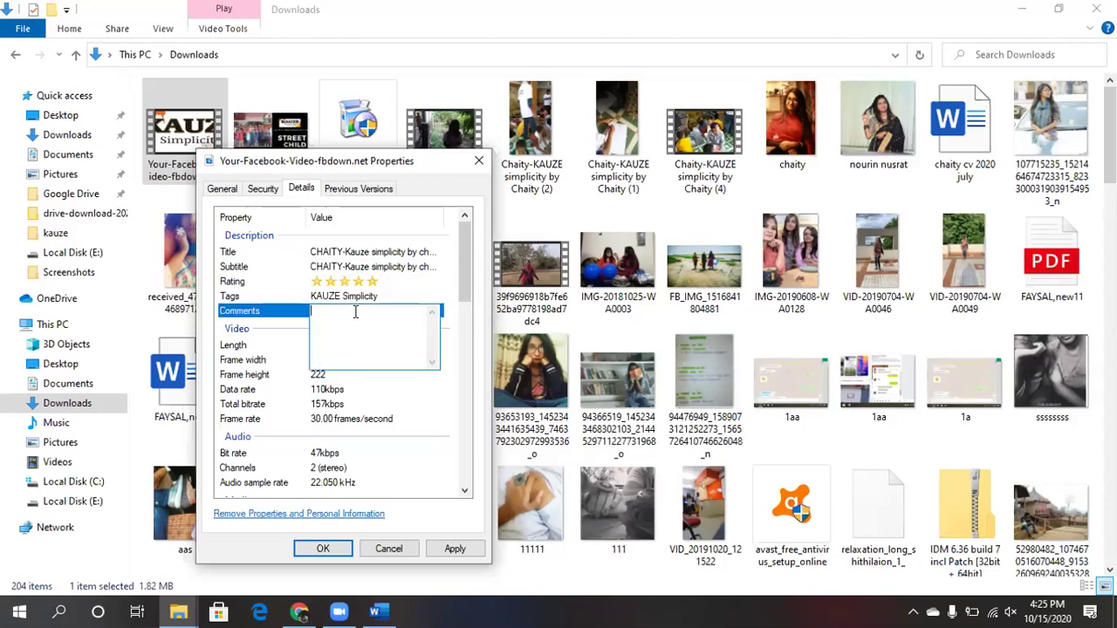
pyautogui.write('Kauze Simplicity')
pyautogui.click(454, 548)
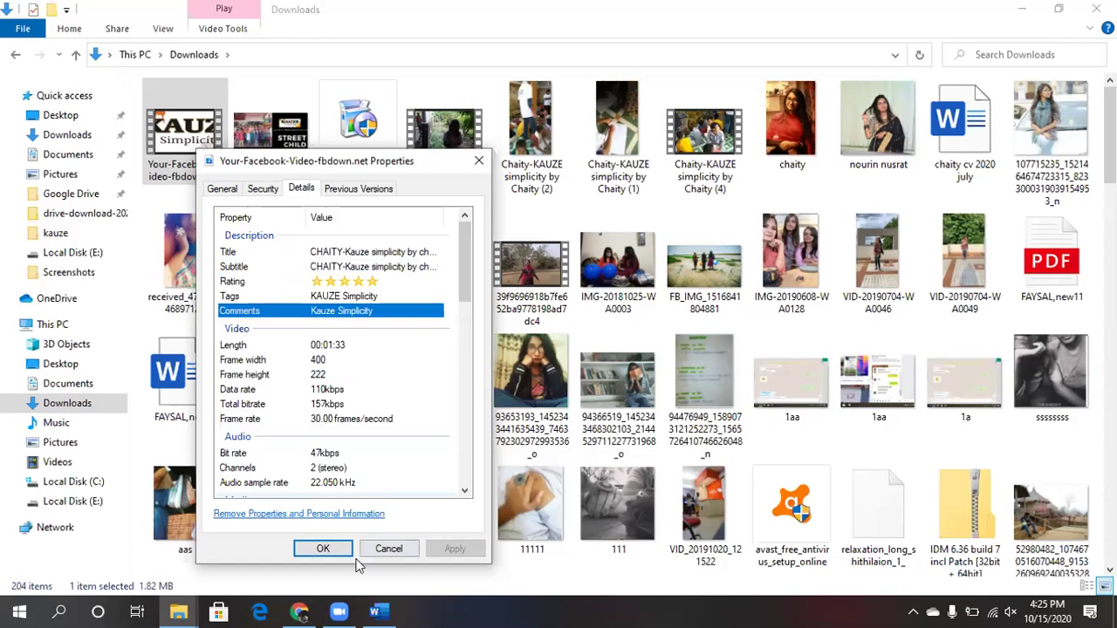
pyautogui.click(321, 548)
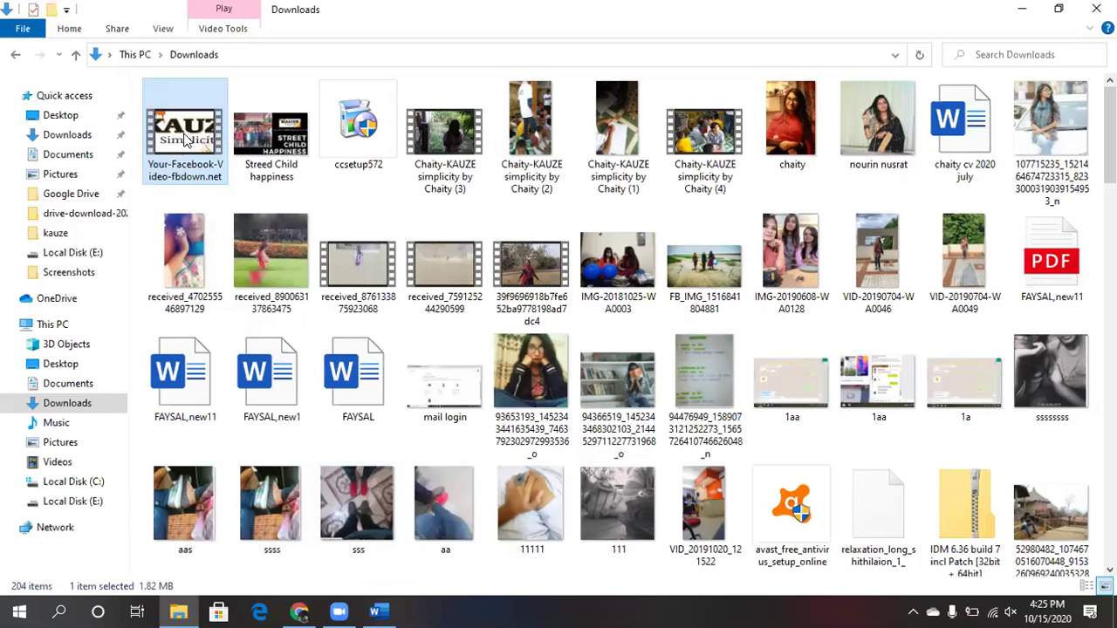
# Reopen the detailed properties of the Your-Facebook-Video-fbdown.net file.
pyautogui.rightClick(185, 139)
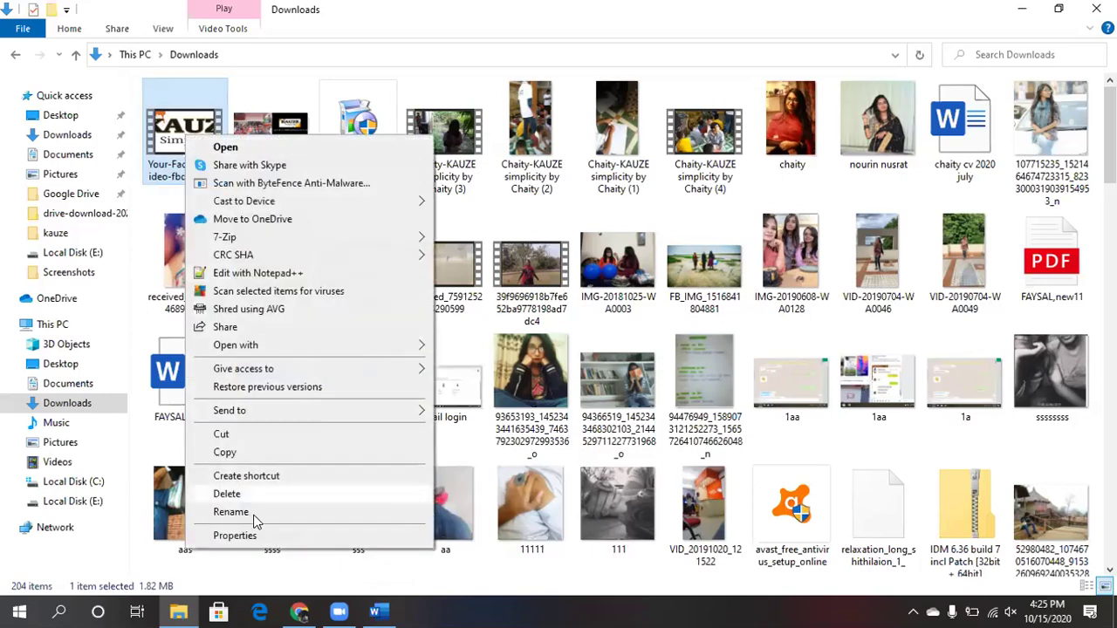
pyautogui.click(235, 534)
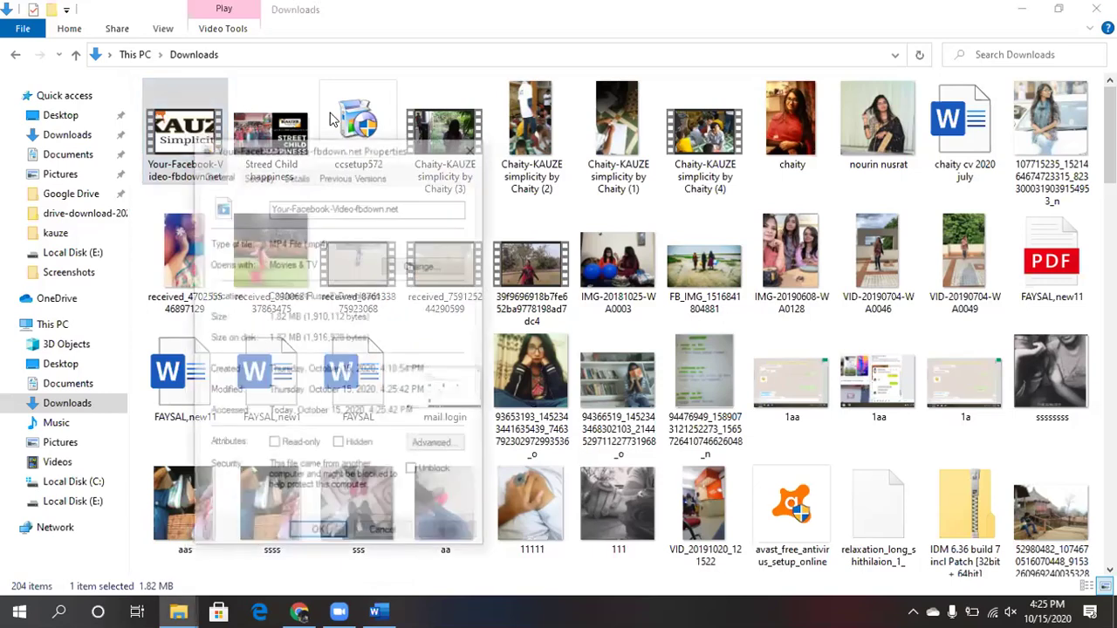
pyautogui.click(299, 169)
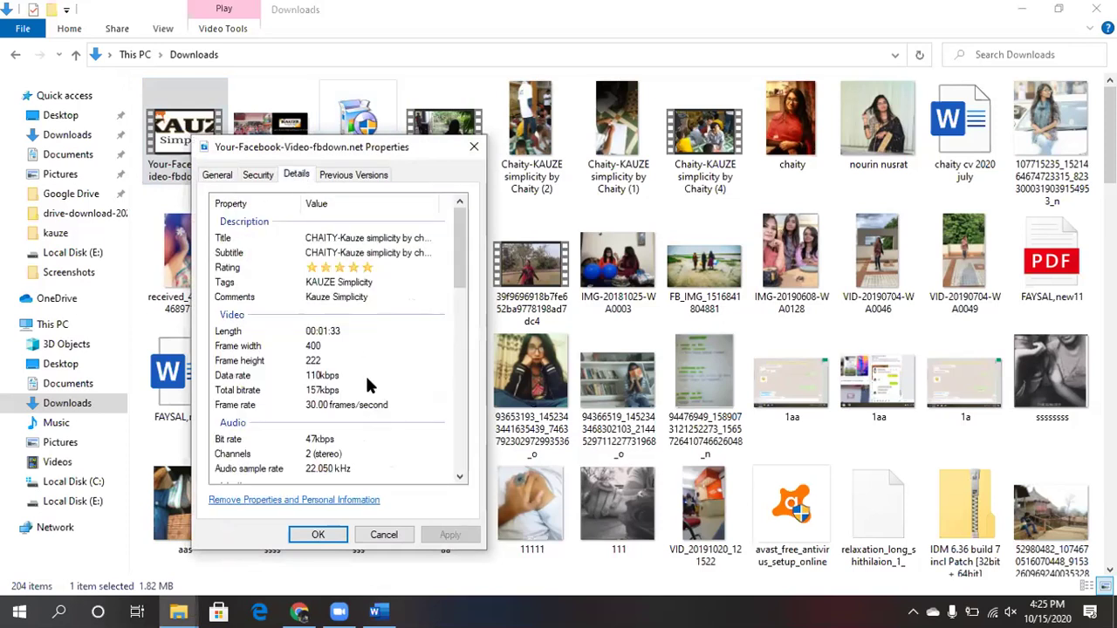
pyautogui.click(459, 476)
pyautogui.click(459, 478)
pyautogui.click(459, 478)
pyautogui.click(459, 478)
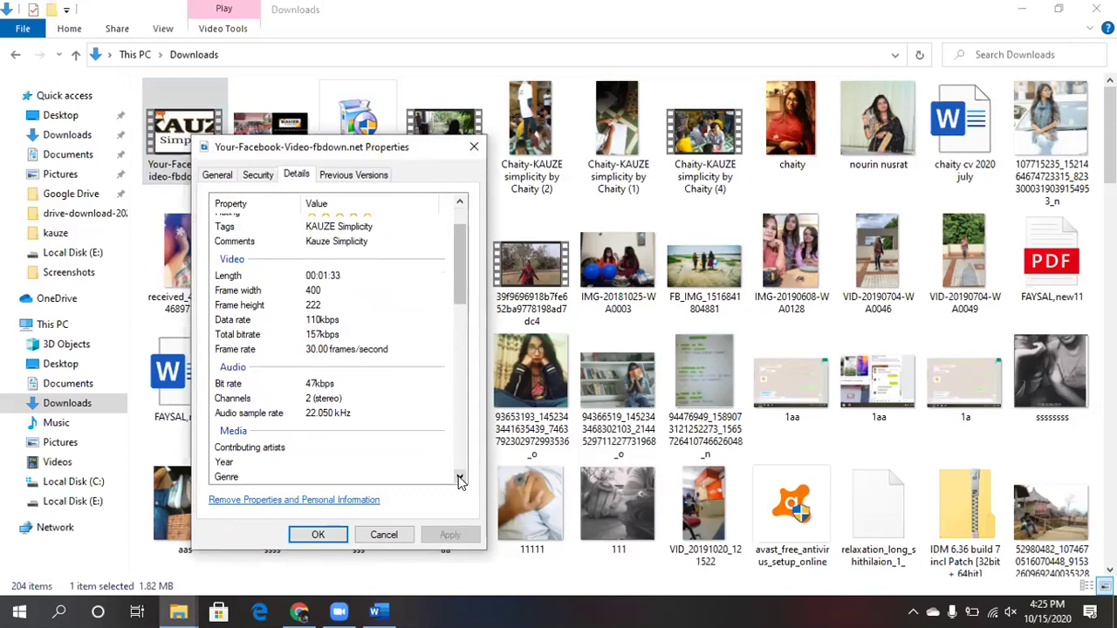
pyautogui.click(459, 478)
pyautogui.click(459, 478)
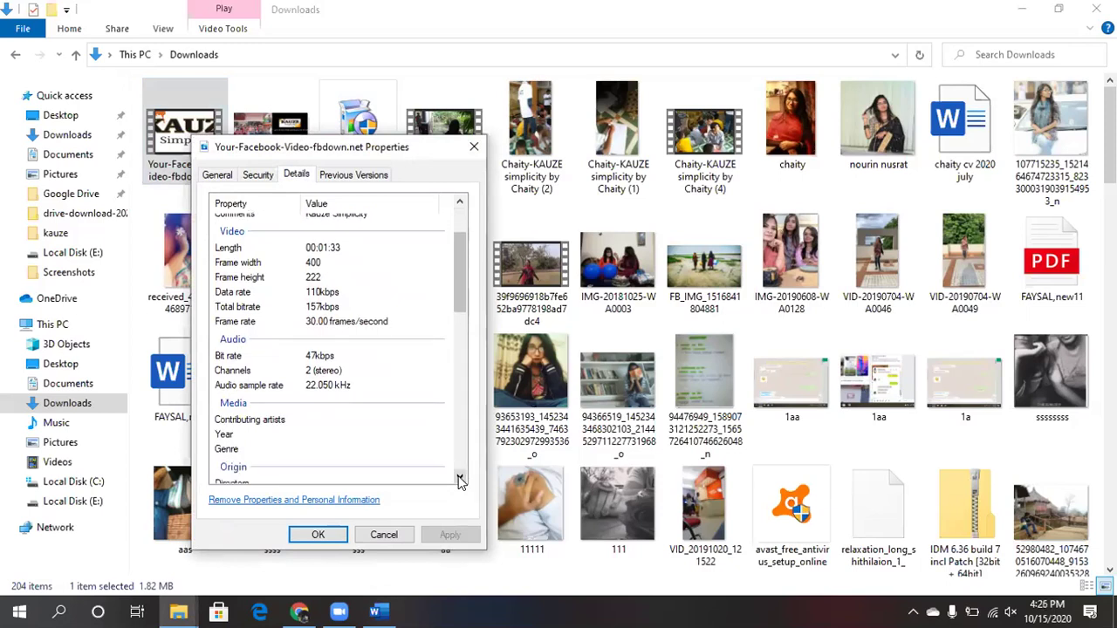
pyautogui.click(458, 478)
pyautogui.click(459, 478)
pyautogui.click(458, 479)
pyautogui.click(459, 478)
pyautogui.click(459, 478)
pyautogui.click(460, 479)
pyautogui.click(460, 479)
pyautogui.click(460, 479)
pyautogui.click(460, 479)
pyautogui.click(459, 479)
pyautogui.click(460, 478)
pyautogui.click(460, 479)
pyautogui.click(460, 479)
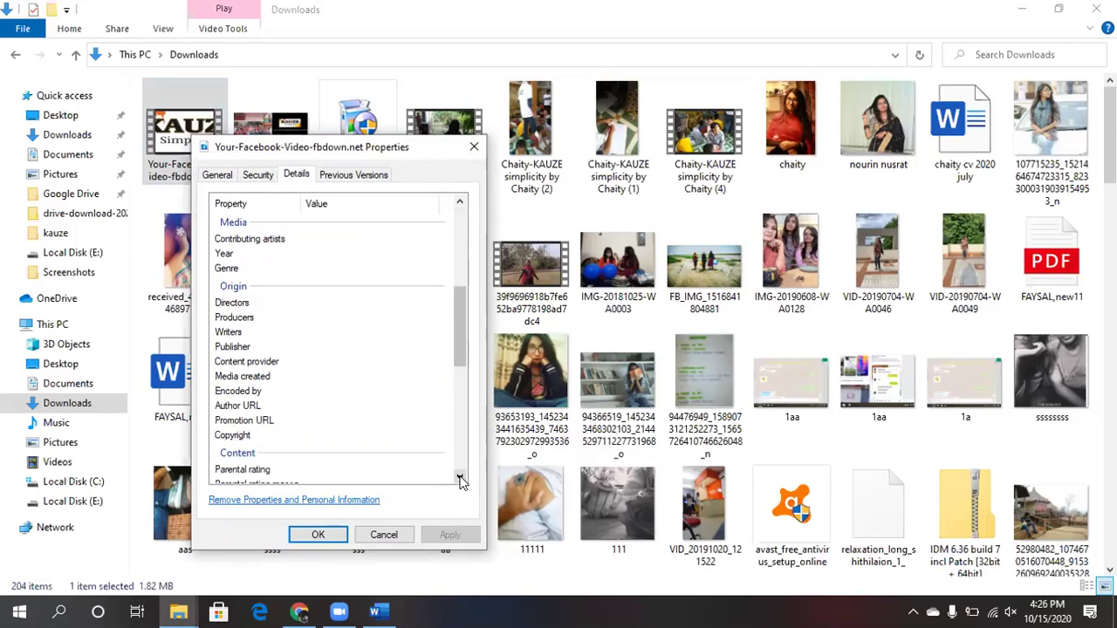
pyautogui.click(272, 406)
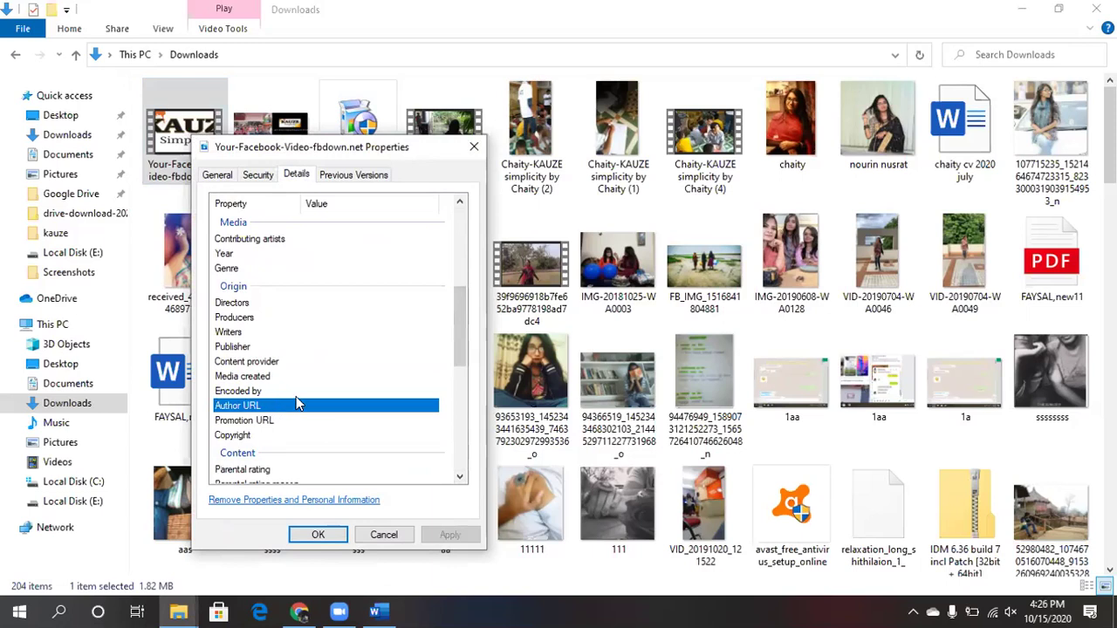
pyautogui.click(310, 405)
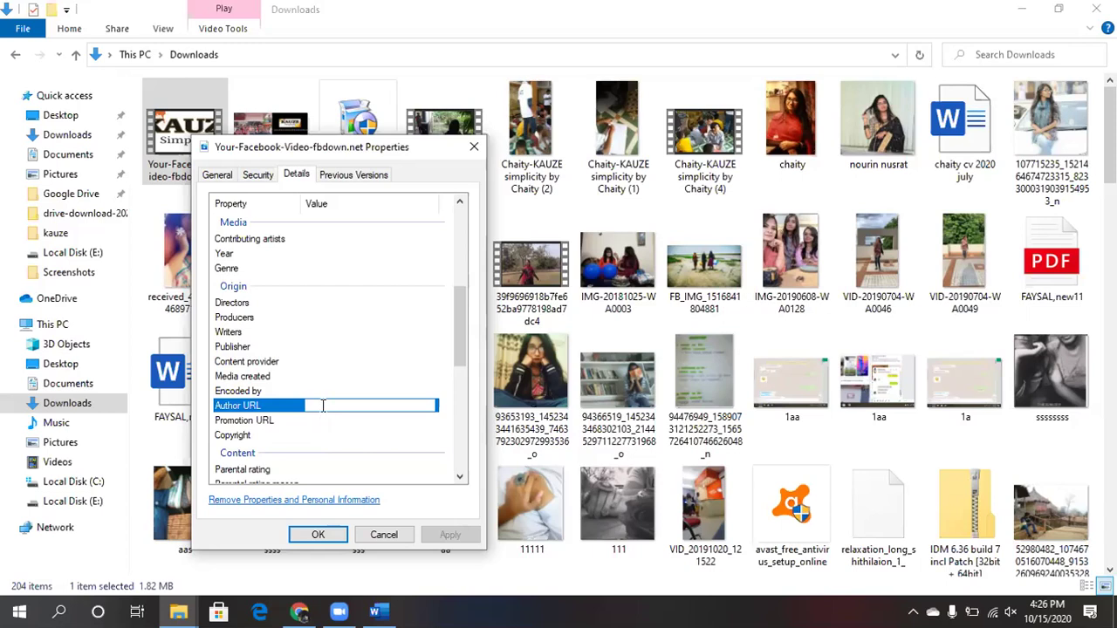
pyautogui.write('vidIQ')
pyautogui.click(299, 612)
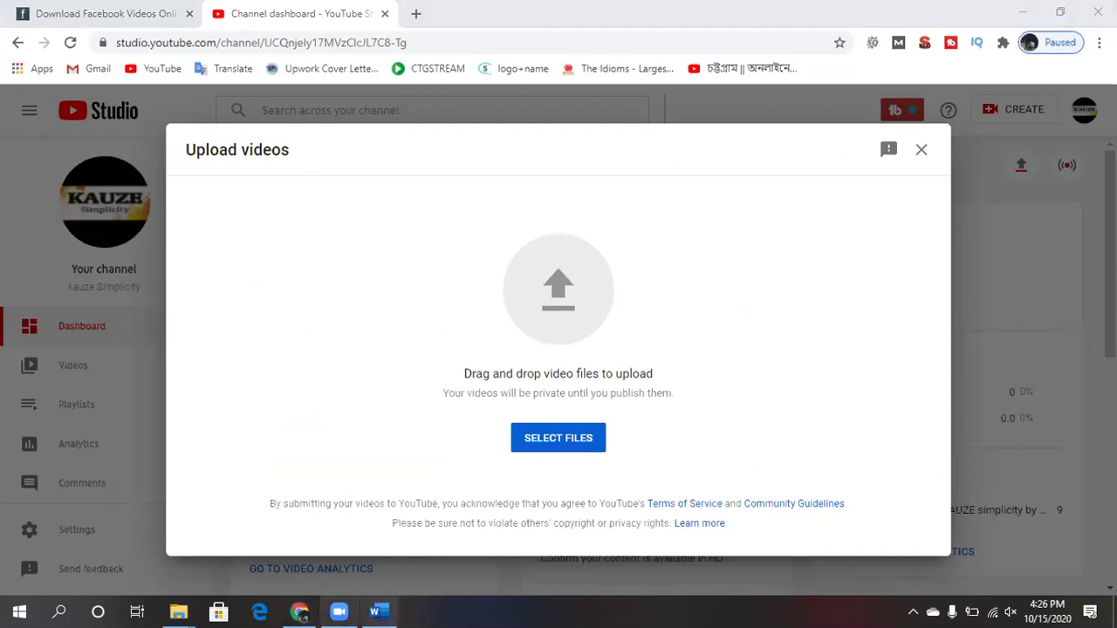
pyautogui.moveTo(177, 610)
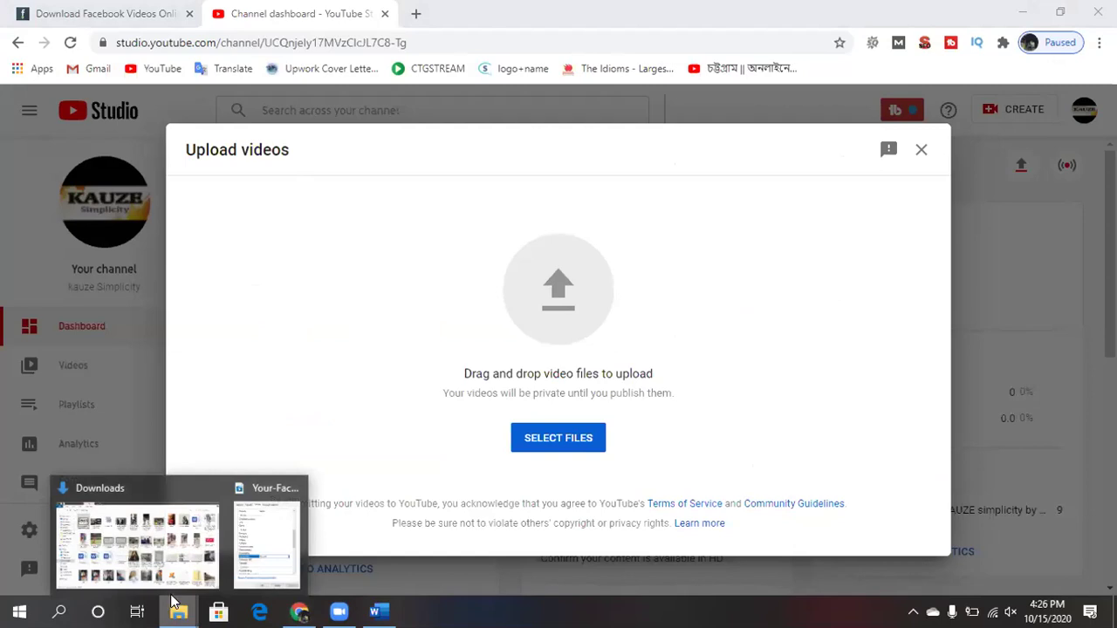
pyautogui.click(264, 514)
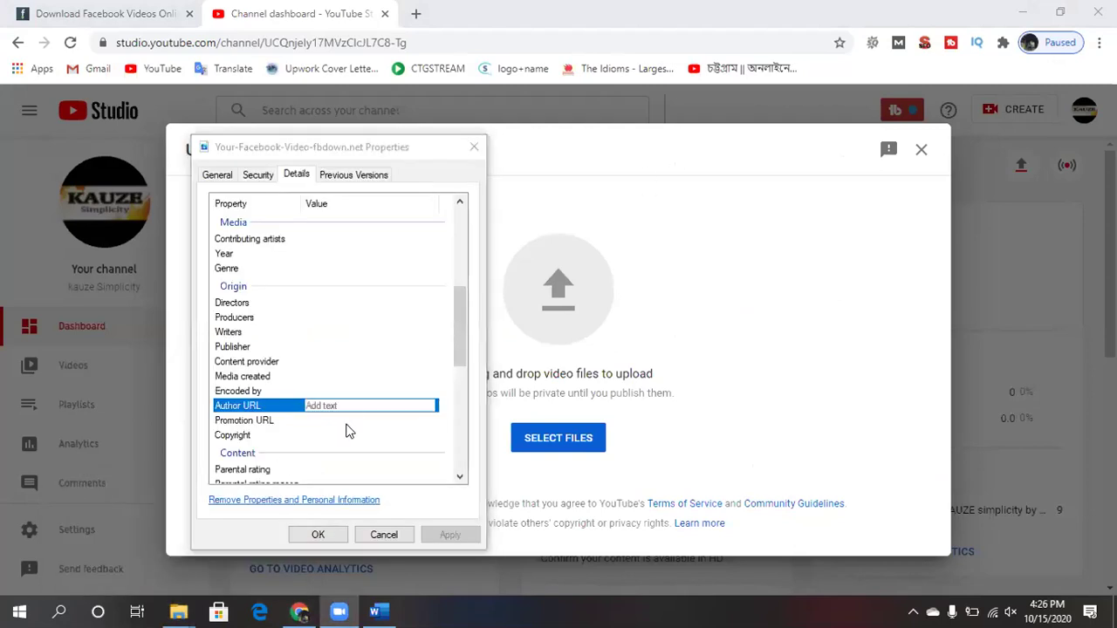
pyautogui.write('https://youtu.be/Cvcu4AX8egA')
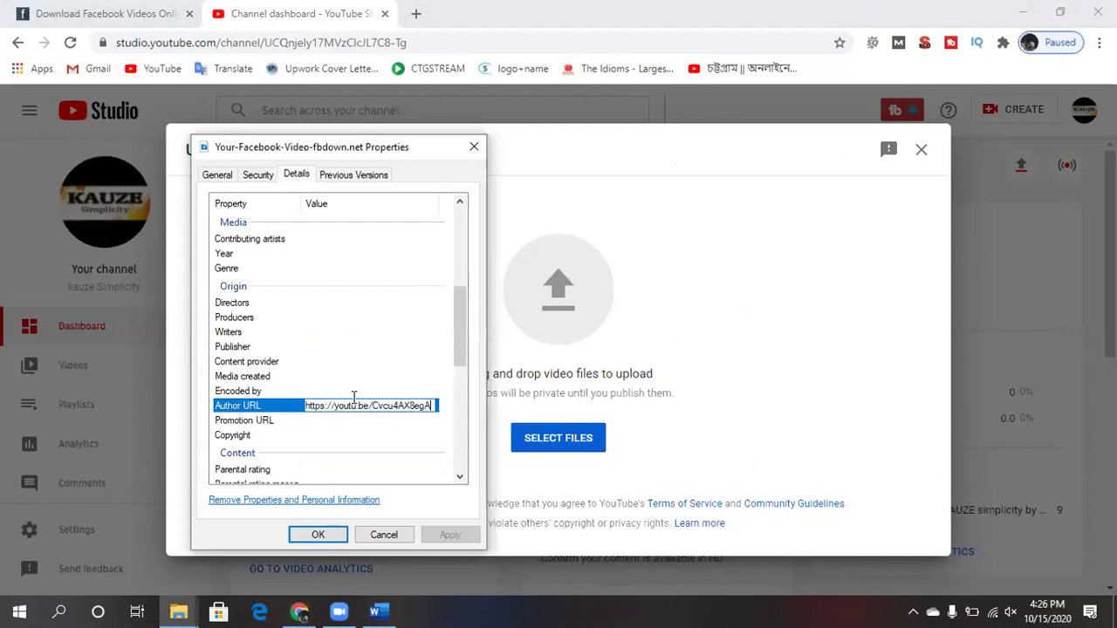
# Try to edit the Copyright and Promotion URL properties of the video file.
pyautogui.click(262, 439)
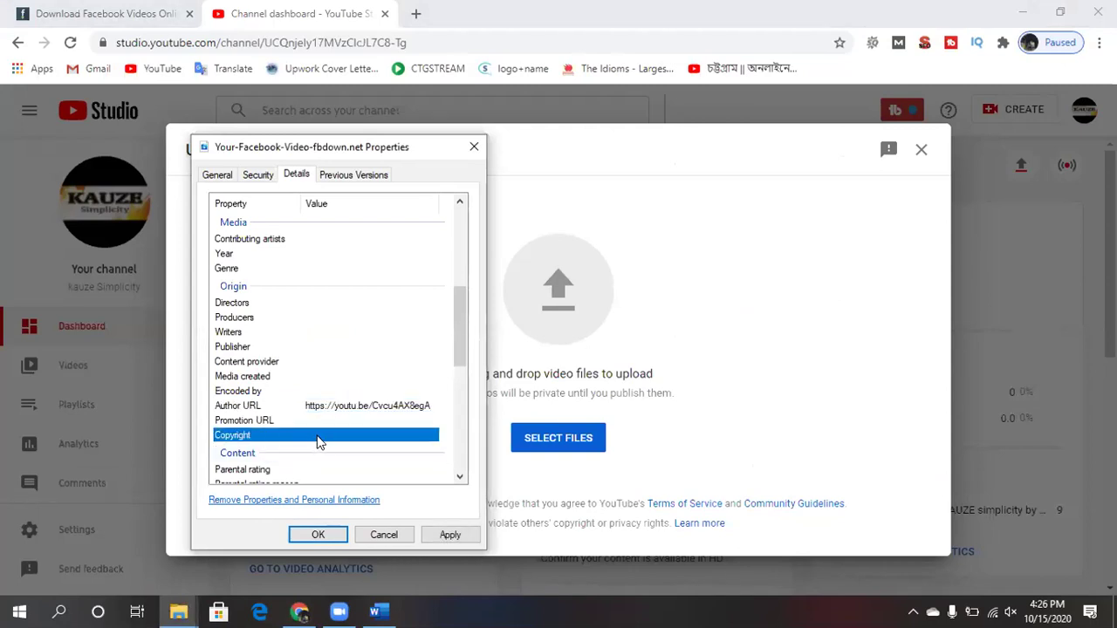
pyautogui.click(315, 436)
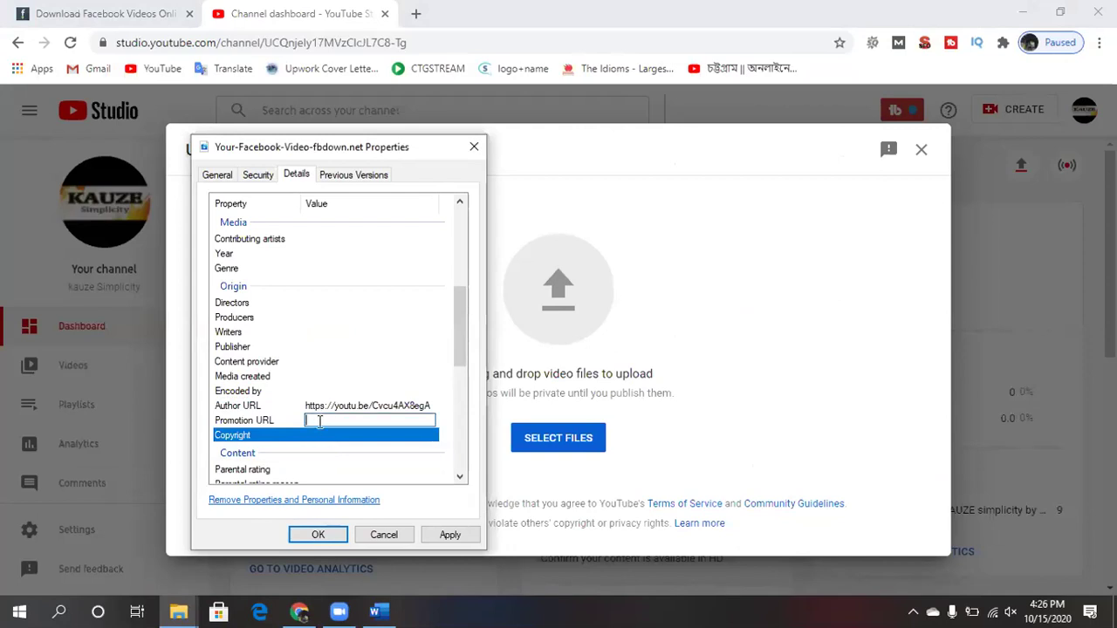
pyautogui.press('Escape')
pyautogui.click(318, 438)
pyautogui.press('Escape')
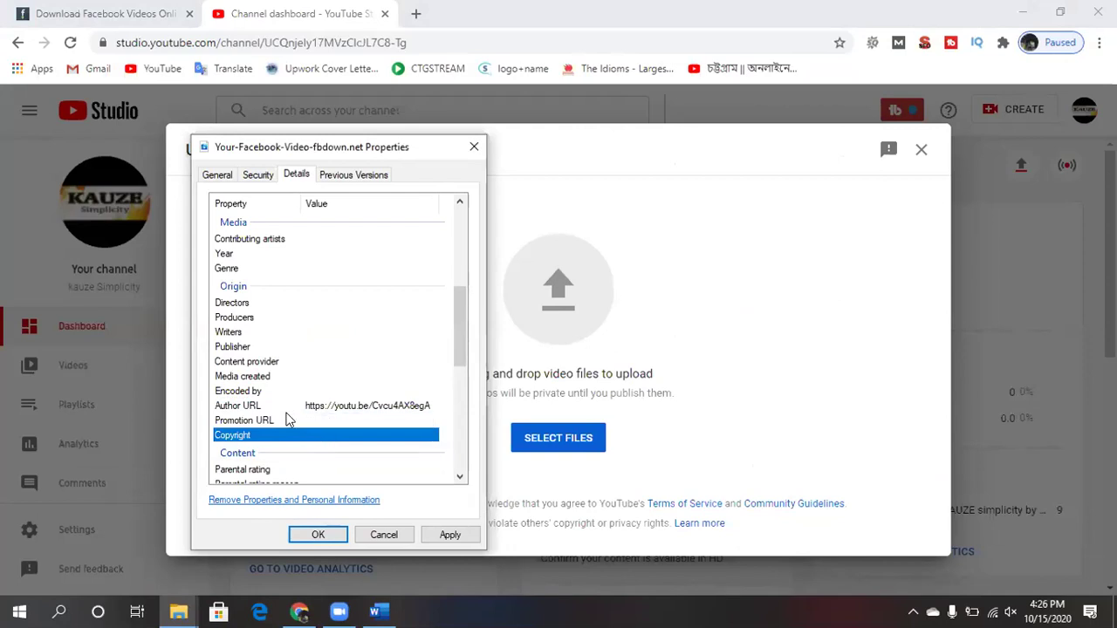
pyautogui.click(312, 454)
pyautogui.click(284, 379)
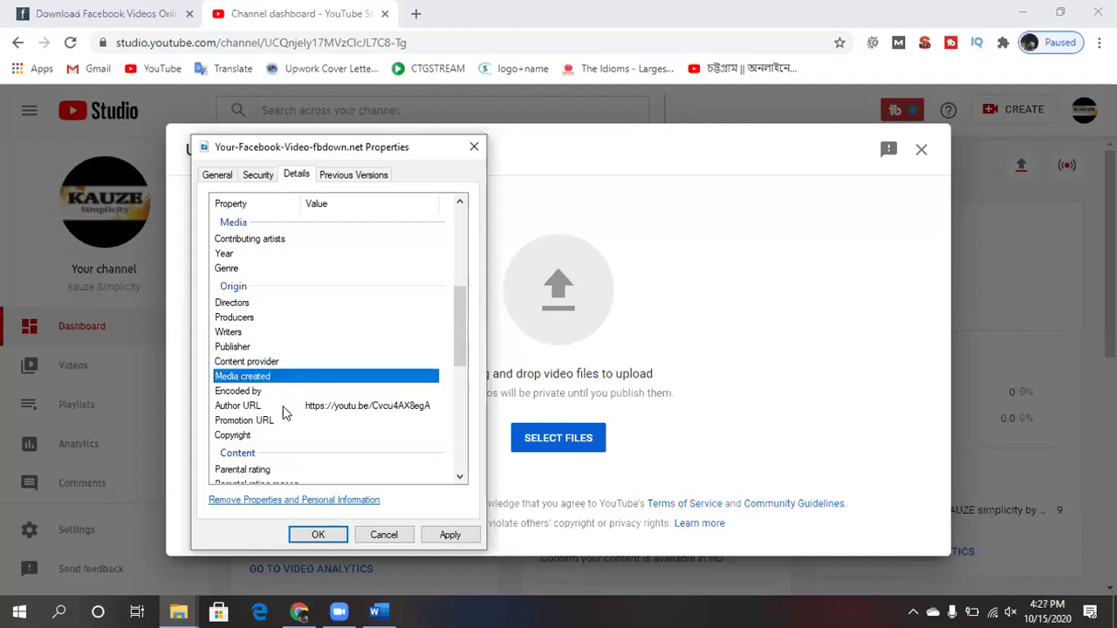
pyautogui.click(315, 440)
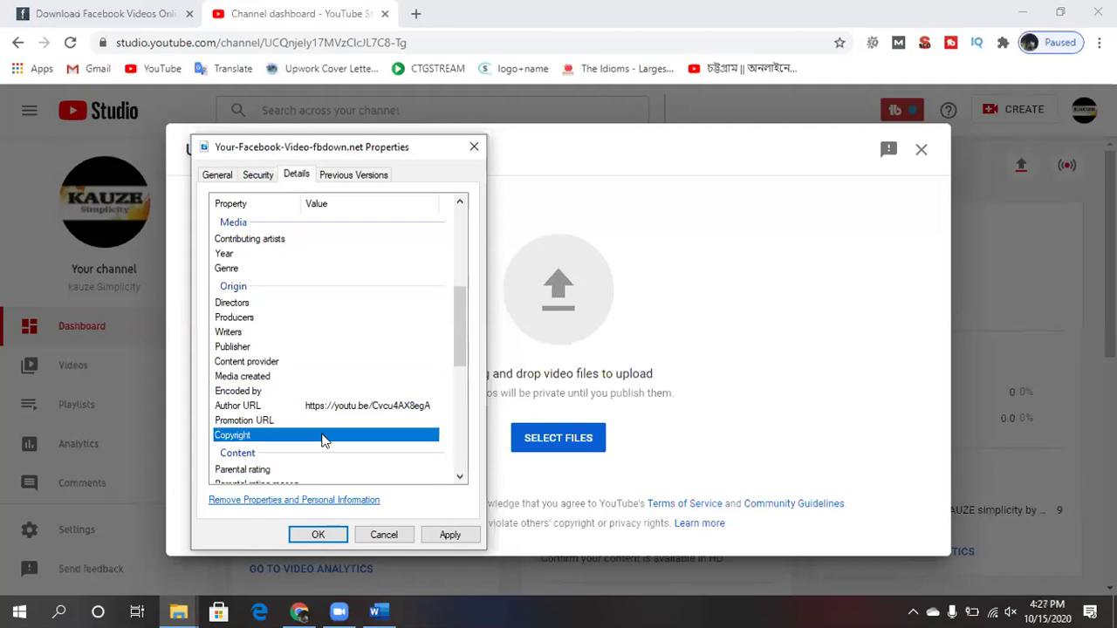
pyautogui.click(349, 422)
pyautogui.click(321, 347)
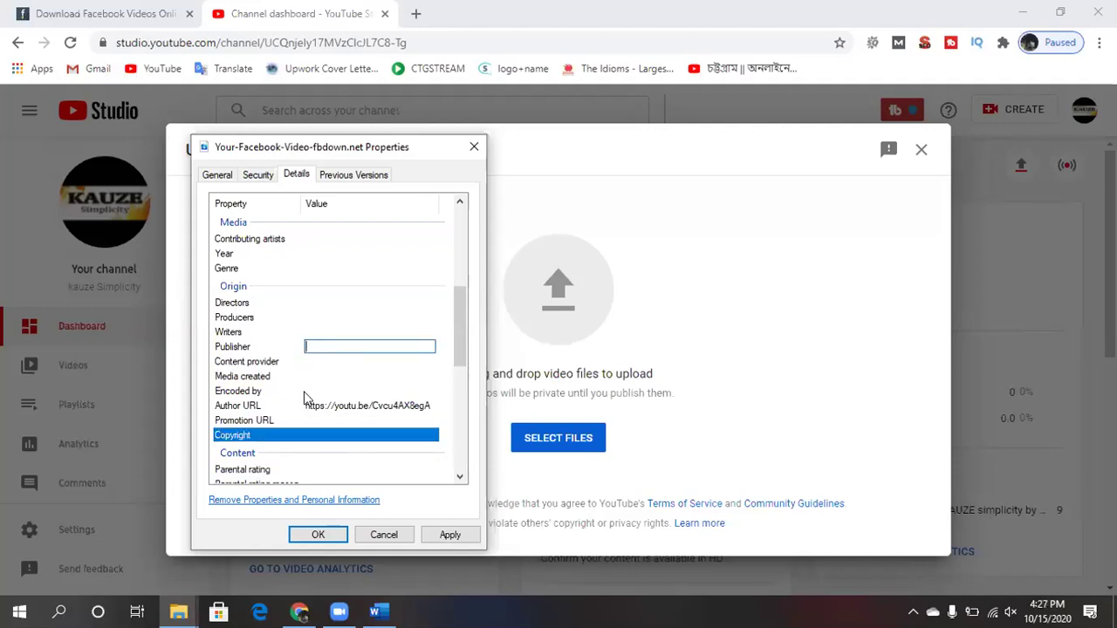
pyautogui.click(291, 458)
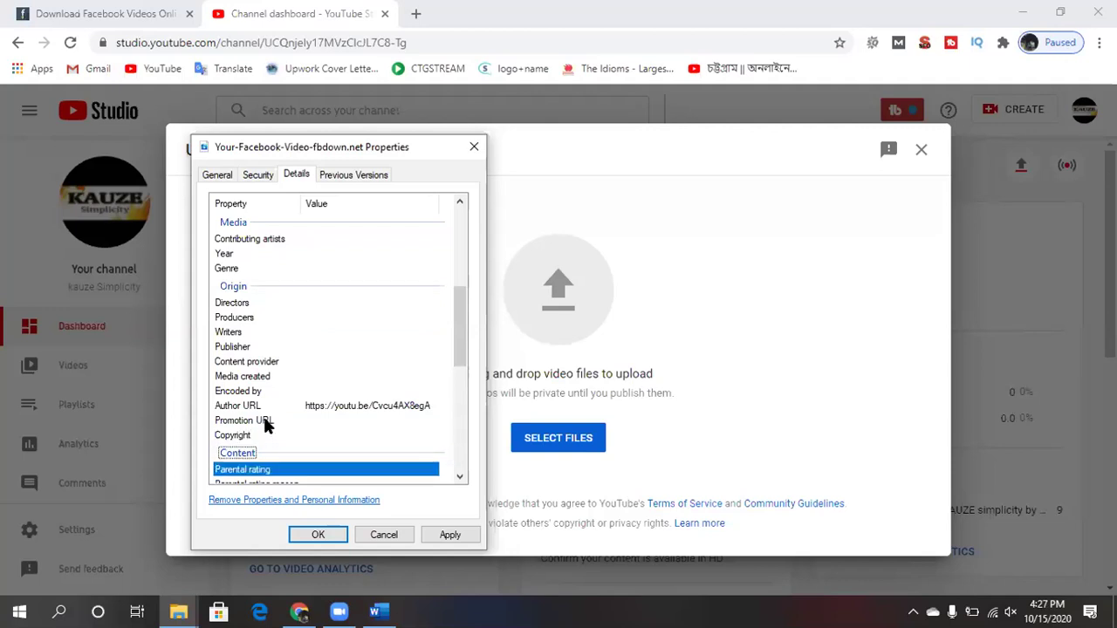
pyautogui.click(266, 422)
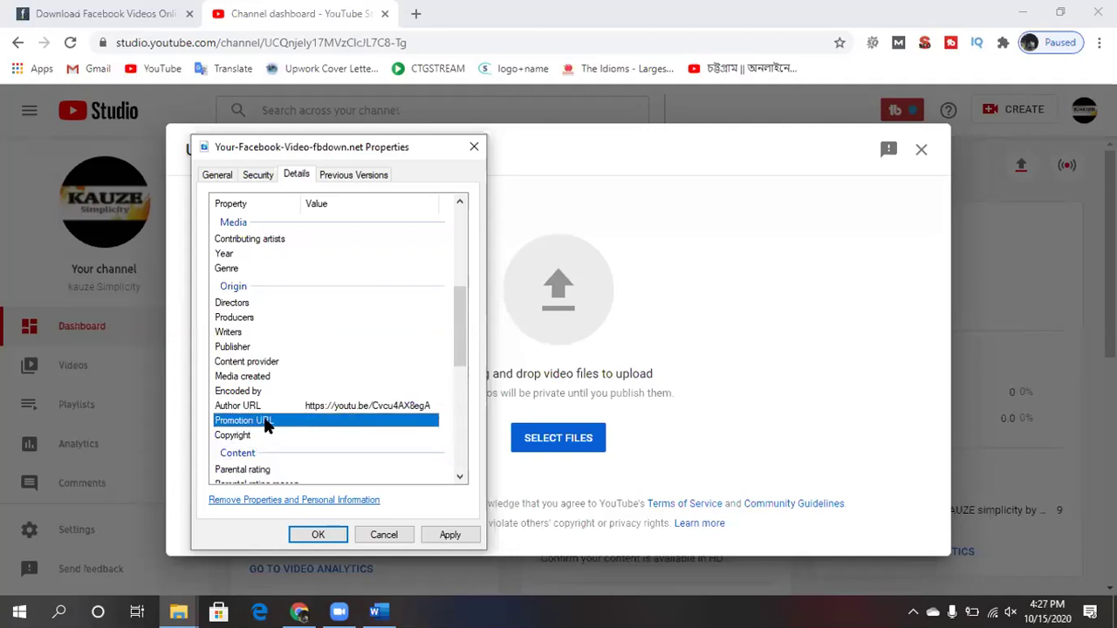
pyautogui.click(318, 436)
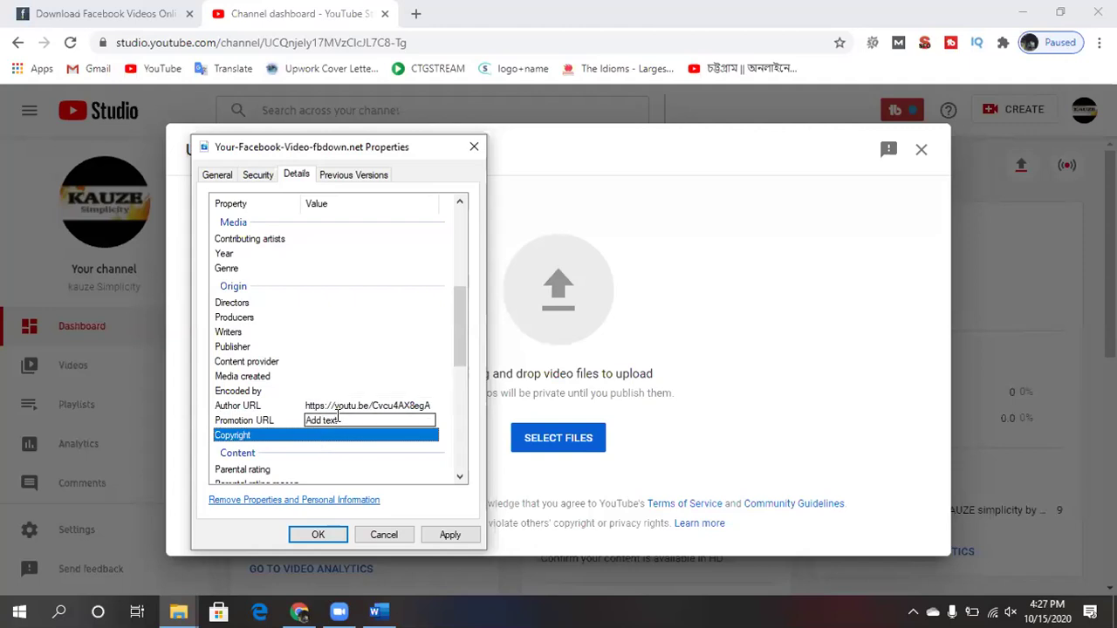
pyautogui.click(258, 362)
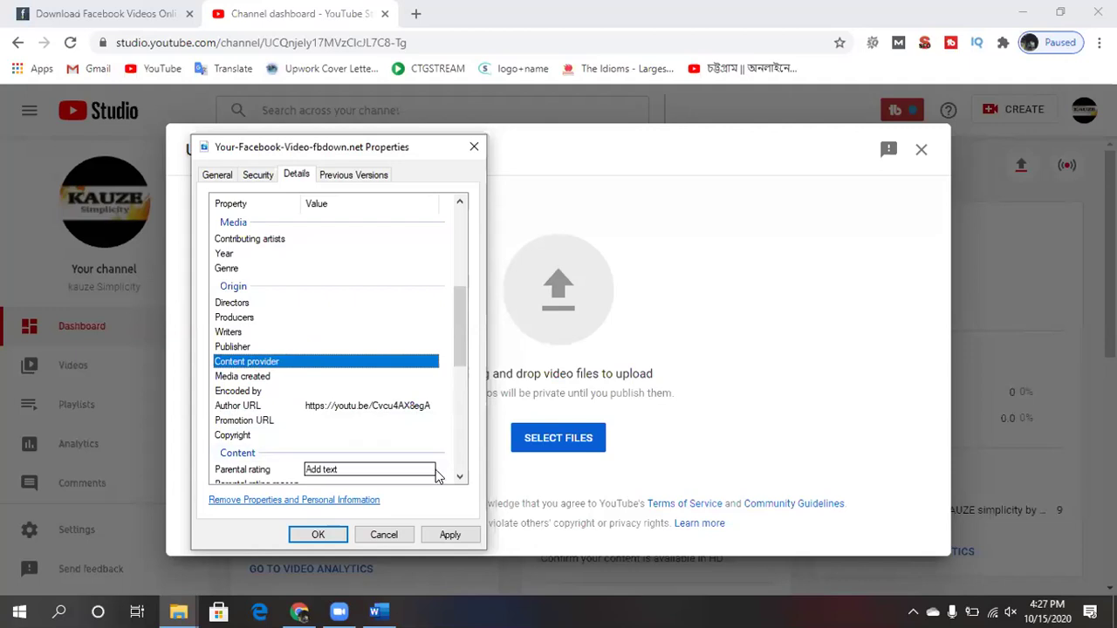
pyautogui.click(323, 420)
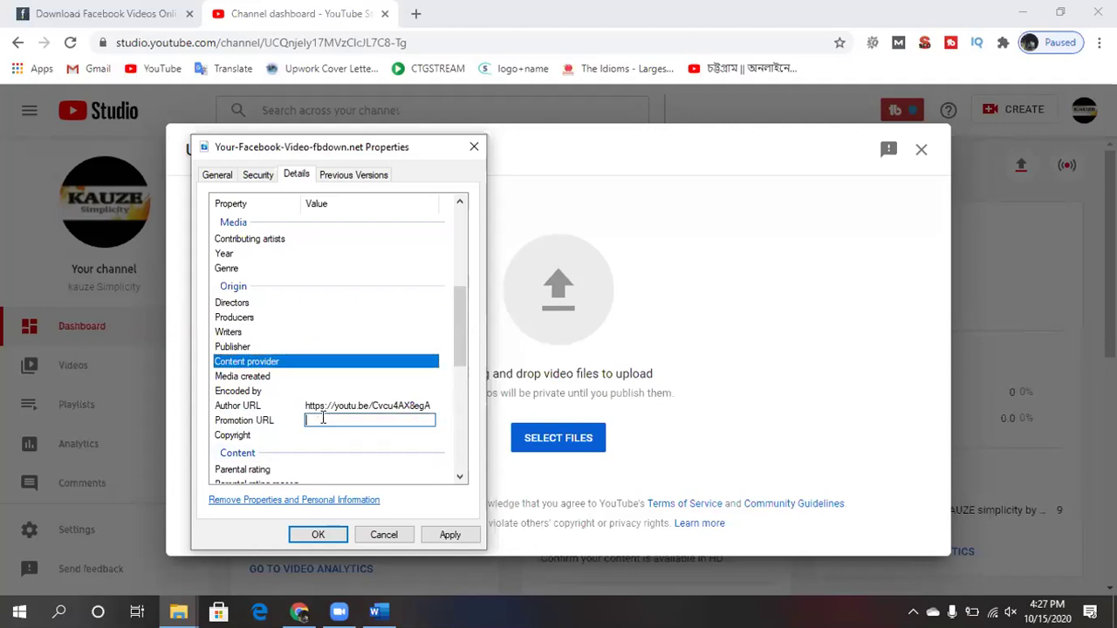
pyautogui.write('https://youtu.be/Cvcu4AX8egA')
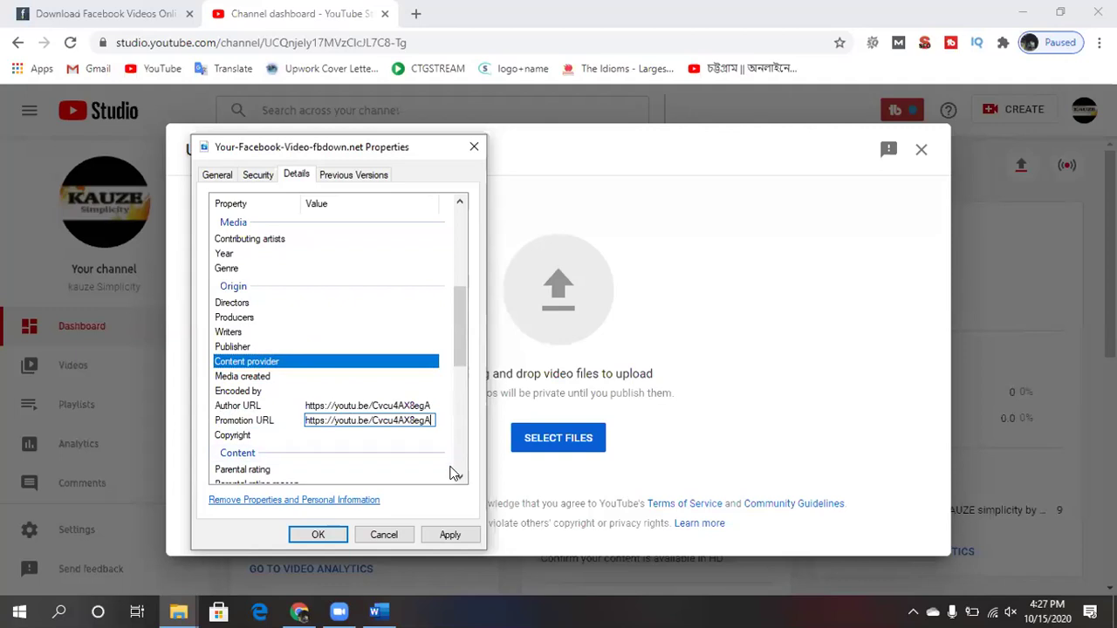
pyautogui.click(458, 480)
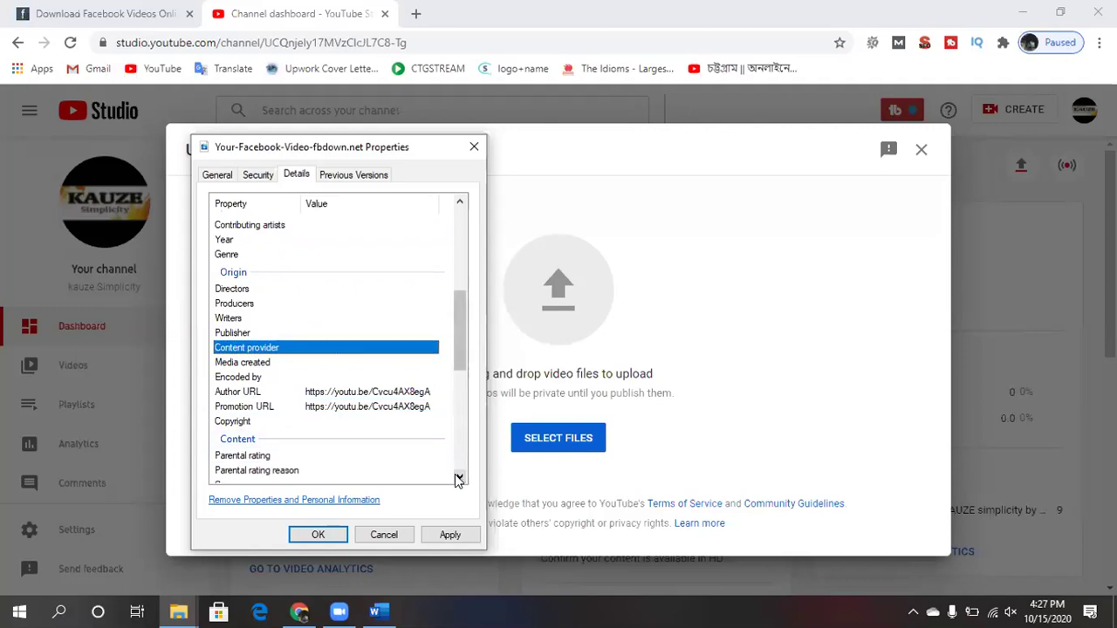
pyautogui.click(456, 534)
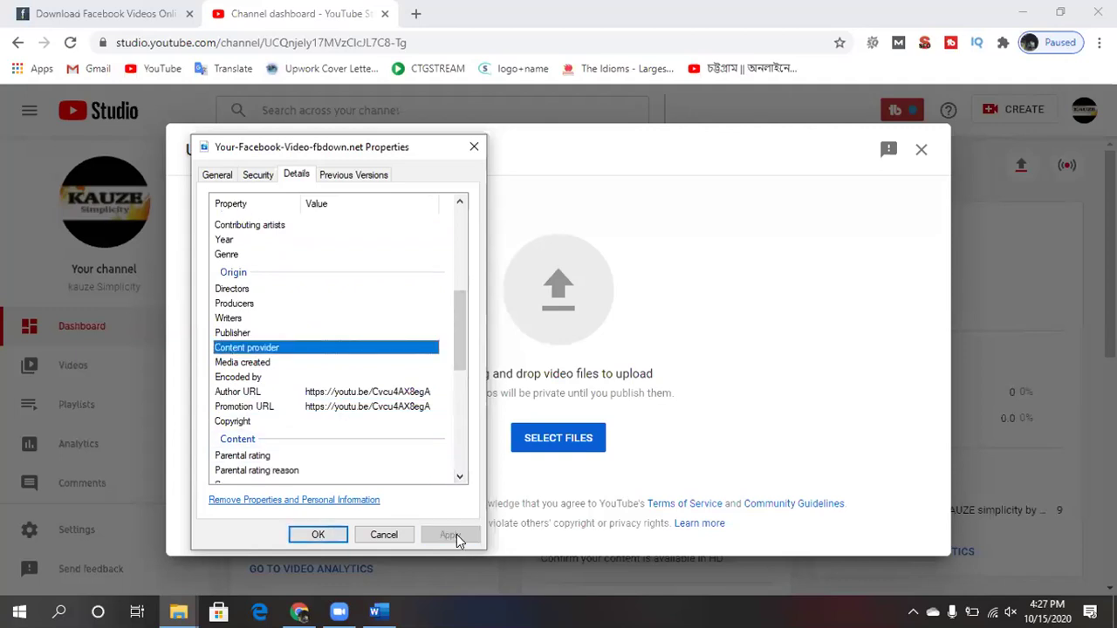
pyautogui.click(319, 535)
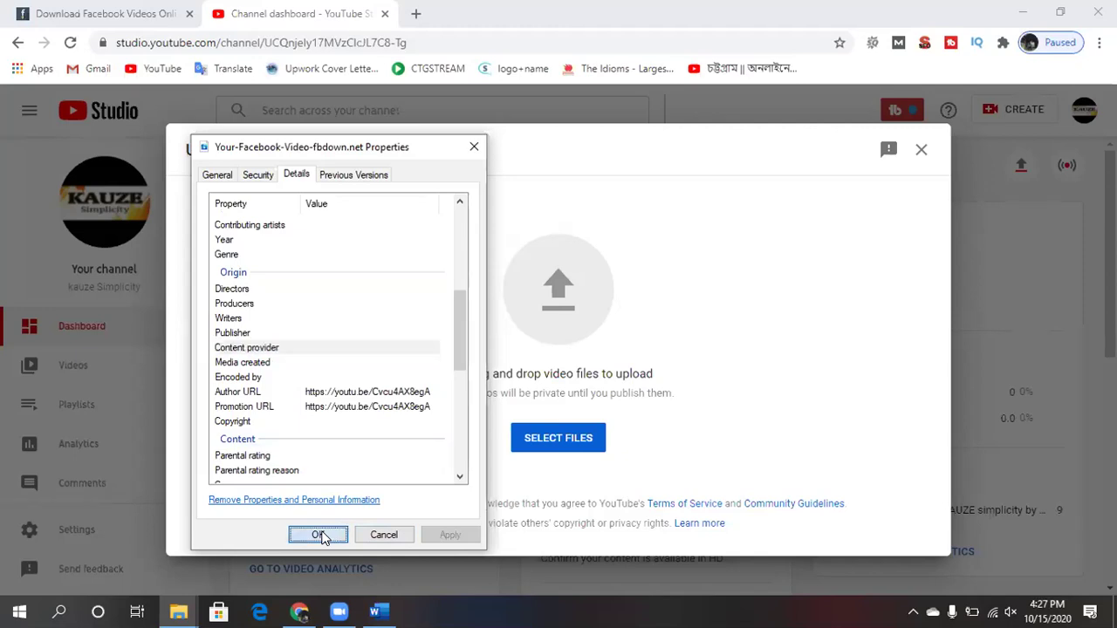
pyautogui.click(575, 441)
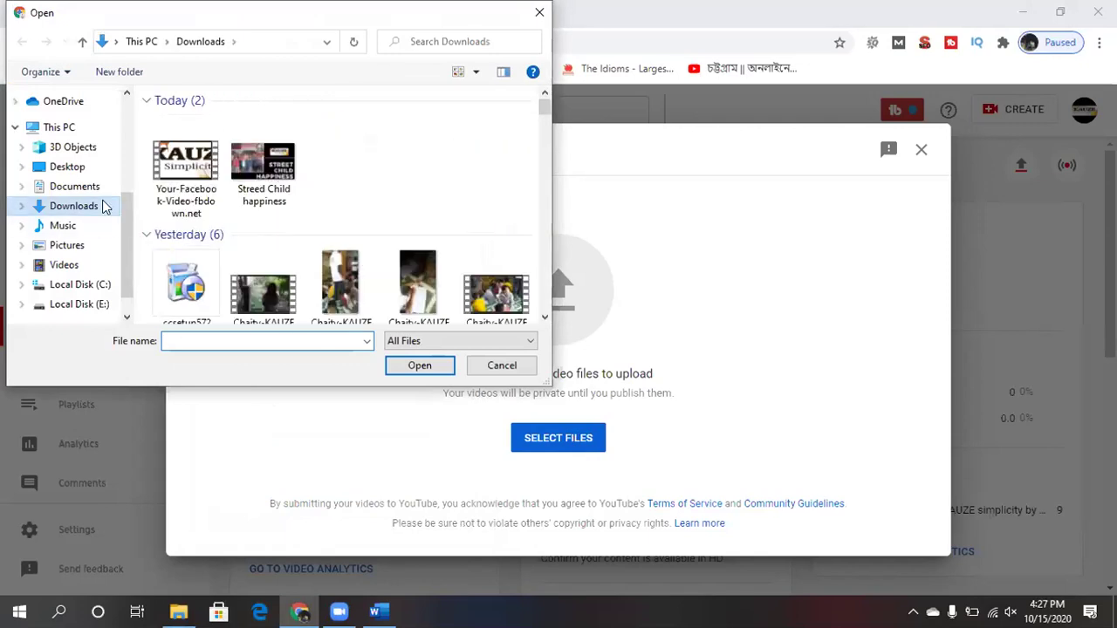
pyautogui.click(170, 181)
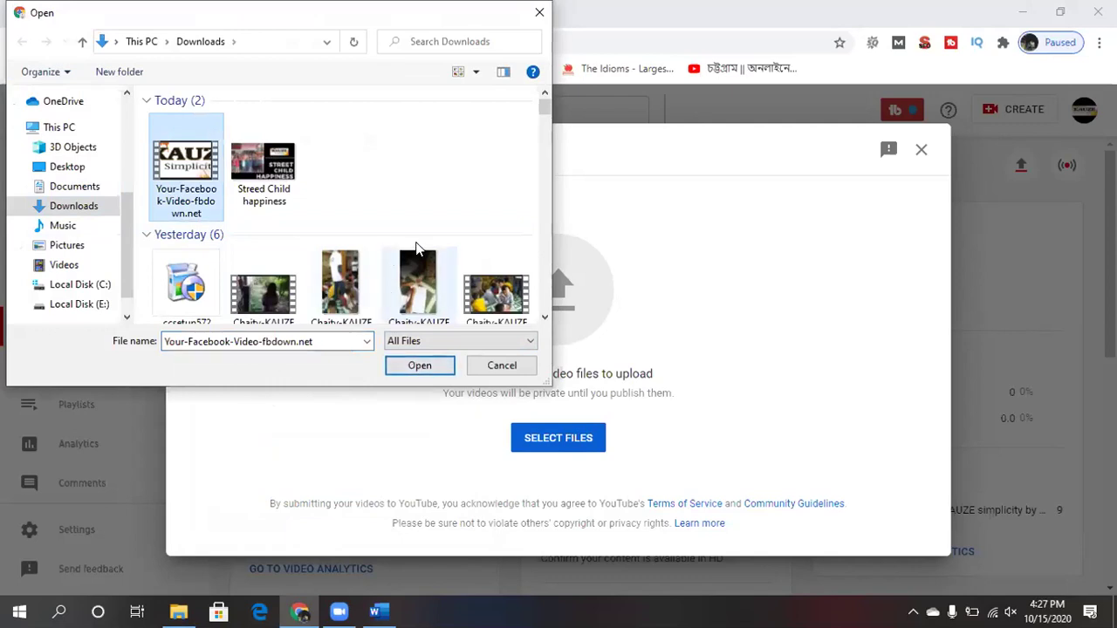
pyautogui.click(502, 366)
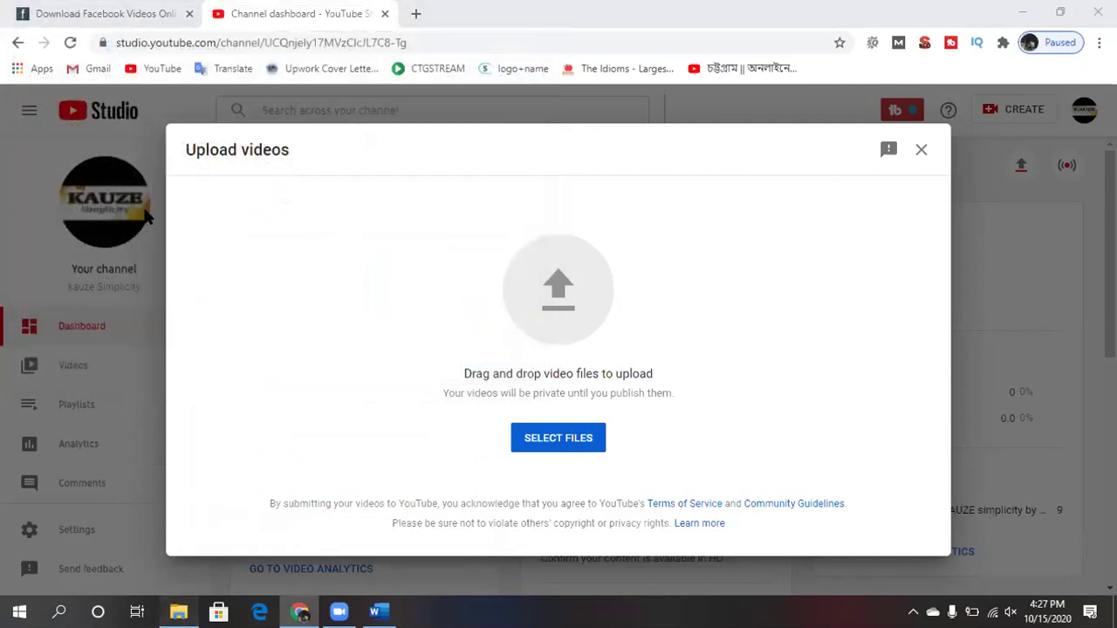
# Switch to File Explorer and rename the Your-Facebook-Video-fbdown.net file to the creator's first name, "-KAUZE simplicity by" and the first name again.
pyautogui.hotkey('alt', 'Tab')
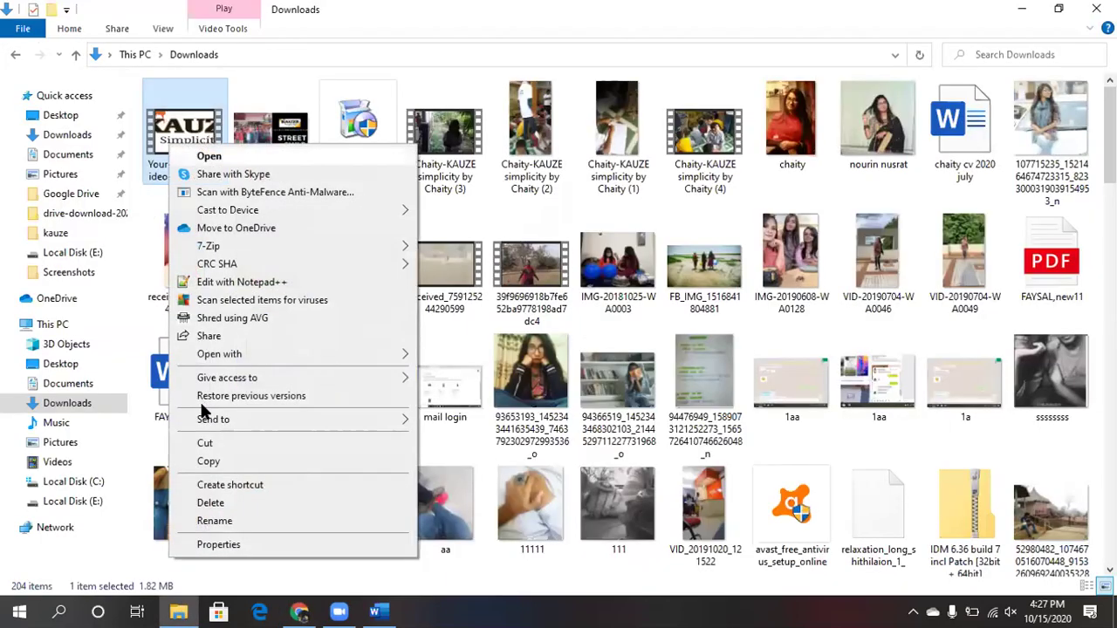
pyautogui.click(210, 521)
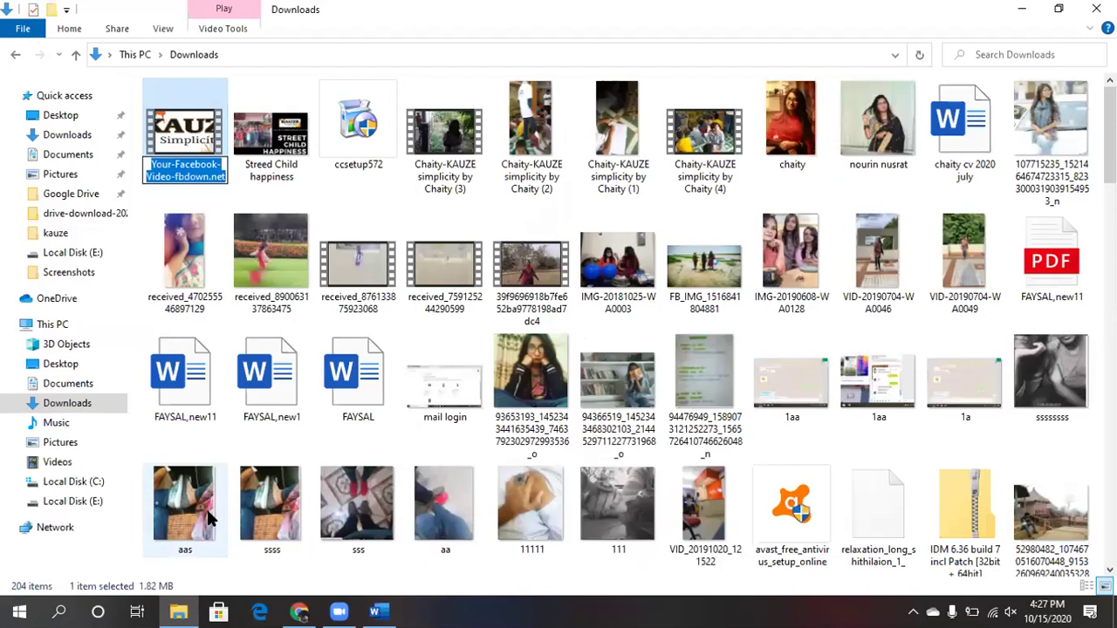
pyautogui.write('CHAI')
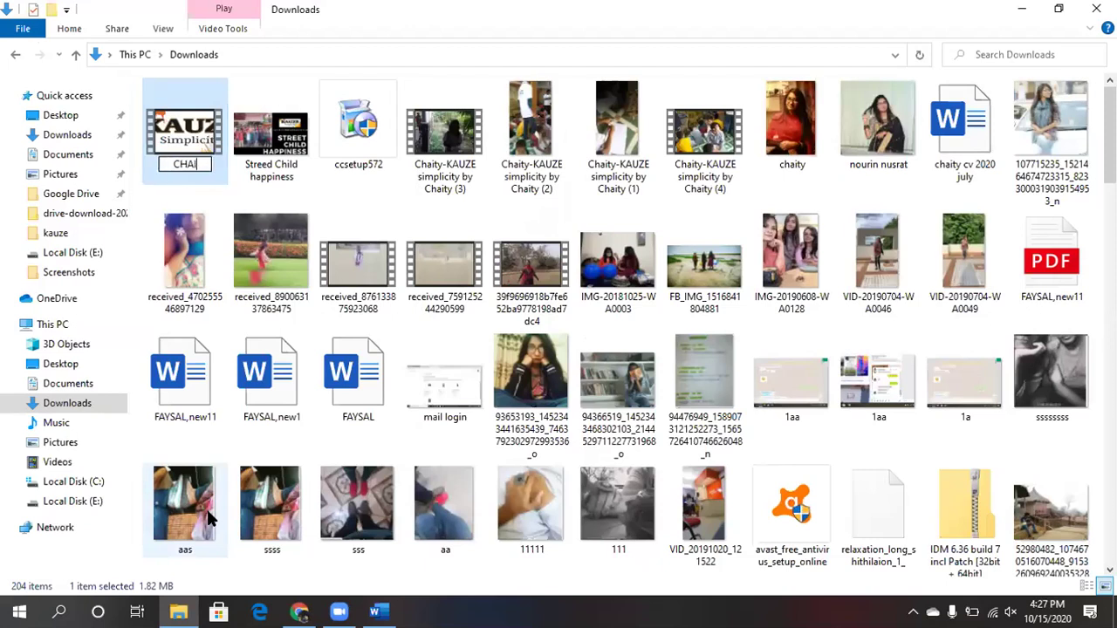
pyautogui.write('TY-K')
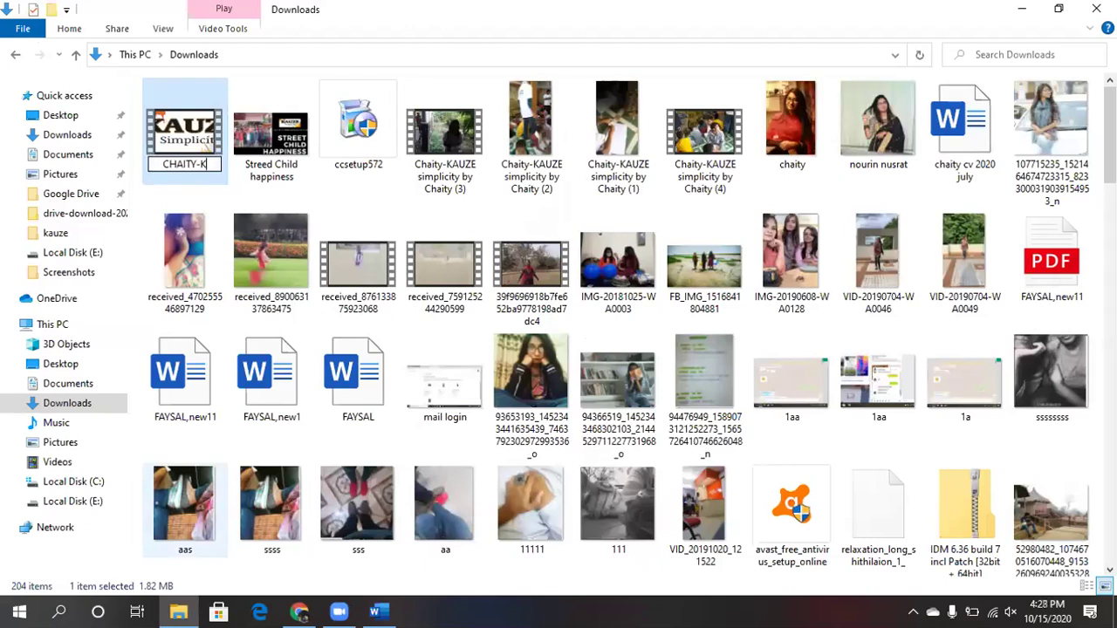
pyautogui.write('AUZE si')
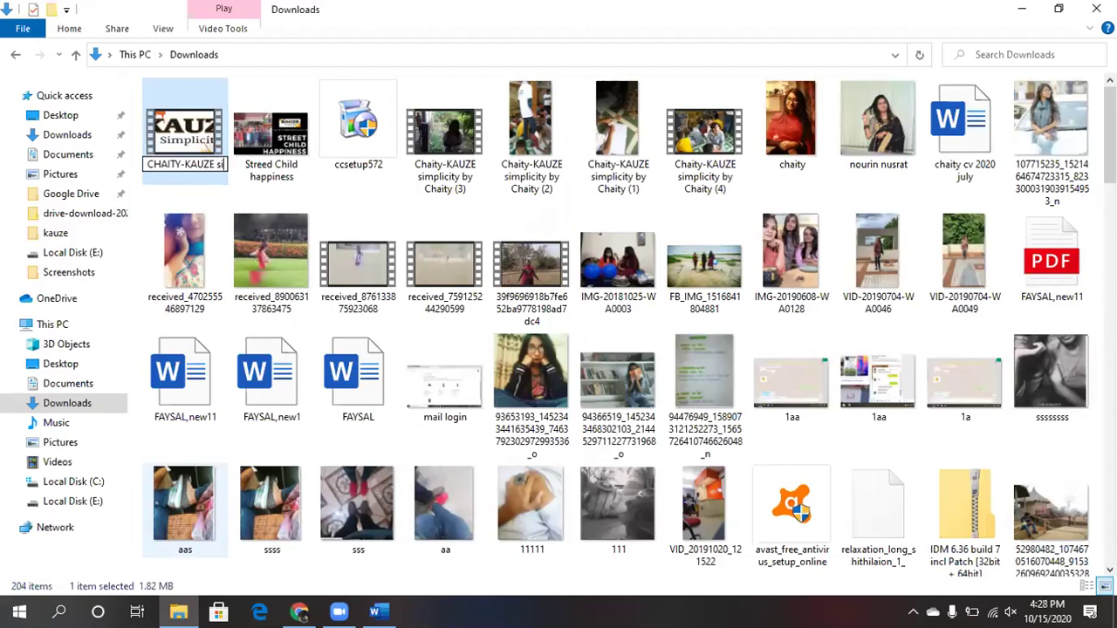
pyautogui.write('mplici')
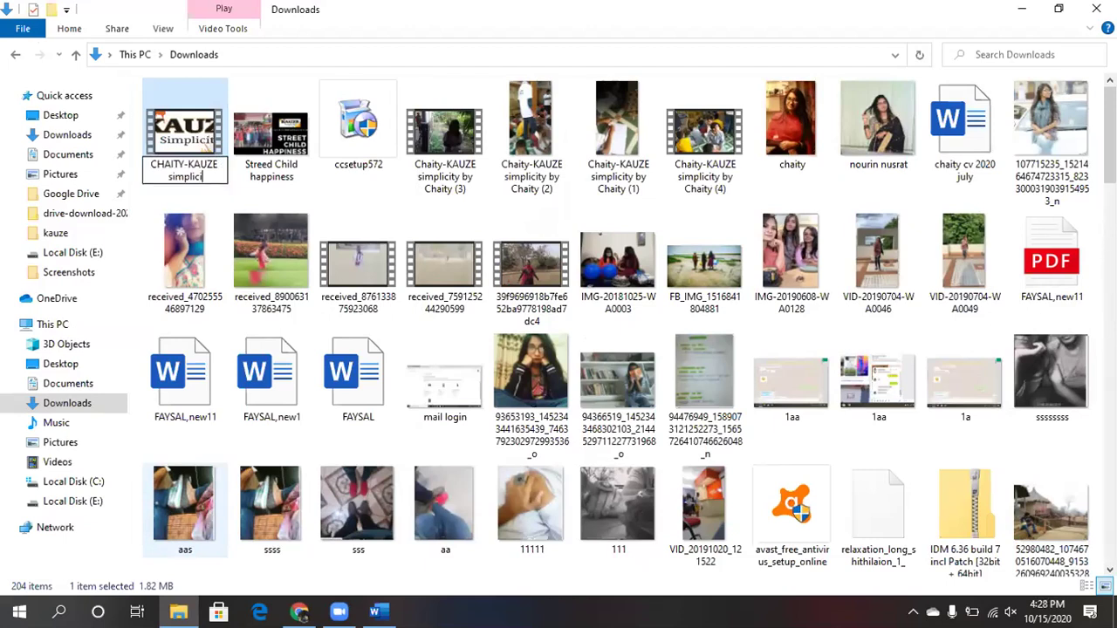
pyautogui.write('ty by chaity')
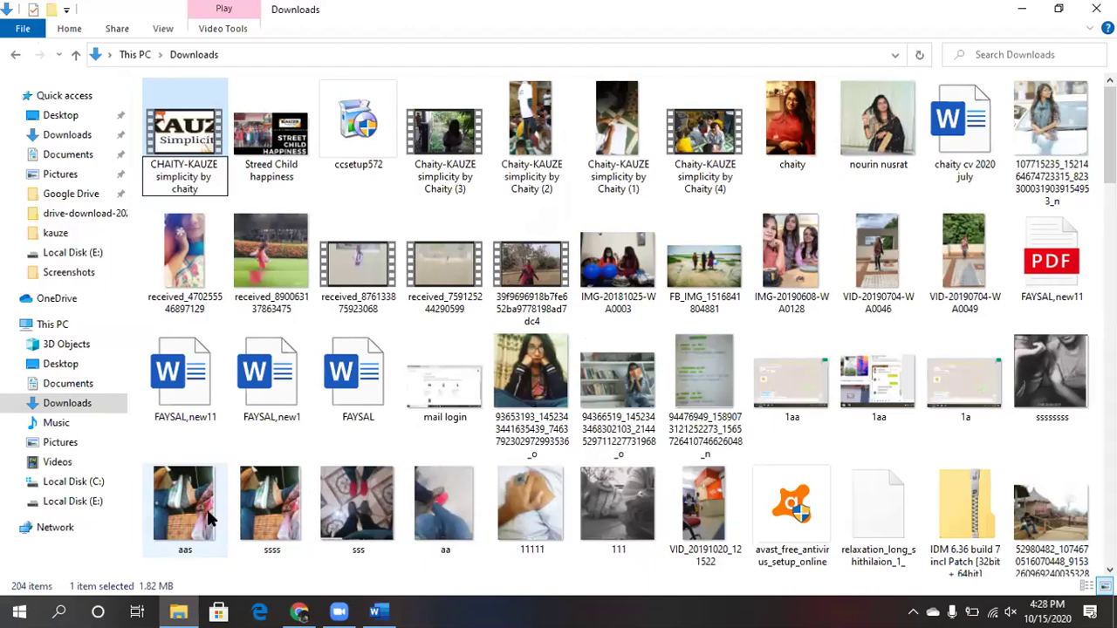
pyautogui.press('Return')
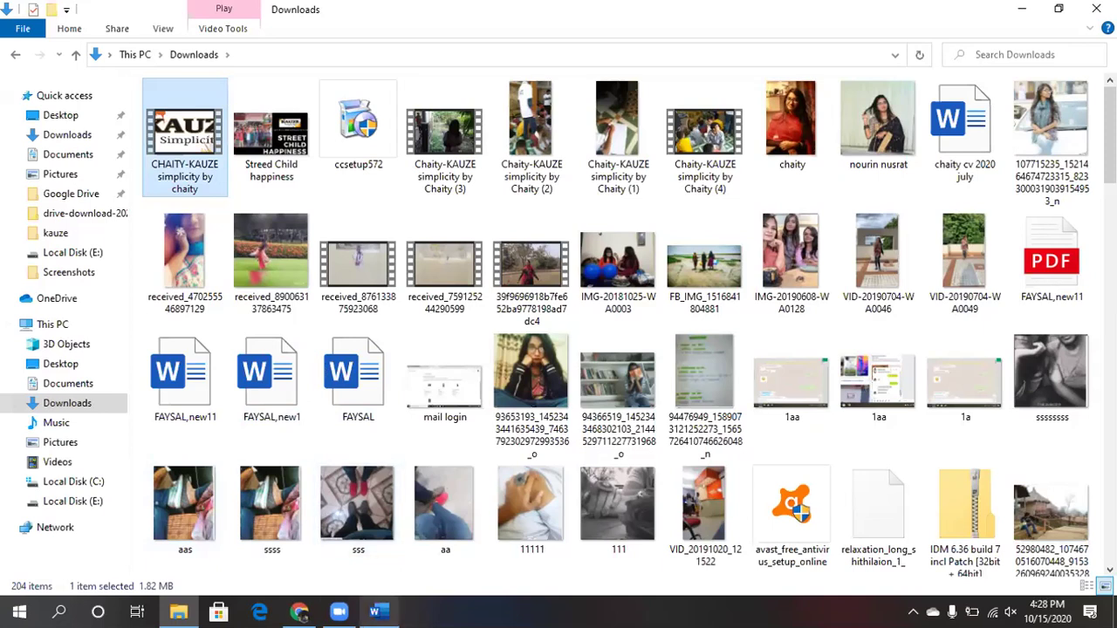
# Switch back to YouTube Studio in Chrome and upload the renamed KAUZE simplicity video from Downloads.
pyautogui.click(299, 612)
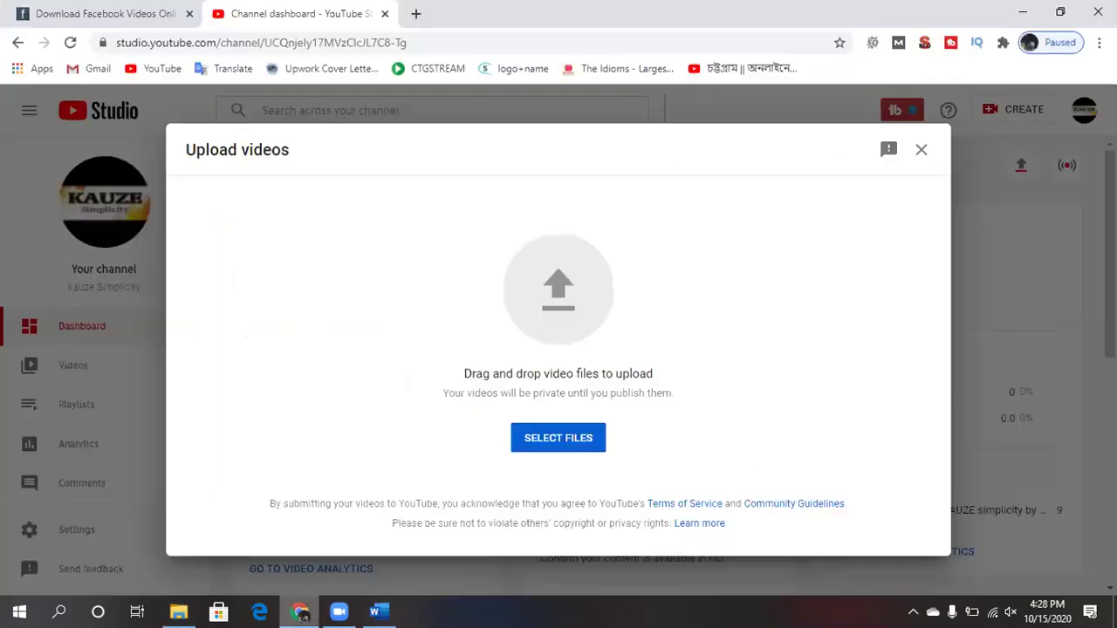
pyautogui.click(543, 443)
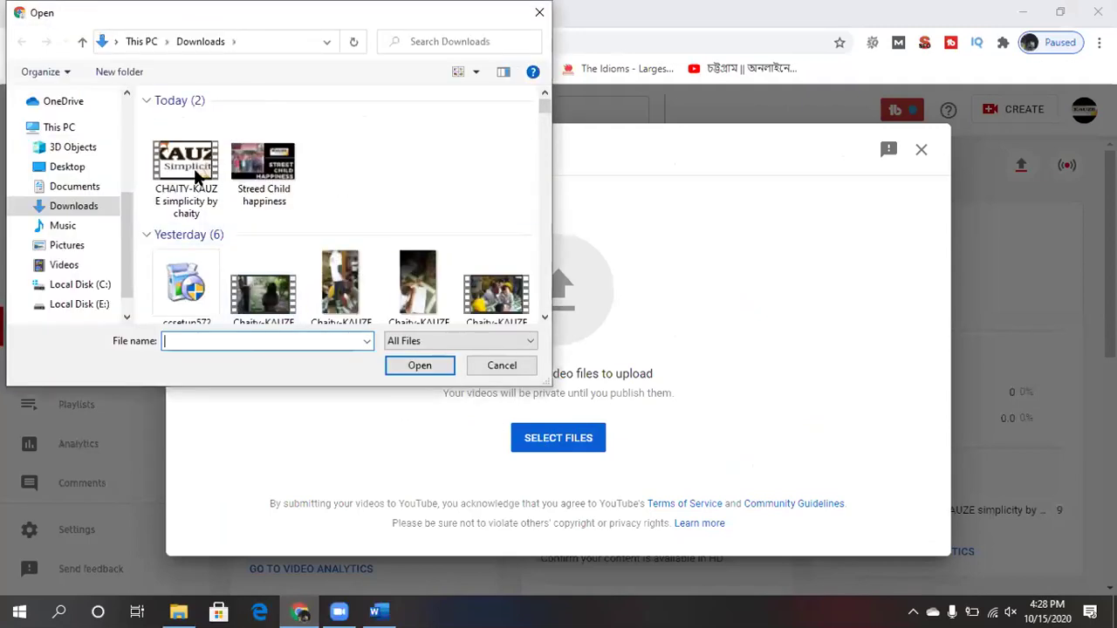
pyautogui.click(194, 174)
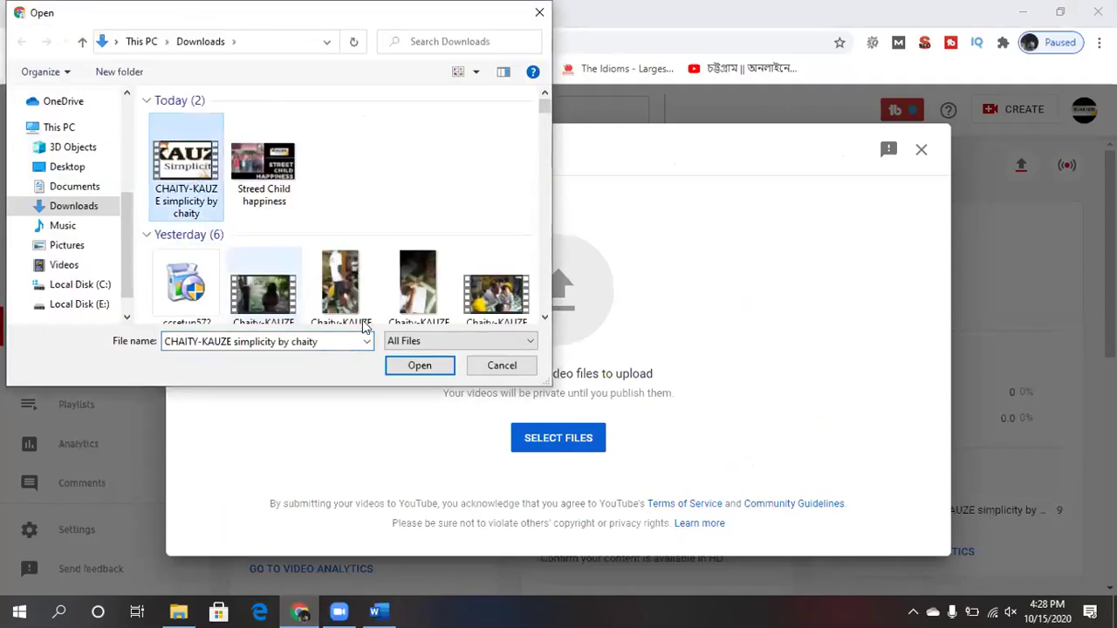
pyautogui.click(420, 365)
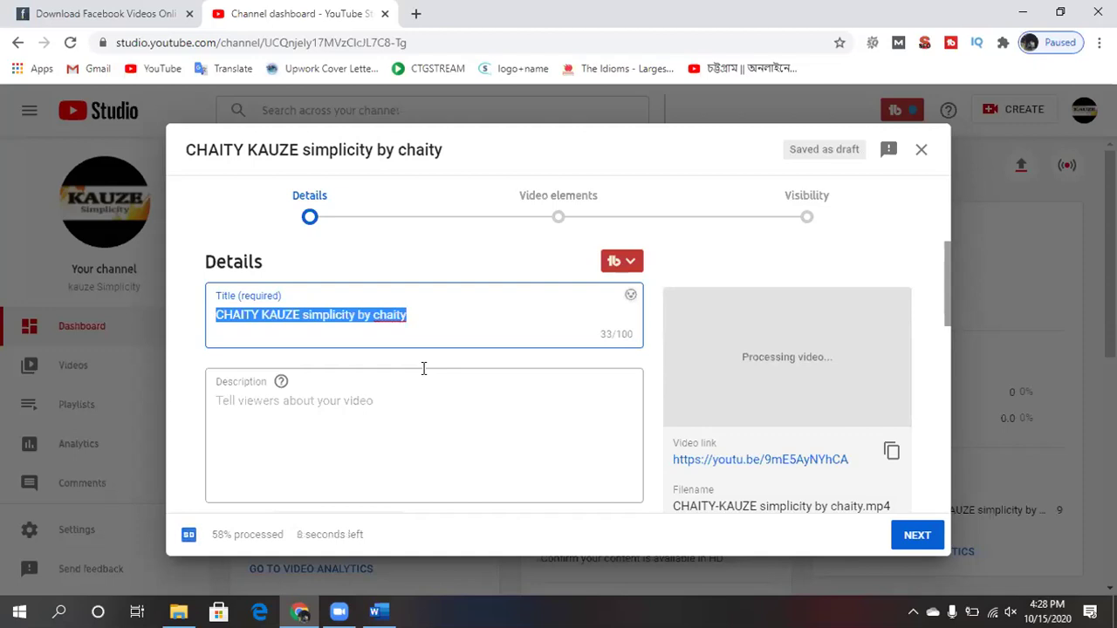
# Insert a spaced hyphen before "KAUZE" in the uploaded video's title.
pyautogui.click(358, 416)
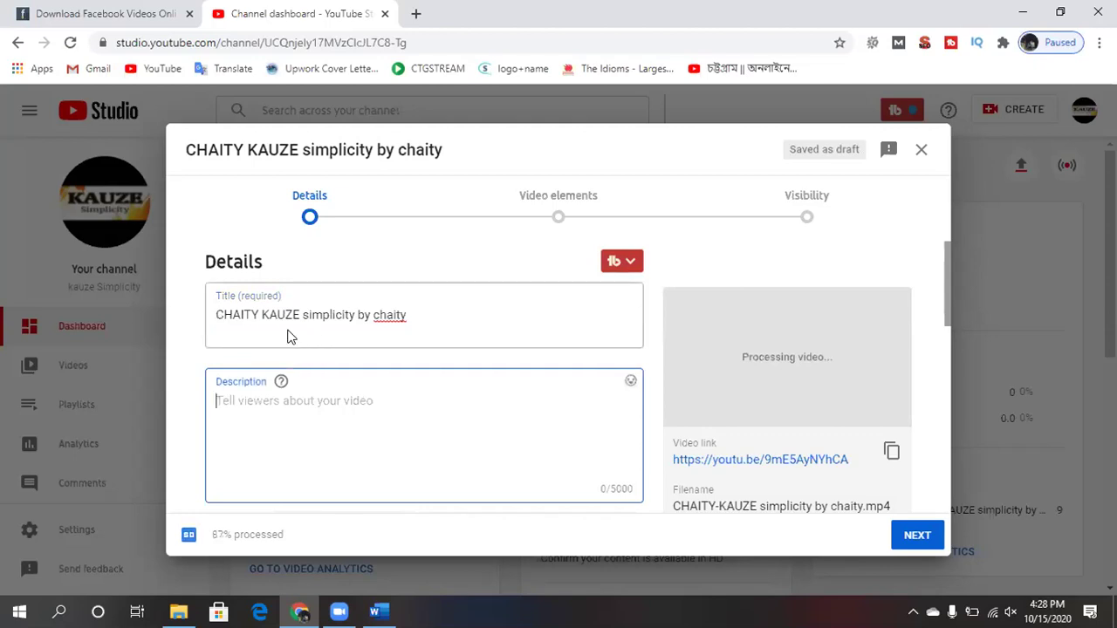
pyautogui.click(261, 316)
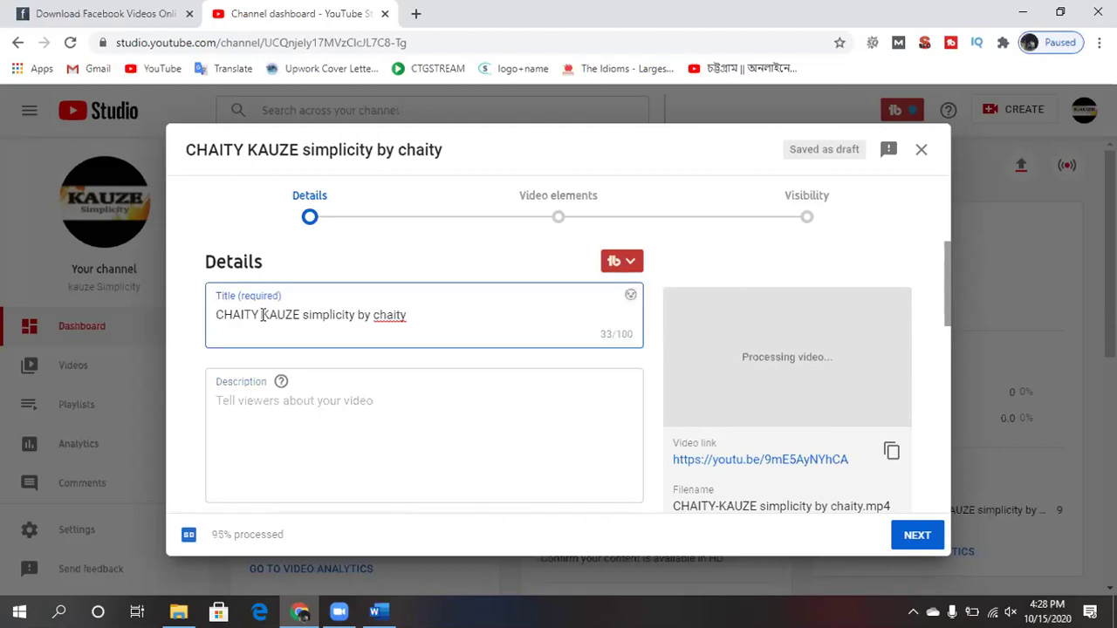
pyautogui.write('-')
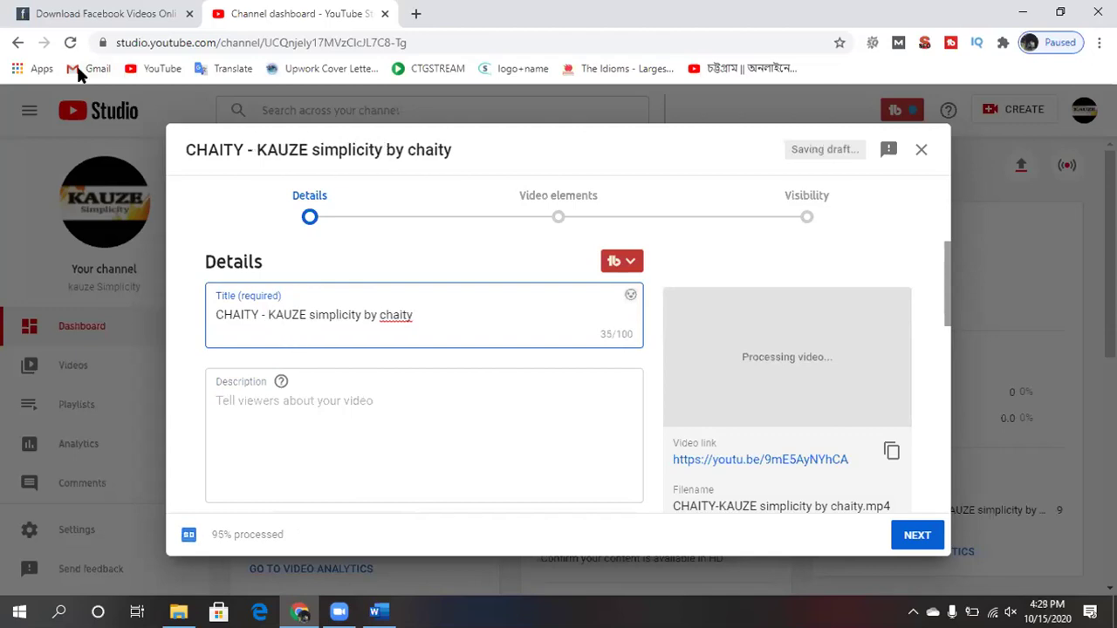
# Open Facebook in a new browser tab and go to the account's own profile page.
pyautogui.click(416, 14)
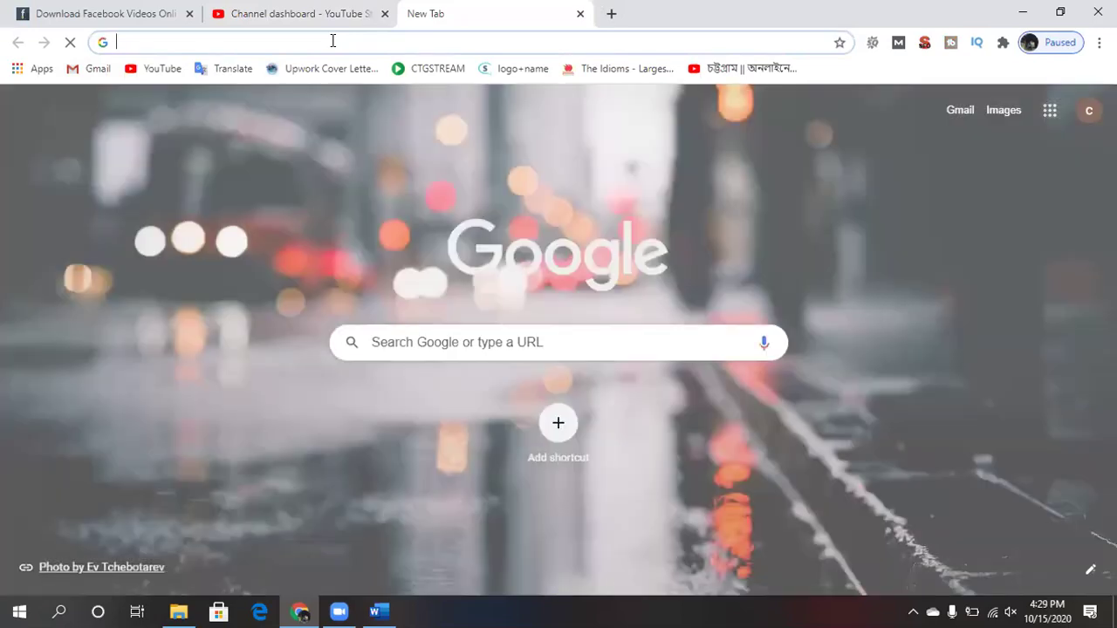
pyautogui.click(332, 41)
pyautogui.write('f')
pyautogui.press('Return')
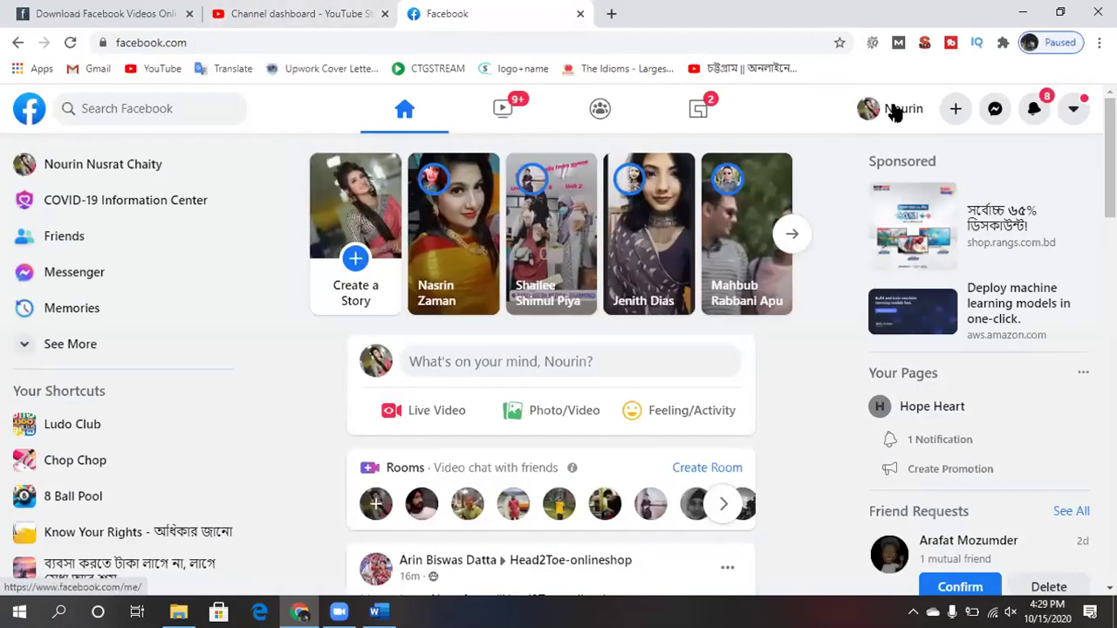
pyautogui.click(895, 113)
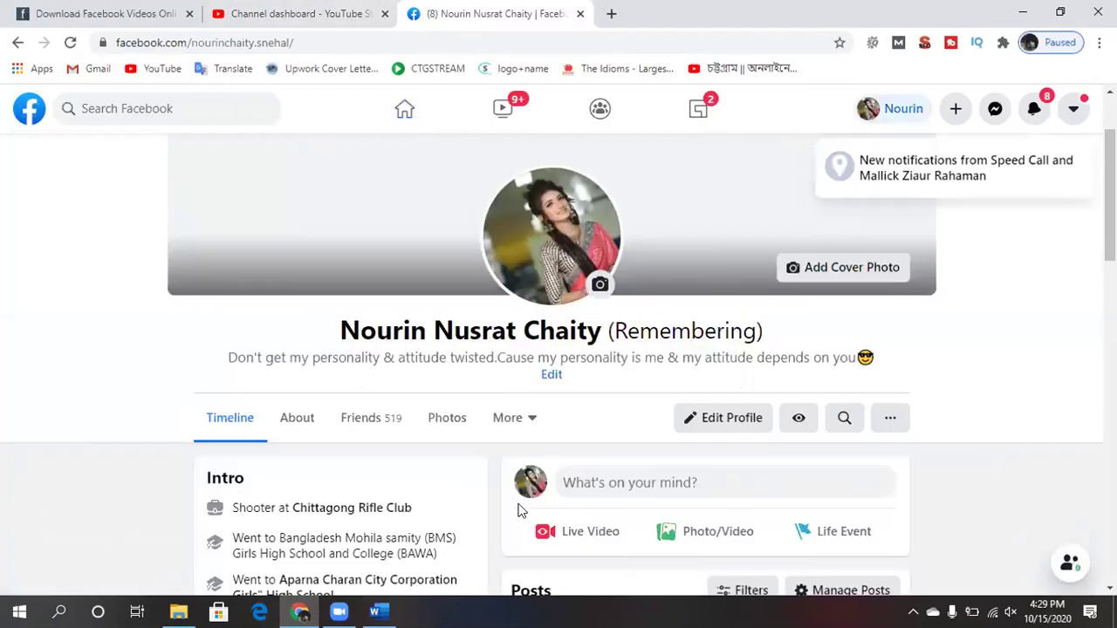
# Find the "RAISE YOUR VOICE" post from October 12 on the profile, expand it and copy its full text.
pyautogui.scroll(-2, 519, 510)
pyautogui.scroll(-10, 775, 447)
pyautogui.scroll(-5, 775, 446)
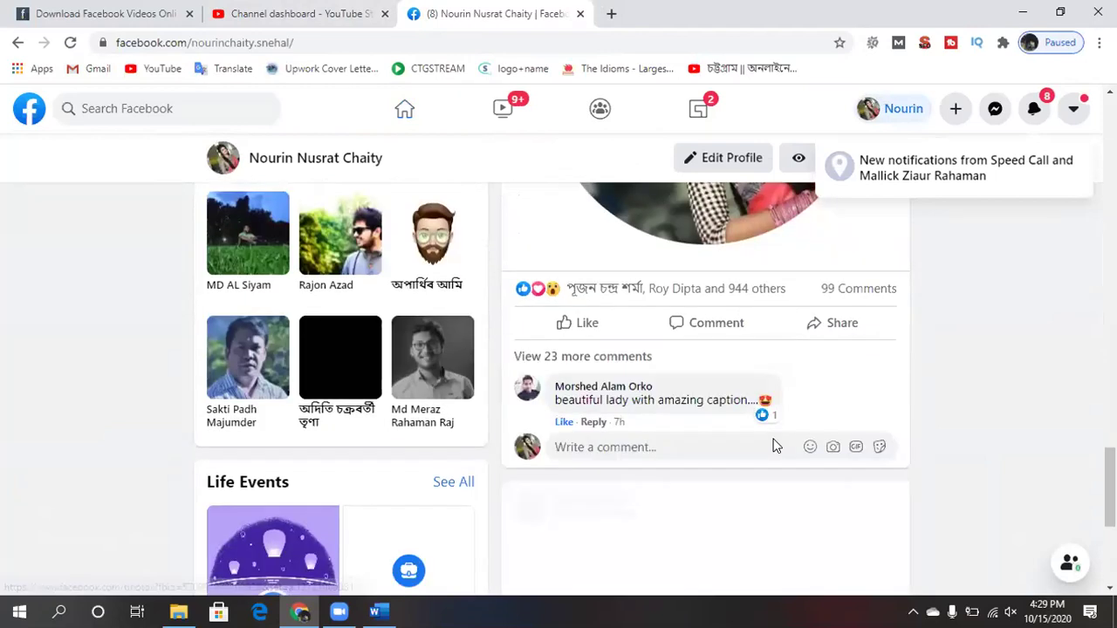
pyautogui.scroll(-10, 775, 447)
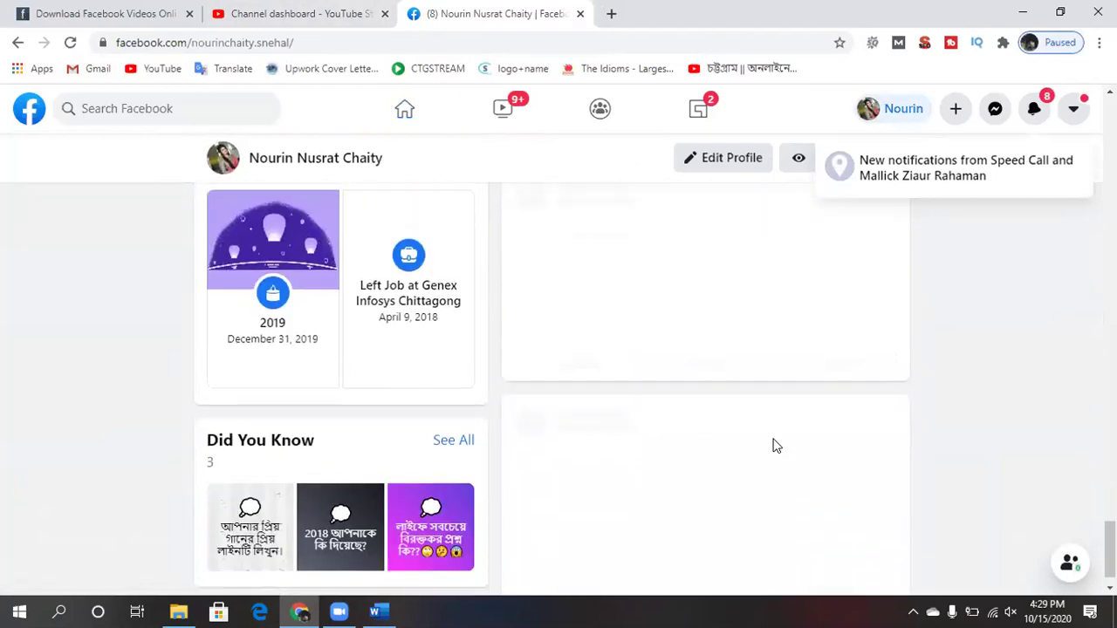
pyautogui.scroll(5, 520, 213)
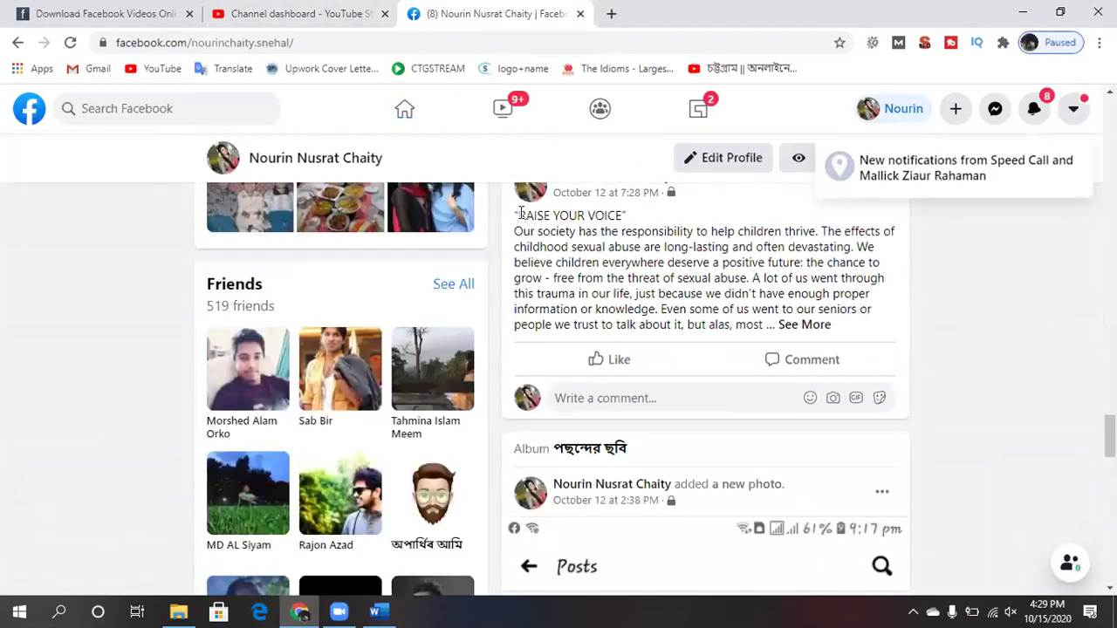
pyautogui.tripleClick(520, 214)
pyautogui.moveTo(518, 215); pyautogui.dragTo(567, 215)
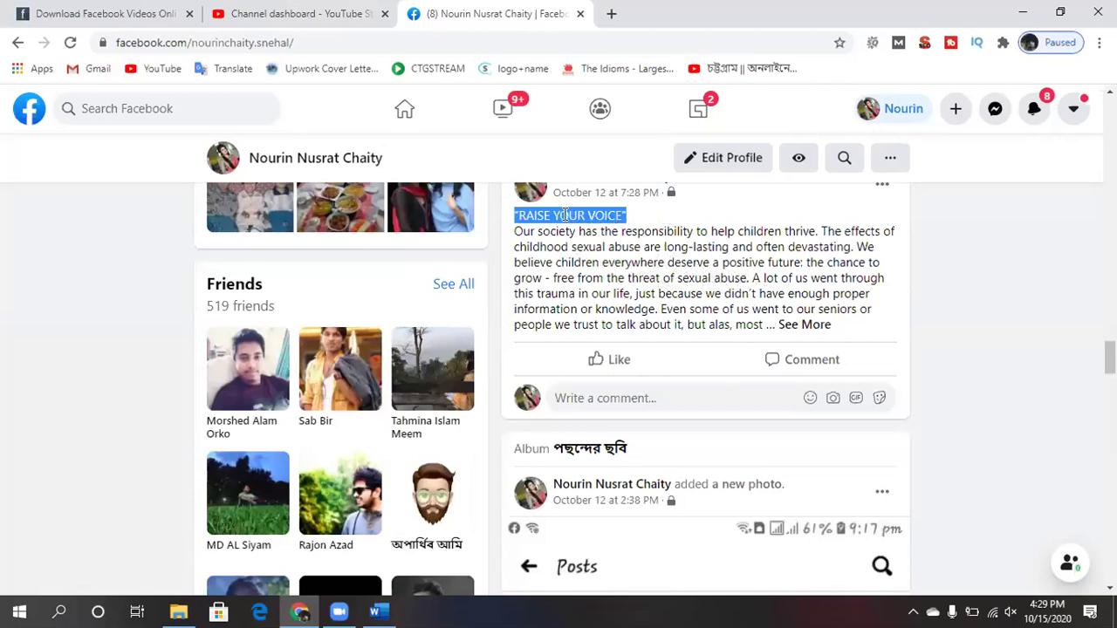
pyautogui.click(823, 324)
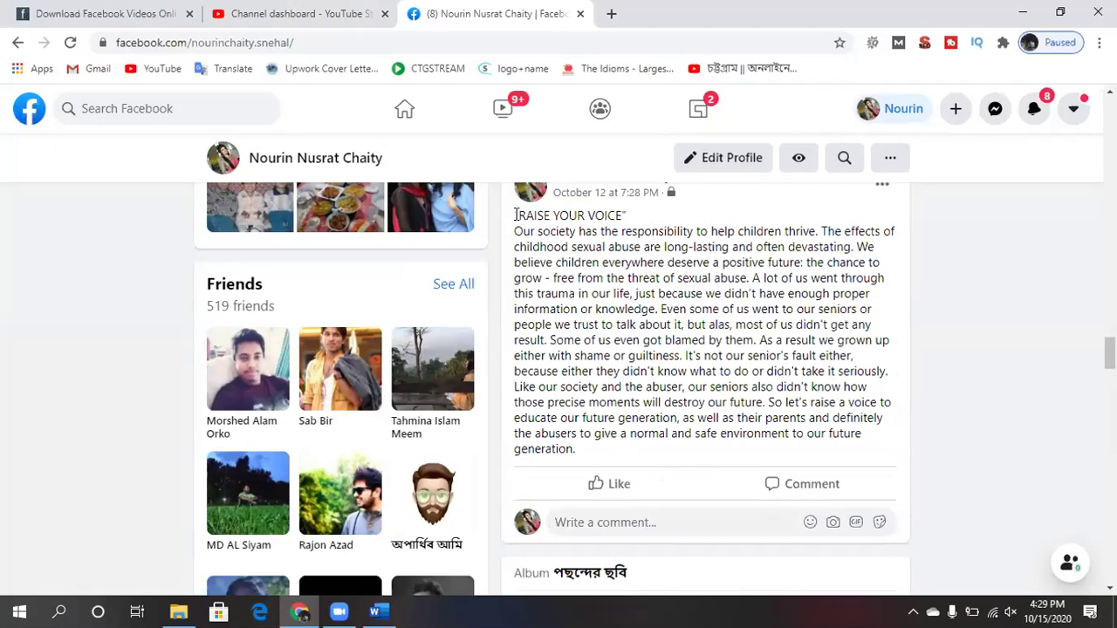
pyautogui.moveTo(514, 216); pyautogui.dragTo(579, 451)
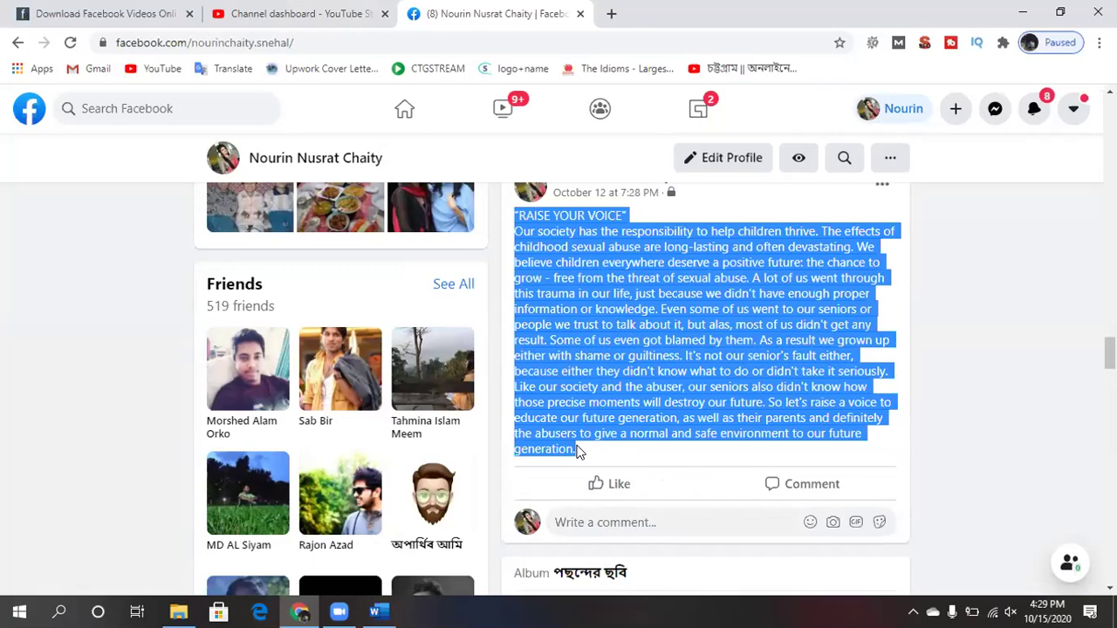
# Switch back to YouTube Studio and paste the copied "RAISE YOUR VOICE" text into the video's description.
pyautogui.click(288, 13)
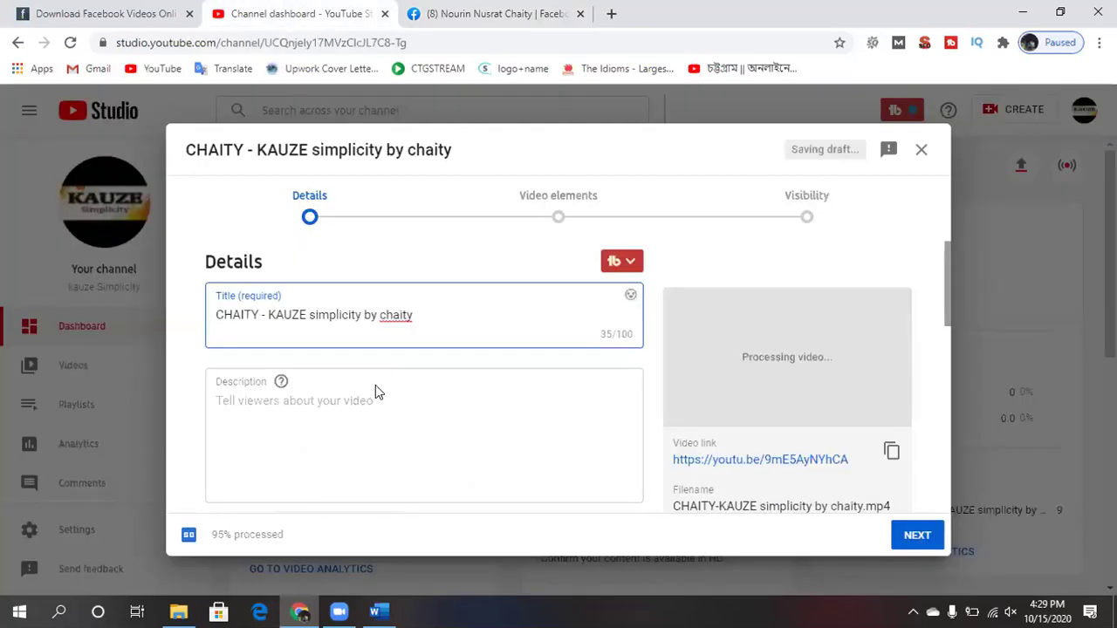
pyautogui.click(364, 419)
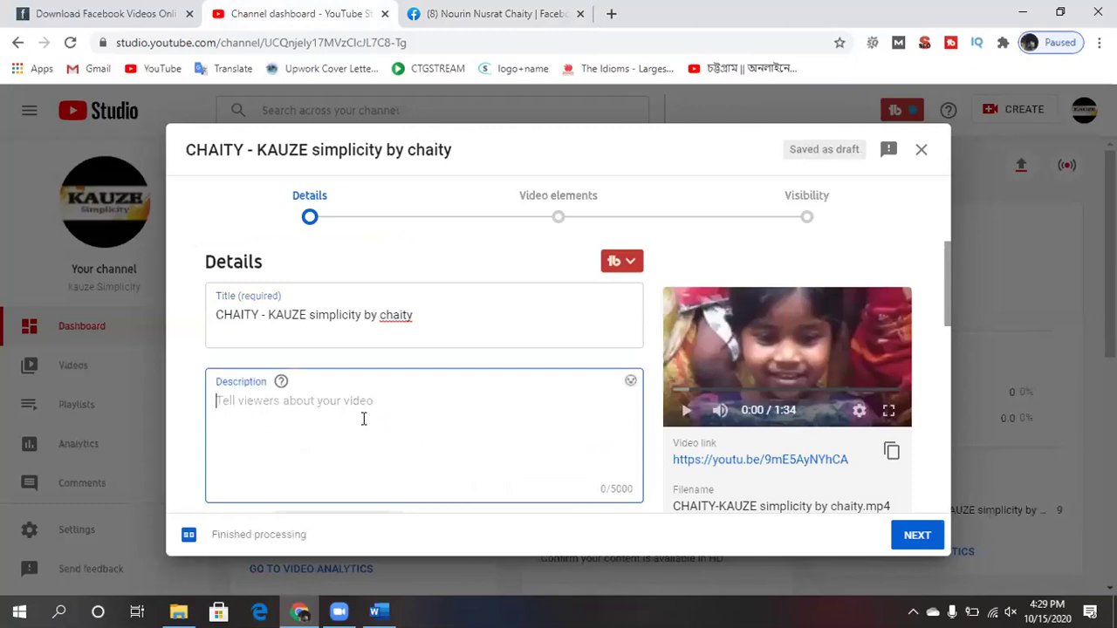
pyautogui.hotkey('ctrl', 'v')
pyautogui.scroll(-15, 453, 416)
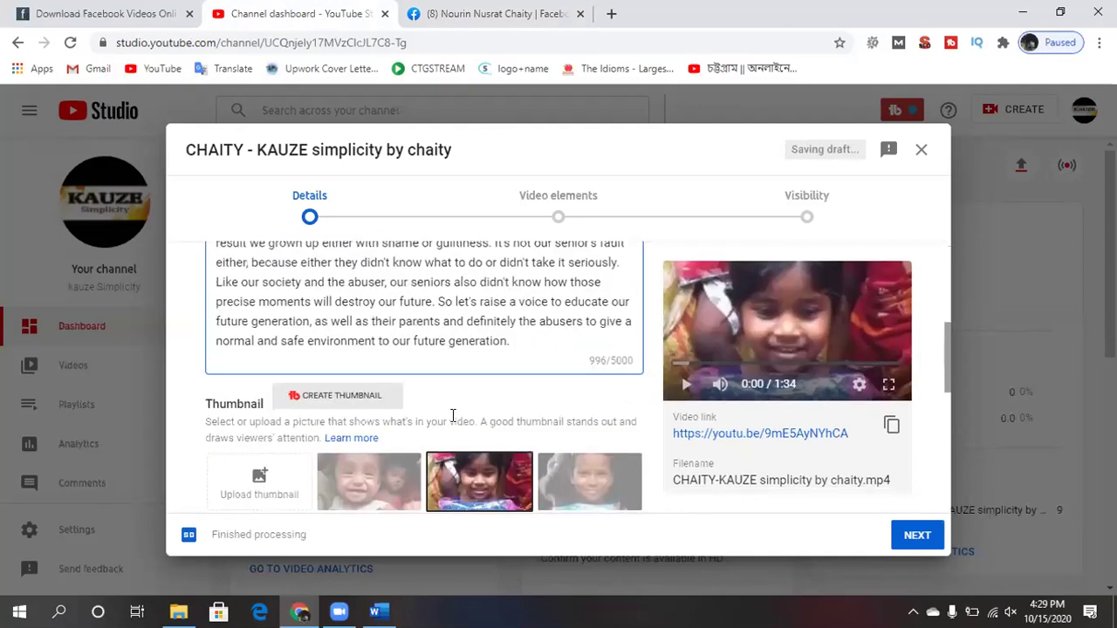
pyautogui.scroll(5, 453, 415)
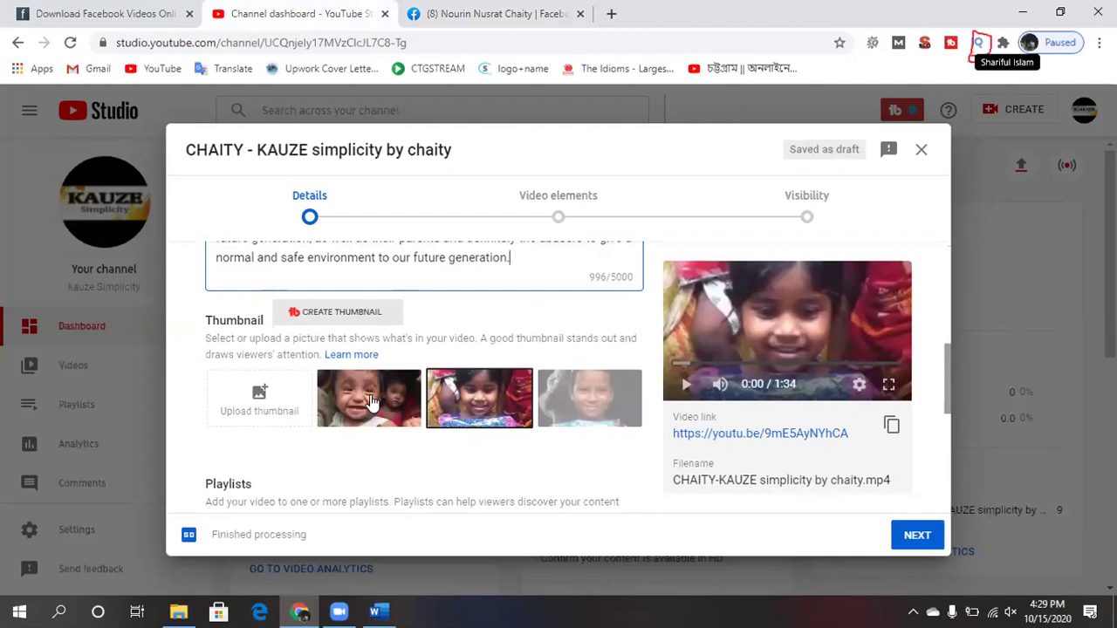
# Sign in to the vidIQ extension with Google, choosing the channel owner's account.
pyautogui.click(978, 44)
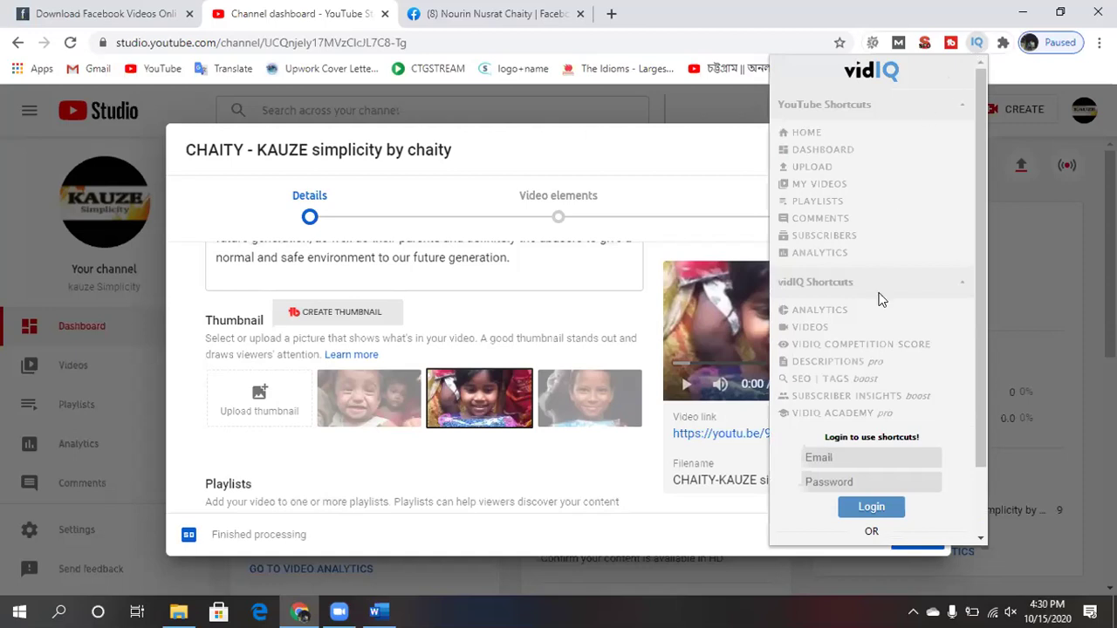
pyautogui.click(854, 454)
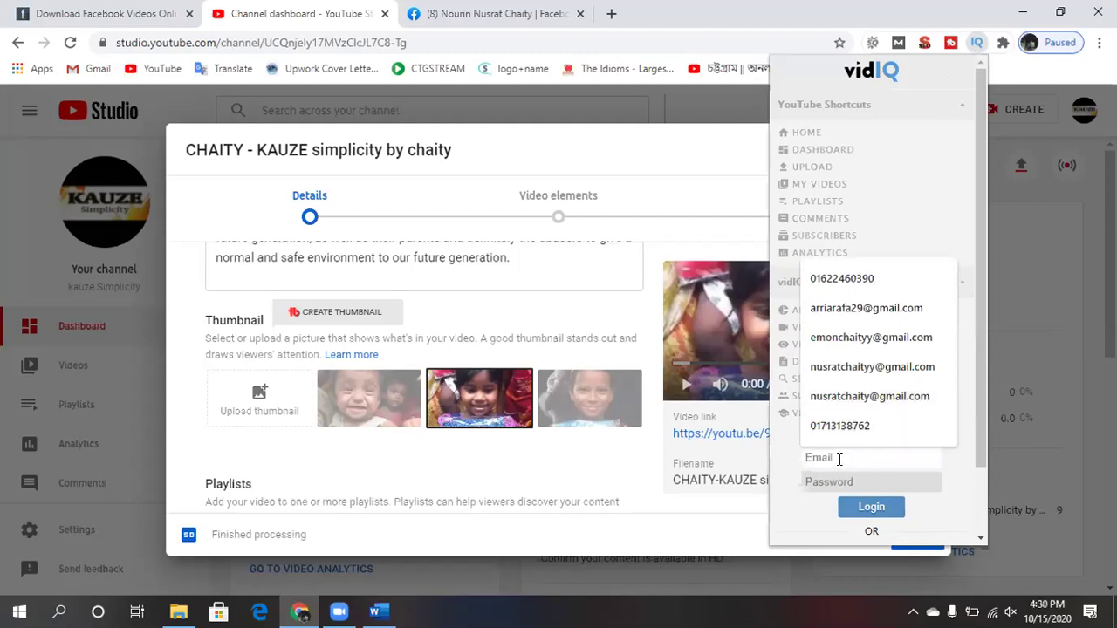
pyautogui.click(829, 520)
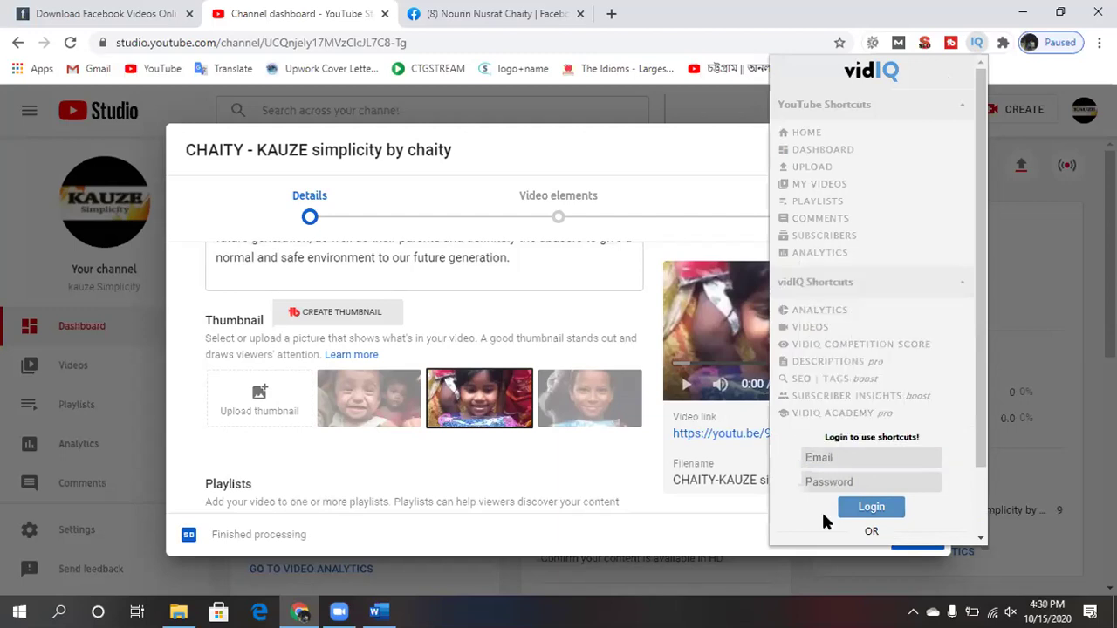
pyautogui.scroll(-2, 981, 532)
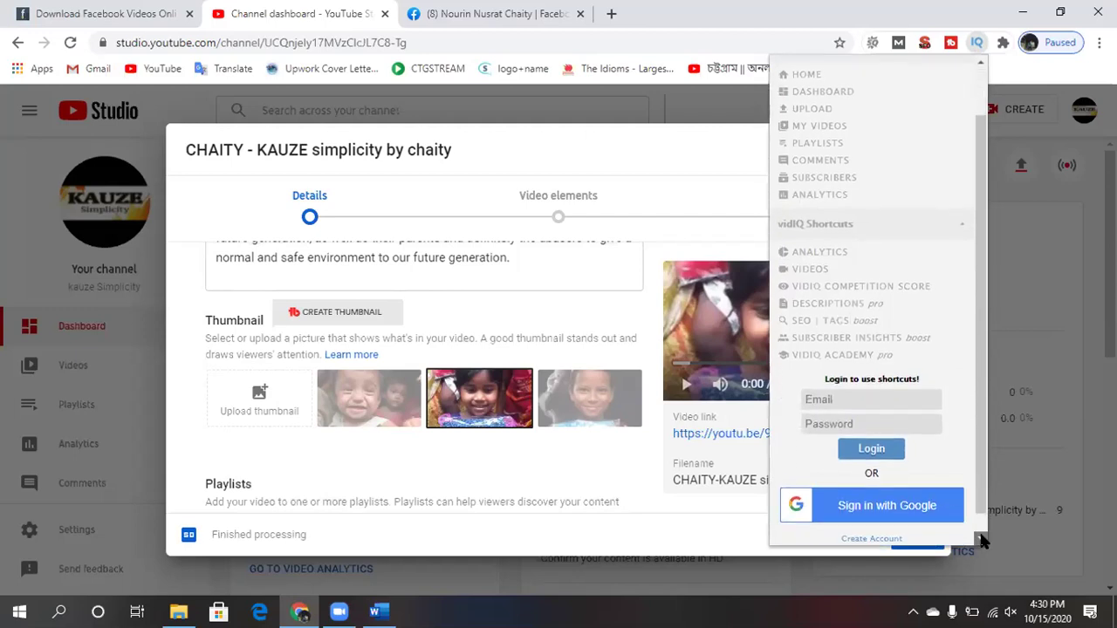
pyautogui.click(899, 499)
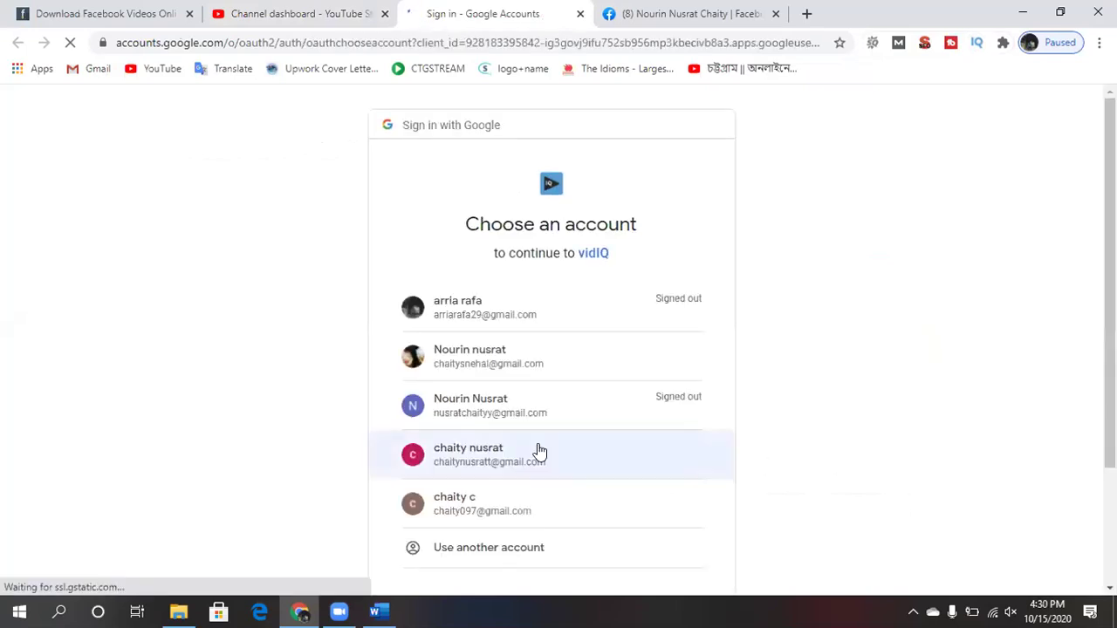
pyautogui.scroll(-2, 539, 451)
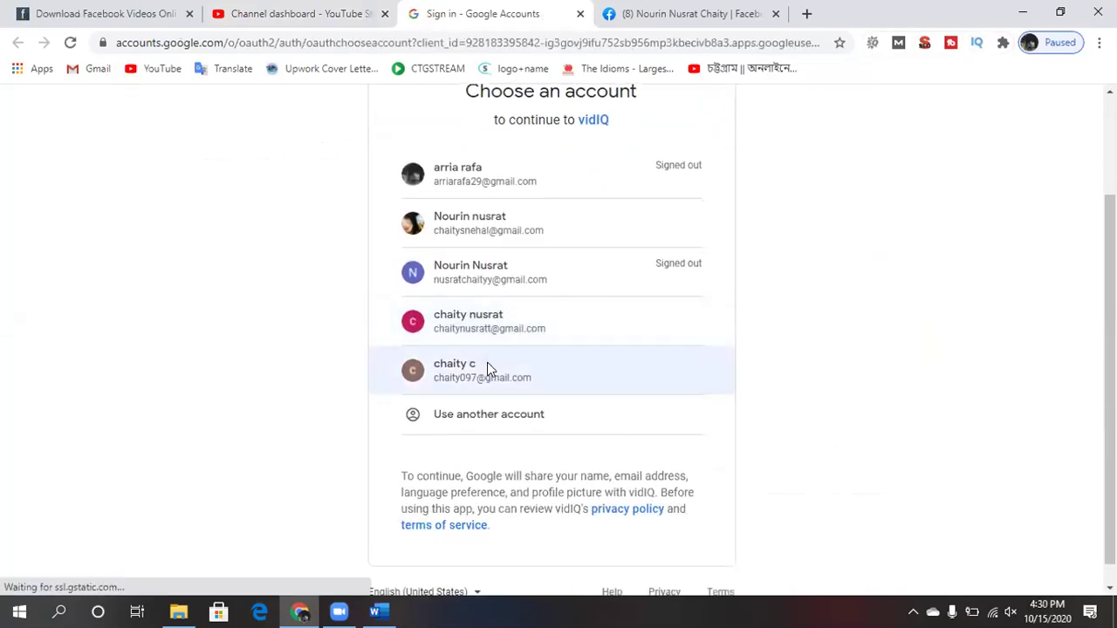
pyautogui.click(487, 370)
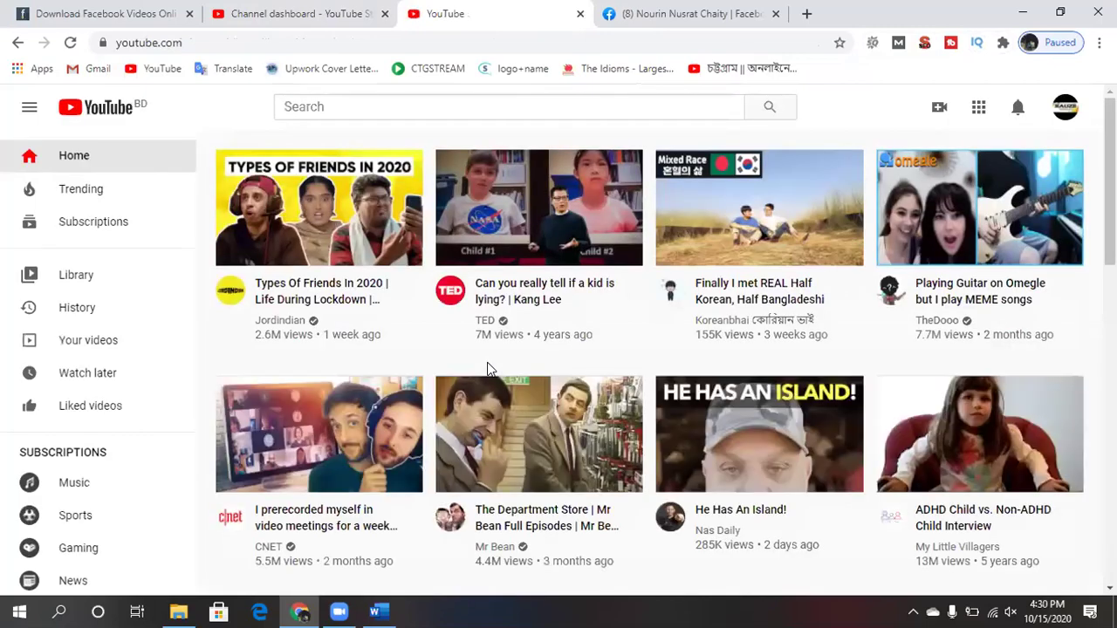
# Check the signed-in account and shortcuts in the vidIQ extension, and return to the video upload in YouTube Studio.
pyautogui.click(975, 45)
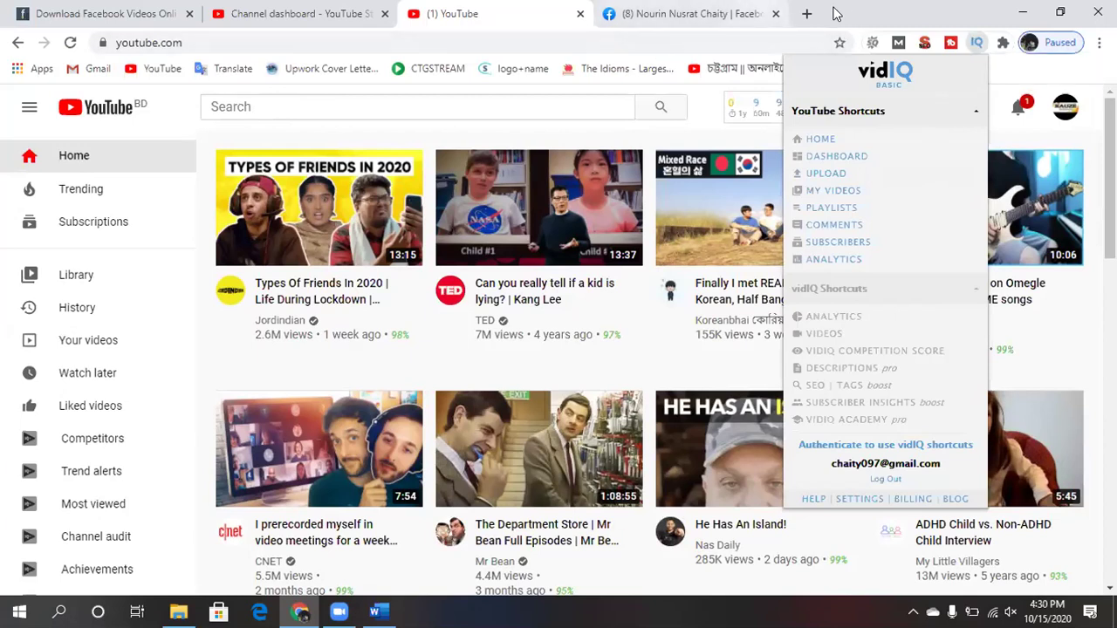
pyautogui.click(709, 100)
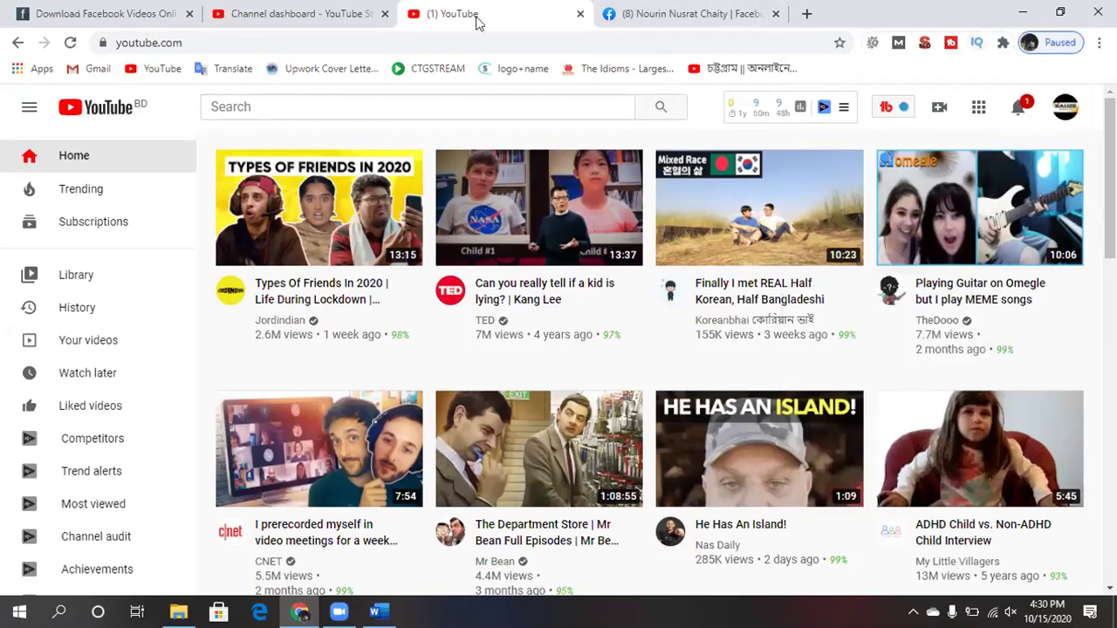
pyautogui.click(346, 13)
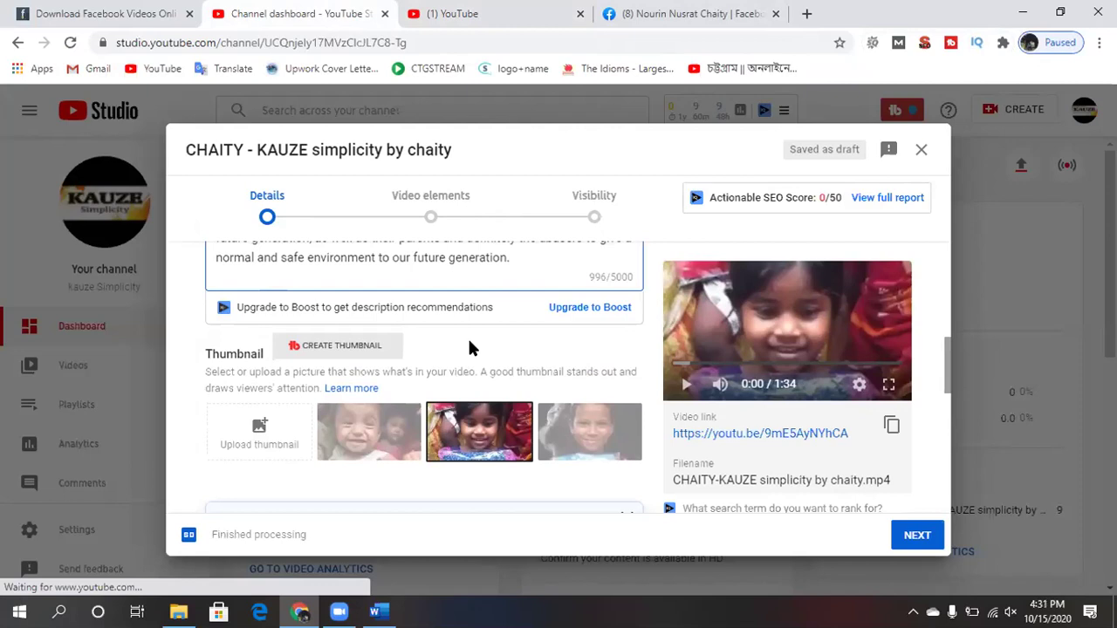
# Open vidIQ's Boost upgrade offer from the description area, compare the Pro, Boost and Boost+ plans, and return to YouTube Studio.
pyautogui.click(581, 311)
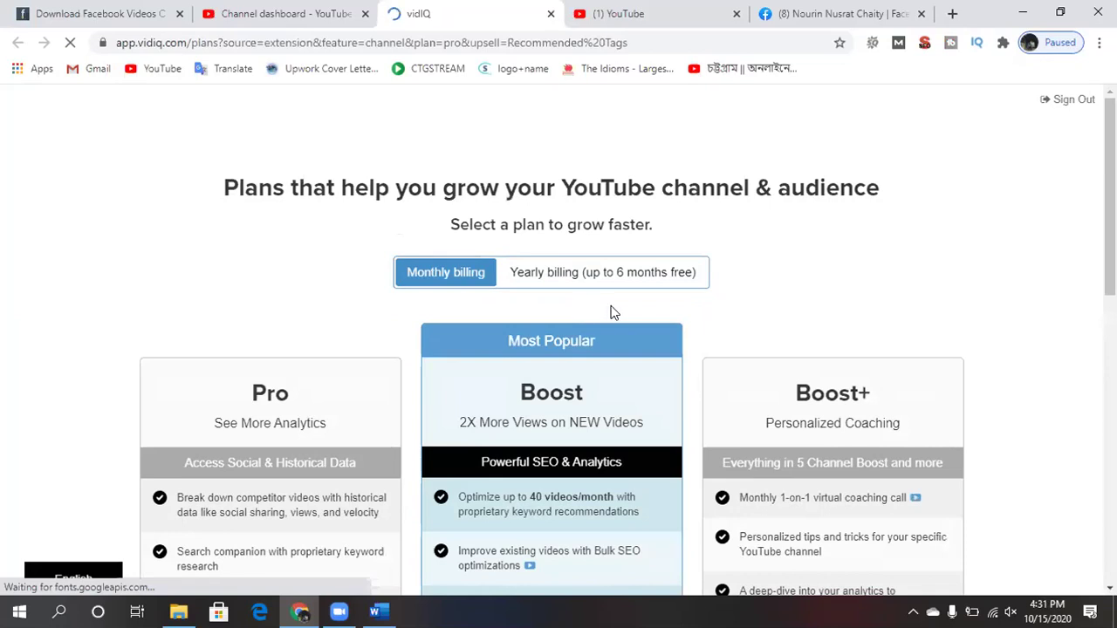
pyautogui.scroll(-2, 611, 314)
pyautogui.scroll(-1, 612, 314)
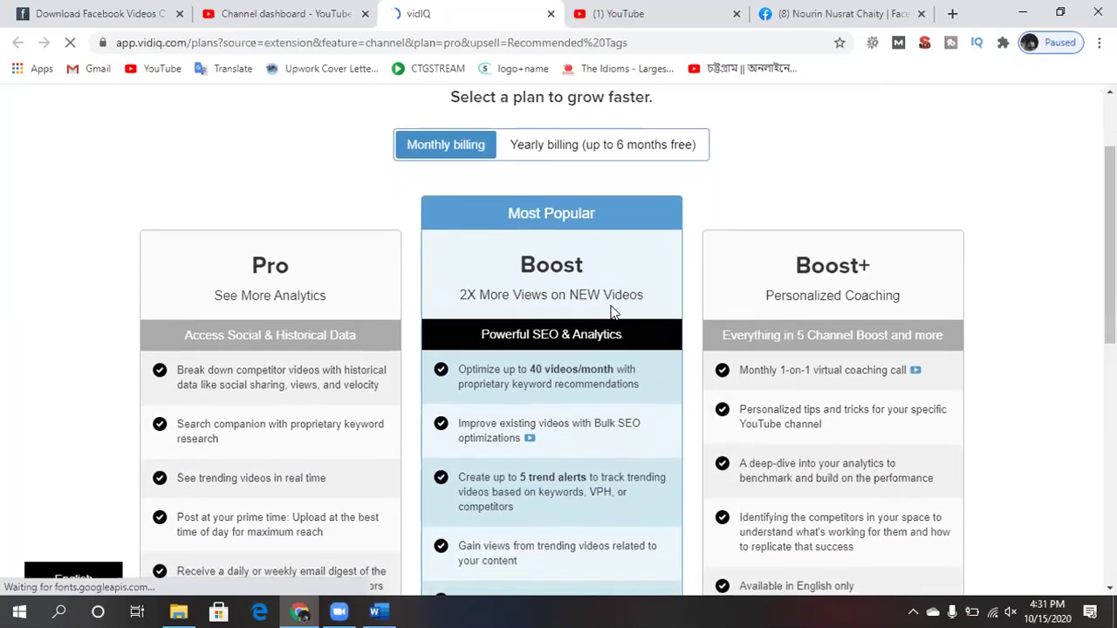
pyautogui.scroll(-2, 611, 313)
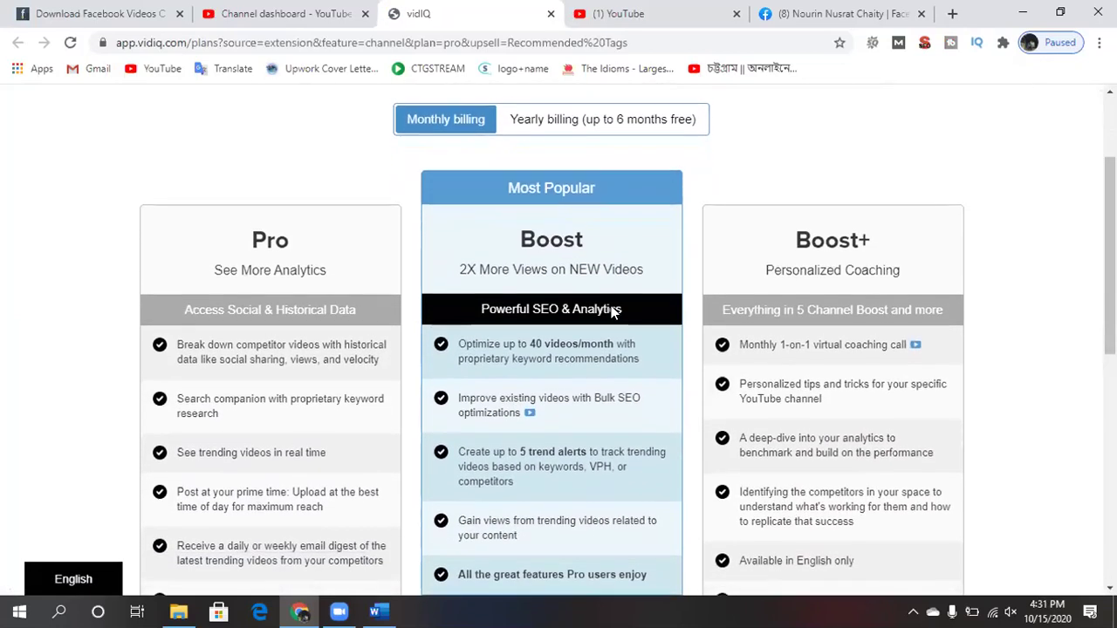
pyautogui.scroll(-2, 610, 313)
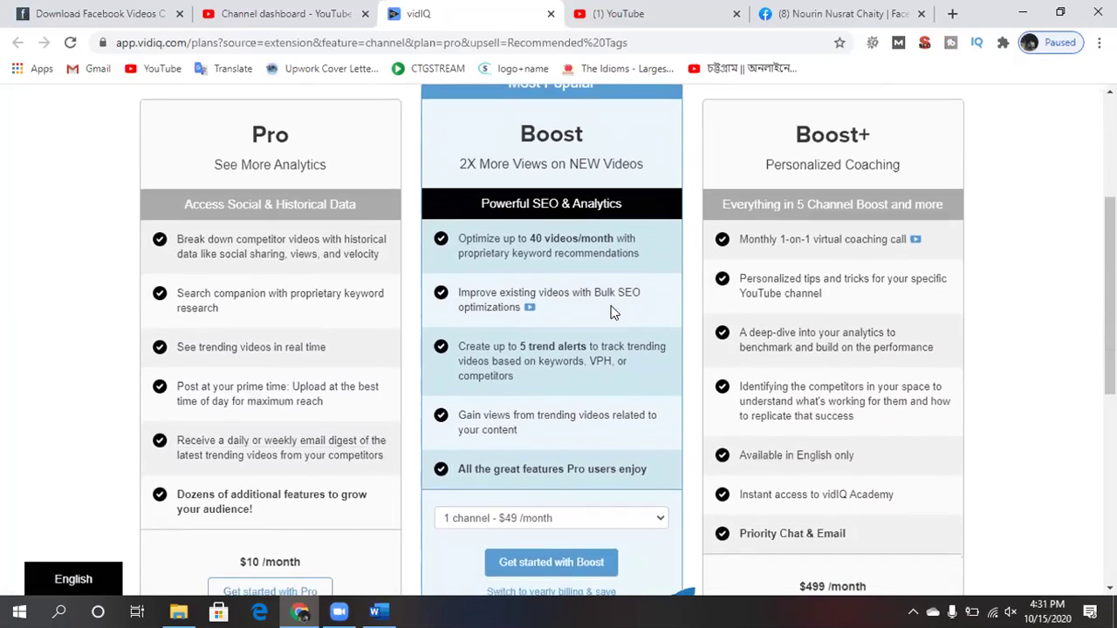
pyautogui.scroll(-3, 611, 313)
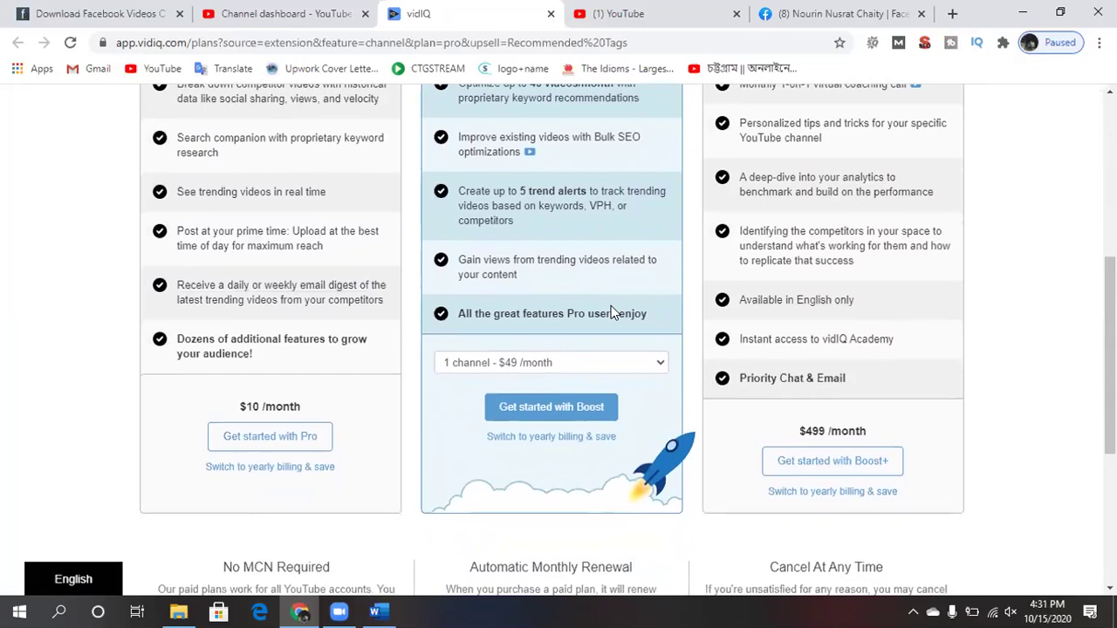
pyautogui.scroll(-3, 610, 313)
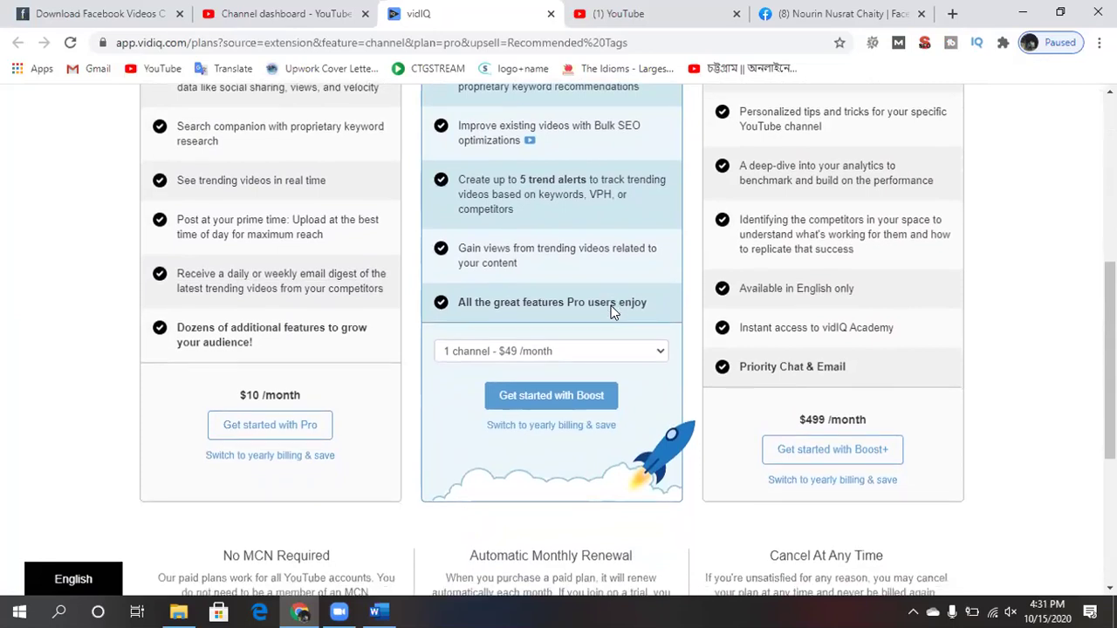
pyautogui.scroll(10, 613, 313)
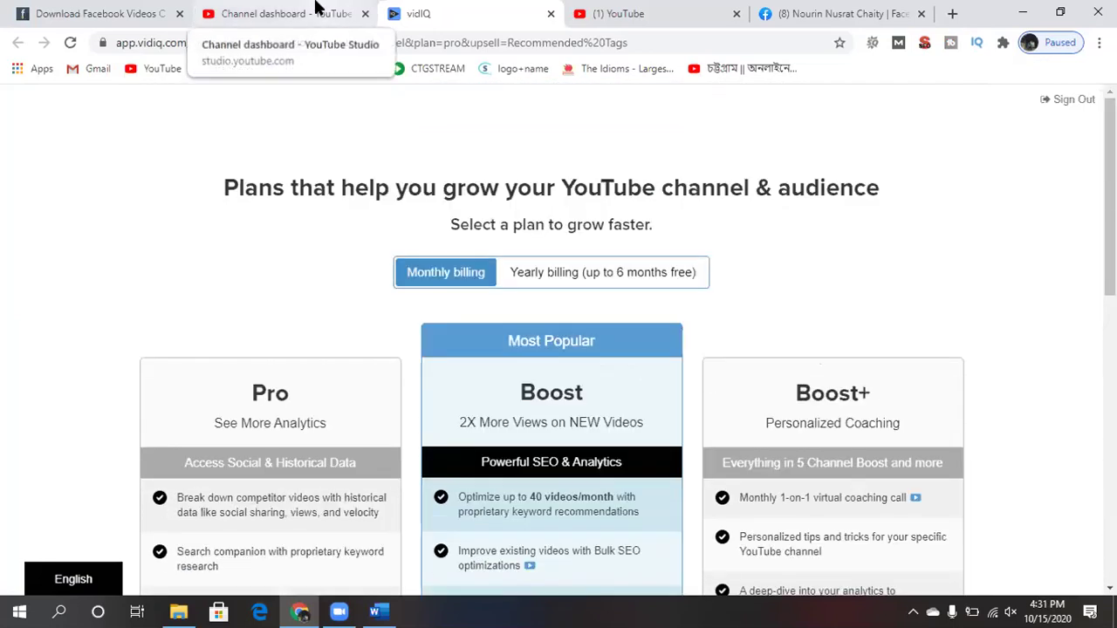
pyautogui.click(319, 13)
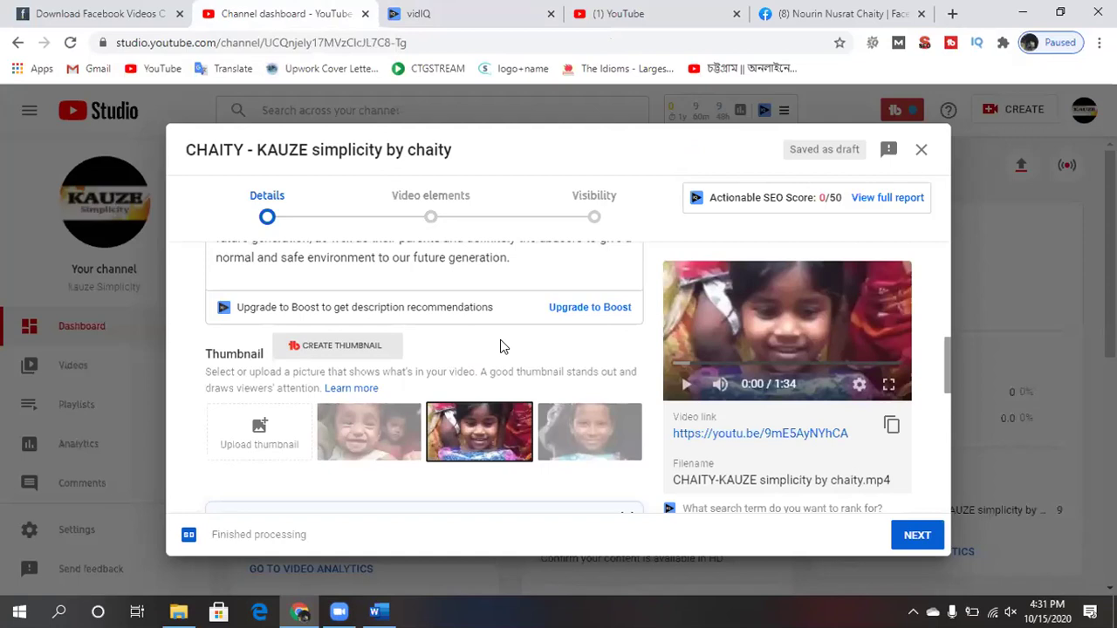
# Review the upload's details from title and description through thumbnail, playlists and audience, including the vidIQ additions.
pyautogui.scroll(-1, 500, 346)
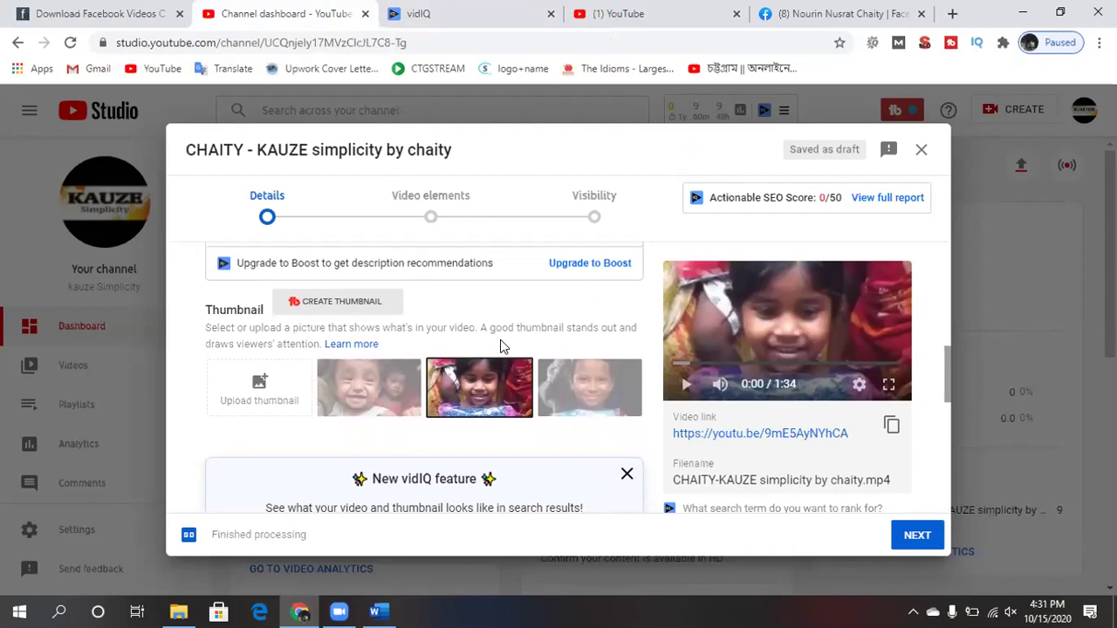
pyautogui.scroll(10, 502, 346)
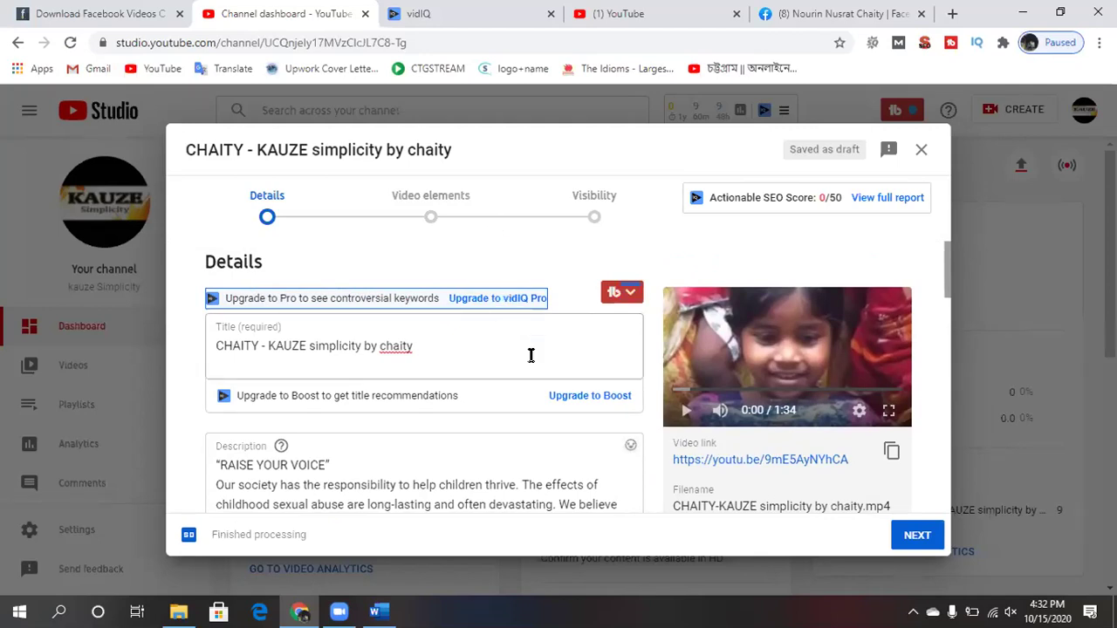
pyautogui.scroll(-5, 530, 355)
pyautogui.scroll(-3, 530, 355)
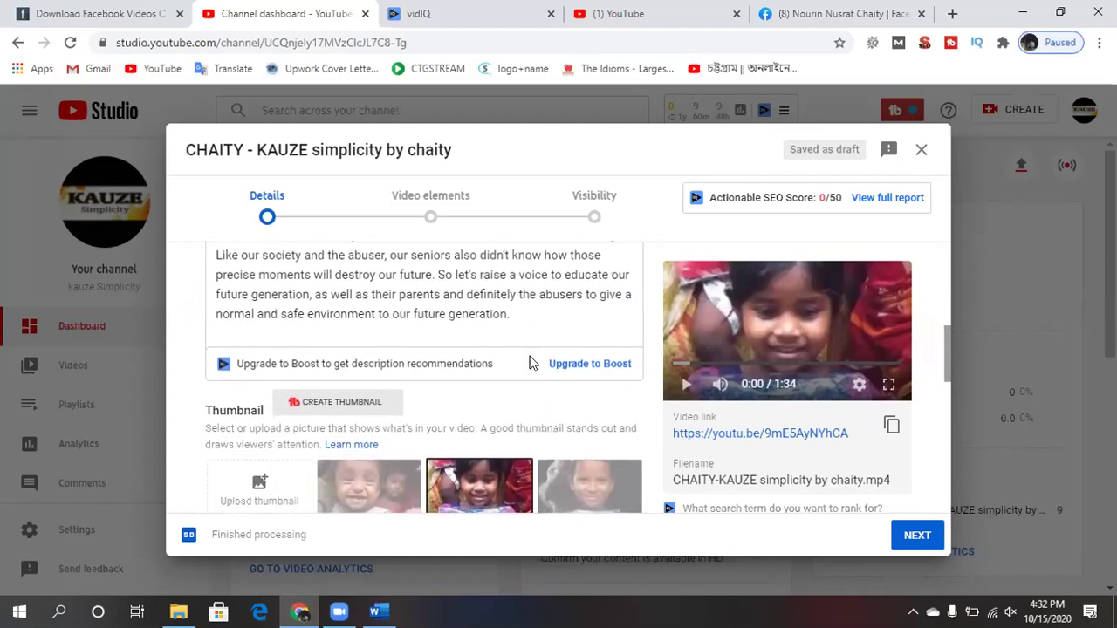
pyautogui.scroll(-1, 531, 361)
pyautogui.scroll(-4, 531, 363)
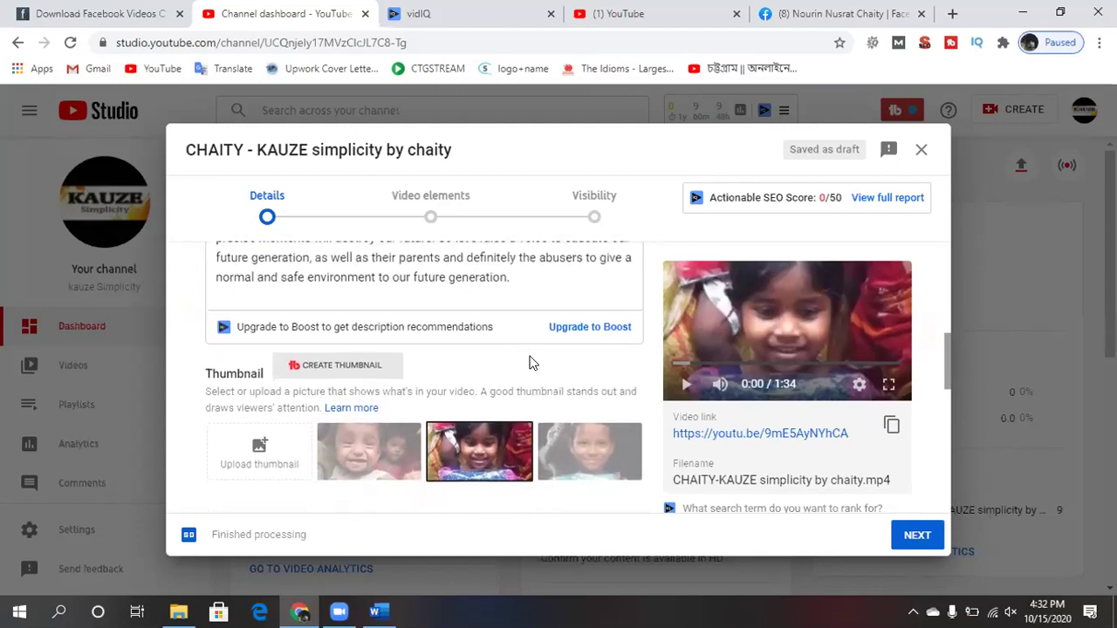
pyautogui.scroll(-4, 532, 363)
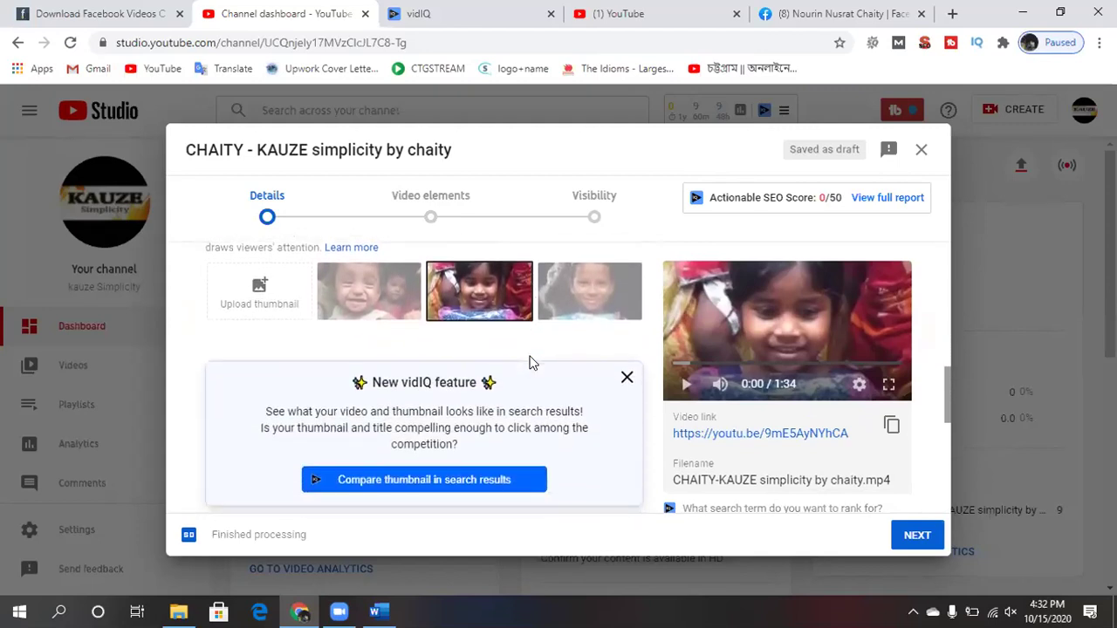
pyautogui.scroll(-3, 532, 363)
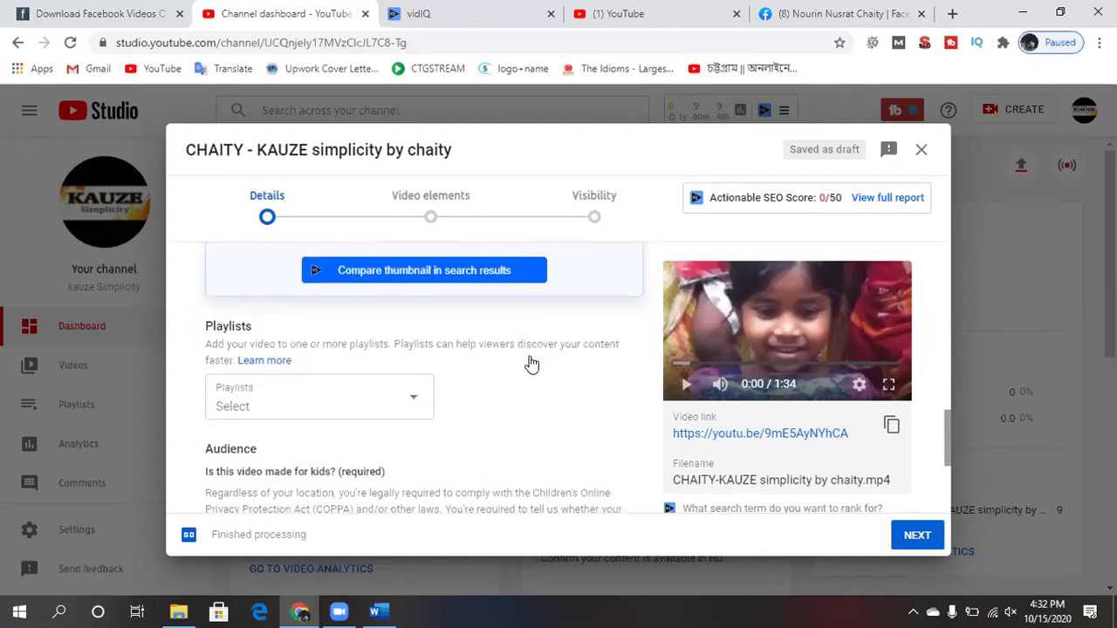
pyautogui.scroll(-2, 532, 363)
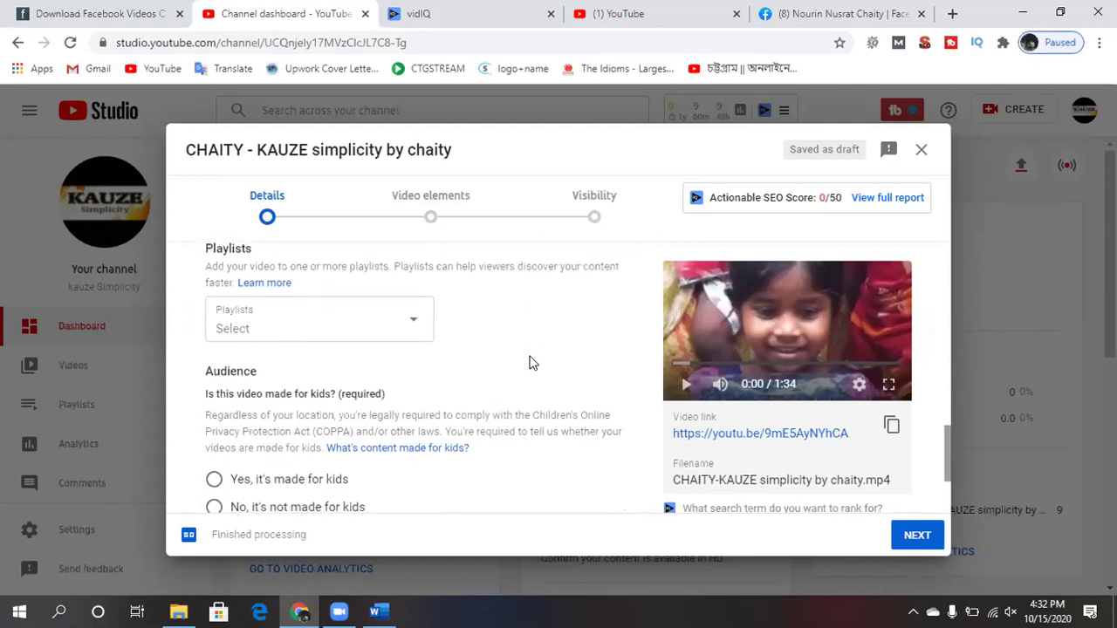
# Choose the first suggested thumbnail, the close-up of the smiling baby, for the video.
pyautogui.scroll(5, 532, 363)
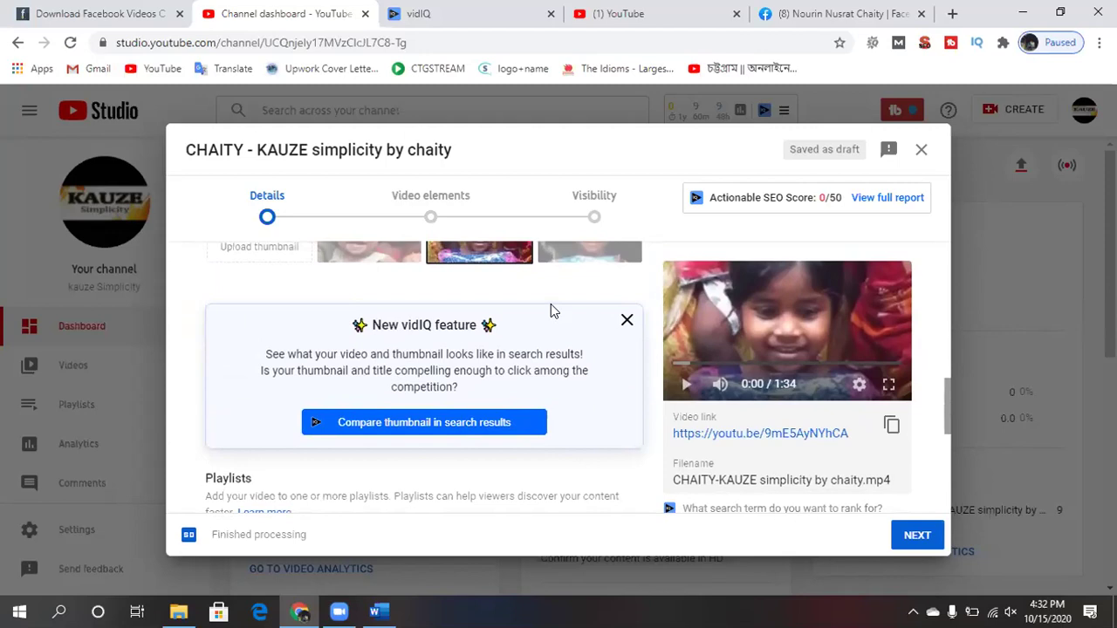
pyautogui.scroll(1, 454, 292)
pyautogui.scroll(1, 455, 292)
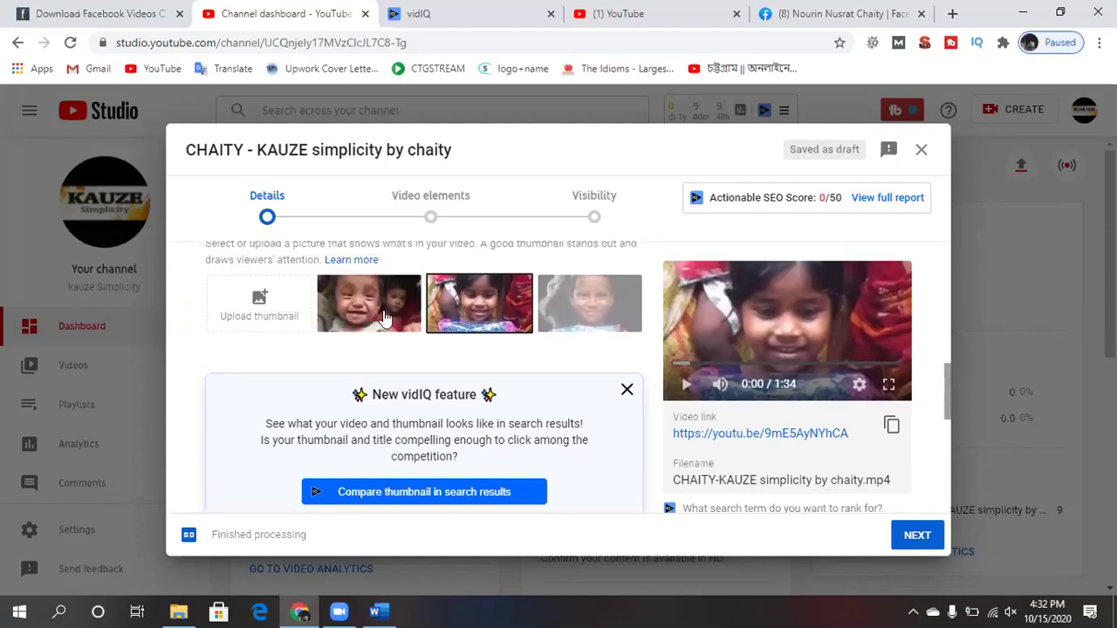
pyautogui.click(369, 311)
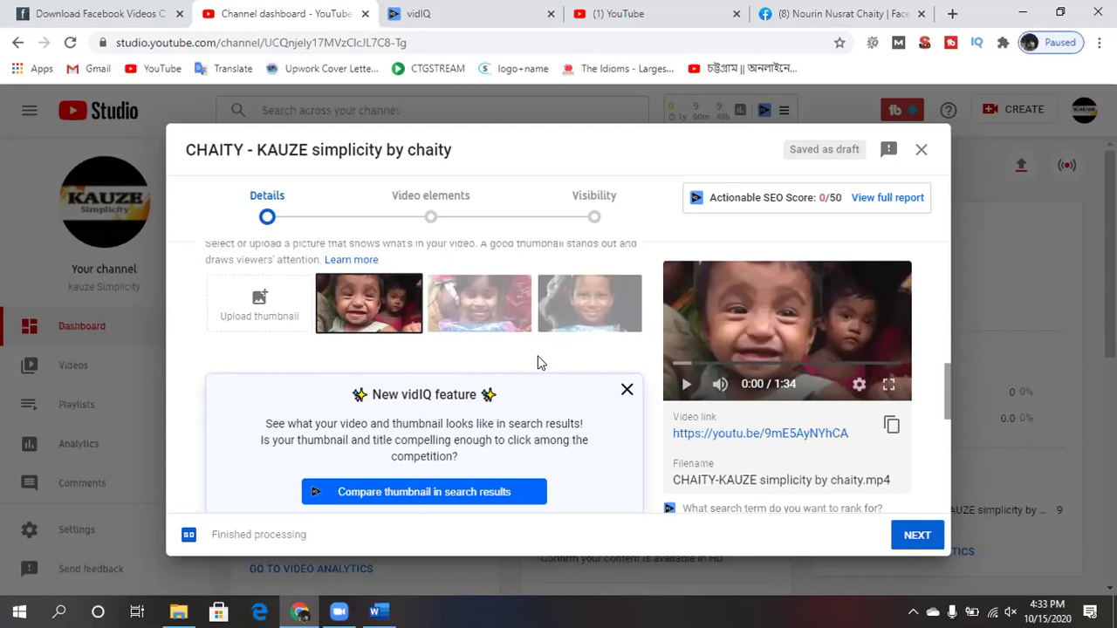
# Open vidIQ's thumbnail comparison and its channel authentication page, return to YouTube Studio without authenticating and close the comparison.
pyautogui.scroll(-1, 546, 422)
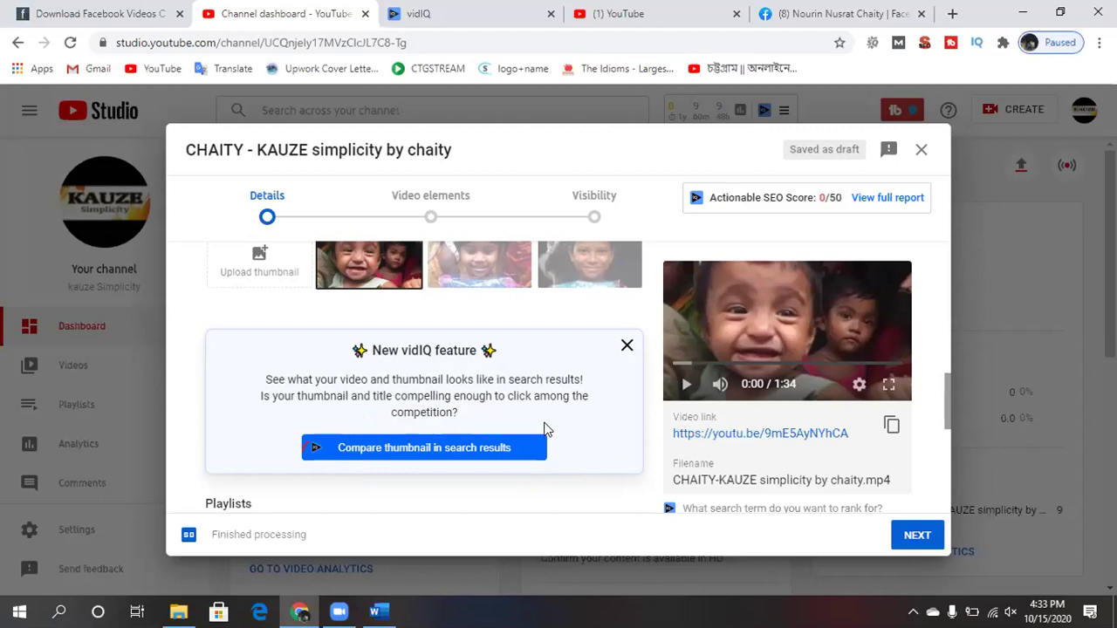
pyautogui.click(463, 450)
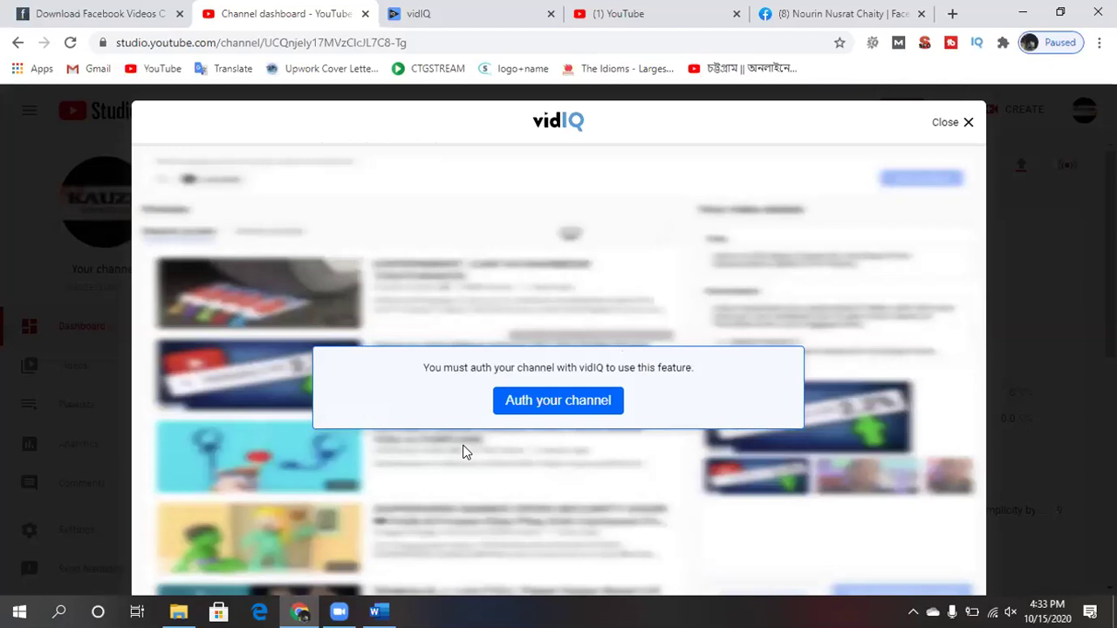
pyautogui.click(545, 404)
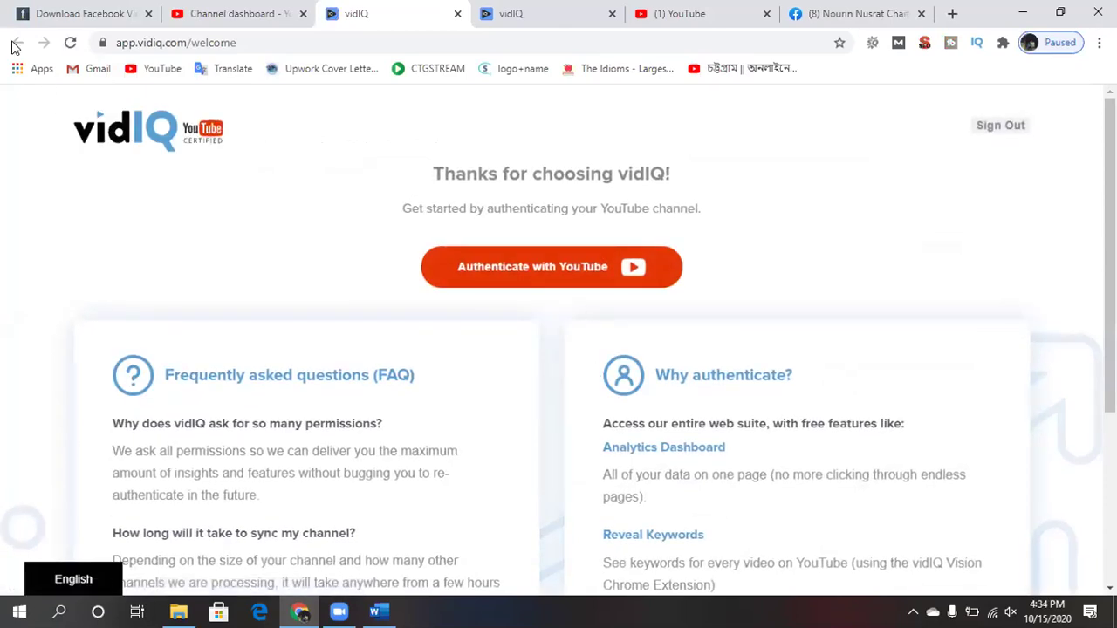
pyautogui.click(253, 8)
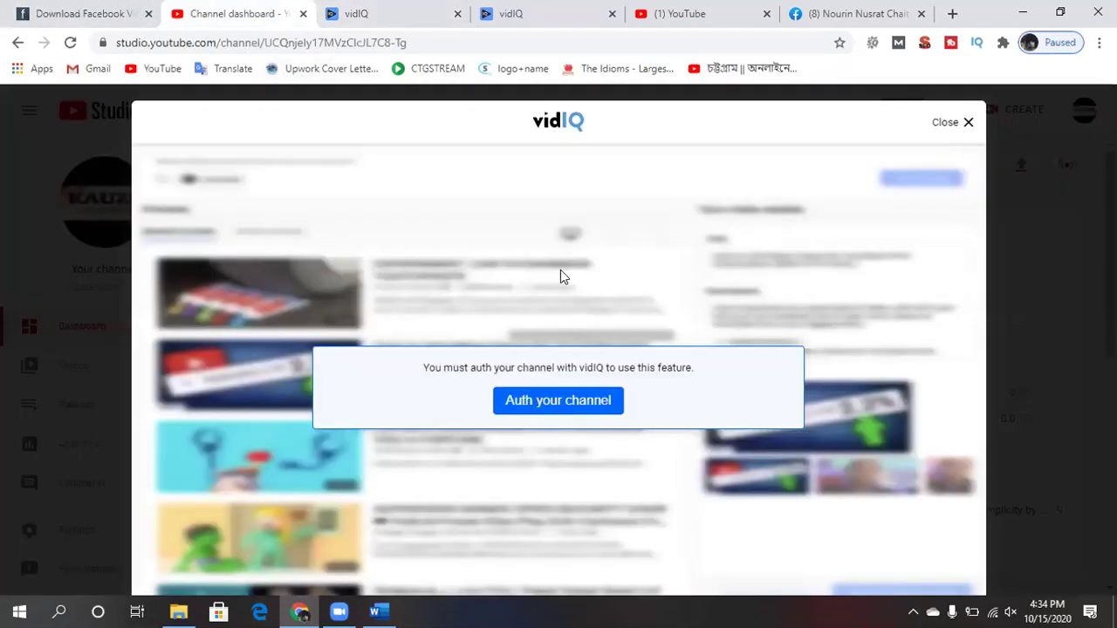
pyautogui.click(960, 123)
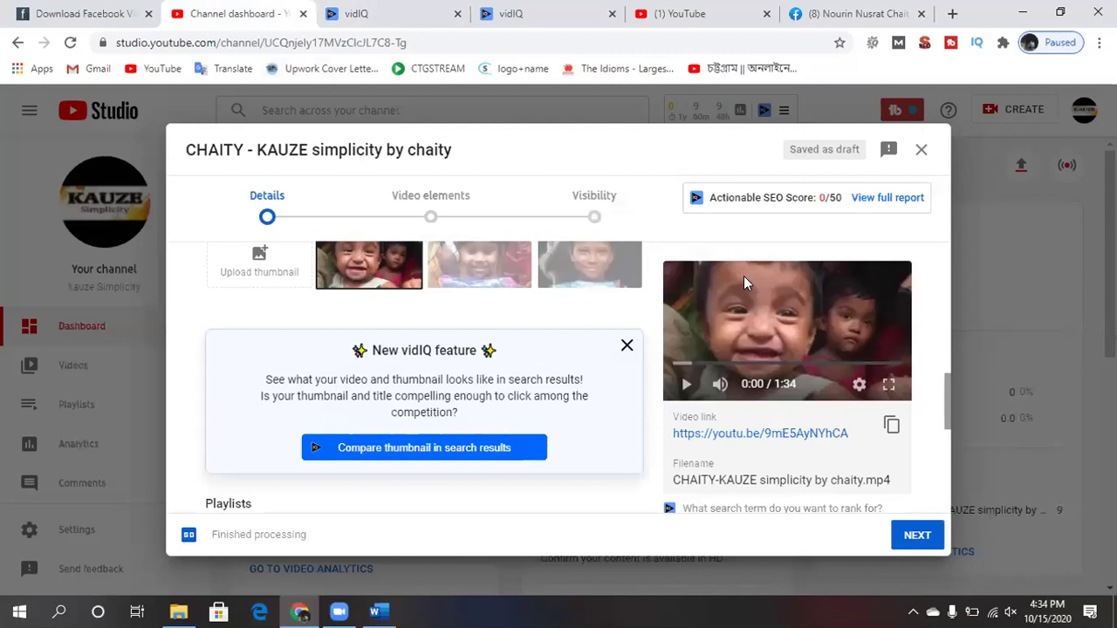
# Create a public playlist titled Happy and select it for the uploaded video.
pyautogui.scroll(-1, 598, 431)
pyautogui.scroll(-2, 598, 439)
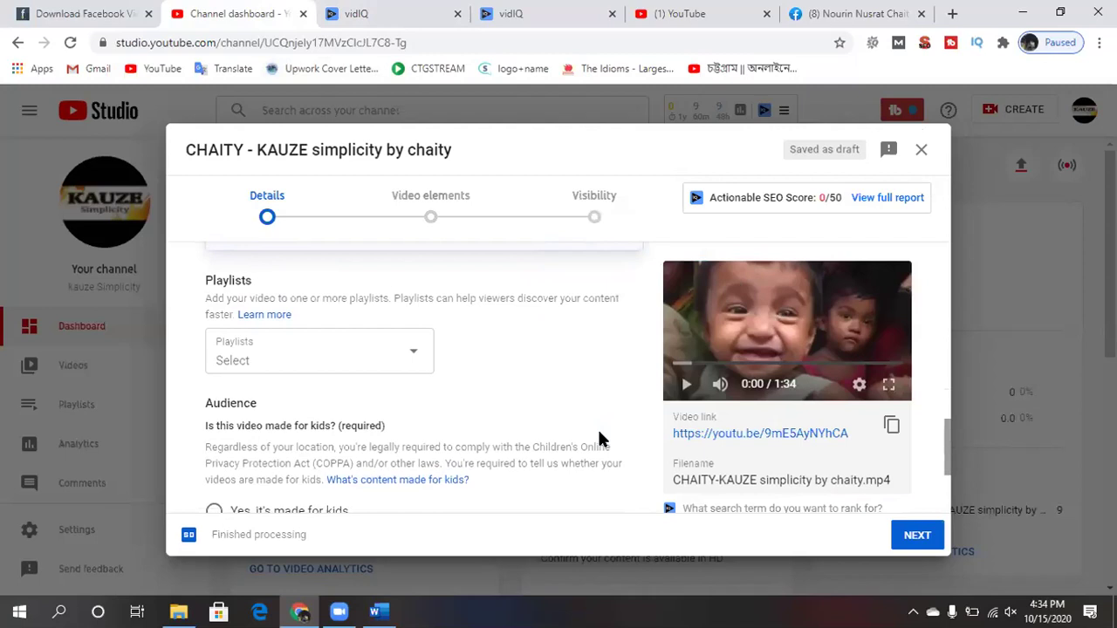
pyautogui.click(417, 358)
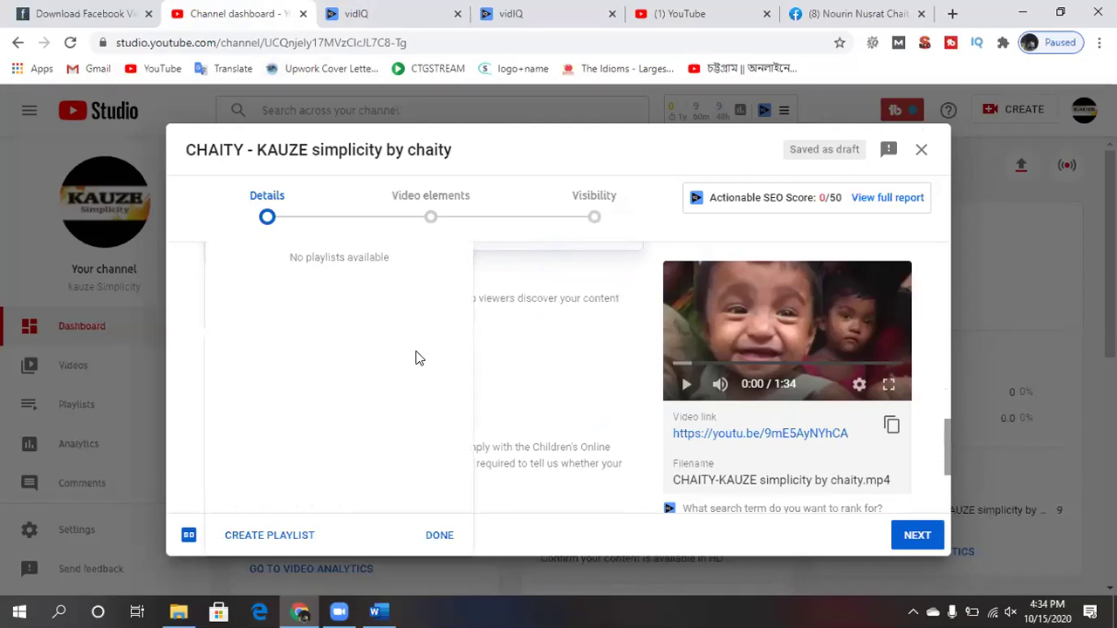
pyautogui.click(526, 350)
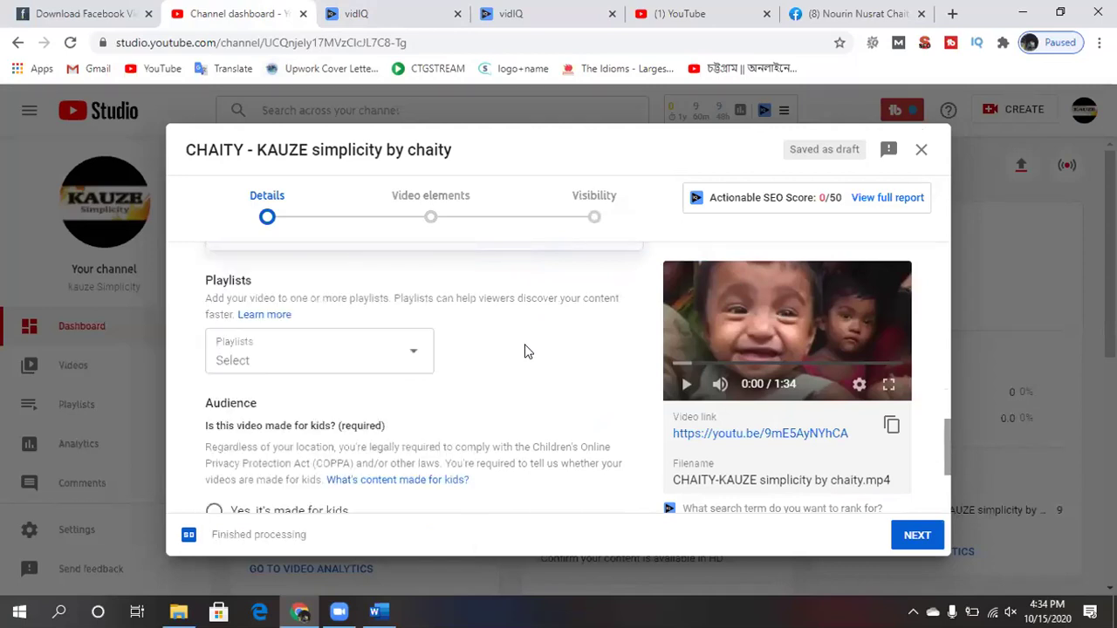
pyautogui.scroll(-2, 526, 351)
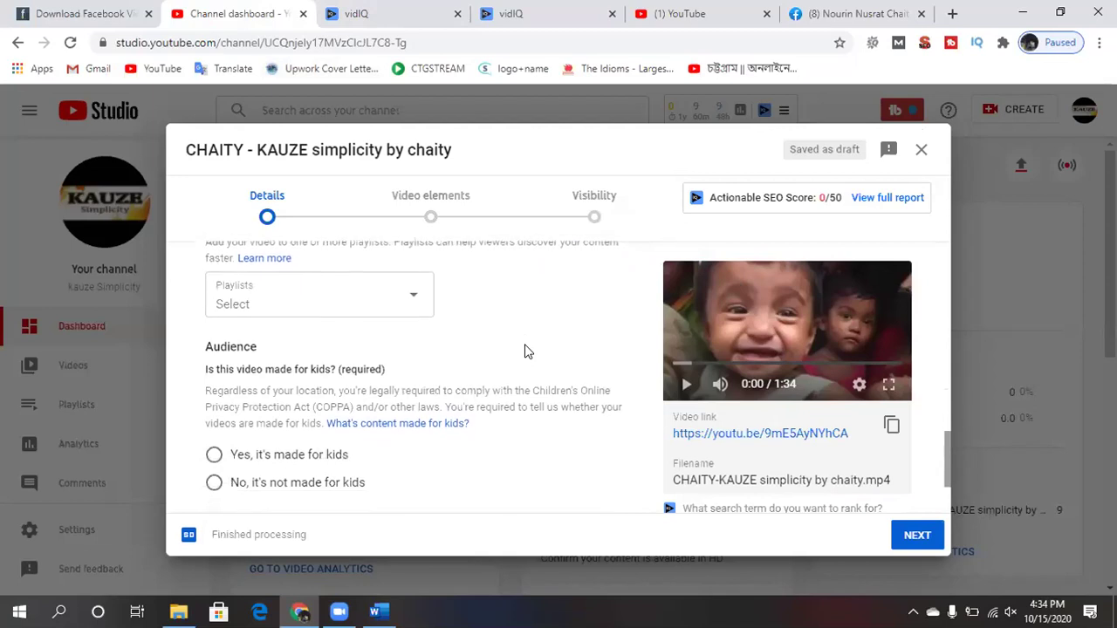
pyautogui.click(405, 301)
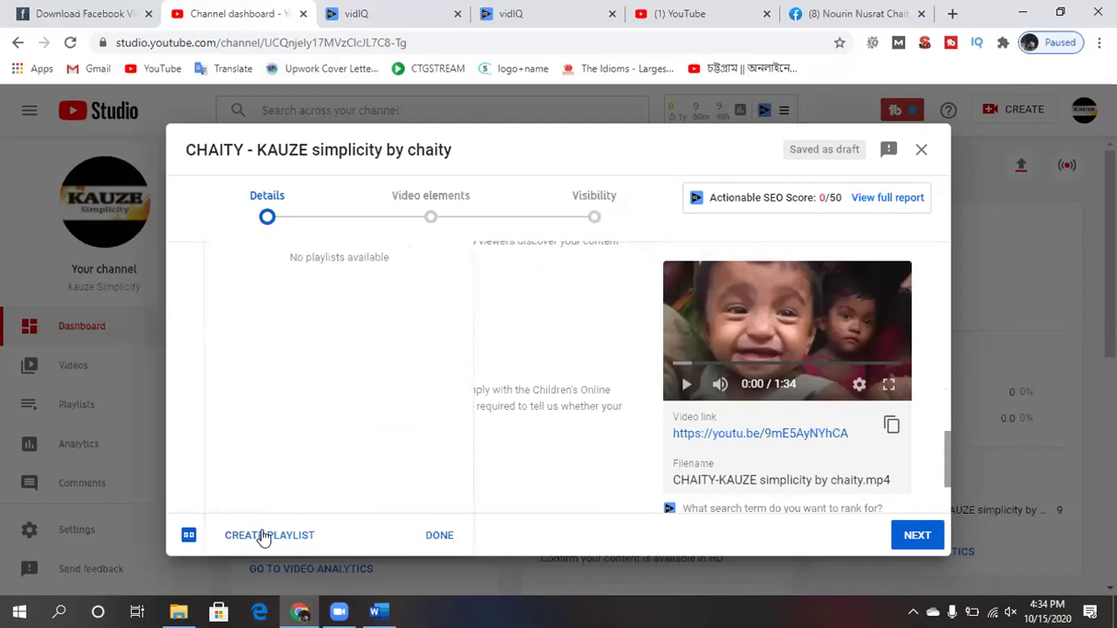
pyautogui.click(263, 536)
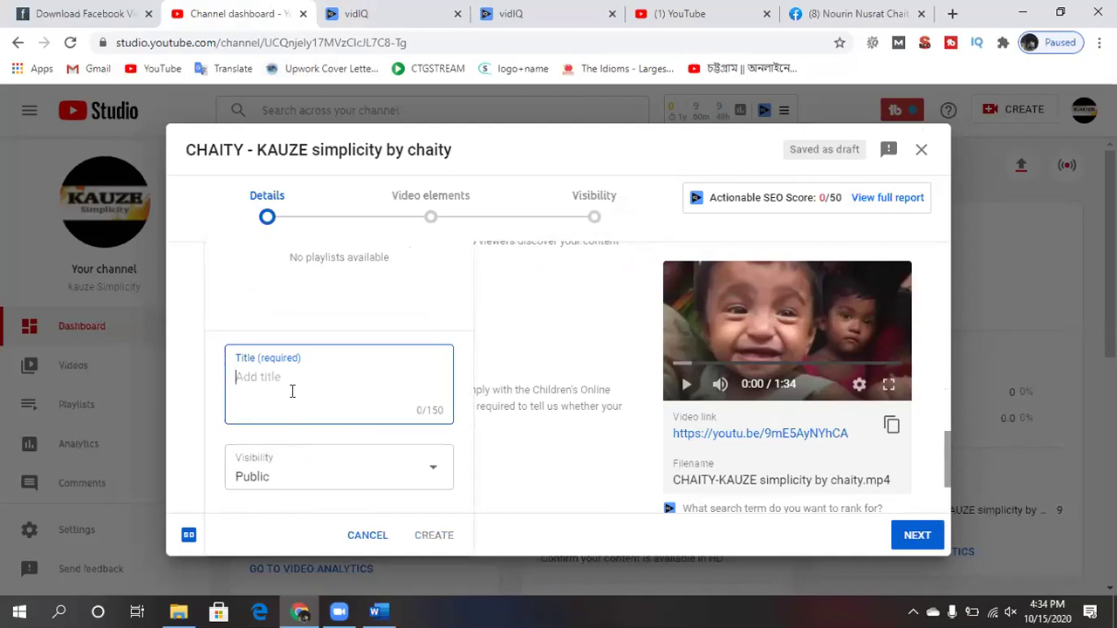
pyautogui.write('Happy')
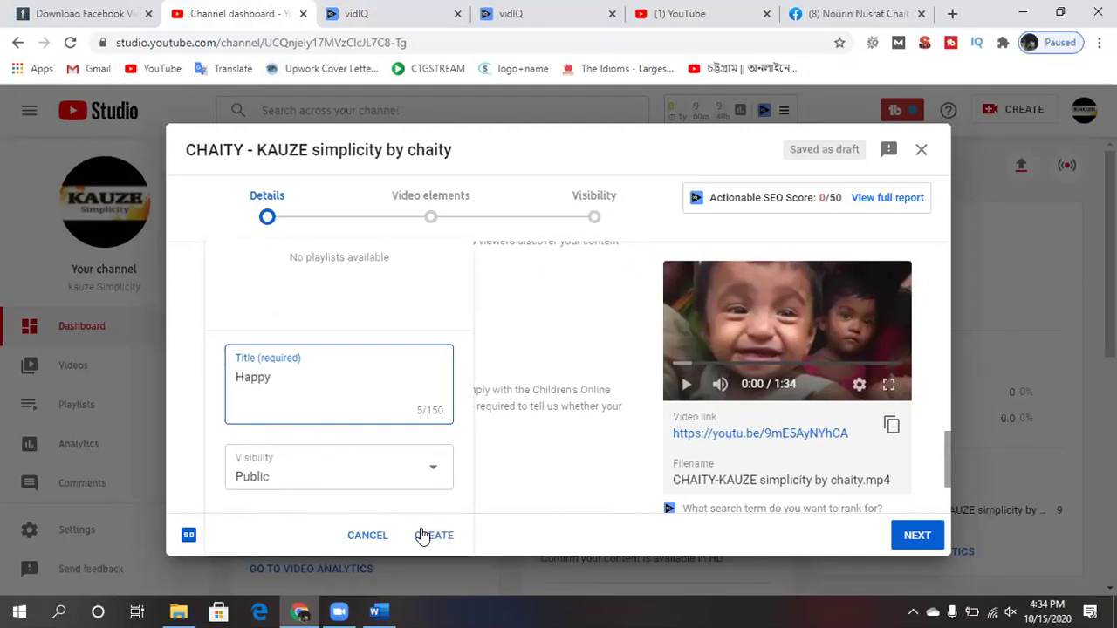
pyautogui.click(428, 538)
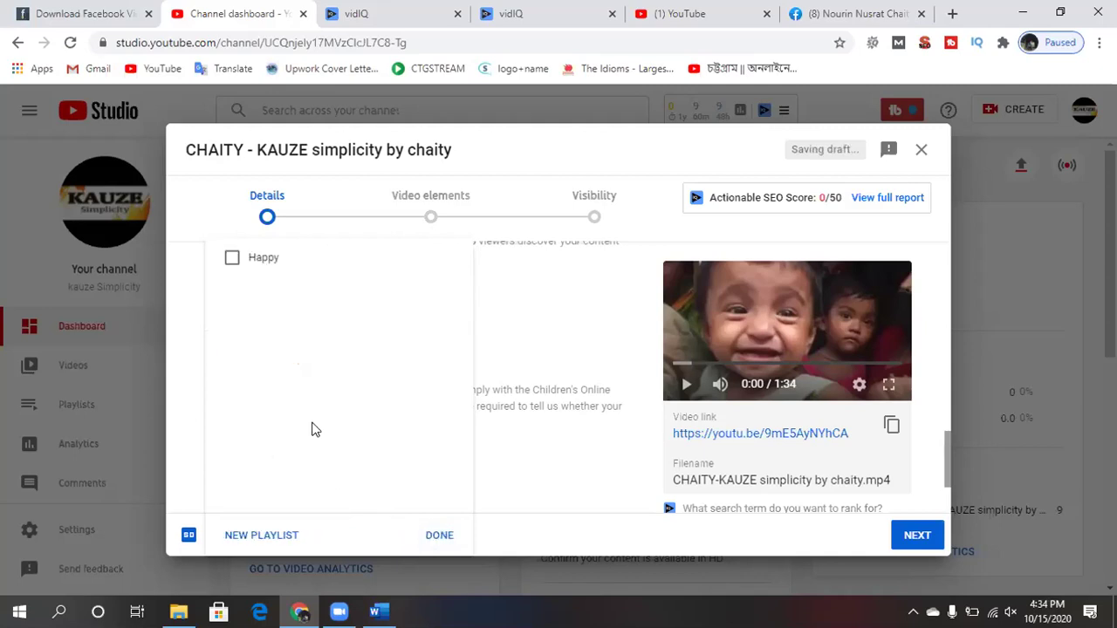
pyautogui.click(232, 260)
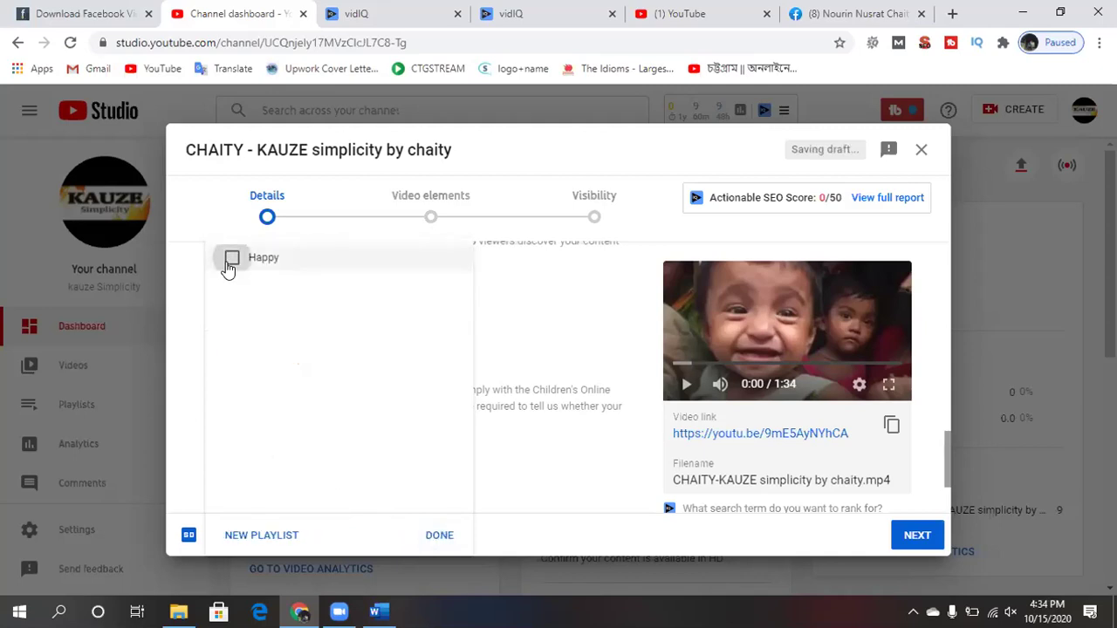
pyautogui.click(439, 537)
# Expand the additional upload options and add the tags KAUZE Simplicity and Raise your voice.
pyautogui.scroll(-3, 441, 444)
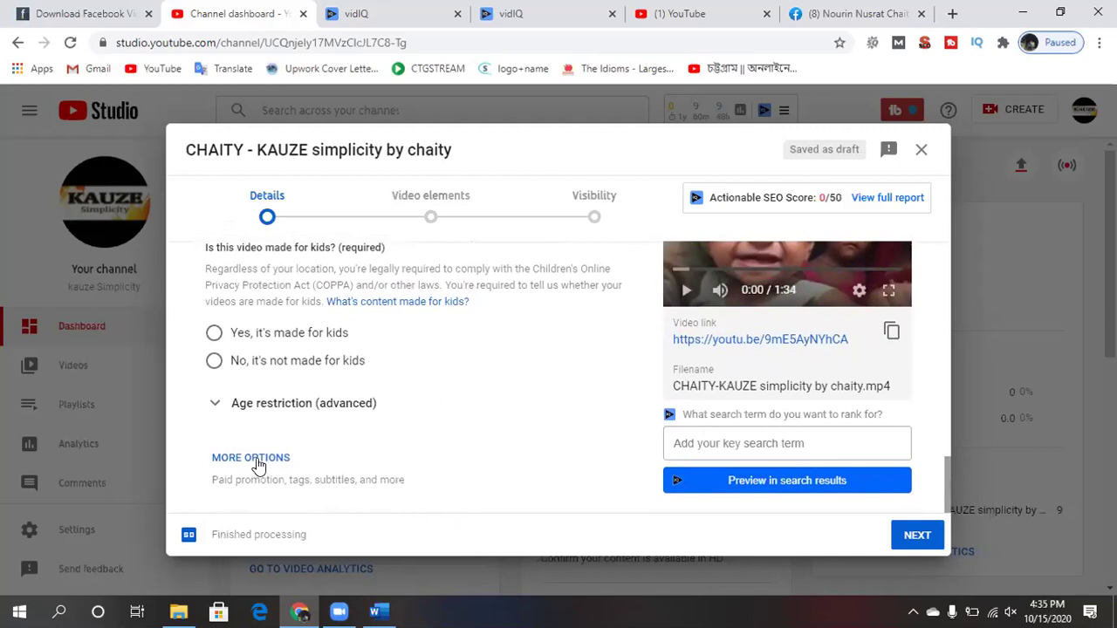
pyautogui.click(304, 453)
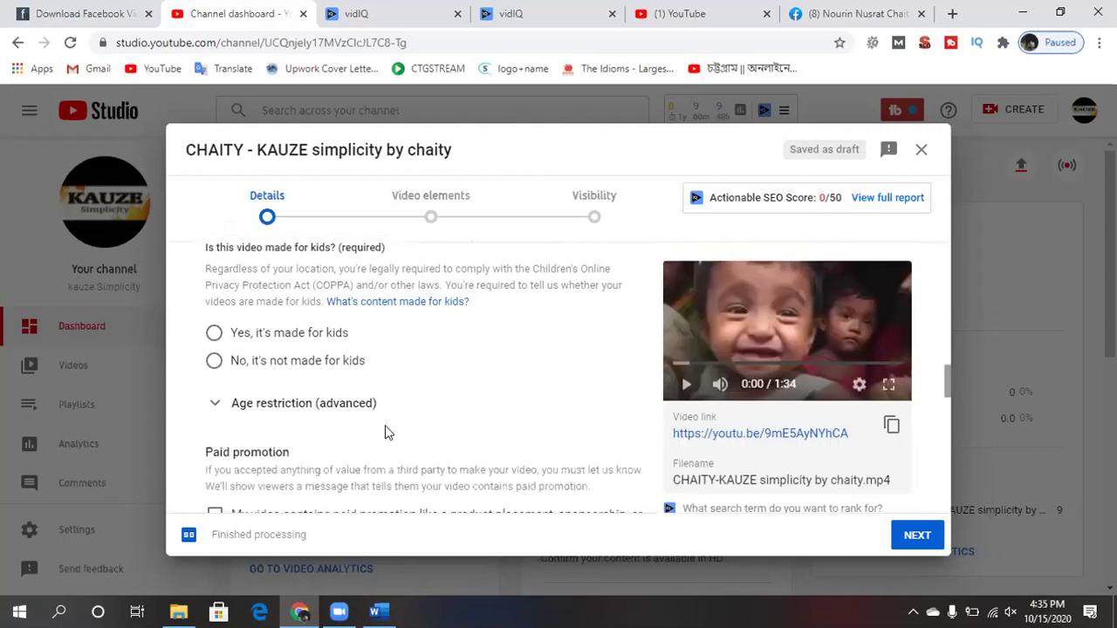
pyautogui.scroll(-1, 387, 434)
pyautogui.scroll(-3, 386, 434)
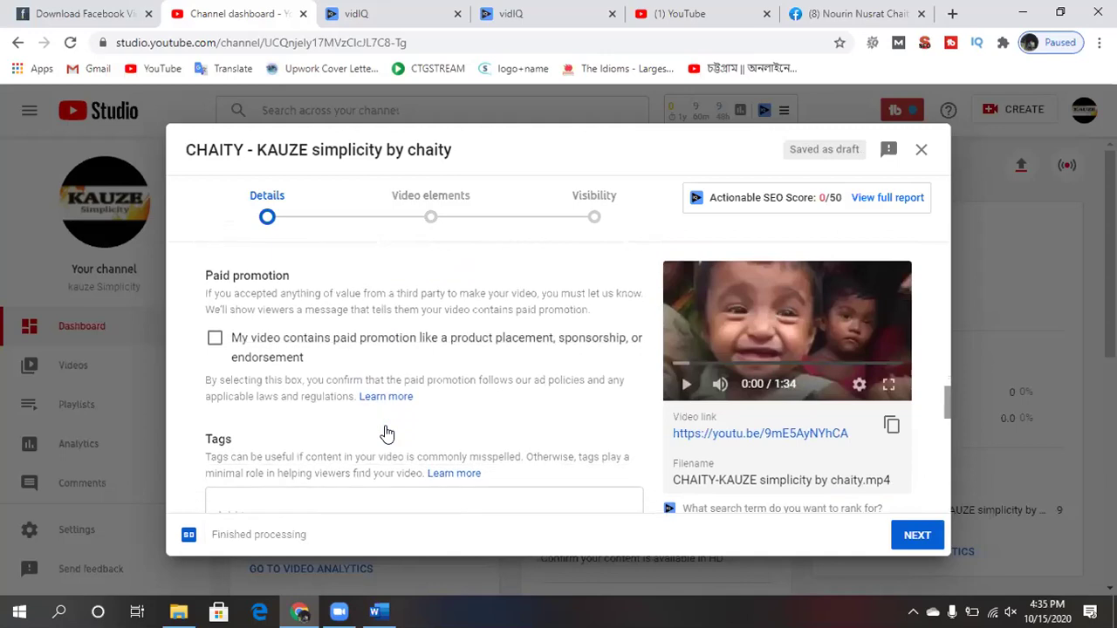
pyautogui.scroll(-1, 386, 433)
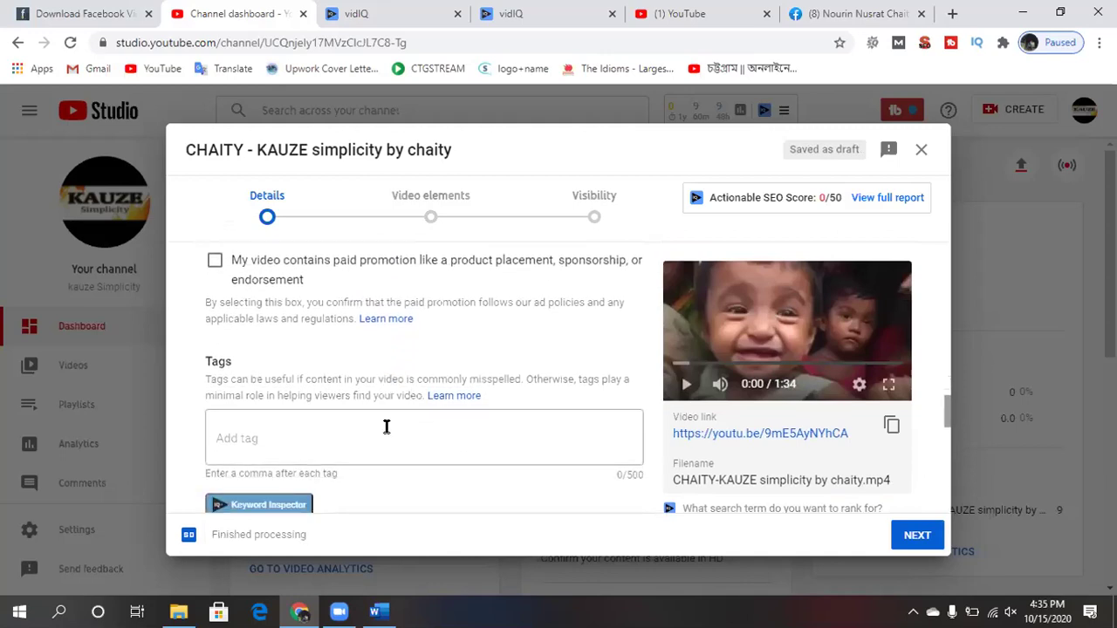
pyautogui.click(371, 428)
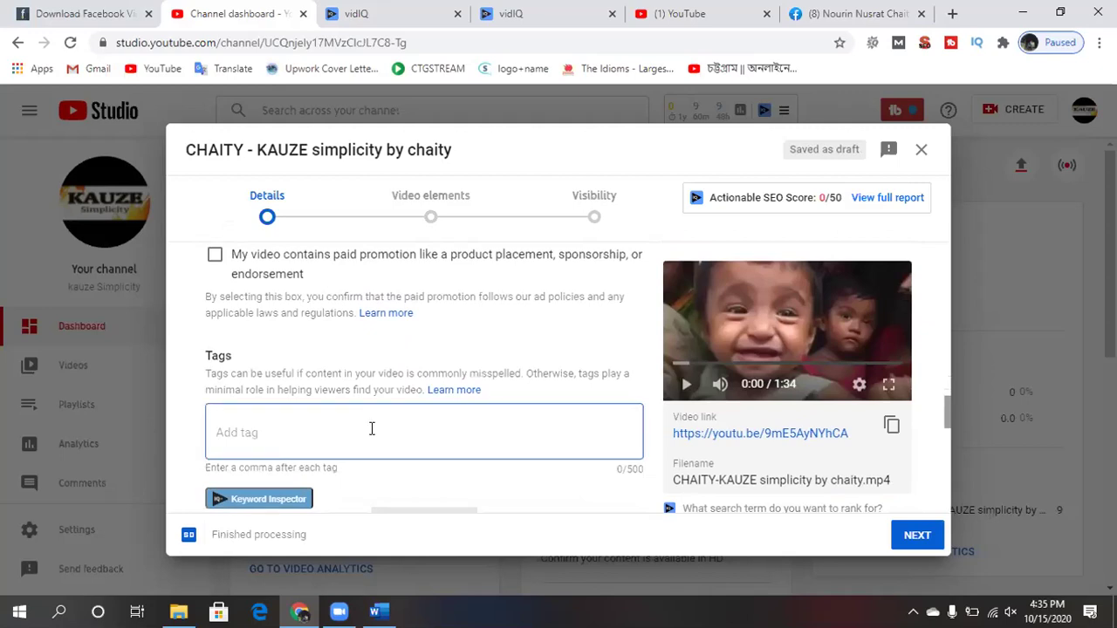
pyautogui.write('KAUZE Simp')
pyautogui.write('l')
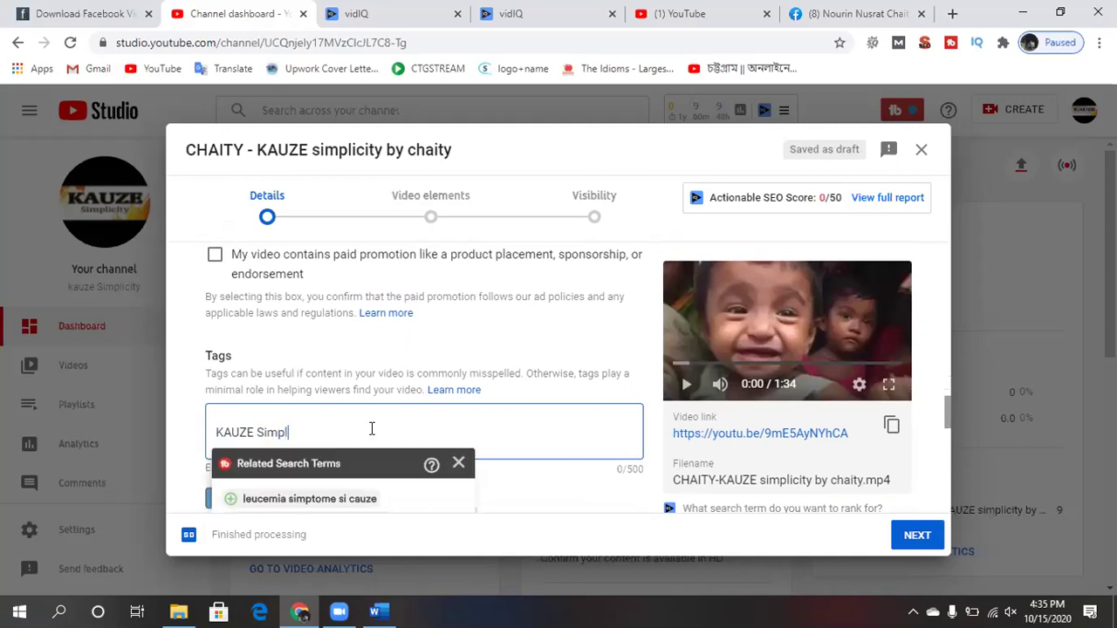
pyautogui.write('icity,')
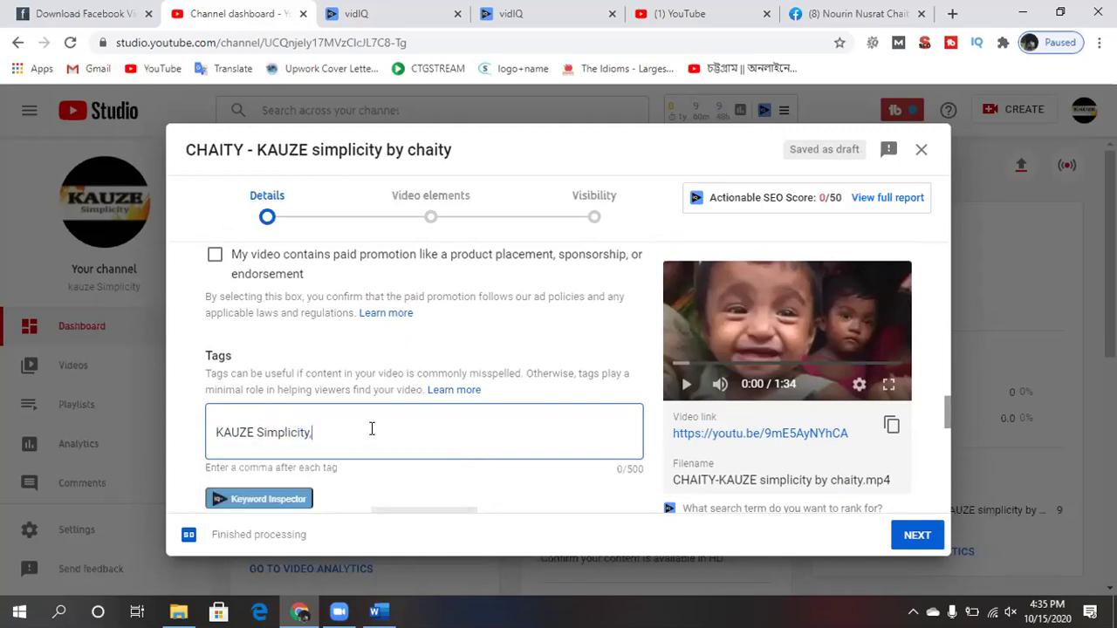
pyautogui.press('Return')
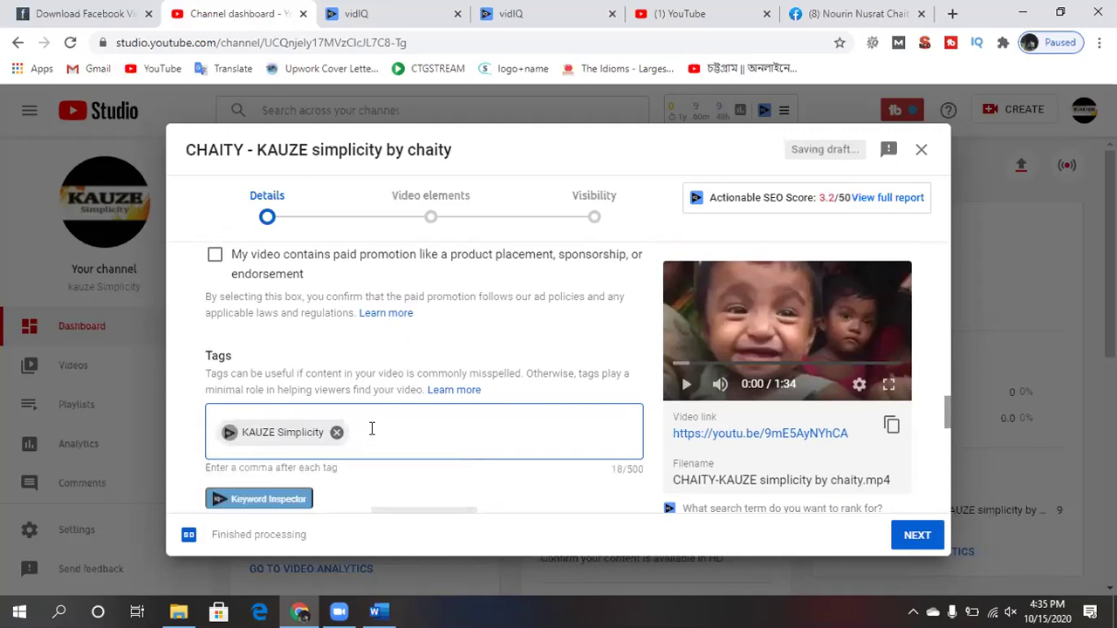
pyautogui.write('Raise your voice')
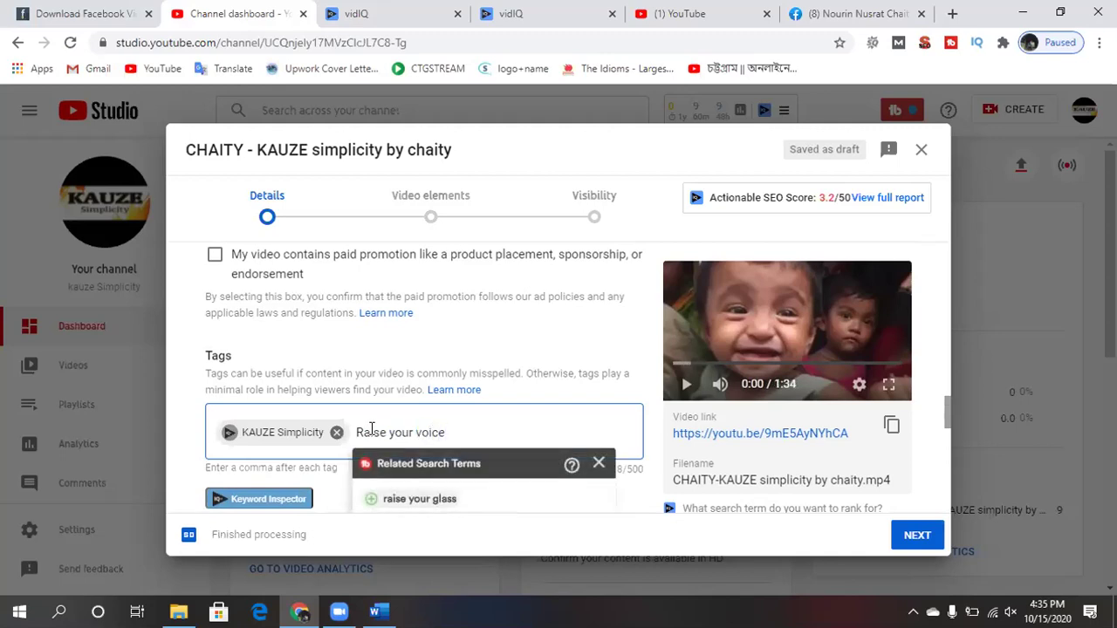
pyautogui.press('Return')
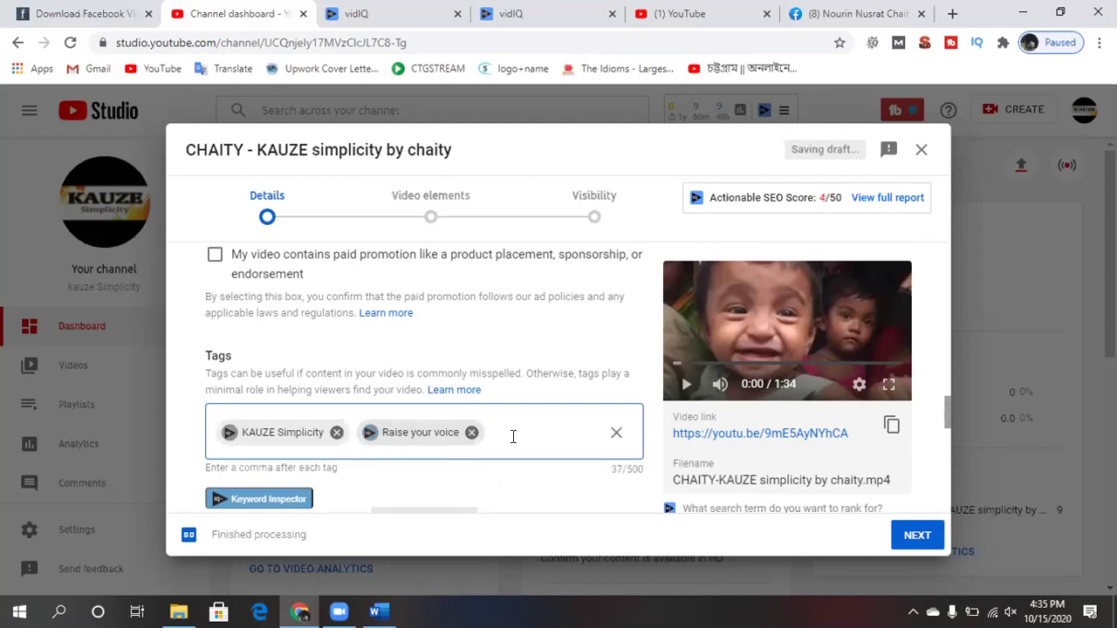
# Add a third tag and correct its spelling so that it reads Child abused.
pyautogui.write('Chils ')
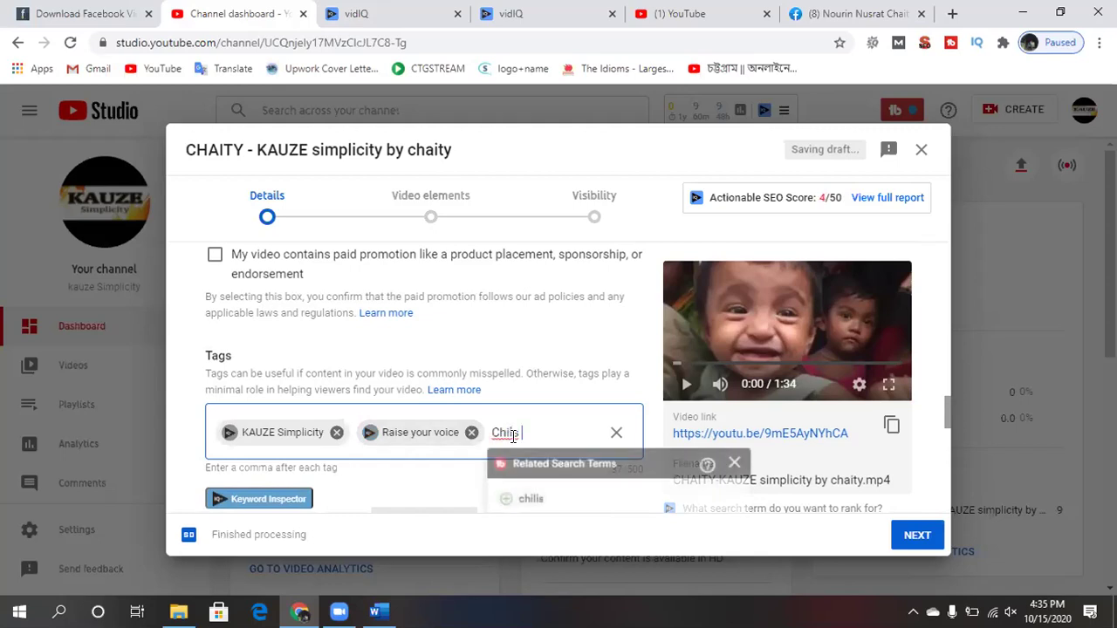
pyautogui.write('abused')
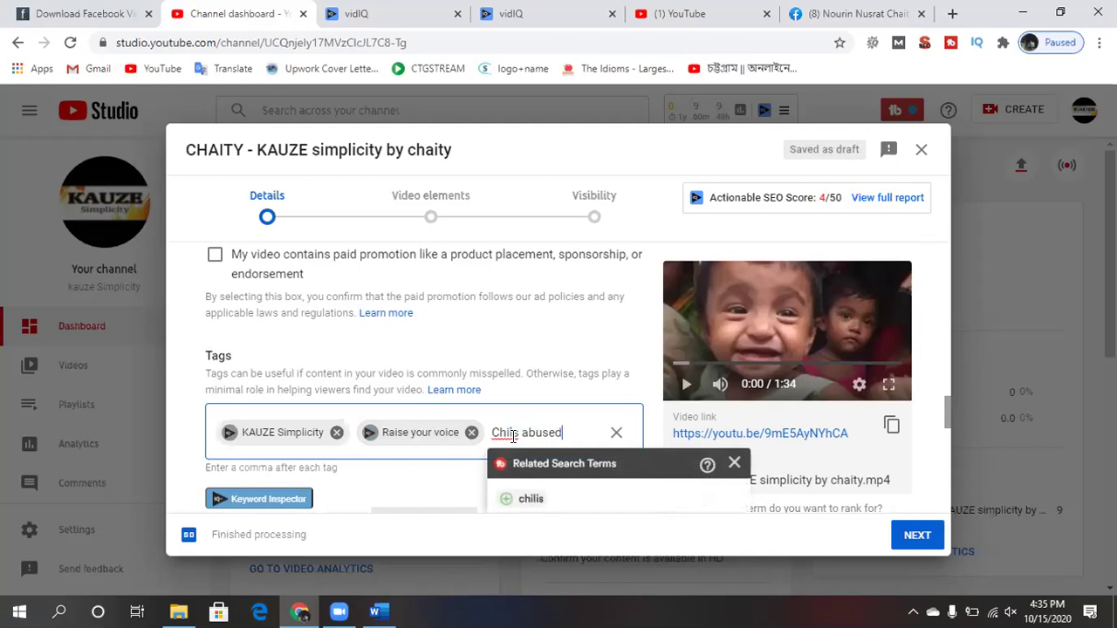
pyautogui.write(',')
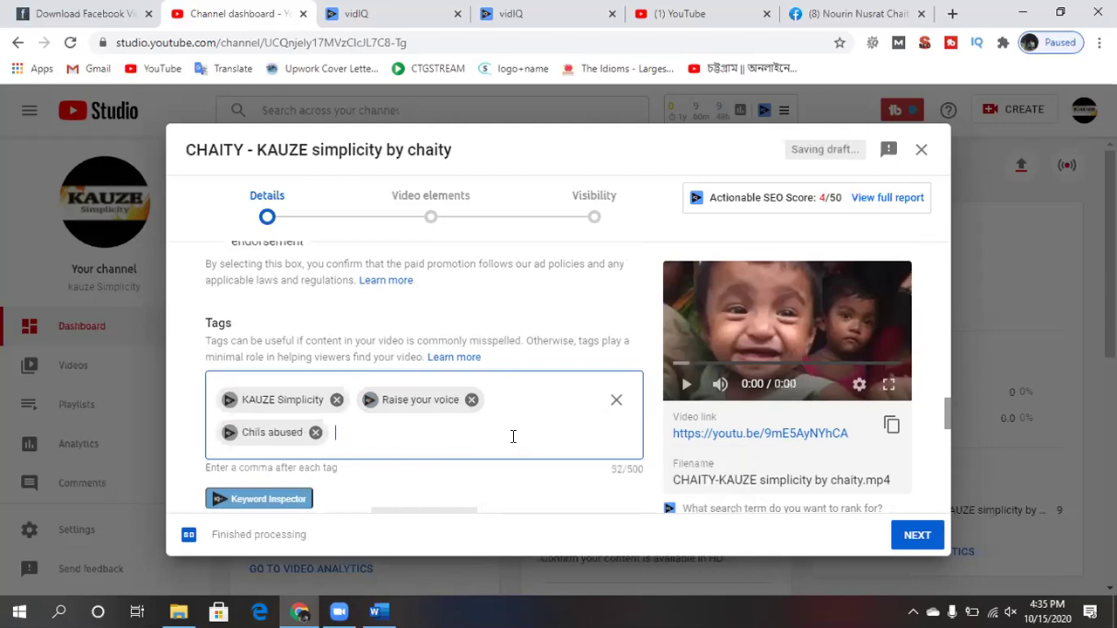
pyautogui.click(264, 430)
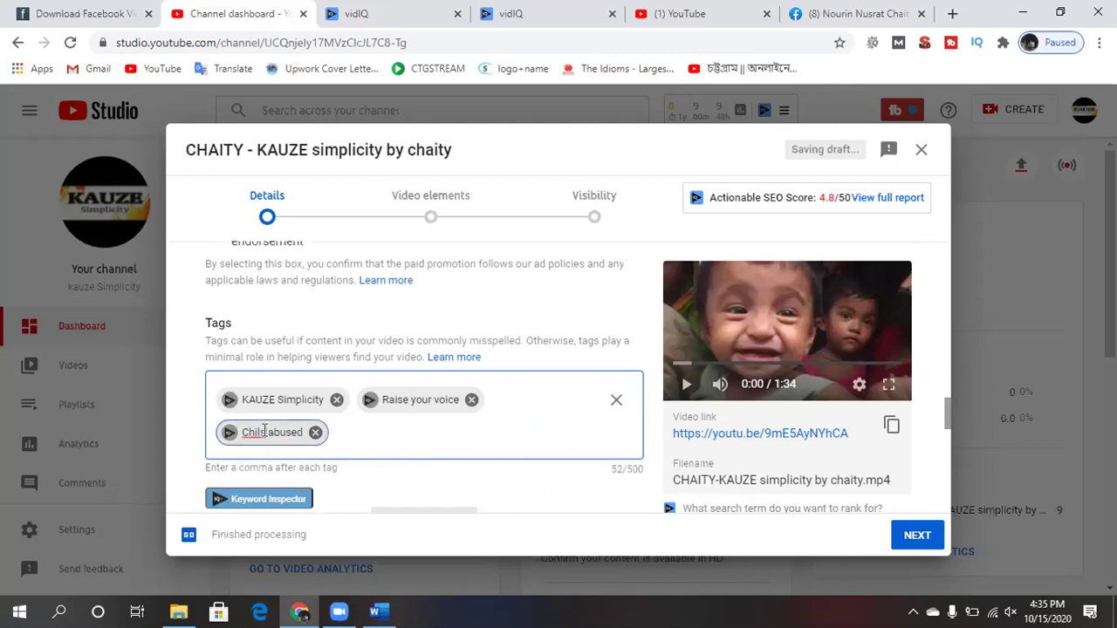
pyautogui.press('BackSpace')
pyautogui.write('d')
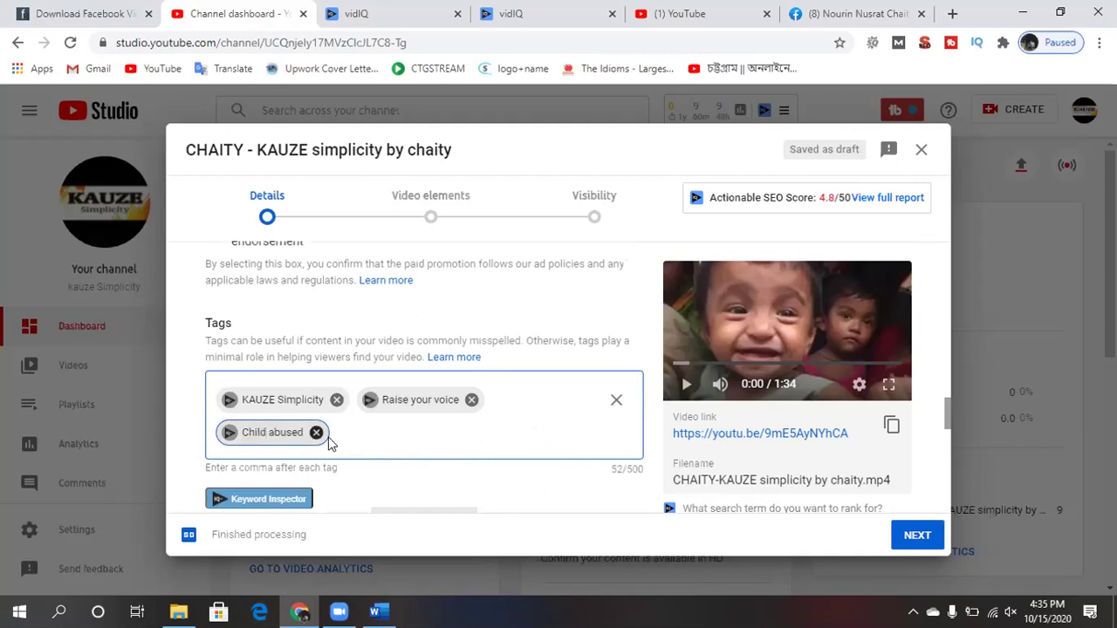
# Add a fourth tag for child harassment and correct its spelling with the suggested word so that it reads Child harassments.
pyautogui.click(346, 431)
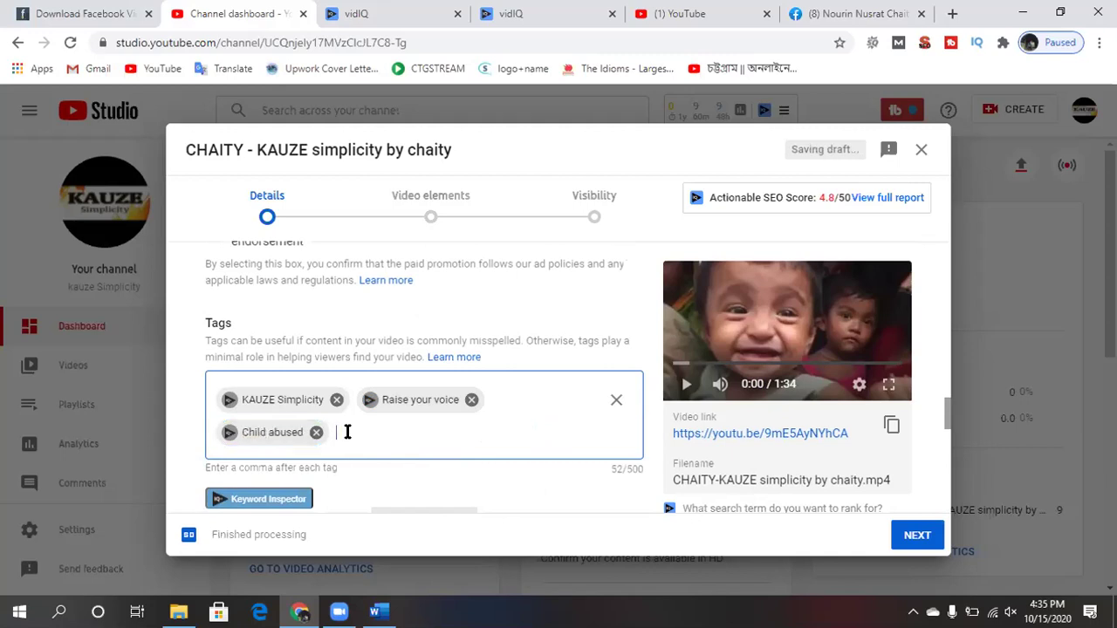
pyautogui.write('Child ha')
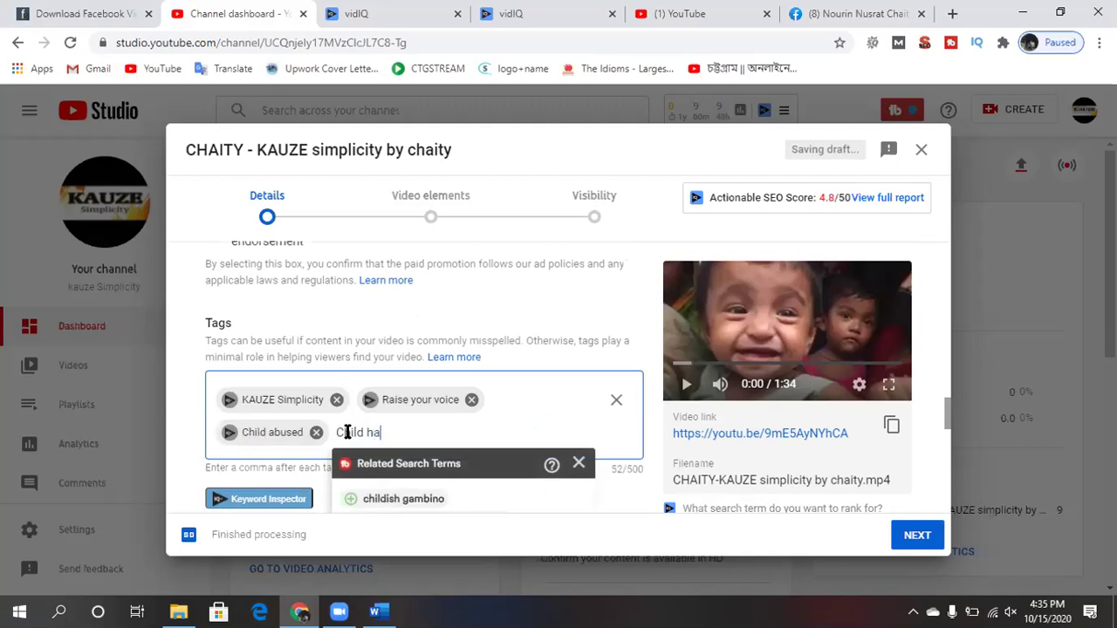
pyautogui.write('rras')
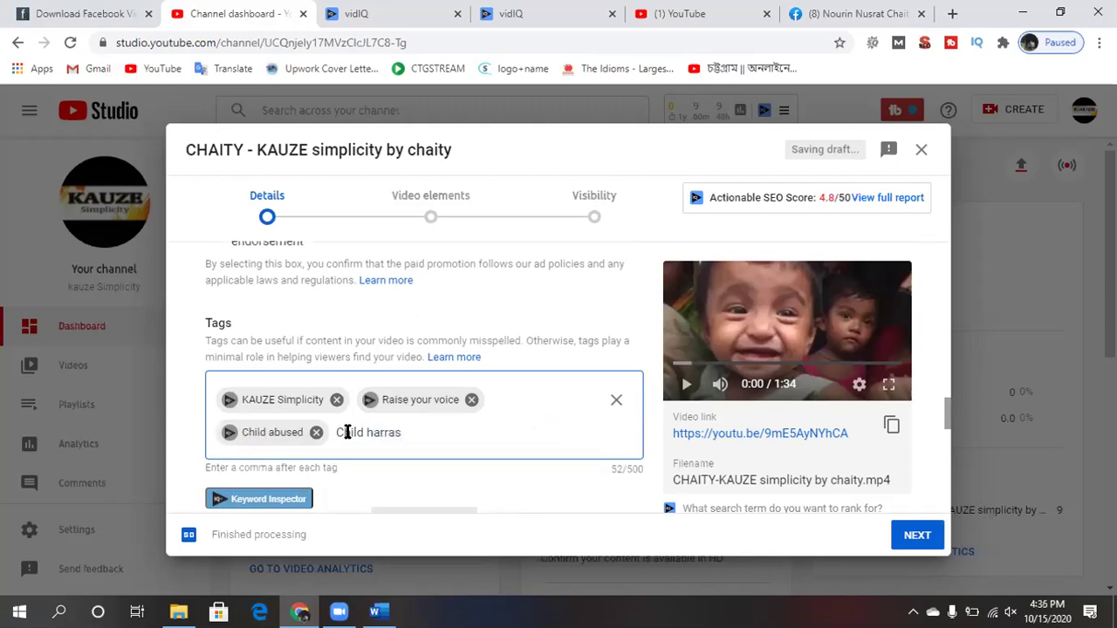
pyautogui.write('ment')
pyautogui.rightClick(394, 432)
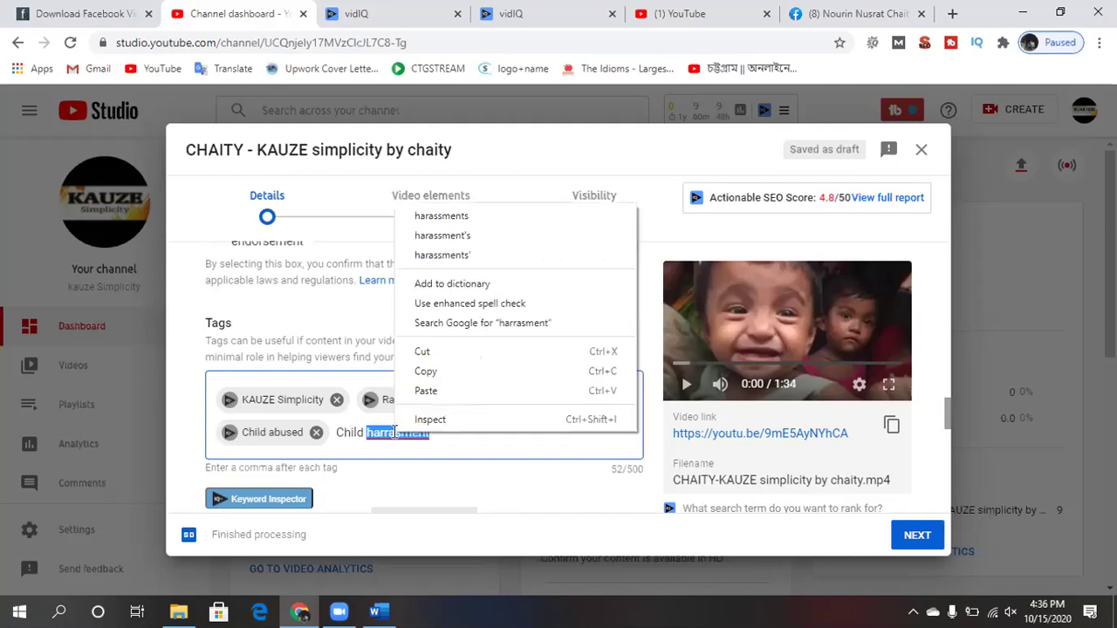
pyautogui.click(445, 218)
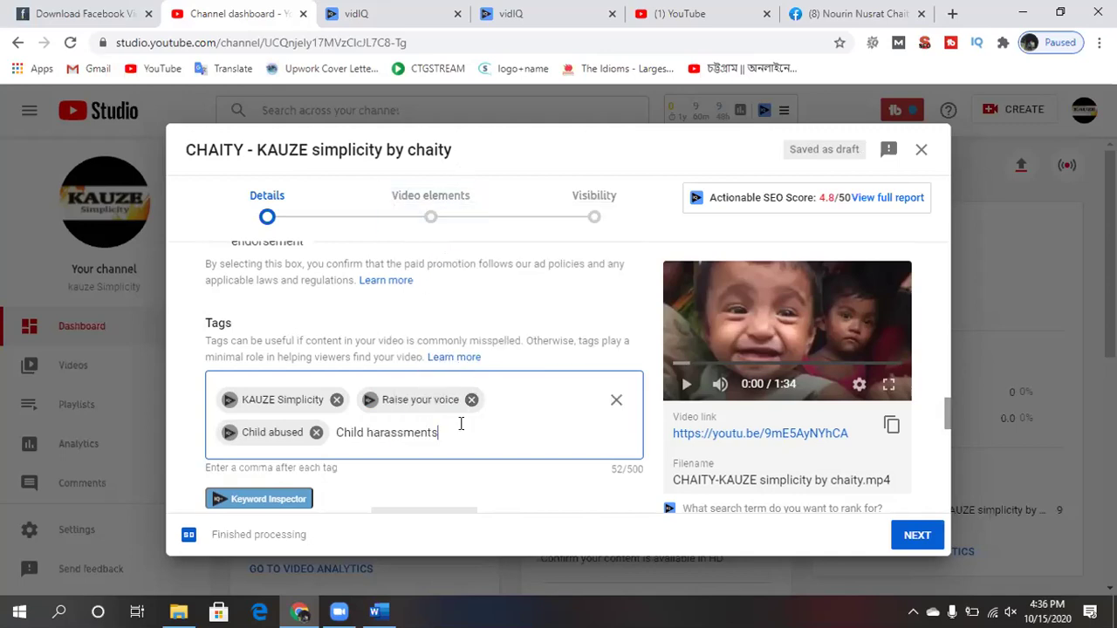
pyautogui.write(',')
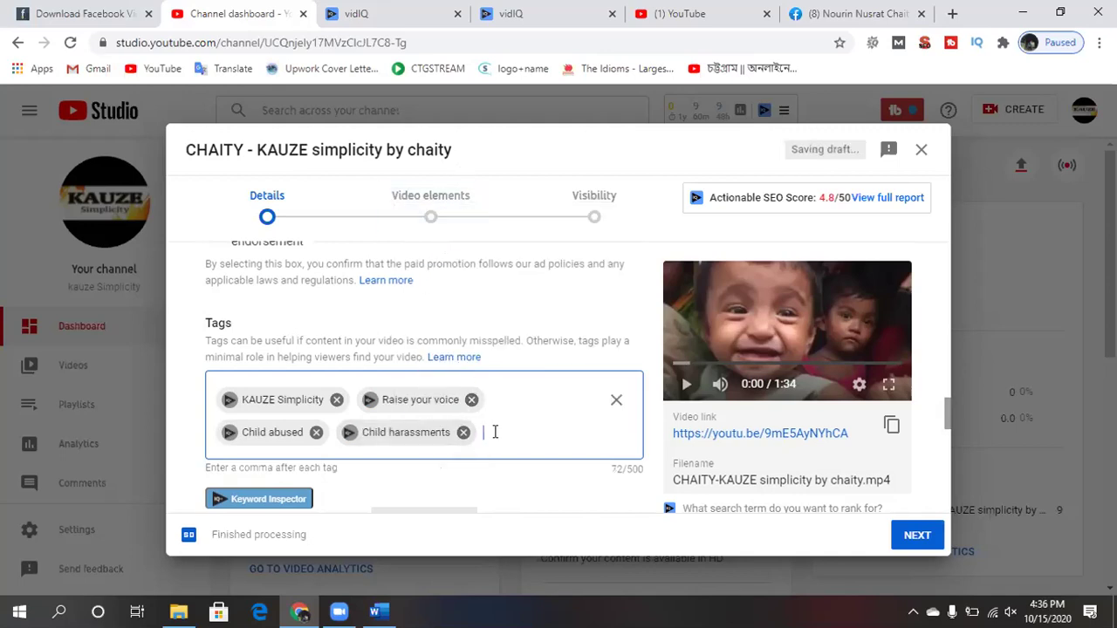
# Review the video's description and remaining details, and add the tags Sexual abused and street child.
pyautogui.scroll(15, 495, 381)
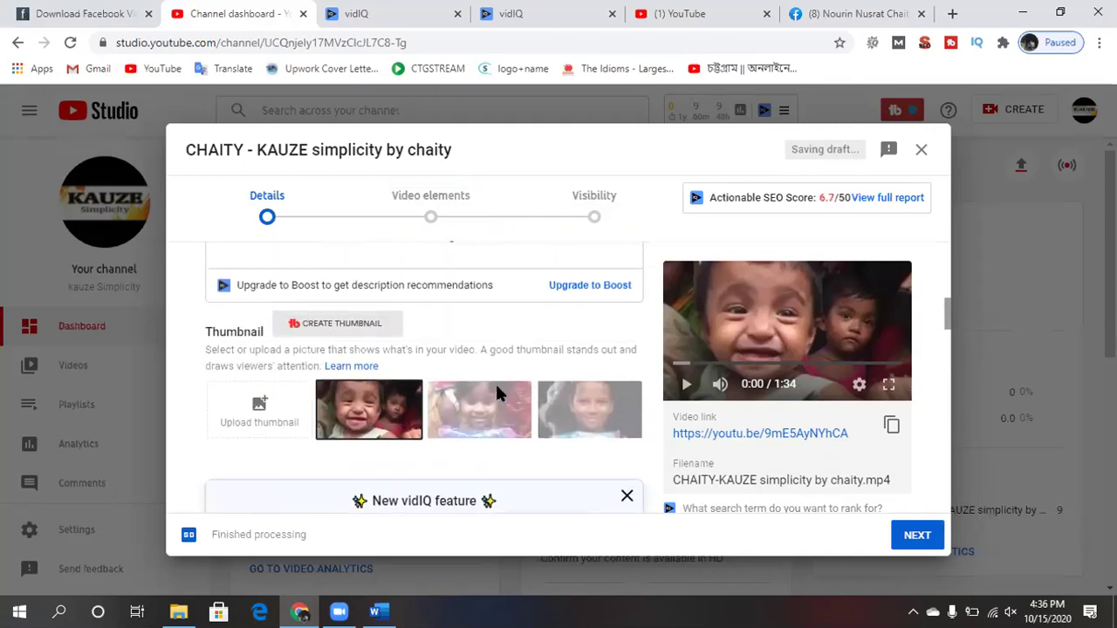
pyautogui.scroll(5, 498, 386)
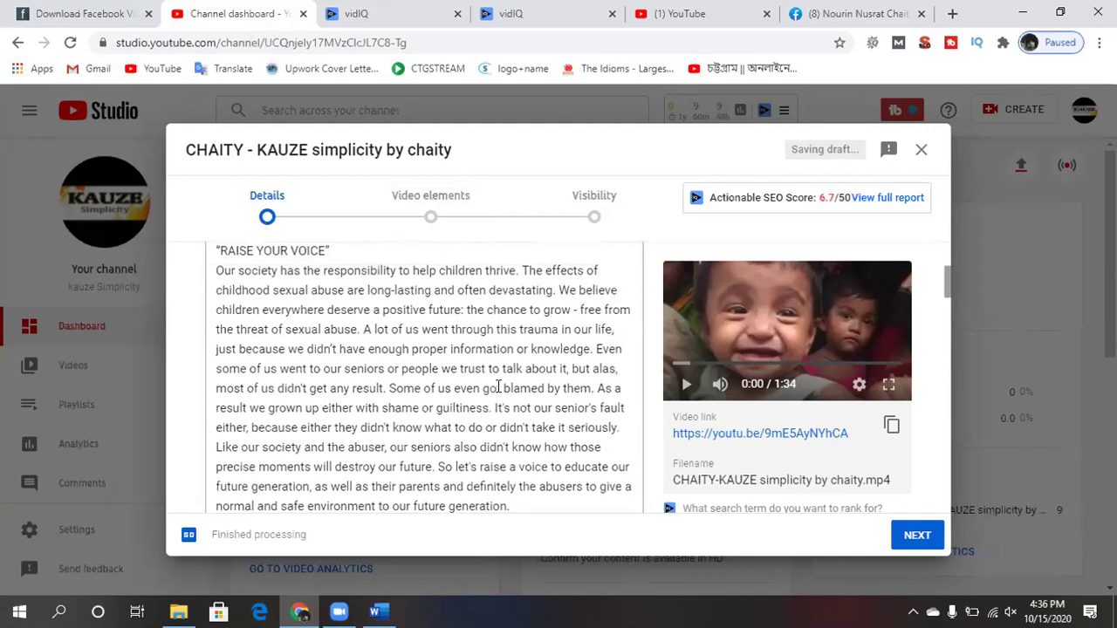
pyautogui.scroll(-10, 498, 387)
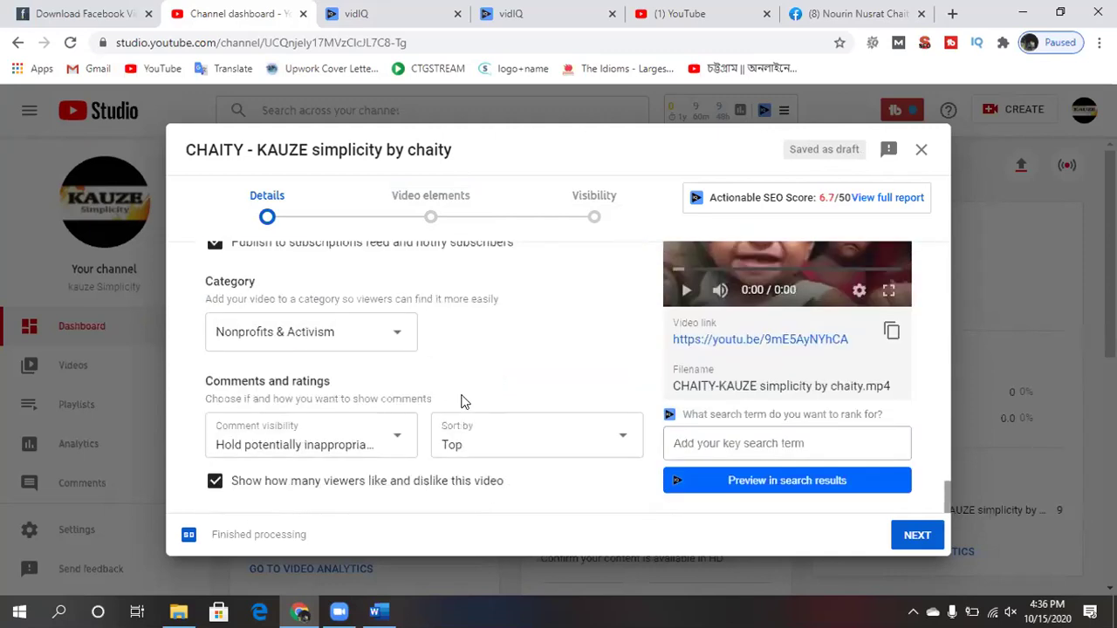
pyautogui.scroll(4, 464, 402)
pyautogui.scroll(7, 464, 402)
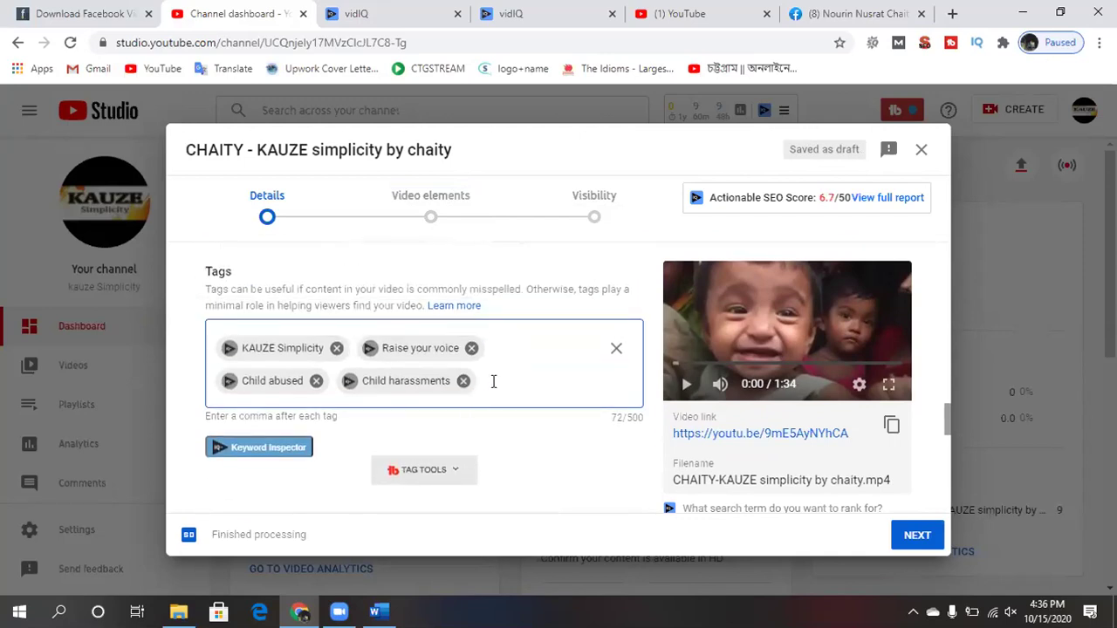
pyautogui.write('Sexual ab')
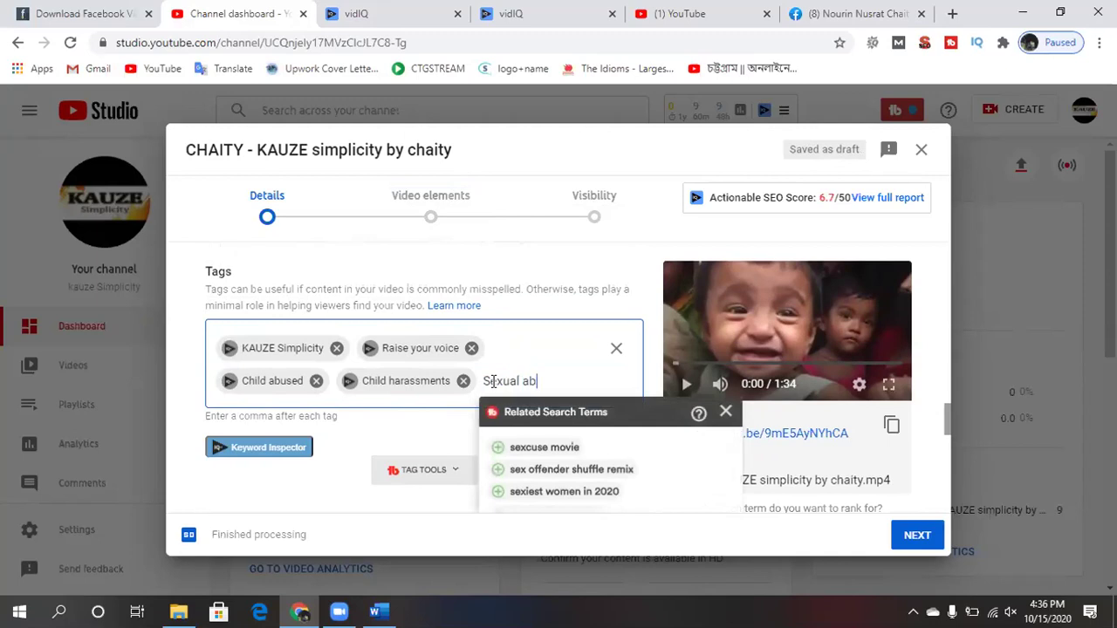
pyautogui.write('used')
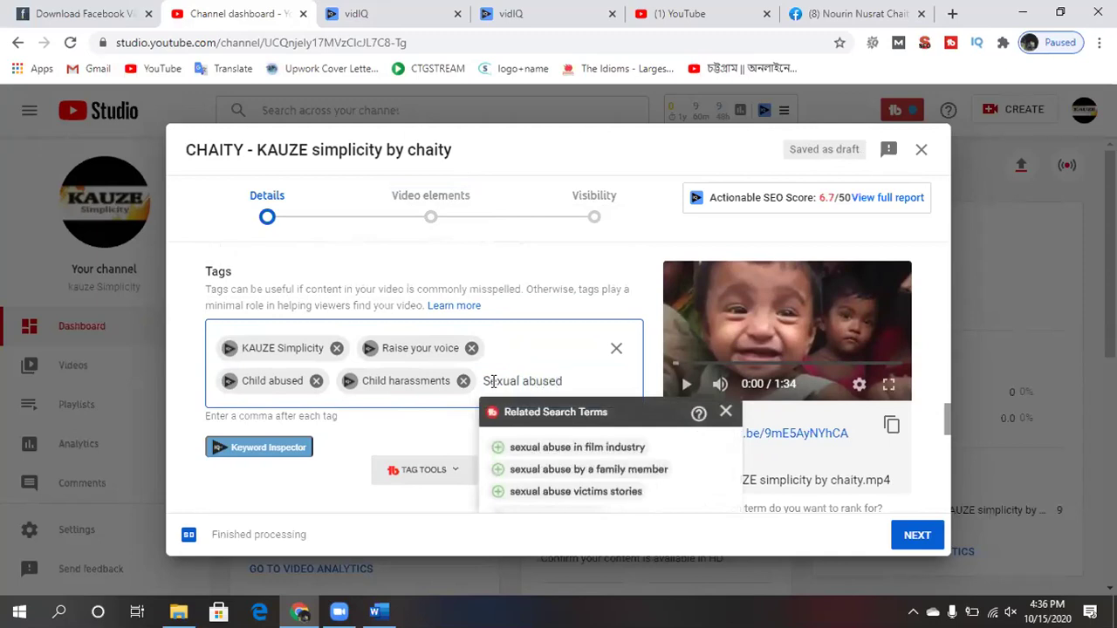
pyautogui.press('Return')
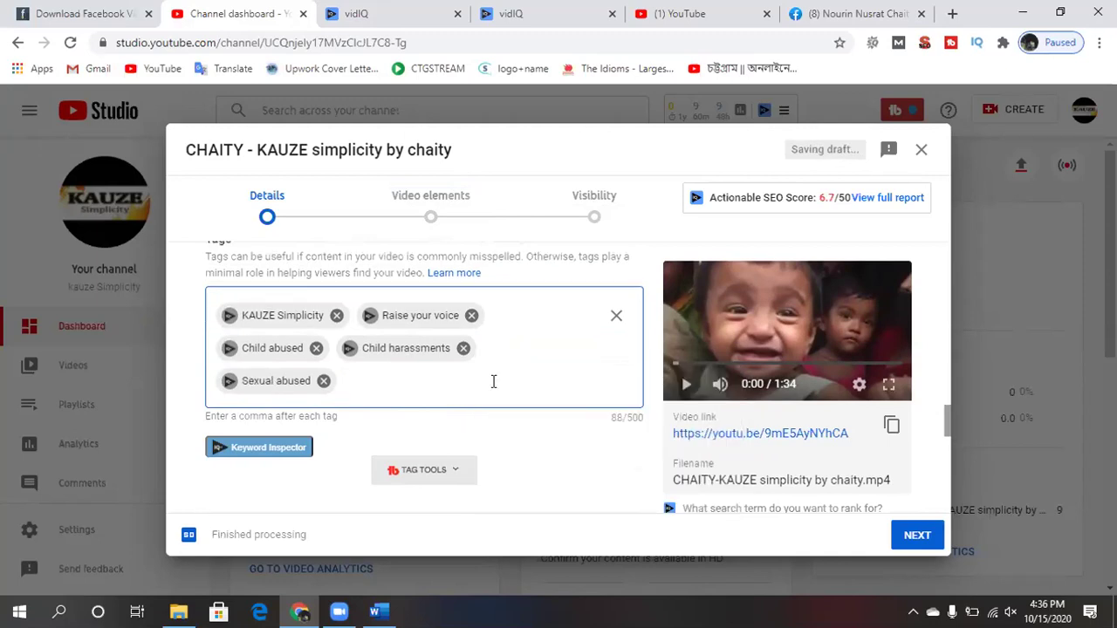
pyautogui.write('street child')
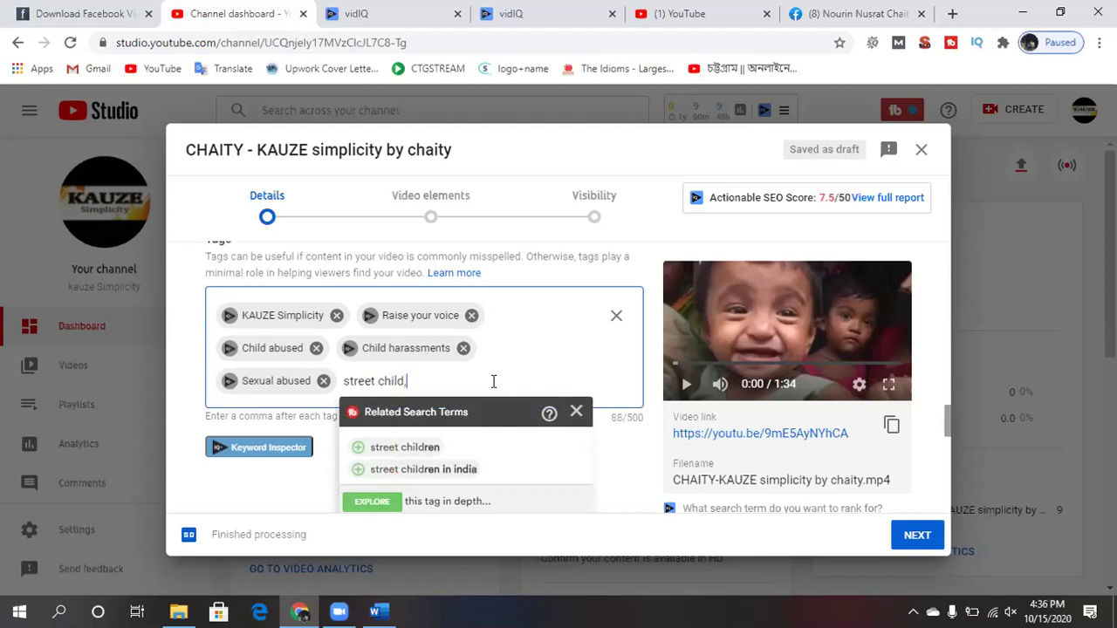
pyautogui.press('Return')
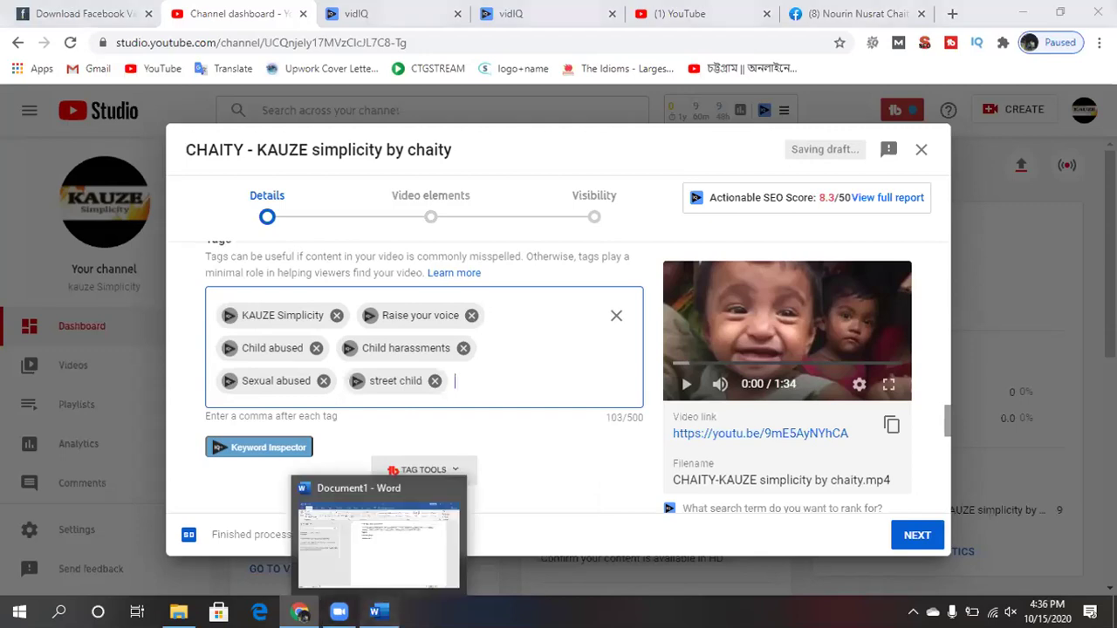
# Consult the keyword list in the Word document and add the tag homeless child to the video in YouTube Studio.
pyautogui.click(377, 613)
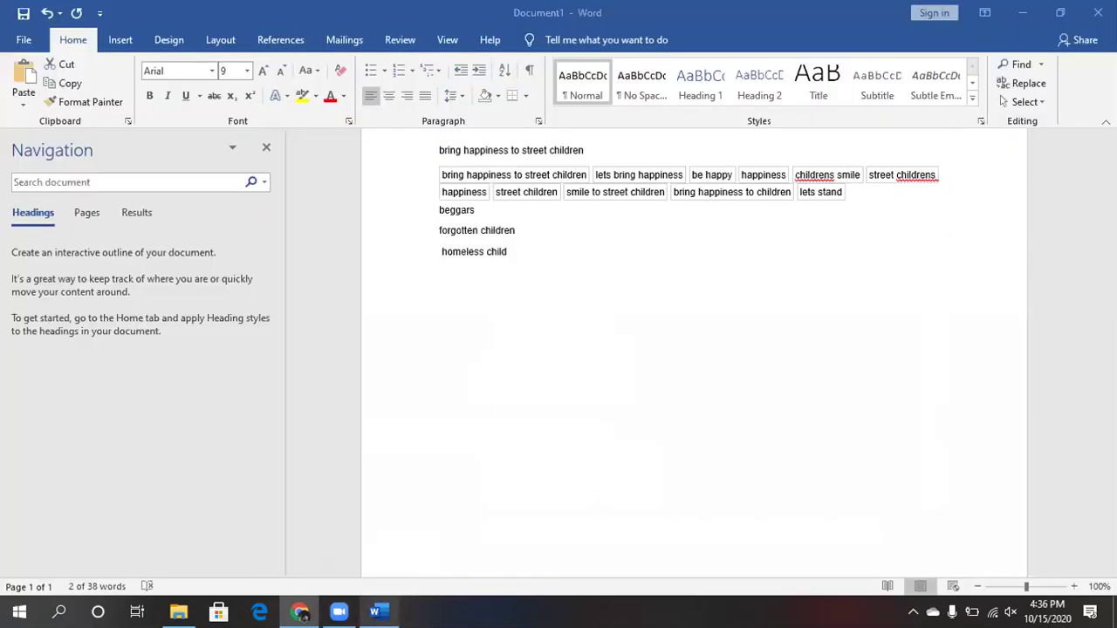
pyautogui.click(299, 612)
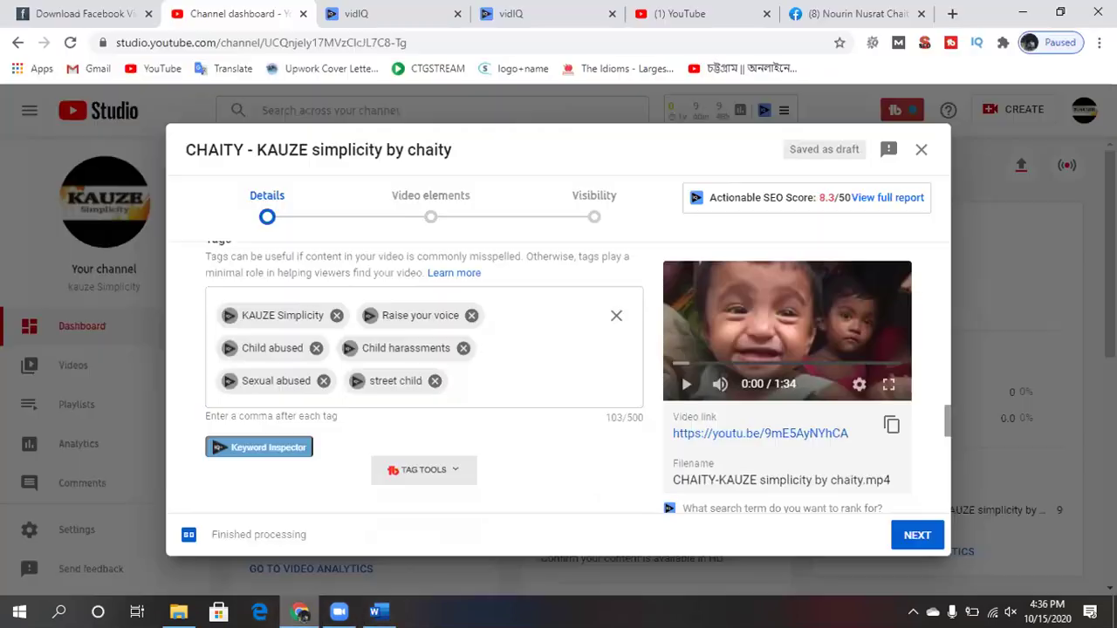
pyautogui.write('home')
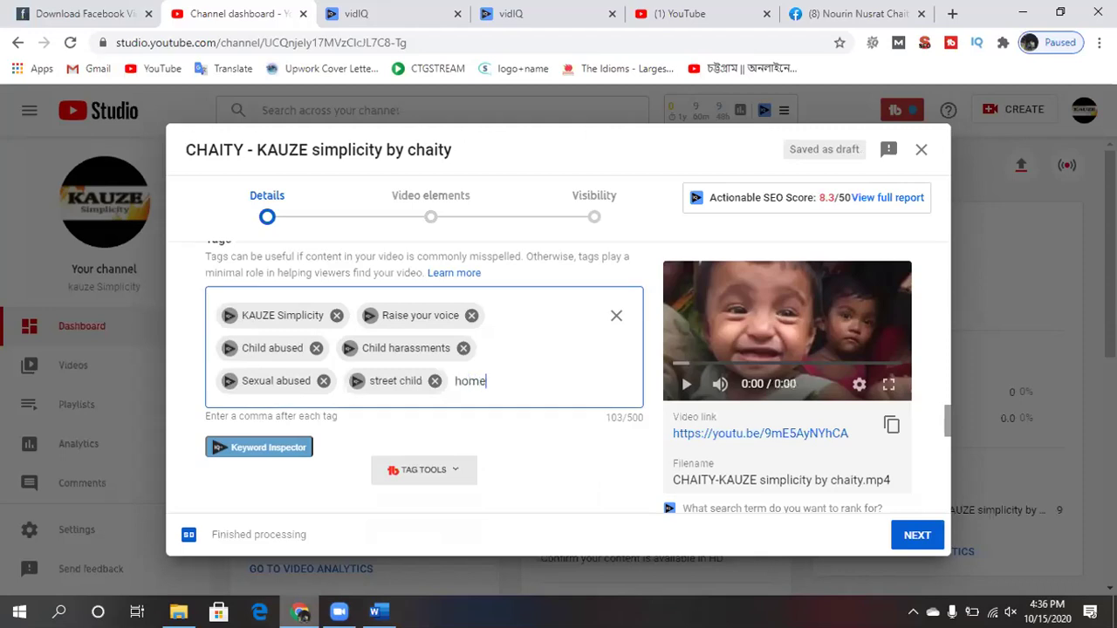
pyautogui.write('less child')
pyautogui.press(',')
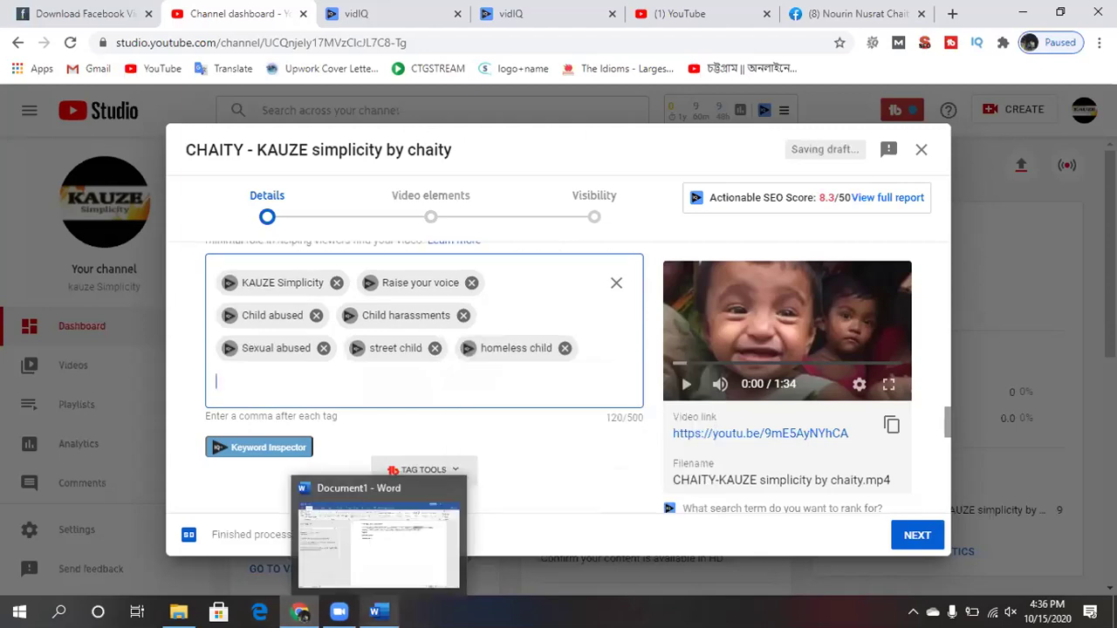
# Check the Word keyword list again and add the tag bring happiess for halpness child in YouTube Studio.
pyautogui.click(375, 612)
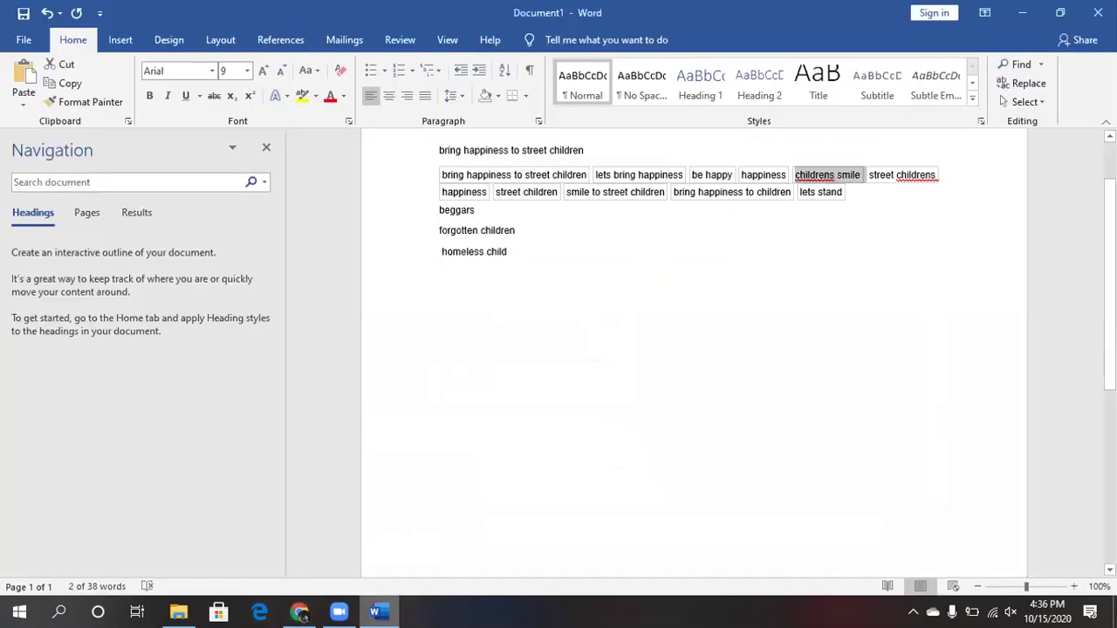
pyautogui.click(299, 612)
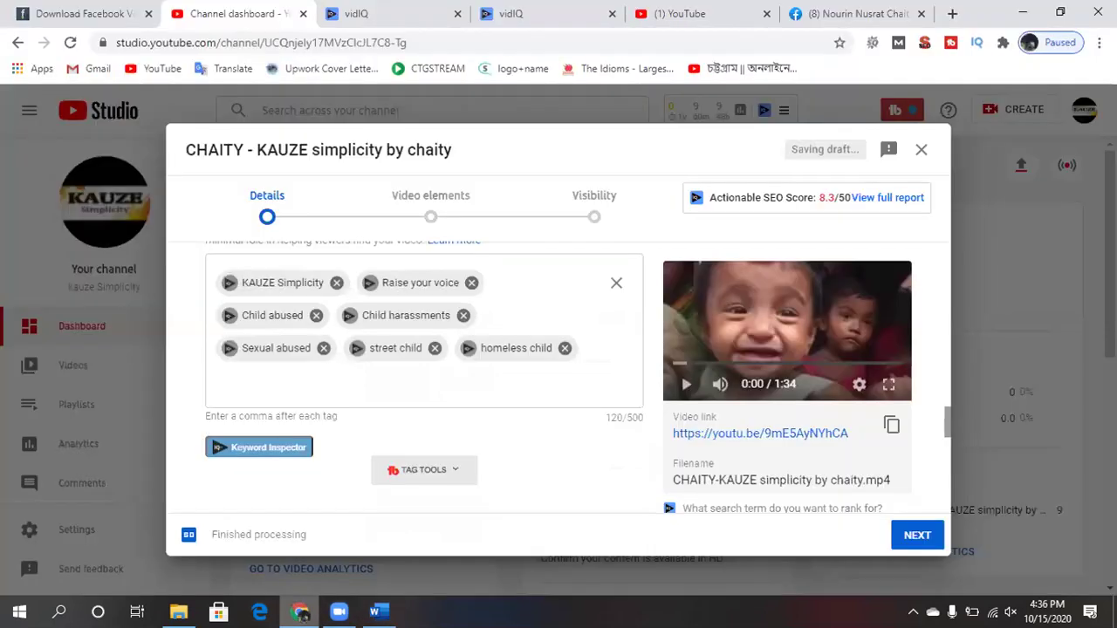
pyautogui.write('bring ')
pyautogui.write('happ')
pyautogui.write('i')
pyautogui.write('ness')
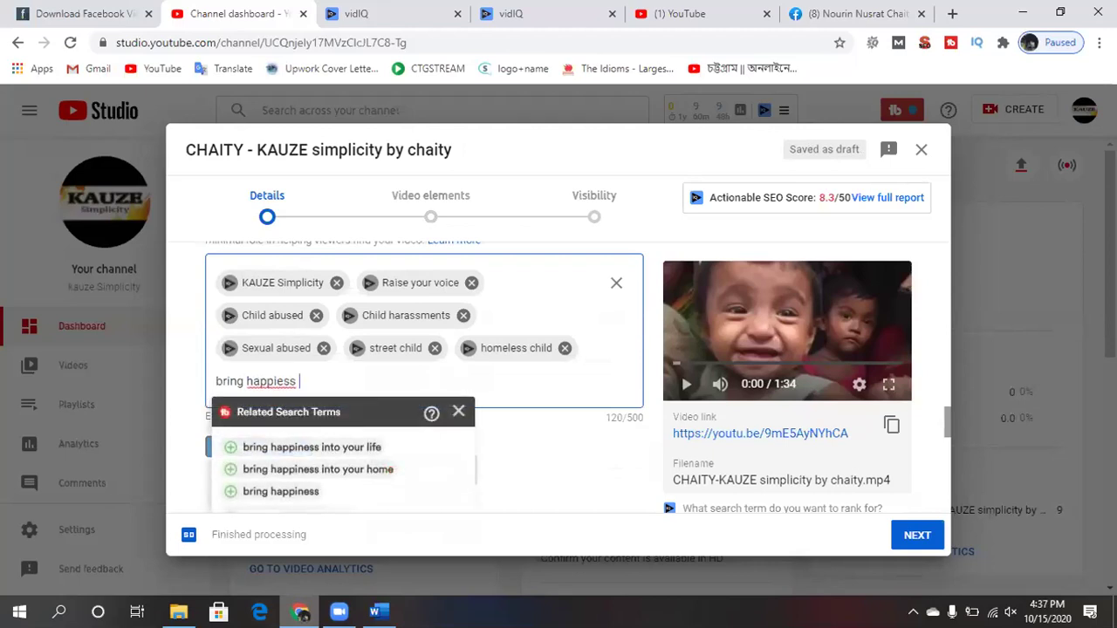
pyautogui.write(' for hap')
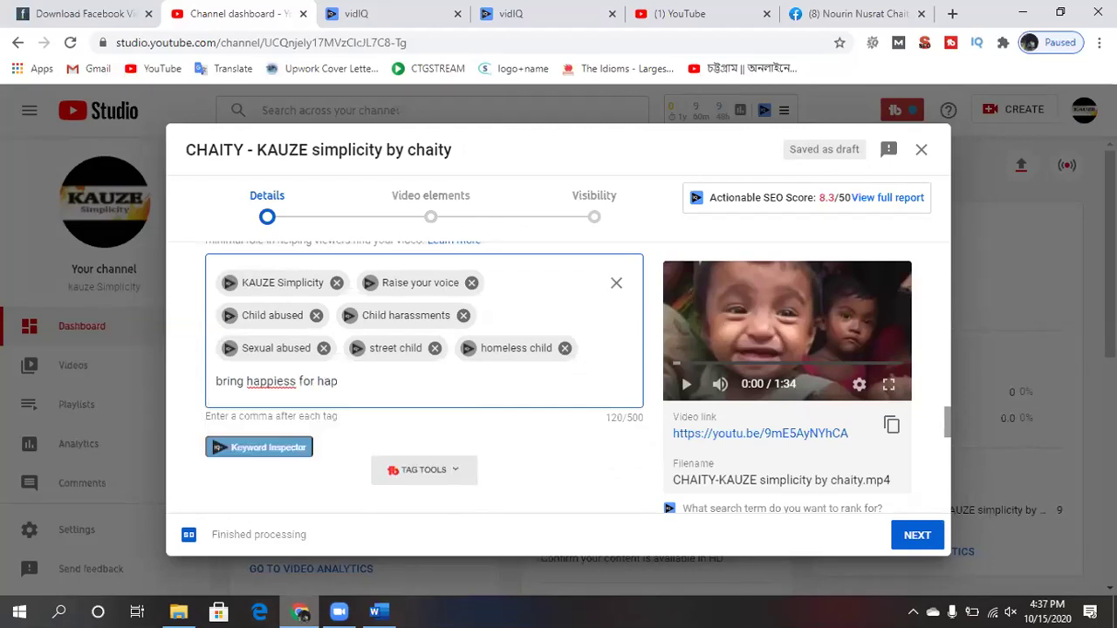
pyautogui.press('BackSpace')
pyautogui.write('lpness child')
pyautogui.press('Return')
# Look up Child abused in vidIQ's Keyword Inspector and review the related keywords with their search volume, competition and overall score.
pyautogui.click(291, 449)
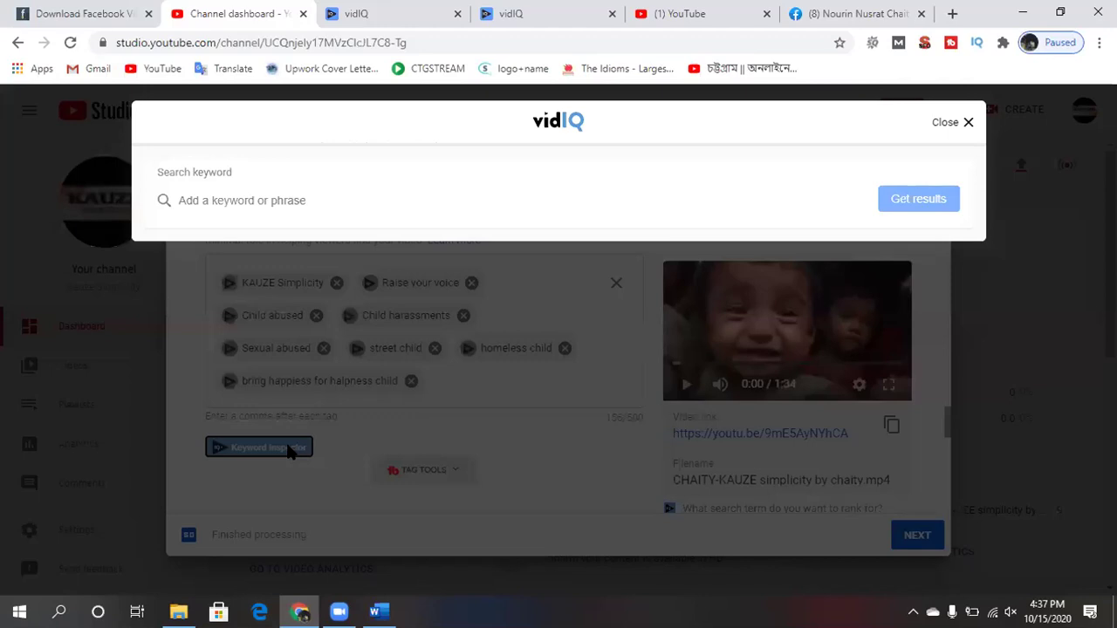
pyautogui.click(287, 202)
pyautogui.write('Child ')
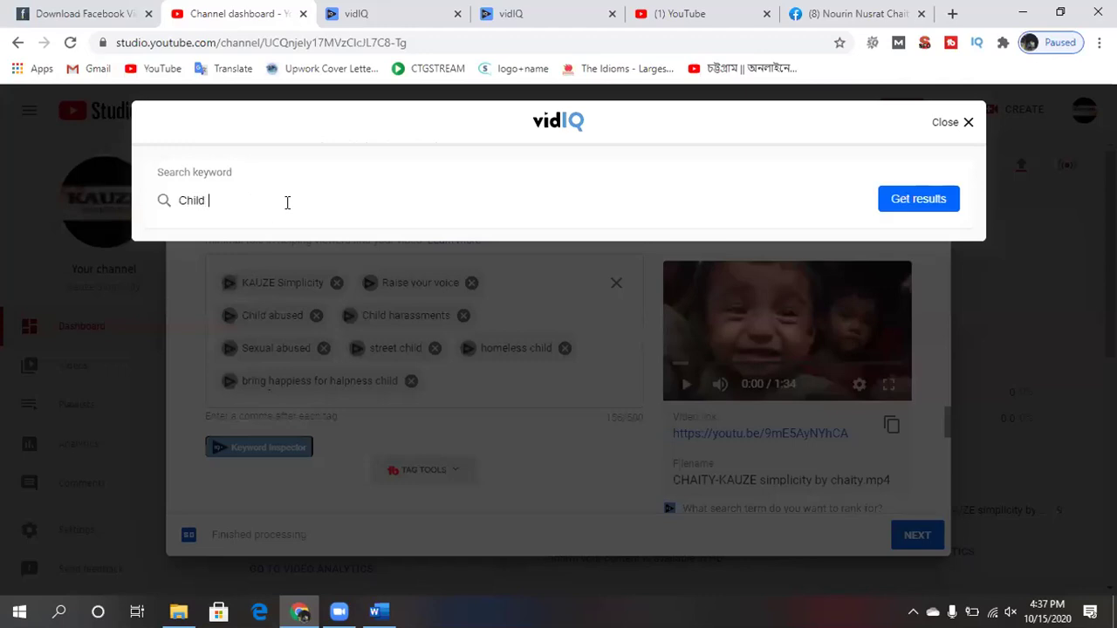
pyautogui.write('abused')
pyautogui.click(908, 201)
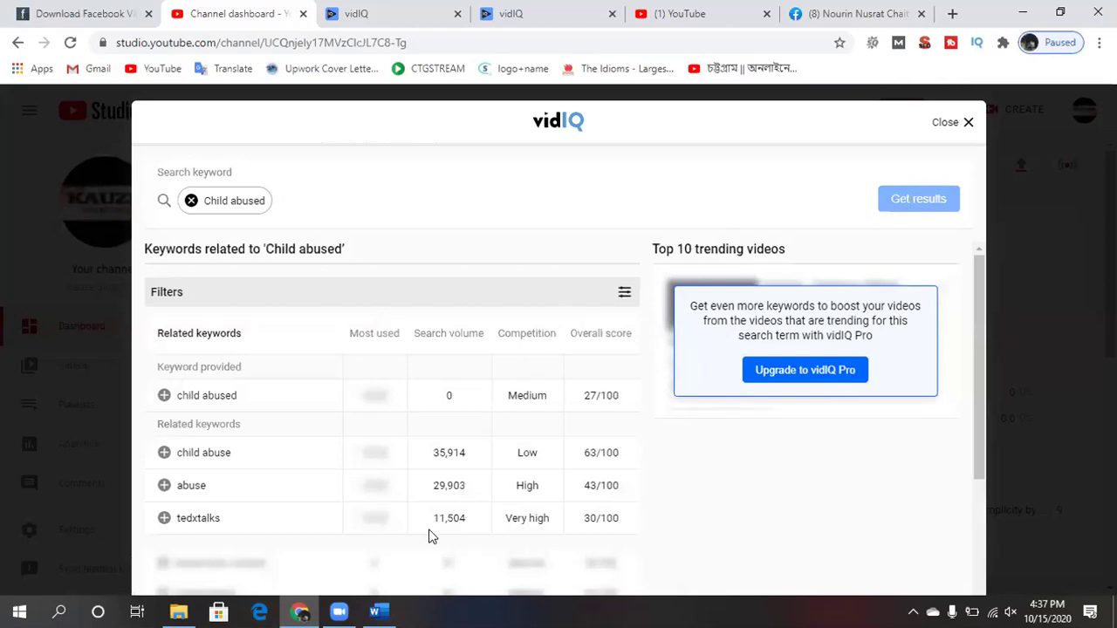
pyautogui.scroll(-3, 428, 537)
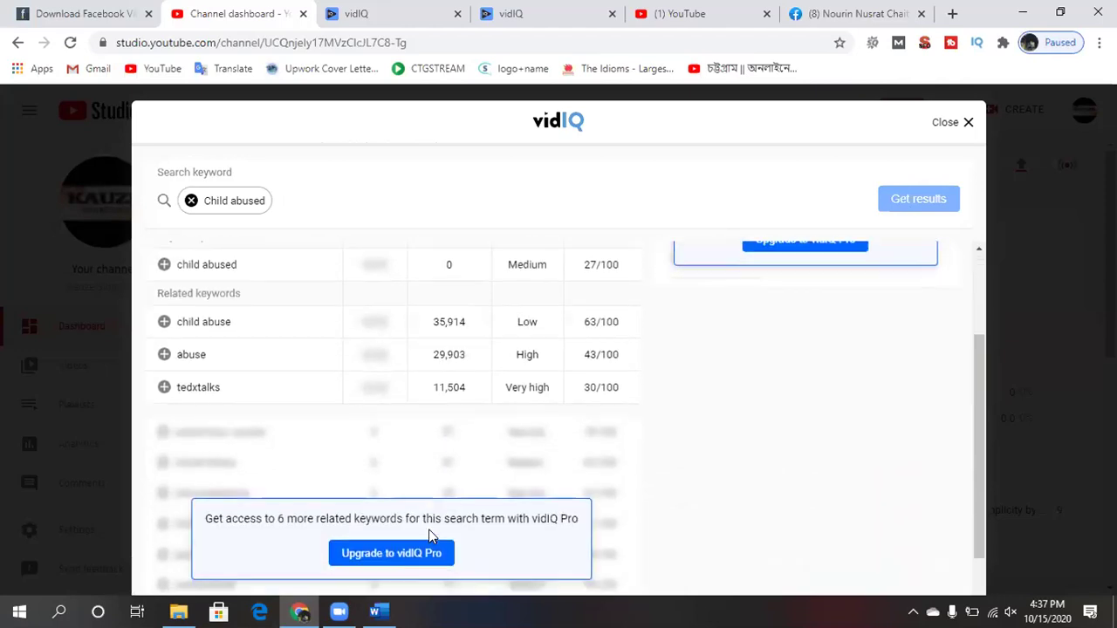
pyautogui.scroll(2, 428, 531)
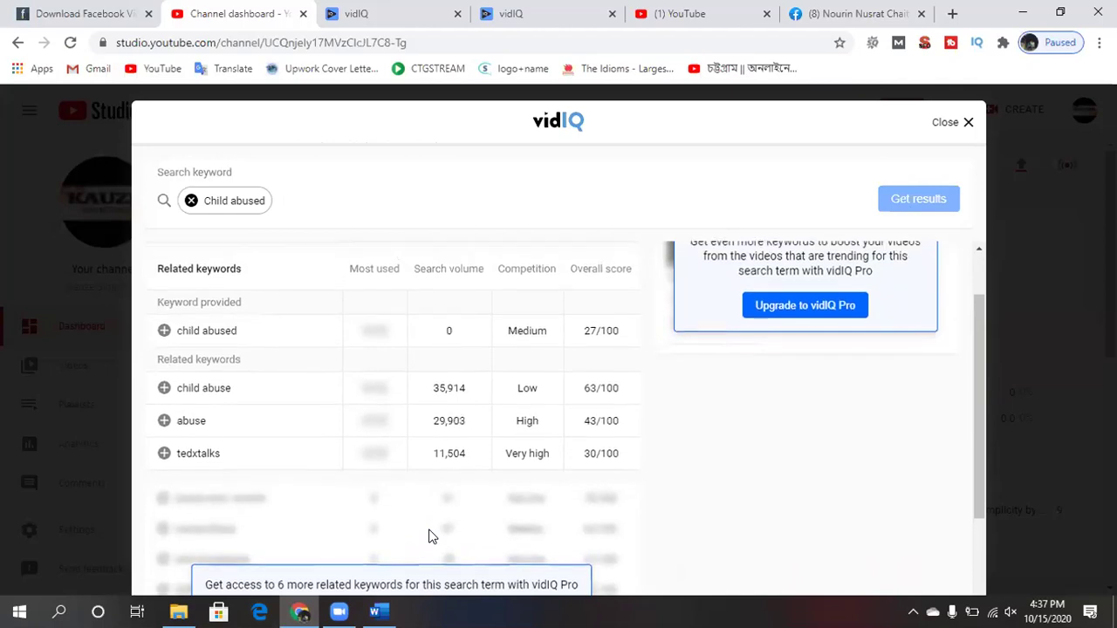
pyautogui.scroll(1, 428, 536)
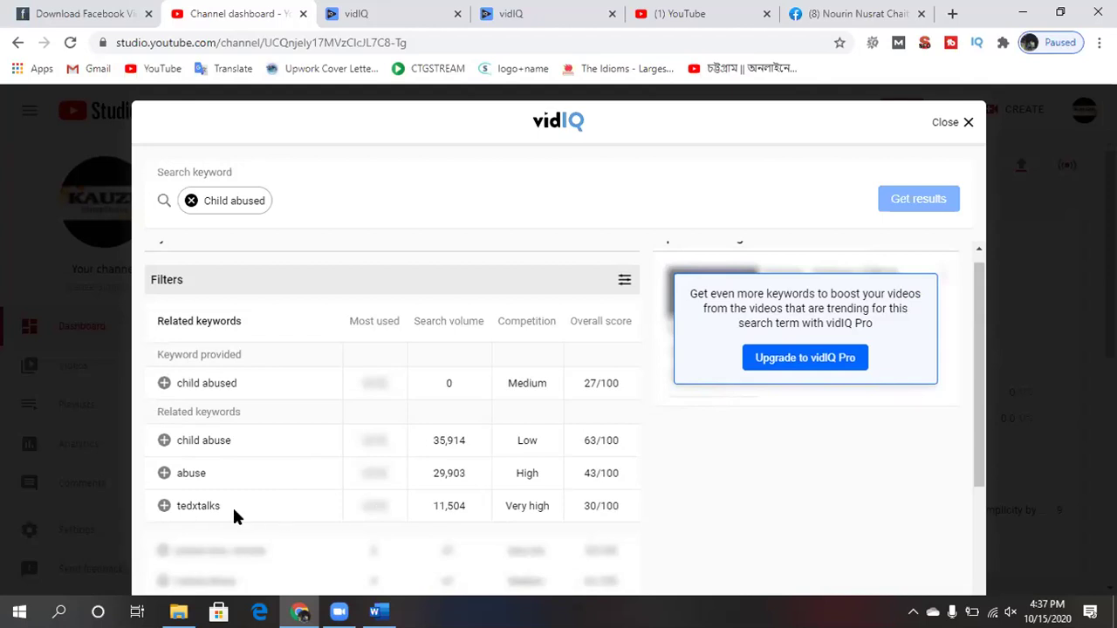
# Copy the related keyword abuse from the vidIQ results, close the inspector and paste it as a new video tag.
pyautogui.moveTo(220, 506); pyautogui.dragTo(178, 513)
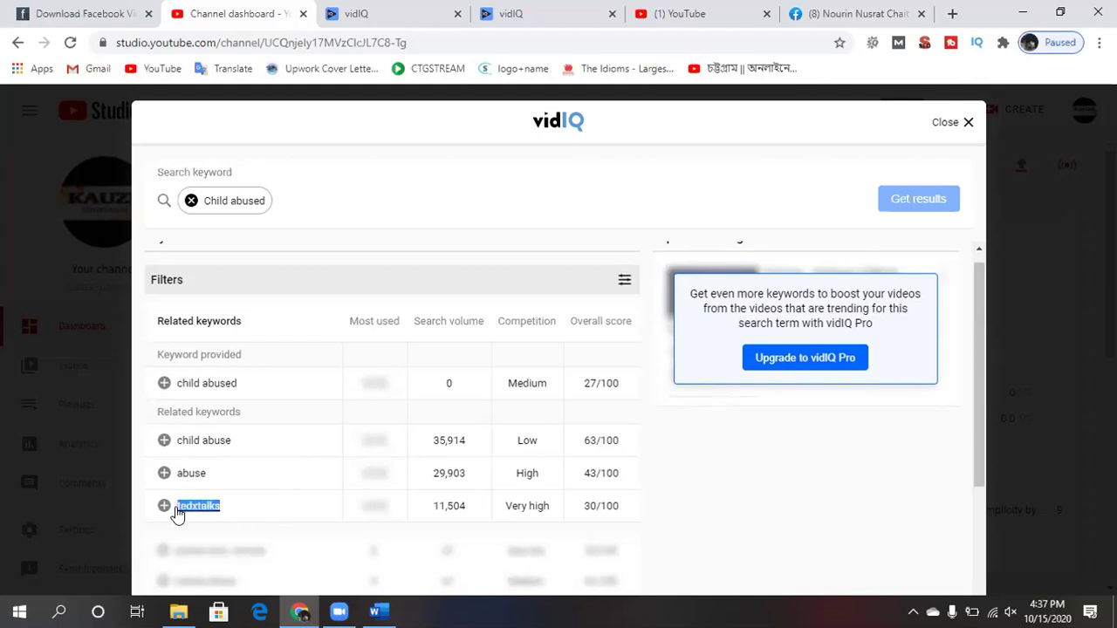
pyautogui.click(223, 454)
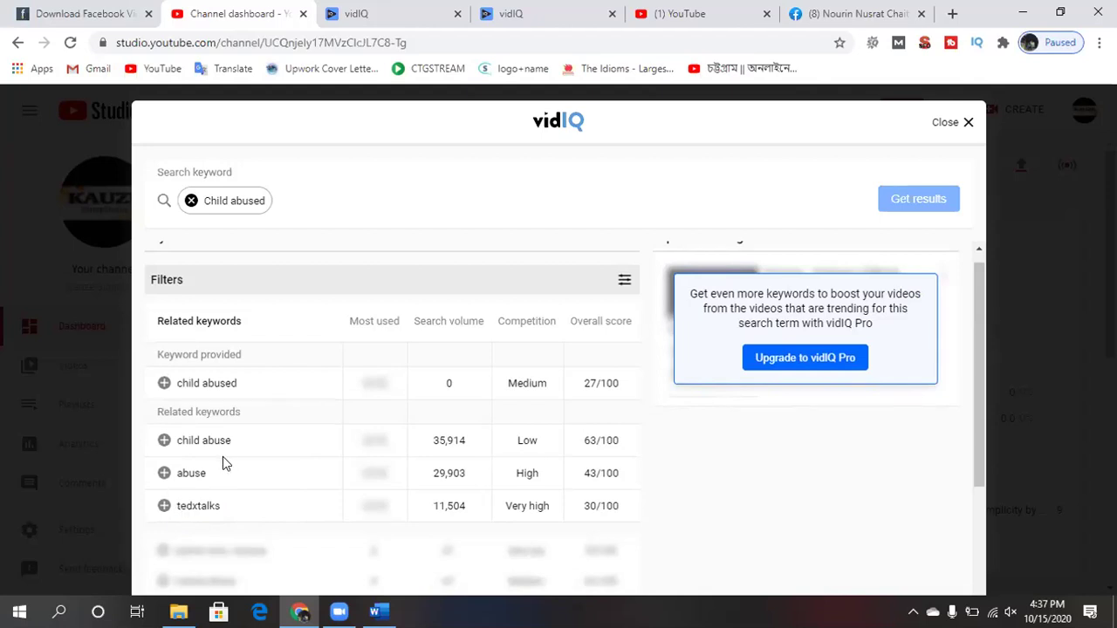
pyautogui.moveTo(205, 477); pyautogui.dragTo(178, 476)
pyautogui.hotkey('ctrl', 'c')
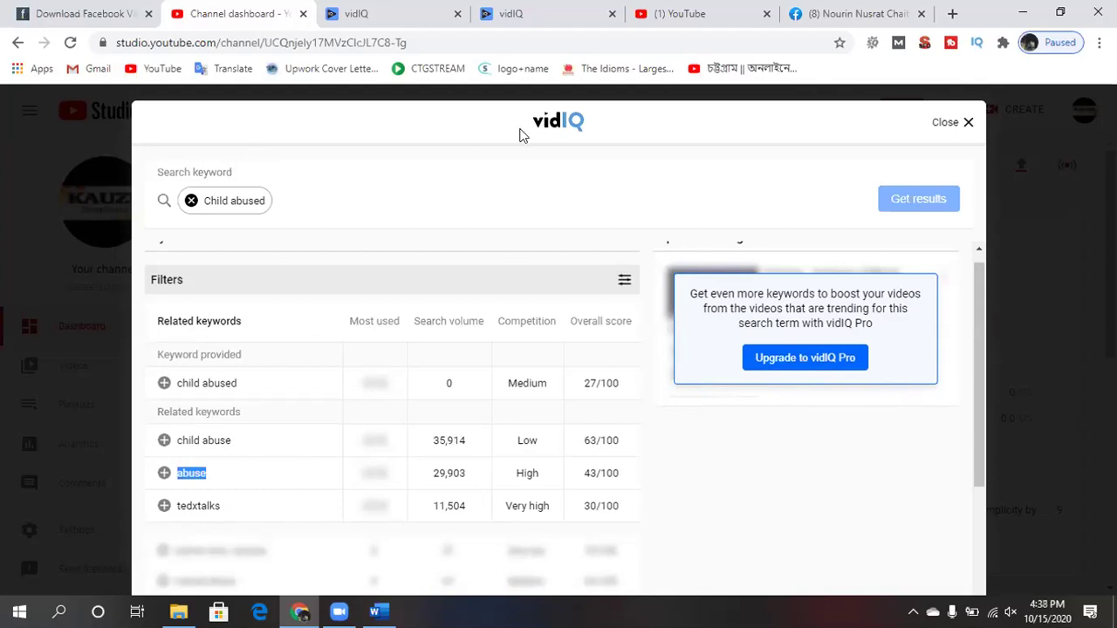
pyautogui.click(945, 123)
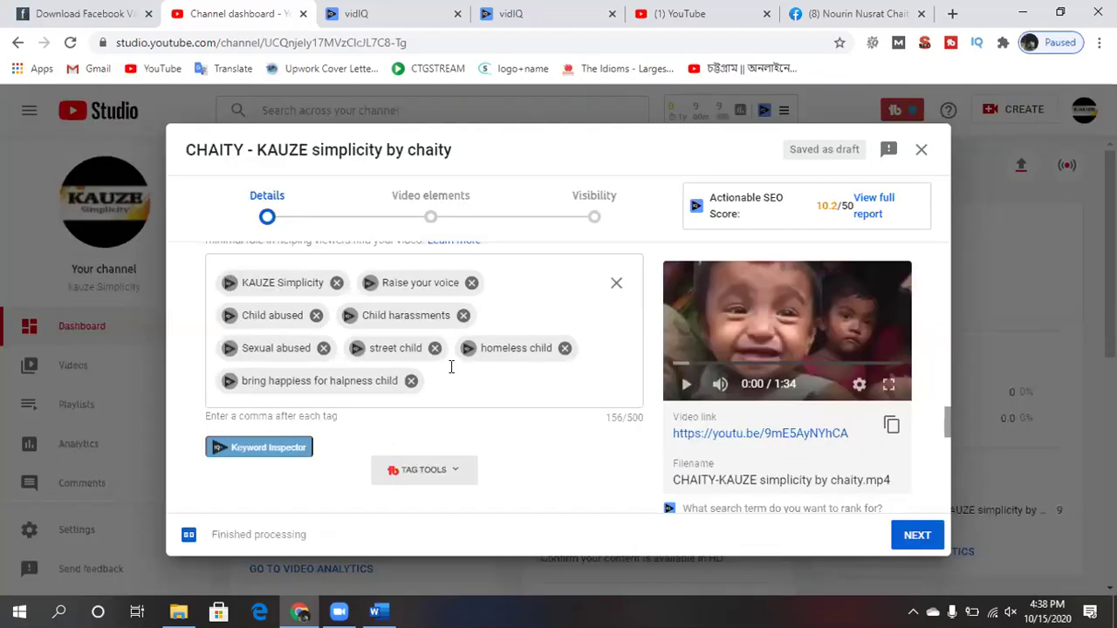
pyautogui.click(449, 381)
pyautogui.hotkey('ctrl', 'v')
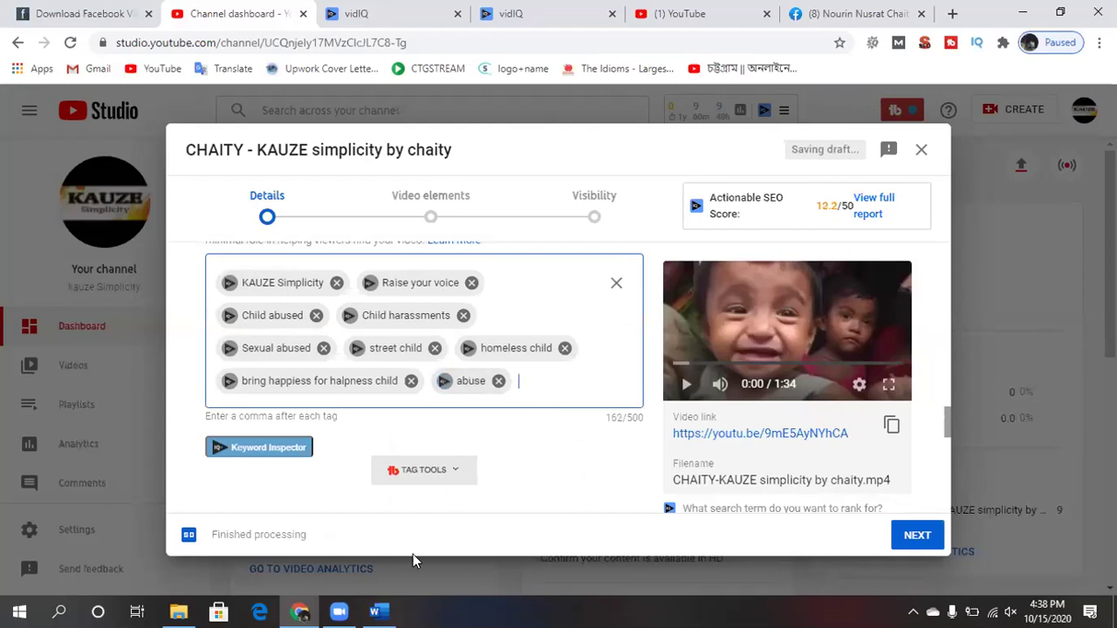
# Consult the keyword list in the Word document and add the tag beggars child to the video in YouTube Studio.
pyautogui.click(376, 612)
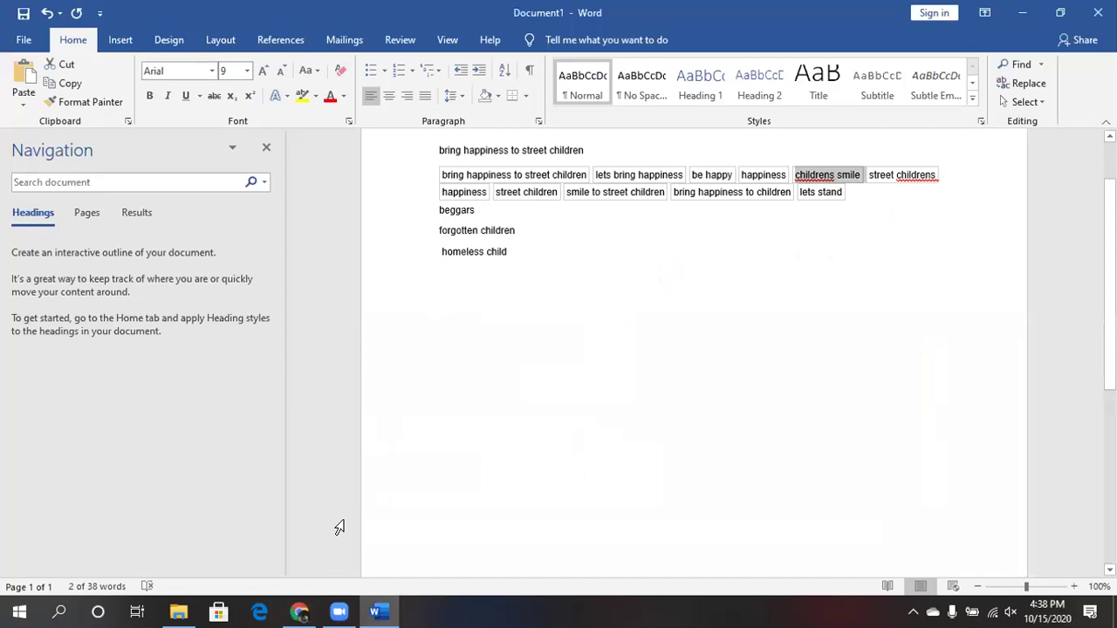
pyautogui.click(305, 606)
pyautogui.write('beggars ')
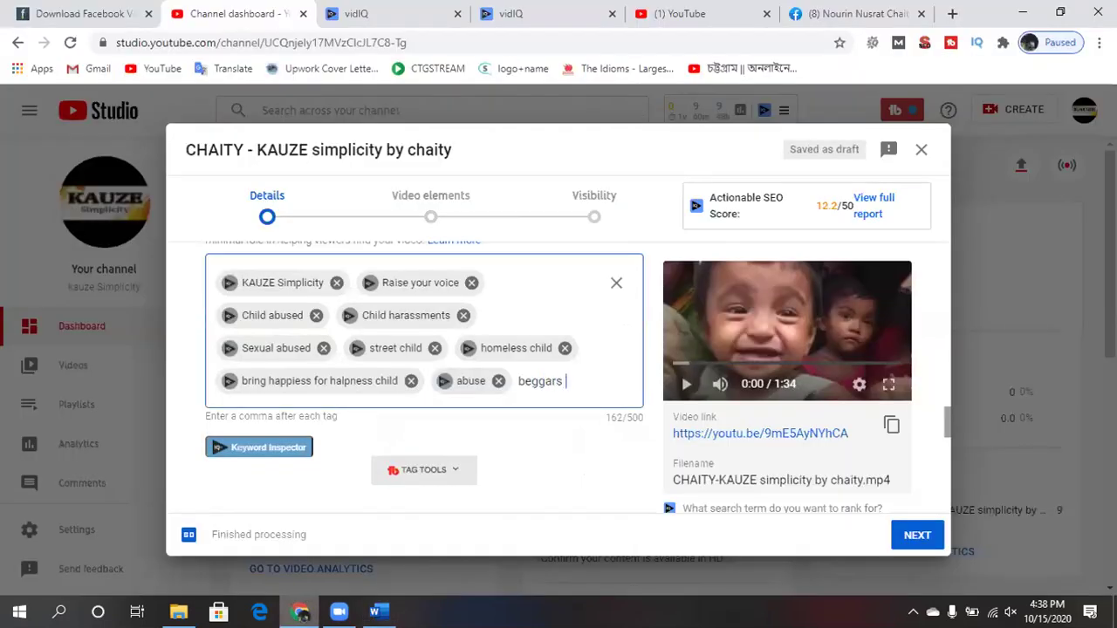
pyautogui.write('child,')
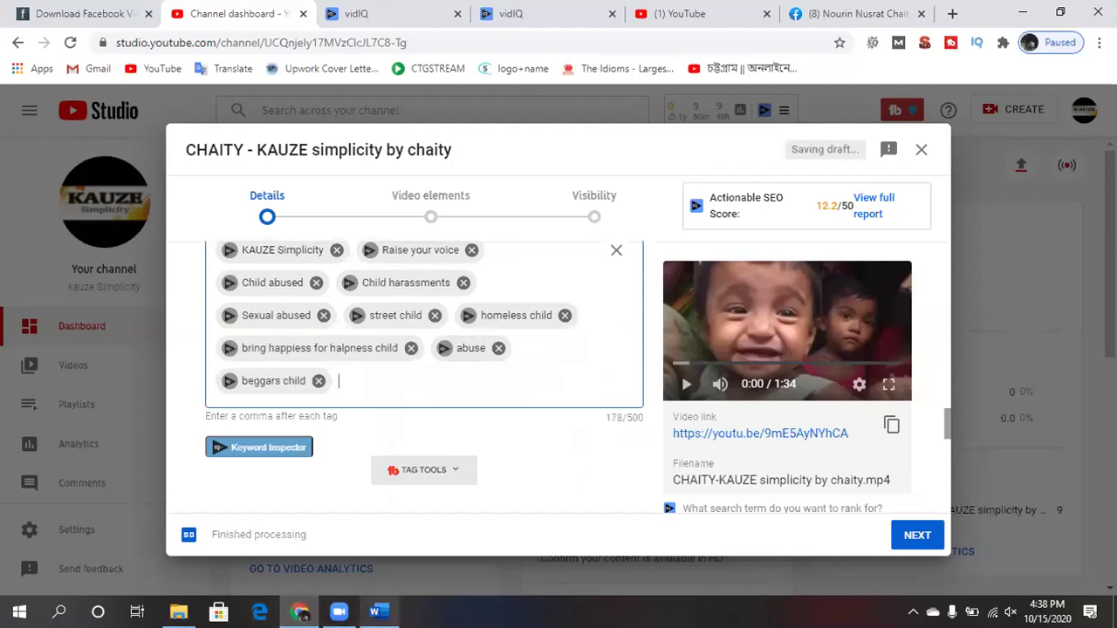
# Check the Word keyword list again and add the tag street children to the video in YouTube Studio.
pyautogui.click(376, 610)
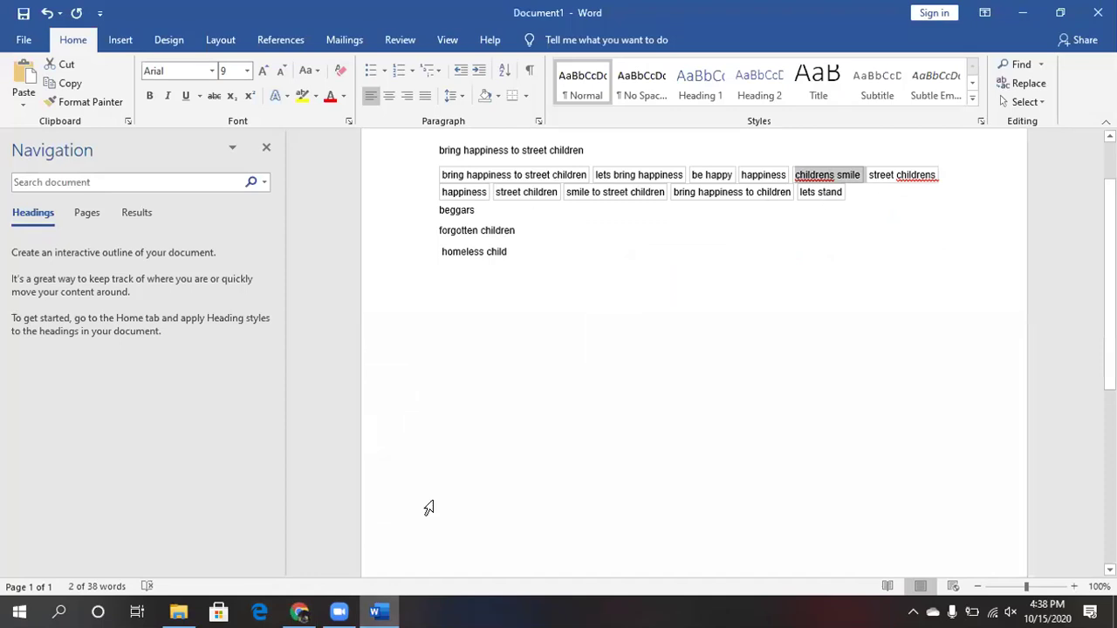
pyautogui.click(299, 612)
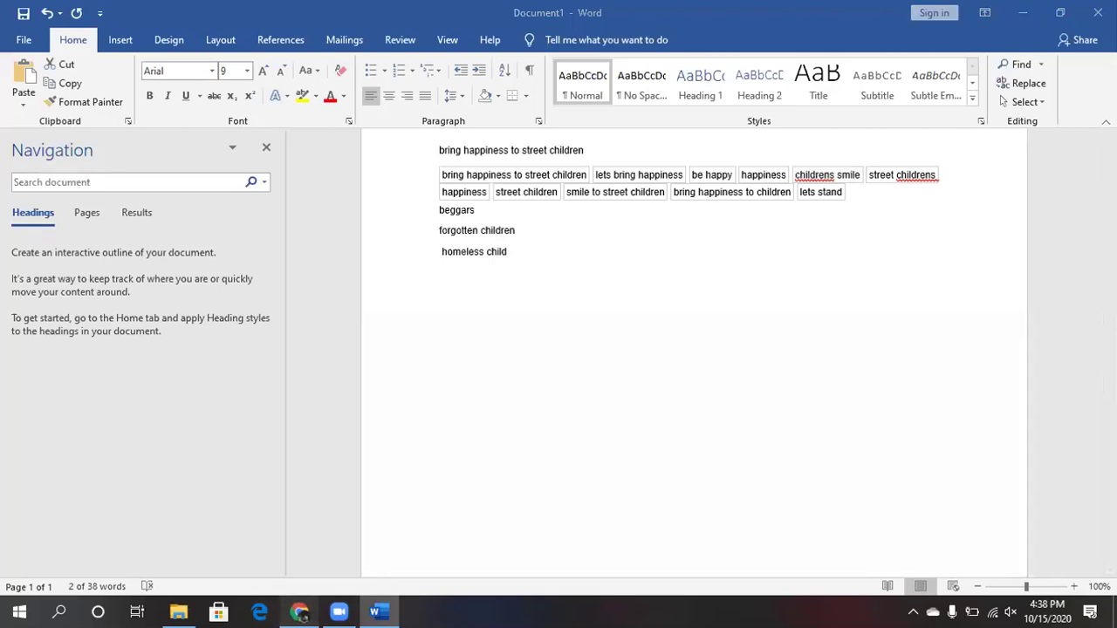
pyautogui.write('str')
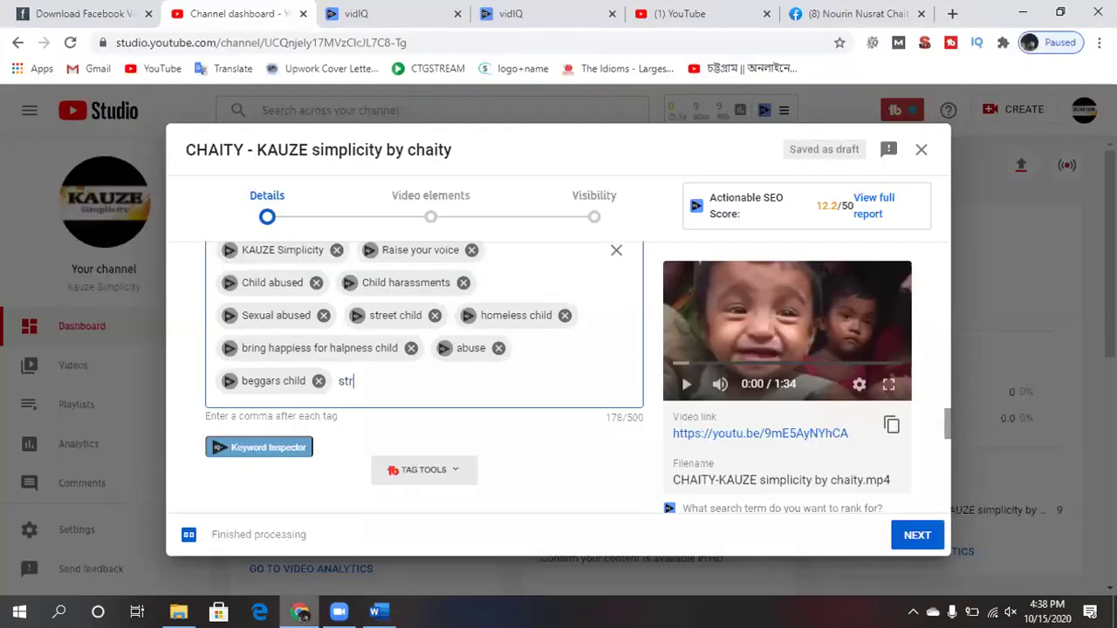
pyautogui.write('eet children')
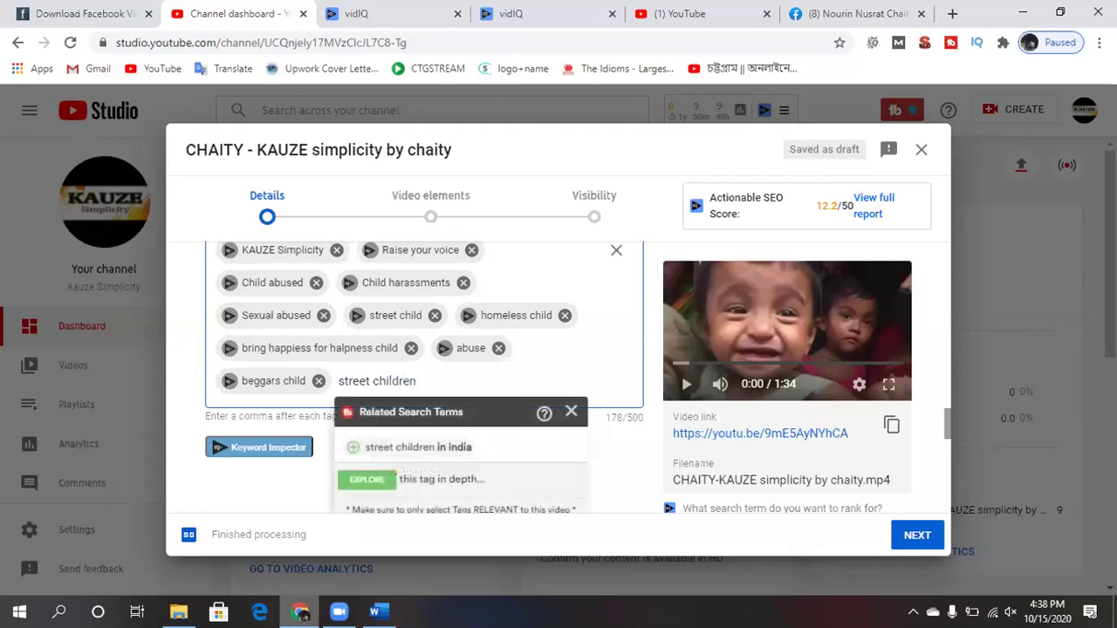
pyautogui.write('.')
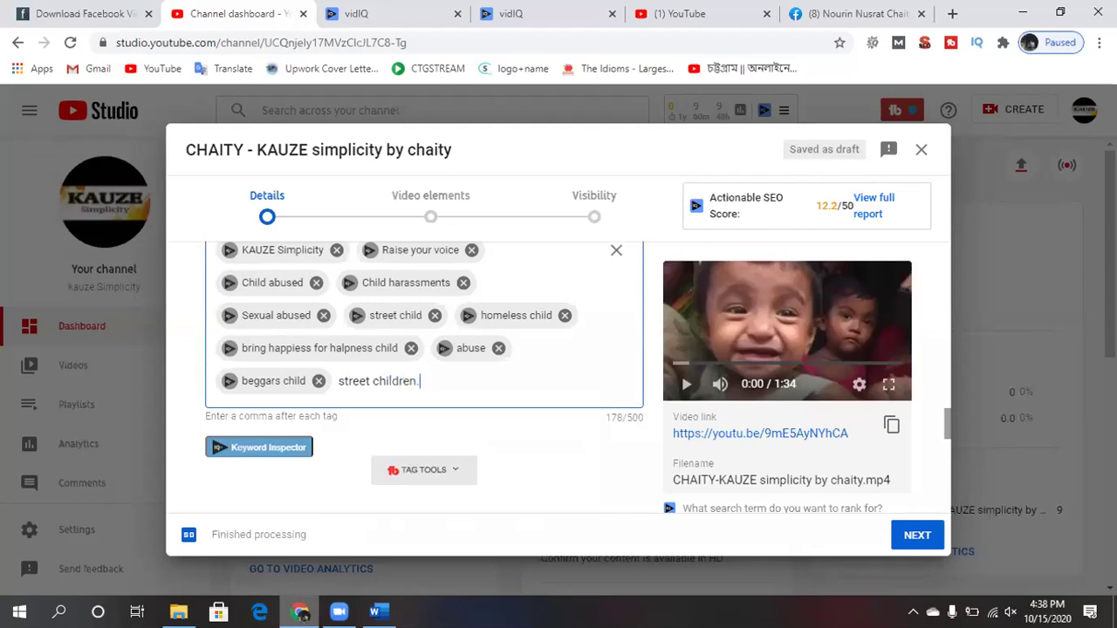
pyautogui.press('Return')
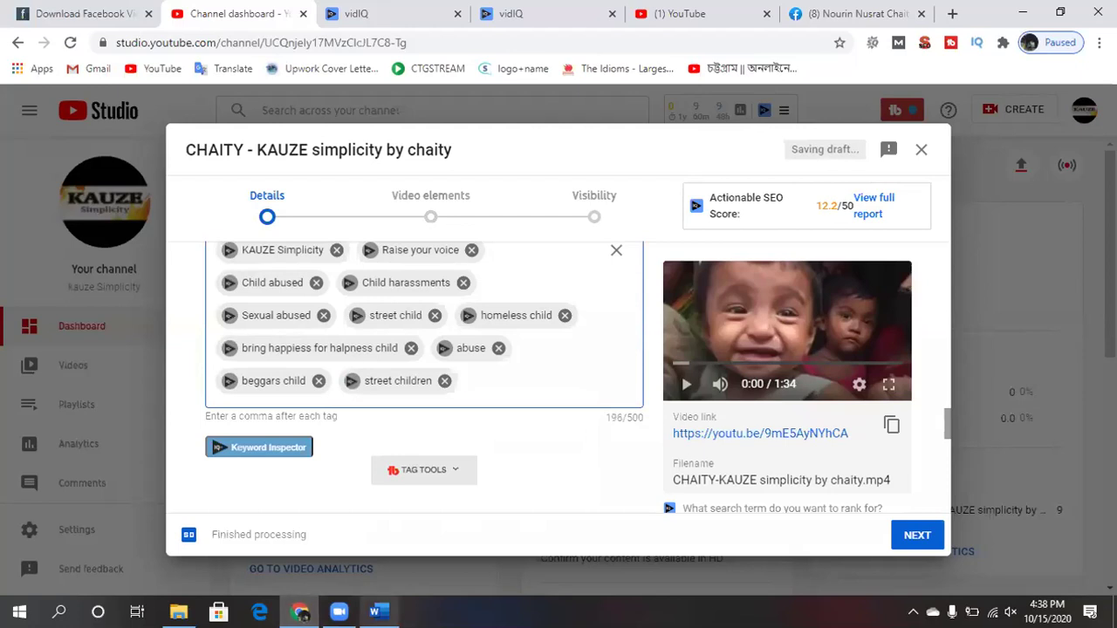
# Enter child harrasments as the vidIQ search term the video should rank for.
pyautogui.scroll(1, 530, 463)
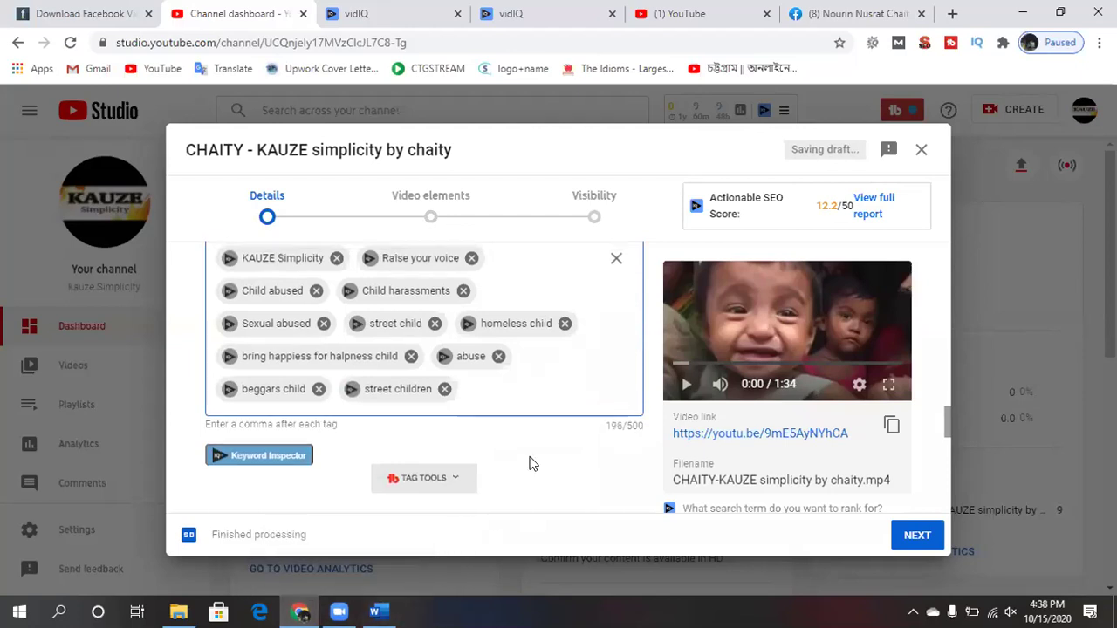
pyautogui.scroll(-3, 530, 463)
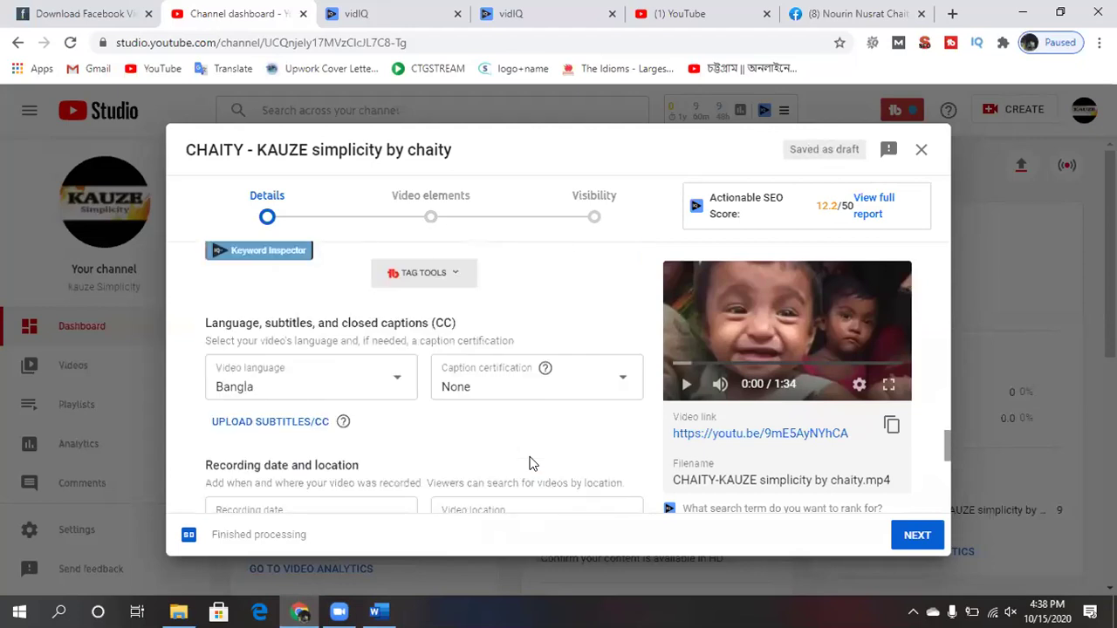
pyautogui.scroll(-1, 530, 464)
pyautogui.scroll(-1, 530, 464)
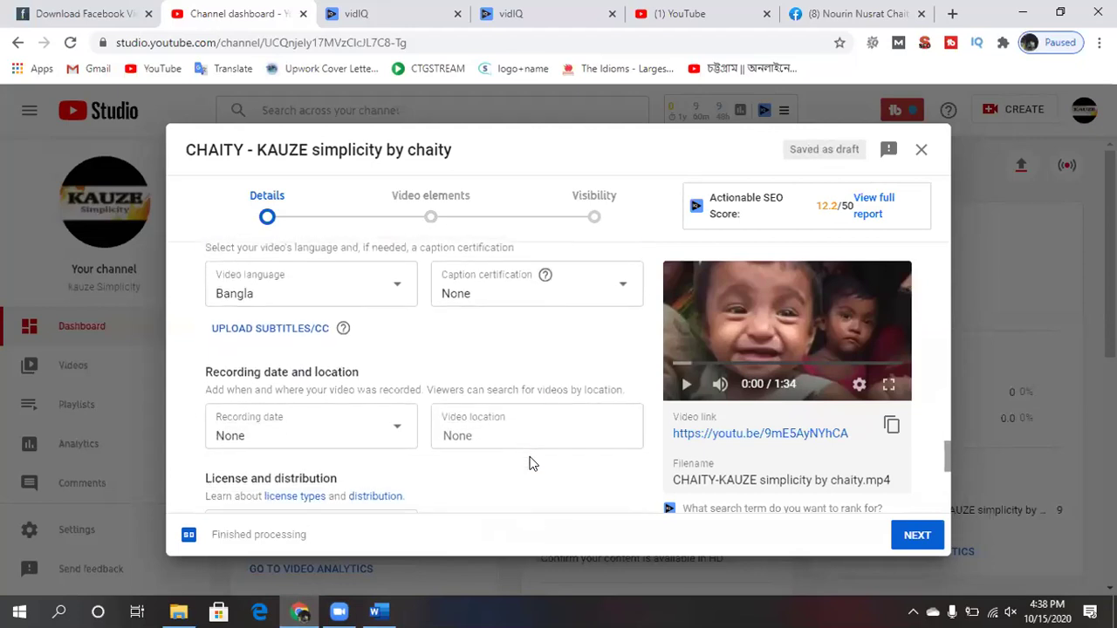
pyautogui.scroll(-1, 530, 463)
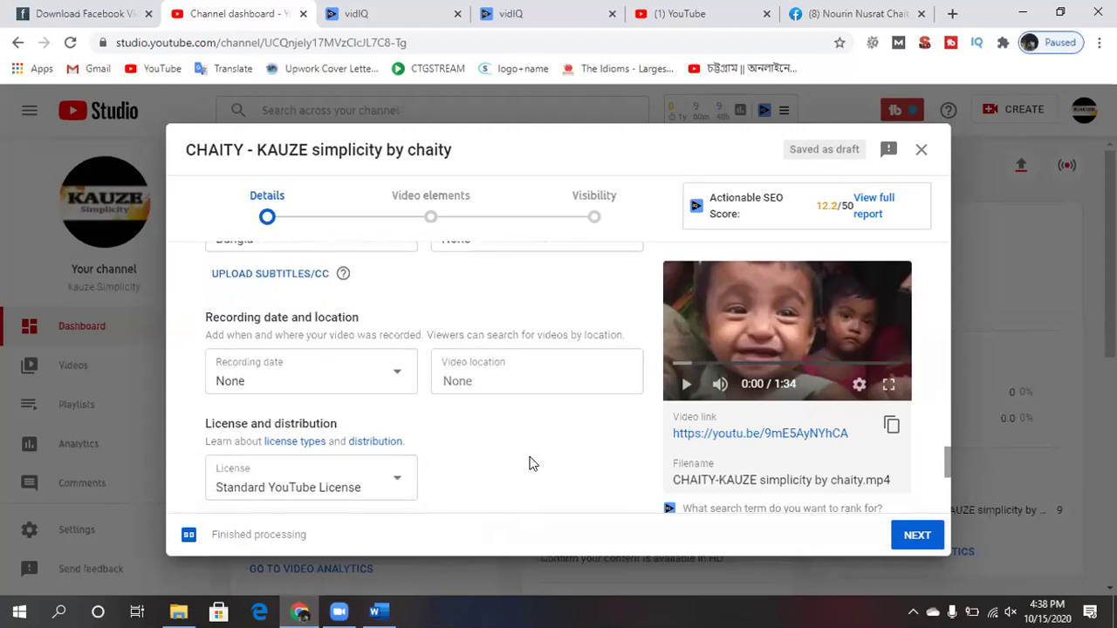
pyautogui.scroll(-3, 529, 463)
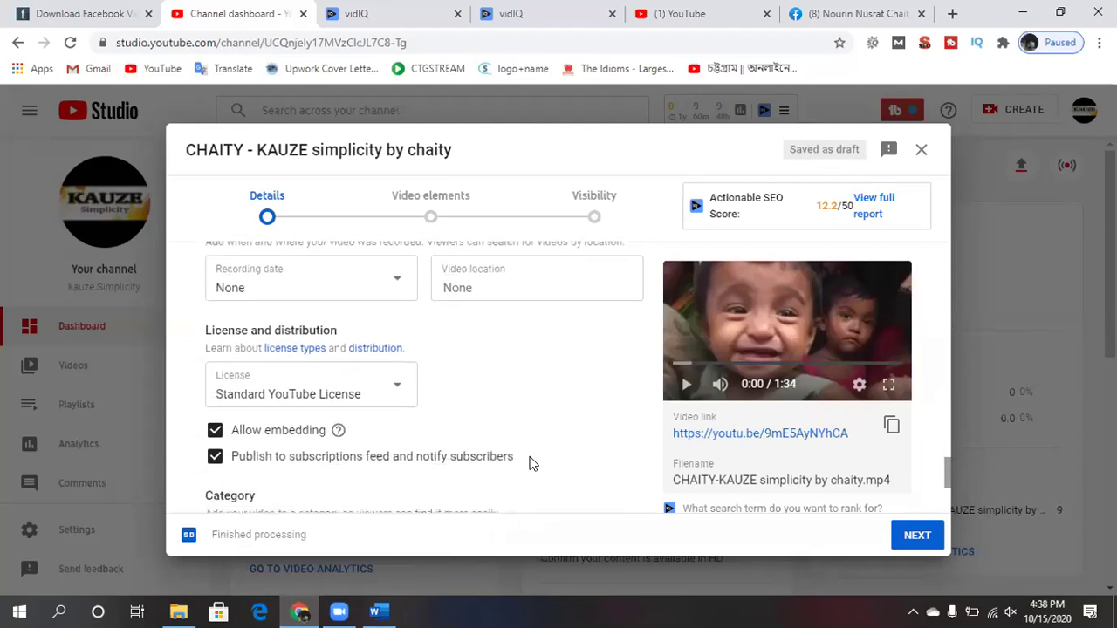
pyautogui.scroll(-1, 530, 463)
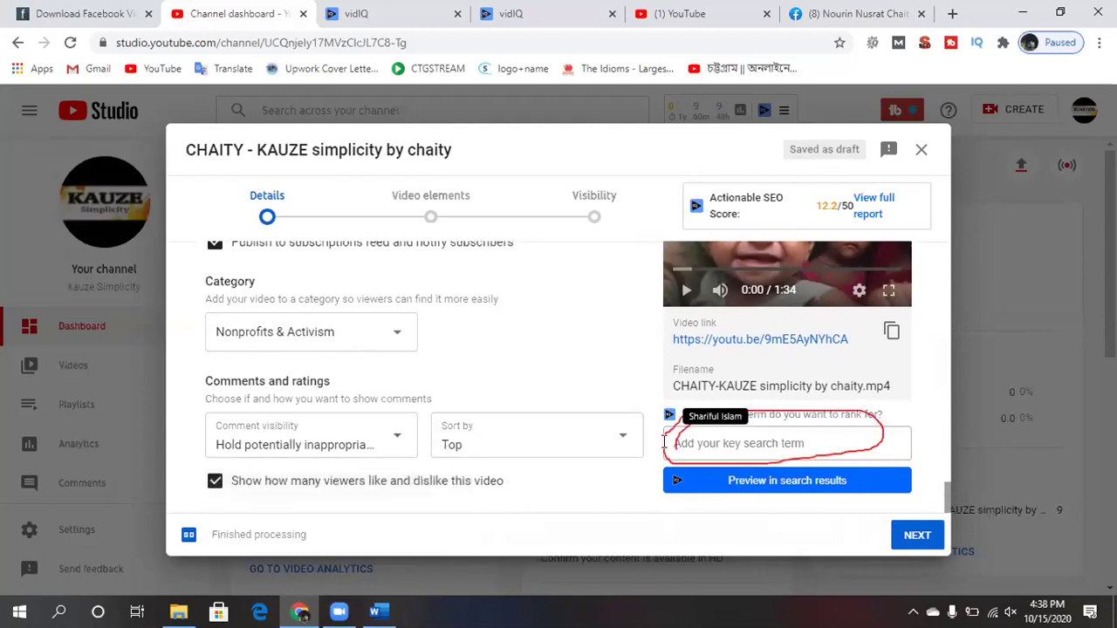
pyautogui.click(720, 443)
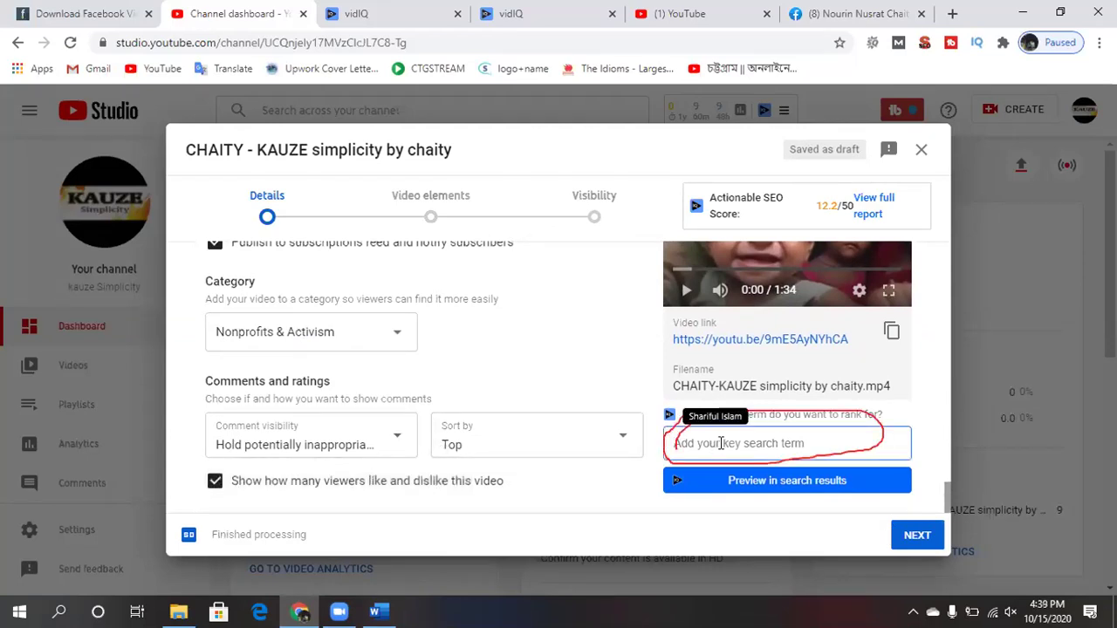
pyautogui.write('child ')
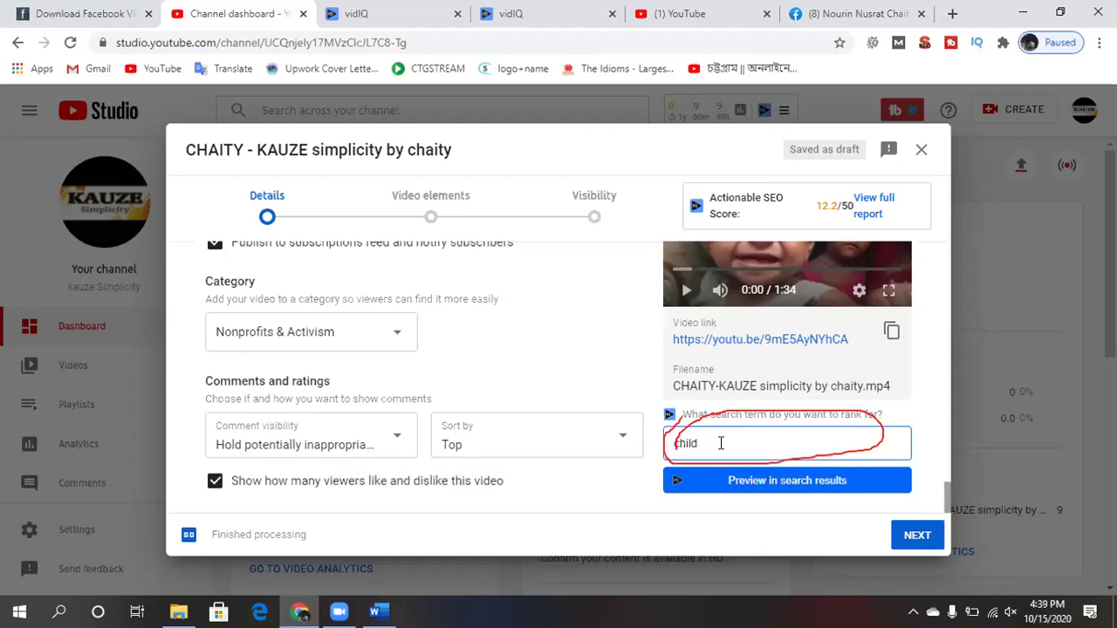
pyautogui.write('ab')
pyautogui.press('BackSpace')
pyautogui.press('BackSpace')
pyautogui.press('BackSpace')
pyautogui.write('ha')
pyautogui.write('rassment')
pyautogui.click(721, 443)
pyautogui.write('r')
pyautogui.click(770, 457)
pyautogui.write('s')
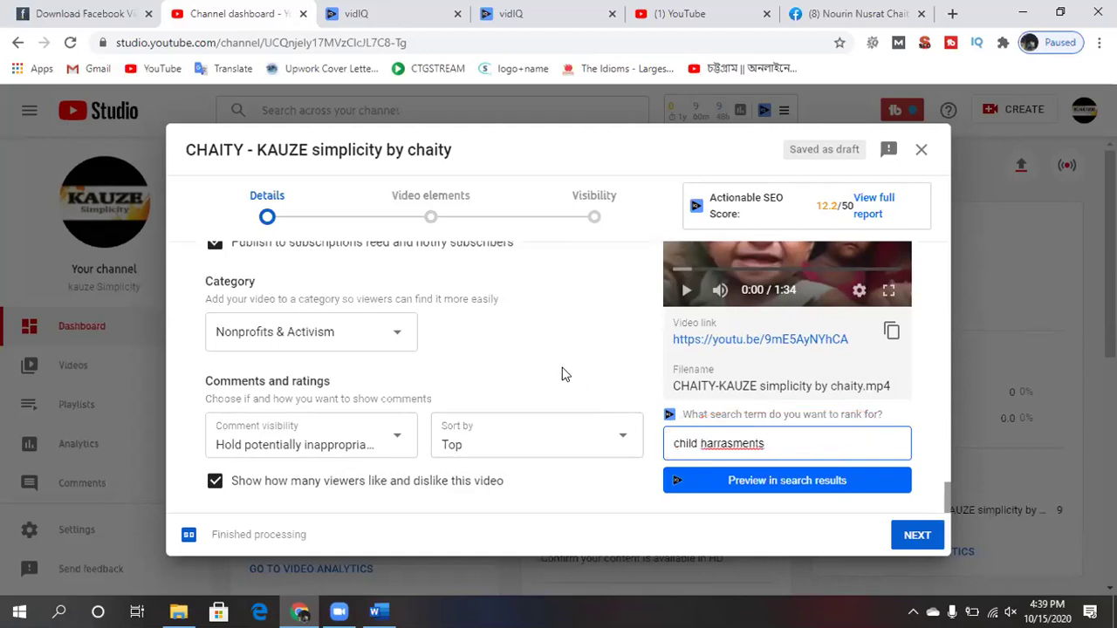
# Correct the search term's spelling to child harassments, then open vidIQ's search results preview and close it again.
pyautogui.scroll(2, 563, 374)
pyautogui.scroll(-2, 563, 374)
pyautogui.scroll(3, 559, 347)
pyautogui.scroll(-3, 559, 347)
pyautogui.rightClick(724, 449)
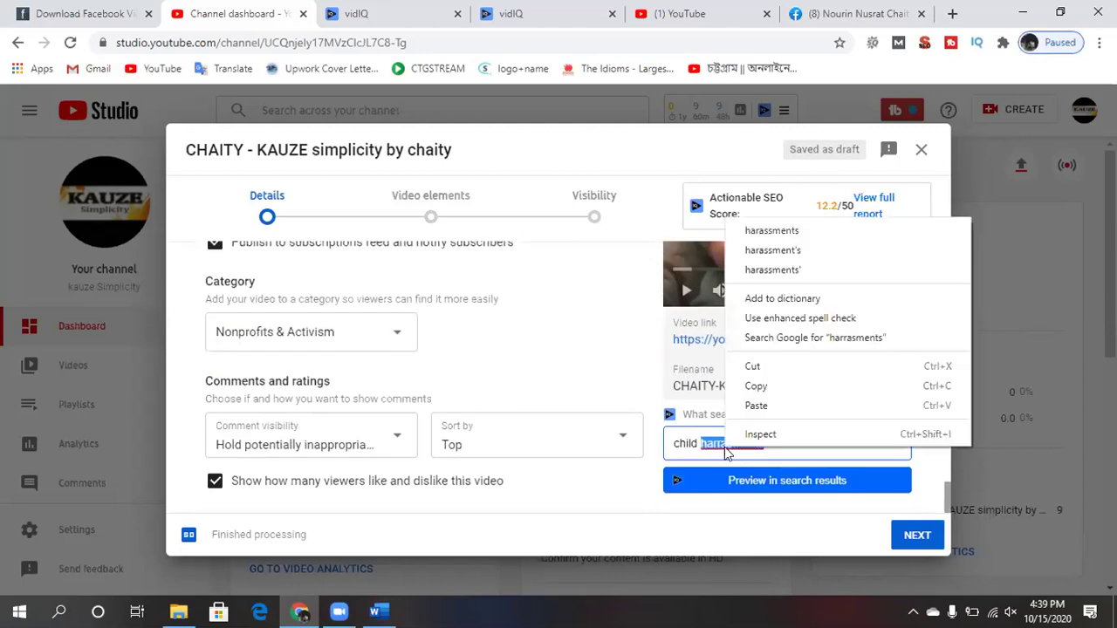
pyautogui.click(770, 231)
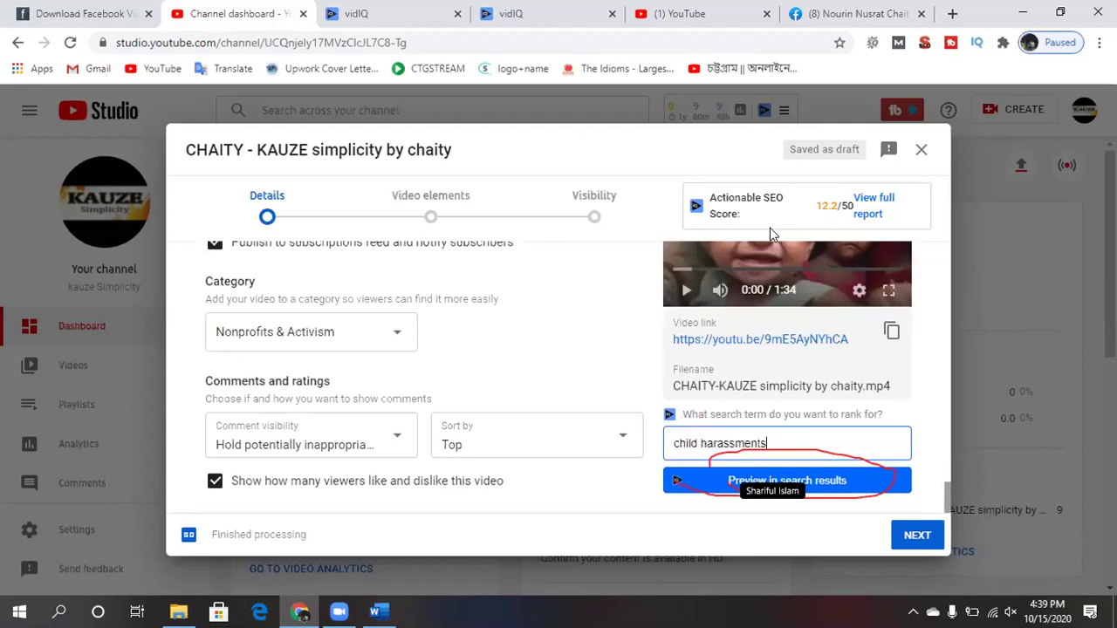
pyautogui.click(790, 482)
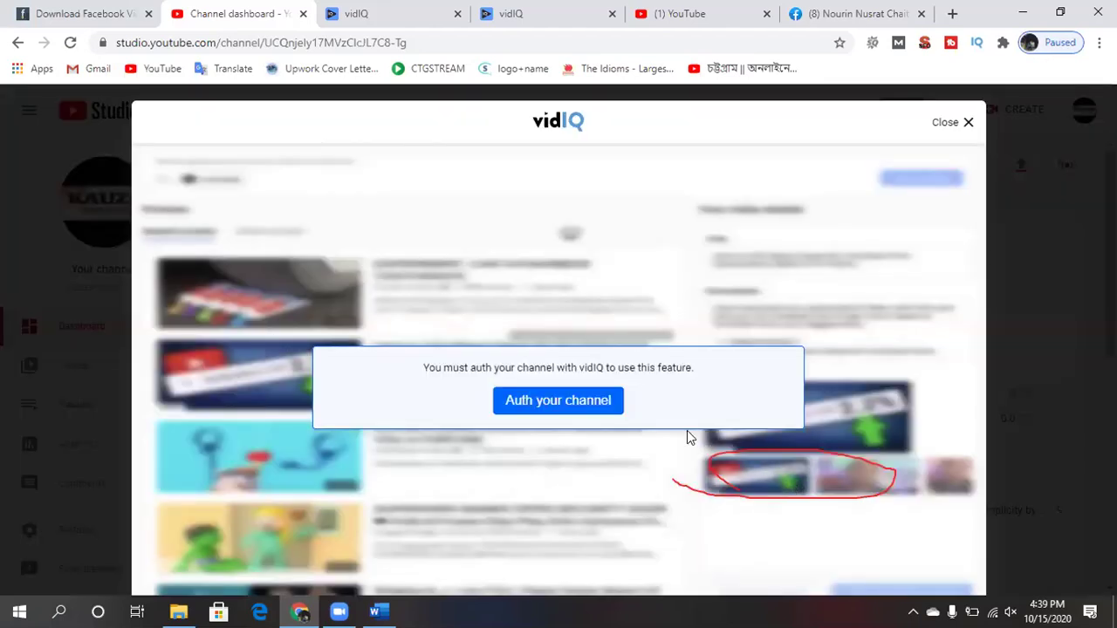
pyautogui.click(963, 122)
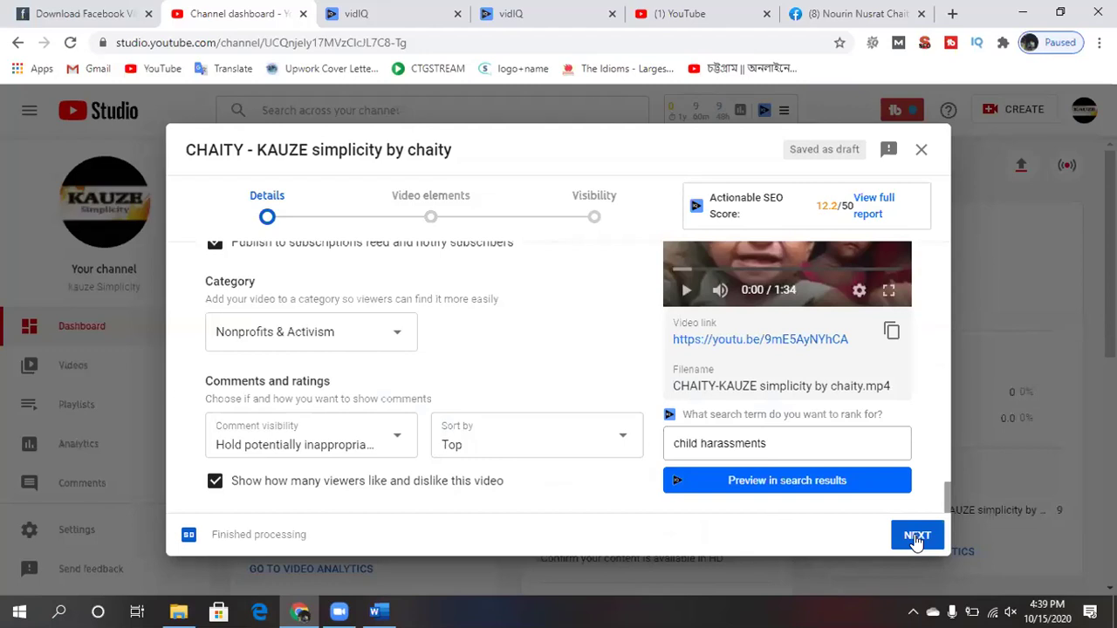
# Set the video's comment visibility to Allow all comments and sort the comments by Newest.
pyautogui.click(397, 442)
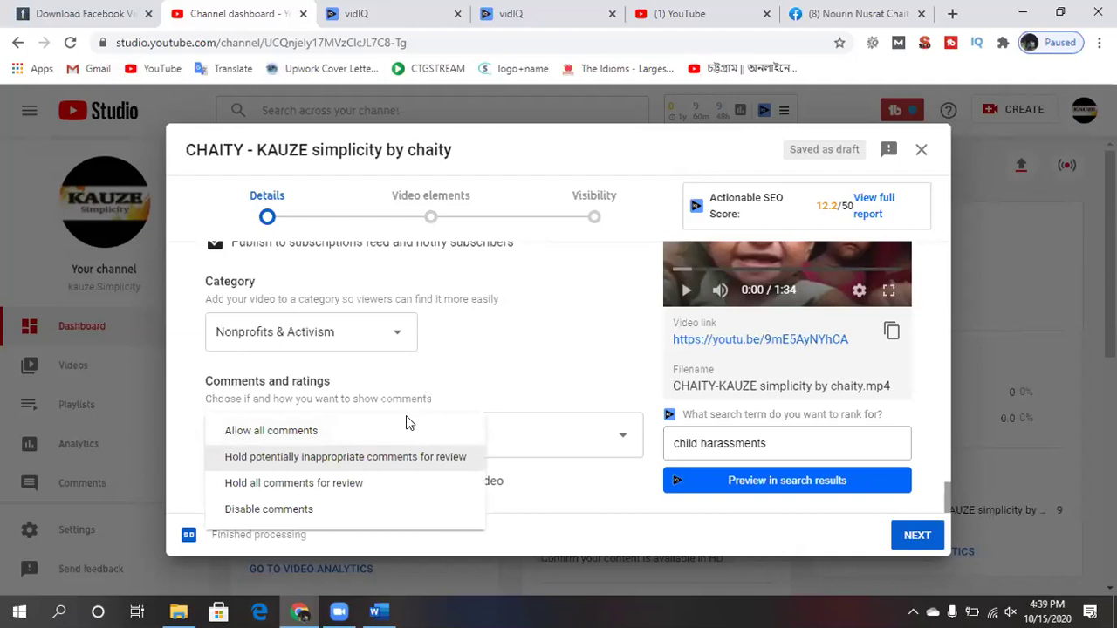
pyautogui.click(459, 338)
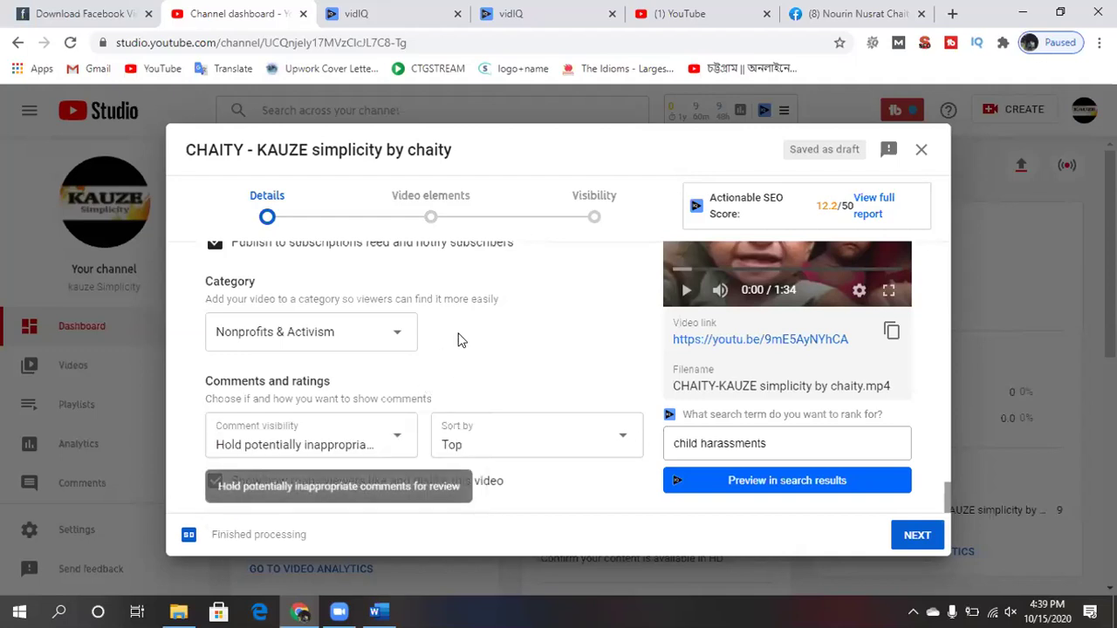
pyautogui.click(397, 444)
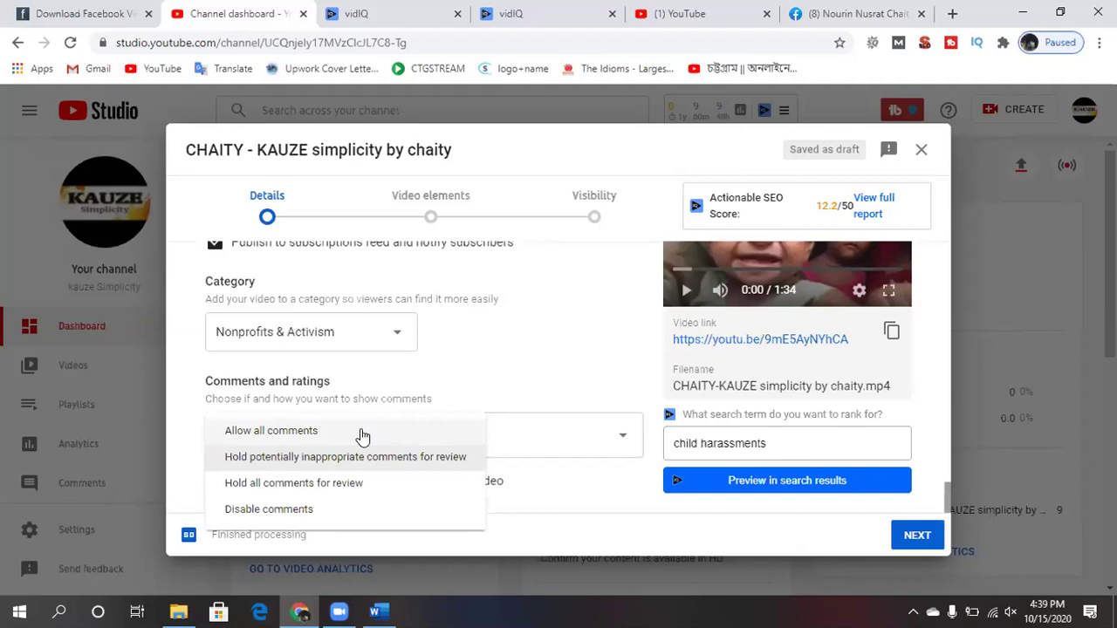
pyautogui.click(354, 430)
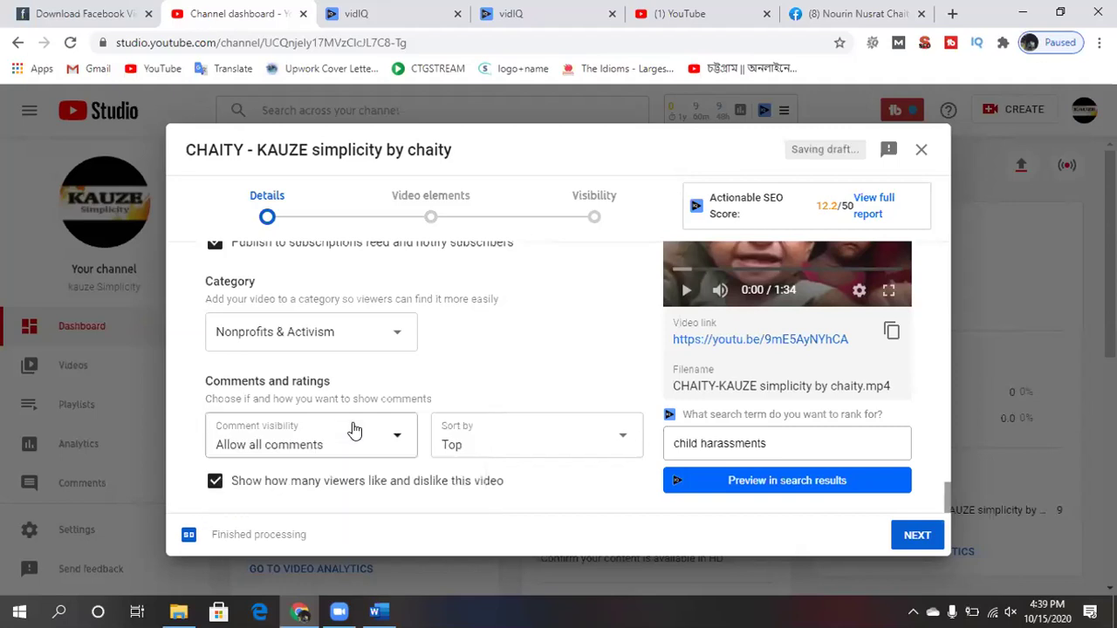
pyautogui.click(625, 443)
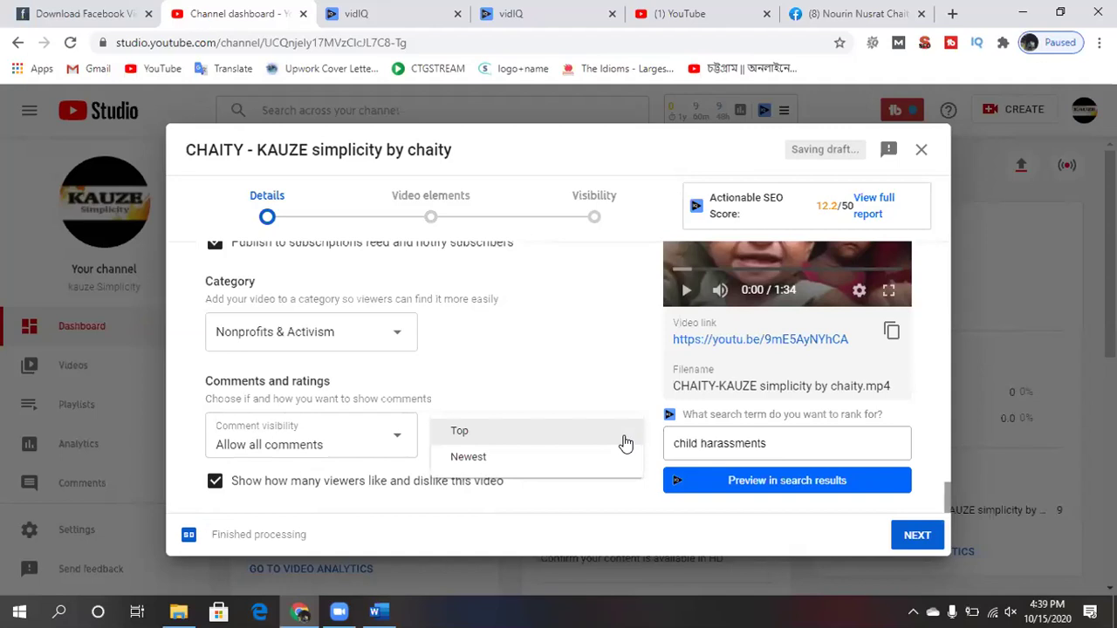
pyautogui.click(594, 457)
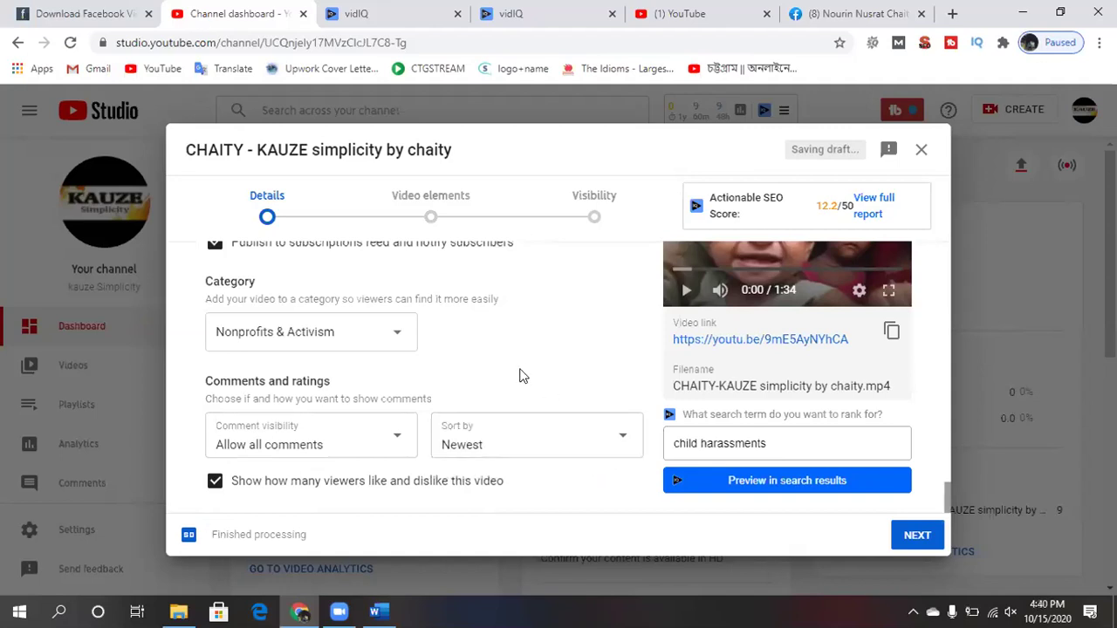
# Look through the category choices without changing the video's category, and set the comment sorting to Top.
pyautogui.scroll(1, 520, 376)
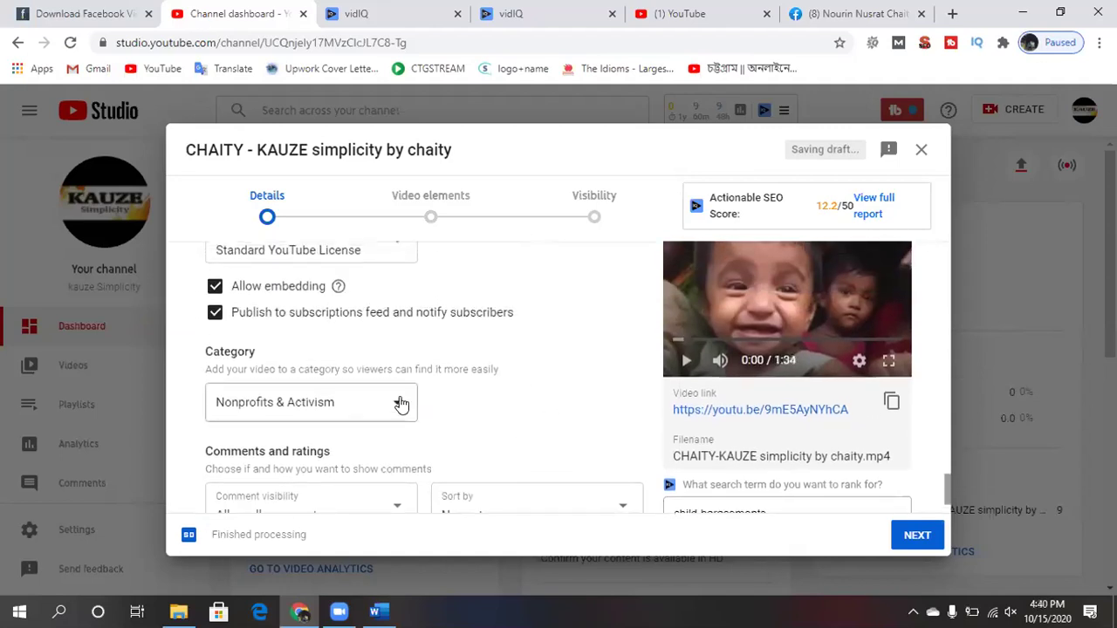
pyautogui.click(400, 403)
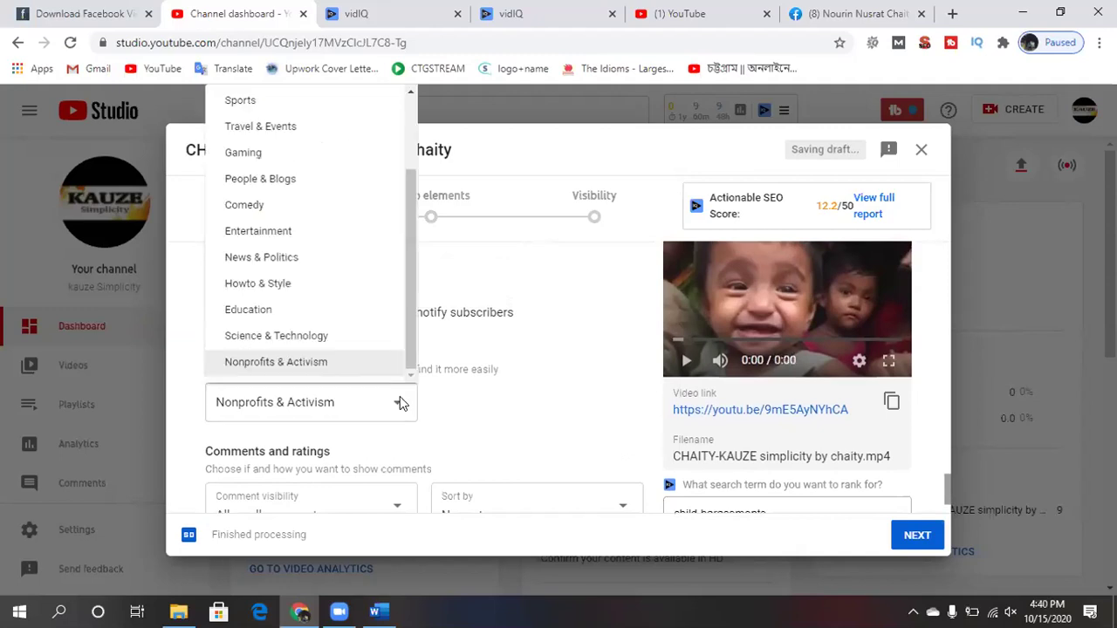
pyautogui.click(482, 402)
pyautogui.scroll(-1, 567, 426)
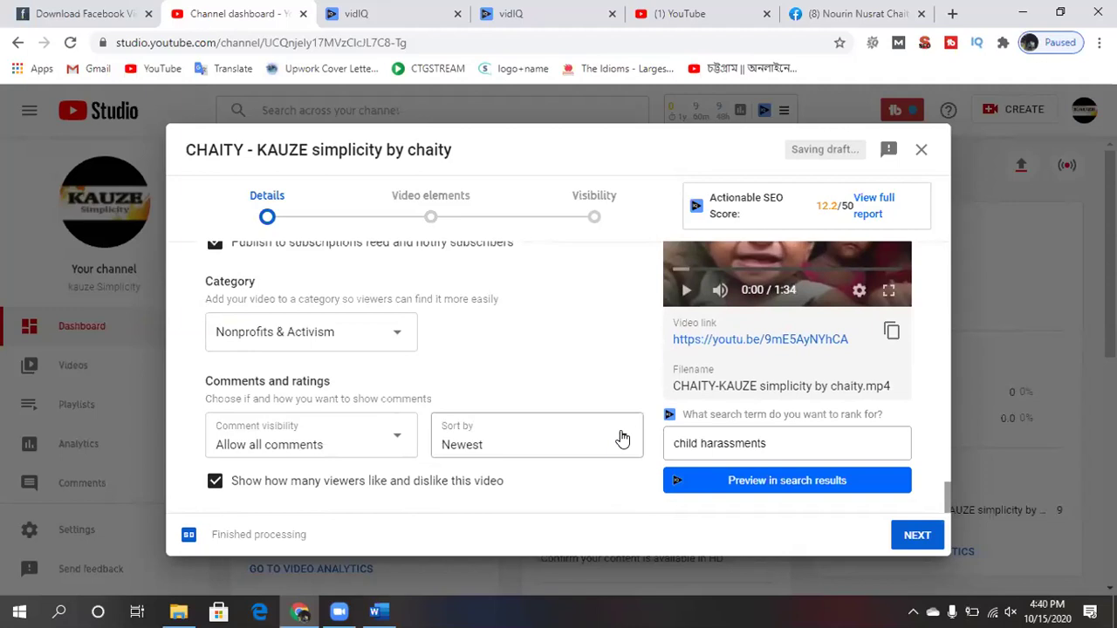
pyautogui.click(622, 438)
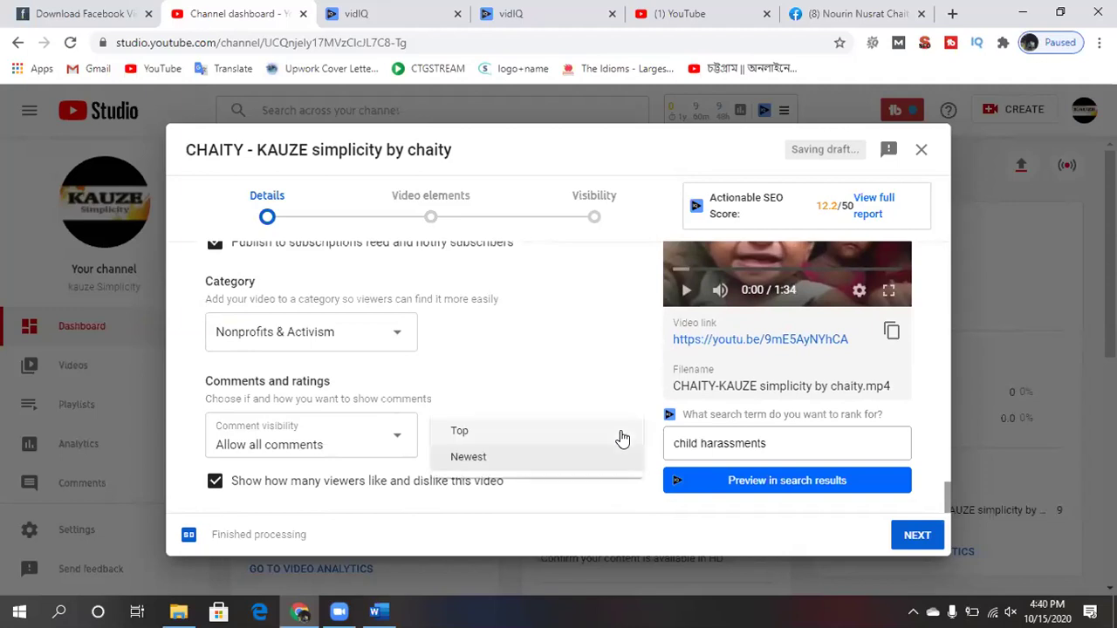
pyautogui.click(567, 431)
# Set the video's recording date to May 25, 2020.
pyautogui.scroll(1, 485, 335)
pyautogui.scroll(2, 486, 336)
pyautogui.scroll(2, 485, 336)
pyautogui.scroll(2, 485, 336)
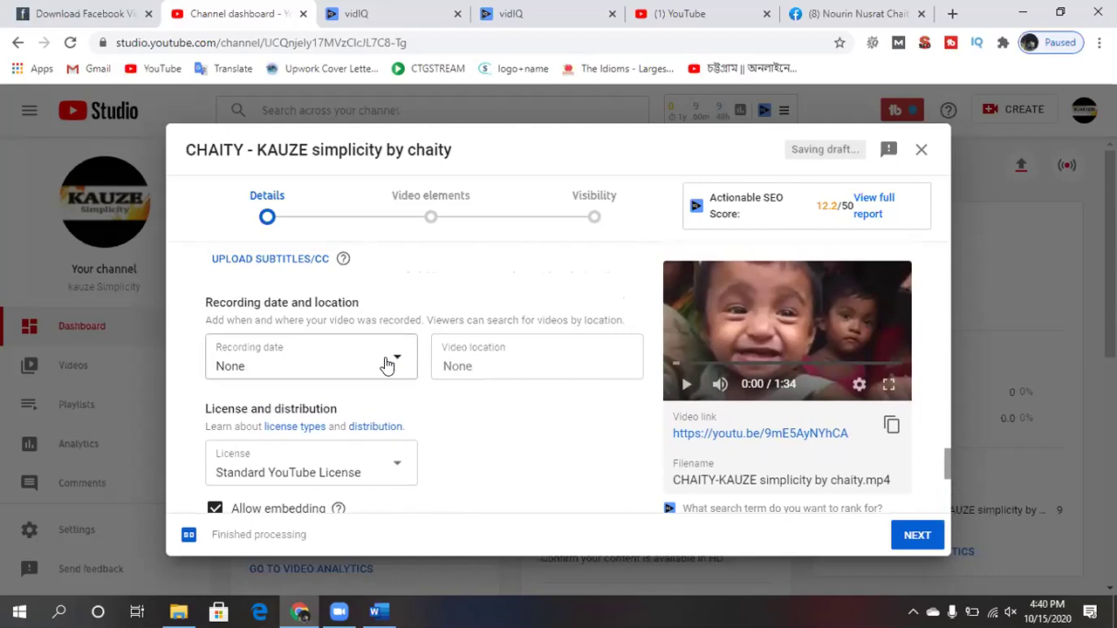
pyautogui.click(397, 366)
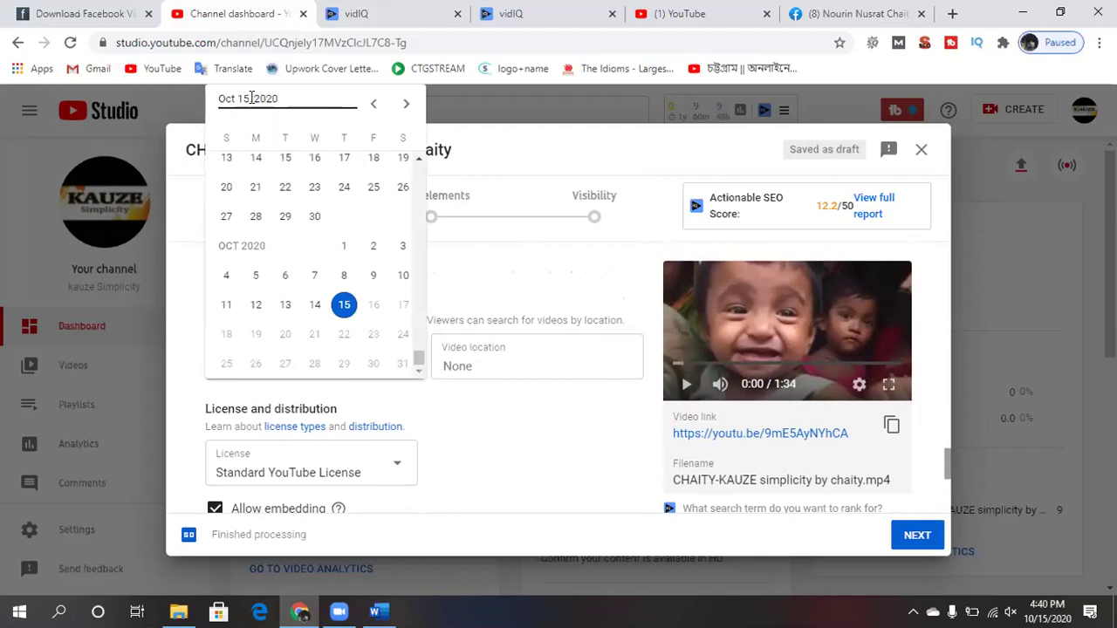
pyautogui.press('BackSpace')
pyautogui.press('BackSpace')
pyautogui.press('BackSpace')
pyautogui.press('BackSpace')
pyautogui.press('BackSpace')
pyautogui.press('BackSpace')
pyautogui.press('BackSpace')
pyautogui.press('BackSpace')
pyautogui.write('march')
pyautogui.press('BackSpace')
pyautogui.press('BackSpace')
pyautogui.press('BackSpace')
pyautogui.write(',')
pyautogui.press('BackSpace')
pyautogui.write('y 25,')
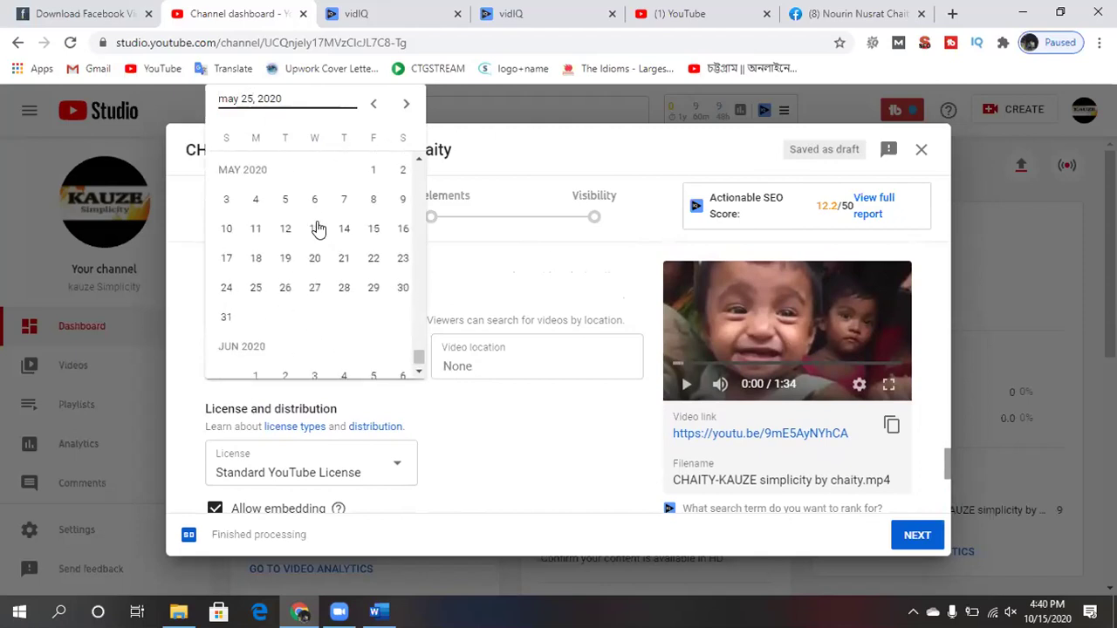
pyautogui.click(255, 287)
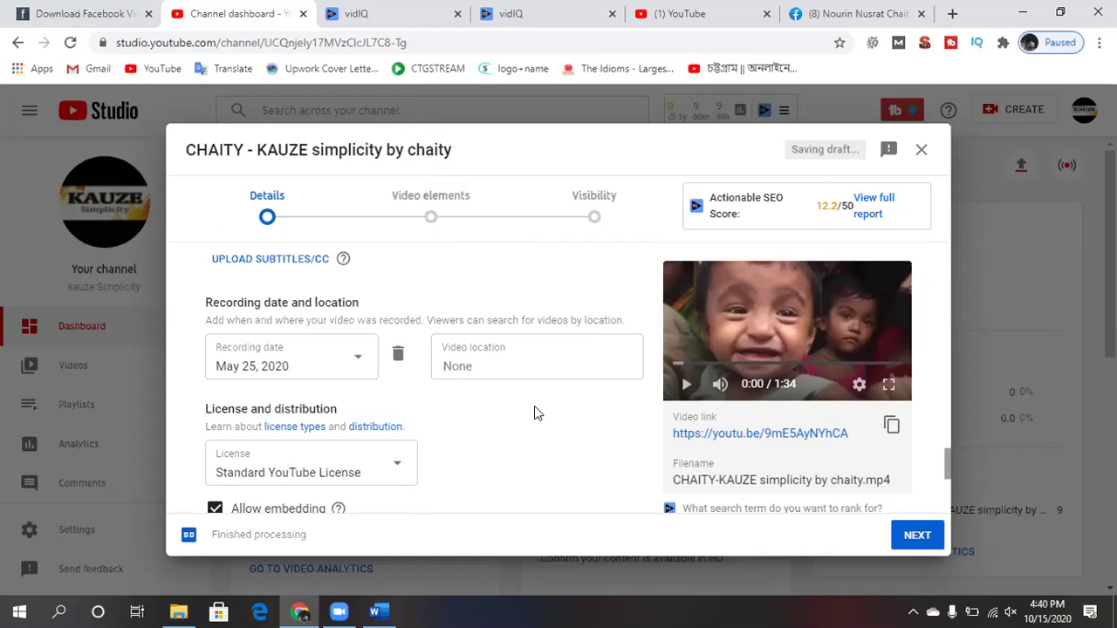
# Set the video location to Chittagong and review the remaining detail settings.
pyautogui.click(483, 366)
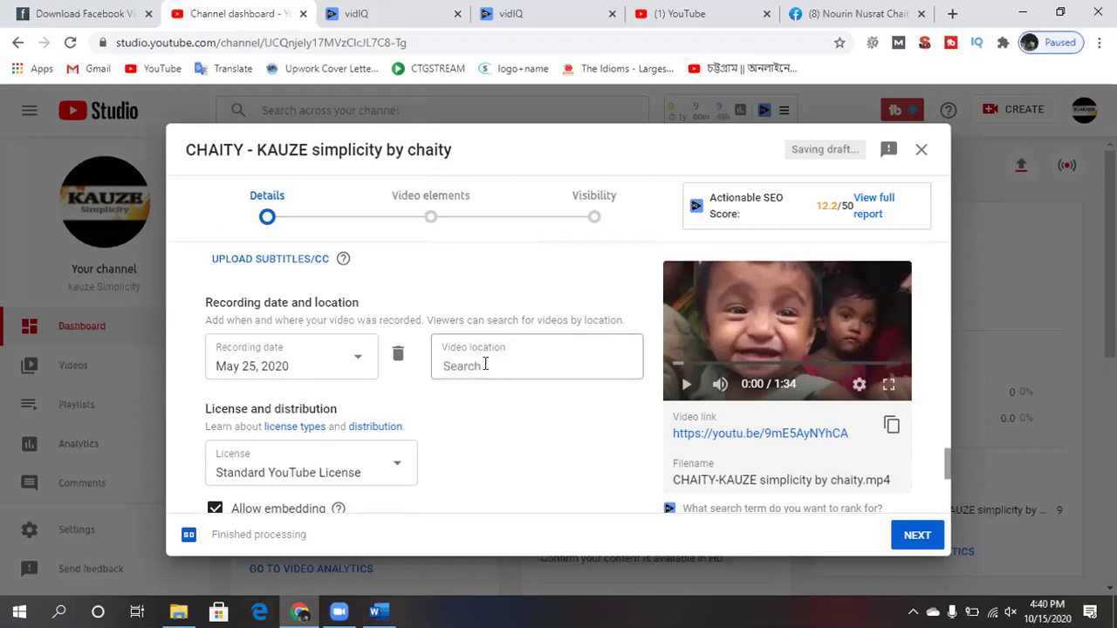
pyautogui.write('CH')
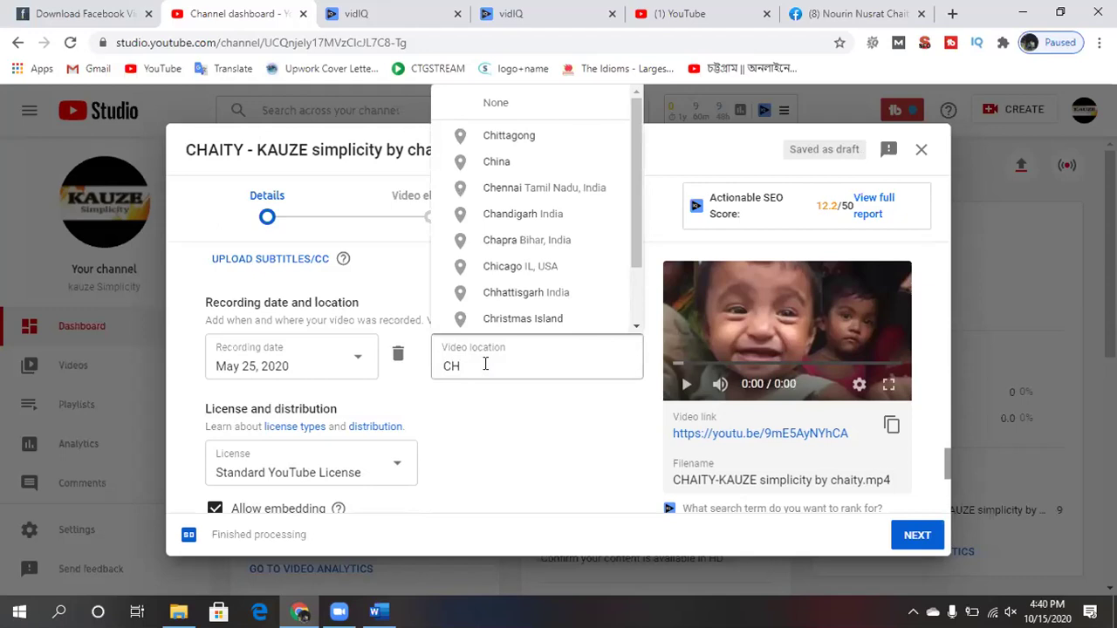
pyautogui.click(521, 140)
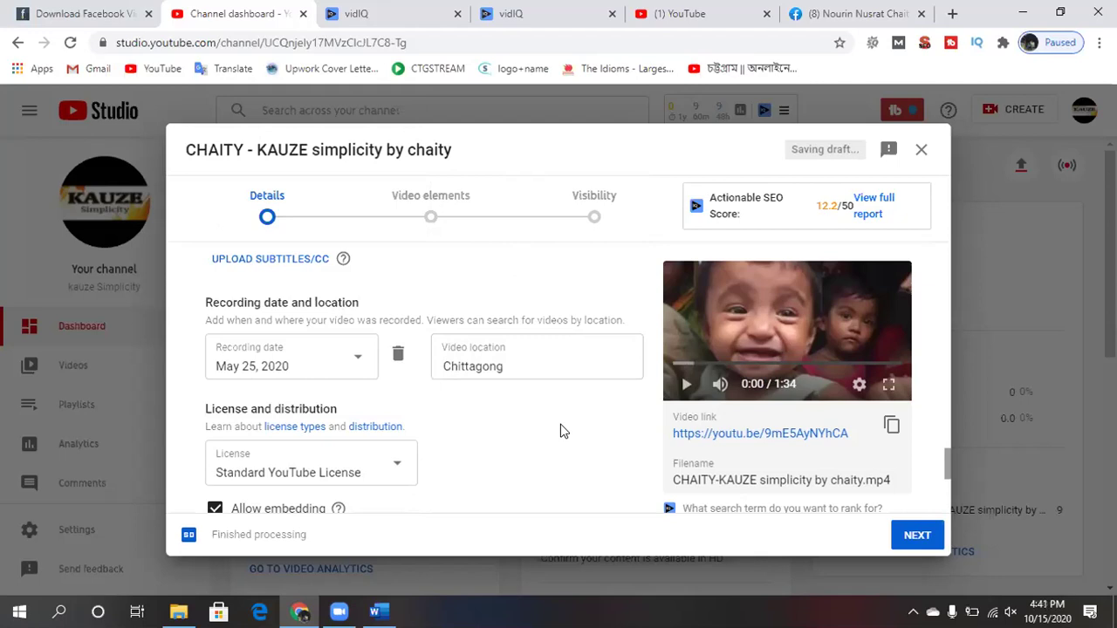
pyautogui.scroll(1, 500, 420)
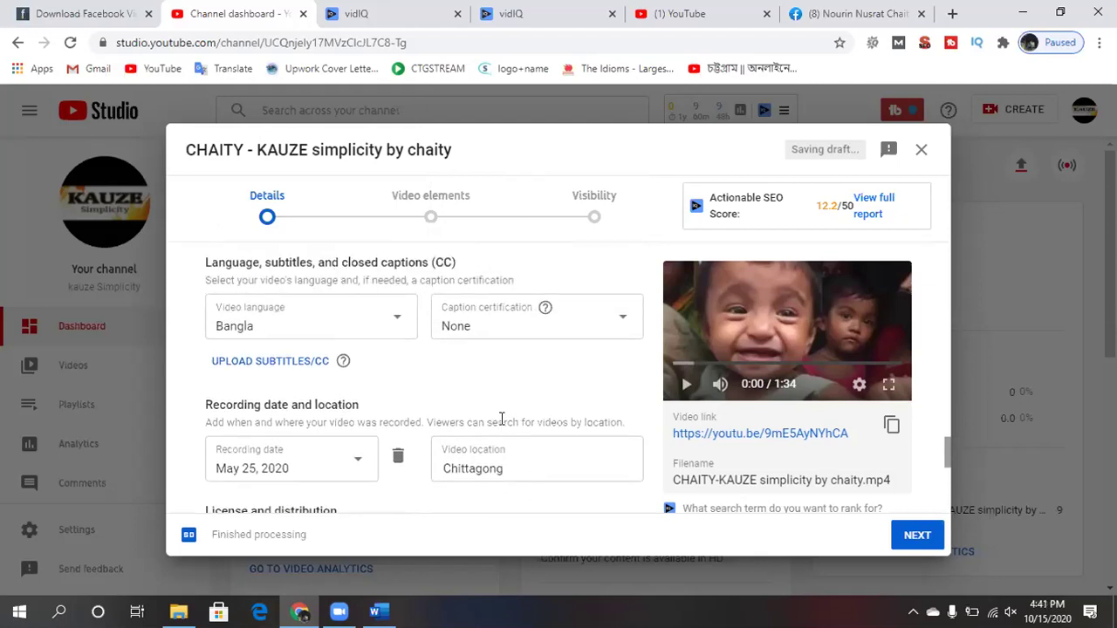
pyautogui.scroll(-4, 500, 421)
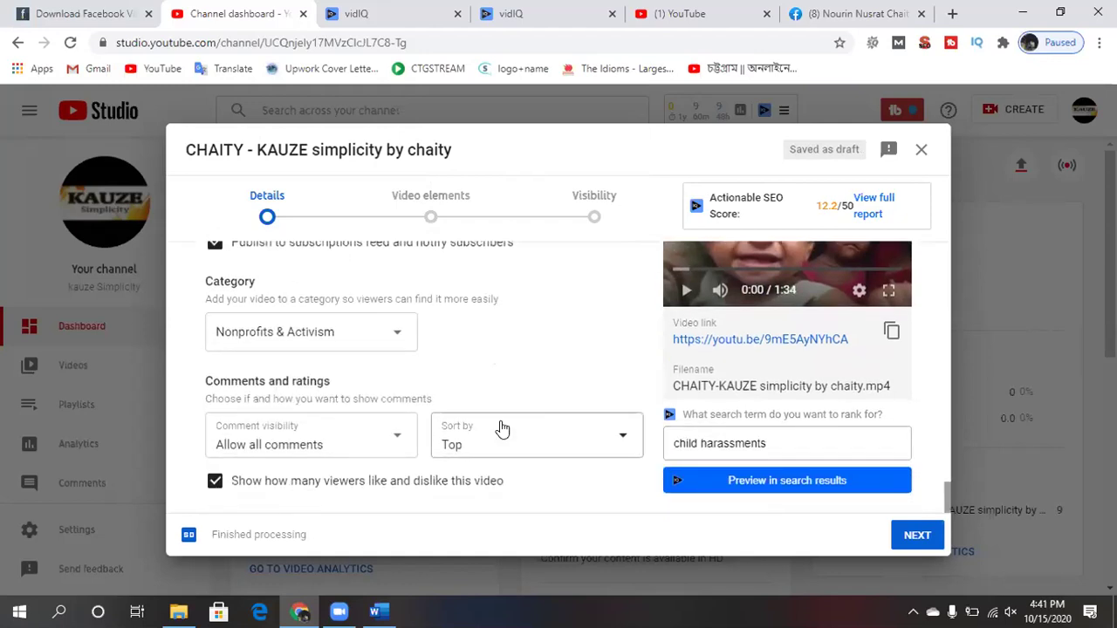
pyautogui.scroll(3, 501, 428)
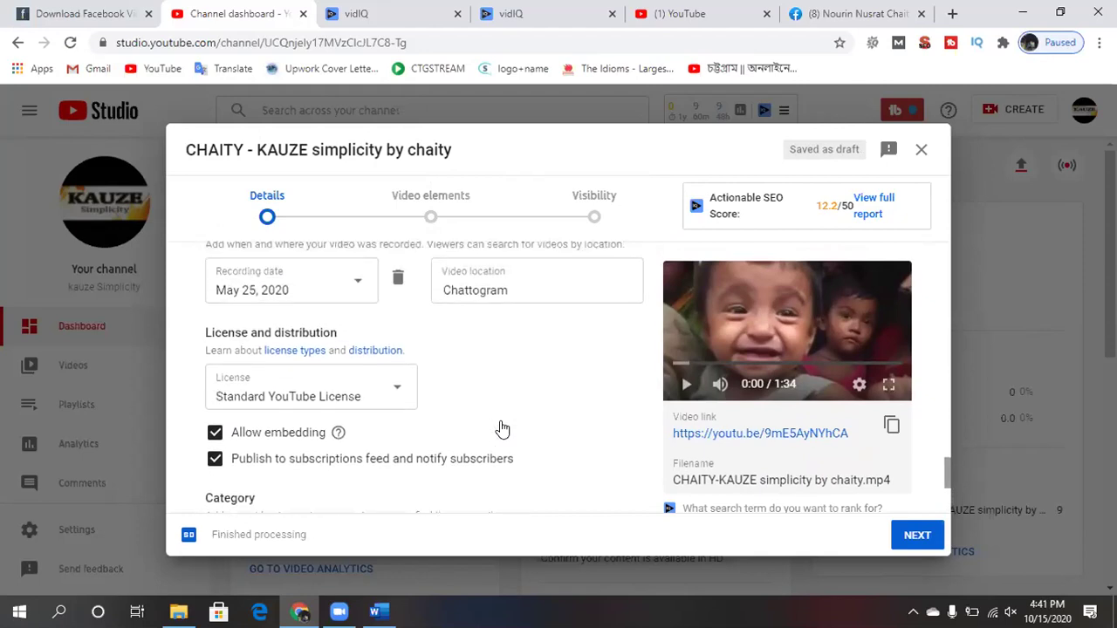
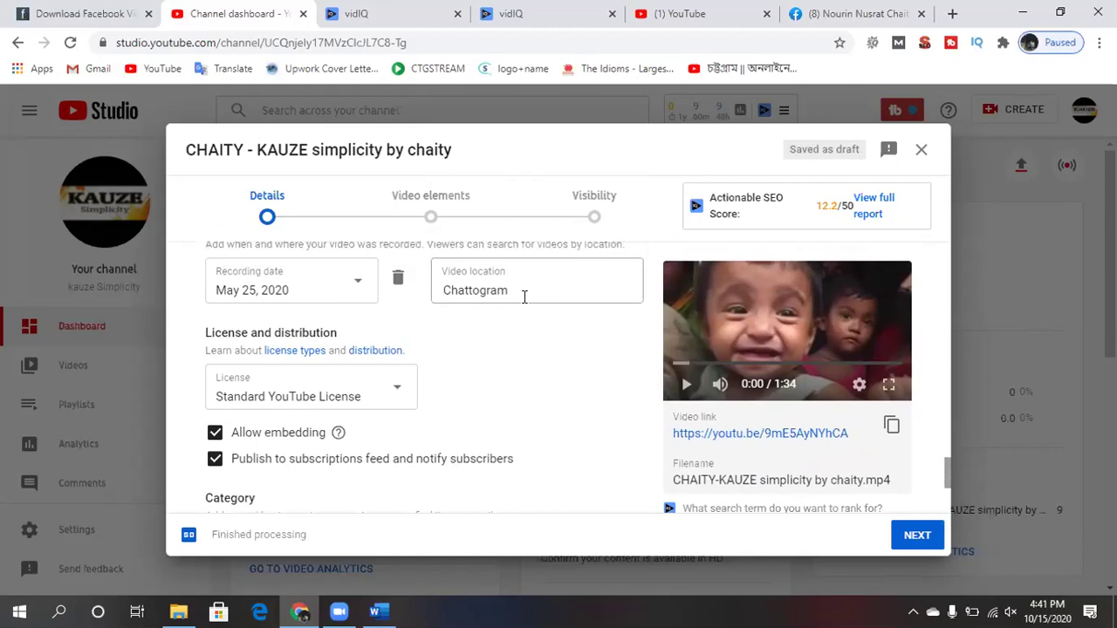
# Change the video location to Queens, NY, USA.
pyautogui.click(524, 297)
pyautogui.write('QU')
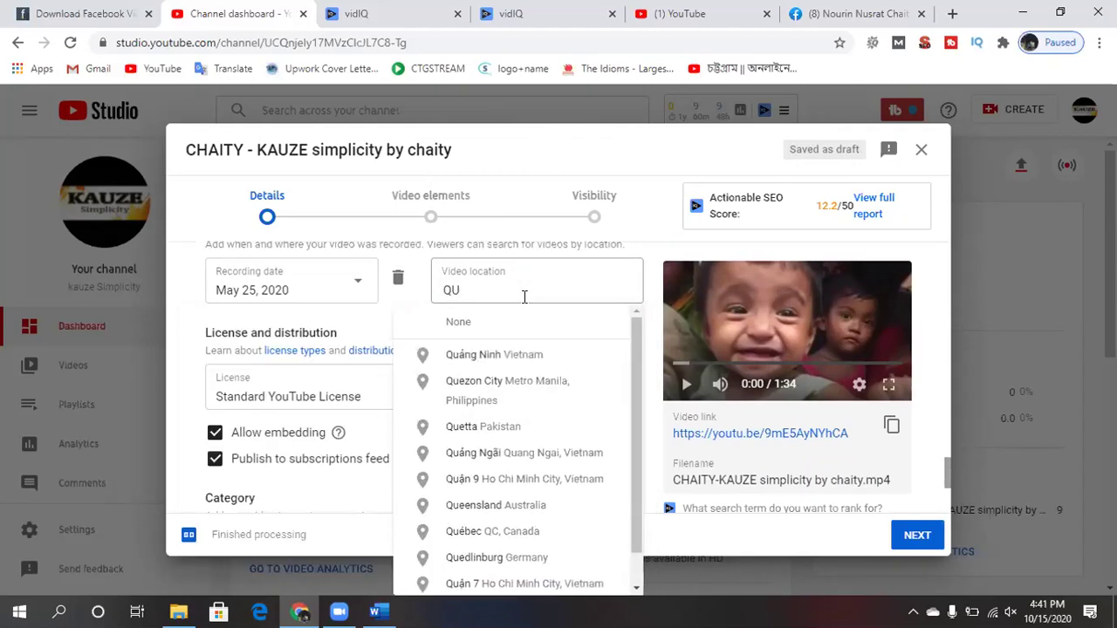
pyautogui.write('ee')
pyautogui.press('BackSpace')
pyautogui.press('BackSpace')
pyautogui.write('ueens')
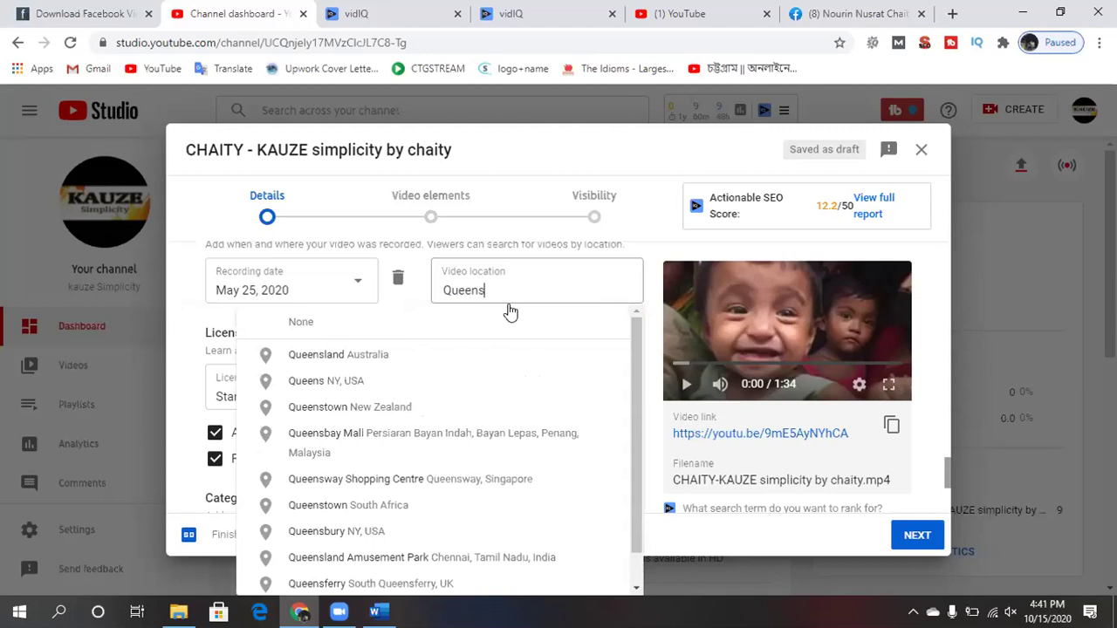
pyautogui.click(409, 382)
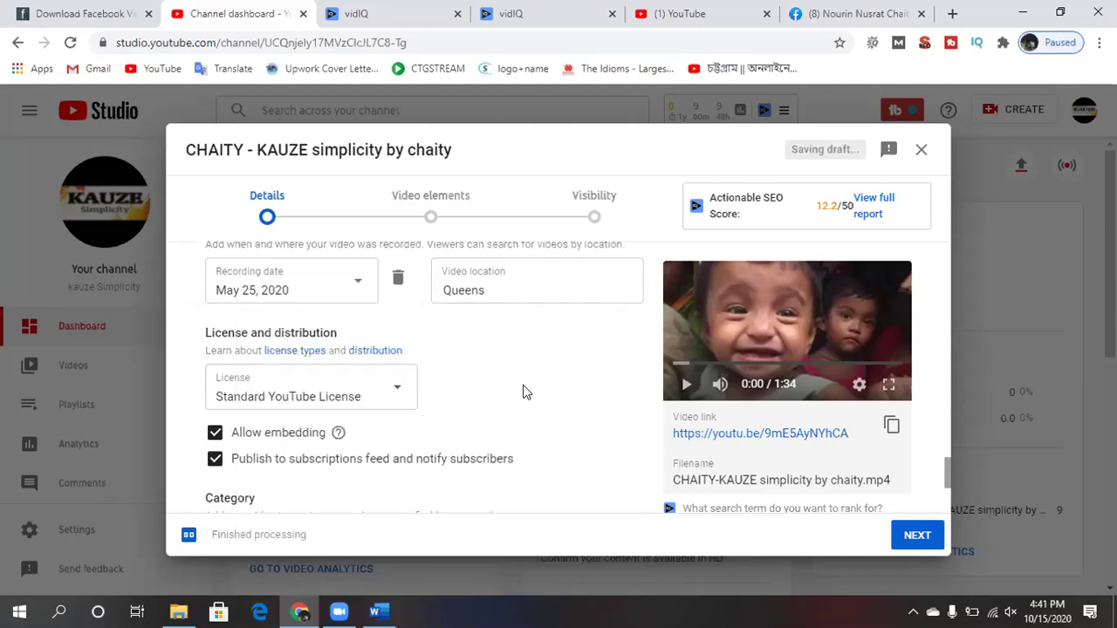
# Declare the video as not made for kids and continue to the Video elements stage.
pyautogui.scroll(-3, 523, 392)
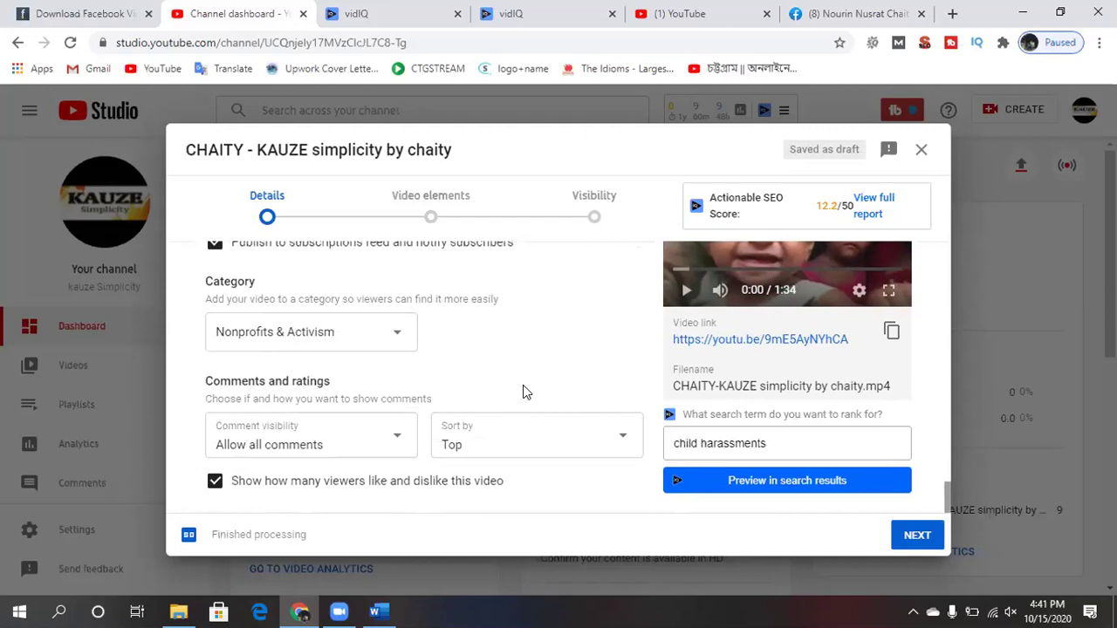
pyautogui.click(903, 541)
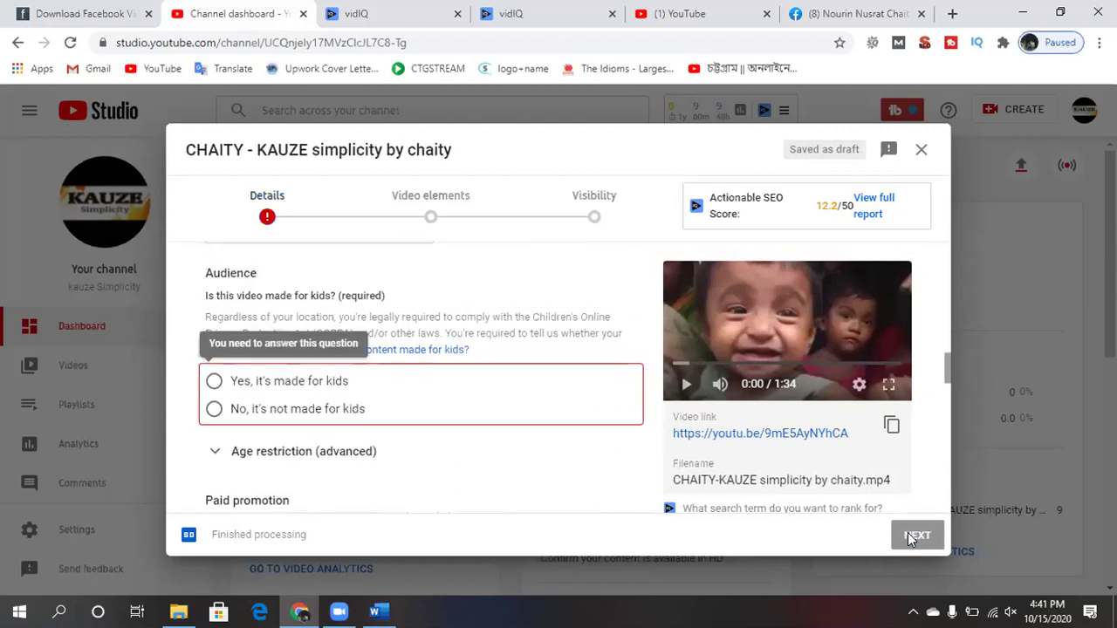
pyautogui.click(218, 411)
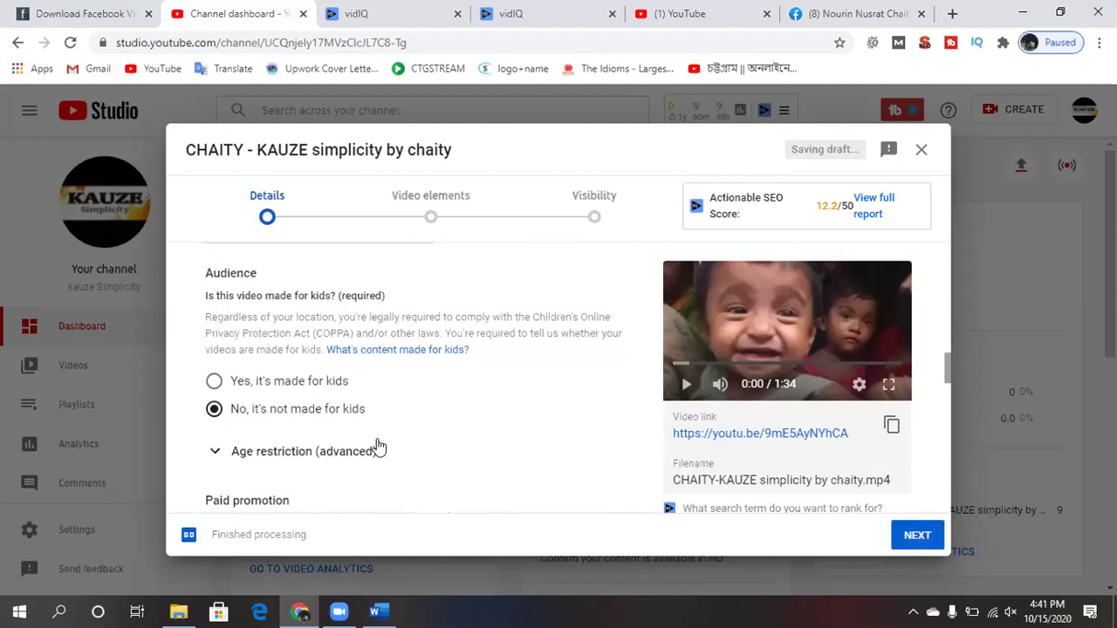
pyautogui.click(906, 542)
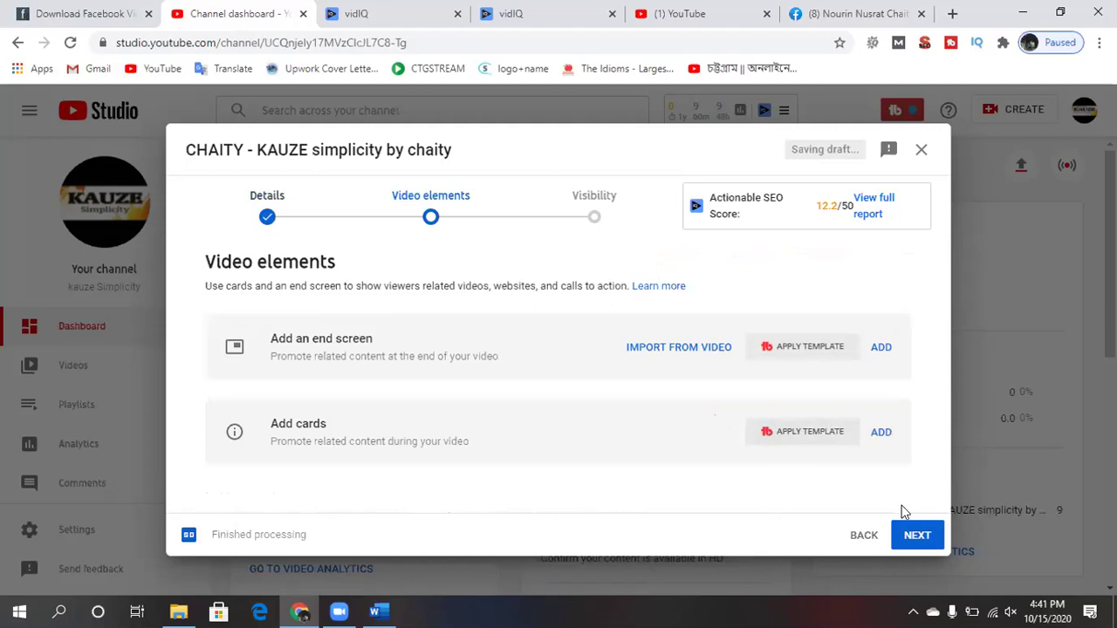
pyautogui.click(908, 548)
pyautogui.click(908, 544)
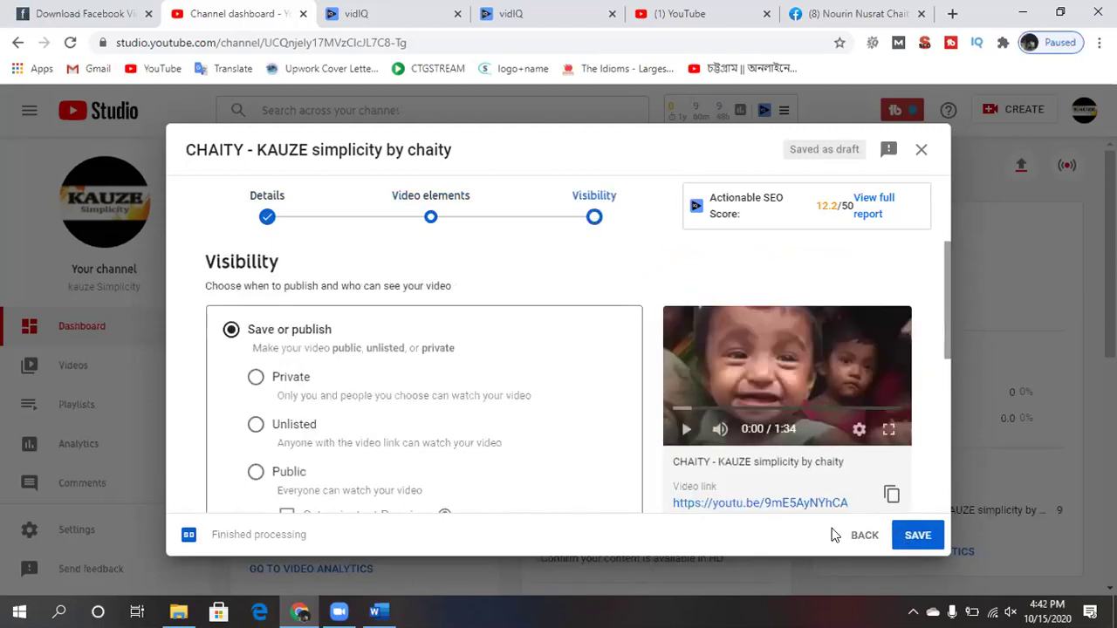
pyautogui.click(862, 535)
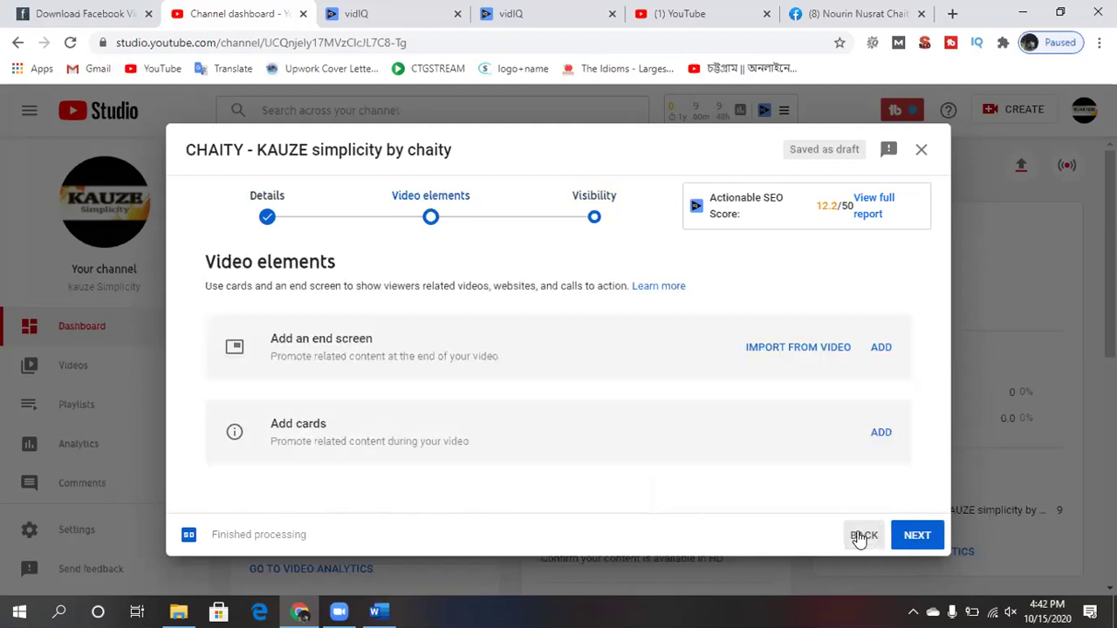
# Start an end screen from the 1 video, 1 subscribe template with the subscribe circle on the left and the video on the right.
pyautogui.click(881, 347)
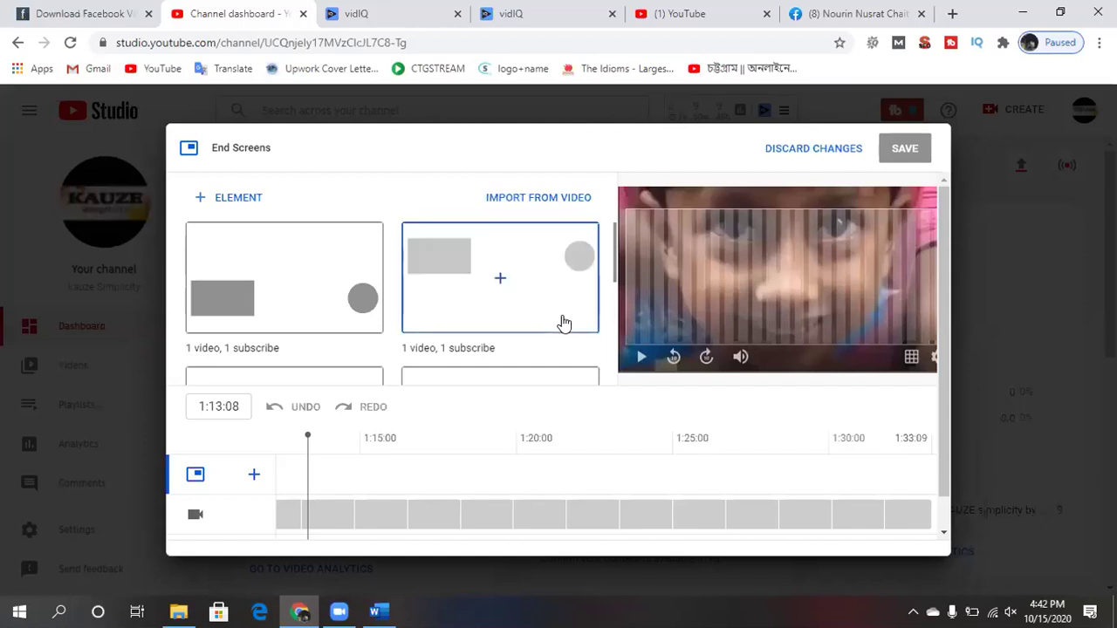
pyautogui.scroll(-4, 563, 323)
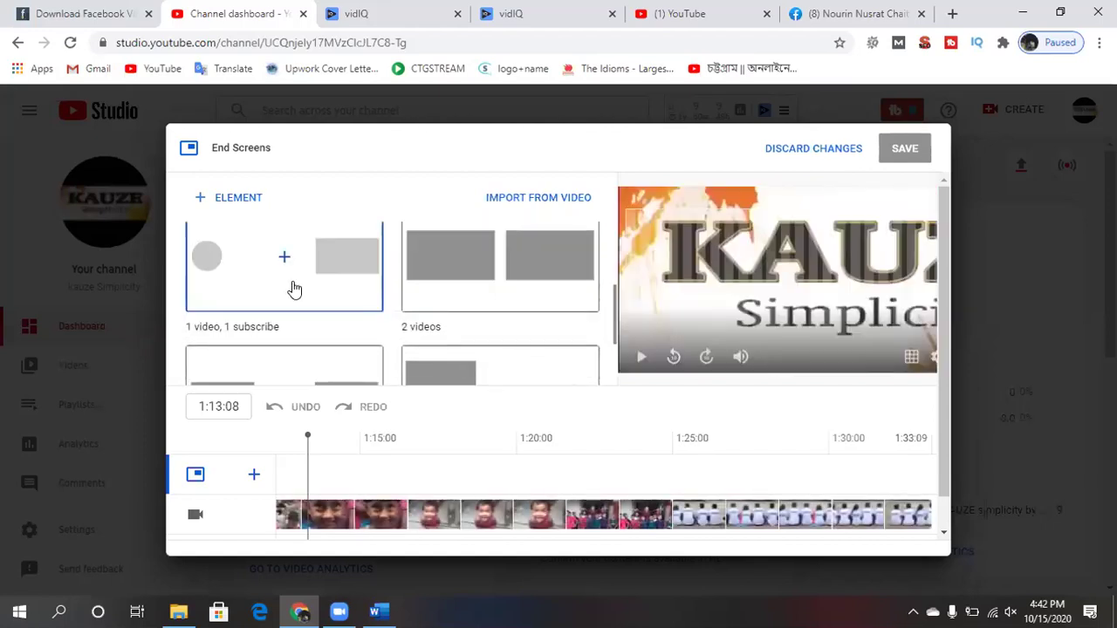
pyautogui.scroll(1, 294, 288)
pyautogui.click(259, 287)
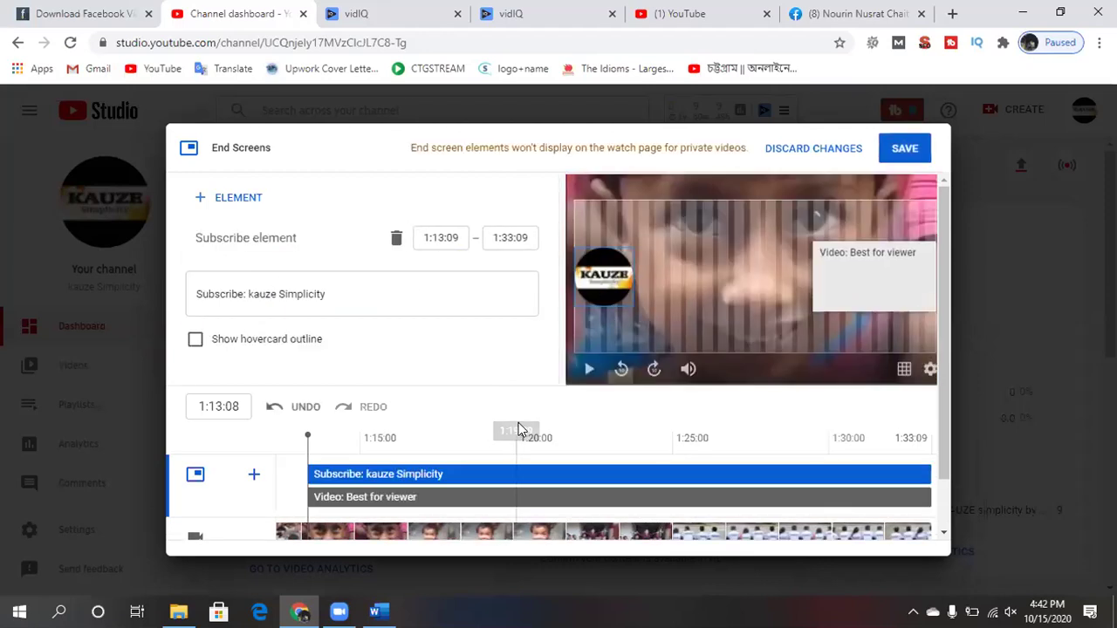
# Inspect the template's Best for viewer video element, then add another video element featuring the most recent upload to the end screen.
pyautogui.scroll(-1, 519, 425)
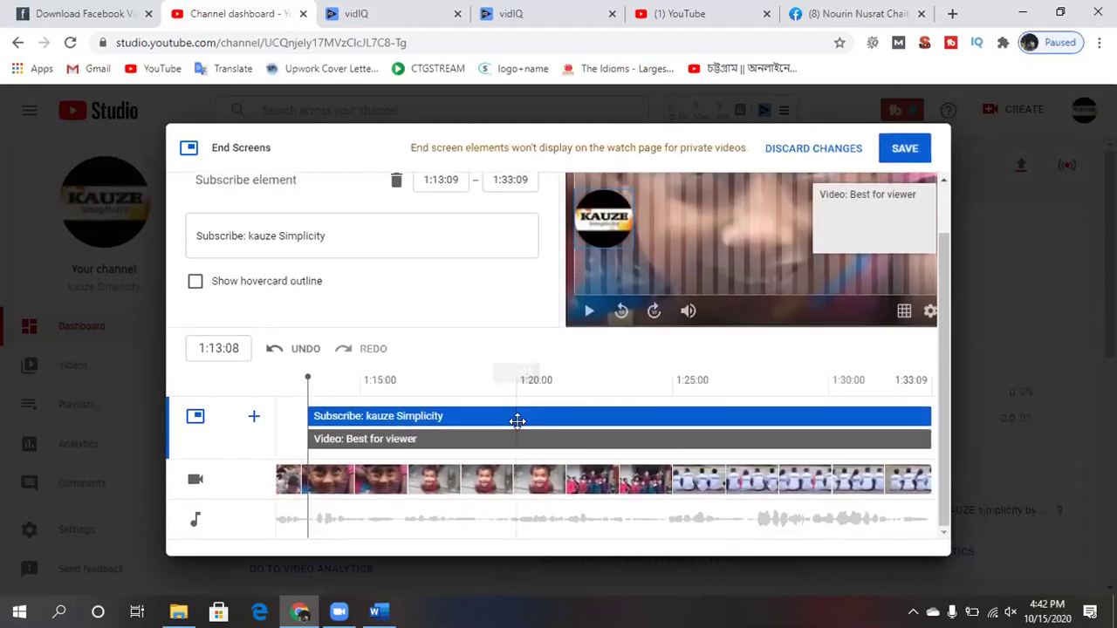
pyautogui.click(477, 440)
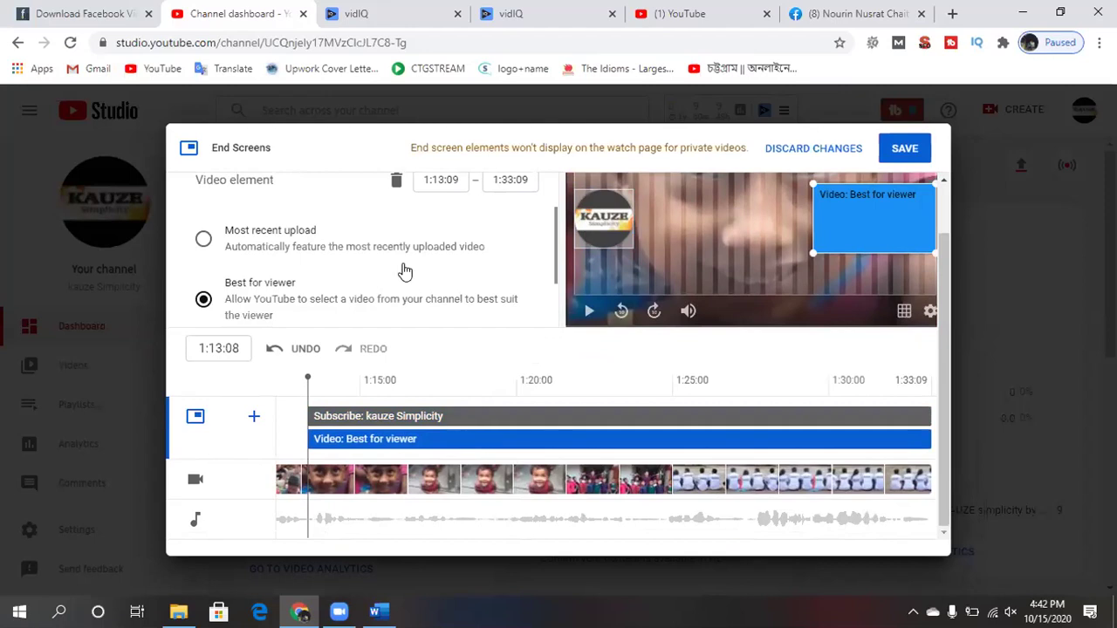
pyautogui.scroll(1, 404, 271)
pyautogui.scroll(2, 404, 271)
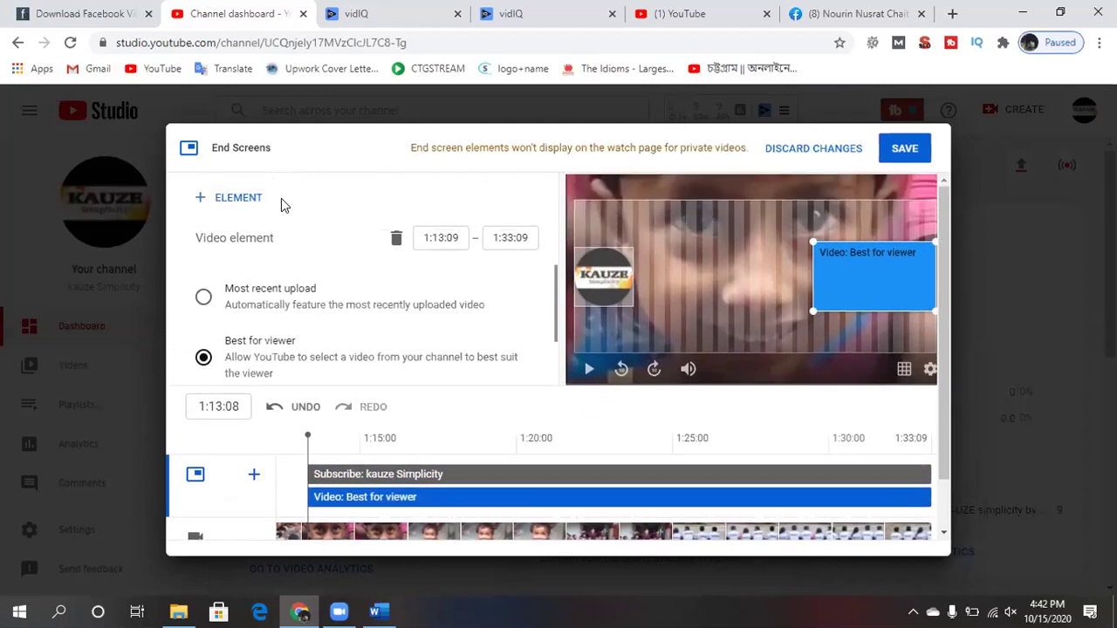
pyautogui.click(236, 200)
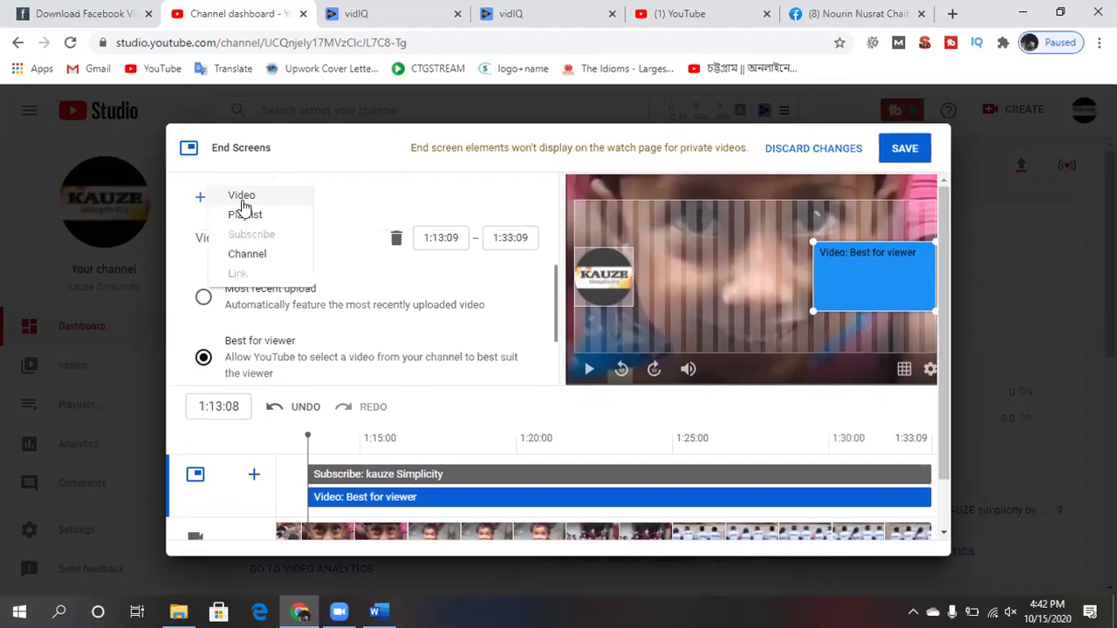
pyautogui.click(245, 195)
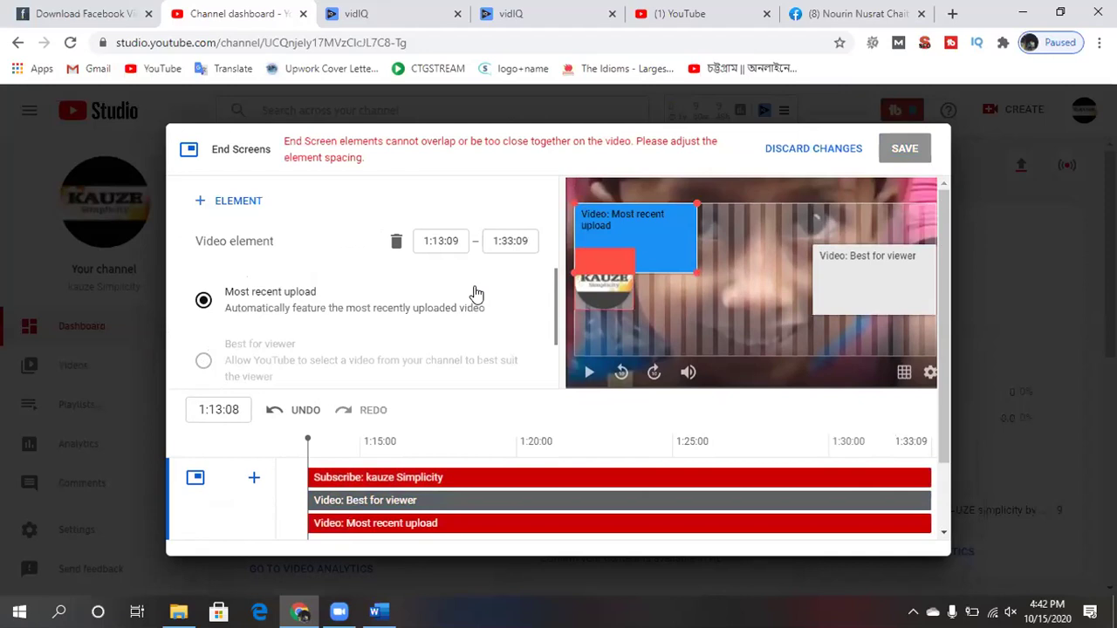
# Delete the Best for viewer video element and move the Most recent upload element into its place on the frame's right side.
pyautogui.click(840, 300)
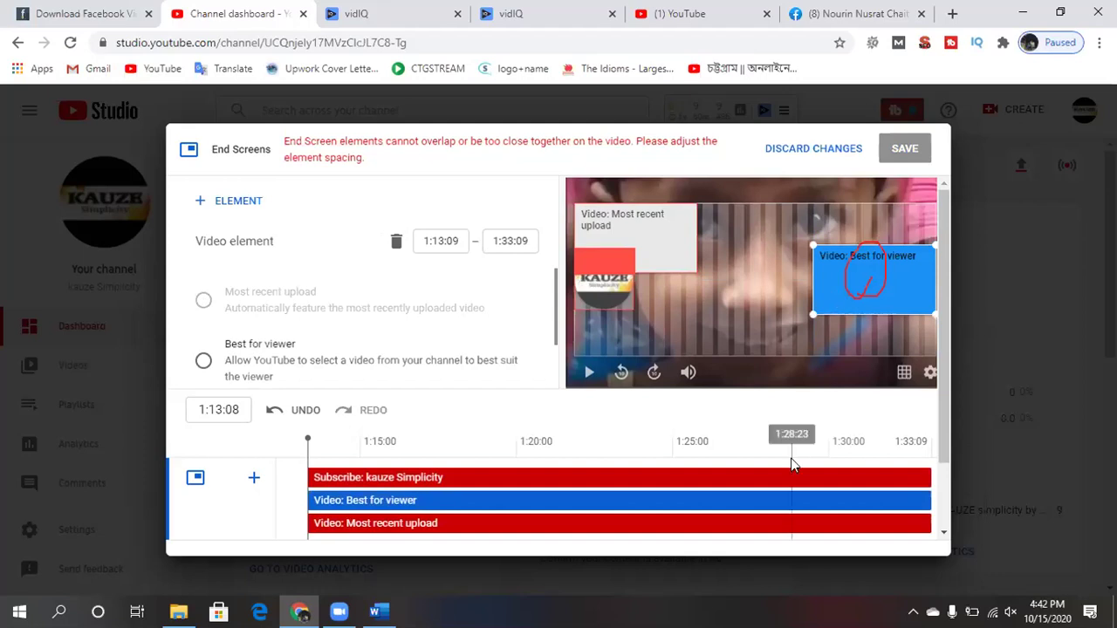
pyautogui.scroll(-2, 790, 458)
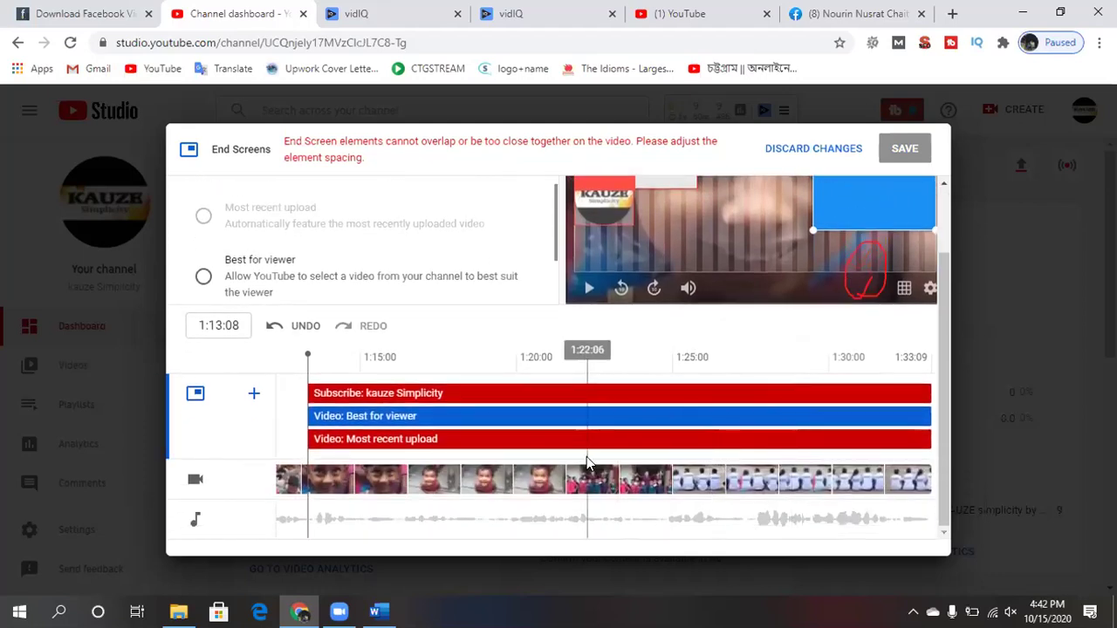
pyautogui.click(786, 416)
pyautogui.press('Delete')
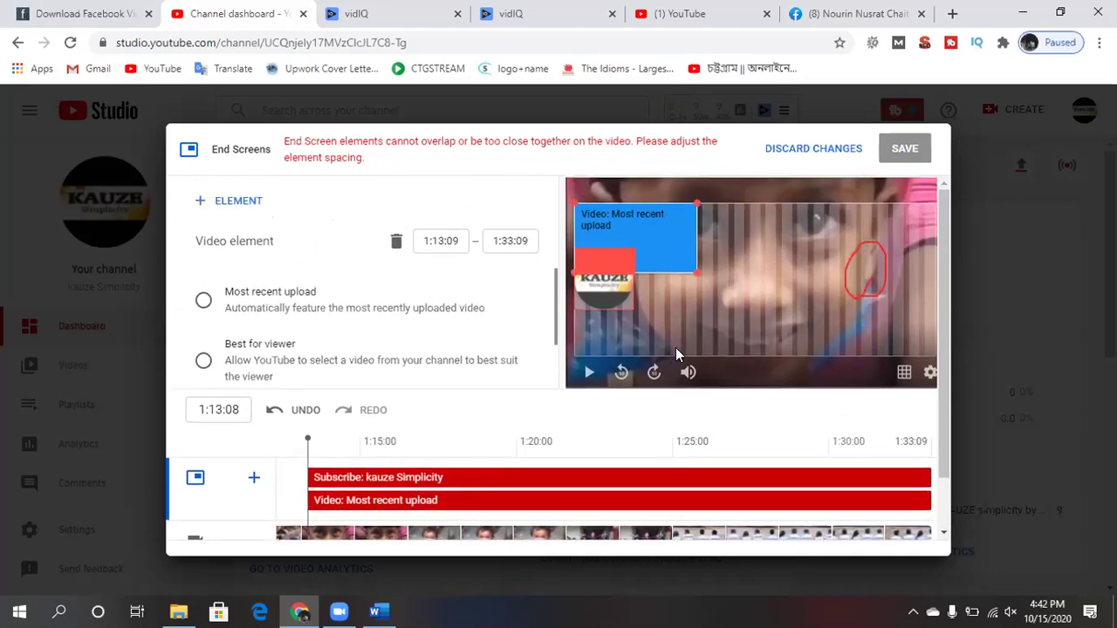
pyautogui.moveTo(659, 239); pyautogui.dragTo(900, 277)
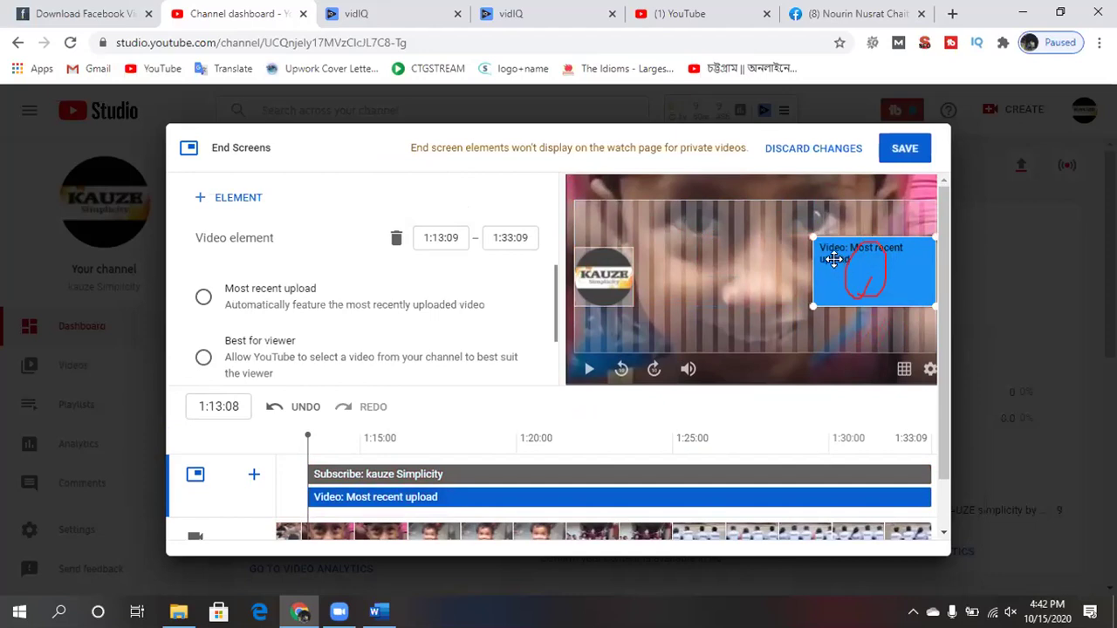
# Add another video element to the end screen that features the specific channel video titled Street child happiness.
pyautogui.click(771, 273)
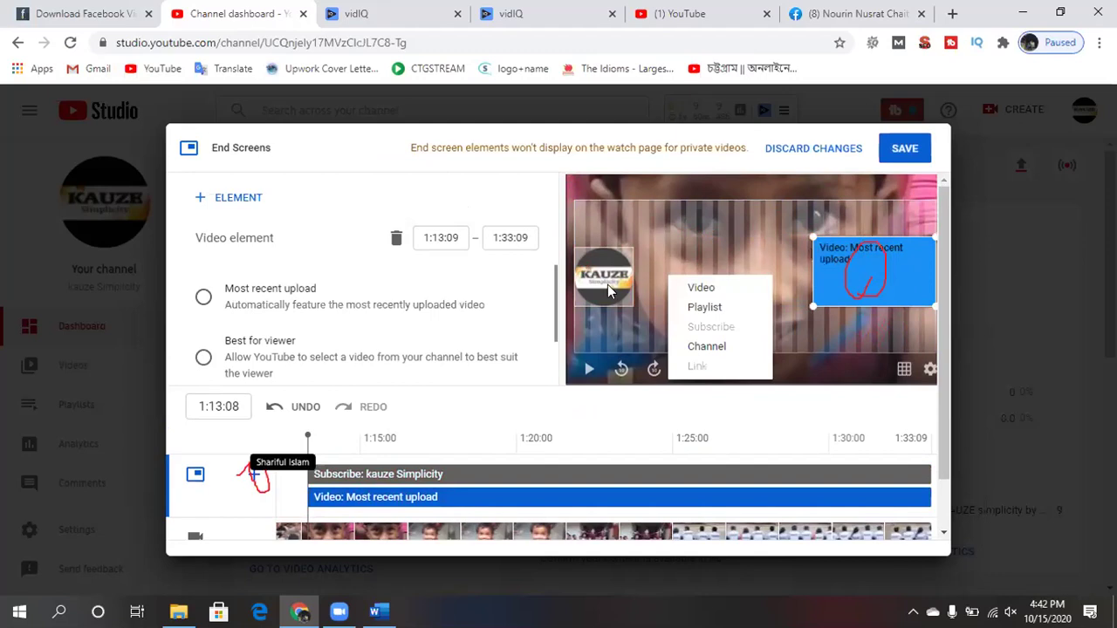
pyautogui.click(254, 477)
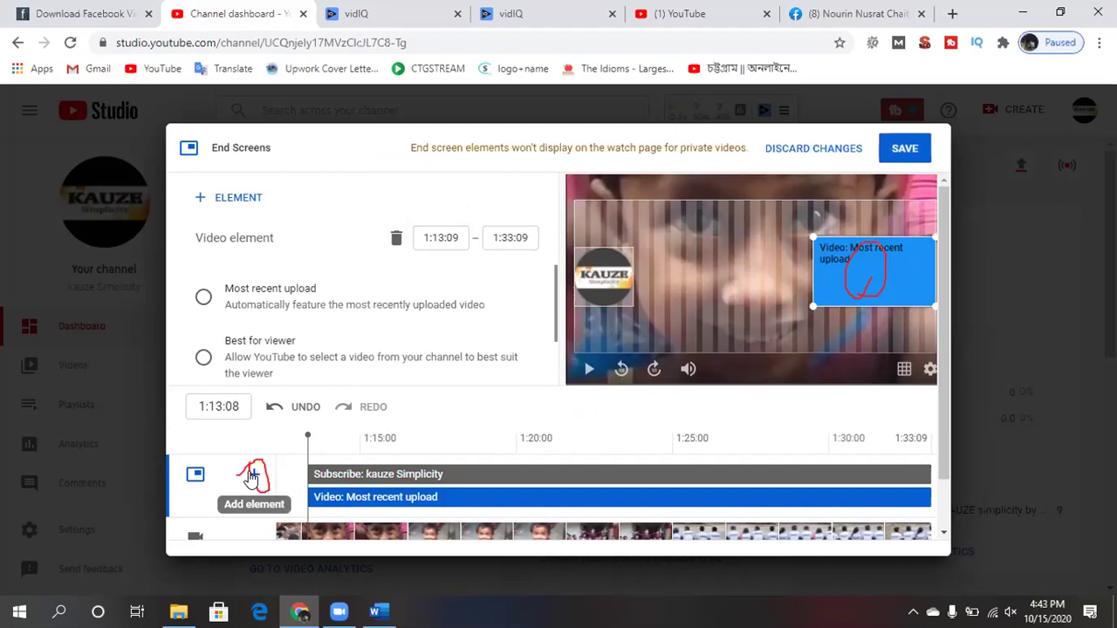
pyautogui.click(251, 477)
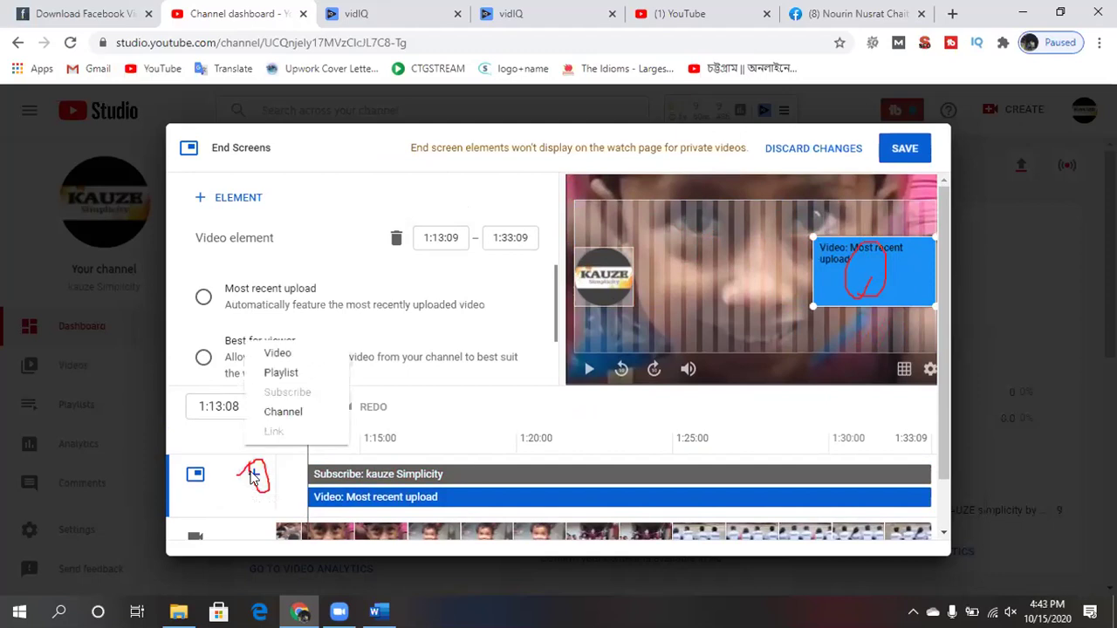
pyautogui.click(291, 357)
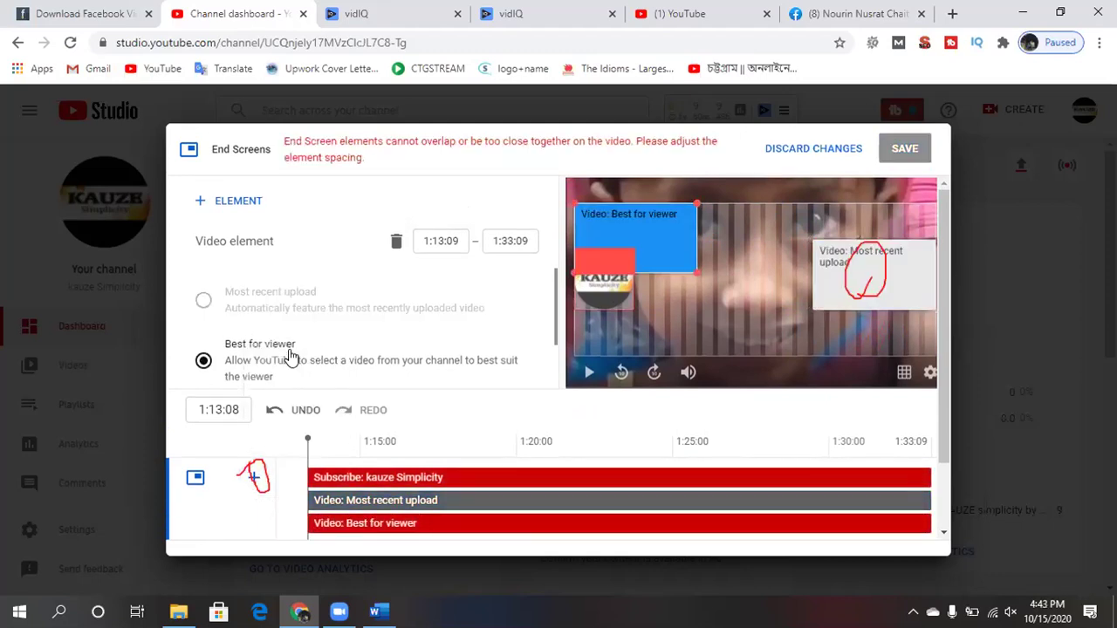
pyautogui.scroll(-1, 445, 362)
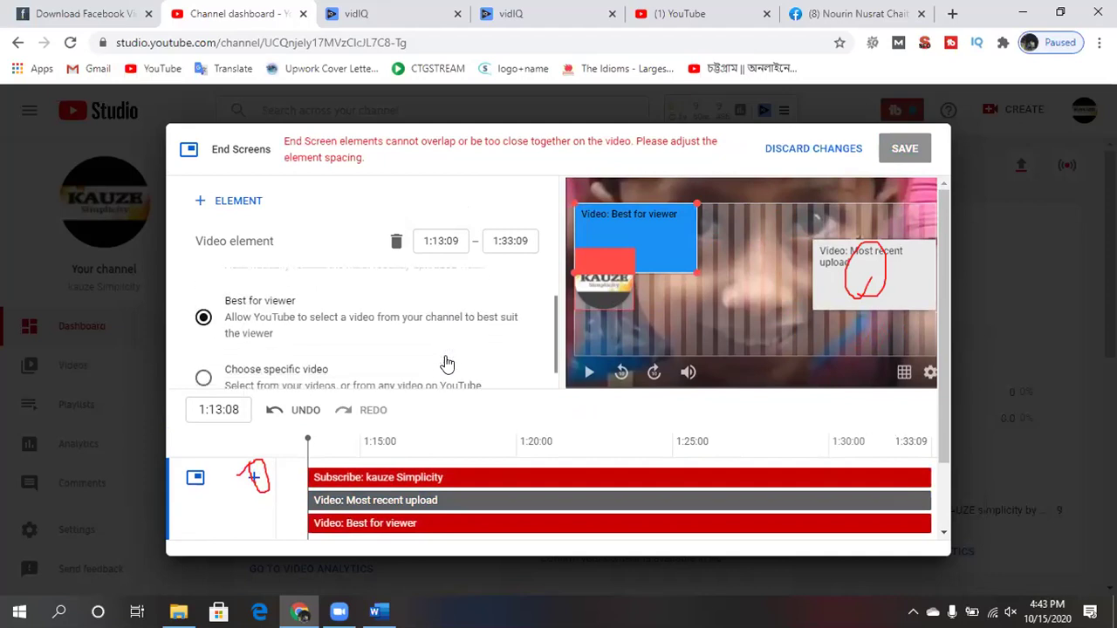
pyautogui.scroll(-1, 445, 363)
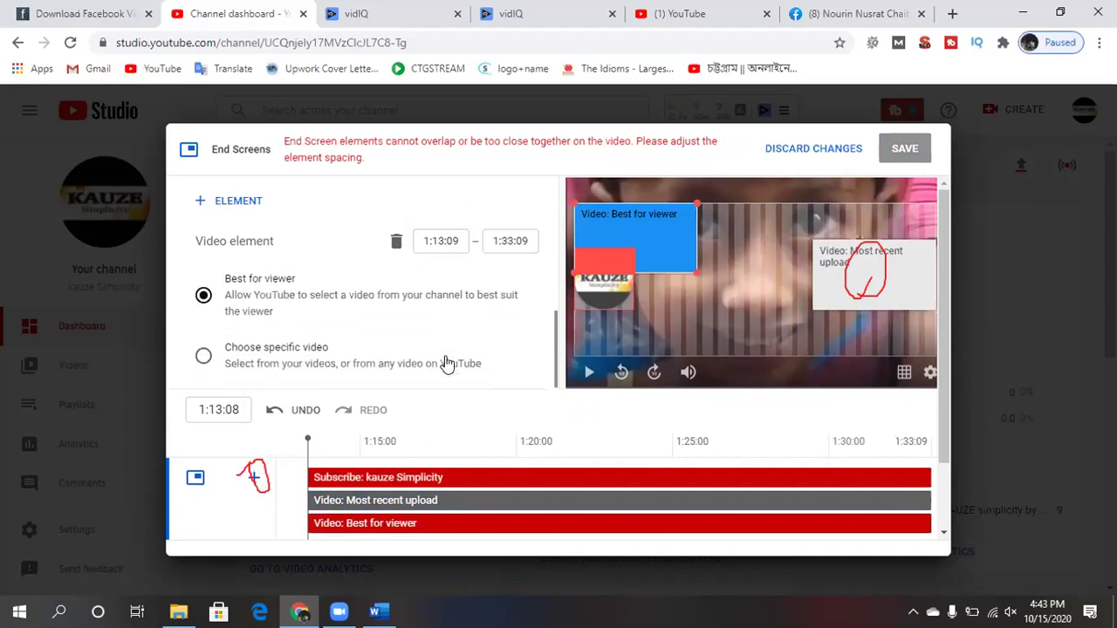
pyautogui.click(205, 356)
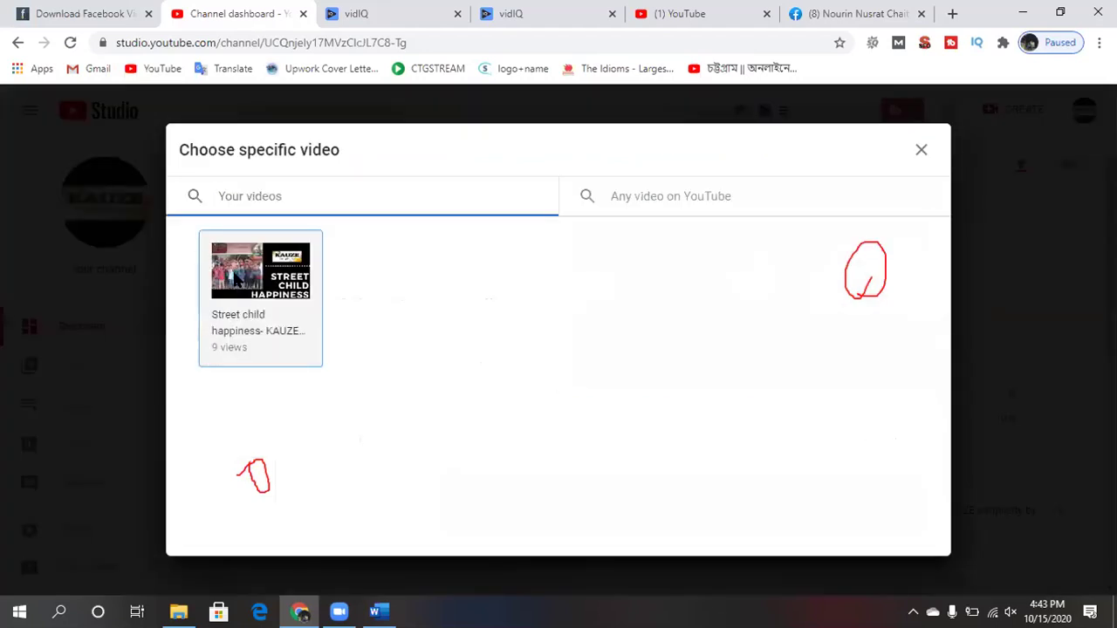
pyautogui.click(236, 277)
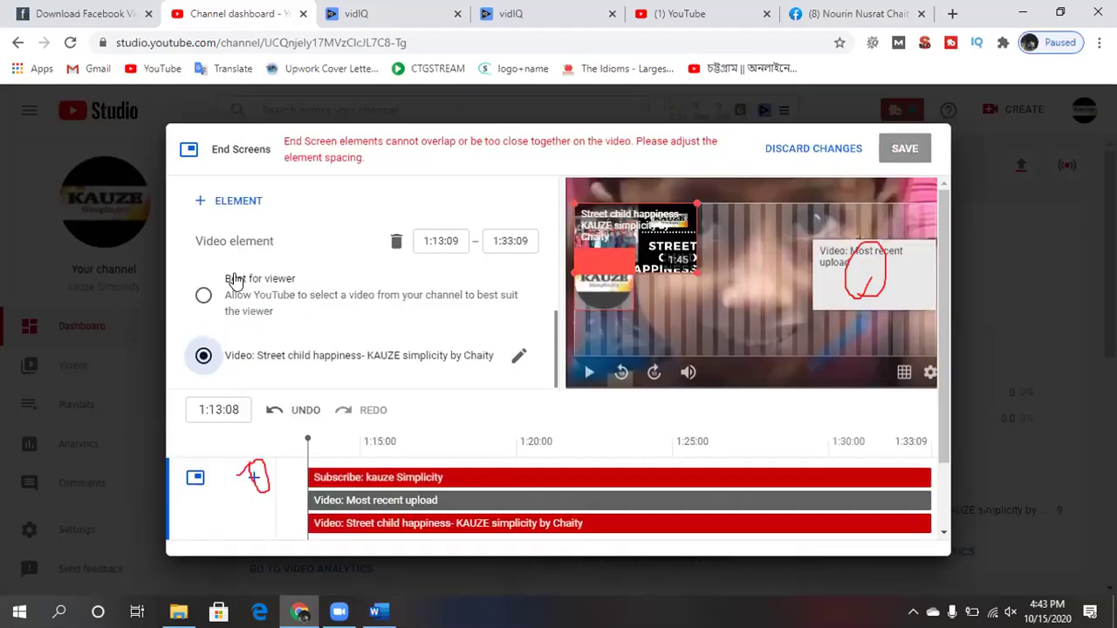
# Delete the Most recent upload element and move the Street child happiness element into its place on the frame's right side.
pyautogui.click(845, 275)
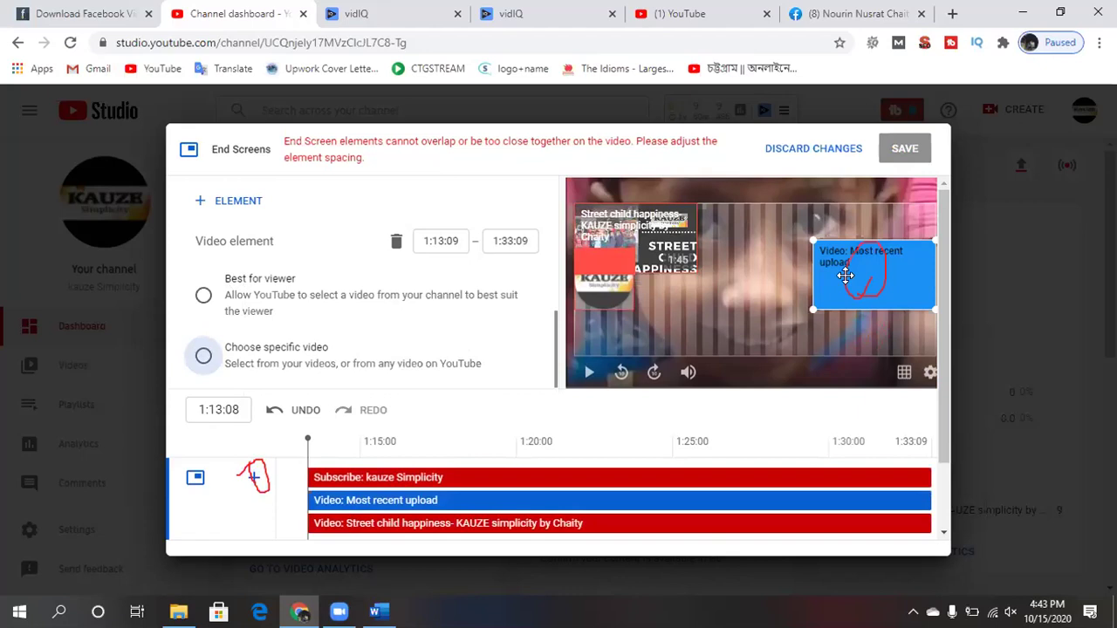
pyautogui.press('Delete')
pyautogui.moveTo(701, 243); pyautogui.dragTo(899, 269)
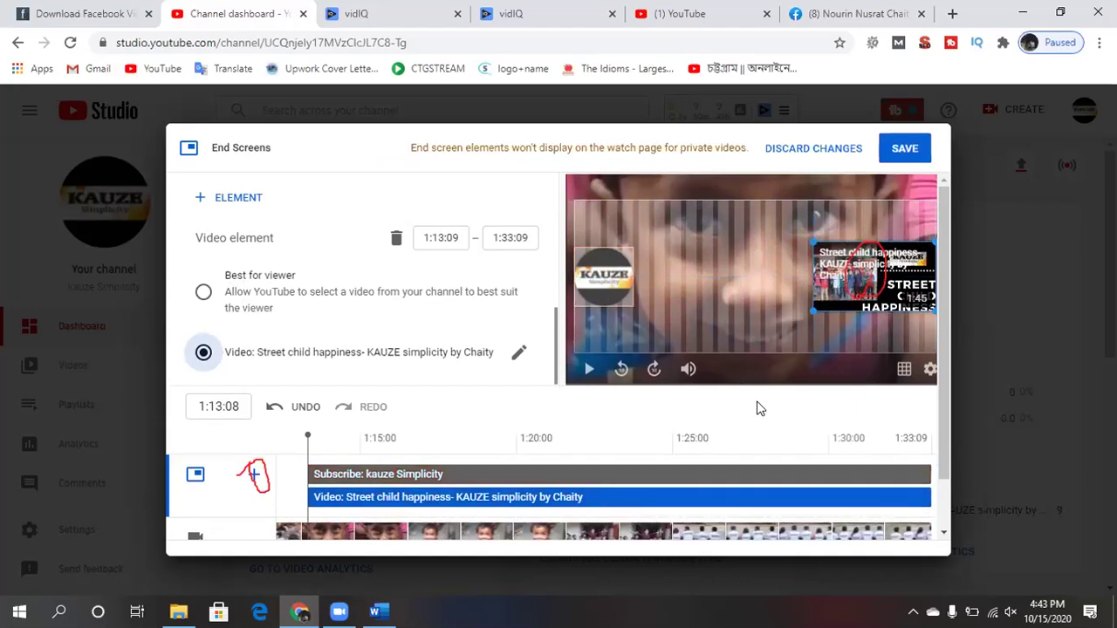
# Scrub the playhead through the end screen to its last second at 1:32:24 and save the end screen.
pyautogui.scroll(-1, 758, 408)
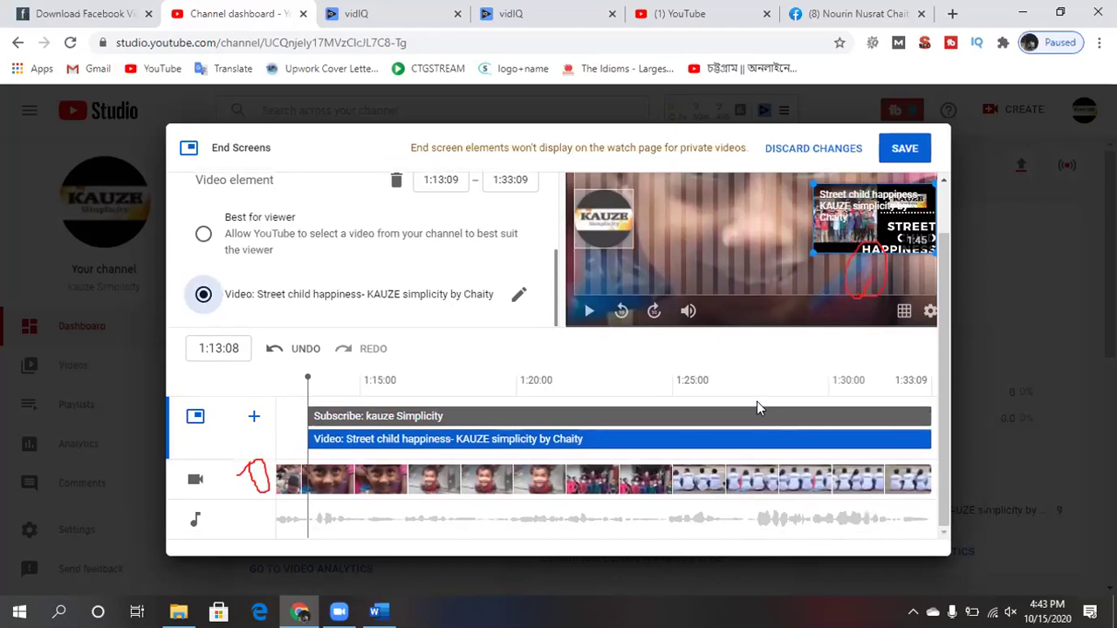
pyautogui.scroll(1, 757, 406)
pyautogui.scroll(-1, 757, 406)
pyautogui.moveTo(300, 370)
pyautogui.mouseDown()
pyautogui.moveTo(306, 384)
pyautogui.moveTo(654, 391)
pyautogui.moveTo(794, 418)
pyautogui.moveTo(933, 411)
pyautogui.mouseUp()
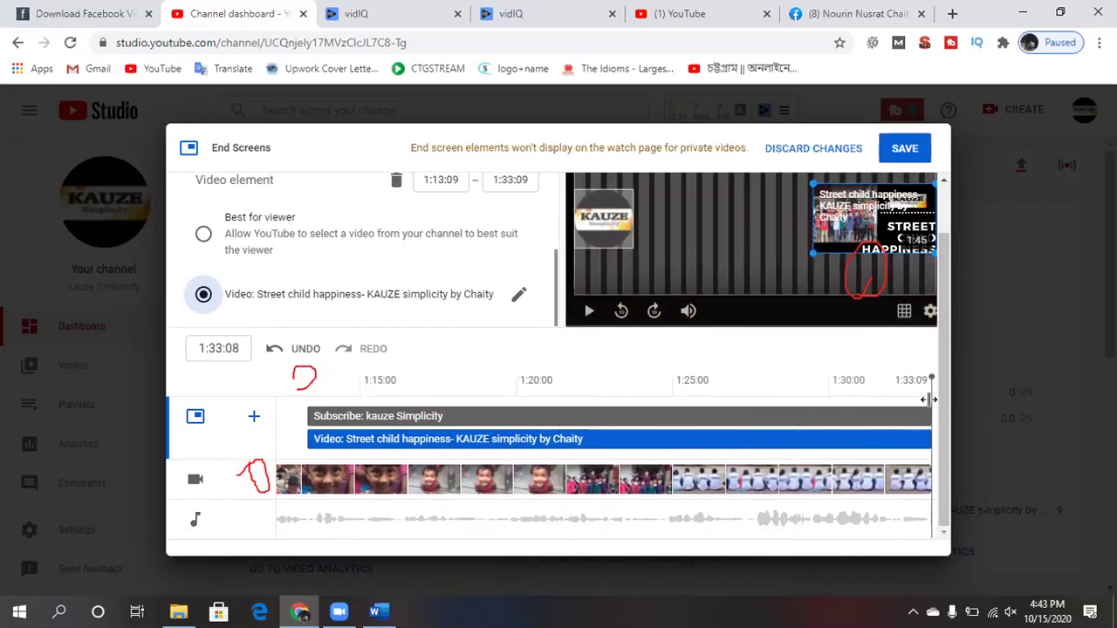
pyautogui.moveTo(929, 399); pyautogui.dragTo(918, 400)
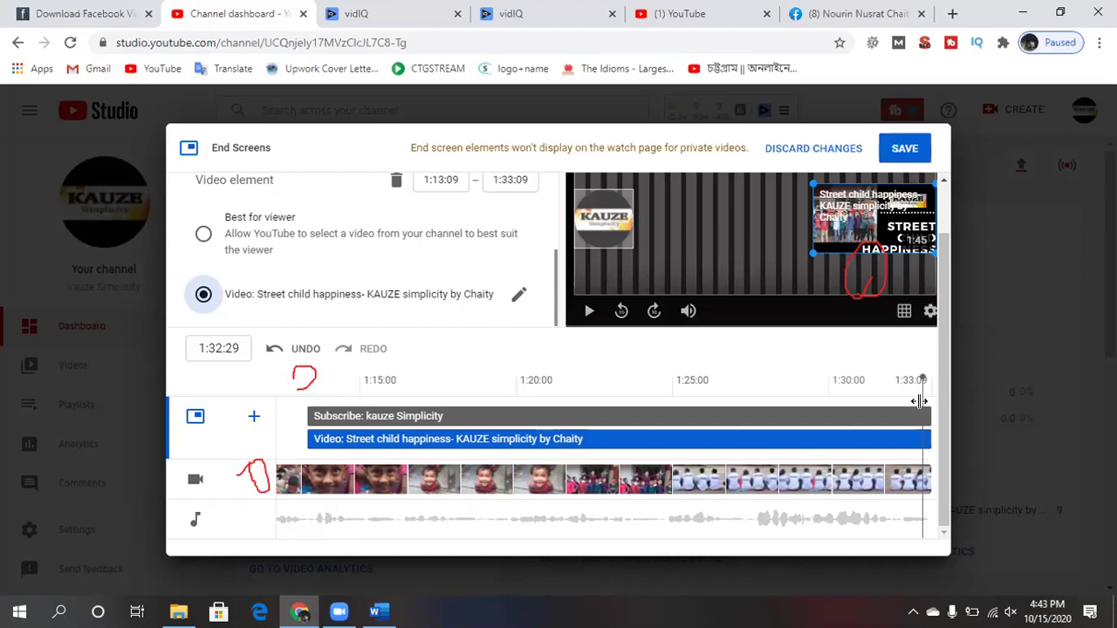
pyautogui.moveTo(921, 400); pyautogui.dragTo(916, 401)
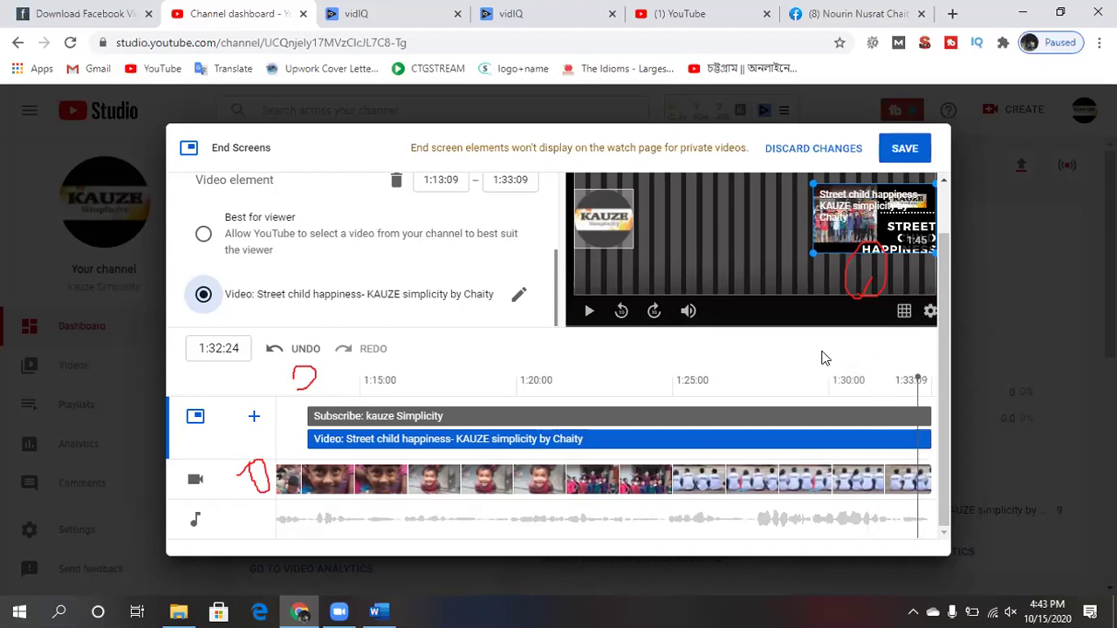
pyautogui.click(904, 149)
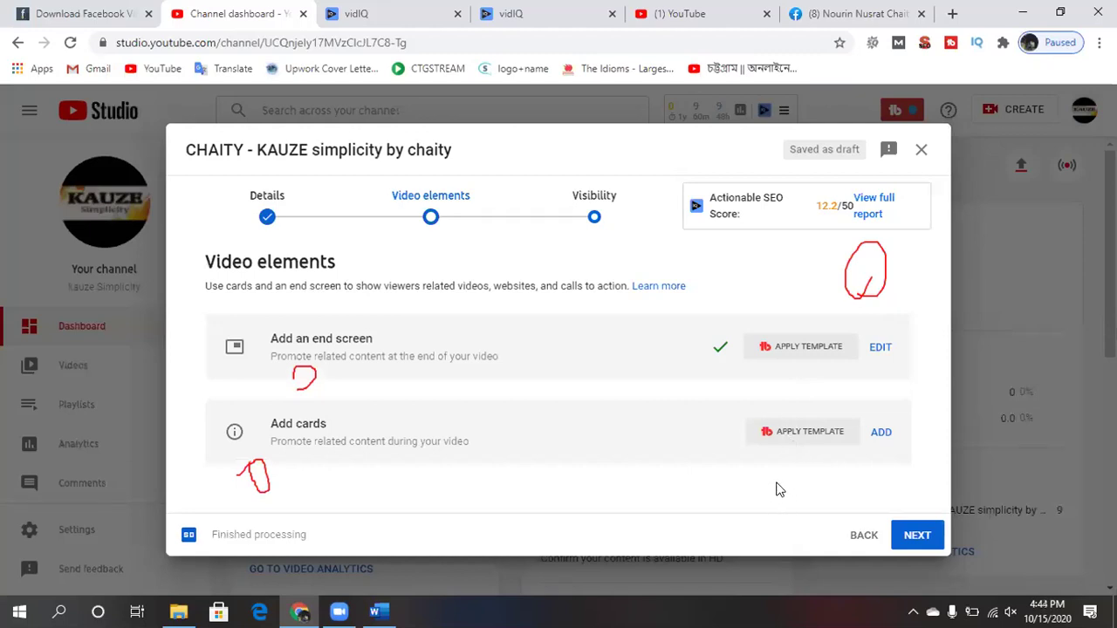
# Add a video card linking to Street child happiness, preview the timeline up to 0:44:03, and save the cards.
pyautogui.click(882, 434)
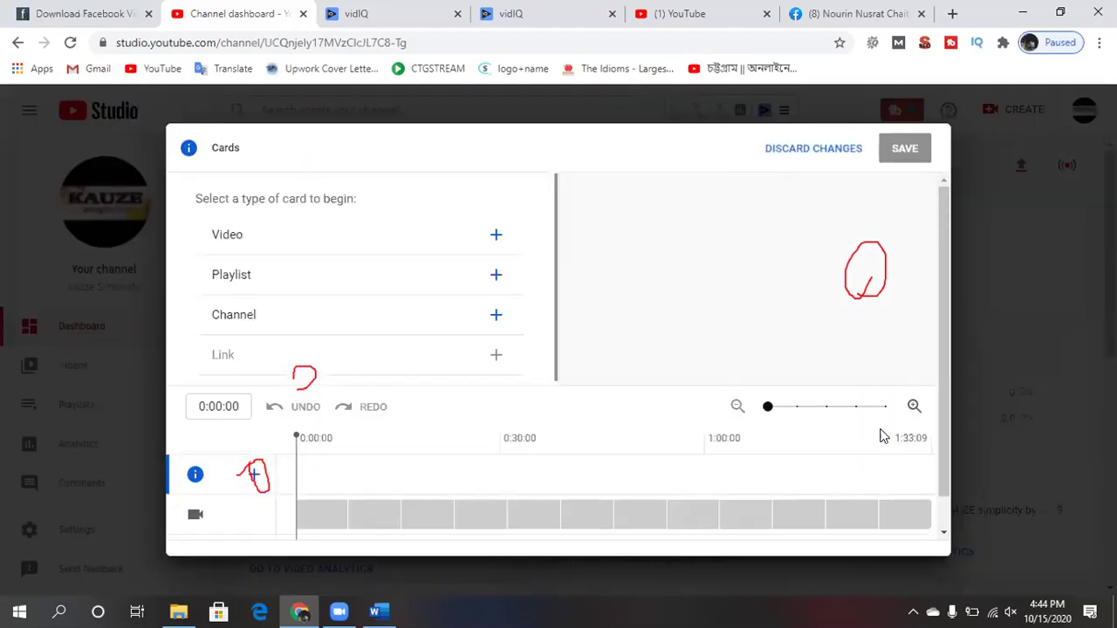
pyautogui.click(497, 239)
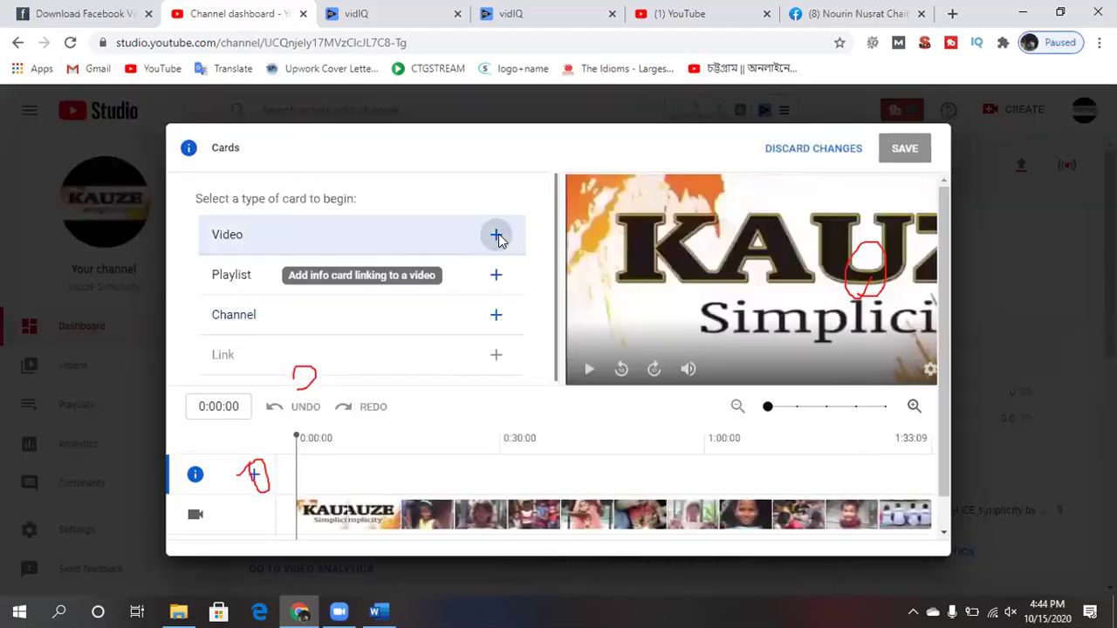
pyautogui.click(289, 266)
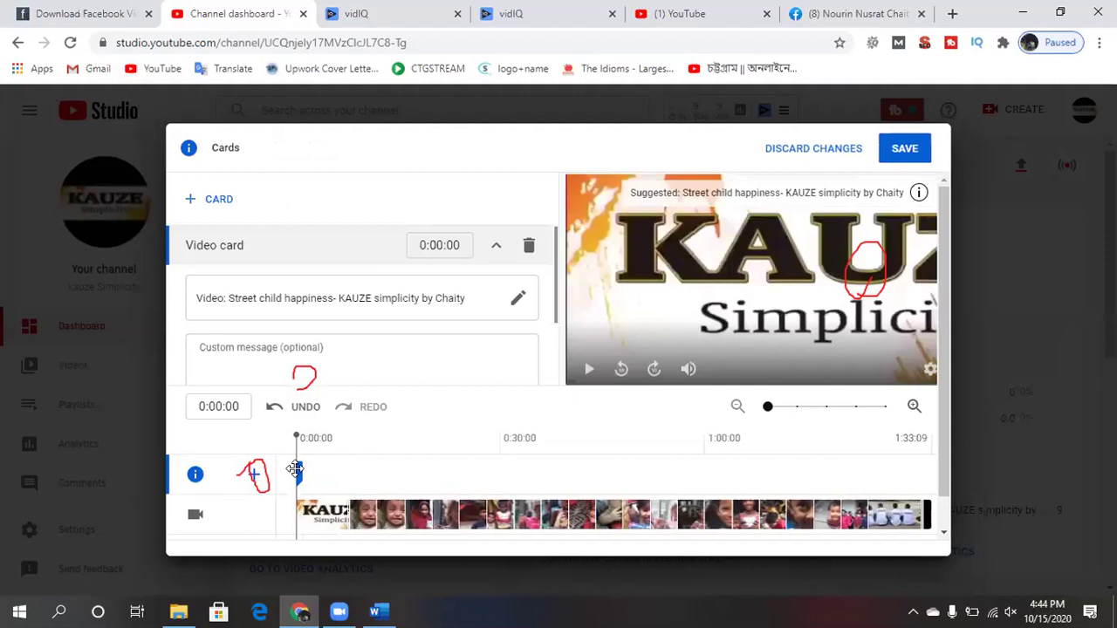
pyautogui.moveTo(295, 470)
pyautogui.mouseDown()
pyautogui.moveTo(416, 468)
pyautogui.moveTo(276, 472)
pyautogui.moveTo(340, 440)
pyautogui.moveTo(564, 427)
pyautogui.mouseUp()
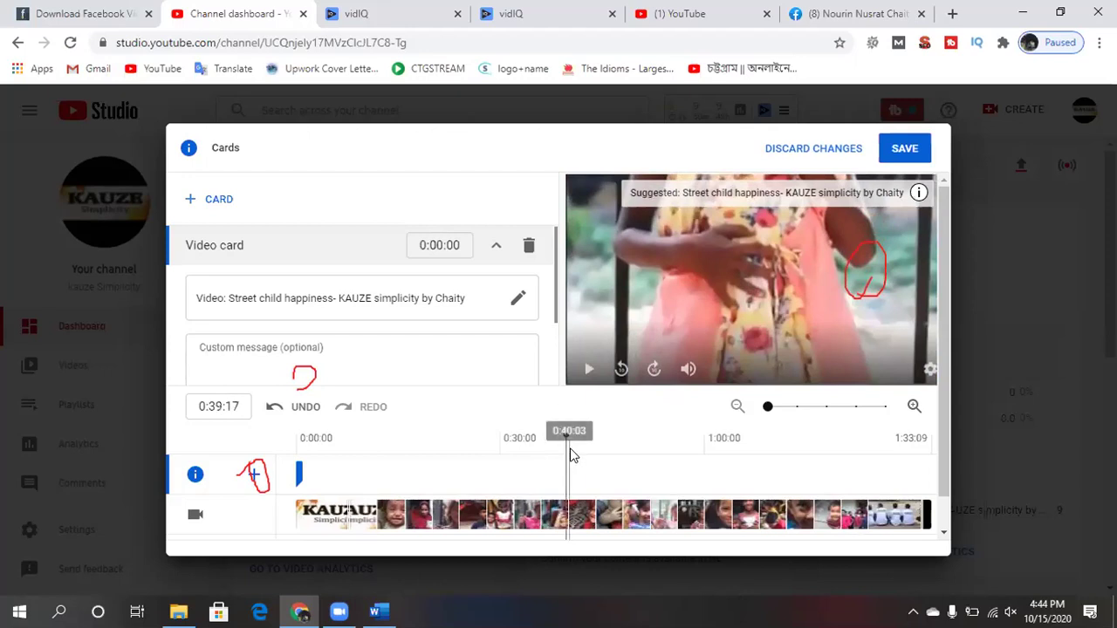
pyautogui.moveTo(565, 446); pyautogui.dragTo(596, 442)
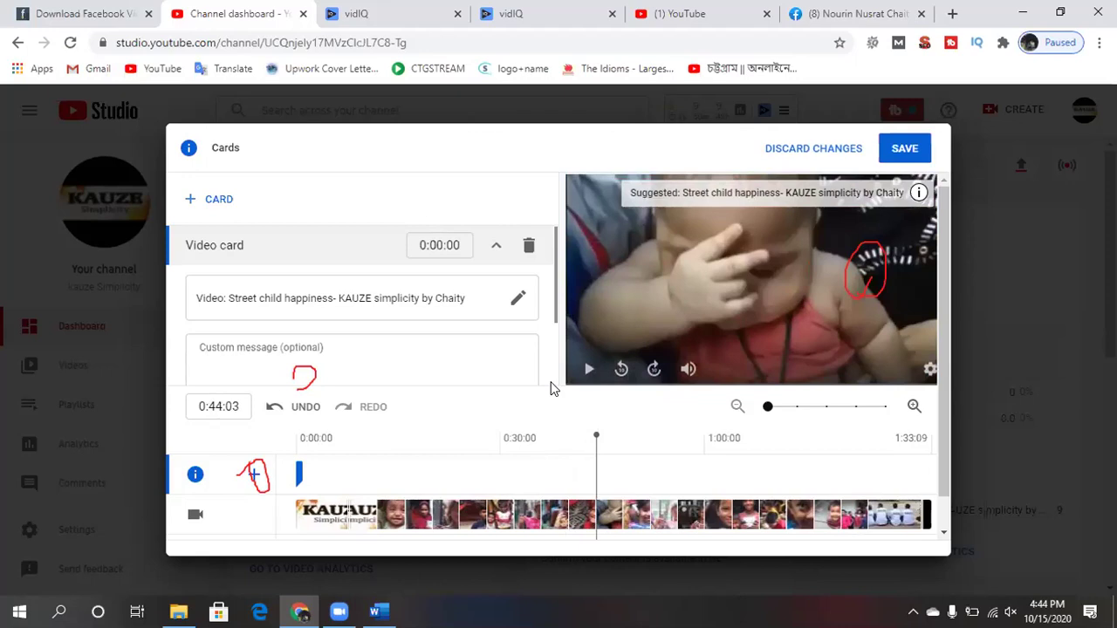
pyautogui.click(904, 150)
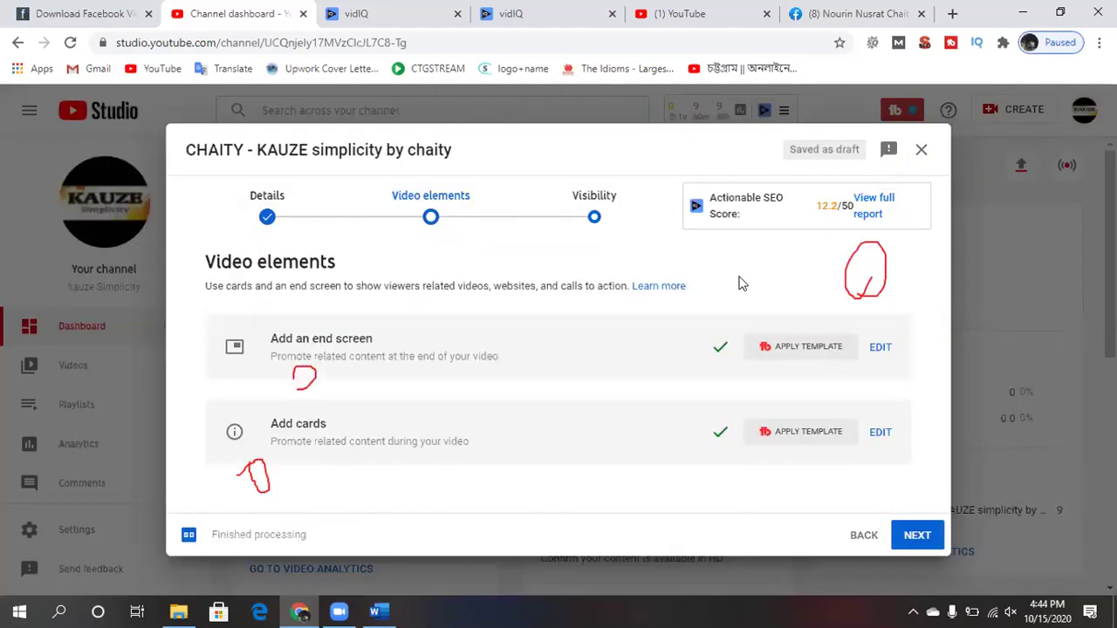
# Continue to the Visibility stage and set the video to Public under Save or publish.
pyautogui.click(917, 536)
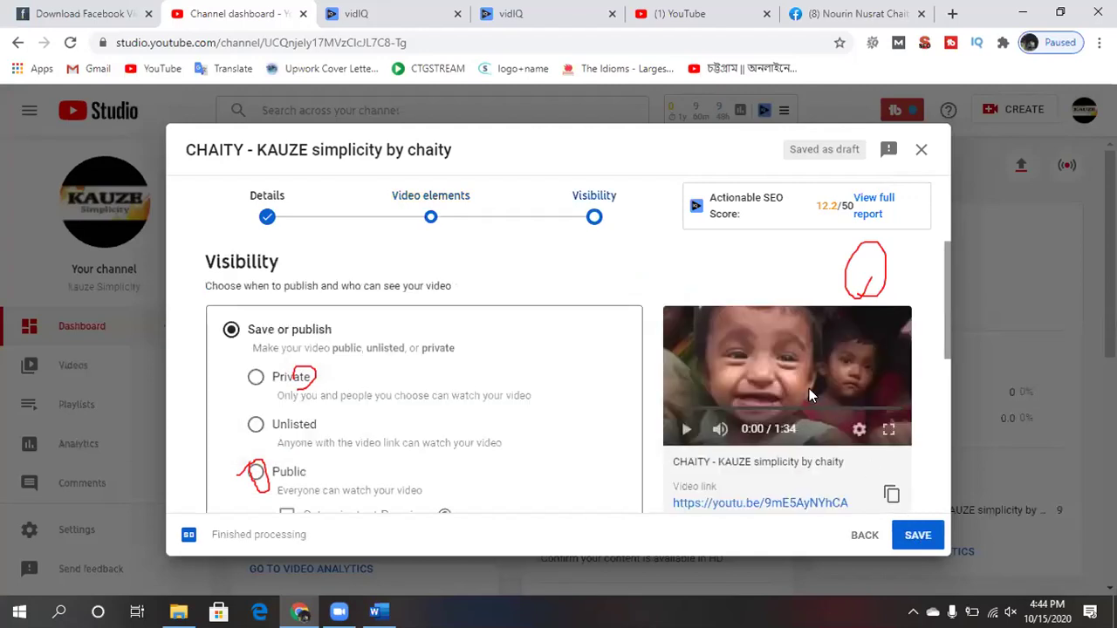
pyautogui.scroll(-2, 722, 322)
pyautogui.scroll(2, 489, 324)
pyautogui.click(256, 377)
pyautogui.scroll(-1, 457, 340)
pyautogui.scroll(1, 375, 383)
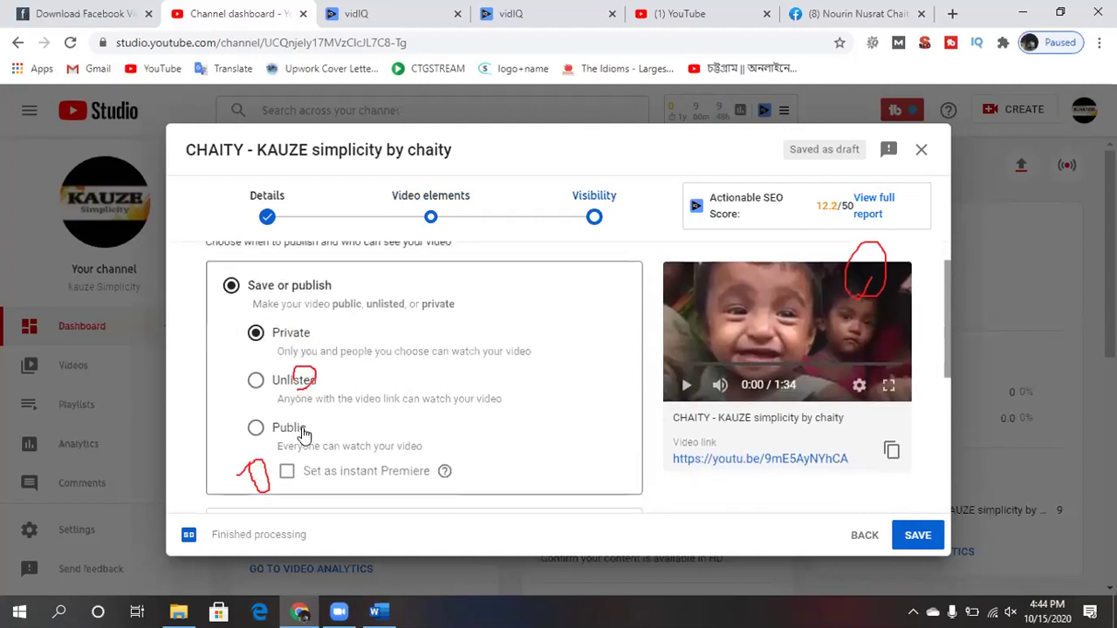
pyautogui.click(257, 427)
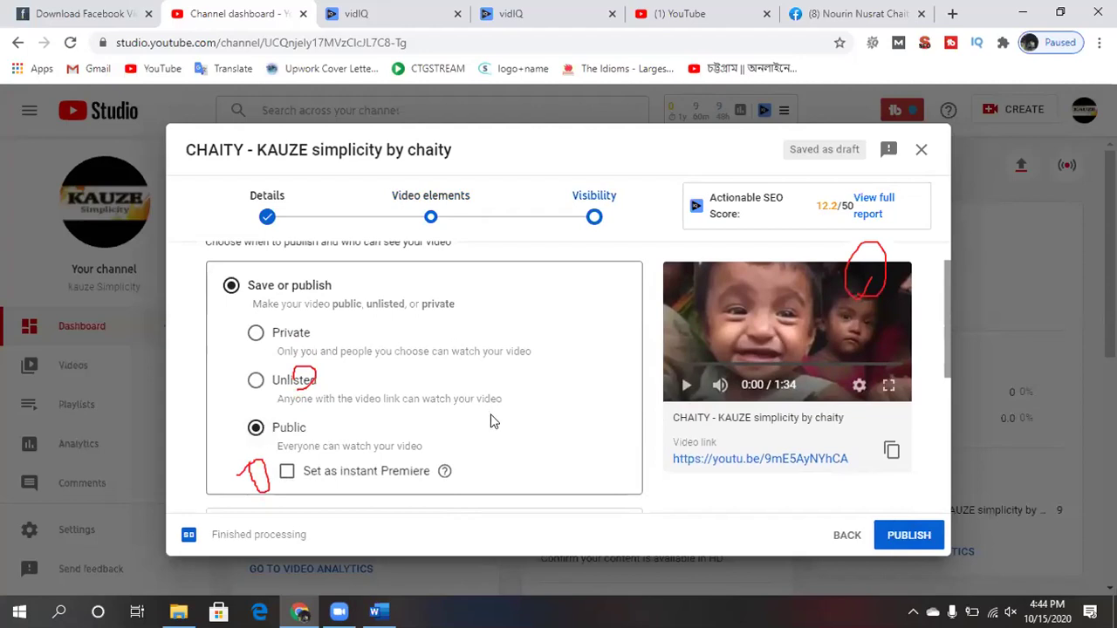
# Review the scheduling option and the pre-publish checks, and publish the video.
pyautogui.scroll(-3, 647, 478)
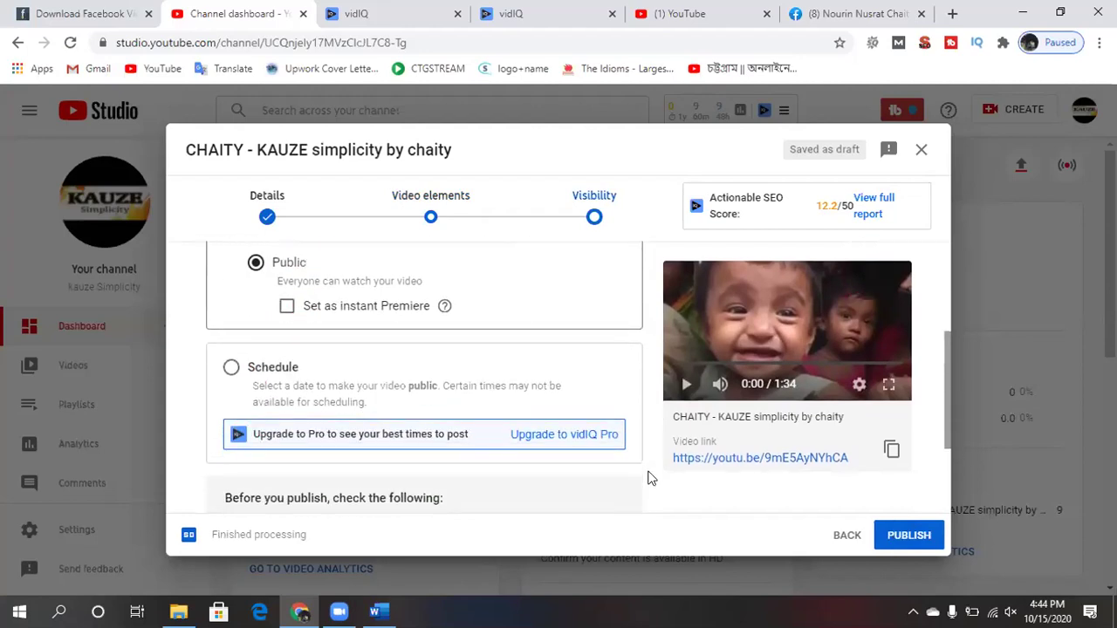
pyautogui.scroll(-1, 648, 478)
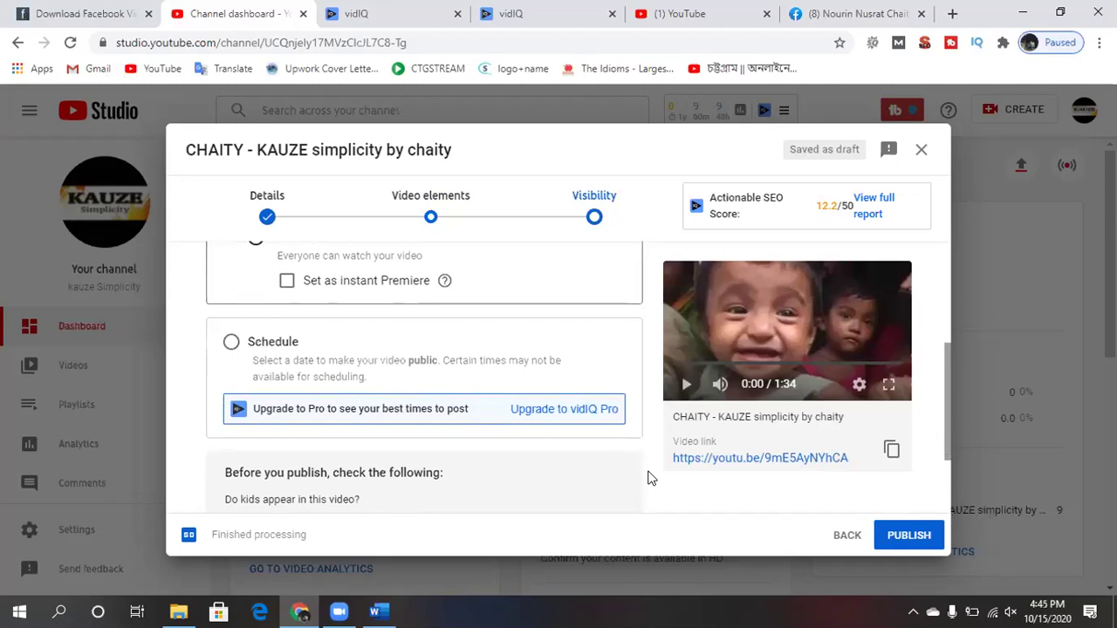
pyautogui.scroll(-3, 647, 478)
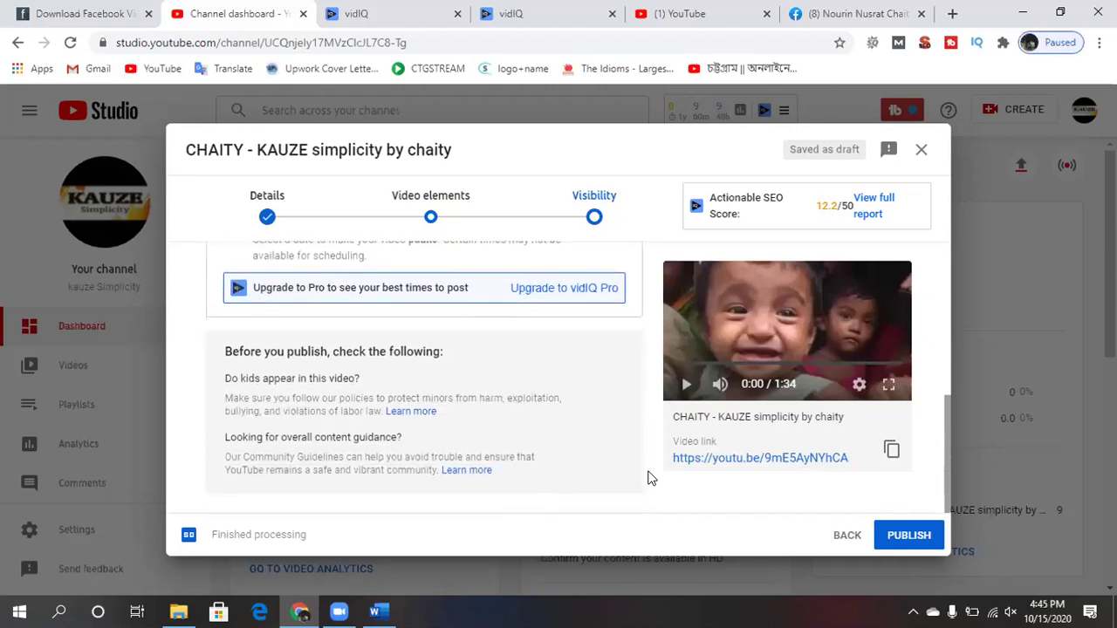
pyautogui.click(908, 531)
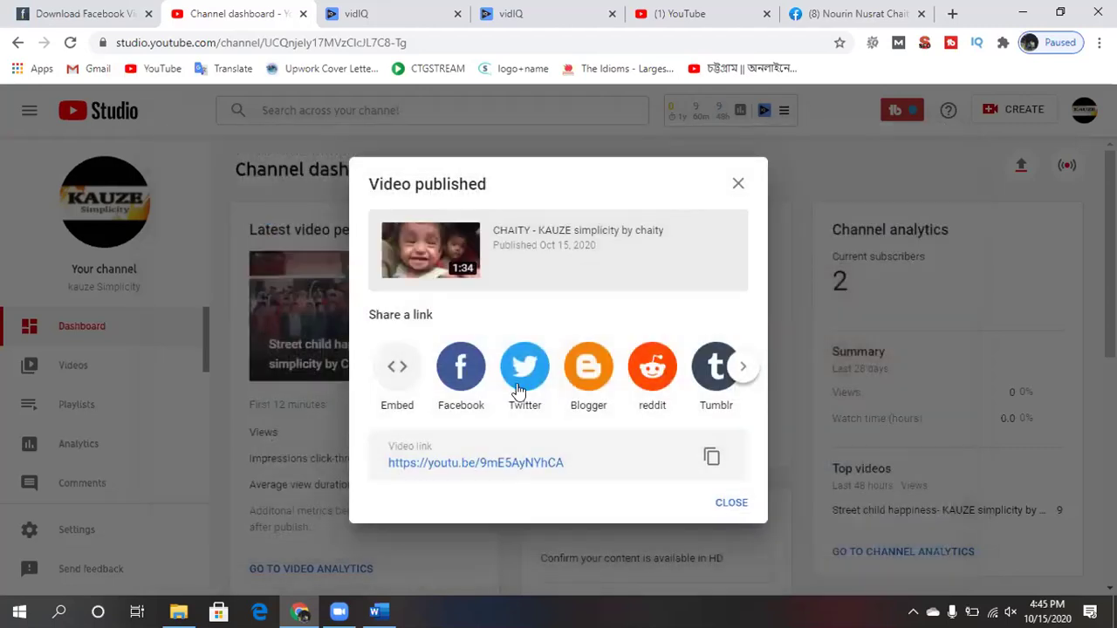
# Copy the published video's link and return to the channel dashboard to look it over.
pyautogui.click(711, 456)
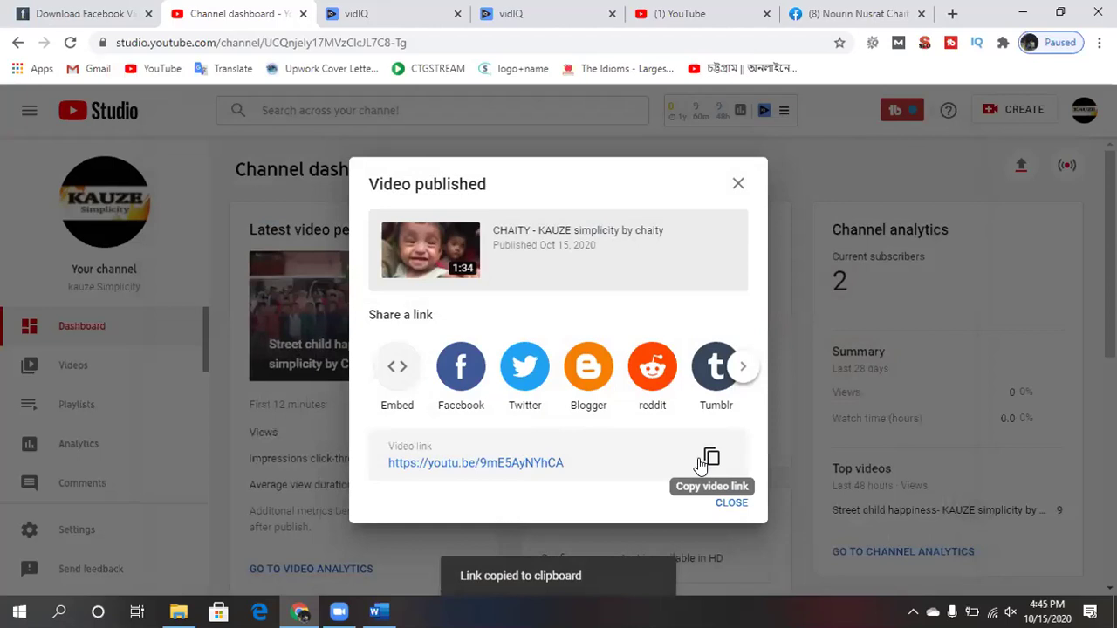
pyautogui.click(729, 506)
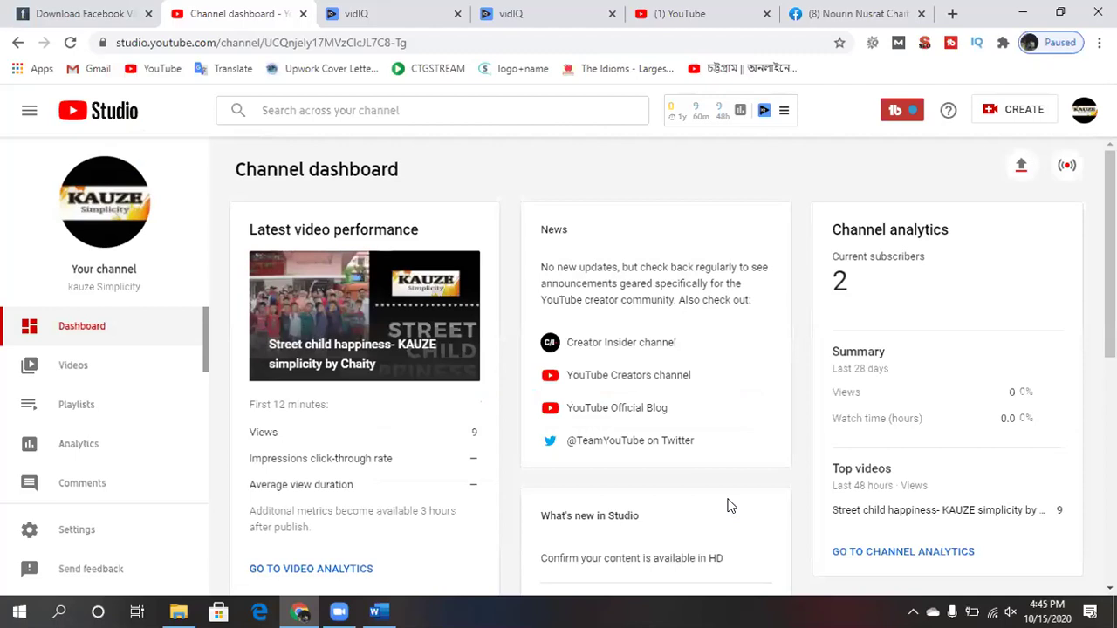
pyautogui.scroll(-1, 730, 506)
pyautogui.scroll(-5, 729, 506)
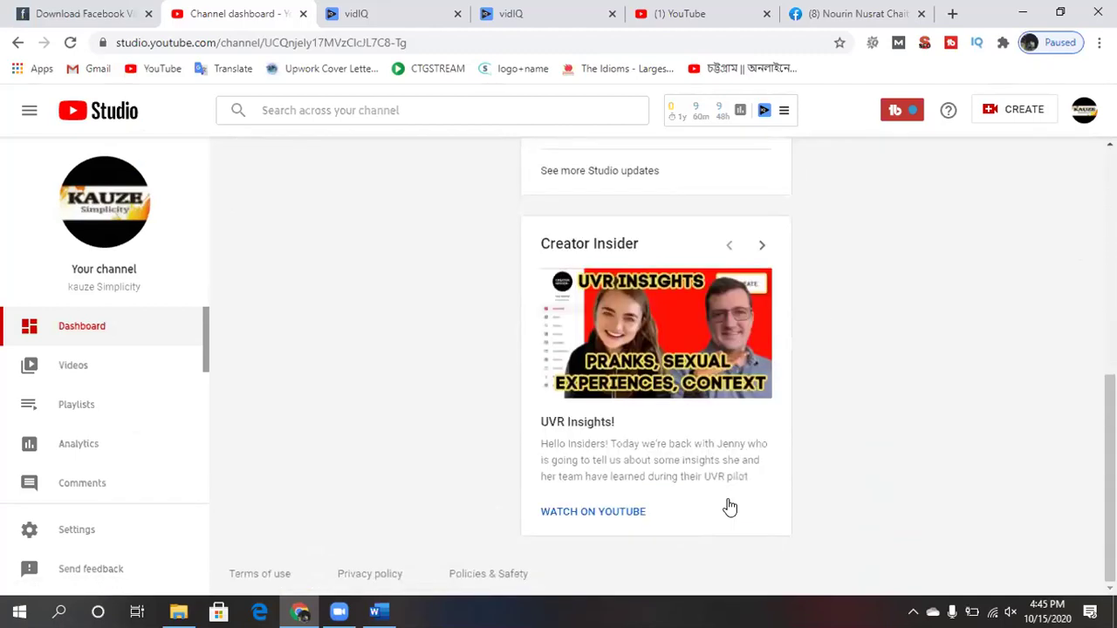
pyautogui.scroll(5, 730, 506)
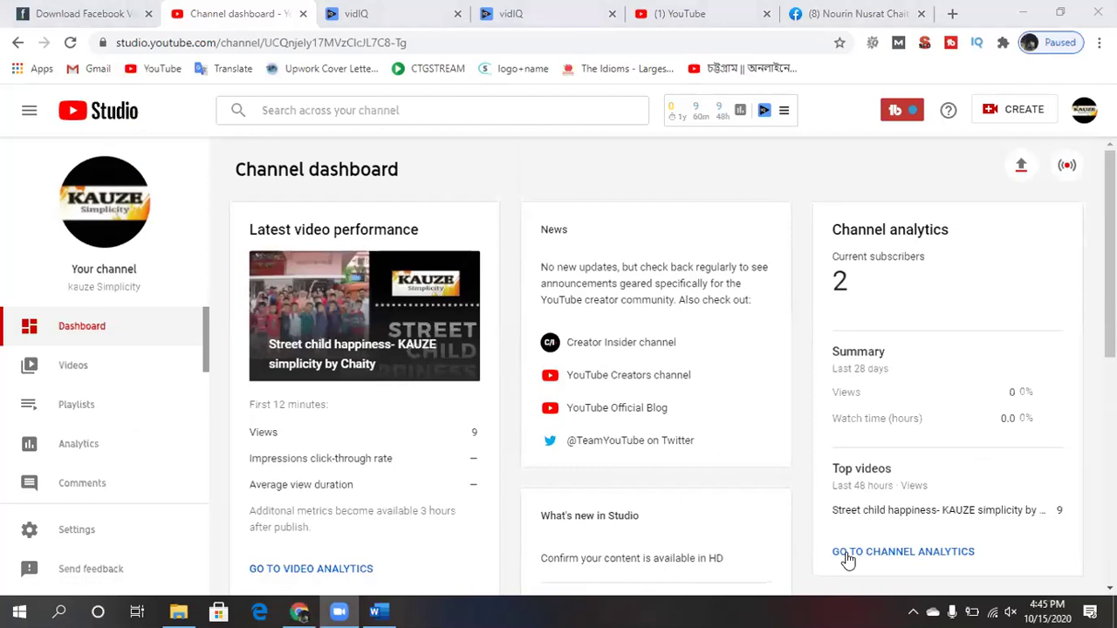
# Switch YouTube from the kauze Simplicity channel to the other signed-in account.
pyautogui.click(716, 22)
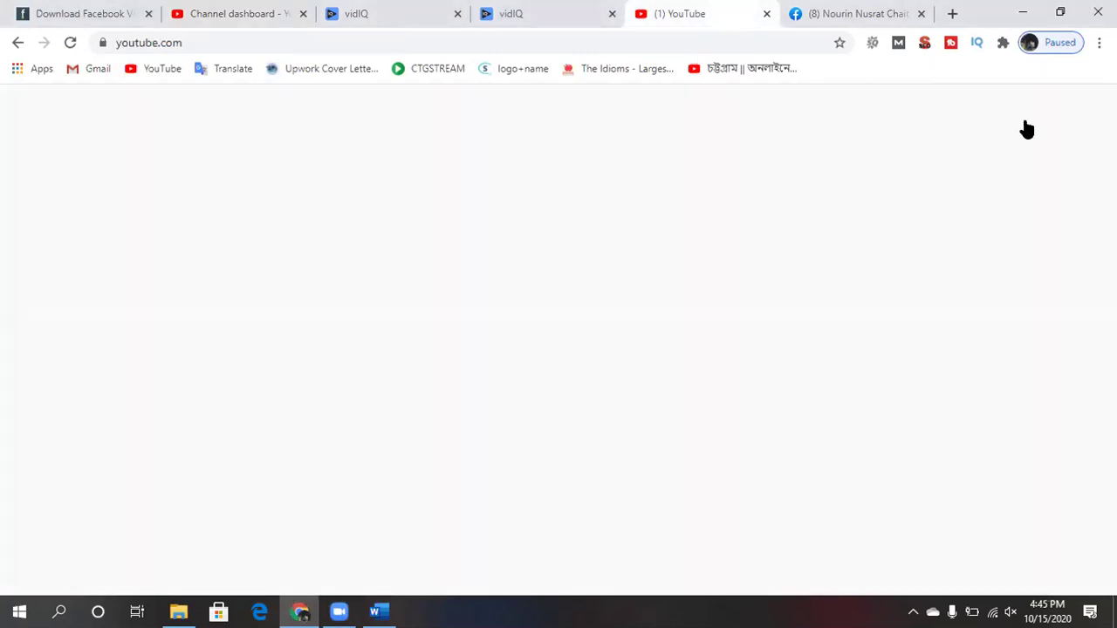
pyautogui.click(1066, 109)
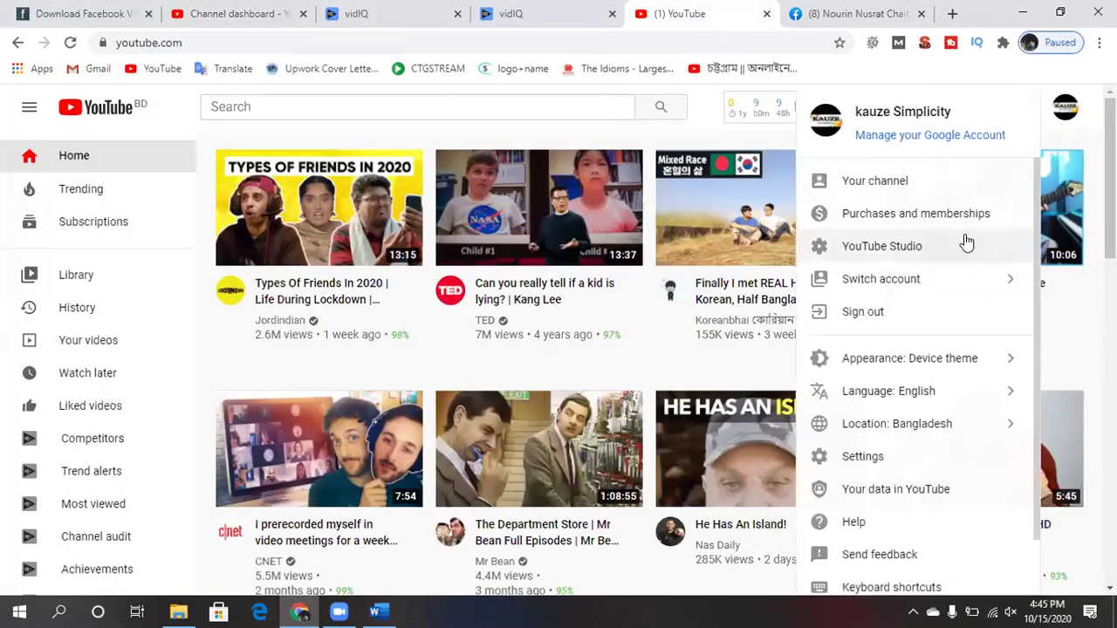
pyautogui.click(942, 277)
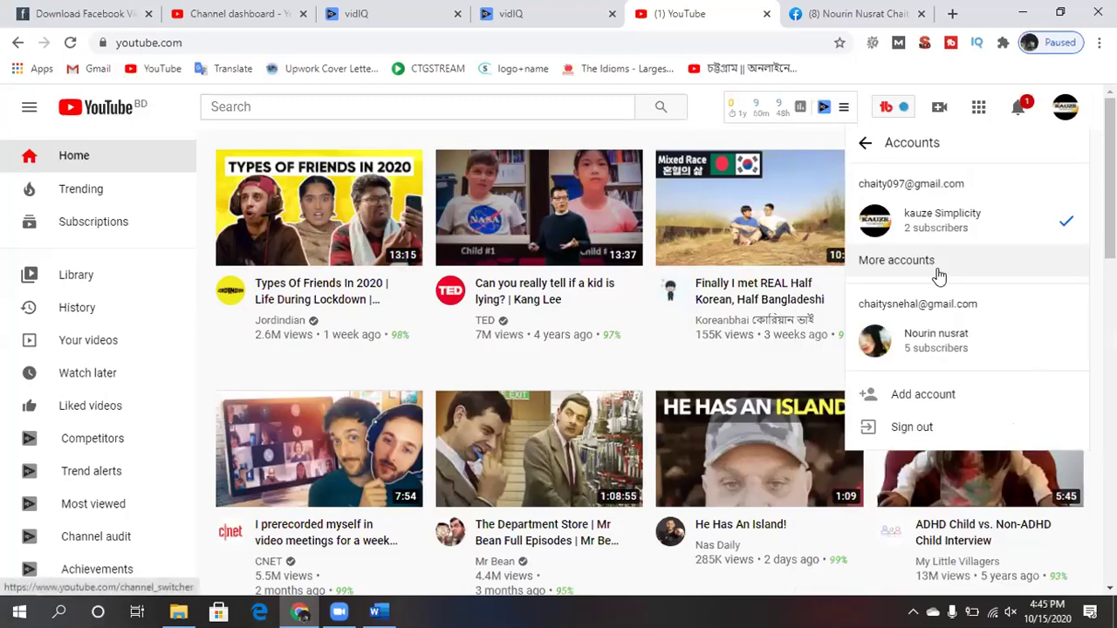
pyautogui.click(916, 335)
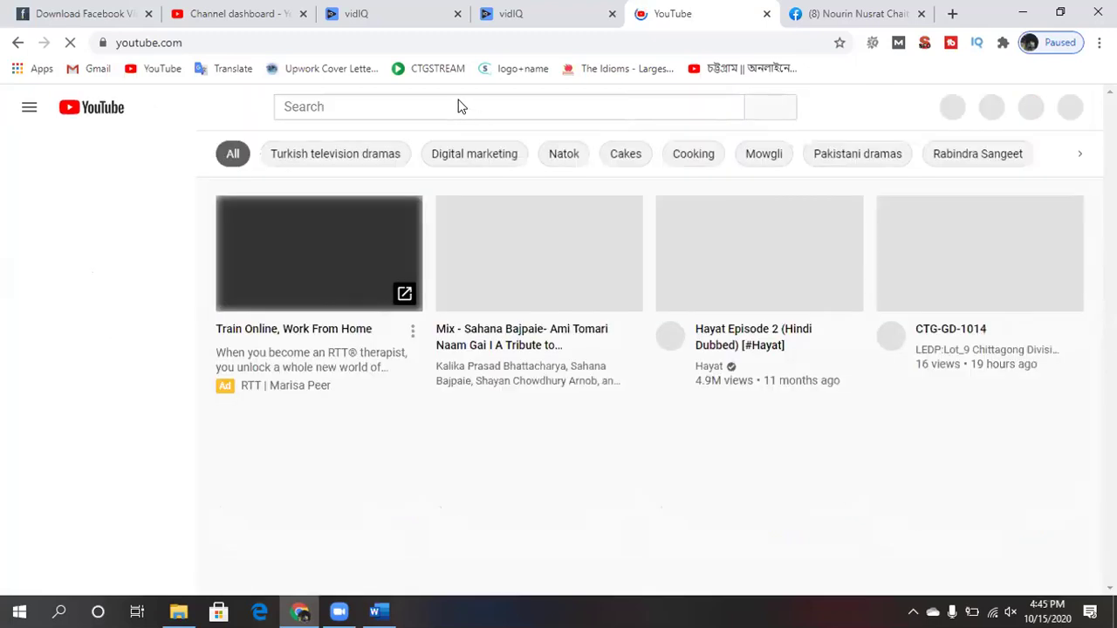
pyautogui.click(423, 109)
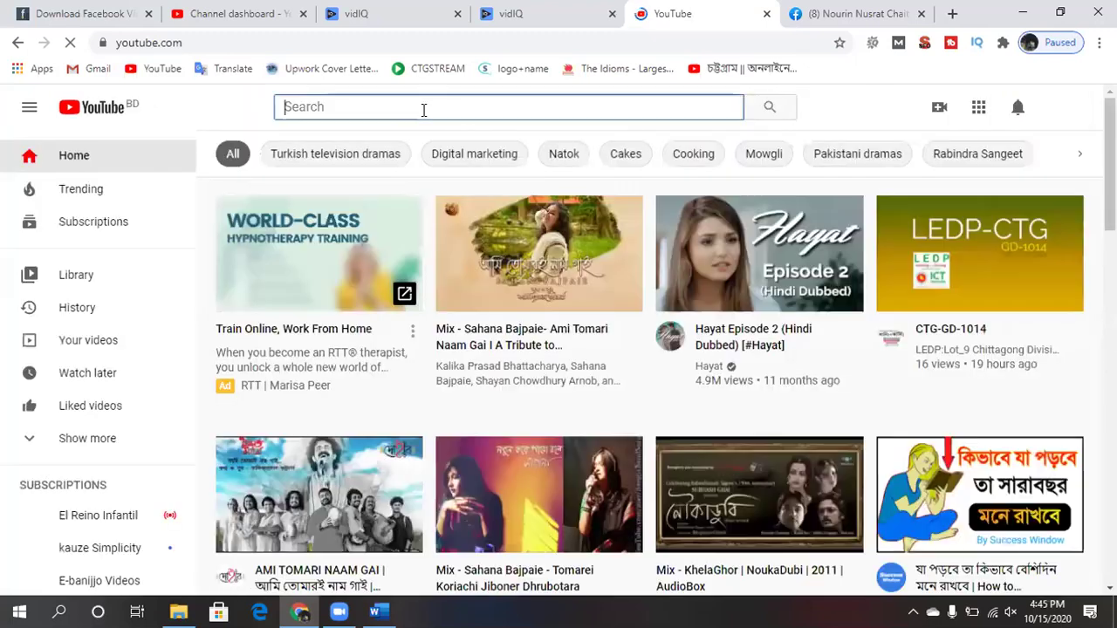
pyautogui.hotkey('ctrl', 'v')
pyautogui.press('Return')
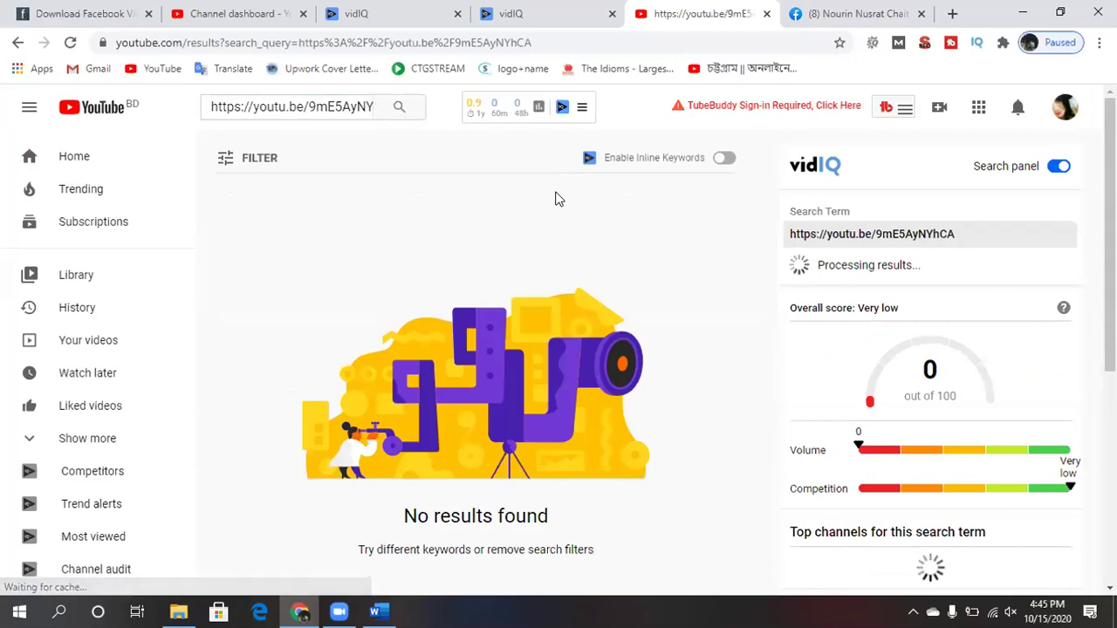
pyautogui.click(402, 107)
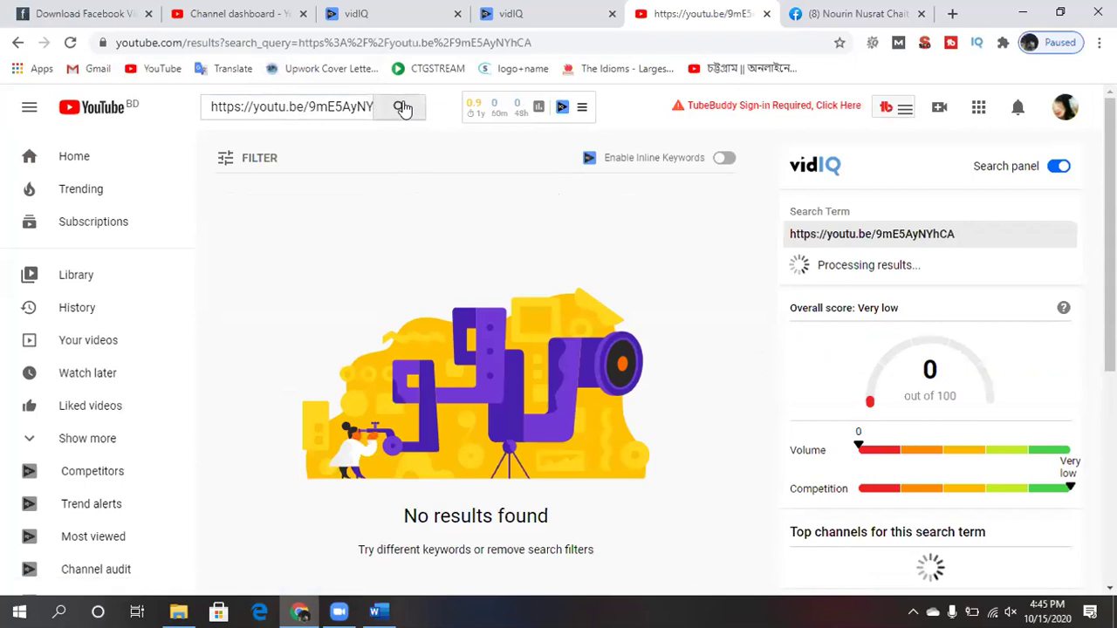
pyautogui.click(70, 112)
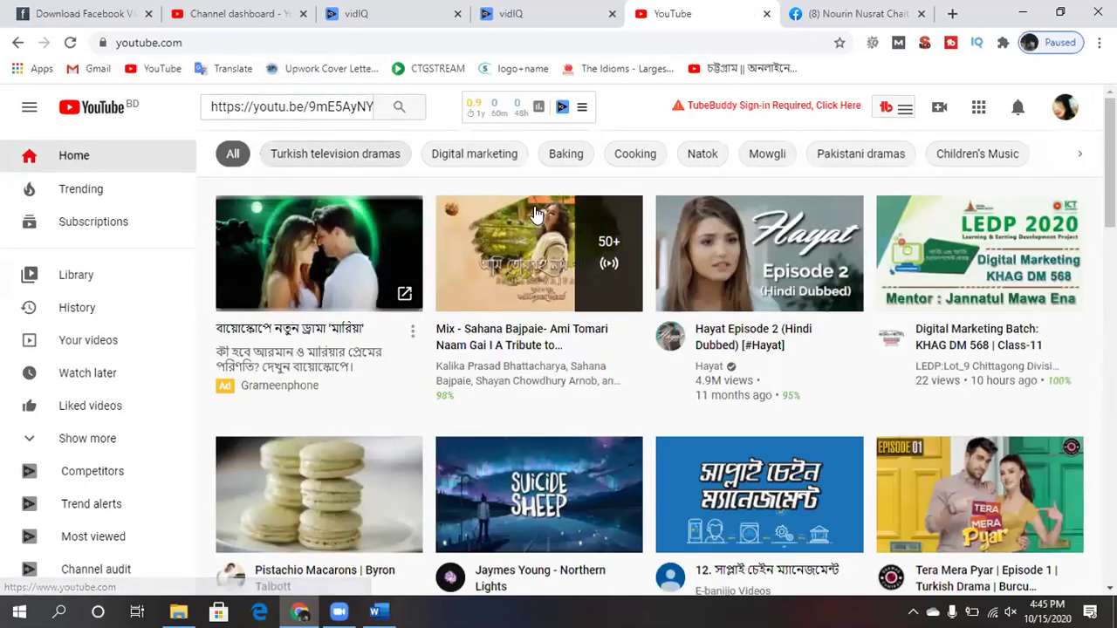
# Repeat the search for the pasted video link, look over the results page, and reload the YouTube home page.
pyautogui.rightClick(950, 45)
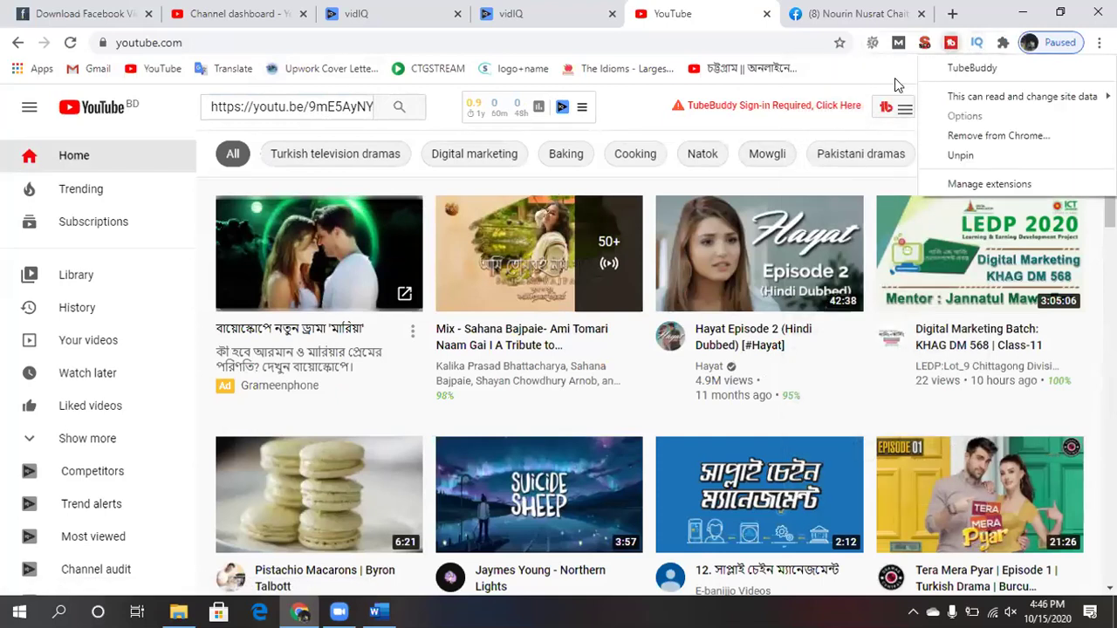
pyautogui.click(894, 78)
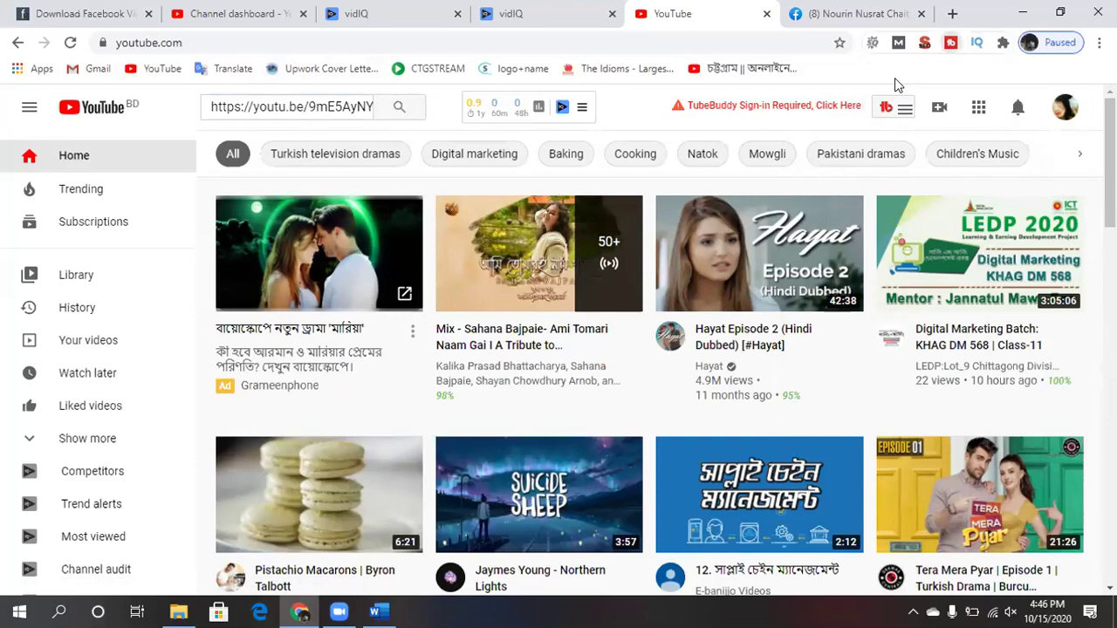
pyautogui.click(412, 116)
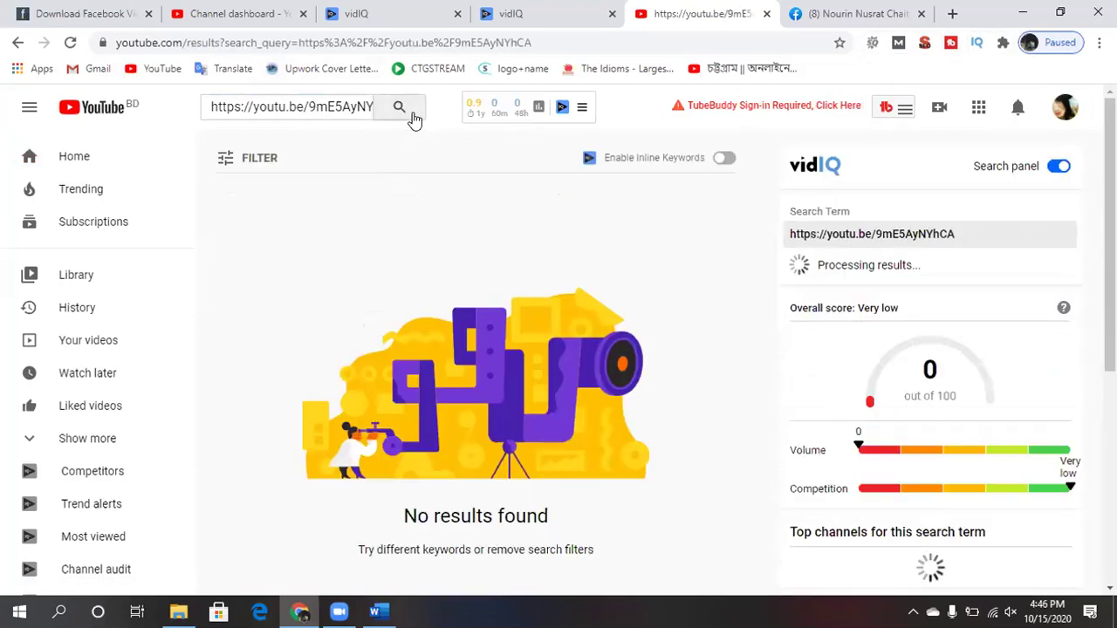
pyautogui.scroll(-2, 528, 353)
pyautogui.scroll(2, 529, 351)
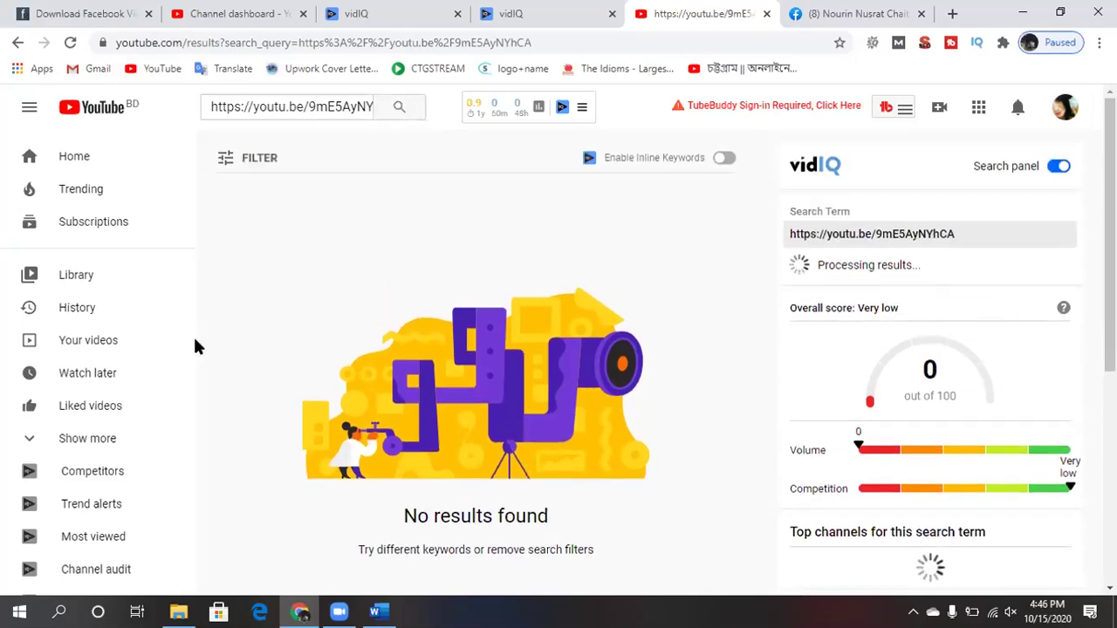
pyautogui.click(119, 158)
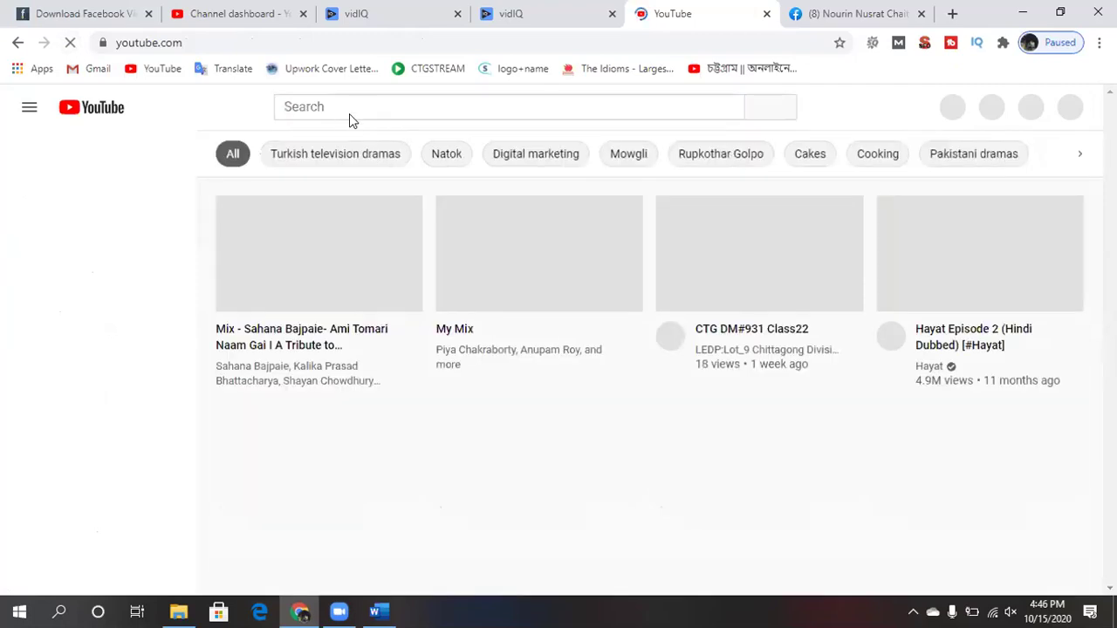
pyautogui.click(363, 107)
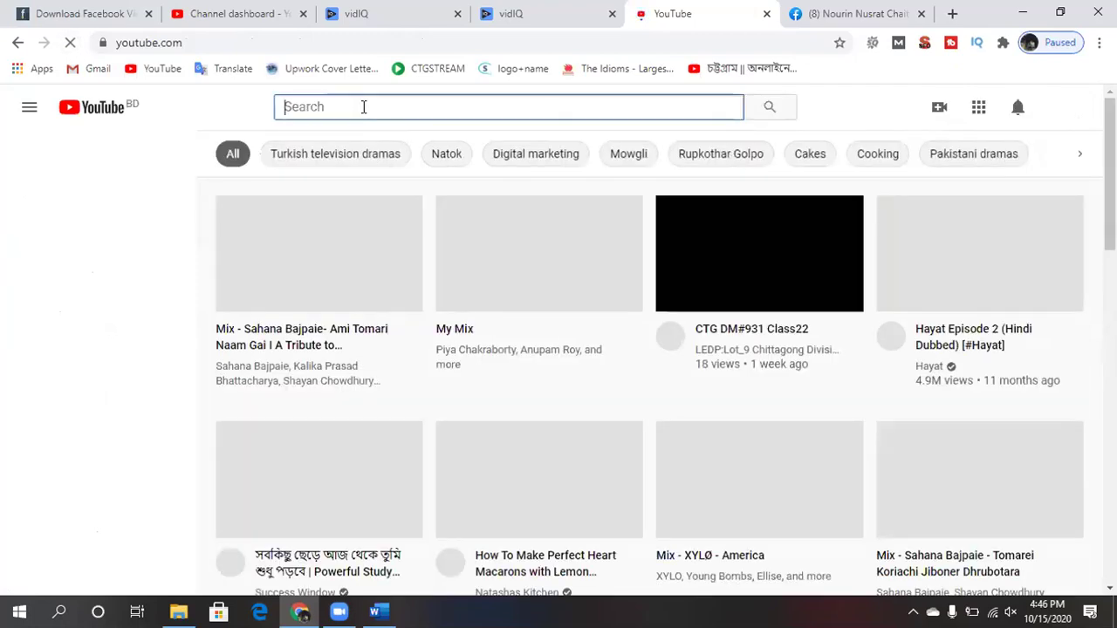
pyautogui.write('https://youtu.be/9mE5AyNYhCA')
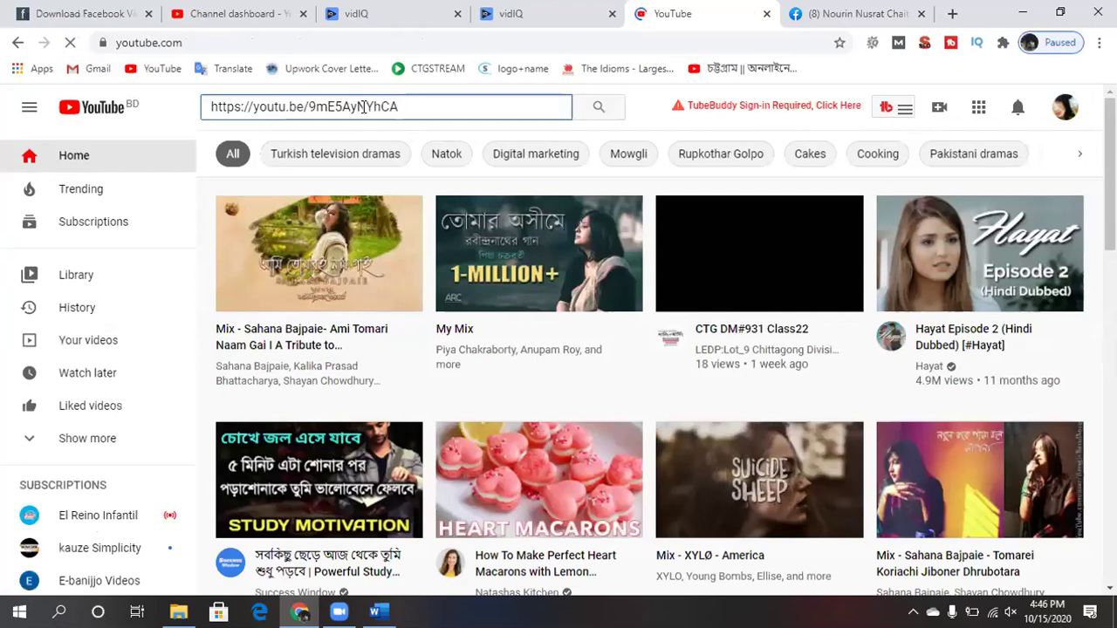
pyautogui.press('Return')
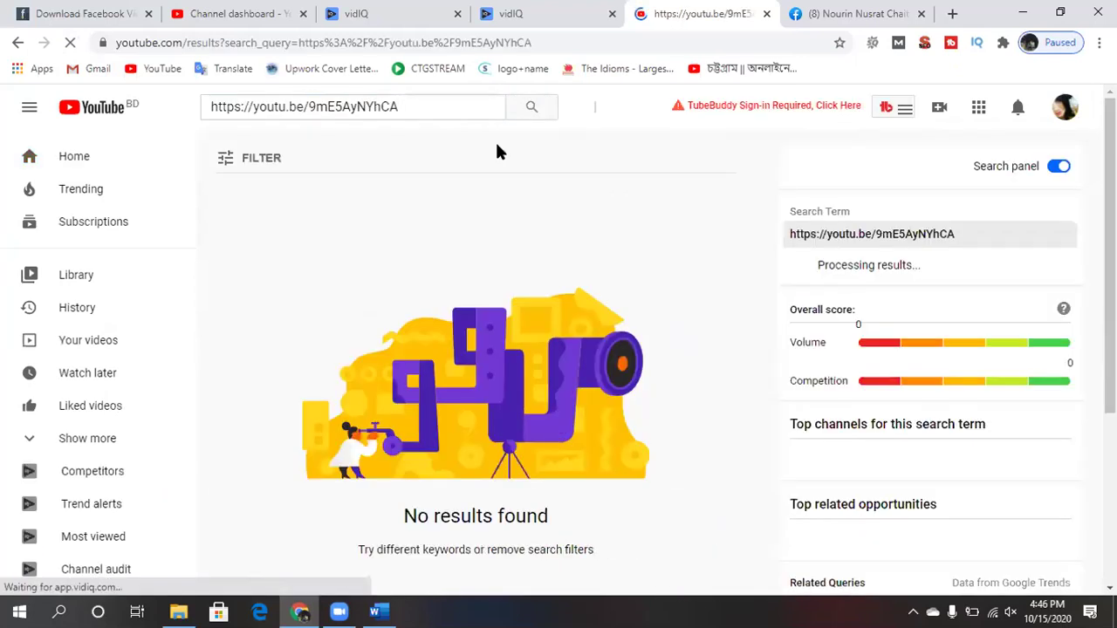
pyautogui.click(454, 108)
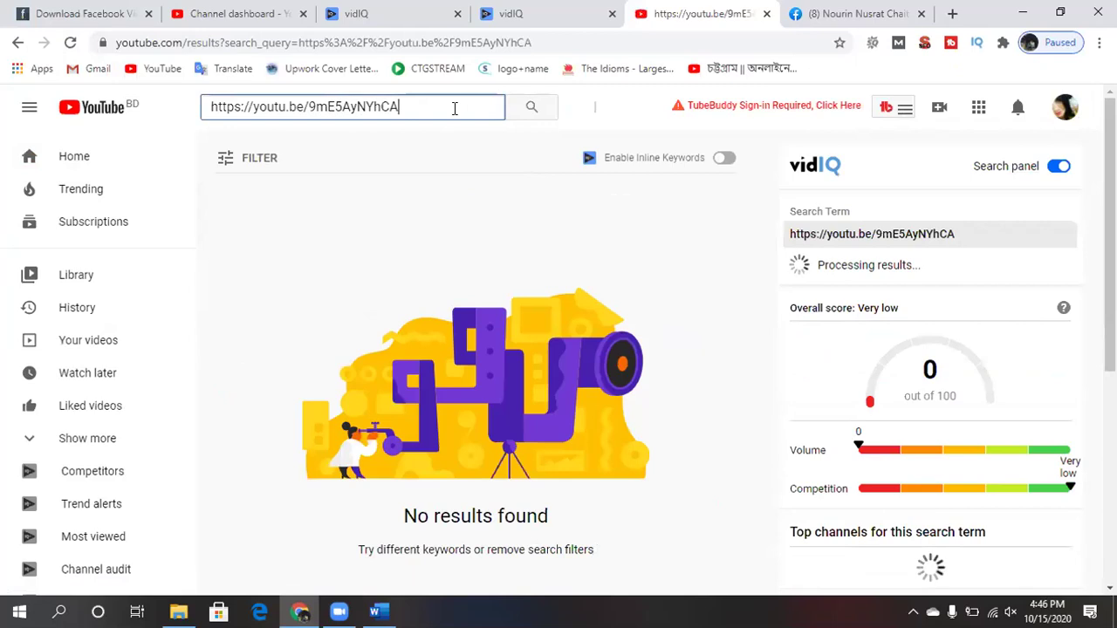
pyautogui.press('BackSpace')
pyautogui.press('BackSpace')
pyautogui.press('BackSpace')
pyautogui.press('BackSpace')
pyautogui.press('BackSpace')
pyautogui.press('BackSpace')
pyautogui.press('BackSpace')
pyautogui.press('BackSpace')
pyautogui.press('BackSpace')
pyautogui.press('BackSpace')
pyautogui.press('BackSpace')
pyautogui.press('BackSpace')
pyautogui.press('BackSpace')
pyautogui.press('BackSpace')
pyautogui.press('BackSpace')
pyautogui.press('BackSpace')
pyautogui.press('BackSpace')
pyautogui.press('BackSpace')
pyautogui.press('BackSpace')
pyautogui.press('BackSpace')
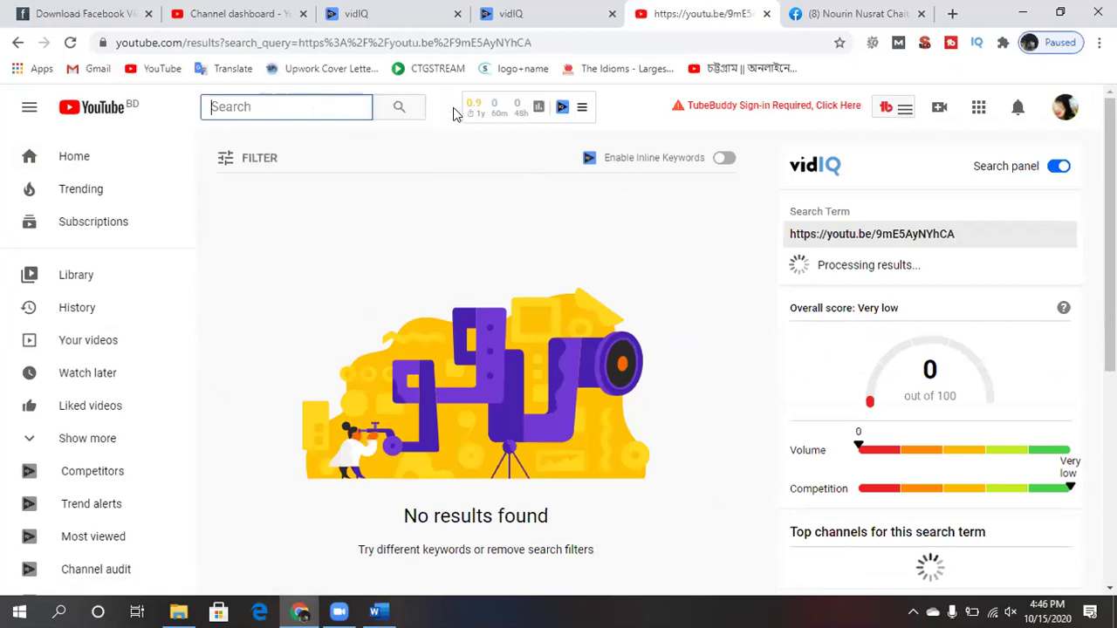
pyautogui.click(71, 116)
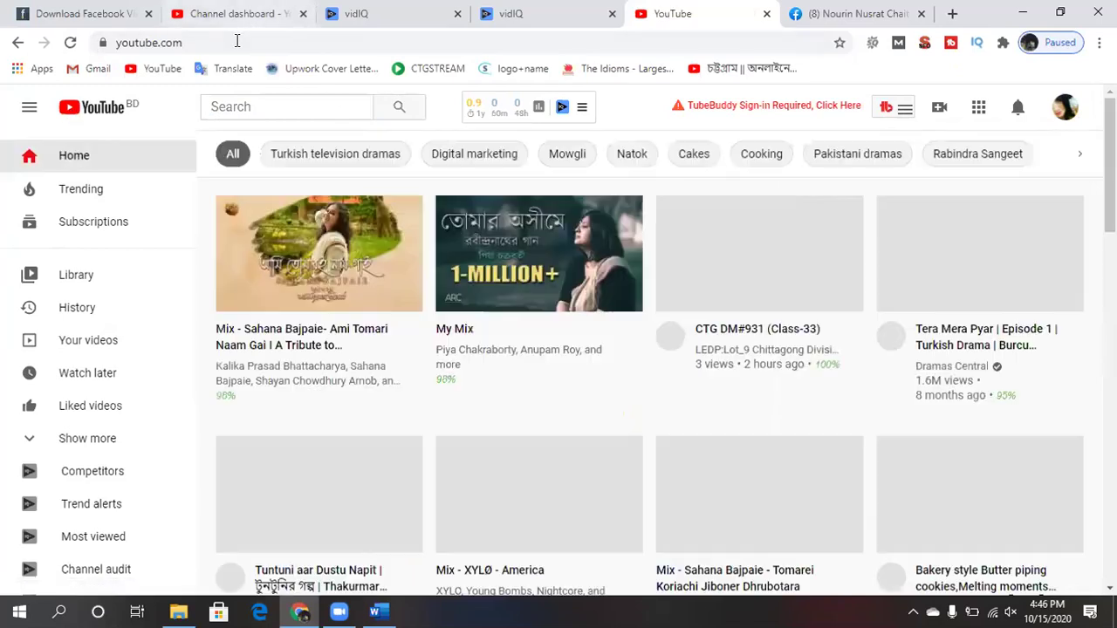
pyautogui.click(236, 41)
pyautogui.write('https://youtu.be/9mE5AyNYhCA')
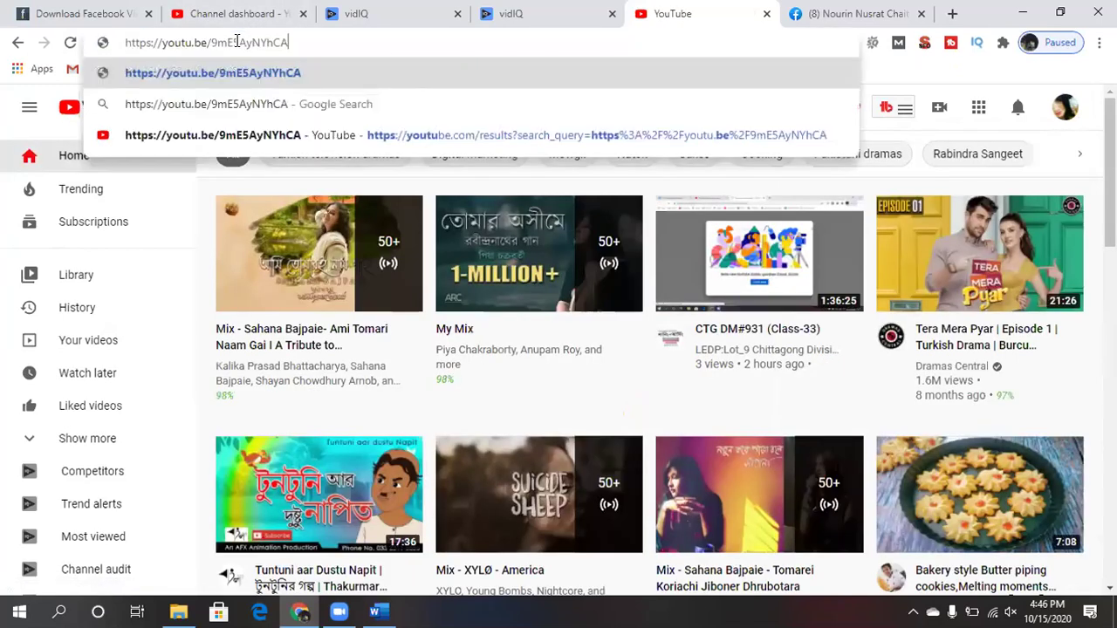